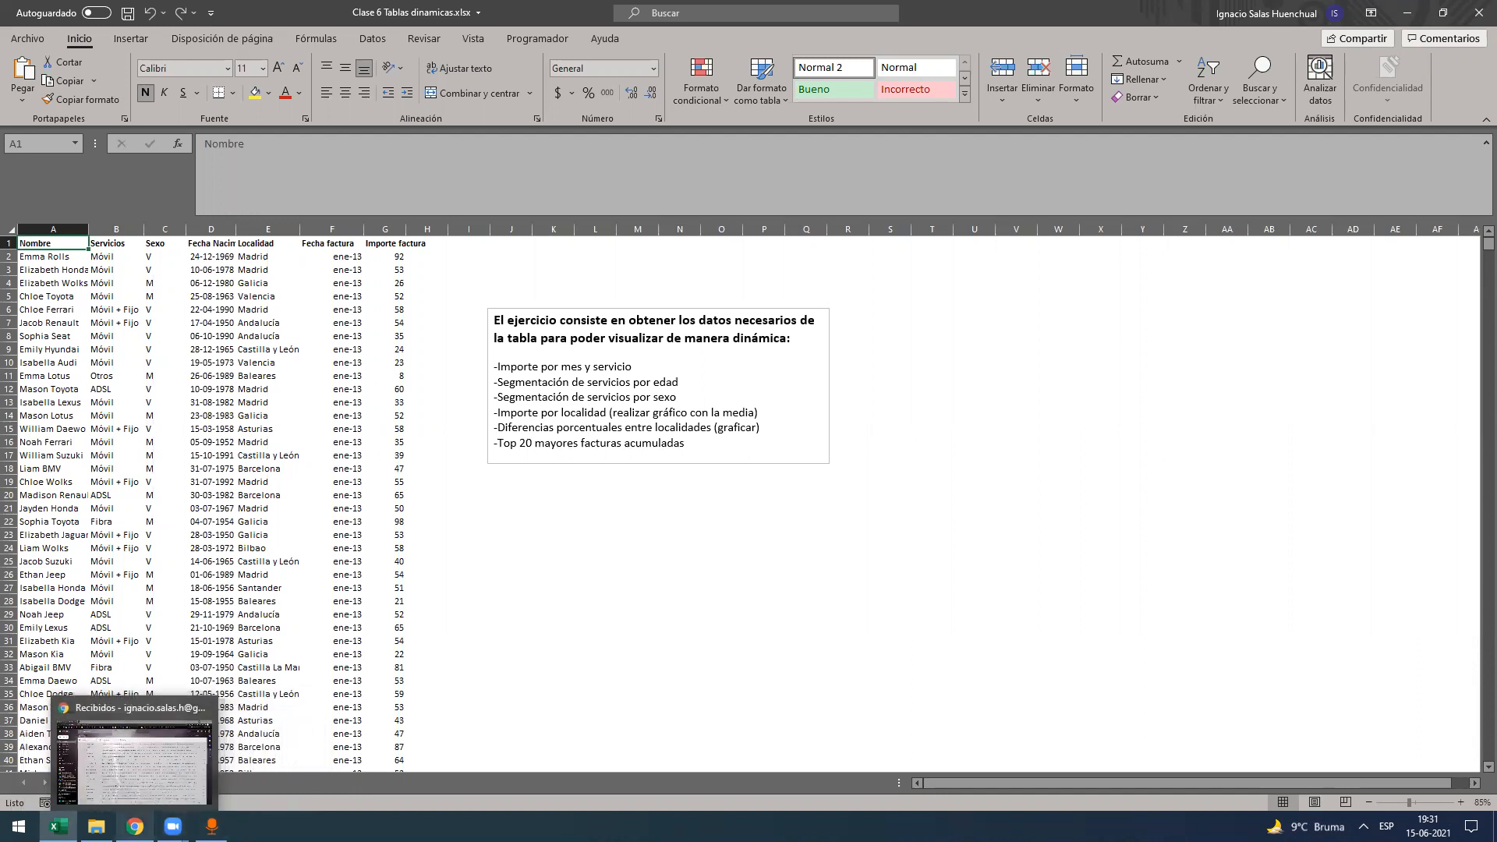
{"action": "left_click", "coordinate": [175, 729]}
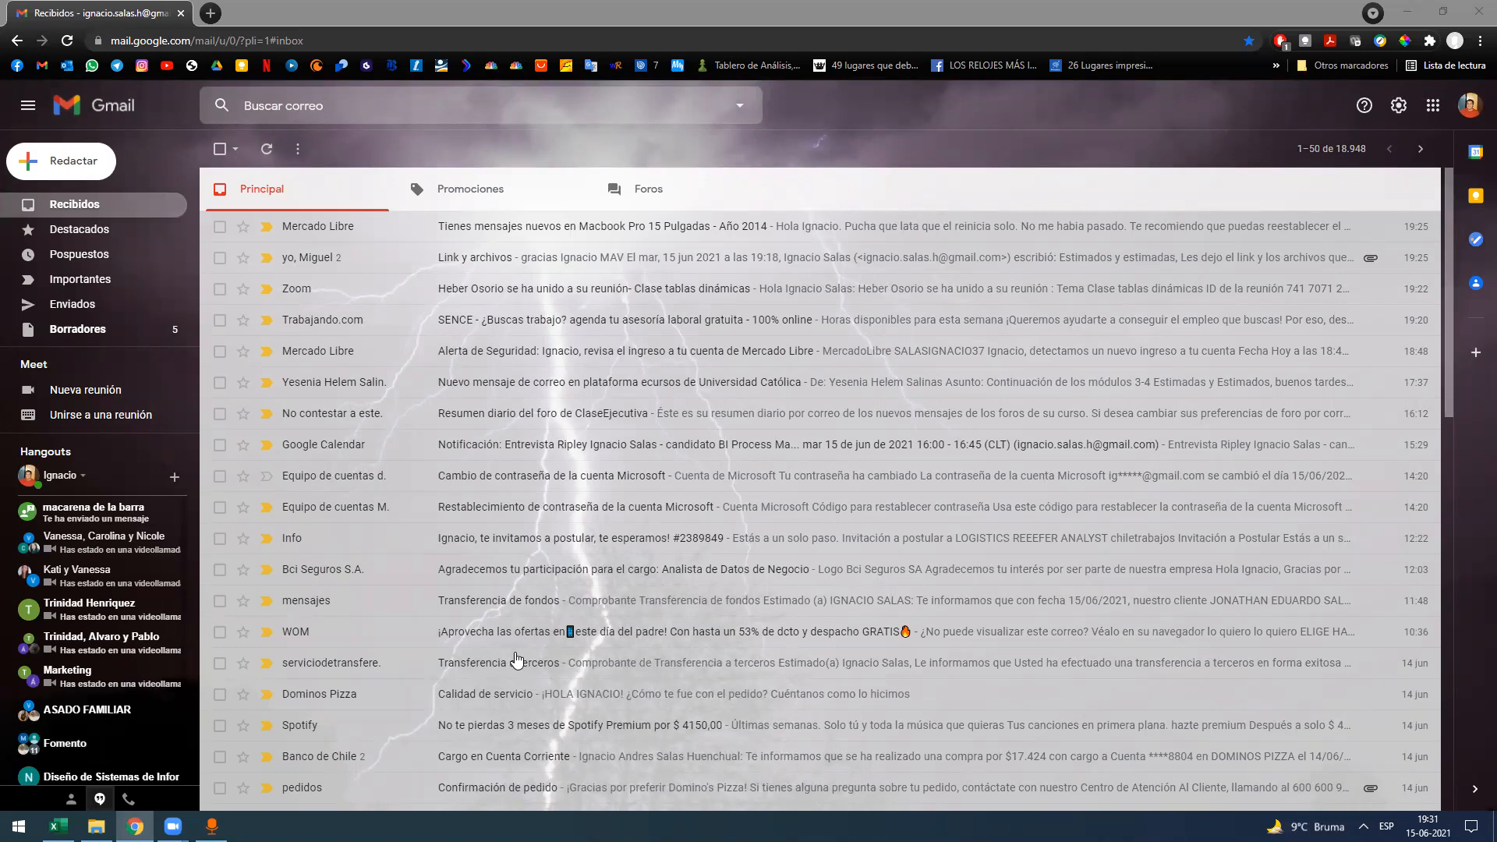
{"action": "left_click", "coordinate": [1178, 5]}
{"action": "left_click", "coordinate": [1406, 11]}
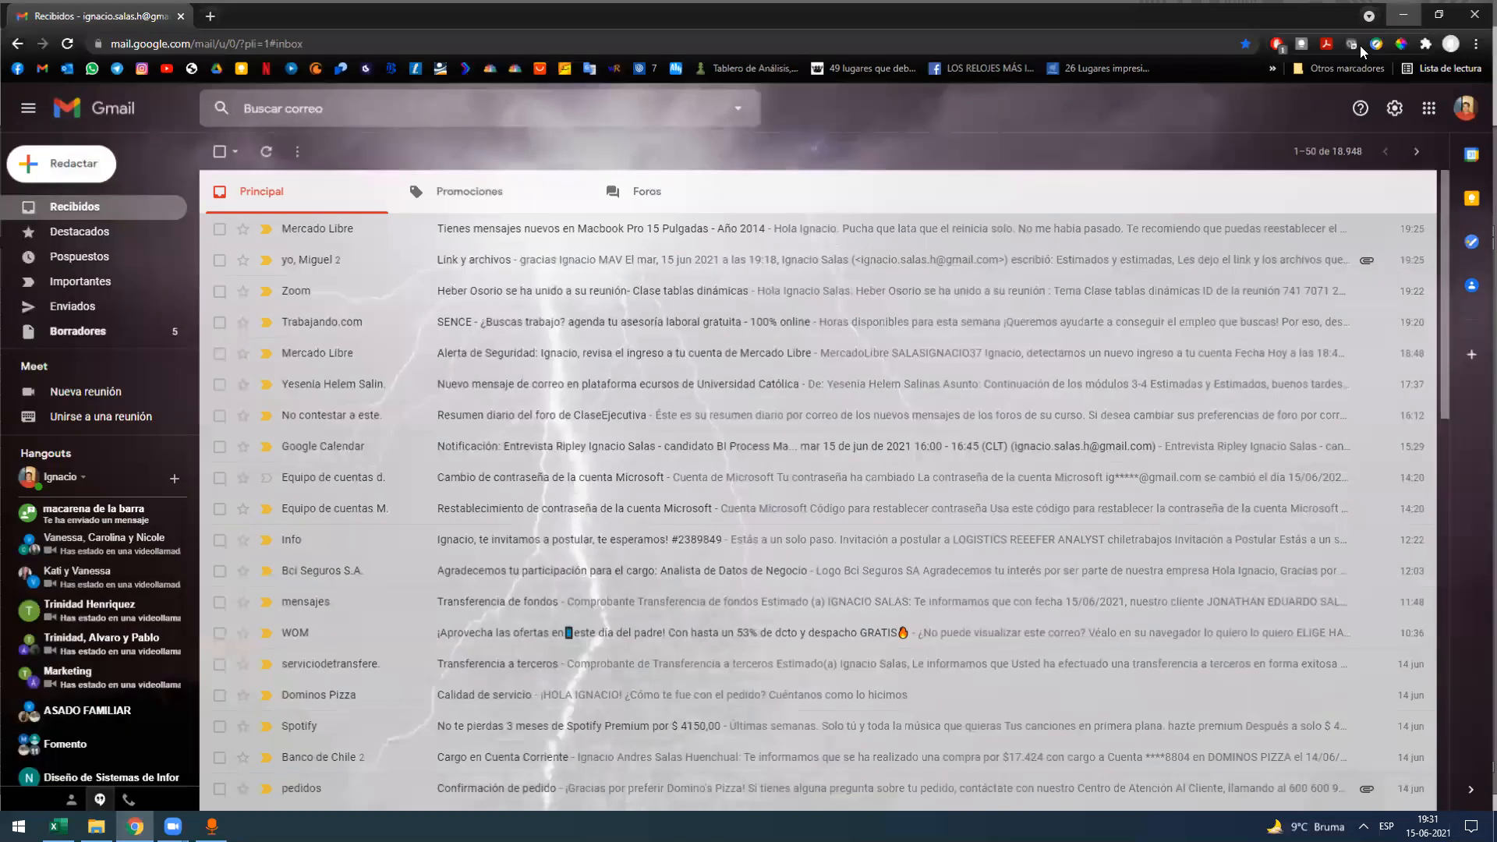
{"action": "left_click", "coordinate": [511, 508]}
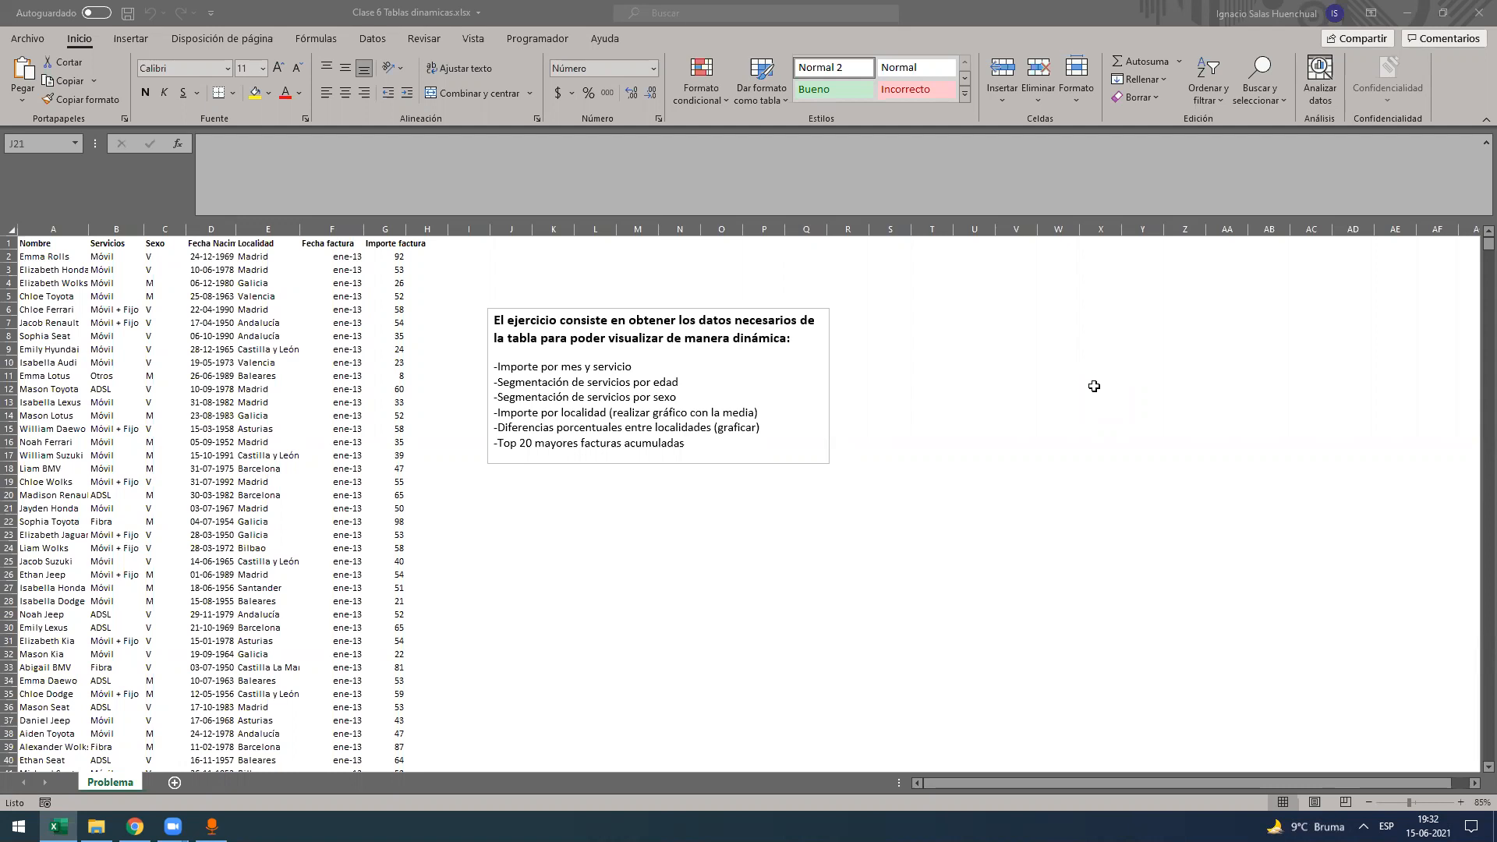
{"action": "left_click", "coordinate": [96, 827]}
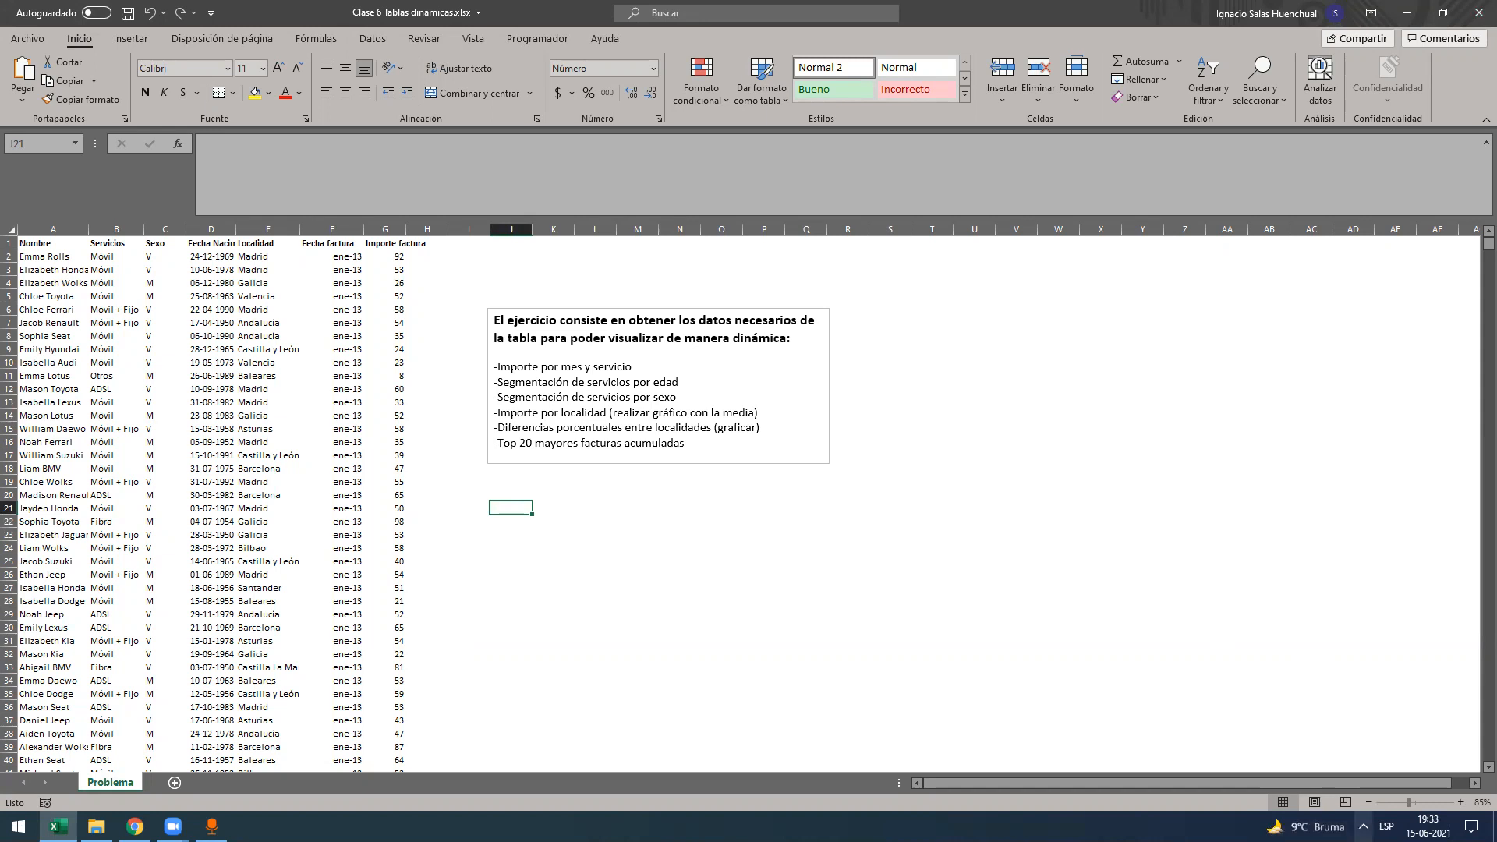
{"action": "left_click", "coordinate": [1364, 827]}
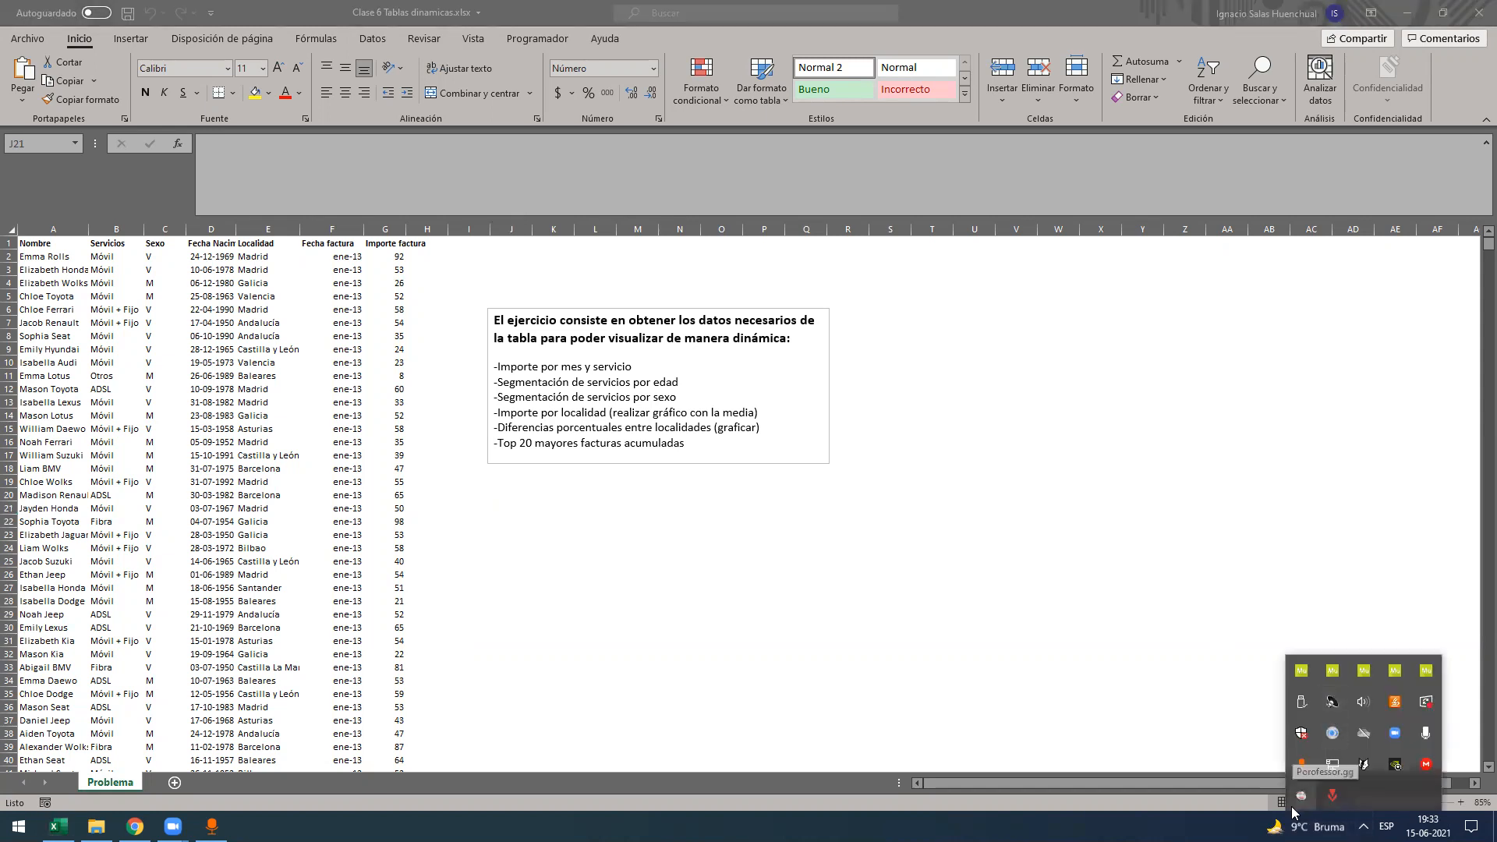
{"action": "left_click", "coordinate": [1362, 707]}
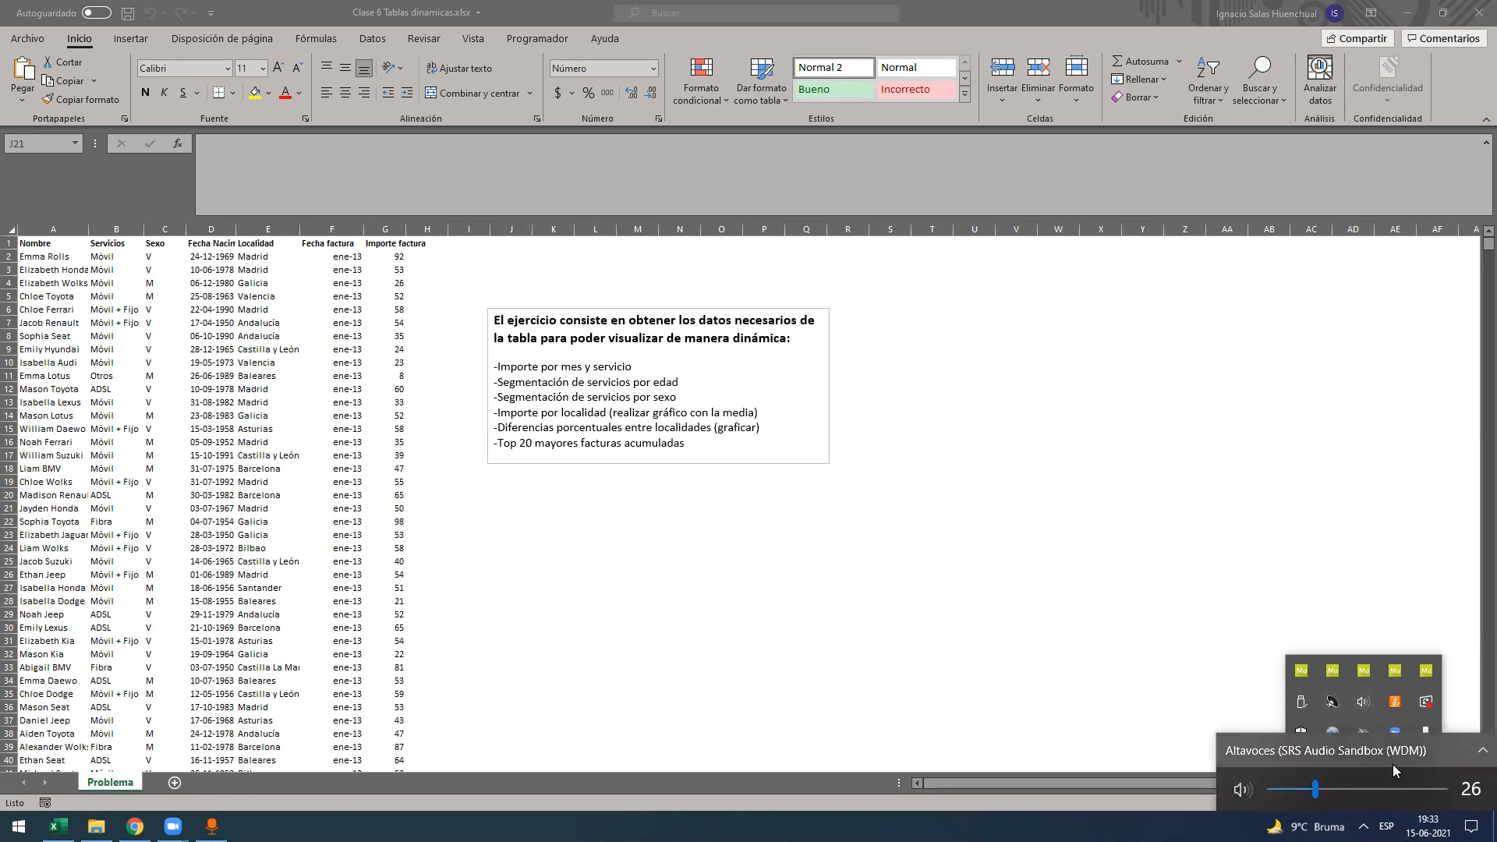
{"action": "key", "text": "Escape"}
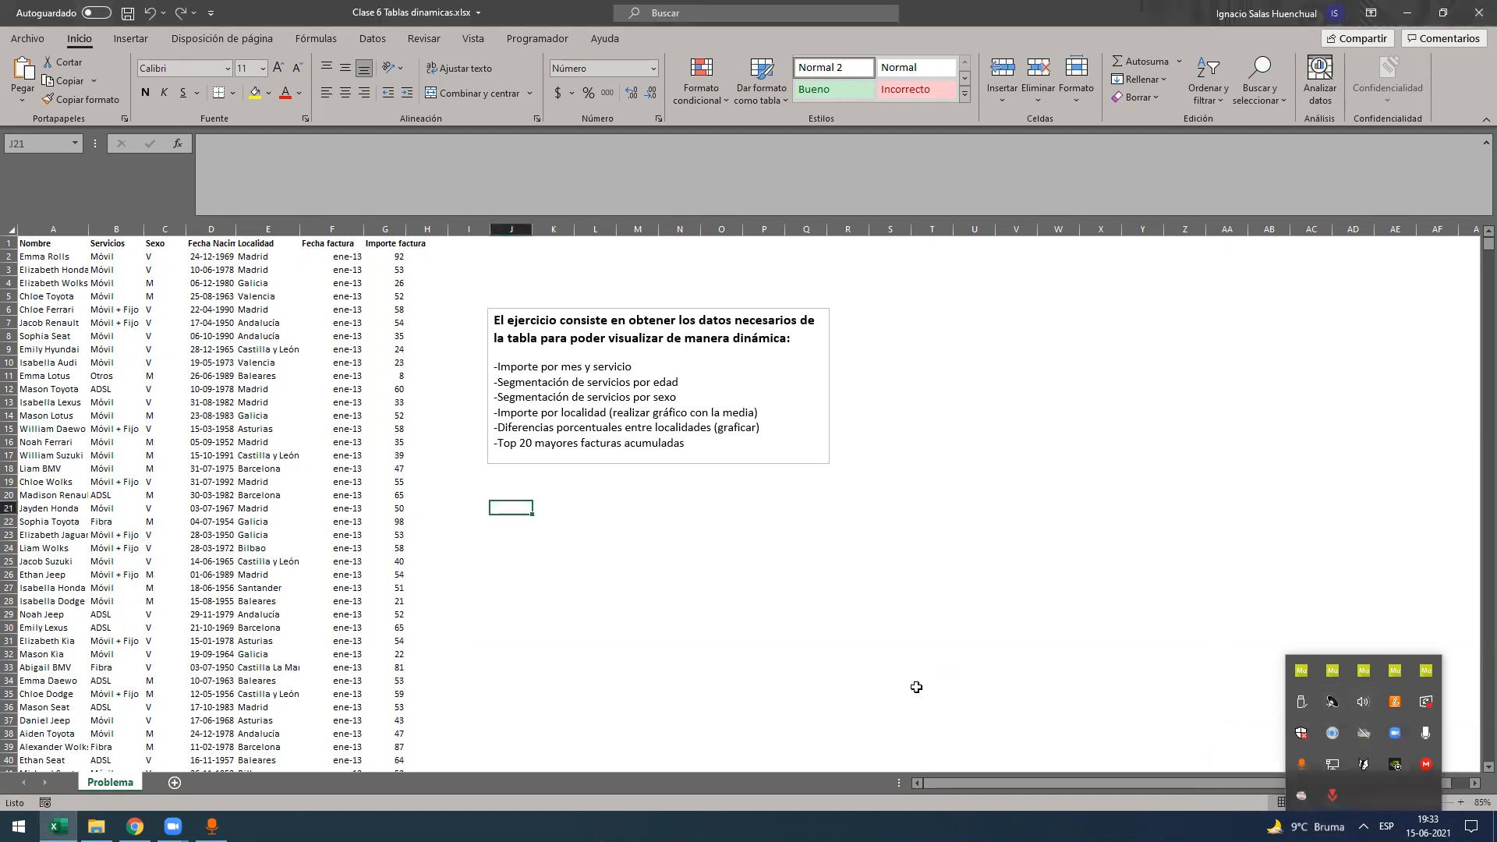
{"action": "left_click", "coordinate": [854, 705]}
{"action": "left_click", "coordinate": [628, 585]}
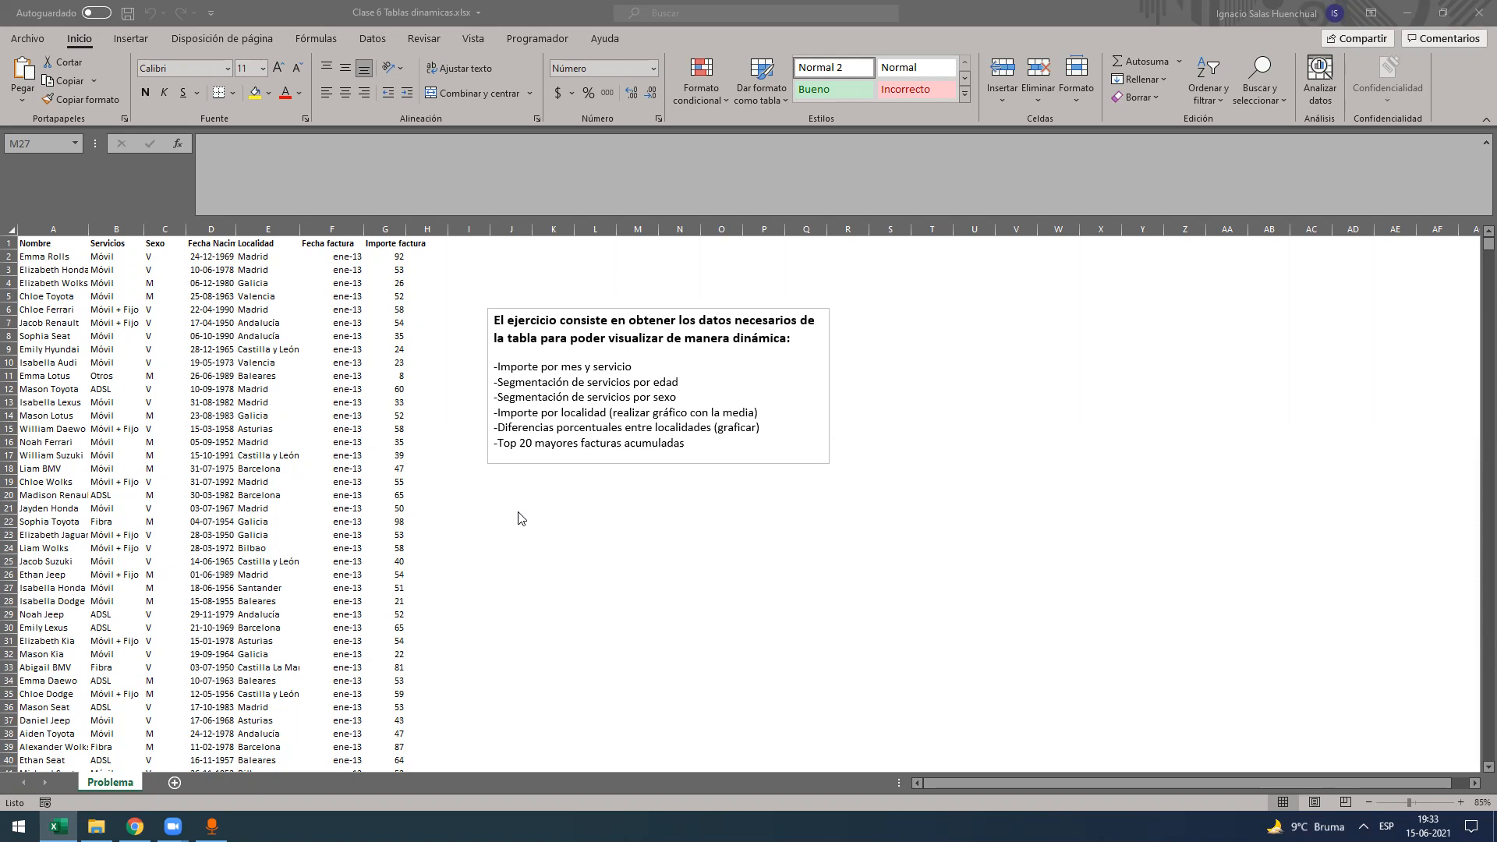
{"action": "left_click", "coordinate": [430, 366]}
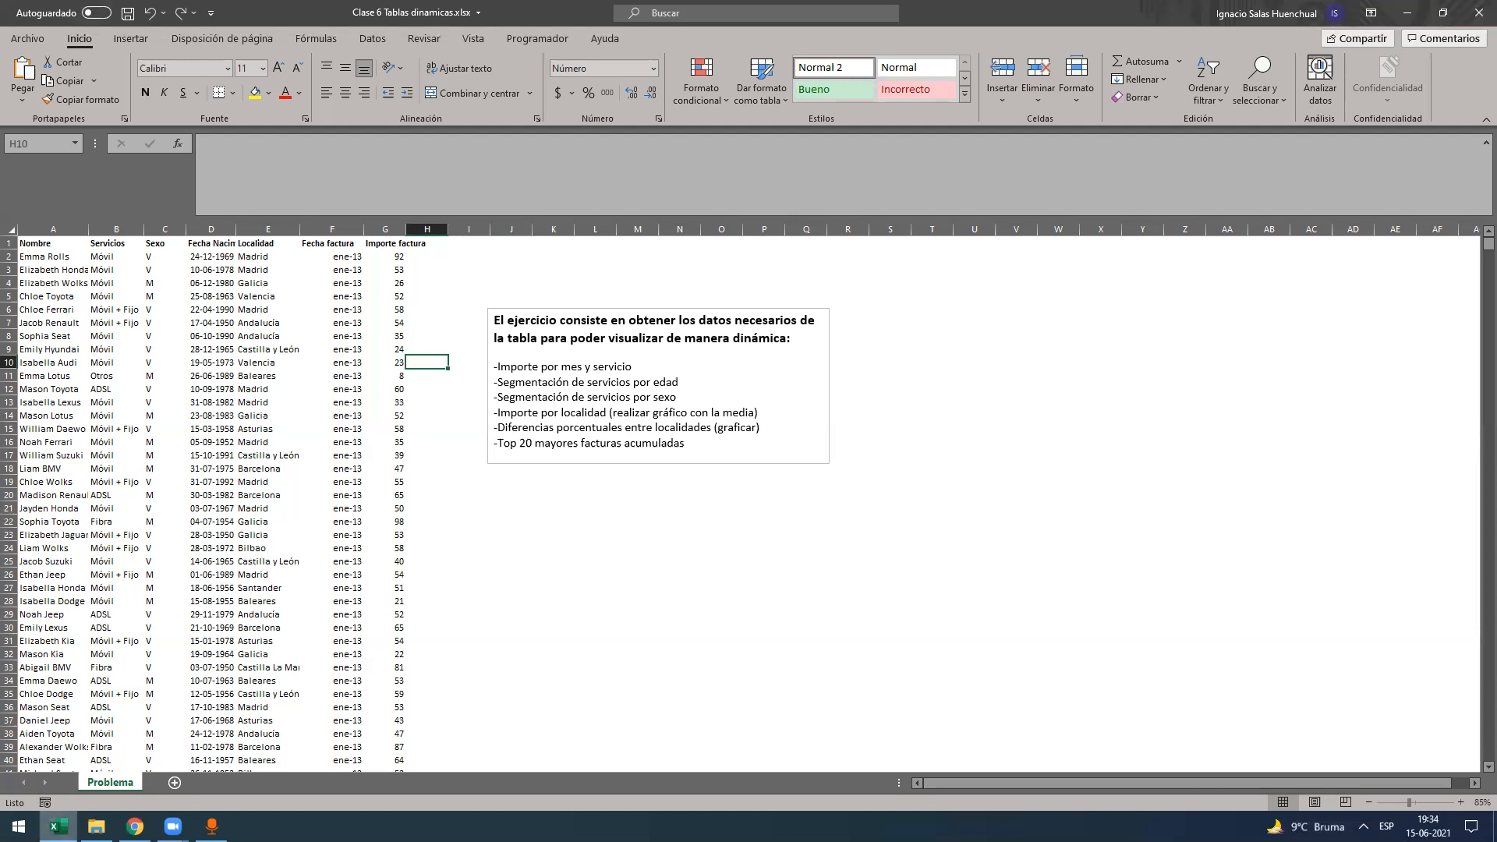
{"action": "mouse_move", "coordinate": [96, 826]}
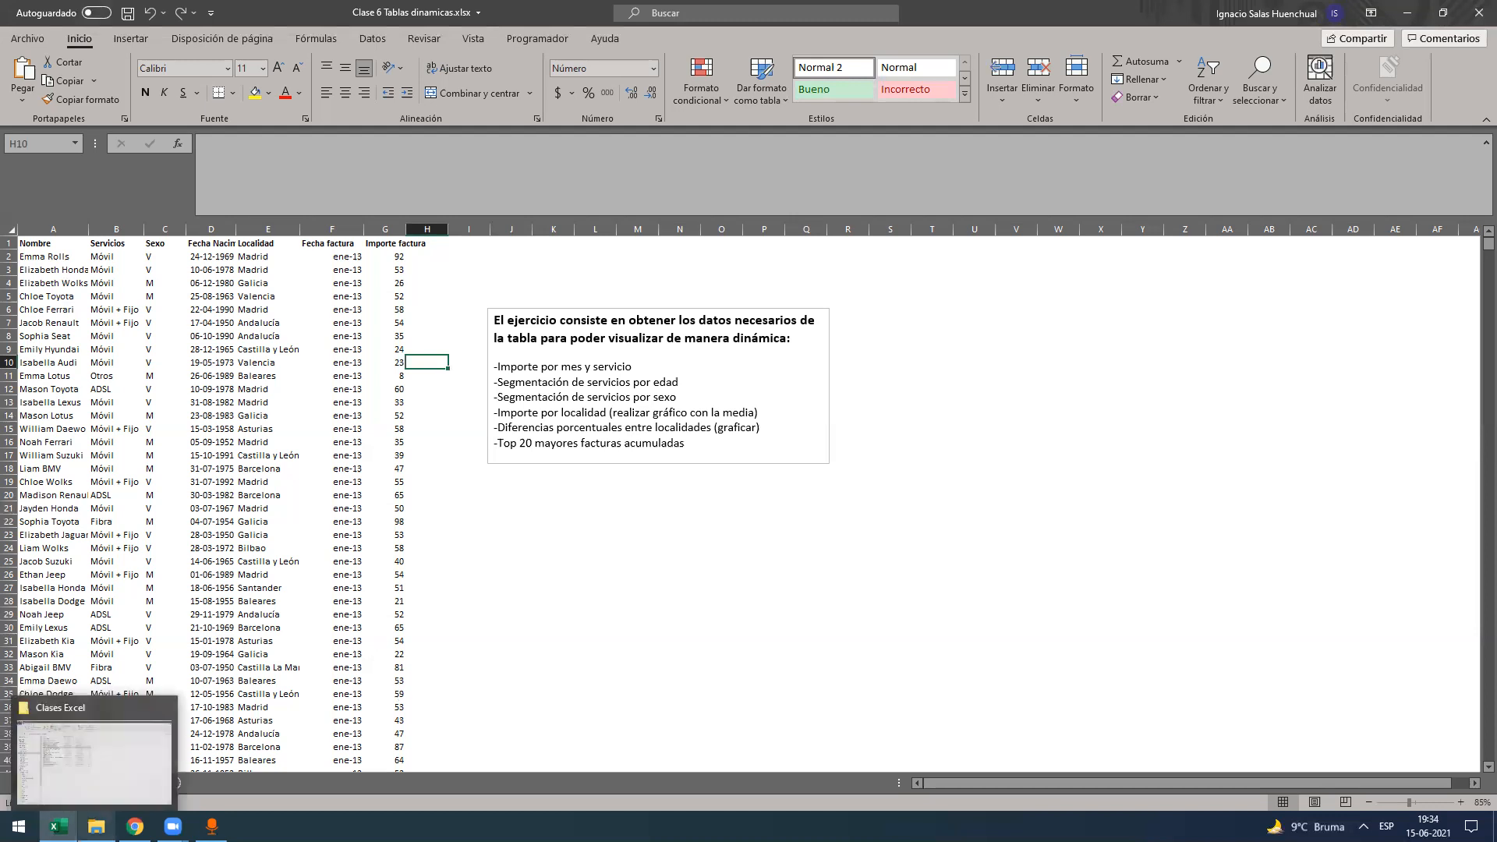
{"action": "left_click", "coordinate": [128, 760]}
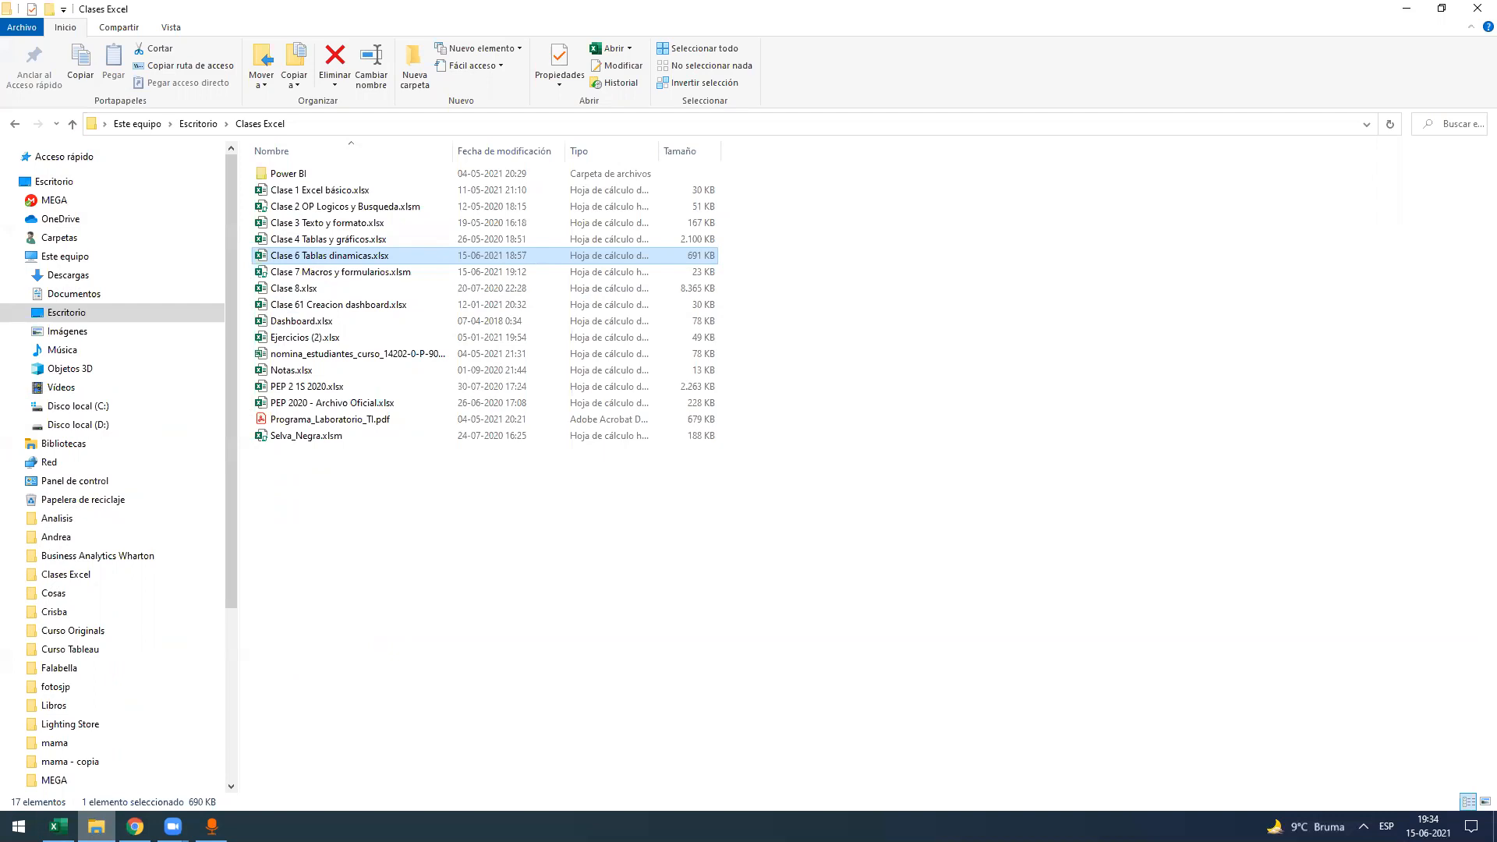
{"action": "mouse_move", "coordinate": [135, 827]}
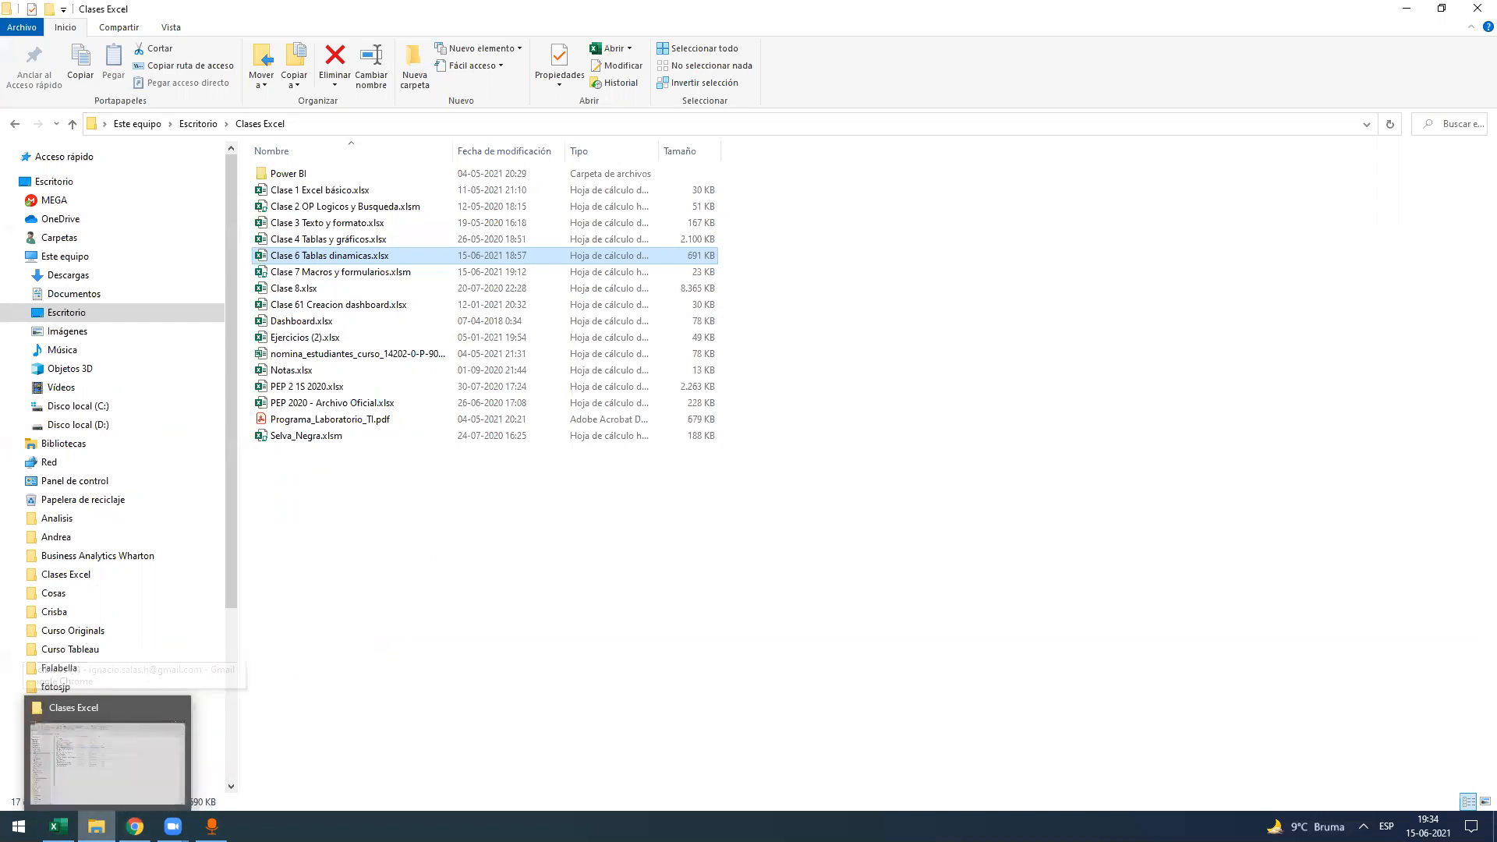
{"action": "left_click", "coordinate": [58, 826]}
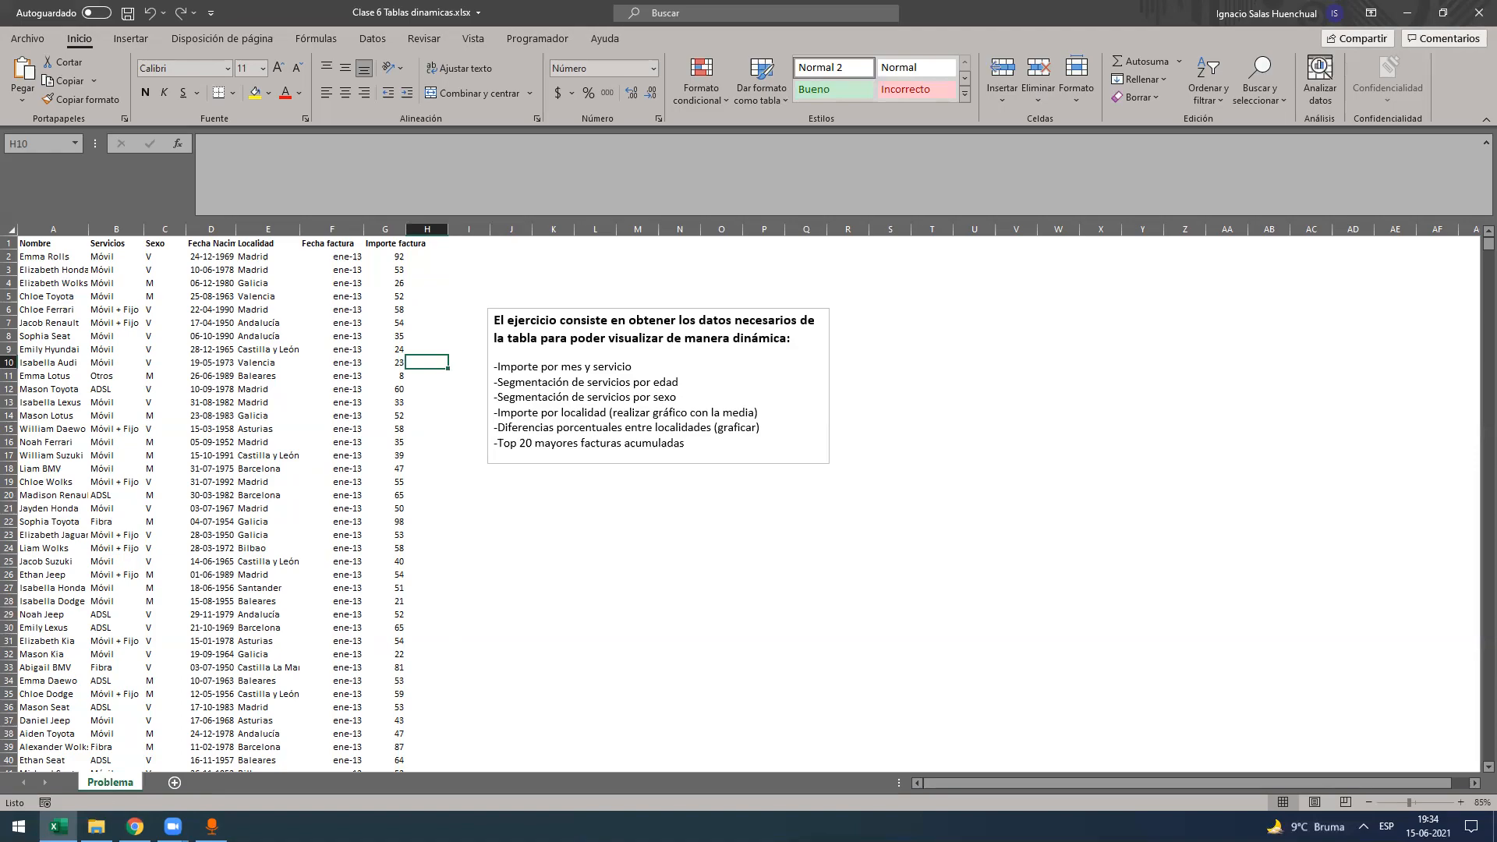
- Switch to Gmail in Chrome and open the "Link y archivos" conversation with its first message expanded
{"action": "left_click", "coordinate": [96, 827]}
{"action": "left_click", "coordinate": [135, 827]}
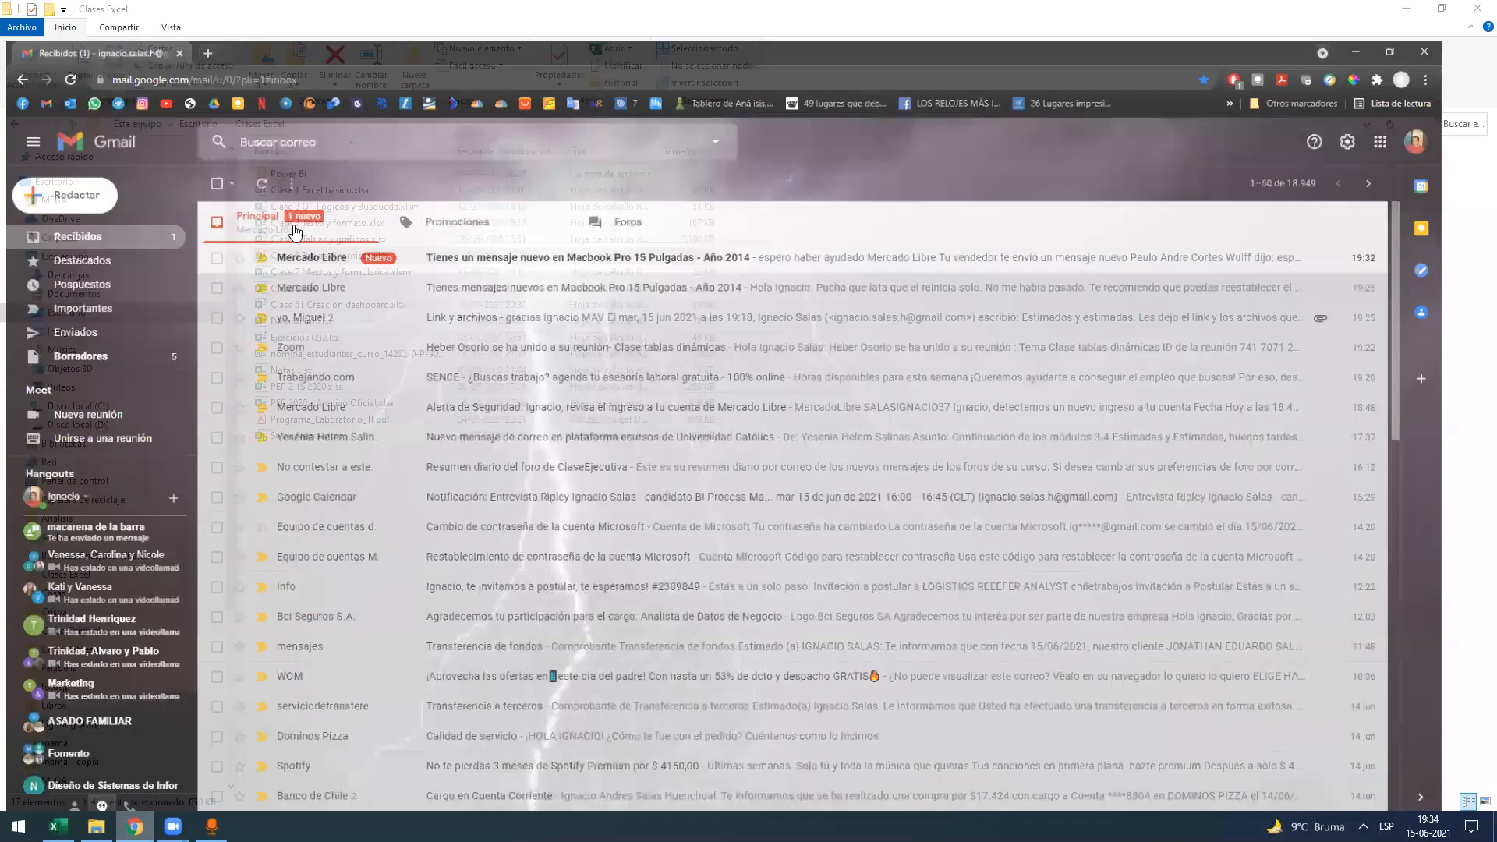
{"action": "left_click", "coordinate": [335, 289]}
{"action": "left_click", "coordinate": [86, 205]}
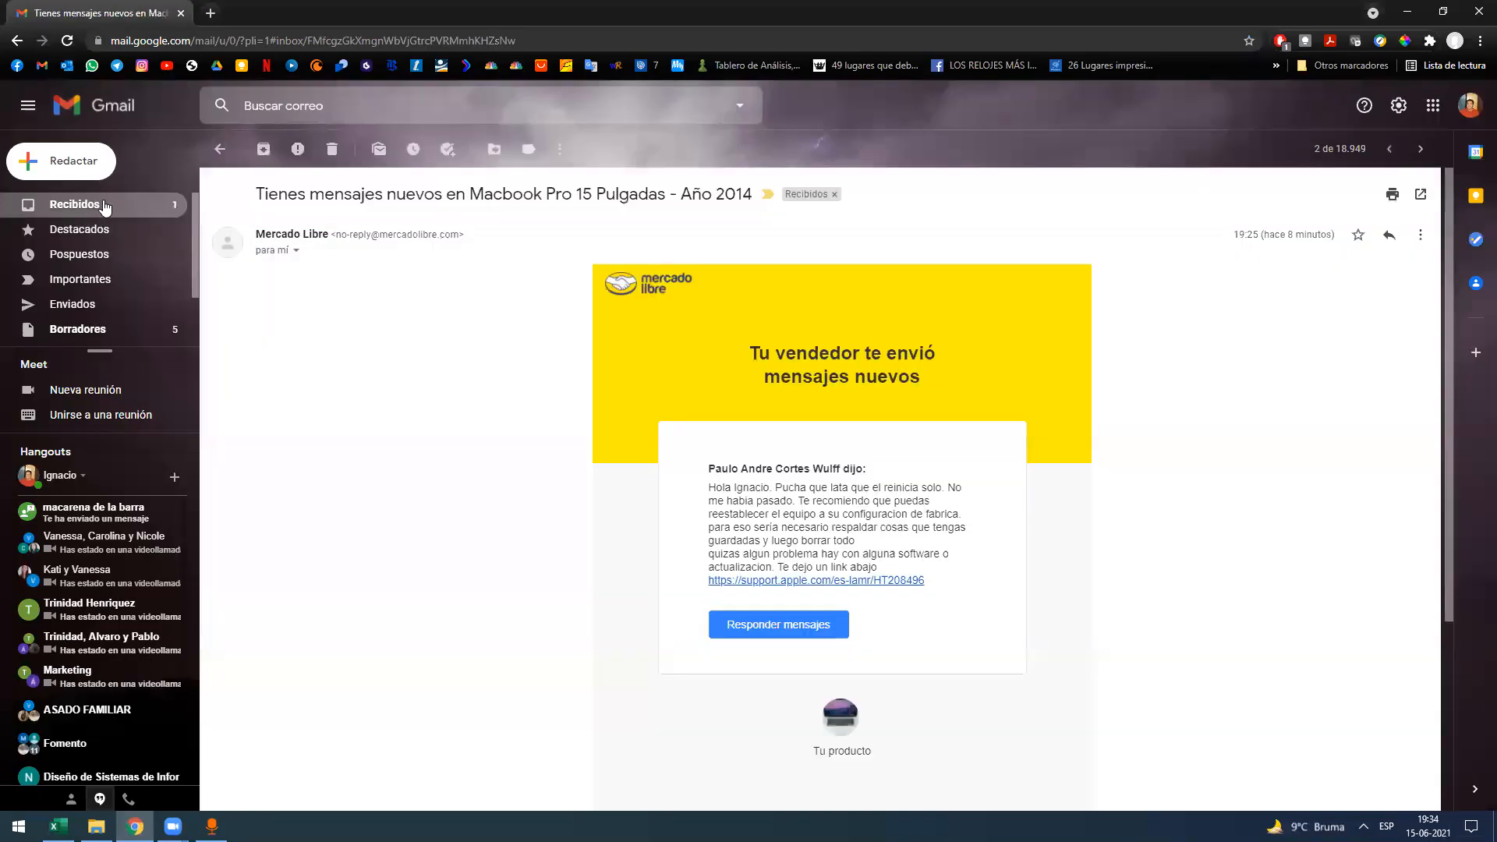
{"action": "left_click", "coordinate": [324, 288]}
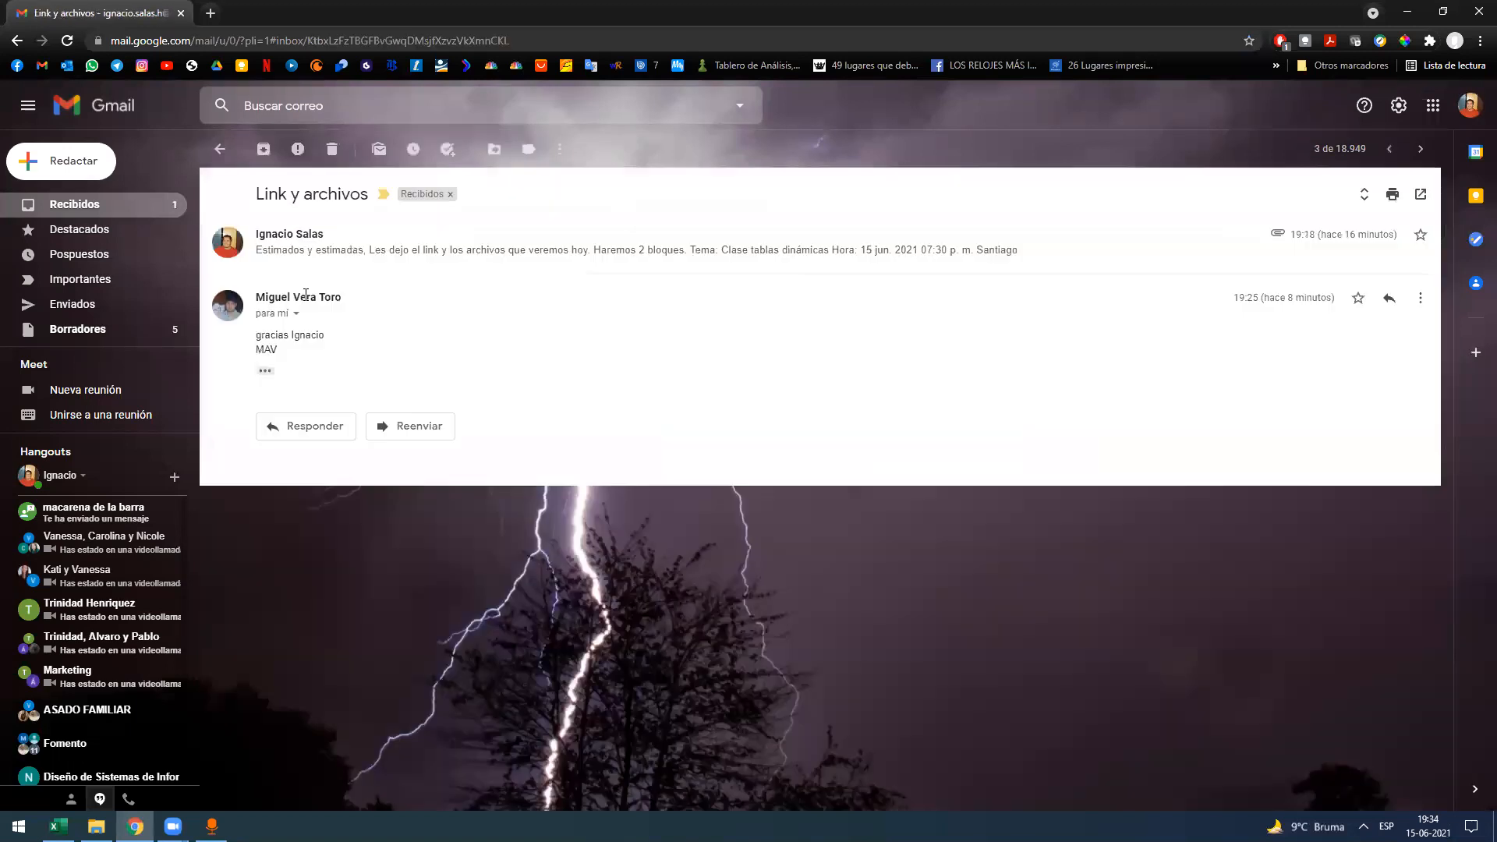
{"action": "left_click", "coordinate": [396, 251]}
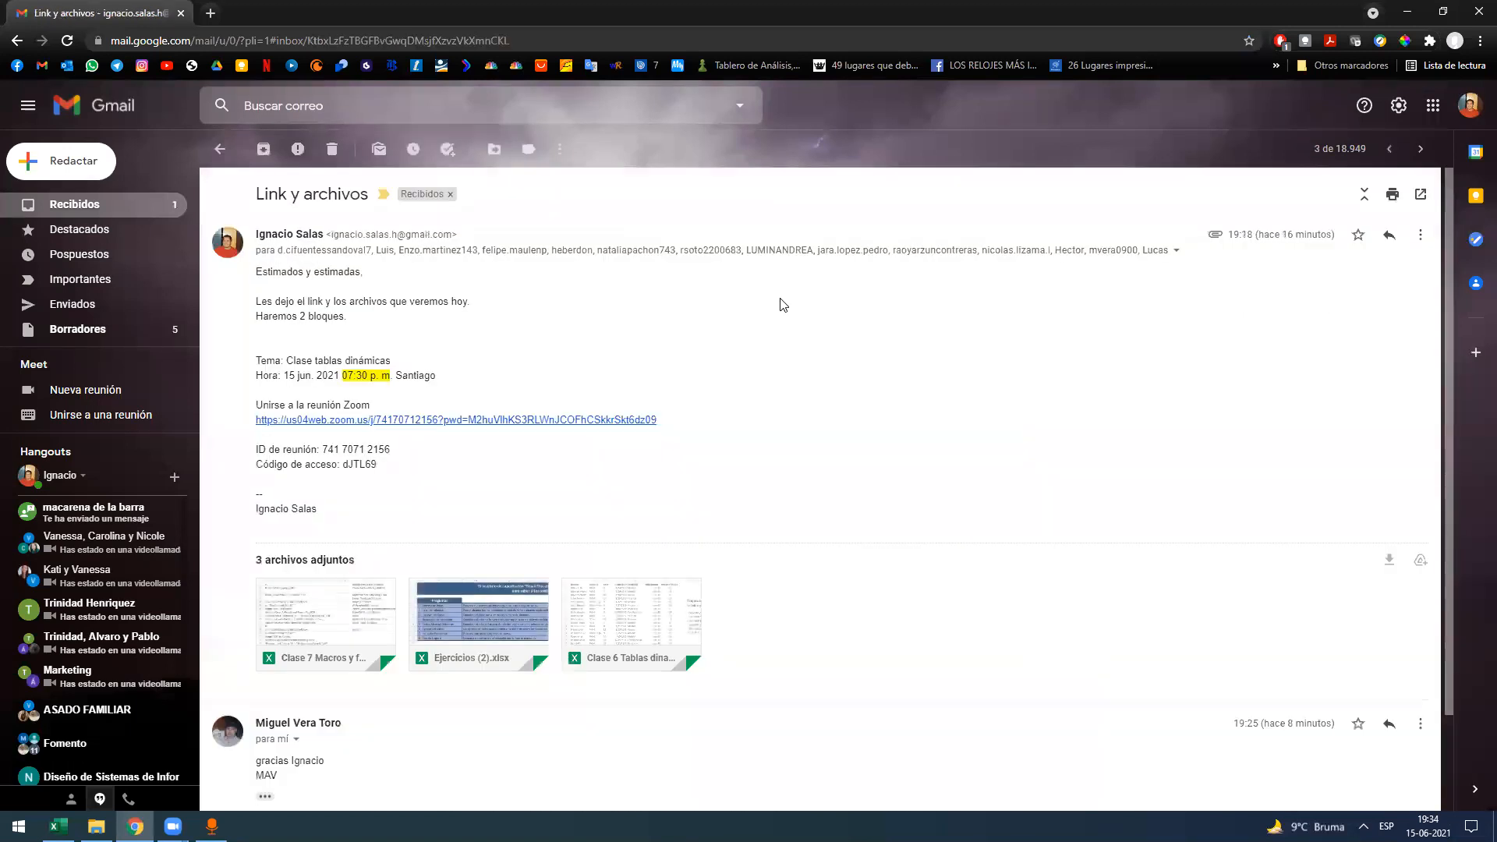
- Check the class files in the Clases Excel folder in File Explorer and start a reply to all recipients of the "Link y archivos" message in Gmail
{"action": "left_click", "coordinate": [96, 827]}
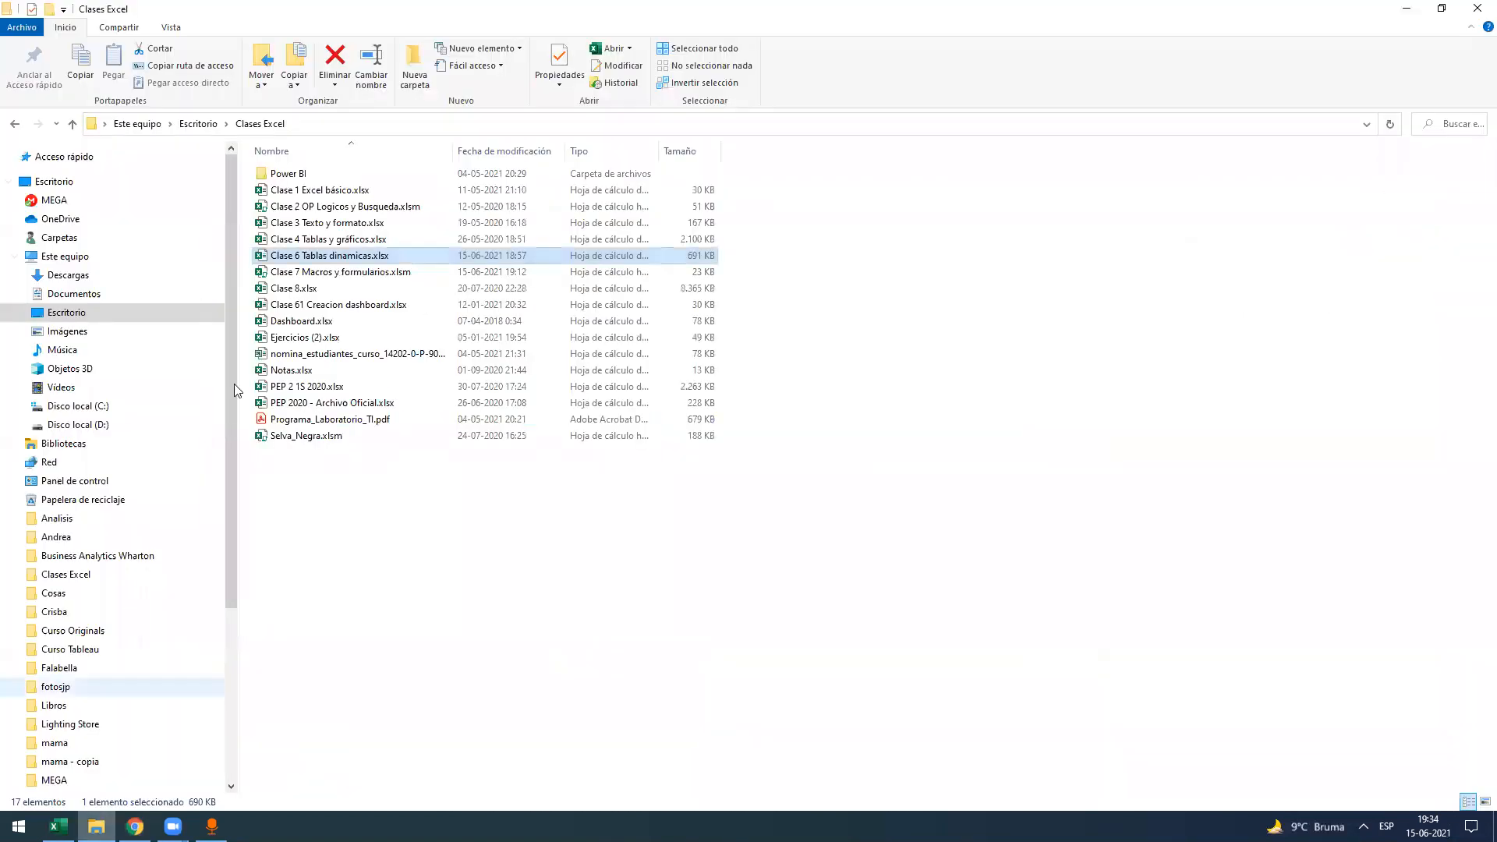
{"action": "left_click", "coordinate": [355, 273]}
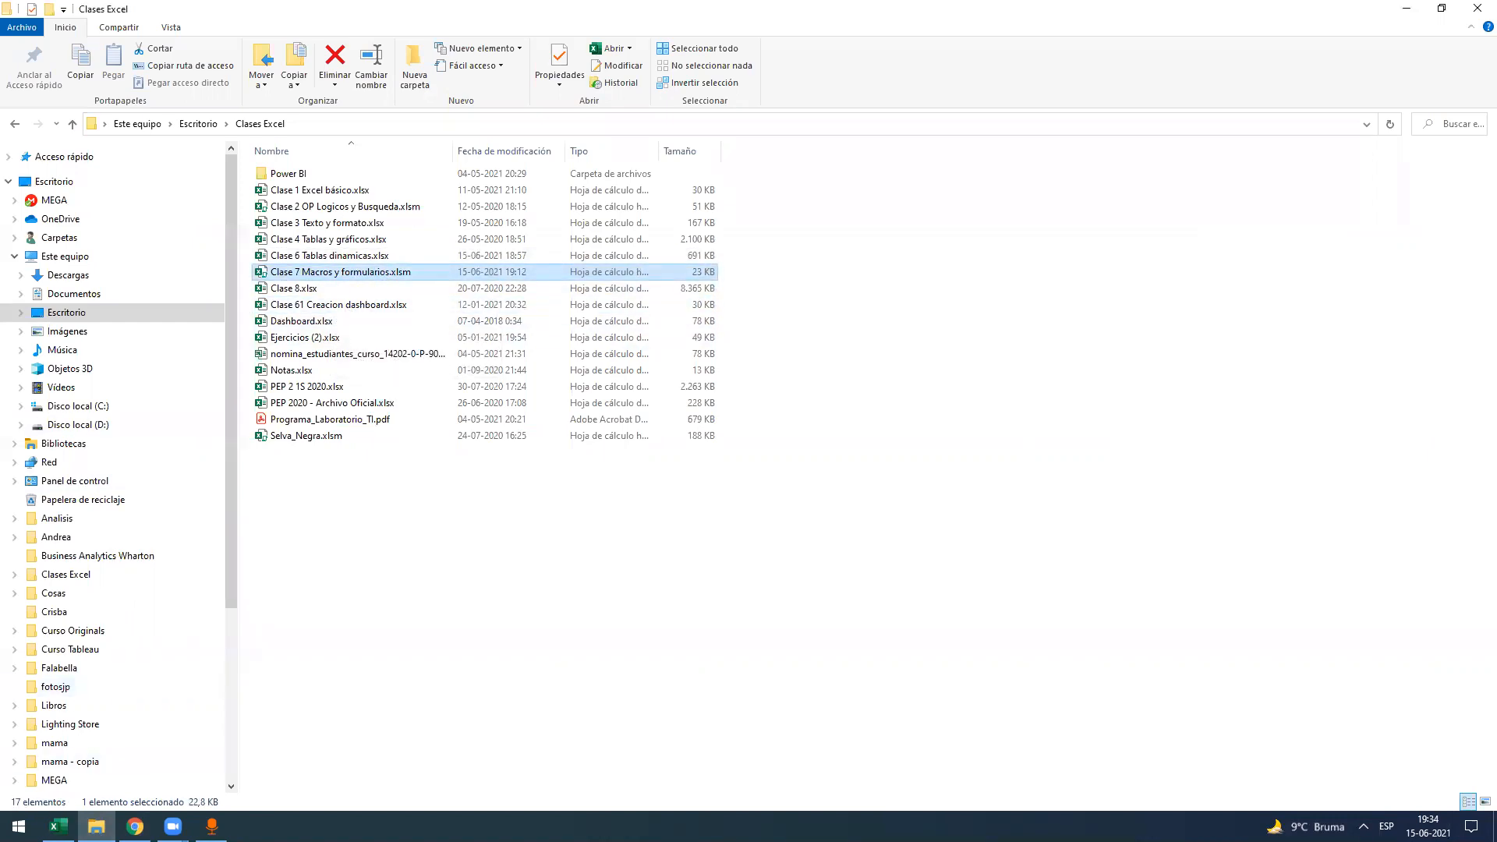
{"action": "left_click", "coordinate": [135, 827]}
{"action": "scroll", "coordinate": [1196, 542], "scroll_direction": "down", "scroll_amount": 3}
{"action": "scroll", "coordinate": [1384, 595], "scroll_direction": "up", "scroll_amount": 3}
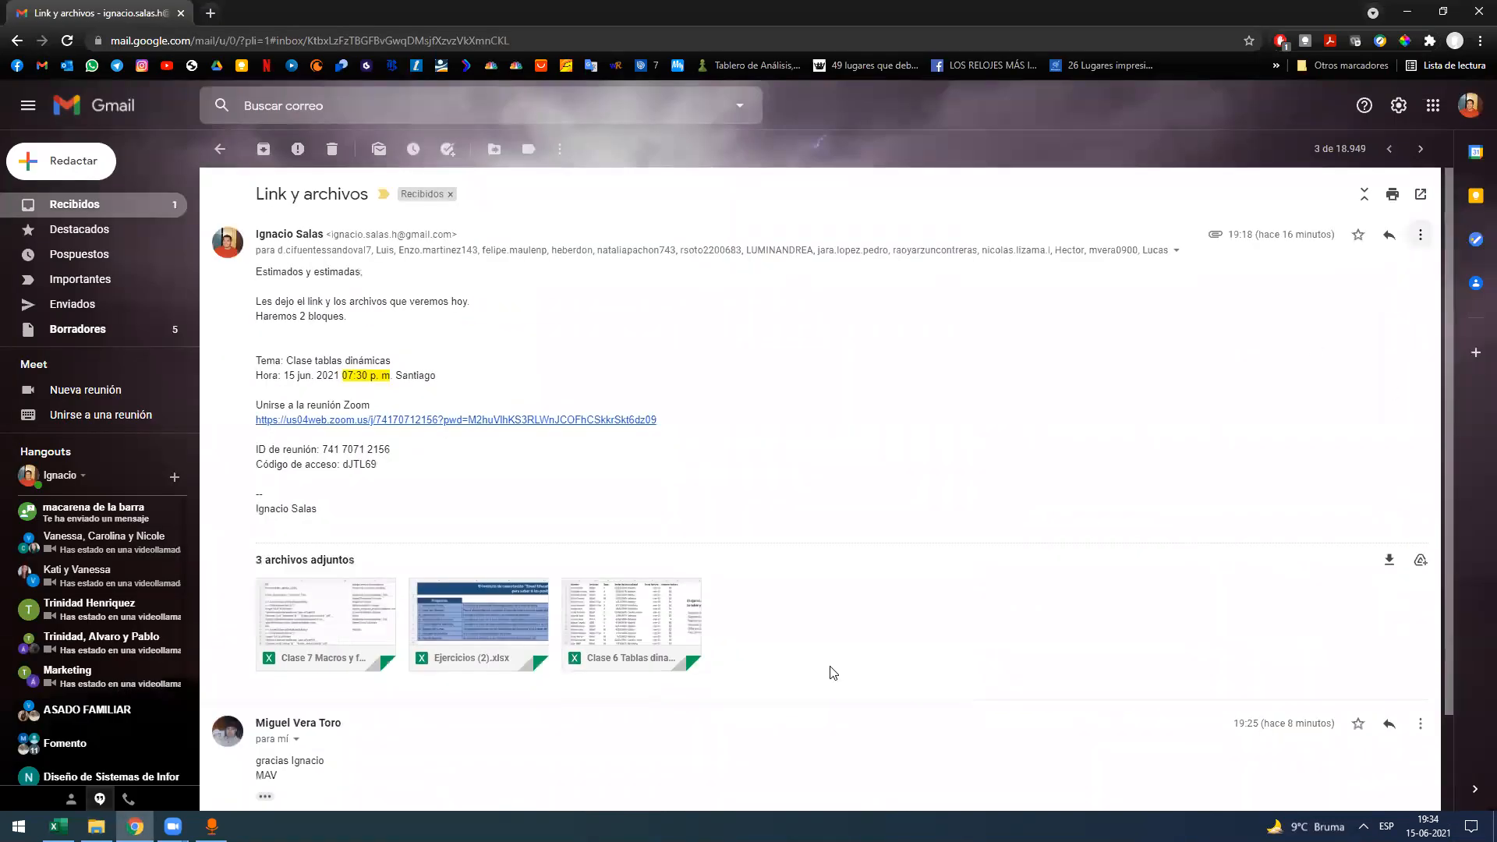
{"action": "scroll", "coordinate": [467, 577], "scroll_direction": "down", "scroll_amount": 2}
{"action": "scroll", "coordinate": [1092, 390], "scroll_direction": "up", "scroll_amount": 2}
{"action": "left_click", "coordinate": [1421, 234]}
{"action": "left_click", "coordinate": [1290, 286]}
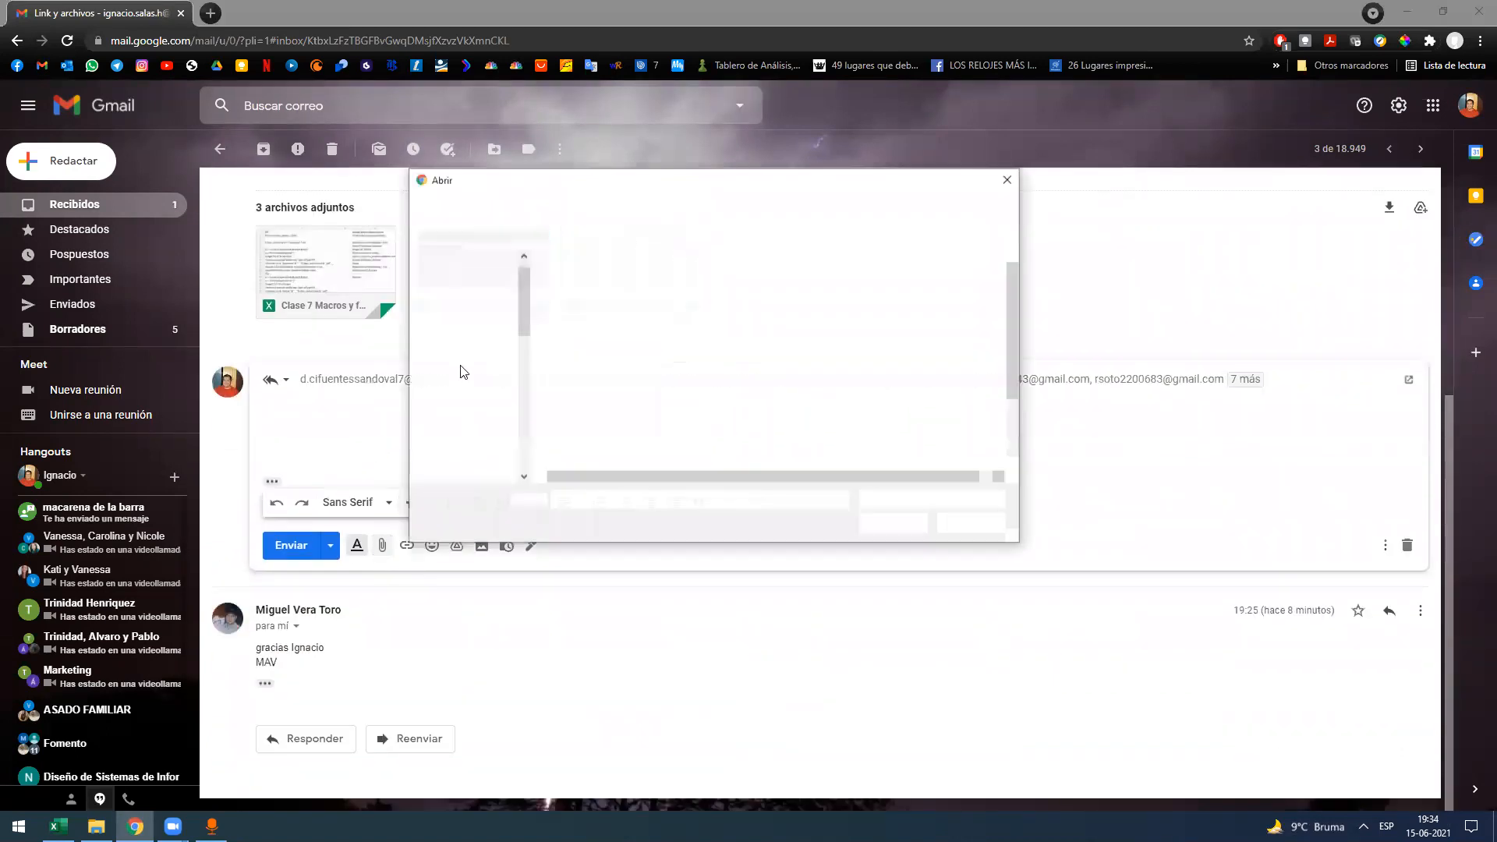
{"action": "left_click_drag", "start_coordinate": [631, 181], "coordinate": [471, 160]}
{"action": "scroll", "coordinate": [474, 374], "scroll_direction": "down", "scroll_amount": 2}
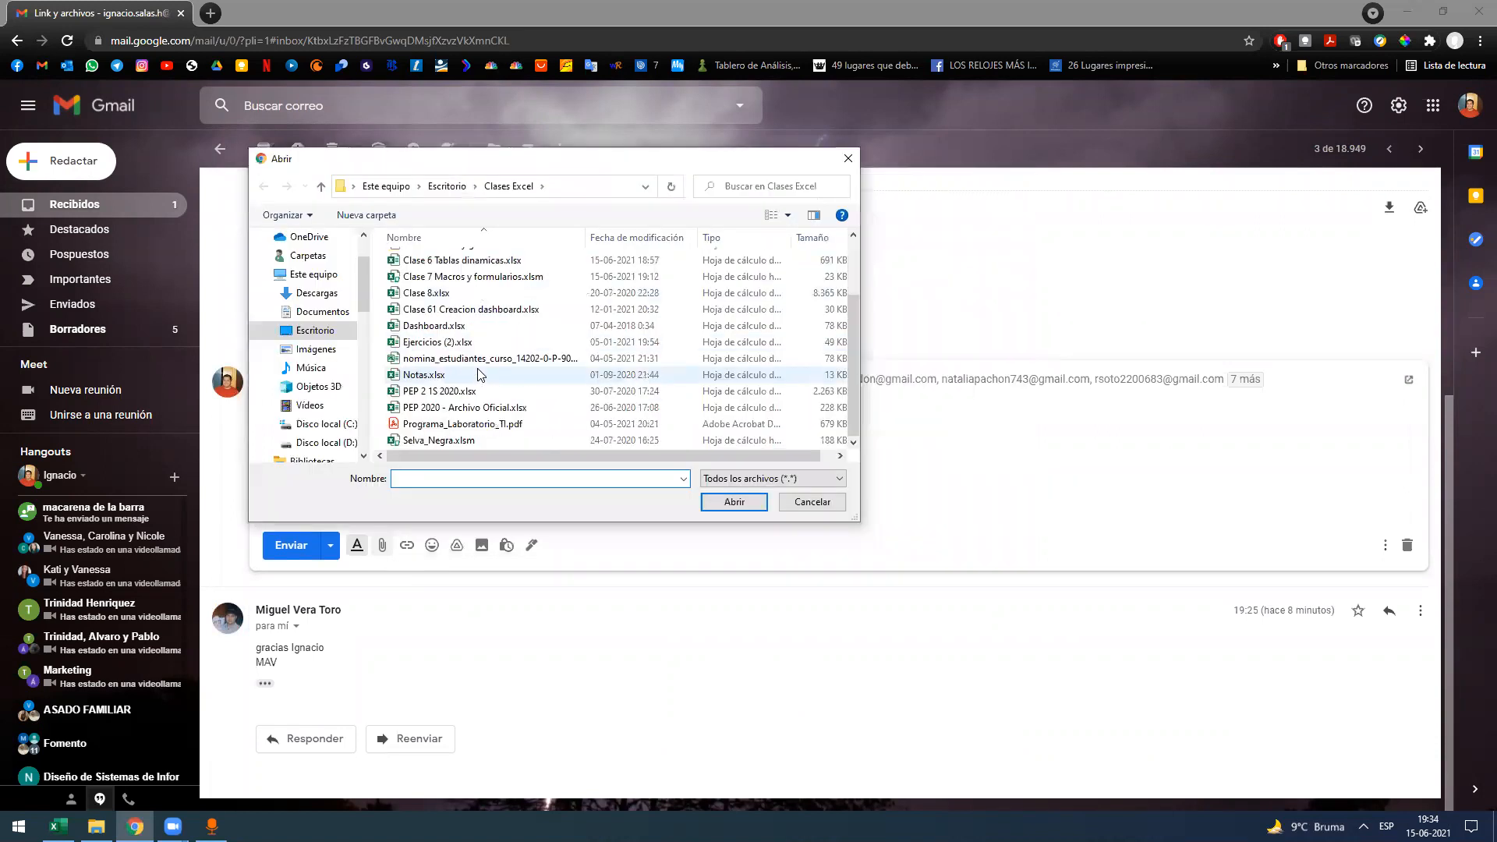
{"action": "left_click", "coordinate": [468, 326]}
{"action": "left_click", "coordinate": [734, 501]}
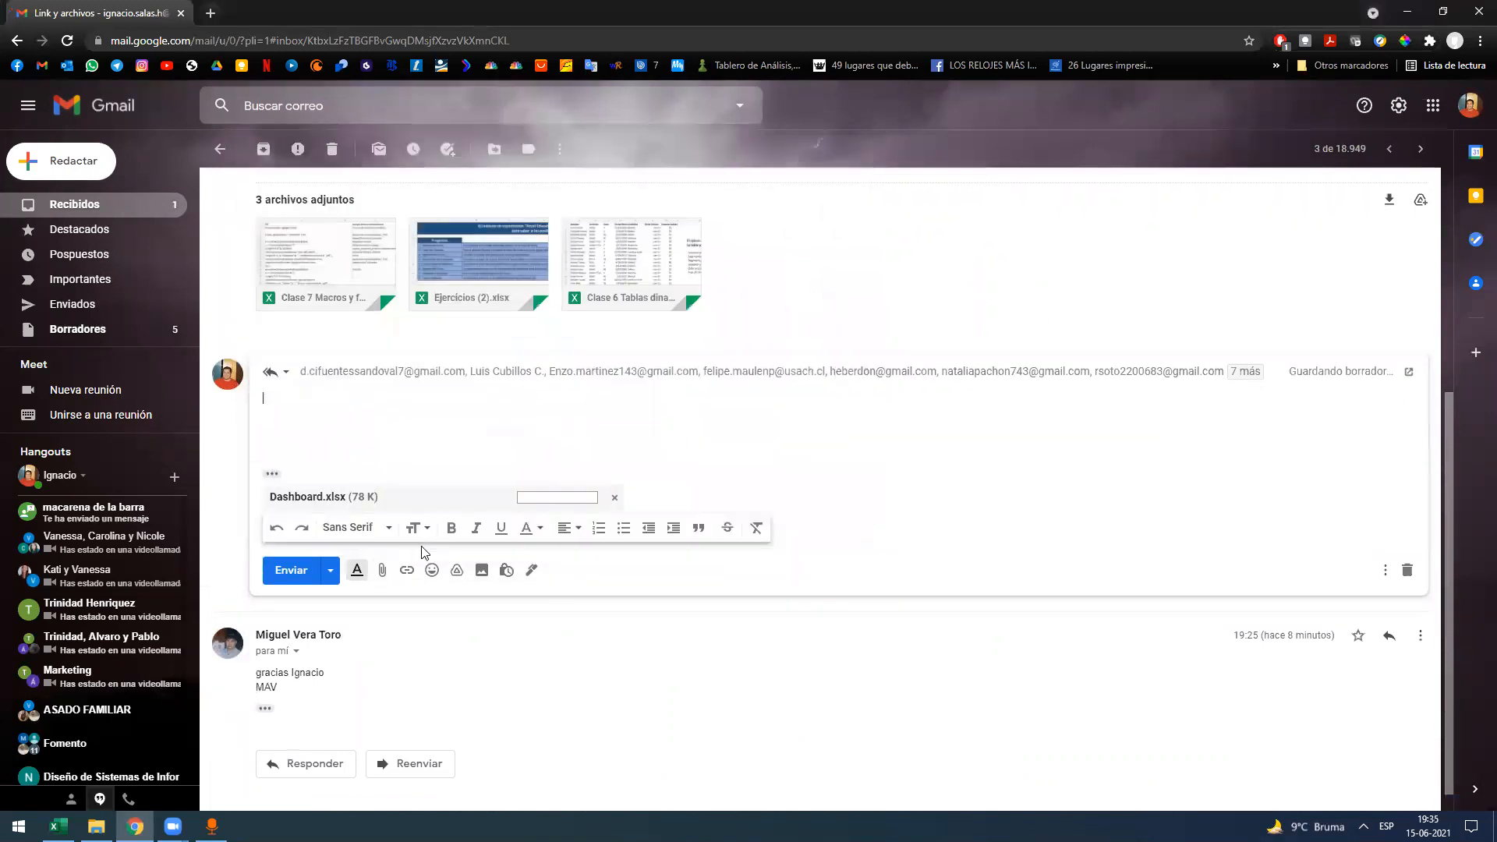
{"action": "left_click", "coordinate": [617, 500]}
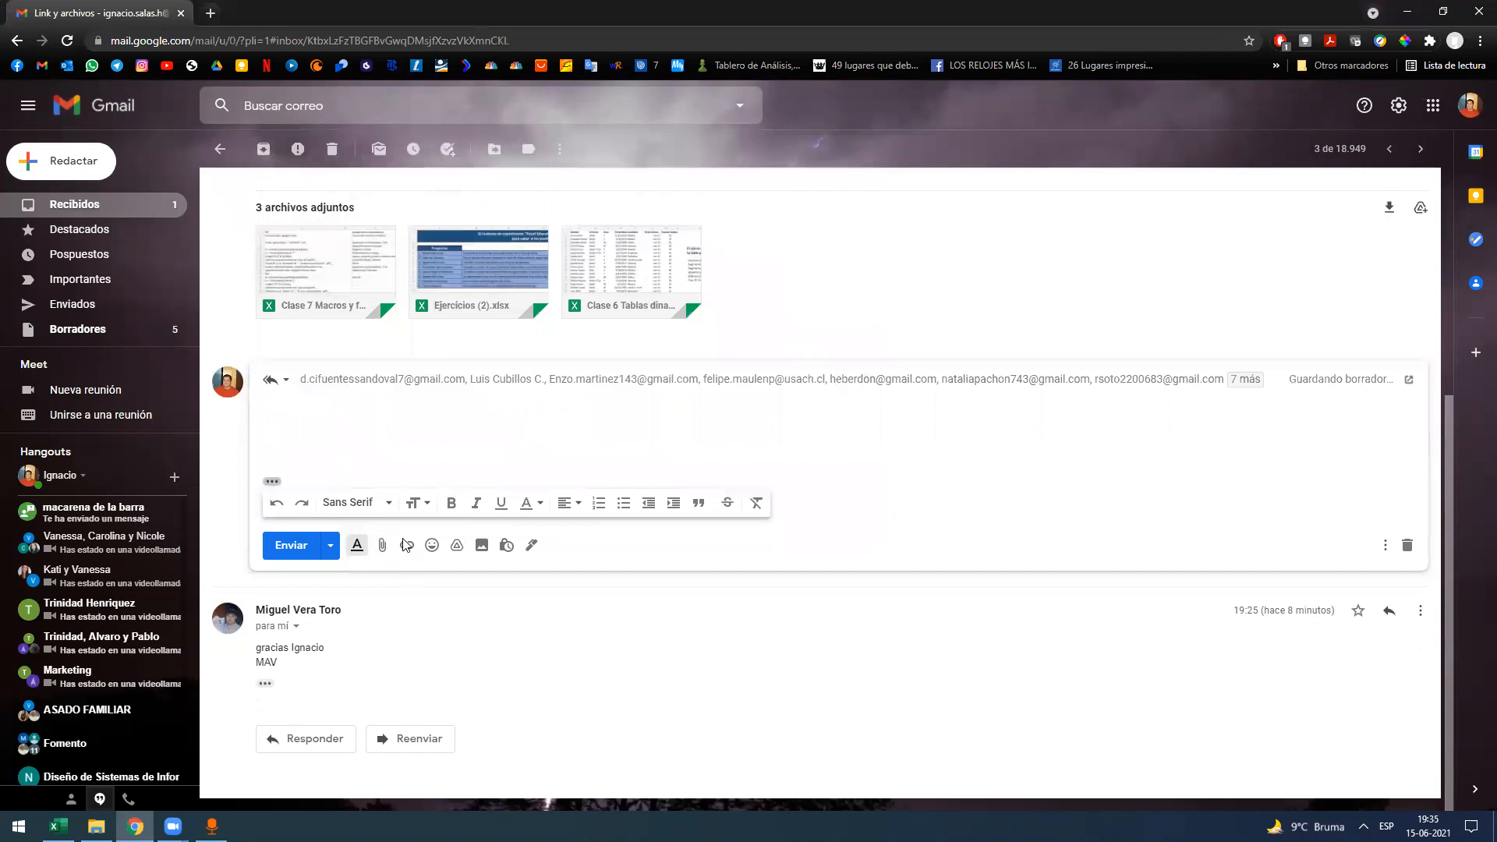
- Attach "Clase 61 Creacion dashboard.xlsx" from the Clases Excel folder to the reply and send it
{"action": "left_click", "coordinate": [382, 545]}
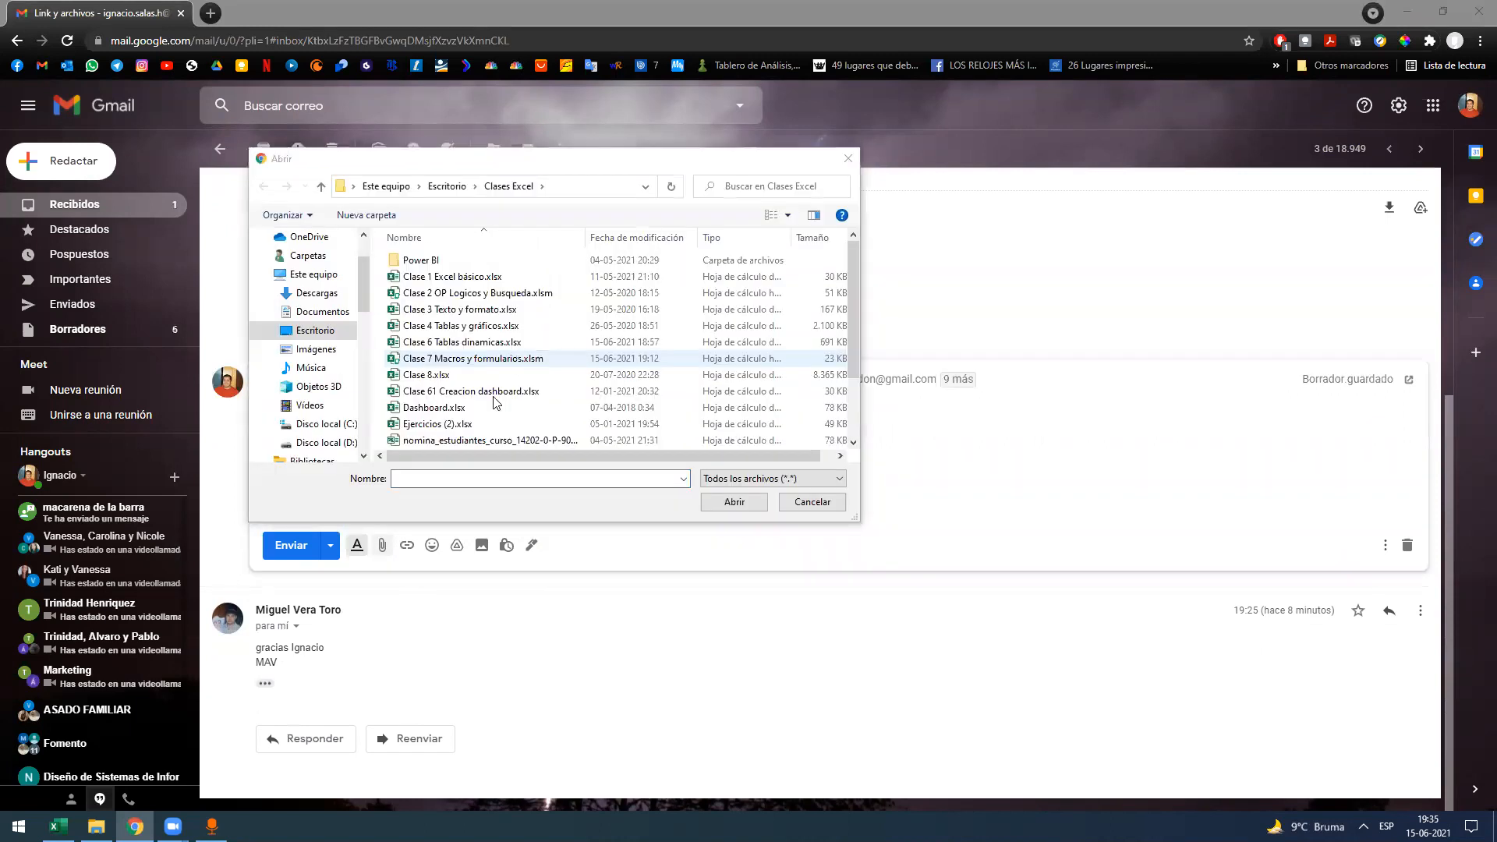
{"action": "left_click", "coordinate": [471, 391]}
{"action": "left_click", "coordinate": [735, 501]}
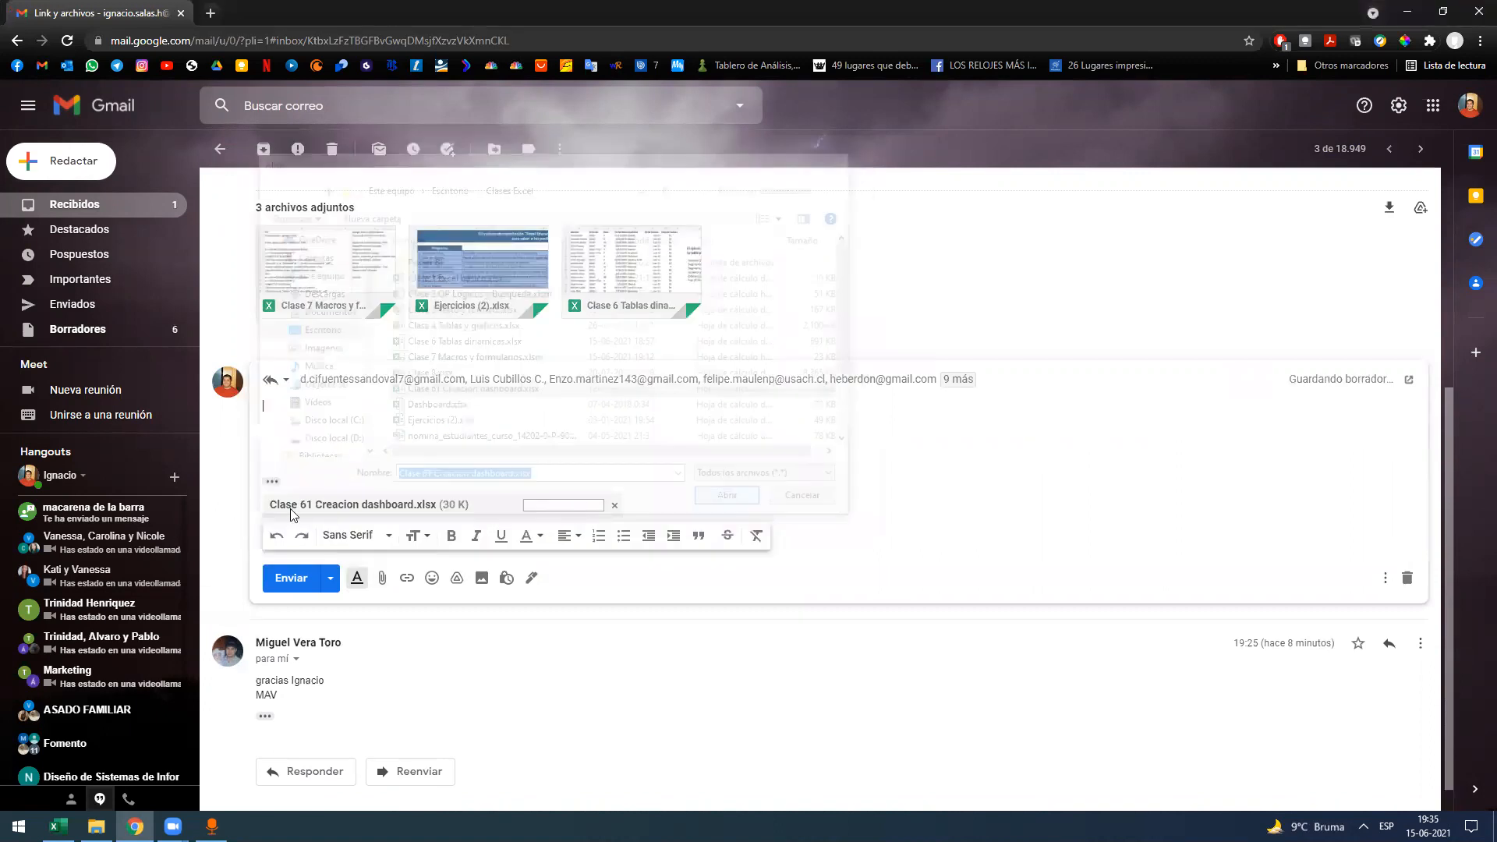
{"action": "left_click", "coordinate": [304, 577]}
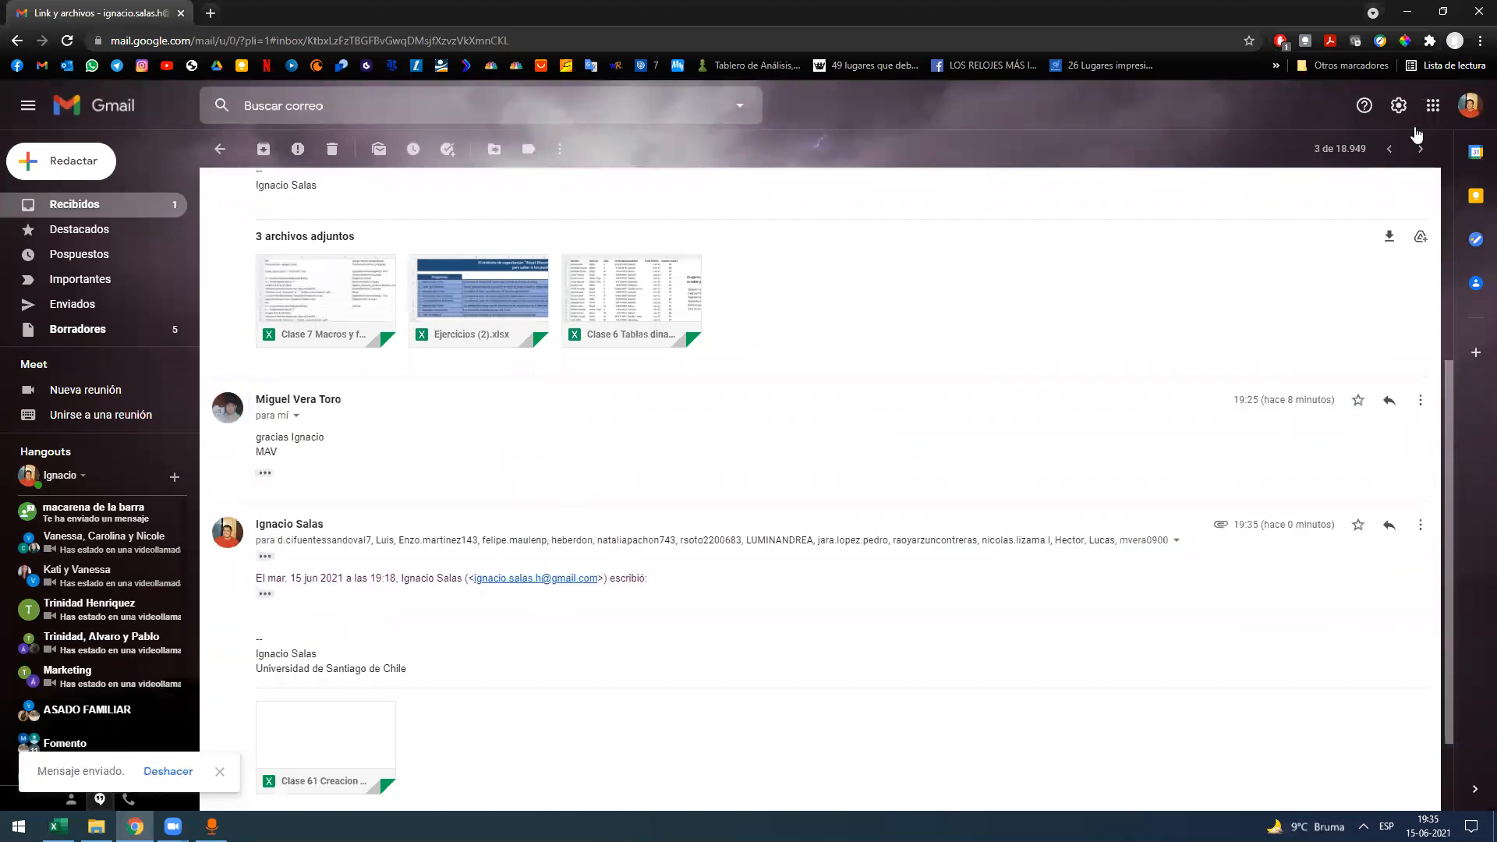
- Switch back to the Excel workbook "Clase 6 Tablas dinamicas.xlsx" and select cell G9 in the Importe factura column
{"action": "key", "text": "alt+Tab"}
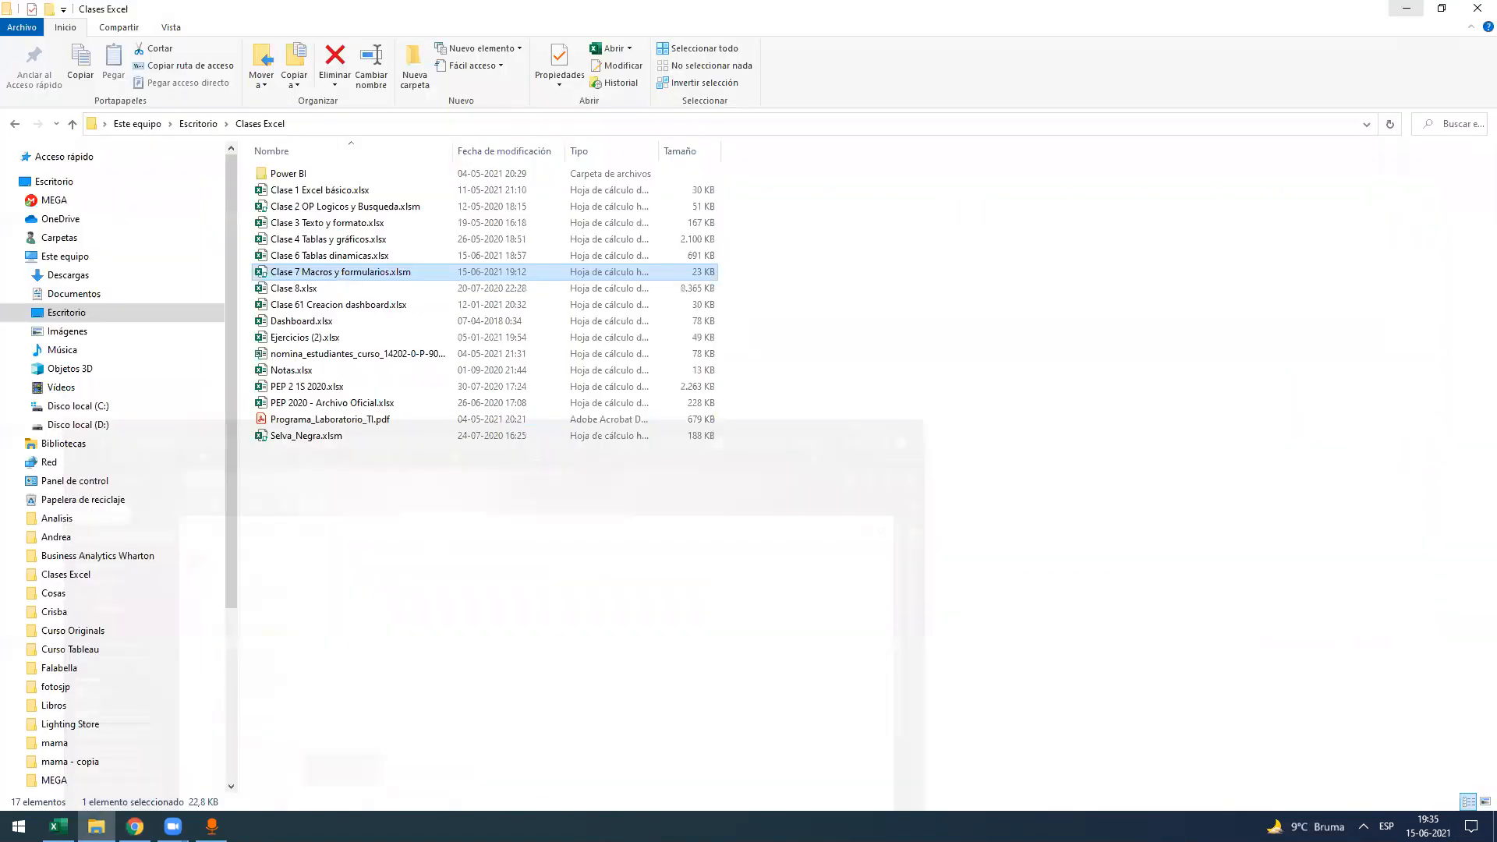
{"action": "left_click", "coordinate": [1014, 483]}
{"action": "key", "text": "alt+Tab"}
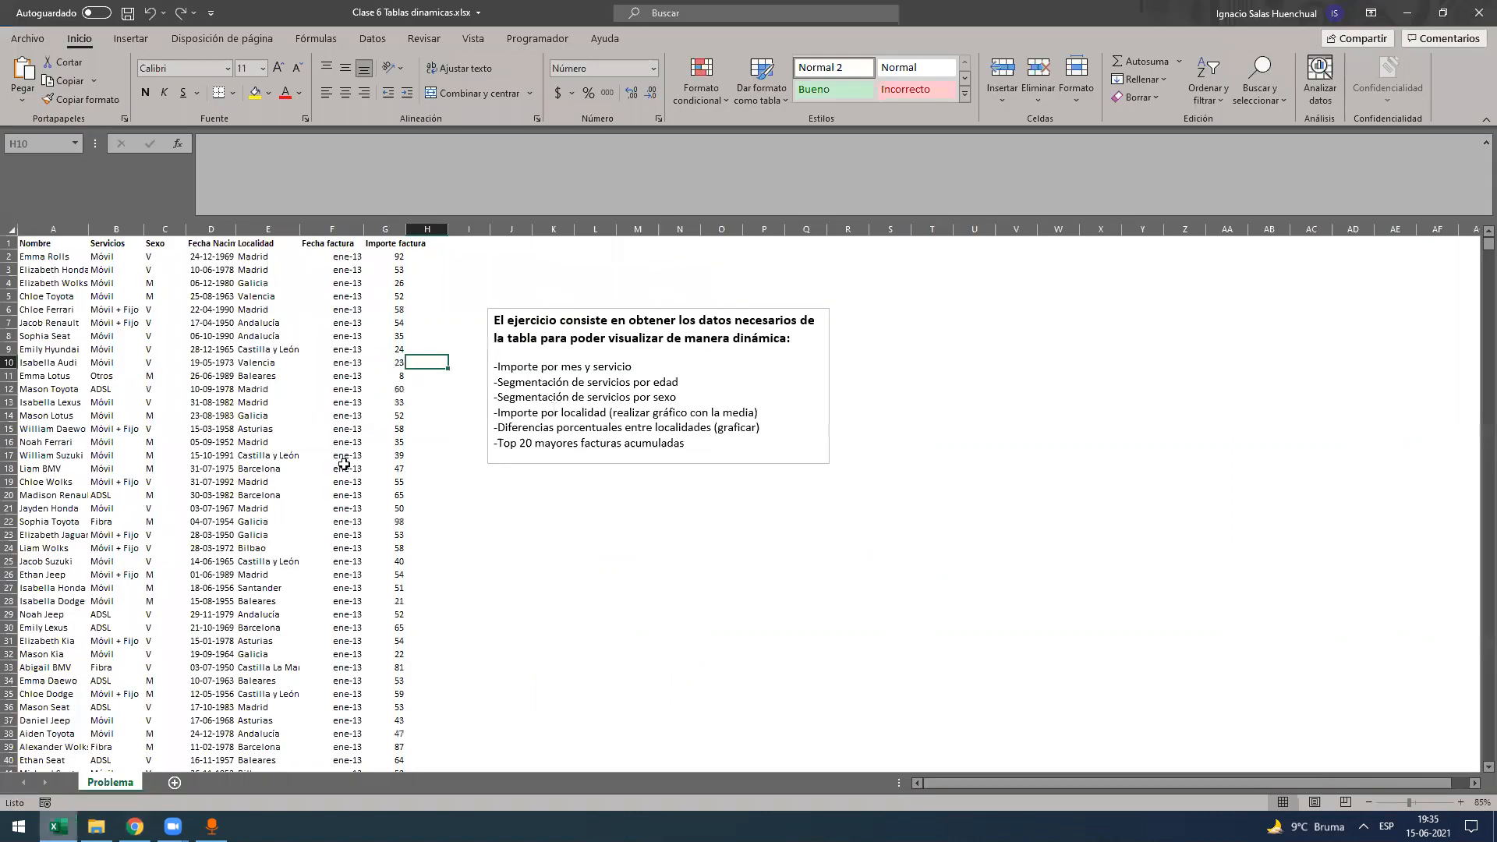
{"action": "key", "text": "Up"}
{"action": "key", "text": "Left"}
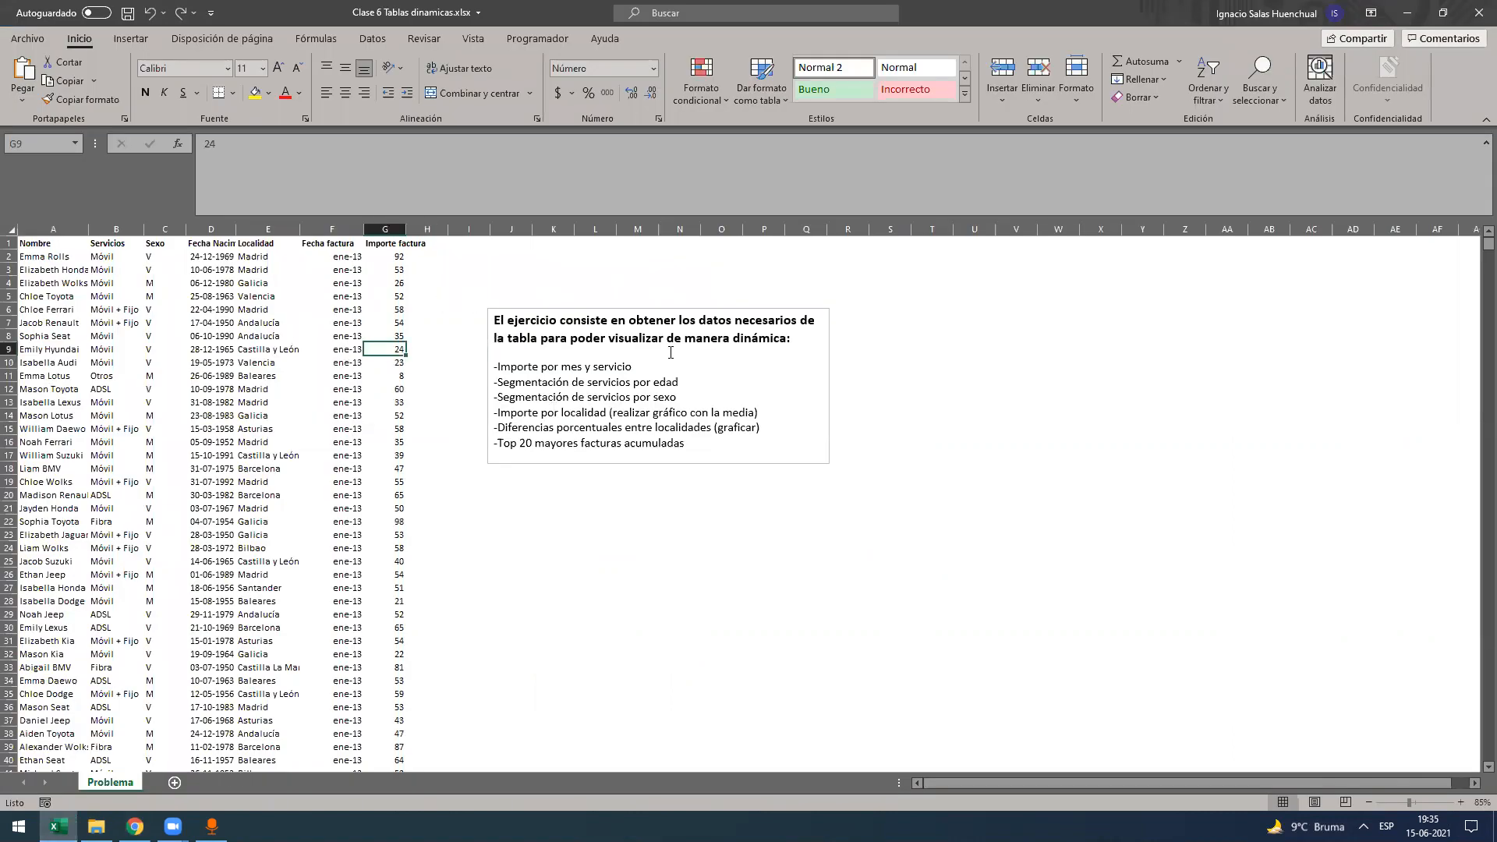
- Examine how far down the data on the Problema sheet extends and review the exercise instructions in the text box
{"action": "left_click", "coordinate": [74, 257]}
{"action": "key", "text": "Up"}
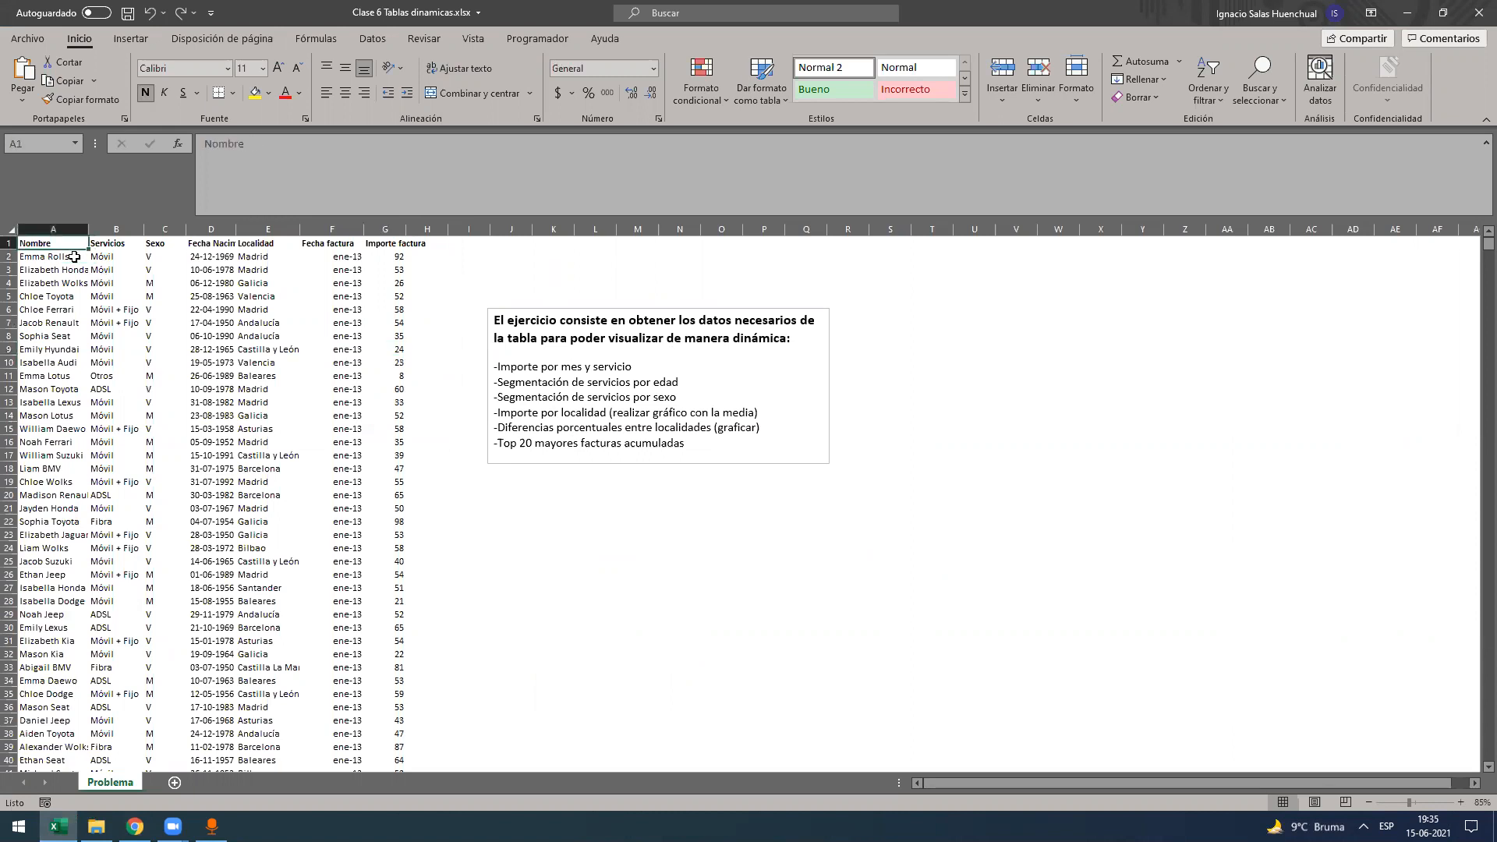
{"action": "key", "text": "ctrl+shift+Right"}
{"action": "key", "text": "ctrl+Down"}
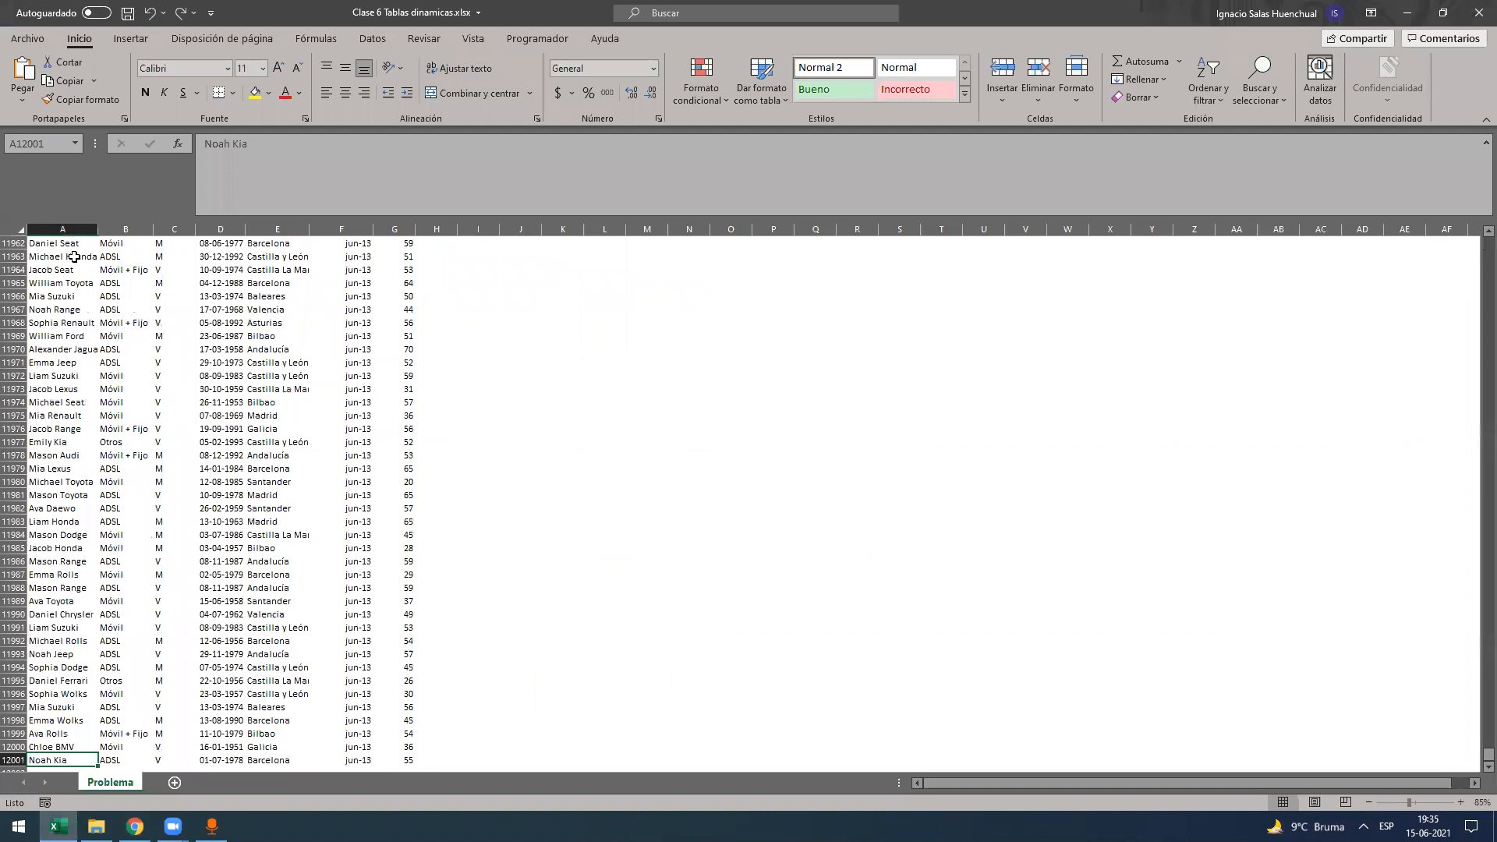
{"action": "key", "text": "ctrl+Up"}
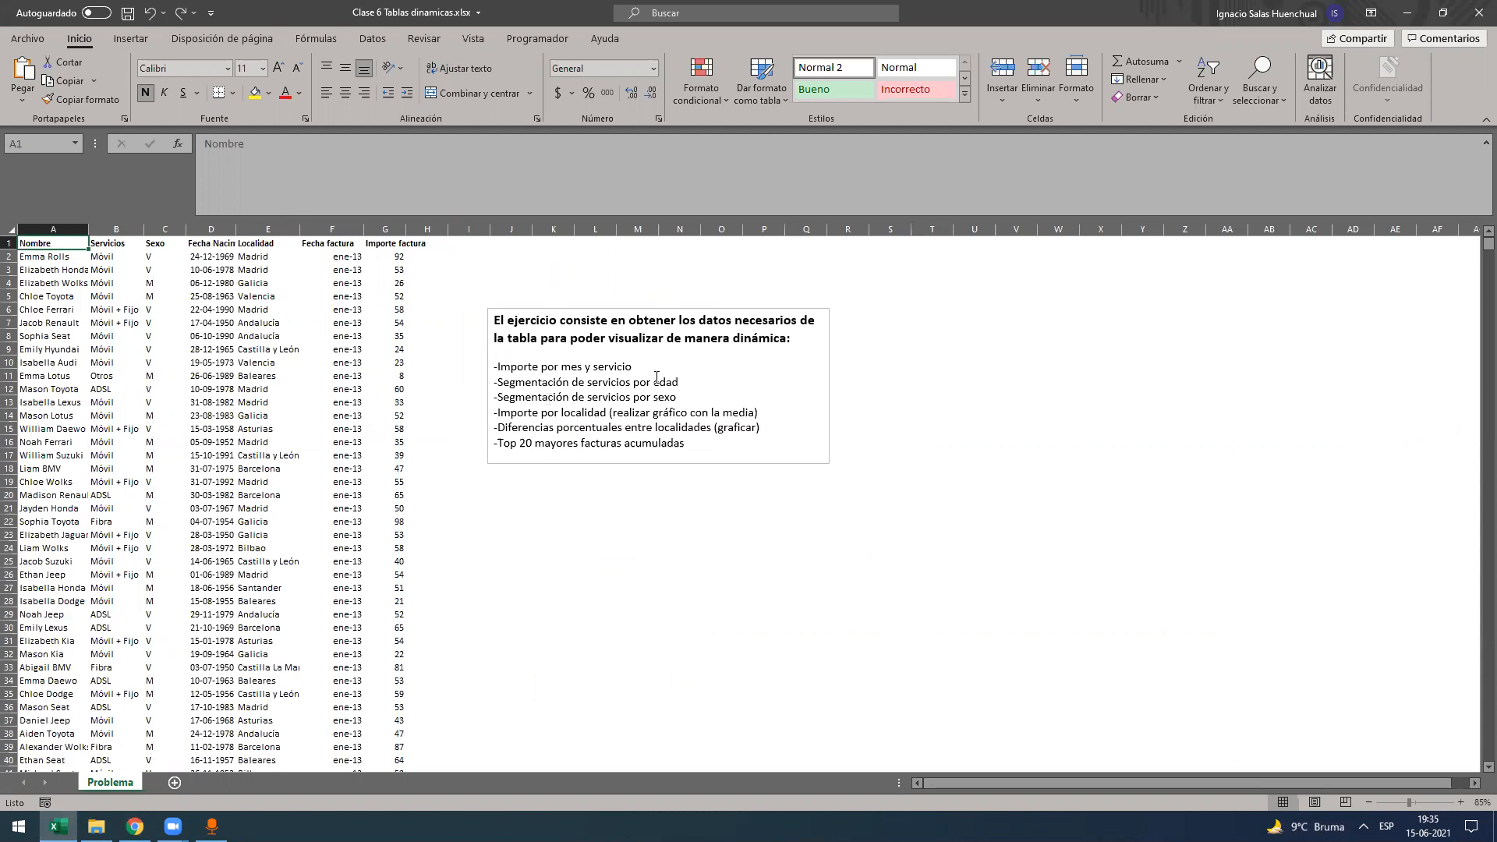
{"action": "left_click", "coordinate": [601, 433]}
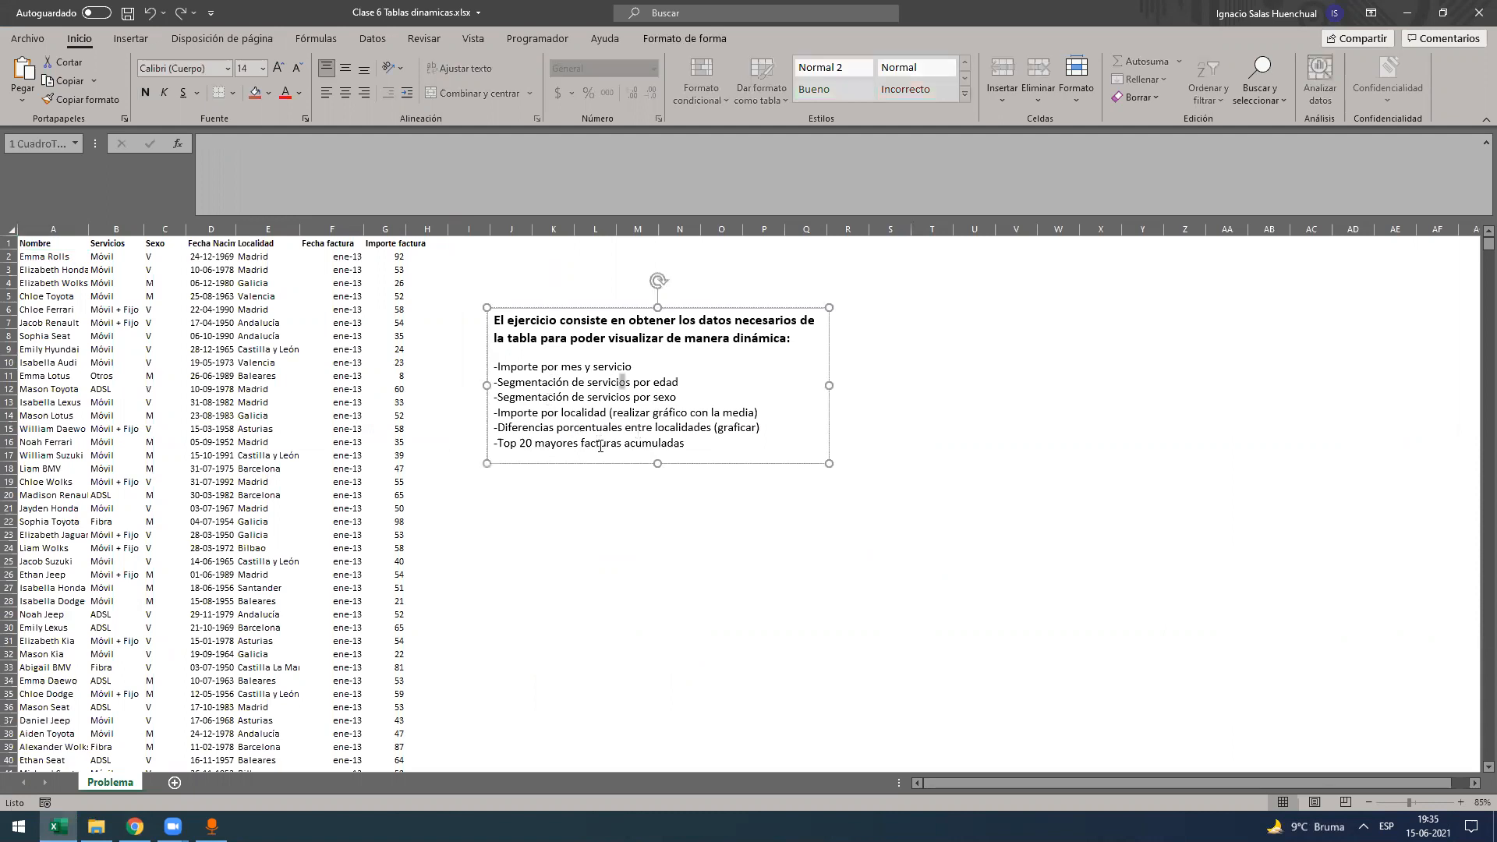
{"action": "left_click", "coordinate": [534, 488]}
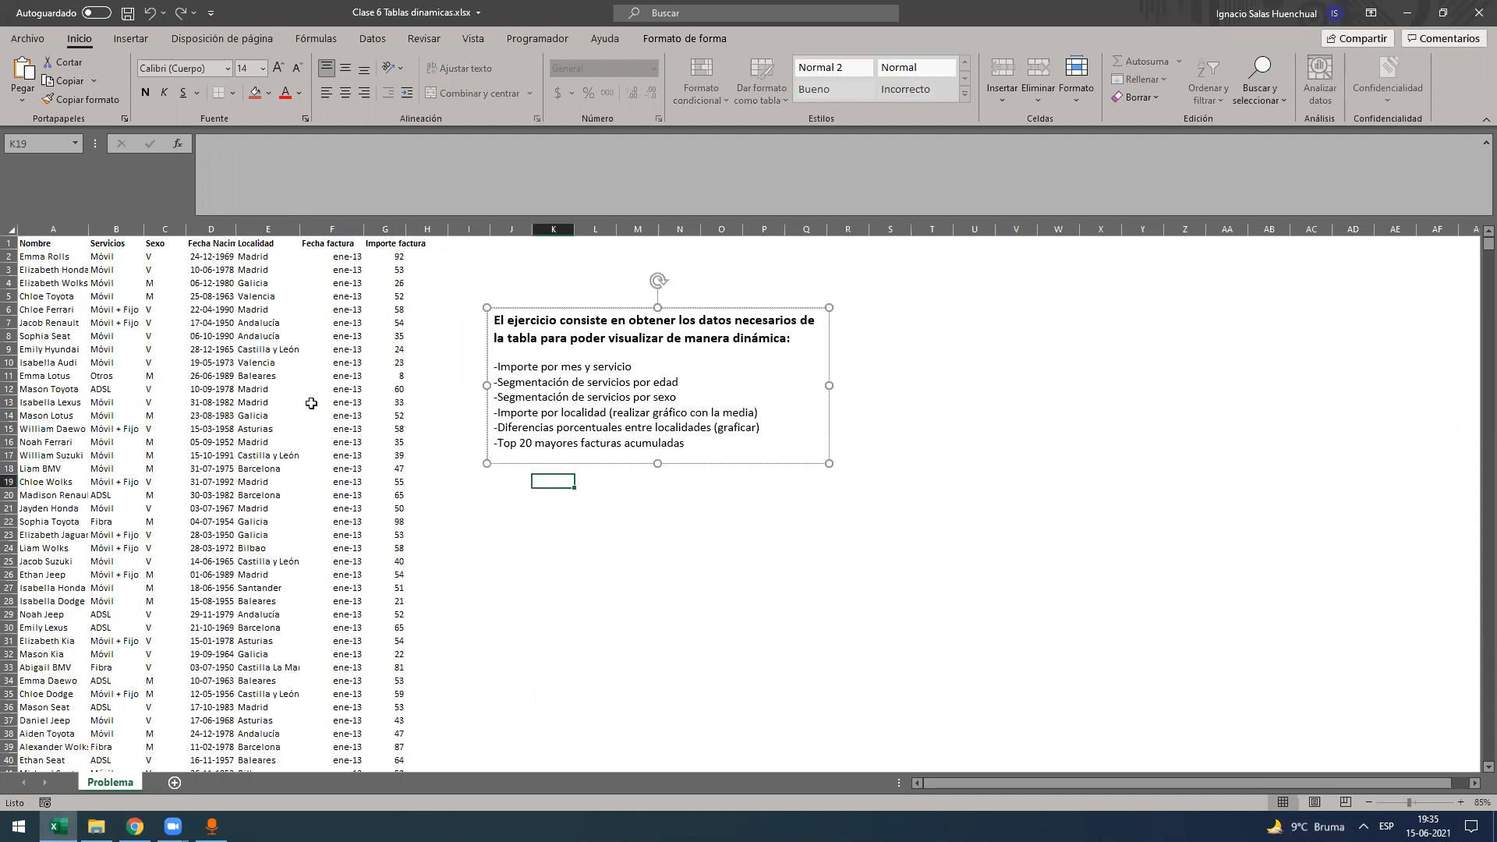
- Convert the data range A1:G12001 on the Problema sheet to a table with headers and name it data
{"action": "left_click", "coordinate": [63, 253]}
{"action": "key", "text": "Up"}
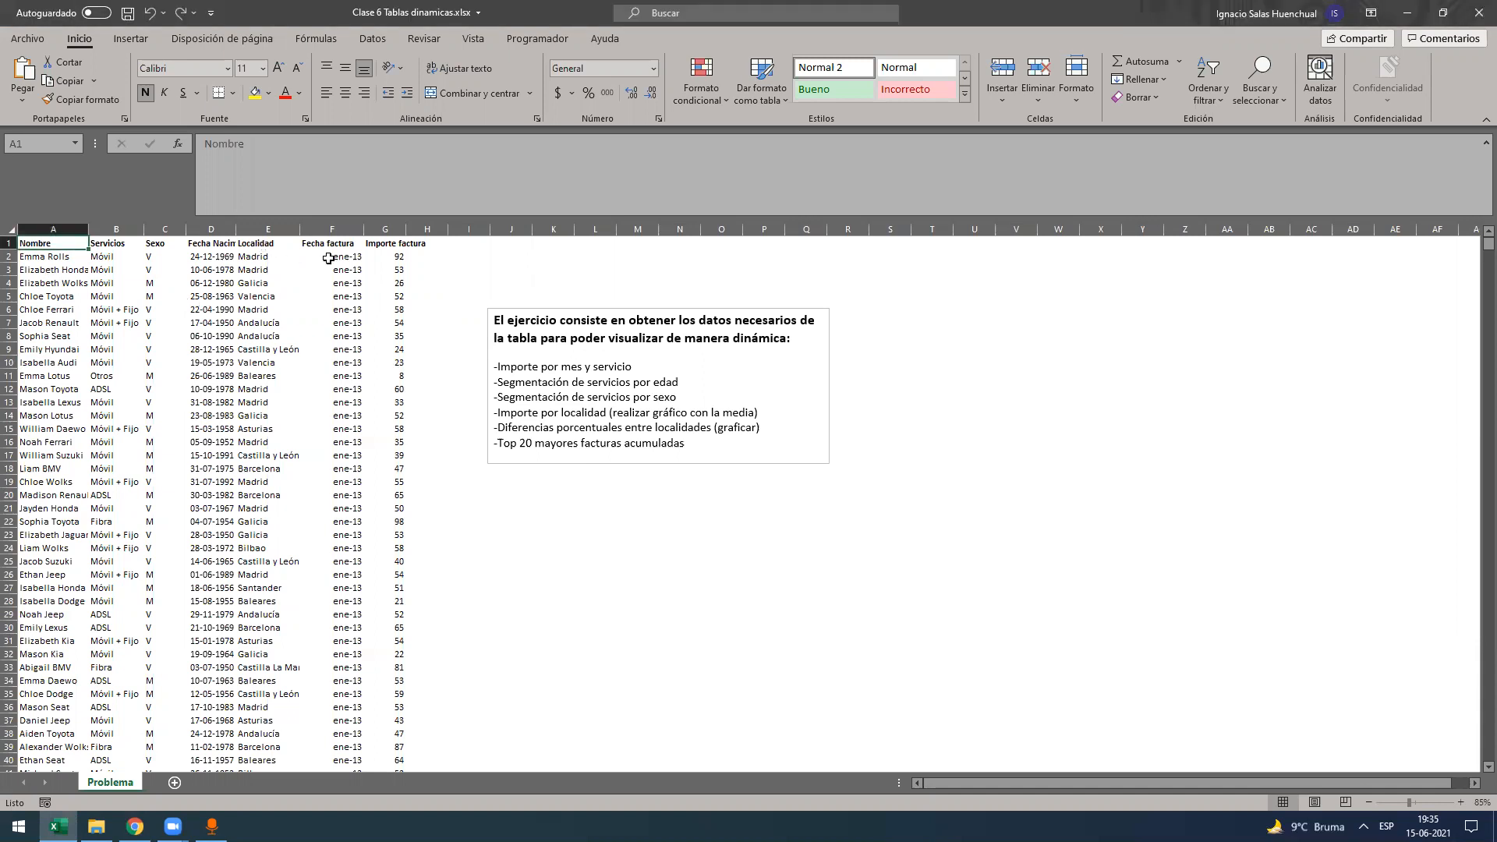
{"action": "key", "text": "ctrl+t"}
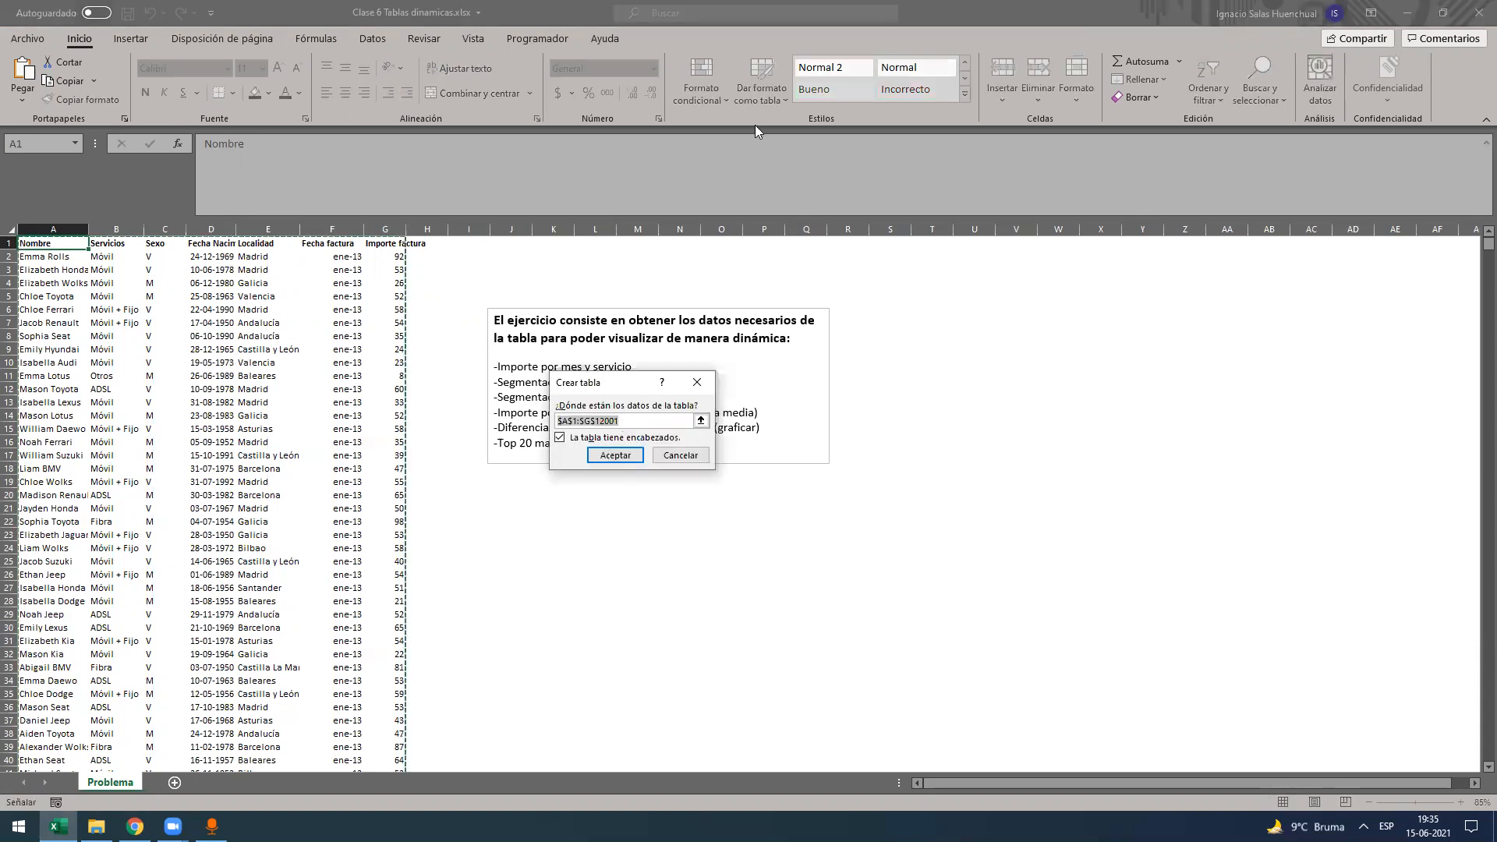
{"action": "key", "text": "Return"}
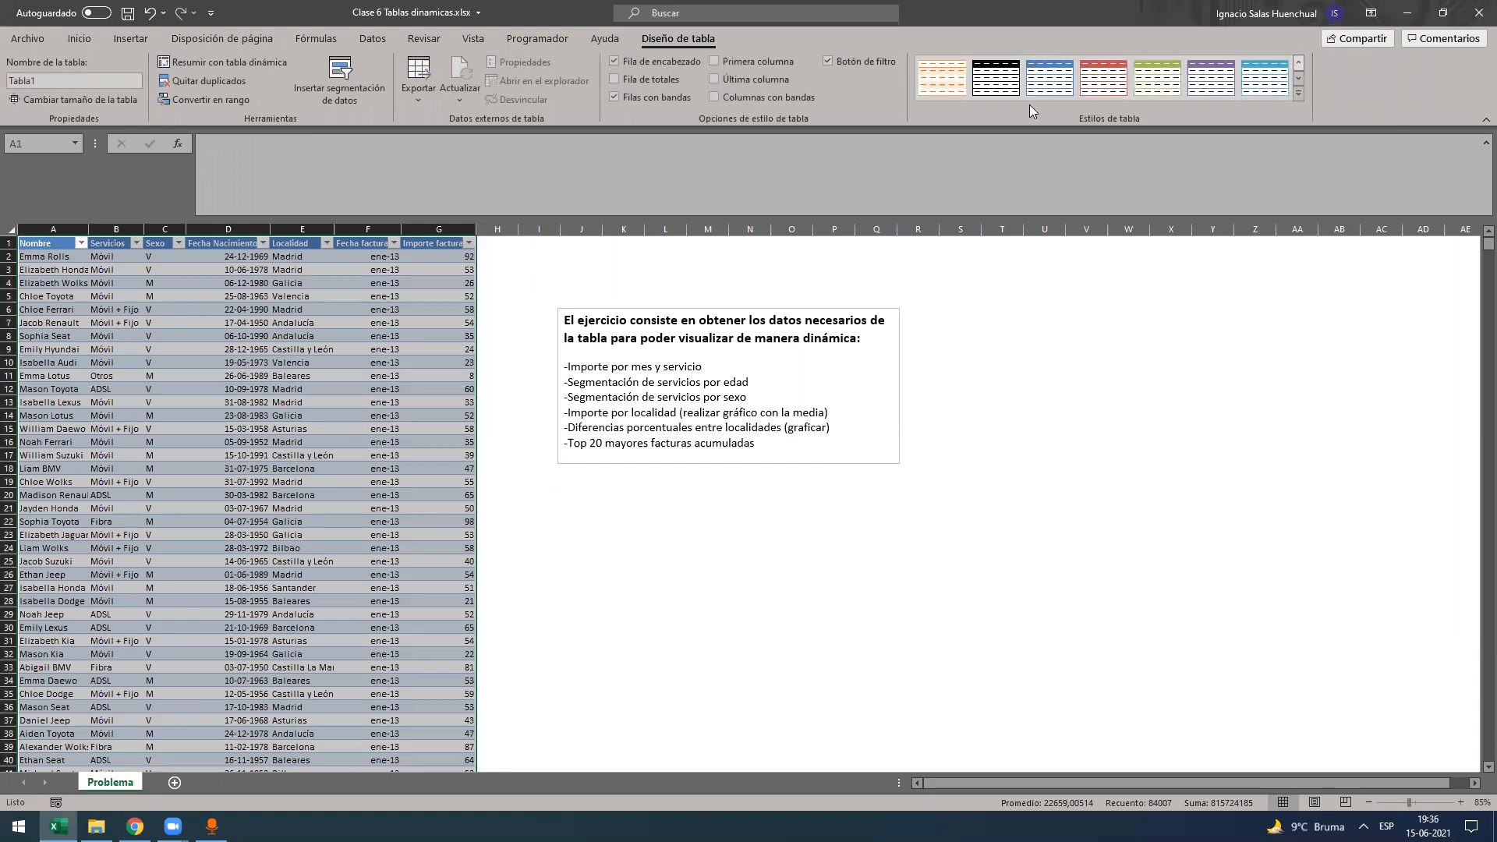
{"action": "left_click", "coordinate": [345, 323]}
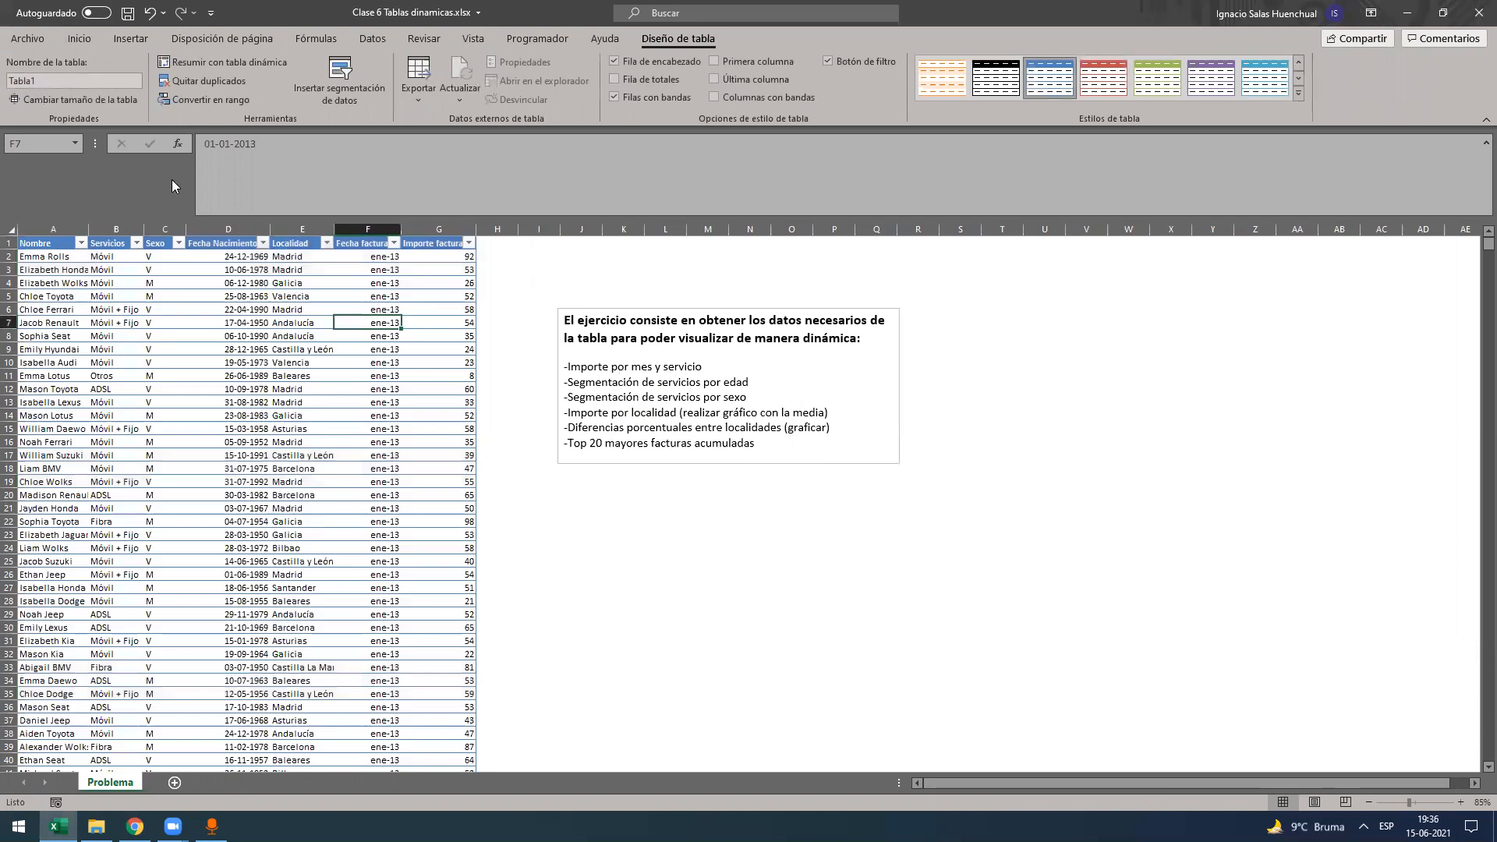
{"action": "type", "text": "data"}
{"action": "key", "text": "Return"}
{"action": "left_click", "coordinate": [388, 311]}
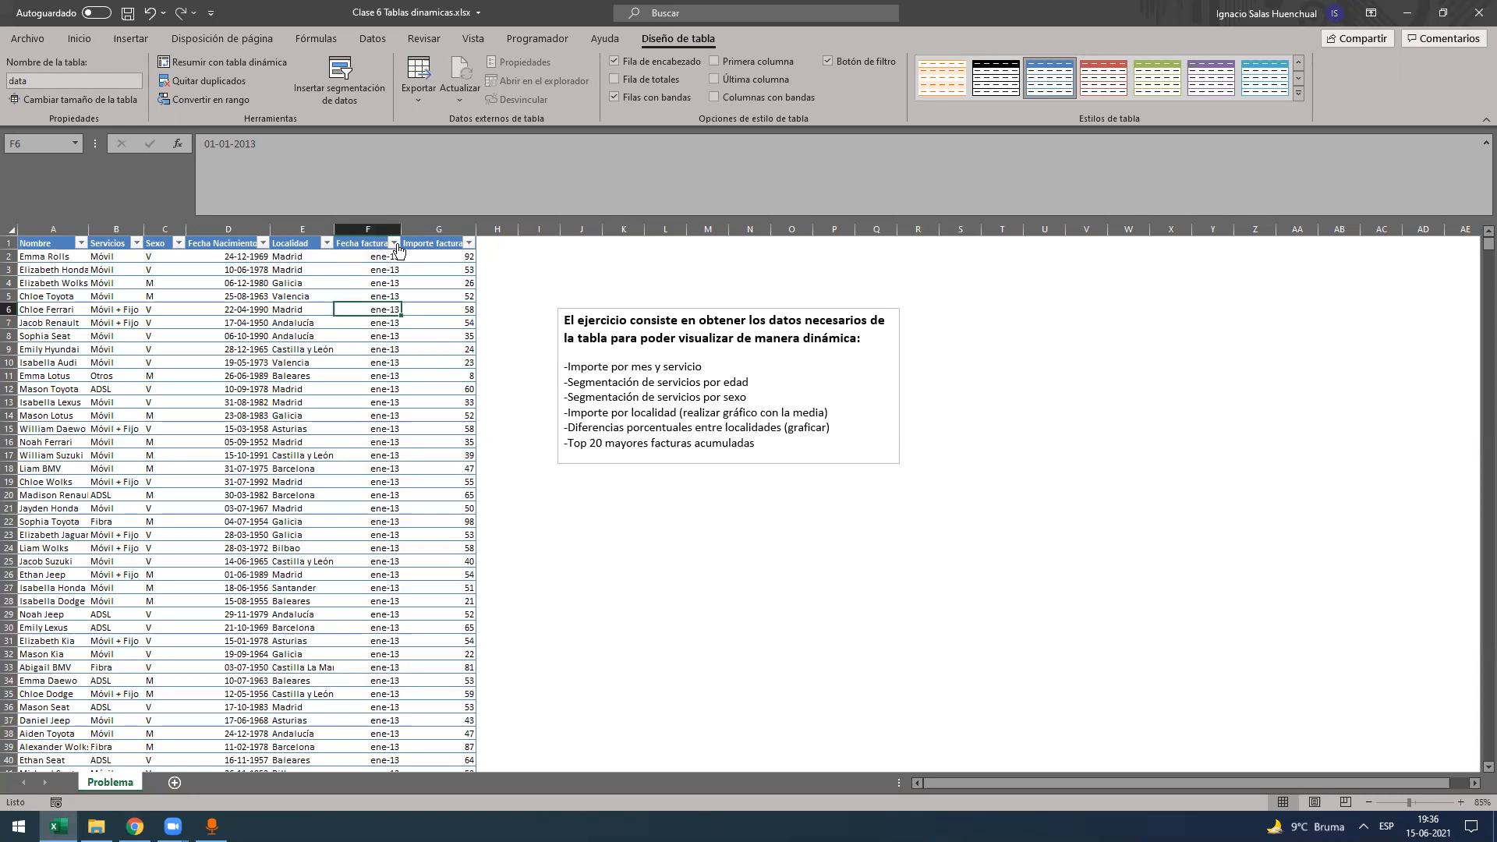
- Check which years and months the filter list of the Fecha factura column offers
{"action": "left_click", "coordinate": [396, 244]}
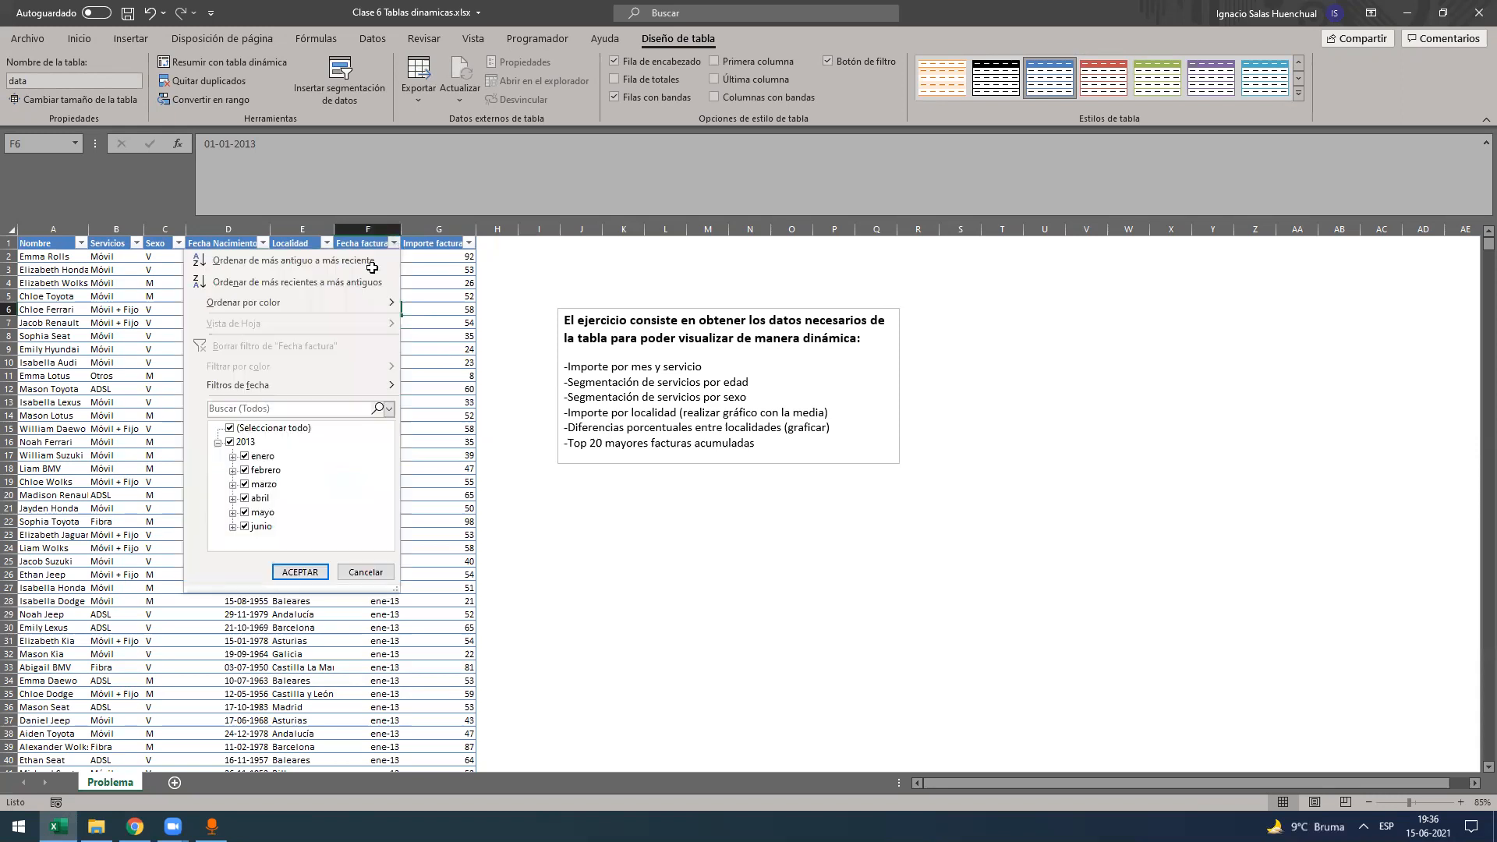
{"action": "left_click", "coordinate": [396, 244]}
{"action": "left_click", "coordinate": [362, 339]}
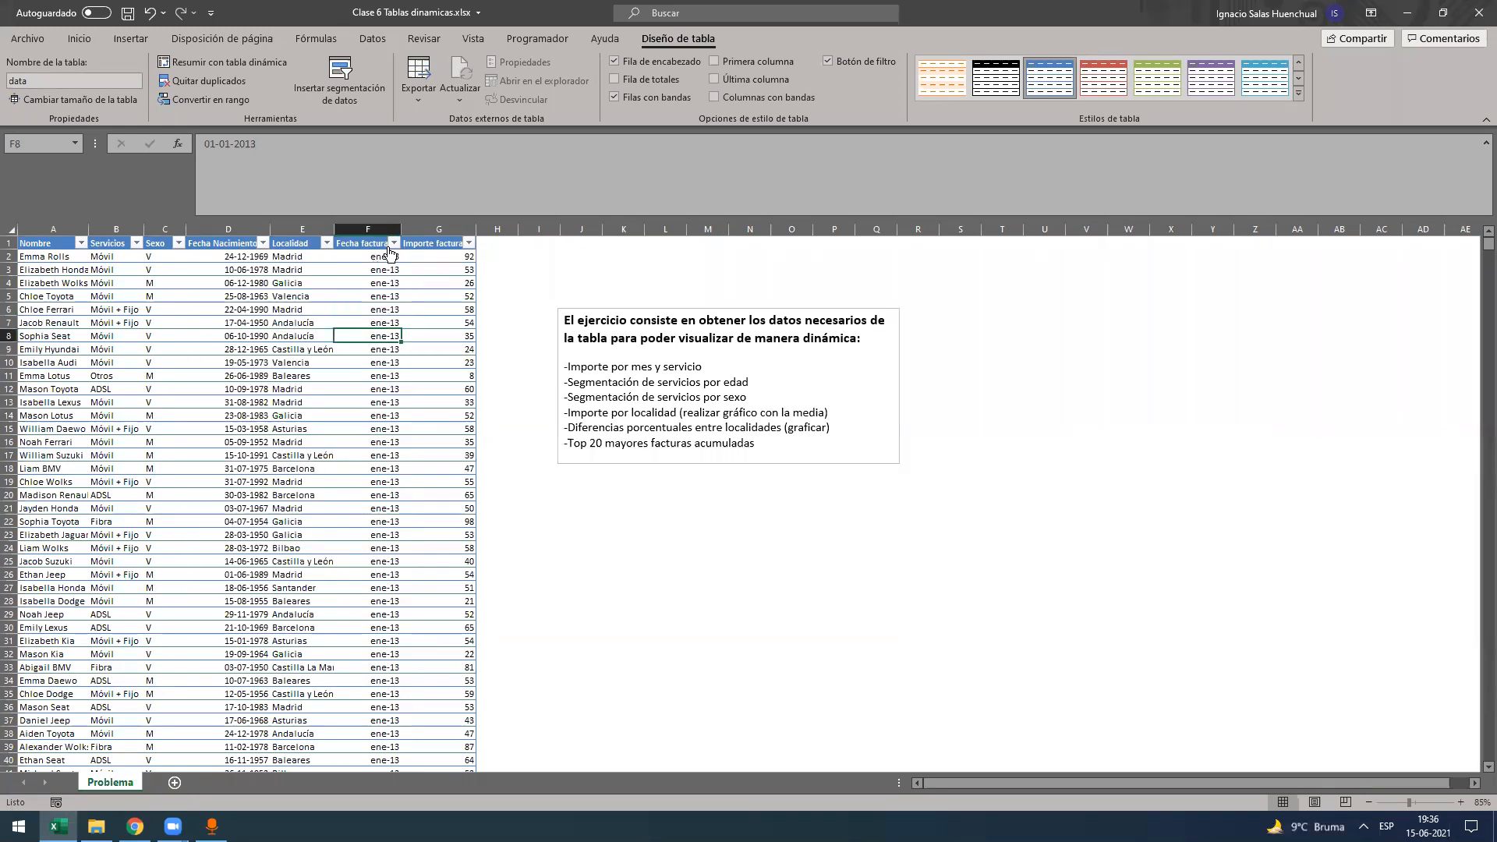
{"action": "left_click", "coordinate": [386, 256]}
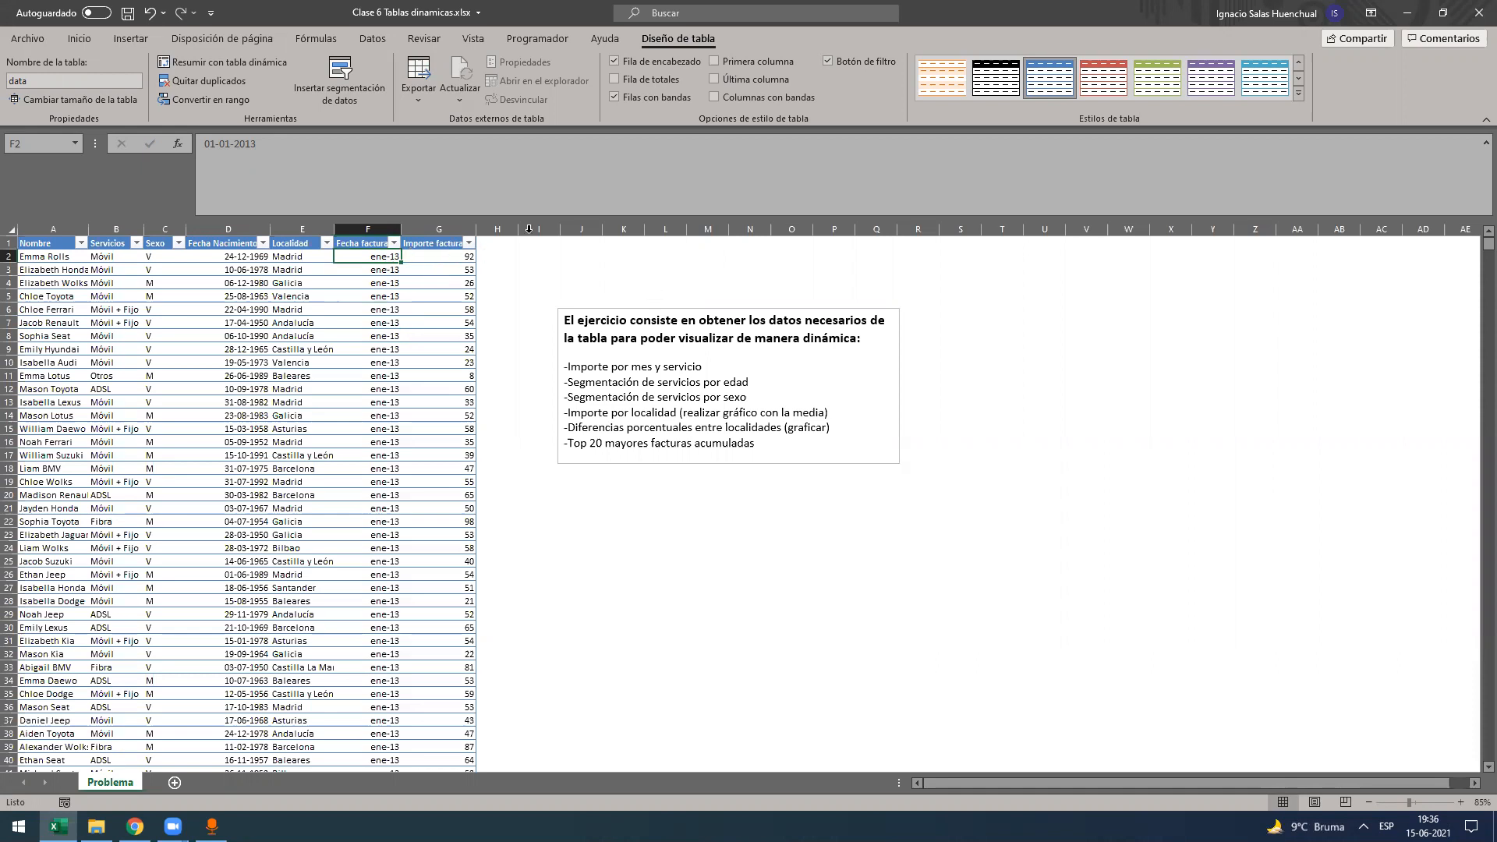
- Insert four empty columns between the data table and the exercise instructions text box
{"action": "right_click", "coordinate": [541, 229]}
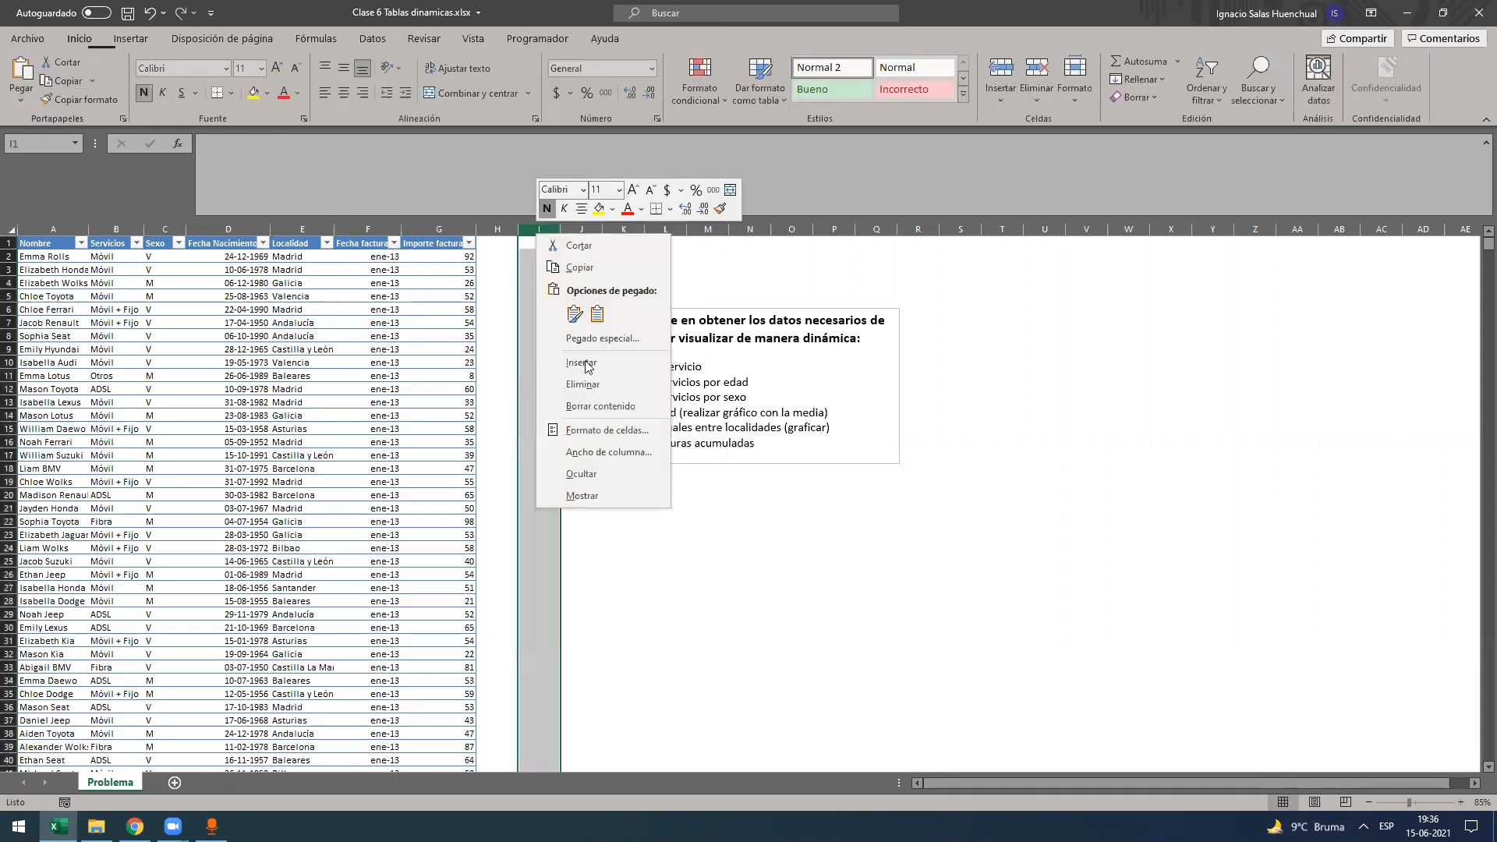
{"action": "left_click", "coordinate": [542, 230]}
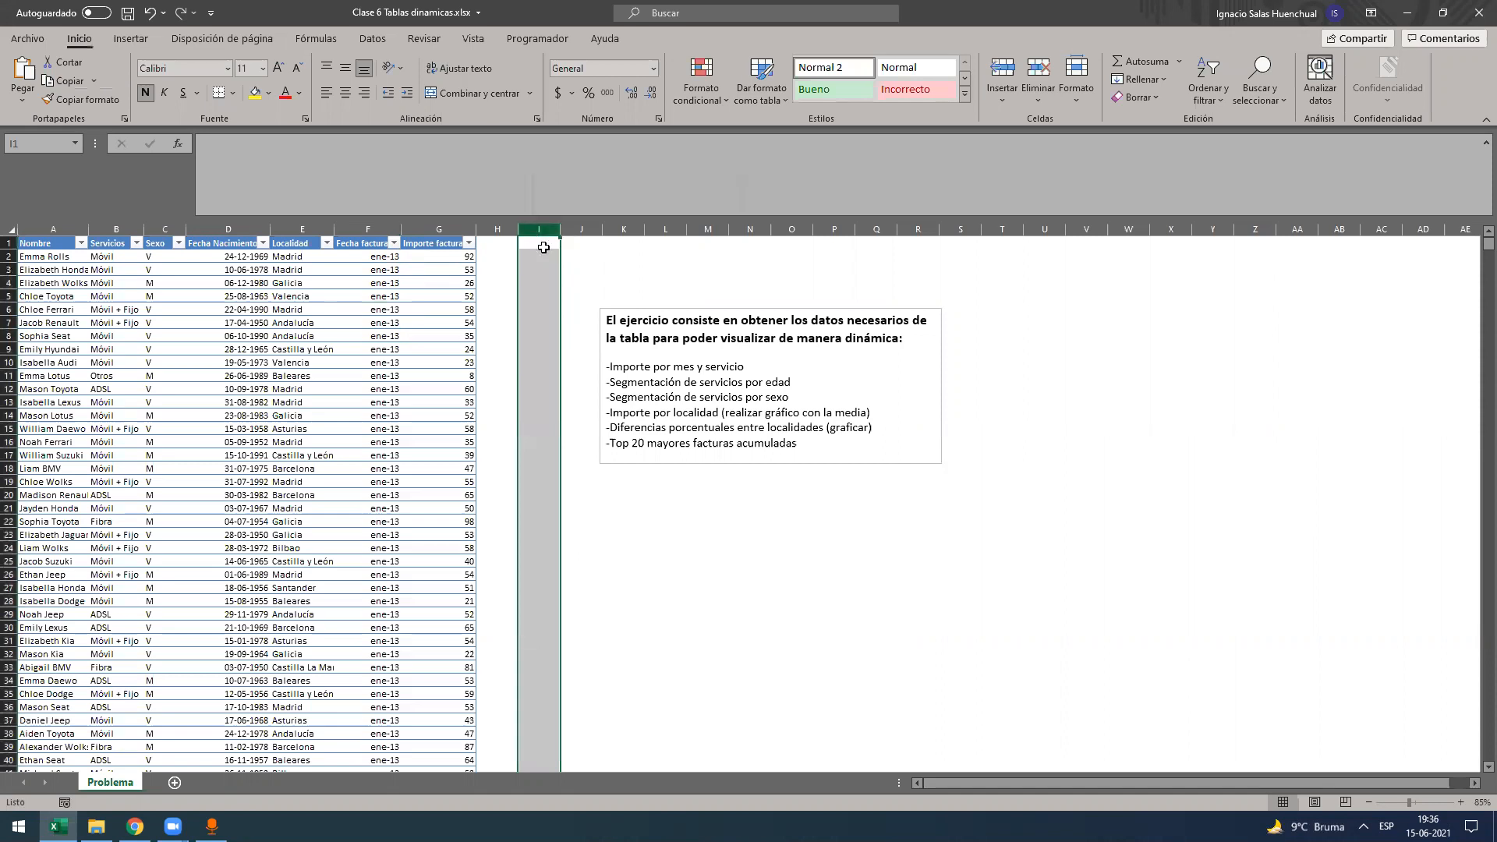
{"action": "key", "text": "ctrl+plus"}
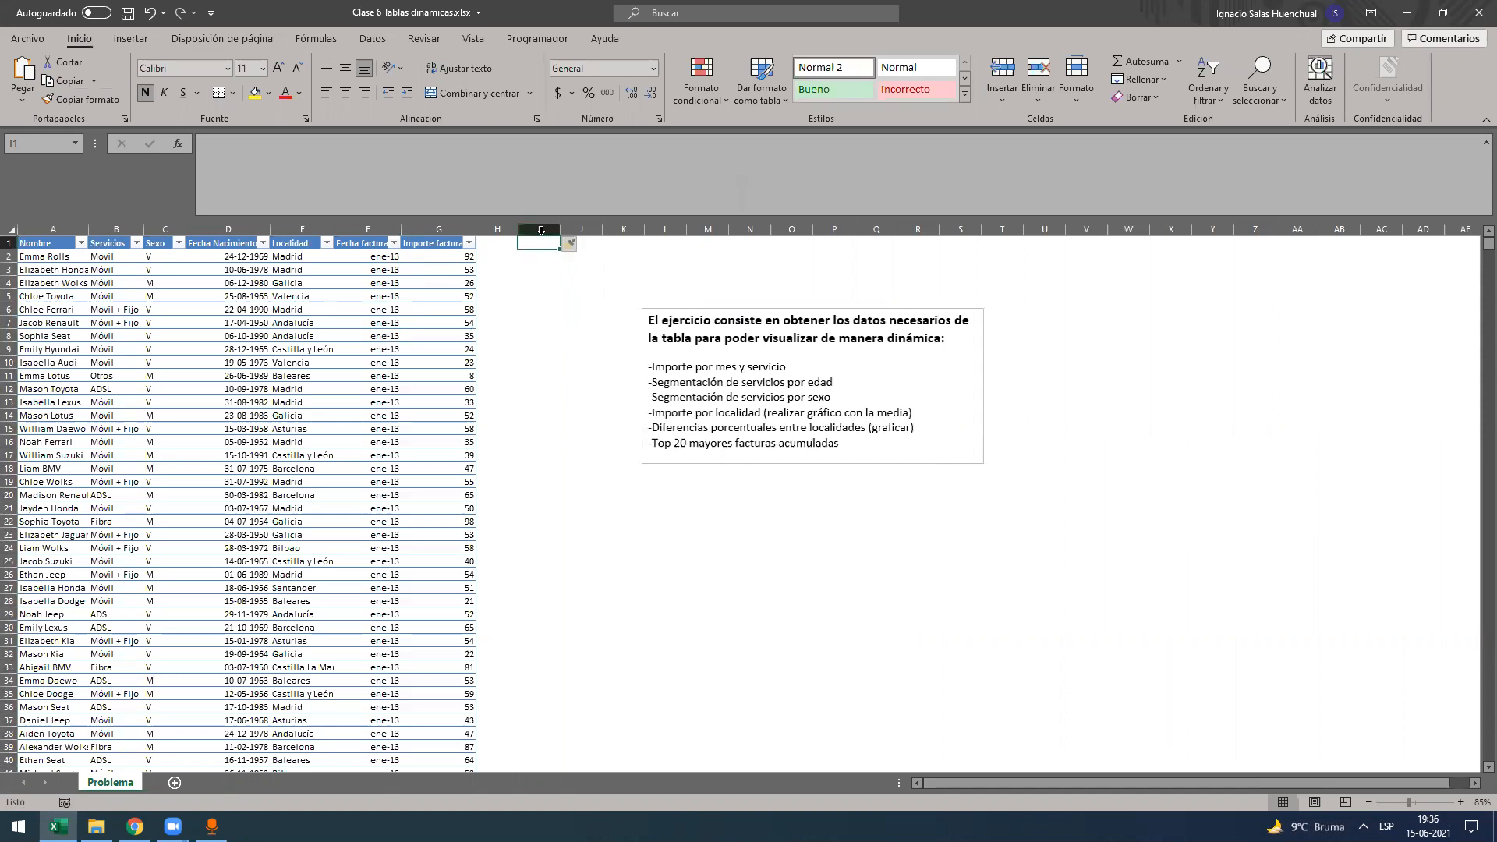
{"action": "right_click", "coordinate": [550, 229]}
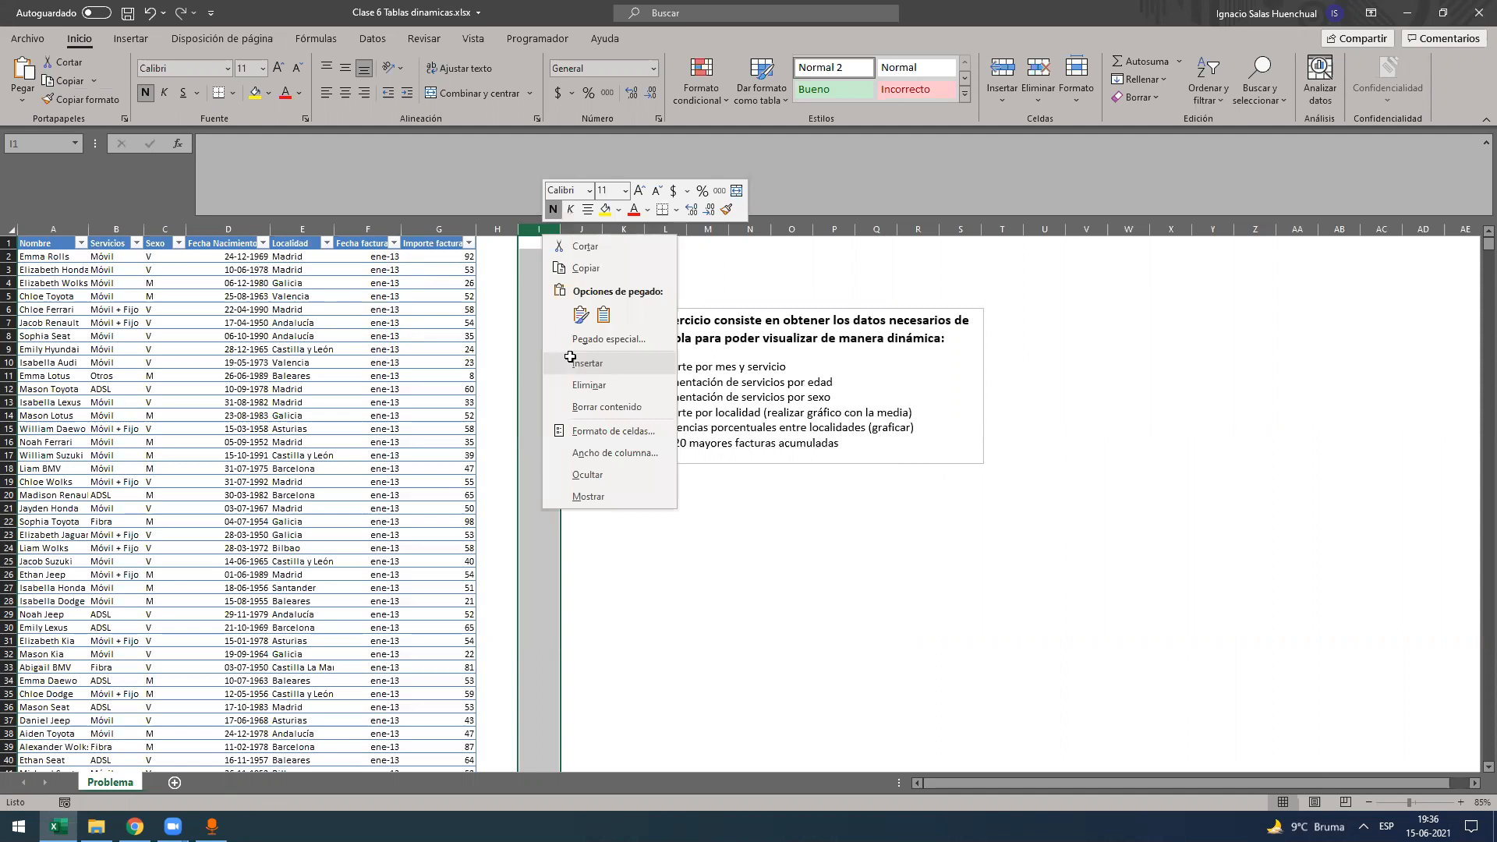
{"action": "left_click", "coordinate": [570, 357]}
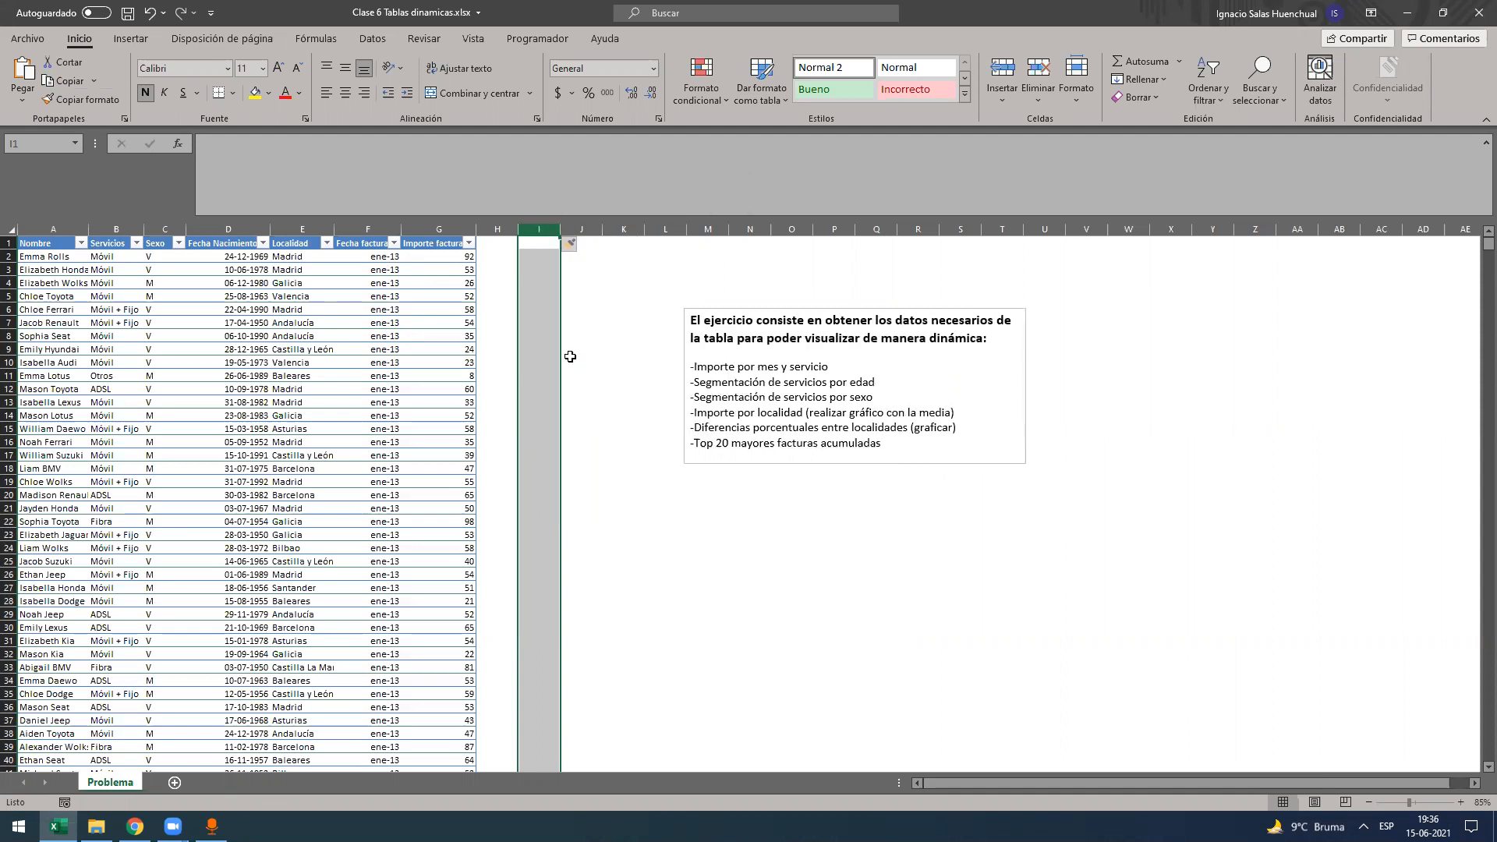
{"action": "right_click", "coordinate": [577, 231]}
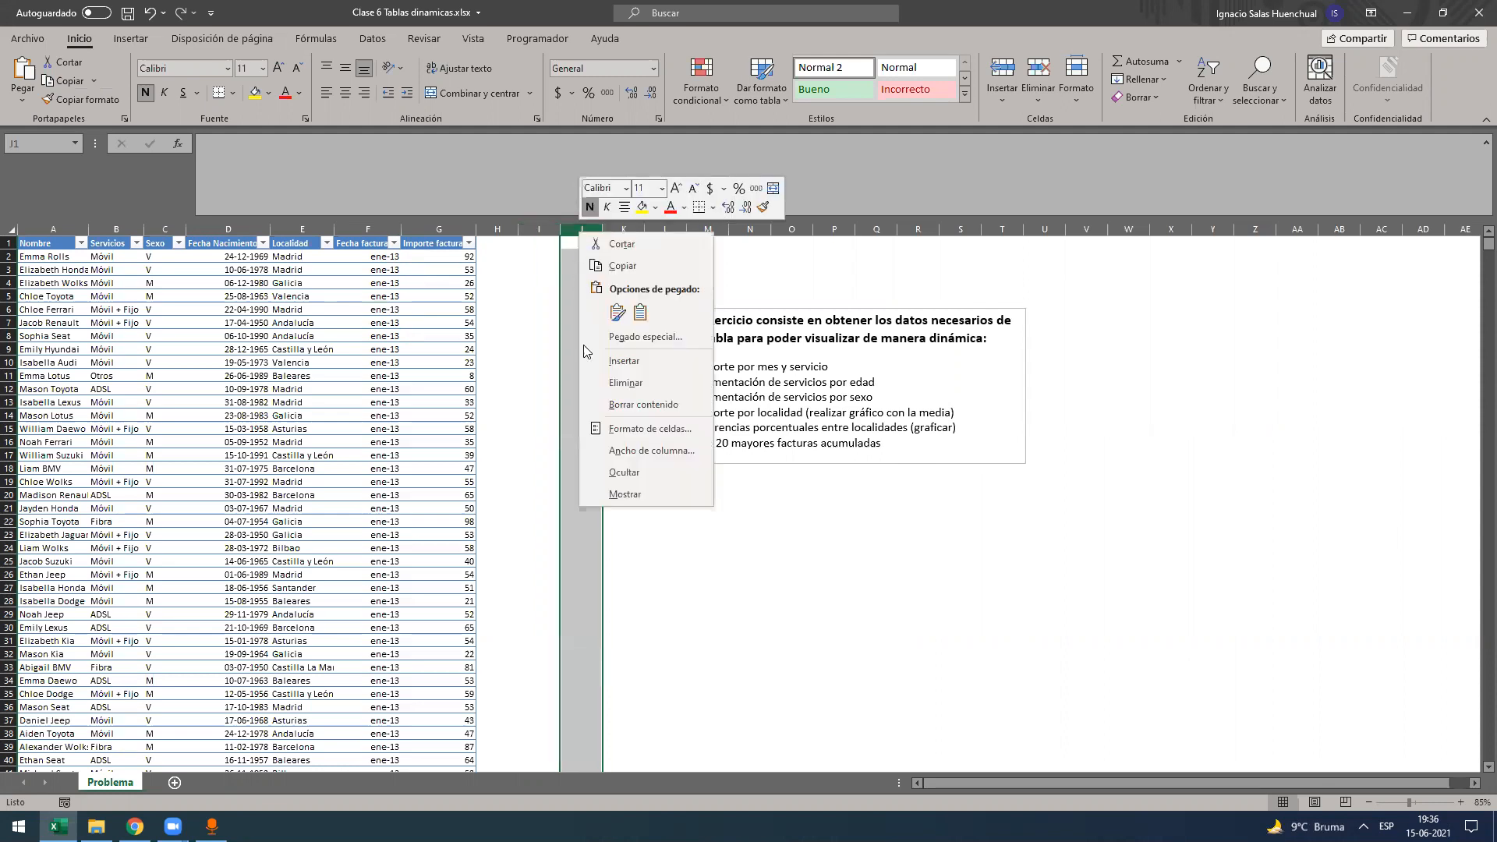
{"action": "left_click", "coordinate": [600, 384]}
- Add a new table column headed "Mes Aux" in H1, directly after Importe factura
{"action": "left_click", "coordinate": [500, 257]}
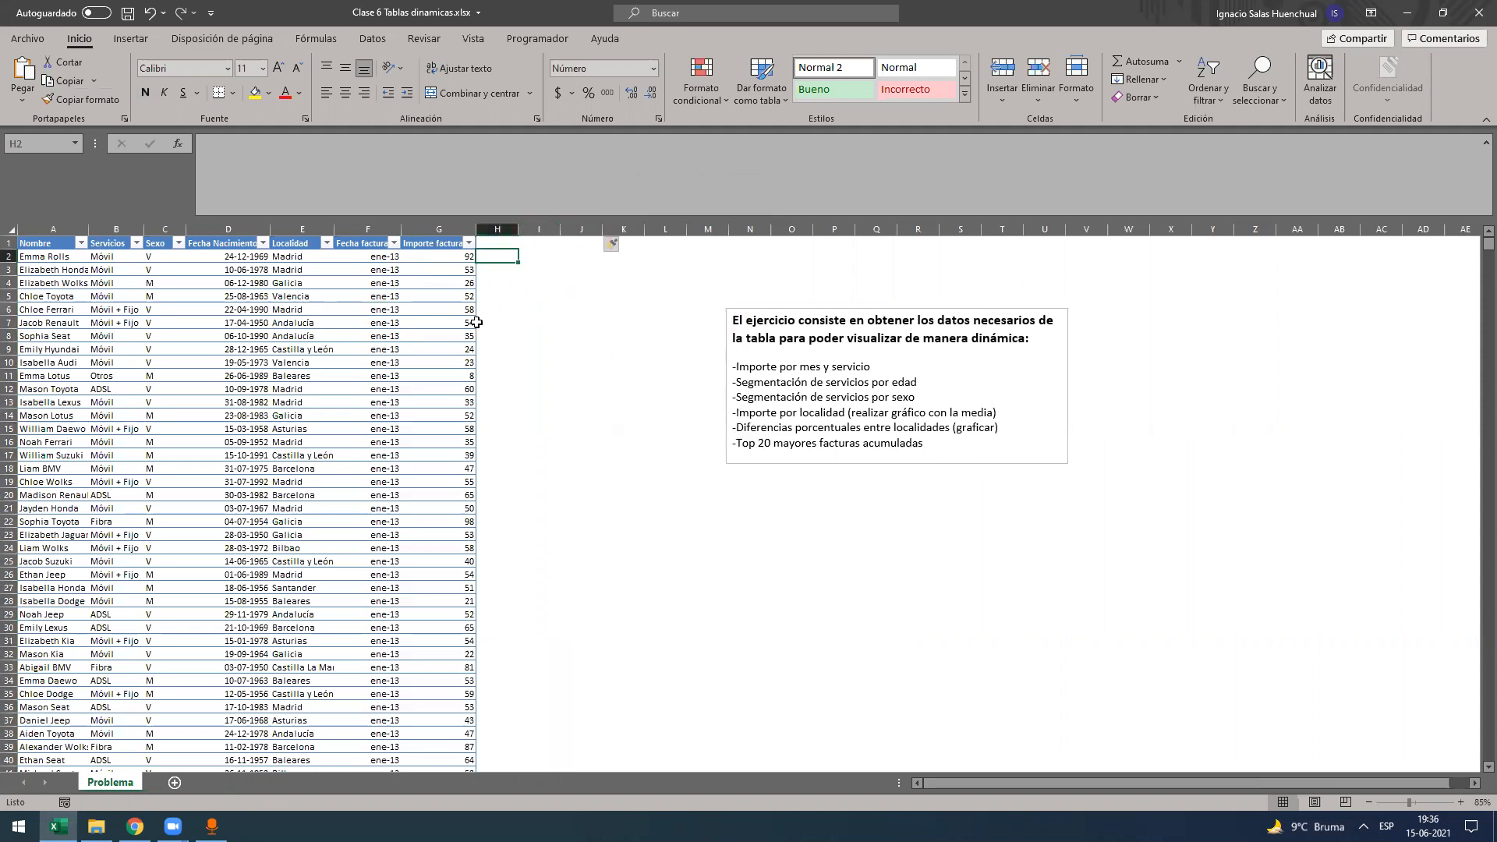
{"action": "type", "text": "+"}
{"action": "key", "text": "Escape"}
{"action": "key", "text": "Up"}
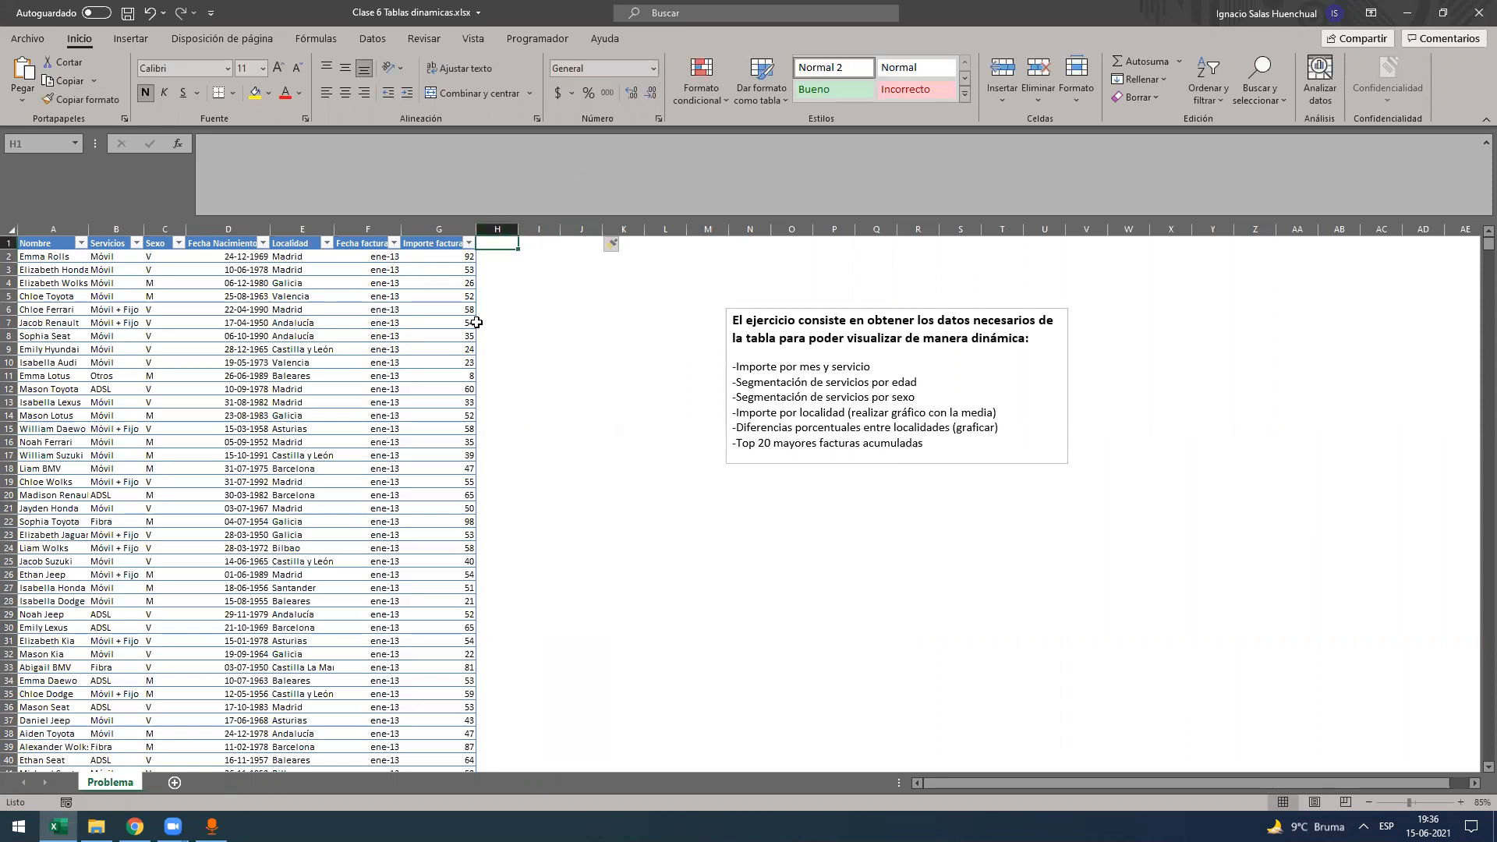
{"action": "type", "text": "Mes A"}
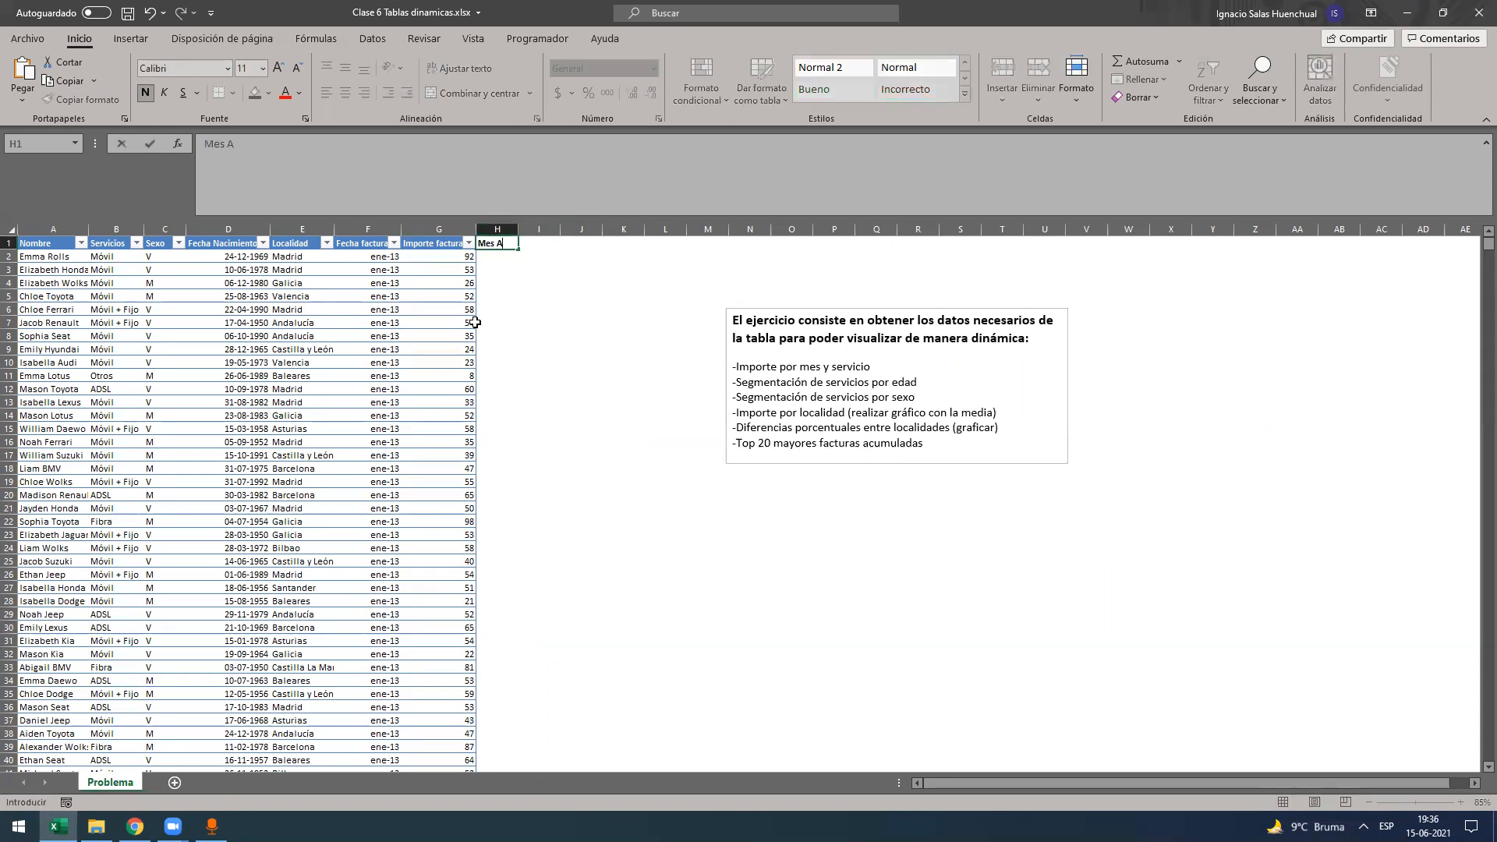
{"action": "key", "text": "Return"}
- Fill the Mes Aux column with the formula +MES([@[Fecha factura]]) and widen the column slightly
{"action": "type", "text": "+MES("}
{"action": "left_click", "coordinate": [392, 258]}
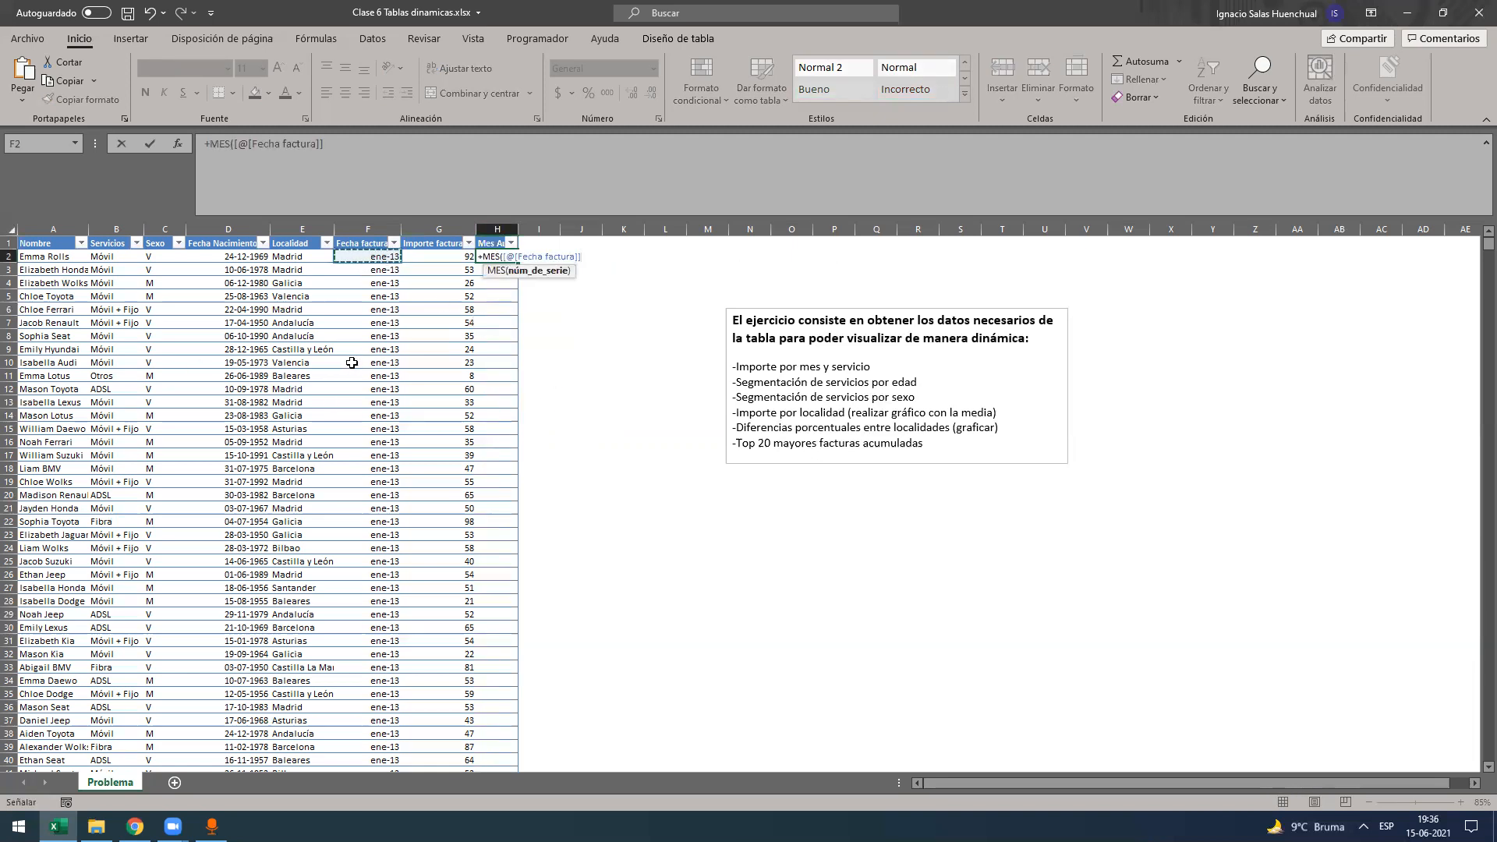
{"action": "key", "text": "Return"}
{"action": "left_click_drag", "start_coordinate": [516, 227], "coordinate": [526, 229]}
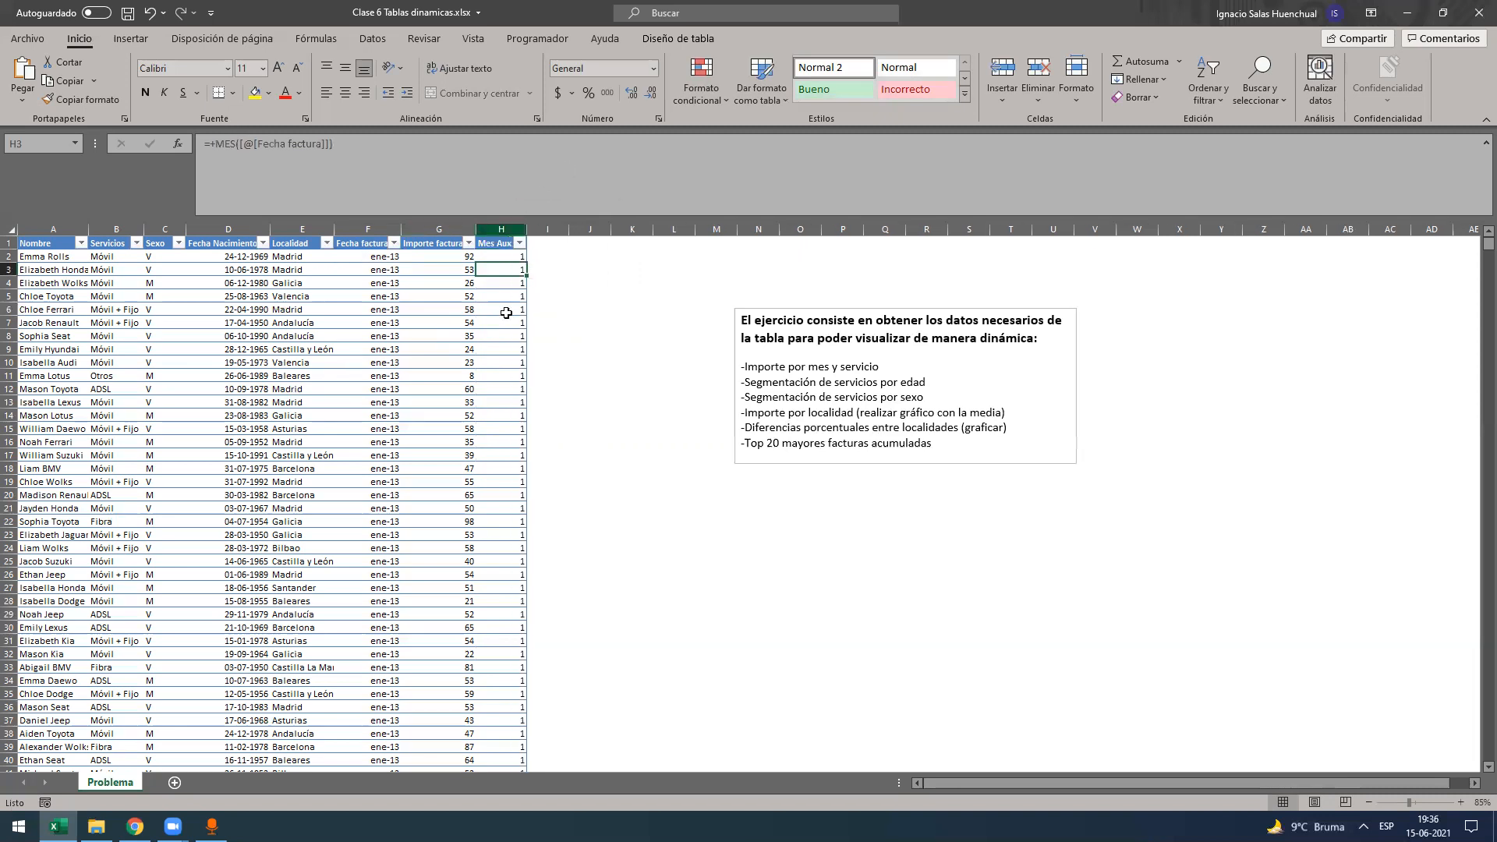
- Check the month numbers listed in the filter of the Mes Aux column
{"action": "key", "text": "Up"}
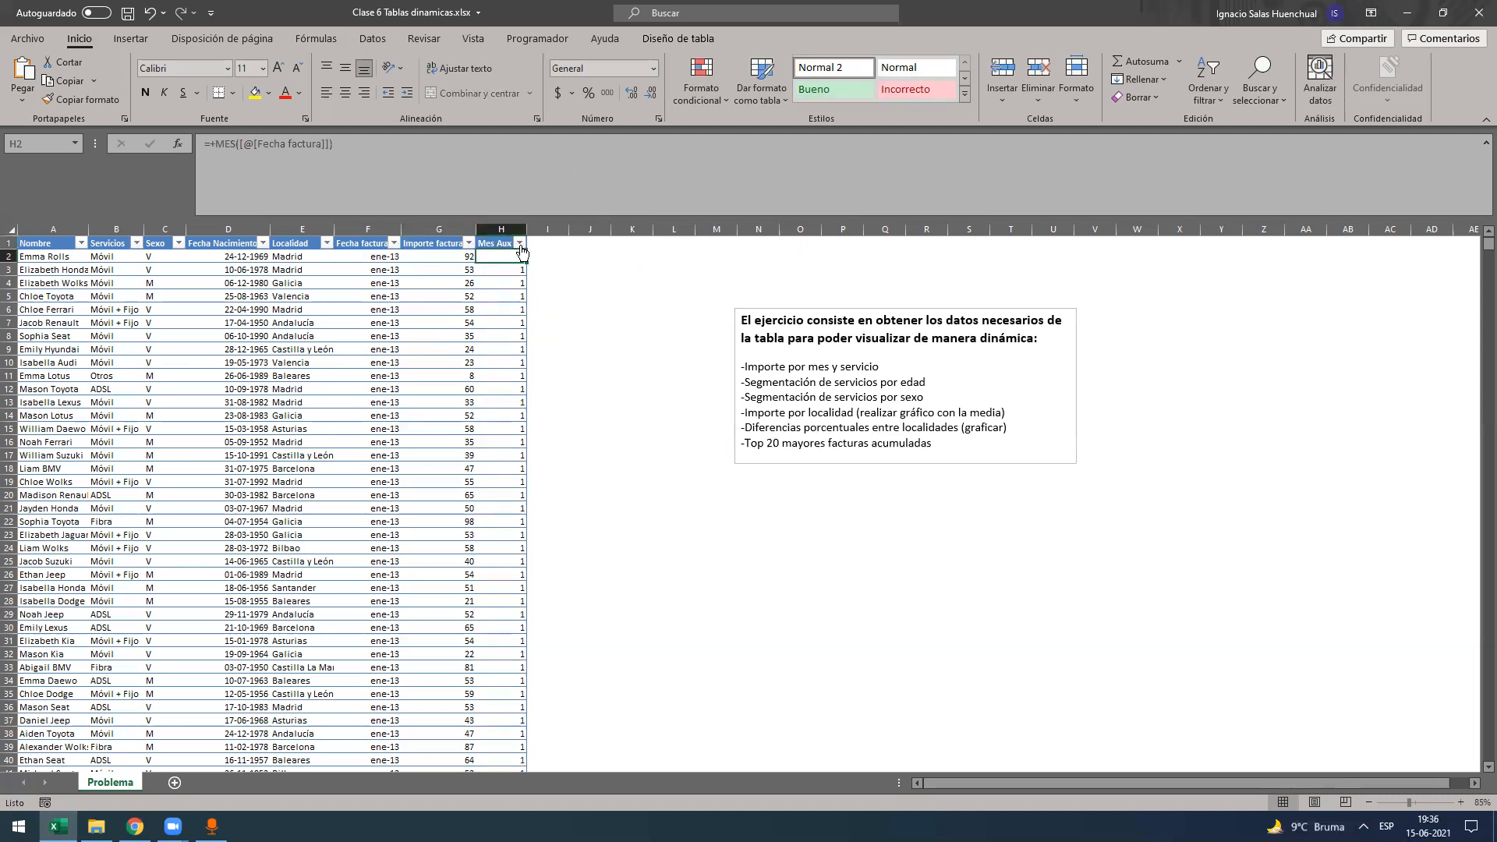
{"action": "left_click", "coordinate": [520, 243]}
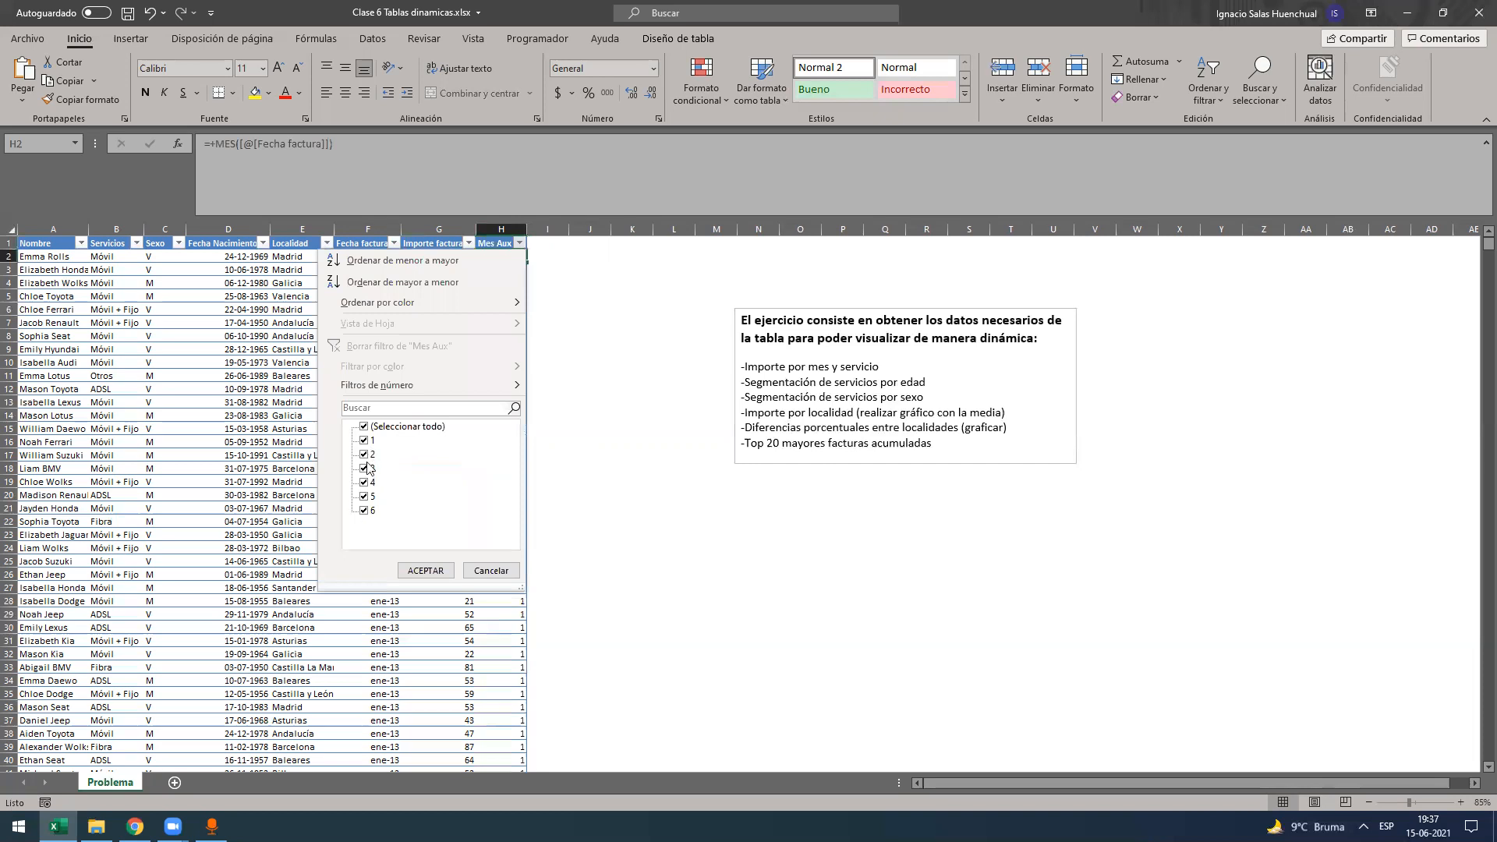
{"action": "left_click", "coordinate": [425, 570]}
{"action": "left_click", "coordinate": [532, 253]}
{"action": "left_click", "coordinate": [509, 256]}
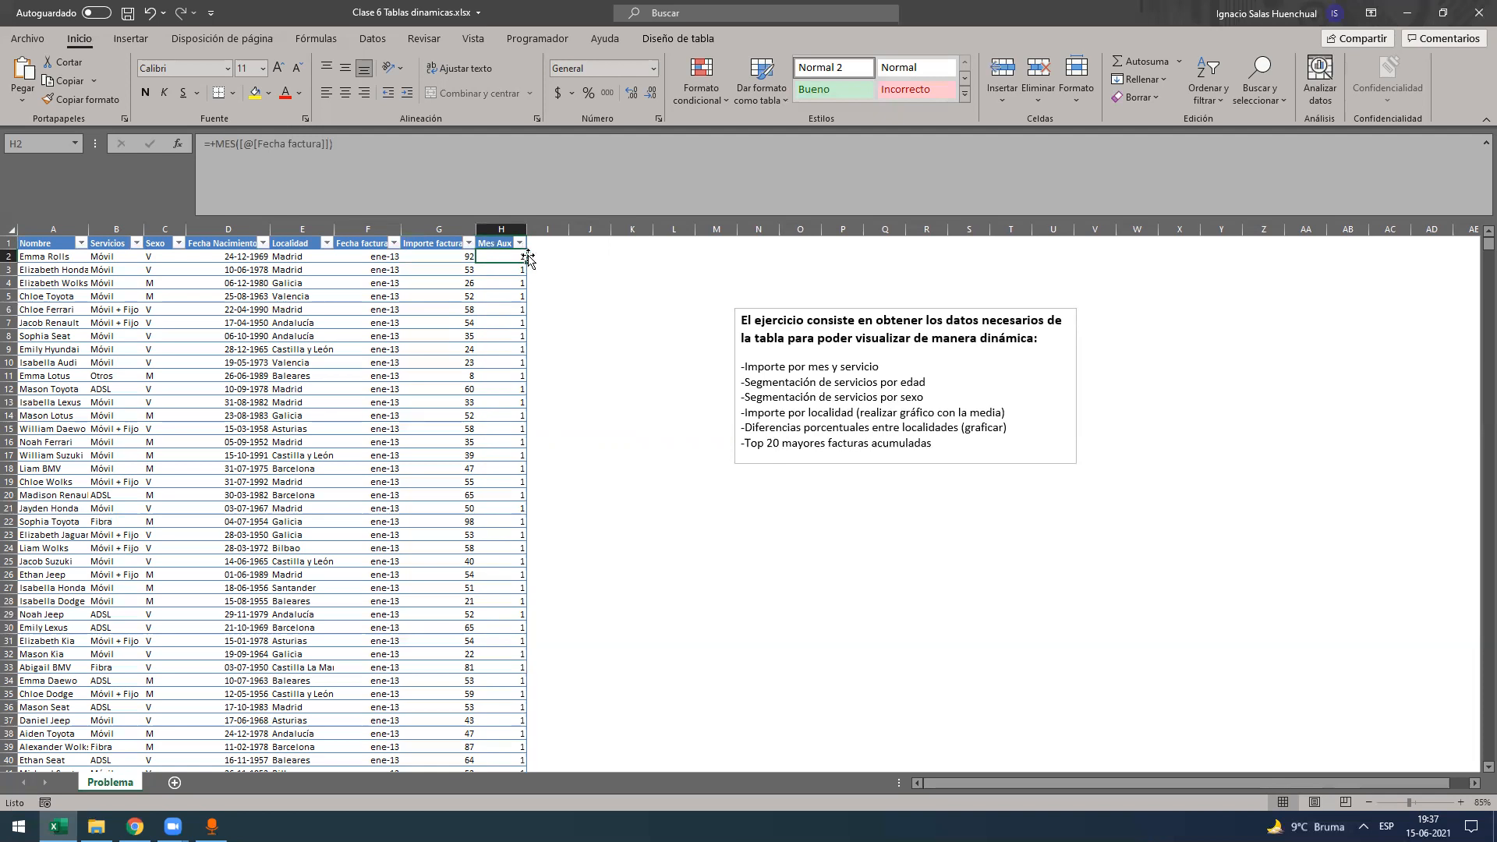
- Move the exercise instructions text box down to about row 23 to free the cells above it
{"action": "left_click", "coordinate": [548, 258]}
{"action": "left_click", "coordinate": [635, 256]}
{"action": "left_click", "coordinate": [684, 259]}
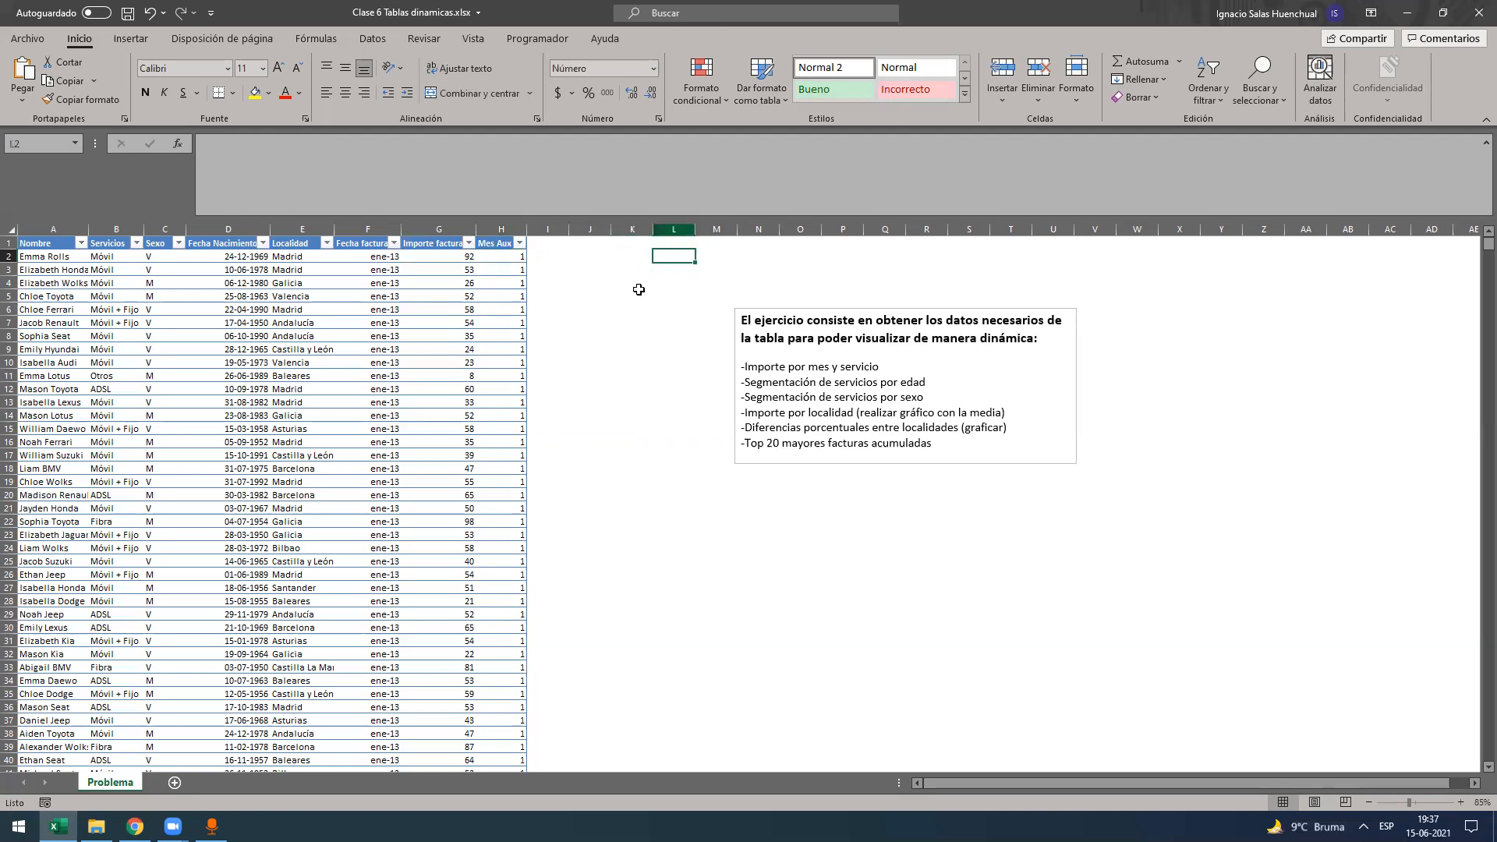
{"action": "left_click", "coordinate": [871, 321]}
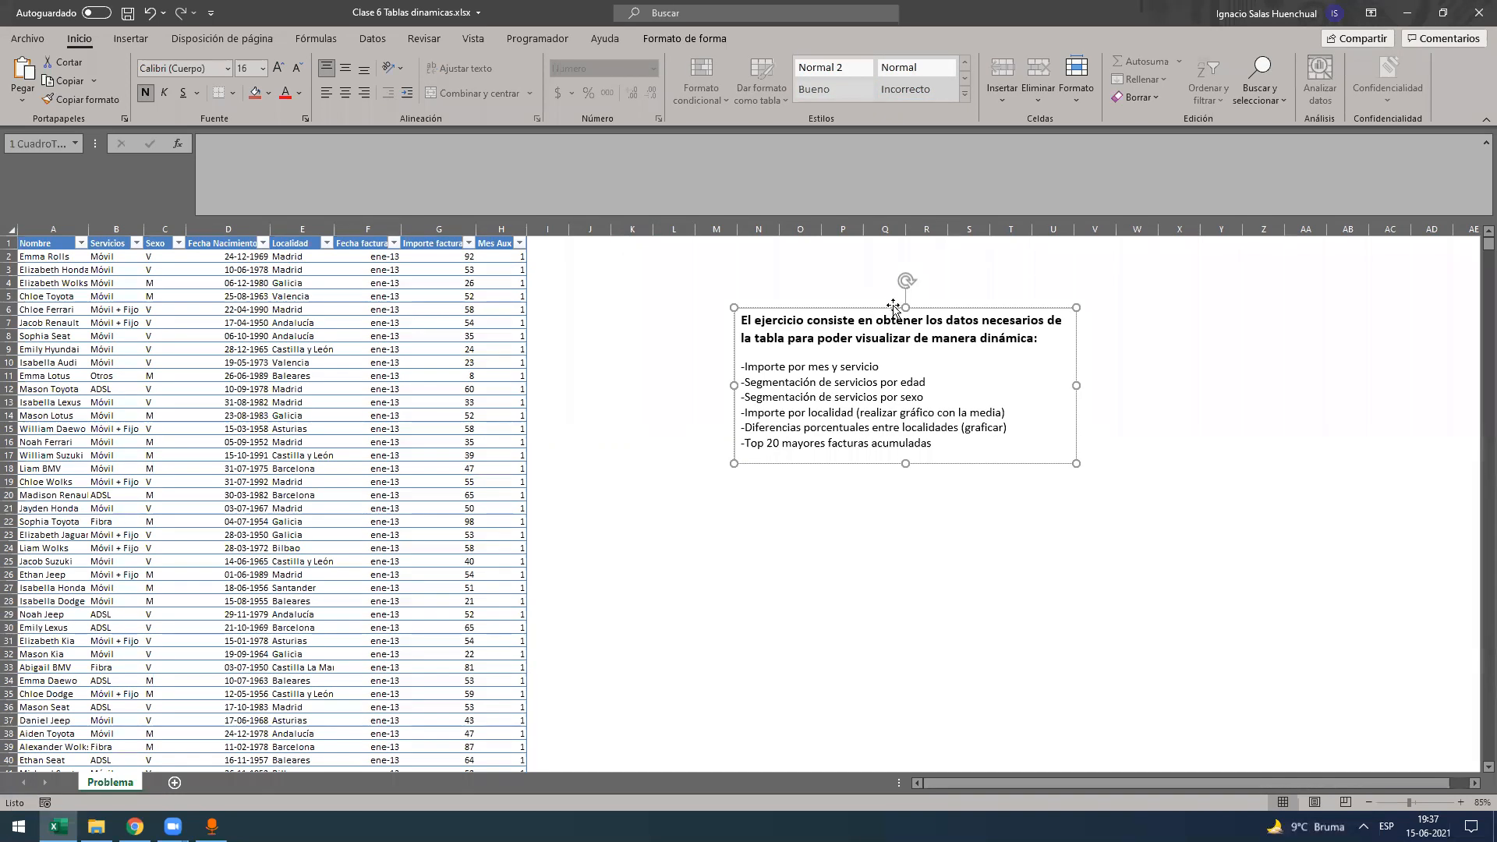
{"action": "left_click_drag", "start_coordinate": [891, 310], "coordinate": [876, 530]}
- Enter the headers "Nº Mes" in N1 and "Nombre Mes" in O1 for a month lookup list
{"action": "left_click", "coordinate": [734, 257]}
{"action": "left_click", "coordinate": [761, 256]}
{"action": "key", "text": "Up"}
{"action": "type", "text": "Nº Mes"}
{"action": "key", "text": "Tab"}
{"action": "type", "text": "Nombre Mes"}
{"action": "key", "text": "Return"}
- Enter 1 and 2 under Nº Mes and extend the series to 6 in N2:N7
{"action": "type", "text": "1"}
{"action": "key", "text": "Return"}
{"action": "type", "text": "2"}
{"action": "key", "text": "Return"}
{"action": "left_click", "coordinate": [766, 262]}
{"action": "mouse_move", "coordinate": [767, 265]}
{"action": "left_mouse_down"}
{"action": "mouse_move", "coordinate": [768, 320]}
{"action": "mouse_move", "coordinate": [770, 270]}
{"action": "left_mouse_up"}
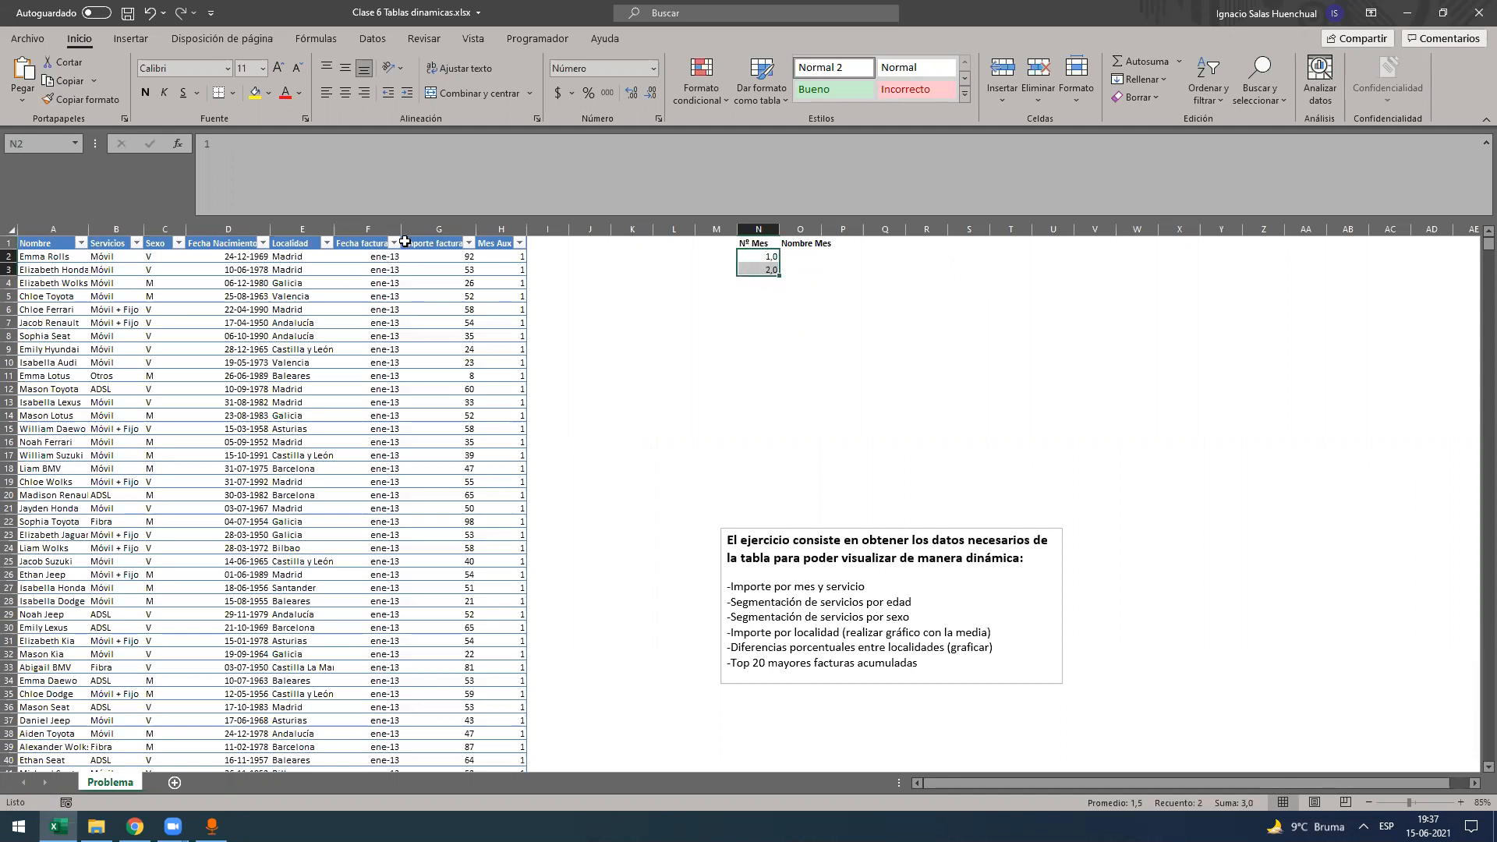
{"action": "left_click", "coordinate": [394, 243]}
{"action": "left_click", "coordinate": [391, 243]}
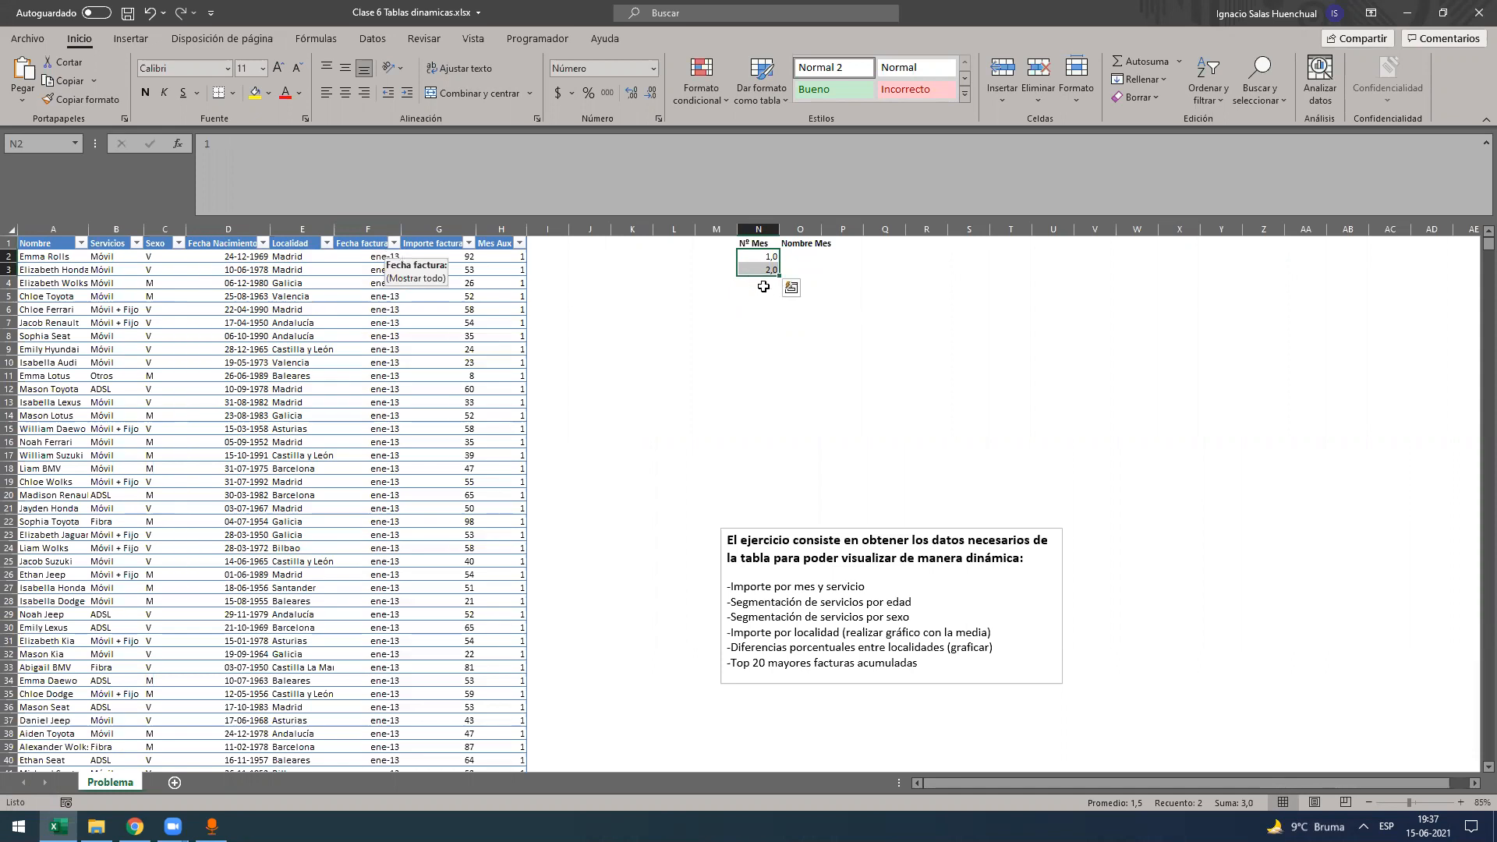
{"action": "left_click_drag", "start_coordinate": [778, 358], "coordinate": [778, 324]}
- Enter Enero and Febrero under Nombre Mes and fill the month names through Junio in O2:O7
{"action": "left_click", "coordinate": [799, 254]}
{"action": "type", "text": "Enero"}
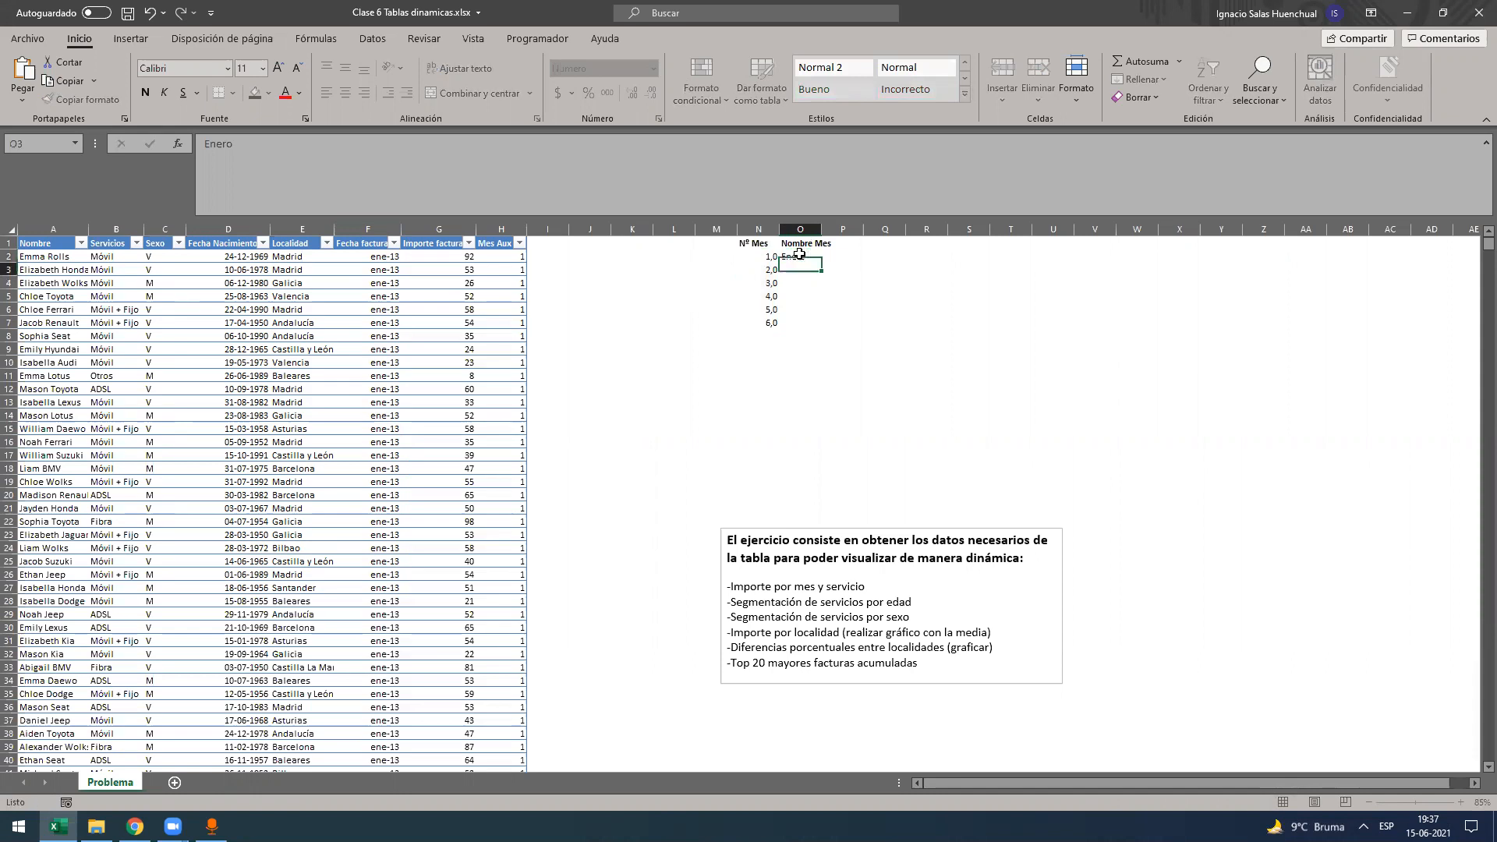
{"action": "key", "text": "Return"}
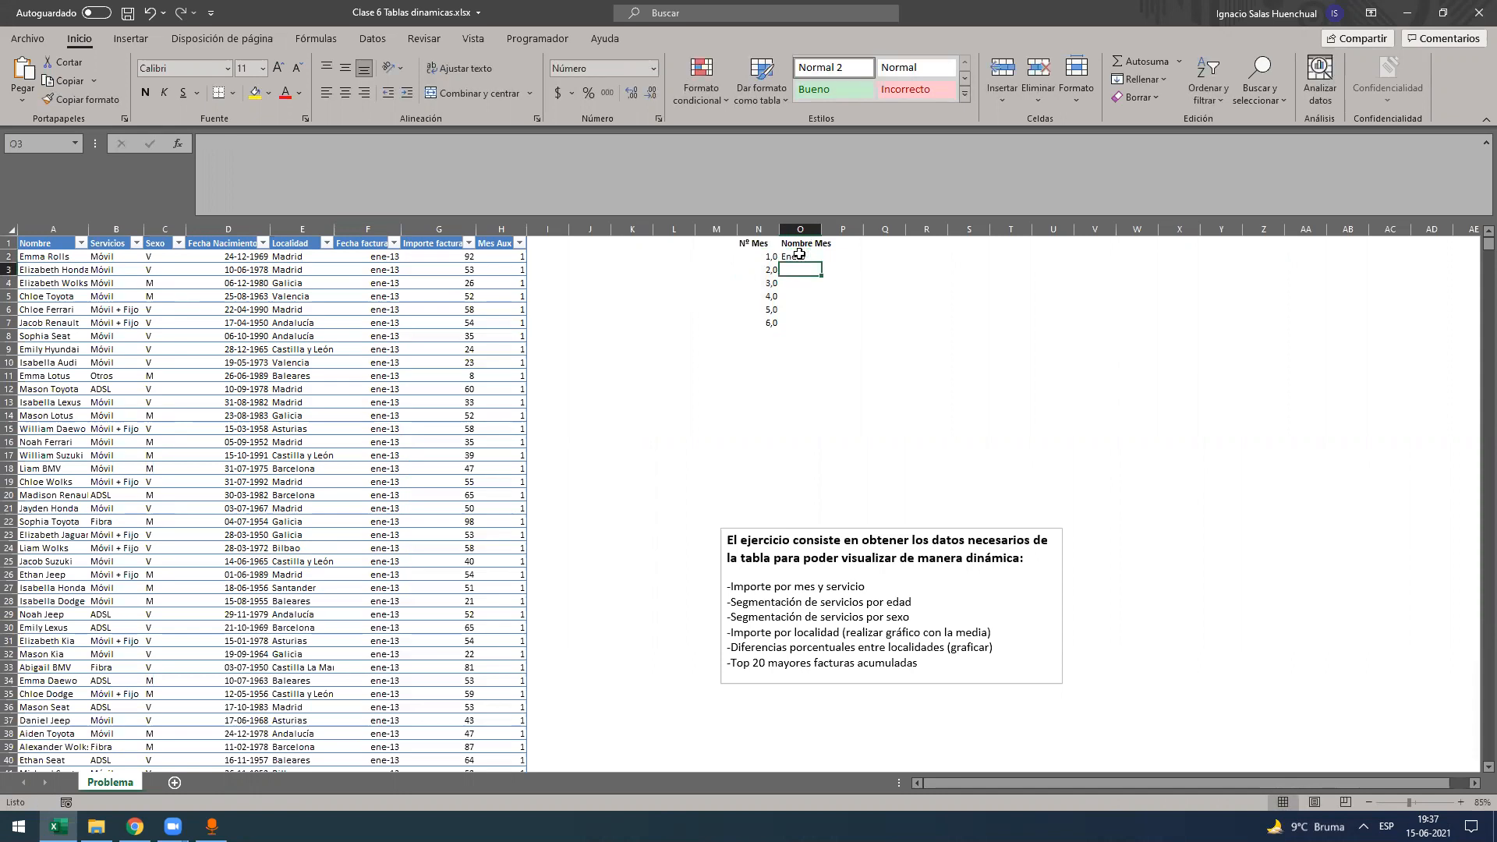
{"action": "type", "text": "Febrero"}
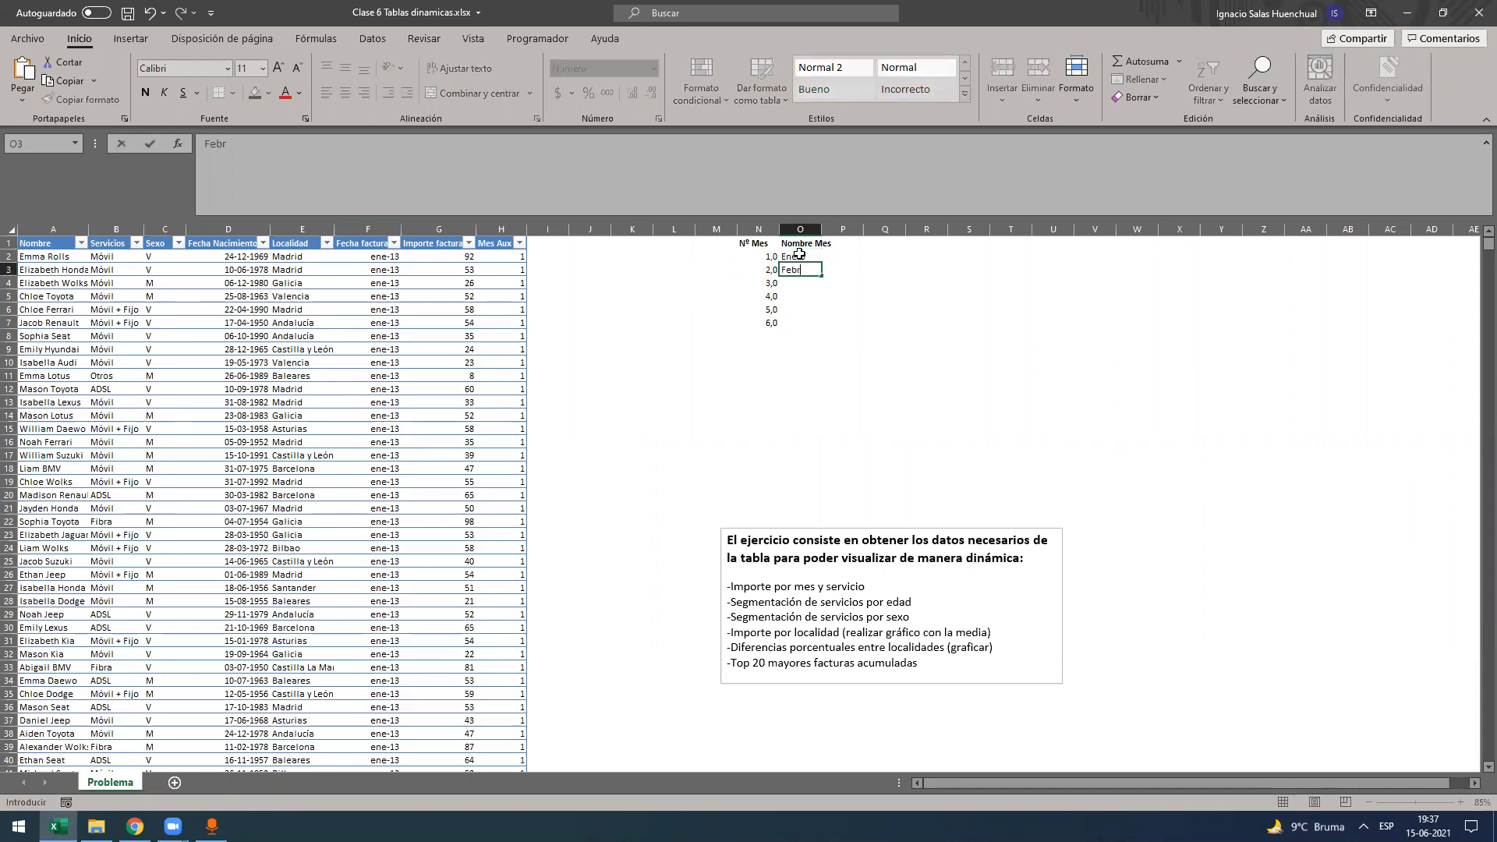
{"action": "key", "text": "Return"}
{"action": "left_click_drag", "start_coordinate": [799, 253], "coordinate": [820, 328]}
{"action": "left_click", "coordinate": [801, 283]}
- Convert the month list N1:O7 to a table with headers and name it aux_mes
{"action": "left_click", "coordinate": [790, 257]}
{"action": "key", "text": "ctrl+t"}
{"action": "key", "text": "Return"}
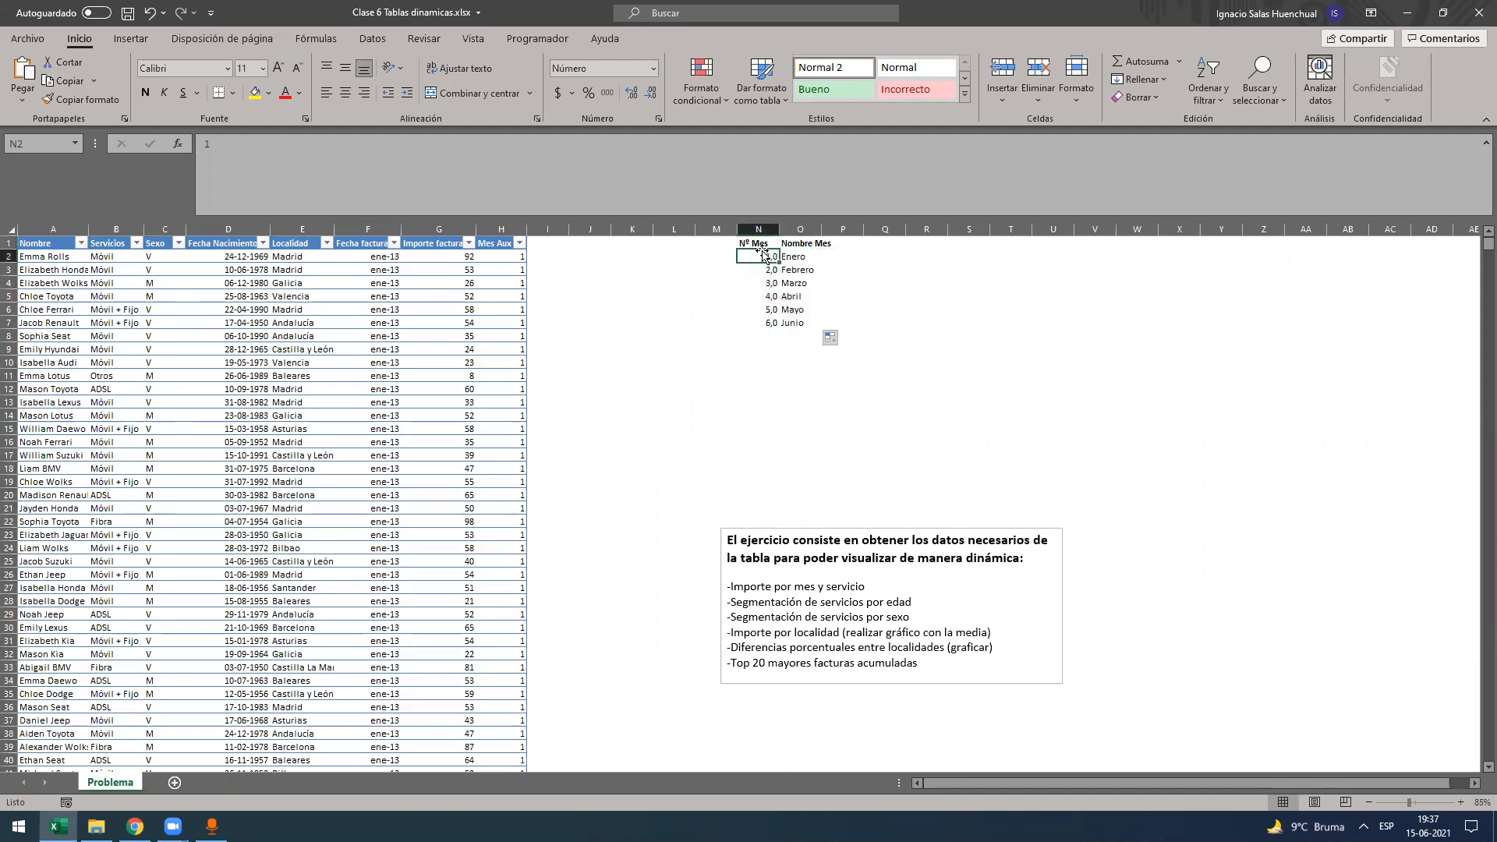
{"action": "left_click", "coordinate": [62, 84]}
{"action": "type", "text": "aux_mes"}
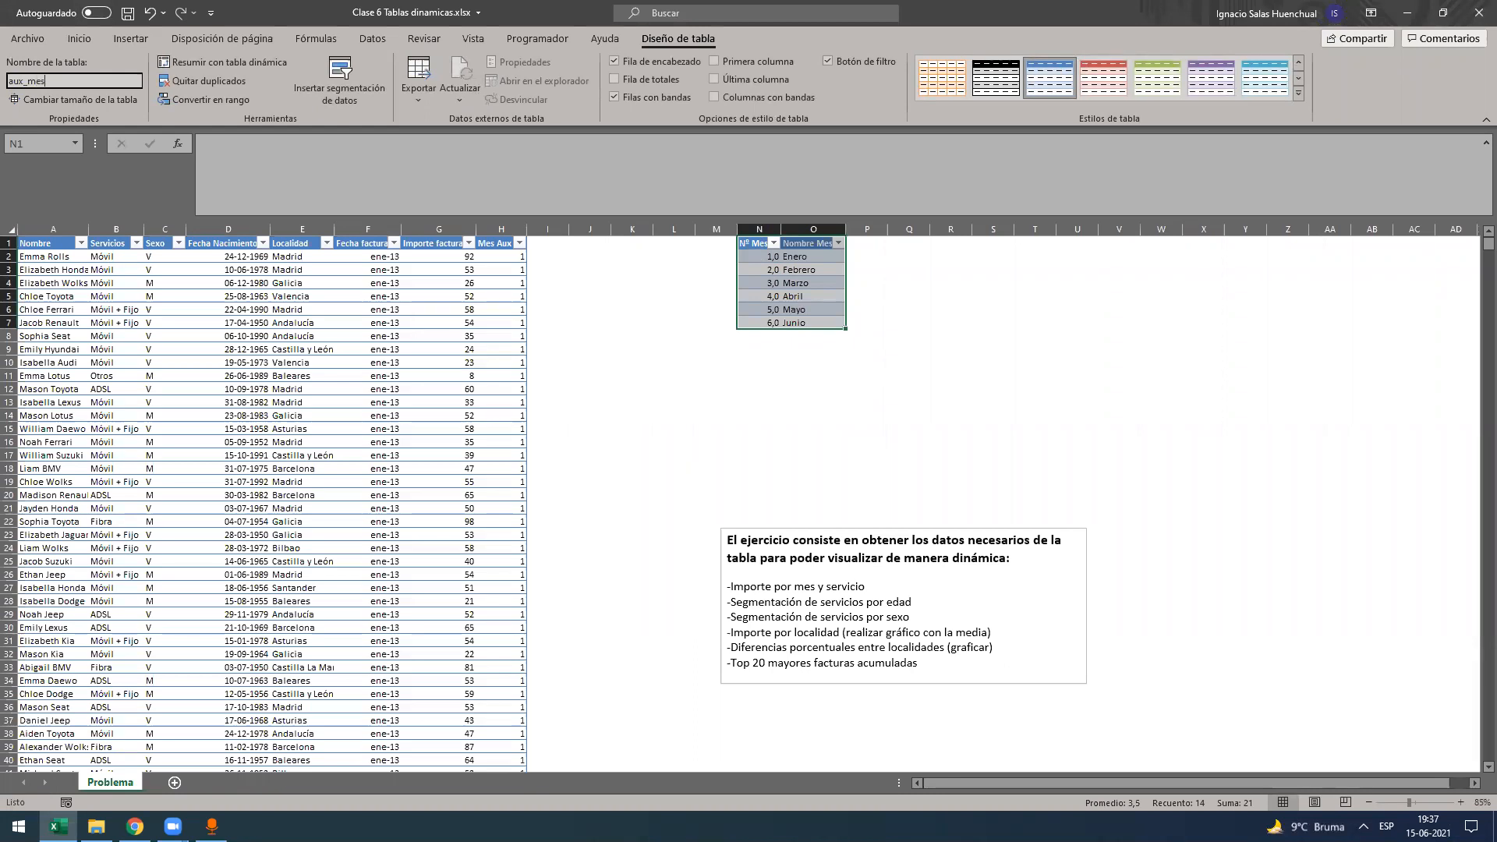
{"action": "key", "text": "Return"}
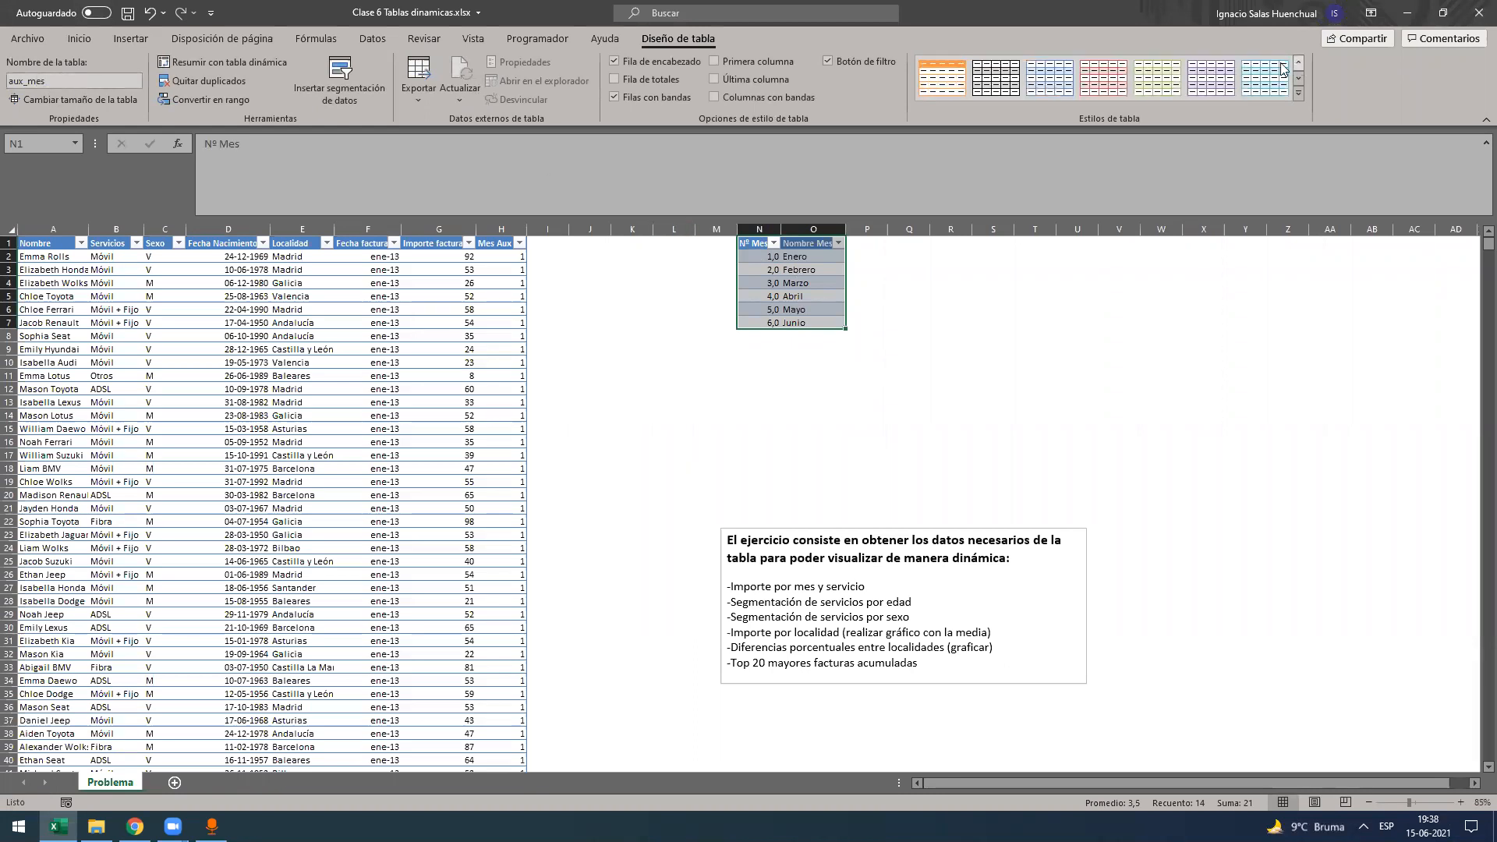
{"action": "left_click", "coordinate": [760, 372]}
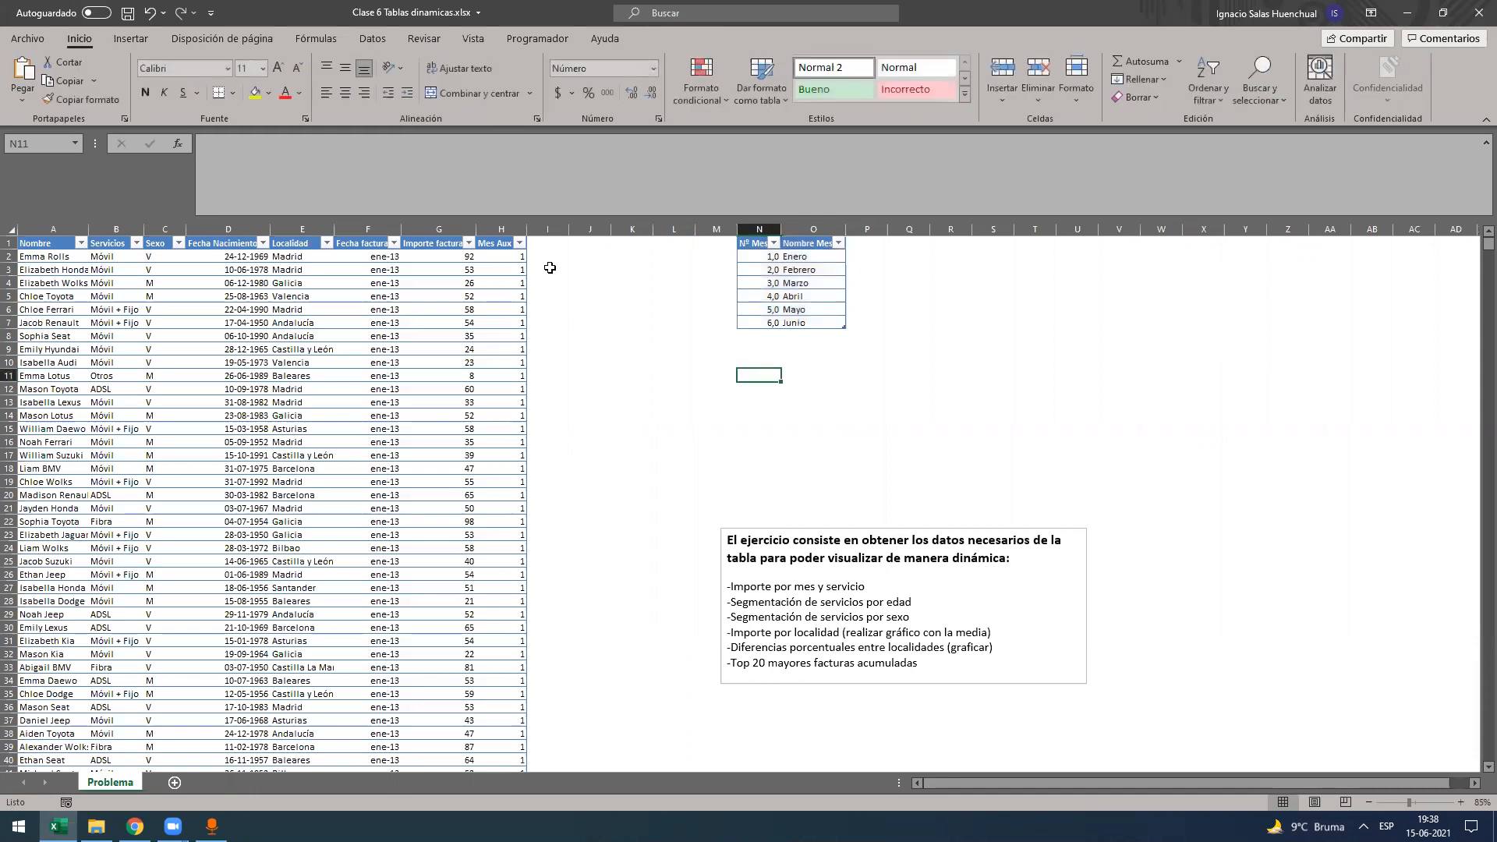
- Add a new column headed "Mes" in I1, next to Mes Aux in the data table
{"action": "left_click", "coordinate": [547, 243]}
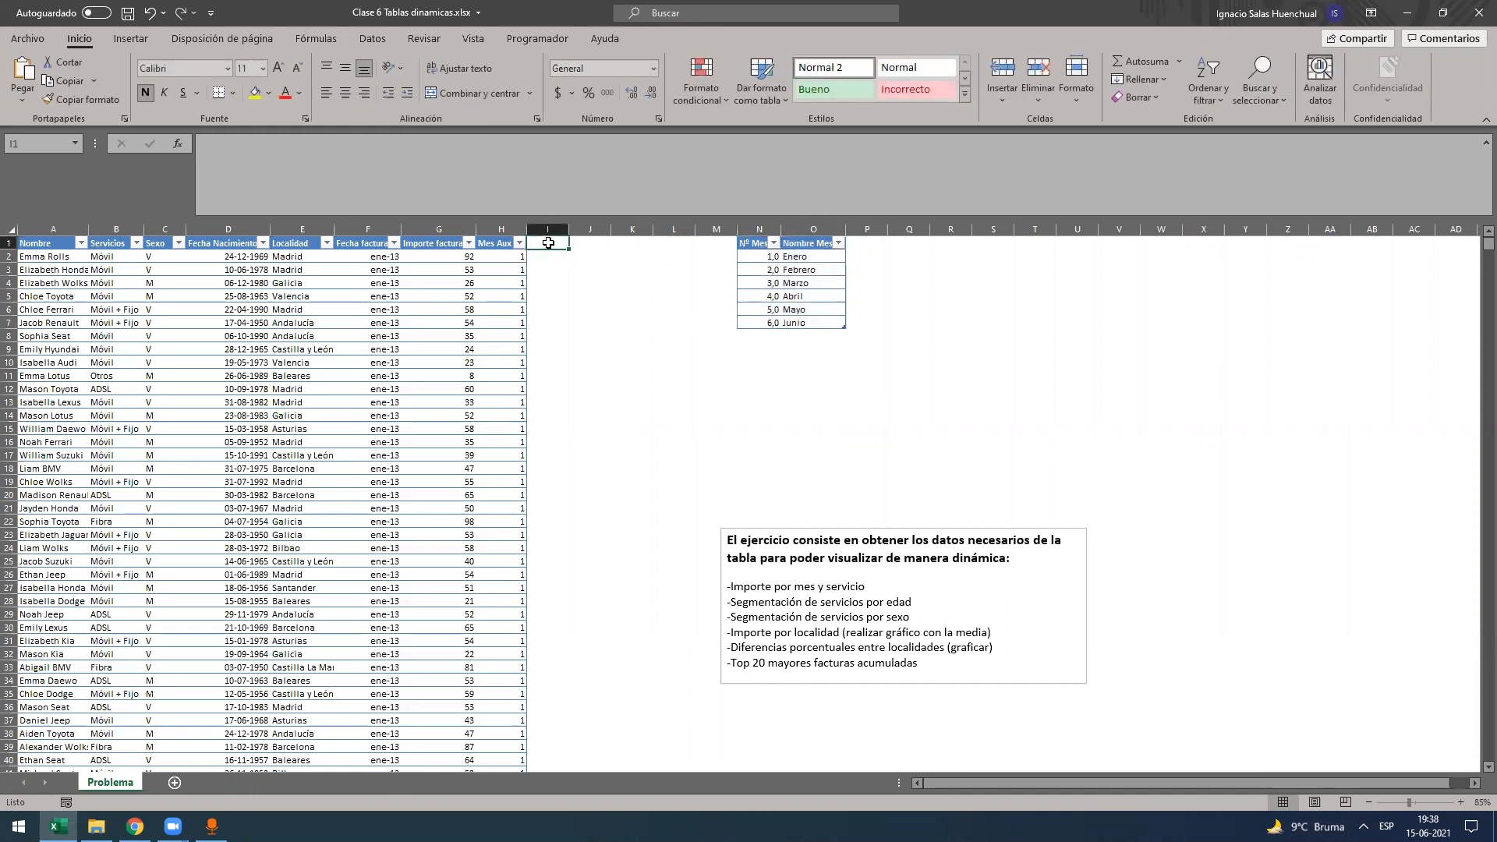
{"action": "type", "text": "Mes"}
{"action": "key", "text": "Return"}
- Fill the Mes column from I2 with +BUSCARV([@[Mes Aux]];aux_mes;2;FALSO) to look up each month name
{"action": "type", "text": "+"}
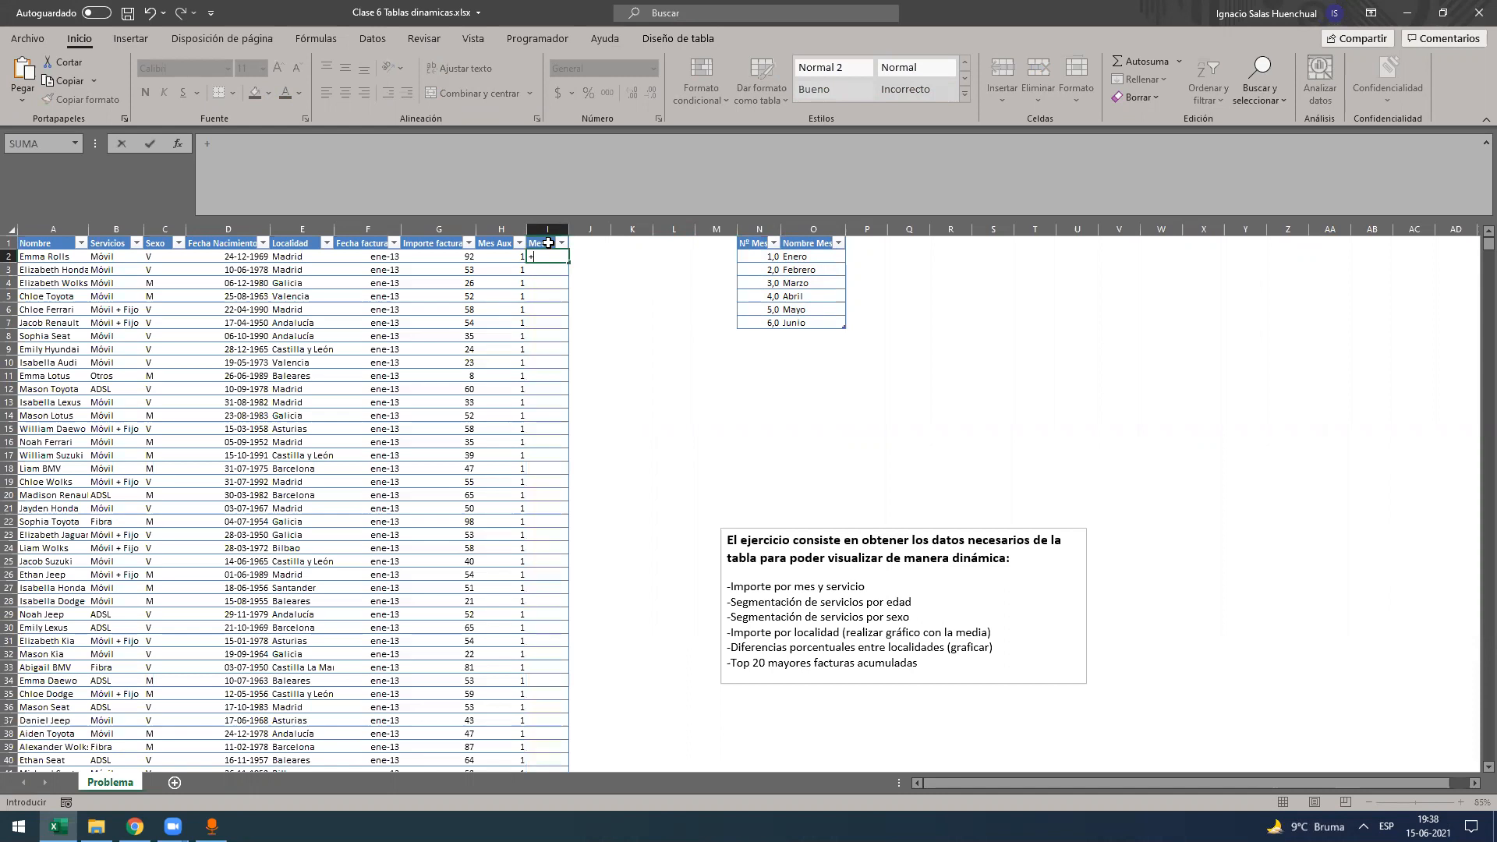
{"action": "type", "text": "BUSCARV("}
{"action": "key", "text": "Left"}
{"action": "type", "text": ";"}
{"action": "key", "text": "Right"}
{"action": "key", "text": "Right"}
{"action": "key", "text": "Right"}
{"action": "key", "text": "Right"}
{"action": "key", "text": "Right"}
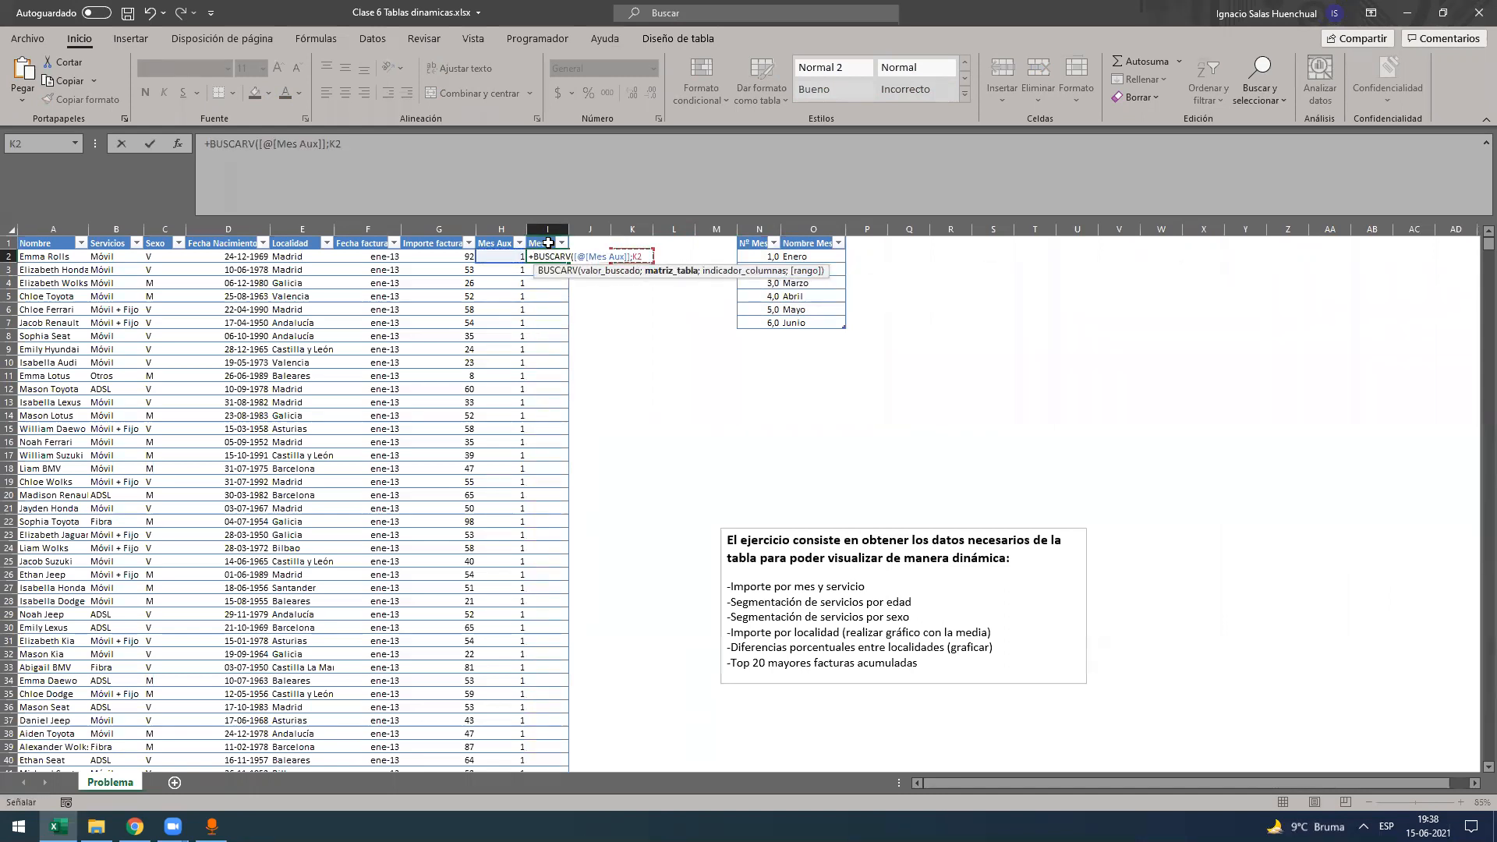
{"action": "key", "text": "ctrl+shift+Right"}
{"action": "key", "text": "ctrl+shift+Down"}
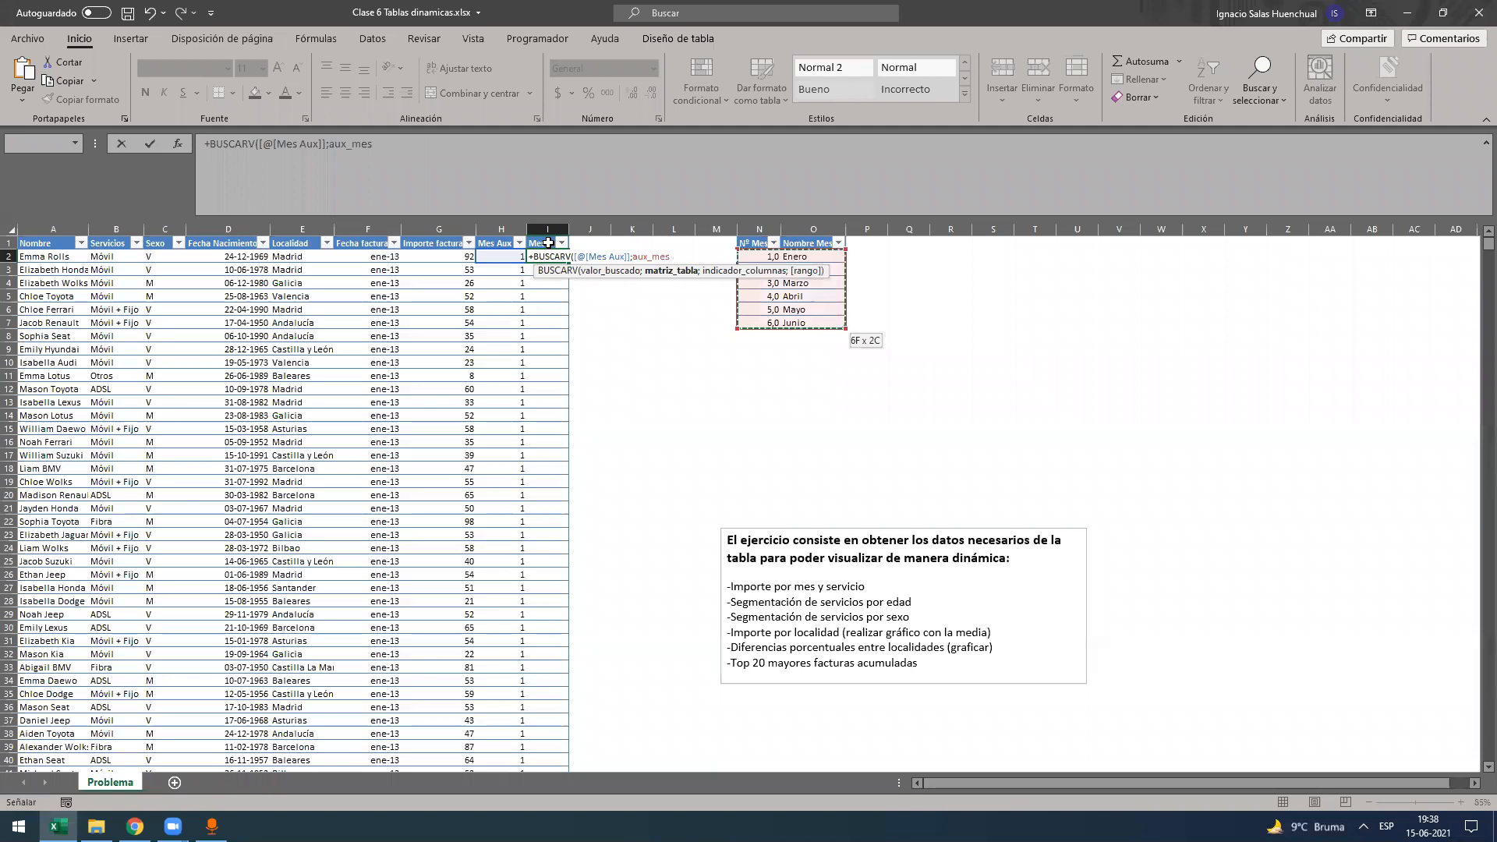
{"action": "type", "text": ";2;"}
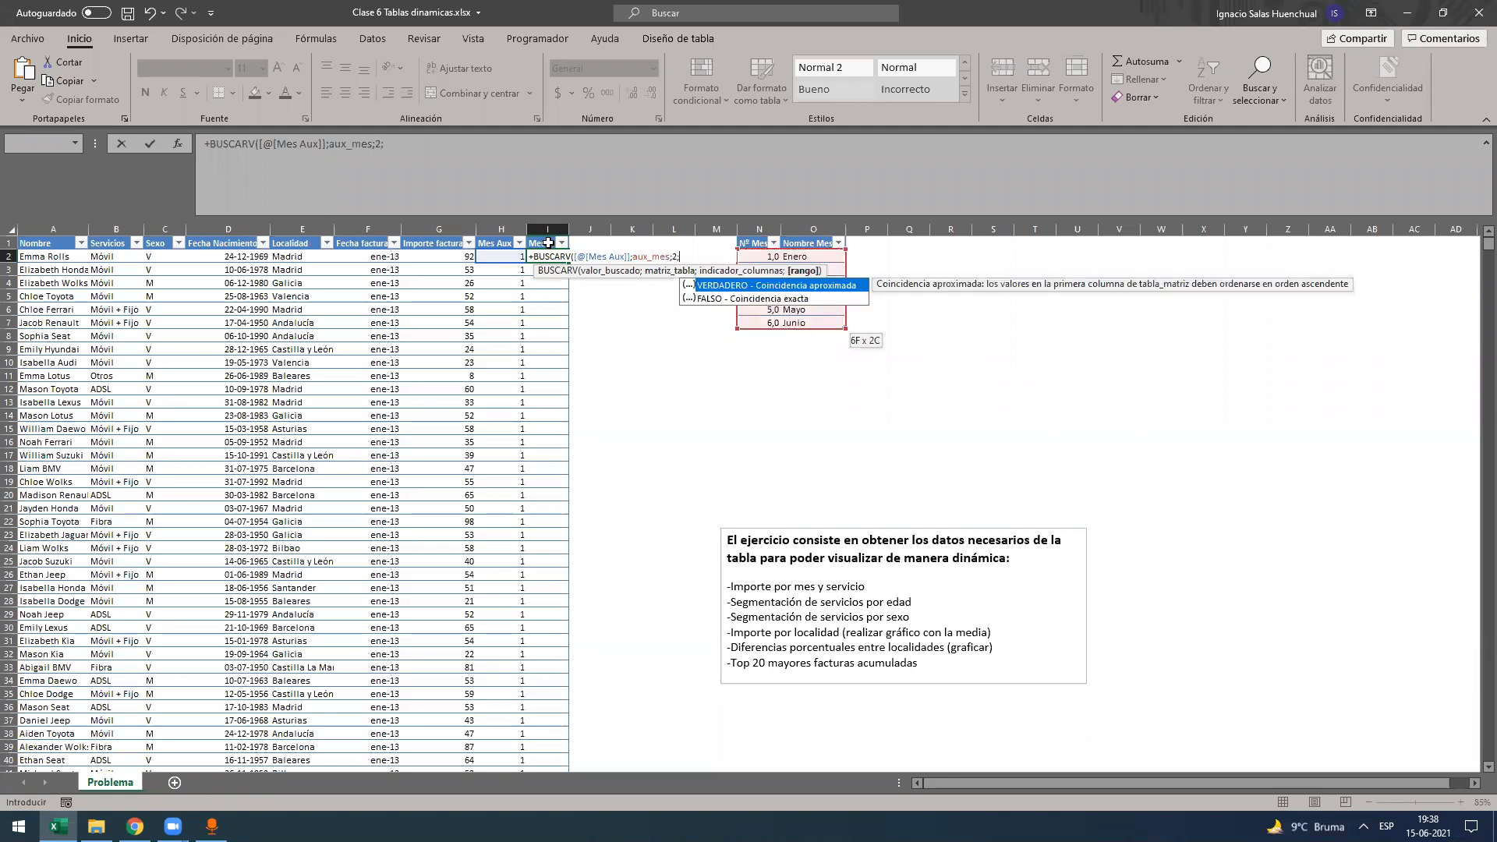
{"action": "key", "text": "Down"}
{"action": "key", "text": "Tab"}
{"action": "type", "text": ")"}
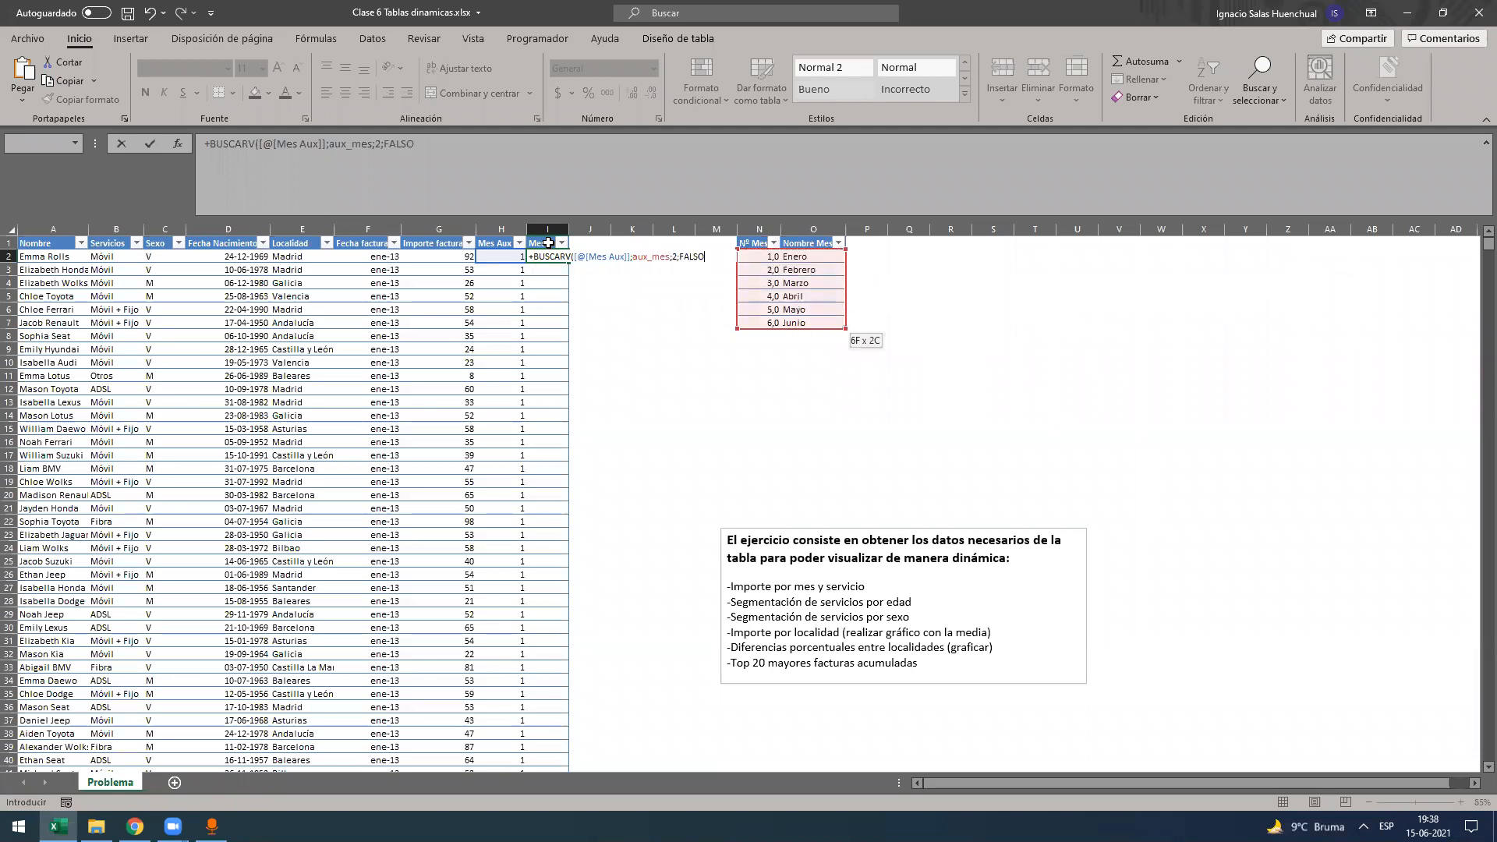
{"action": "key", "text": "Return"}
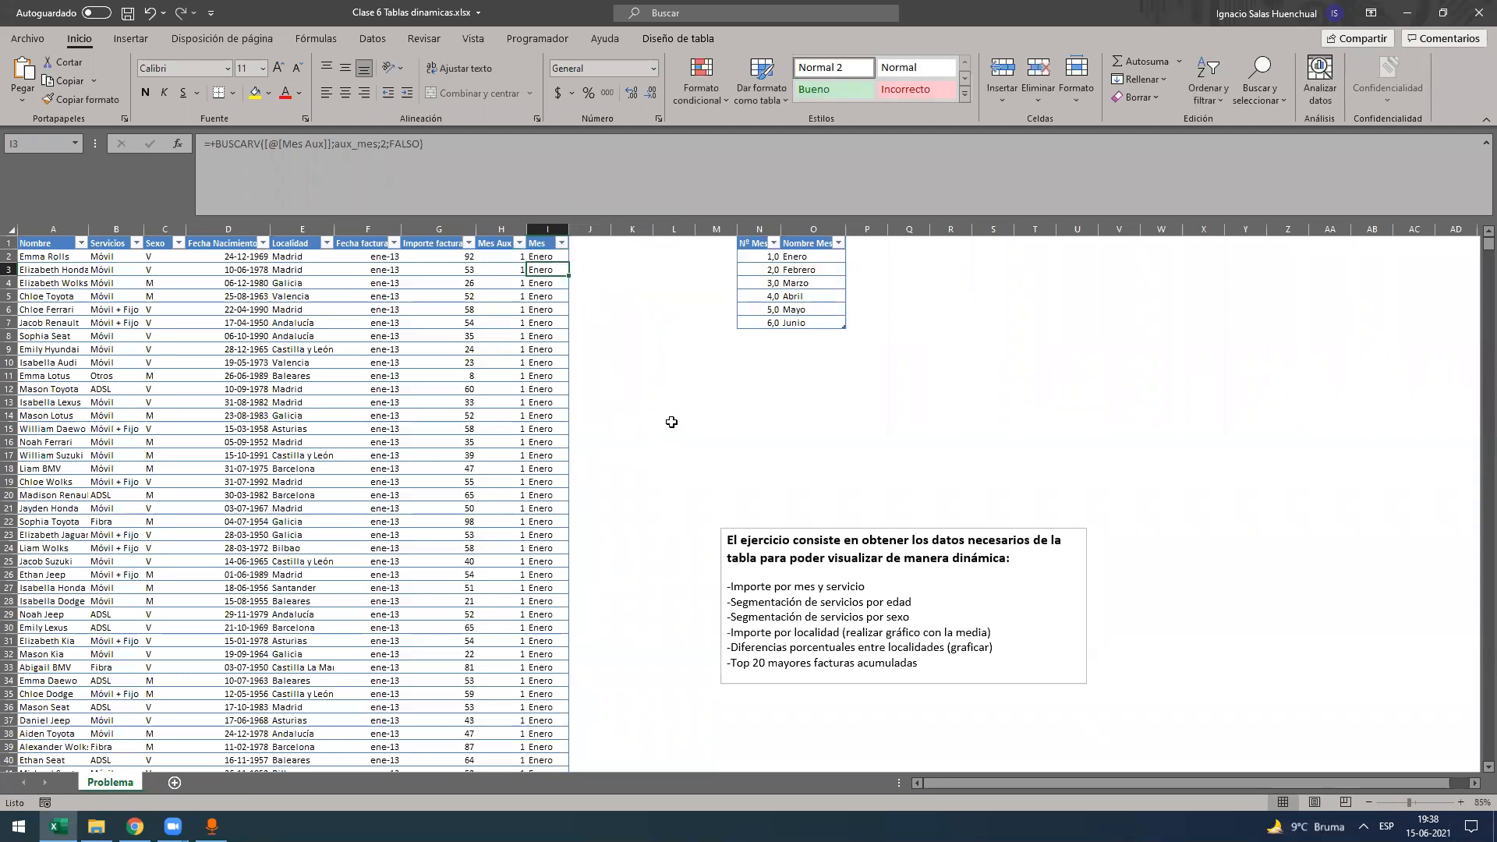
- Check which month names are listed in the Mes column's filter, without applying any filter
{"action": "left_click", "coordinate": [562, 248]}
{"action": "left_click", "coordinate": [565, 246]}
{"action": "left_click", "coordinate": [562, 244]}
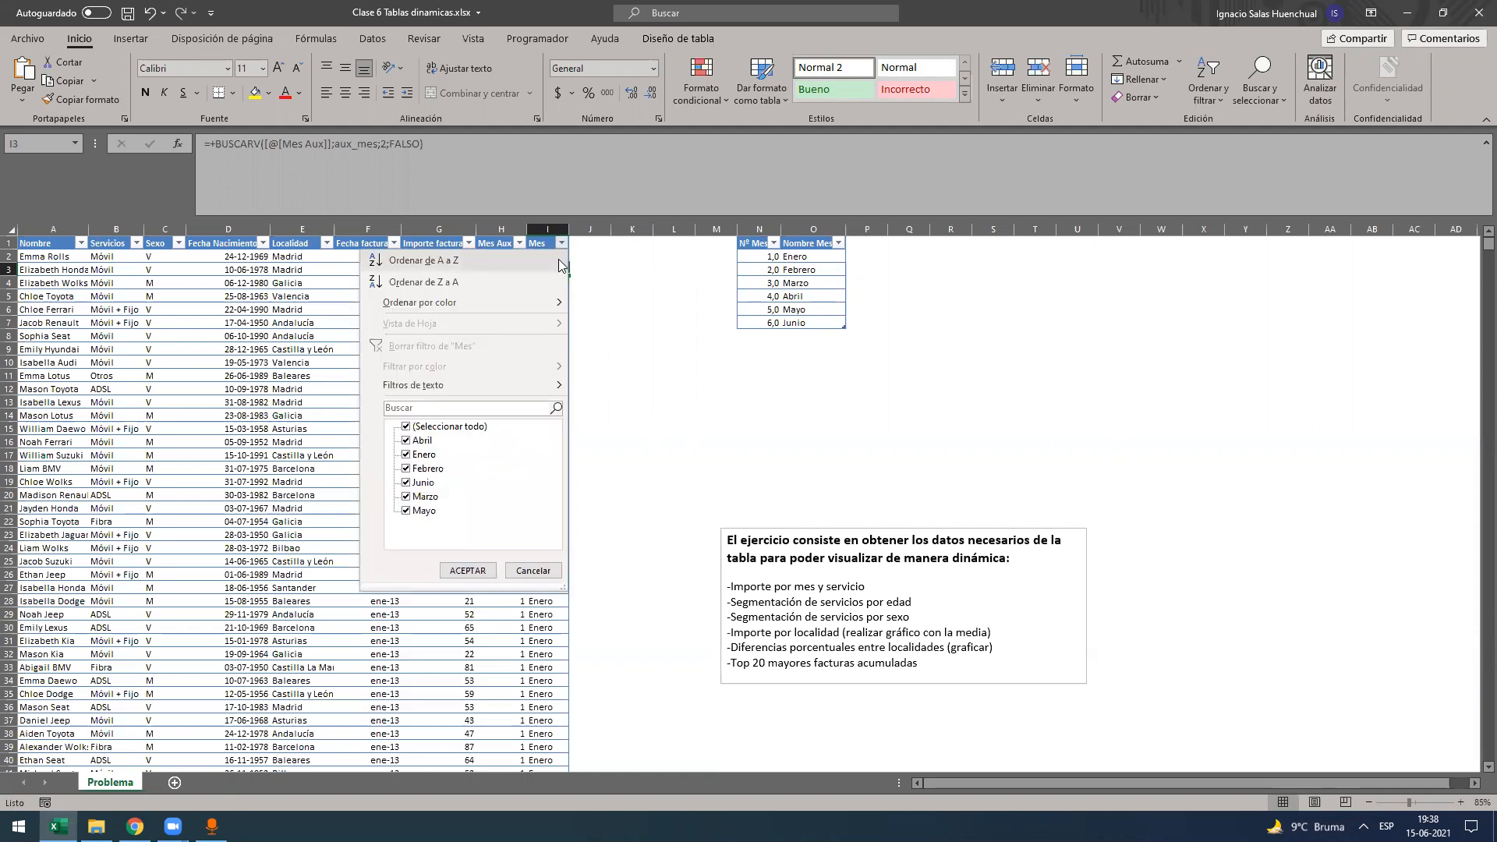
{"action": "left_click", "coordinate": [579, 280]}
- Start a pivot table summary of the data table with a new worksheet as its destination
{"action": "left_click", "coordinate": [226, 294]}
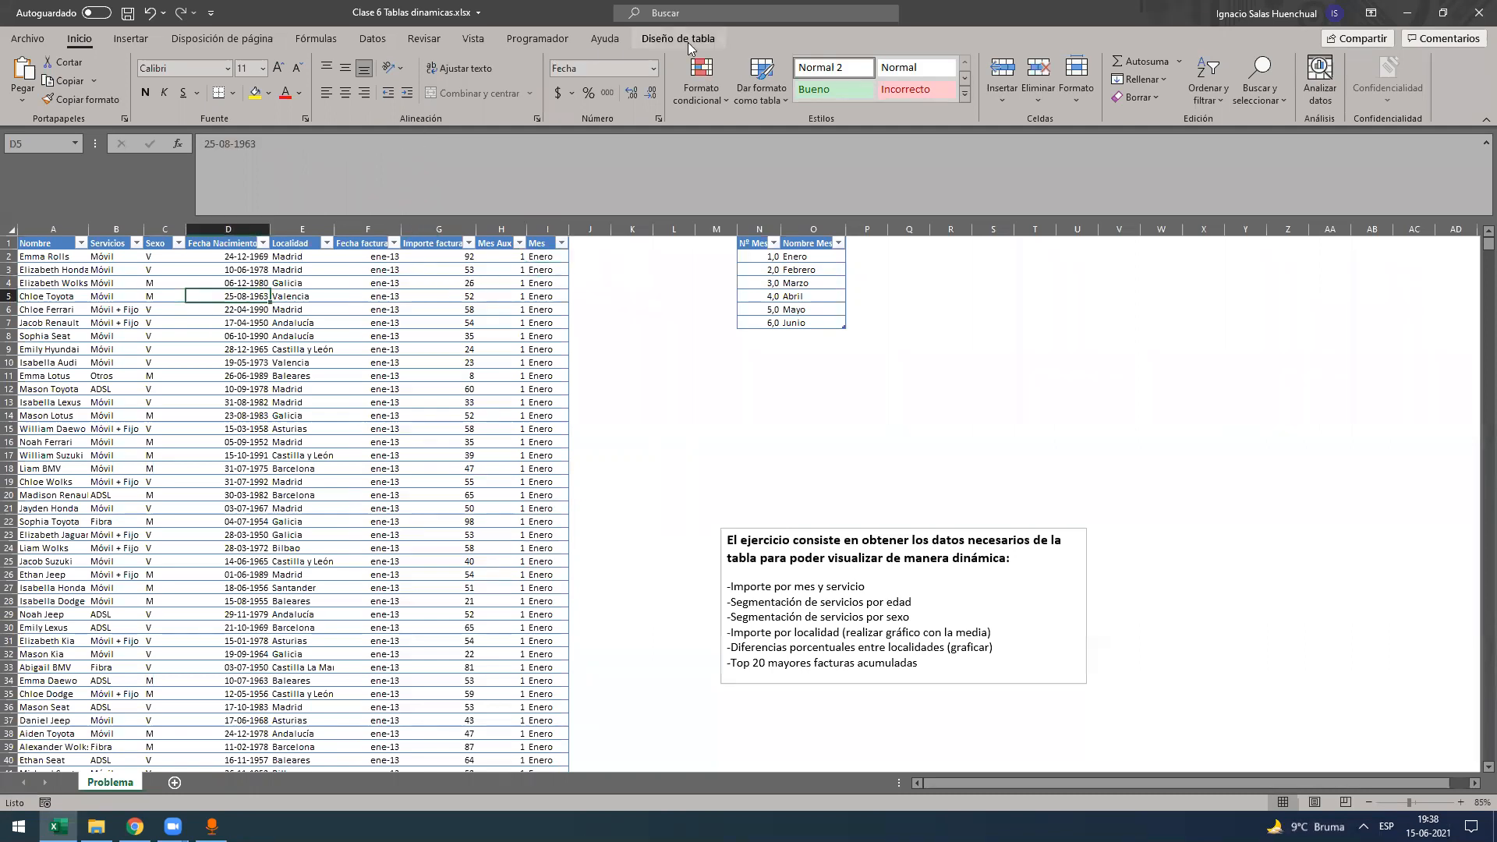
{"action": "left_click", "coordinate": [688, 42]}
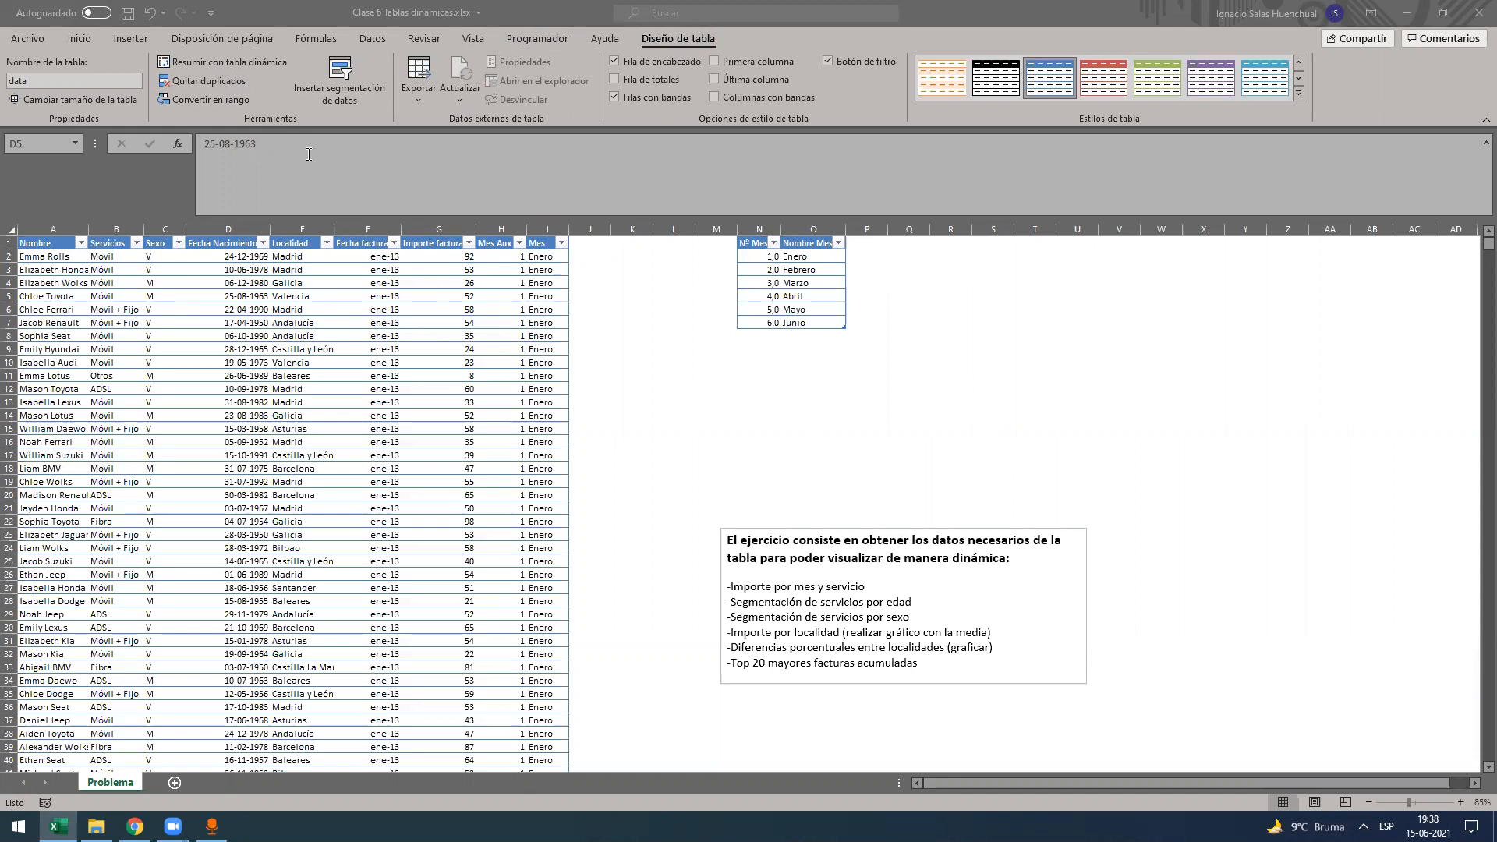
{"action": "left_click", "coordinate": [225, 61]}
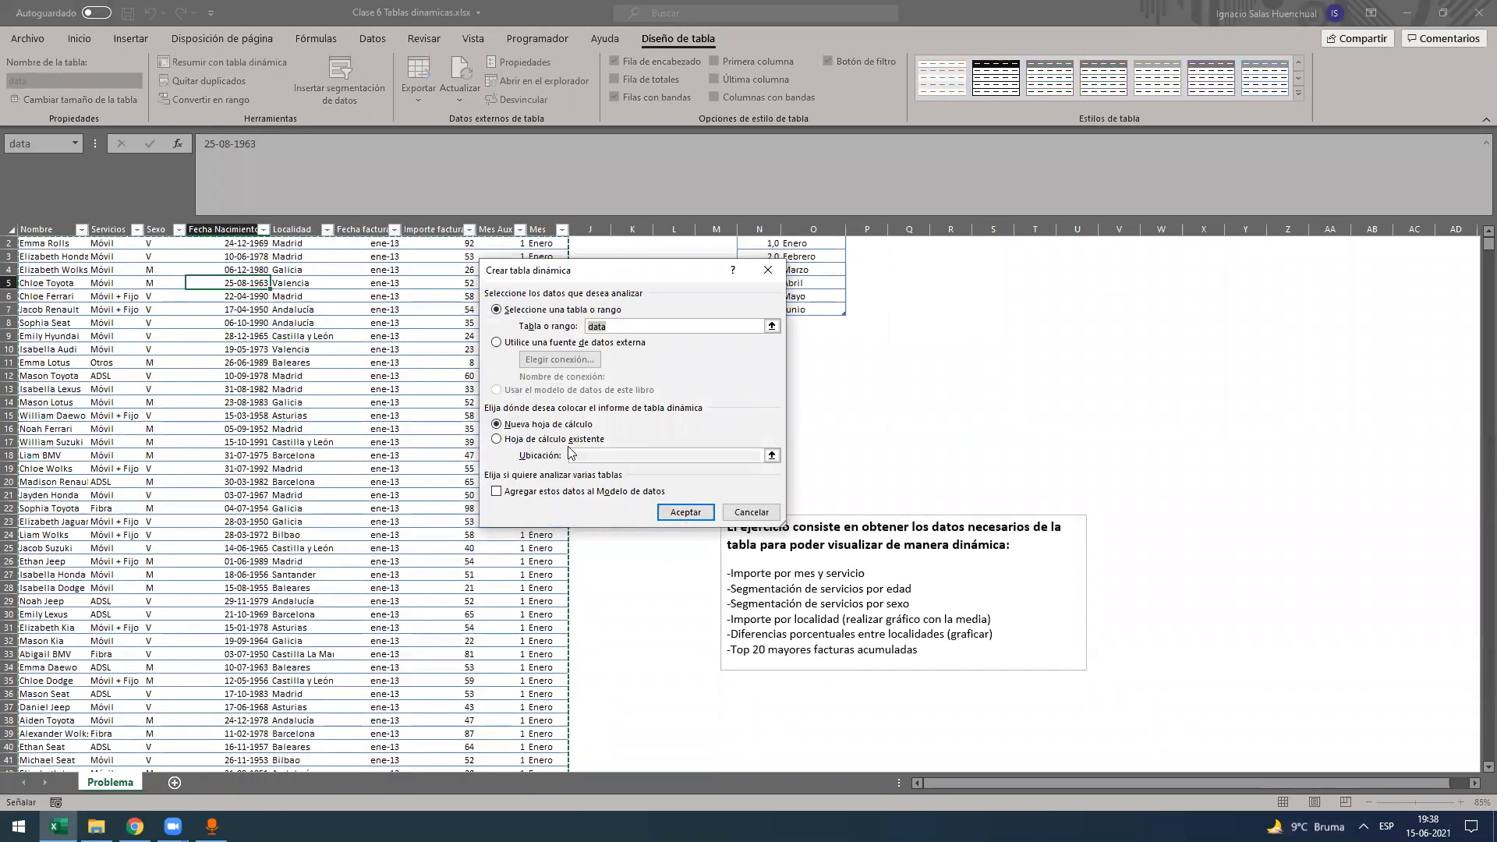
{"action": "left_click", "coordinate": [525, 427]}
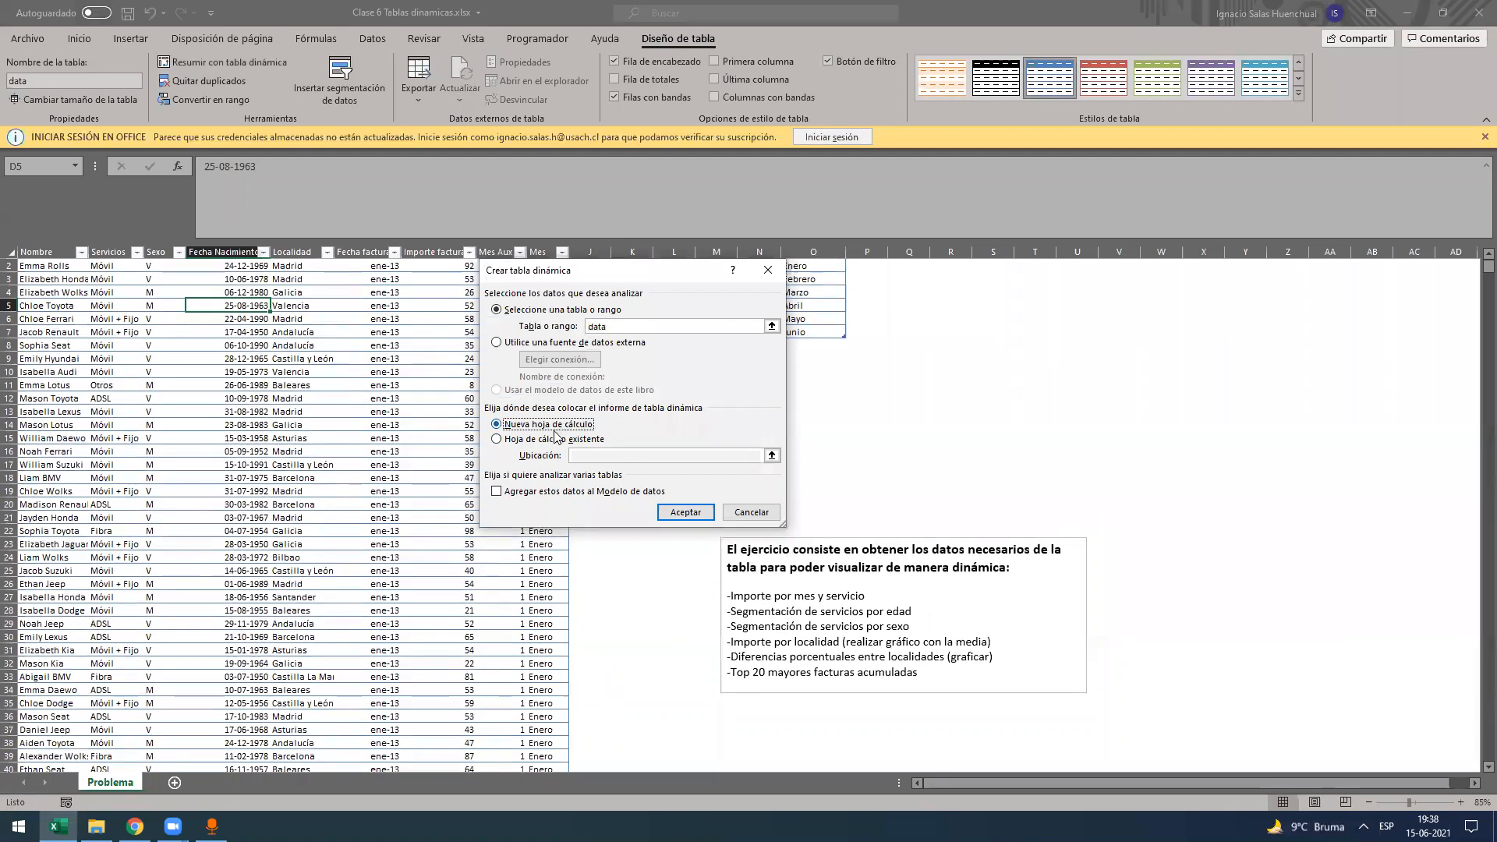
- Try setting the pivot table's destination to cell R4 on the existing Problema sheet
{"action": "left_click", "coordinate": [551, 441]}
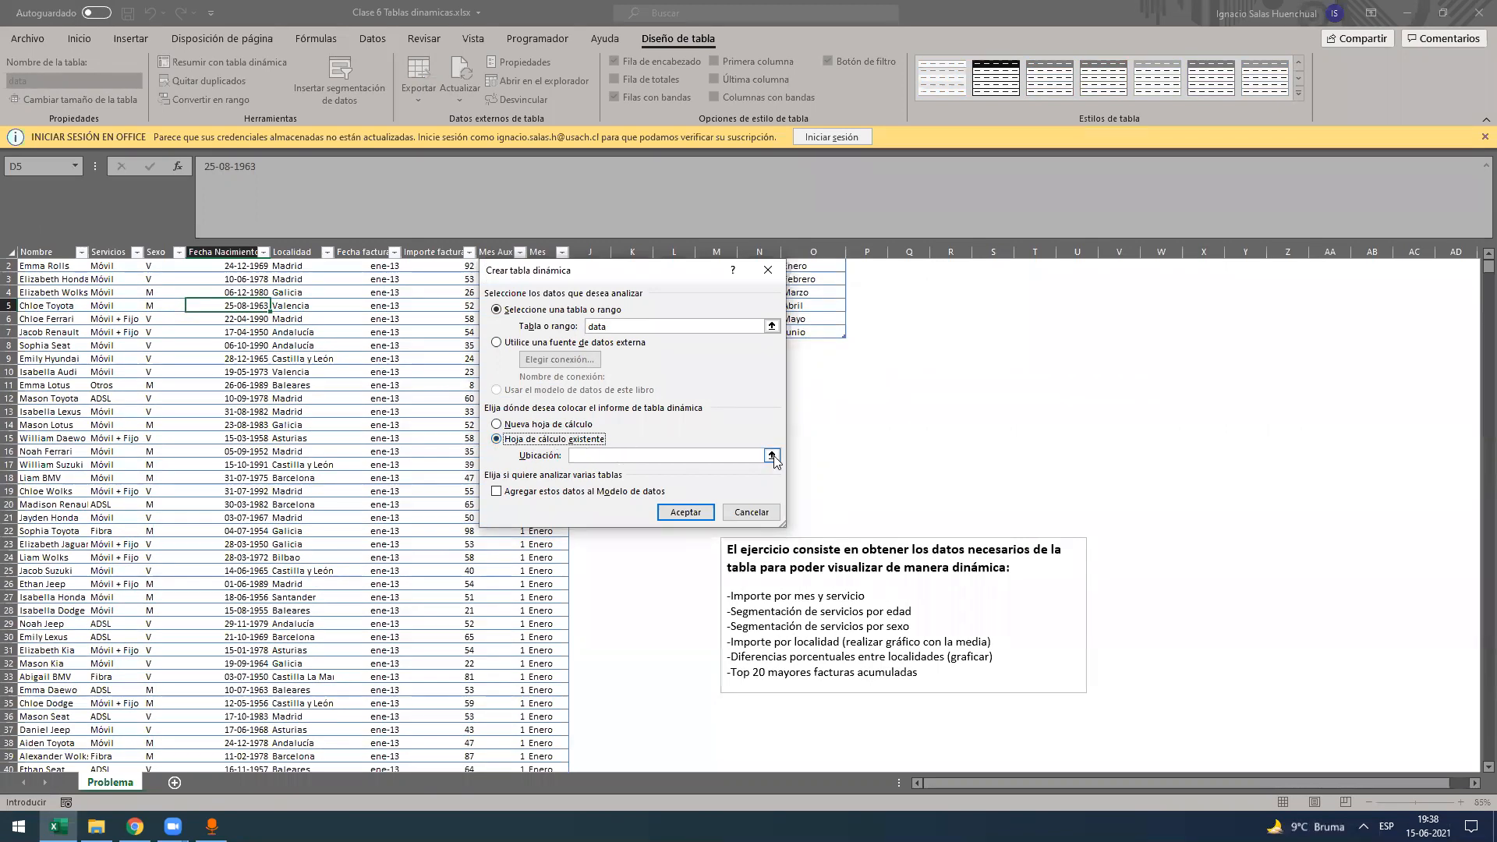
{"action": "left_click", "coordinate": [772, 456]}
{"action": "scroll", "coordinate": [946, 311], "scroll_direction": "up", "scroll_amount": 1}
{"action": "left_click", "coordinate": [977, 283]}
{"action": "left_click_drag", "start_coordinate": [959, 336], "coordinate": [953, 306]}
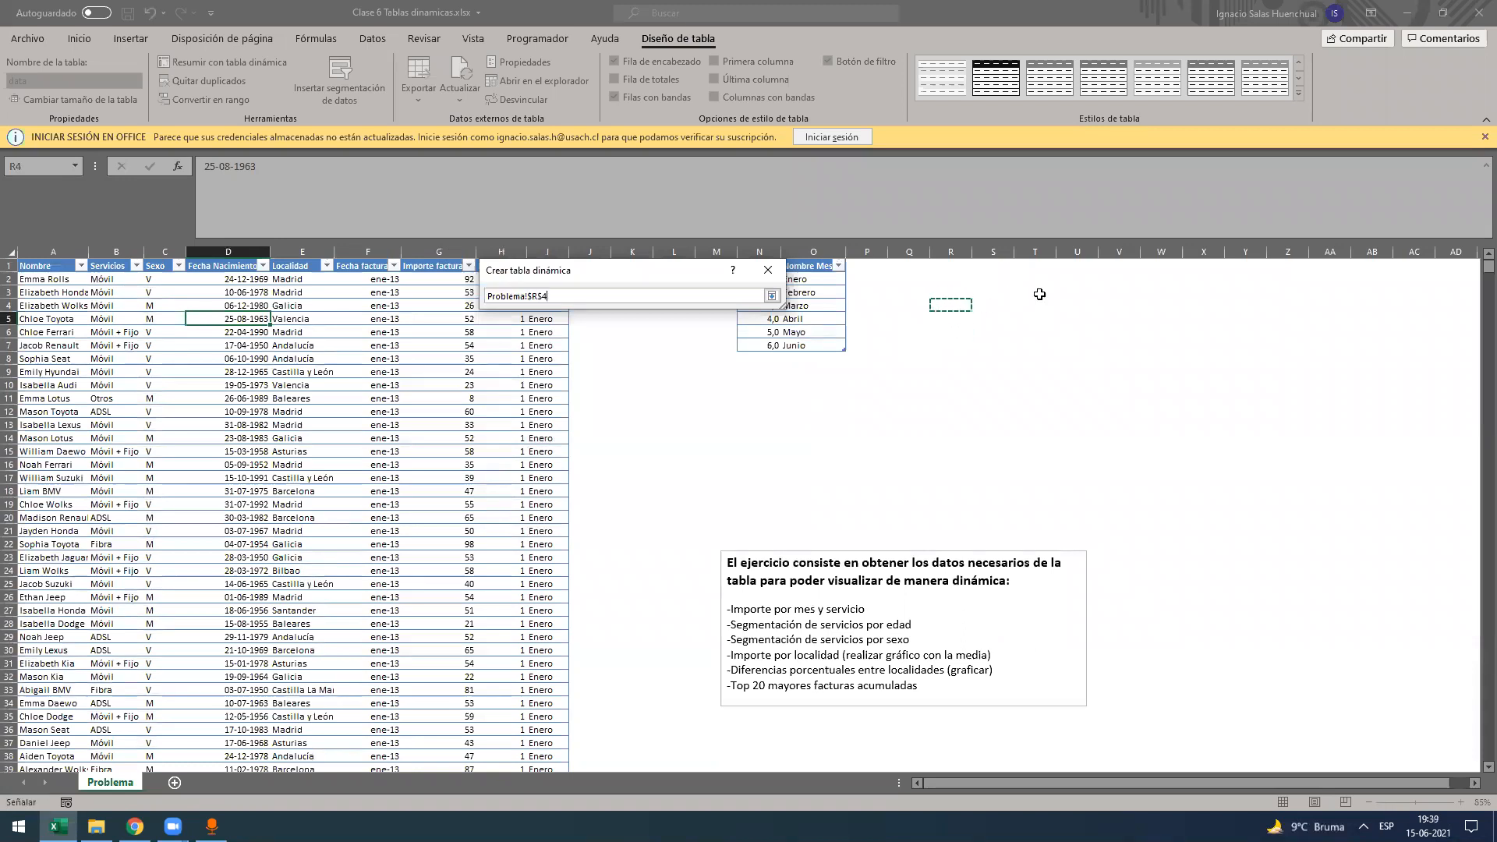
{"action": "left_click", "coordinate": [772, 295]}
- Create the pivot table on a new worksheet and rename that sheet tds
{"action": "left_click", "coordinate": [519, 427]}
{"action": "left_click", "coordinate": [680, 517]}
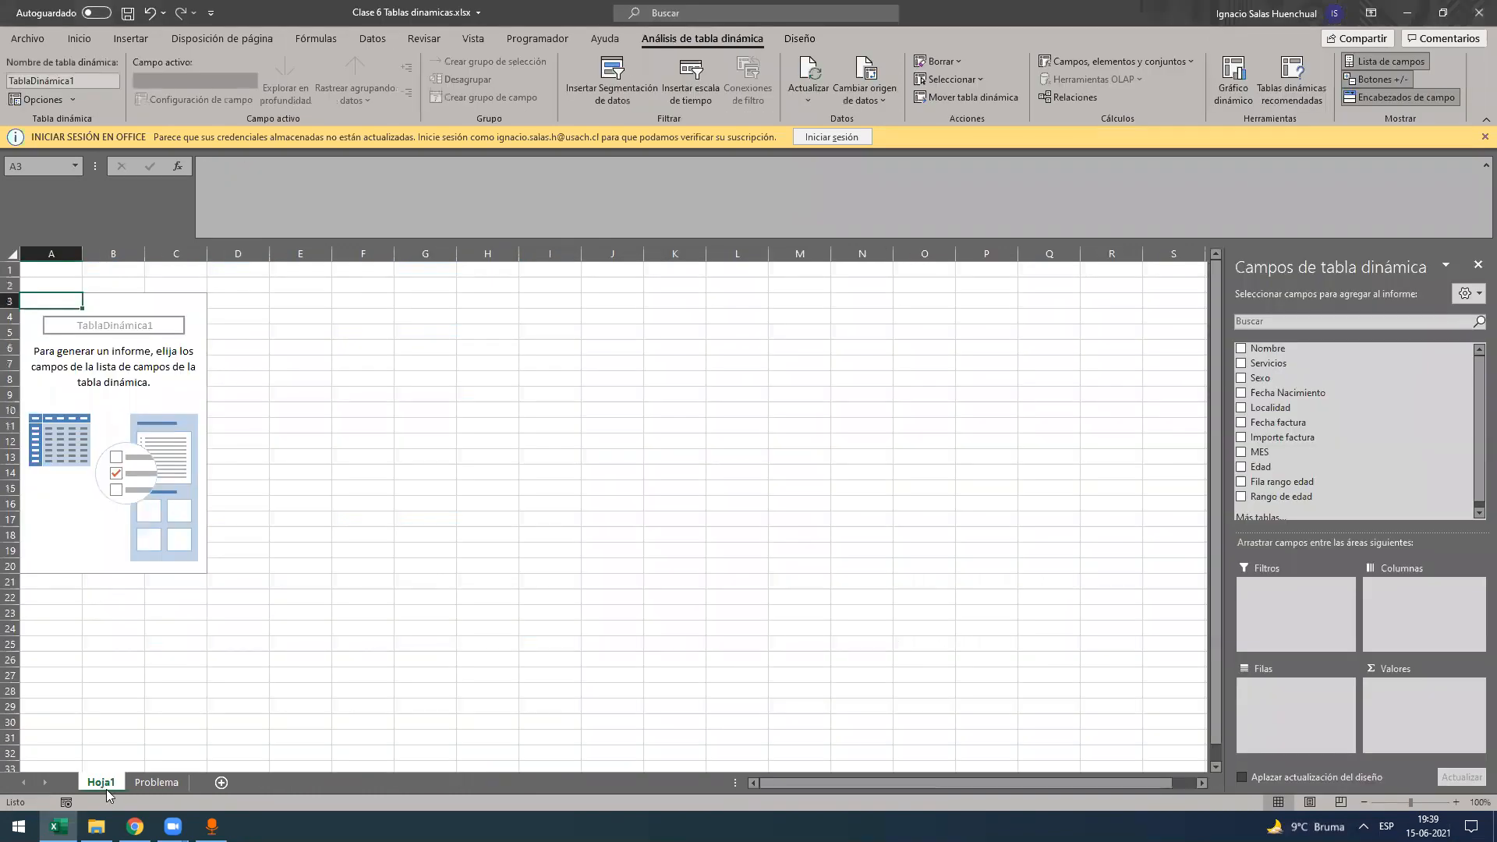
{"action": "right_click", "coordinate": [106, 786]}
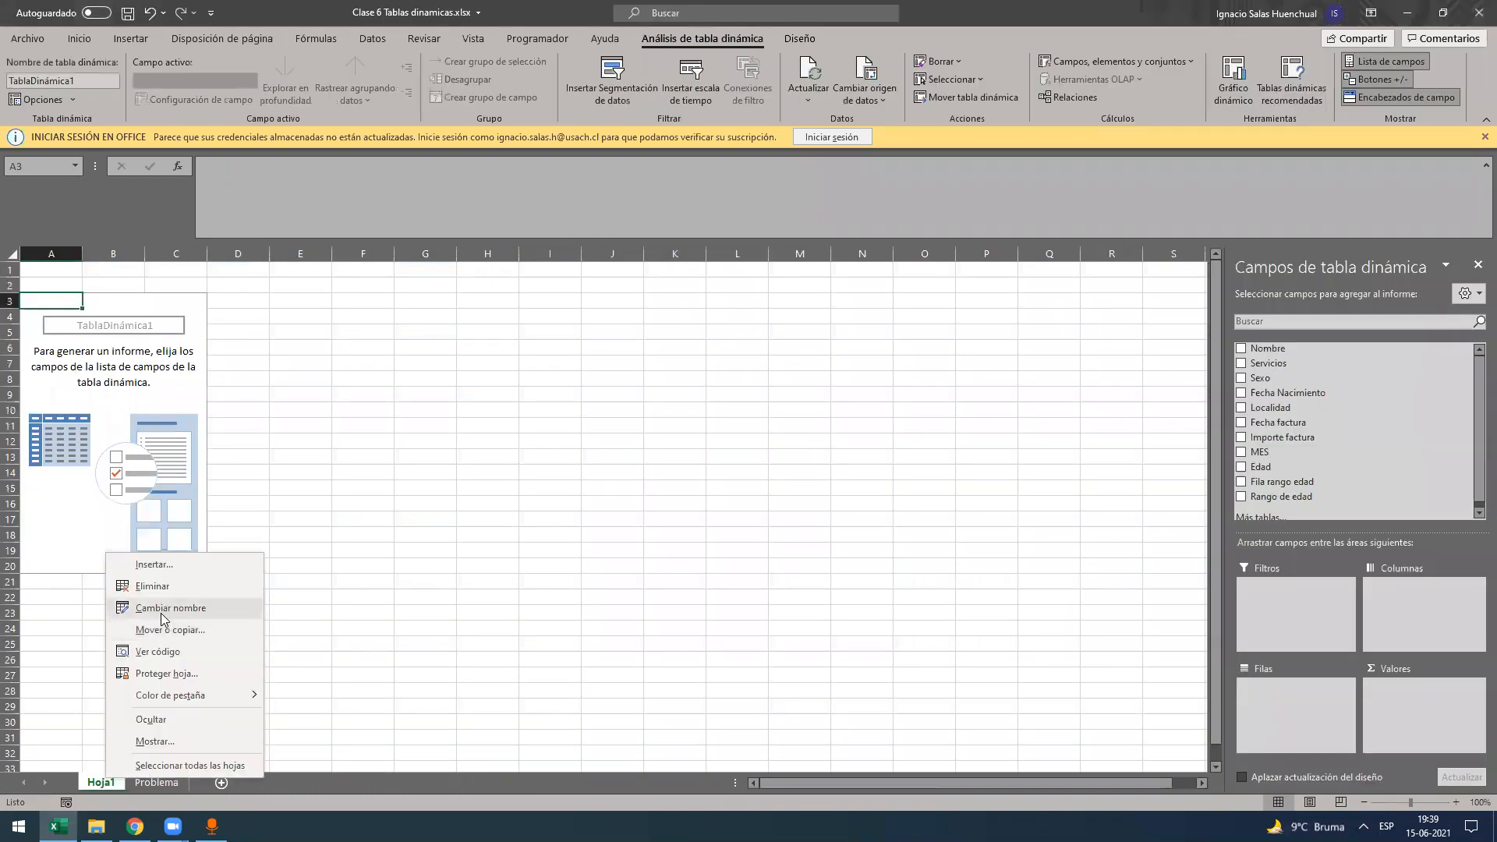
{"action": "left_click", "coordinate": [165, 609]}
{"action": "type", "text": "tds"}
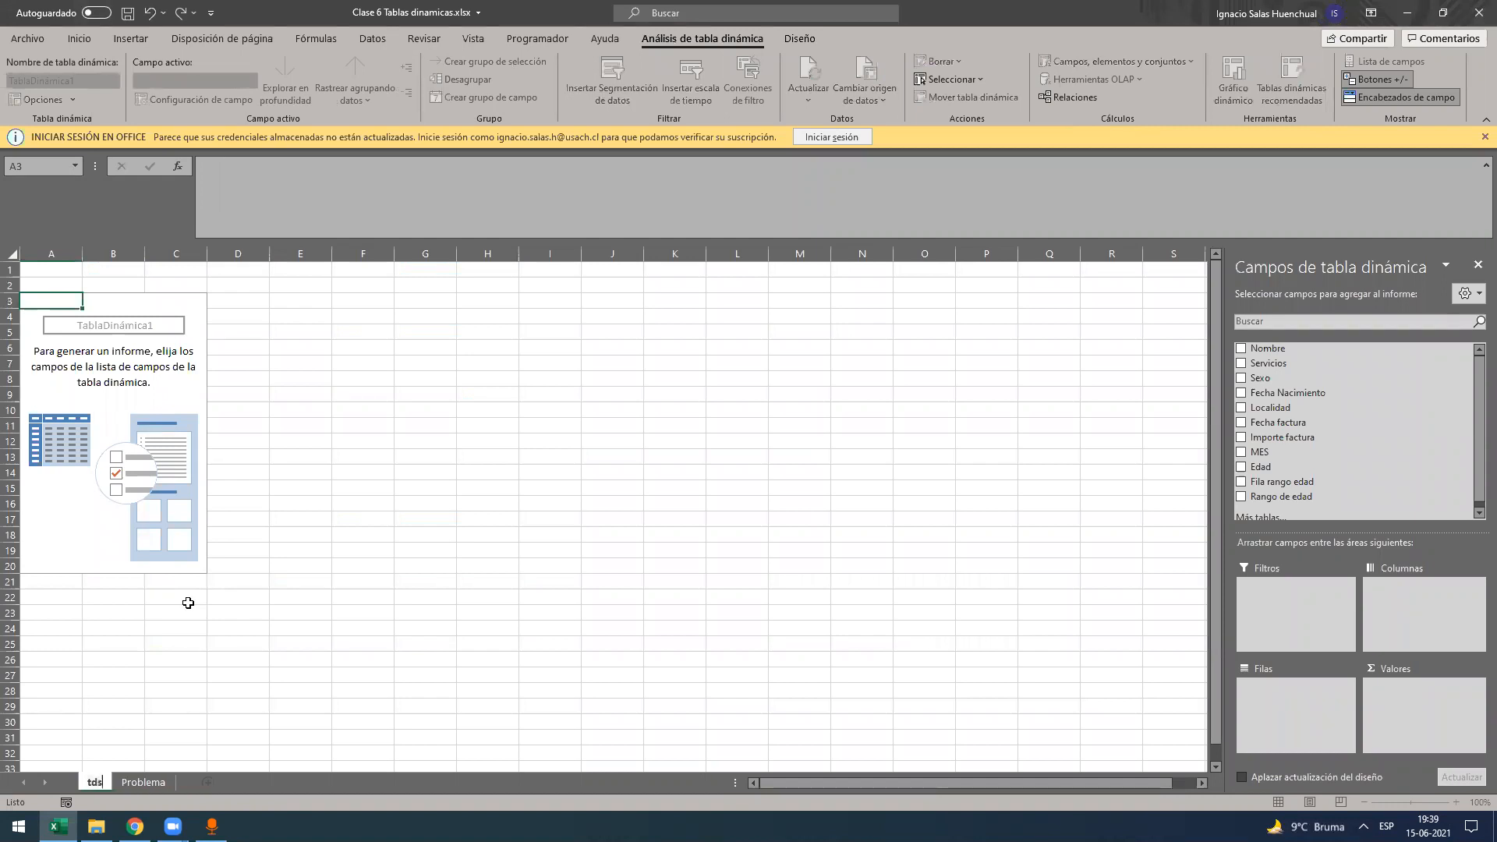
{"action": "key", "text": "Return"}
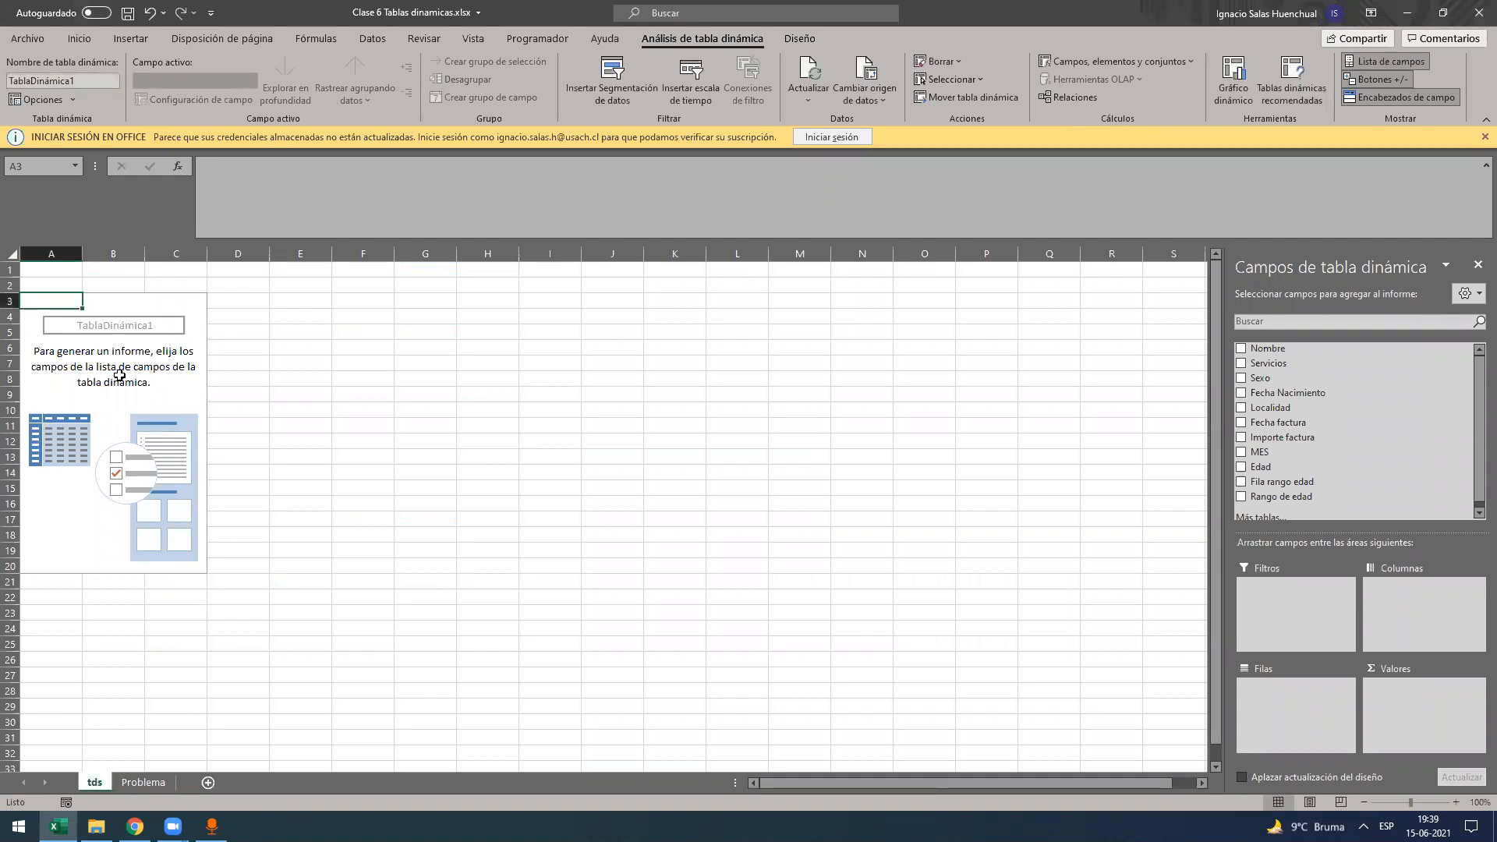
{"action": "left_click", "coordinate": [1289, 298]}
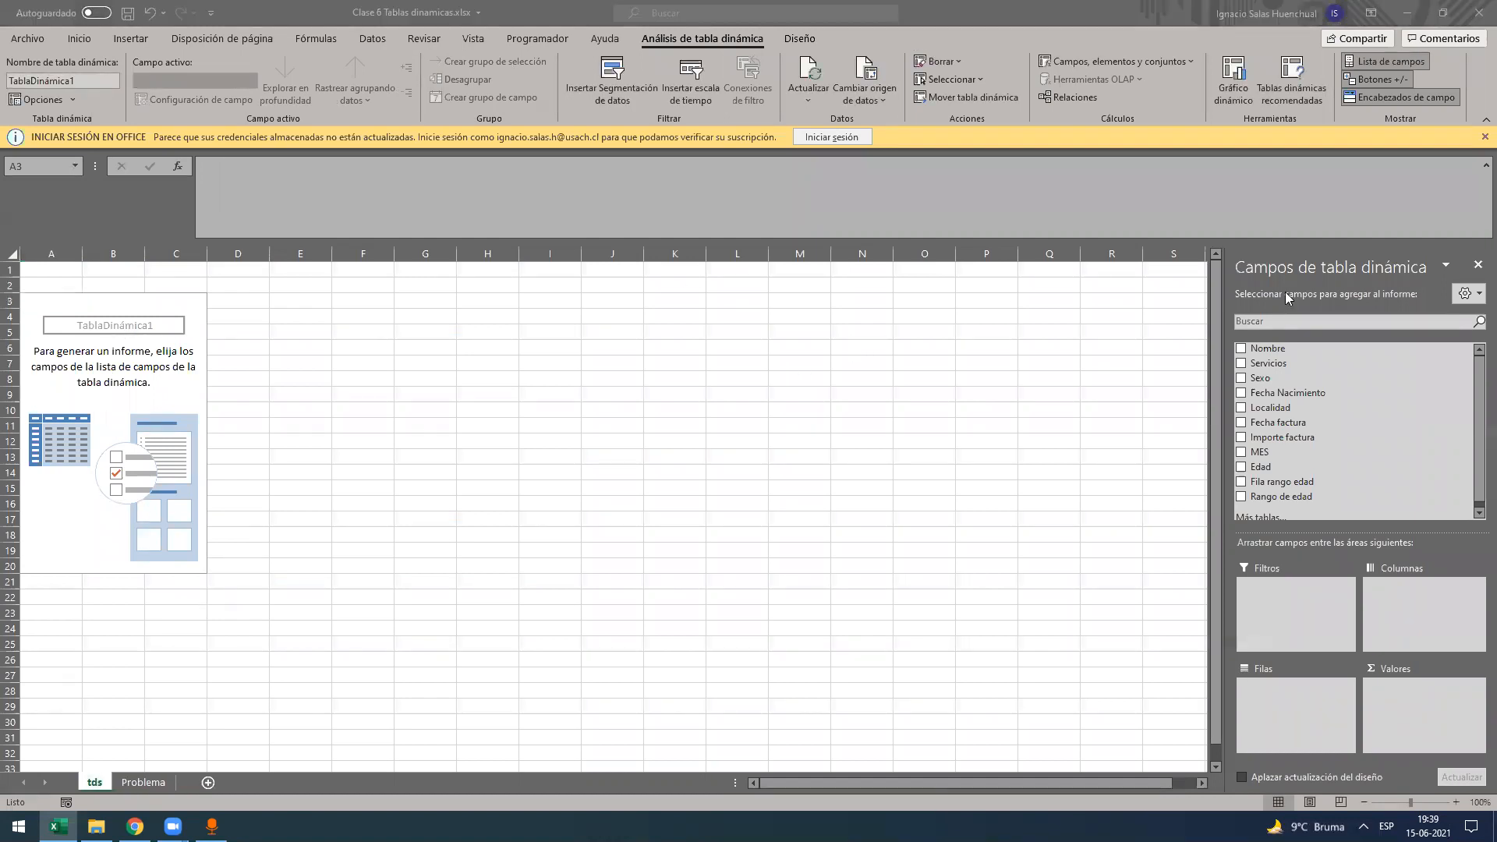
{"action": "left_click", "coordinate": [186, 600]}
- Copy "Importe por mes y servicio" from the exercise text on Problema into A1 of tds as the pivot table's title
{"action": "left_click", "coordinate": [143, 782]}
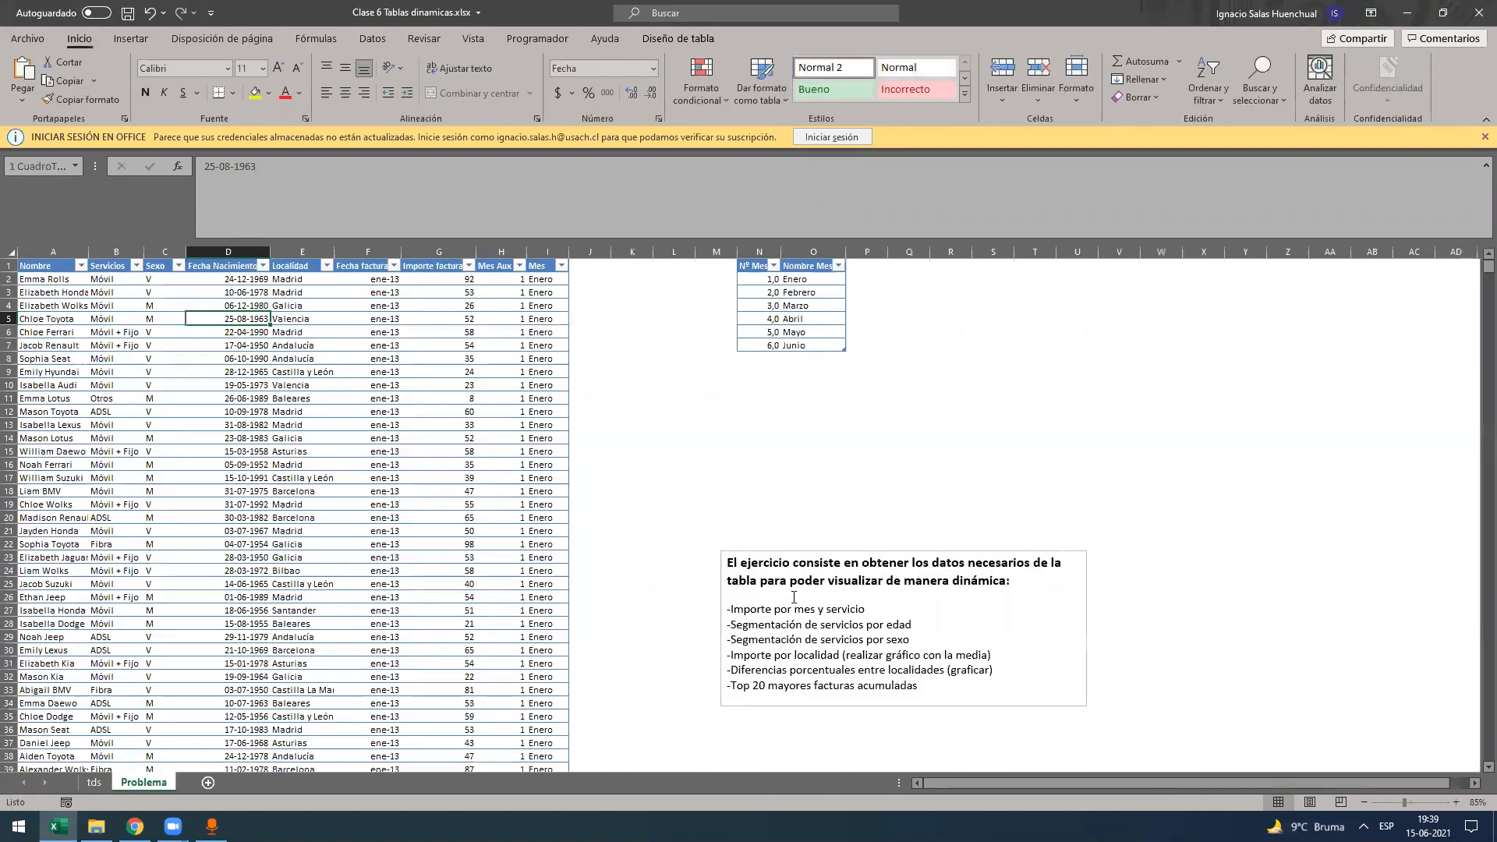
{"action": "left_click", "coordinate": [883, 600]}
{"action": "left_click_drag", "start_coordinate": [883, 607], "coordinate": [735, 608]}
{"action": "key", "text": "ctrl+c"}
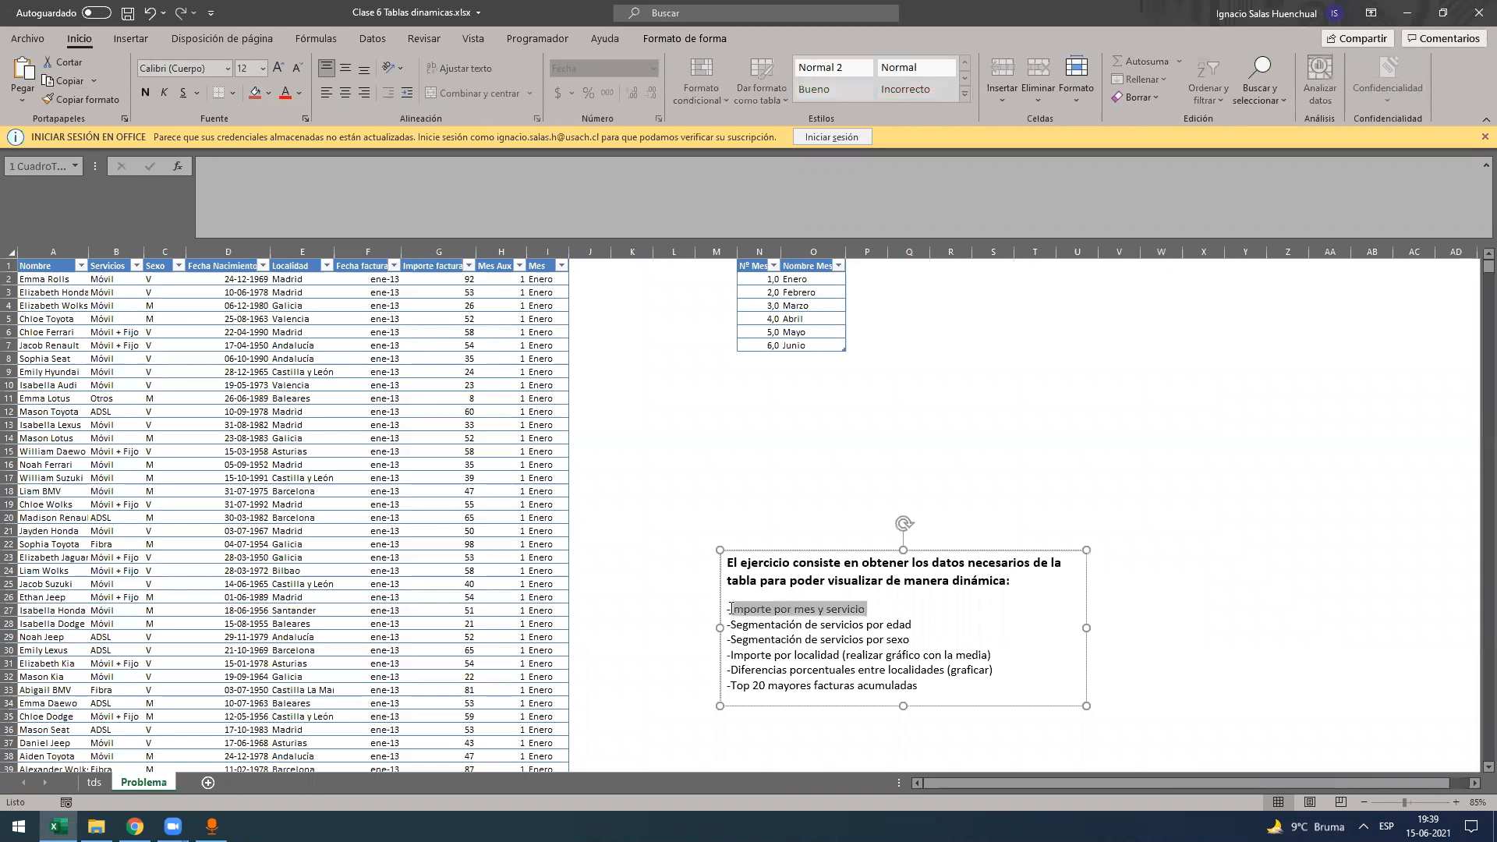
{"action": "left_click", "coordinate": [94, 783]}
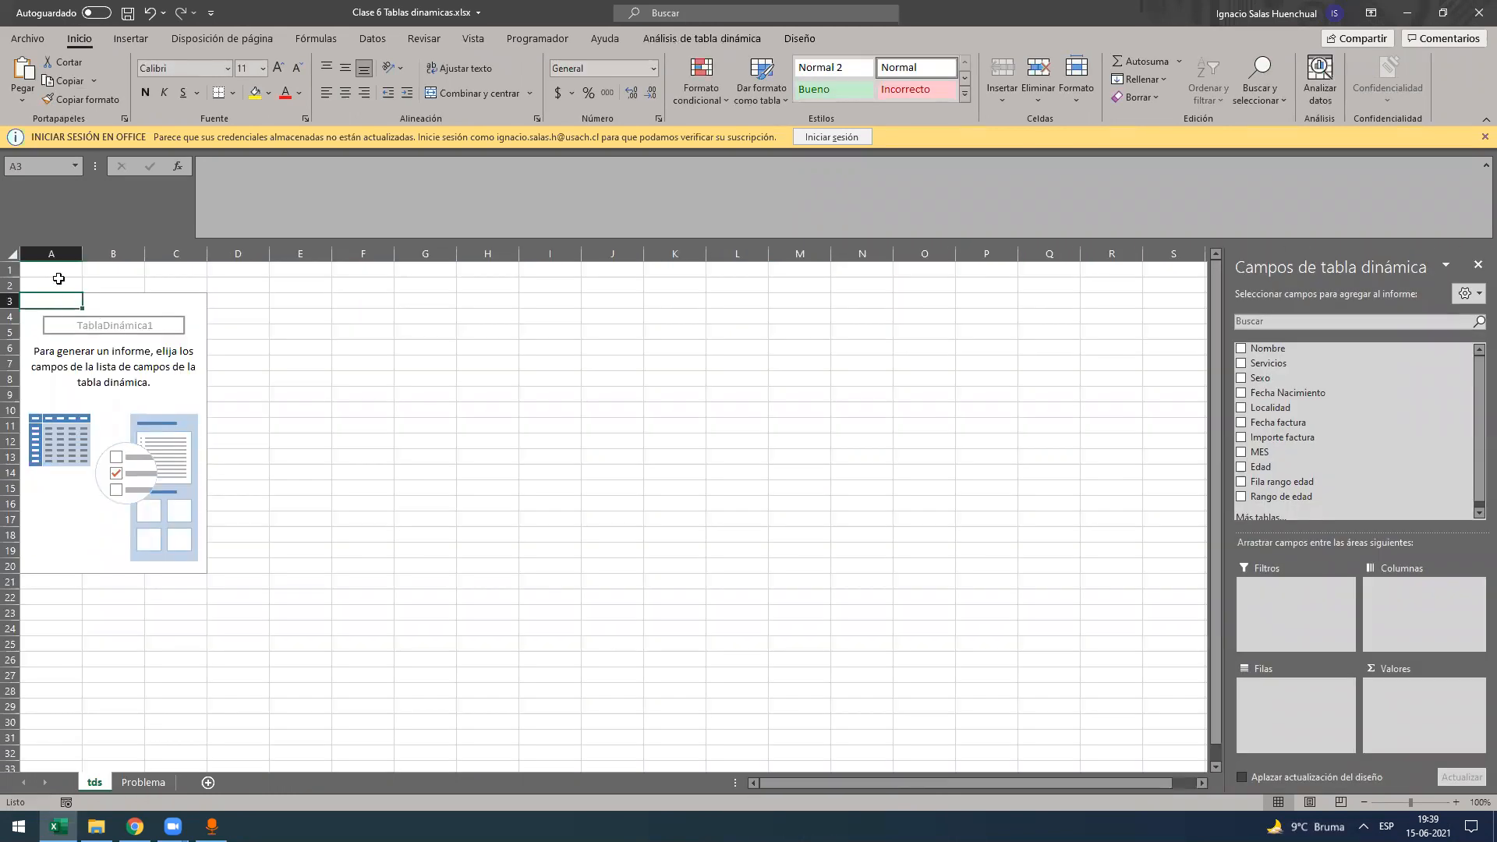
{"action": "left_click", "coordinate": [59, 272]}
{"action": "key", "text": "ctrl+v"}
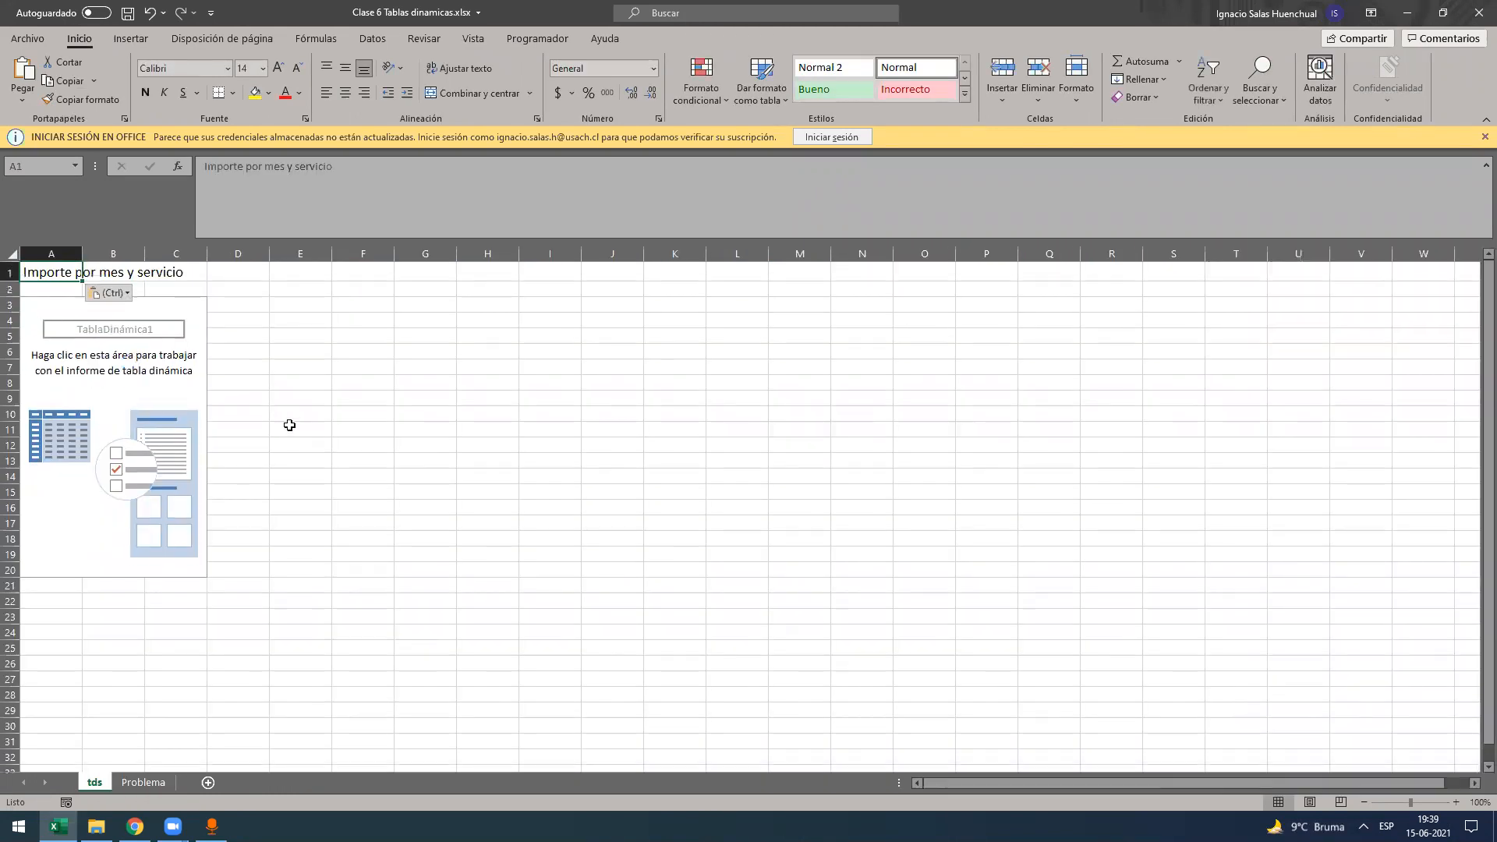
- Add the Servicios field to the pivot table's rows
{"action": "left_click", "coordinate": [136, 348]}
{"action": "left_click", "coordinate": [39, 320]}
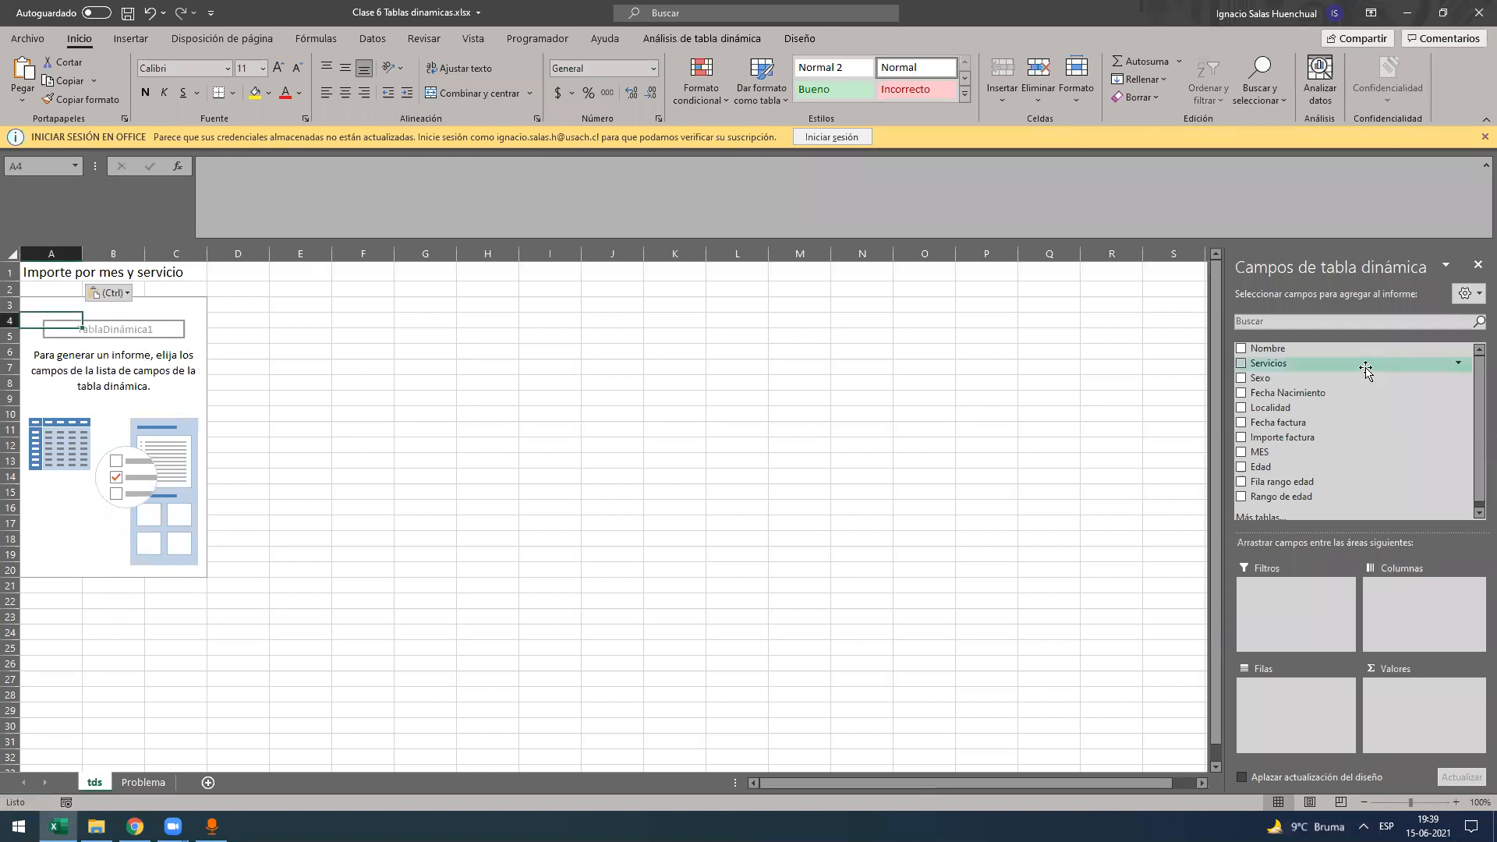
{"action": "left_click_drag", "start_coordinate": [1298, 362], "coordinate": [1288, 717]}
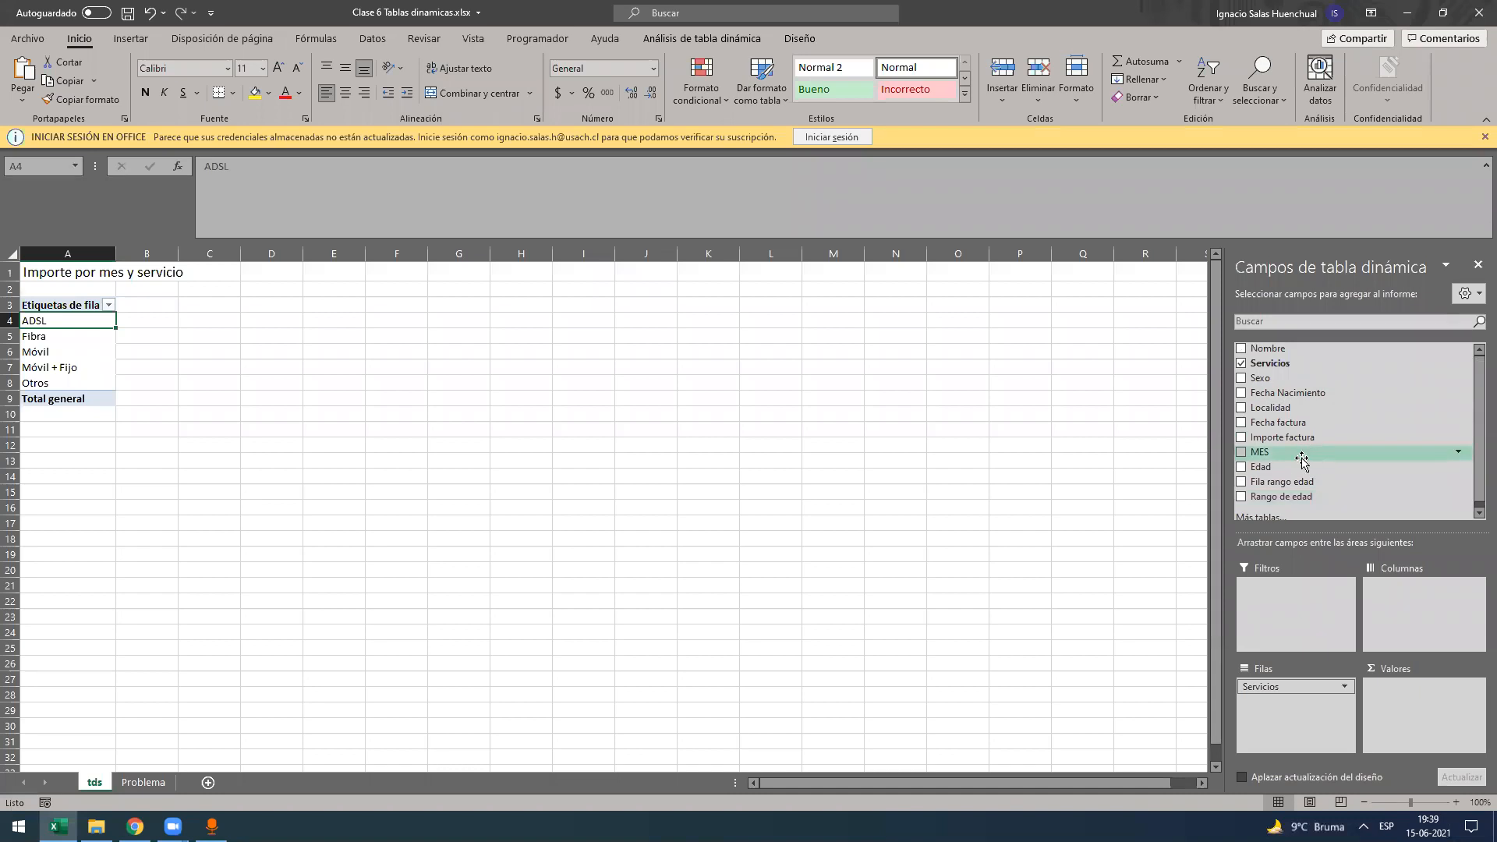
- Check the source columns on Problema and refresh all data for the pivot table on tds
{"action": "left_click", "coordinate": [140, 783]}
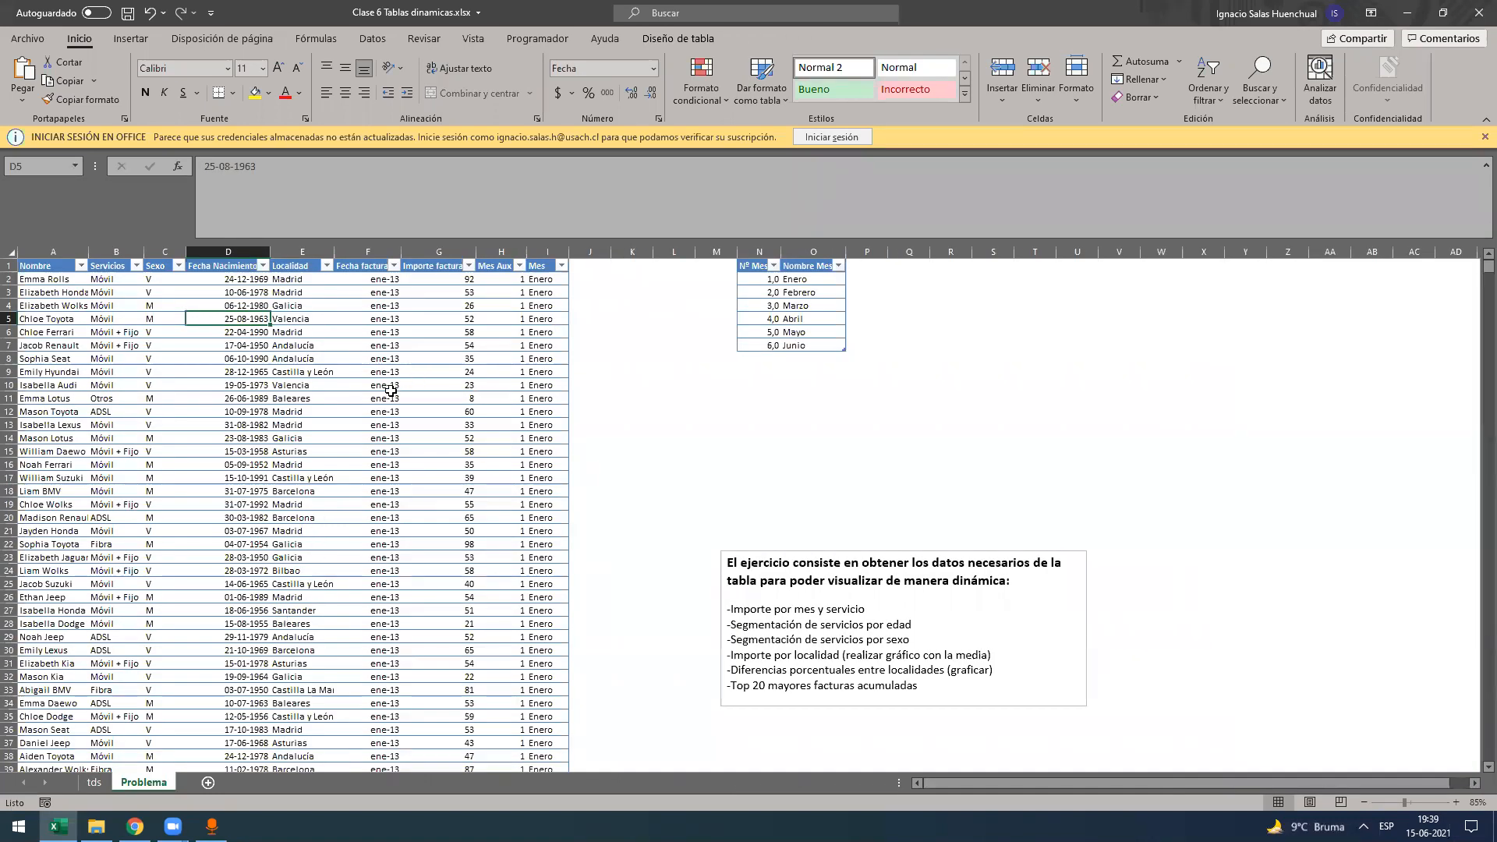
{"action": "left_click", "coordinate": [437, 384]}
{"action": "left_click", "coordinate": [95, 783]}
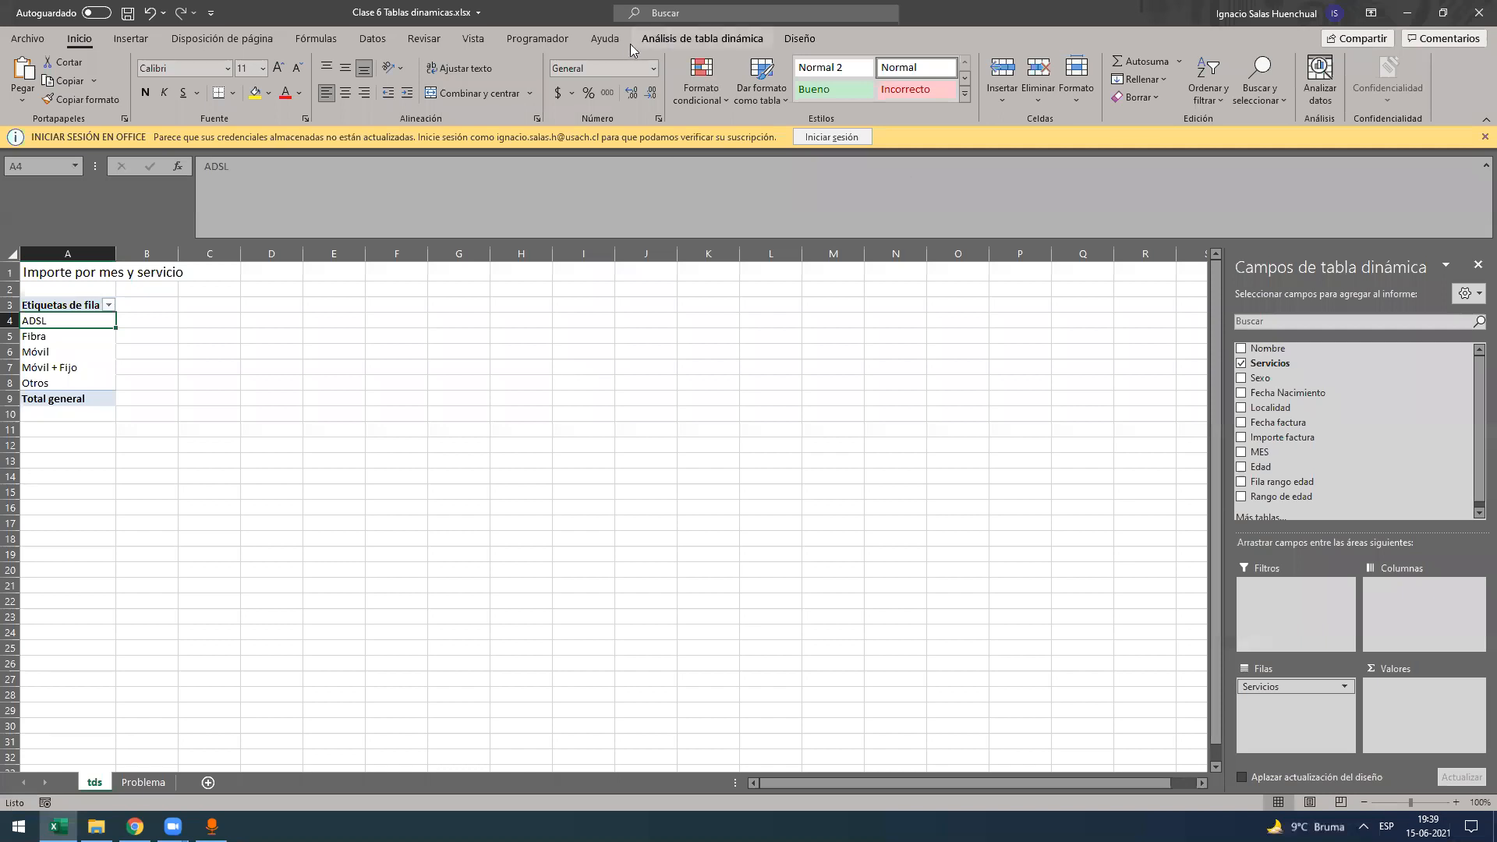
{"action": "left_click", "coordinate": [694, 39]}
{"action": "left_click", "coordinate": [809, 100]}
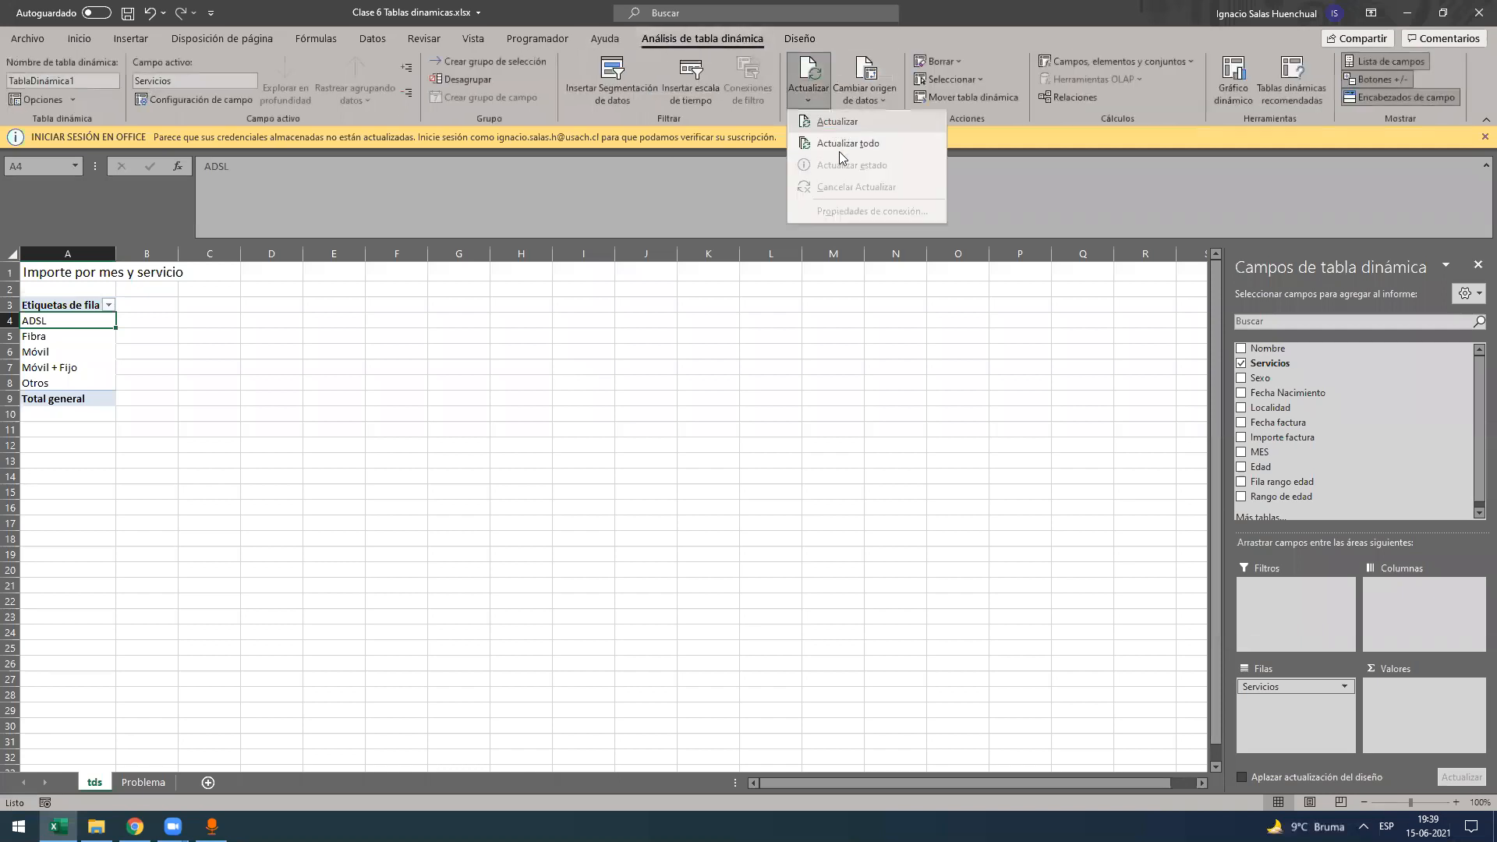
{"action": "left_click", "coordinate": [842, 152]}
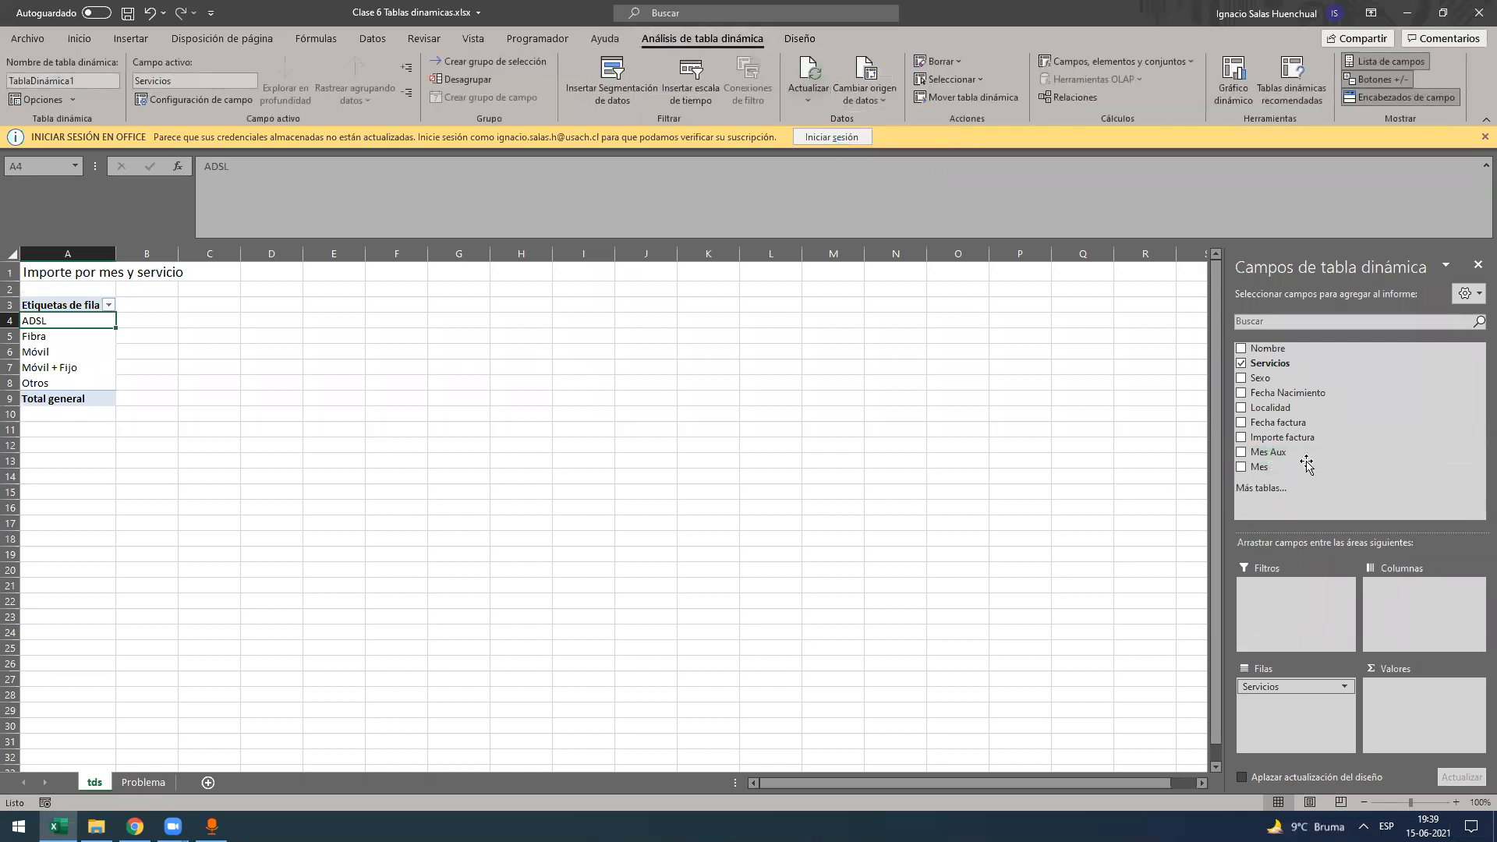
- Put the Mes field in the pivot table's columns and Importe factura in its values
{"action": "left_click_drag", "start_coordinate": [1295, 468], "coordinate": [1375, 544]}
{"action": "left_click_drag", "start_coordinate": [1407, 594], "coordinate": [1408, 597]}
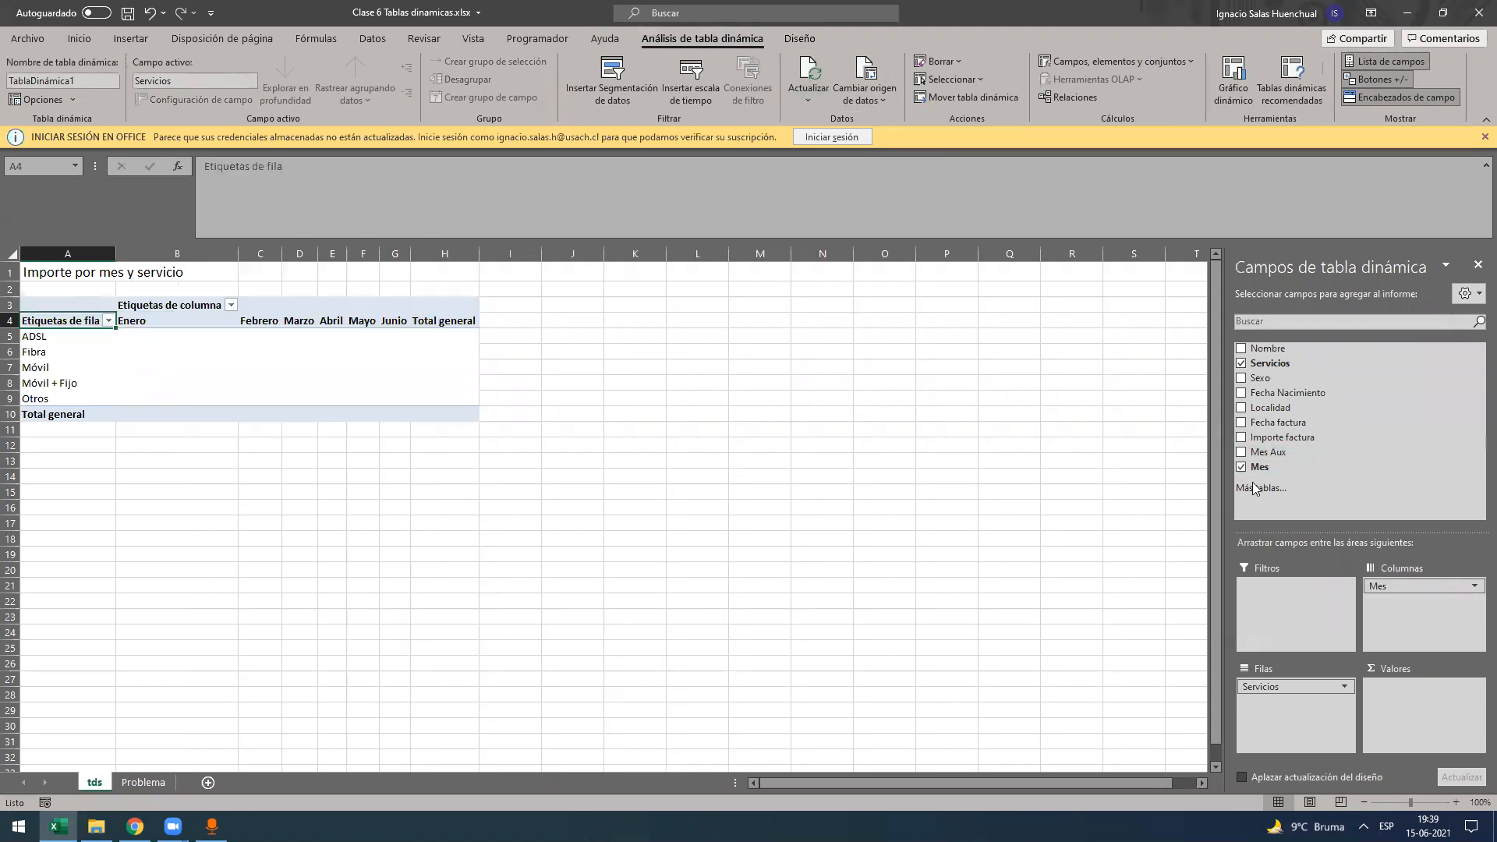
{"action": "left_click_drag", "start_coordinate": [1303, 439], "coordinate": [1427, 729]}
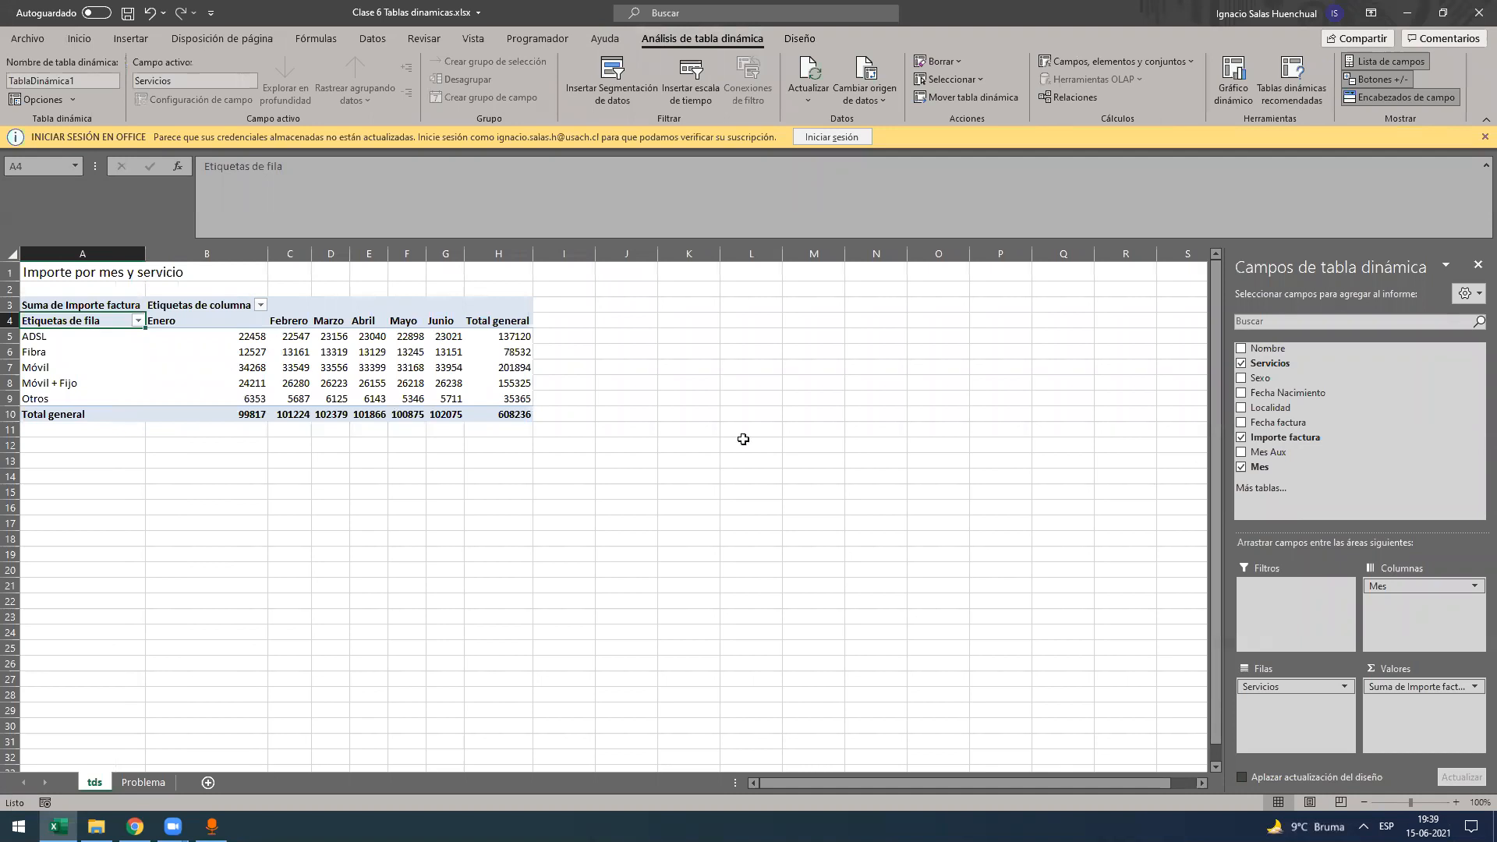
{"action": "mouse_move", "coordinate": [430, 376]}
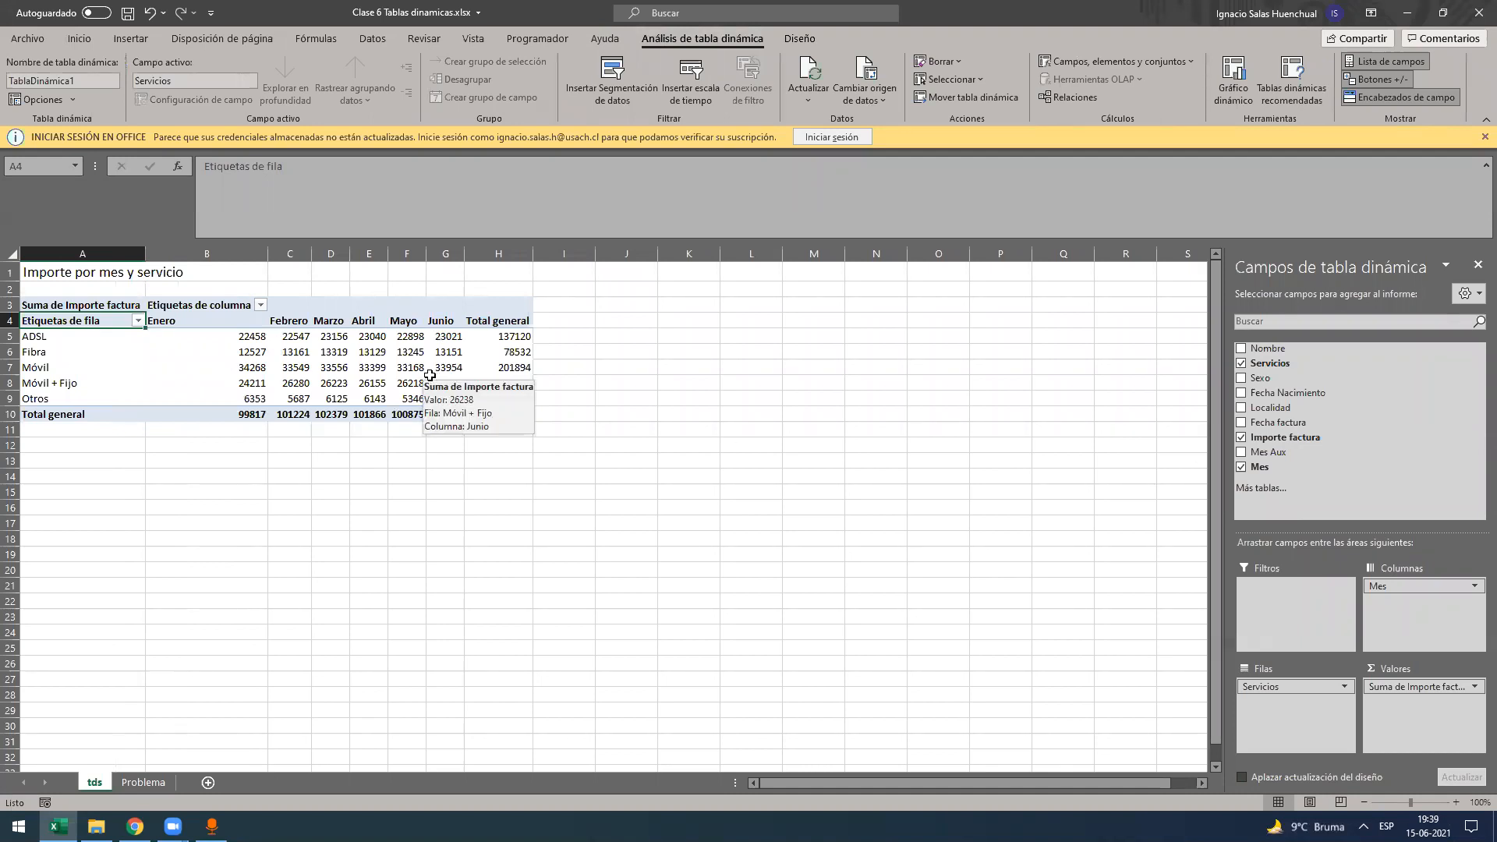
{"action": "left_click", "coordinate": [187, 313]}
{"action": "left_click", "coordinate": [414, 335]}
{"action": "left_click", "coordinate": [249, 357]}
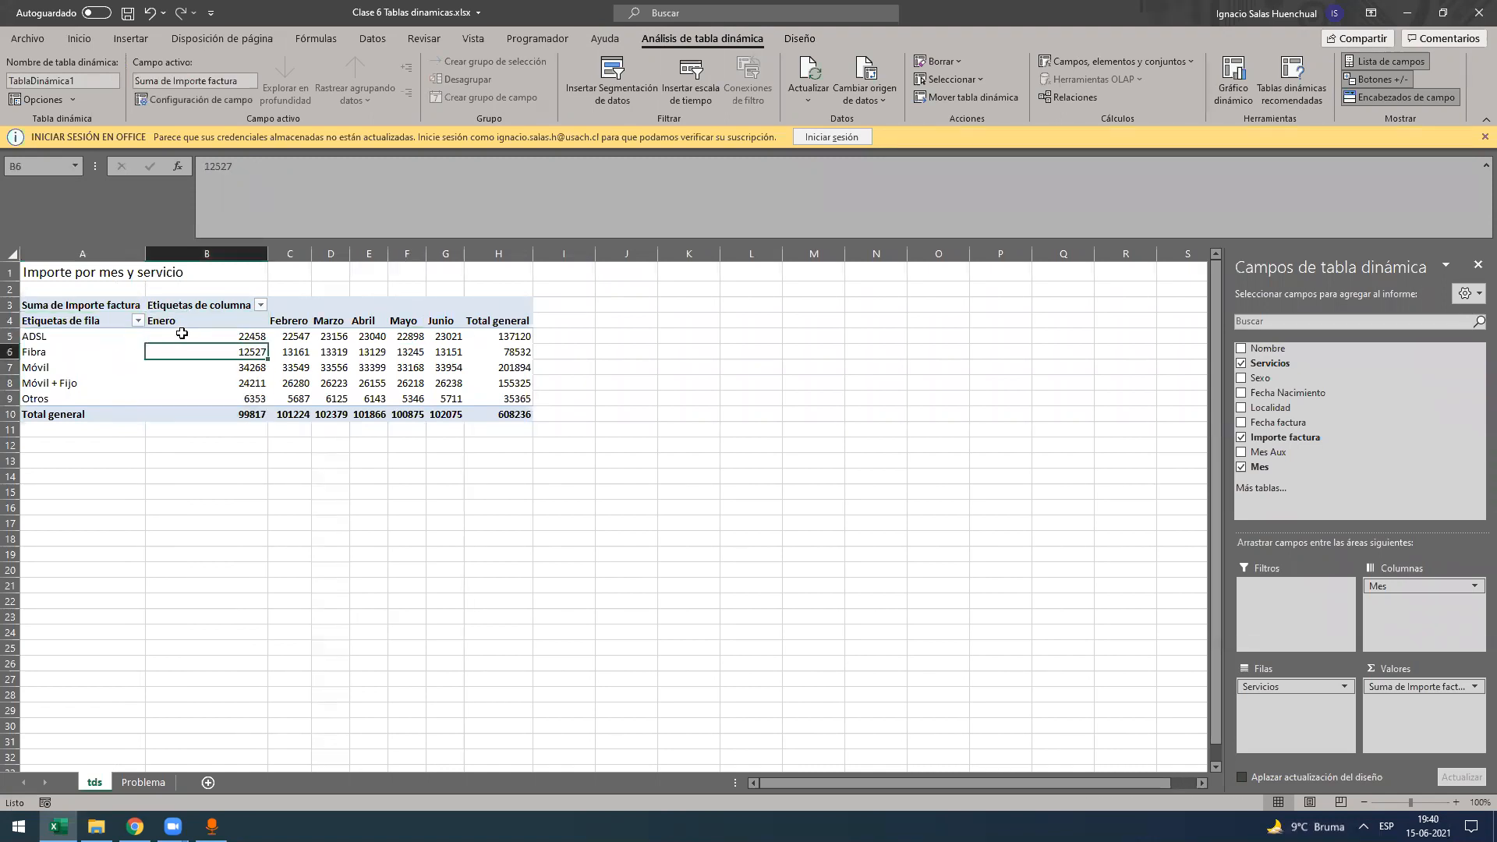
{"action": "left_click", "coordinate": [304, 351]}
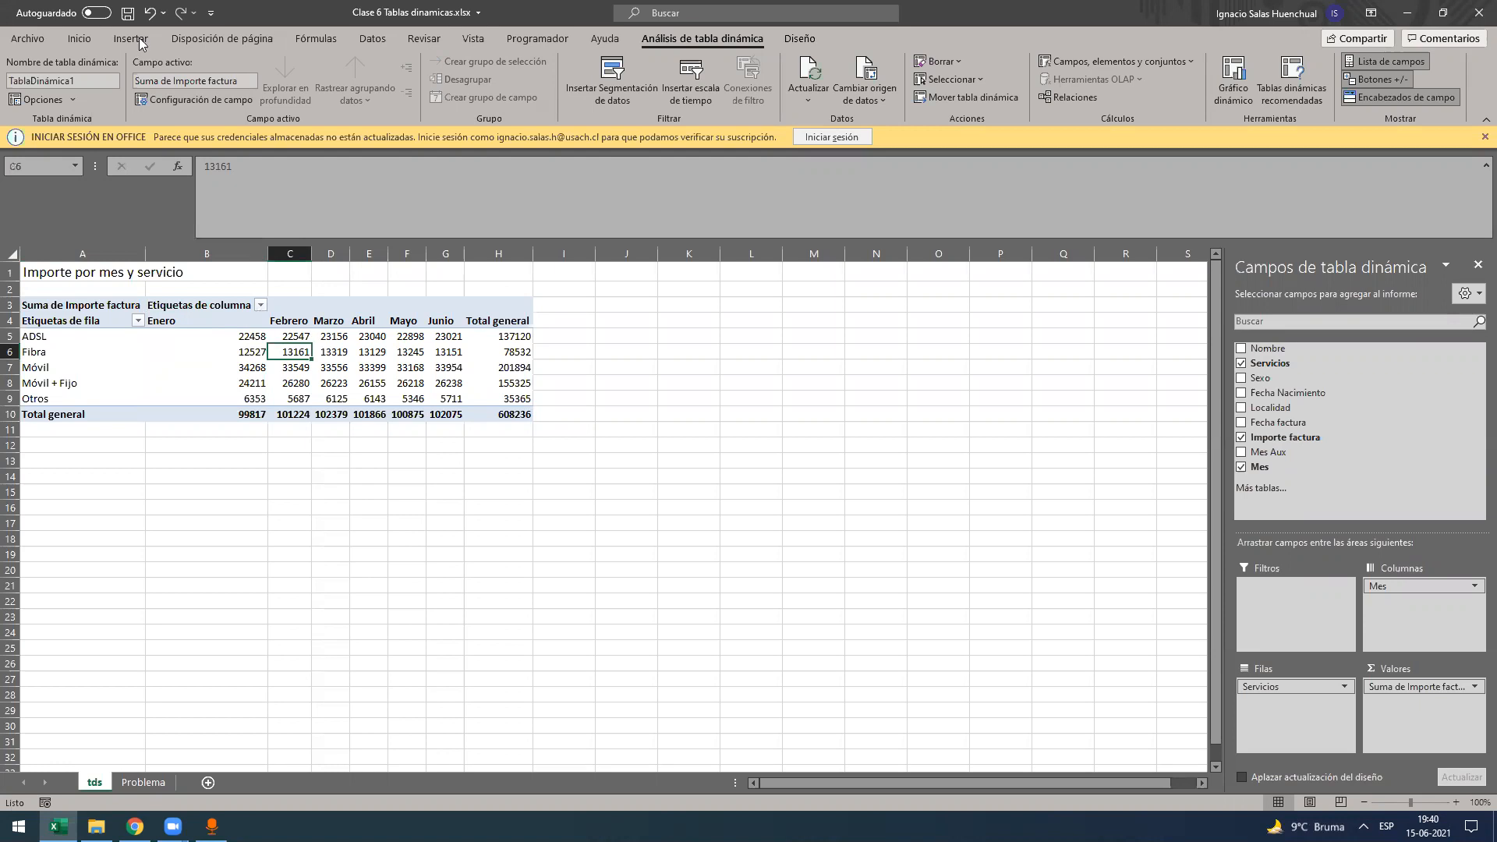
- Apply the accounting number format to the pivot table amounts in B5:H10, including the totals
{"action": "left_click", "coordinate": [72, 40]}
{"action": "left_click_drag", "start_coordinate": [248, 337], "coordinate": [509, 410]}
{"action": "left_click", "coordinate": [557, 93]}
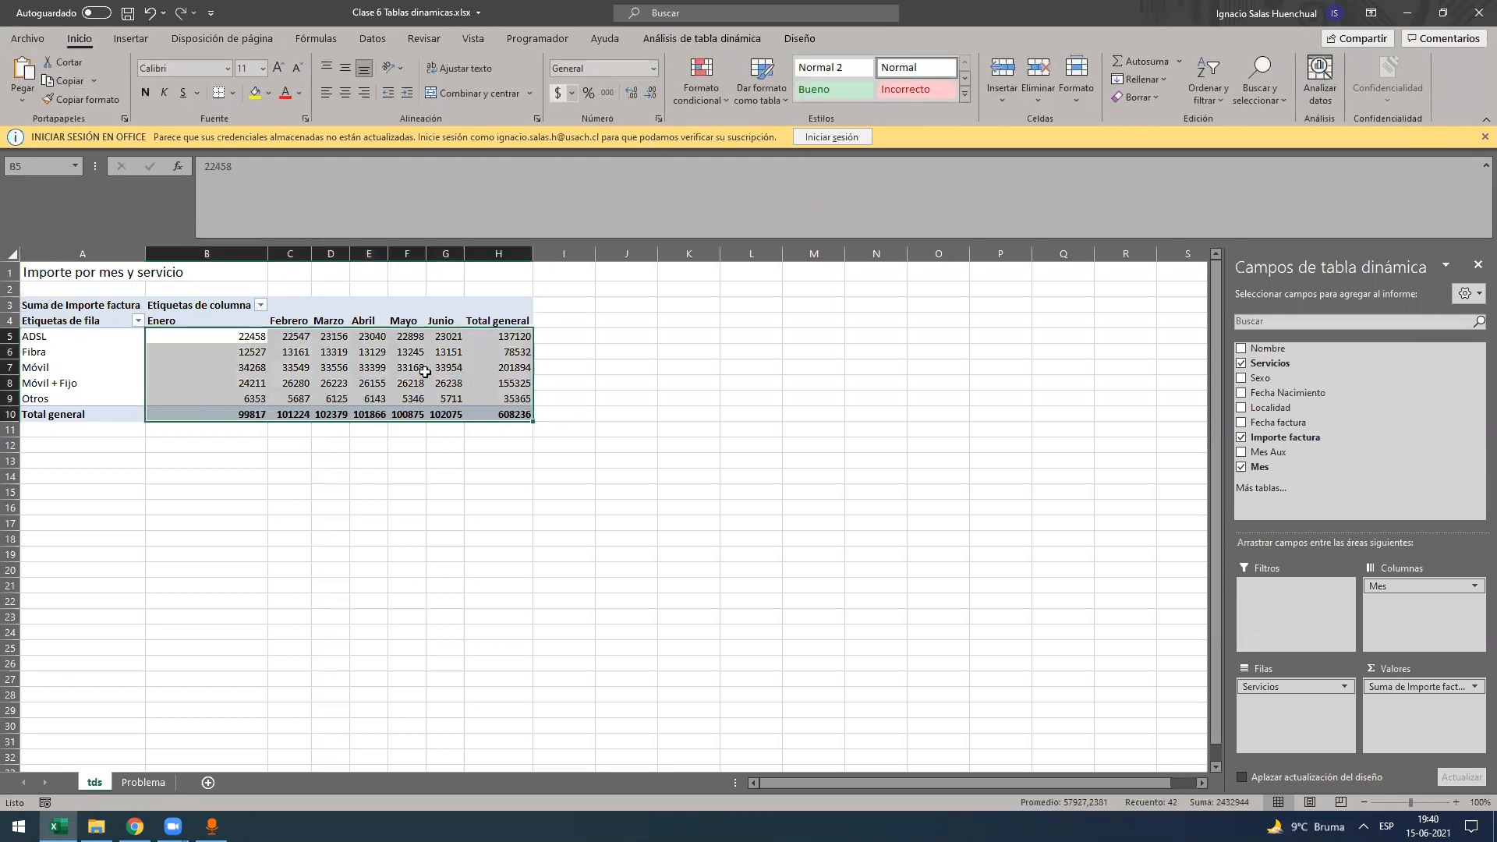
- Undo the number format applied to the pivot table amounts on tds
{"action": "left_click", "coordinate": [451, 351]}
{"action": "key", "text": "ctrl+z"}
{"action": "left_click", "coordinate": [290, 378]}
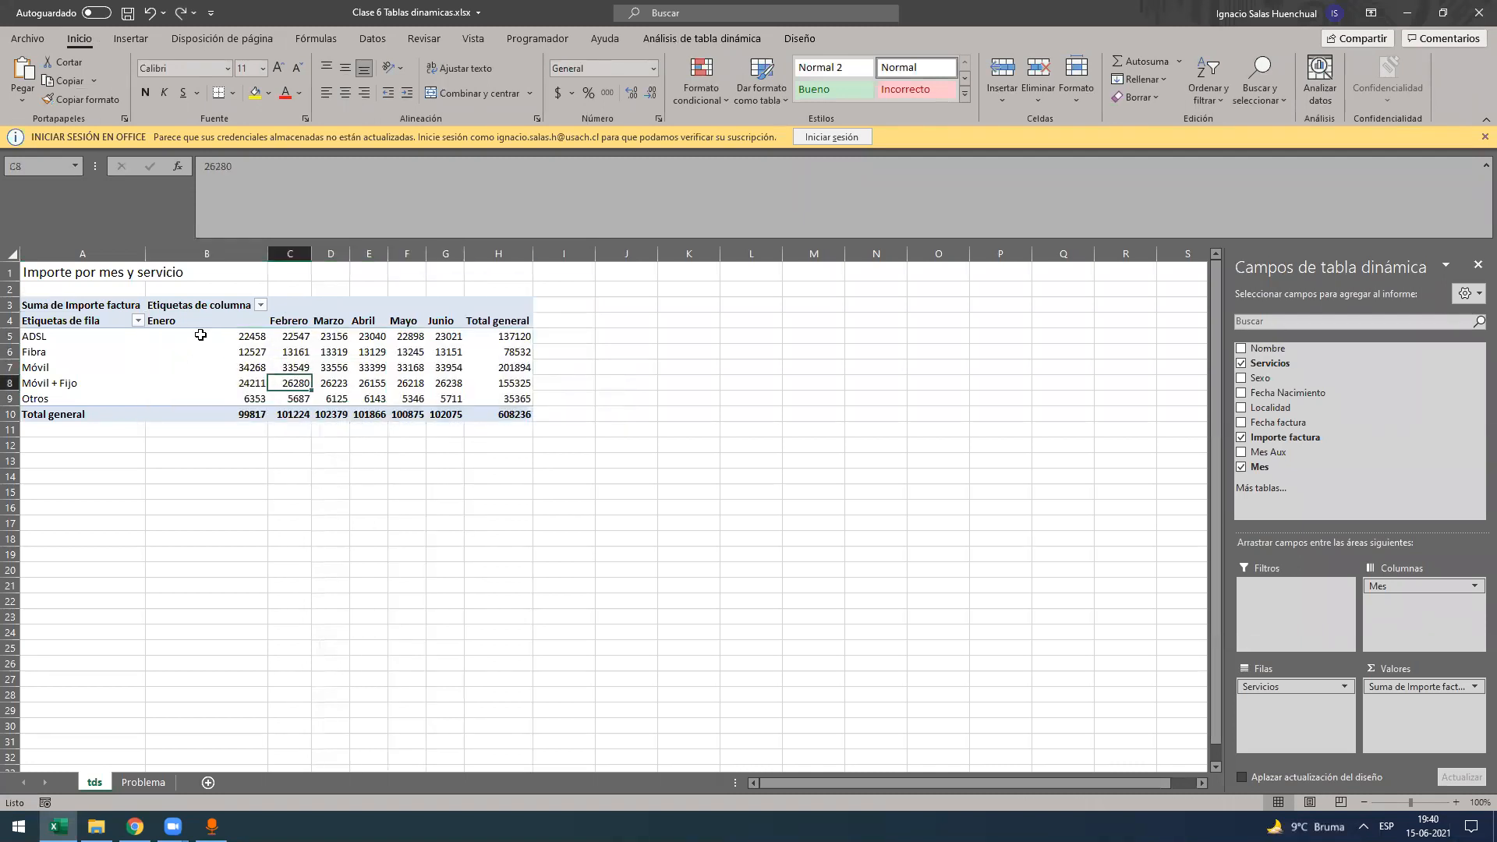
{"action": "left_click_drag", "start_coordinate": [201, 335], "coordinate": [257, 398]}
{"action": "left_click", "coordinate": [331, 336]}
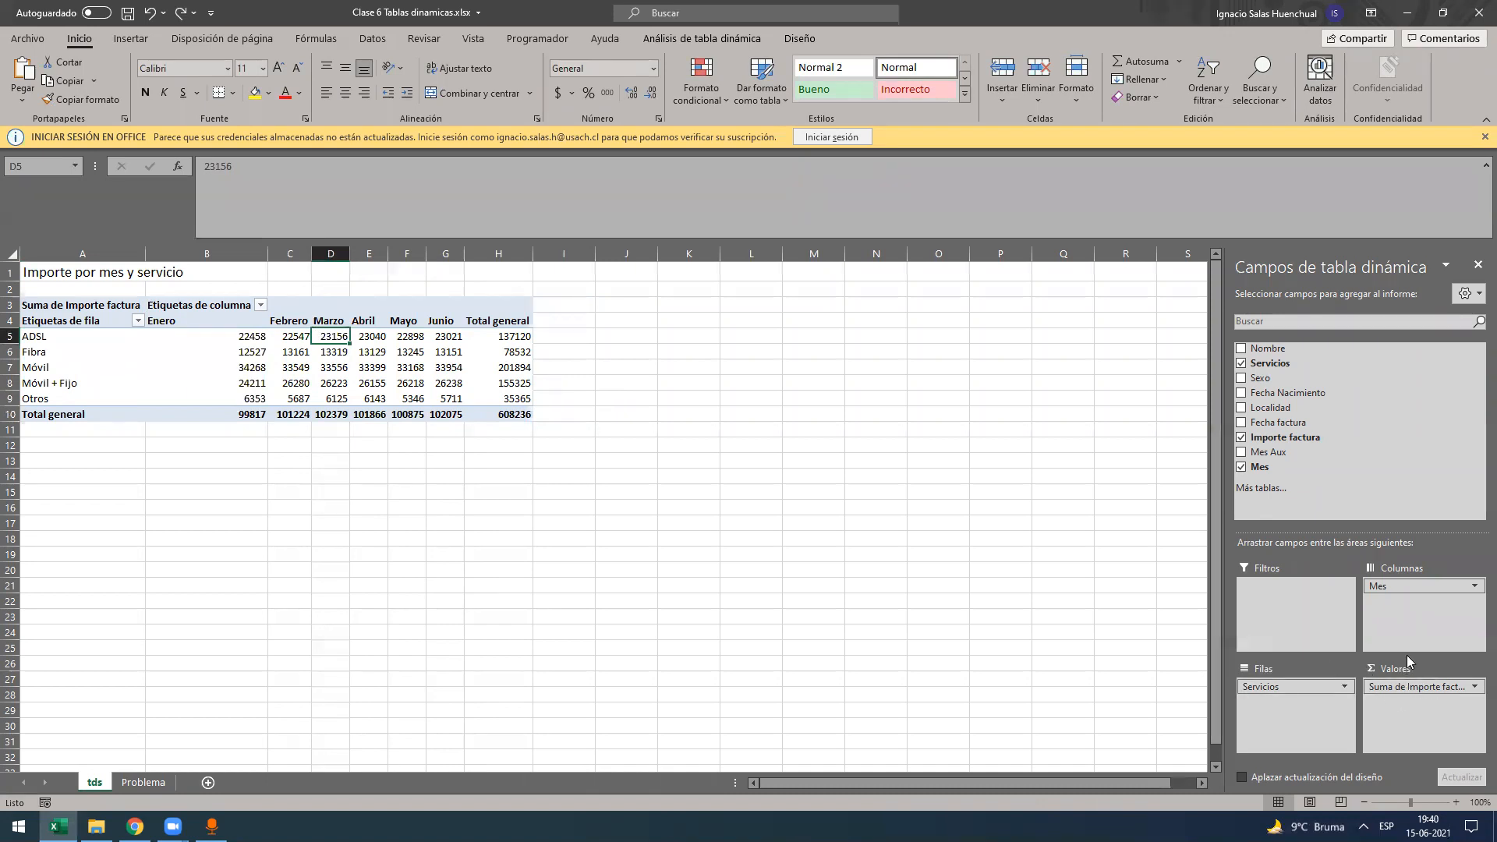
- Summarize the Importe factura values in the pivot table by Recuento
{"action": "left_click", "coordinate": [1475, 688]}
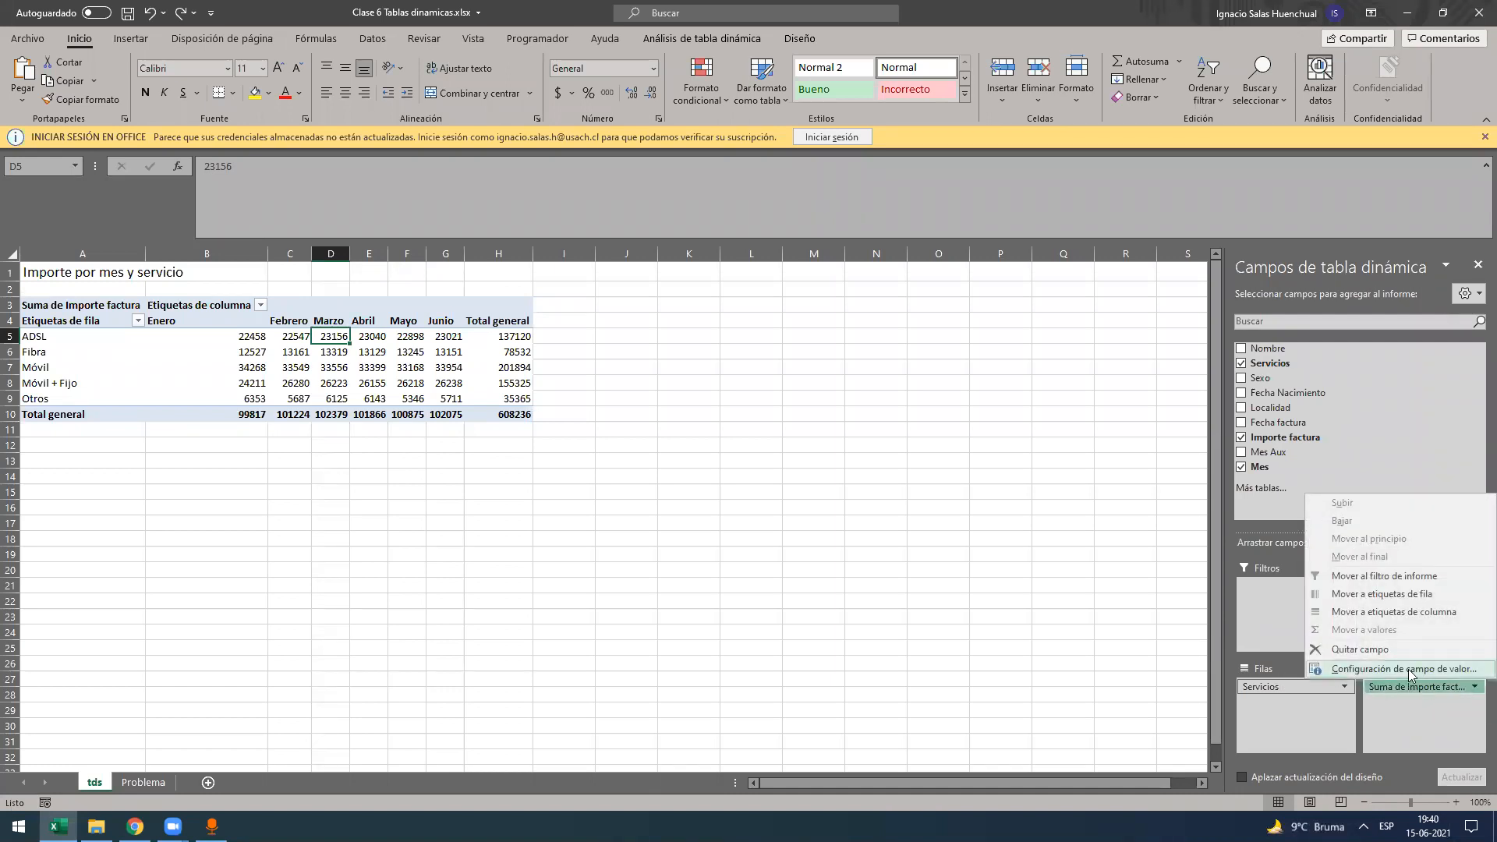
{"action": "left_click", "coordinate": [1405, 669]}
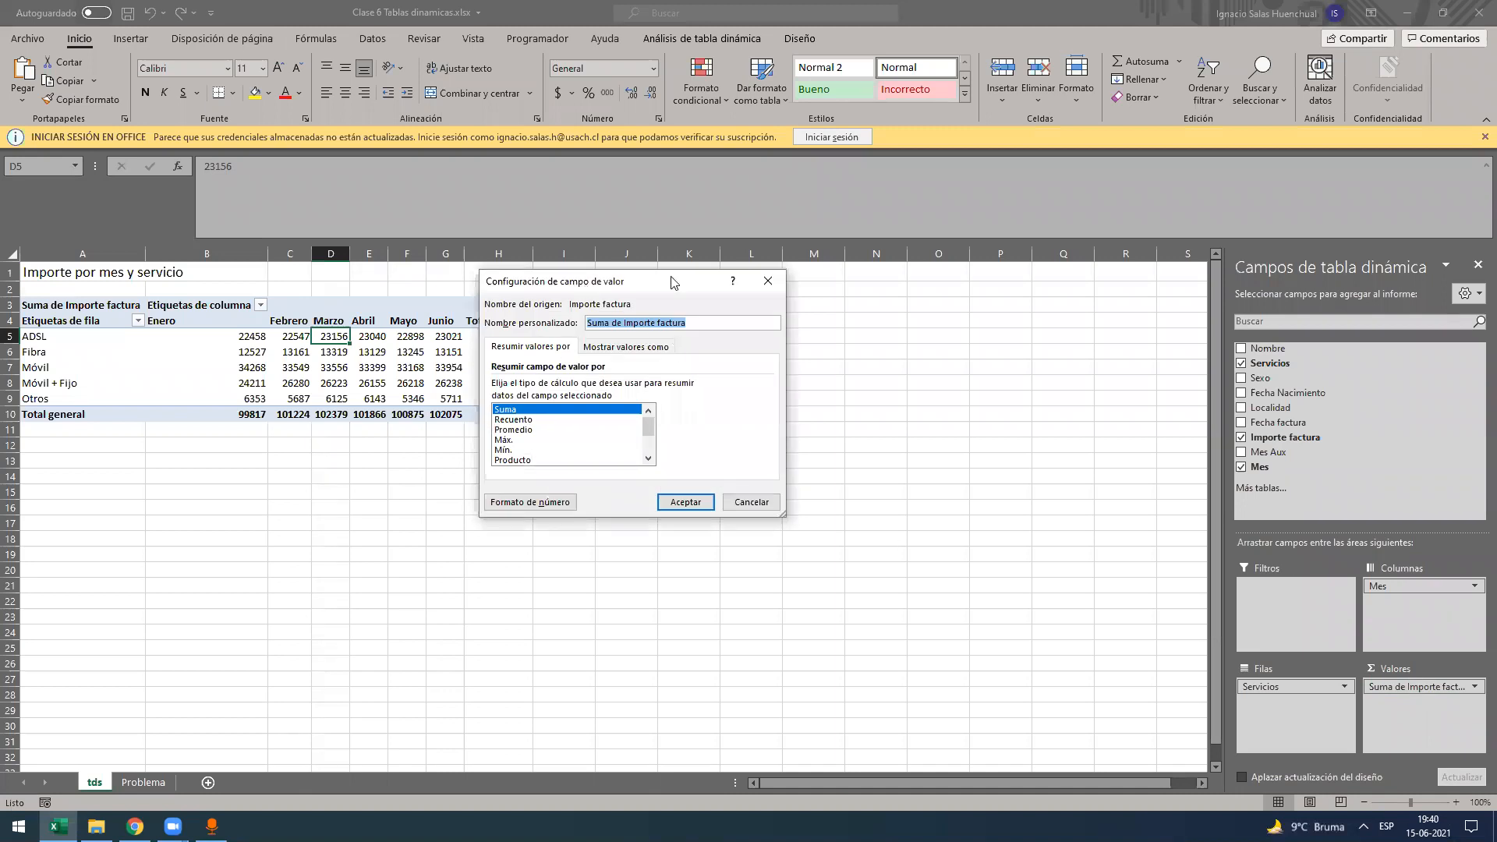
{"action": "left_click_drag", "start_coordinate": [672, 282], "coordinate": [764, 278]}
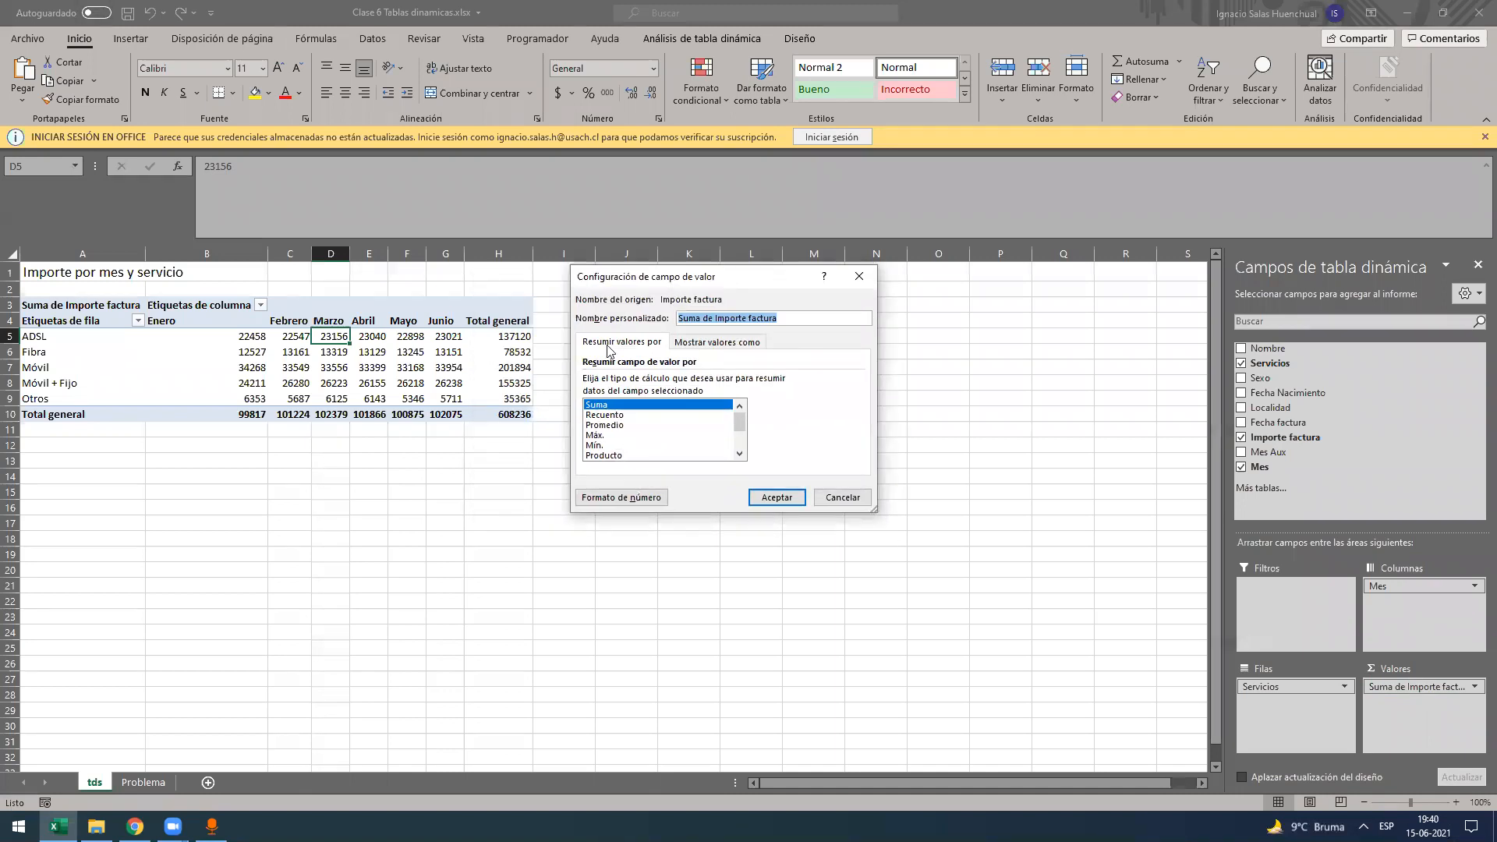
{"action": "left_click", "coordinate": [607, 416]}
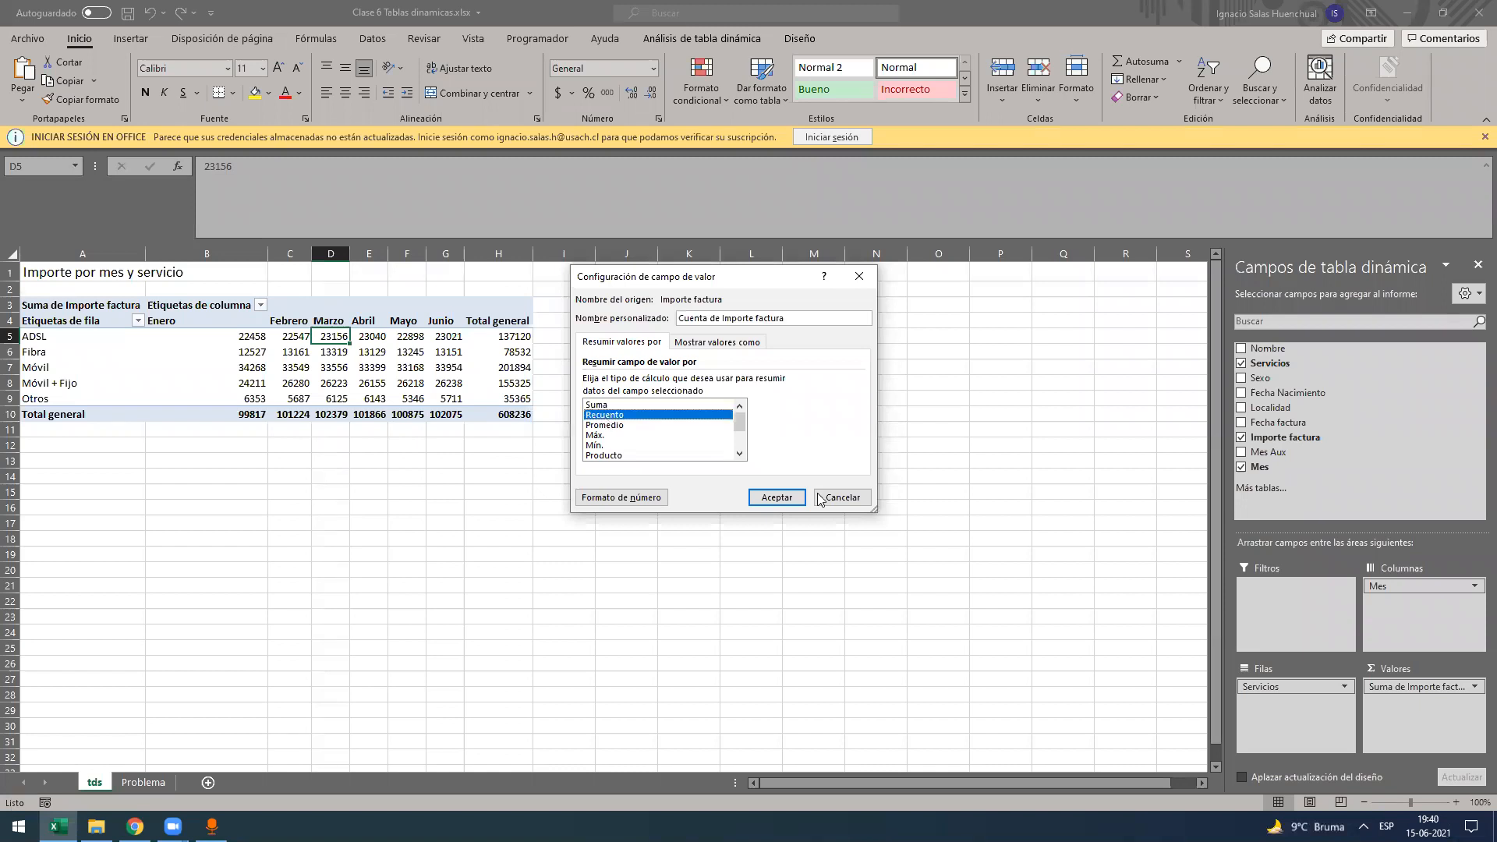
{"action": "left_click", "coordinate": [777, 497]}
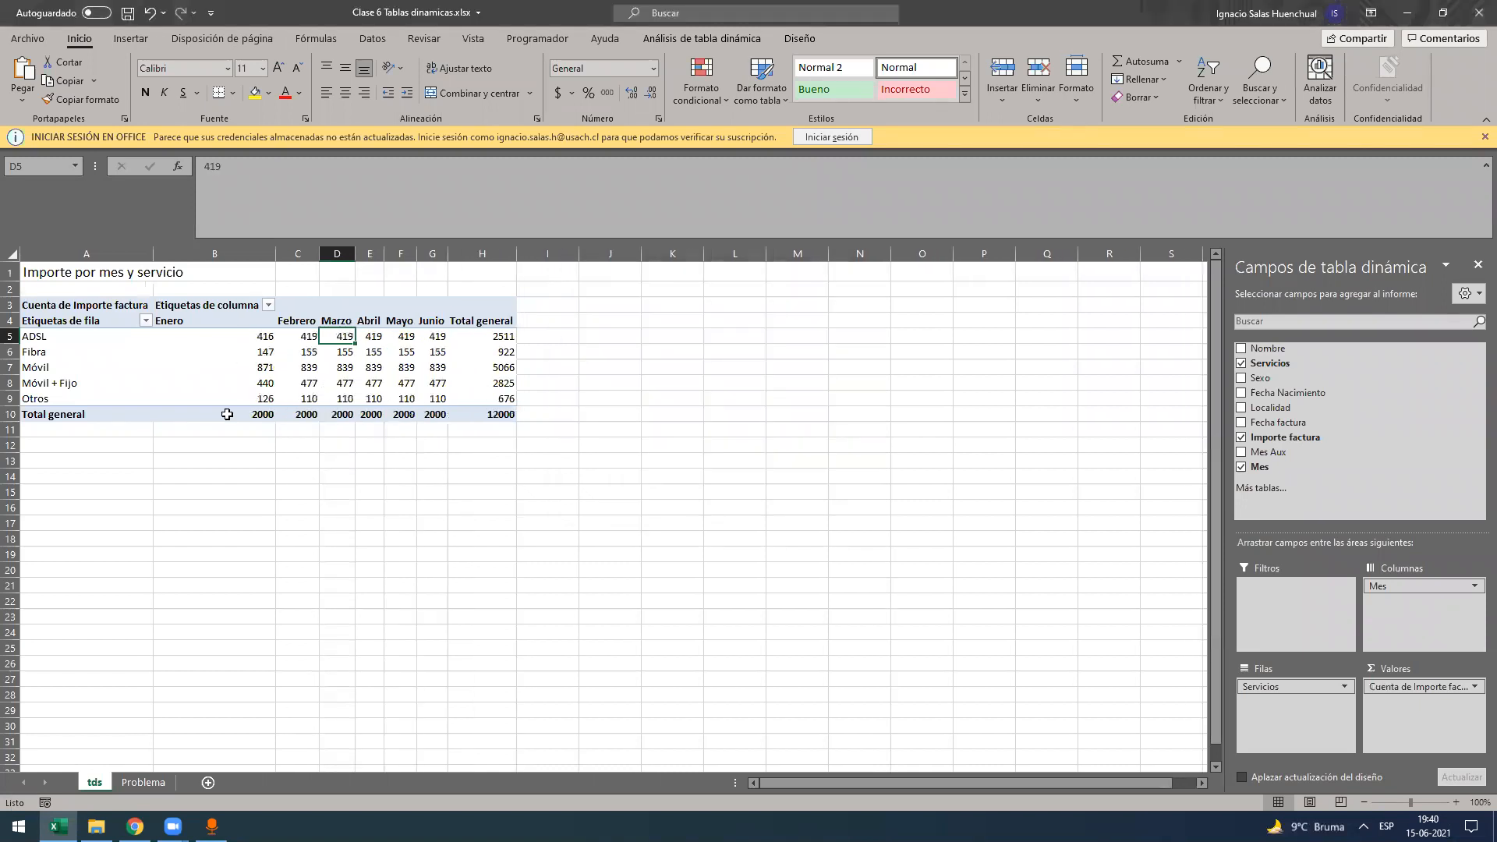
- Change the summary calculation of the Importe factura values to Promedio
{"action": "left_click", "coordinate": [1474, 687]}
{"action": "left_click", "coordinate": [1371, 670]}
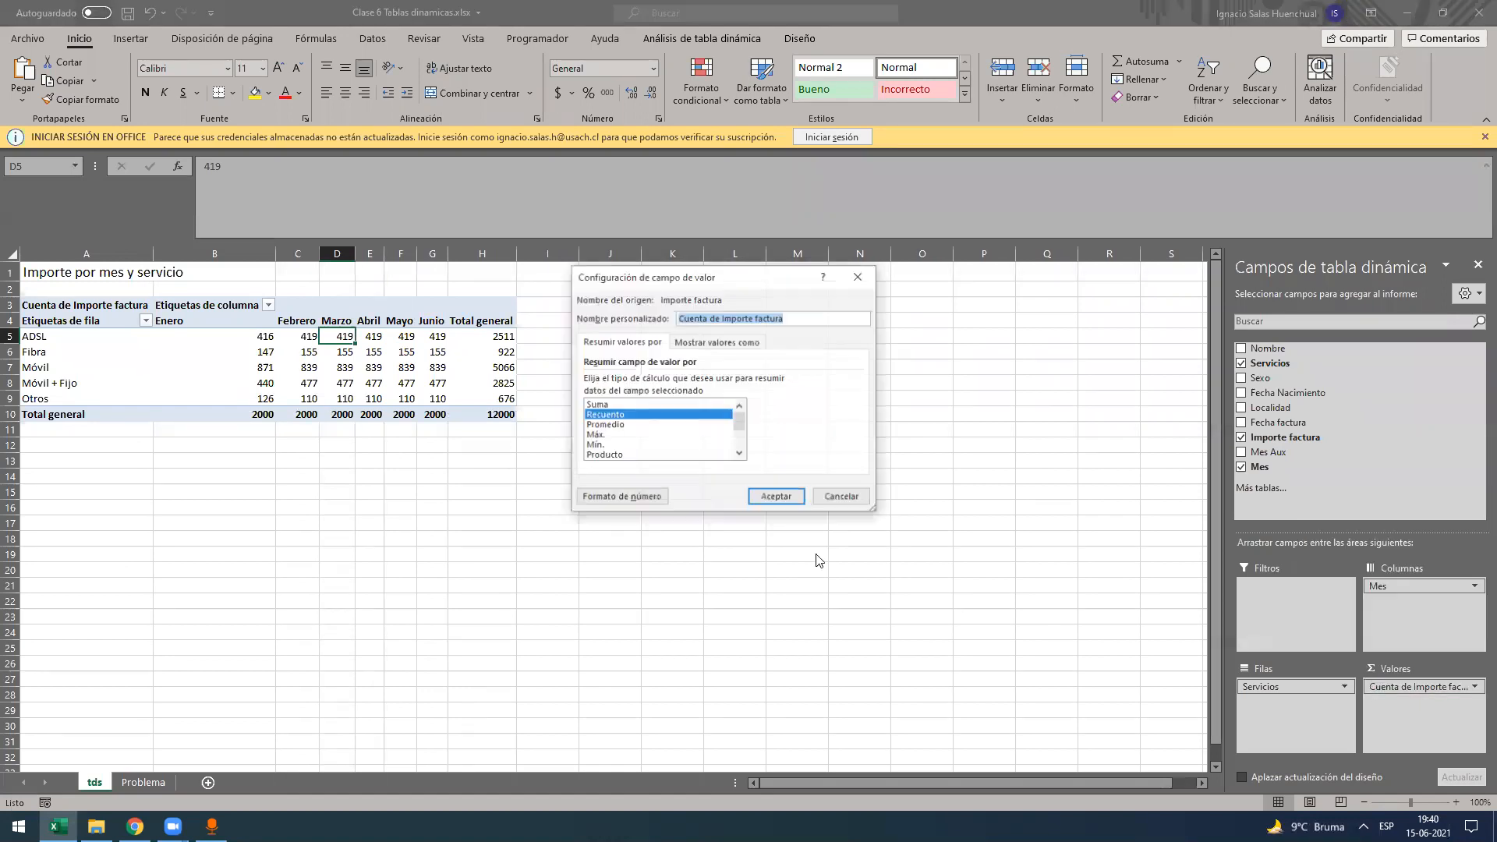
{"action": "left_click", "coordinate": [669, 425]}
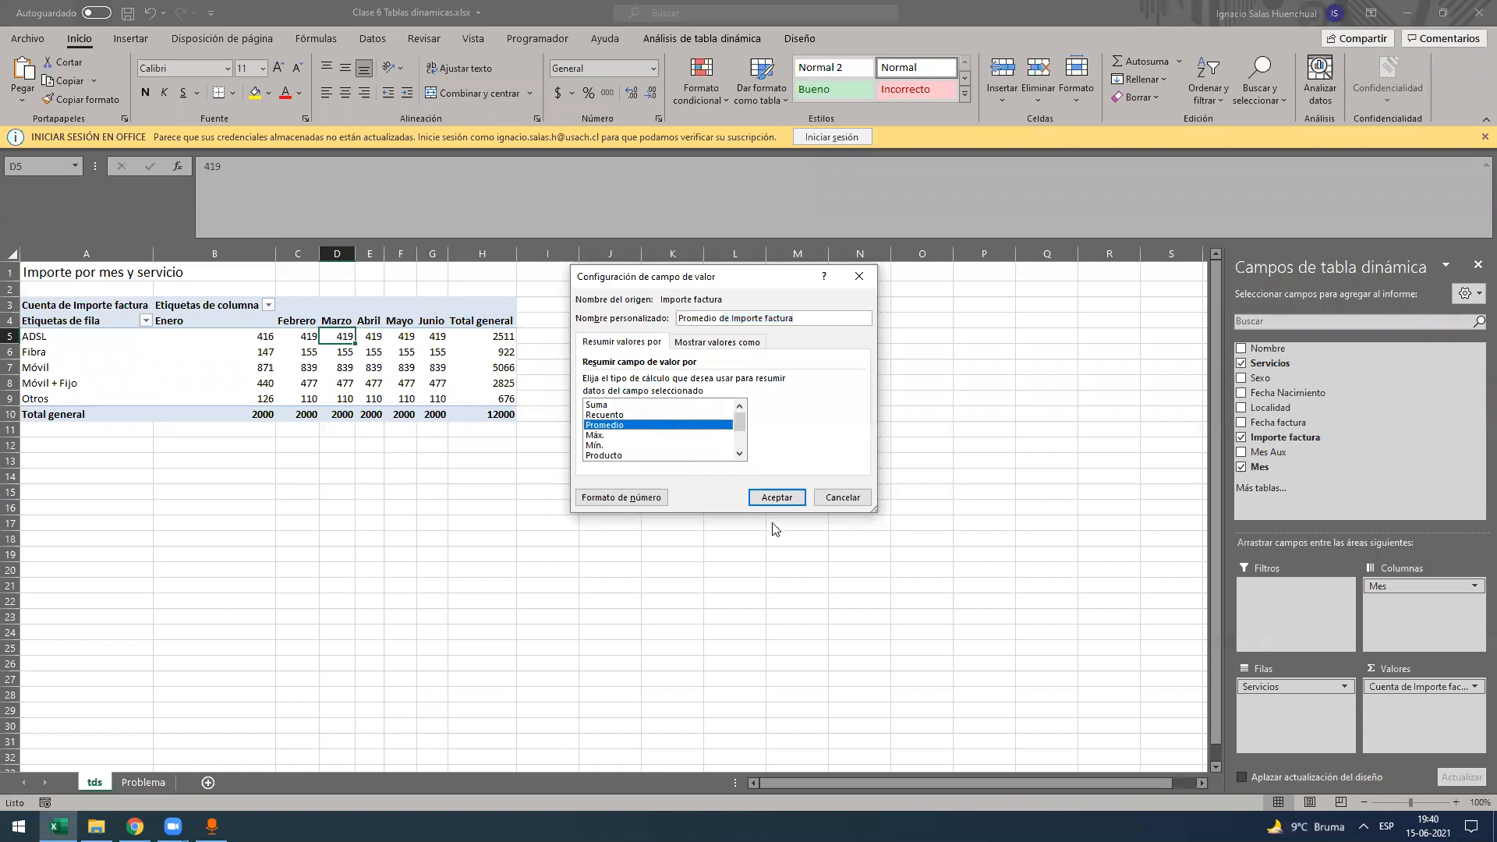
{"action": "left_click", "coordinate": [777, 497]}
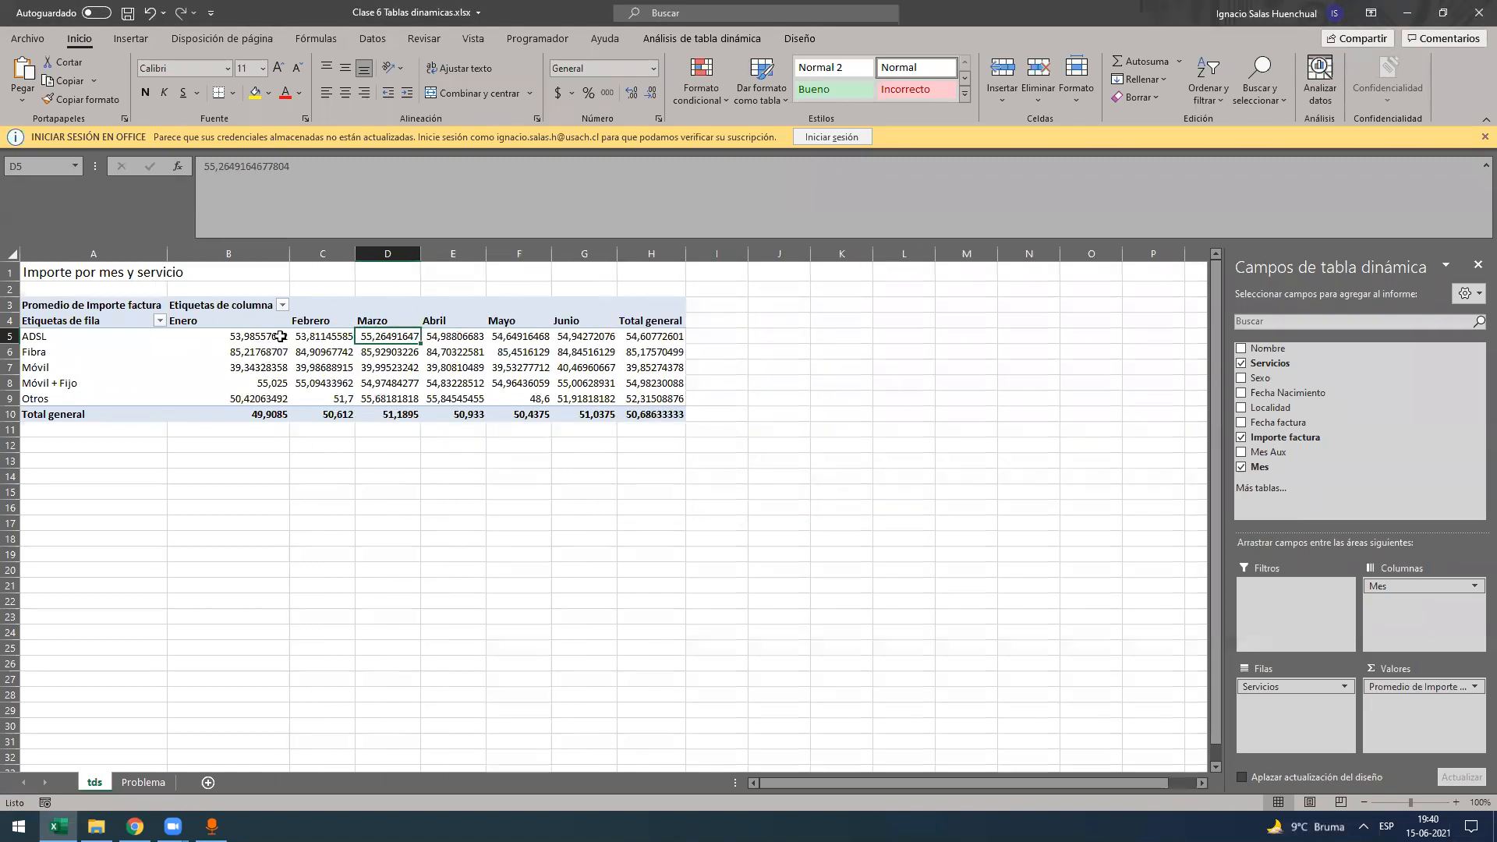
- Show the averaged Importe factura values as % del total general and look over the resulting percentages
{"action": "left_click", "coordinate": [1474, 687]}
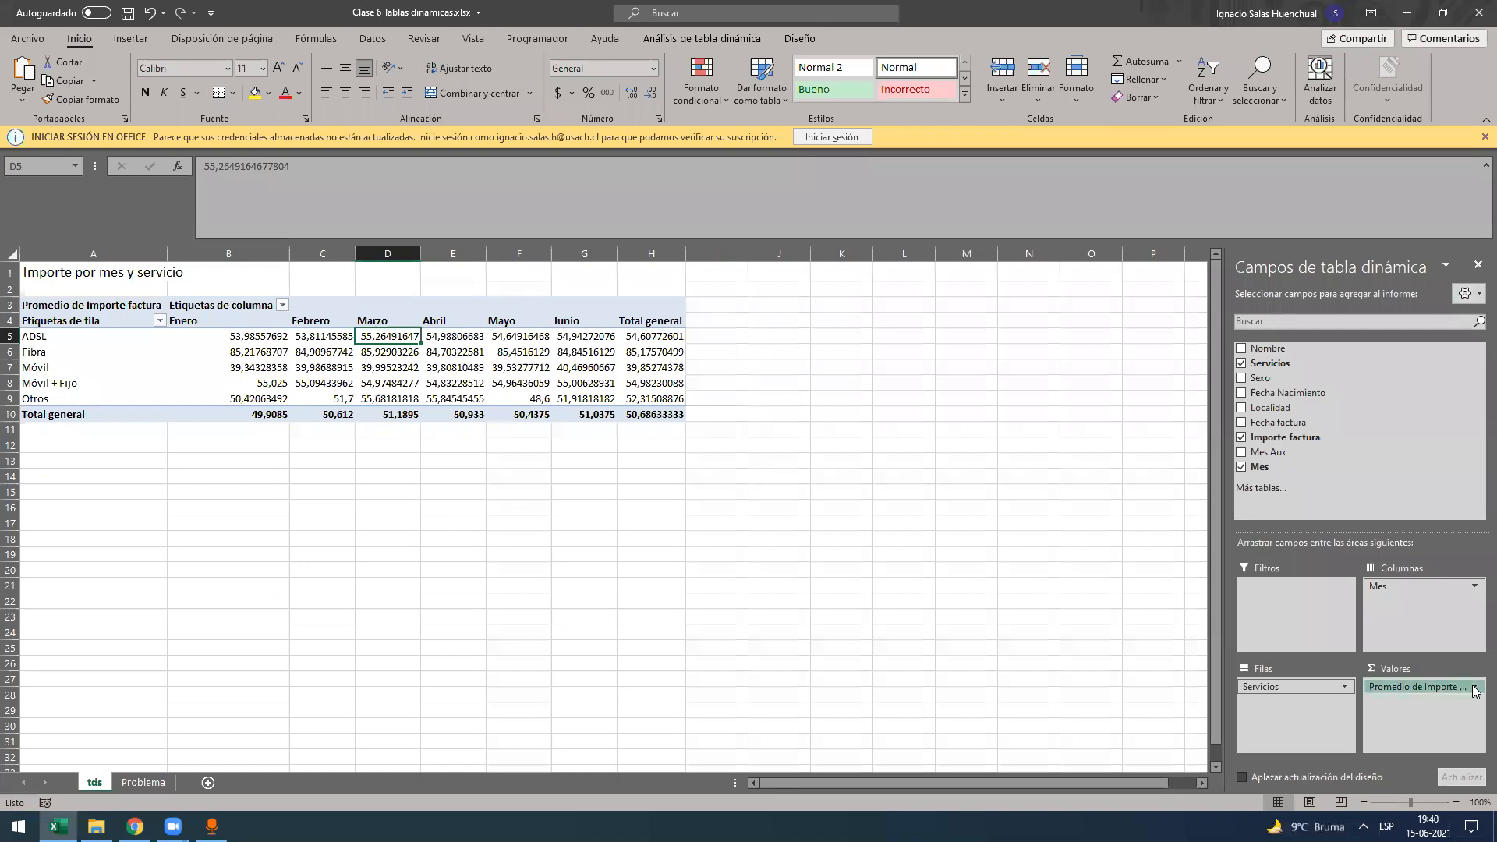
{"action": "left_click", "coordinate": [1404, 670]}
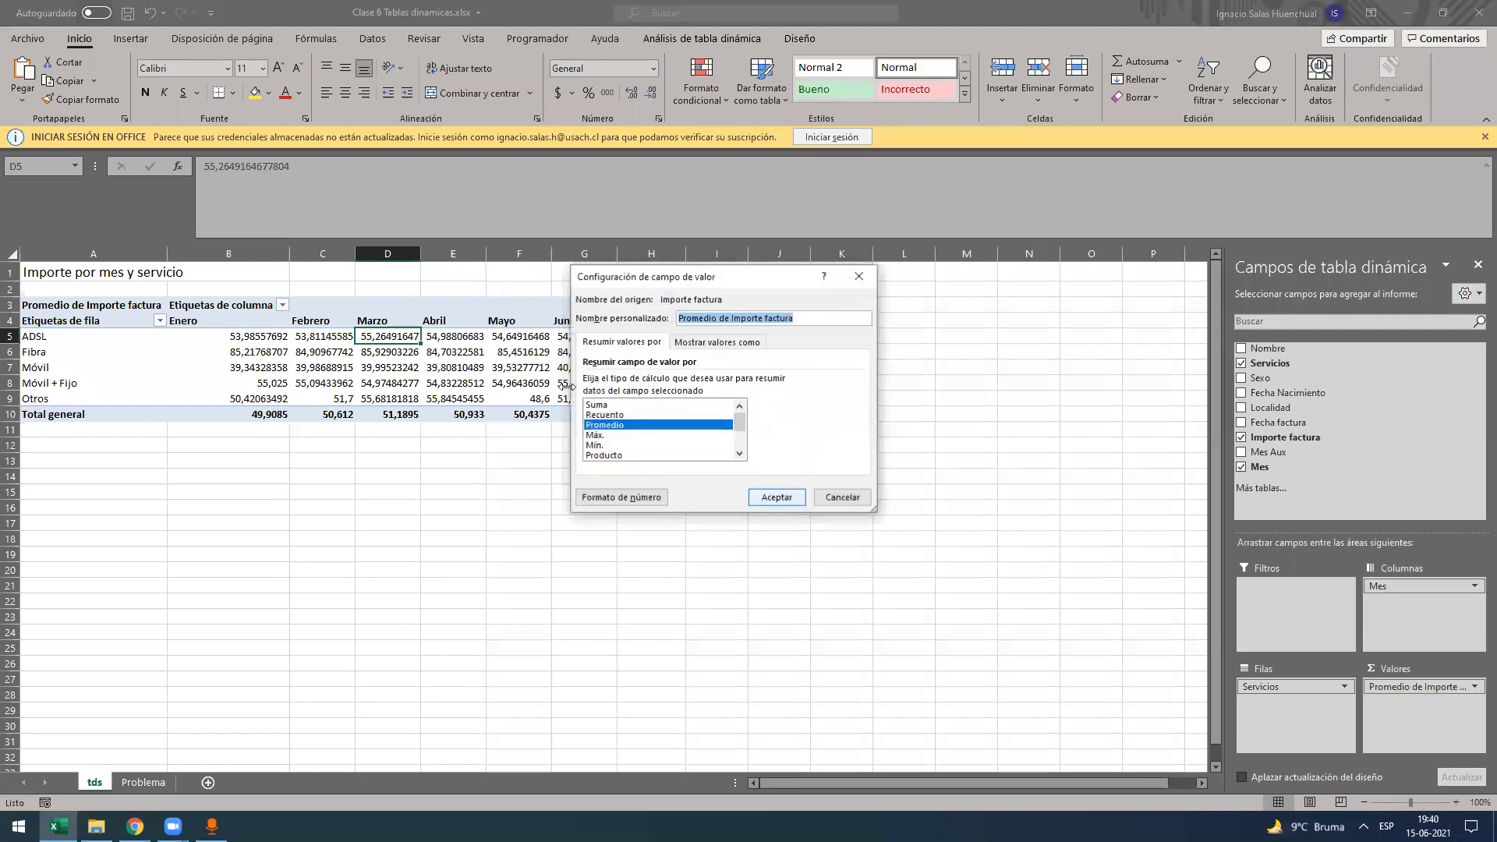
{"action": "left_click", "coordinate": [700, 343]}
{"action": "left_click", "coordinate": [857, 380]}
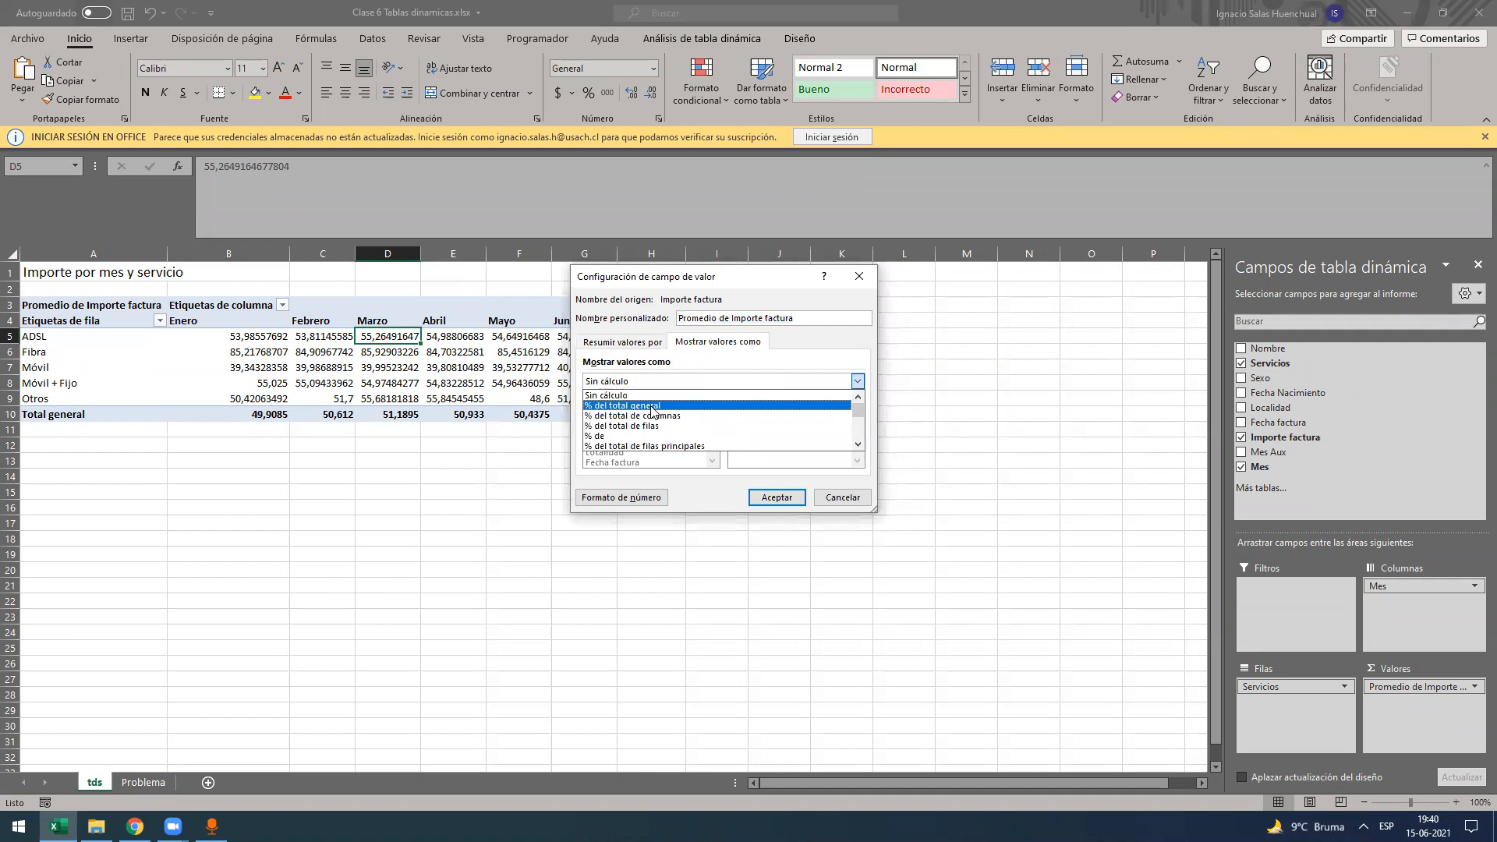
{"action": "left_click", "coordinate": [650, 343]}
{"action": "left_click", "coordinate": [709, 342]}
{"action": "left_click", "coordinate": [630, 343]}
{"action": "left_click", "coordinate": [727, 344]}
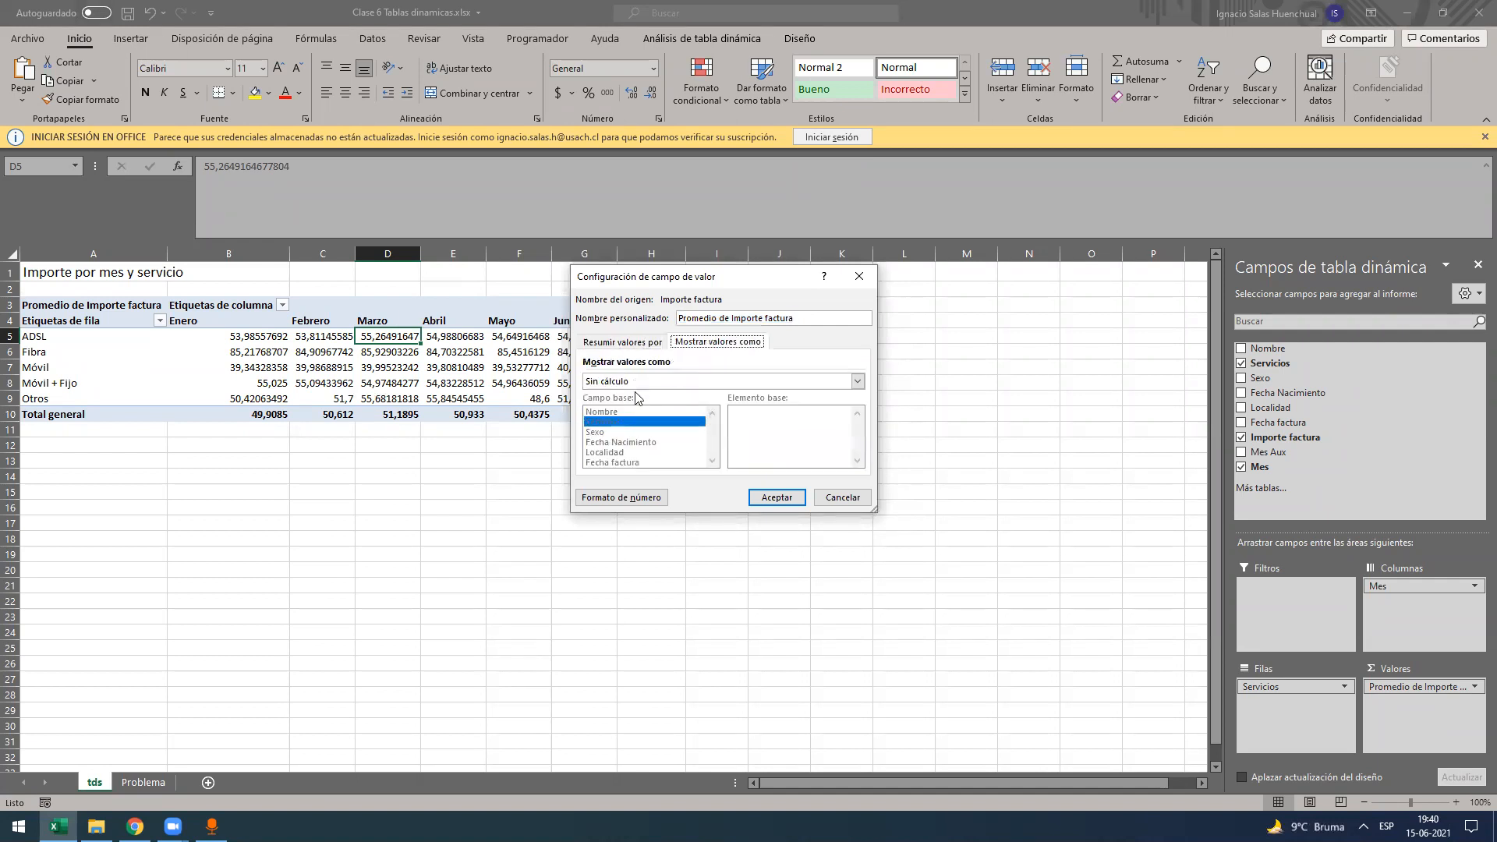
{"action": "left_click", "coordinate": [631, 383]}
{"action": "left_click", "coordinate": [618, 404]}
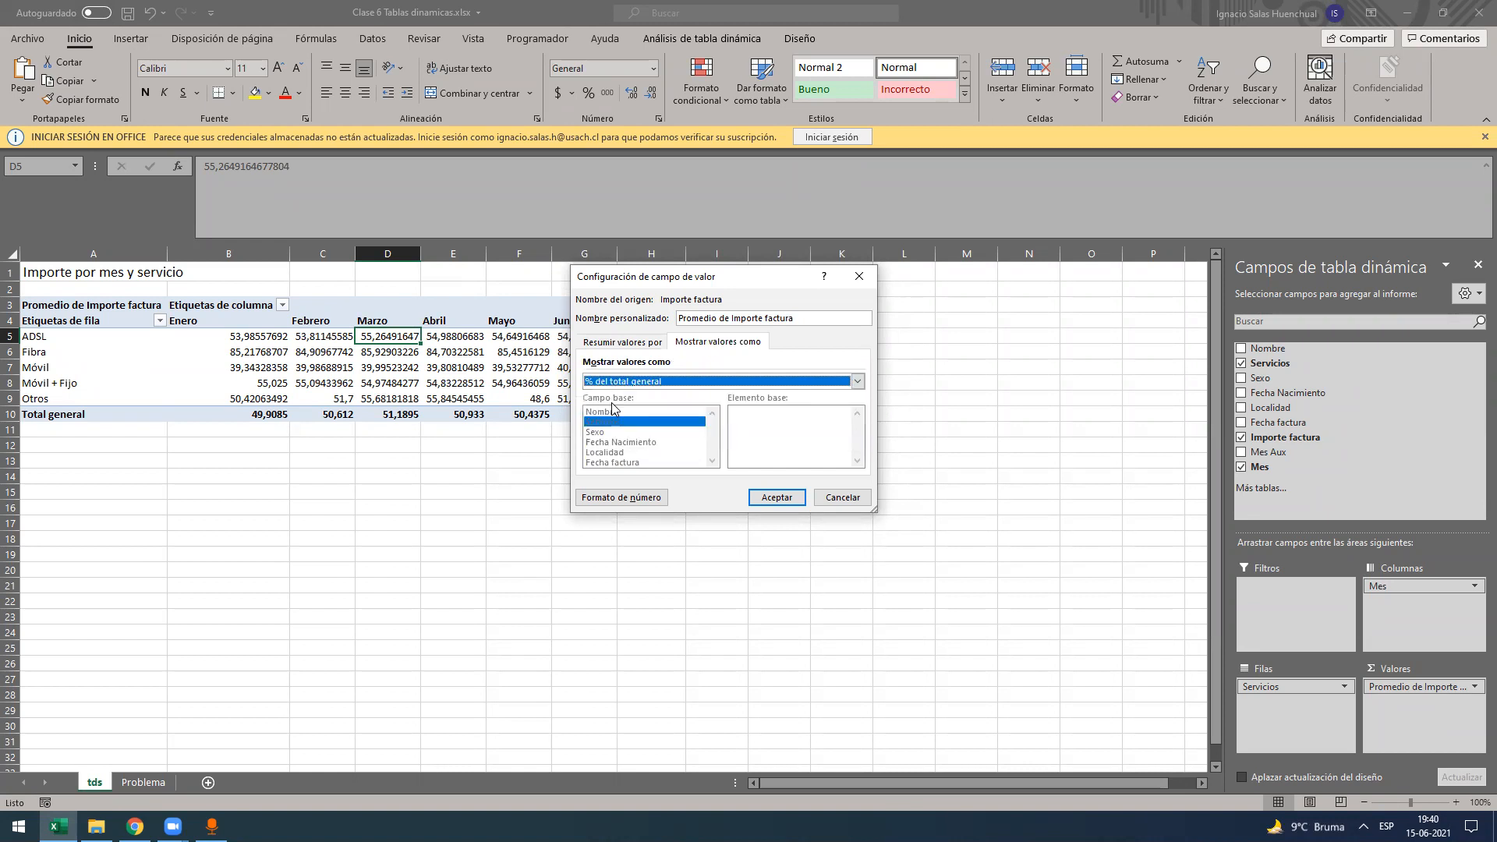
{"action": "left_click", "coordinate": [776, 496]}
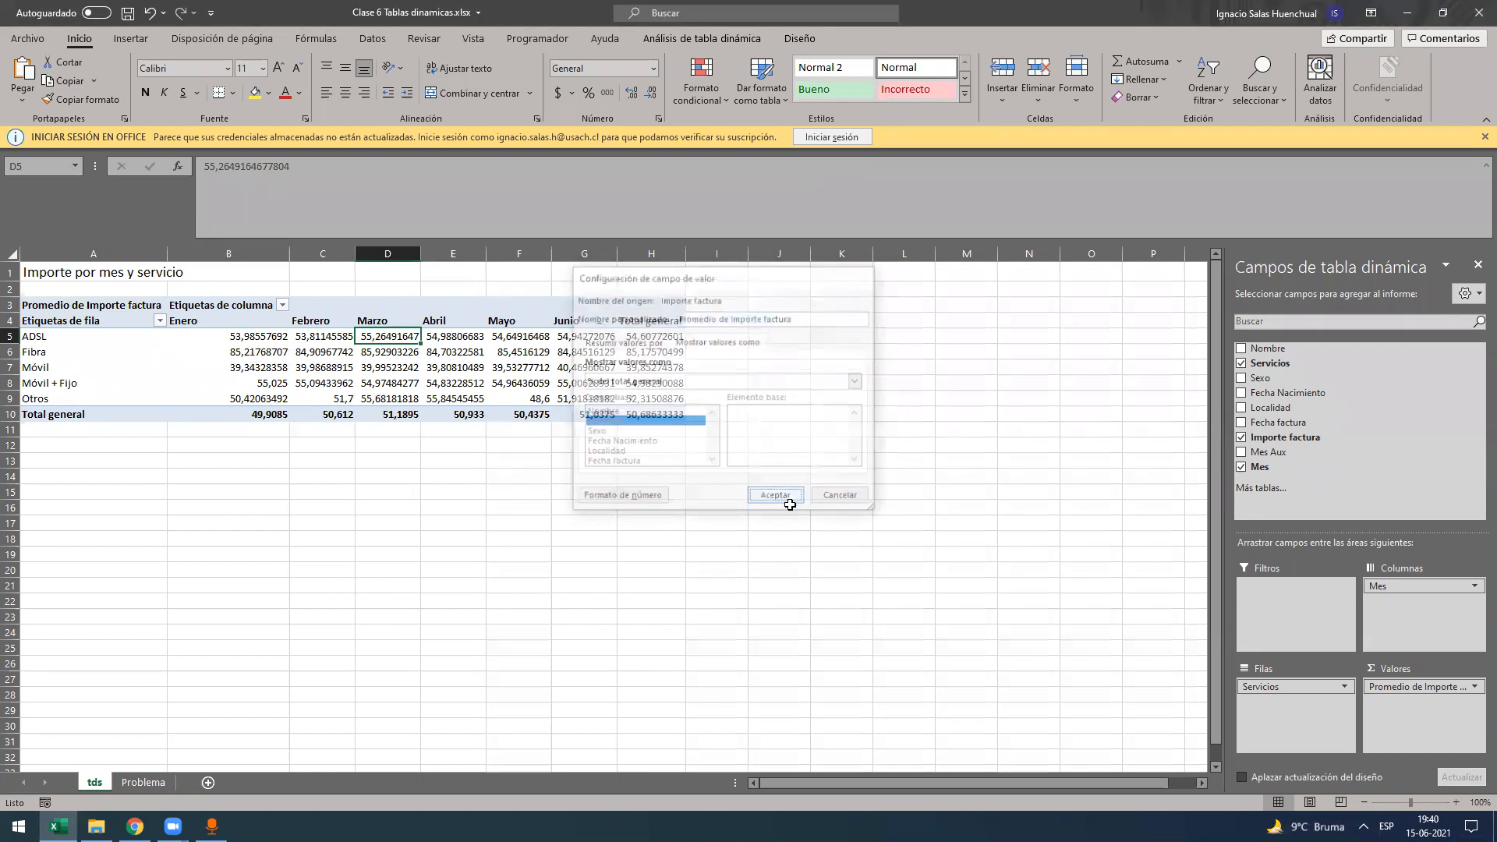
{"action": "left_click", "coordinate": [408, 455]}
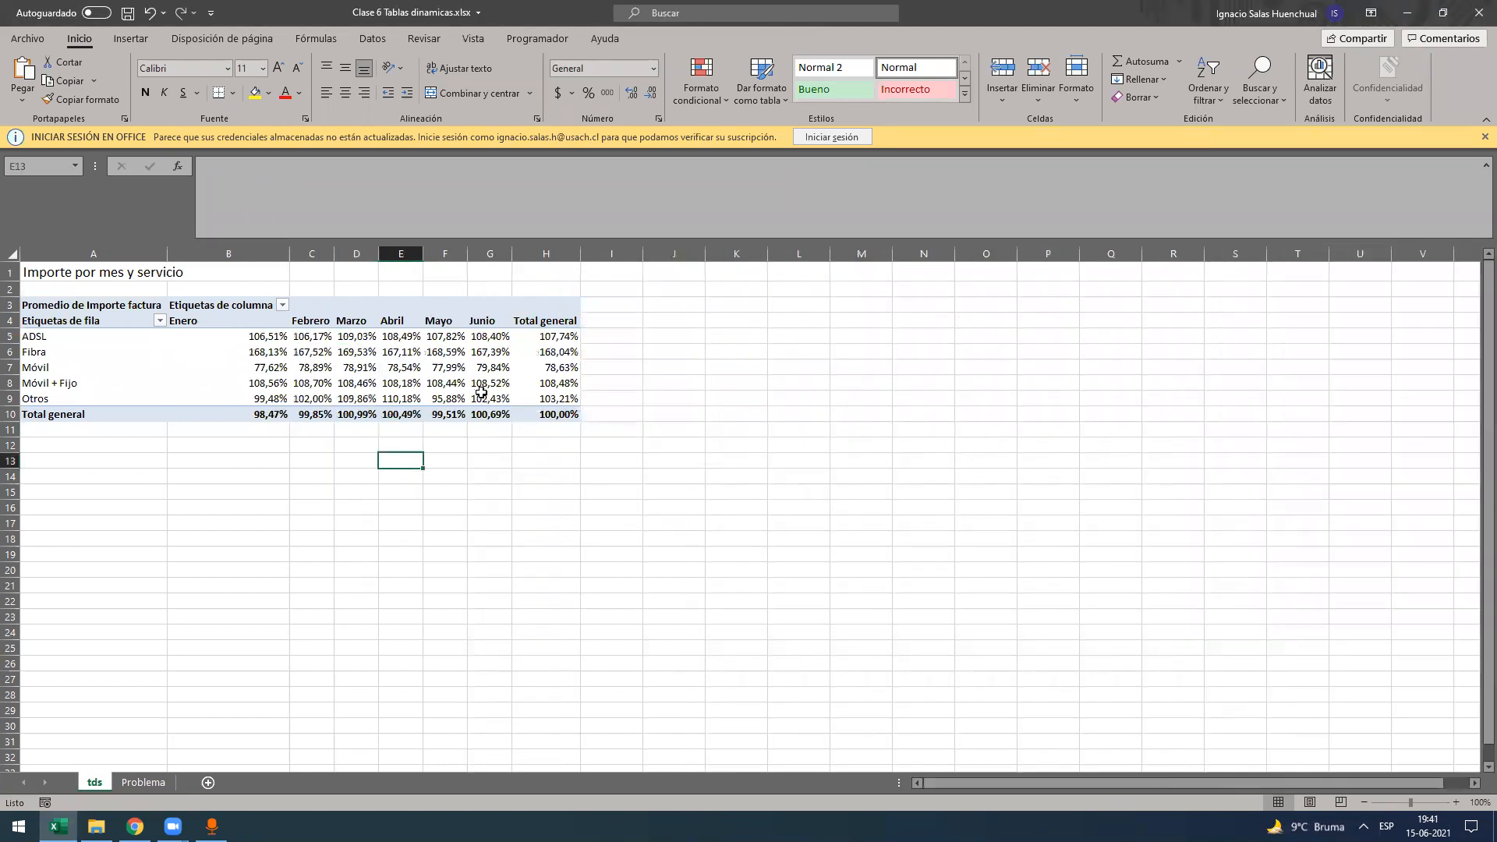
{"action": "left_click", "coordinate": [484, 398]}
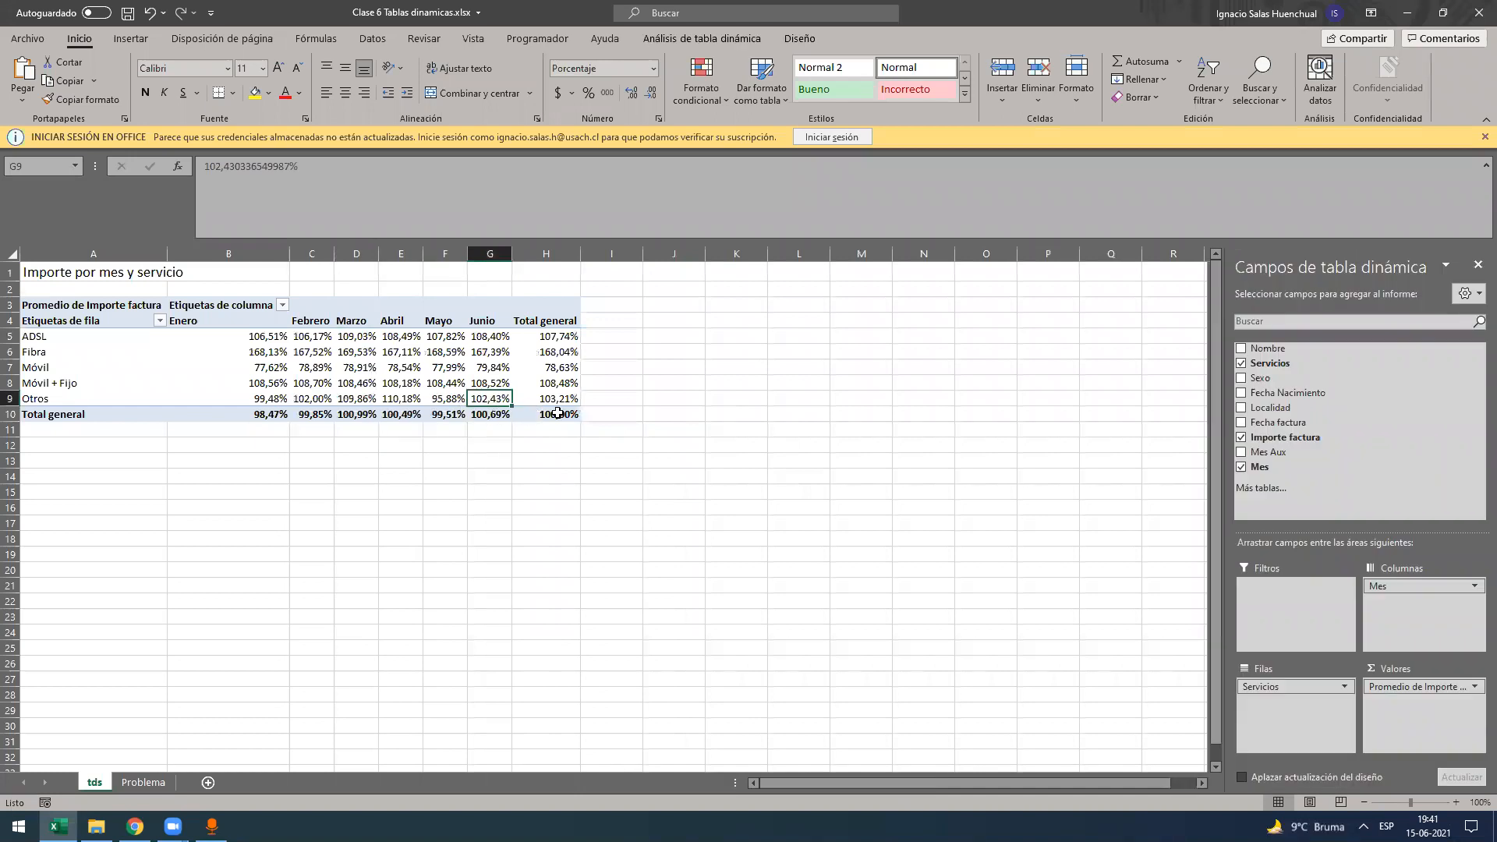
{"action": "mouse_move", "coordinate": [557, 414]}
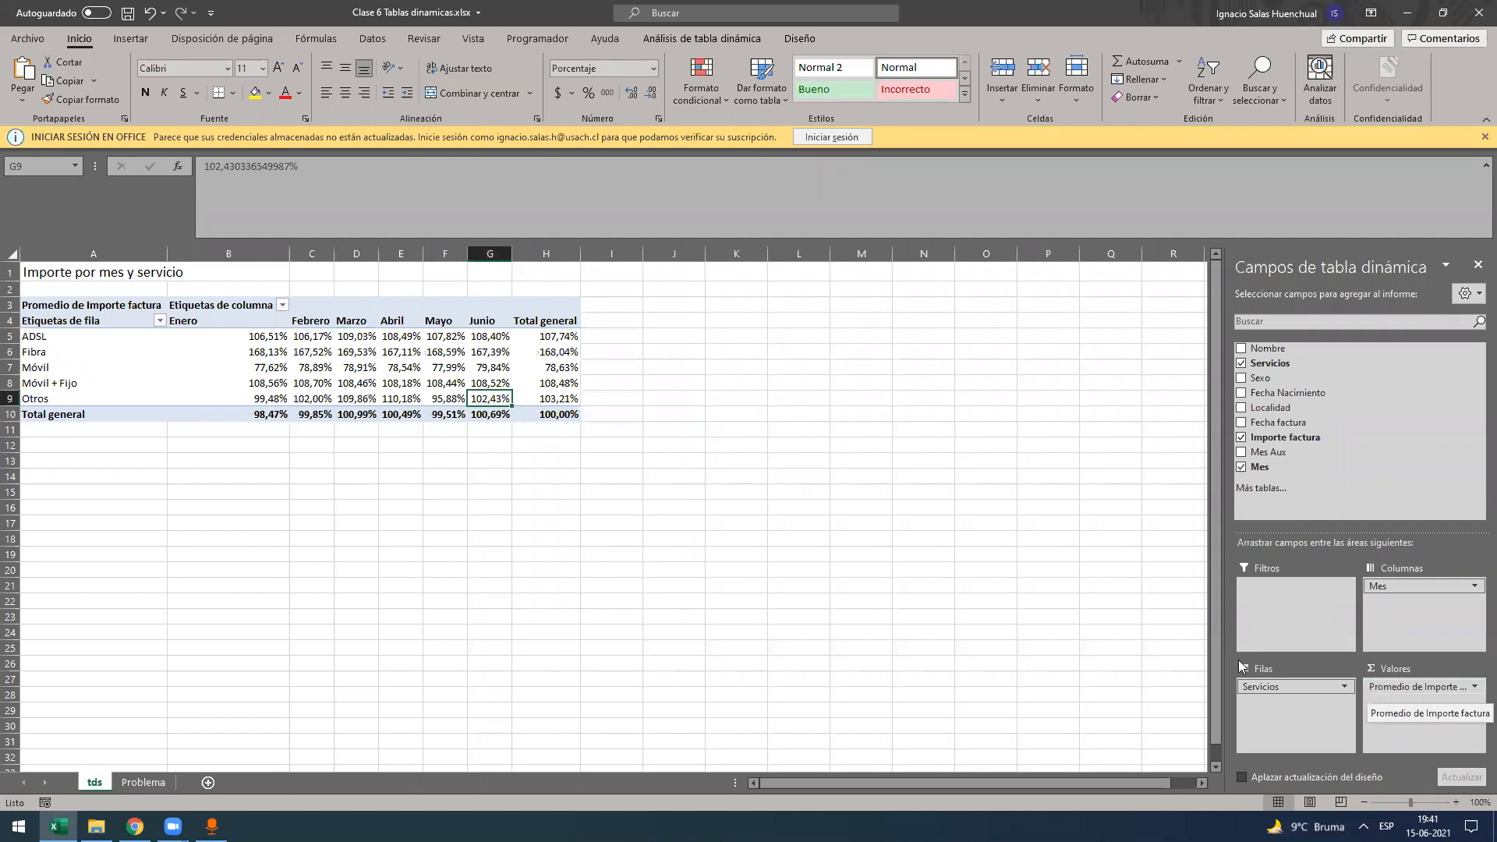
{"action": "left_click", "coordinate": [263, 368]}
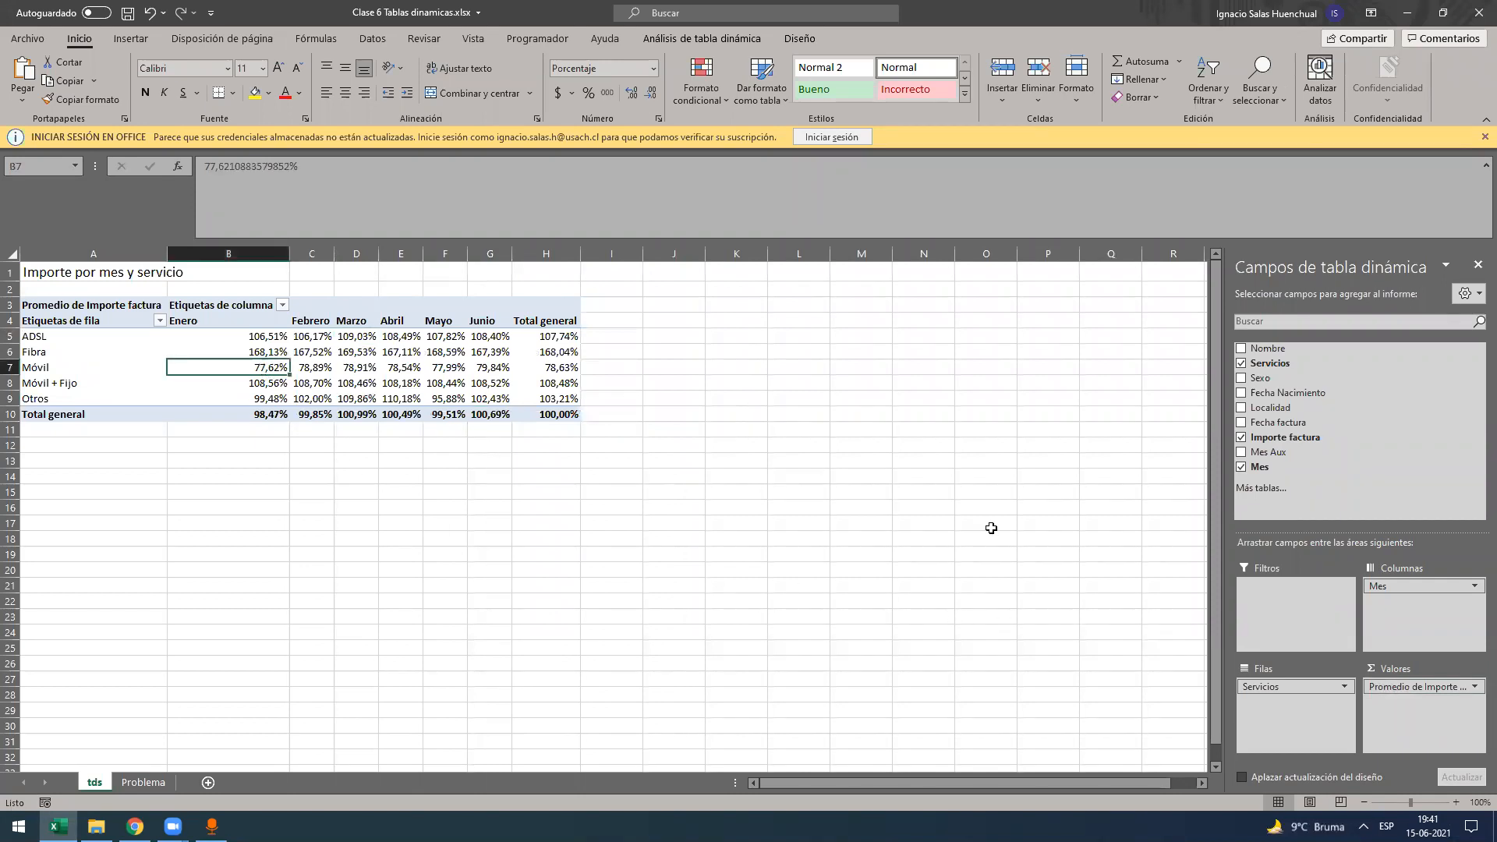
- Summarize the Importe factura values by Suma and select B5:G9 to check the sum of the monthly percentages
{"action": "left_click", "coordinate": [1416, 686]}
{"action": "left_click", "coordinate": [1405, 681]}
{"action": "left_click", "coordinate": [638, 404]}
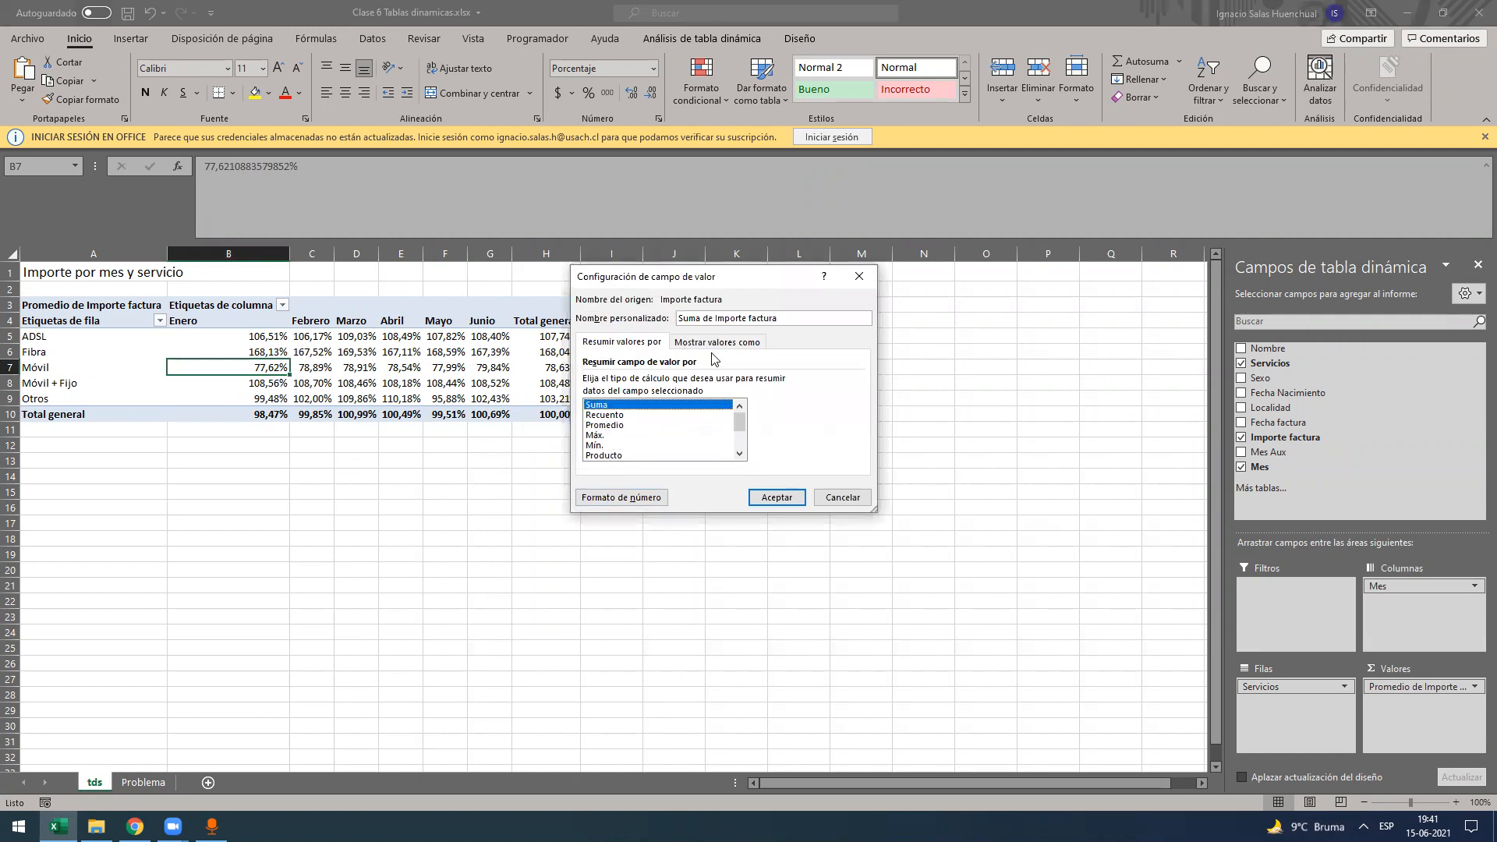
{"action": "left_click", "coordinate": [713, 343]}
{"action": "left_click", "coordinate": [777, 496]}
{"action": "left_click", "coordinate": [292, 379]}
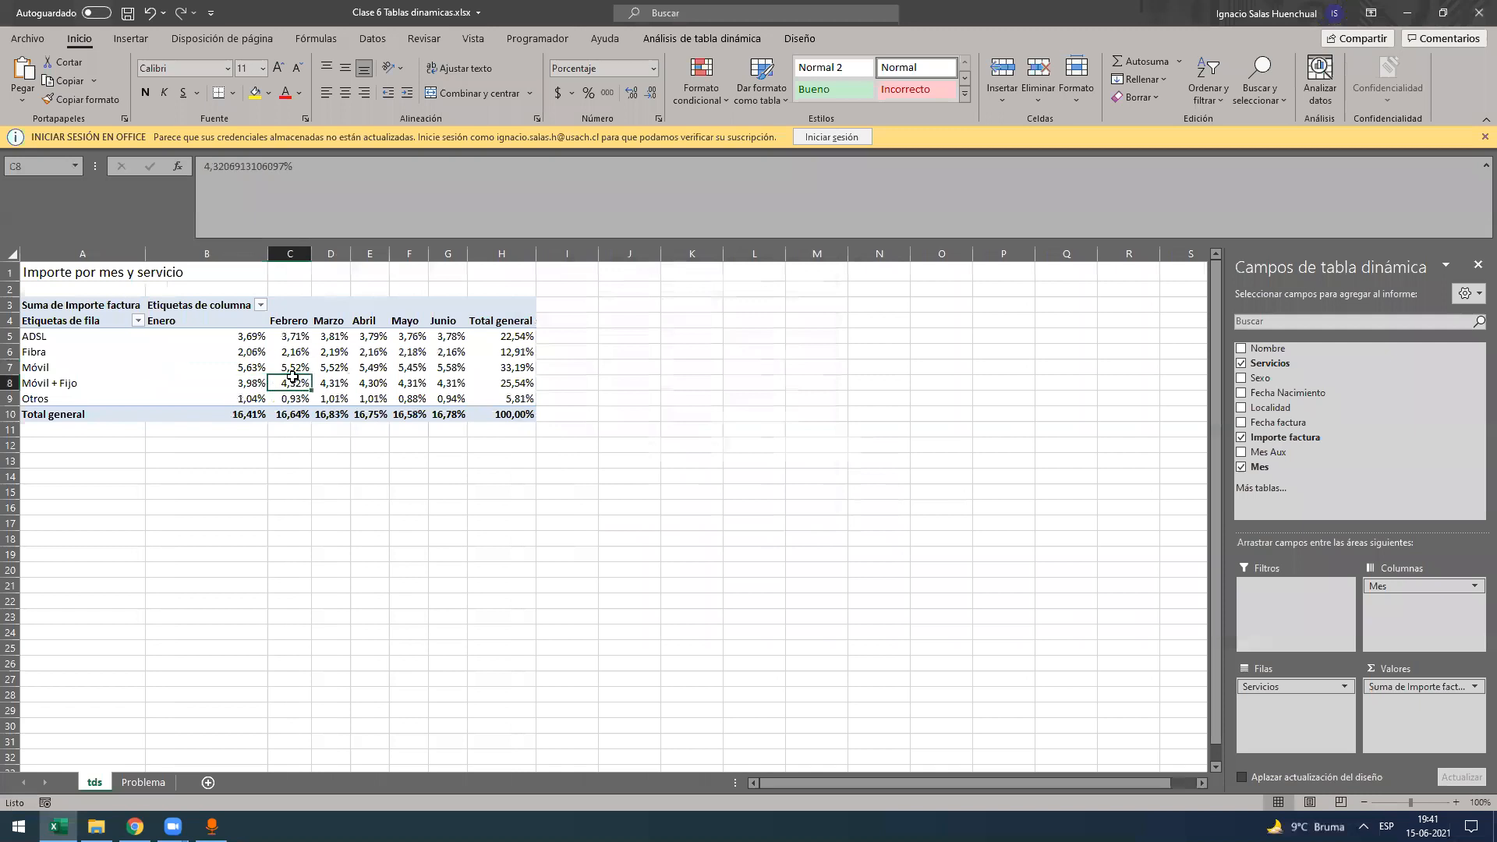
{"action": "left_click_drag", "start_coordinate": [251, 341], "coordinate": [453, 395]}
{"action": "left_click_drag", "start_coordinate": [246, 336], "coordinate": [461, 400]}
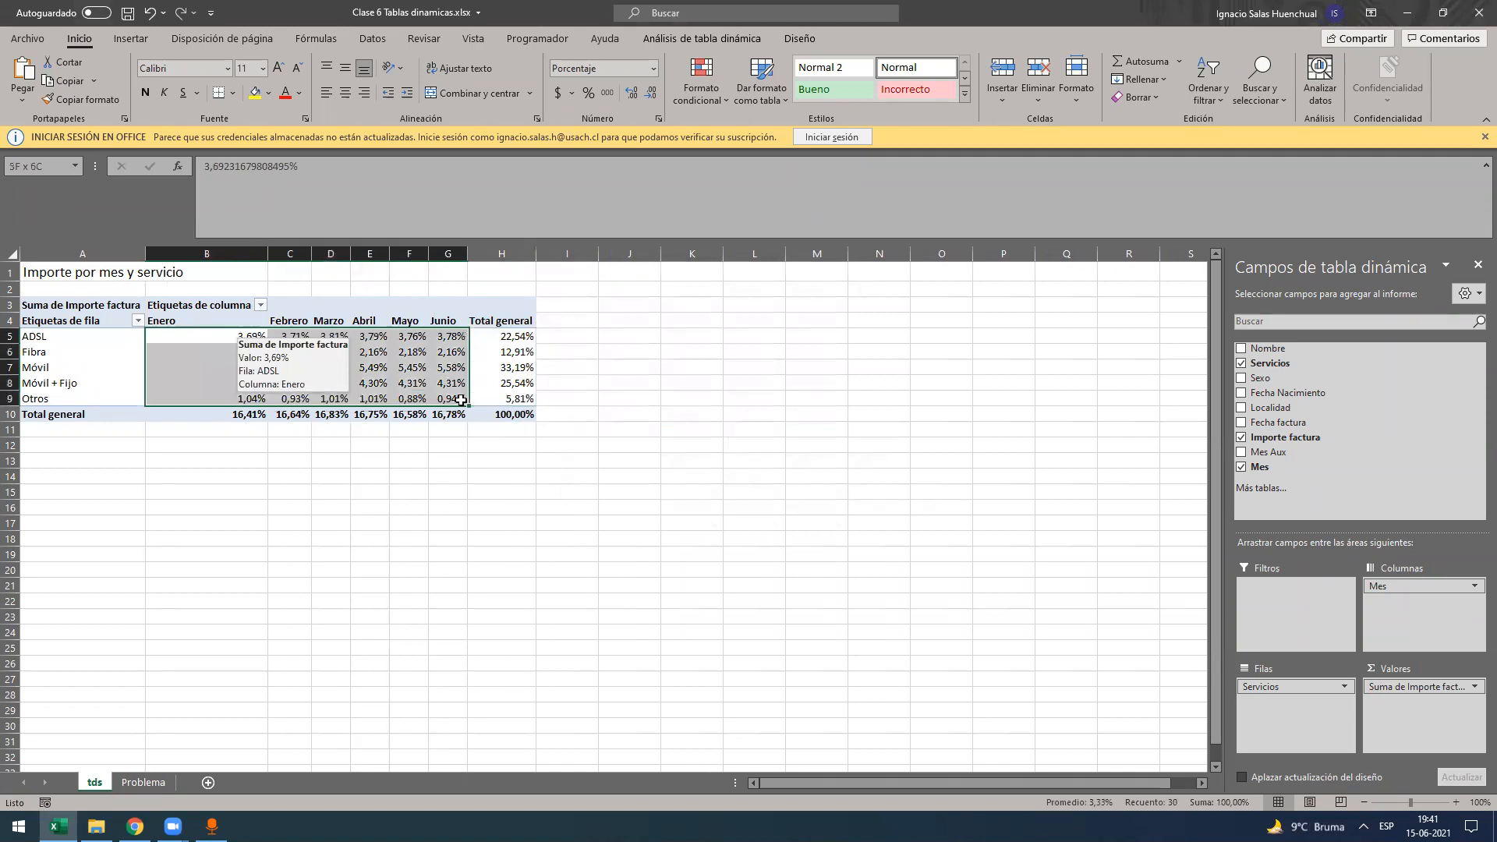
{"action": "left_click", "coordinate": [207, 337]}
- Show the Importe factura sums as % del total de columnas and check the Enero column
{"action": "left_click", "coordinate": [1409, 691]}
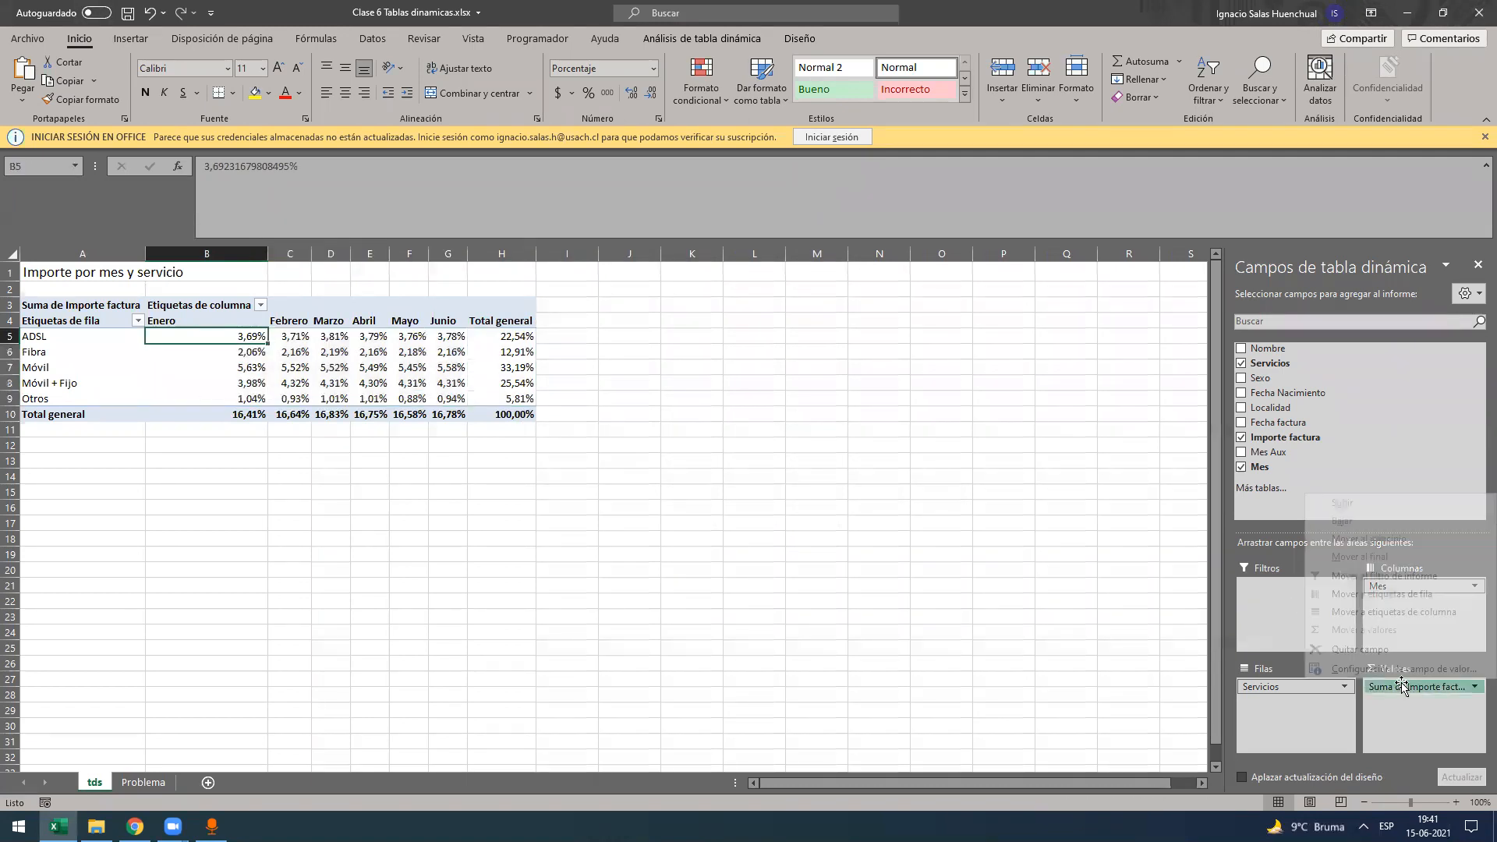
{"action": "left_click", "coordinate": [1375, 668]}
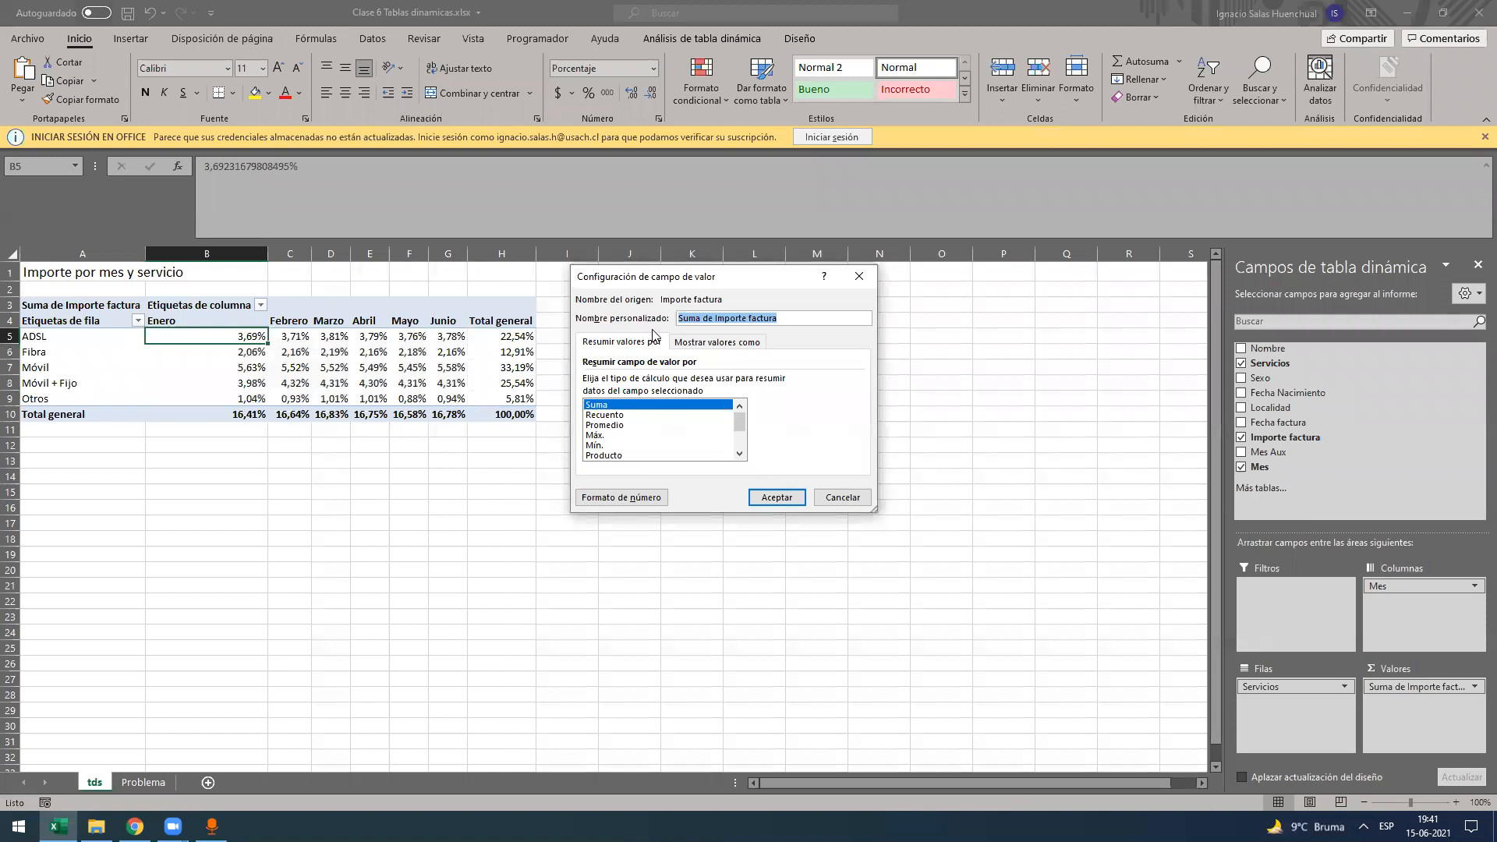
{"action": "left_click", "coordinate": [711, 343]}
{"action": "left_click", "coordinate": [611, 382]}
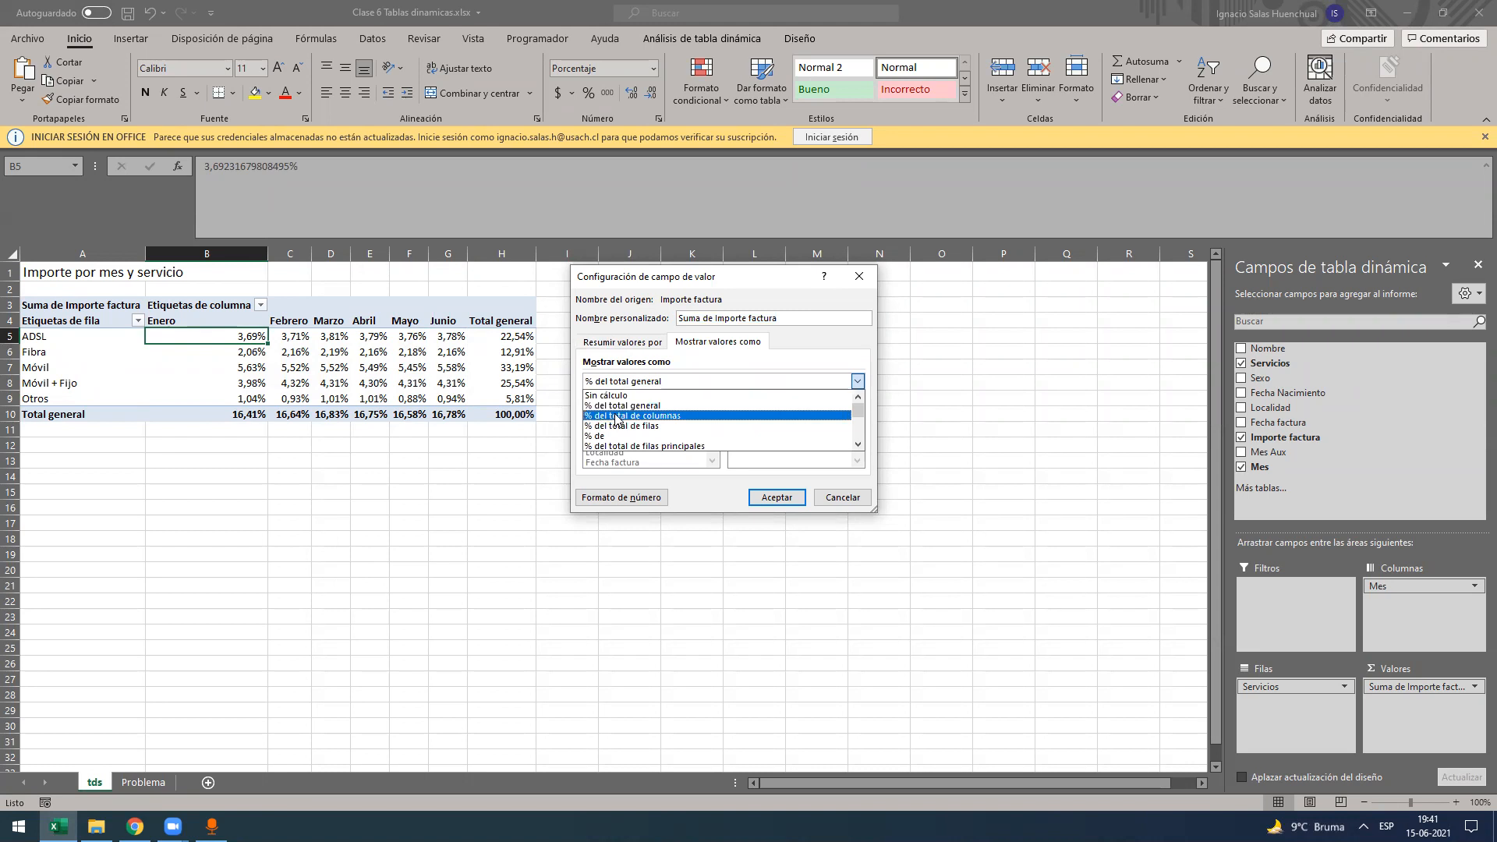
{"action": "left_click", "coordinate": [616, 416]}
{"action": "left_click", "coordinate": [780, 496]}
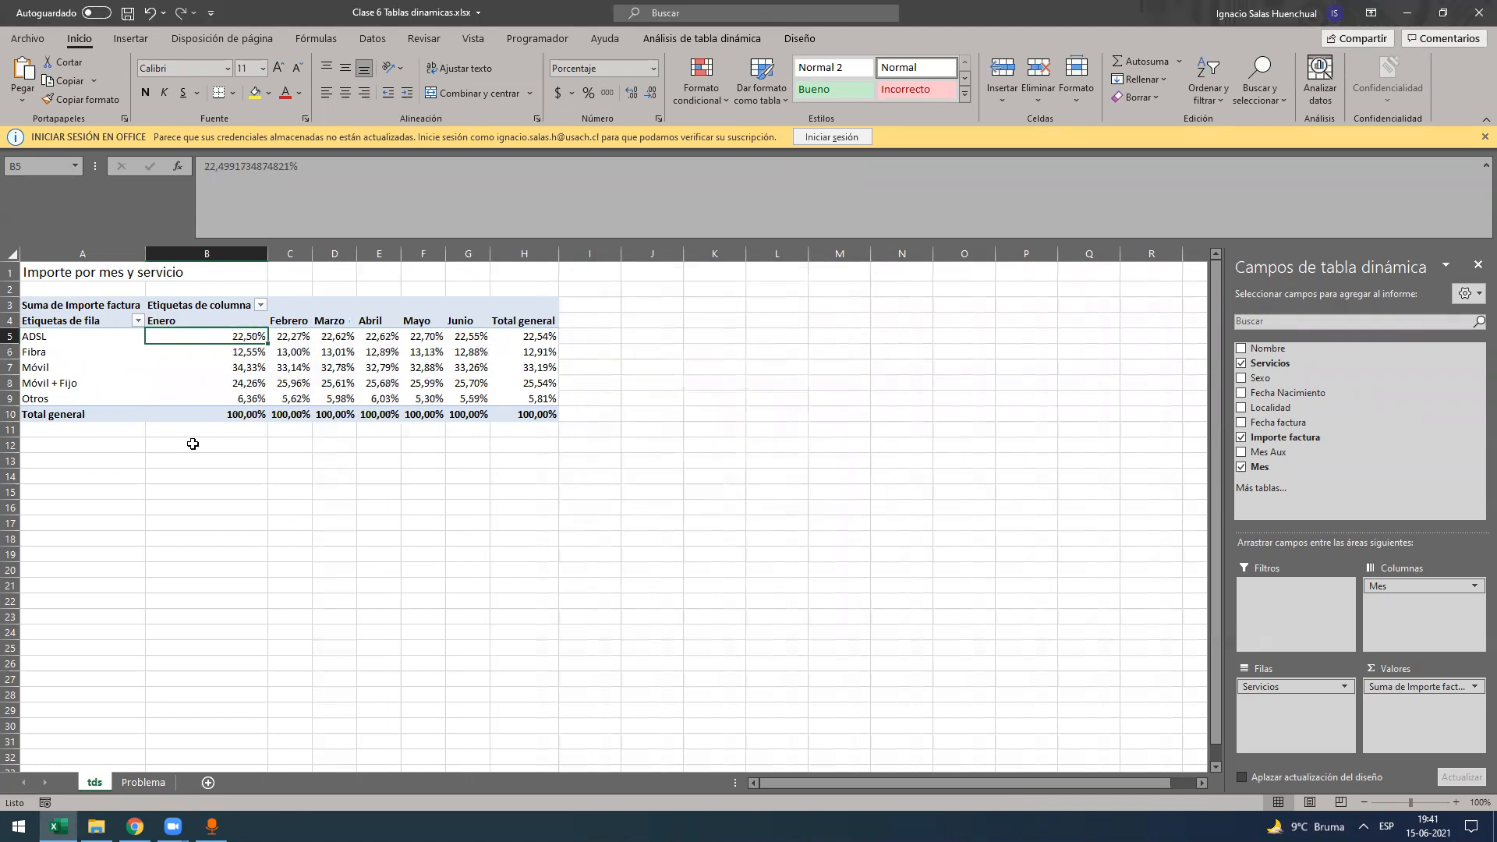
{"action": "left_click_drag", "start_coordinate": [214, 321], "coordinate": [244, 406]}
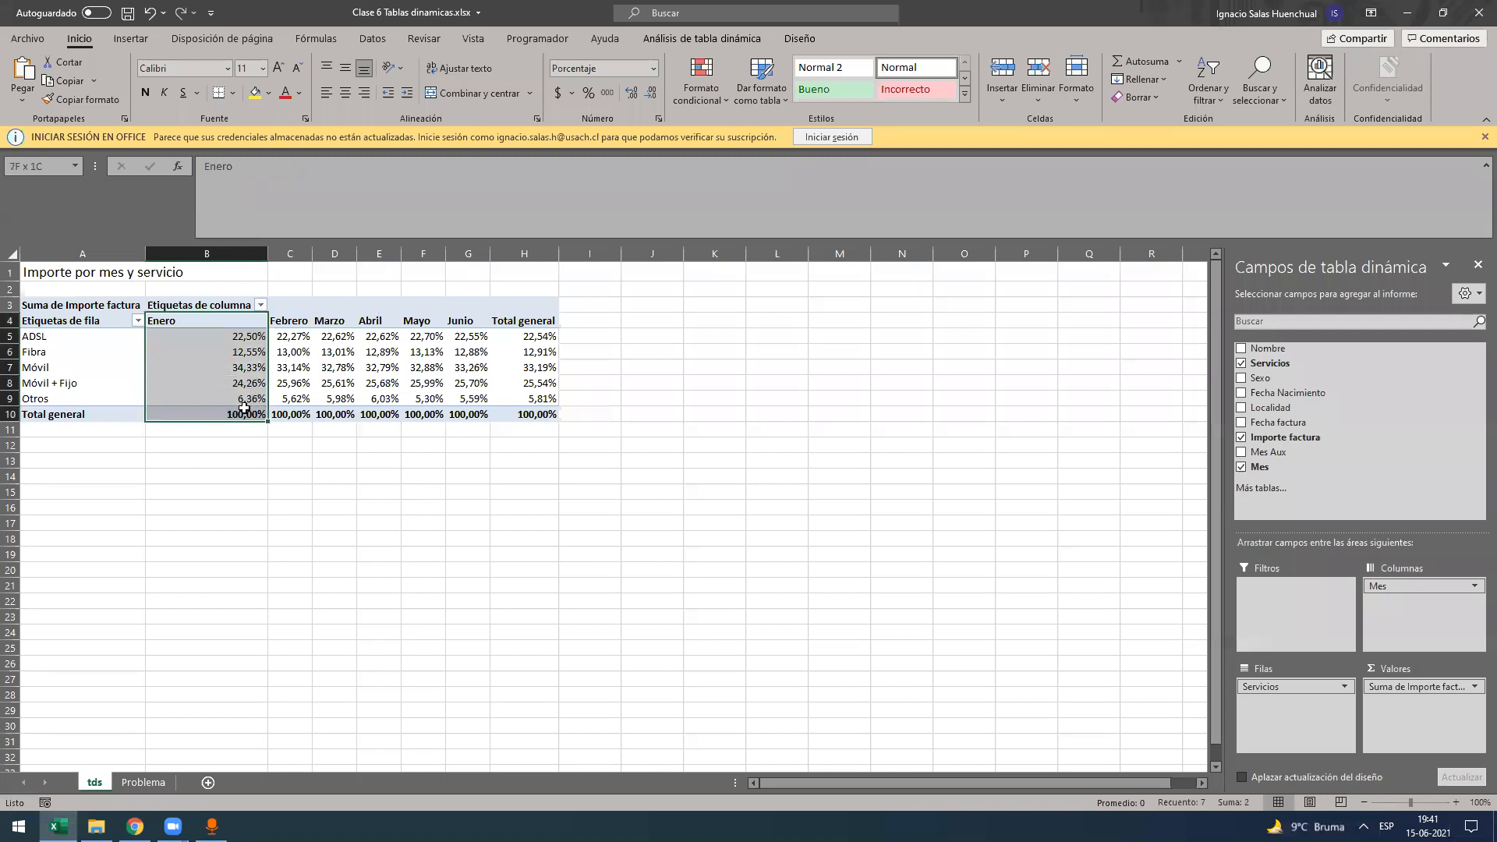
- Undo the column-percentage display to check the grand total in H10, and restore it with redo
{"action": "key", "text": "ctrl+z"}
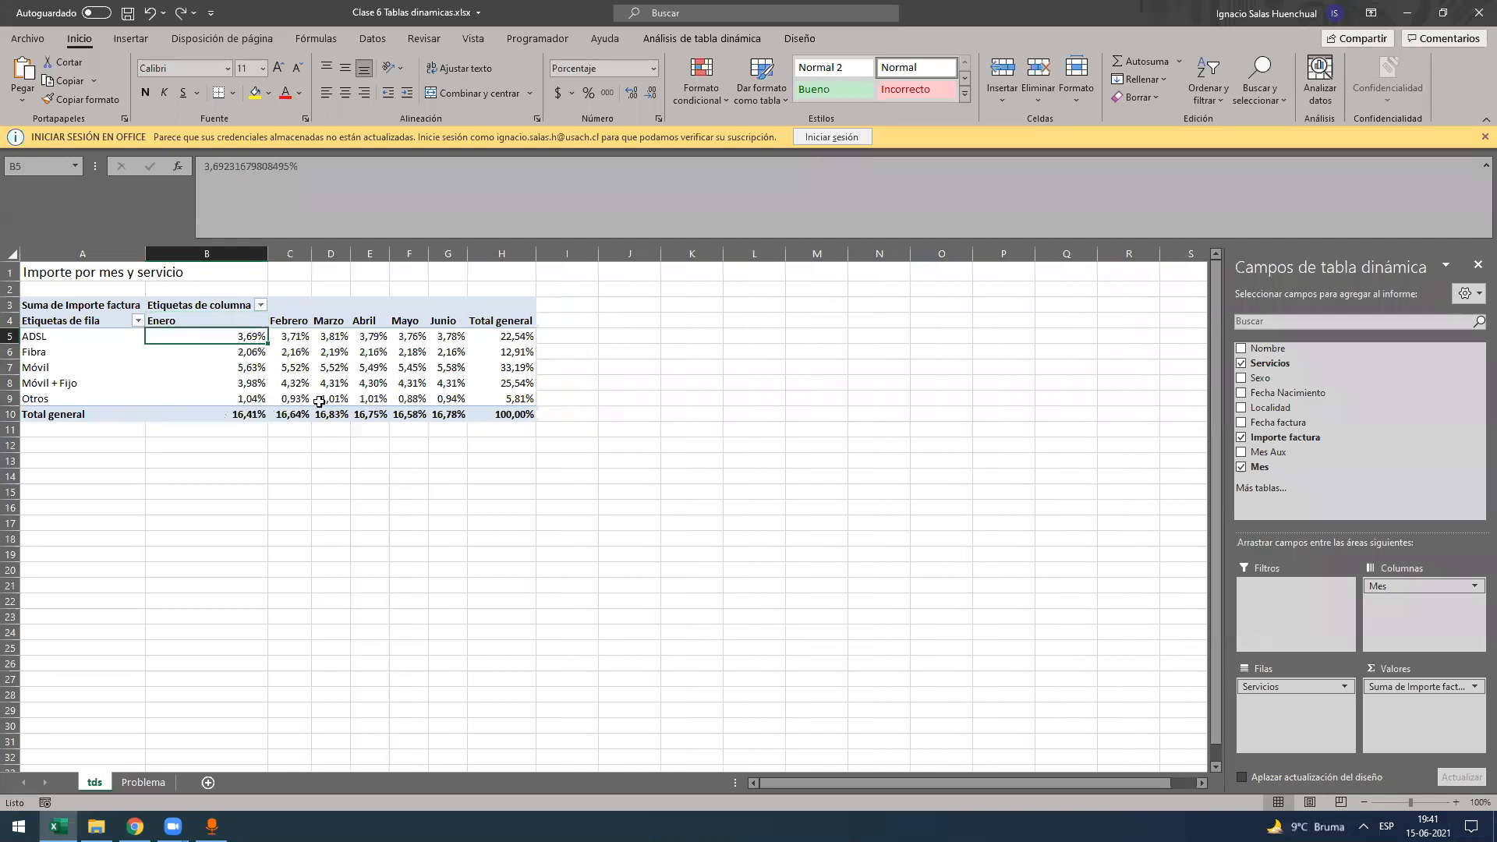
{"action": "left_click", "coordinate": [511, 415]}
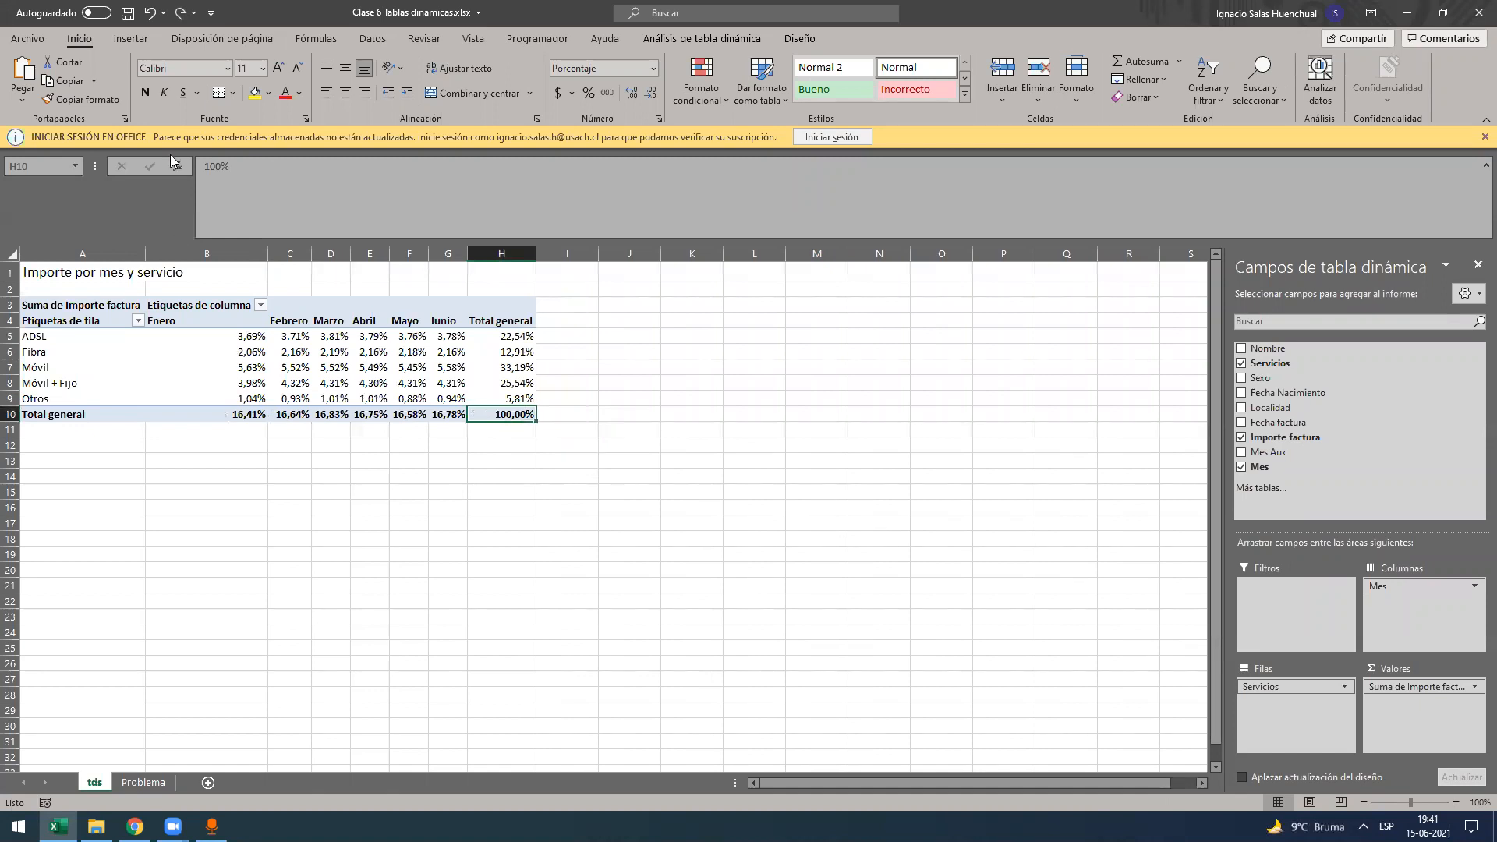
{"action": "left_click", "coordinate": [180, 12]}
- Check the percentages in the Enero and Febrero columns by selecting each column's service values
{"action": "left_click", "coordinate": [239, 322]}
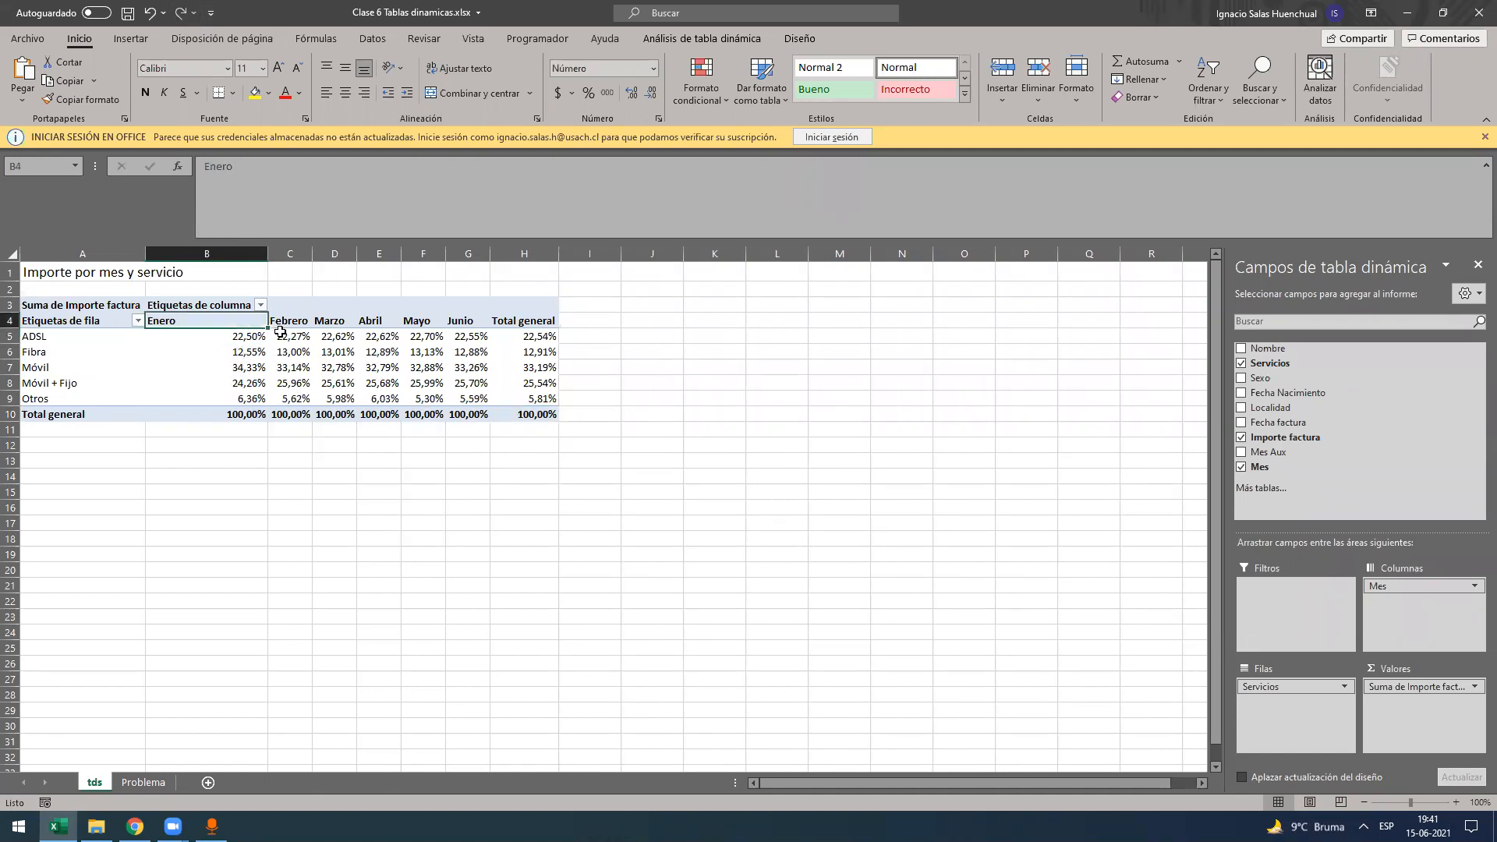
{"action": "mouse_move", "coordinate": [234, 322]}
{"action": "left_mouse_down"}
{"action": "mouse_move", "coordinate": [224, 431]}
{"action": "mouse_move", "coordinate": [244, 404]}
{"action": "left_mouse_up"}
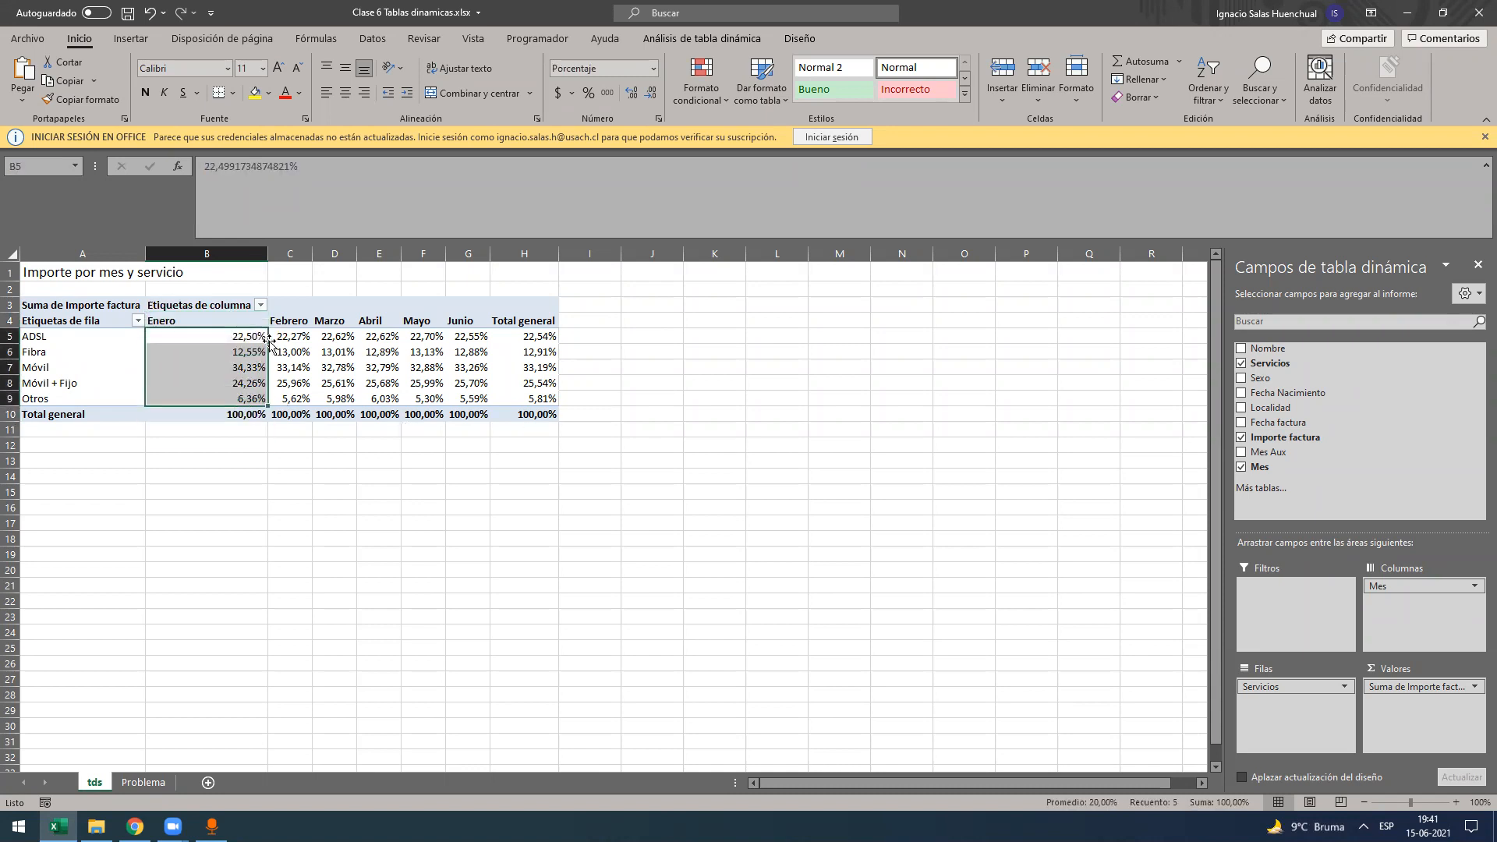
{"action": "left_click_drag", "start_coordinate": [300, 322], "coordinate": [316, 398]}
{"action": "left_click", "coordinate": [336, 383]}
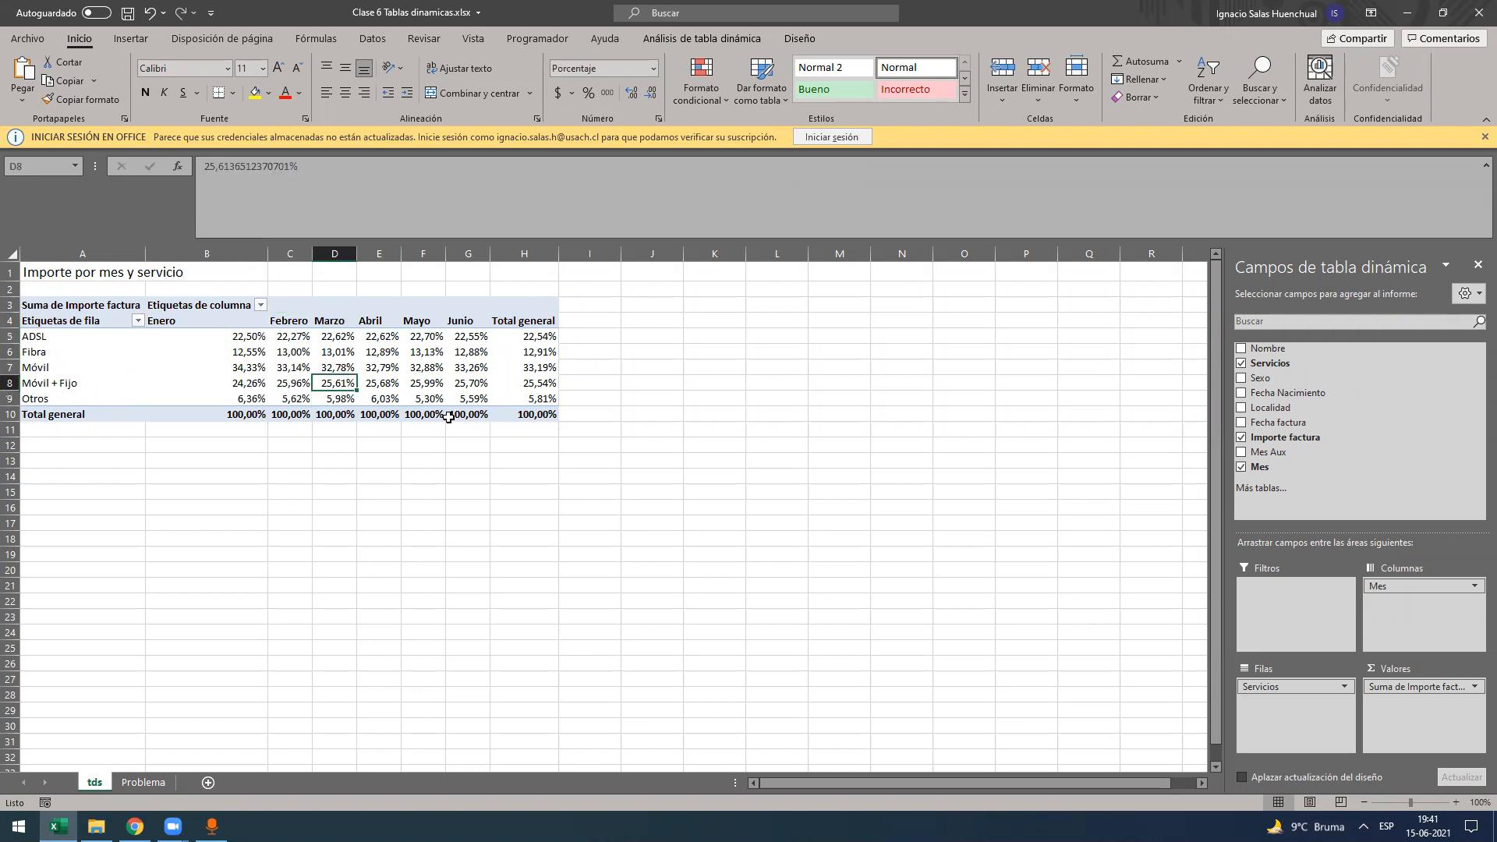
- Show the Suma de Importe factura values as % del total de filas
{"action": "left_click", "coordinate": [1455, 687]}
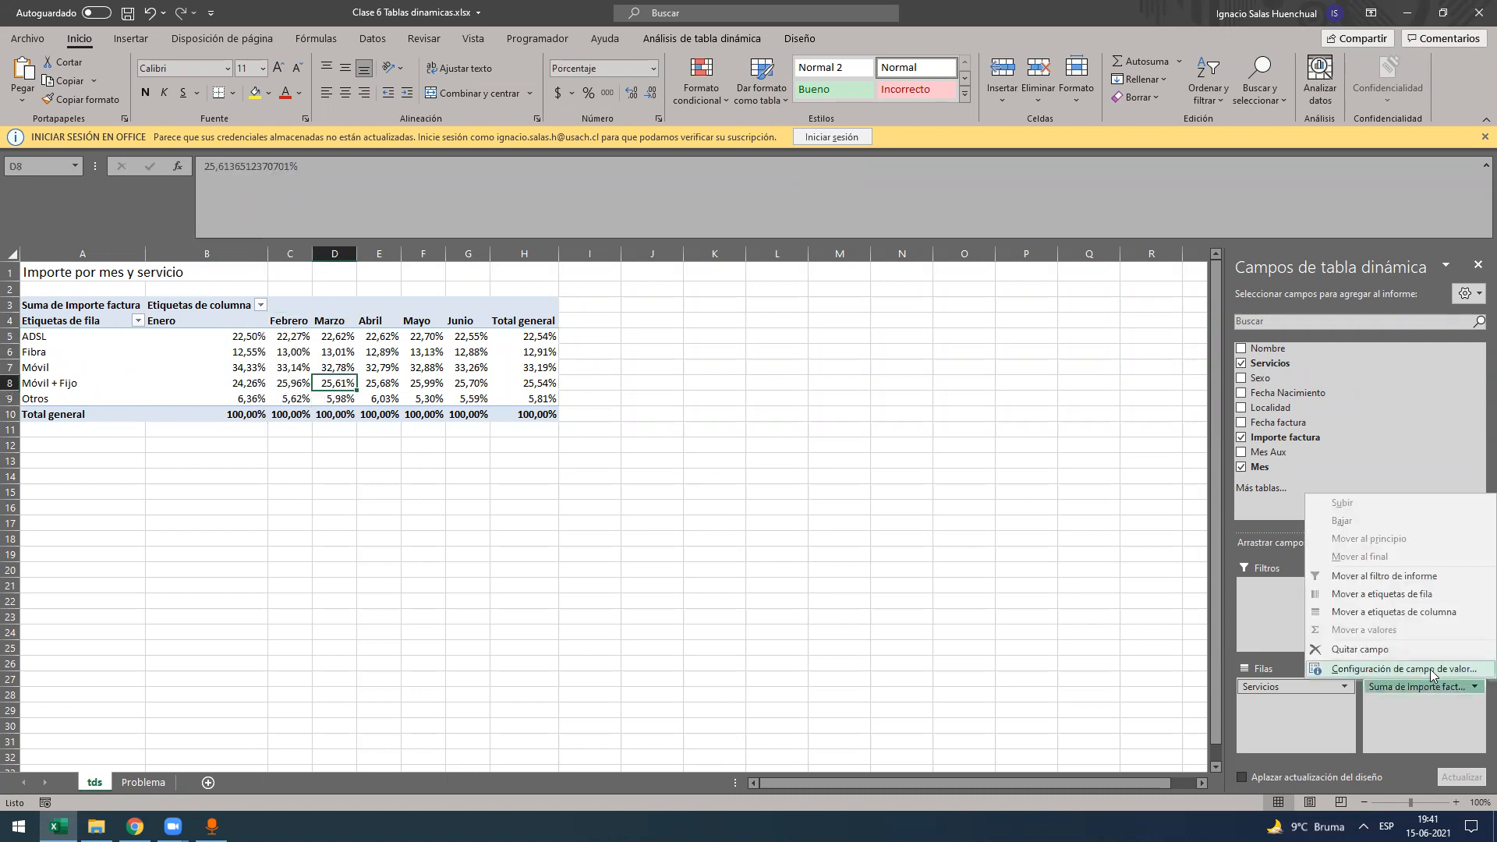
{"action": "left_click", "coordinate": [1430, 669]}
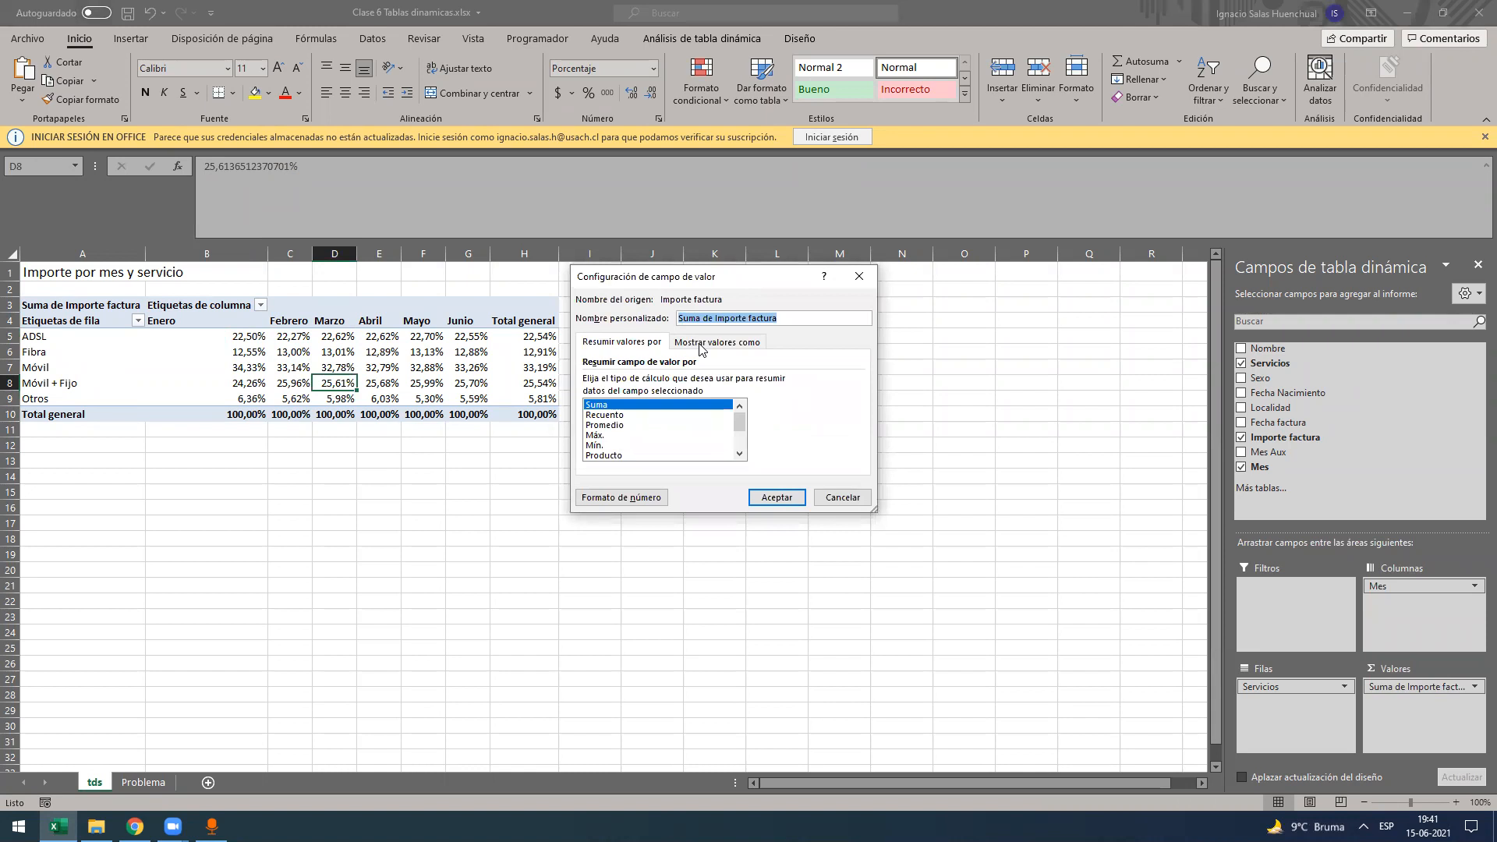
{"action": "left_click", "coordinate": [702, 344]}
{"action": "left_click", "coordinate": [691, 382]}
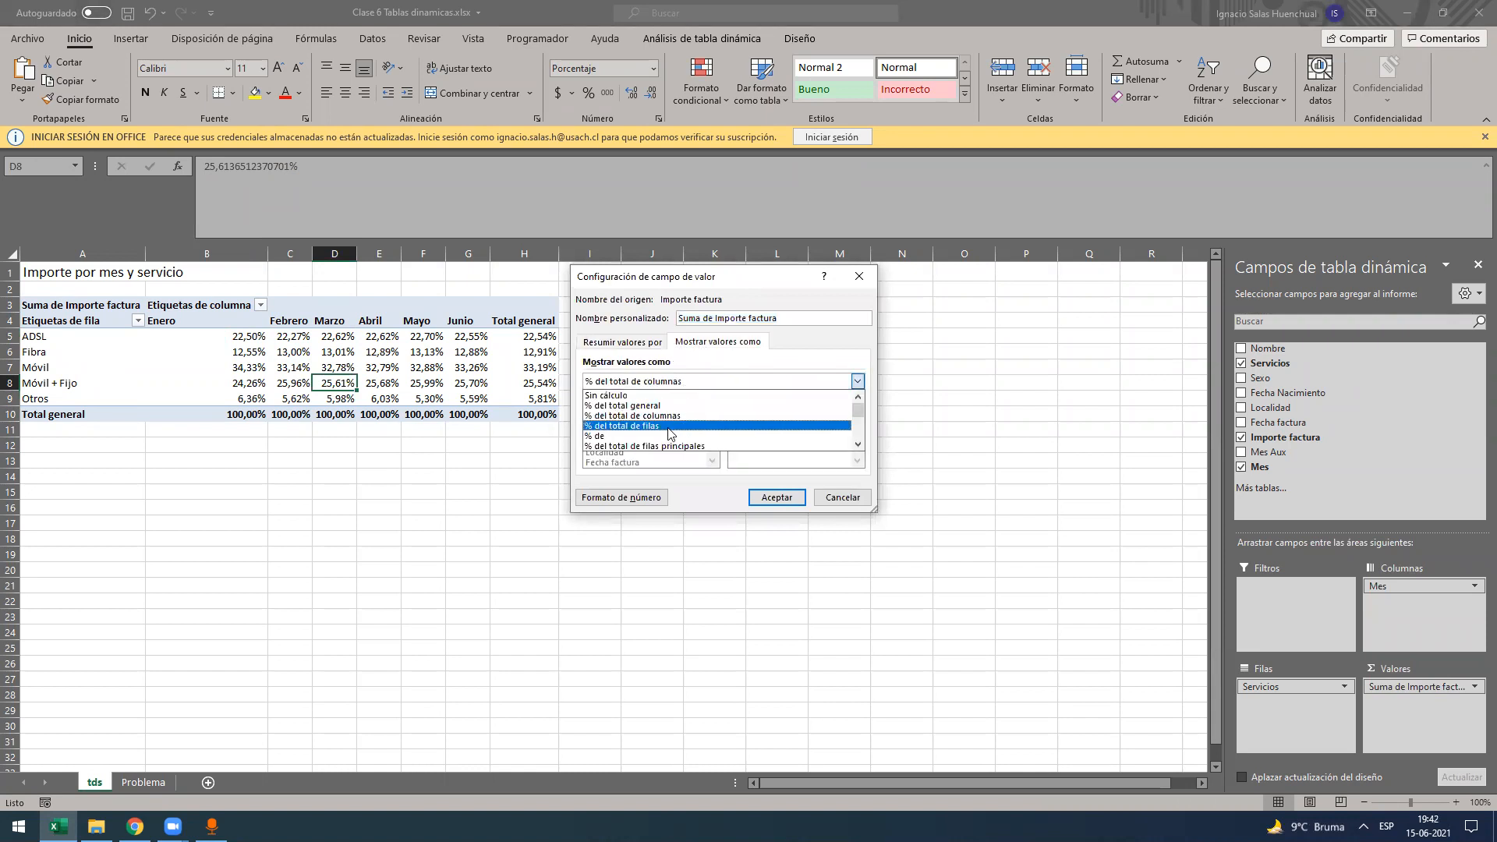
{"action": "left_click", "coordinate": [668, 426]}
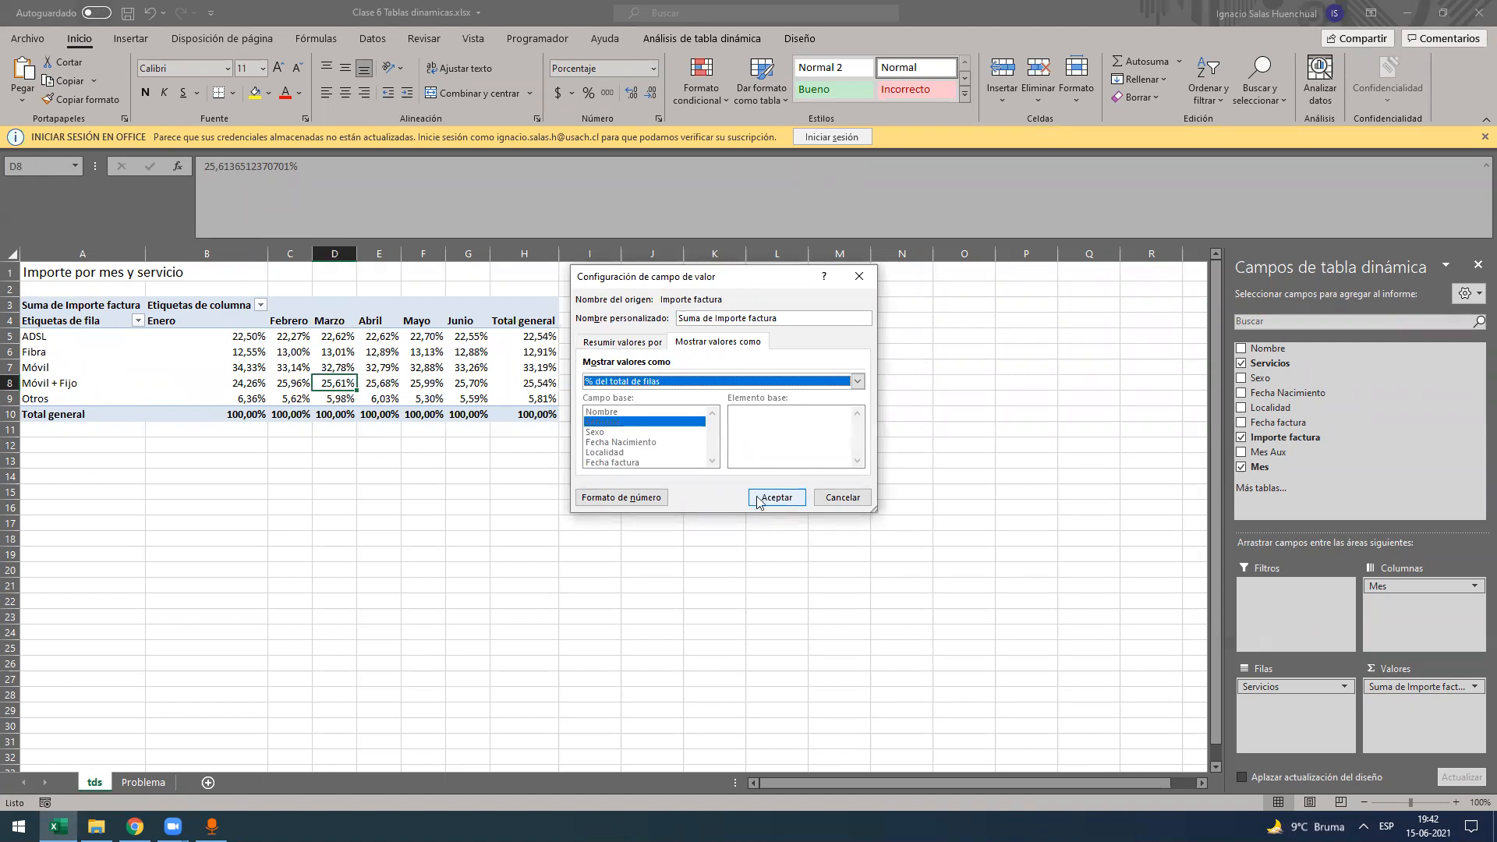
{"action": "left_click", "coordinate": [758, 497]}
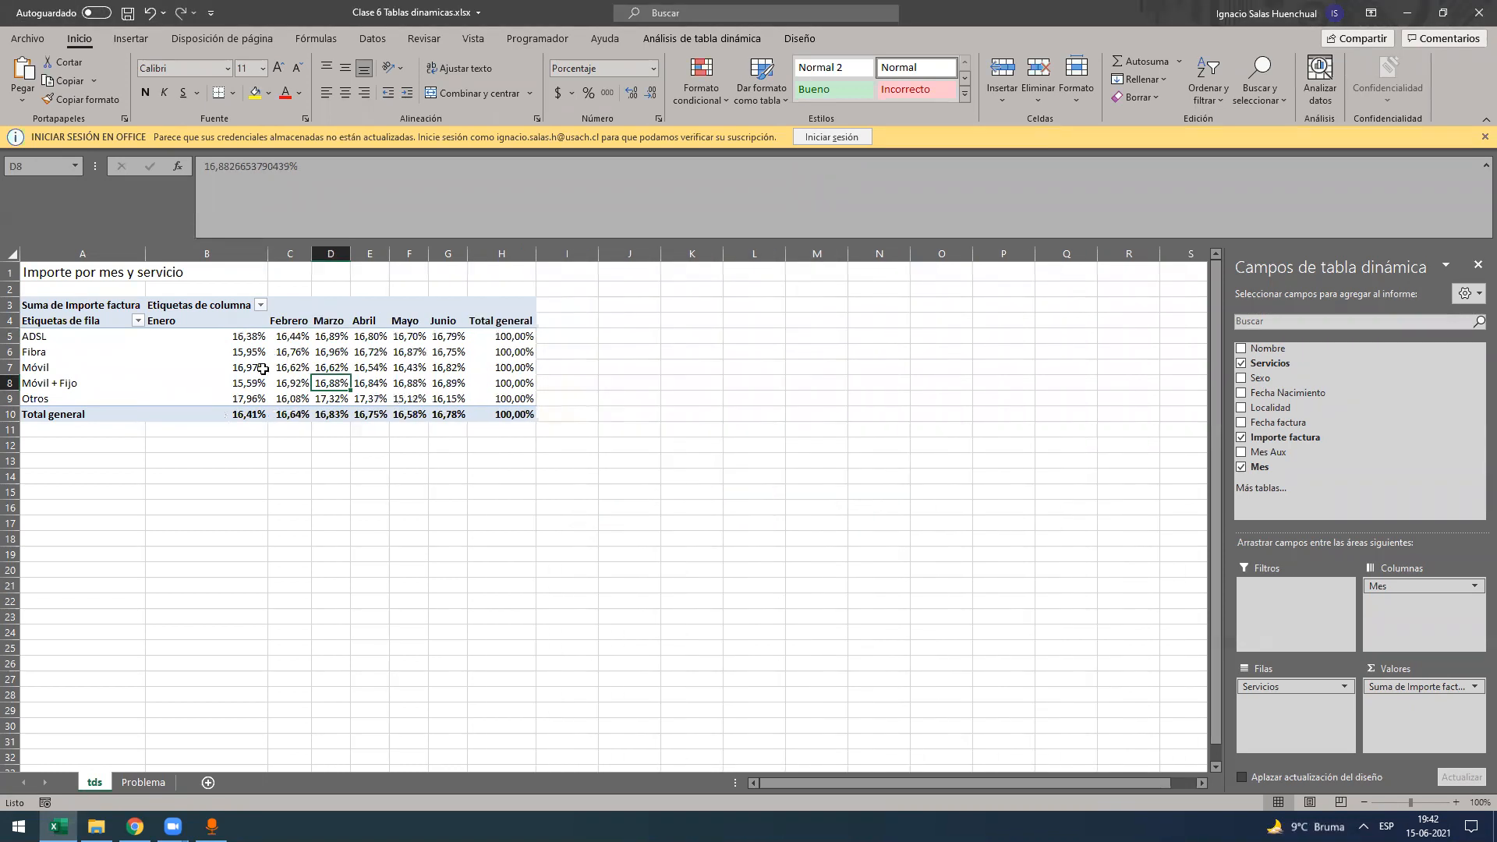
- Check the row percentages of ADSL, Fibra and Móvil by selecting each service's row across to Total general
{"action": "left_click_drag", "start_coordinate": [78, 346], "coordinate": [518, 336]}
{"action": "left_click", "coordinate": [114, 333]}
{"action": "left_click", "coordinate": [118, 338]}
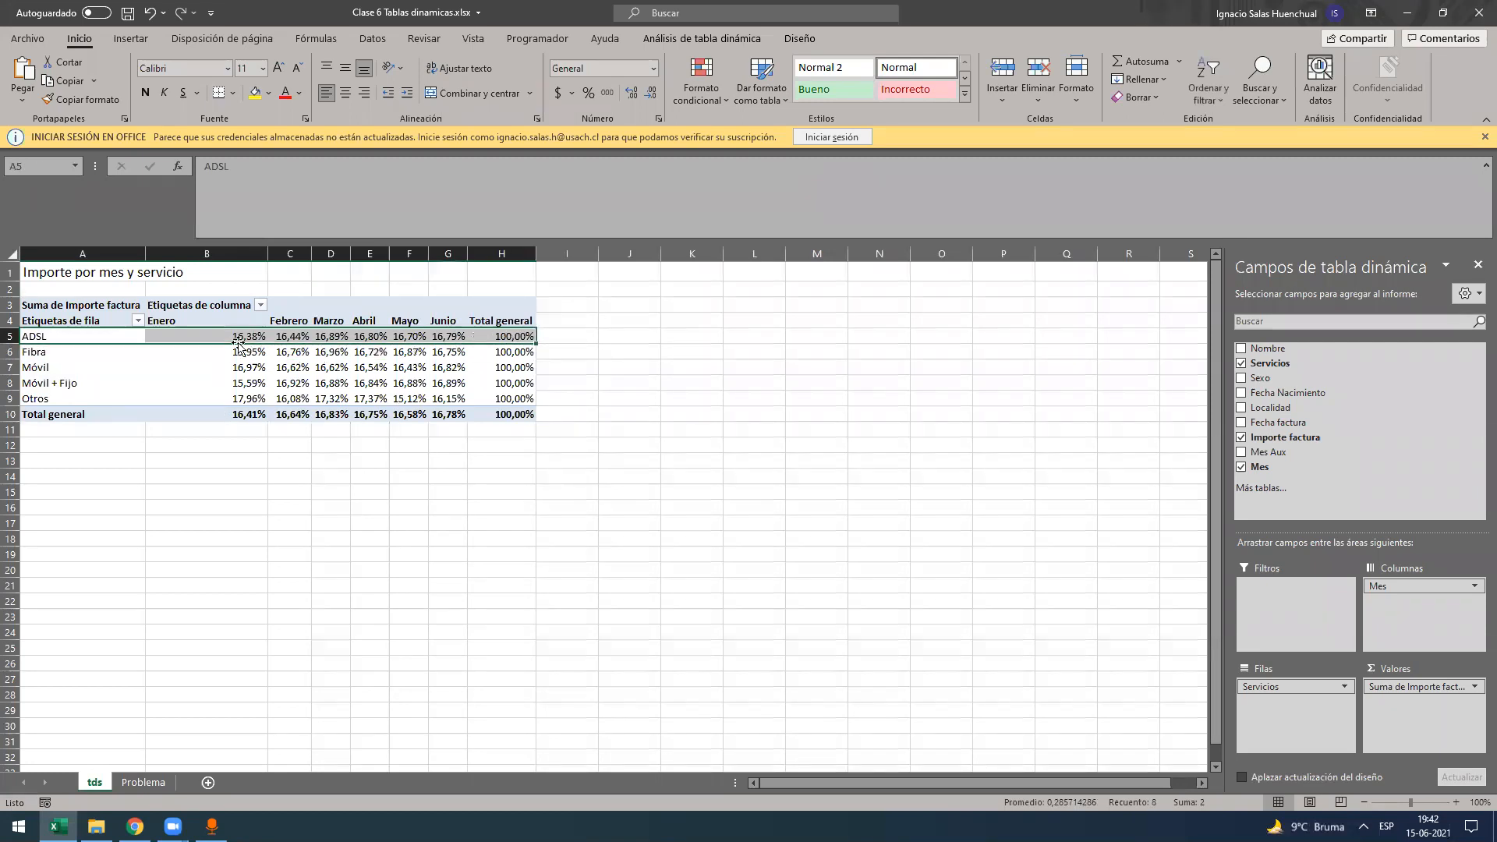
{"action": "left_click_drag", "start_coordinate": [110, 350], "coordinate": [517, 357]}
{"action": "left_click_drag", "start_coordinate": [87, 373], "coordinate": [534, 369]}
{"action": "left_click", "coordinate": [332, 352]}
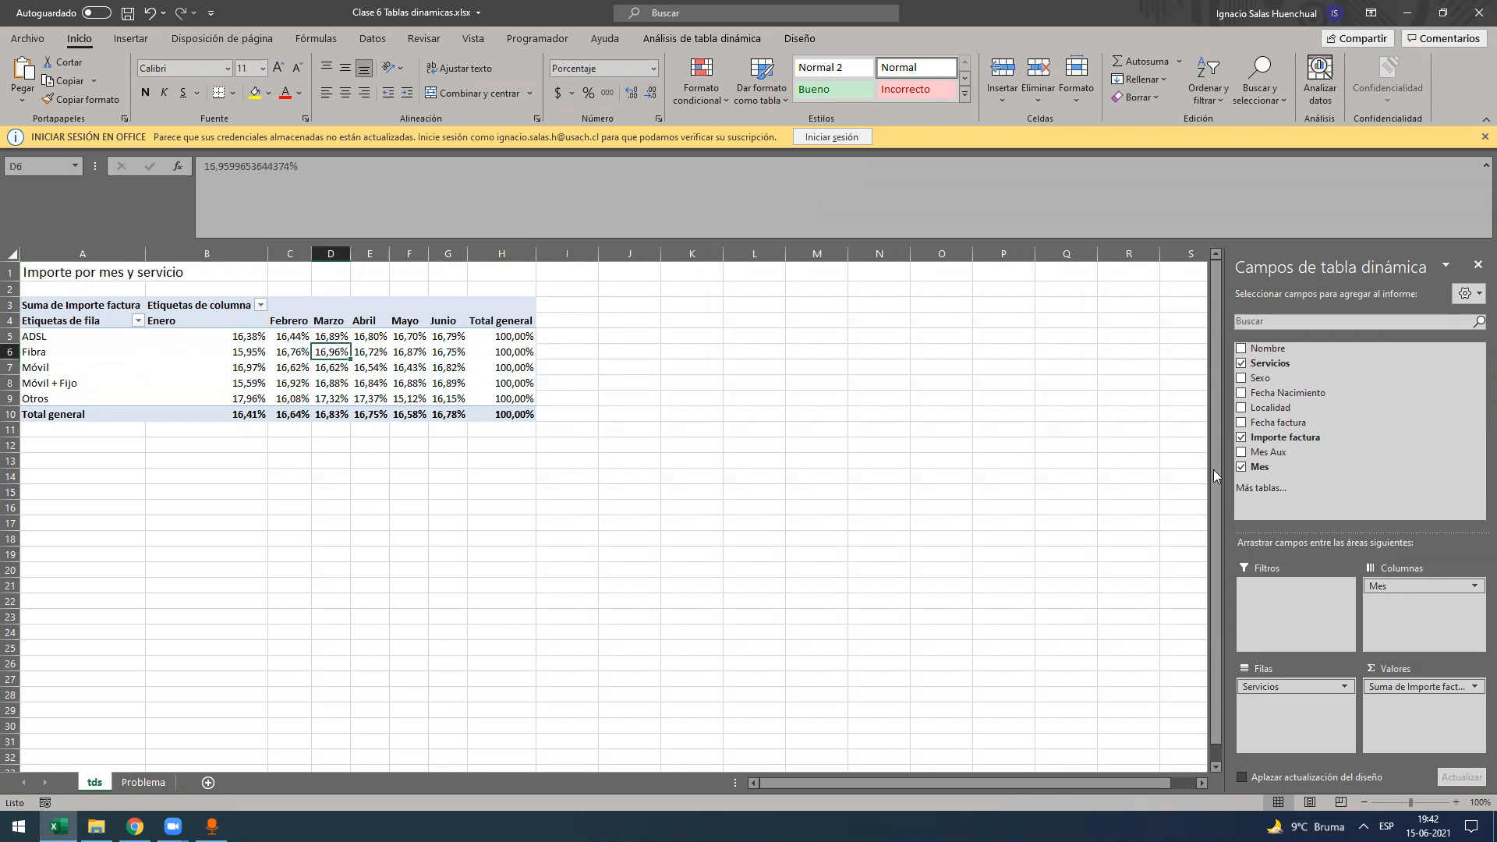
- Try to remove the row-percentage display from the Suma de Importe factura values
{"action": "left_click", "coordinate": [1377, 691]}
{"action": "left_click", "coordinate": [1396, 752]}
{"action": "left_click", "coordinate": [698, 342]}
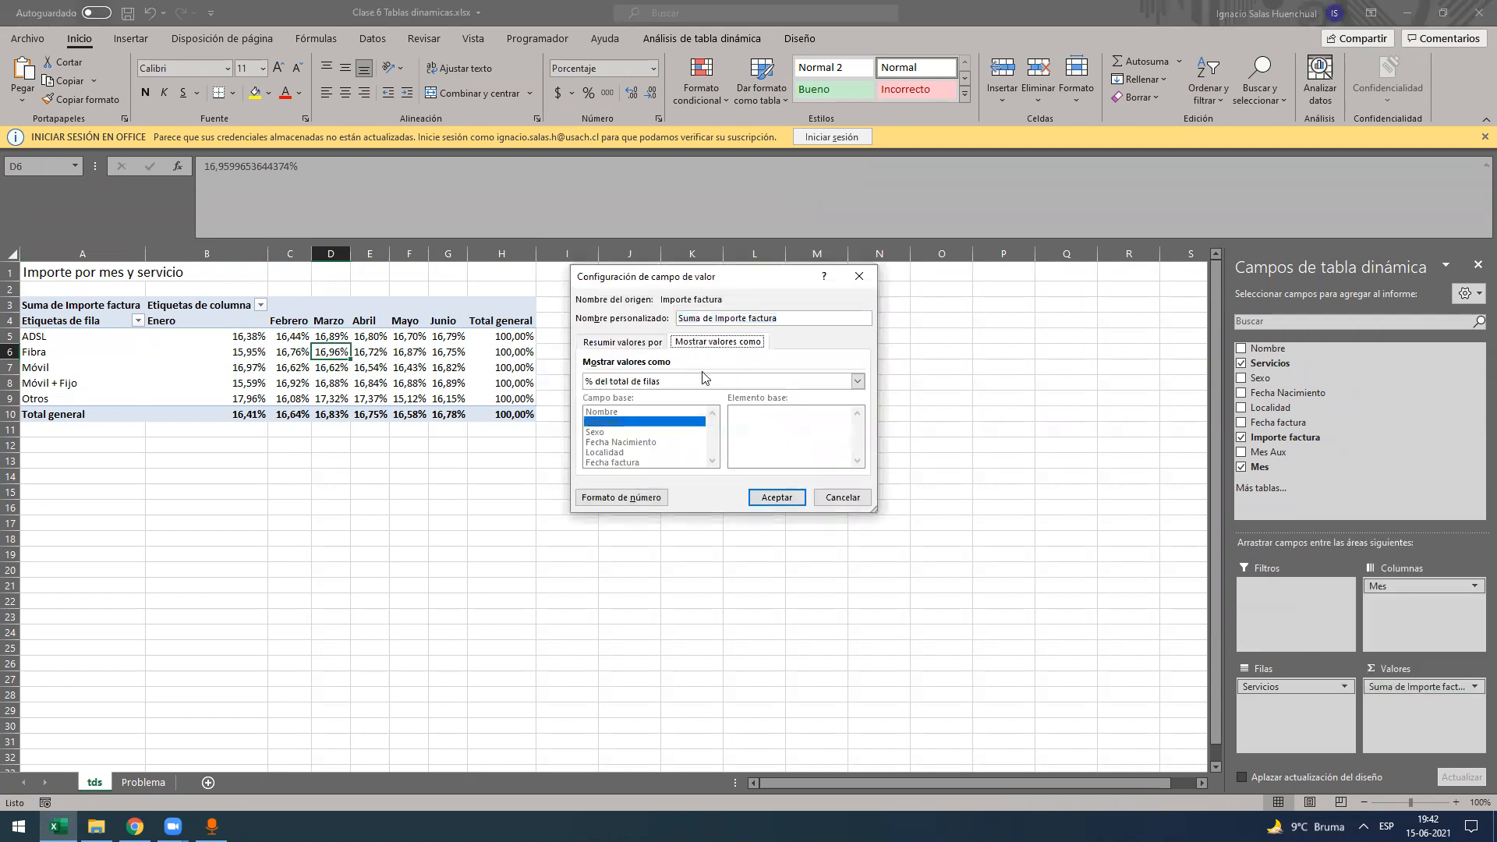
{"action": "left_click", "coordinate": [702, 381]}
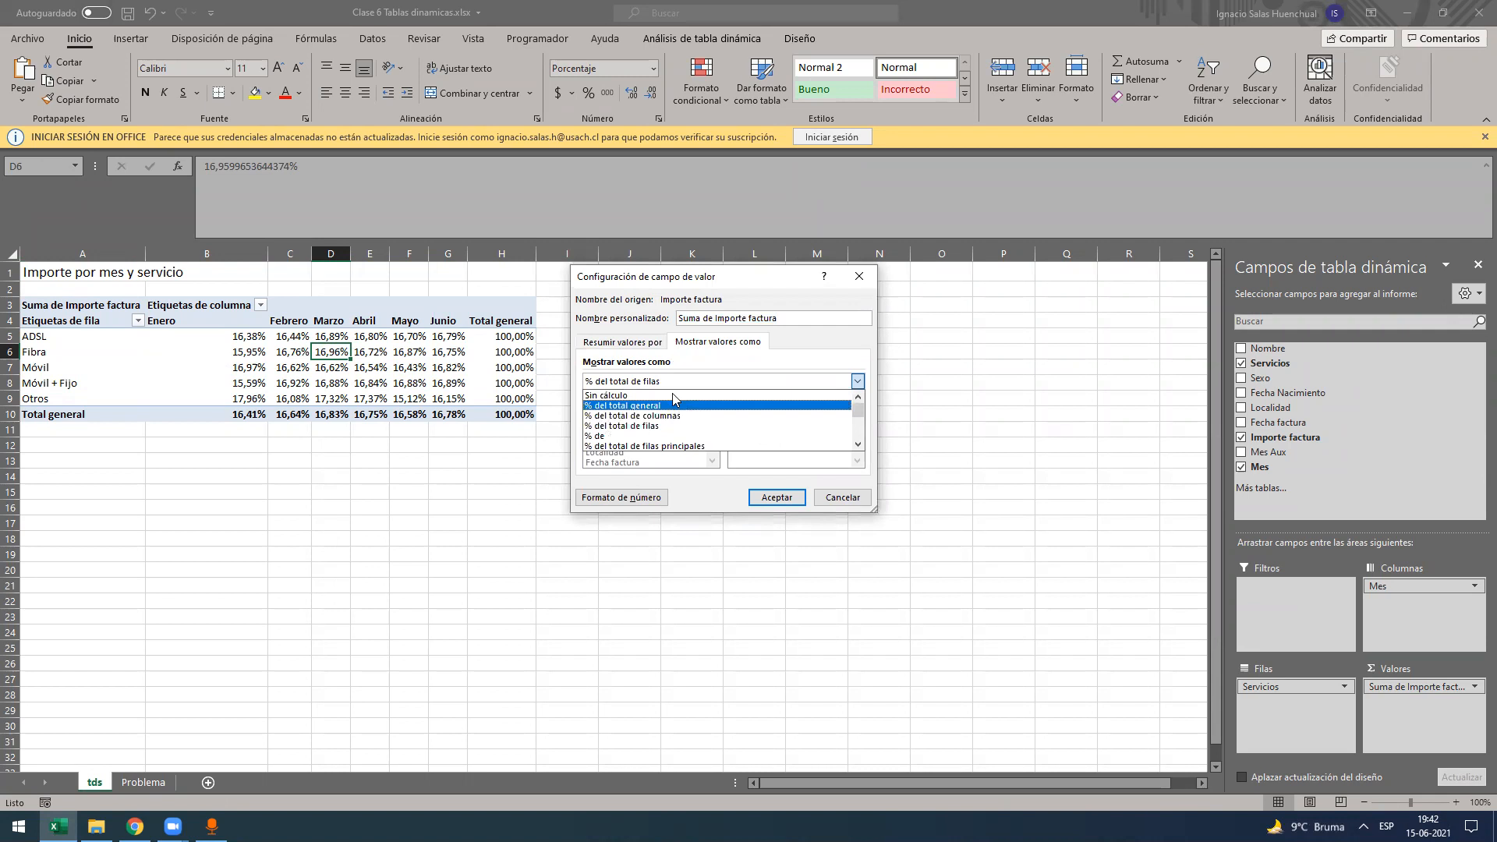
{"action": "left_click", "coordinate": [667, 395]}
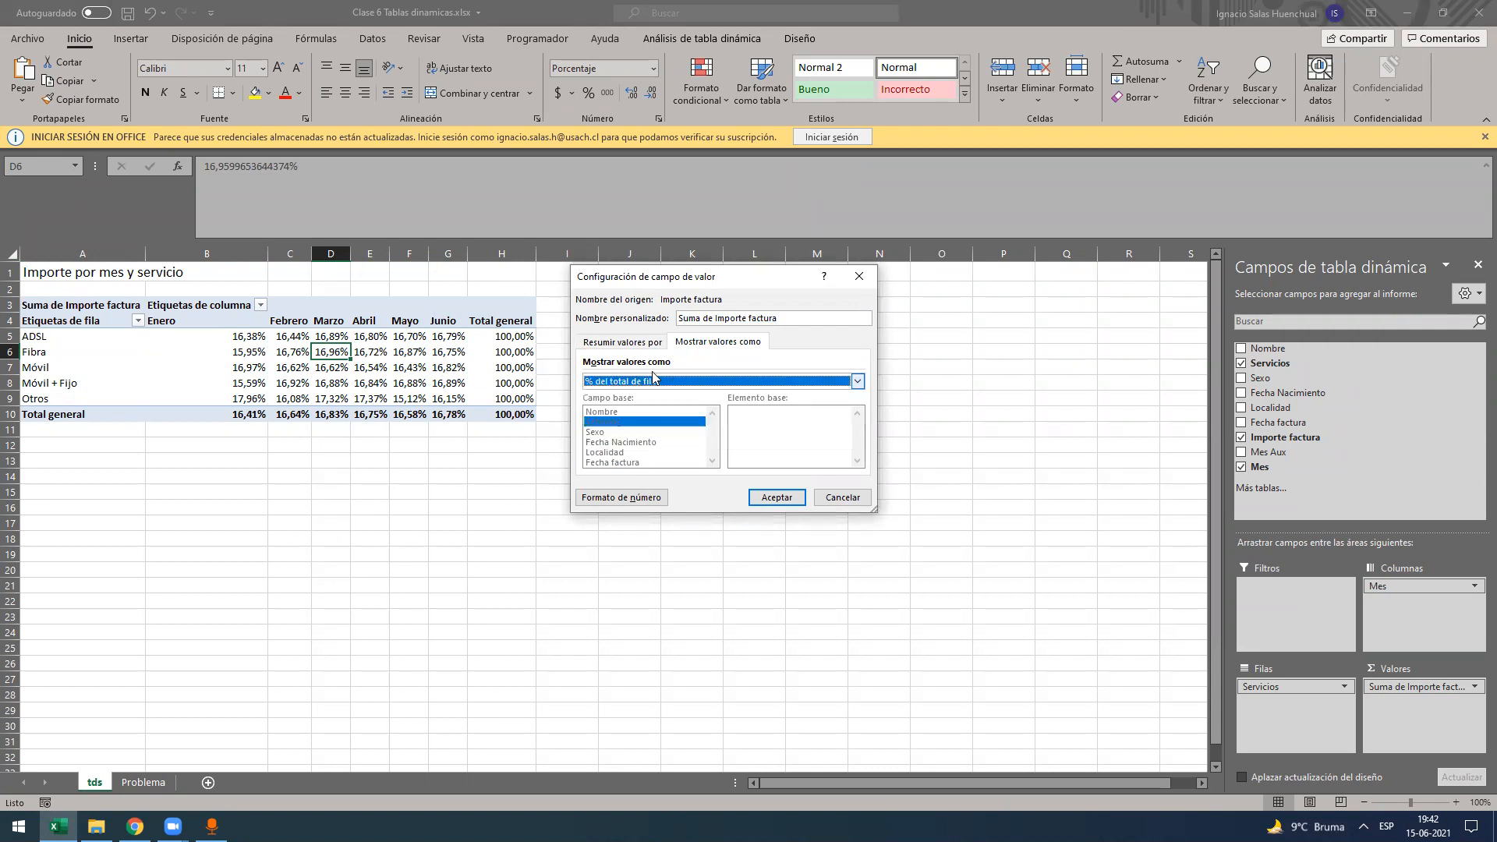
{"action": "left_click", "coordinate": [628, 344]}
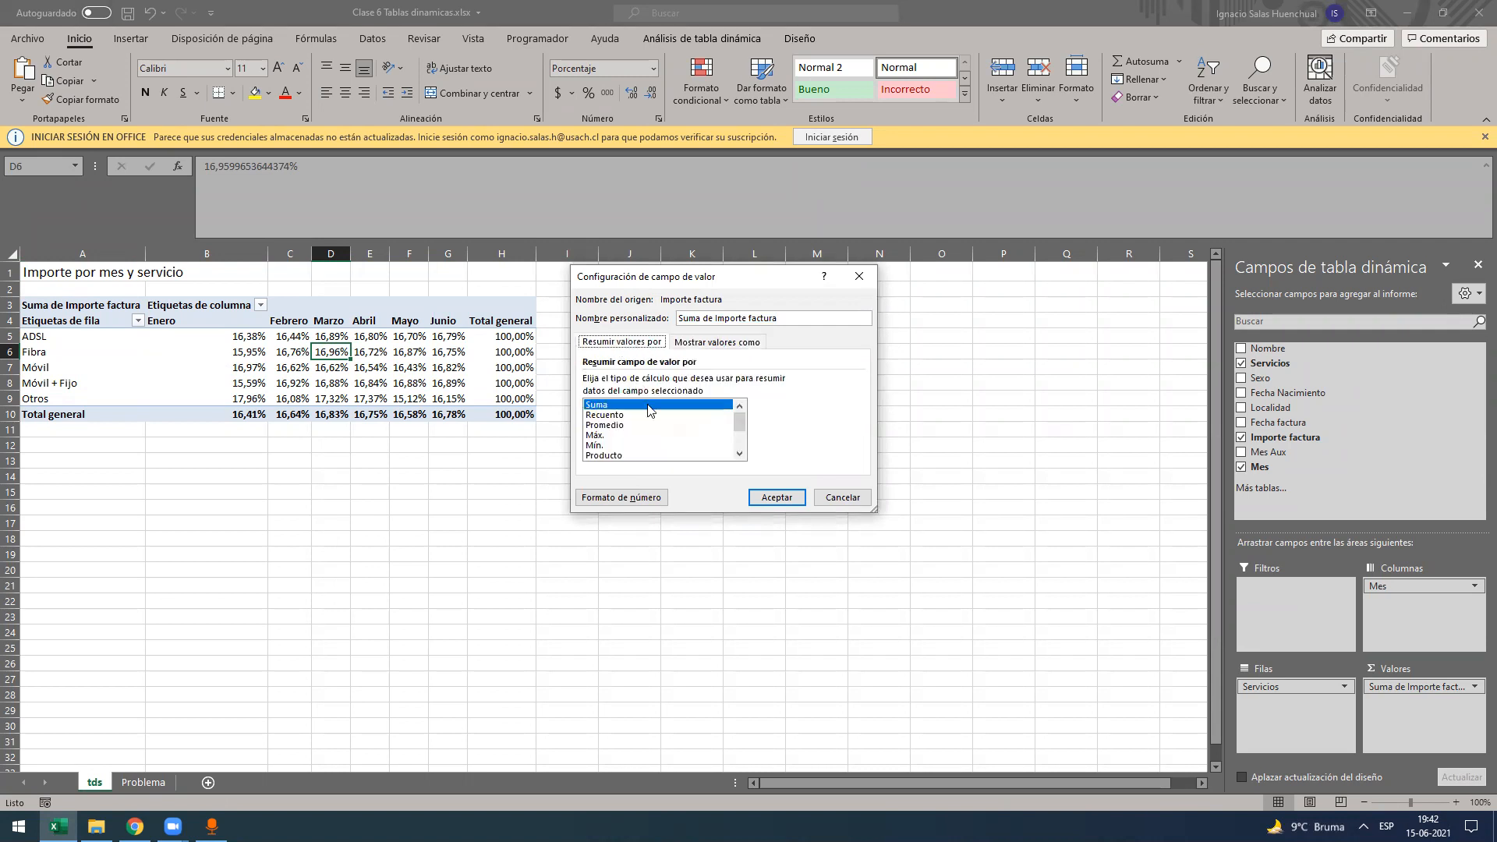
{"action": "left_click", "coordinate": [772, 497]}
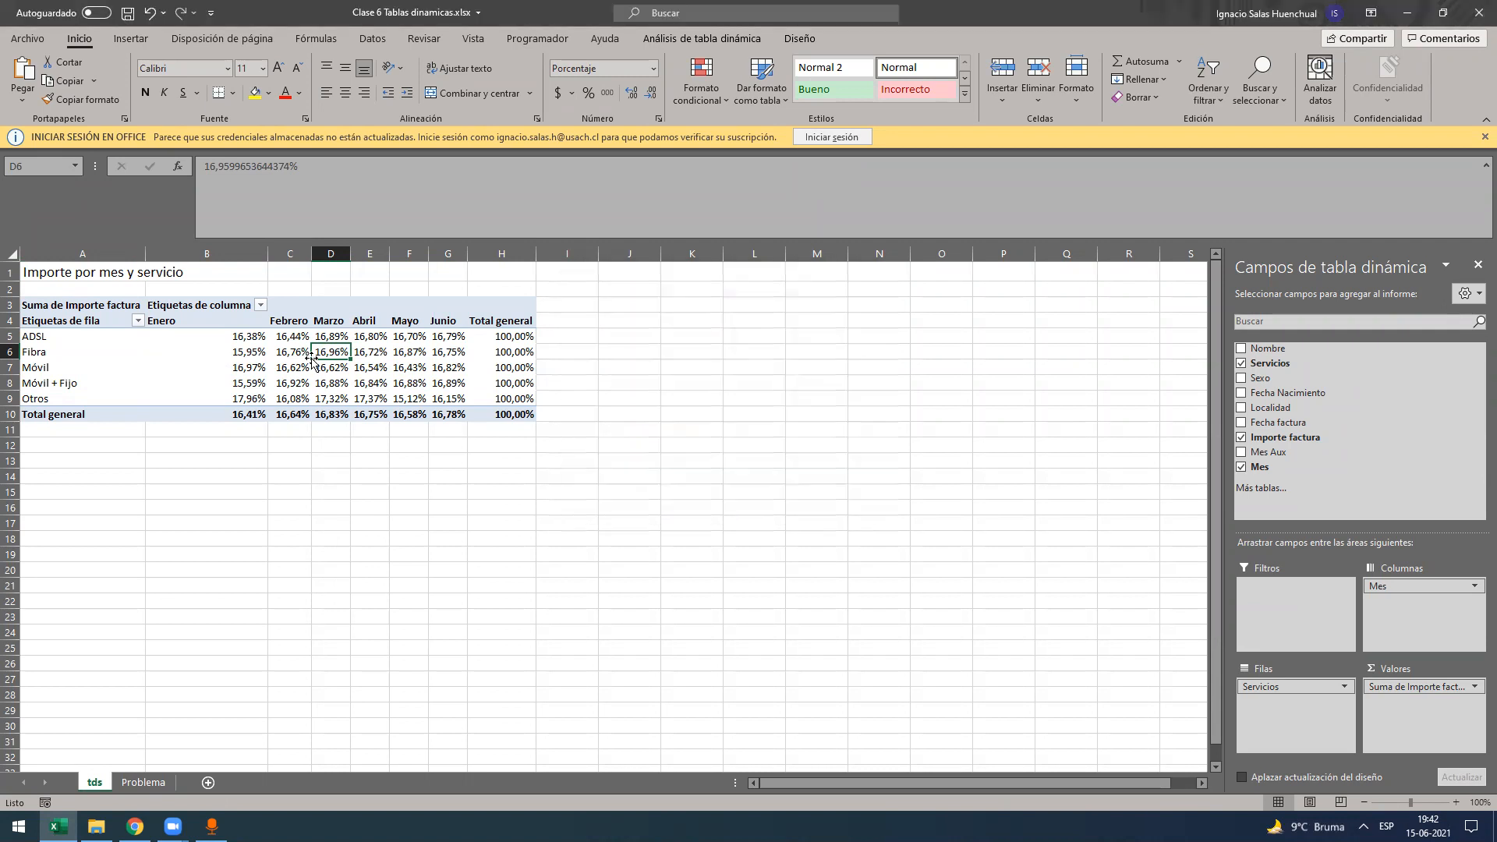
- Show the Suma de Importe factura values as Sin cálculo
{"action": "left_click", "coordinate": [1392, 686]}
{"action": "left_click", "coordinate": [1394, 674]}
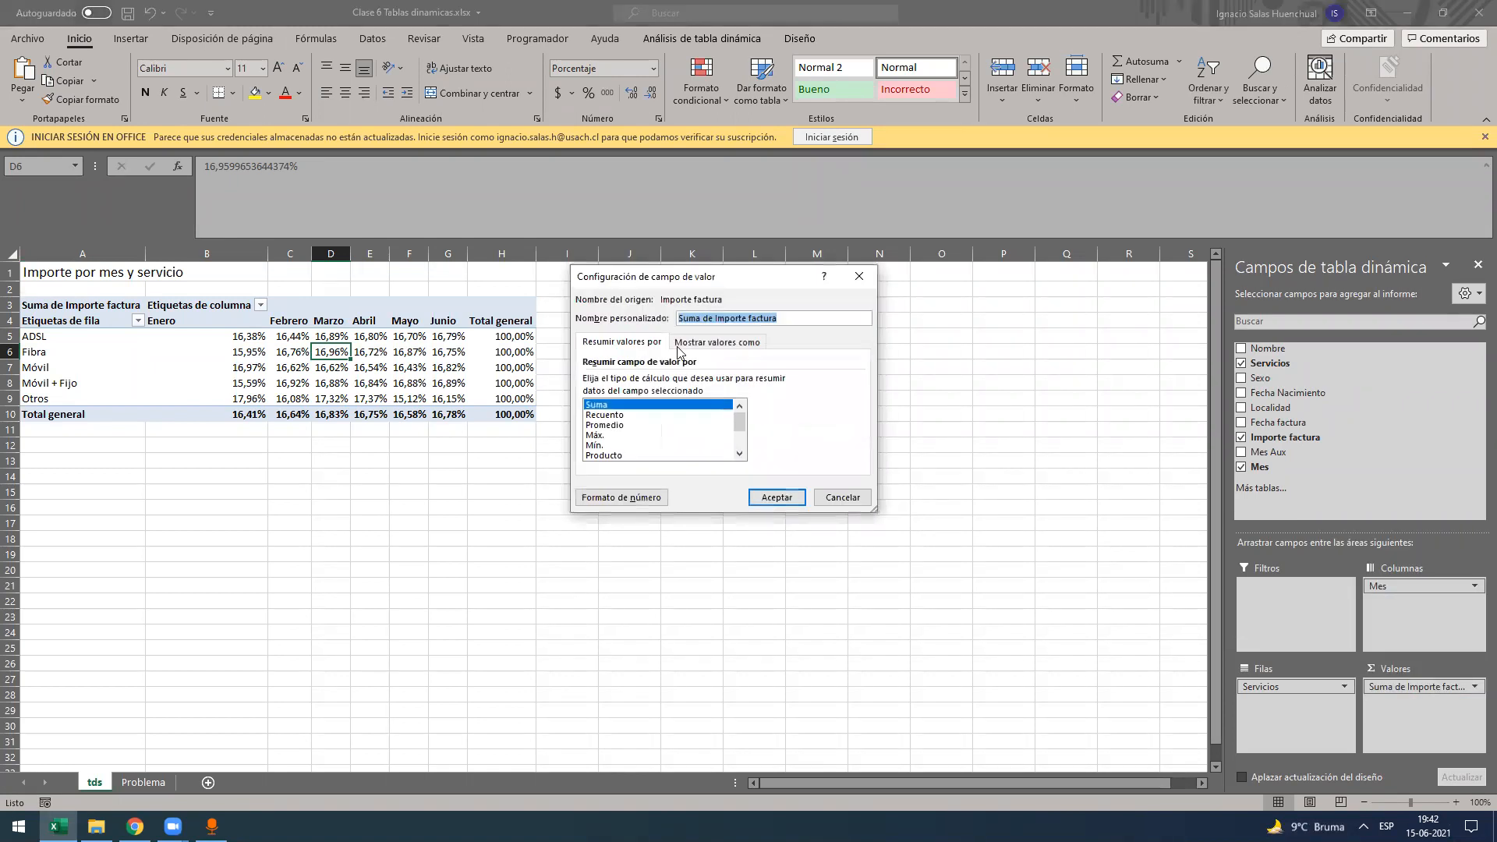
{"action": "left_click", "coordinate": [702, 345]}
{"action": "left_click", "coordinate": [628, 382]}
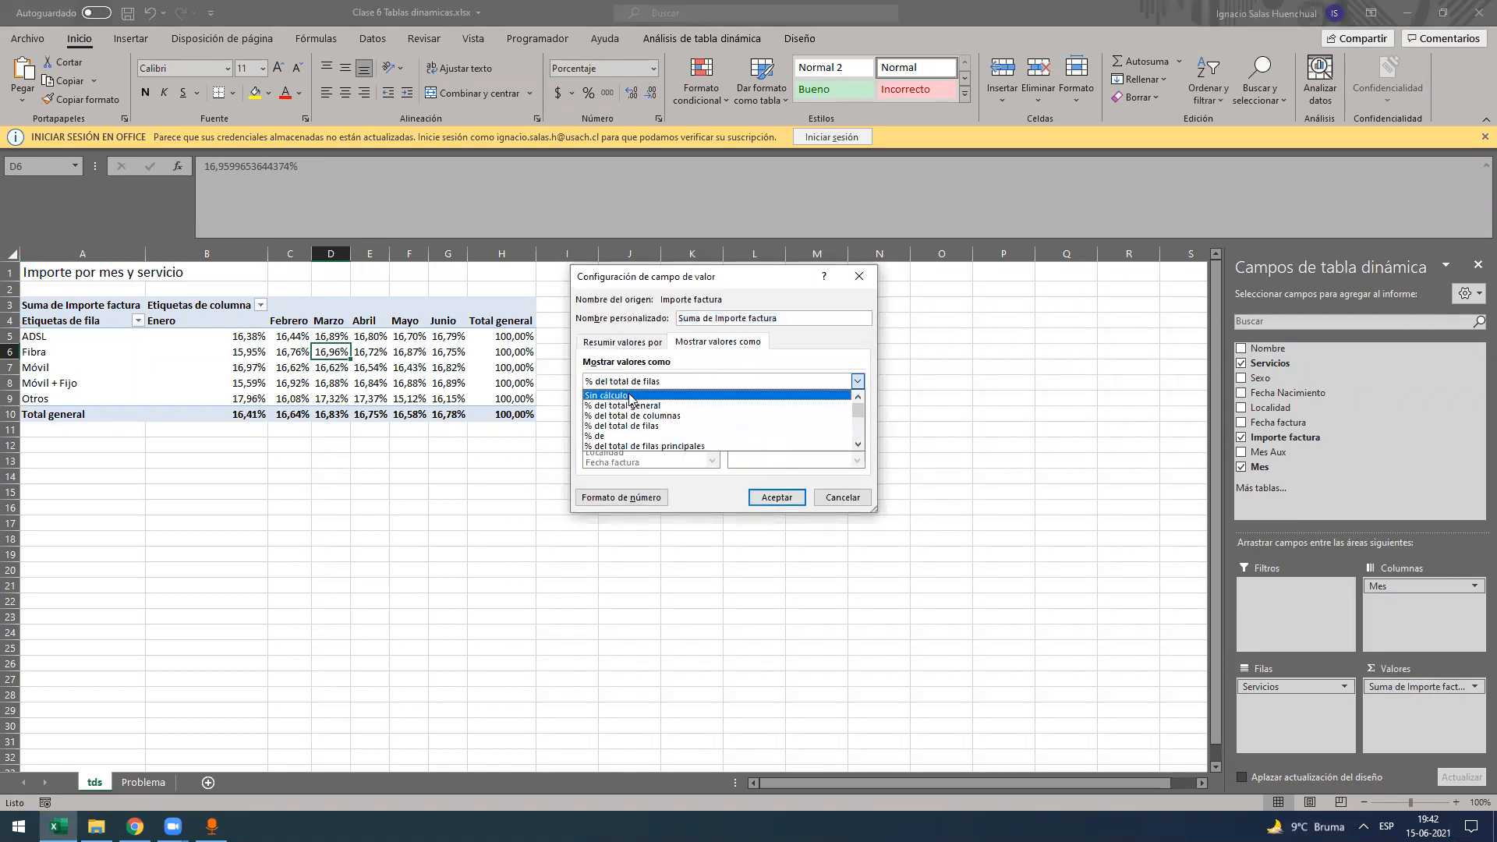
{"action": "left_click", "coordinate": [633, 394]}
{"action": "left_click", "coordinate": [776, 497]}
- Format the pivot table amounts and totals in B5:H10 as accounting currency with $ and no decimals
{"action": "left_click", "coordinate": [289, 368]}
{"action": "left_click_drag", "start_coordinate": [242, 336], "coordinate": [503, 430]}
{"action": "left_click", "coordinate": [557, 93]}
{"action": "left_click", "coordinate": [282, 493]}
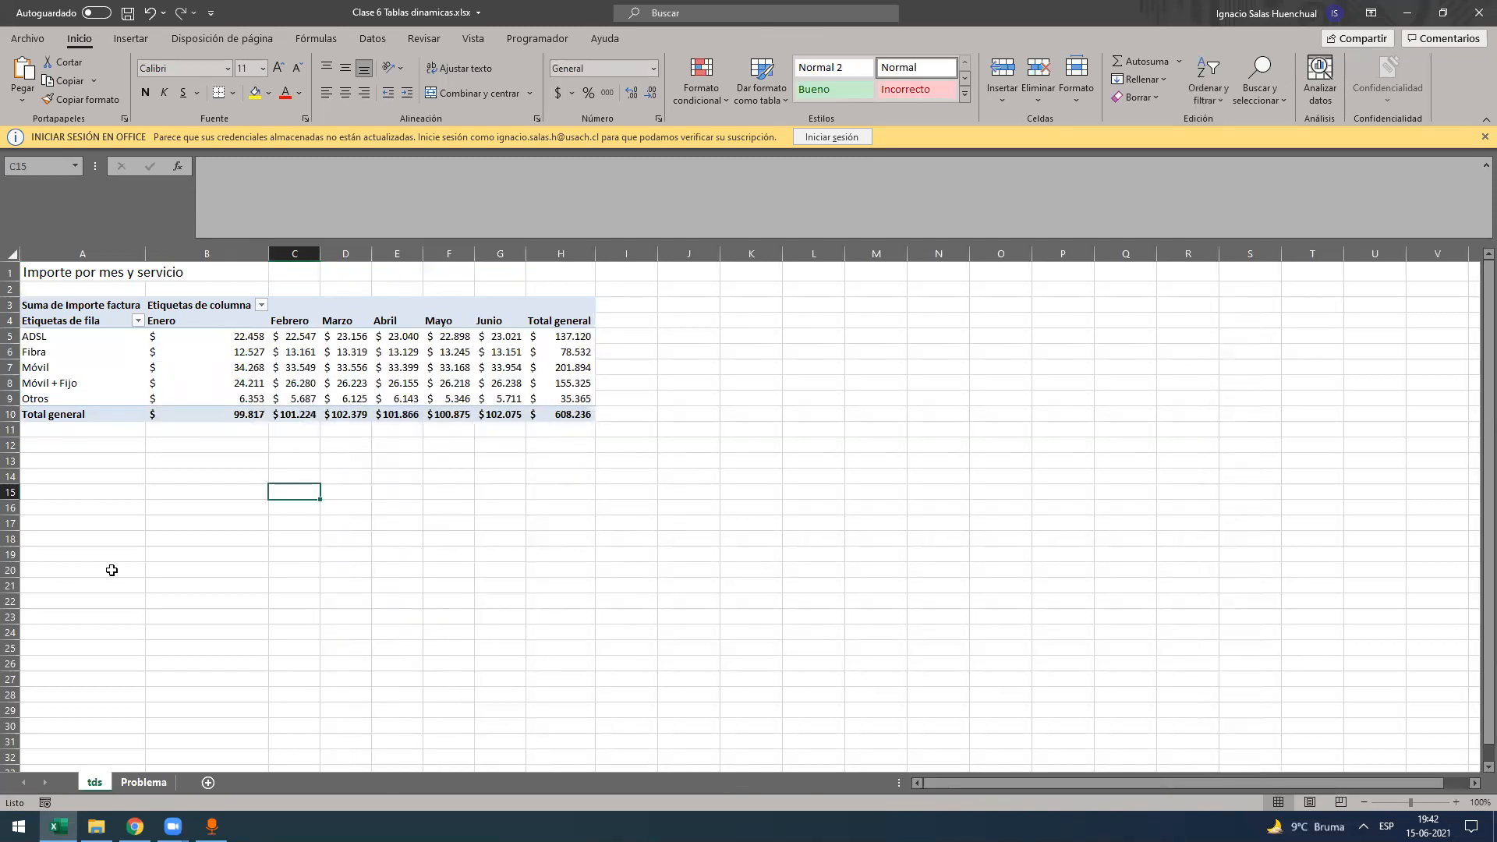
- On the Problema sheet, move the exercise instructions text box up and right so it starts near cell O17
{"action": "key", "text": "ctrl+Page_Down"}
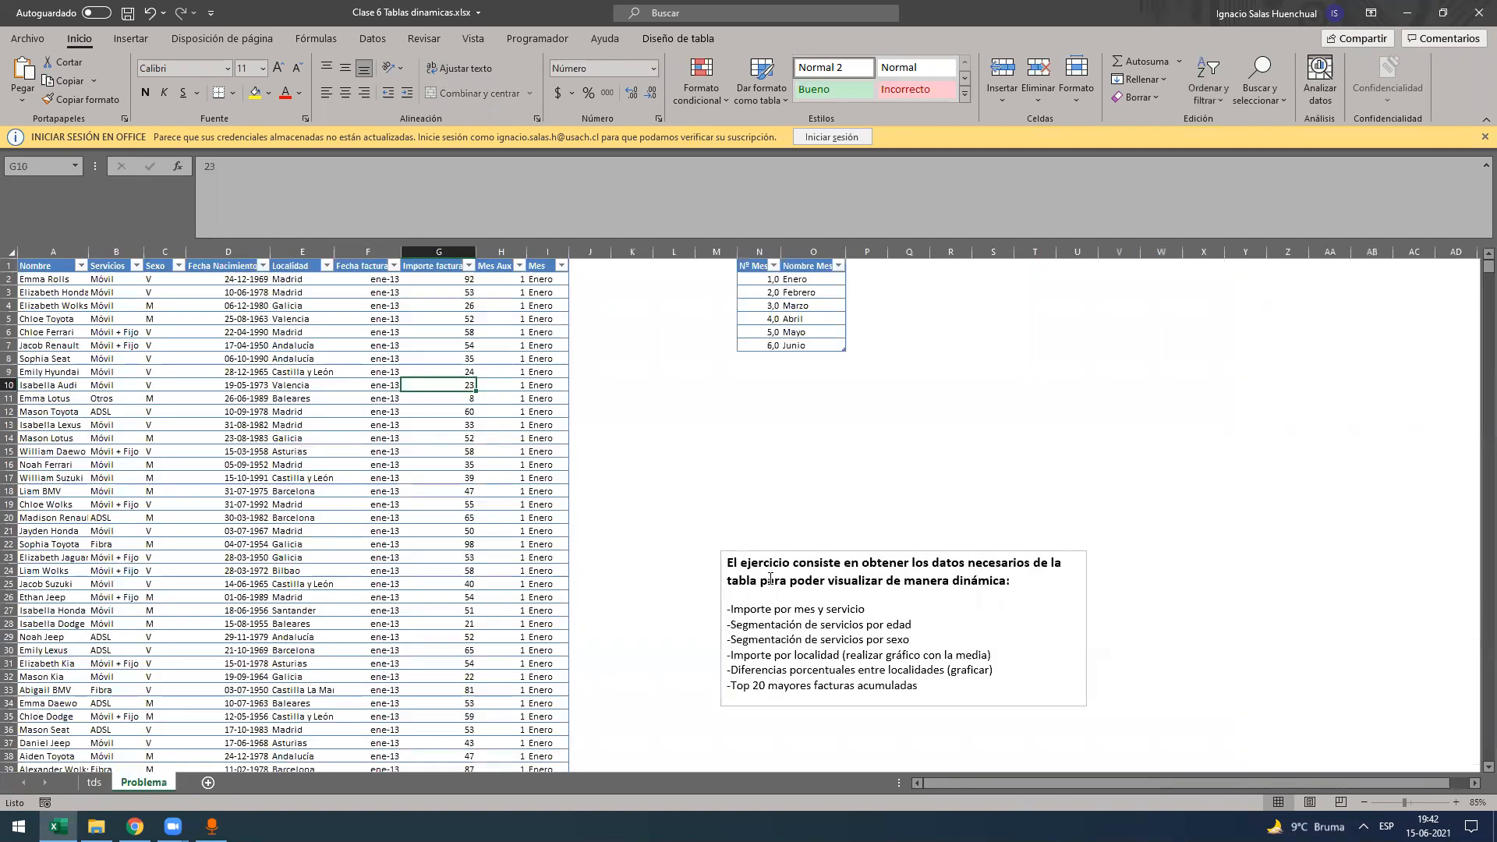
{"action": "left_click", "coordinate": [769, 580]}
{"action": "left_click_drag", "start_coordinate": [822, 553], "coordinate": [878, 478]}
{"action": "left_click", "coordinate": [813, 548]}
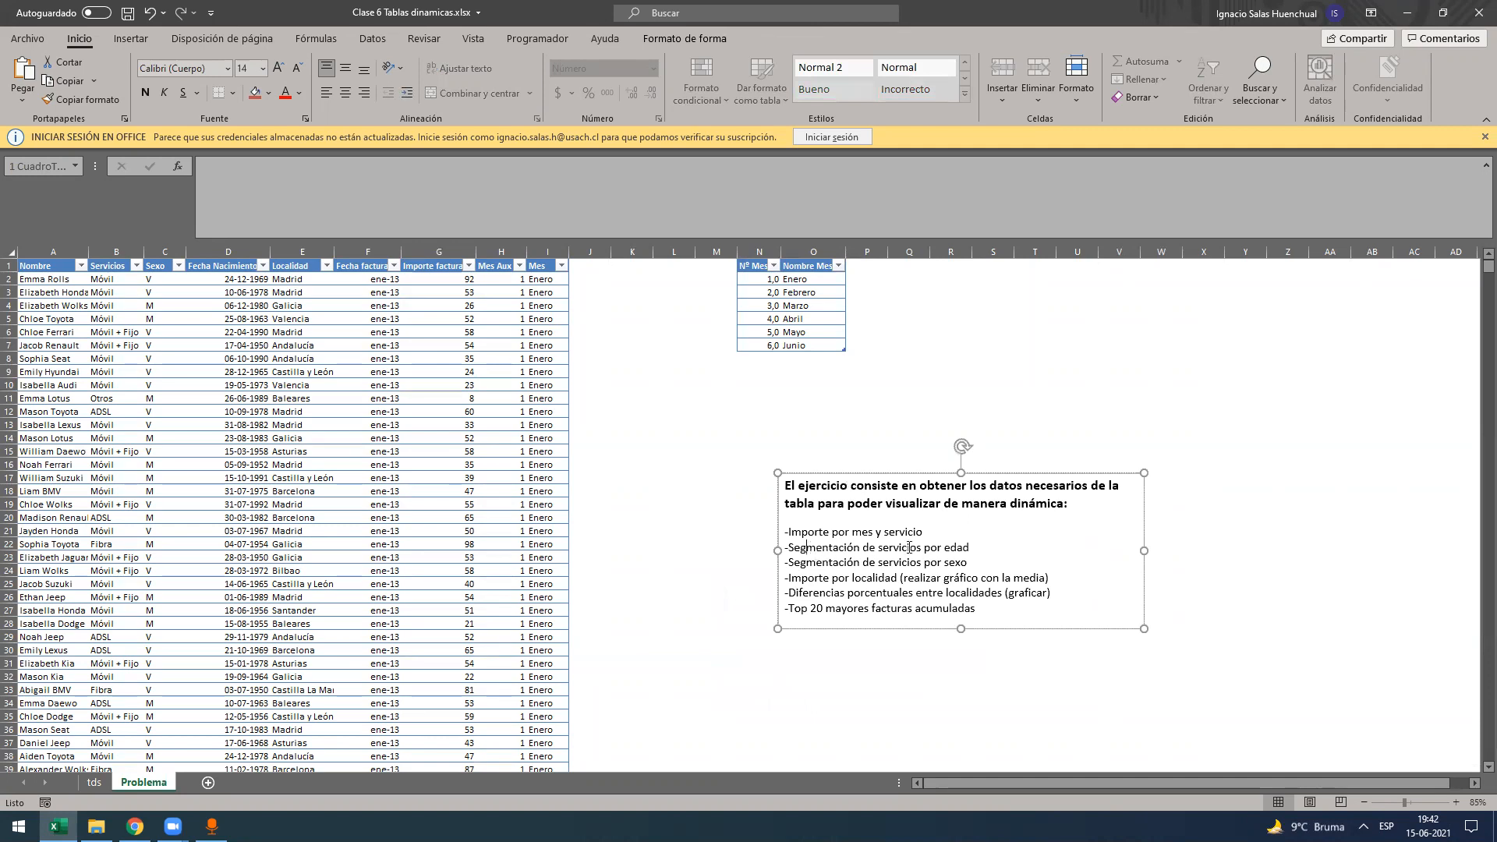
- Add an Edad column to the data table with its header in J1, beside Mes
{"action": "left_click", "coordinate": [539, 279]}
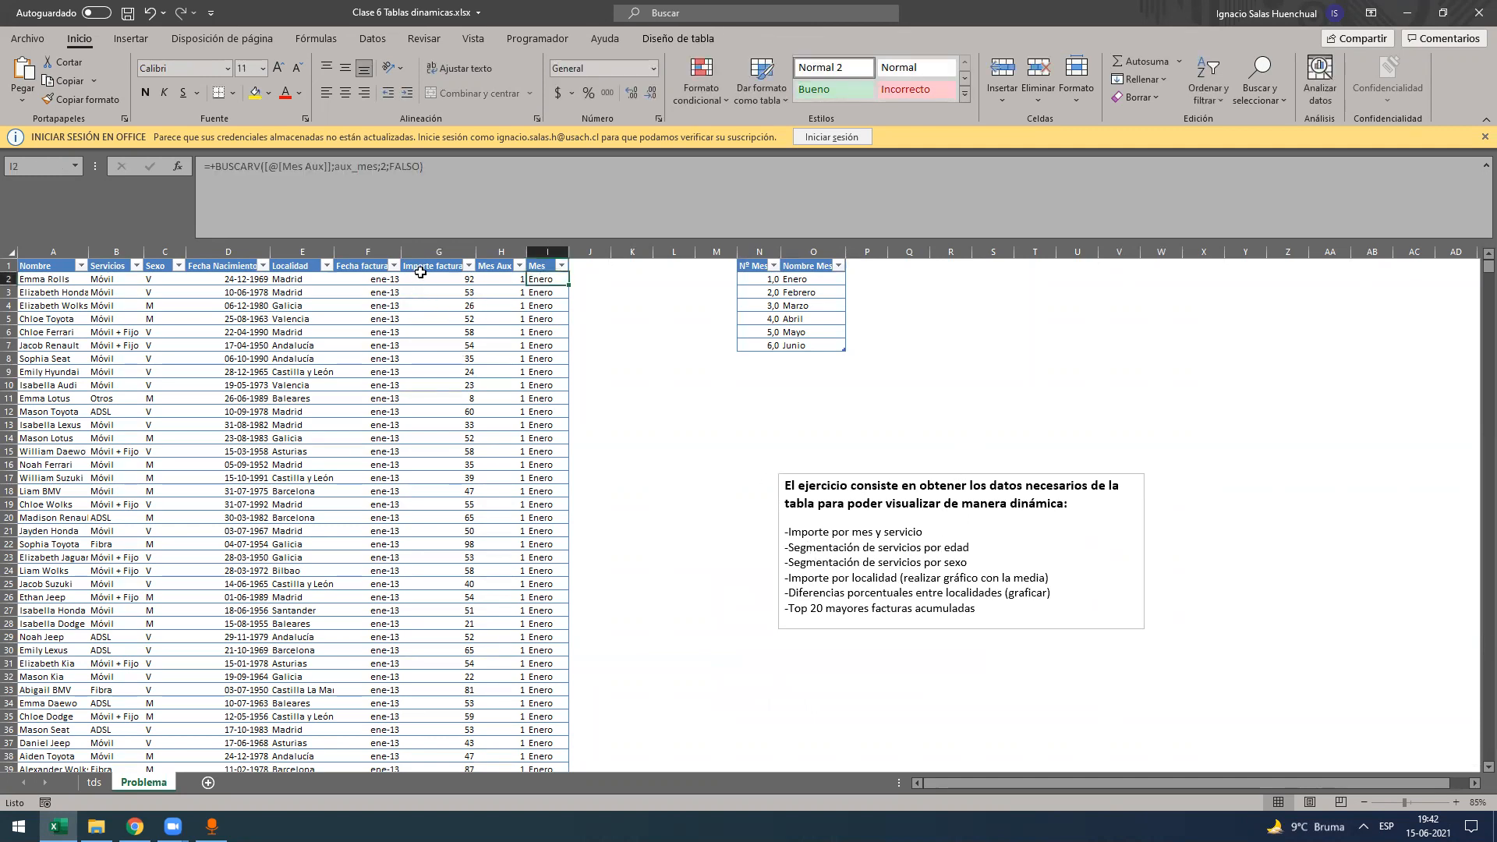
{"action": "left_click", "coordinate": [585, 265]}
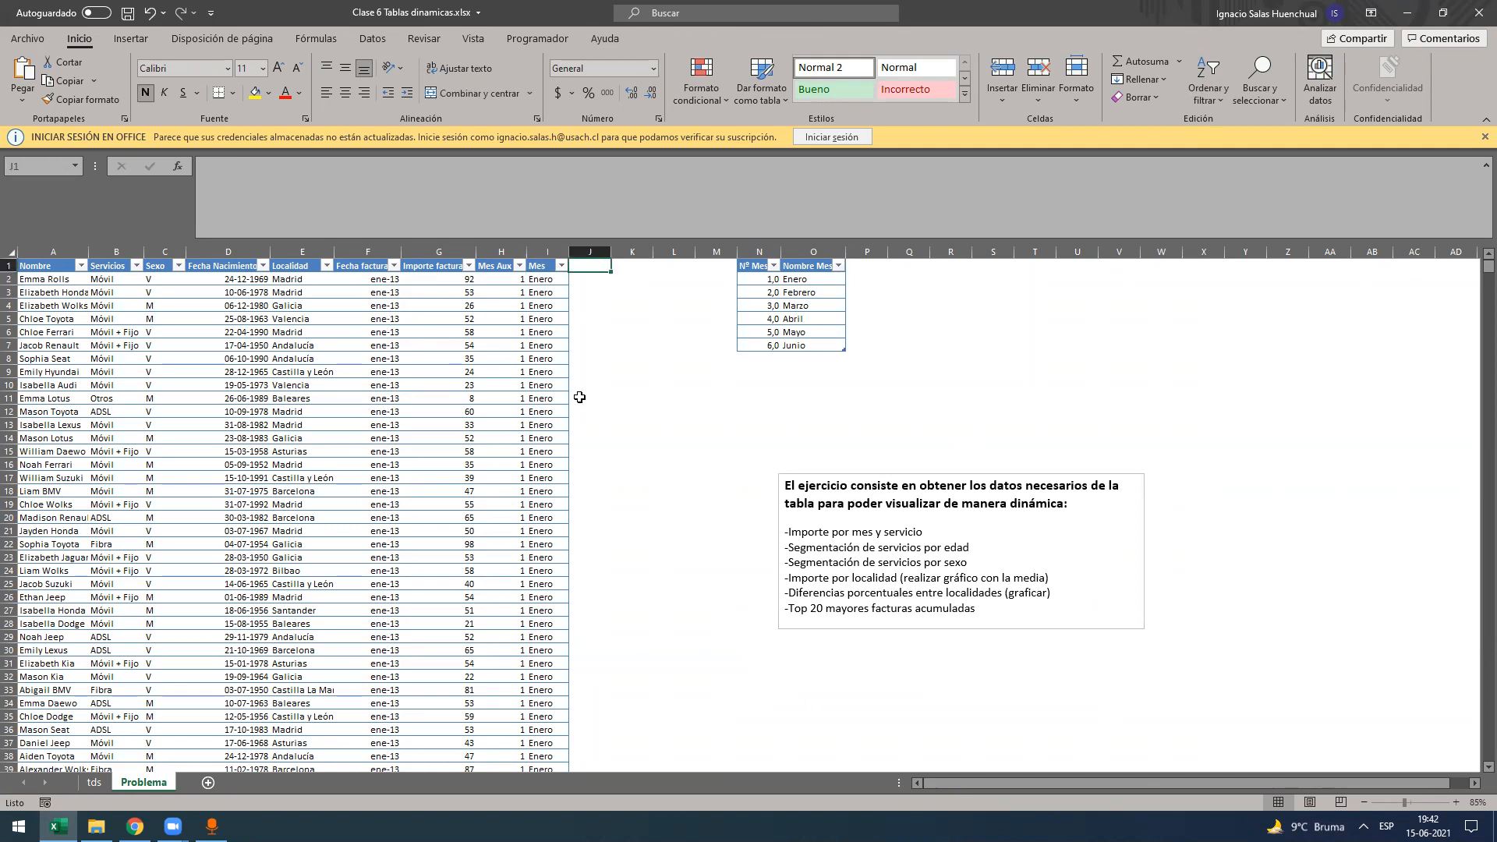
{"action": "type", "text": "Edad"}
{"action": "key", "text": "Return"}
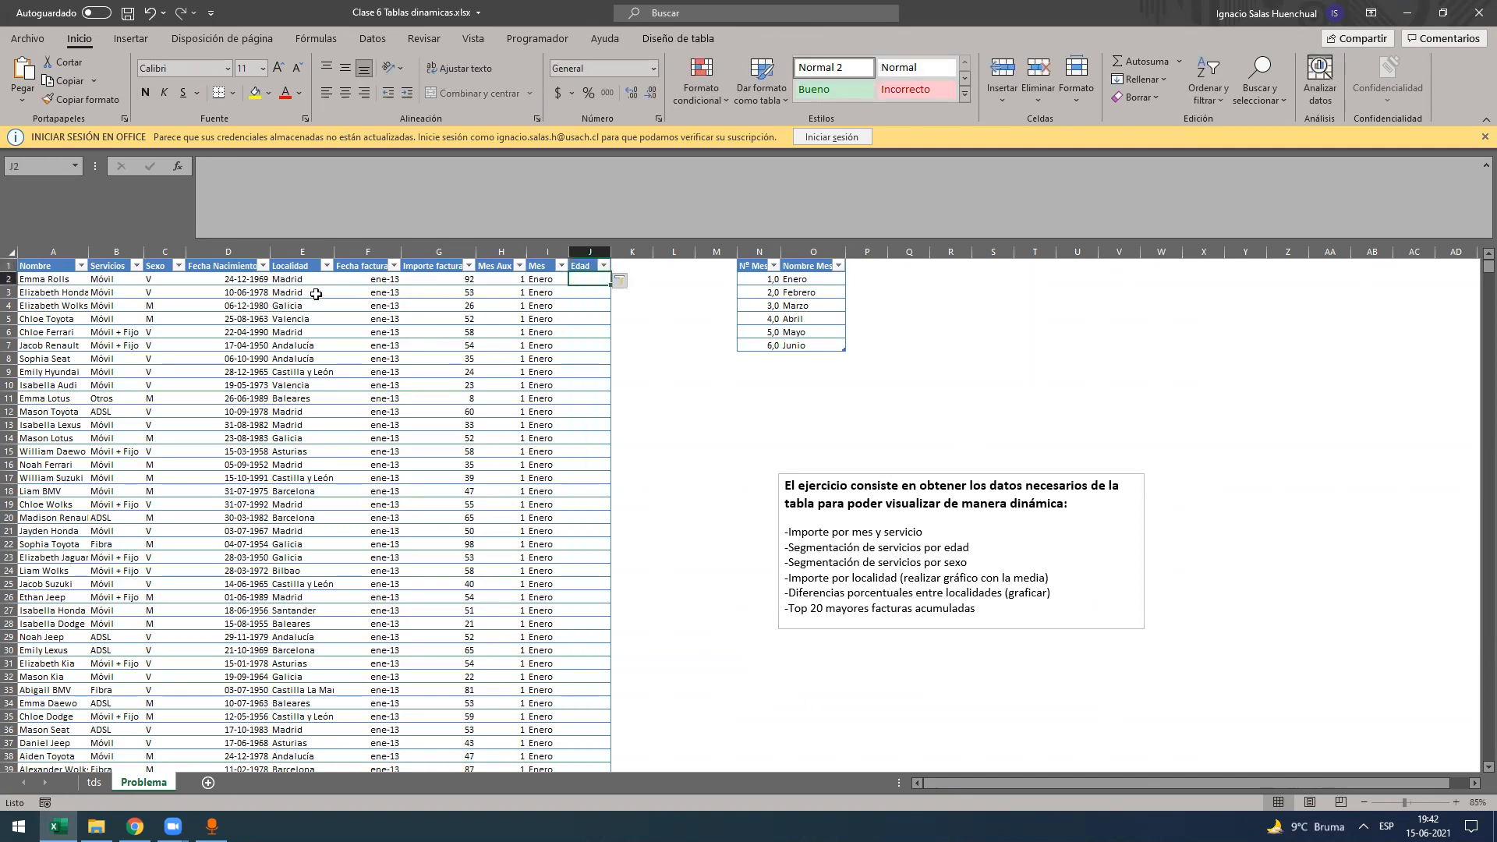
- Autofit the width of the Fecha Nacimiento column to its contents
{"action": "left_click", "coordinate": [52, 281]}
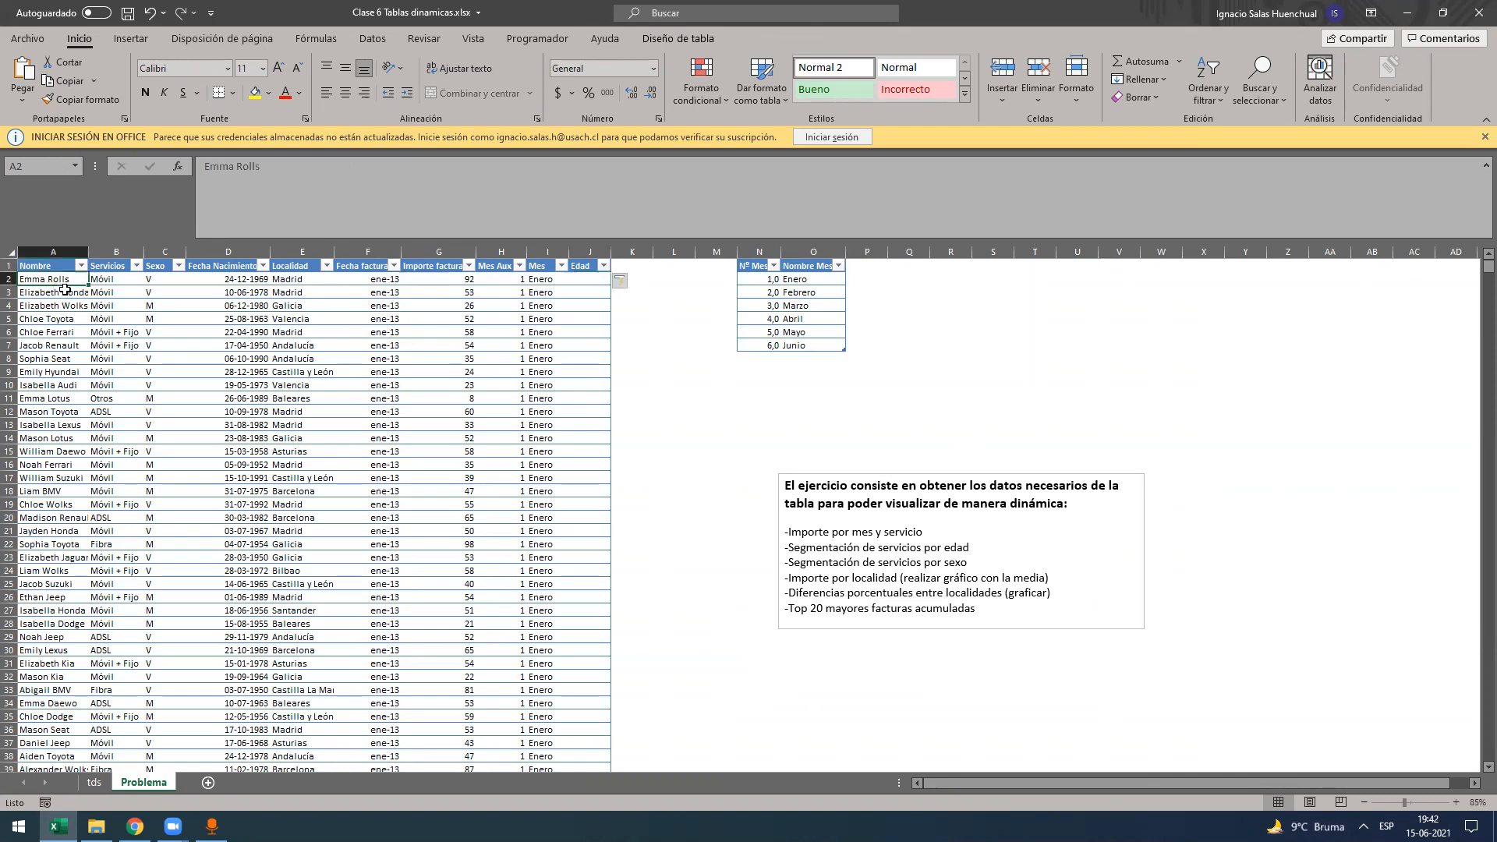
{"action": "left_click", "coordinate": [228, 278]}
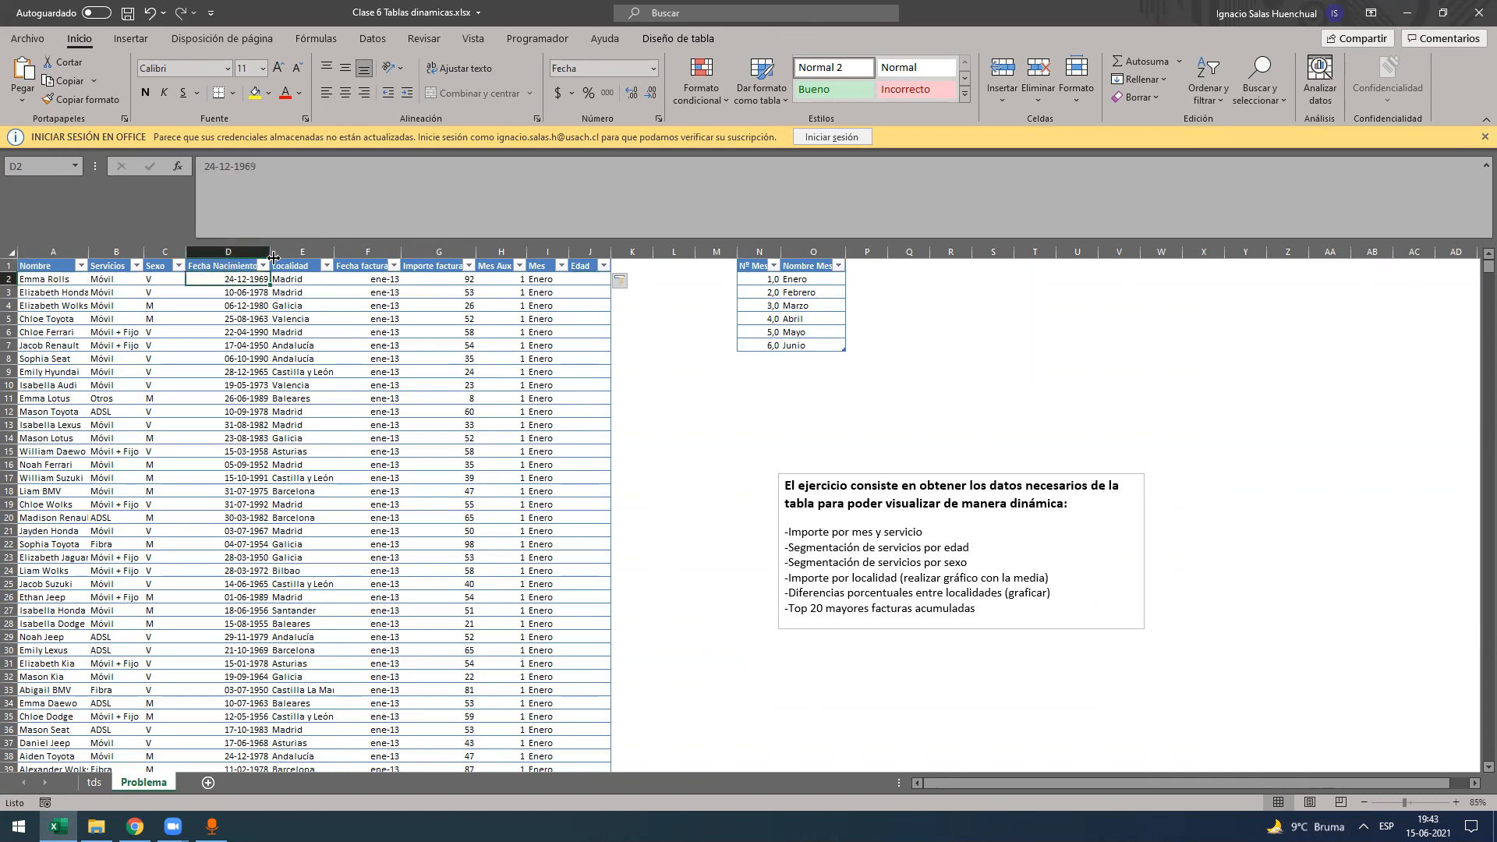
{"action": "double_click", "coordinate": [270, 252]}
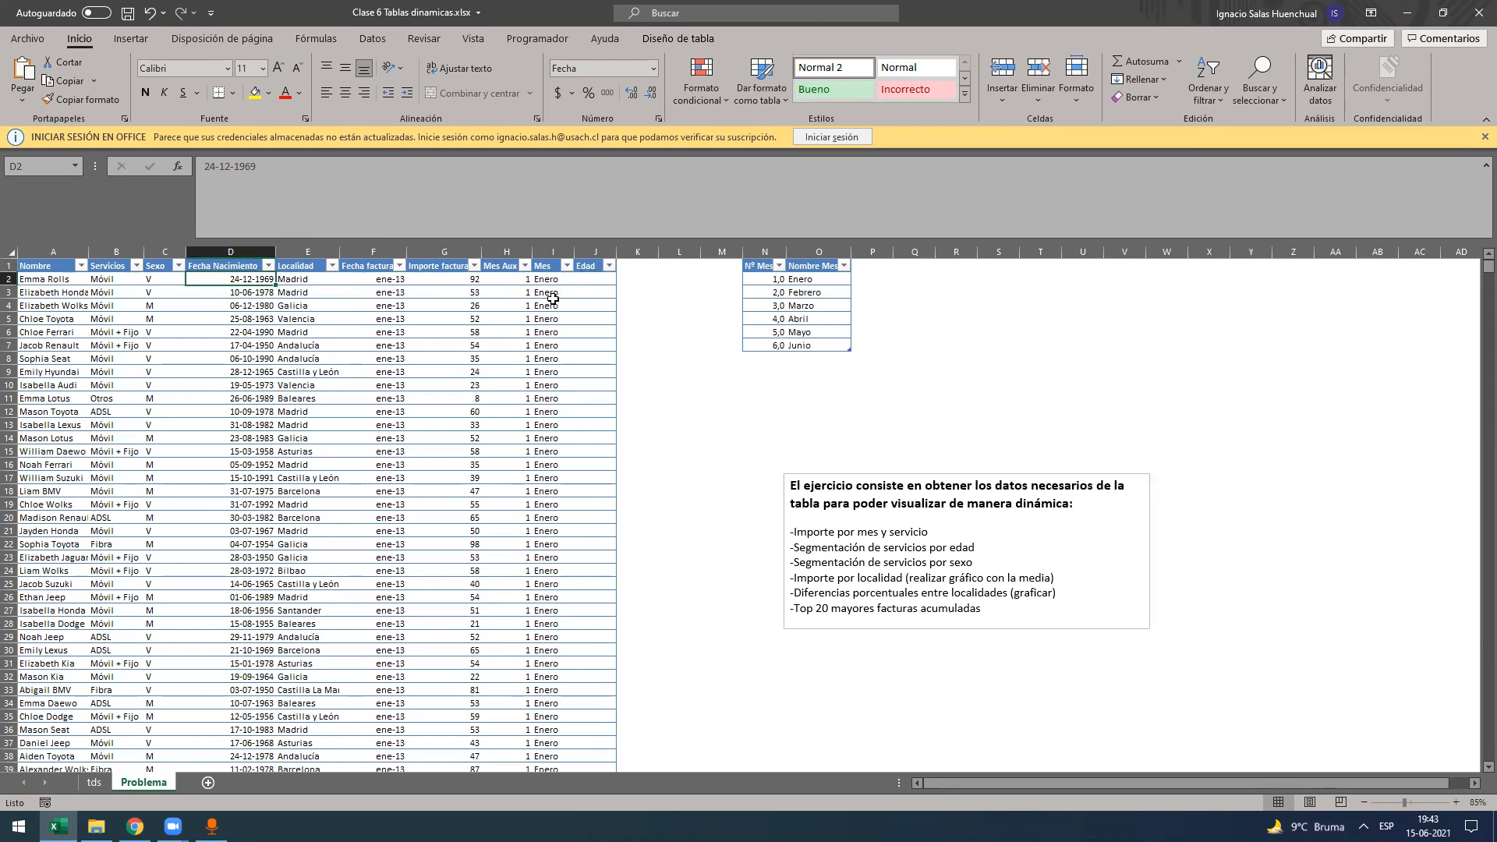
{"action": "left_click", "coordinate": [596, 279]}
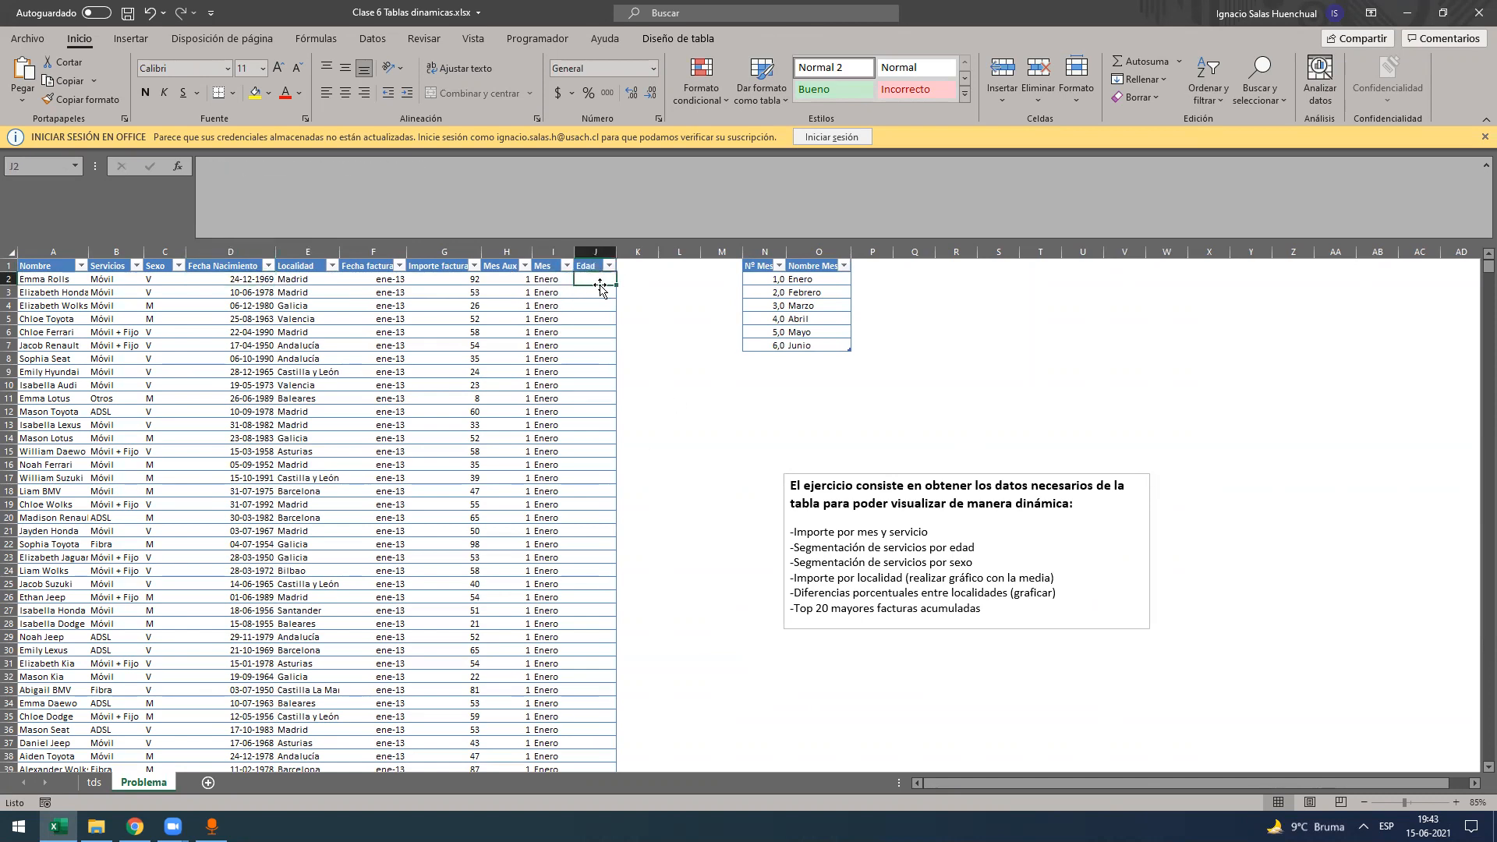
{"action": "type", "text": "+HOY("}
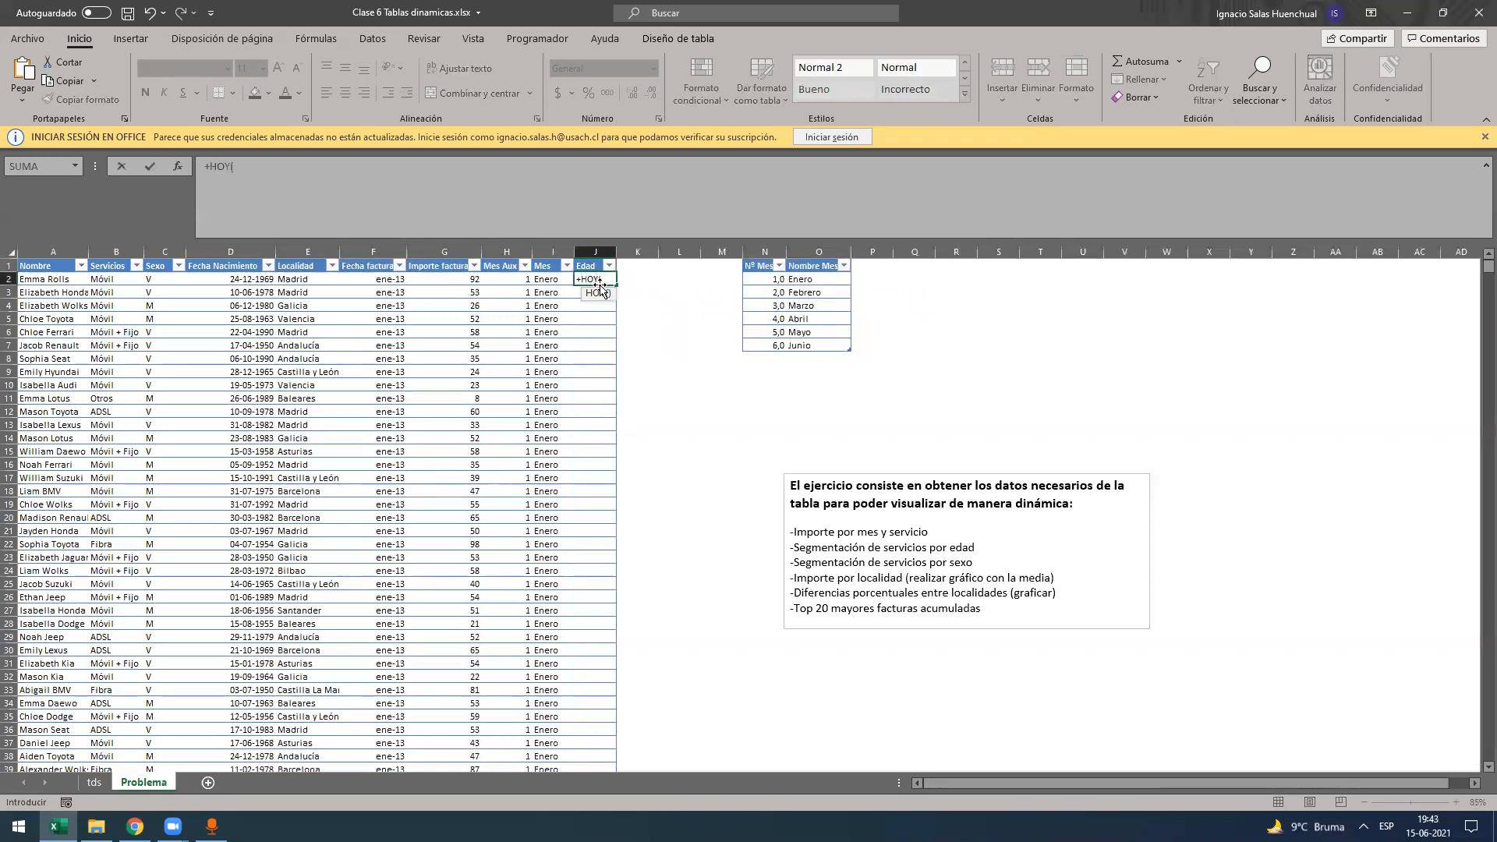
{"action": "type", "text": ")"}
{"action": "left_click_drag", "start_coordinate": [239, 167], "coordinate": [209, 182]}
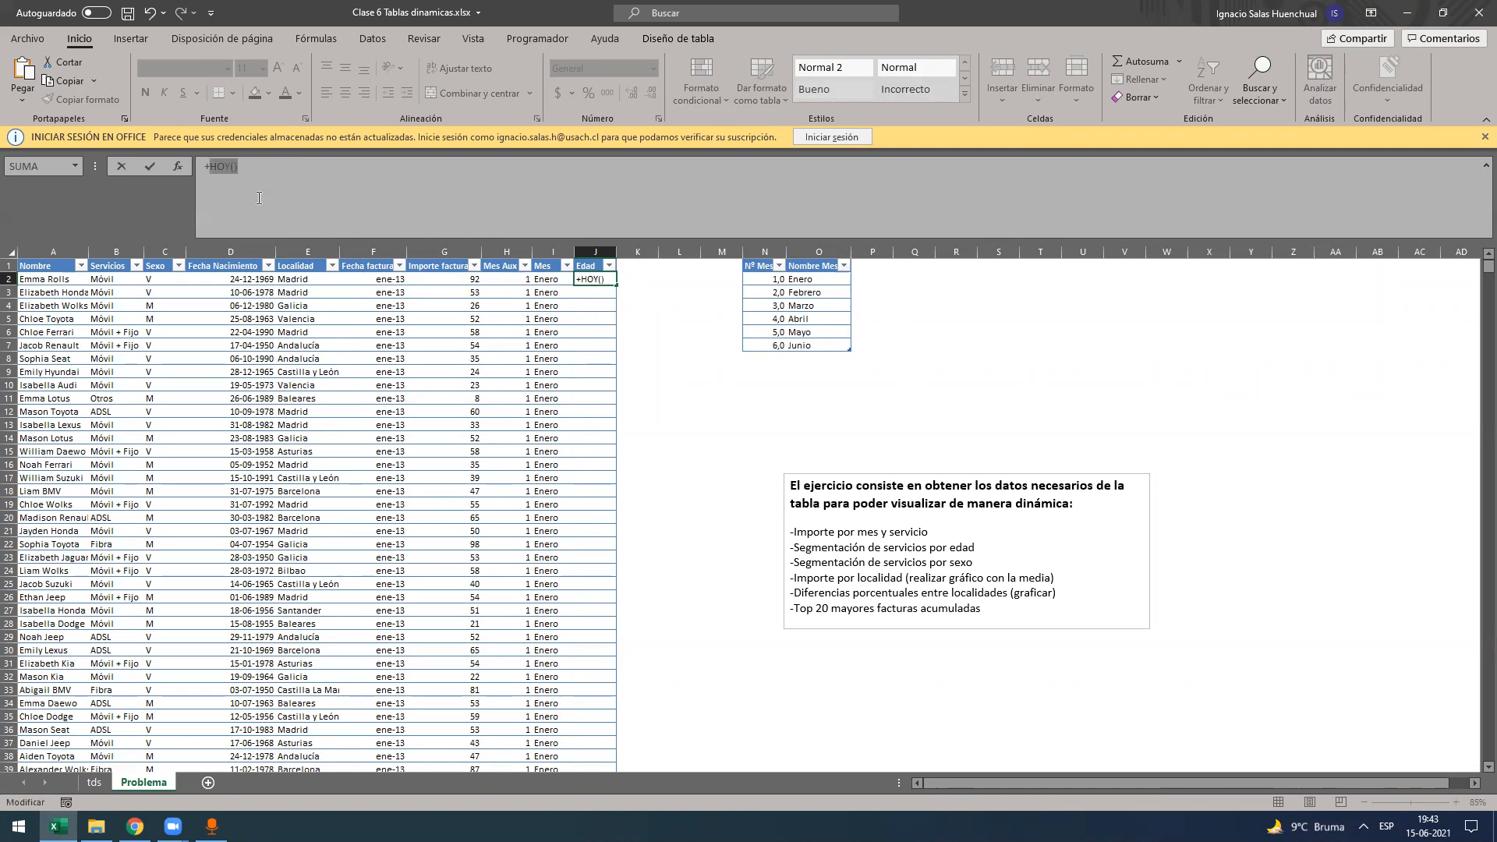
{"action": "key", "text": "Escape"}
- Fill the Edad column with the current date by entering =+HOY() in J2
{"action": "type", "text": "+hoy"}
{"action": "key", "text": "Tab"}
{"action": "key", "text": "Return"}
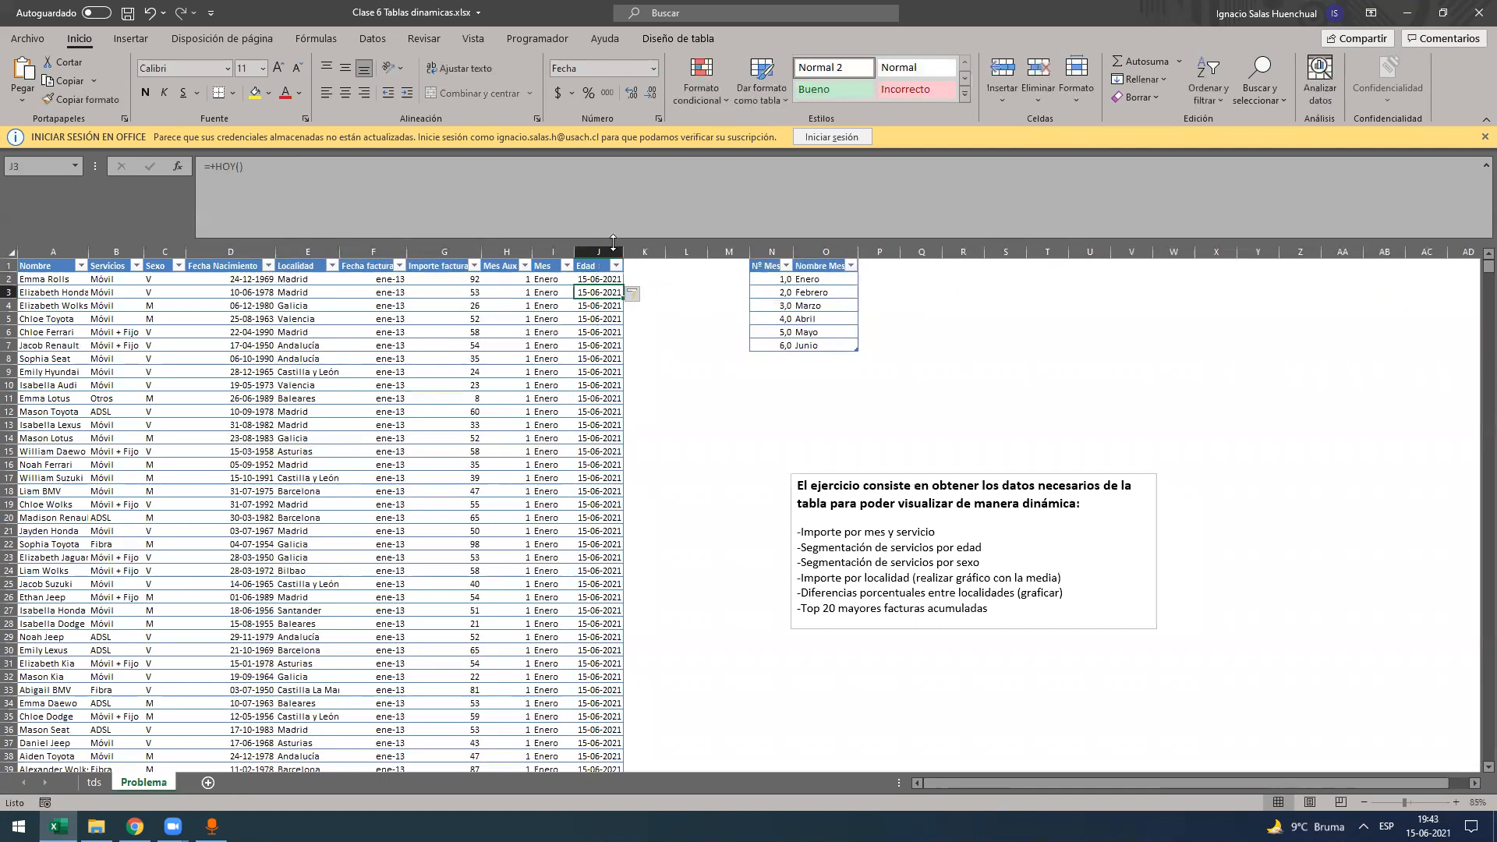
- Calculate each customer's age in the Edad column by entering =+(HOY()-[@[Fecha Nacimiento]])/365 in J2
{"action": "left_click", "coordinate": [602, 278]}
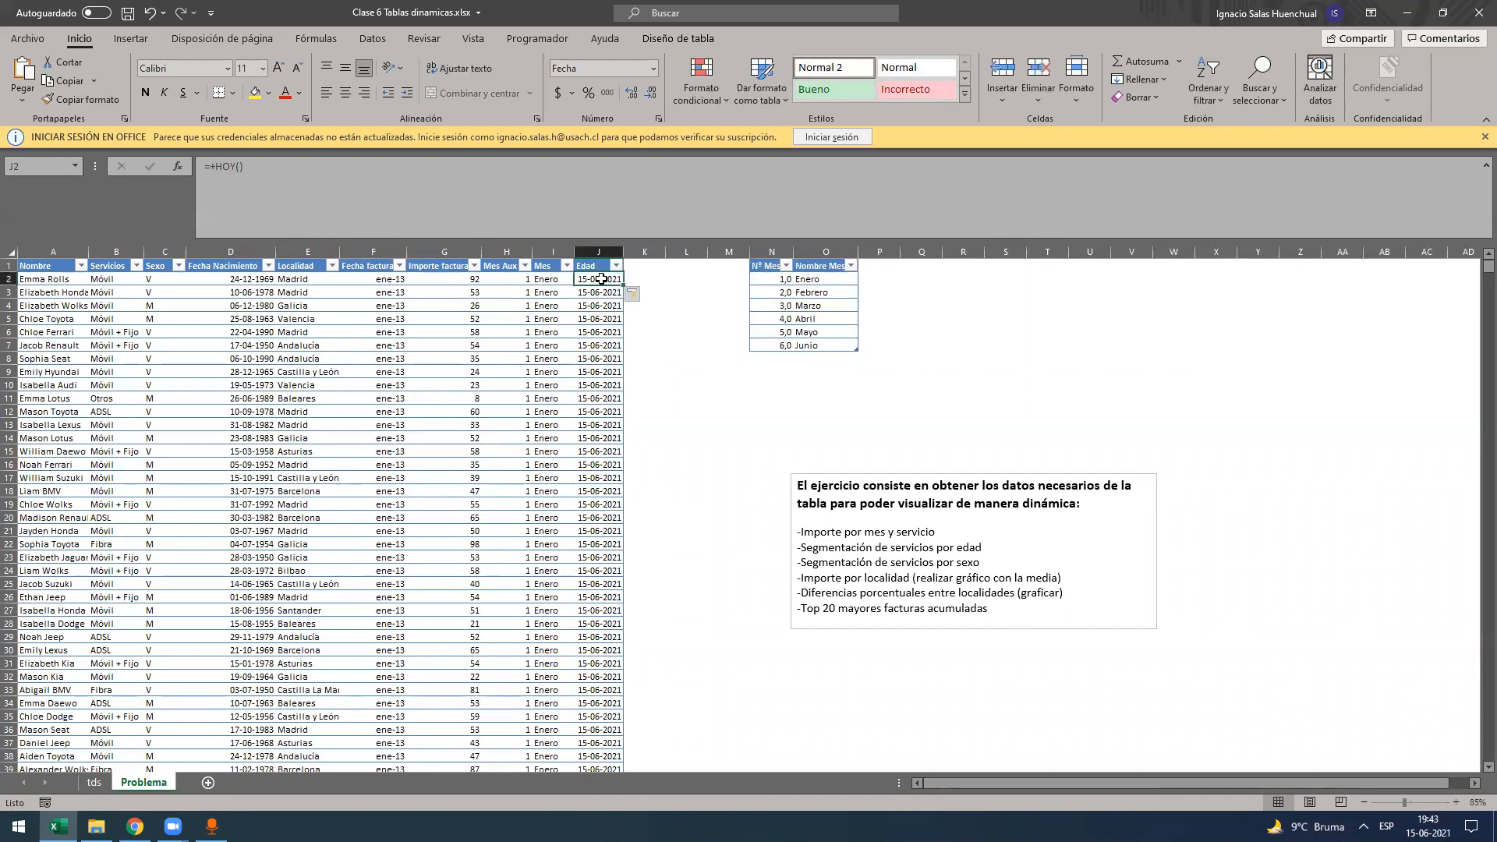
{"action": "type", "text": "+hoy"}
{"action": "key", "text": "Tab"}
{"action": "type", "text": ")"}
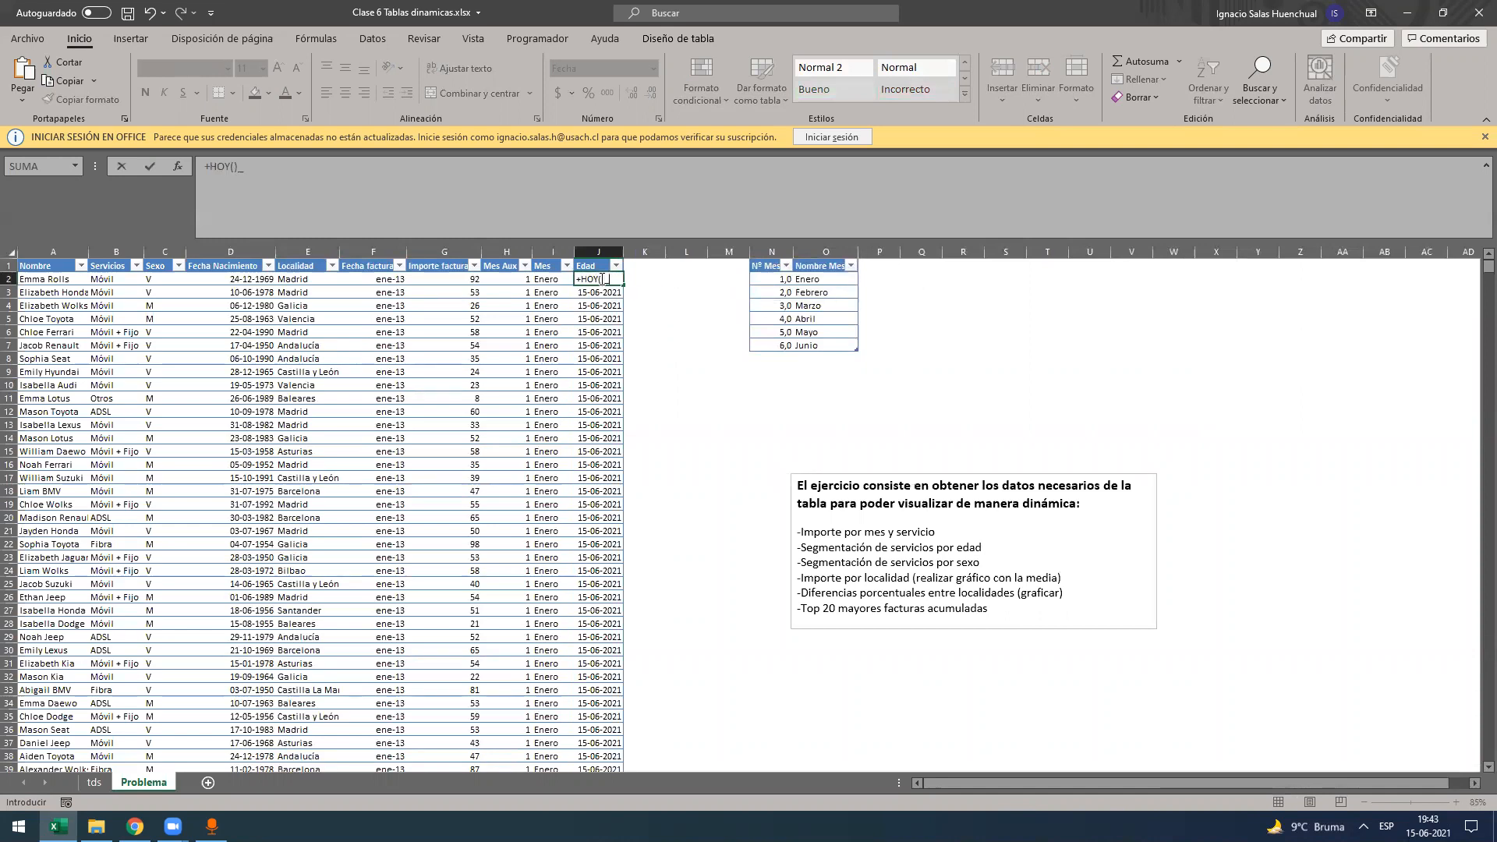
{"action": "type", "text": "-"}
{"action": "left_click", "coordinate": [231, 283]}
{"action": "left_click", "coordinate": [403, 167]}
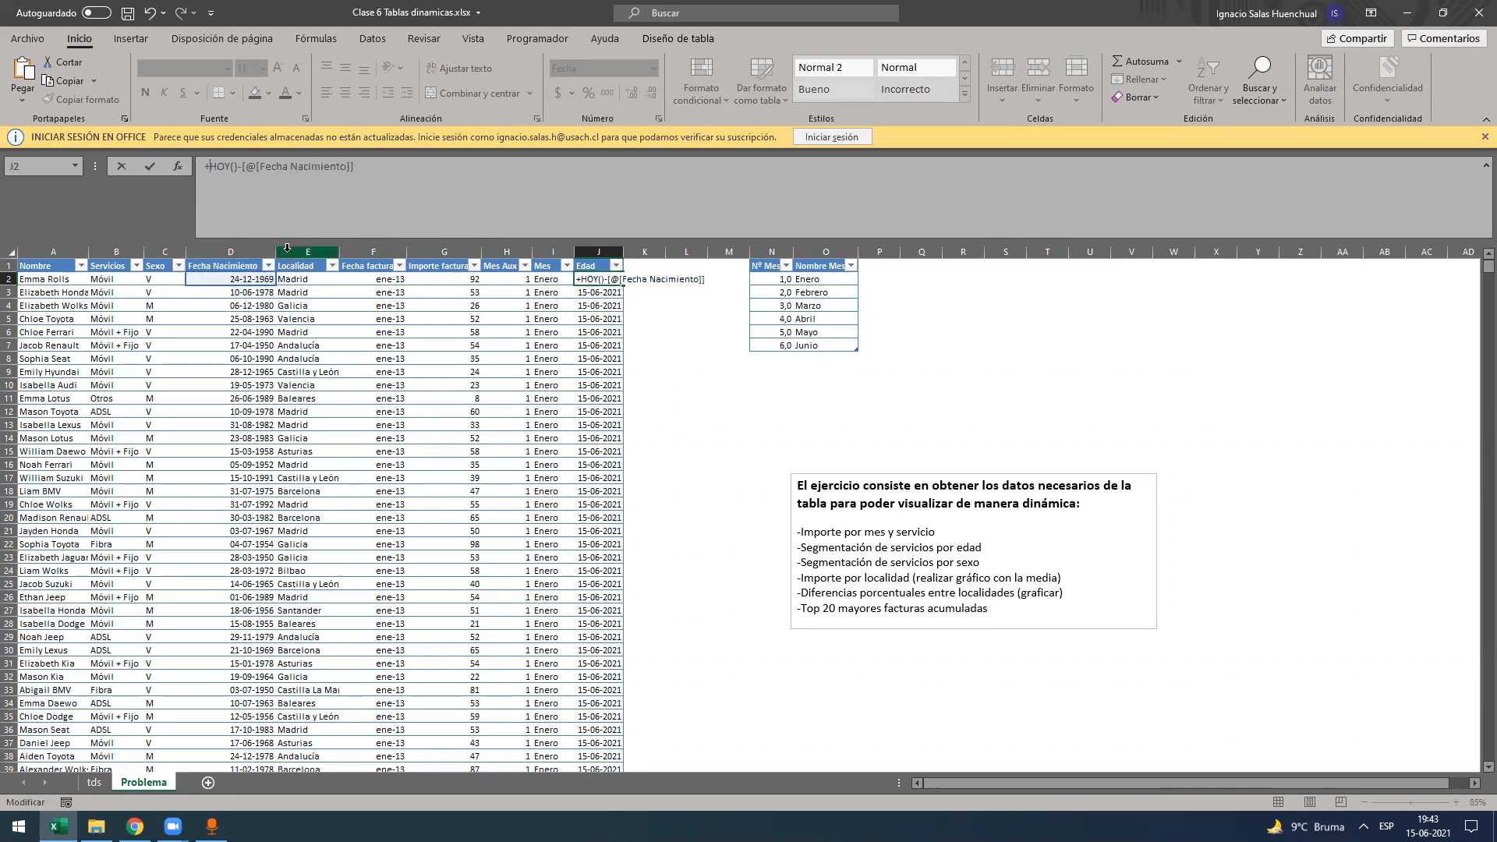
{"action": "type", "text": "("}
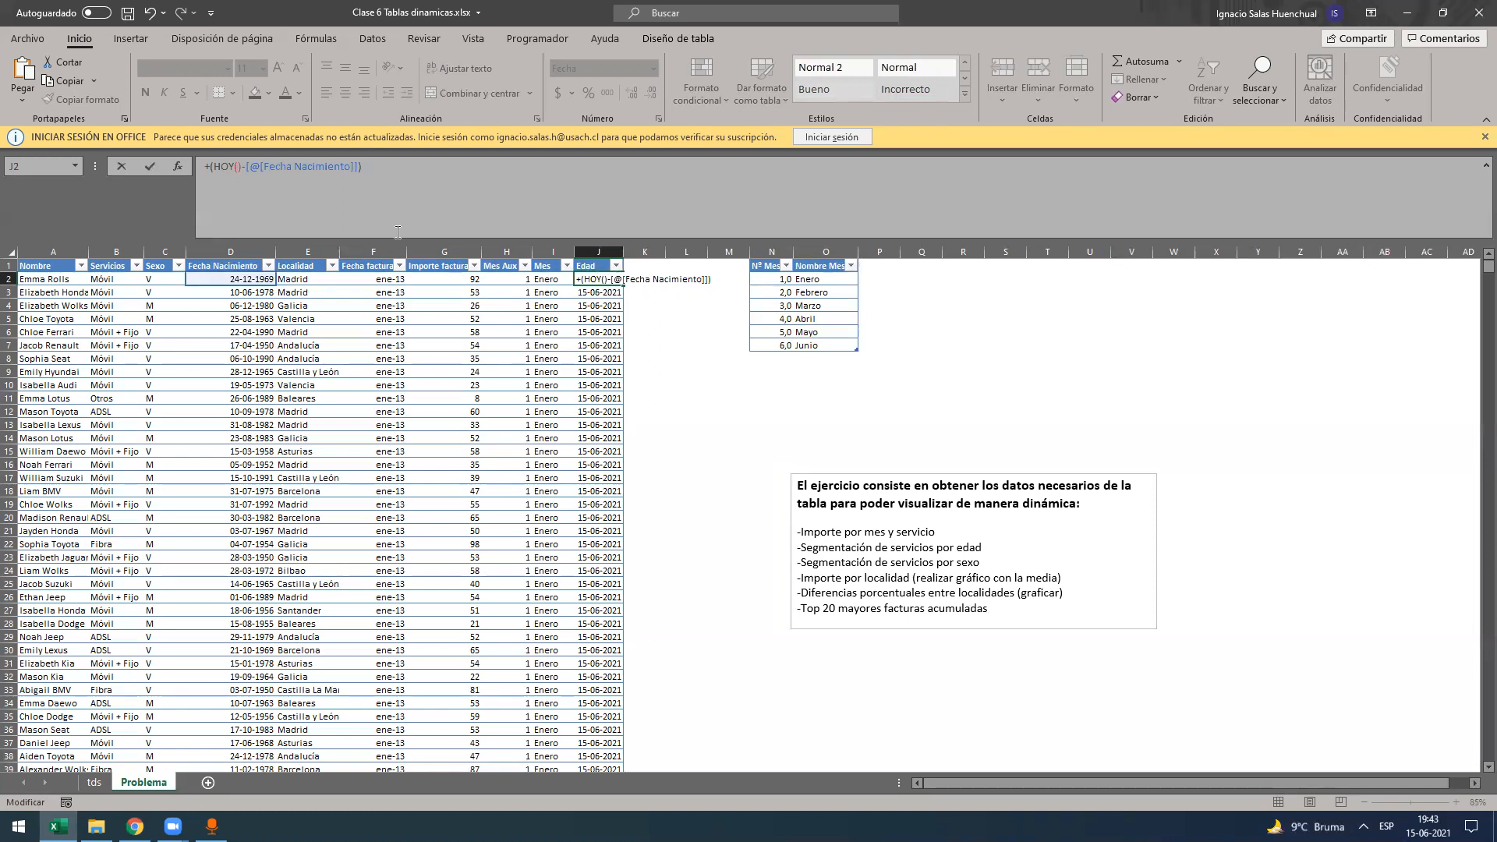
{"action": "key", "text": "Return"}
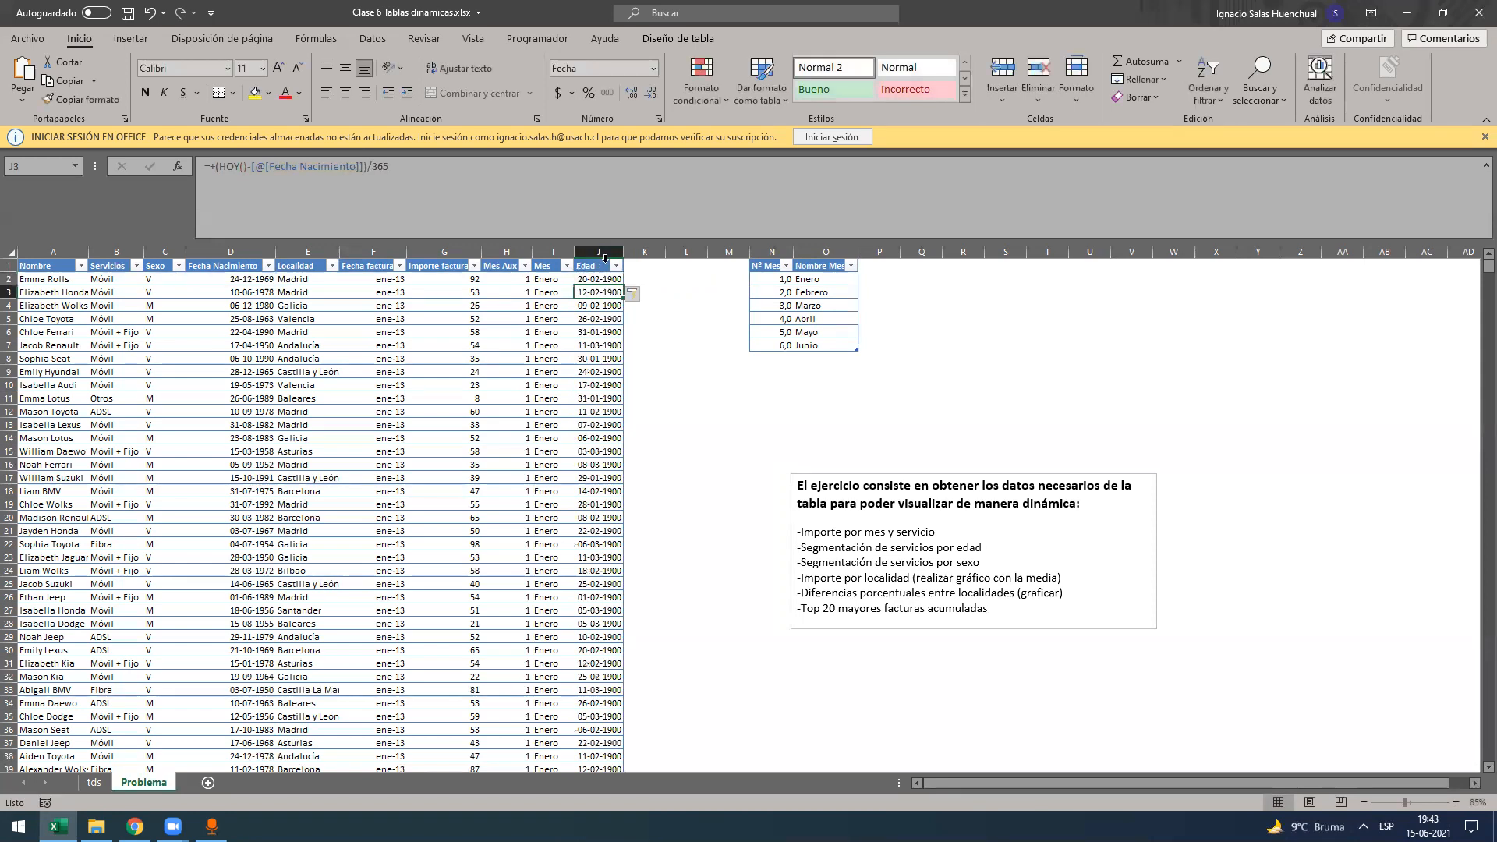
- Format the Edad column's values with the General number format
{"action": "left_click", "coordinate": [605, 258]}
{"action": "left_click", "coordinate": [654, 69]}
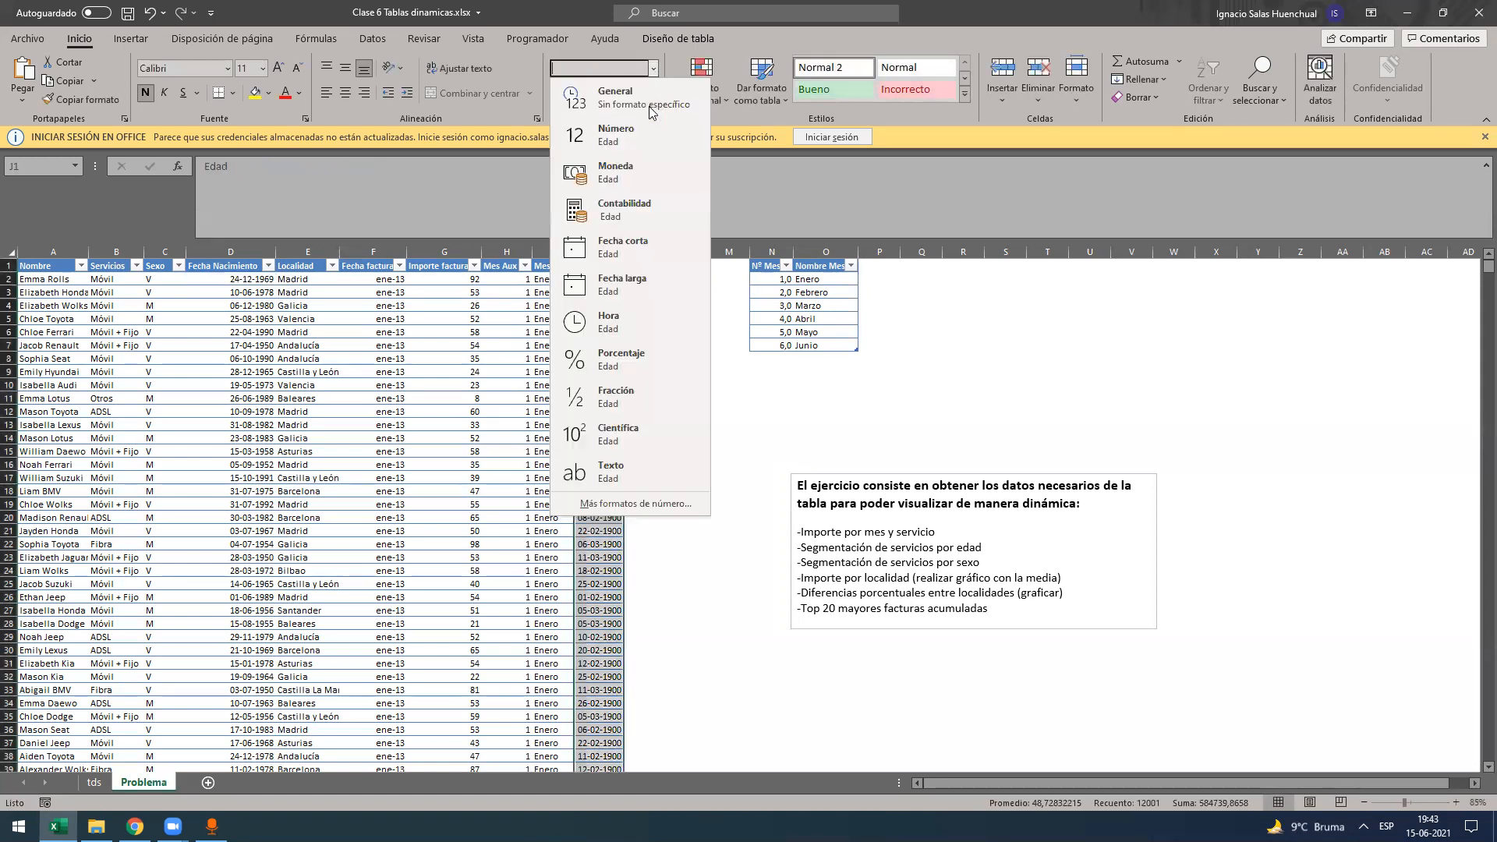
{"action": "left_click", "coordinate": [652, 95]}
- Try to wrap the age formula in J2 in the TRUNCAR function to remove the decimals
{"action": "left_click", "coordinate": [597, 280]}
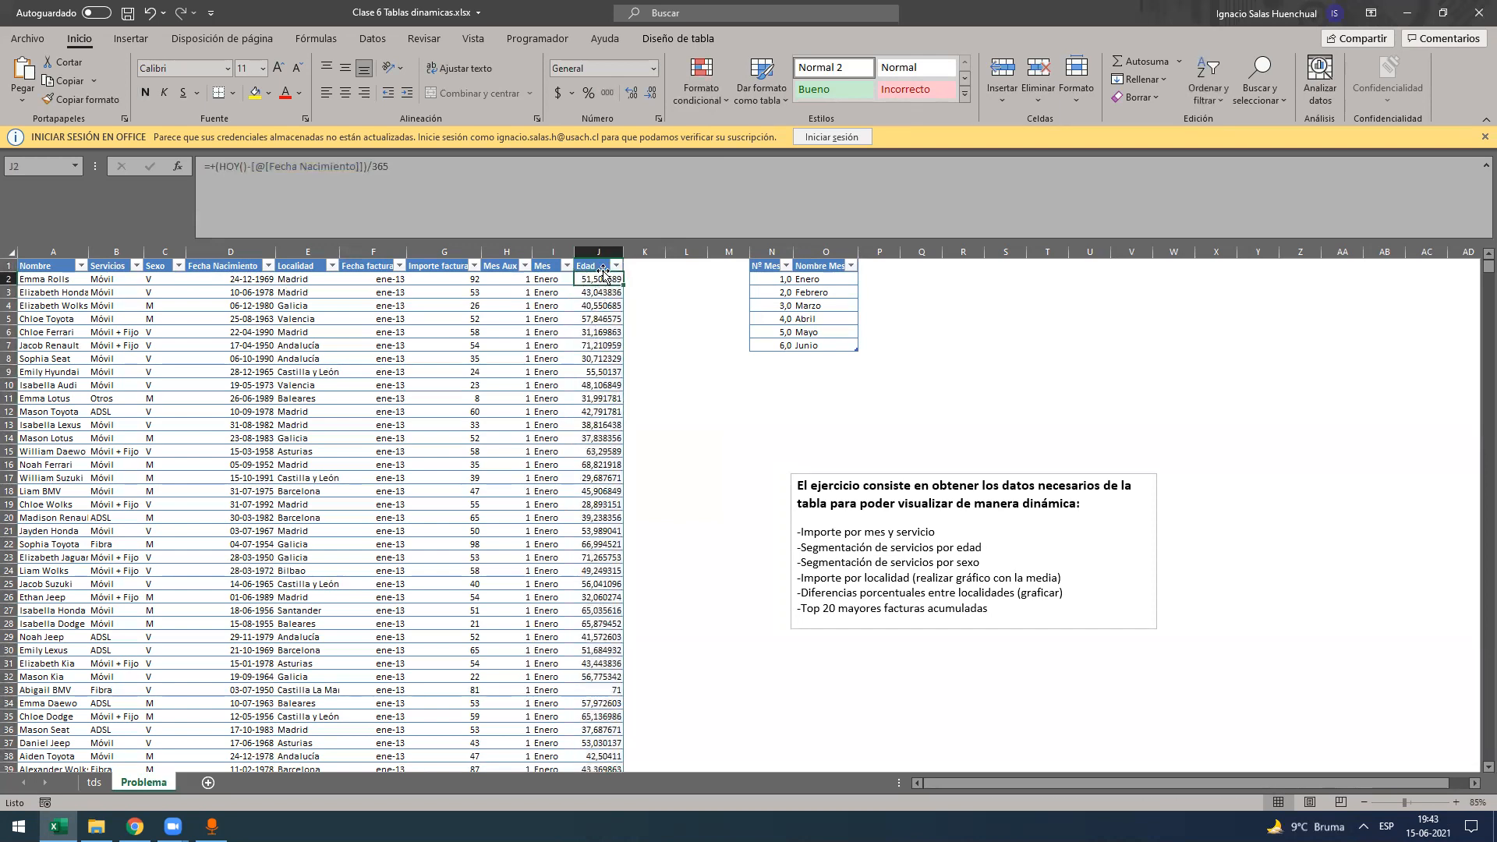
{"action": "left_click", "coordinate": [272, 167]}
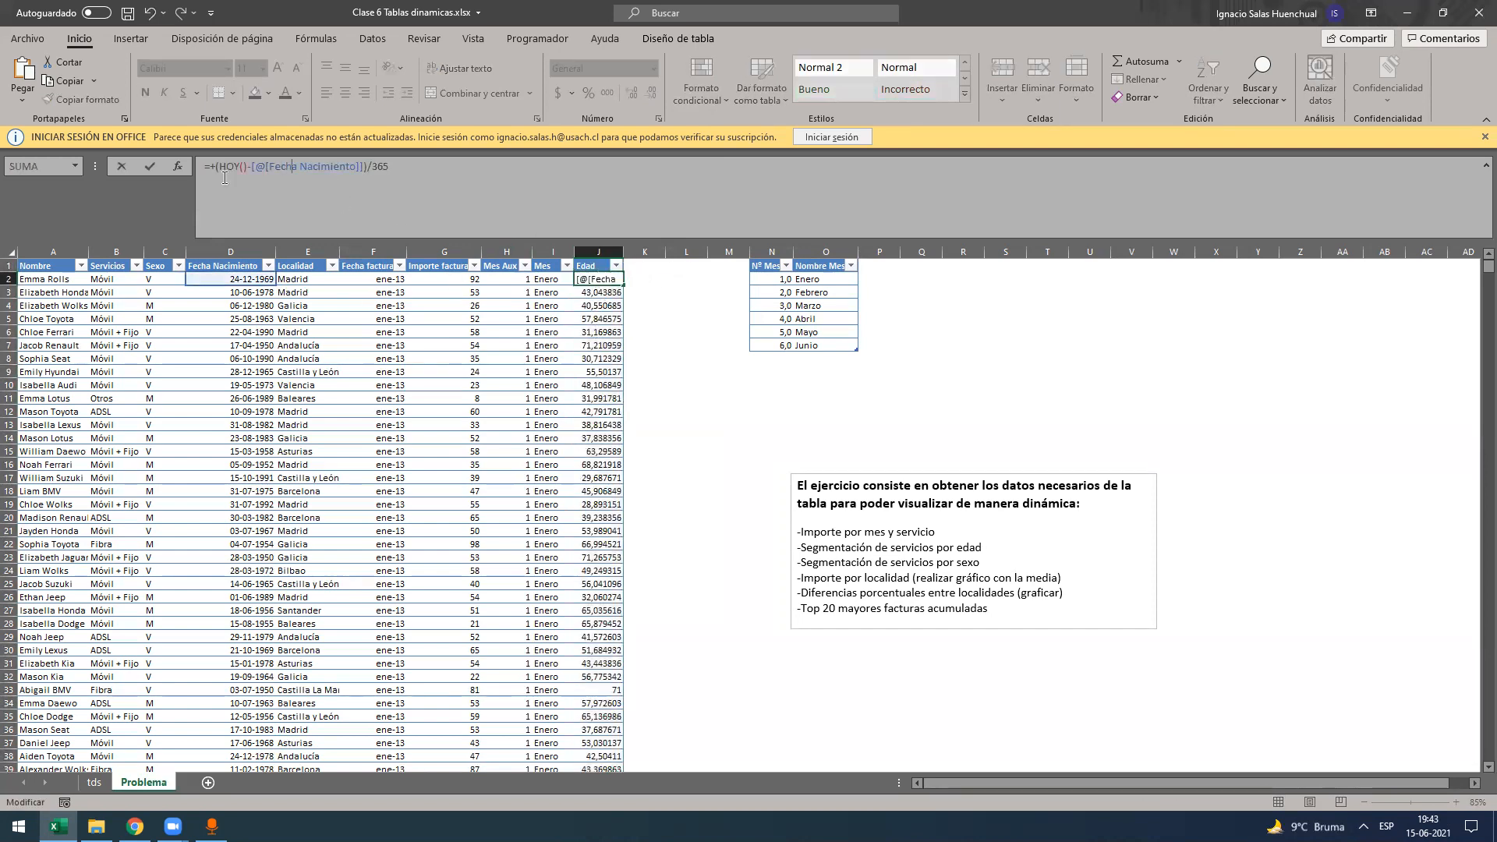
{"action": "left_click_drag", "start_coordinate": [220, 167], "coordinate": [363, 168]}
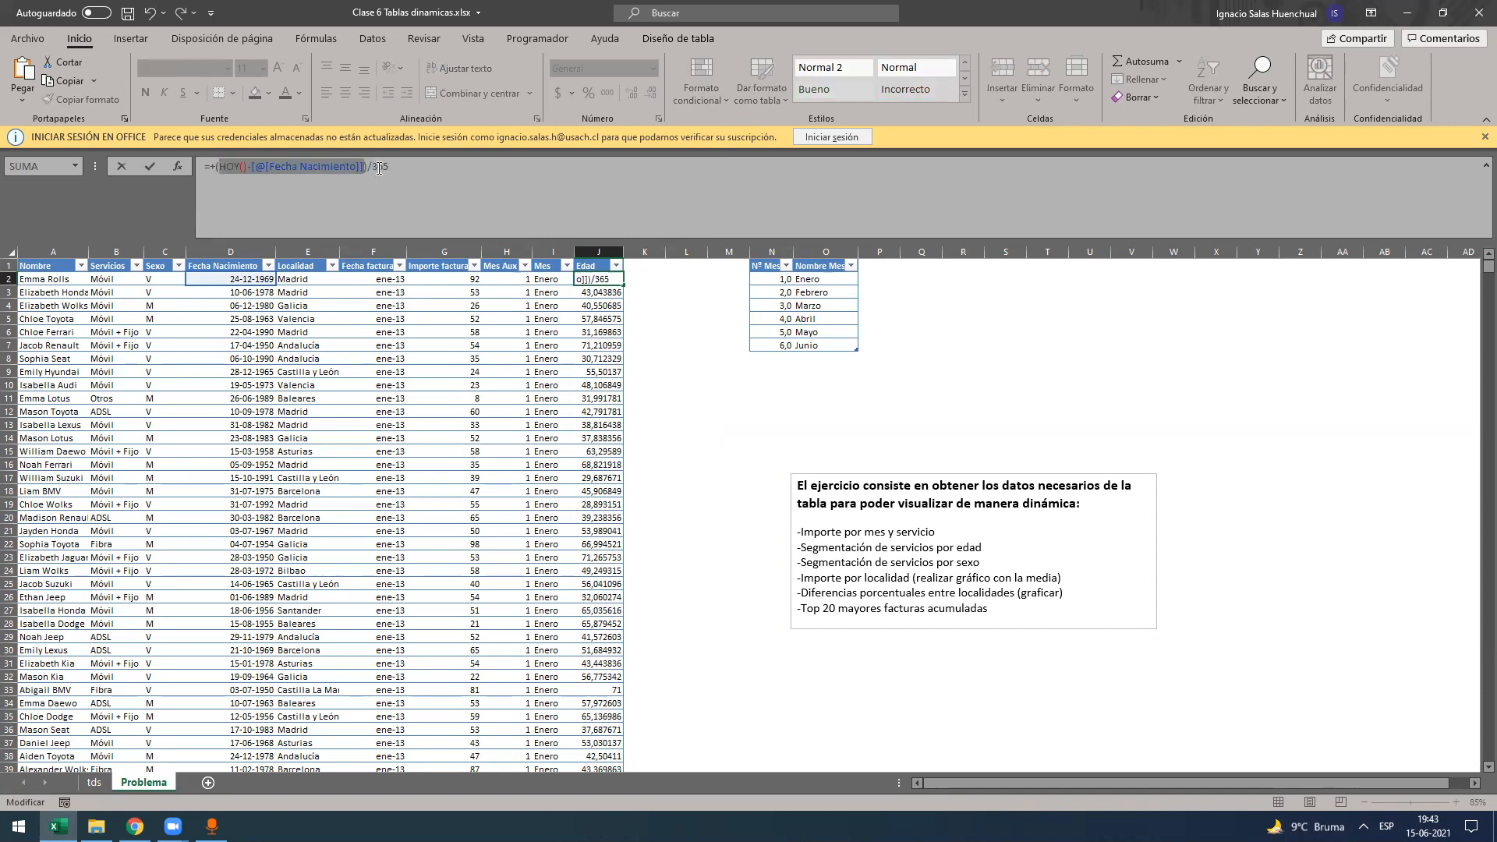
{"action": "left_click", "coordinate": [383, 168]}
{"action": "left_click", "coordinate": [603, 280]}
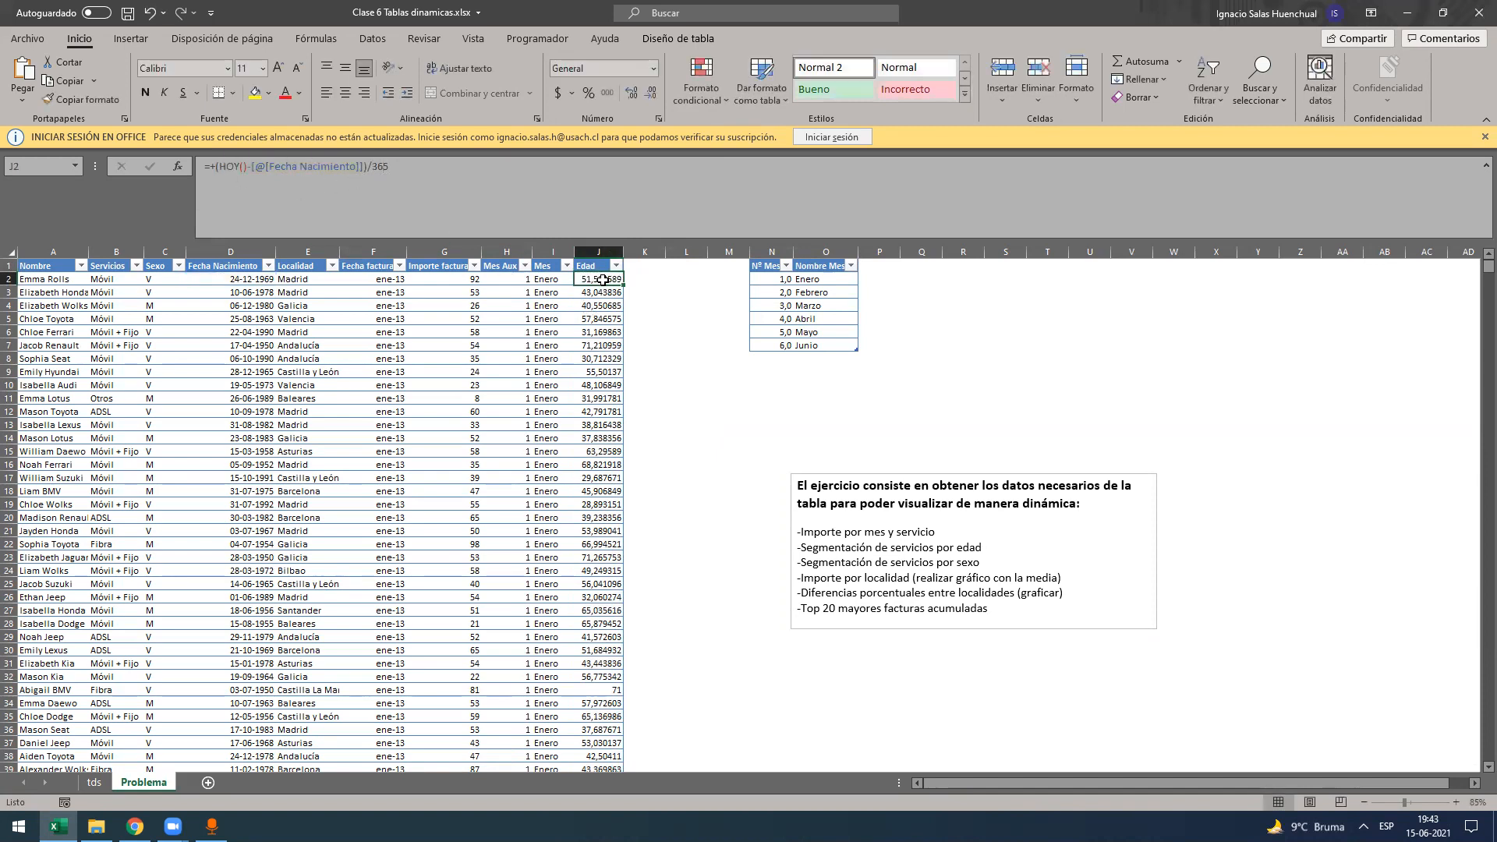
{"action": "left_click", "coordinate": [210, 167]}
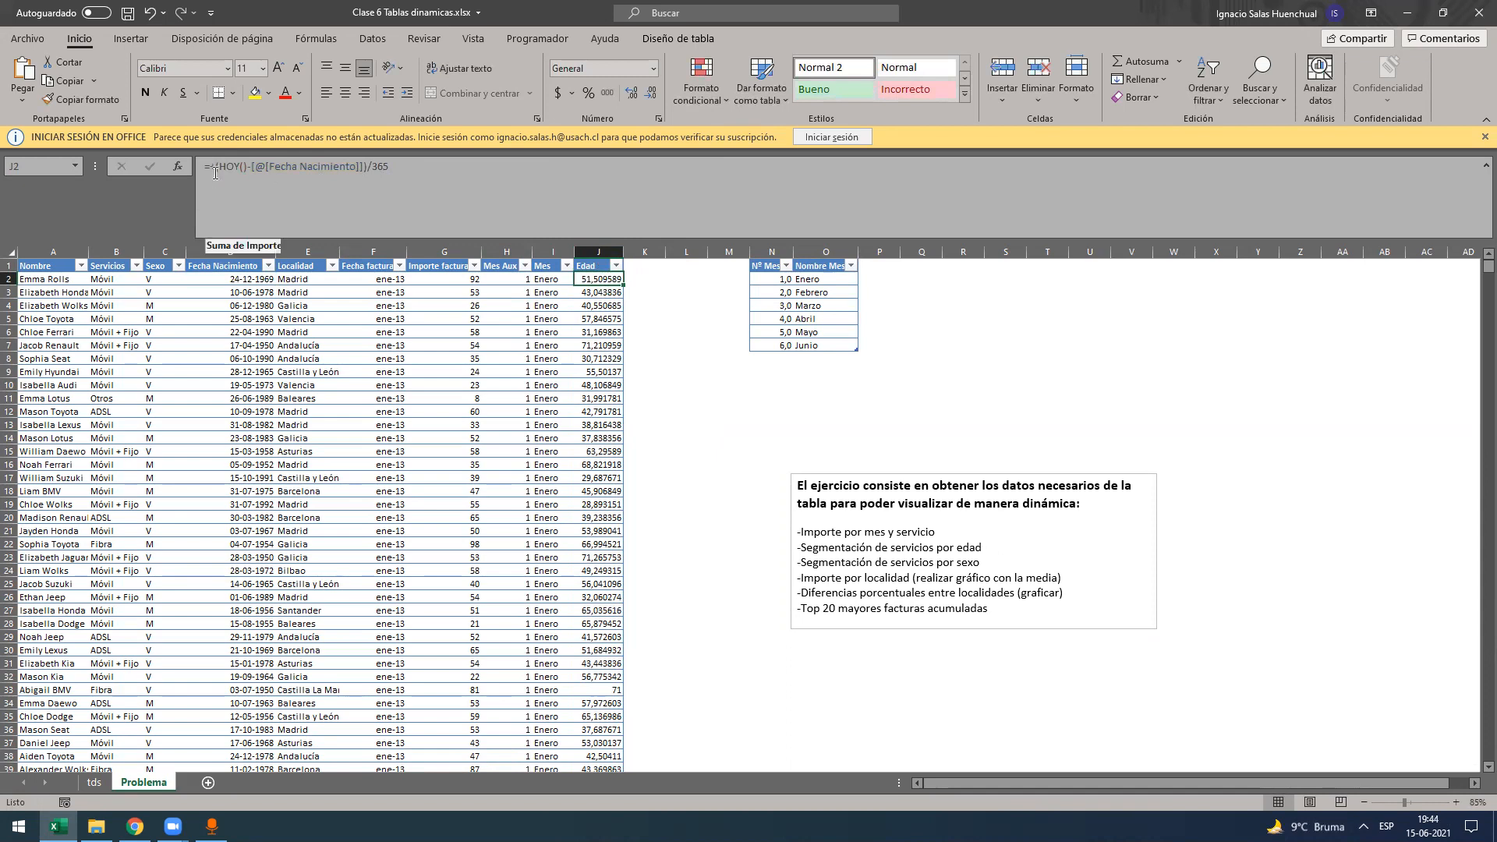
{"action": "type", "text": "tRUNCAR"}
{"action": "key", "text": "Tab"}
{"action": "left_click", "coordinate": [509, 193]}
{"action": "type", "text": ";"}
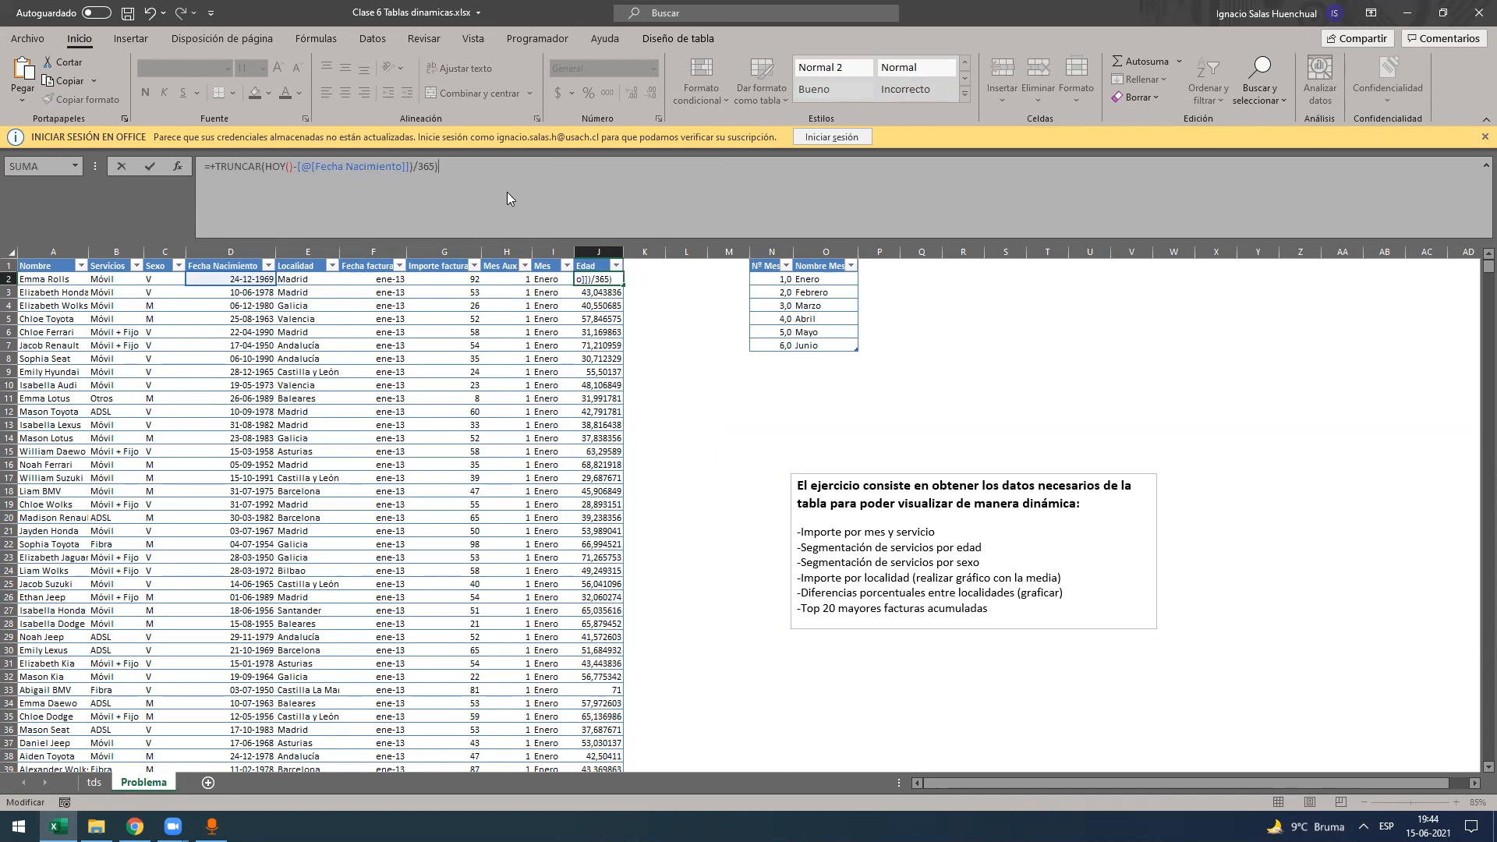
{"action": "key", "text": "Return"}
{"action": "left_click", "coordinate": [711, 496]}
- Add the missing opening parenthesis so the Edad formula reads =+TRUNCAR((HOY()-[@[Fecha Nacimiento]])/365)
{"action": "left_click", "coordinate": [265, 165]}
{"action": "type", "text": "(("}
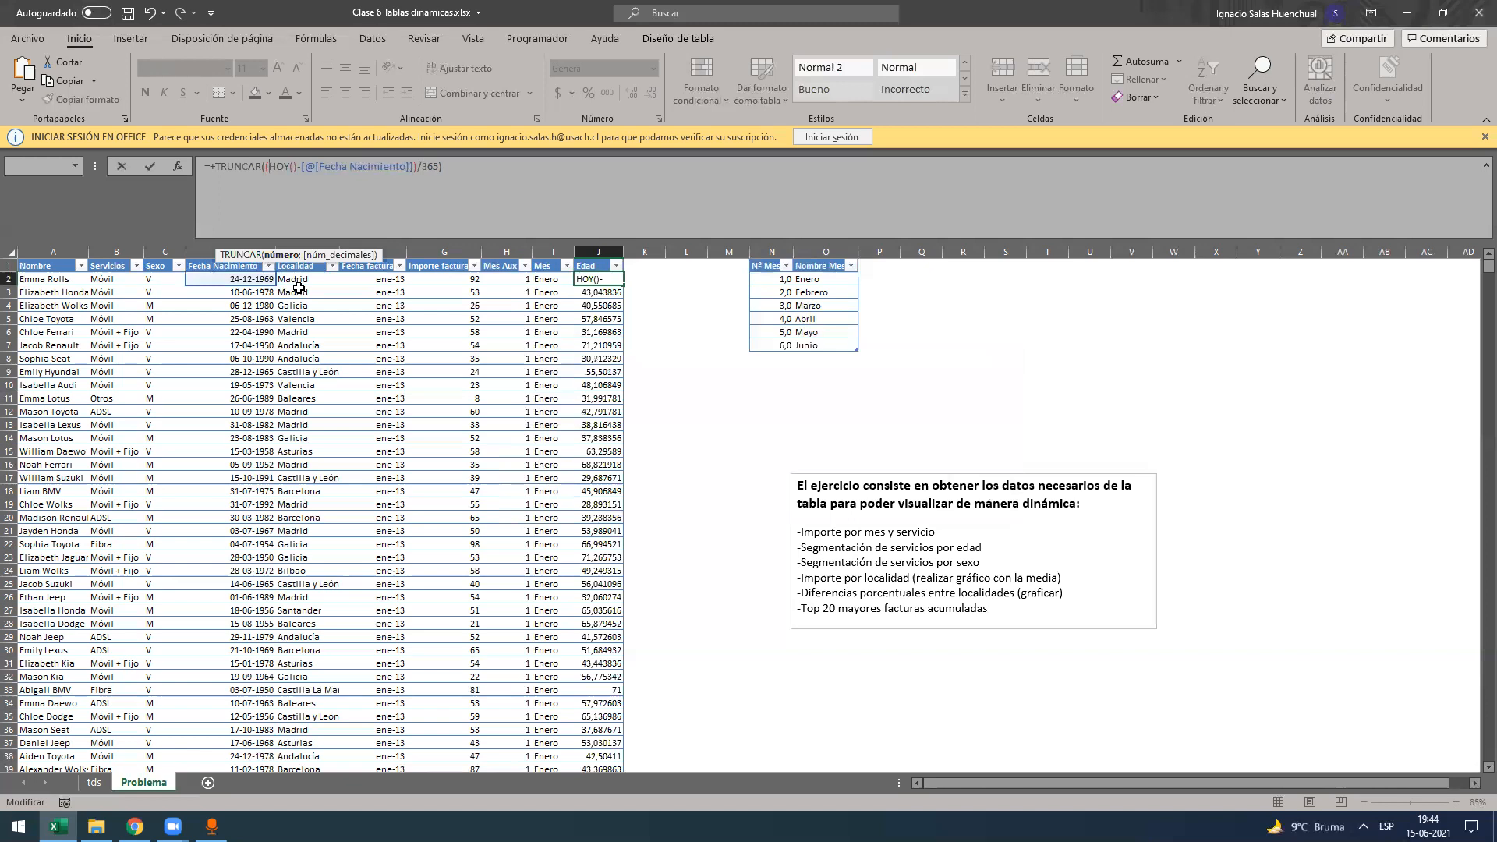
{"action": "key", "text": "Return"}
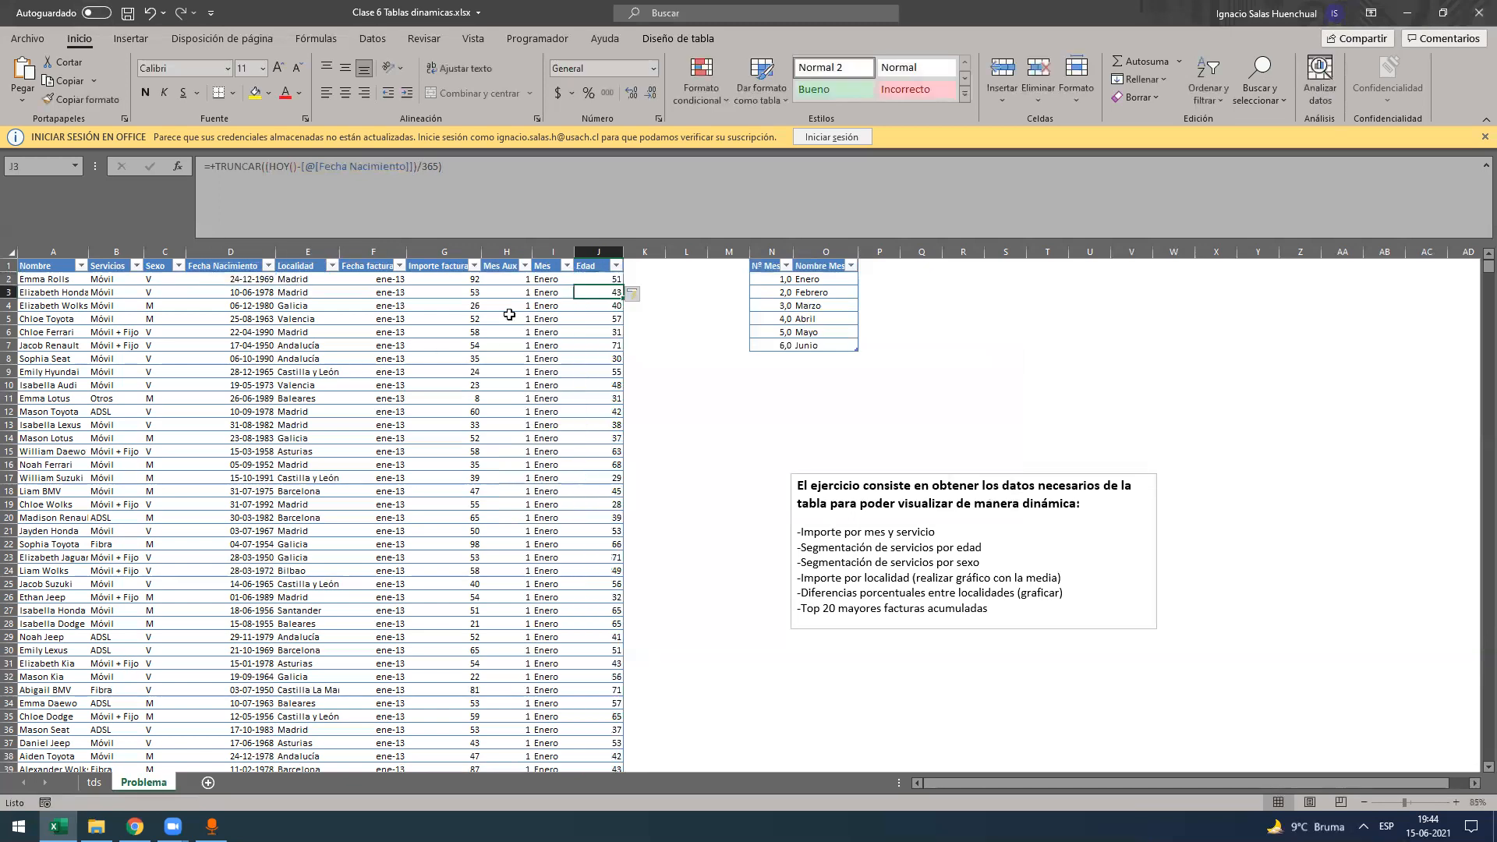
- Review the distinct ages offered in the Edad column's filter list
{"action": "left_click", "coordinate": [617, 276]}
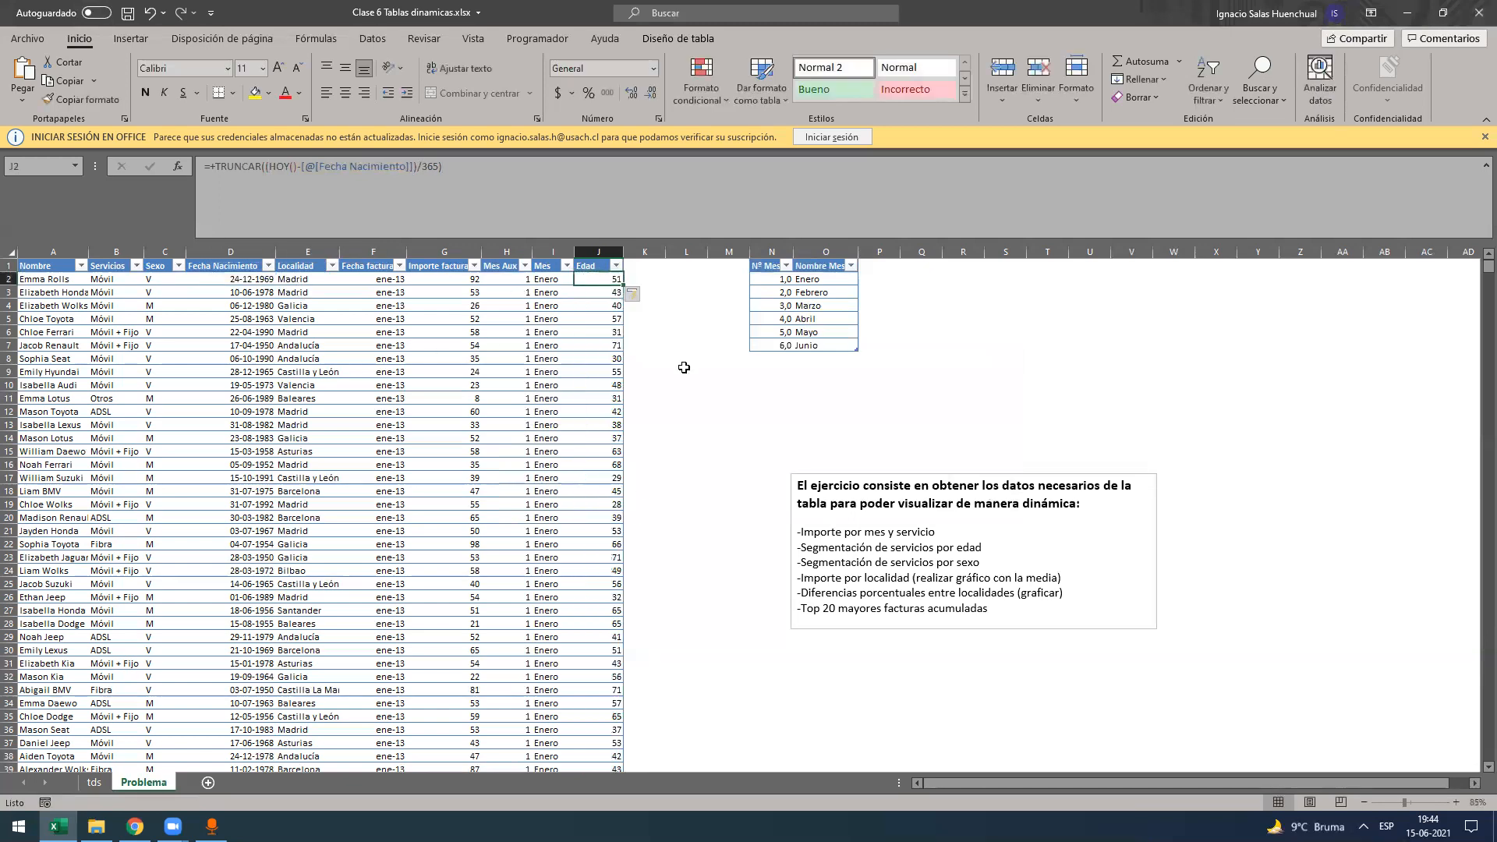
{"action": "left_click", "coordinate": [617, 266]}
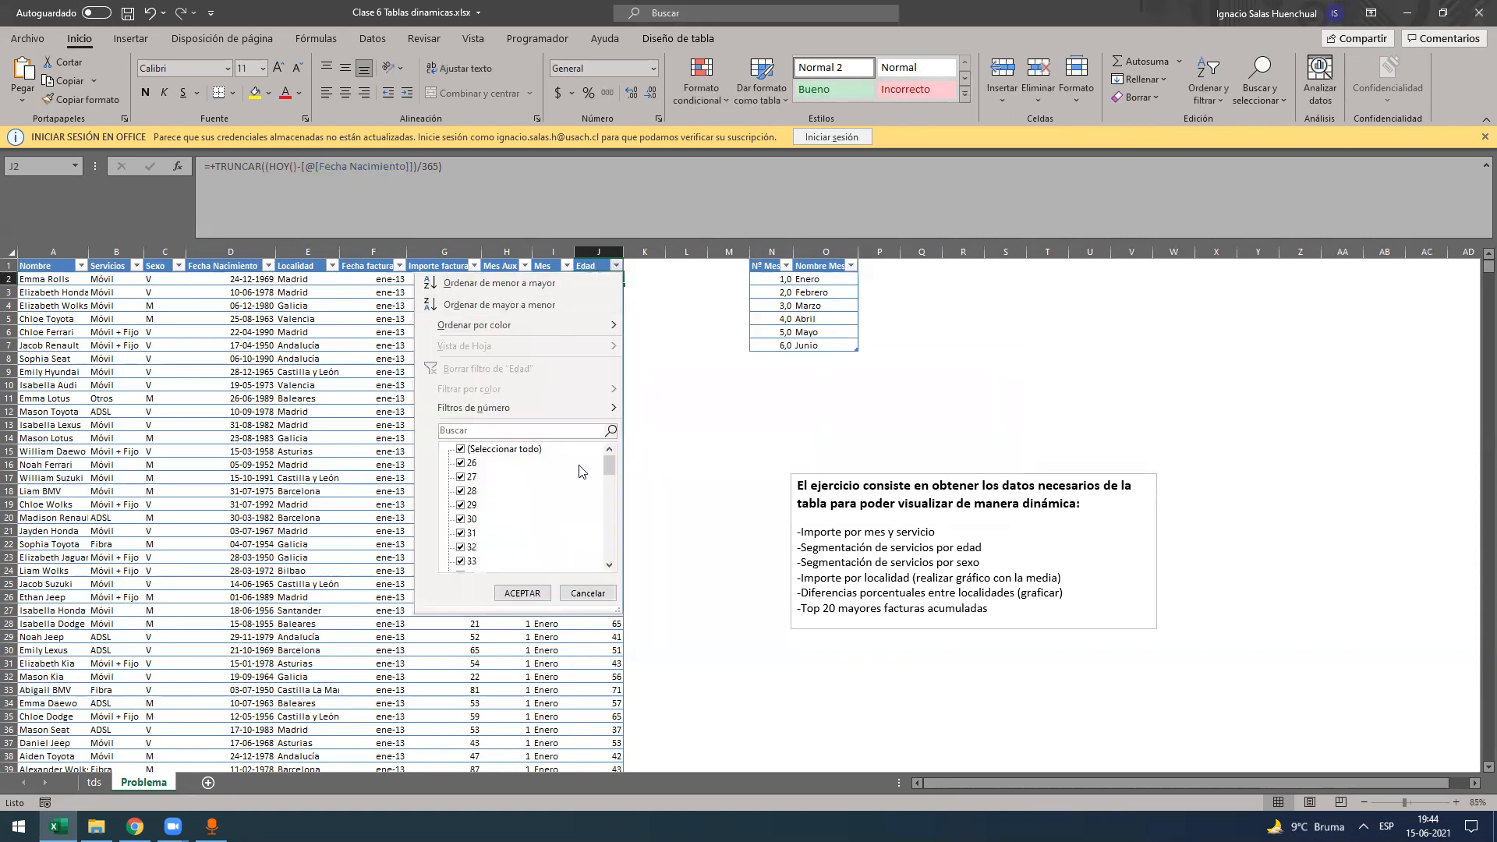
{"action": "left_click_drag", "start_coordinate": [610, 469], "coordinate": [694, 394]}
{"action": "left_click", "coordinate": [694, 394]}
- Insert a pivot table of the data table at W3 on the Problema sheet and refresh it to include the Edad field
{"action": "left_click", "coordinate": [593, 291]}
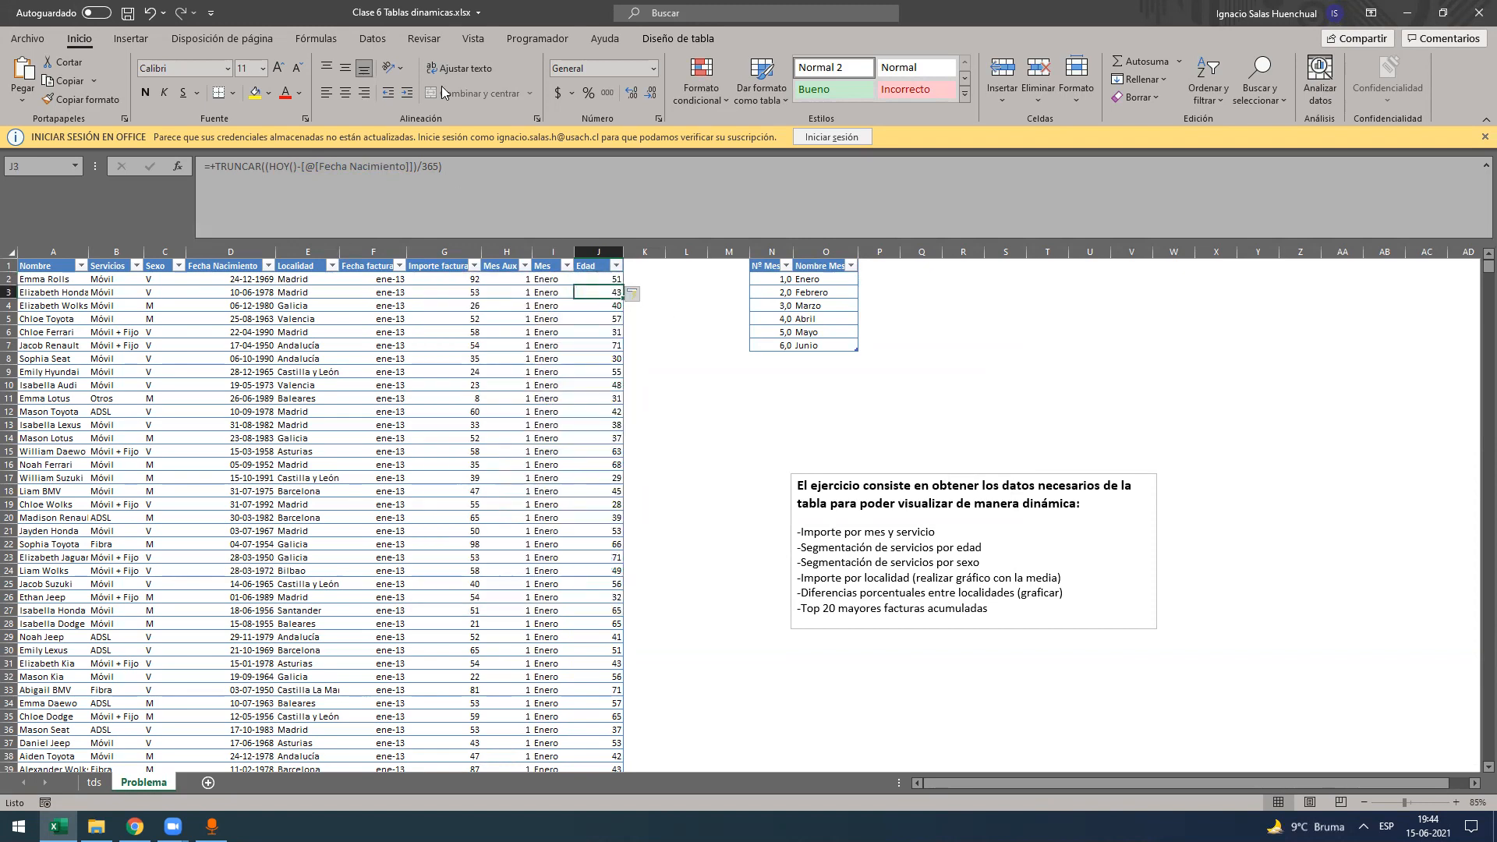
{"action": "left_click", "coordinate": [665, 40]}
{"action": "left_click", "coordinate": [220, 63]}
{"action": "left_click", "coordinate": [615, 435]}
{"action": "left_click", "coordinate": [864, 450]}
{"action": "scroll", "coordinate": [1162, 297], "scroll_direction": "up", "scroll_amount": 1}
{"action": "left_click", "coordinate": [1163, 295]}
{"action": "key", "text": "Return"}
{"action": "key", "text": "Return"}
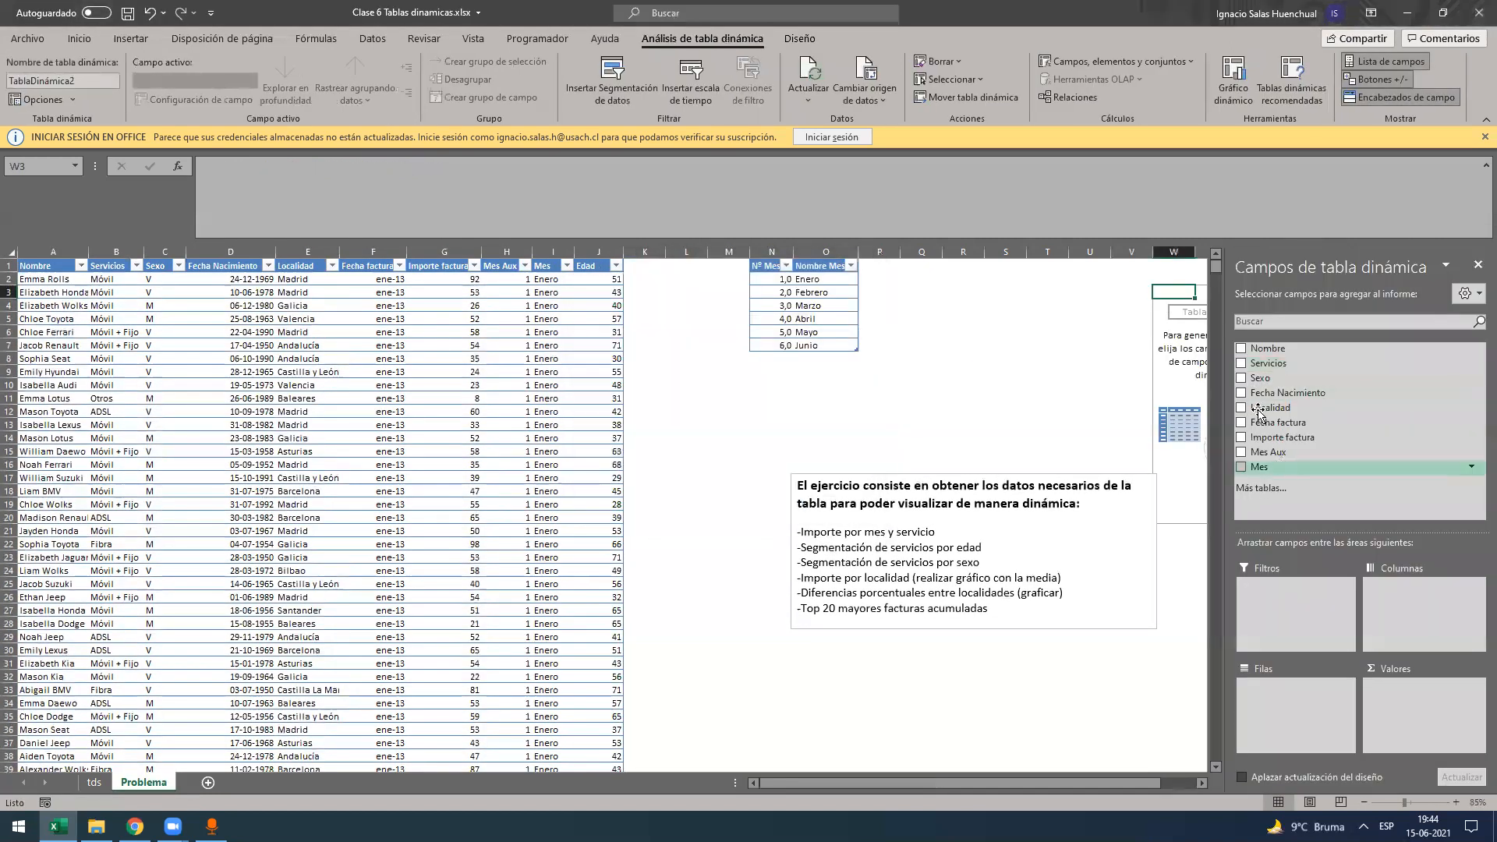
{"action": "left_click", "coordinate": [862, 72]}
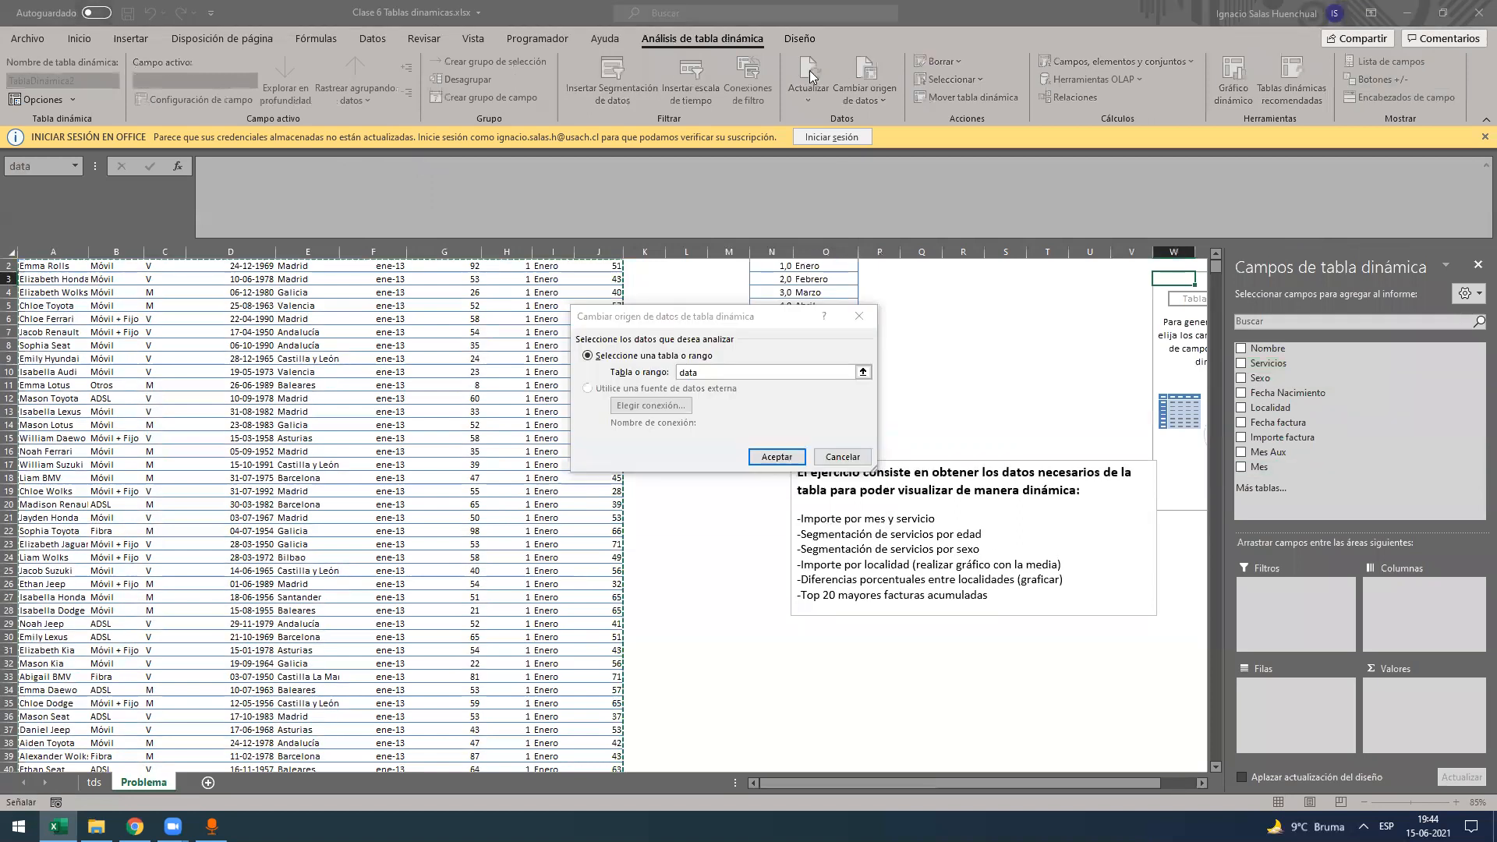
{"action": "key", "text": "Return"}
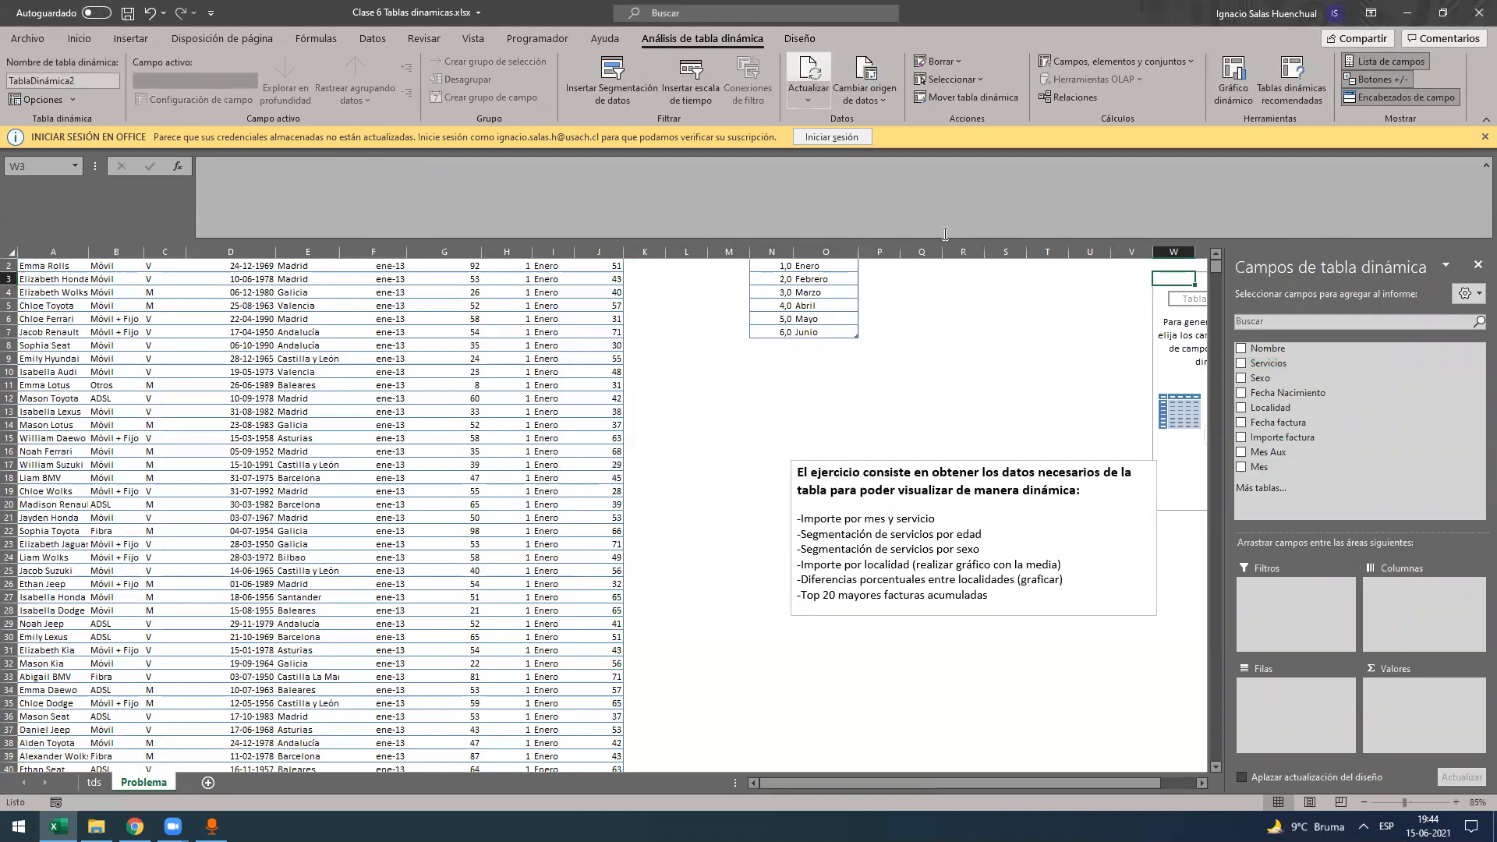
- Add the Edad field to the pivot table's columns and move it to the rows
{"action": "left_click_drag", "start_coordinate": [1261, 482], "coordinate": [1435, 628]}
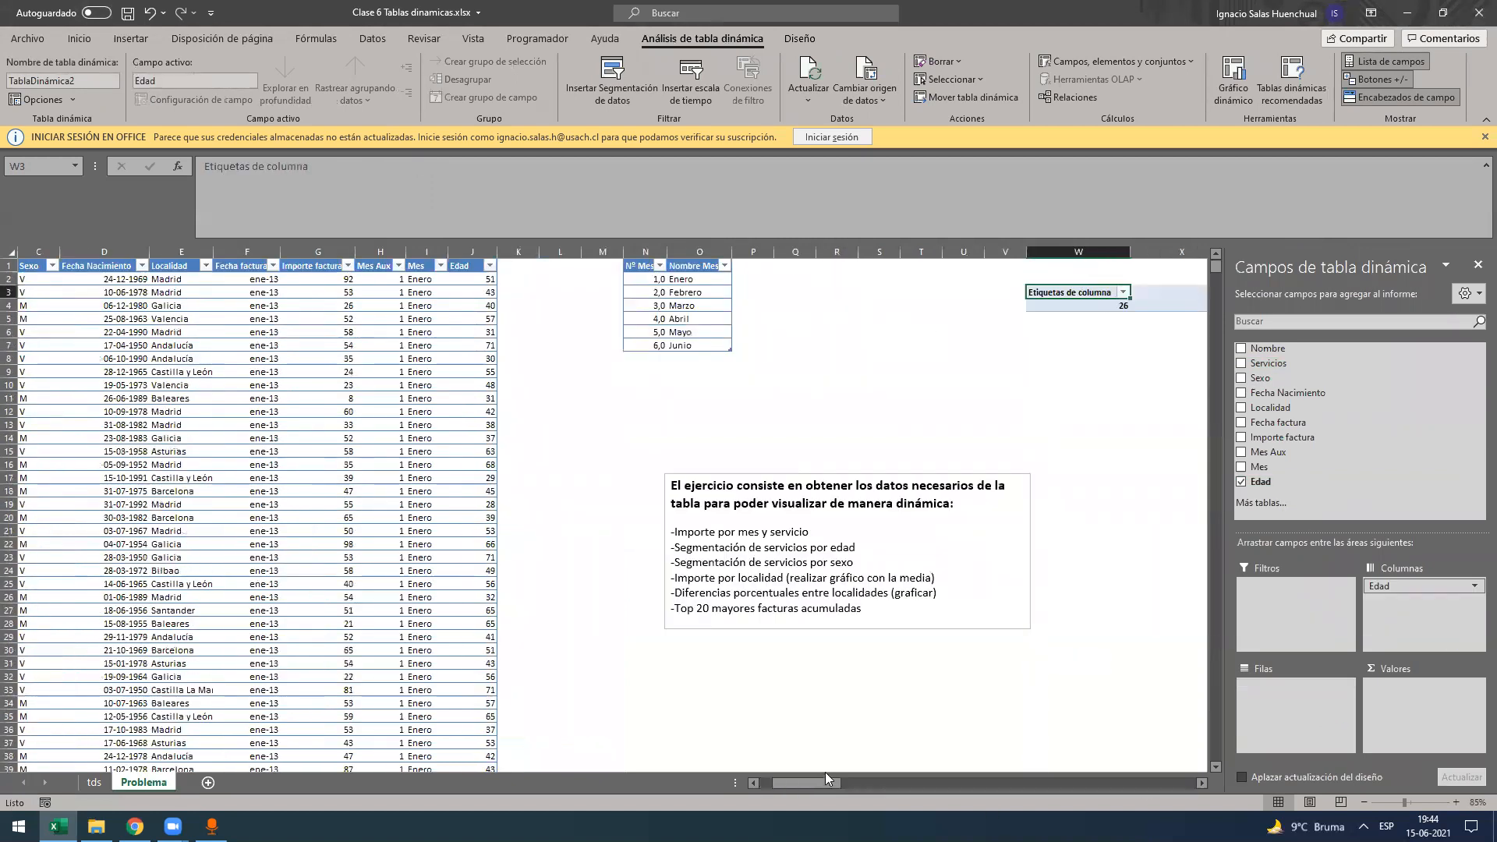
{"action": "mouse_move", "coordinate": [816, 783]}
{"action": "left_mouse_down"}
{"action": "mouse_move", "coordinate": [1007, 790]}
{"action": "mouse_move", "coordinate": [828, 783]}
{"action": "mouse_move", "coordinate": [841, 780]}
{"action": "left_mouse_up"}
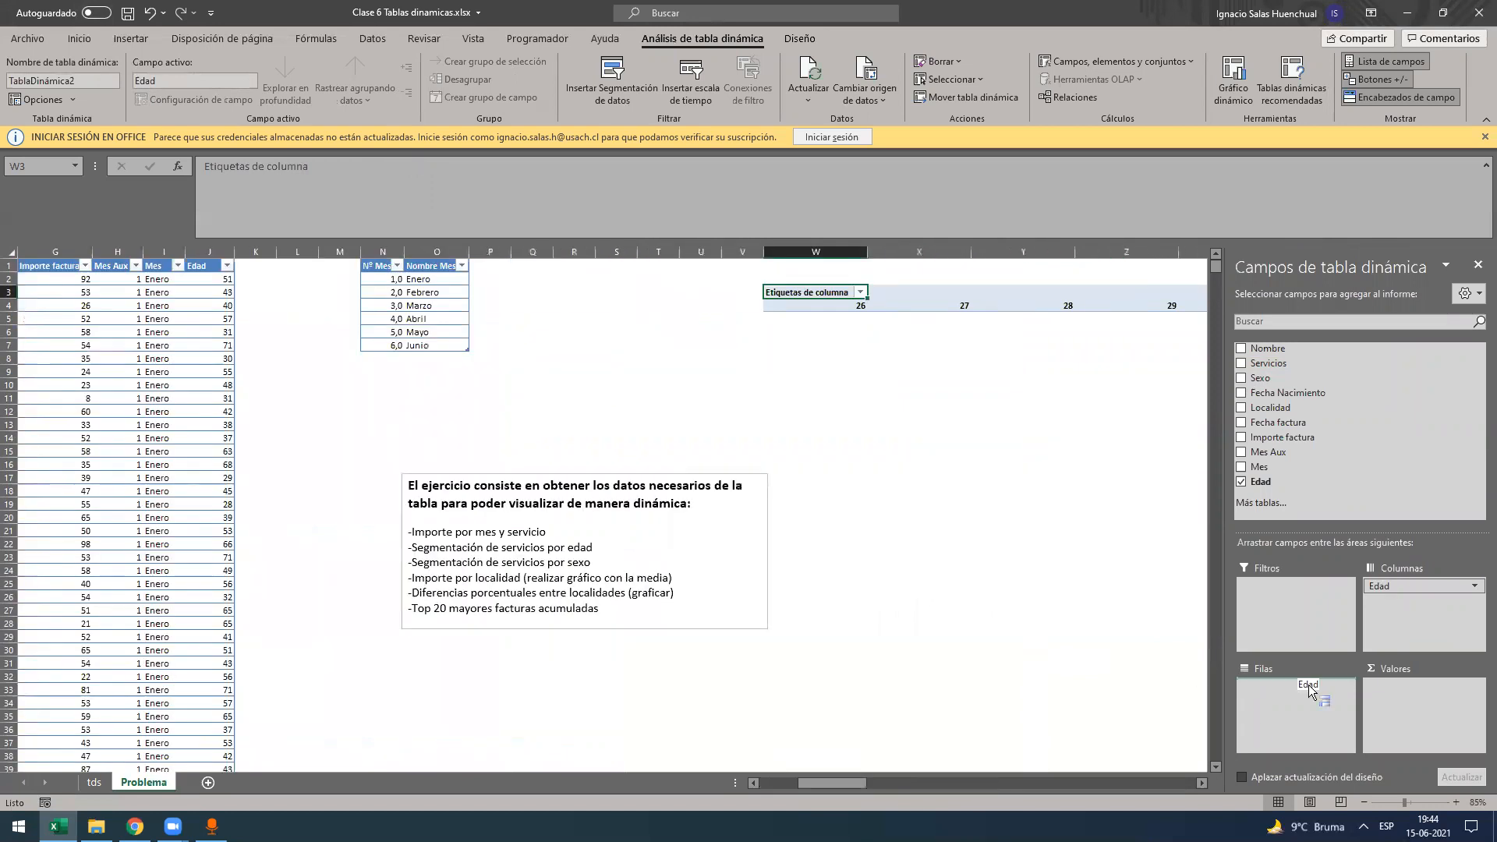
{"action": "left_click_drag", "start_coordinate": [1304, 699], "coordinate": [1303, 700]}
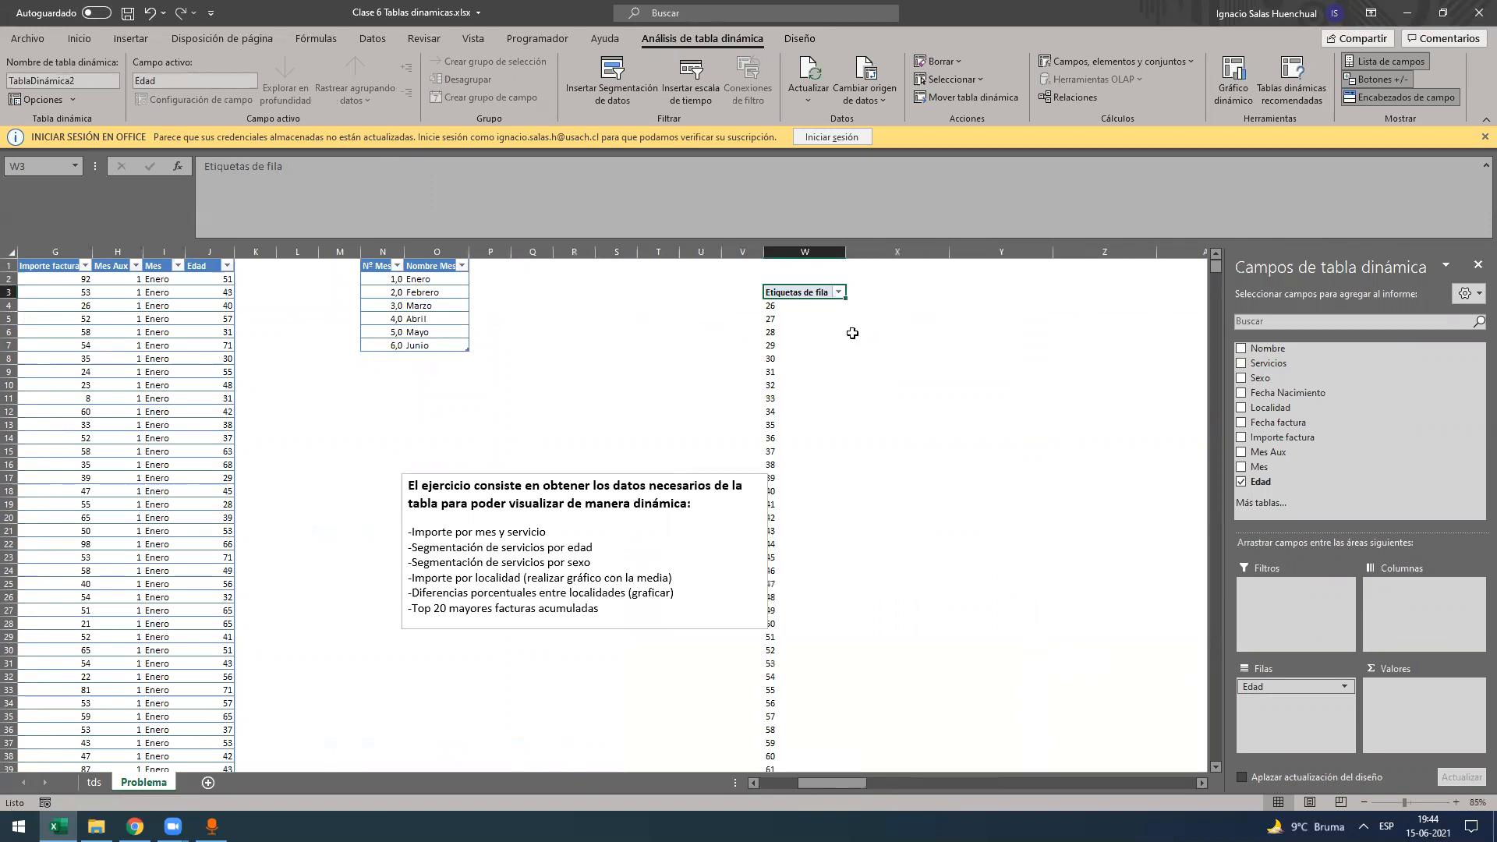
- Delete column W together with the pivot table it contains
{"action": "right_click", "coordinate": [807, 251]}
{"action": "left_click", "coordinate": [863, 406]}
{"action": "left_click", "coordinate": [593, 375]}
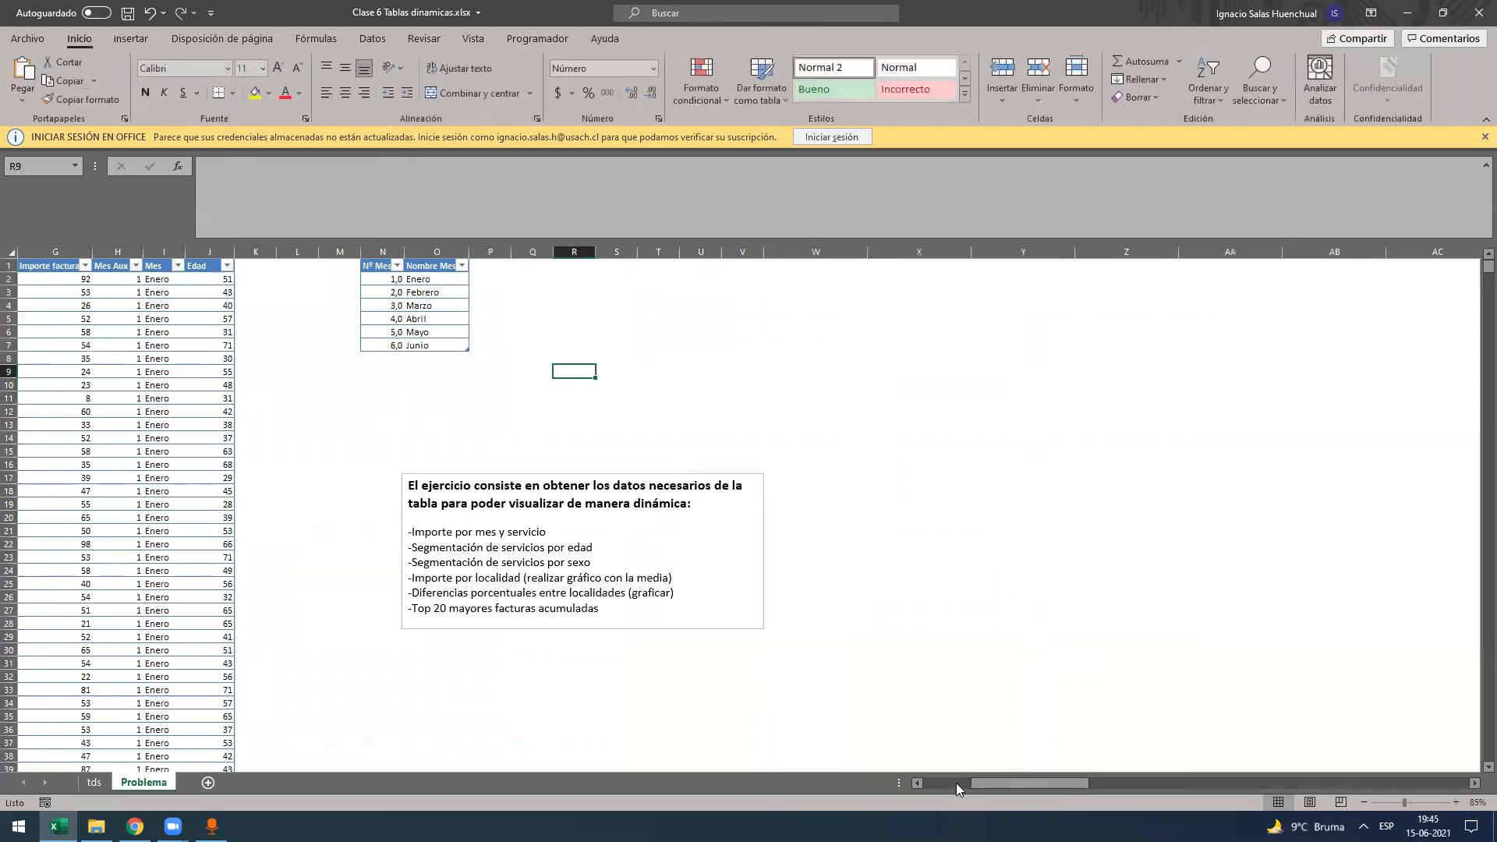
{"action": "scroll", "coordinate": [503, 443], "scroll_direction": "left", "scroll_amount": 3}
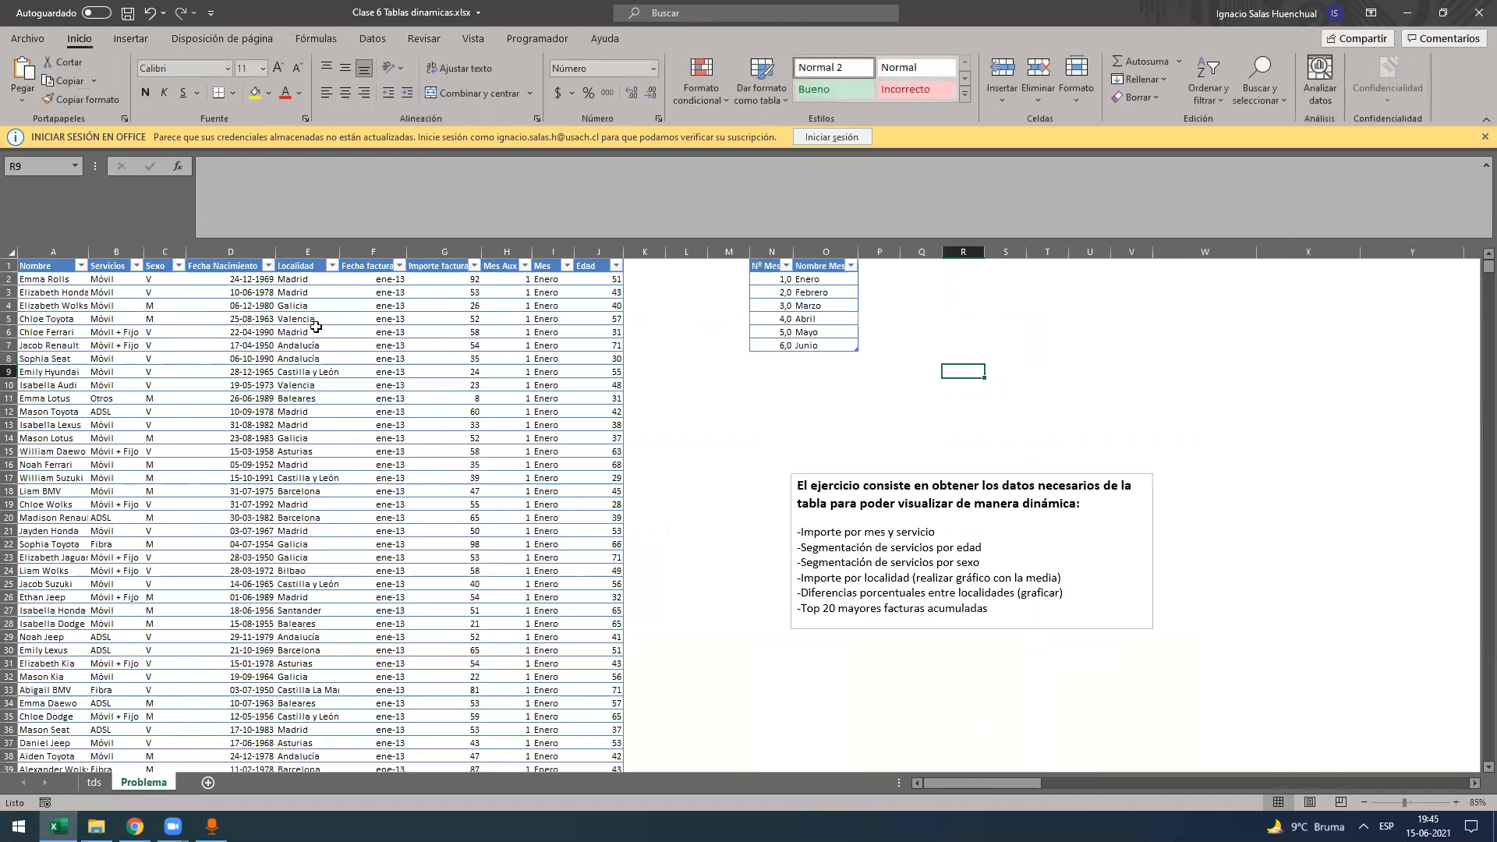
- Check the Edad column's filter list for the ages the age ranges must cover
{"action": "left_click", "coordinate": [393, 329]}
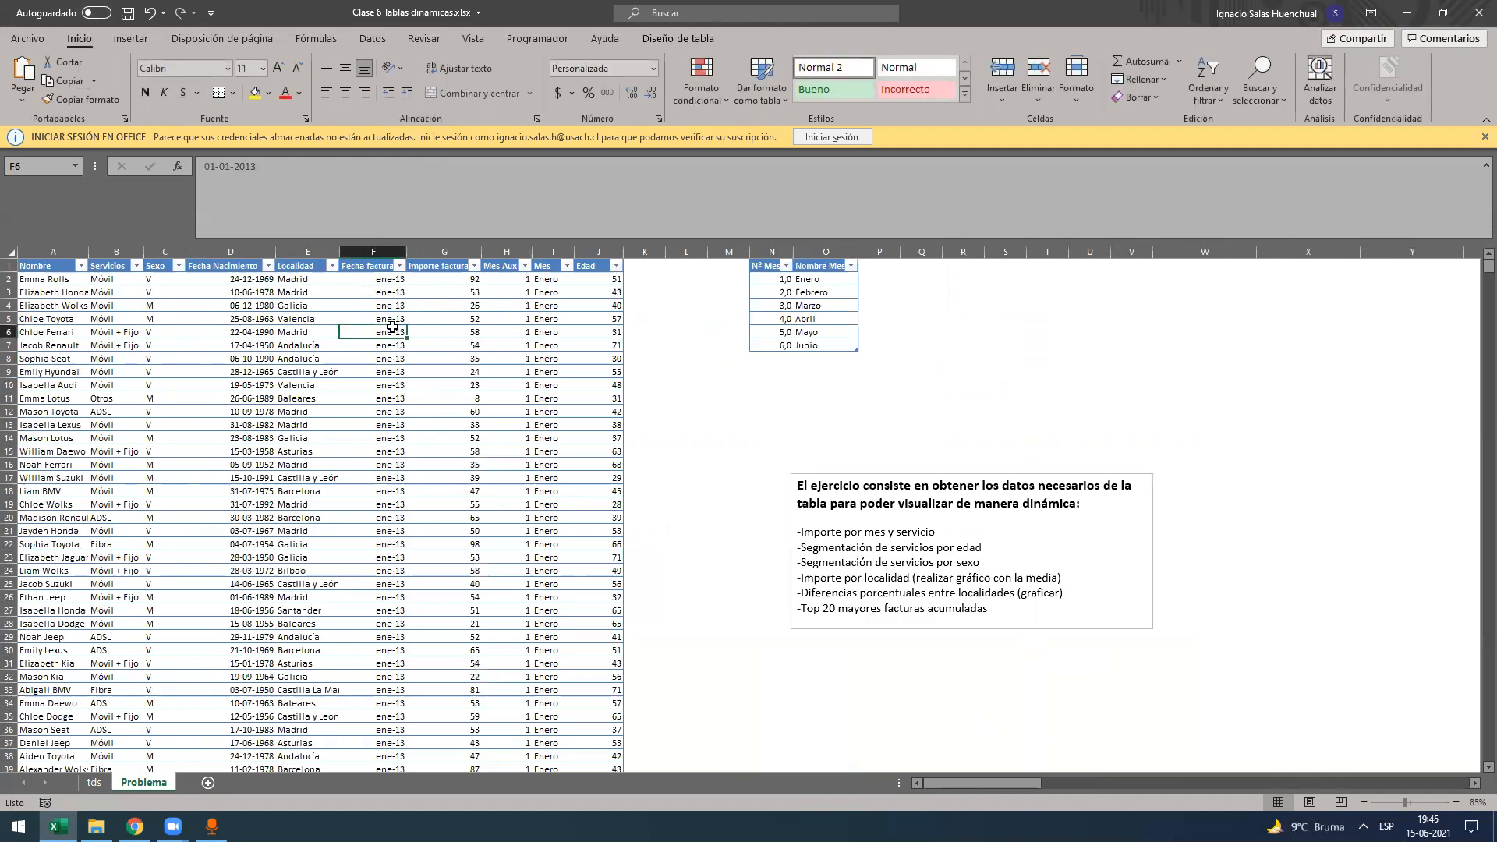
{"action": "left_click", "coordinate": [617, 266]}
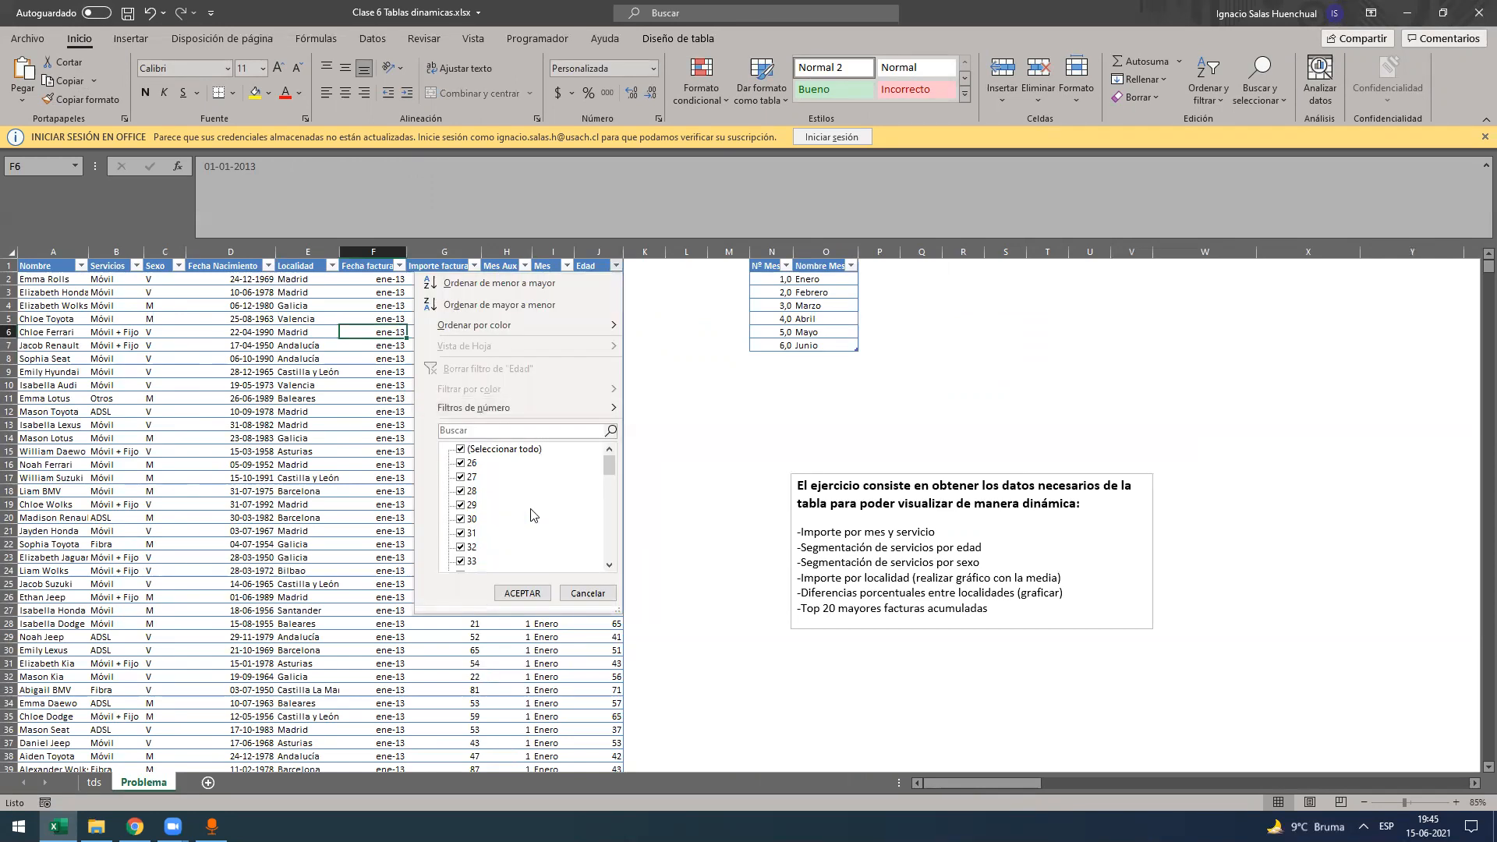
{"action": "left_click", "coordinate": [637, 311]}
{"action": "left_click", "coordinate": [637, 294]}
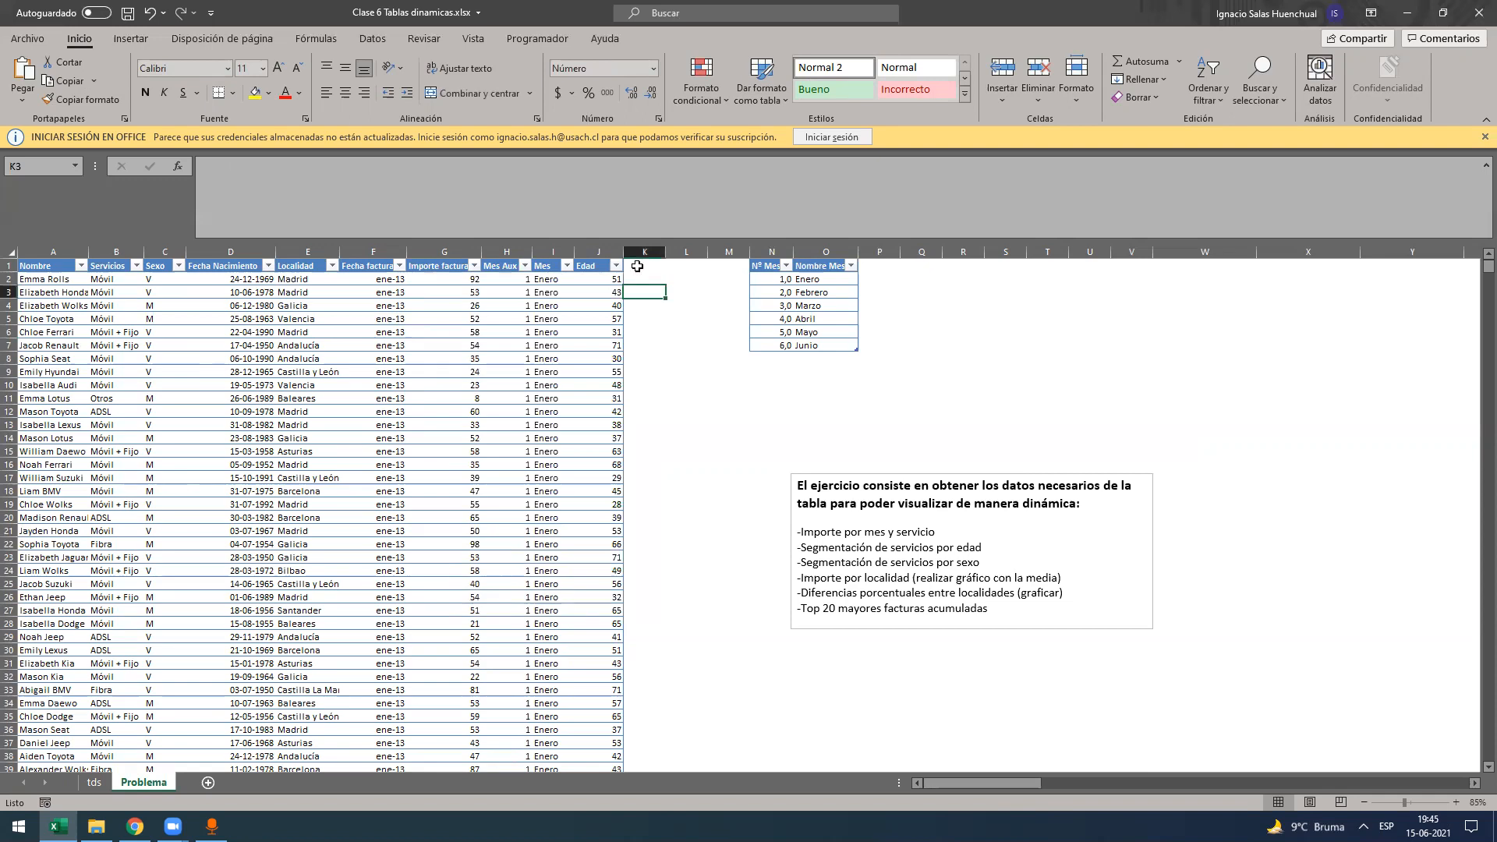
{"action": "key", "text": "Up"}
{"action": "key", "text": "Up"}
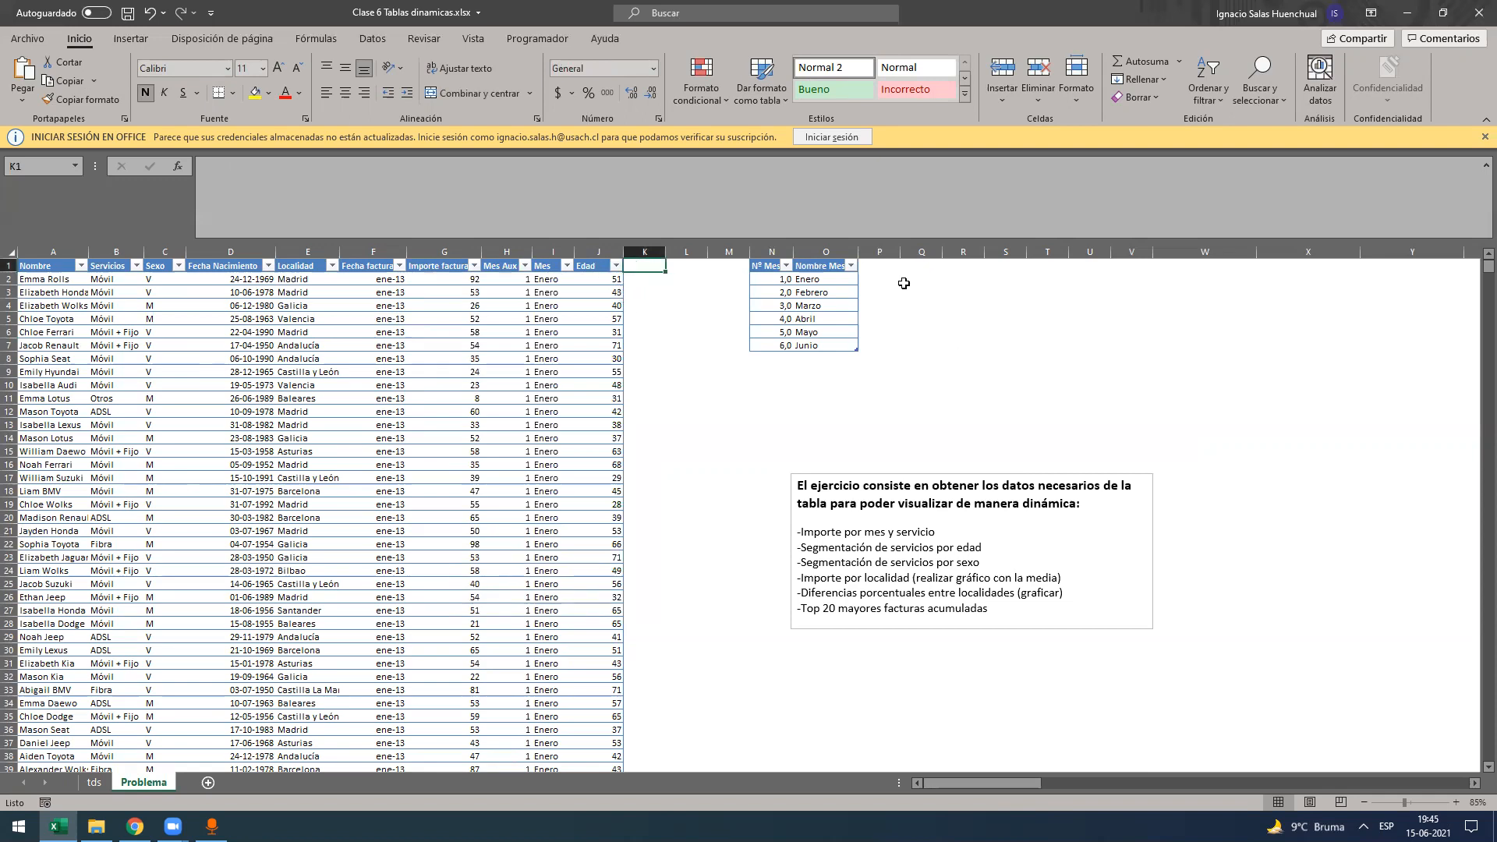
{"action": "left_click", "coordinate": [974, 269]}
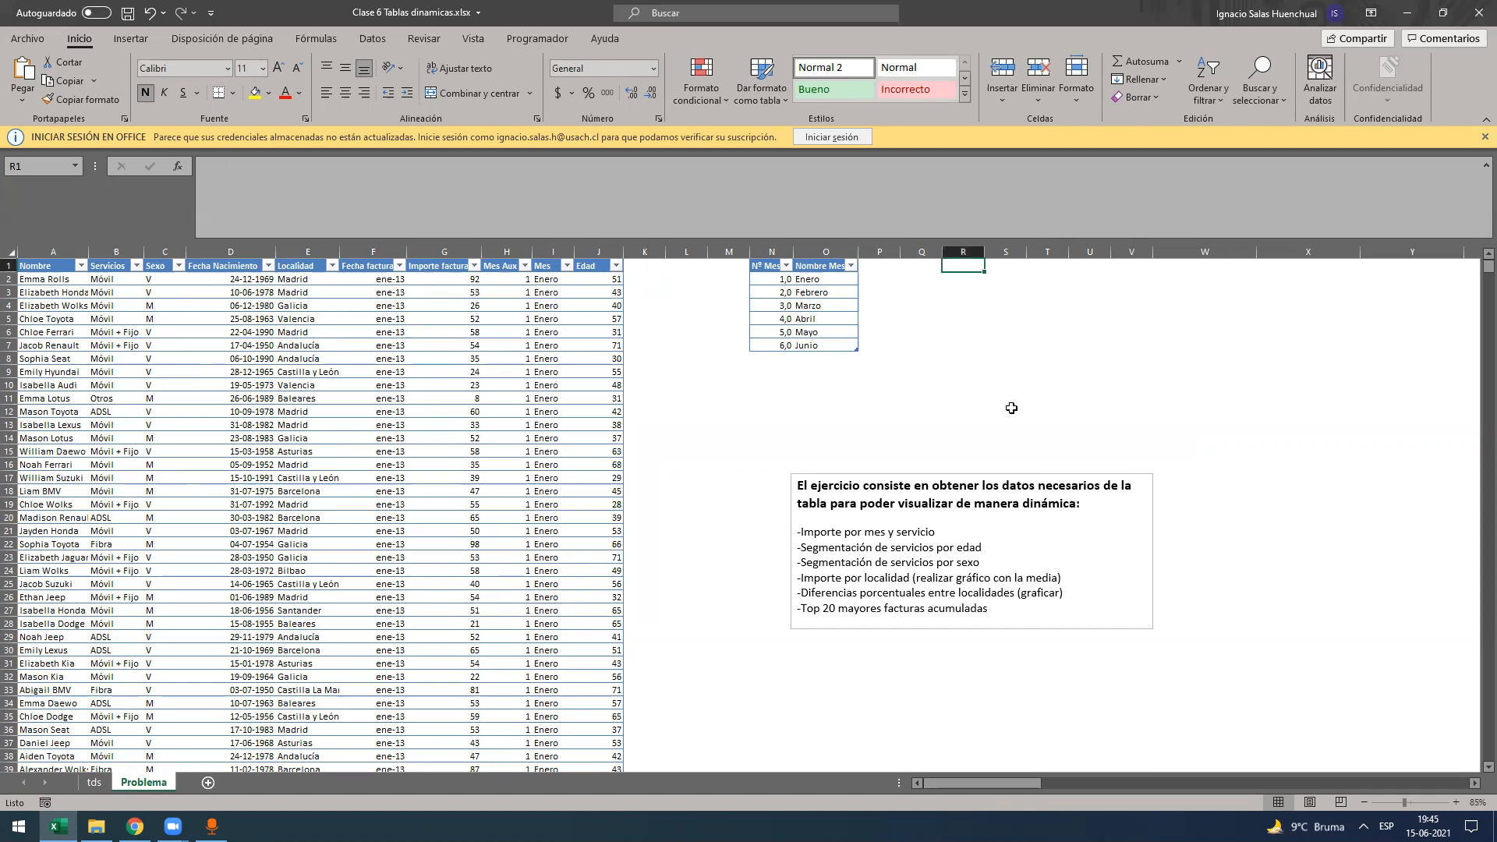
{"action": "left_click", "coordinate": [614, 268]}
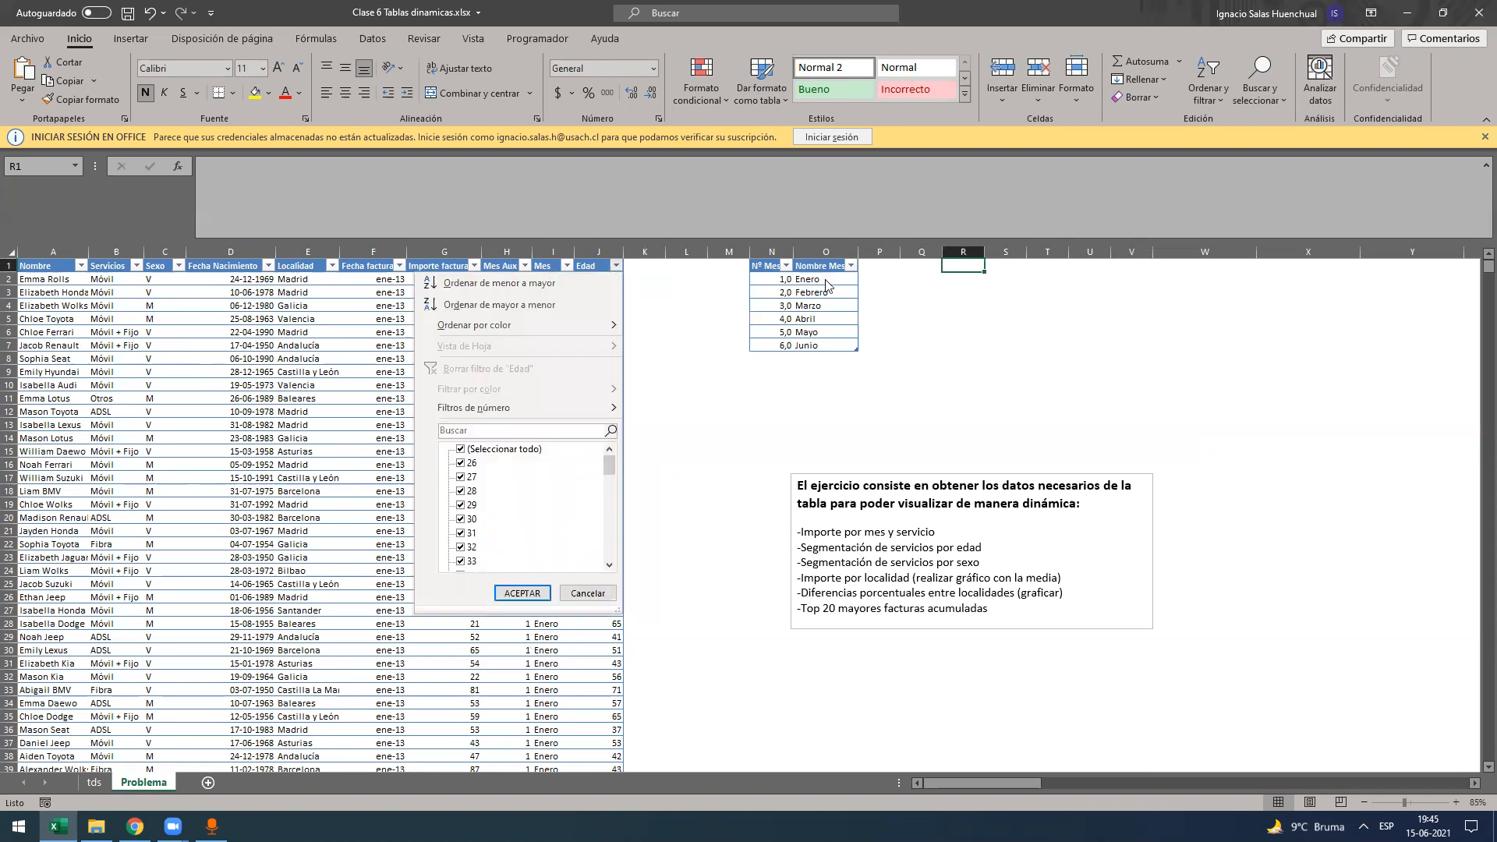
{"action": "key", "text": "Return"}
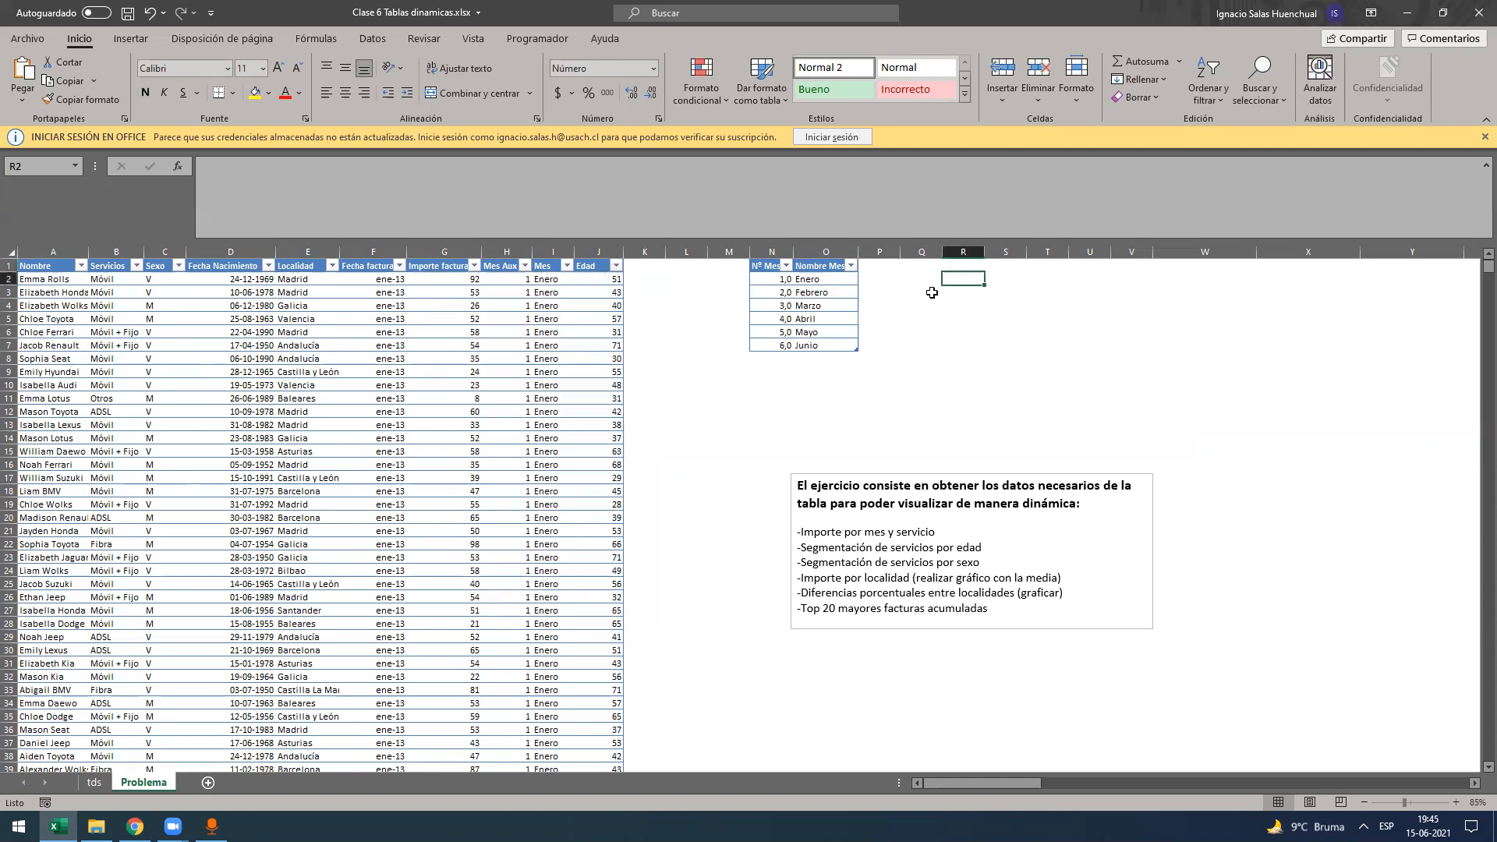
- Enter the headers Edad in R1 and Rango de edad in S1 for an age range lookup table
{"action": "key", "text": "Up"}
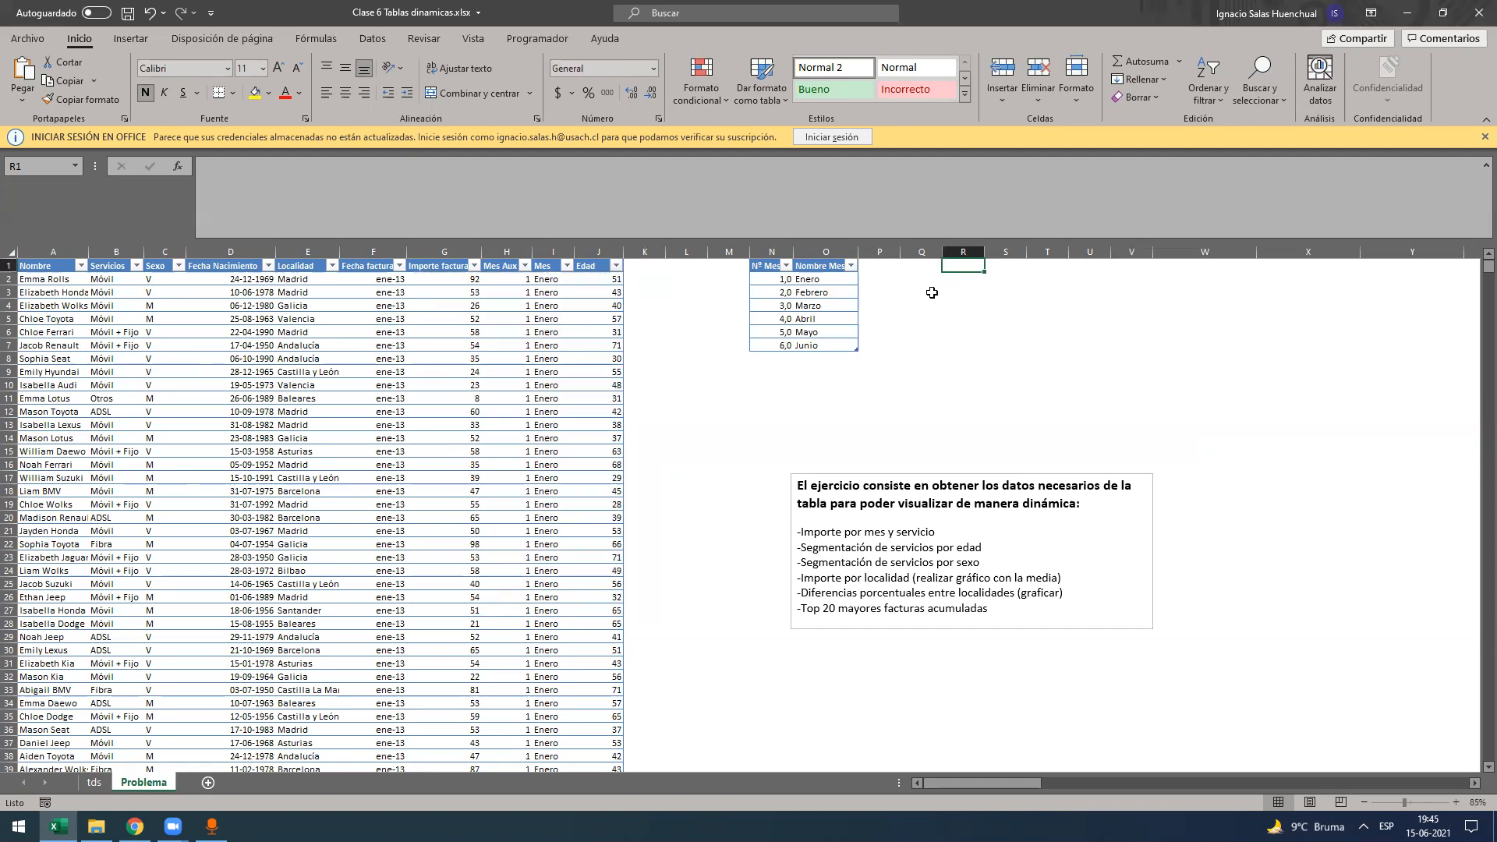
{"action": "type", "text": "Rango"}
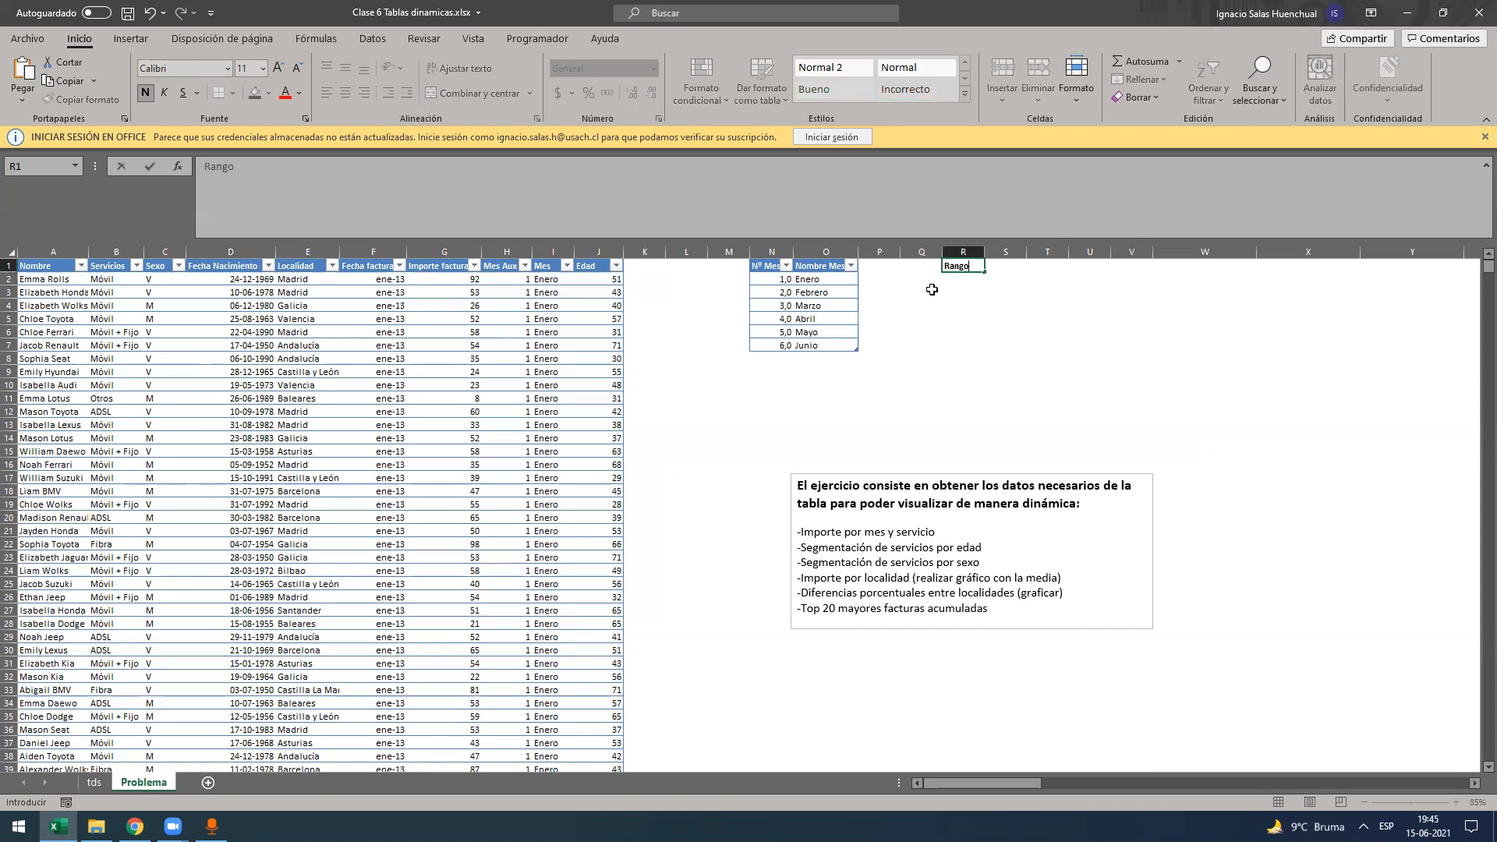
{"action": "type", "text": " de edad"}
{"action": "key", "text": "Tab"}
{"action": "key", "text": "Left"}
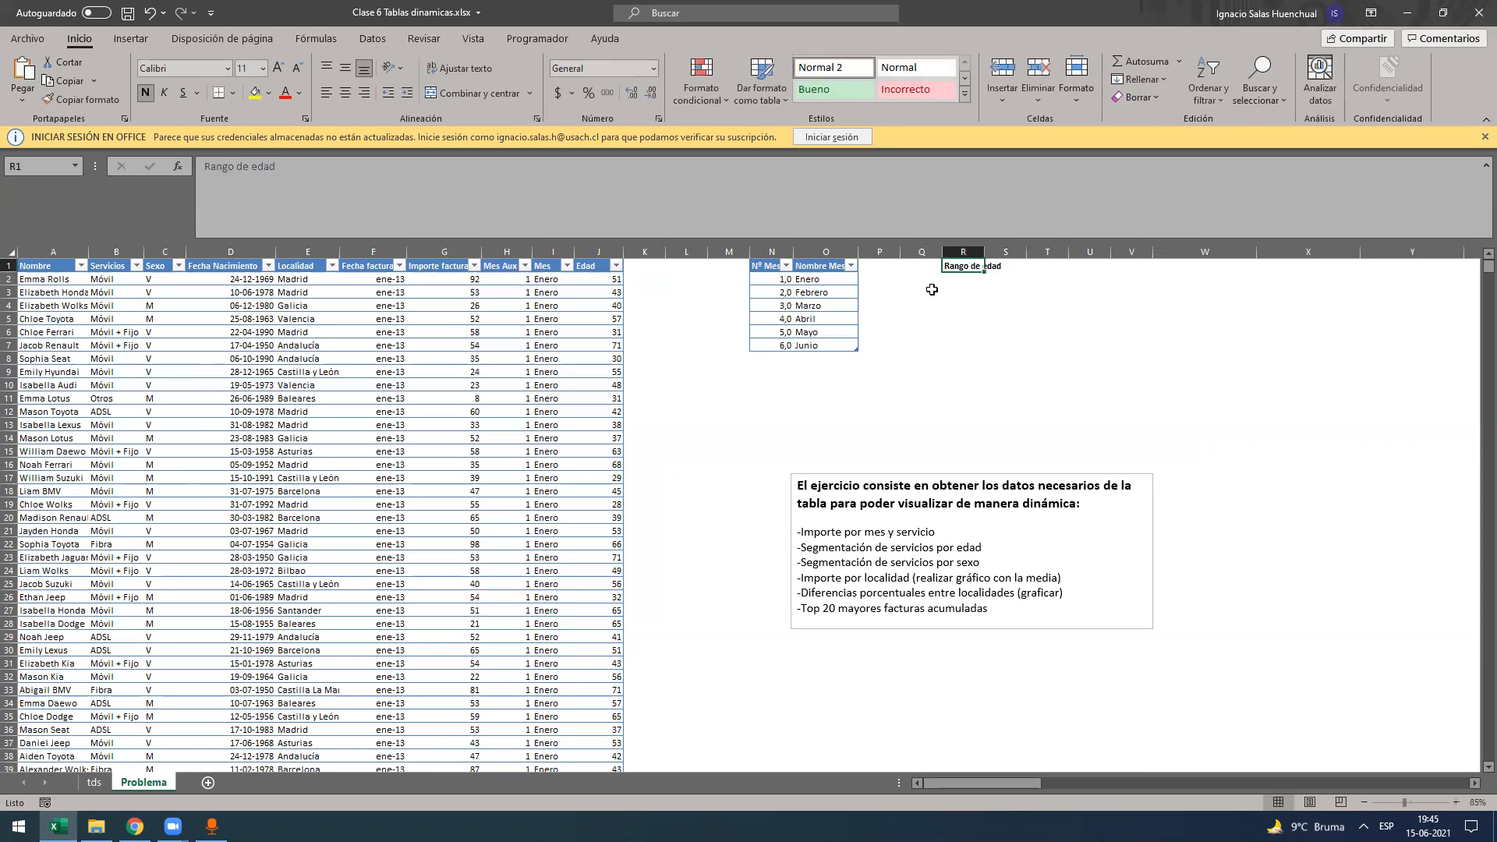
{"action": "type", "text": "Edad"}
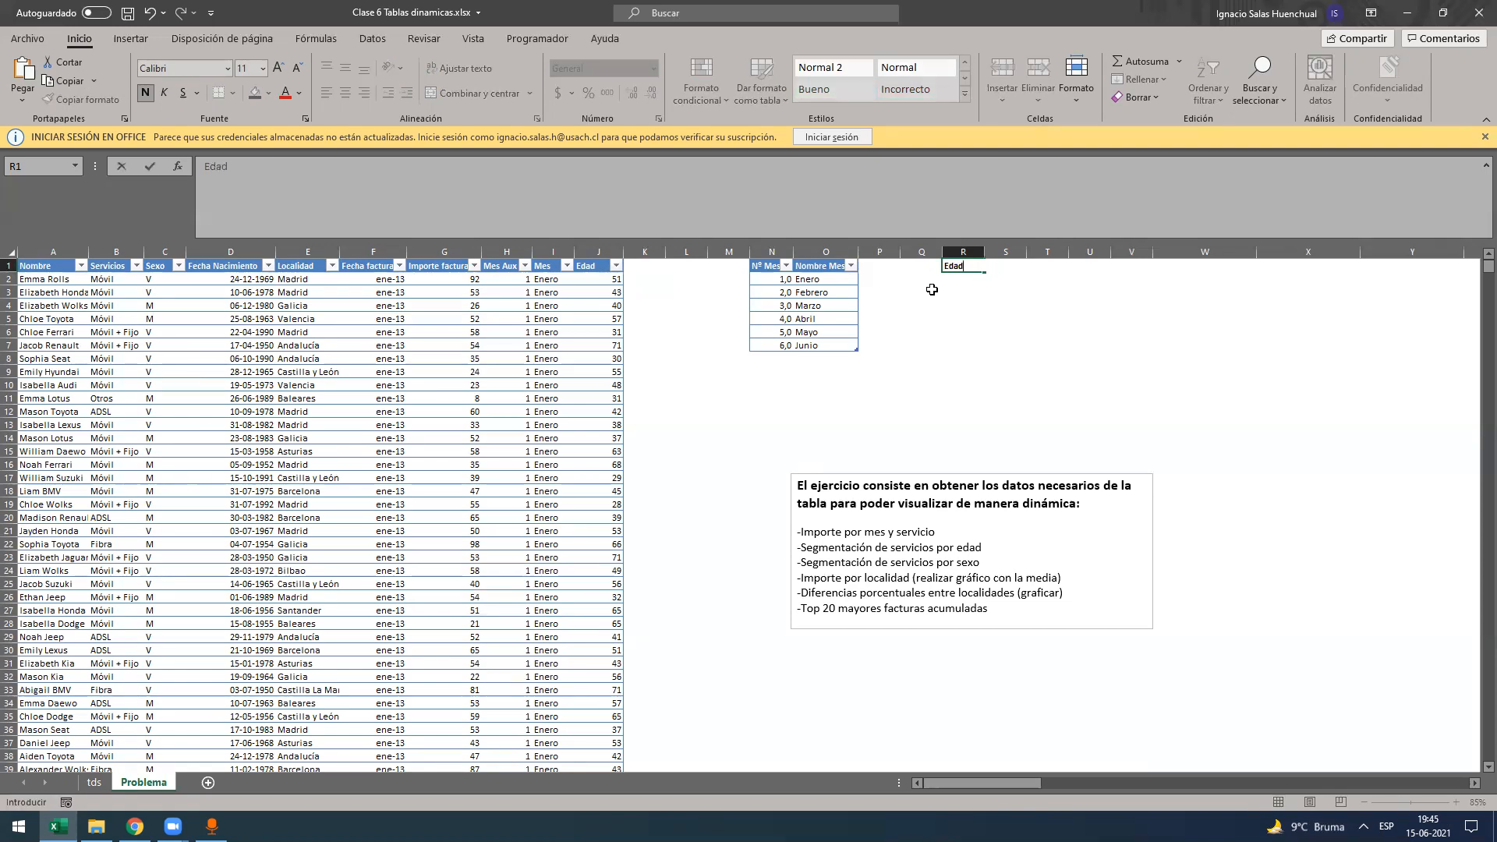
{"action": "key", "text": "Tab"}
{"action": "type", "text": "Rango de edad"}
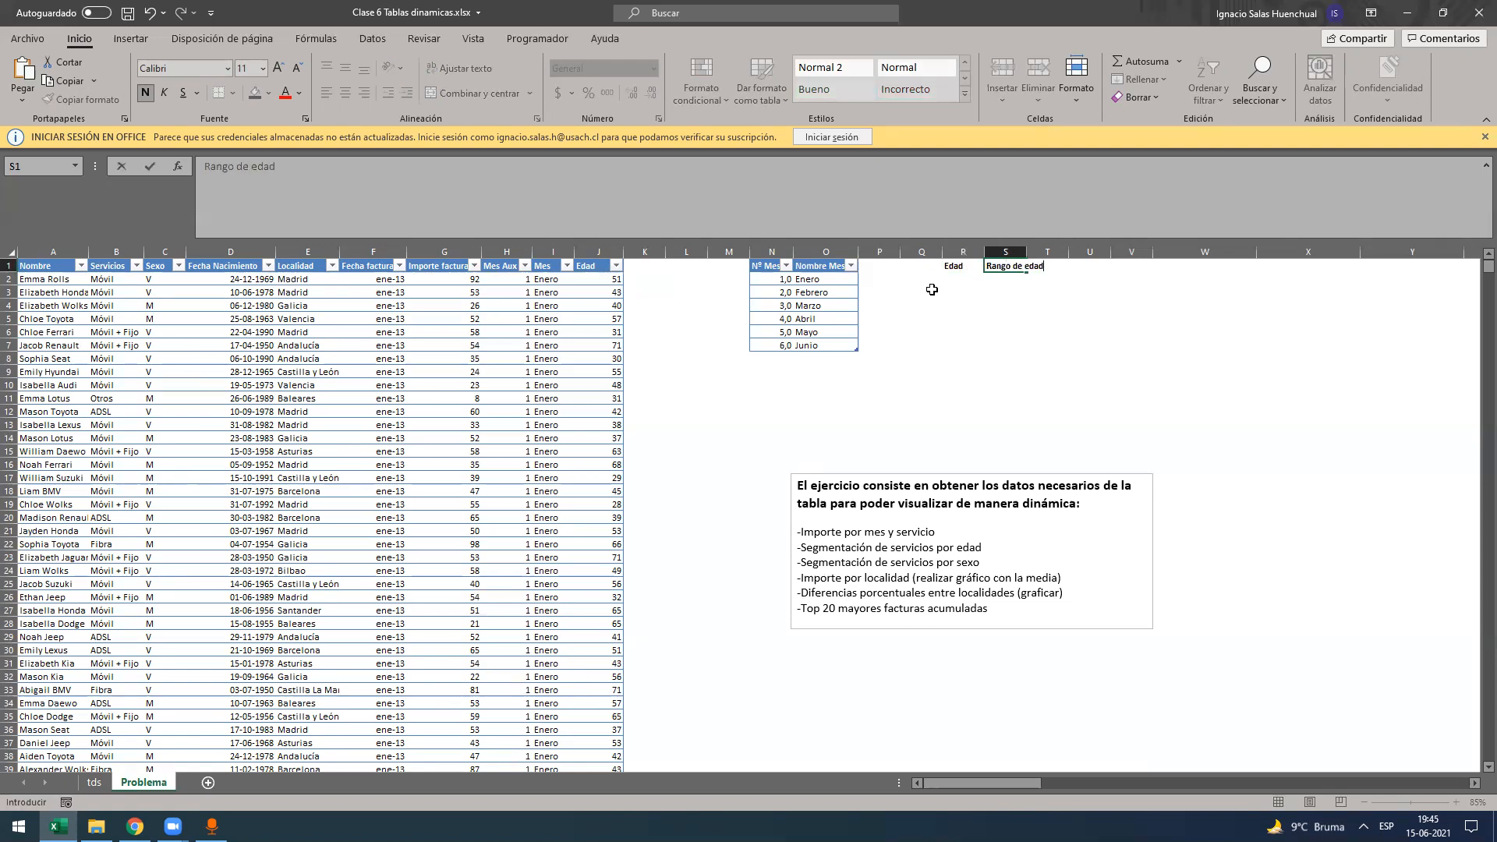
- Enter age 20 in R2 and its range label 20-30 in S2 of the age range lookup table
{"action": "left_click", "coordinate": [953, 281]}
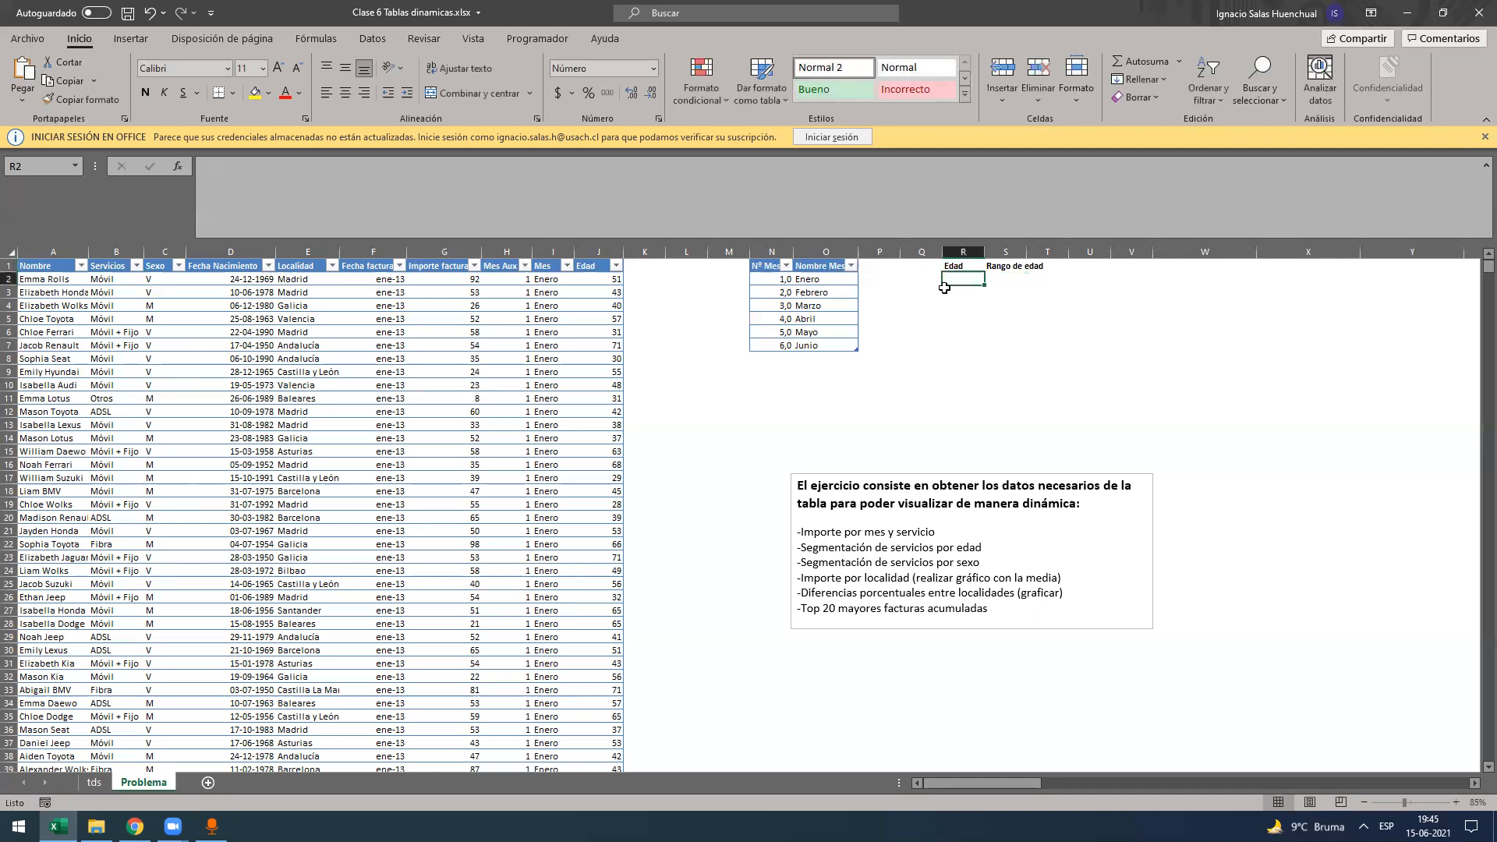
{"action": "left_click", "coordinate": [1007, 250]}
{"action": "type", "text": "20"}
{"action": "key", "text": "Tab"}
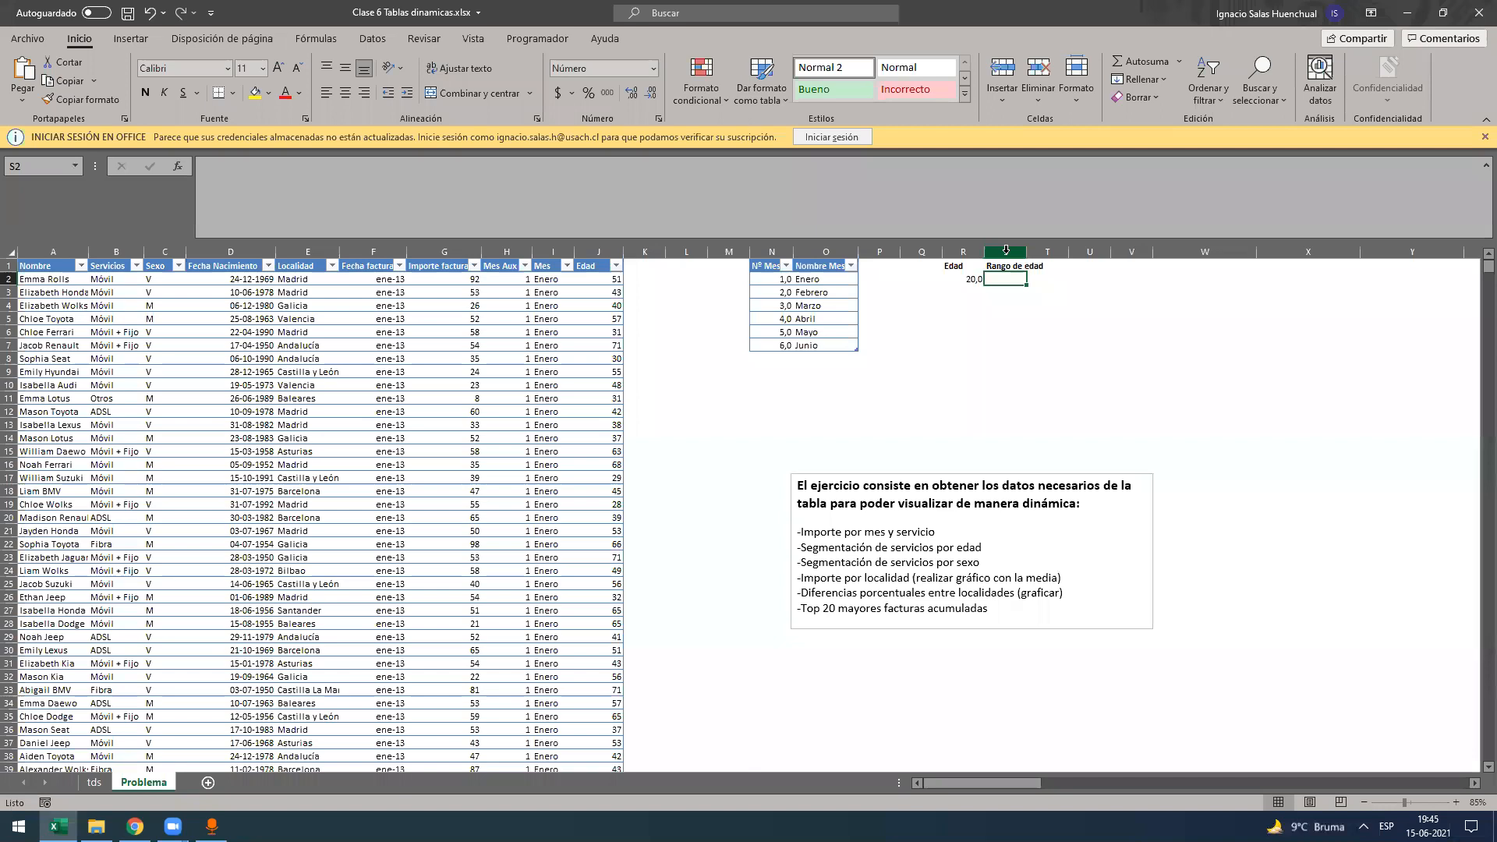
{"action": "type", "text": "20-30"}
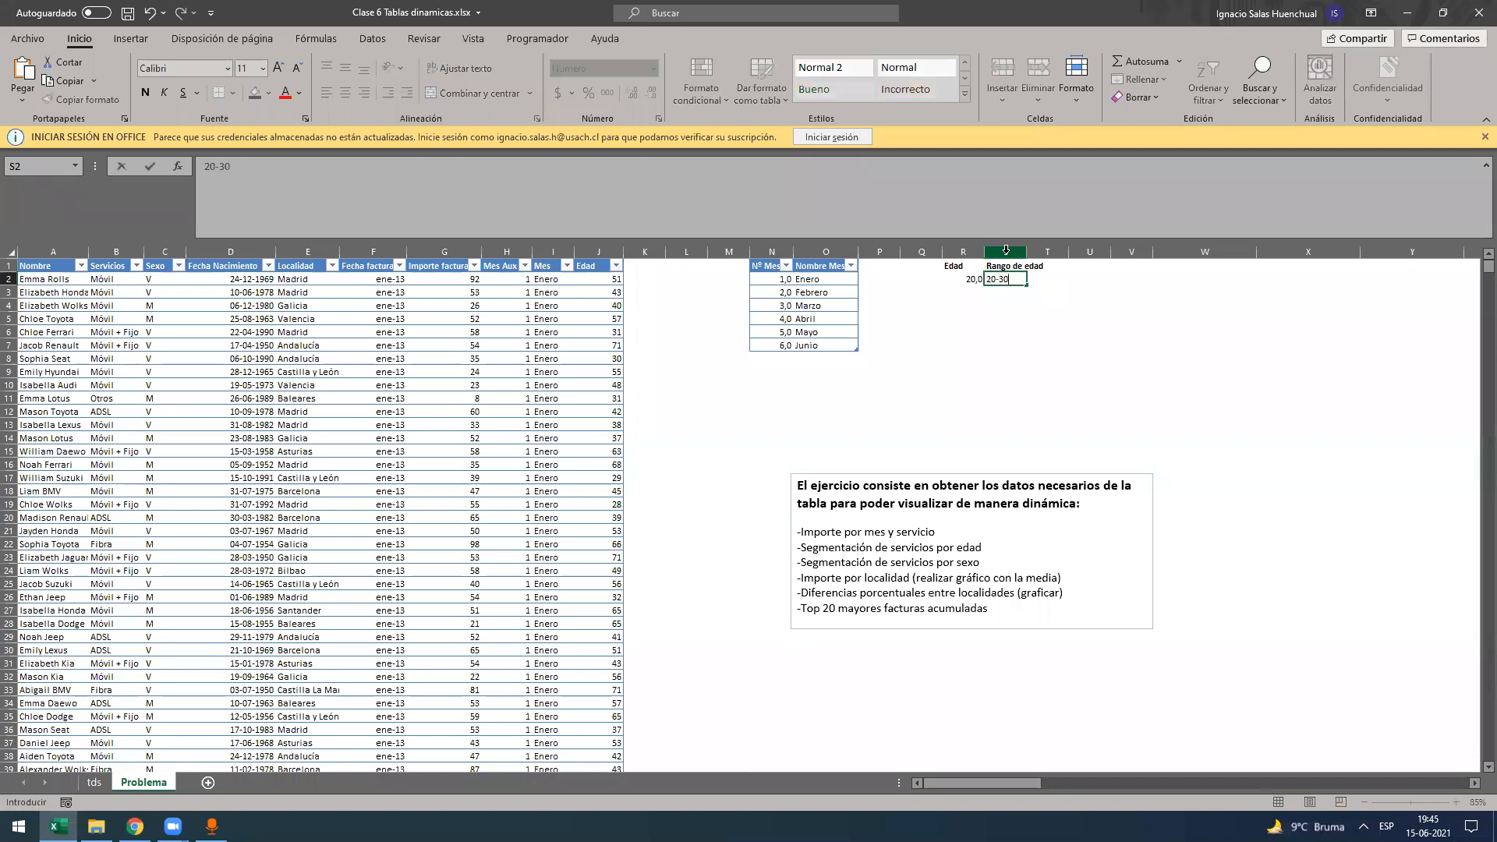
{"action": "key", "text": "Return"}
- Enter 30 in R3 and fill the Edad series down in tens to 70 in R7
{"action": "type", "text": "3"}
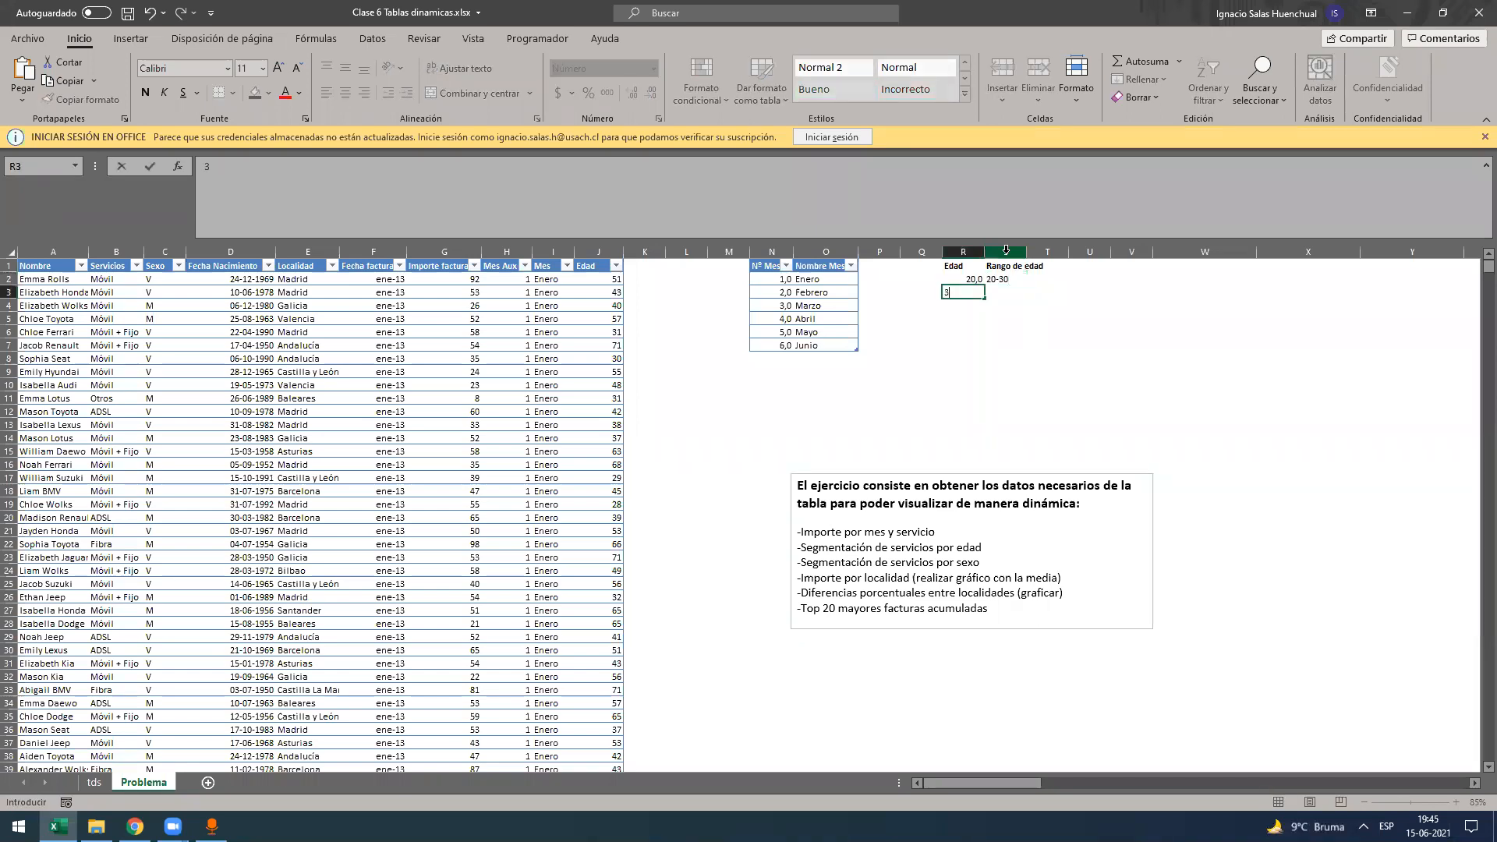
{"action": "type", "text": "0"}
{"action": "key", "text": "Return"}
{"action": "left_click_drag", "start_coordinate": [969, 279], "coordinate": [976, 294]}
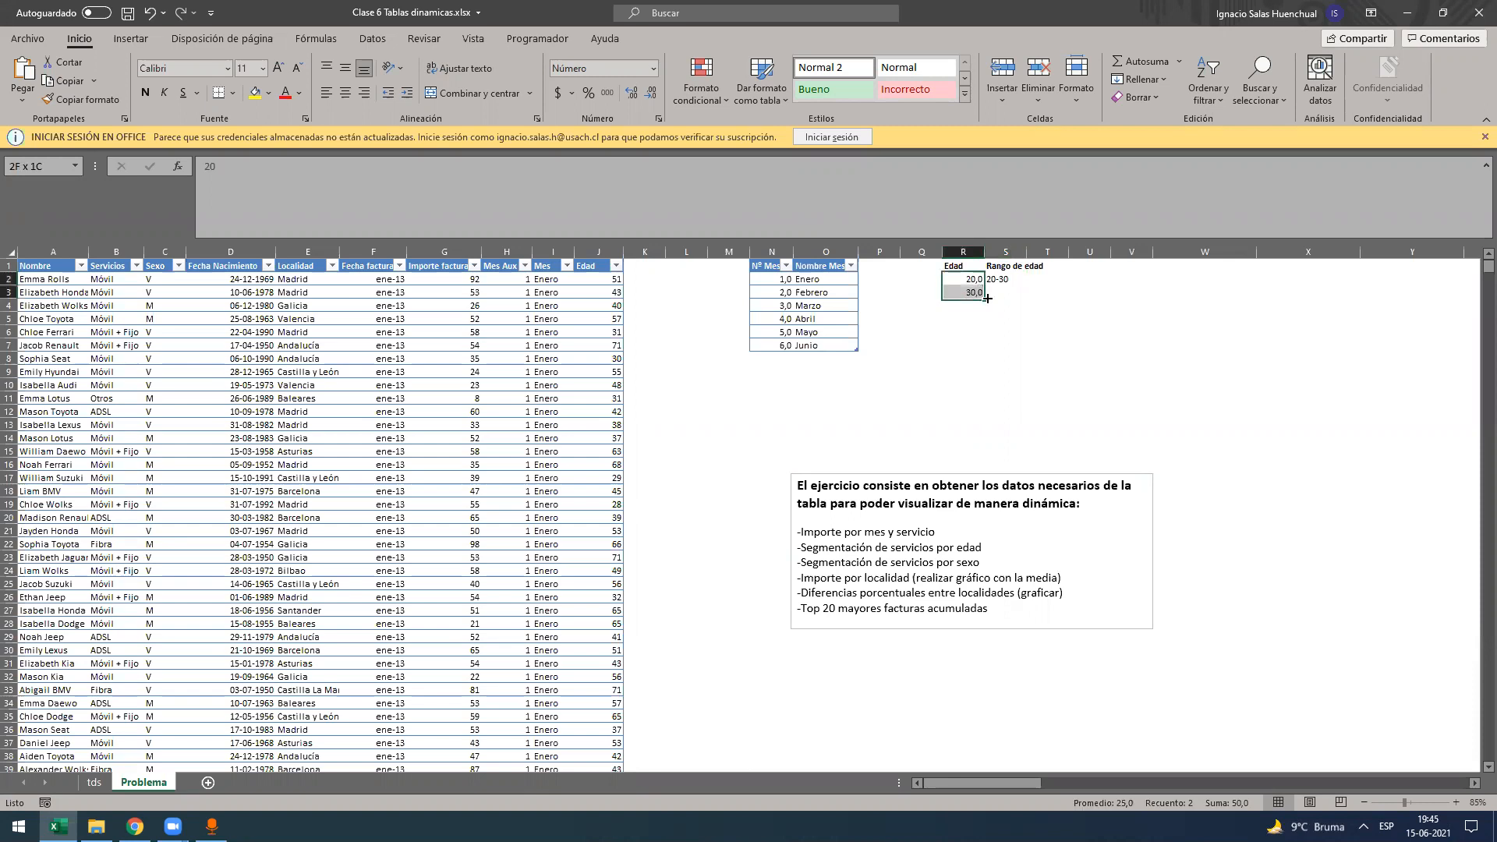
{"action": "left_click_drag", "start_coordinate": [973, 355], "coordinate": [975, 348]}
- Enter the range labels 30-40 in S3 and 40-50 in S4
{"action": "left_click", "coordinate": [1004, 292]}
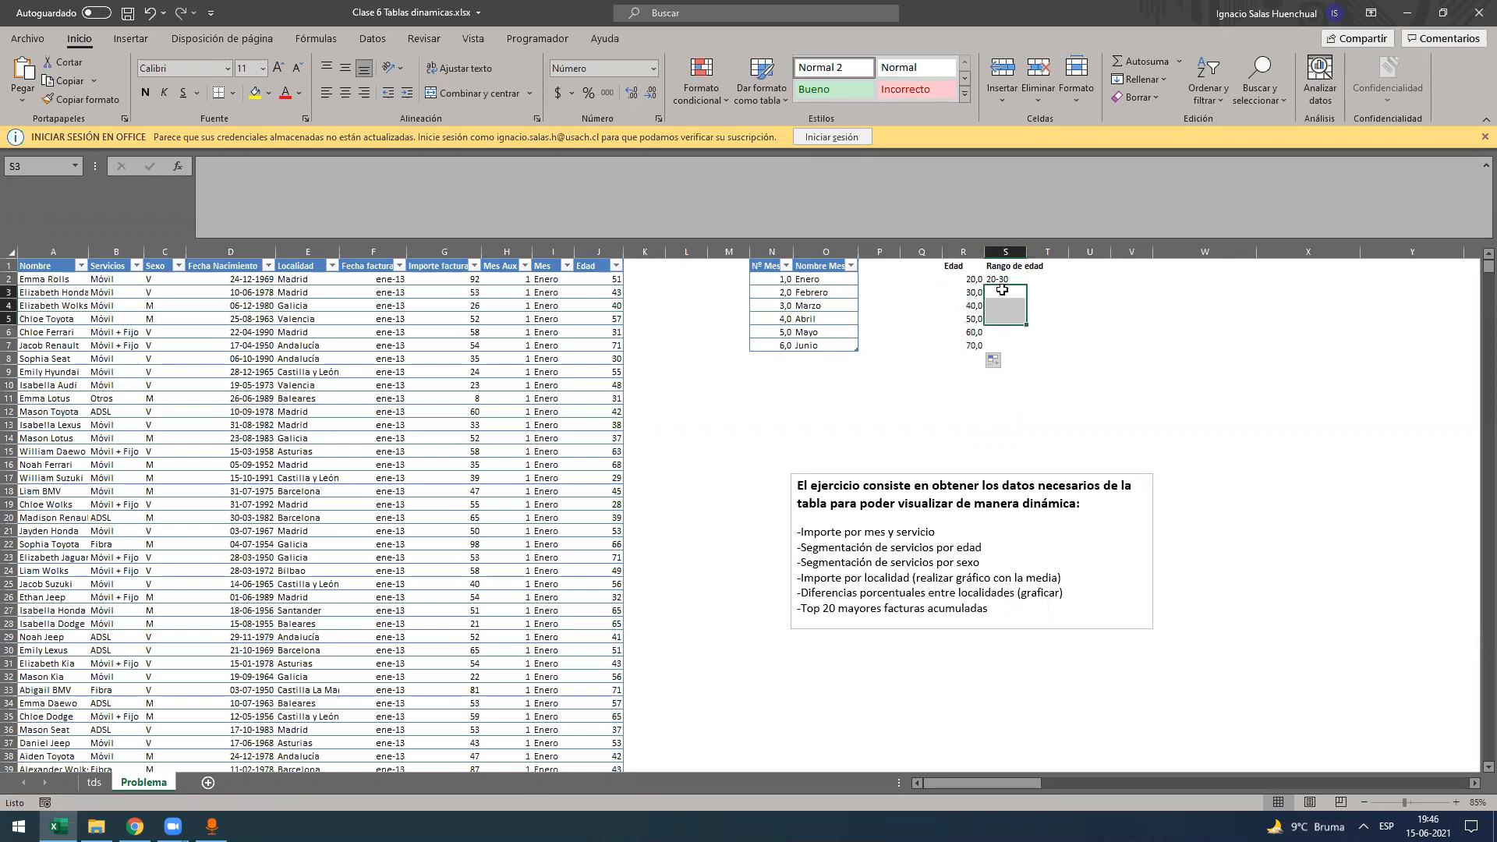
{"action": "type", "text": "30-"}
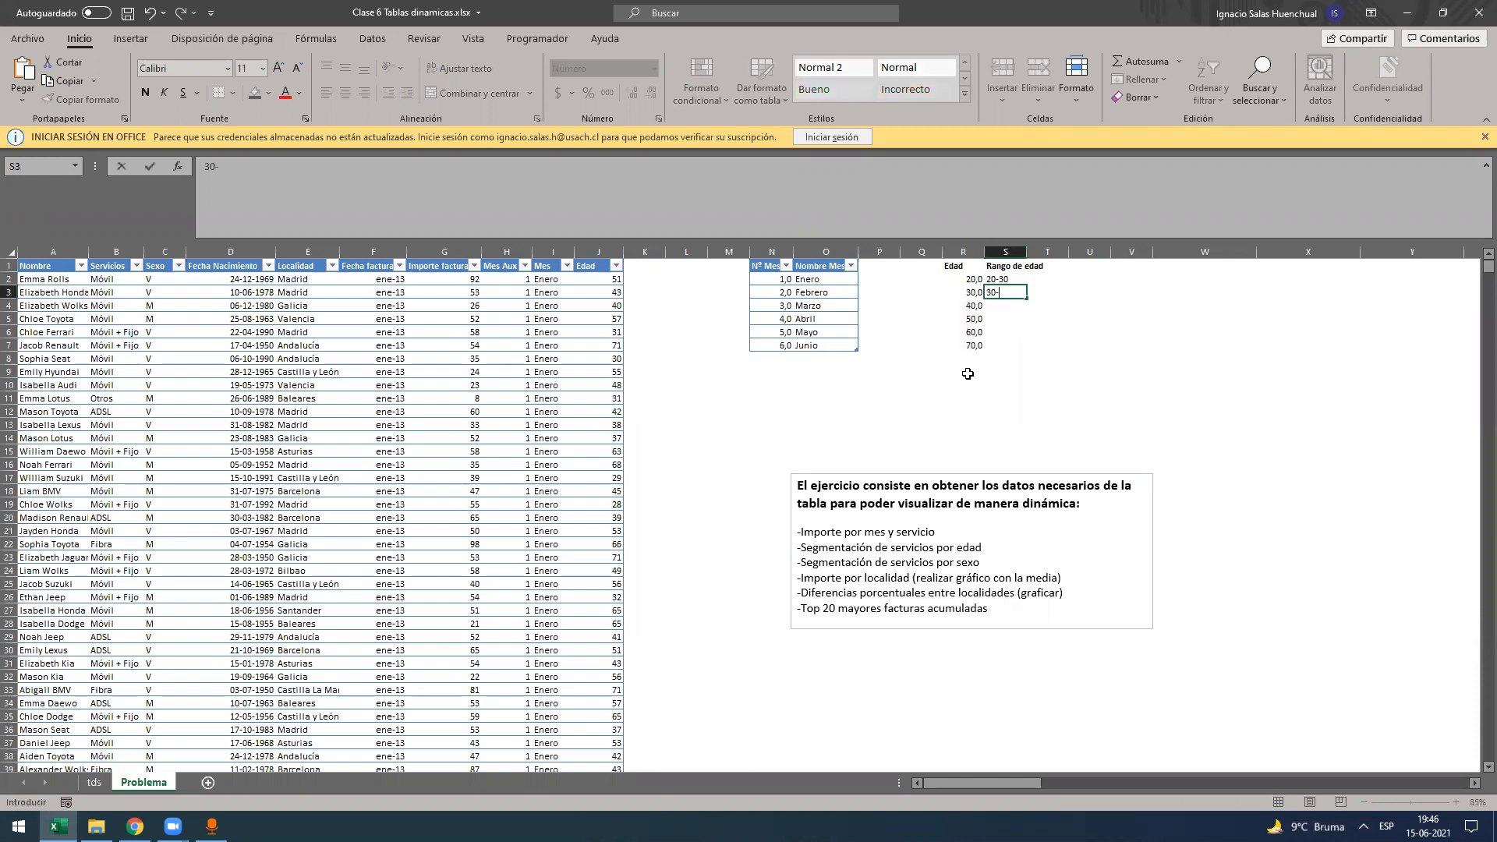
{"action": "type", "text": "40"}
{"action": "key", "text": "Return"}
{"action": "type", "text": "40-40"}
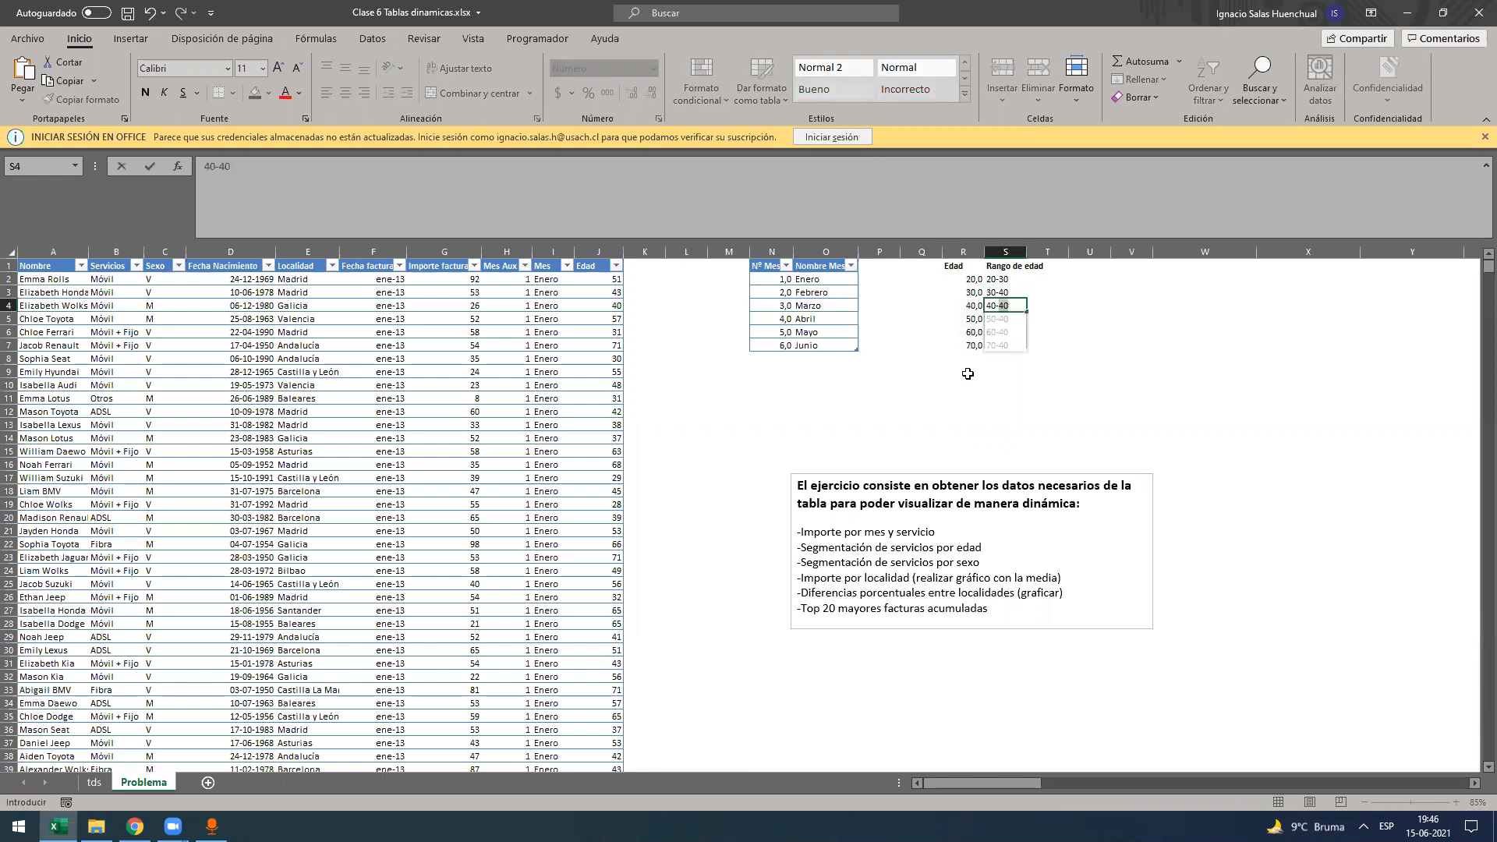
{"action": "key", "text": "BackSpace"}
{"action": "key", "text": "BackSpace"}
{"action": "type", "text": "50"}
{"action": "key", "text": "Return"}
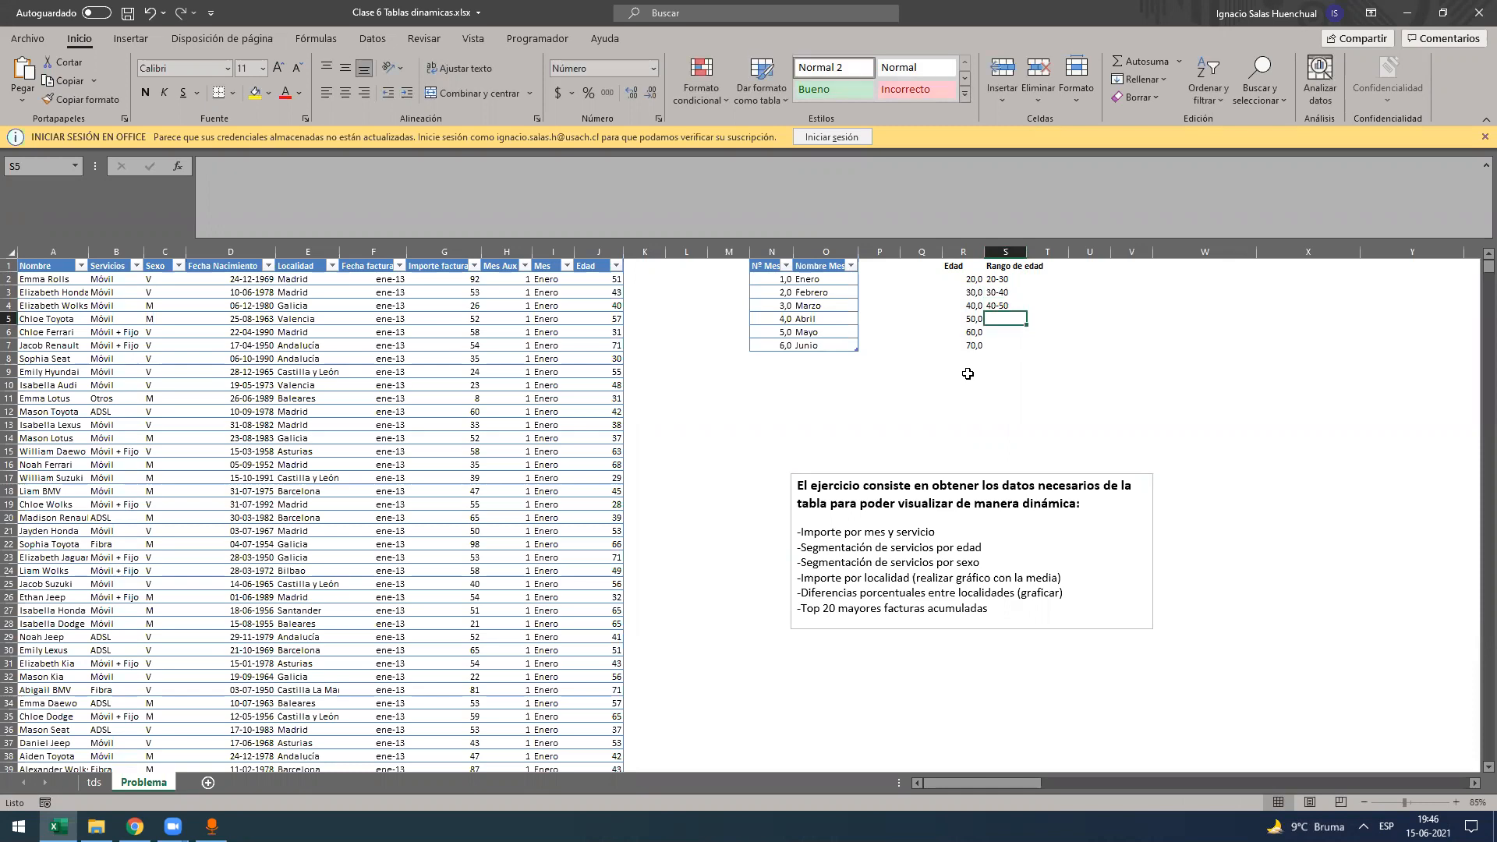
- Enter the remaining range labels 50-60, 60-70 and 70+ in S5 to S7
{"action": "type", "text": "50-"}
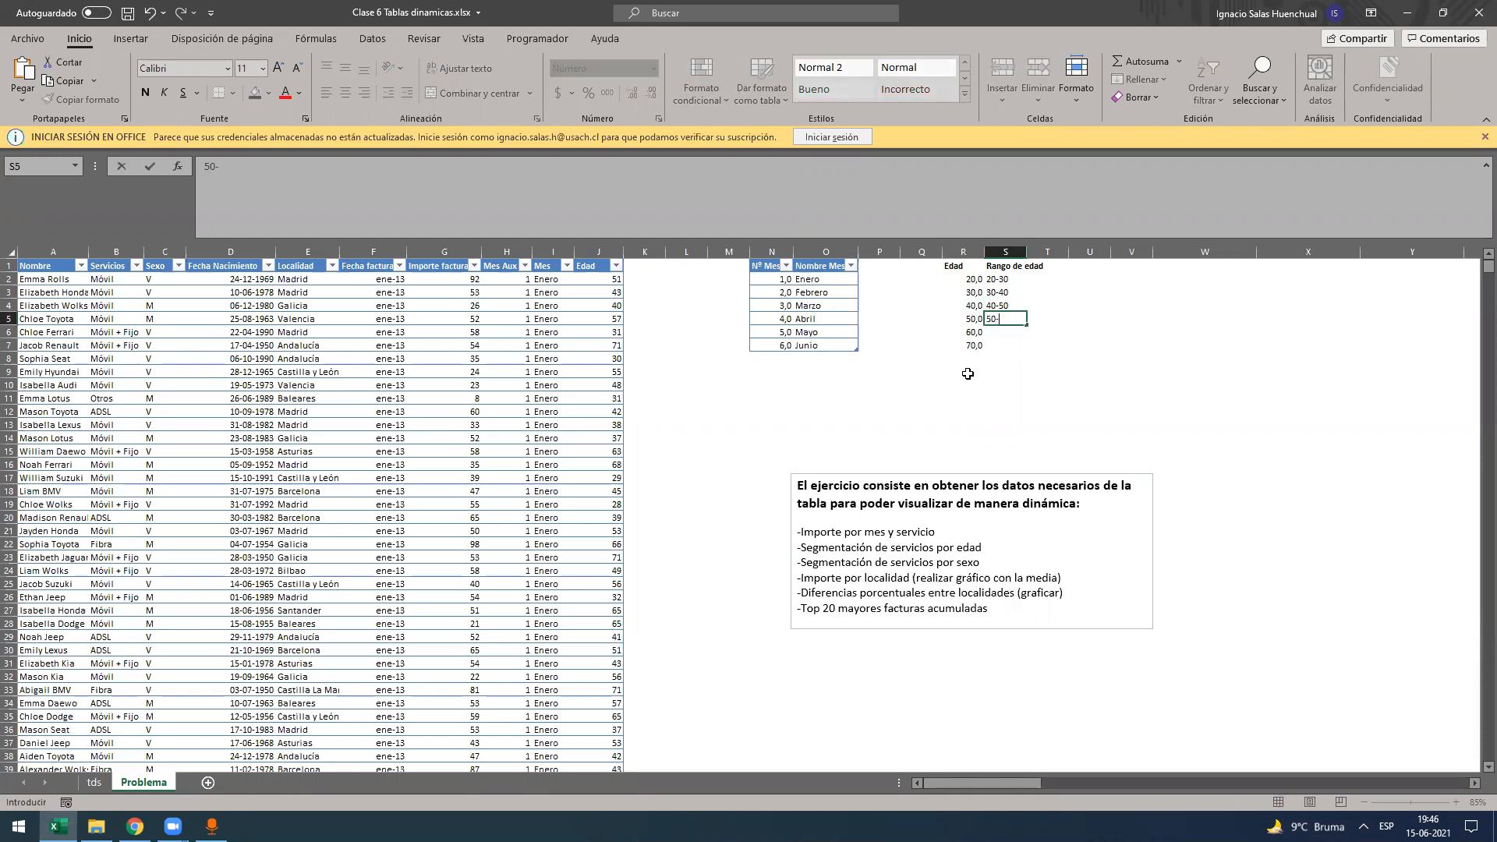
{"action": "type", "text": "060"}
{"action": "key", "text": "Return"}
{"action": "type", "text": "60-"}
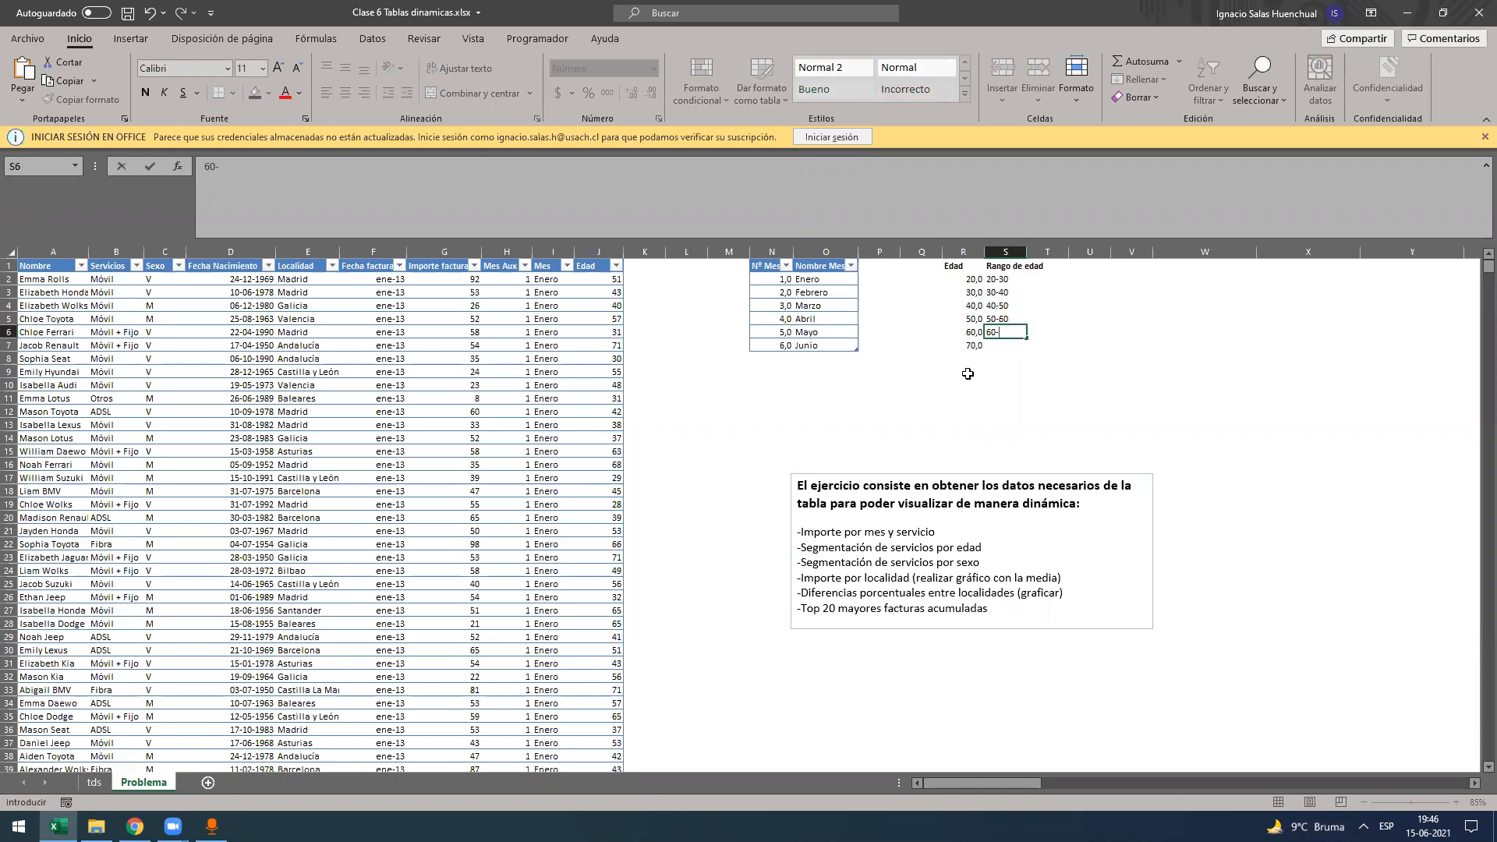
{"action": "type", "text": "70"}
{"action": "key", "text": "Return"}
{"action": "type", "text": "70+"}
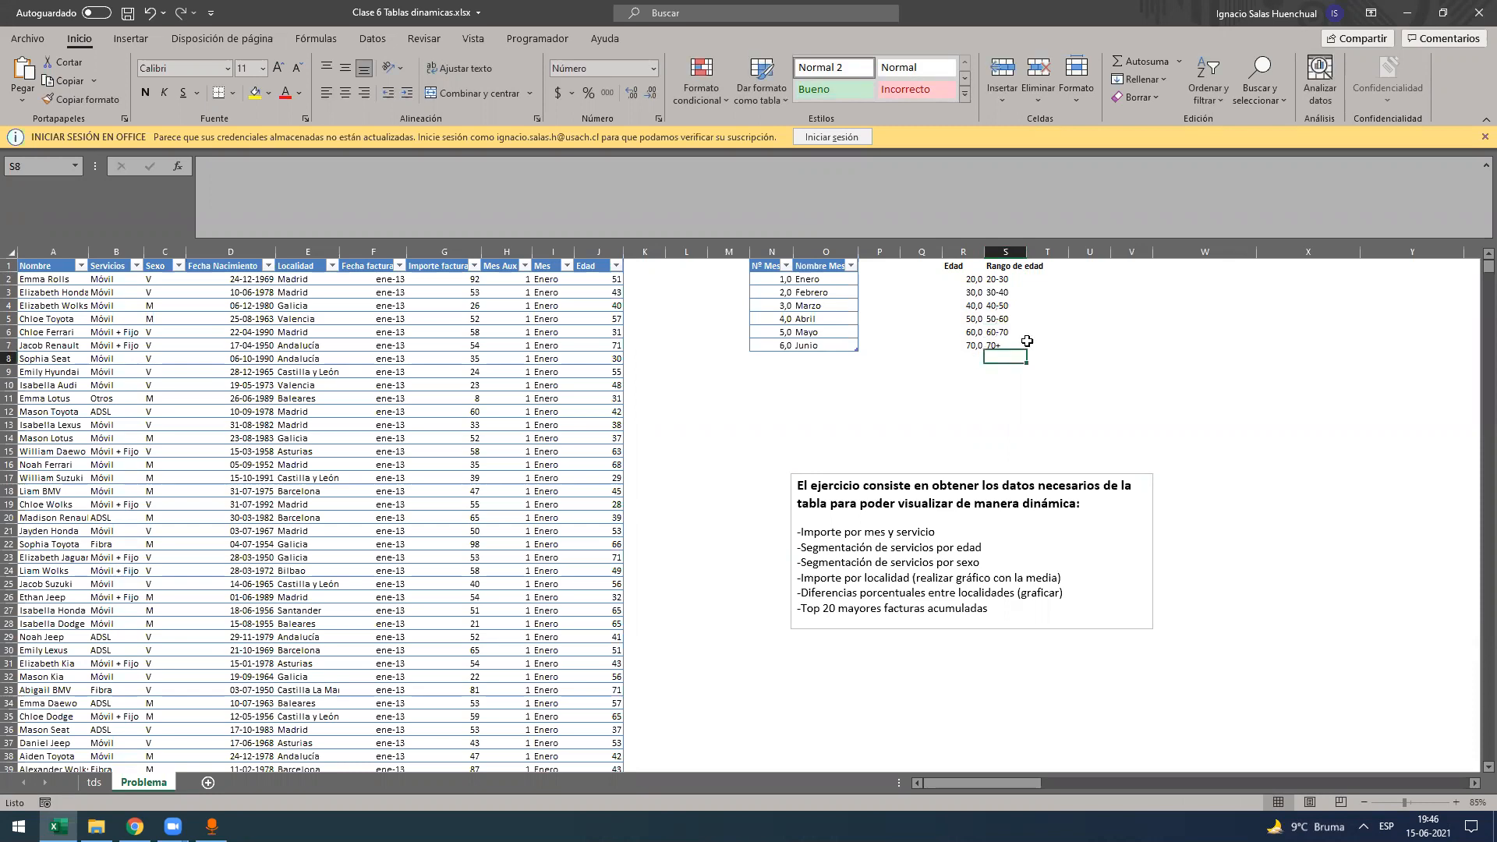
{"action": "key", "text": "Return"}
- Convert the age range list in columns R and S into a table with headers and name it aux_edad
{"action": "key", "text": "ctrl+a"}
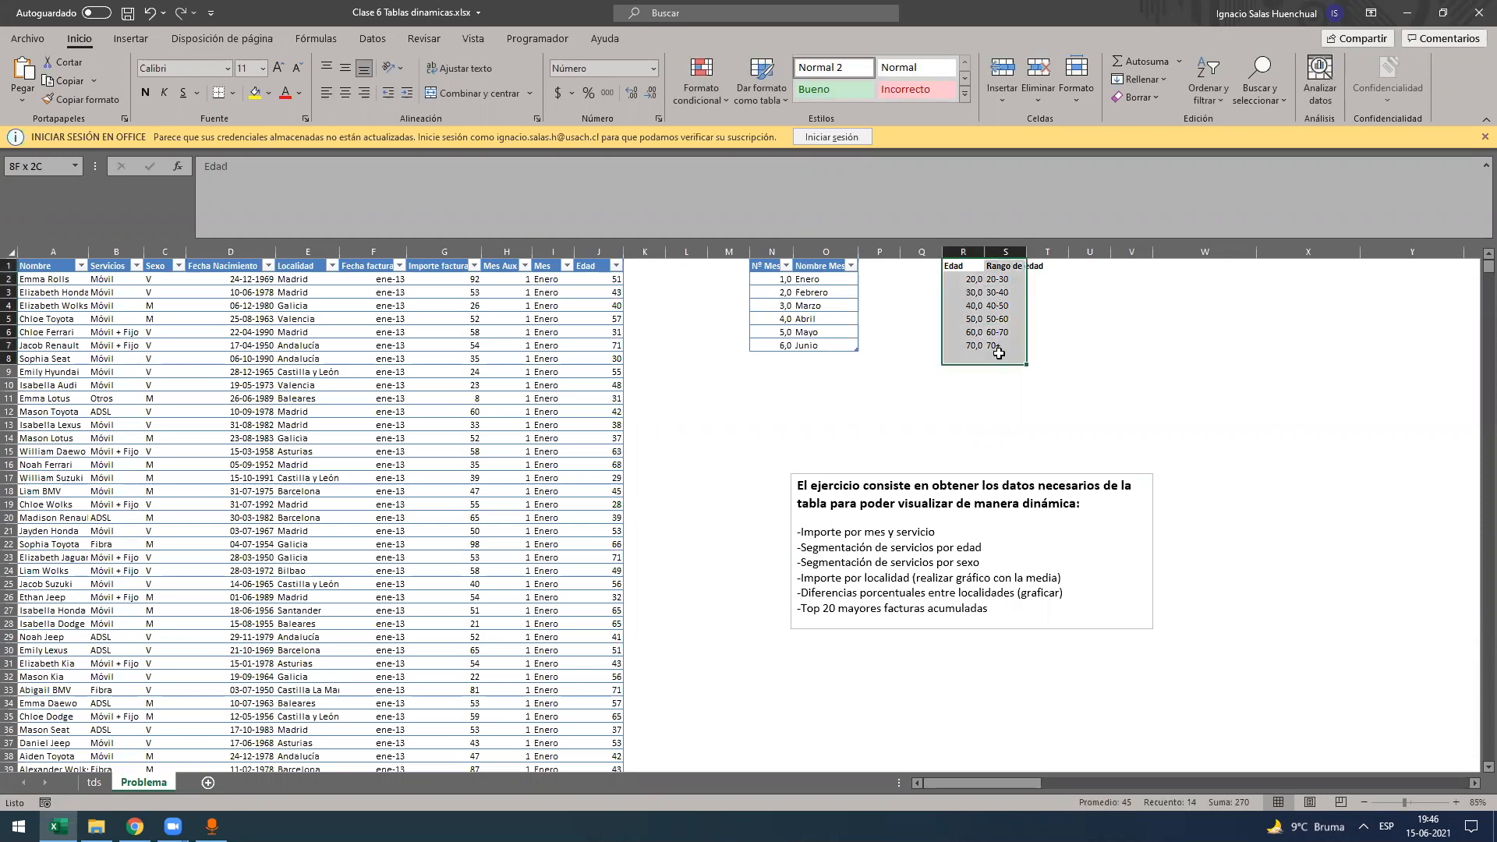
{"action": "key", "text": "ctrl+t"}
{"action": "key", "text": "Return"}
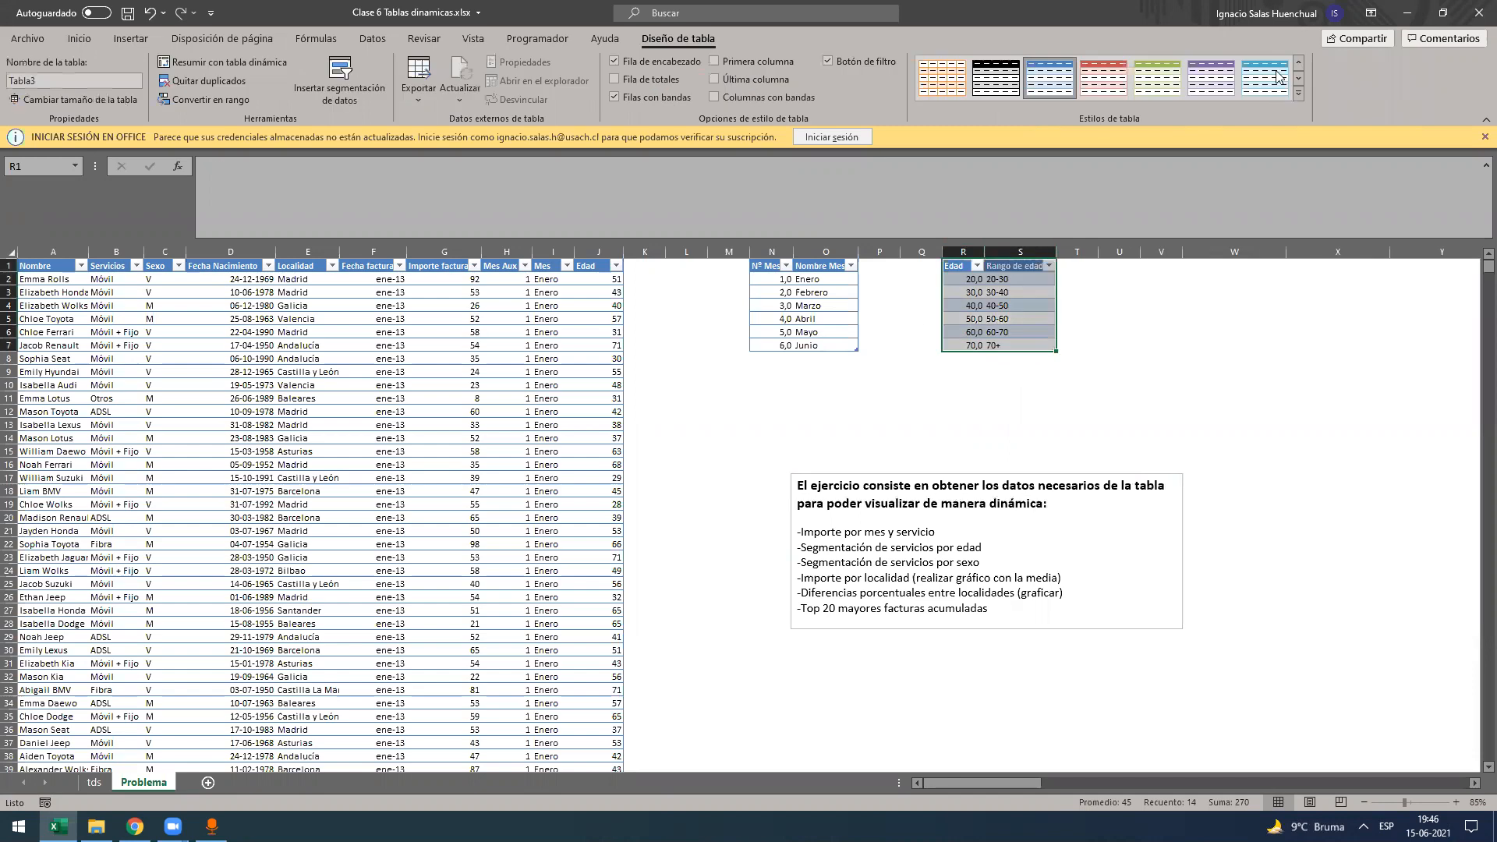
{"action": "left_click", "coordinate": [1032, 80]}
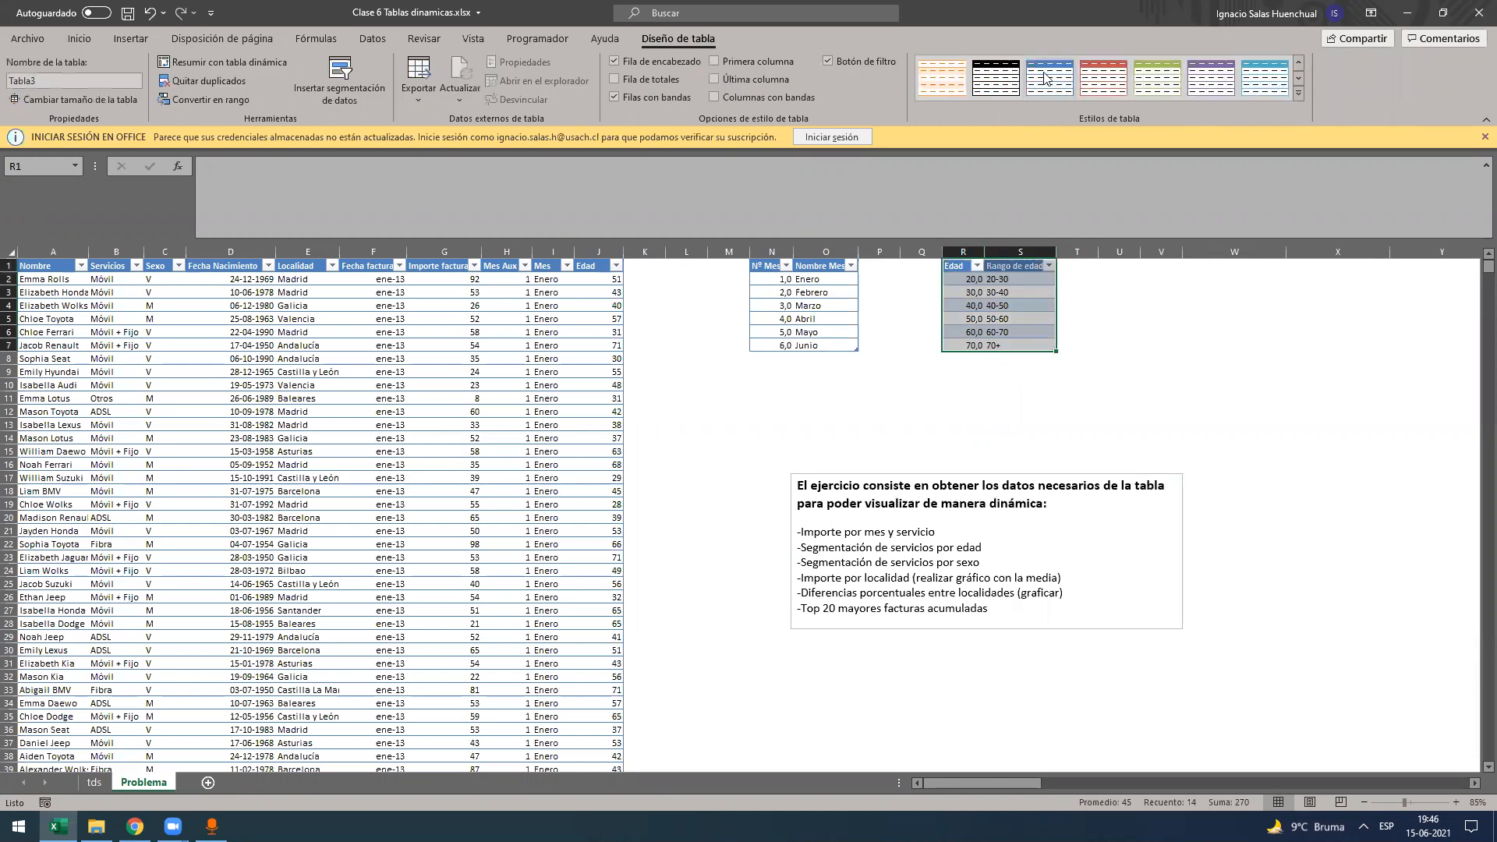
{"action": "left_click", "coordinate": [106, 81]}
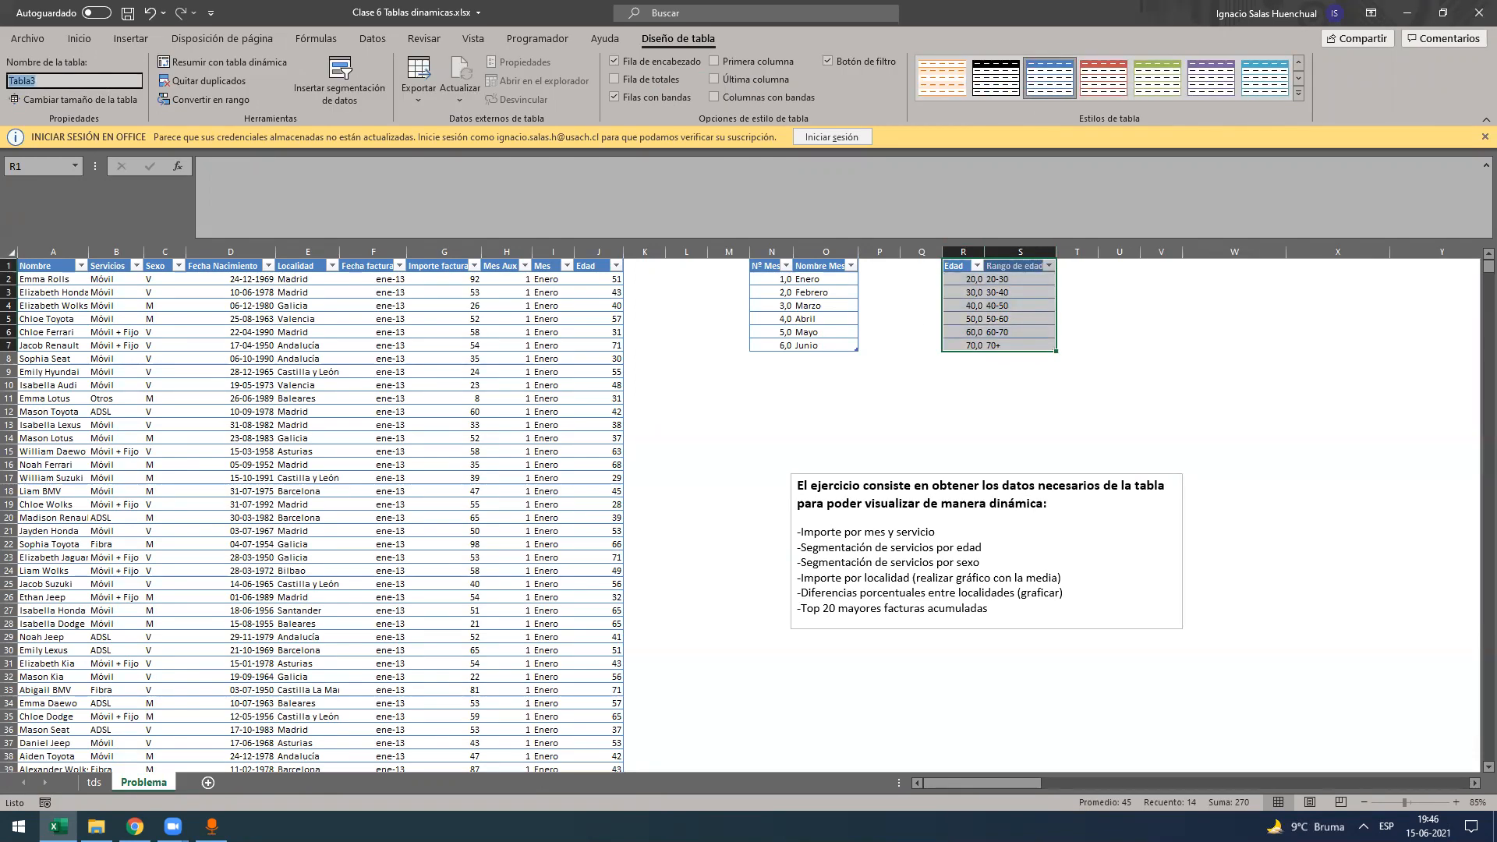
{"action": "type", "text": "aux_edad"}
{"action": "key", "text": "Return"}
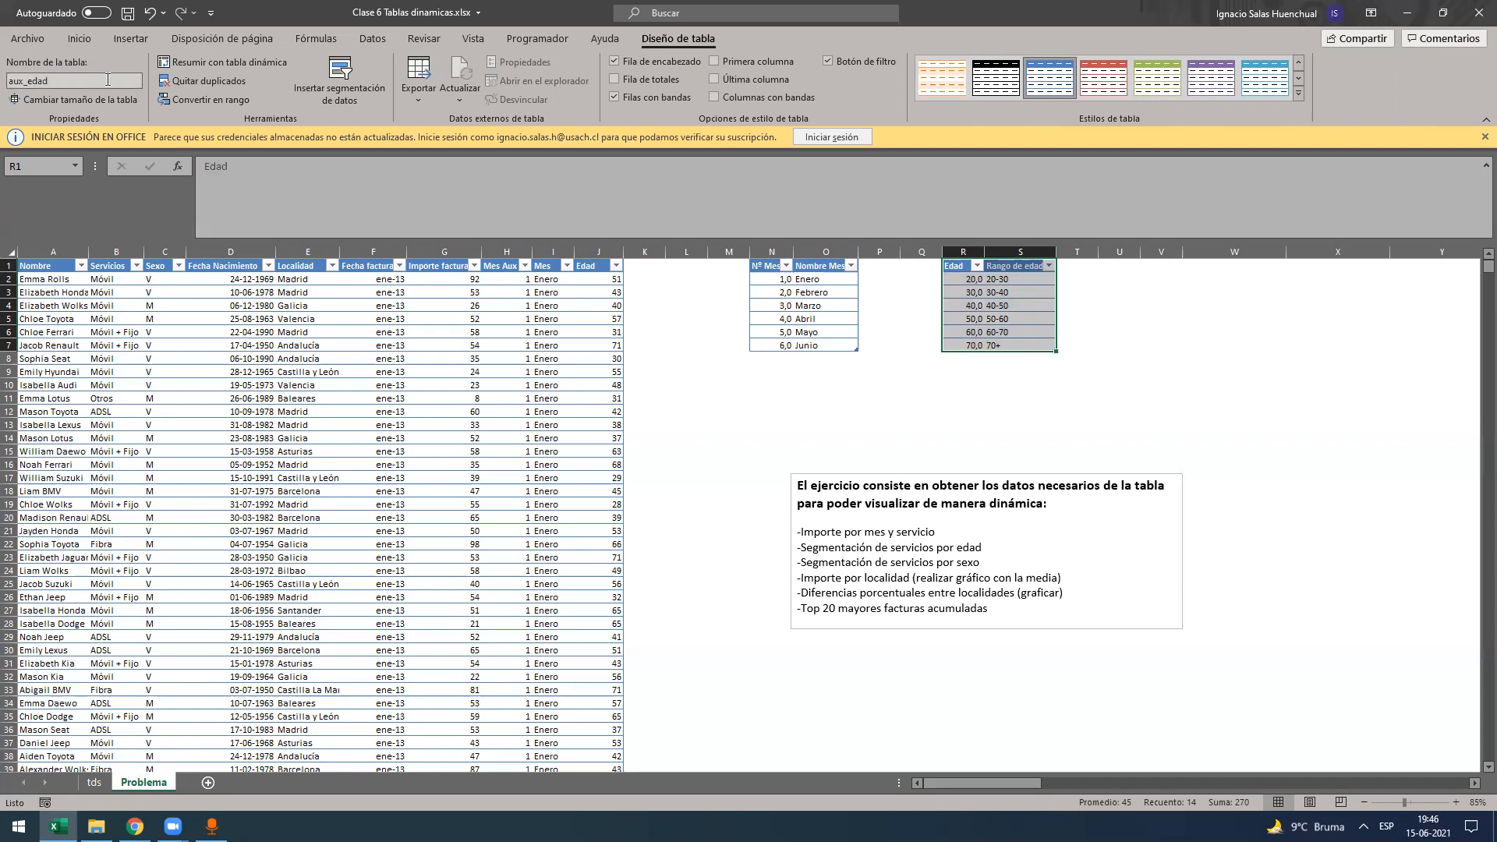
- Center the range labels in S2:S7 of the age range table
{"action": "left_click", "coordinate": [923, 333]}
{"action": "mouse_move", "coordinate": [993, 279]}
{"action": "left_mouse_down"}
{"action": "mouse_move", "coordinate": [1008, 296]}
{"action": "mouse_move", "coordinate": [1006, 281]}
{"action": "left_mouse_up"}
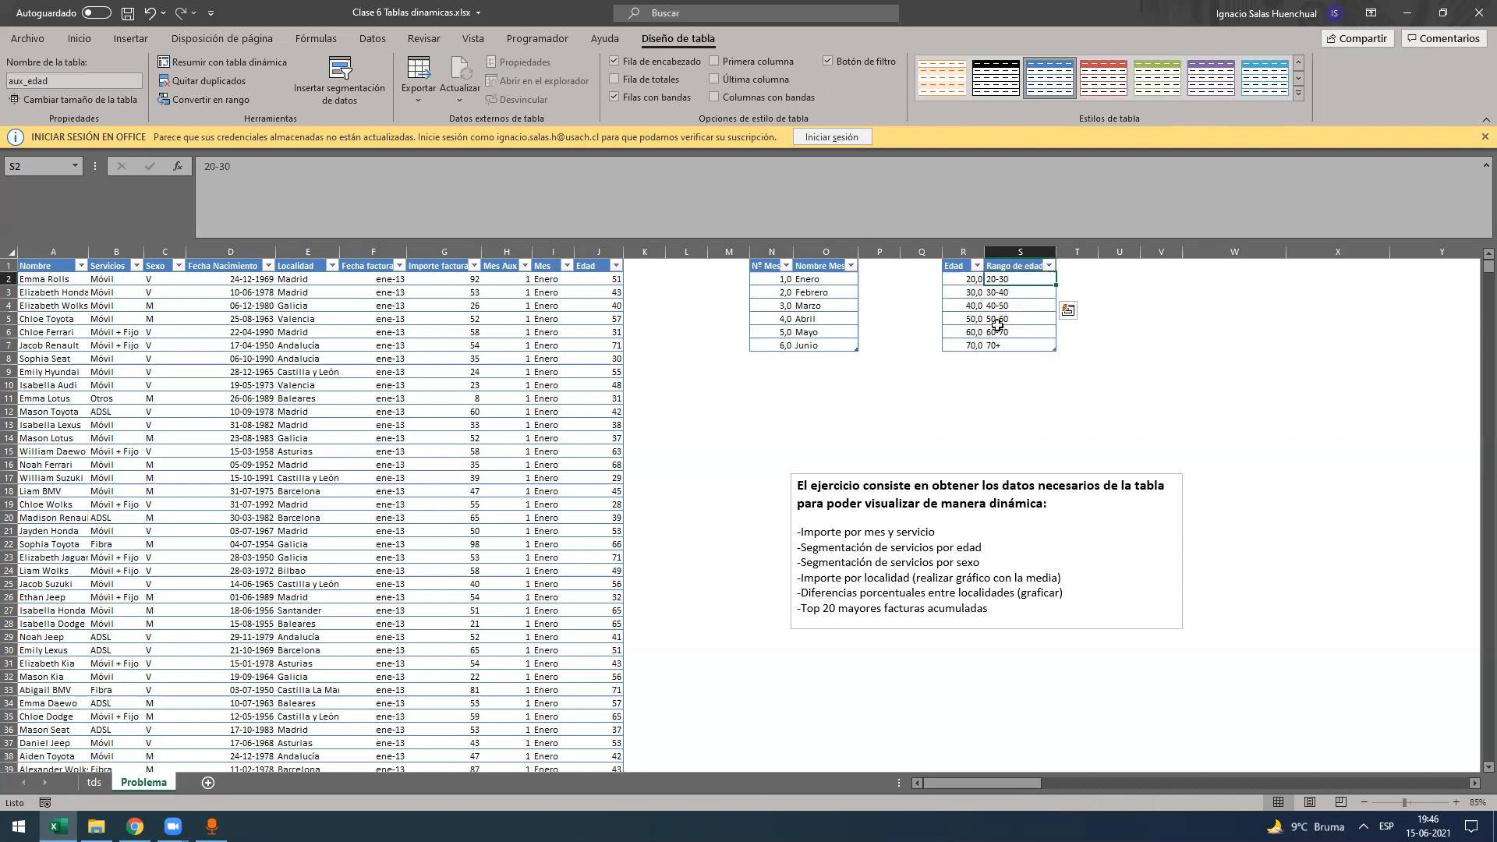
{"action": "left_click", "coordinate": [1006, 333]}
{"action": "left_click_drag", "start_coordinate": [1009, 279], "coordinate": [1009, 343]}
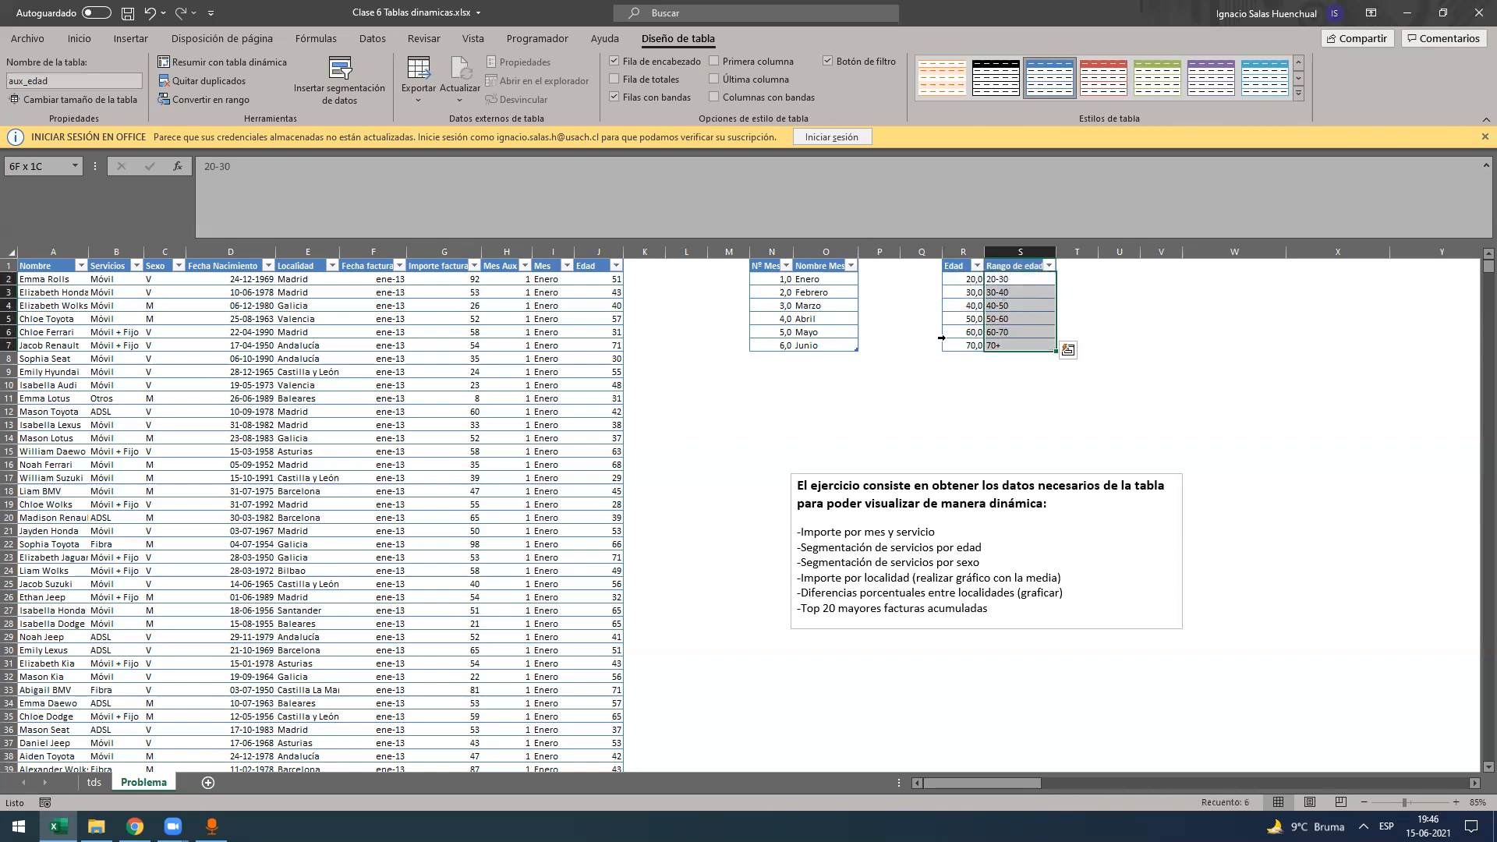
{"action": "left_click", "coordinate": [78, 38]}
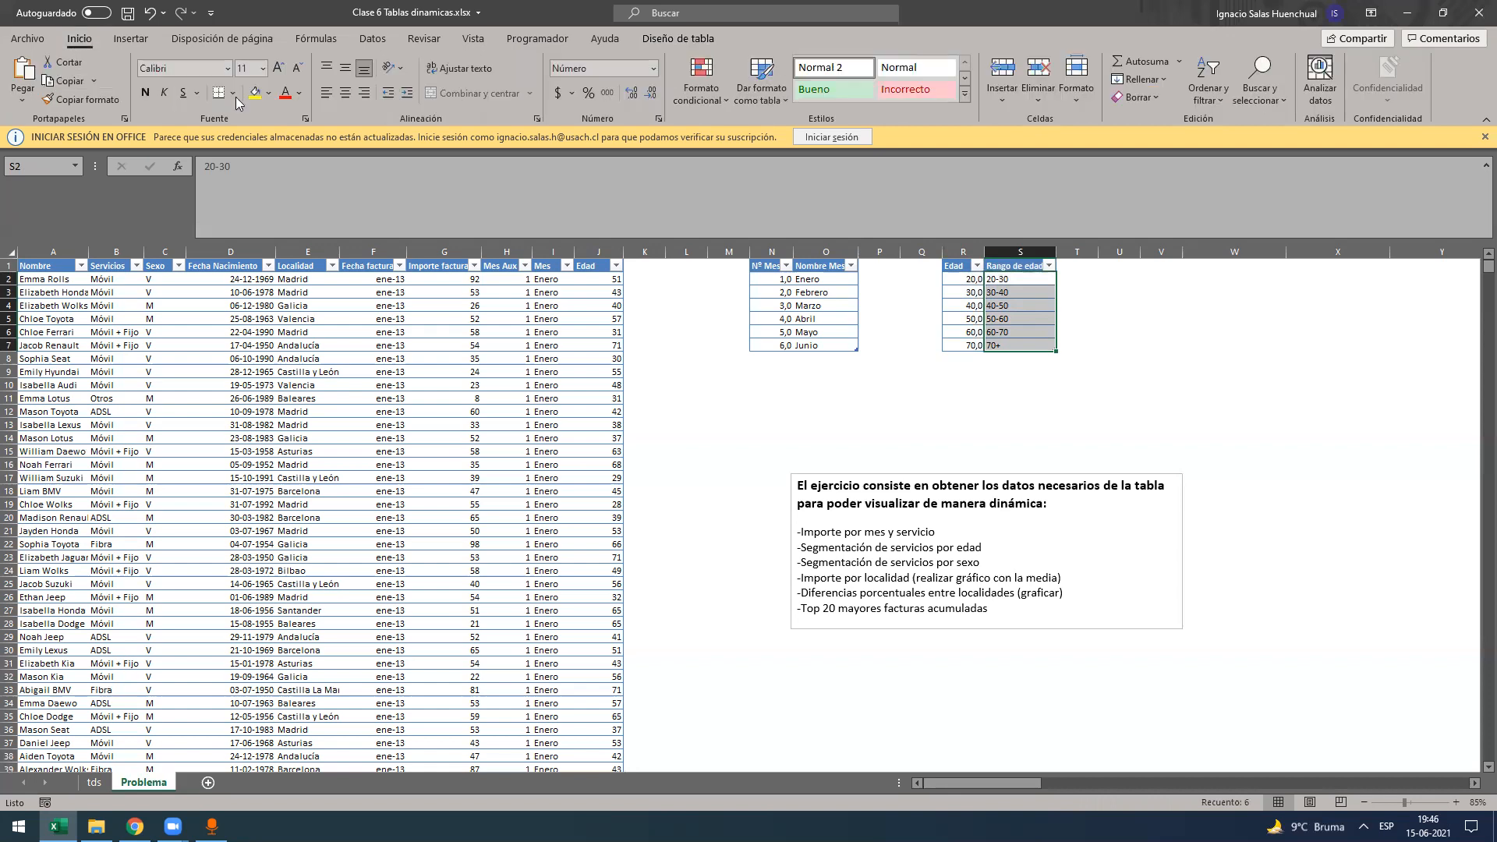
{"action": "left_click", "coordinate": [349, 99]}
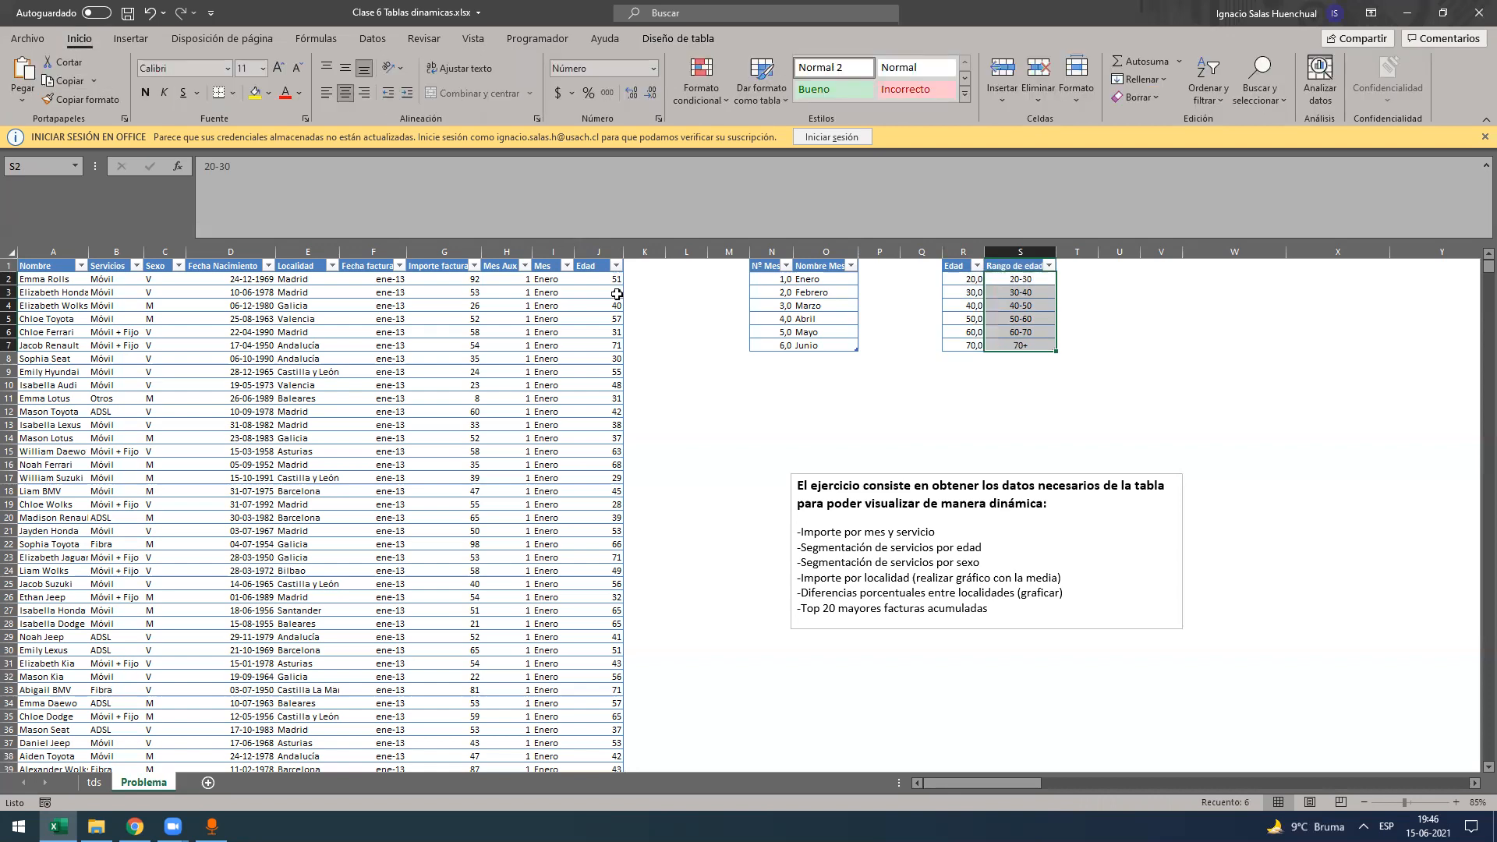
- Add a Rango column for the age ranges to the main table by entering its header in K1
{"action": "left_click", "coordinate": [629, 279]}
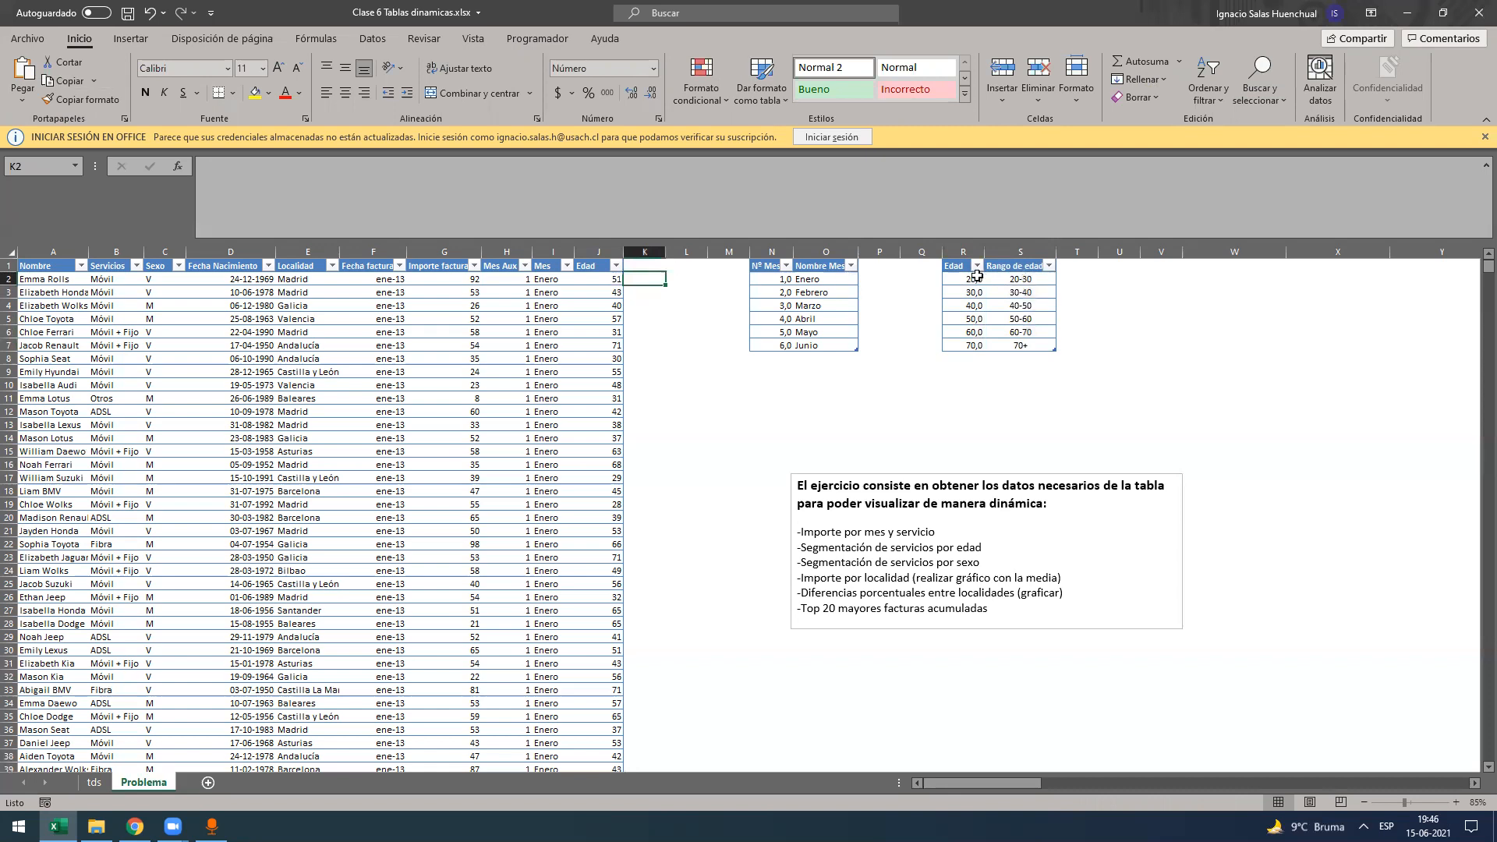
{"action": "left_click_drag", "start_coordinate": [979, 279], "coordinate": [1012, 343]}
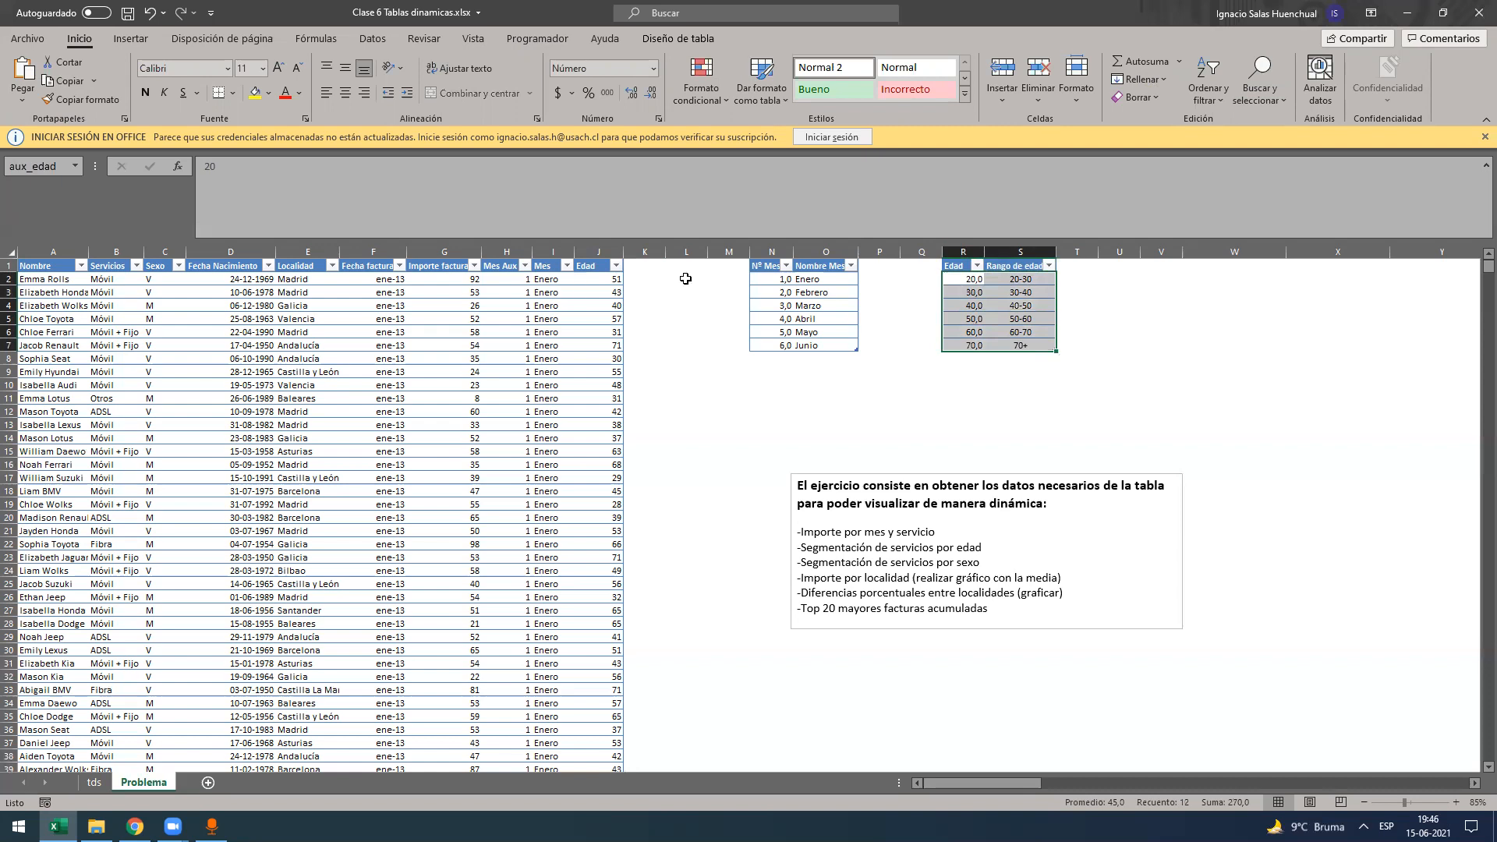
{"action": "left_click", "coordinate": [616, 266]}
{"action": "left_click", "coordinate": [640, 266]}
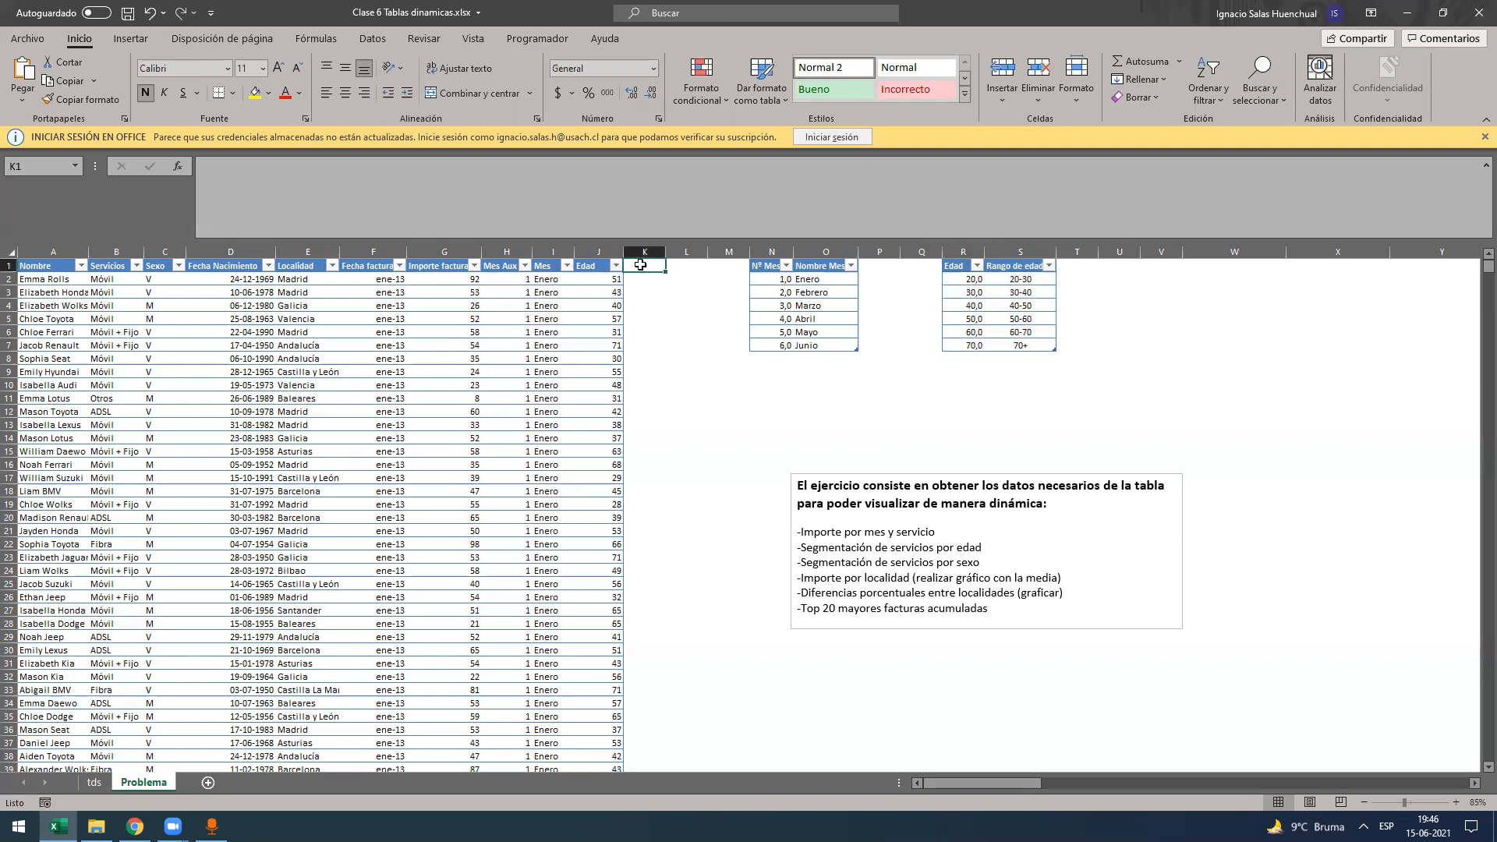
{"action": "type", "text": "Rango e"}
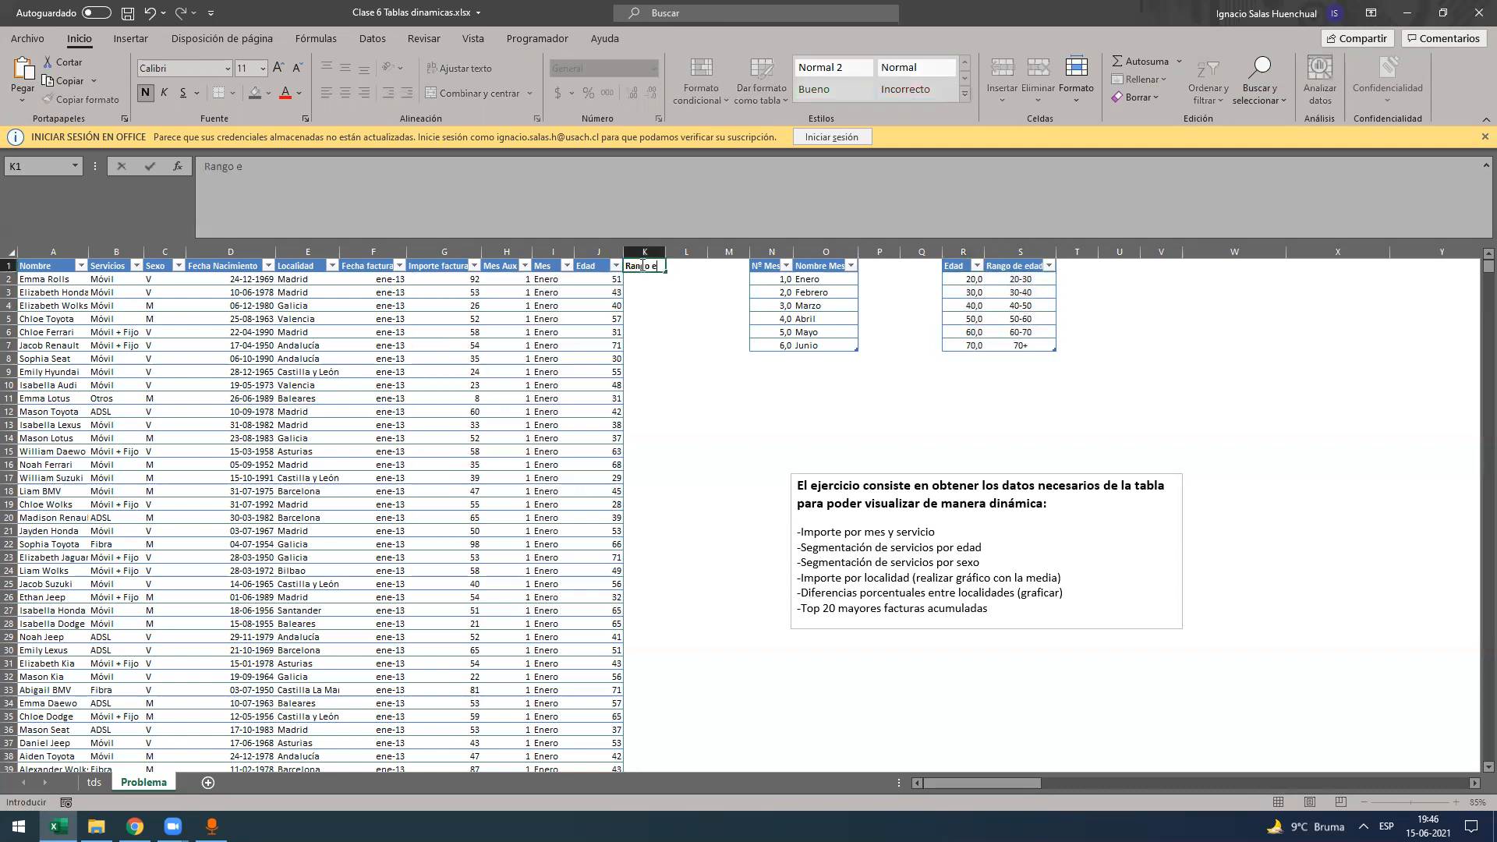
{"action": "key", "text": "Return"}
{"action": "type", "text": "+"}
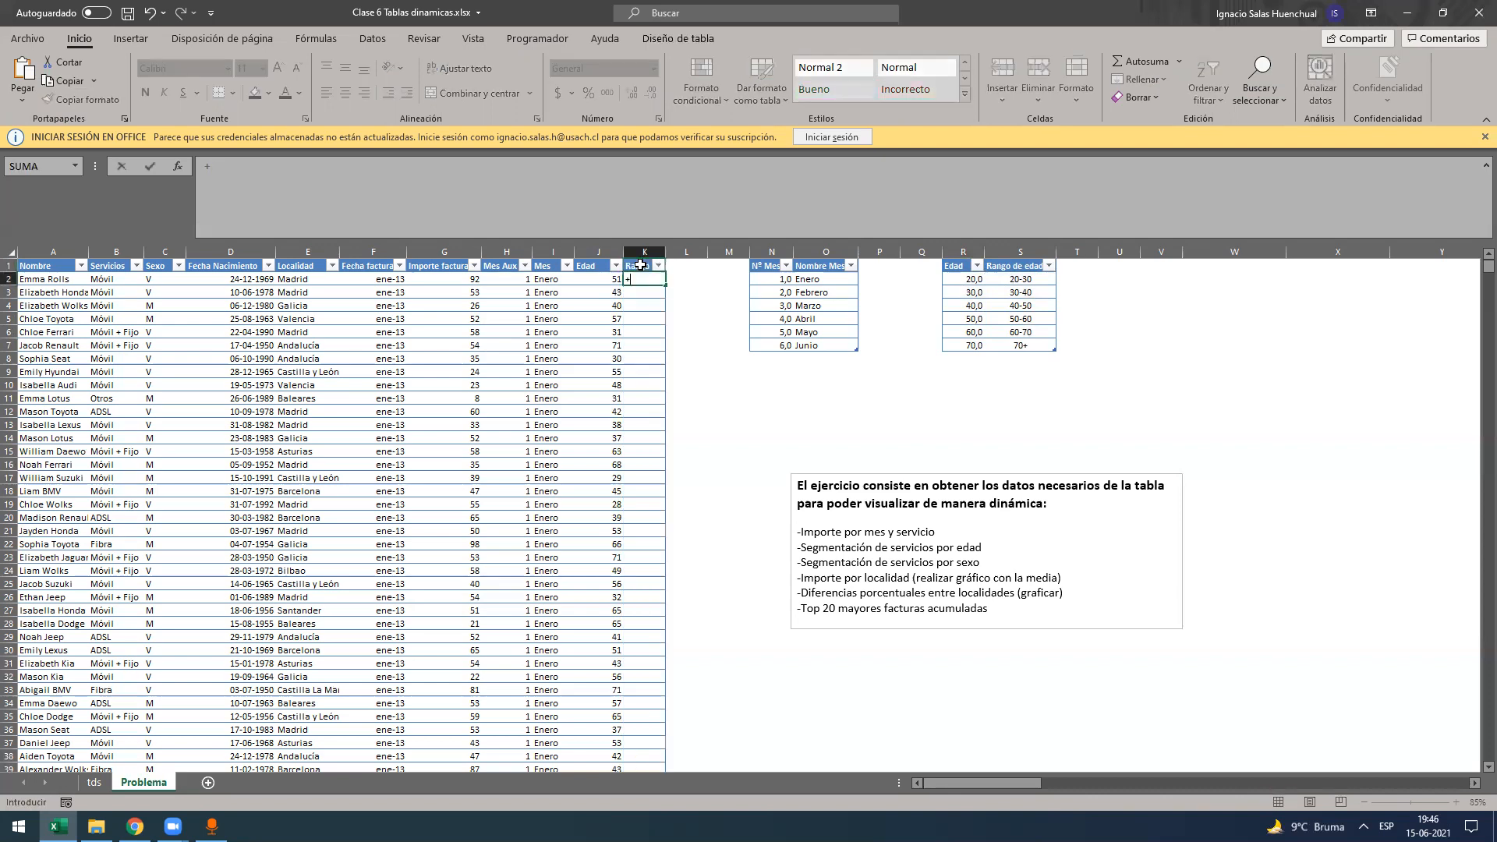
{"action": "type", "text": "busc"}
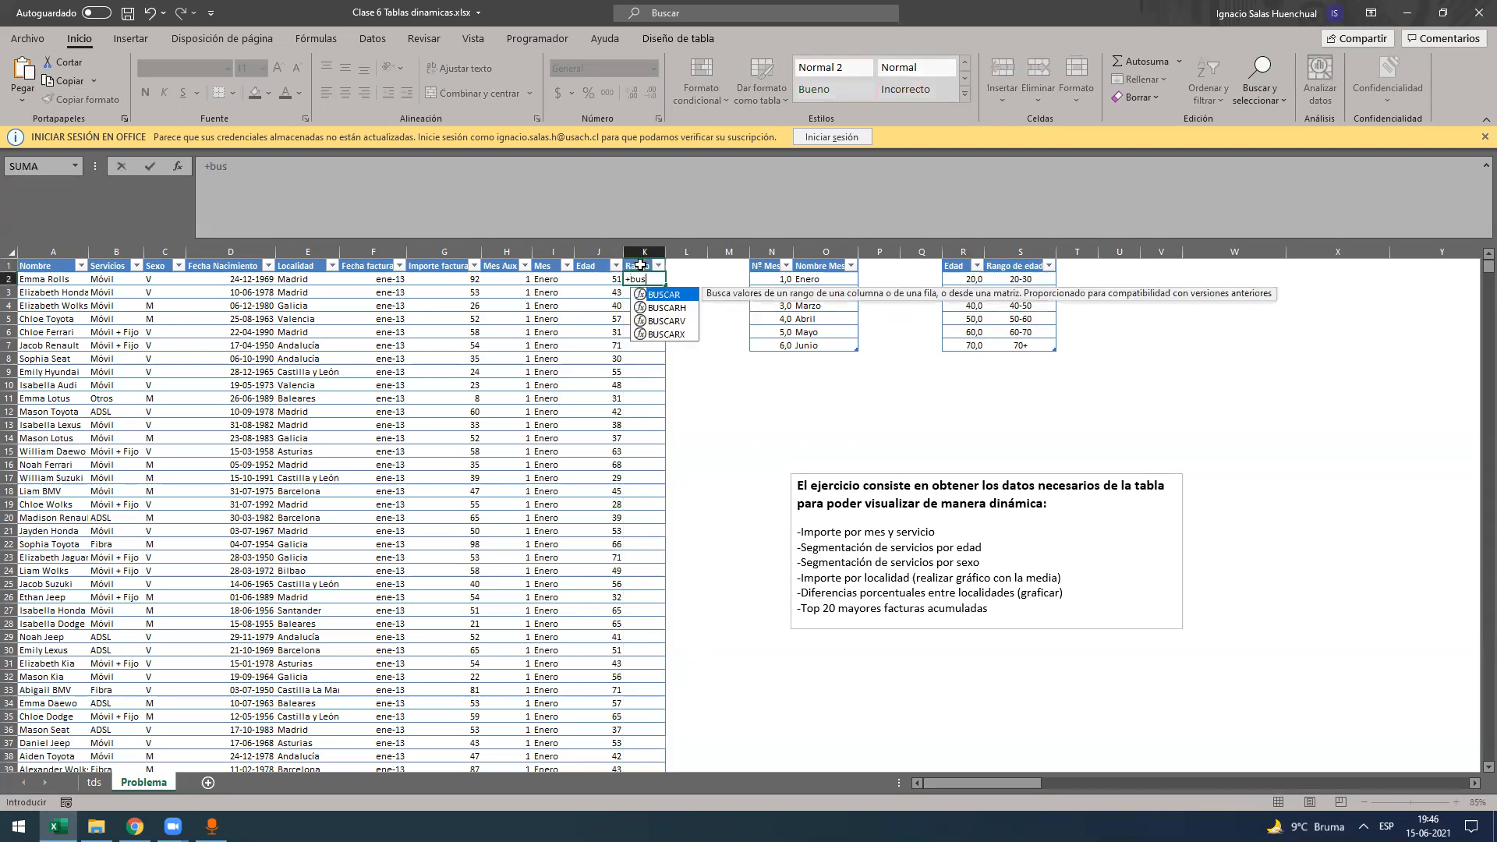
{"action": "key", "text": "Tab"}
{"action": "left_click", "coordinate": [599, 279]}
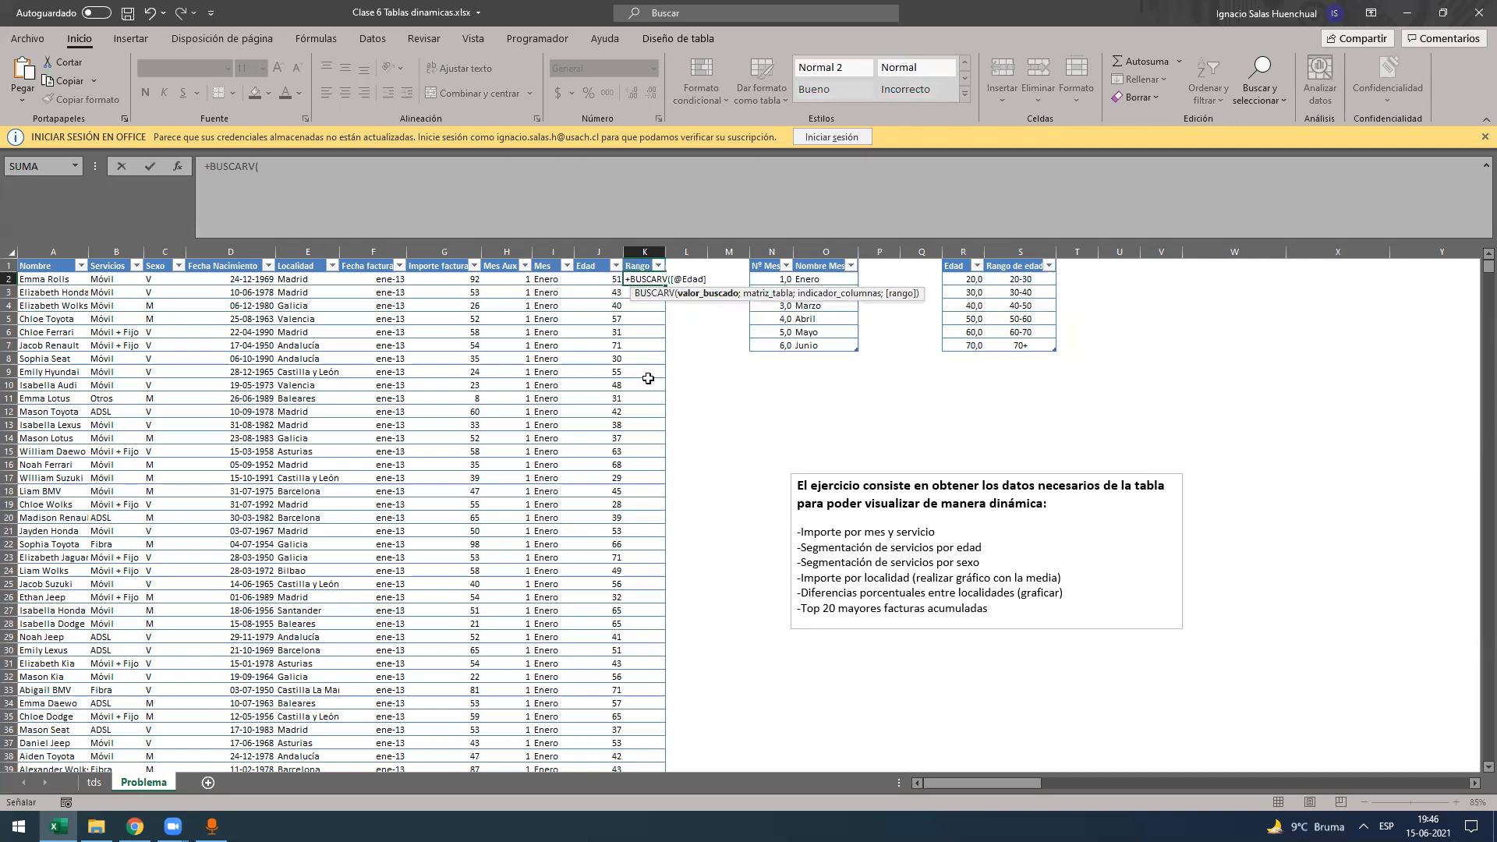
{"action": "type", "text": ";"}
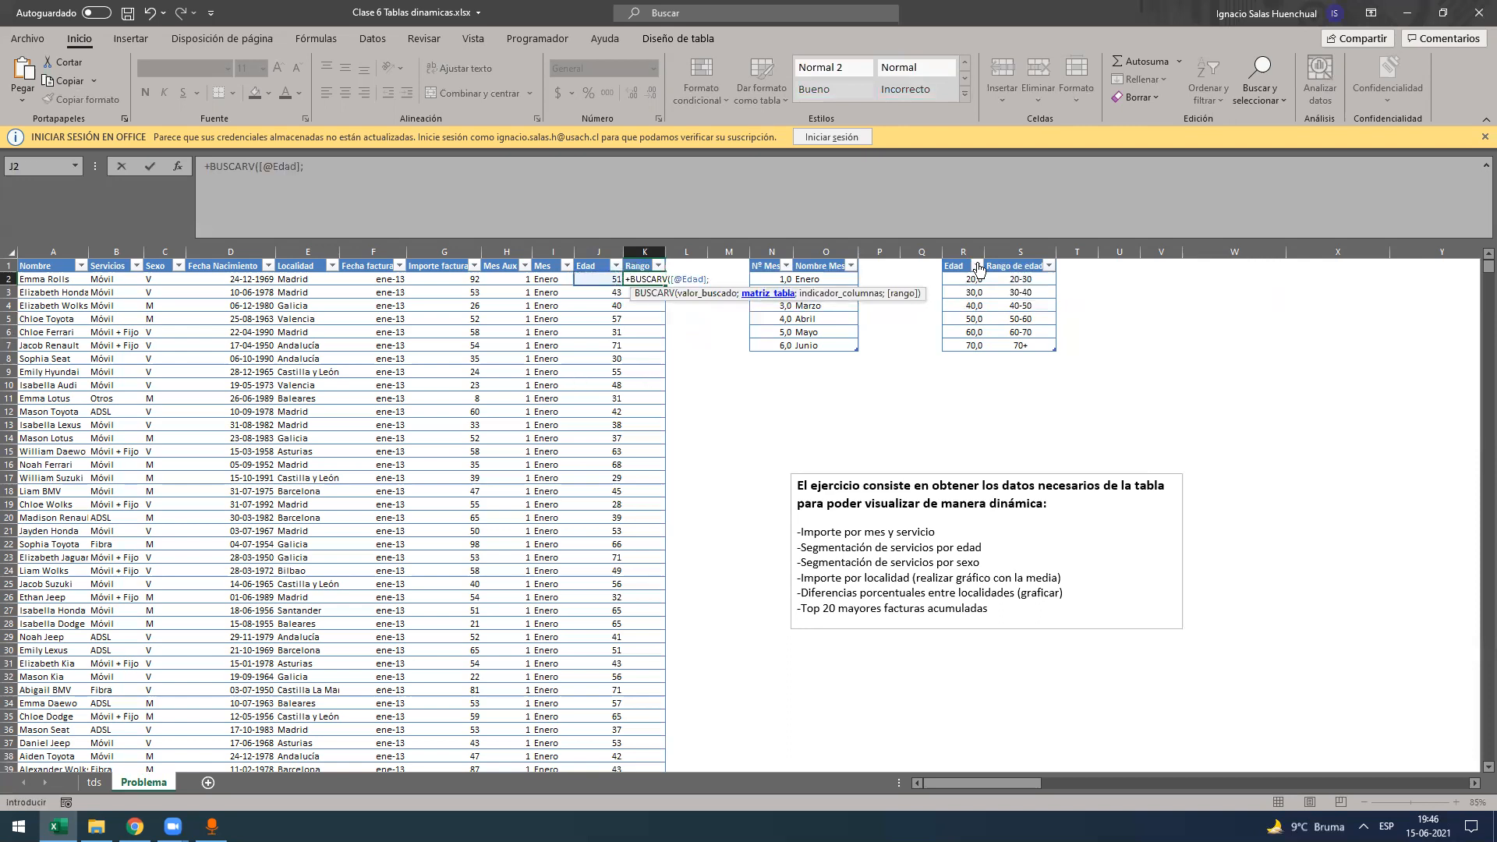
{"action": "left_click_drag", "start_coordinate": [975, 278], "coordinate": [1017, 344]}
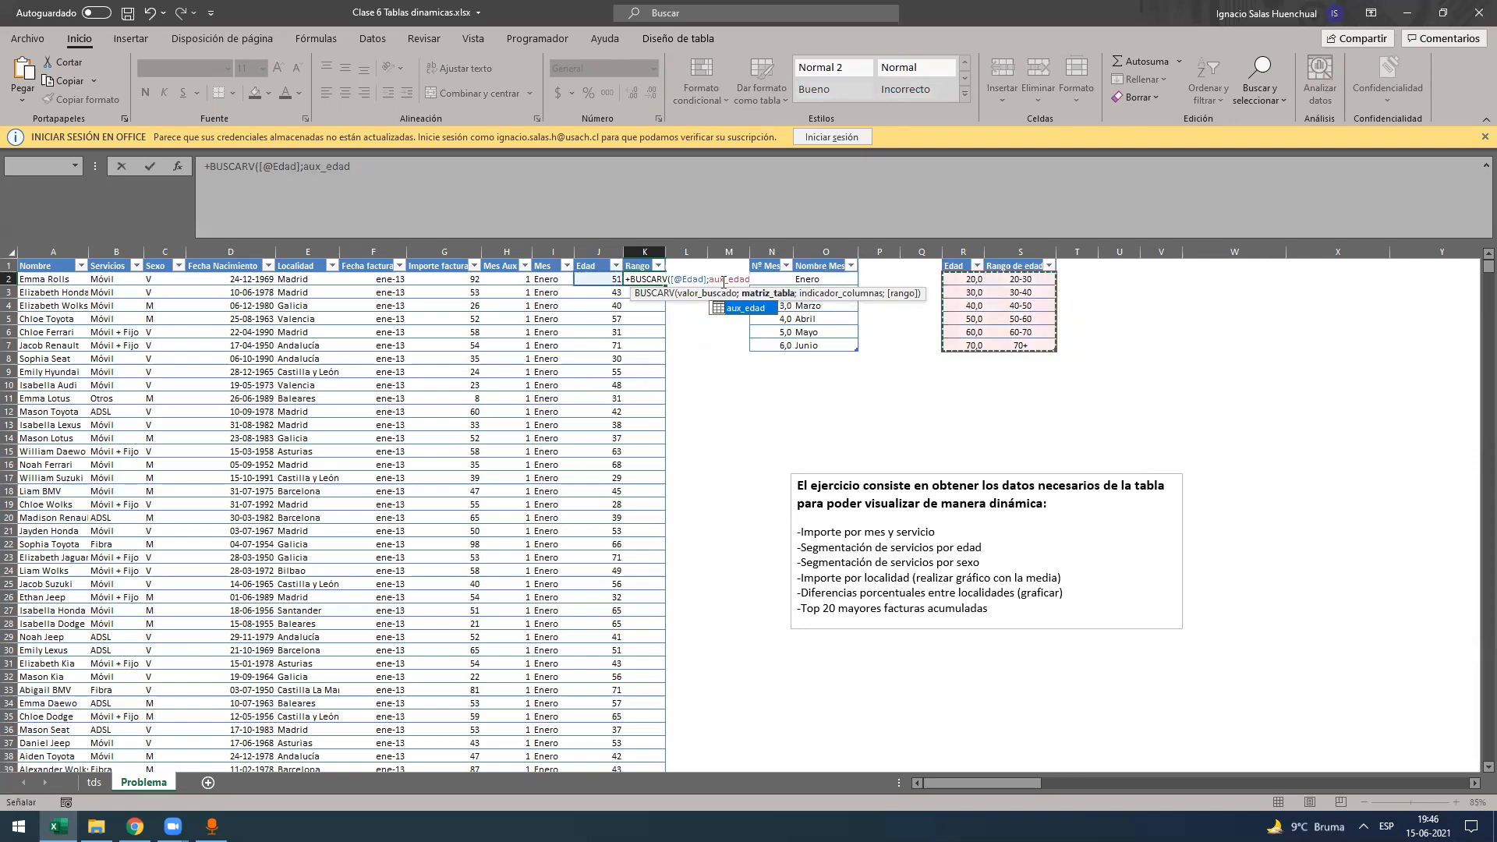
{"action": "type", "text": ";"}
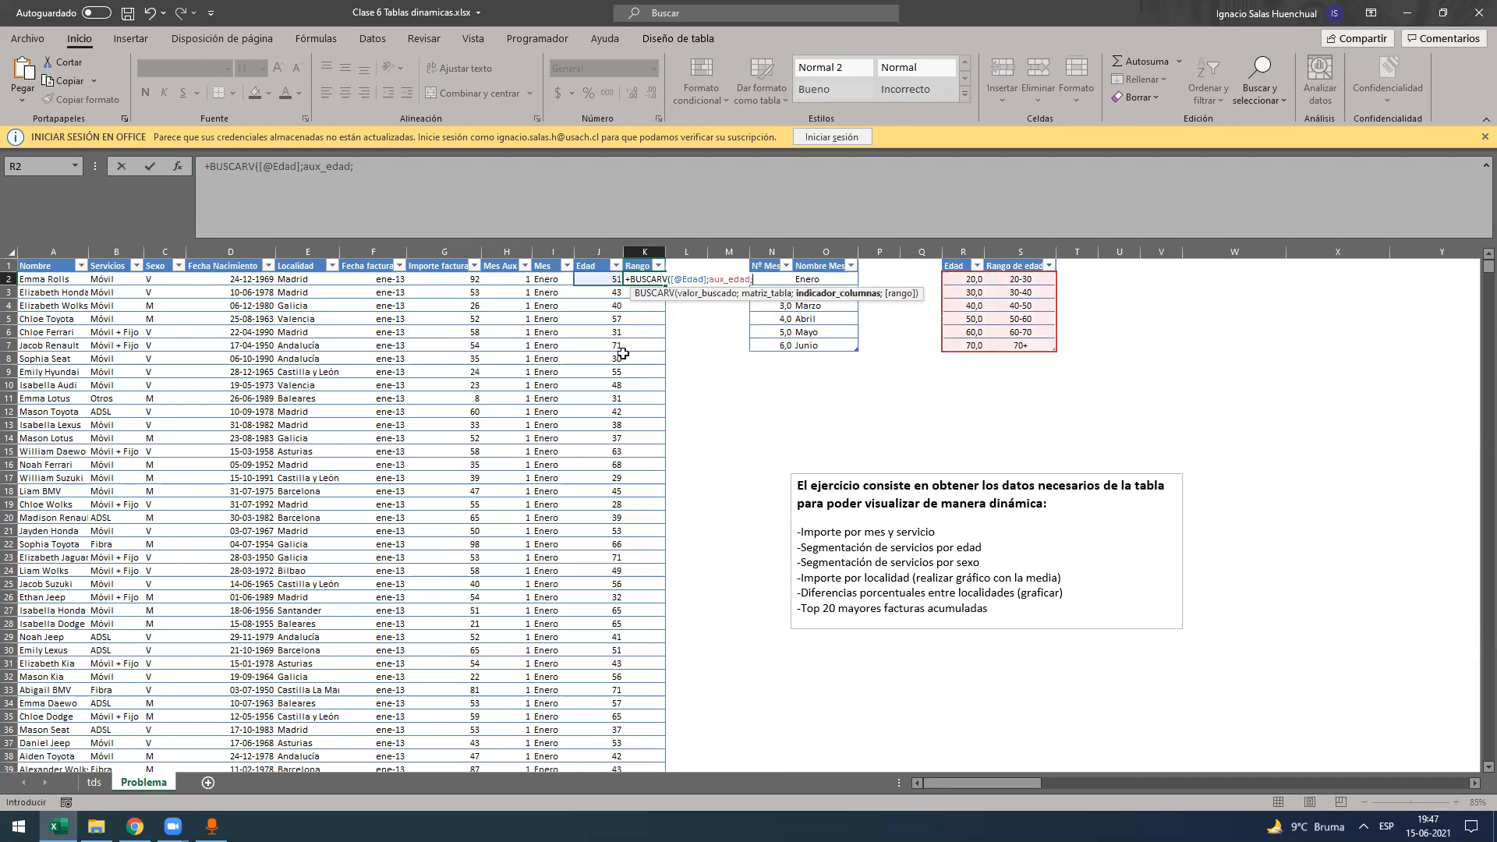
{"action": "type", "text": "2;"}
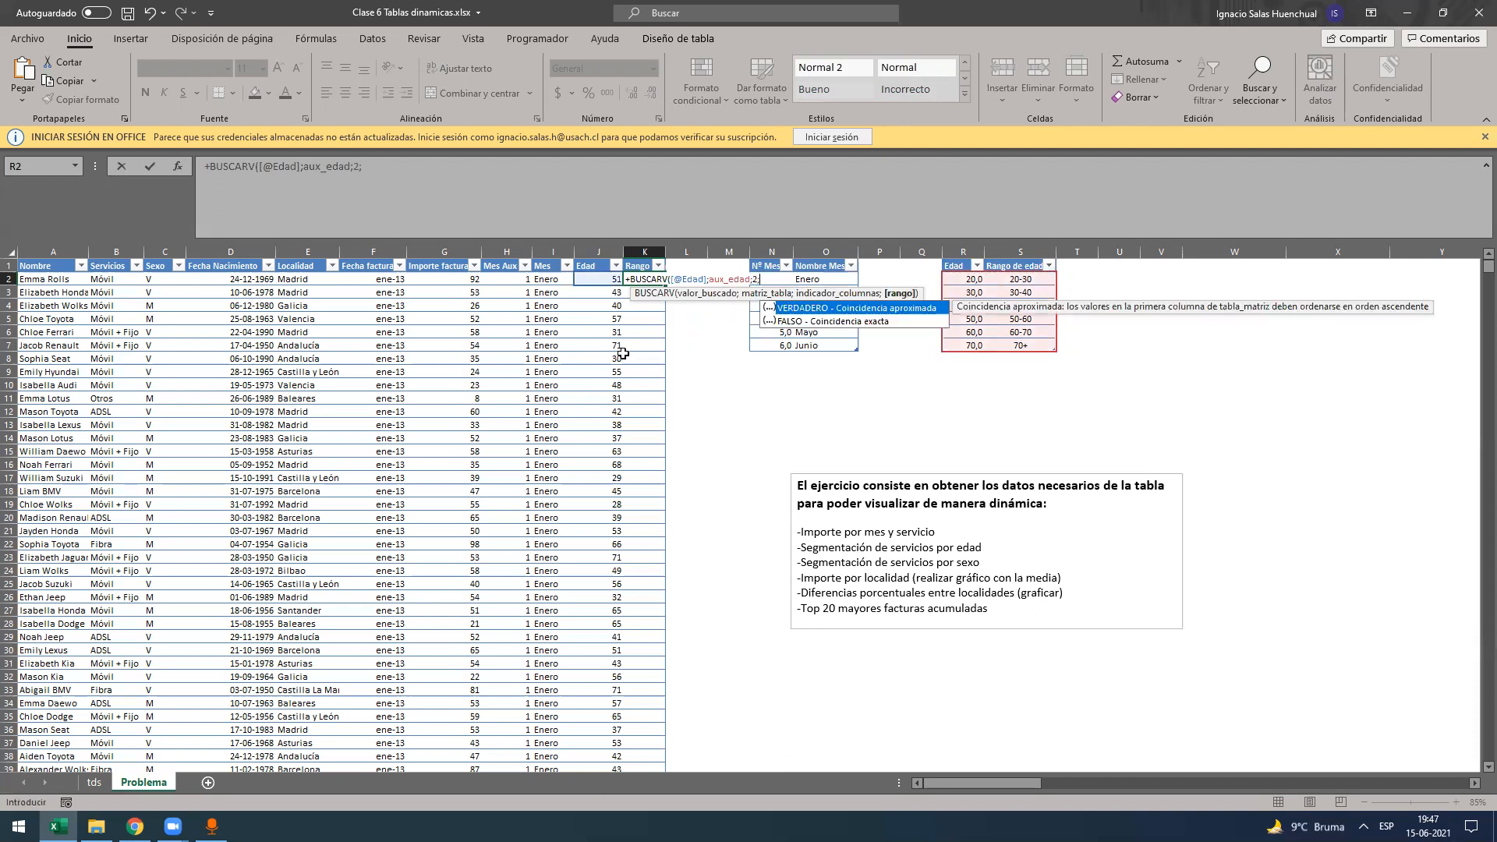
{"action": "key", "text": "Tab"}
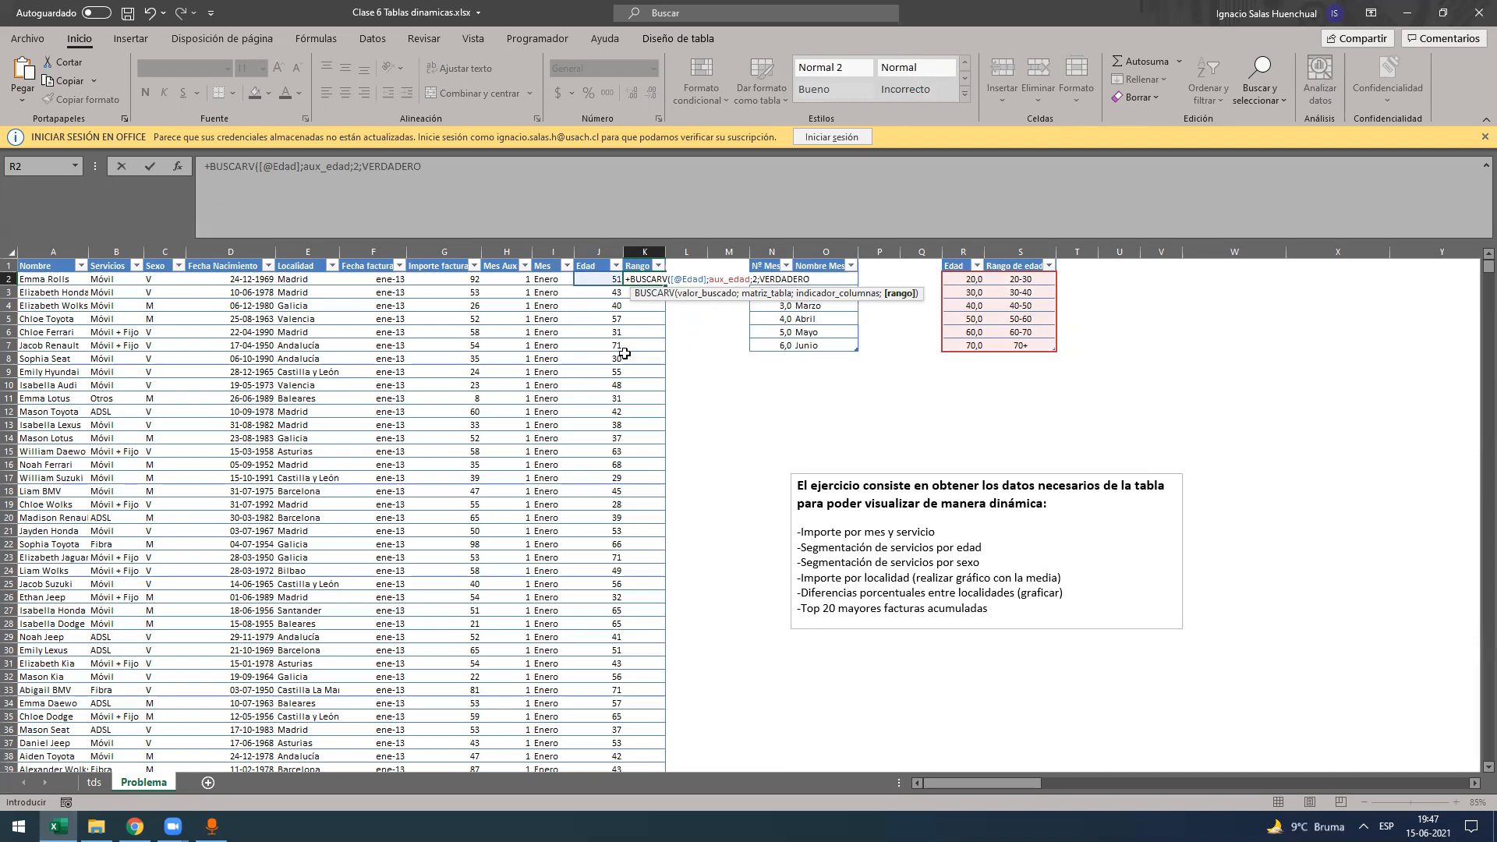
{"action": "type", "text": ")"}
{"action": "key", "text": "Return"}
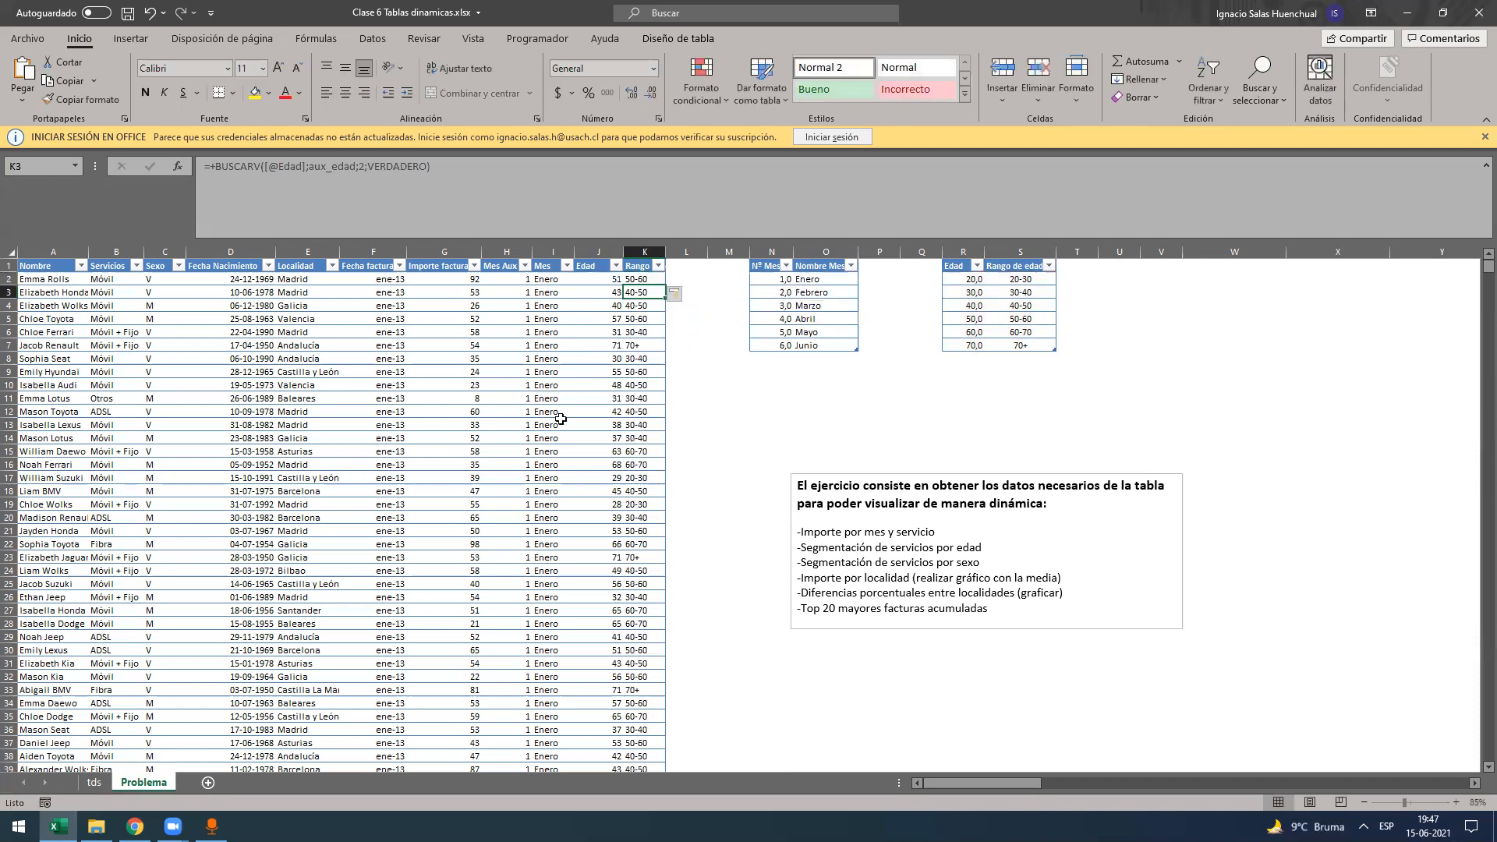
{"action": "left_click", "coordinate": [601, 281]}
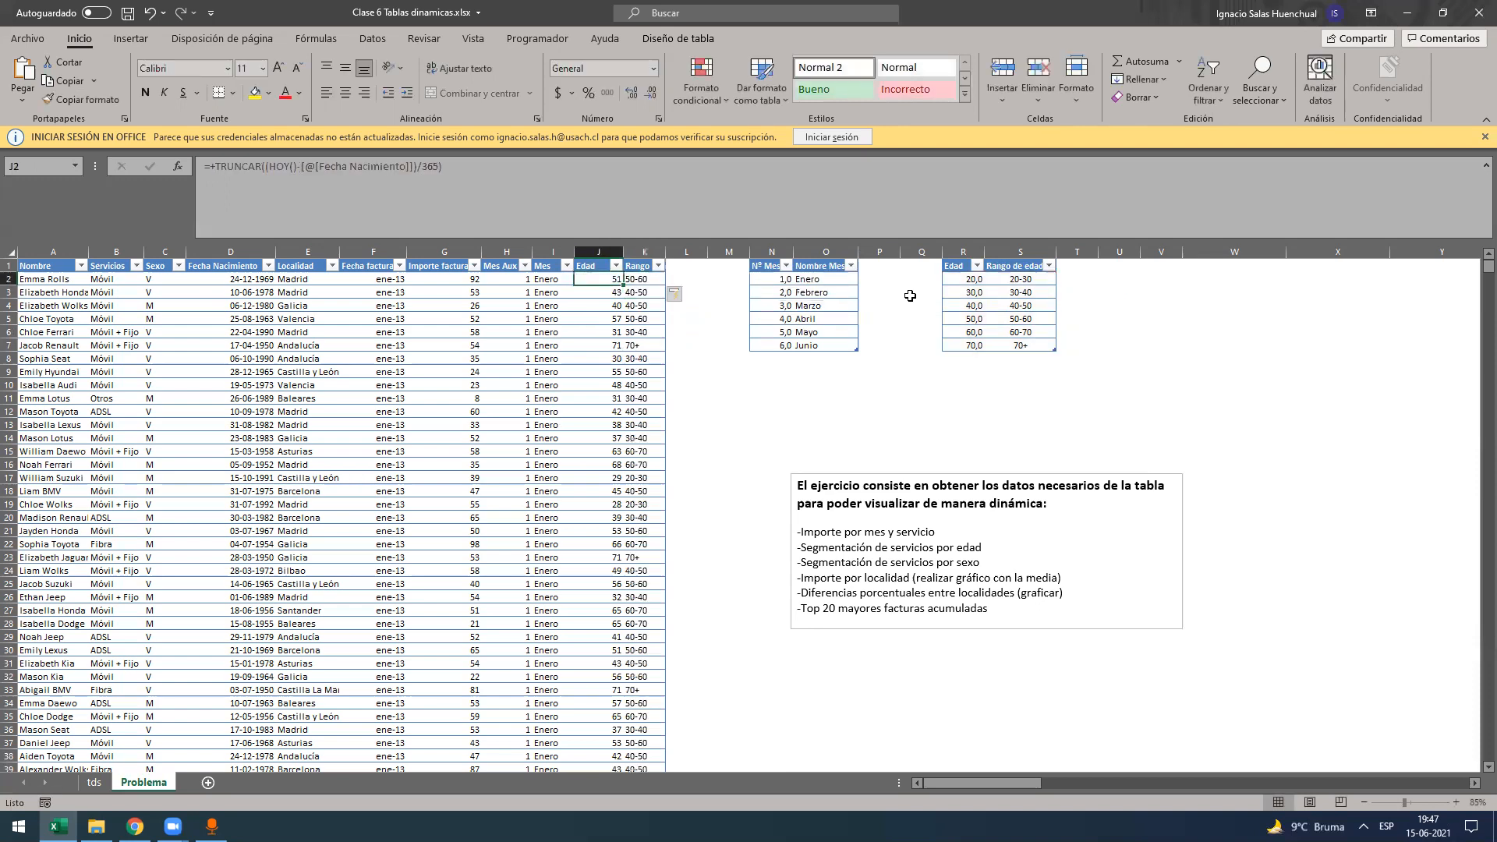
- Delete the empty column Q between the month table and the age range table
{"action": "left_click", "coordinate": [919, 245]}
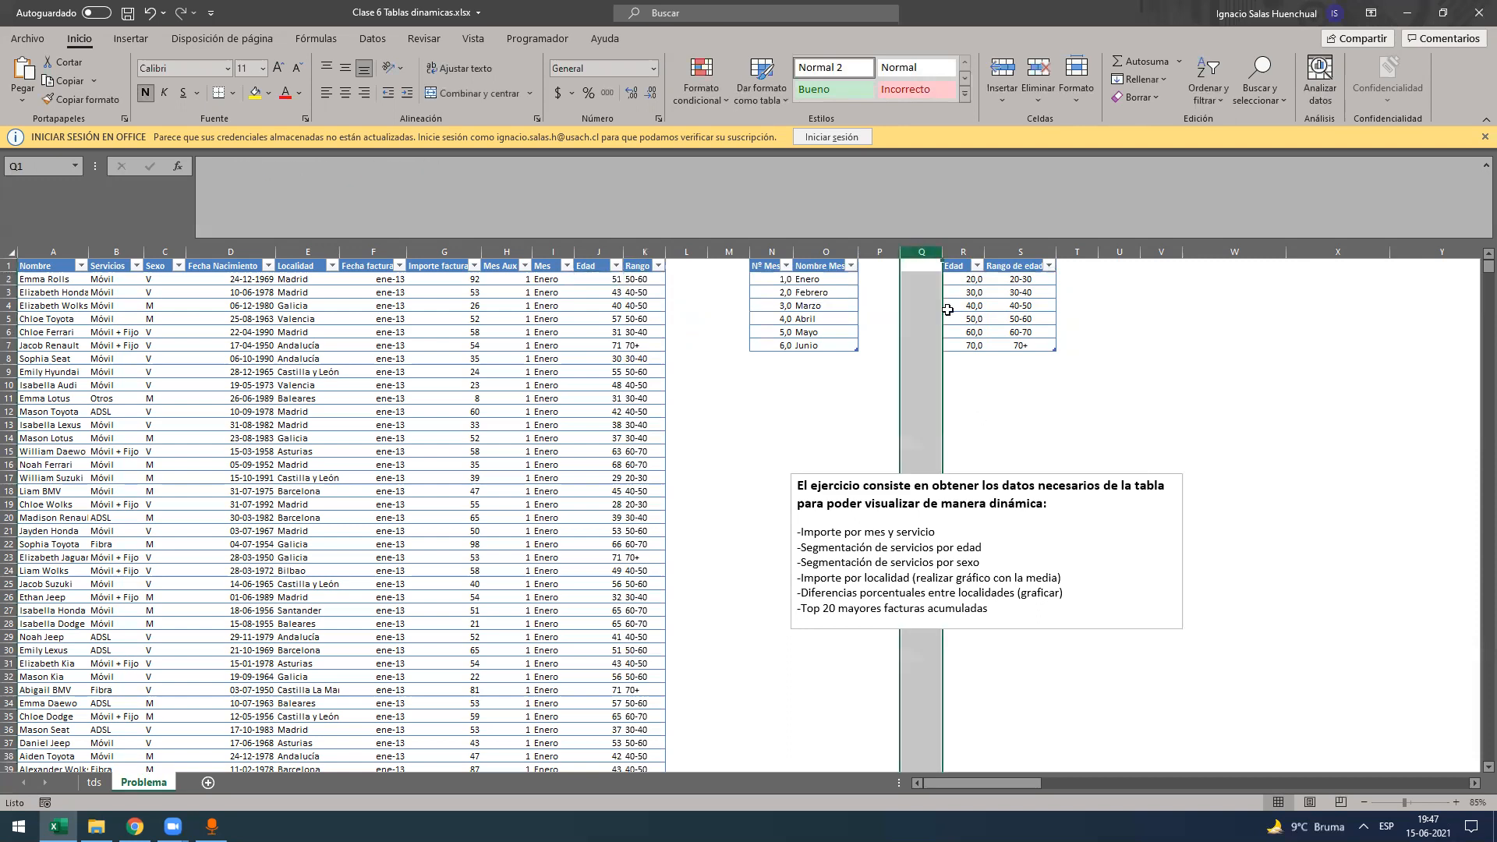
{"action": "key", "text": "ctrl+minus"}
{"action": "left_click", "coordinate": [599, 279]}
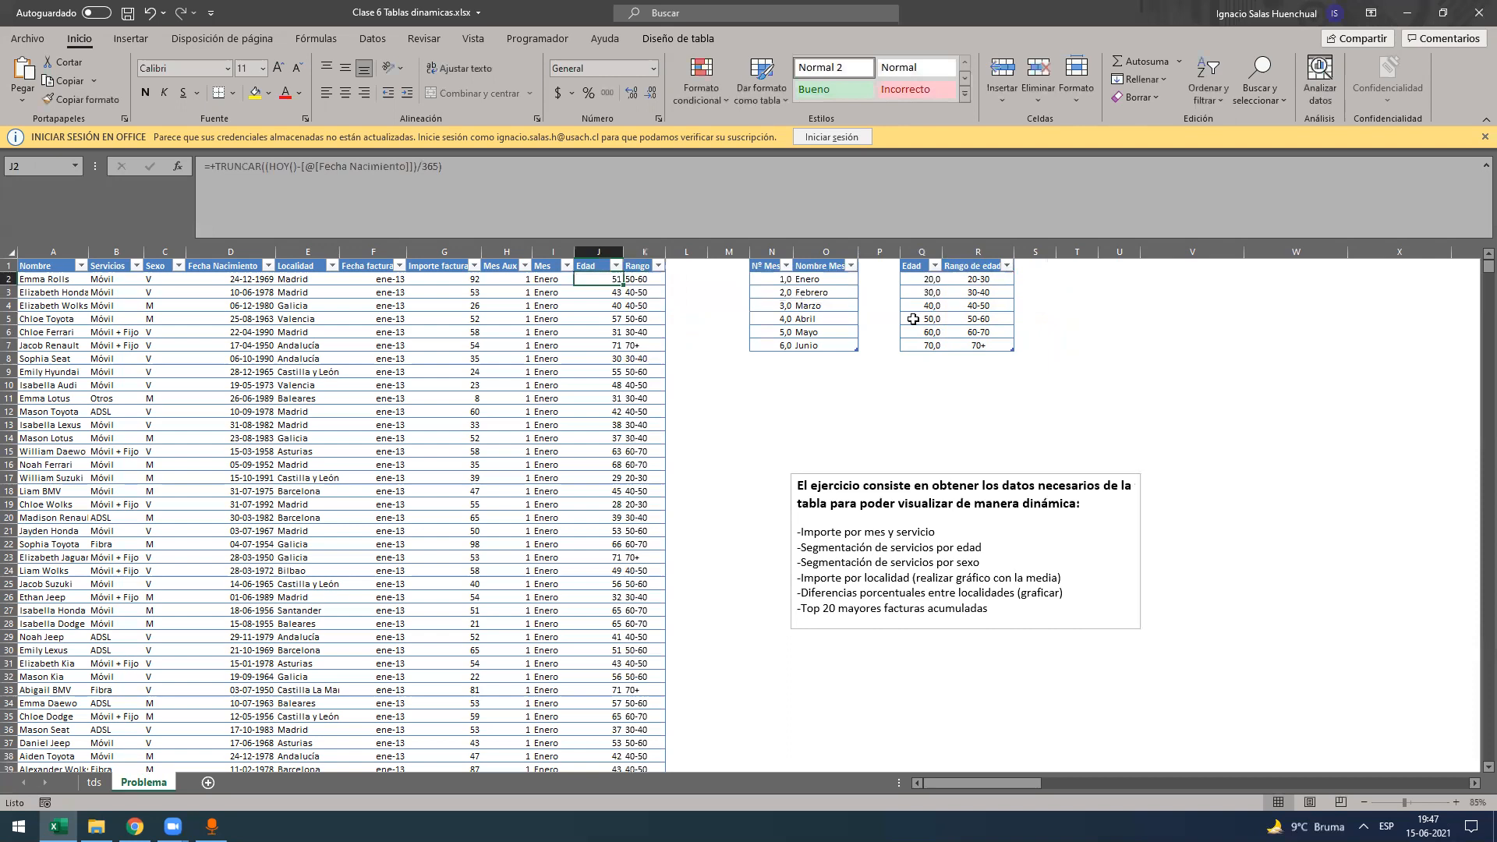
- Review the age range table's 50-60 row, the Rango lookup formula in K2 and the range values listed in that column's filter
{"action": "left_click_drag", "start_coordinate": [921, 315], "coordinate": [1011, 318]}
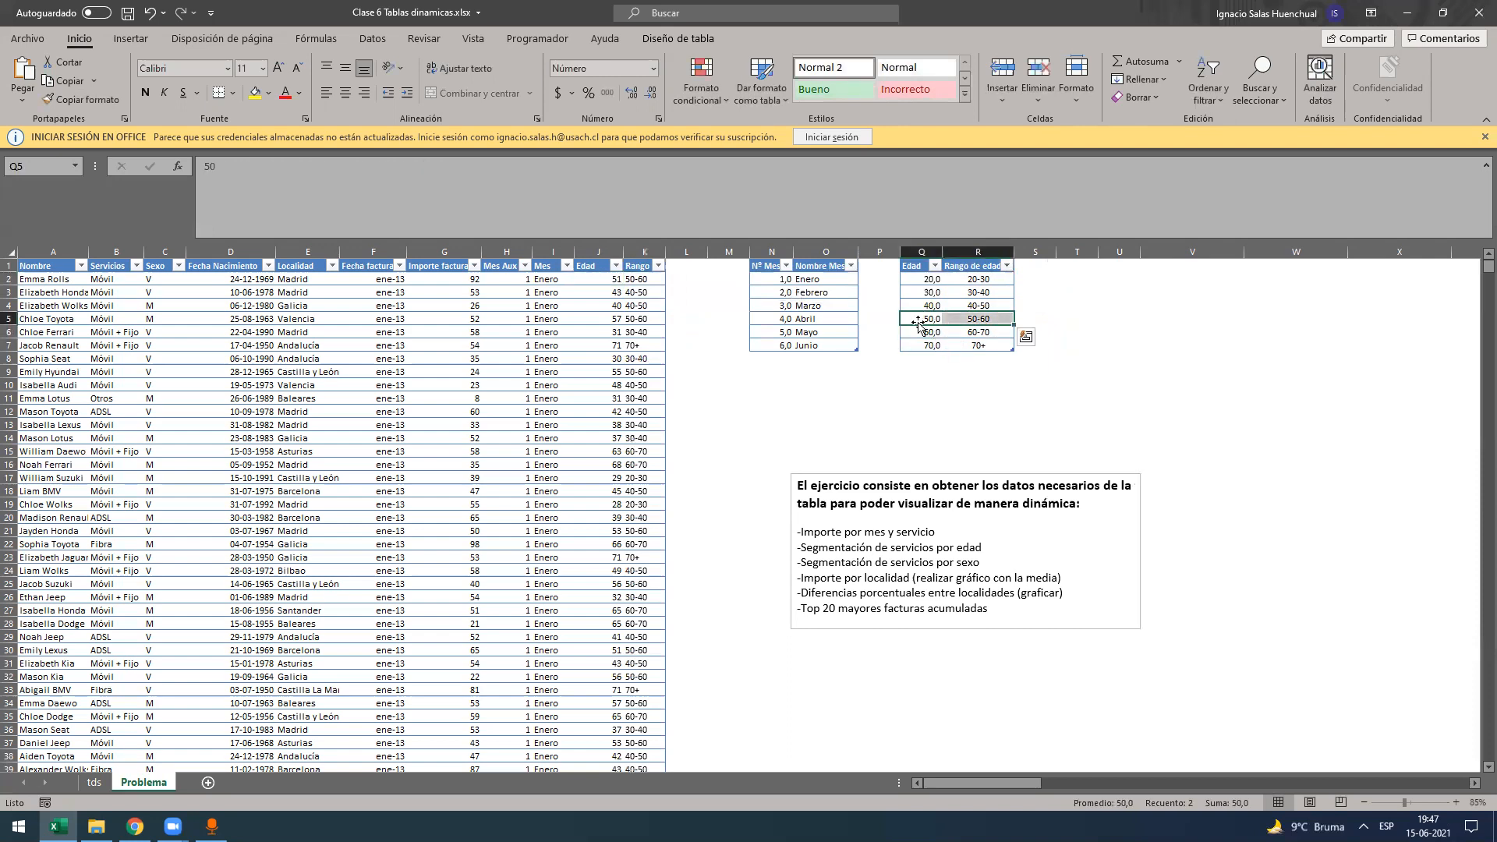
{"action": "left_click_drag", "start_coordinate": [920, 321], "coordinate": [1121, 320]}
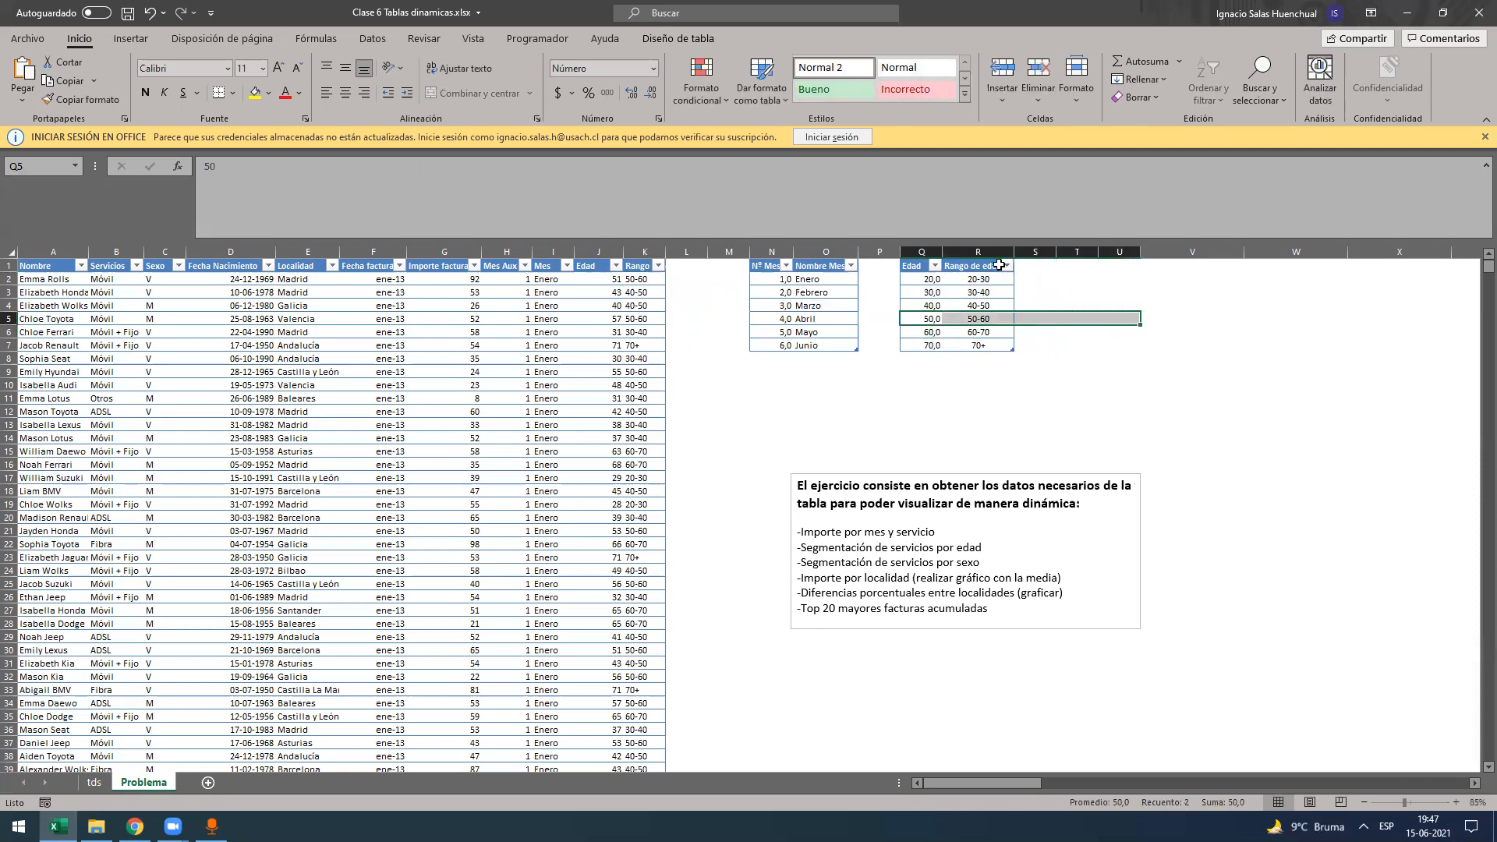
{"action": "left_click", "coordinate": [643, 280]}
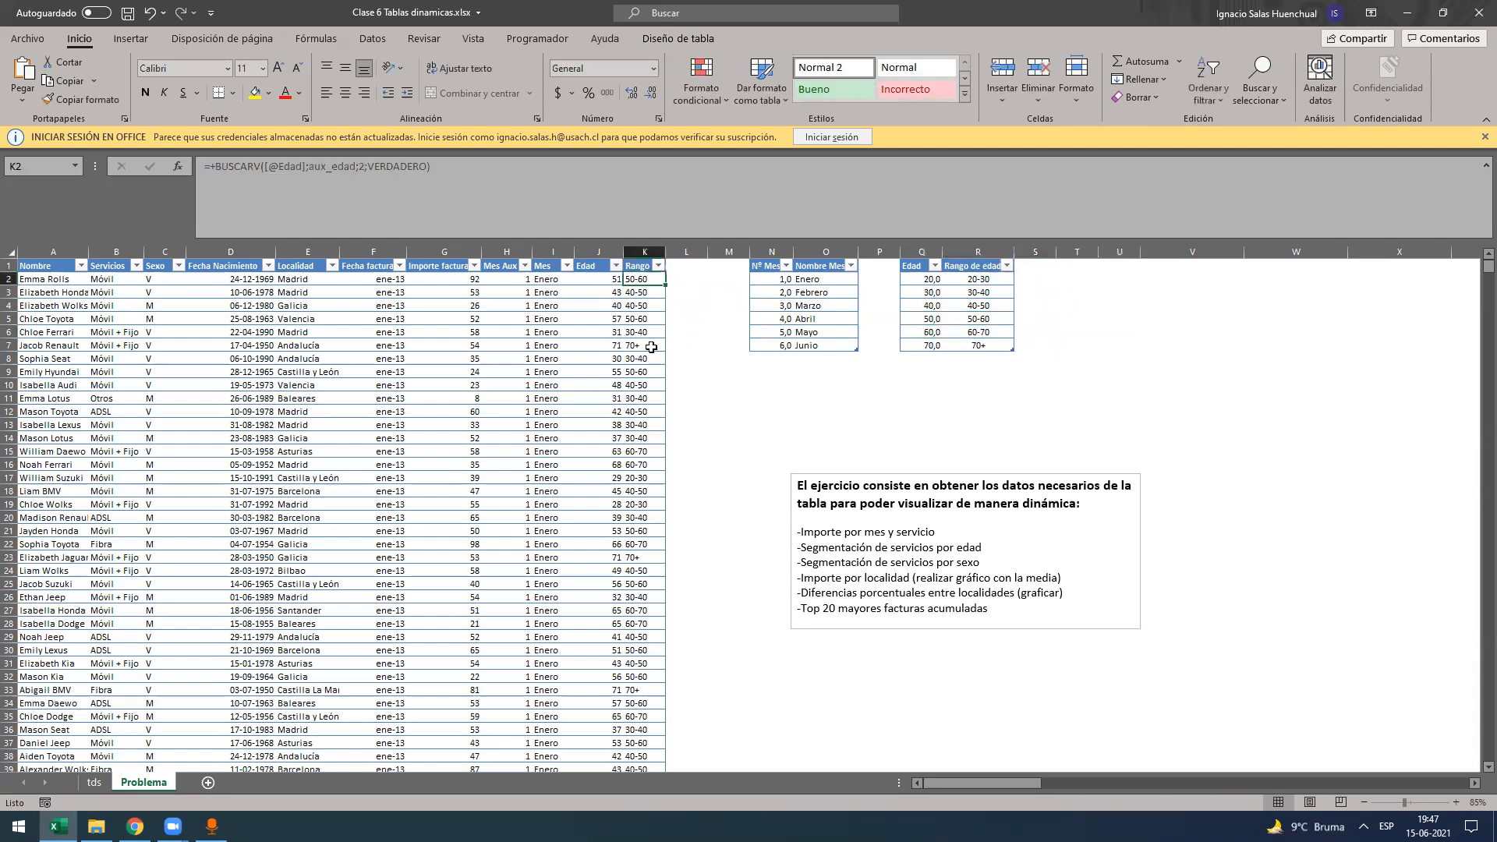
{"action": "scroll", "coordinate": [652, 372], "scroll_direction": "down", "scroll_amount": 1}
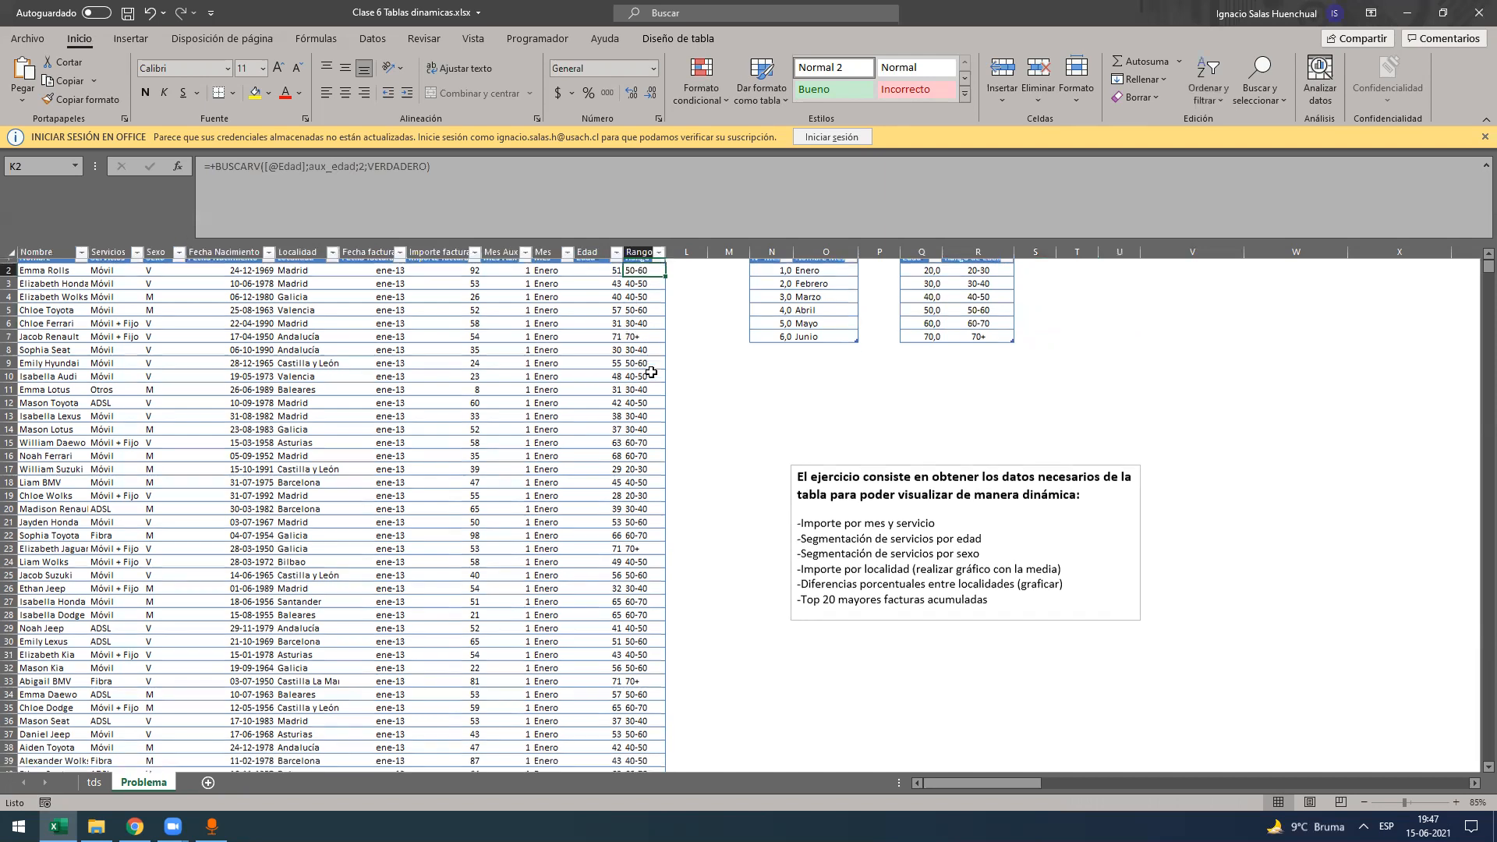
{"action": "scroll", "coordinate": [651, 372], "scroll_direction": "up", "scroll_amount": 1}
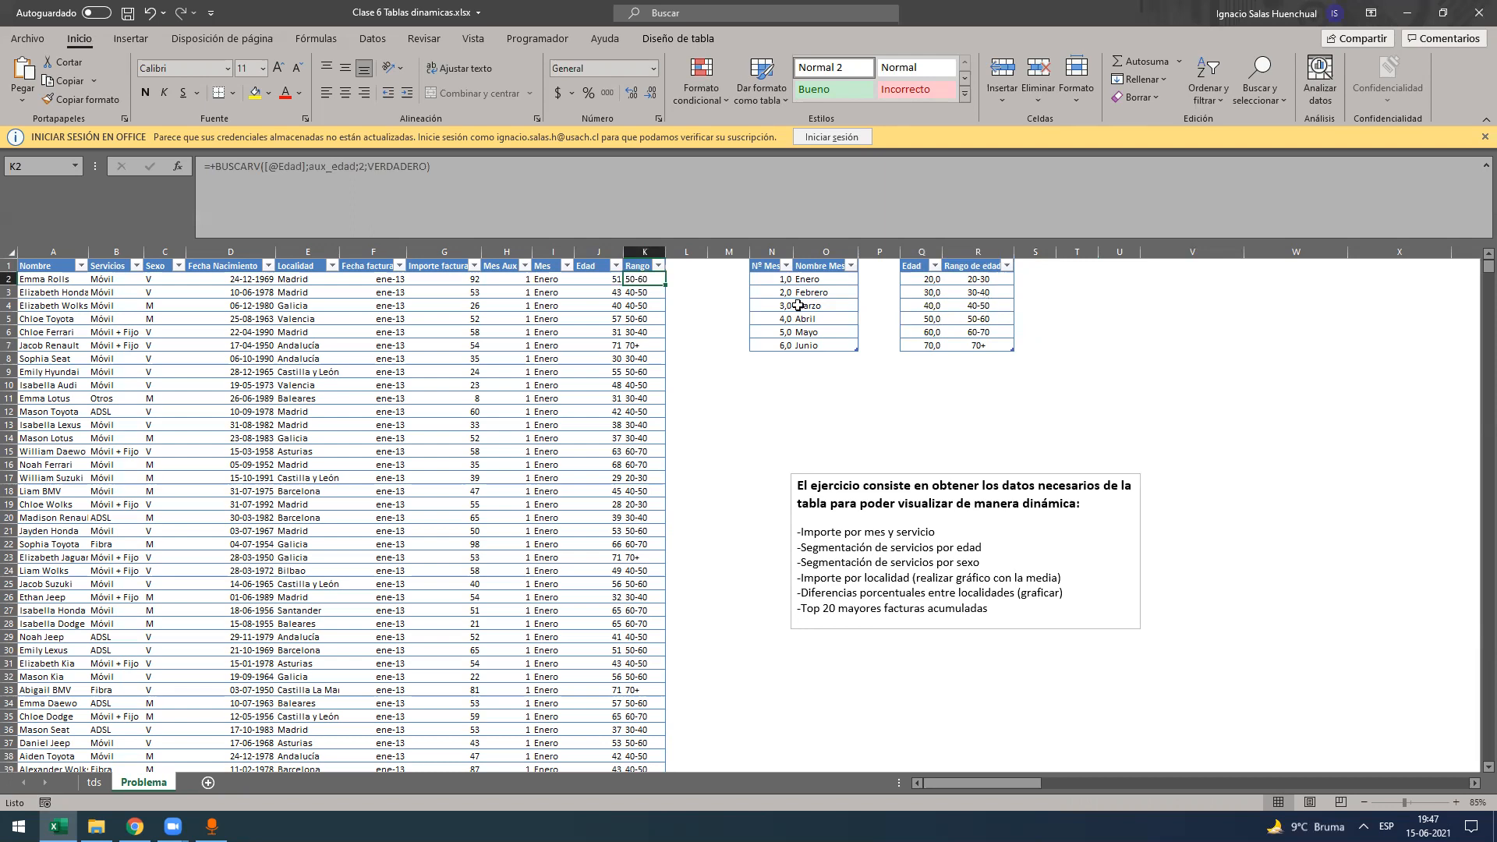
{"action": "left_click", "coordinate": [658, 266]}
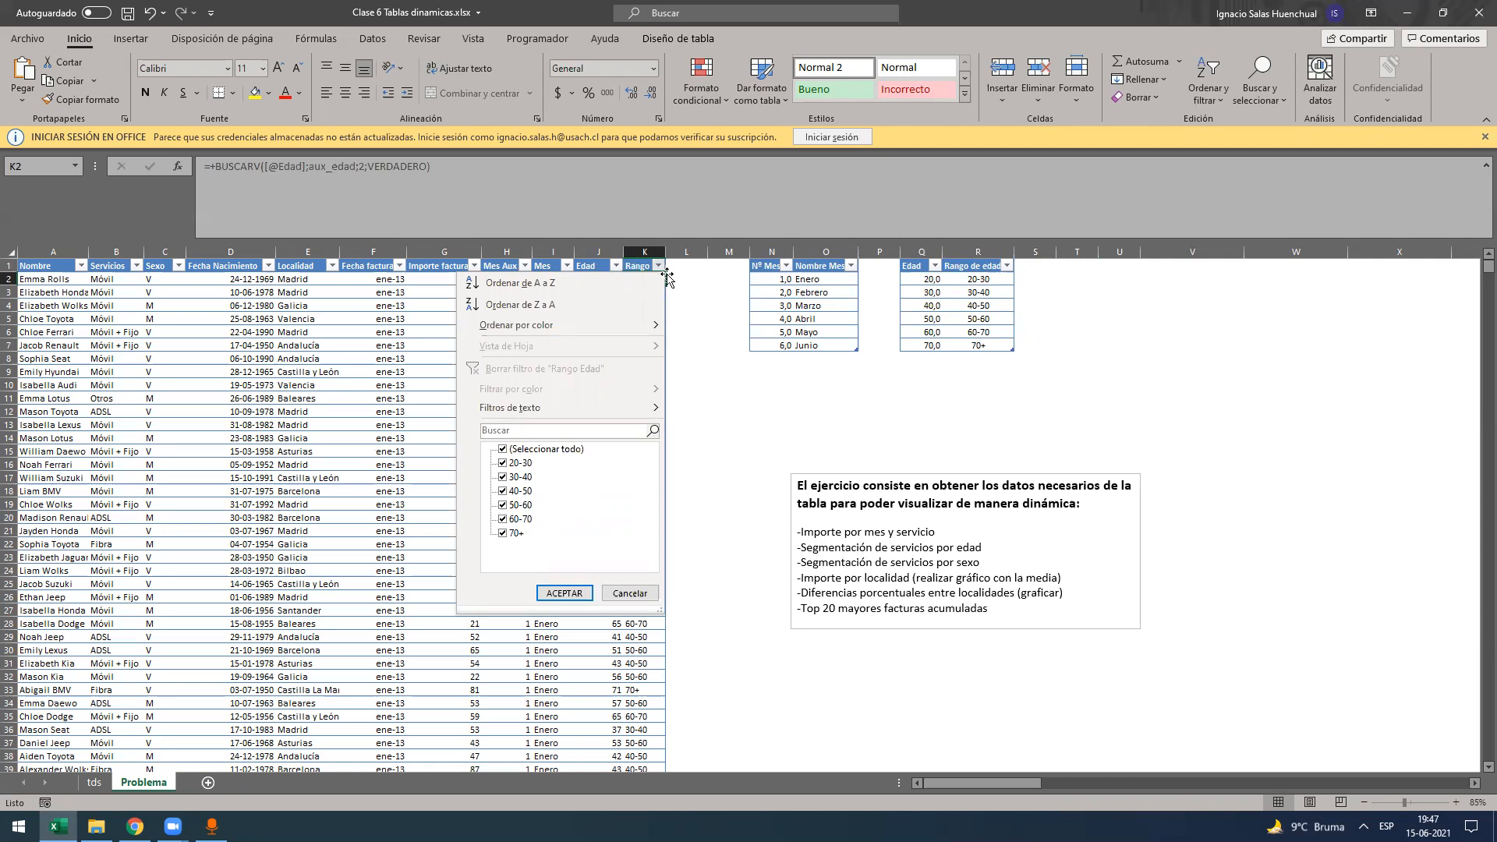
{"action": "left_click", "coordinate": [366, 292]}
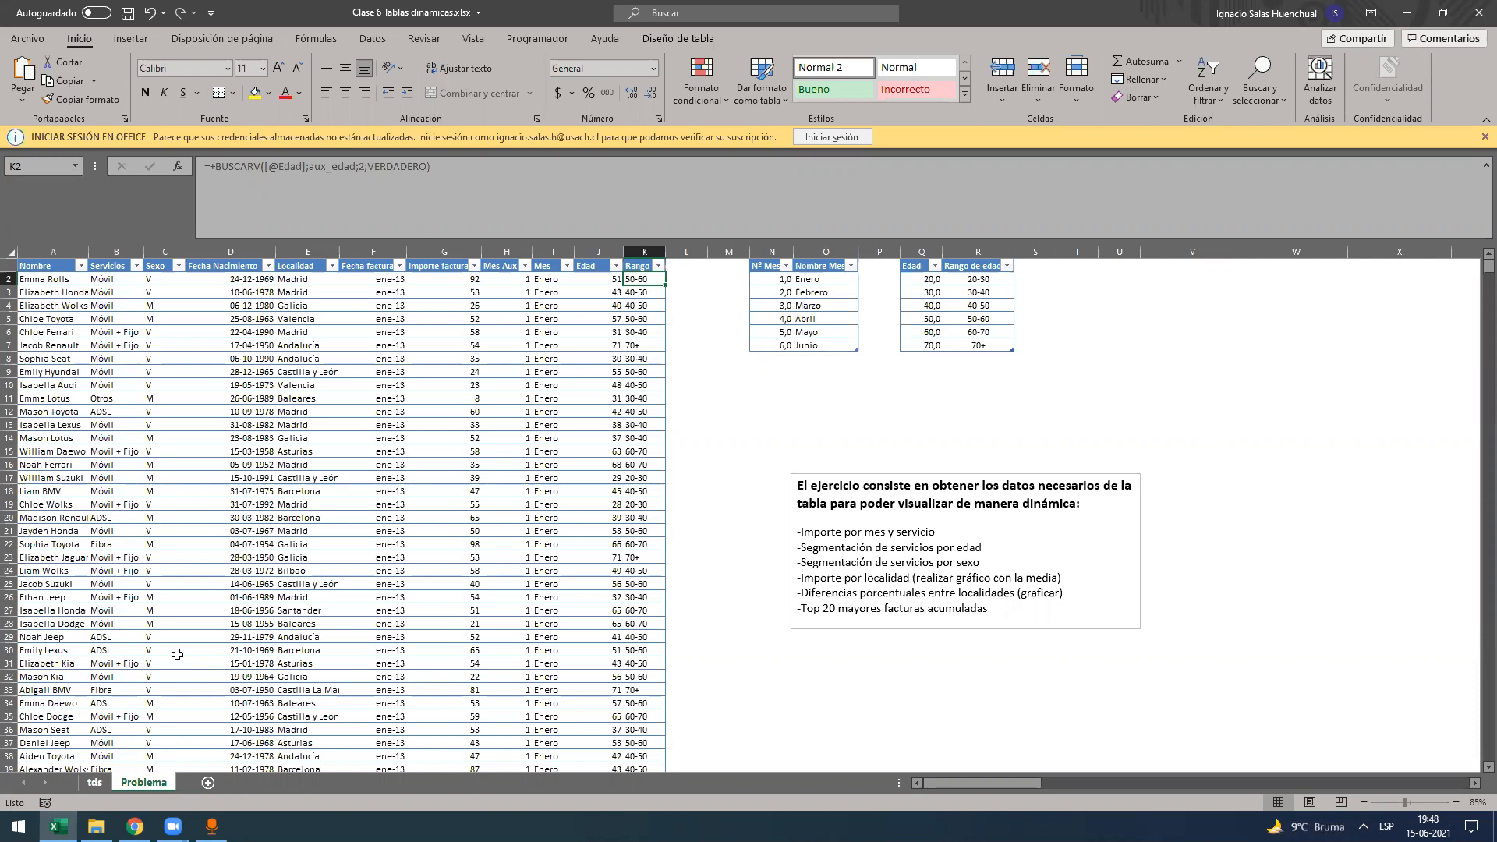
{"action": "key", "text": "alt+Tab"}
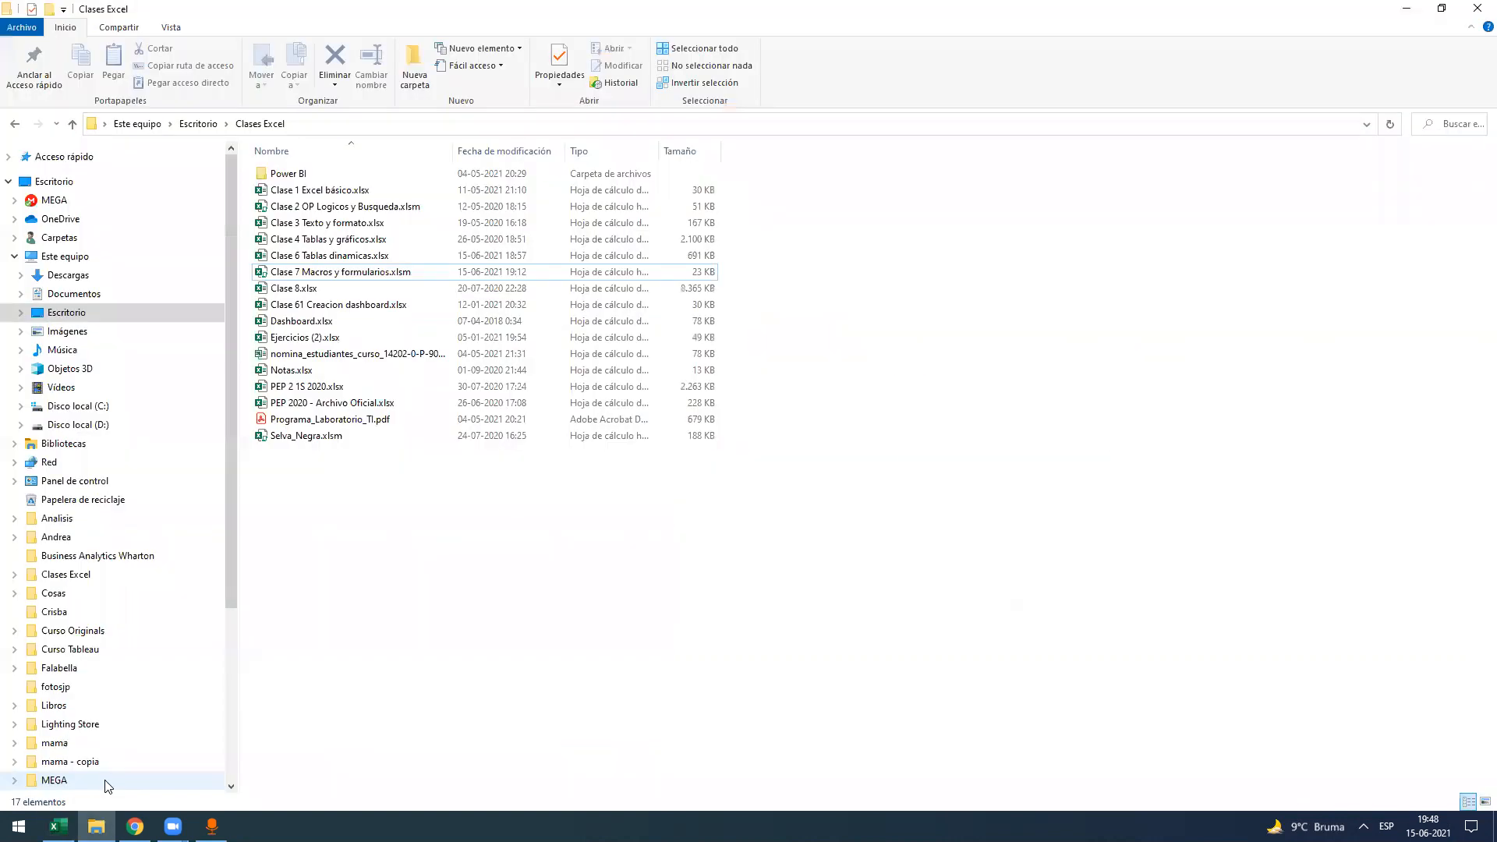
{"action": "key", "text": "alt+Tab"}
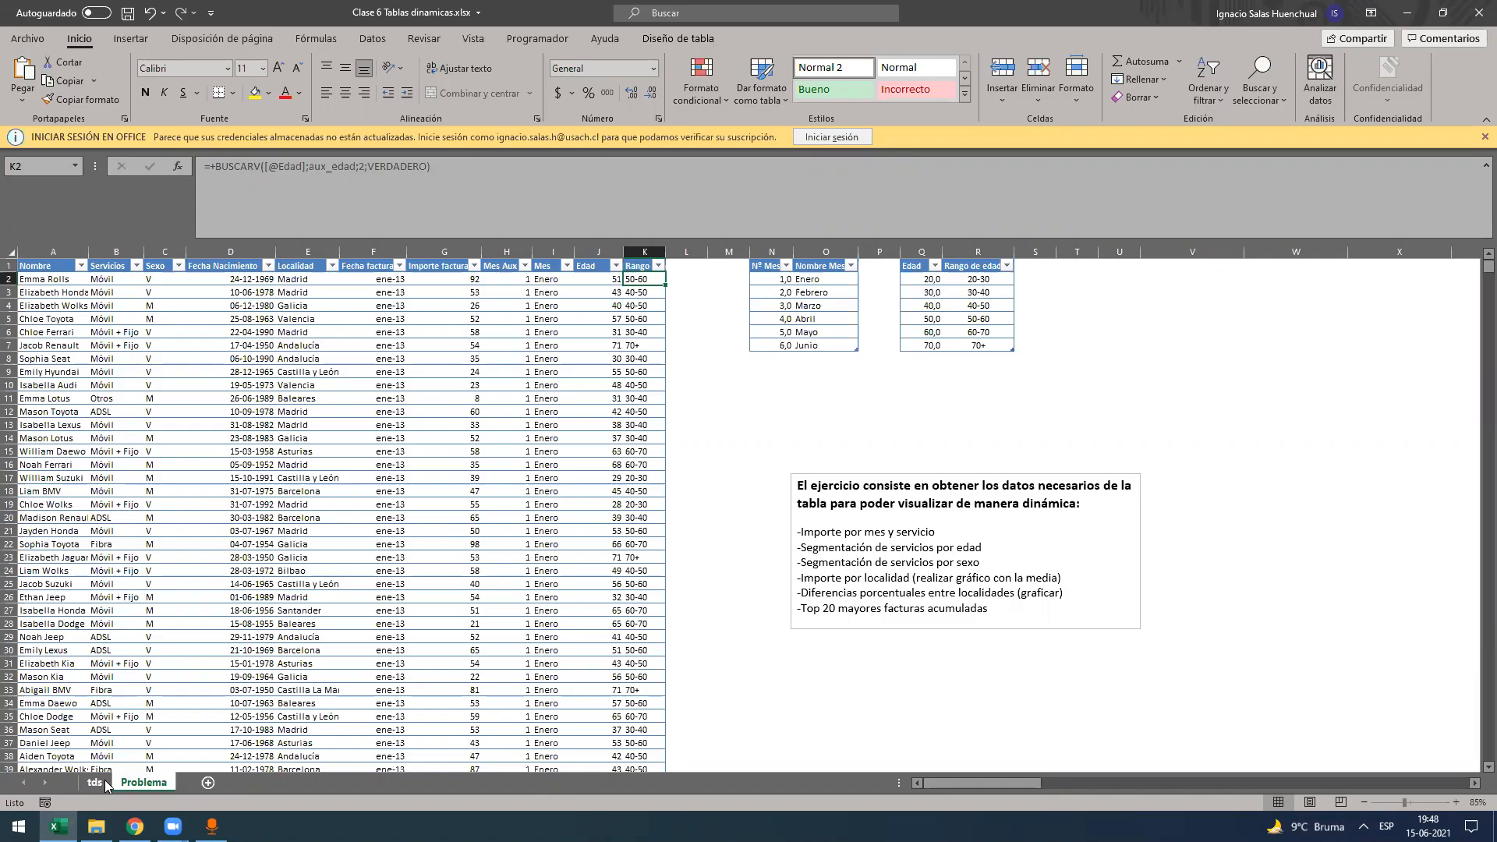
{"action": "key", "text": "alt+Tab"}
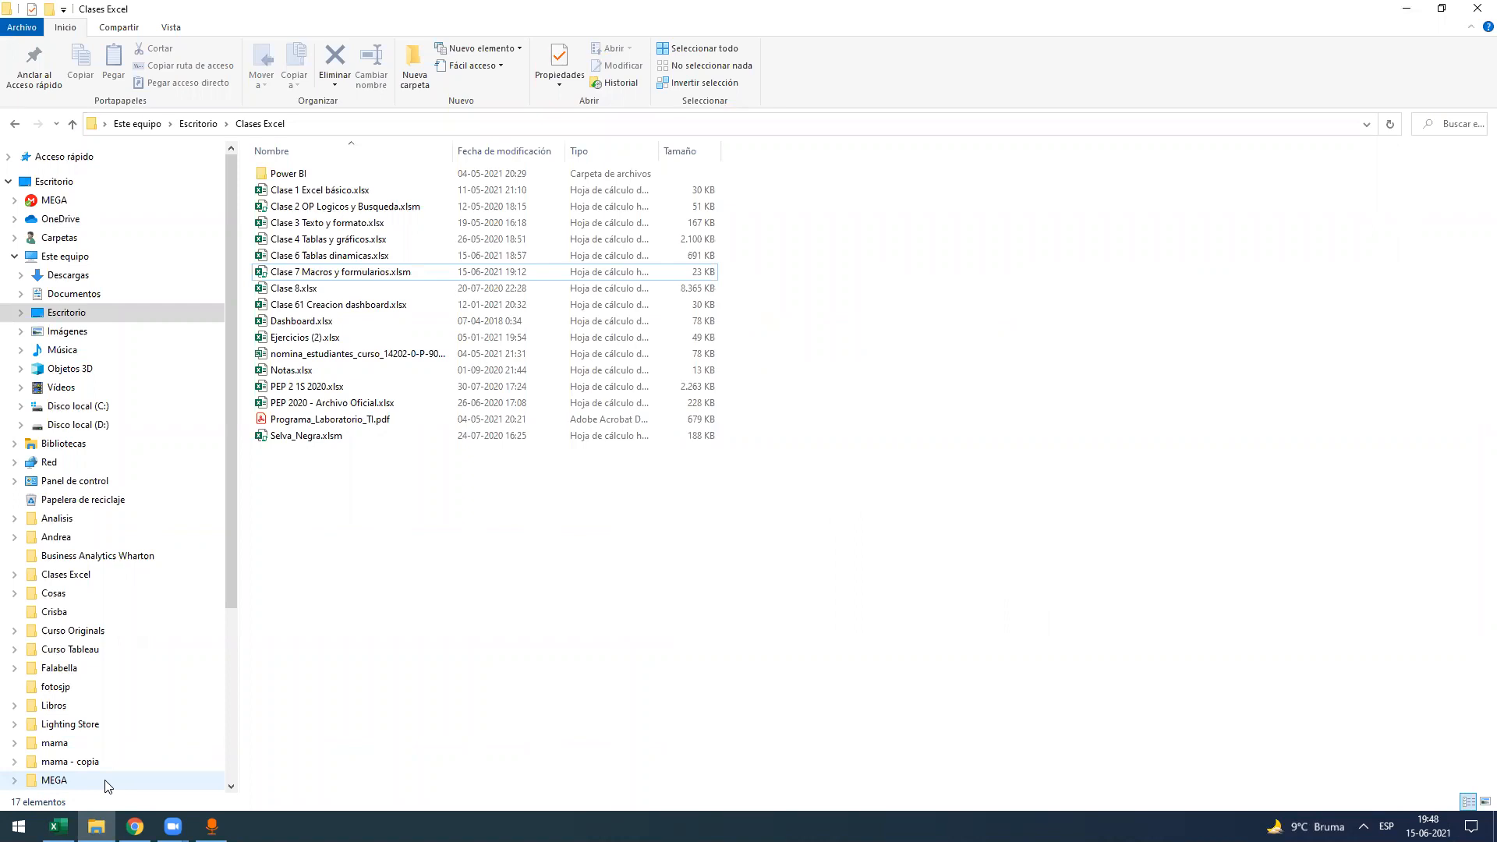
{"action": "key", "text": "alt+Tab"}
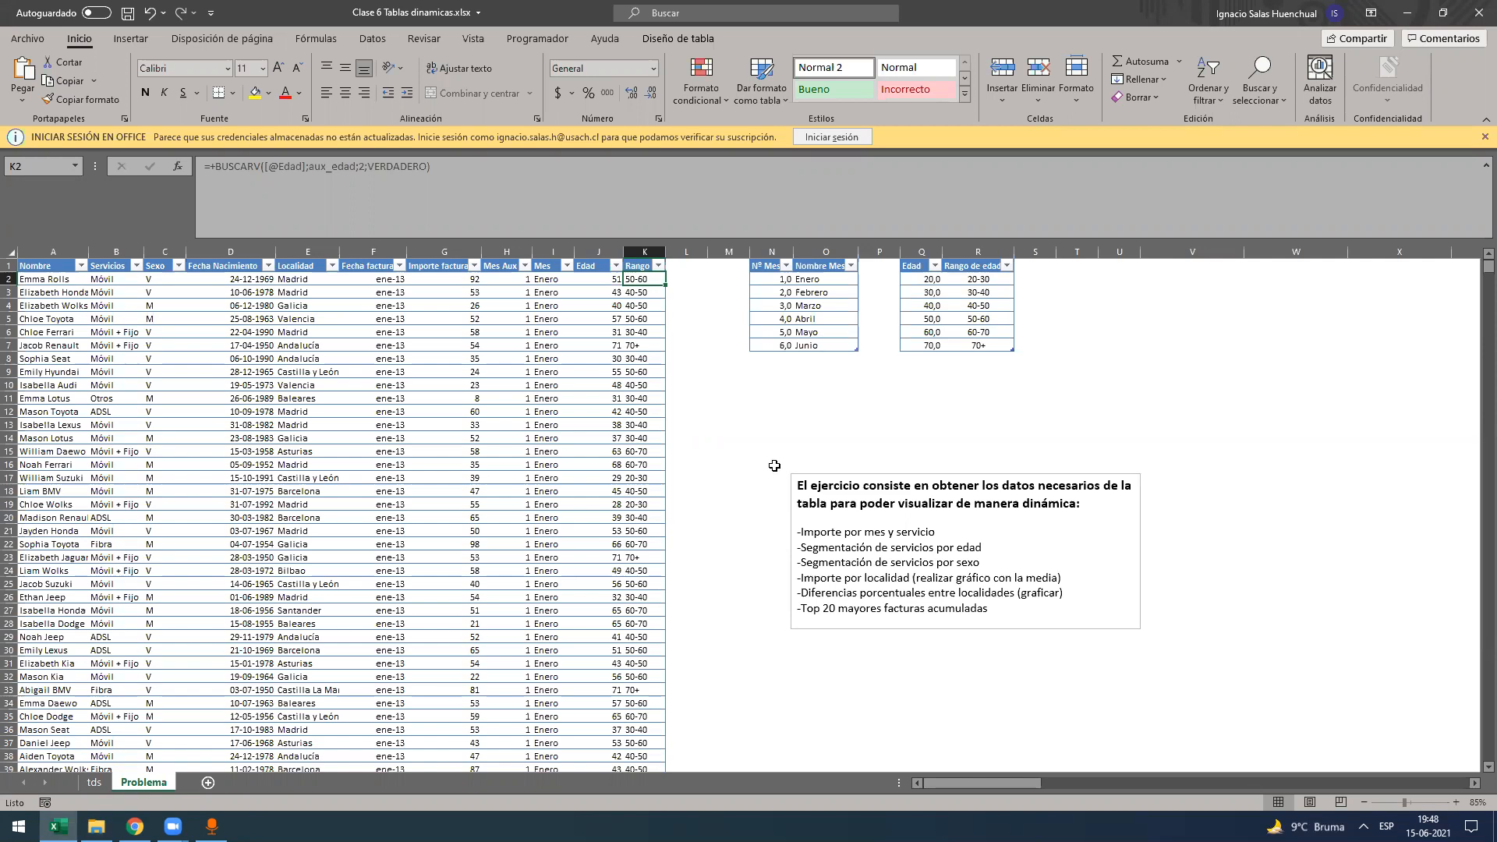
{"action": "key", "text": "alt+Tab"}
{"action": "key", "text": "alt+Tab"}
- Create a pivot table from the data table, placing it on the existing tds sheet at cell A15
{"action": "left_click", "coordinate": [671, 39]}
{"action": "left_click", "coordinate": [226, 62]}
{"action": "left_click", "coordinate": [588, 435]}
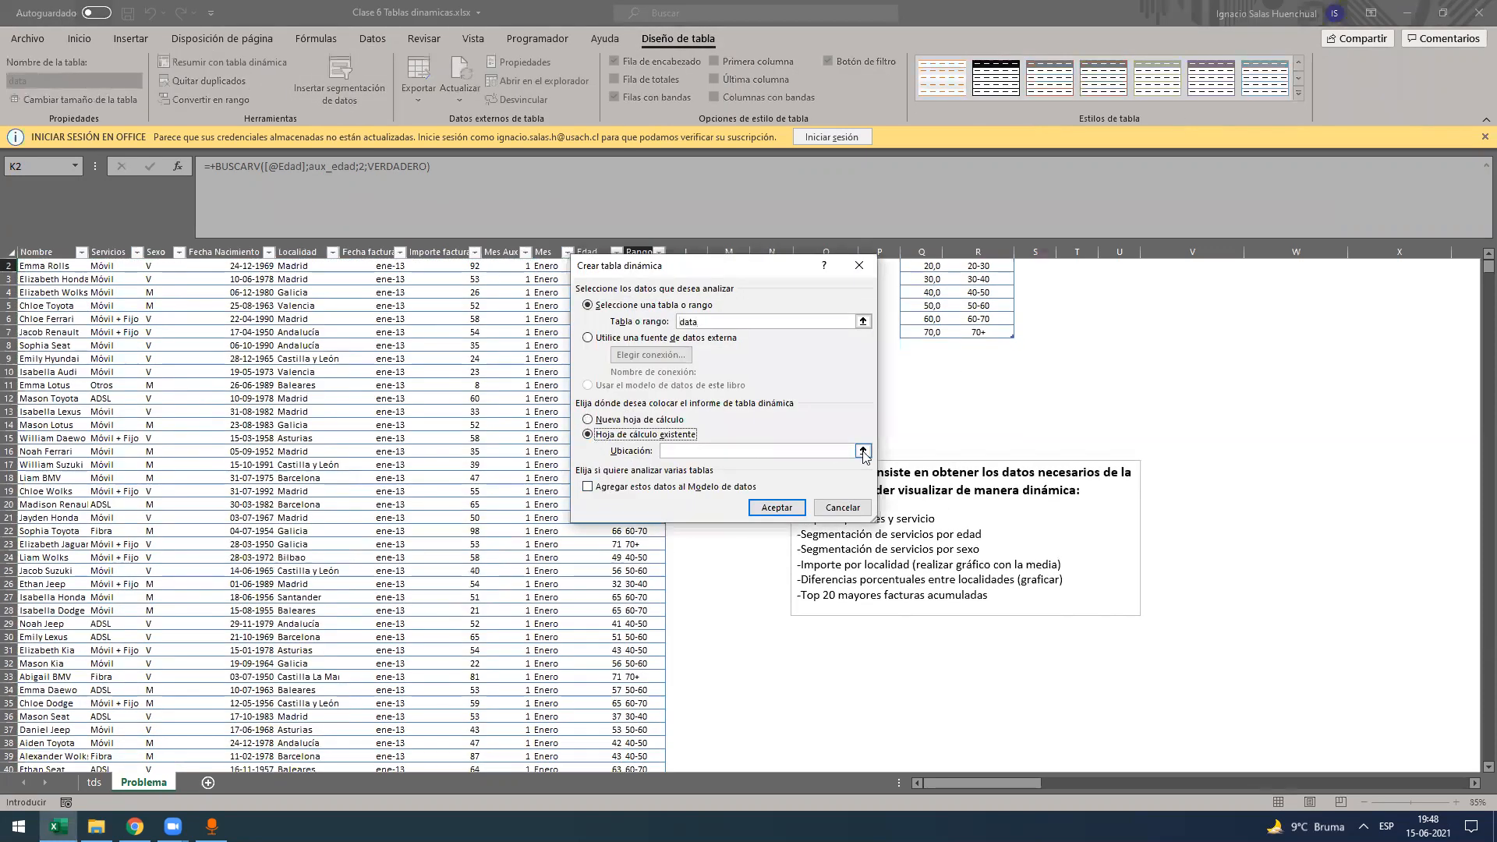
{"action": "left_click", "coordinate": [863, 450]}
{"action": "key", "text": "ctrl+Page_Up"}
{"action": "left_click", "coordinate": [89, 489]}
{"action": "key", "text": "Return"}
{"action": "key", "text": "Return"}
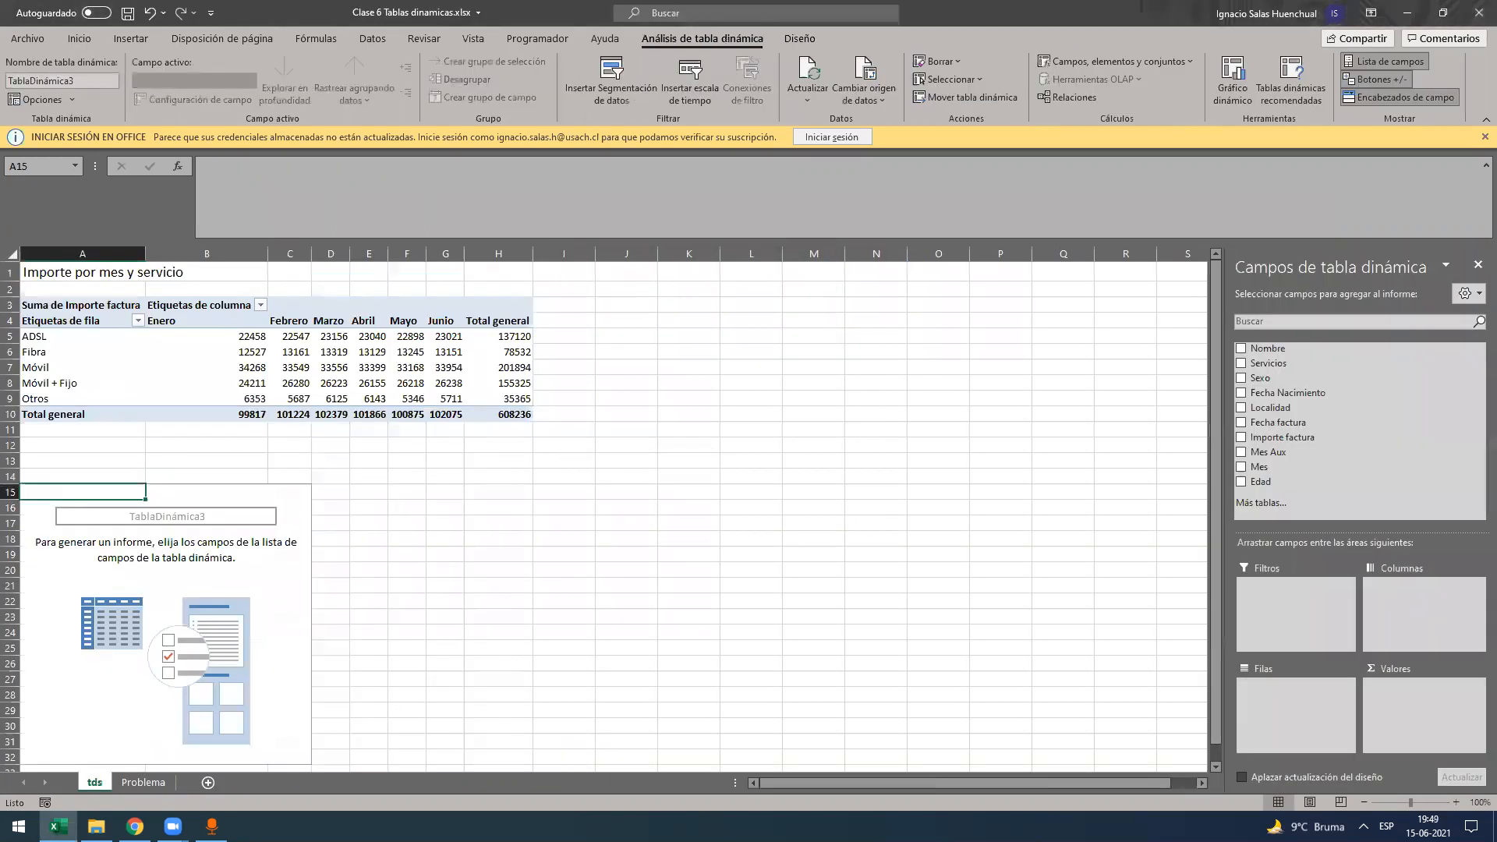
- Copy the line "Segmentación de servicios por edad" from the exercise text box on Problema into cell A13 of tds as the title
{"action": "left_click", "coordinate": [144, 783]}
{"action": "left_click", "coordinate": [881, 535]}
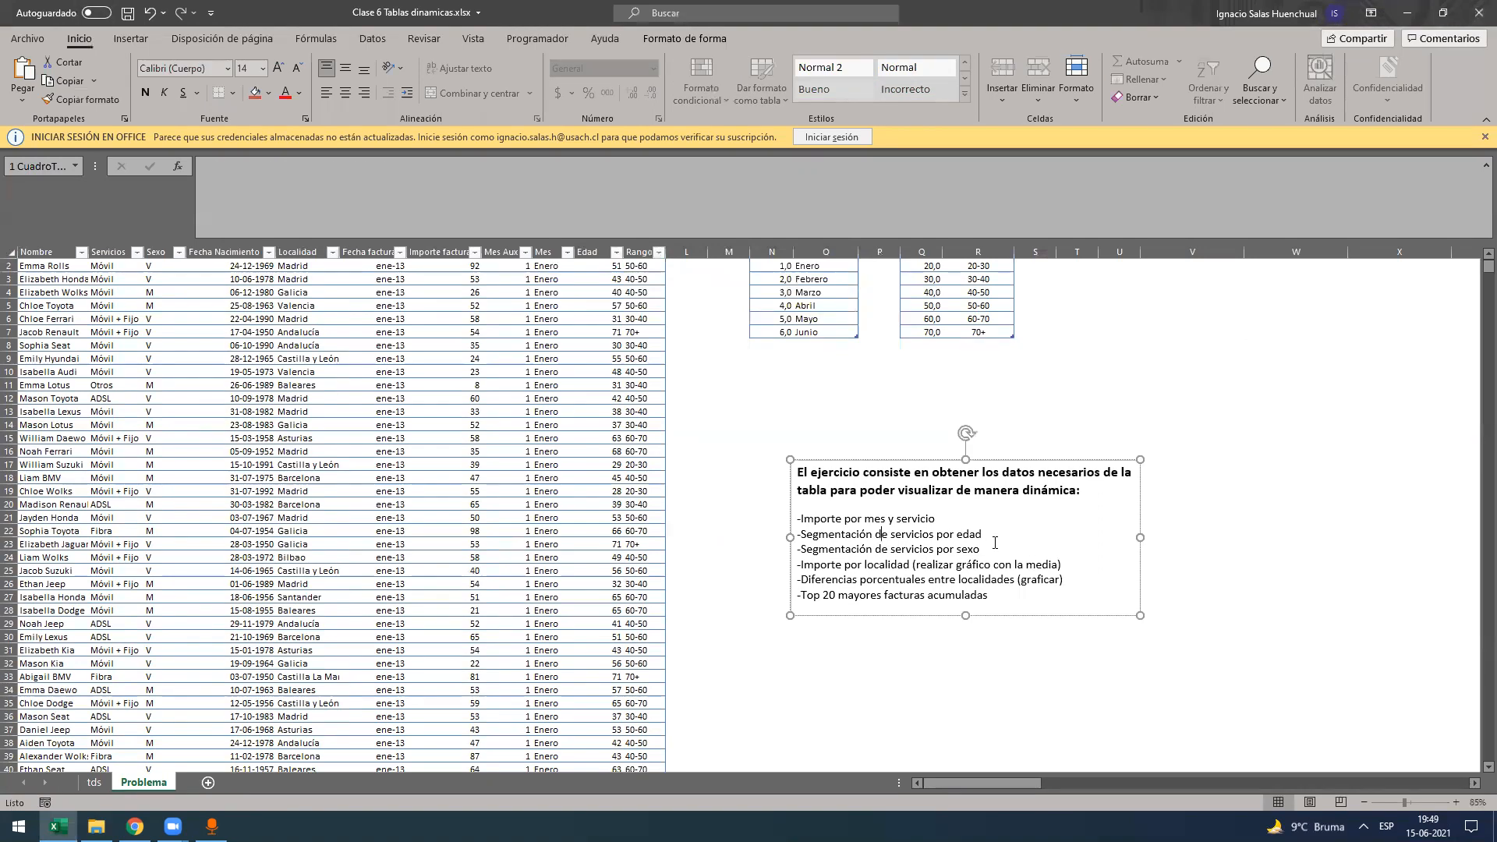
{"action": "triple_click", "coordinate": [994, 540]}
{"action": "left_click", "coordinate": [994, 540]}
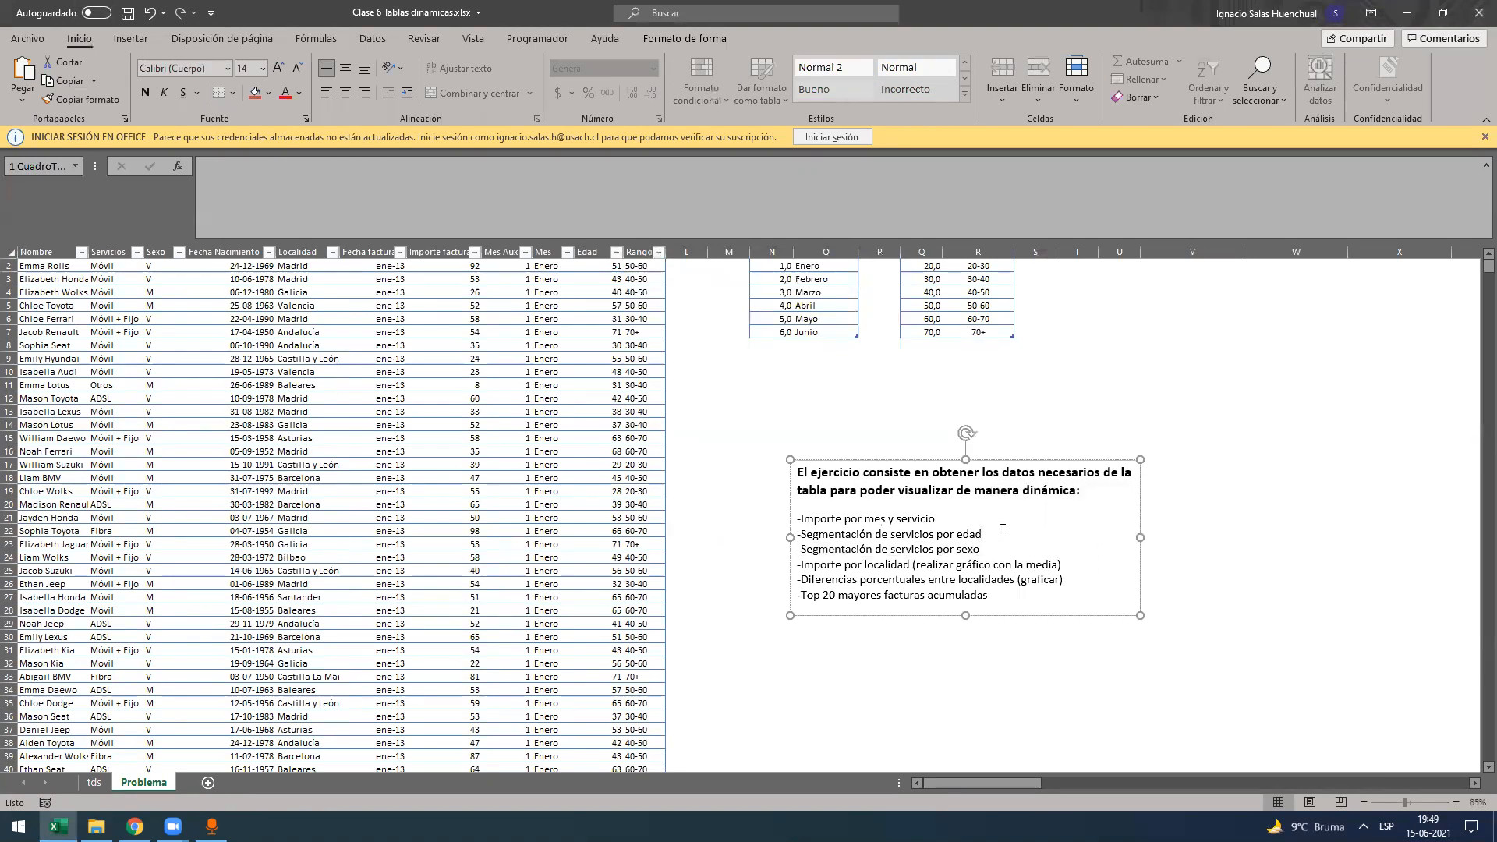
{"action": "left_click", "coordinate": [802, 539], "text": "shift"}
{"action": "key", "text": "ctrl+c"}
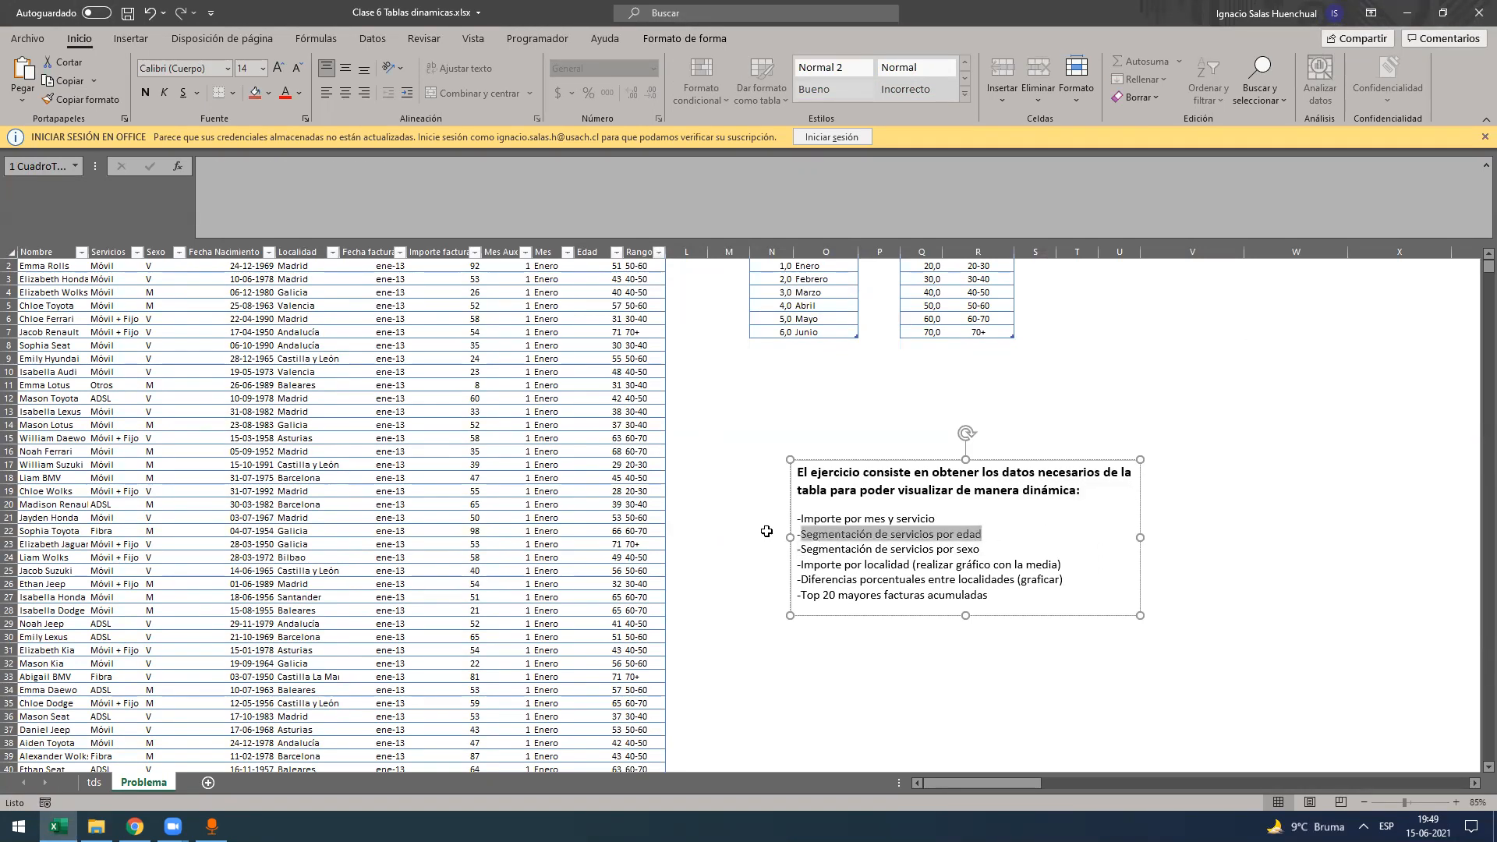
{"action": "key", "text": "ctrl+Page_Up"}
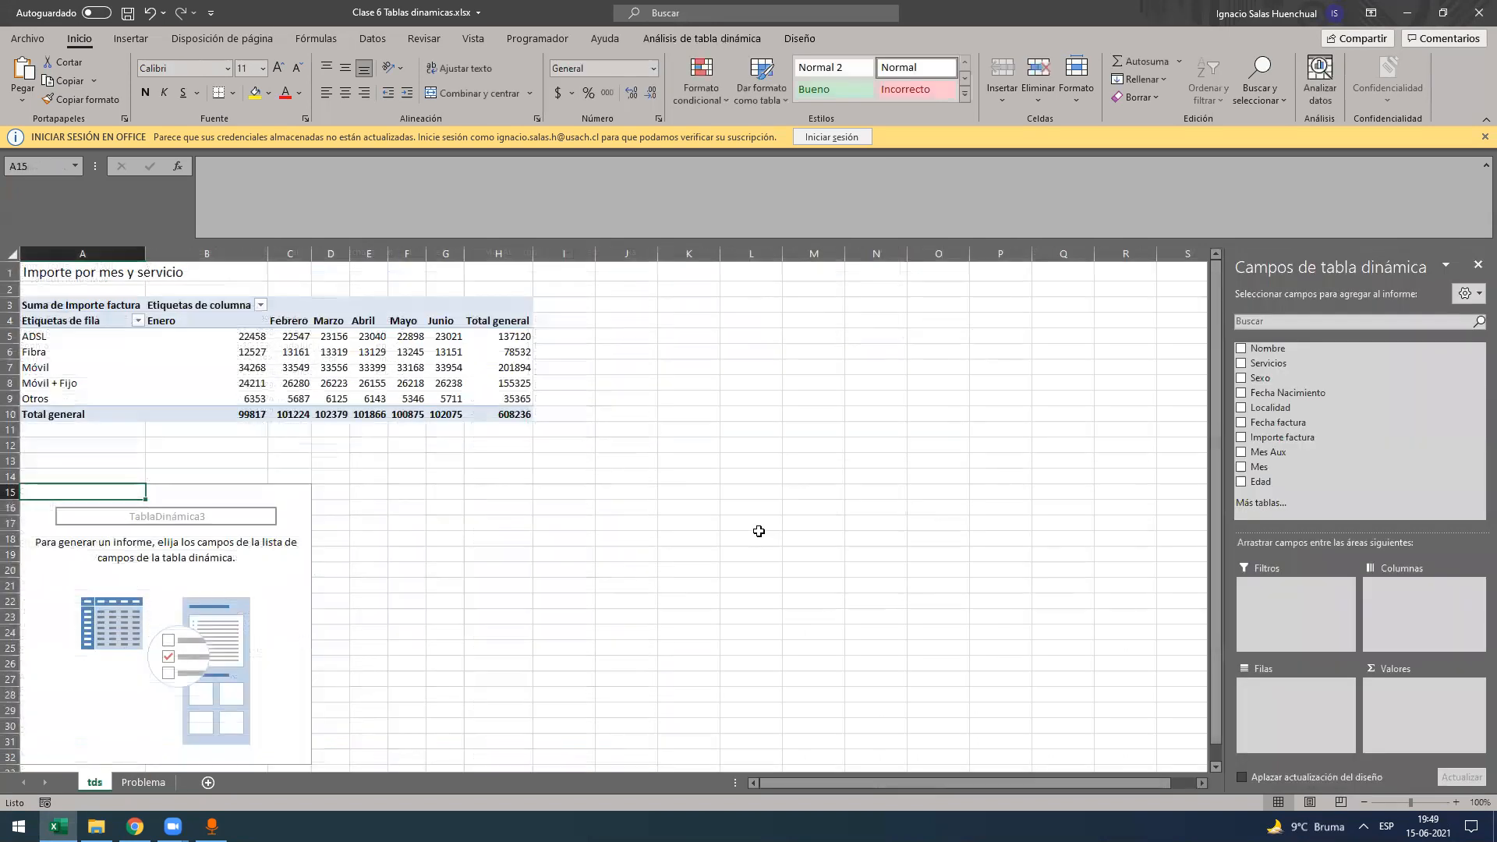
{"action": "key", "text": "Up"}
{"action": "key", "text": "Up"}
{"action": "key", "text": "ctrl+v"}
{"action": "key", "text": "Return"}
- Refresh the new pivot table and set Rango Edad as rows, Servicios as columns and the sum of Importe factura as values
{"action": "left_click", "coordinate": [124, 562]}
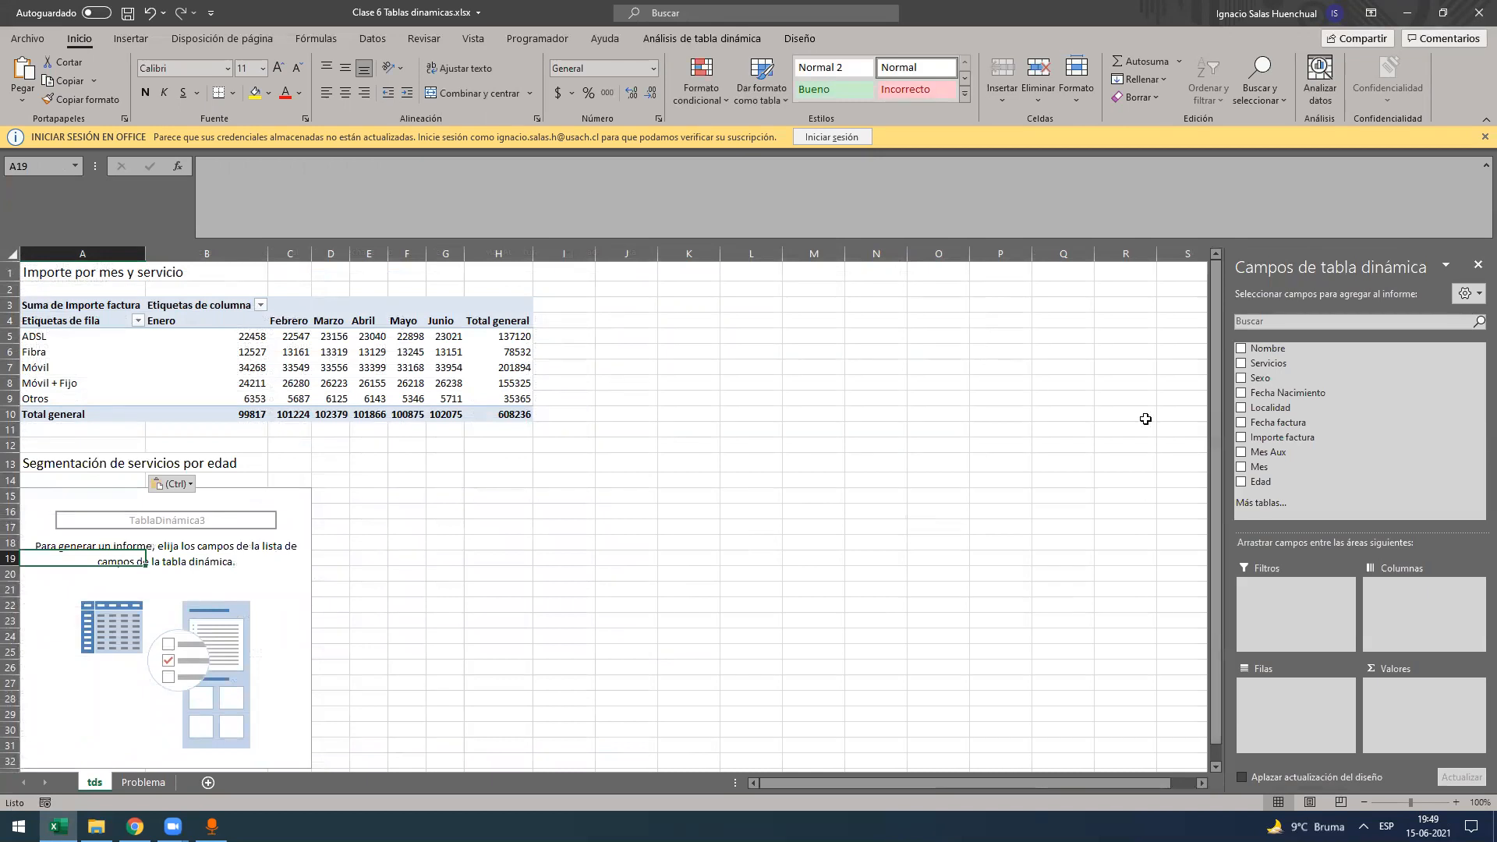
{"action": "left_click", "coordinate": [663, 38]}
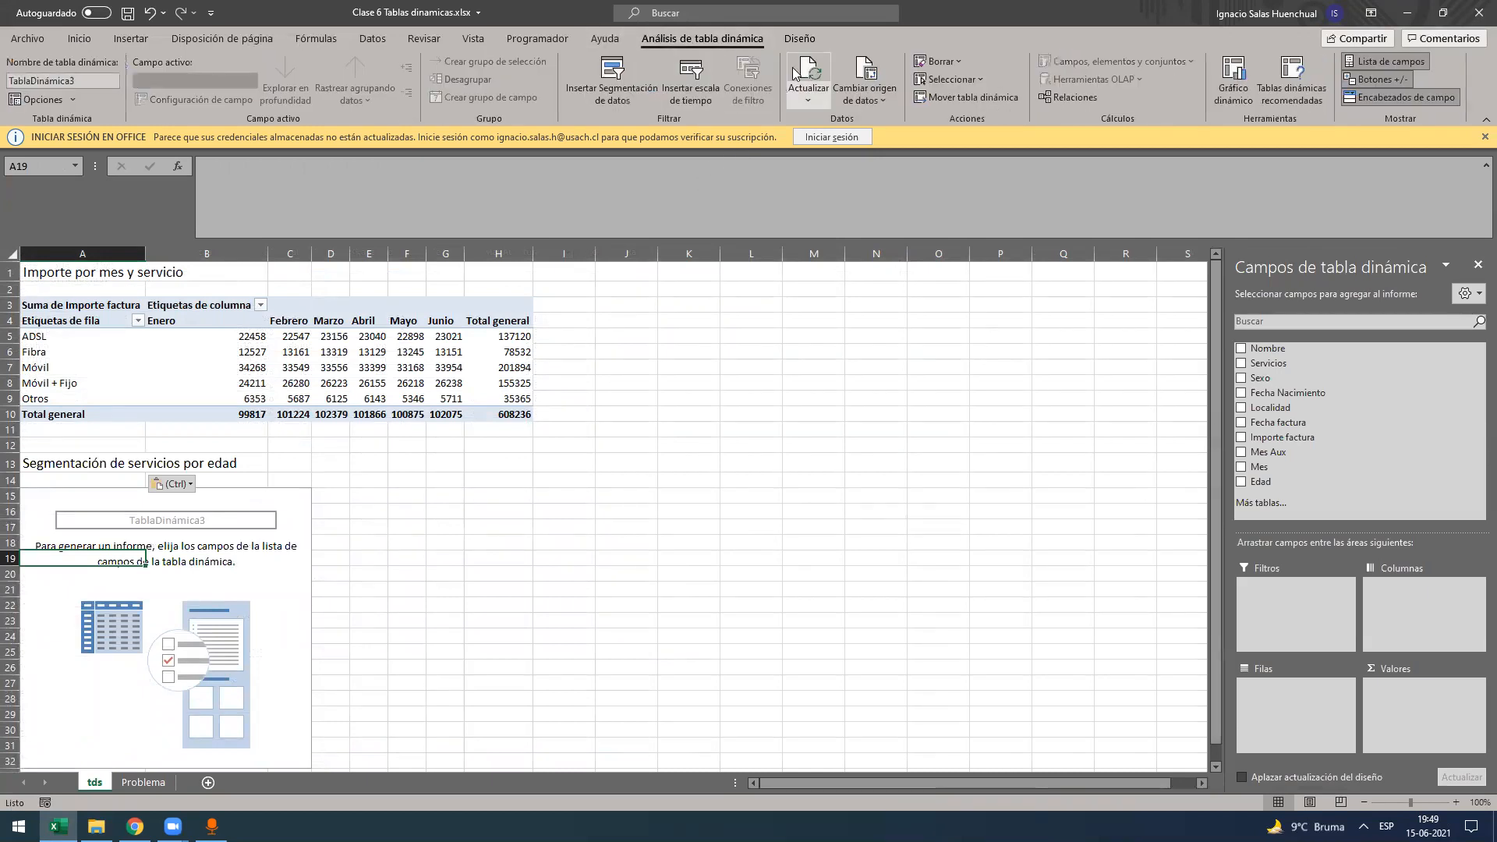
{"action": "left_click", "coordinate": [795, 73]}
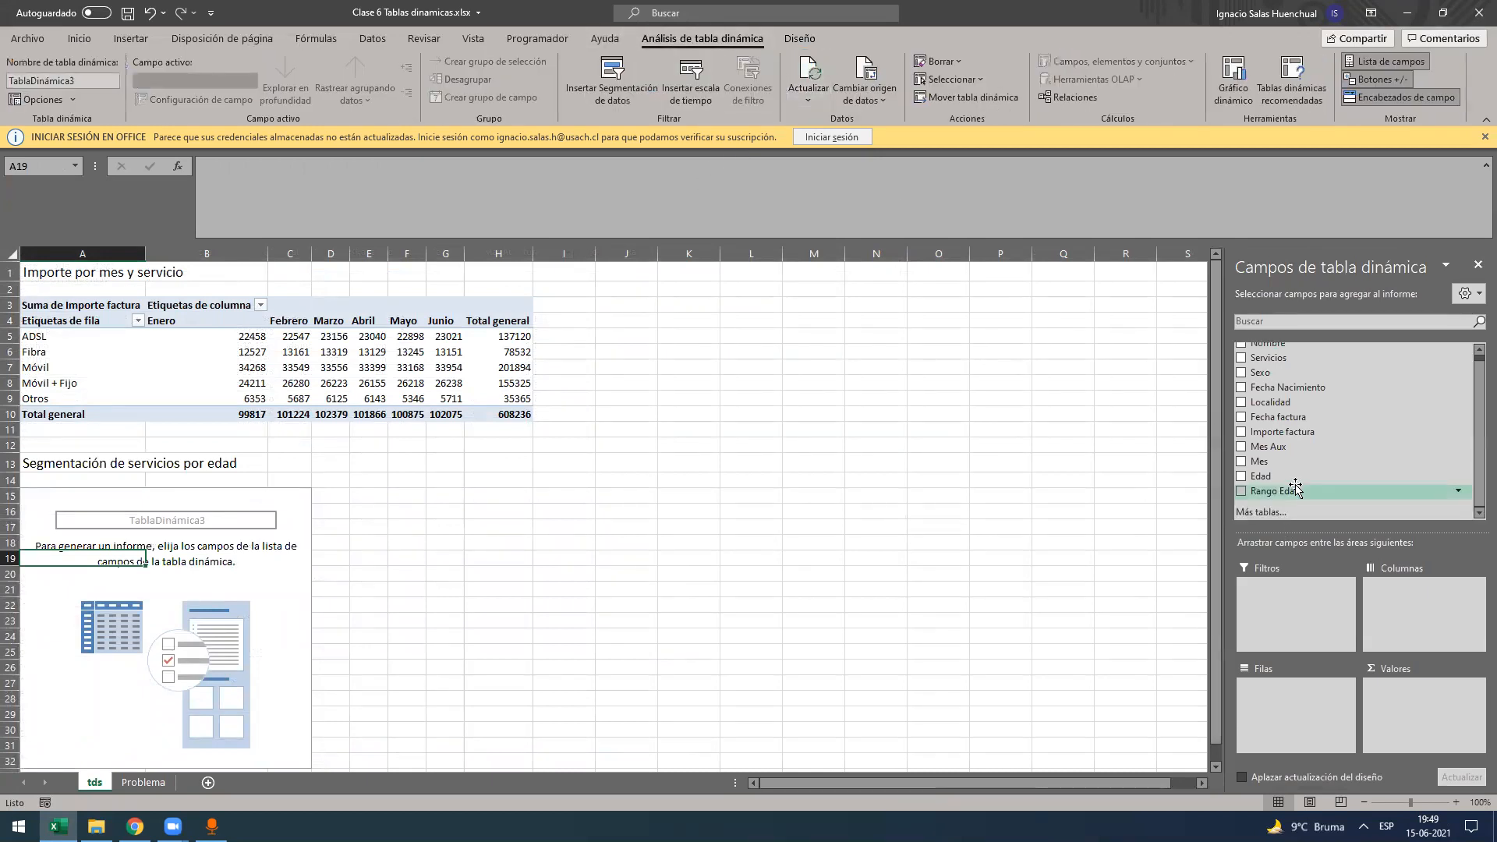
{"action": "left_click_drag", "start_coordinate": [1291, 492], "coordinate": [1307, 704]}
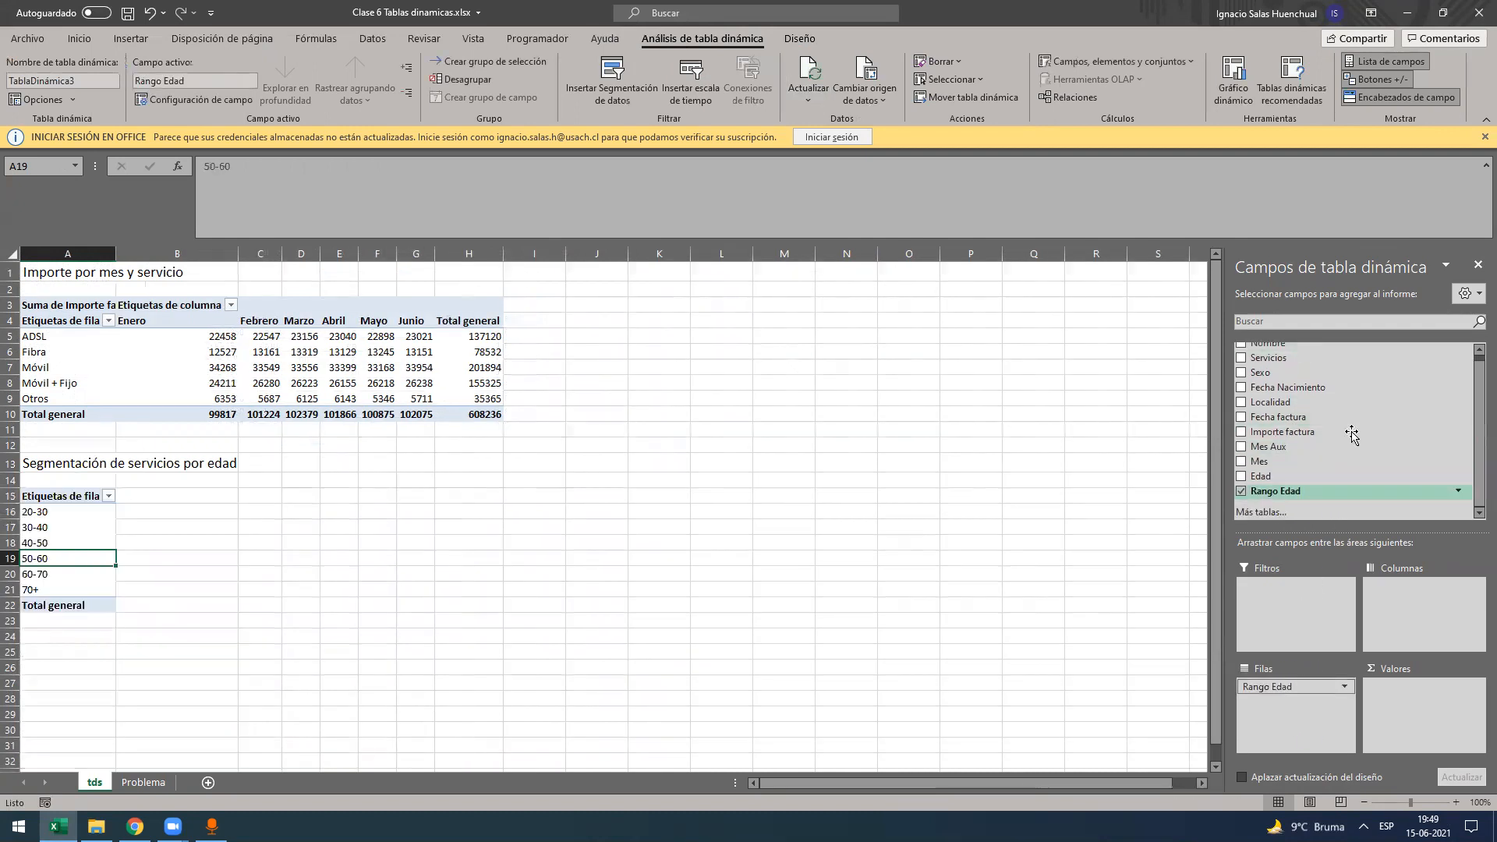
{"action": "left_click_drag", "start_coordinate": [1295, 365], "coordinate": [1404, 586]}
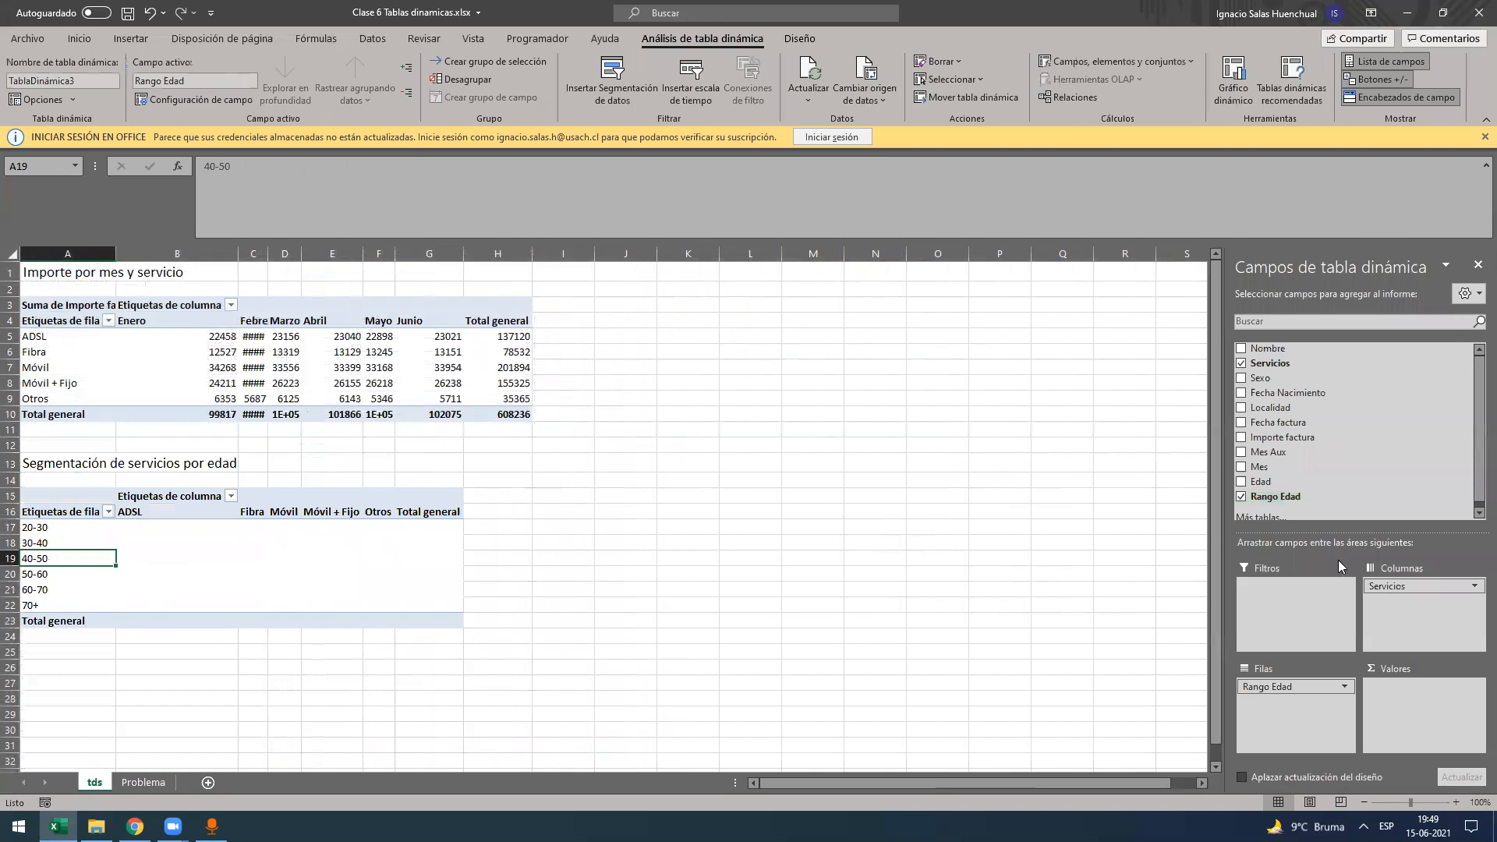
{"action": "left_click_drag", "start_coordinate": [1304, 438], "coordinate": [1404, 715]}
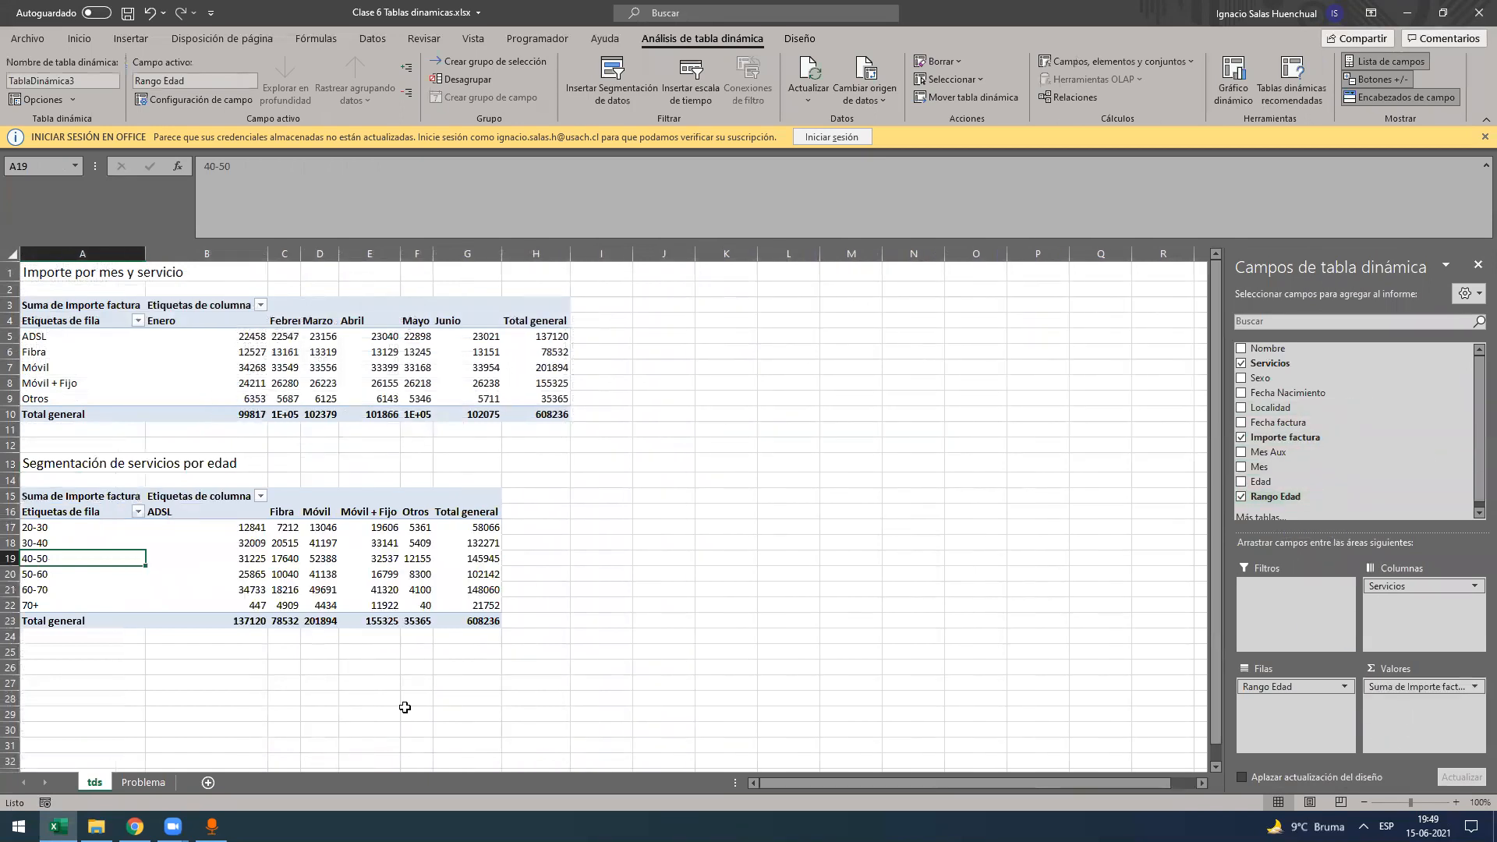
- Apply the accounting currency format to B16:G23 of the age segmentation pivot table
{"action": "key", "text": "ctrl+Page_Down"}
{"action": "key", "text": "ctrl+Page_Up"}
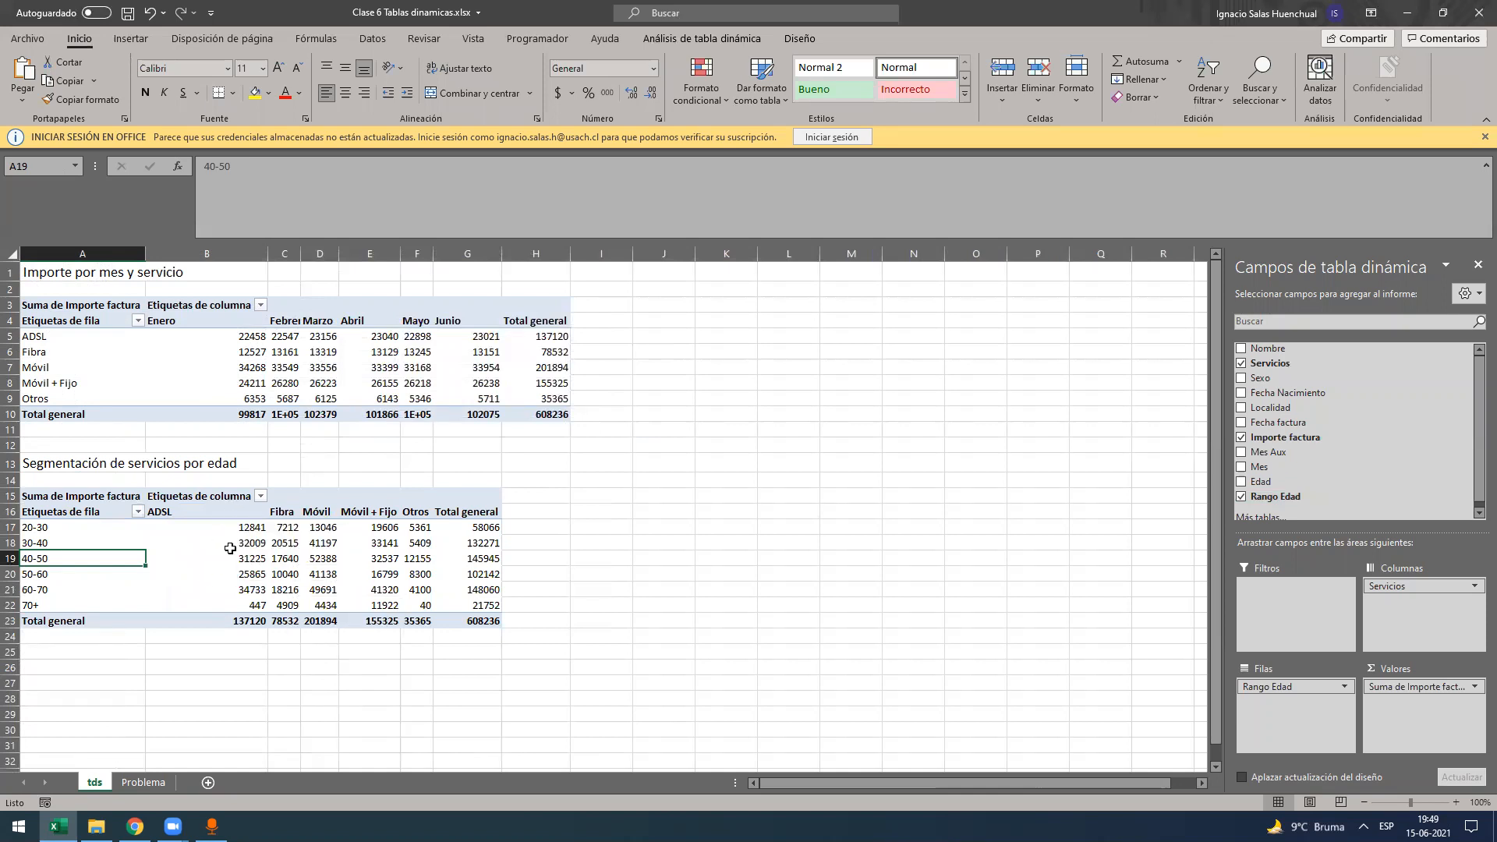
{"action": "left_click_drag", "start_coordinate": [247, 527], "coordinate": [465, 615]}
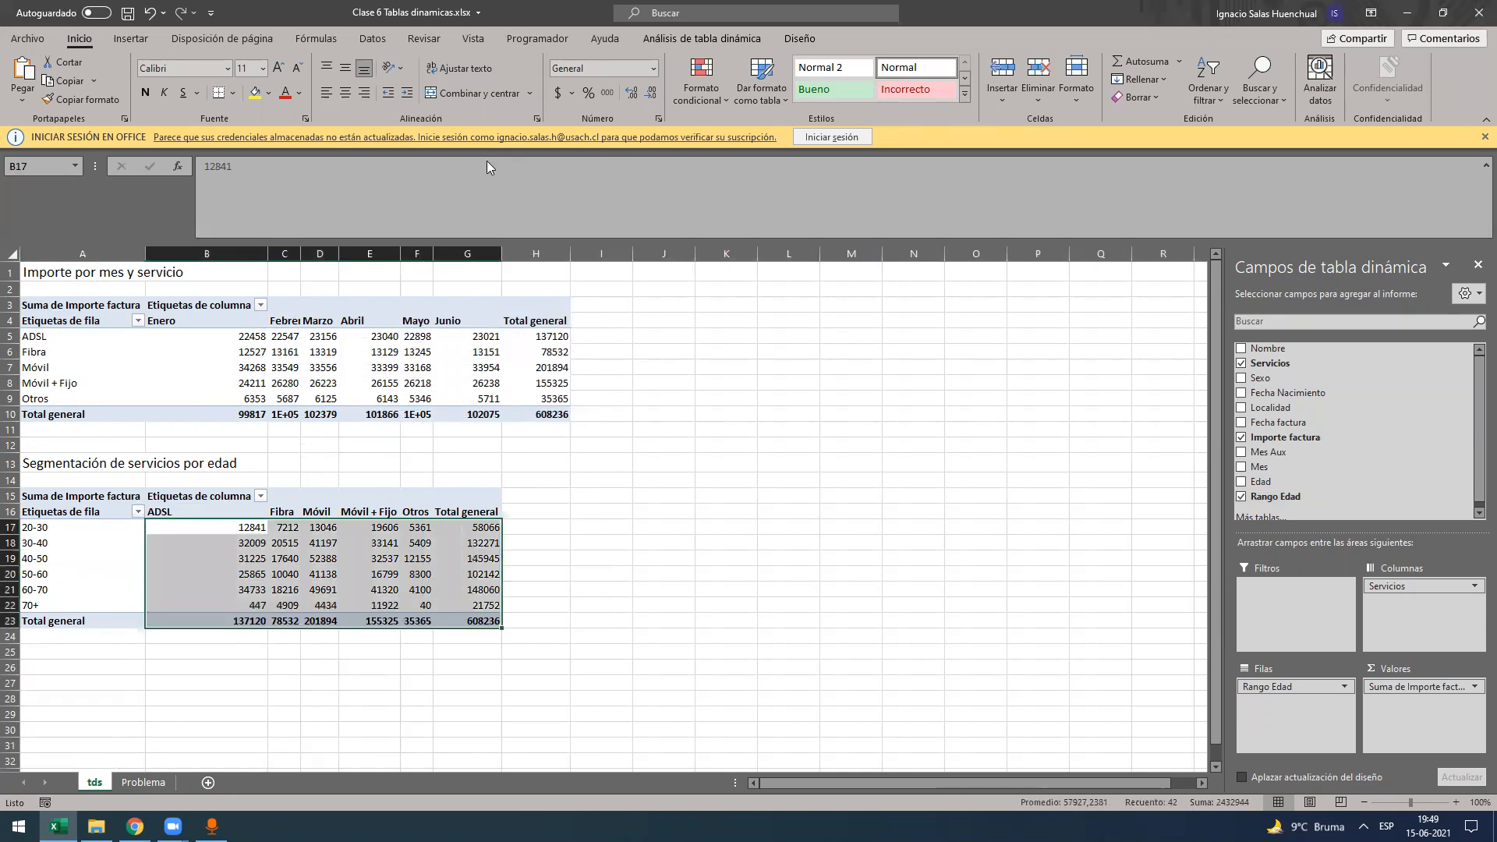
{"action": "left_click", "coordinate": [228, 316]}
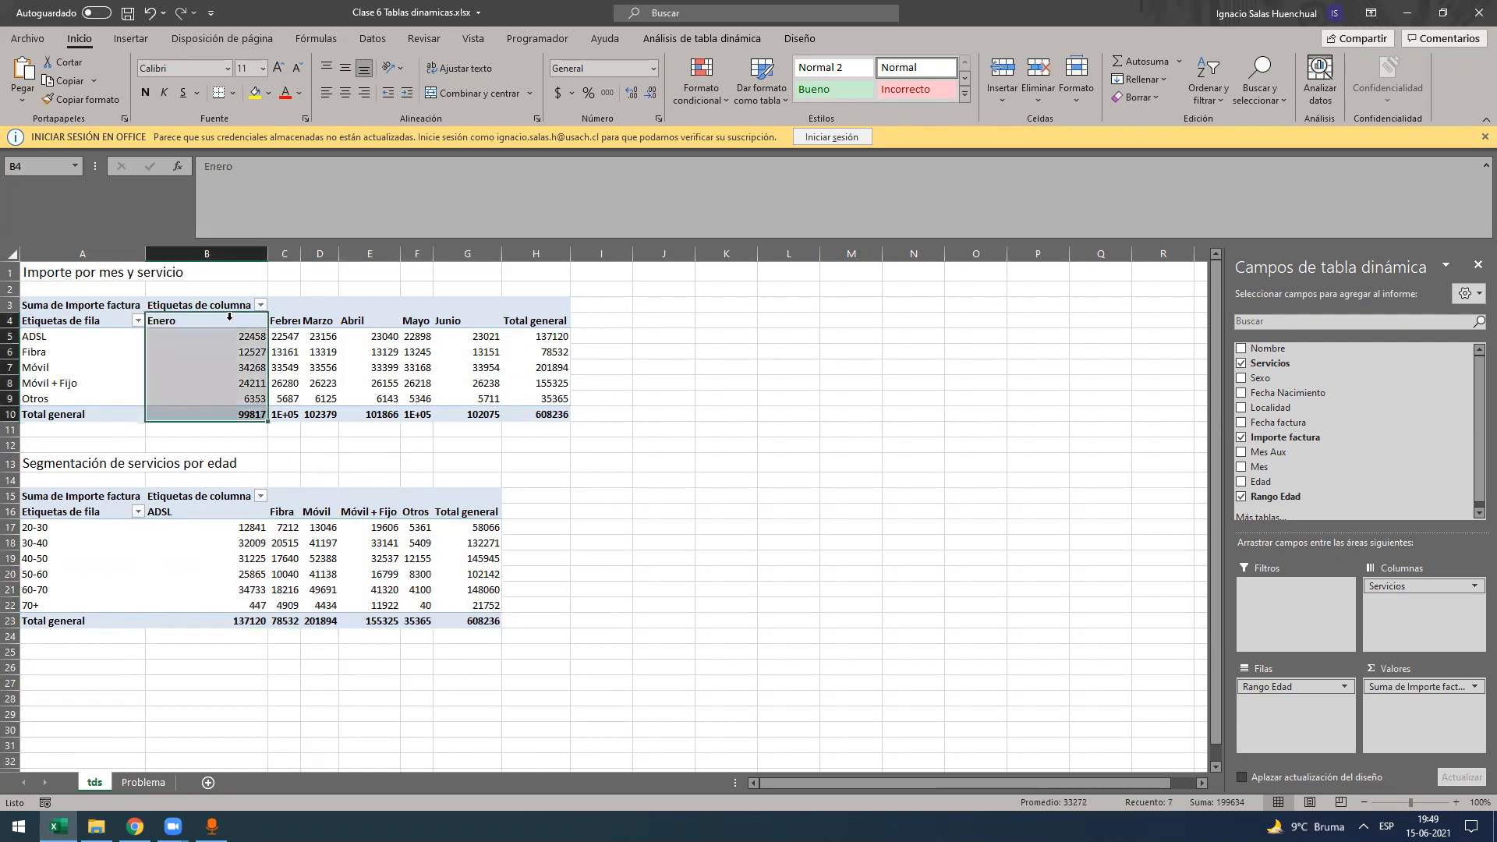
{"action": "left_click_drag", "start_coordinate": [224, 505], "coordinate": [478, 623]}
{"action": "left_click_drag", "start_coordinate": [201, 512], "coordinate": [496, 621]}
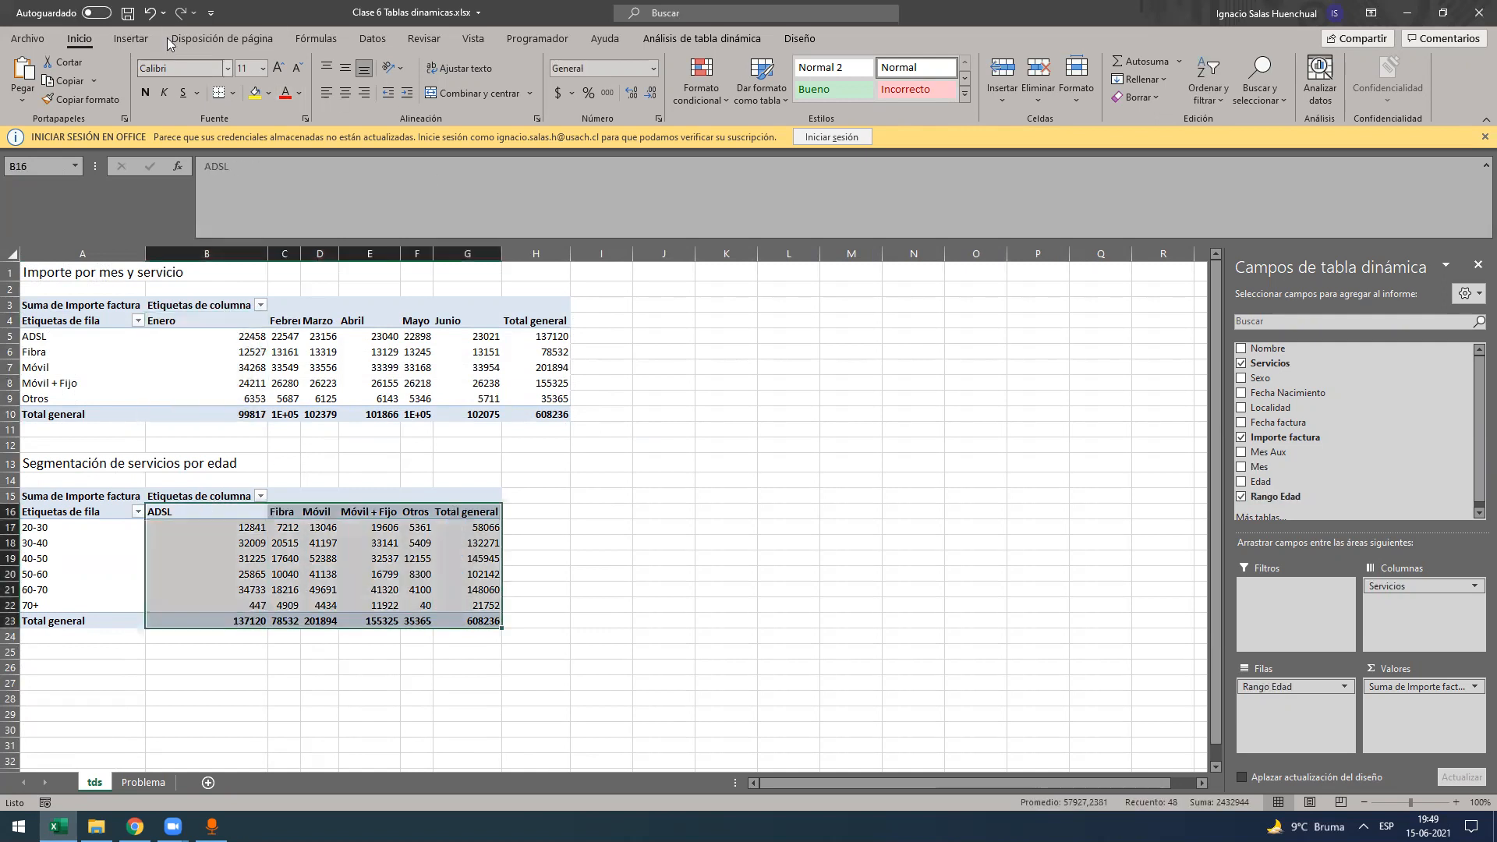
{"action": "left_click", "coordinate": [587, 93]}
{"action": "left_click", "coordinate": [558, 95]}
{"action": "left_click", "coordinate": [382, 669]}
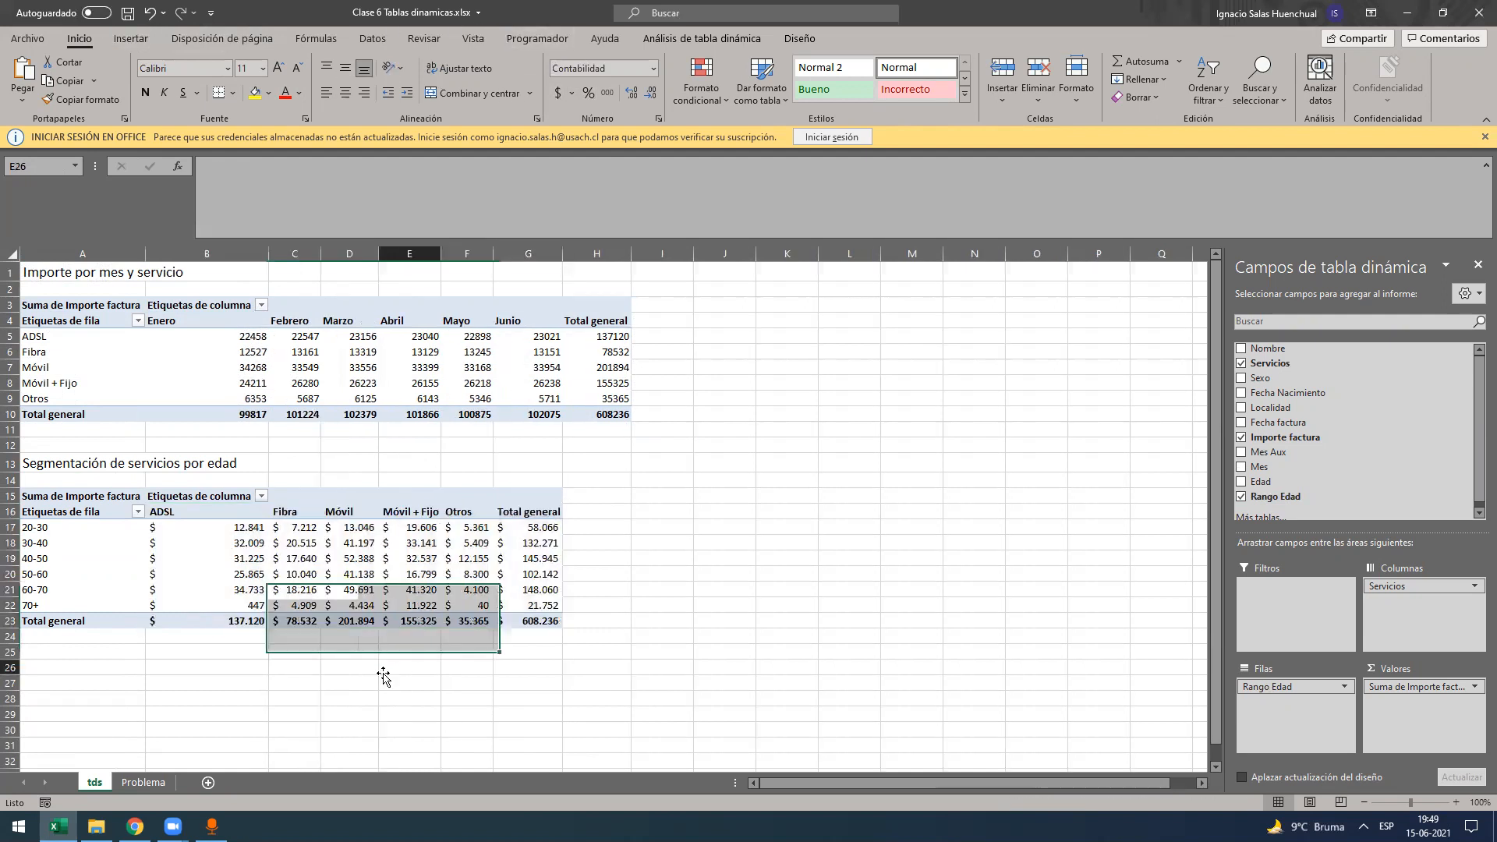
{"action": "scroll", "coordinate": [326, 566], "scroll_direction": "down", "scroll_amount": 1}
{"action": "scroll", "coordinate": [325, 566], "scroll_direction": "up", "scroll_amount": 1}
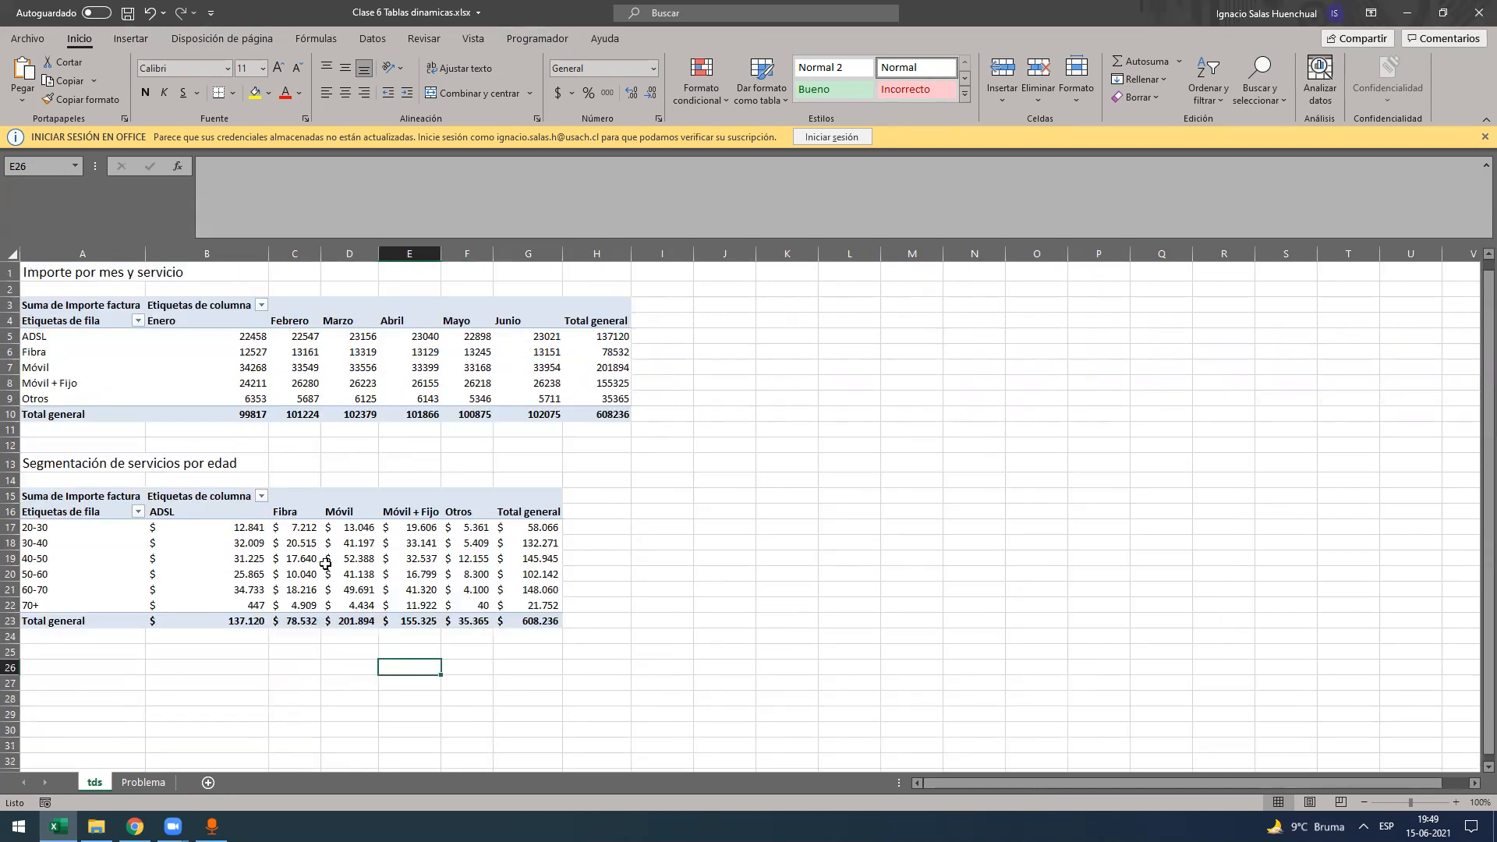
- Show the Importe factura values in the age segmentation pivot table as "% del total de columnas"
{"action": "left_click", "coordinate": [309, 562]}
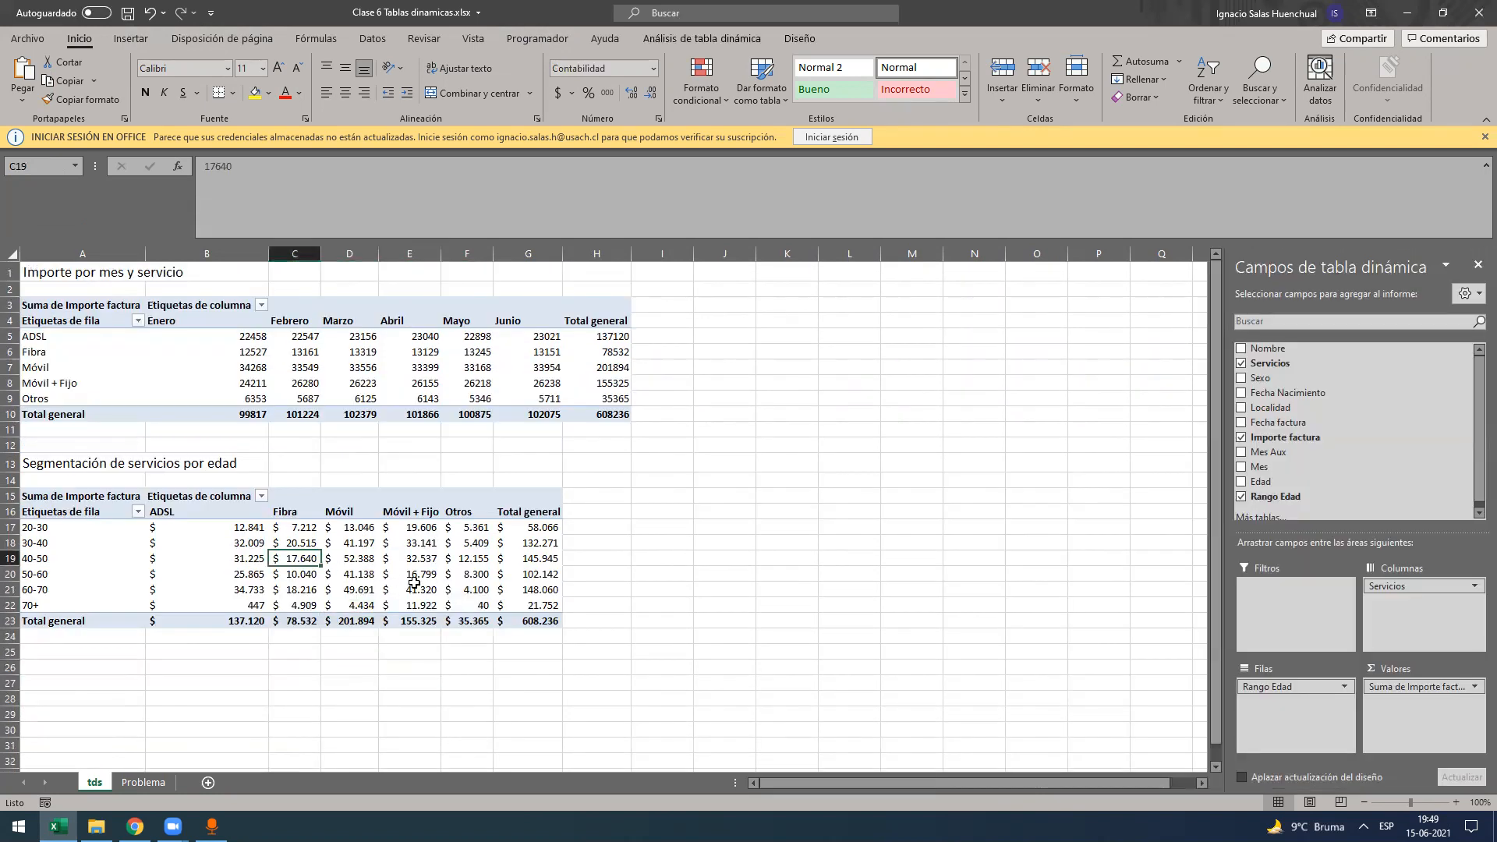
{"action": "left_click", "coordinate": [302, 578]}
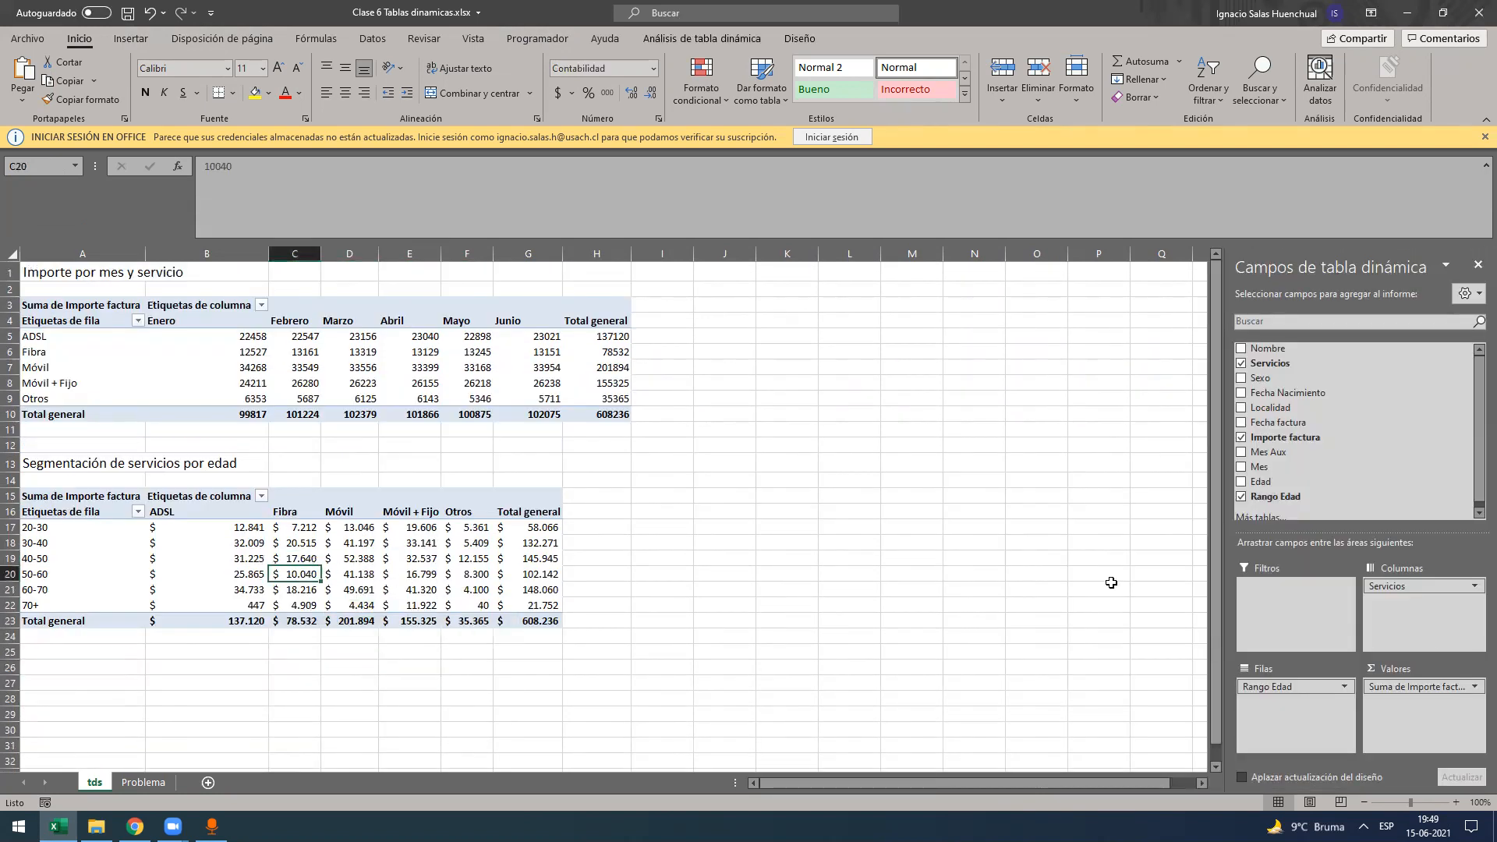
{"action": "left_click", "coordinate": [1415, 688]}
{"action": "left_click", "coordinate": [1400, 669]}
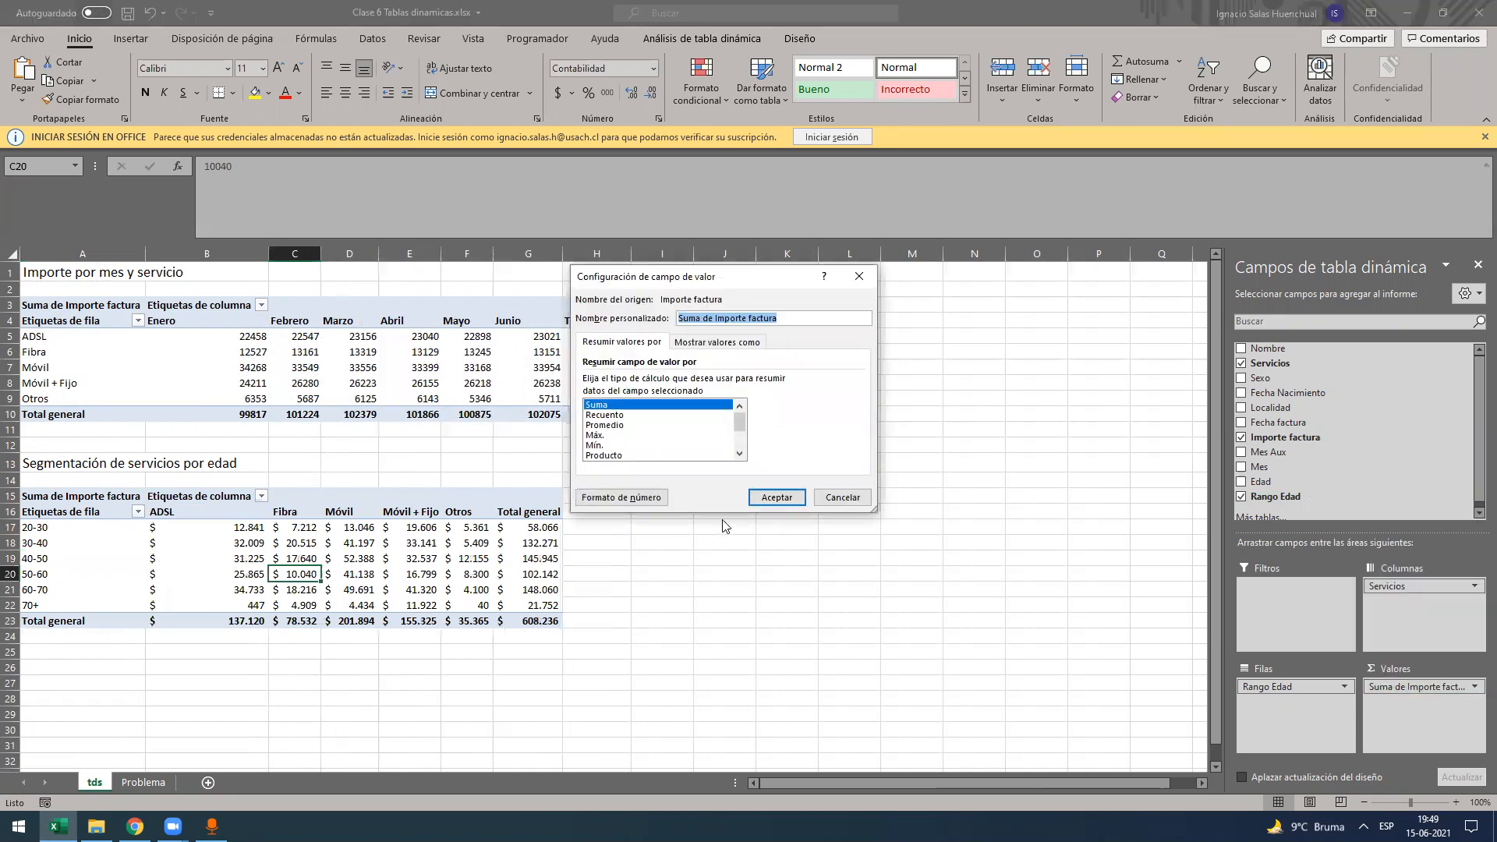
{"action": "left_click", "coordinate": [719, 343]}
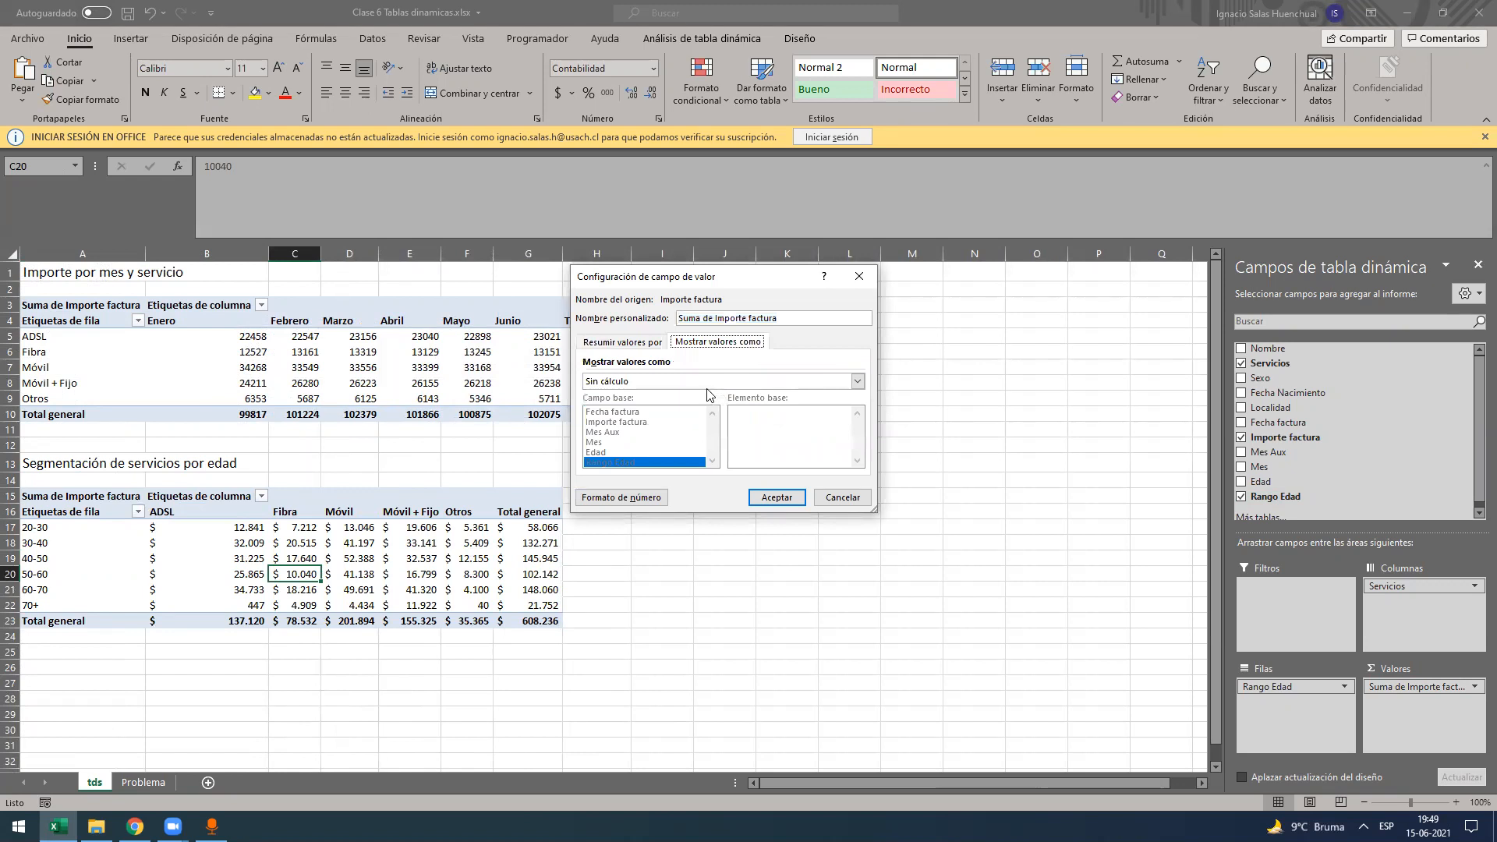
{"action": "left_click", "coordinate": [689, 383]}
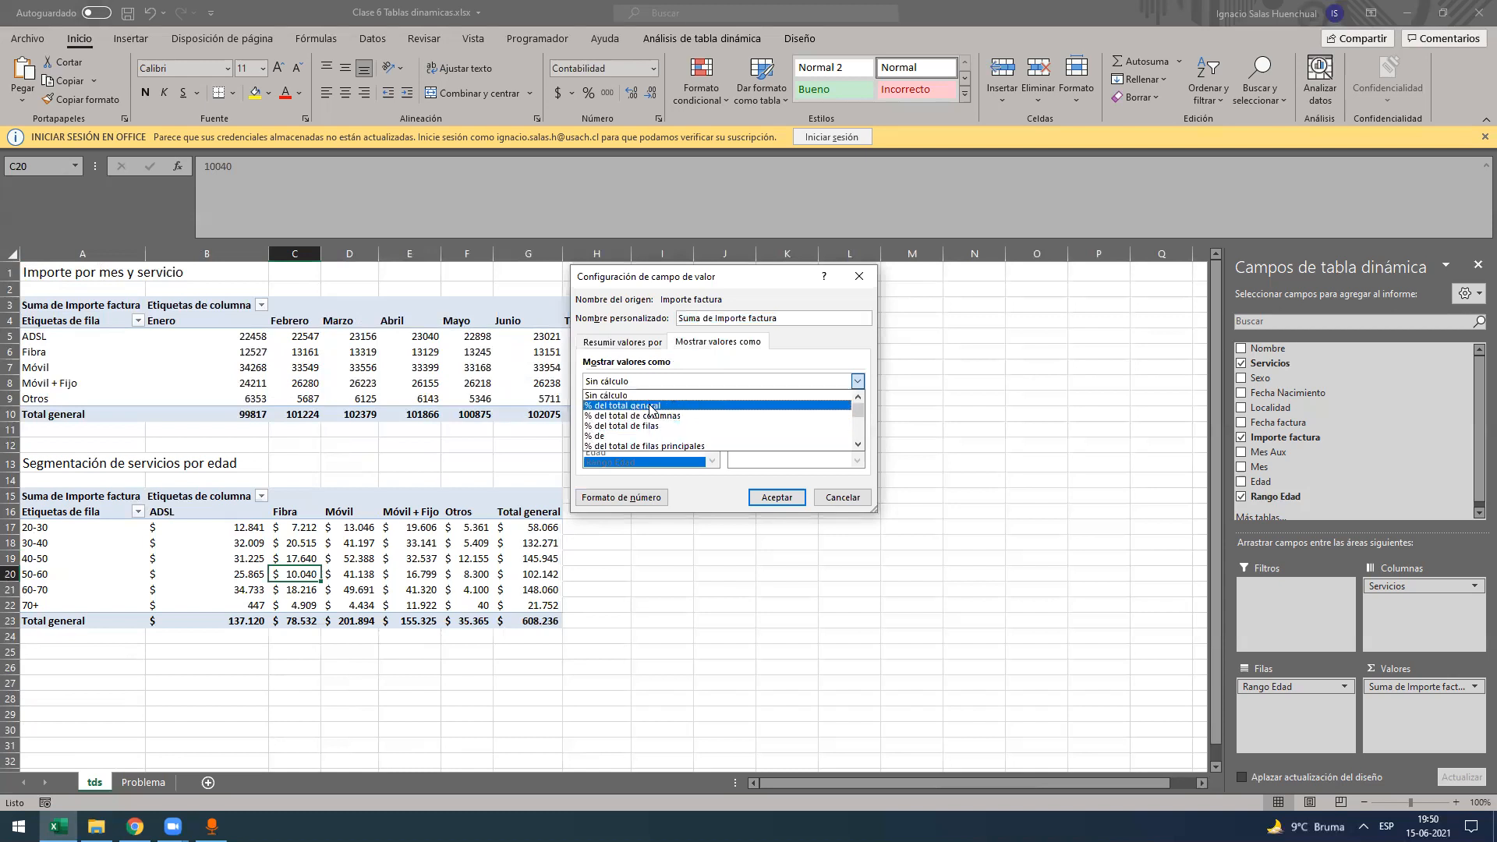
{"action": "left_click", "coordinate": [657, 416]}
{"action": "left_click", "coordinate": [777, 496]}
- Examine how each service's billing is distributed across the age ranges in the column percentages, including the 50-60 row
{"action": "left_click", "coordinate": [294, 588]}
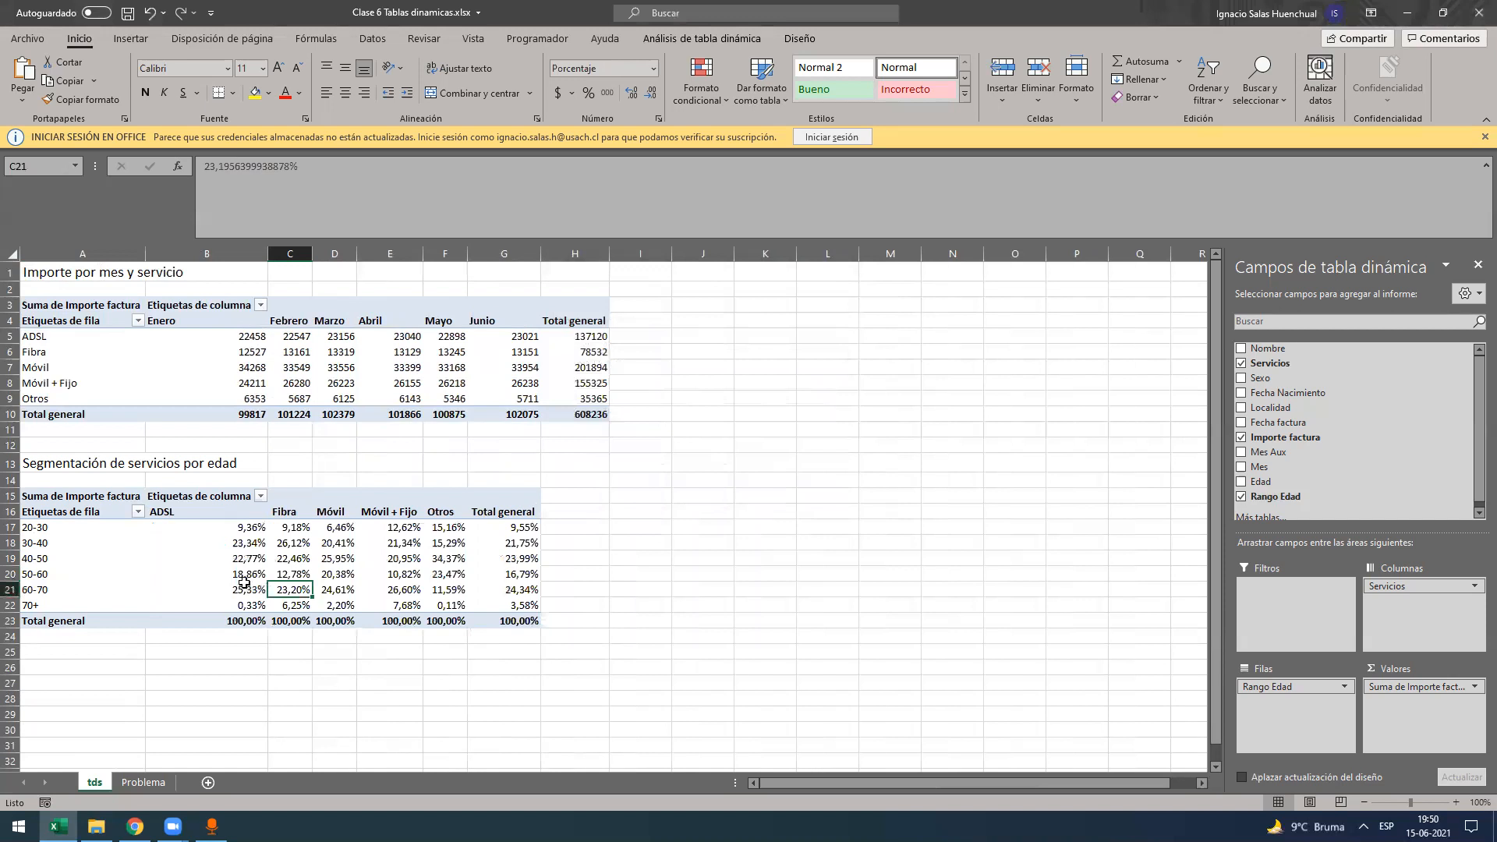
{"action": "left_click_drag", "start_coordinate": [250, 547], "coordinate": [230, 554]}
{"action": "left_click", "coordinate": [205, 514]}
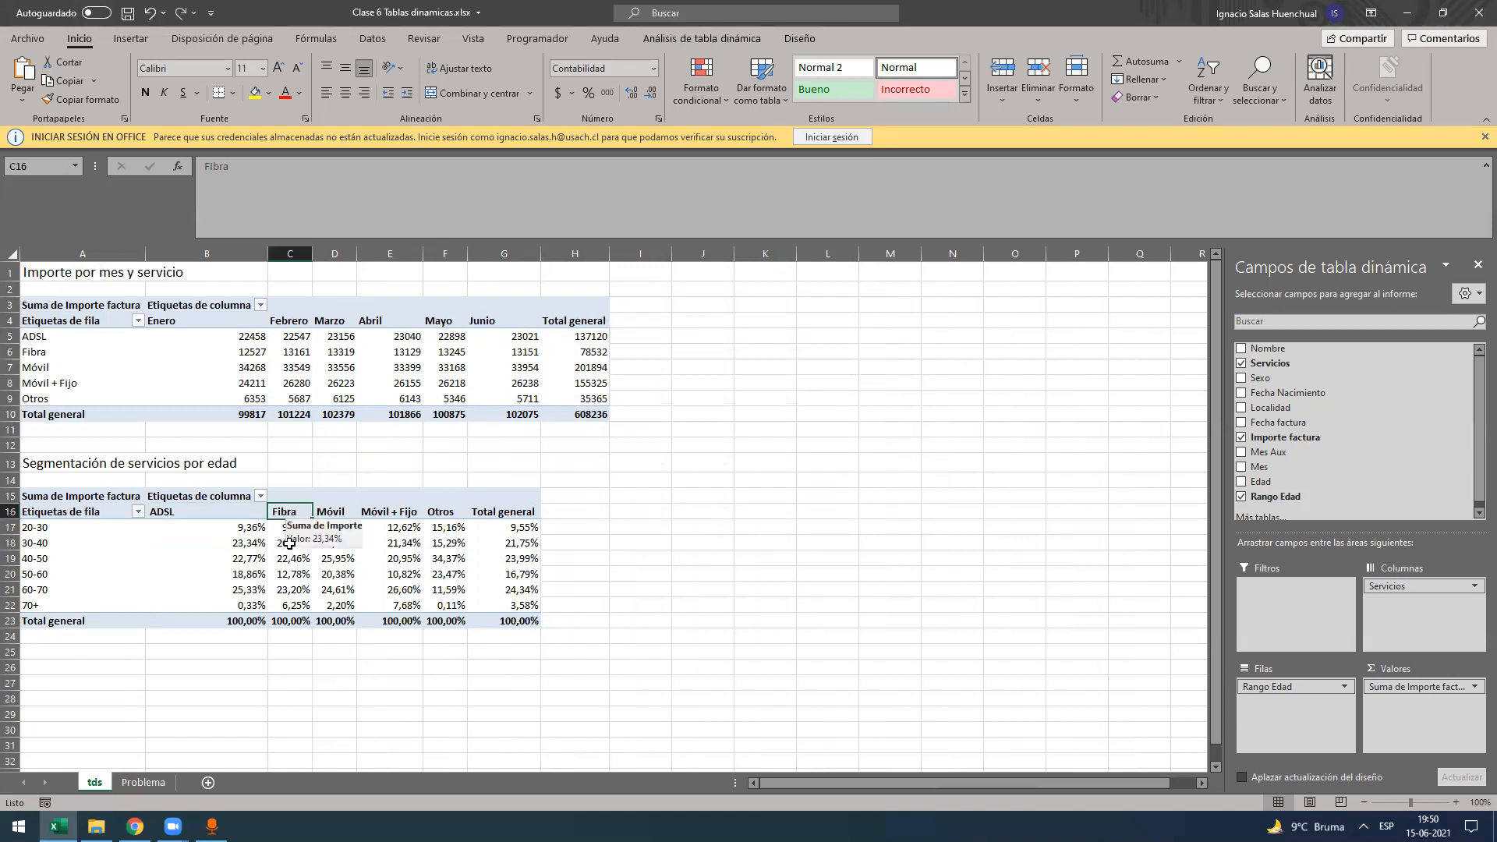
{"action": "left_click", "coordinate": [293, 545]}
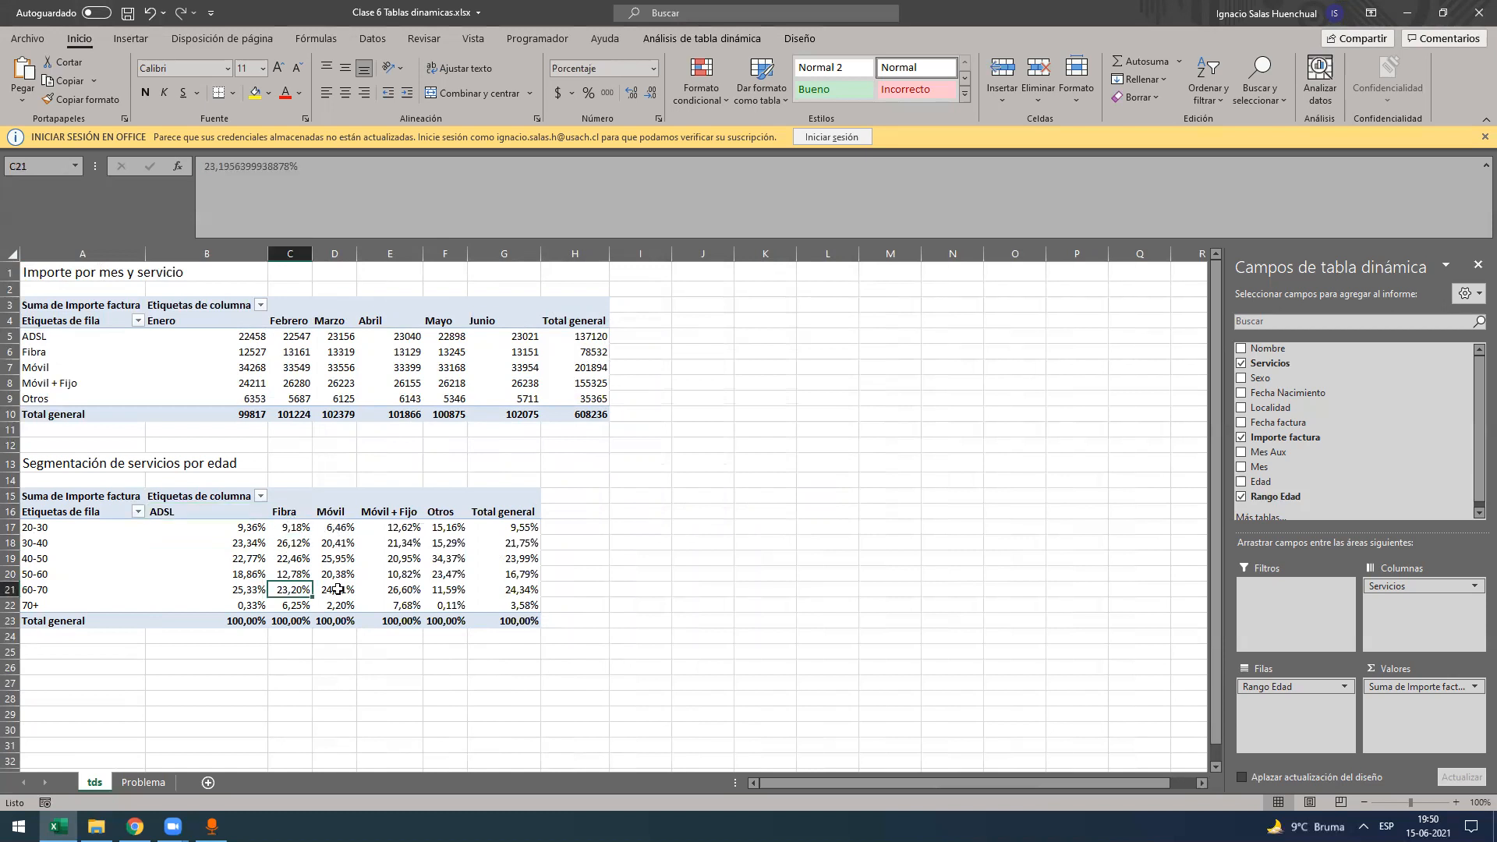
{"action": "left_click", "coordinate": [337, 560]}
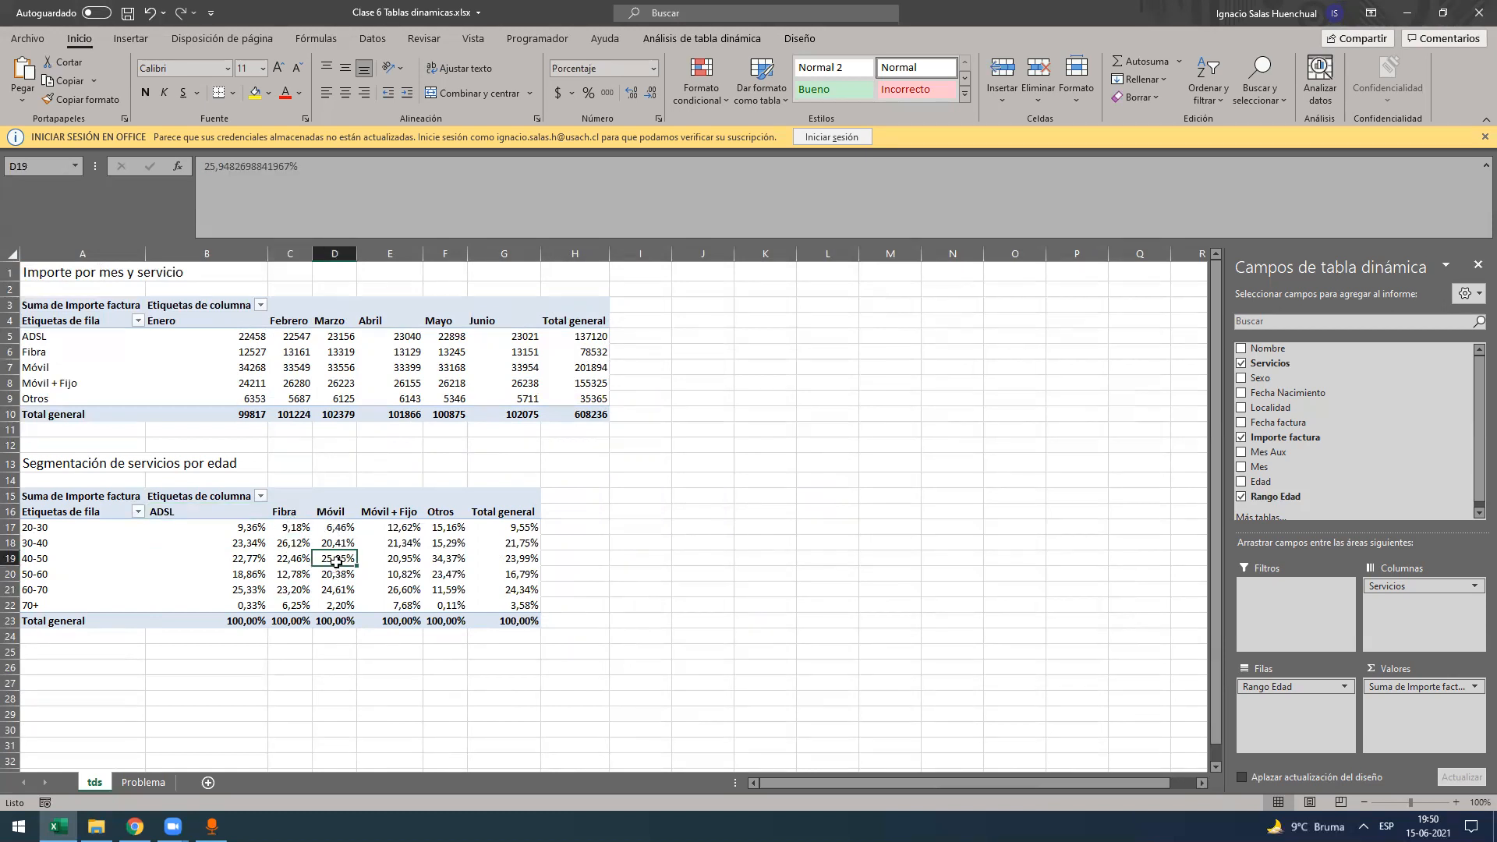
{"action": "left_click", "coordinate": [405, 544]}
{"action": "mouse_move", "coordinate": [404, 556]}
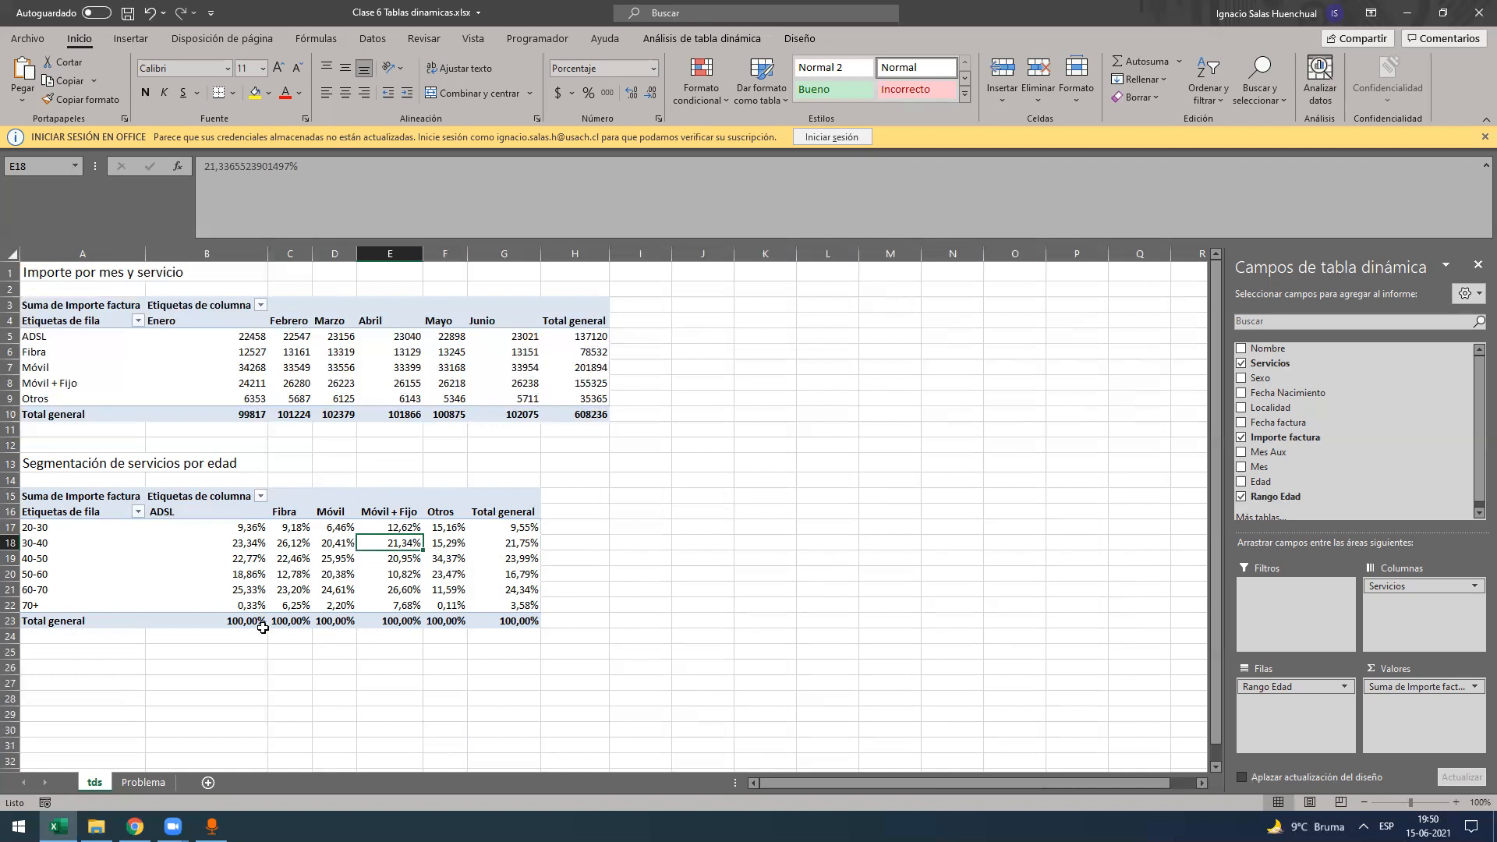
{"action": "left_click", "coordinate": [255, 560]}
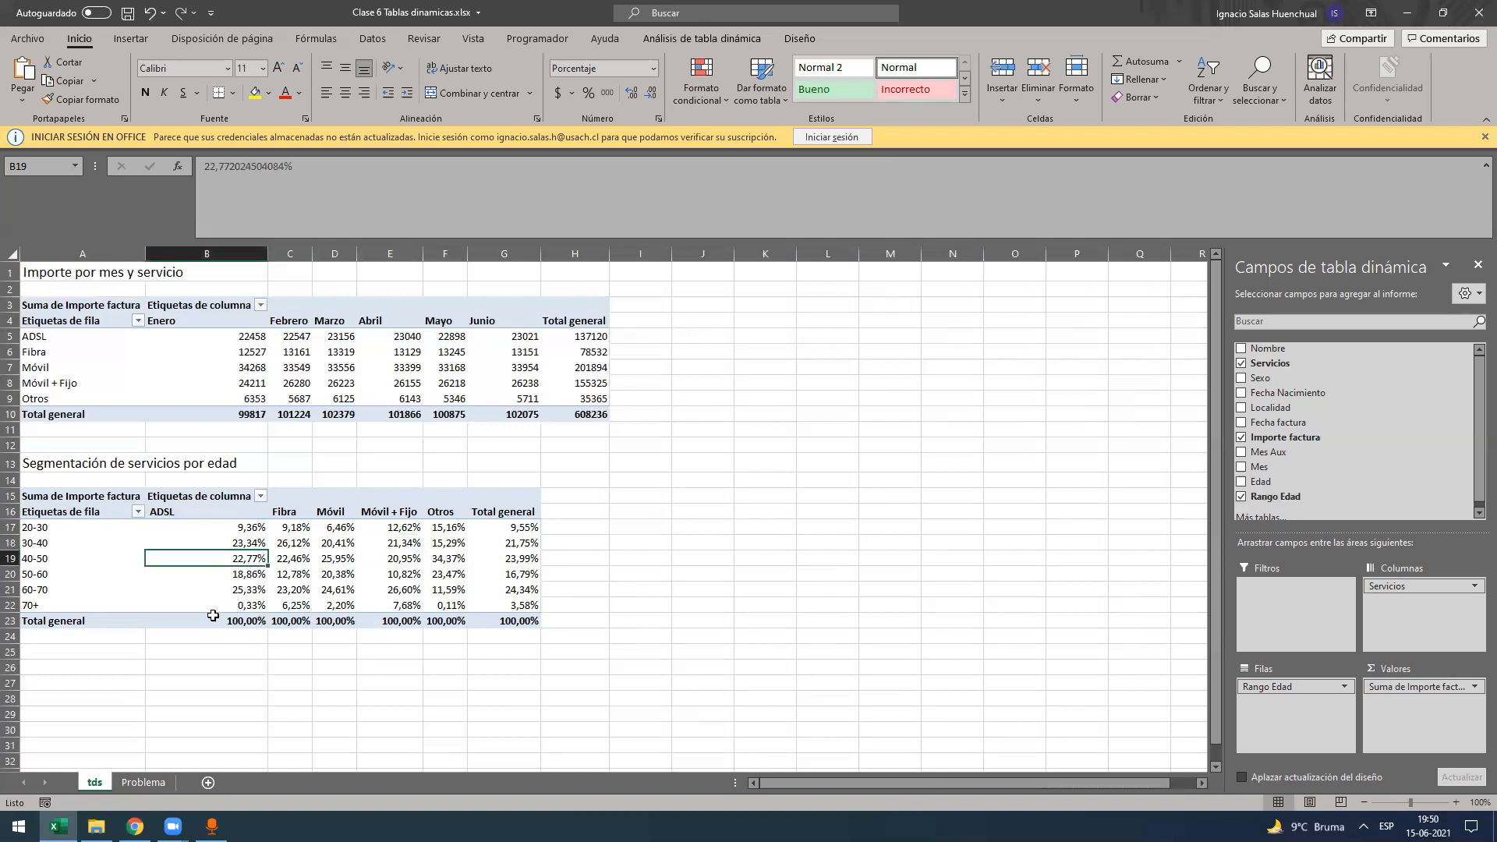
{"action": "left_click", "coordinate": [249, 590]}
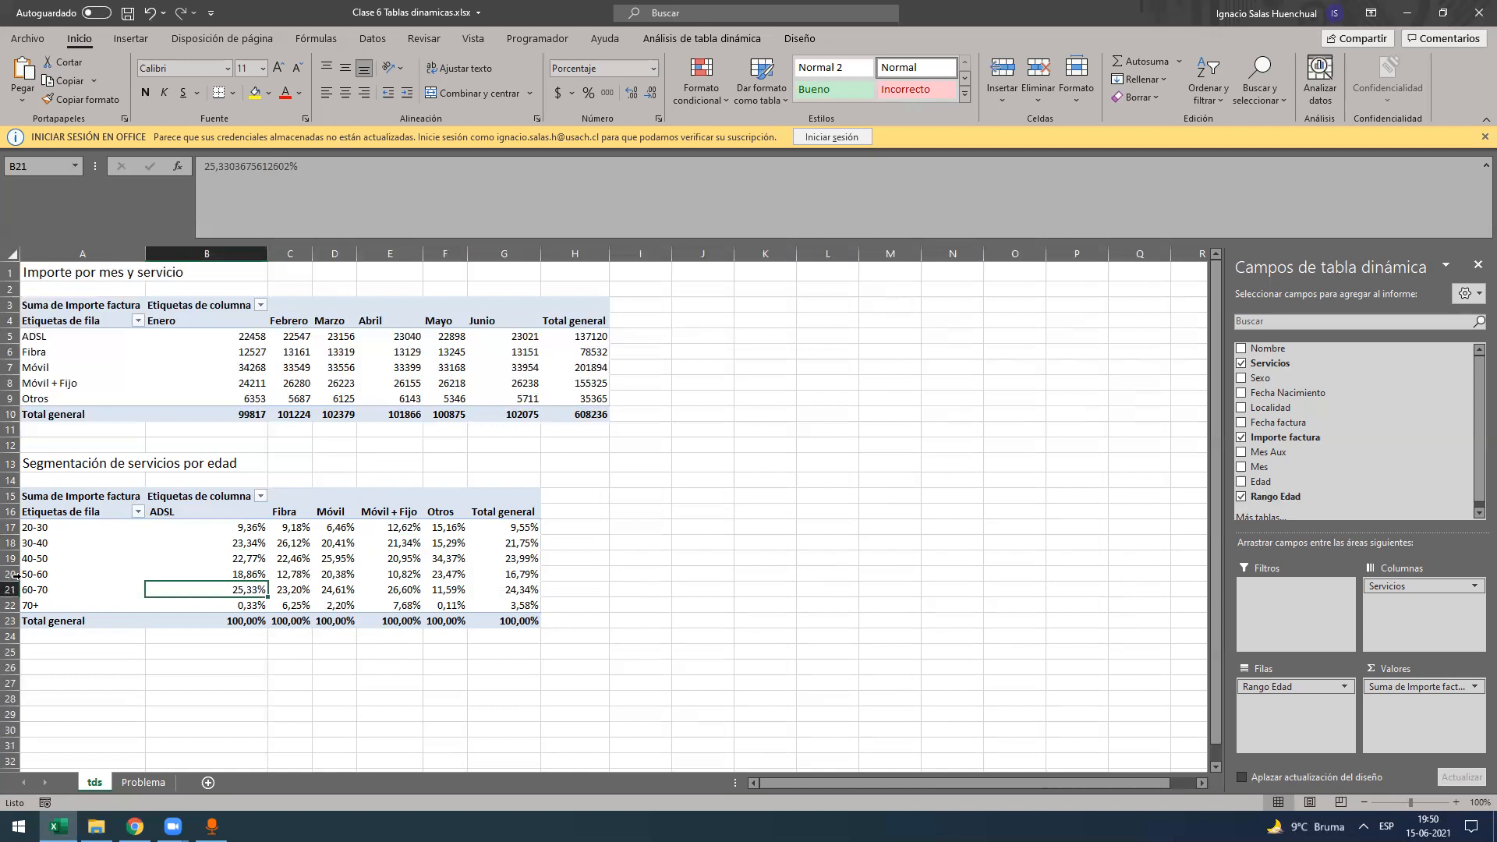
{"action": "left_click", "coordinate": [294, 580]}
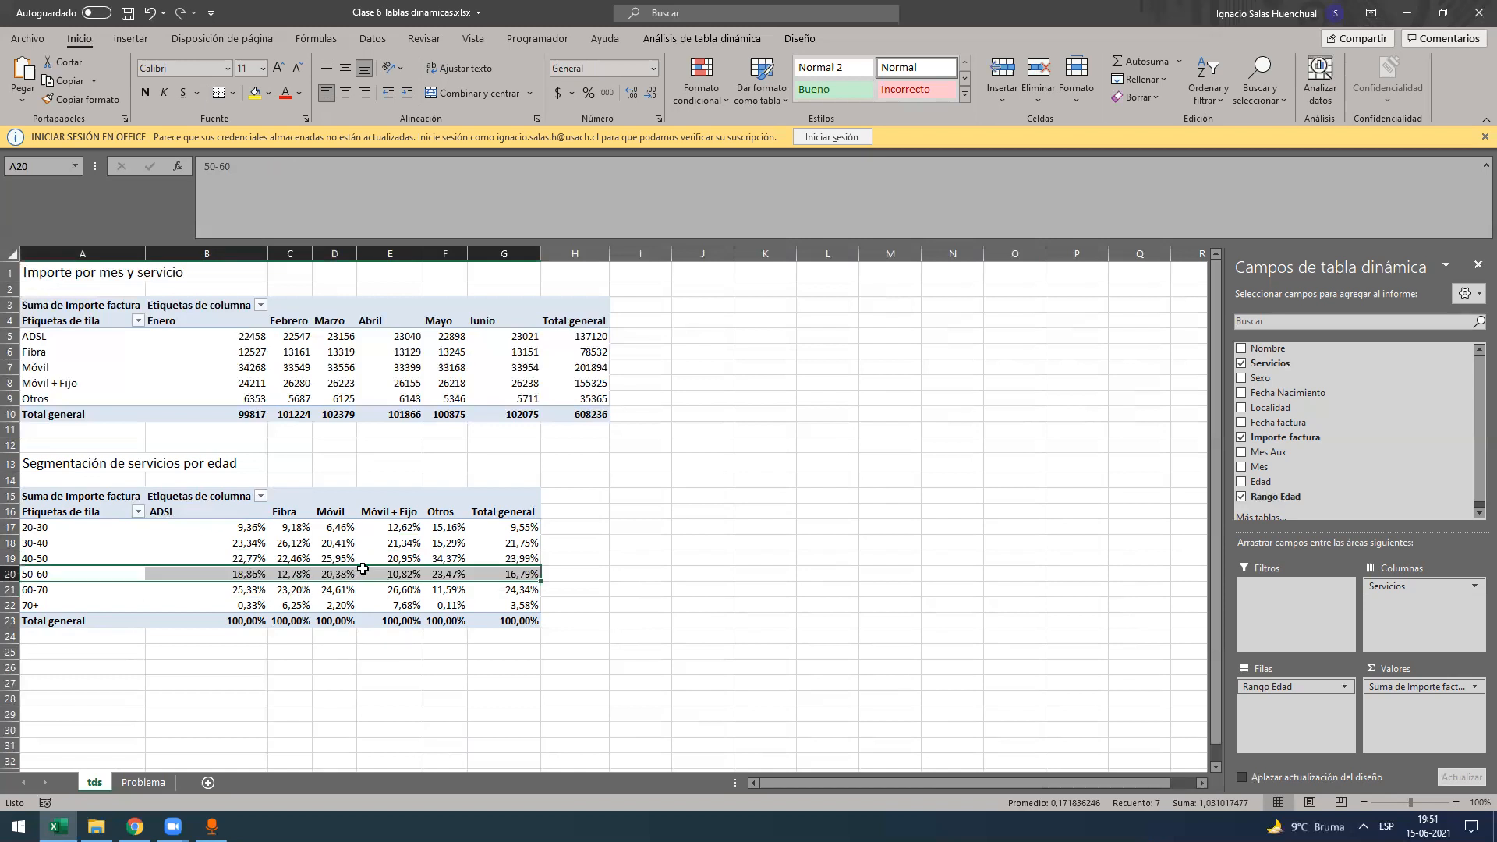
{"action": "left_click", "coordinate": [340, 577]}
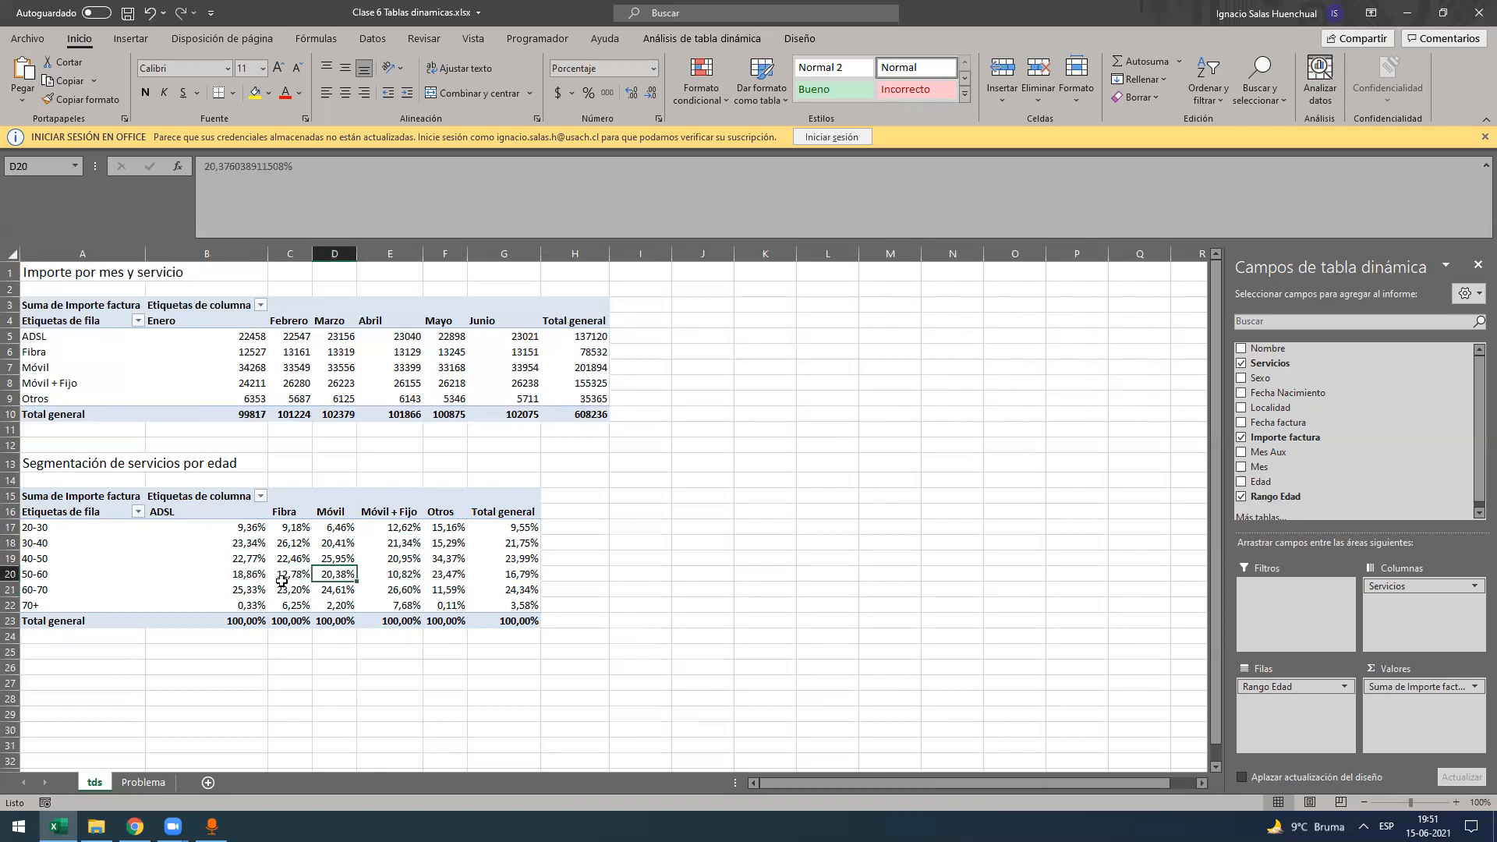
{"action": "key", "text": "Right"}
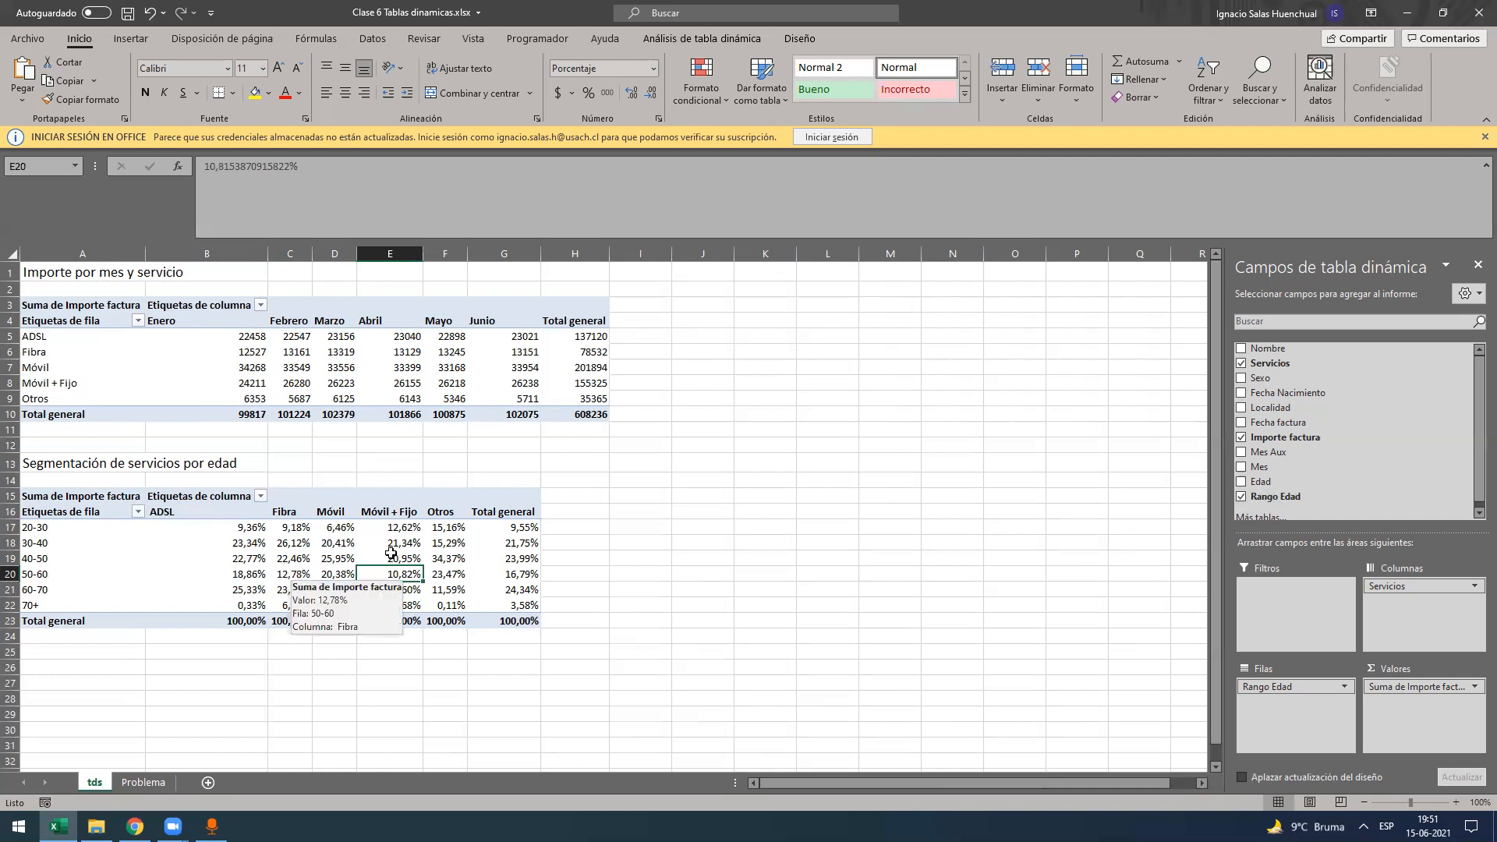
{"action": "key", "text": "Down"}
{"action": "key", "text": "Down"}
{"action": "key", "text": "Up"}
{"action": "key", "text": "Up"}
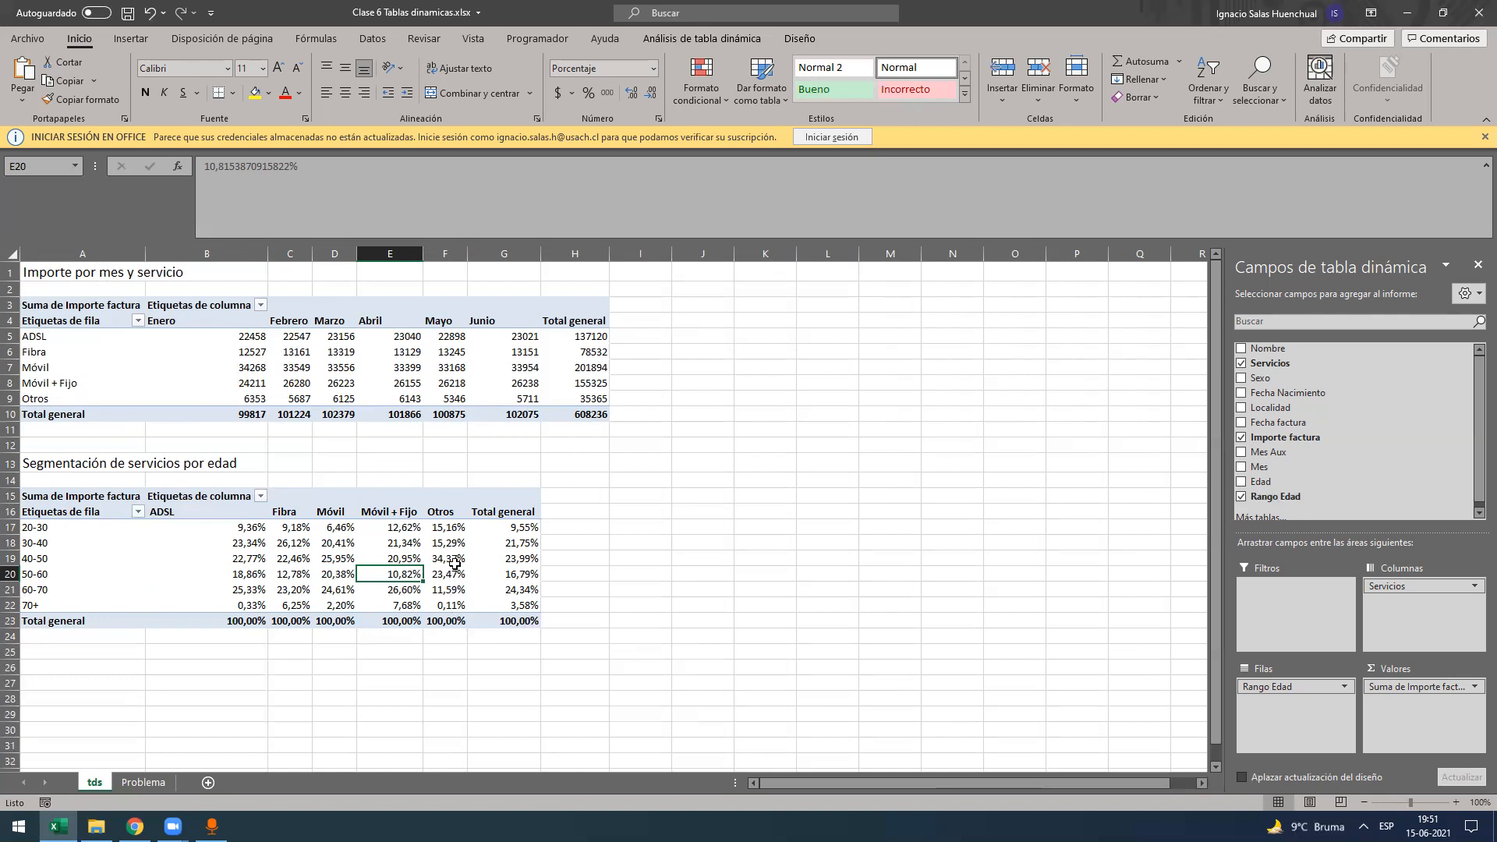
- Change the Importe factura values in the age segmentation pivot table to show as "% del total de filas"
{"action": "left_click", "coordinate": [1404, 687]}
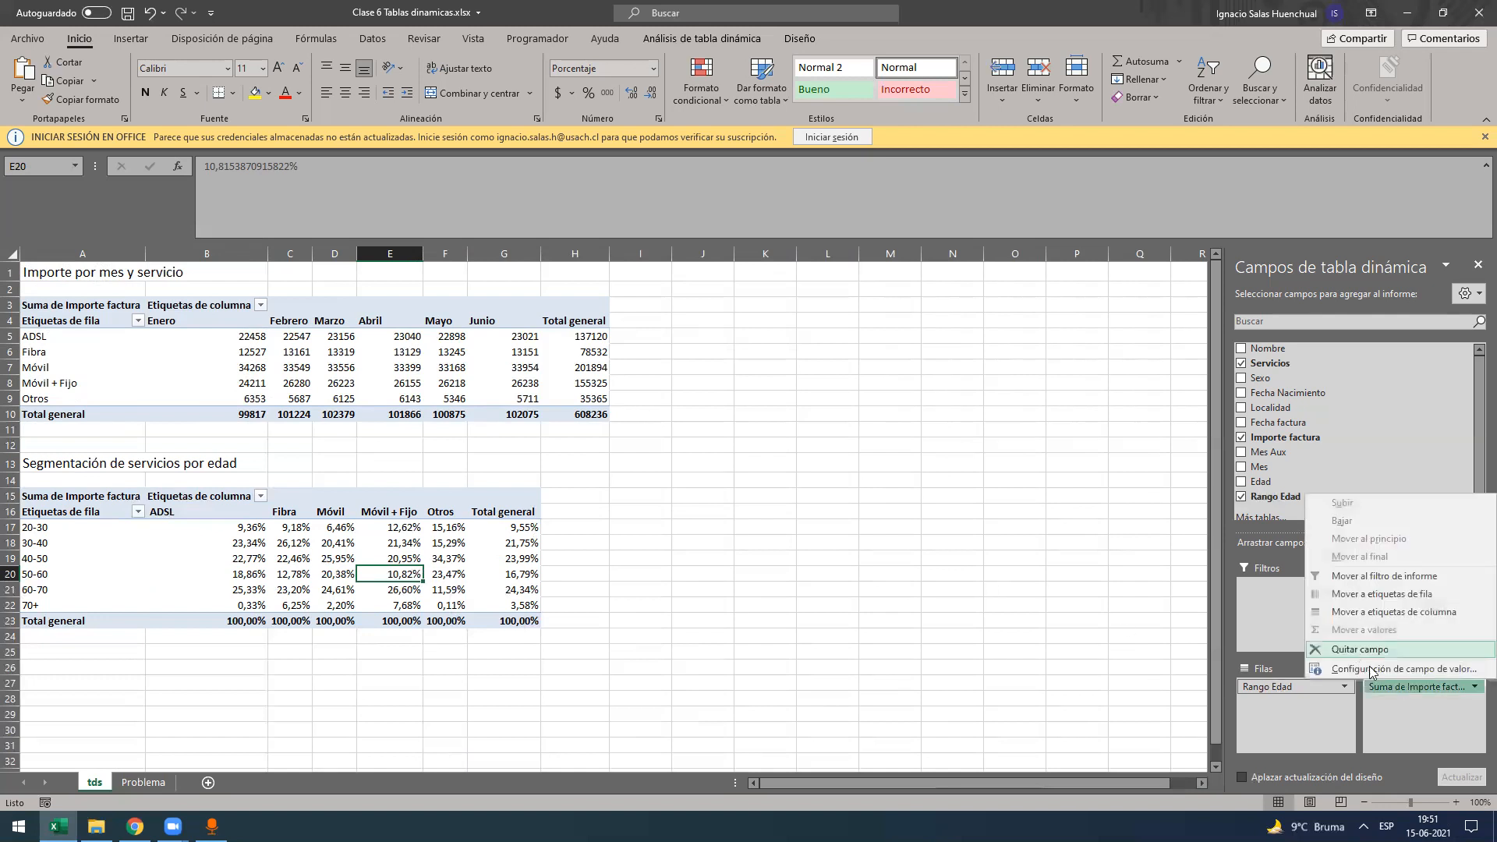
{"action": "left_click", "coordinate": [1372, 669]}
{"action": "left_click", "coordinate": [707, 343]}
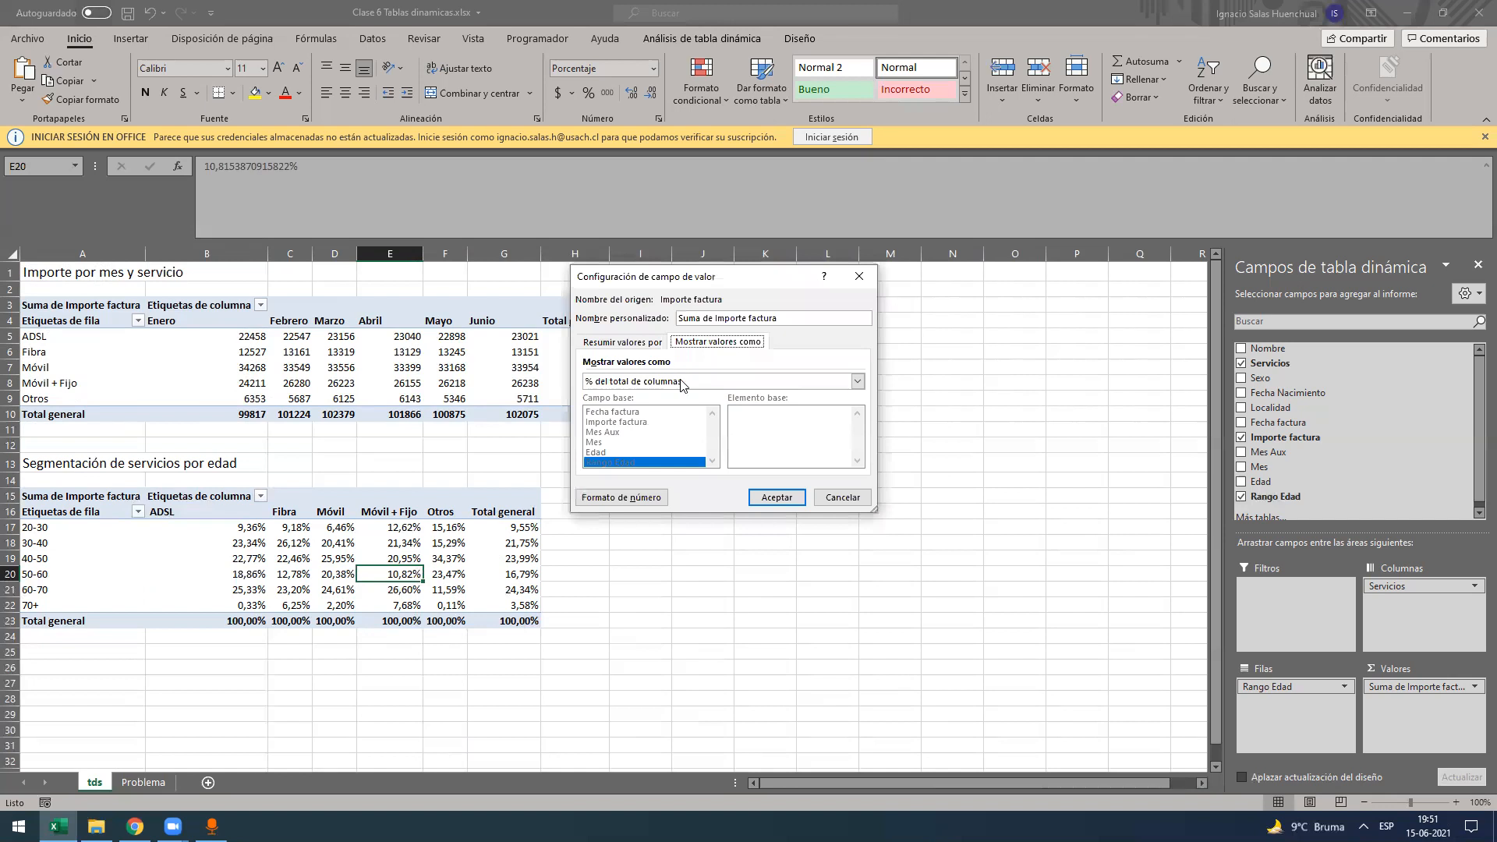
{"action": "left_click", "coordinate": [681, 382]}
{"action": "left_click", "coordinate": [686, 423]}
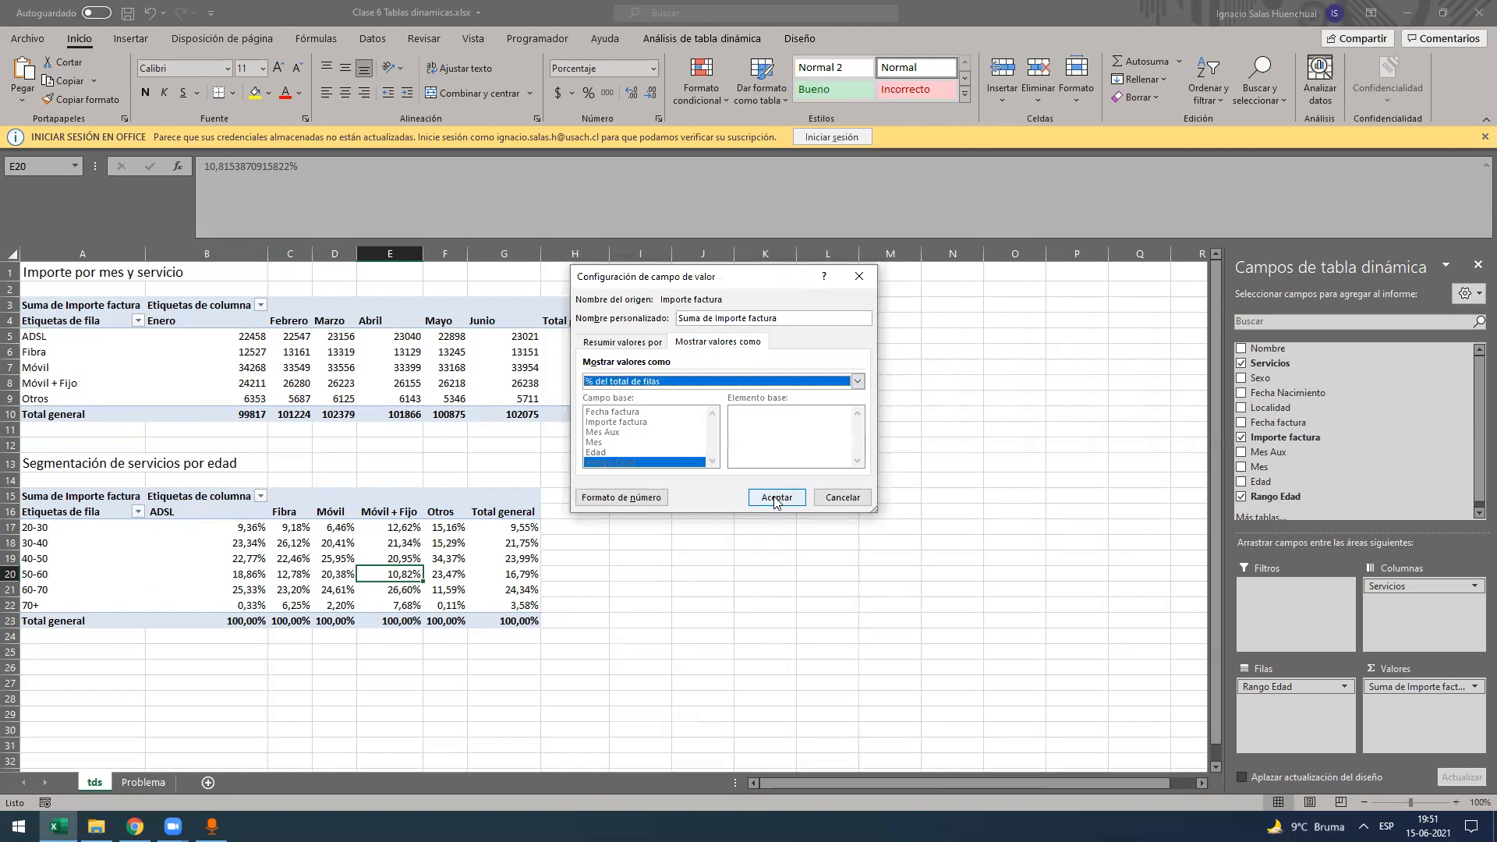
{"action": "left_click", "coordinate": [777, 499]}
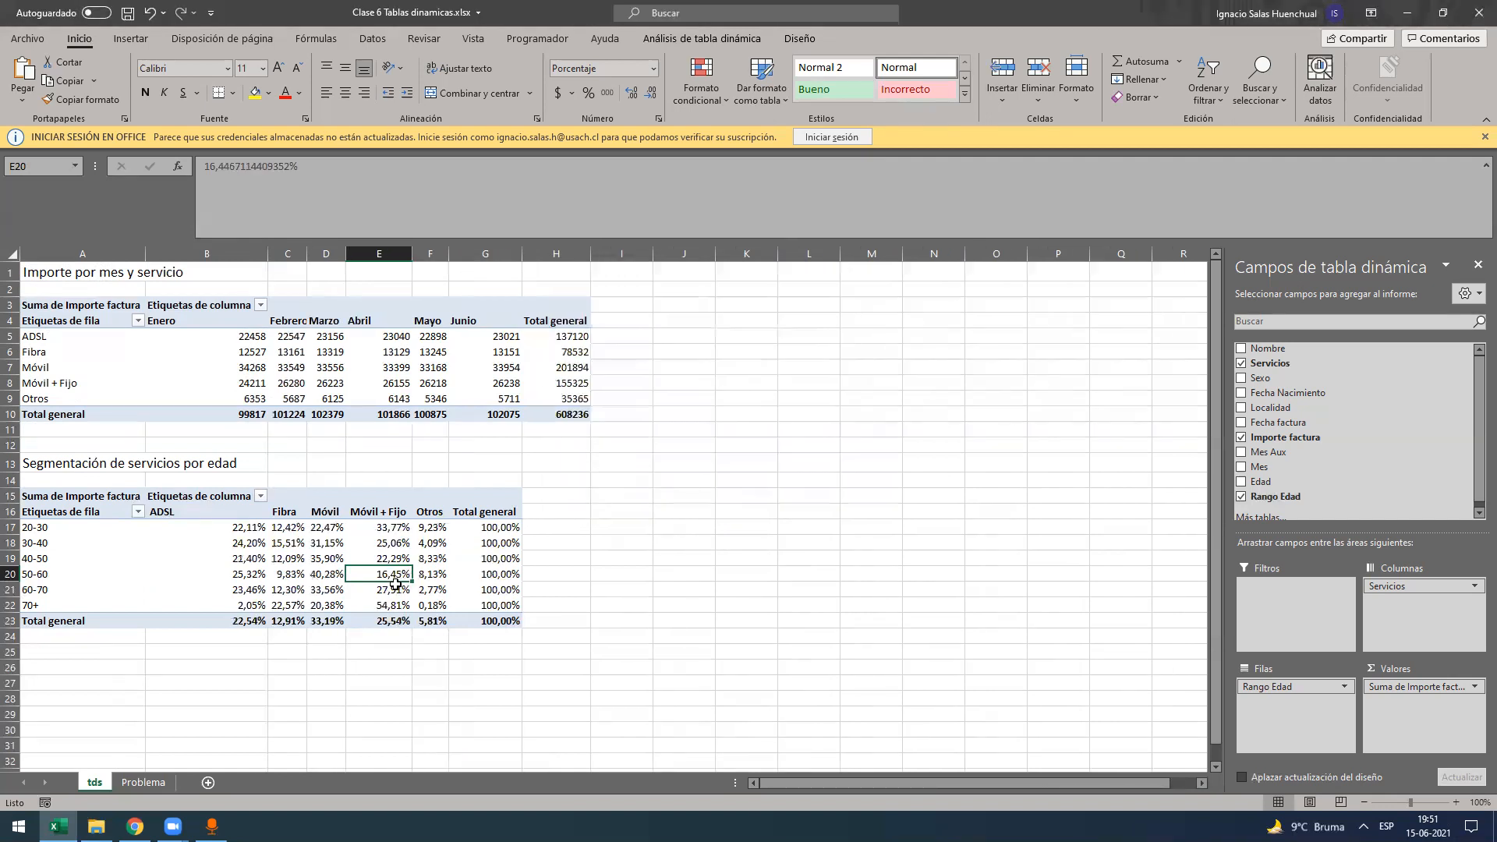
- Examine how billing within each age range is split among the services, focusing on the 40-50 row
{"action": "left_click", "coordinate": [275, 538]}
{"action": "left_click", "coordinate": [226, 545]}
{"action": "left_click", "coordinate": [245, 561]}
{"action": "left_click_drag", "start_coordinate": [247, 559], "coordinate": [426, 562]}
{"action": "left_click", "coordinate": [328, 559]}
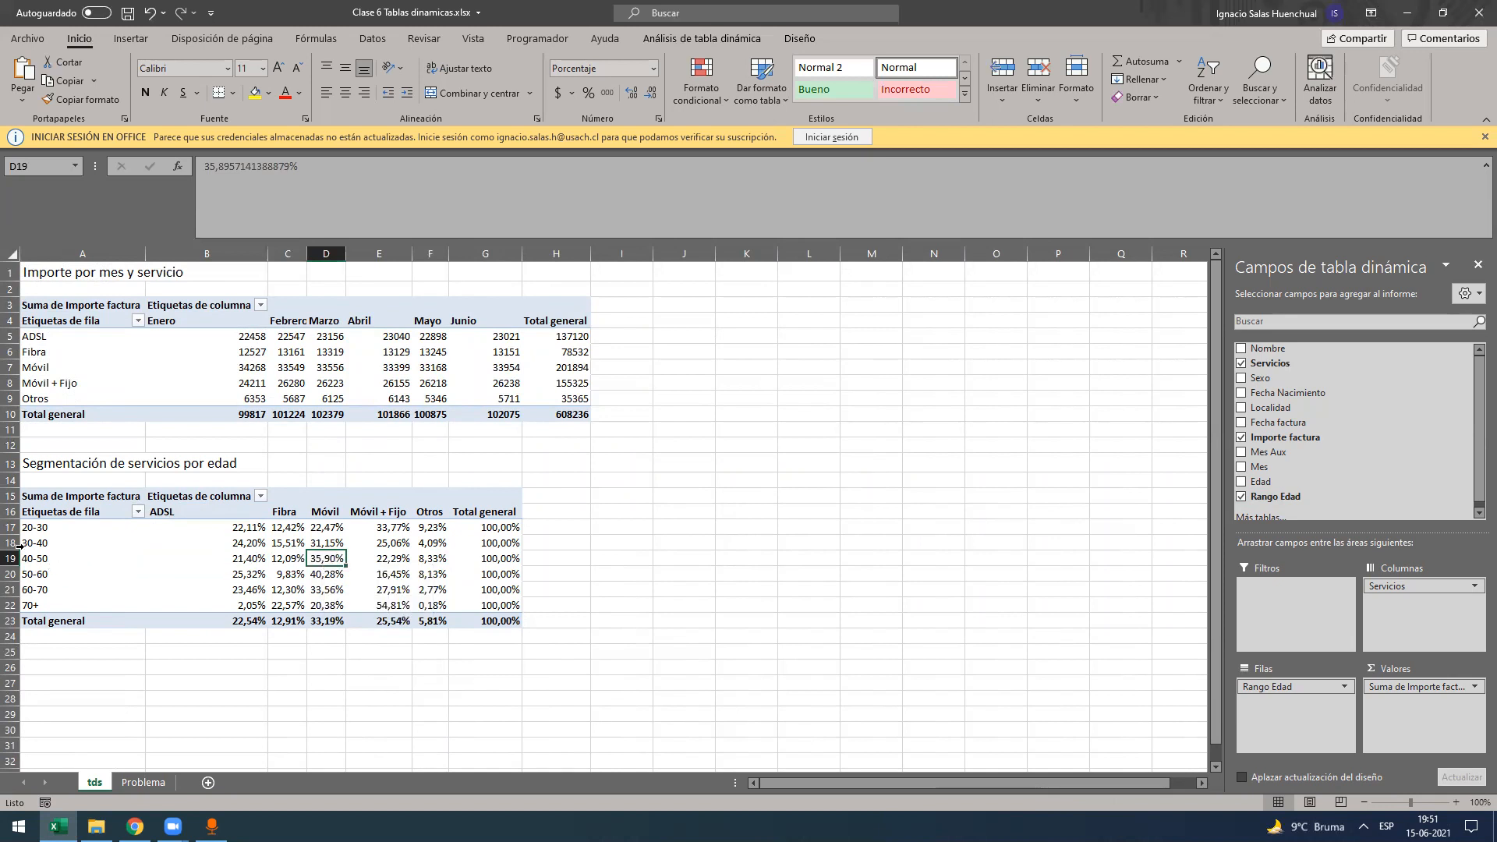
{"action": "left_click", "coordinate": [240, 562]}
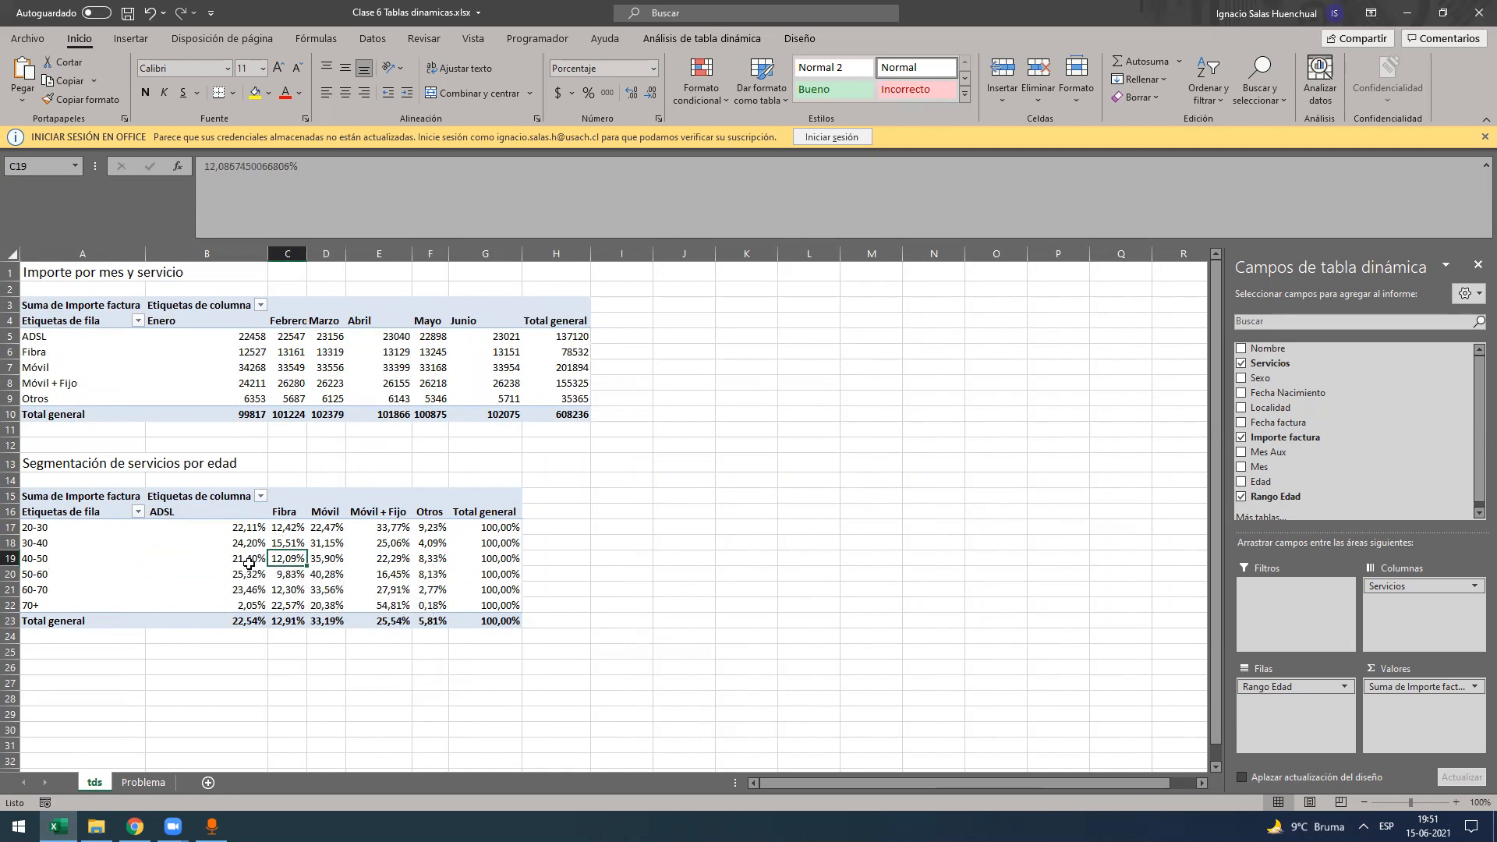
{"action": "mouse_move", "coordinate": [258, 618]}
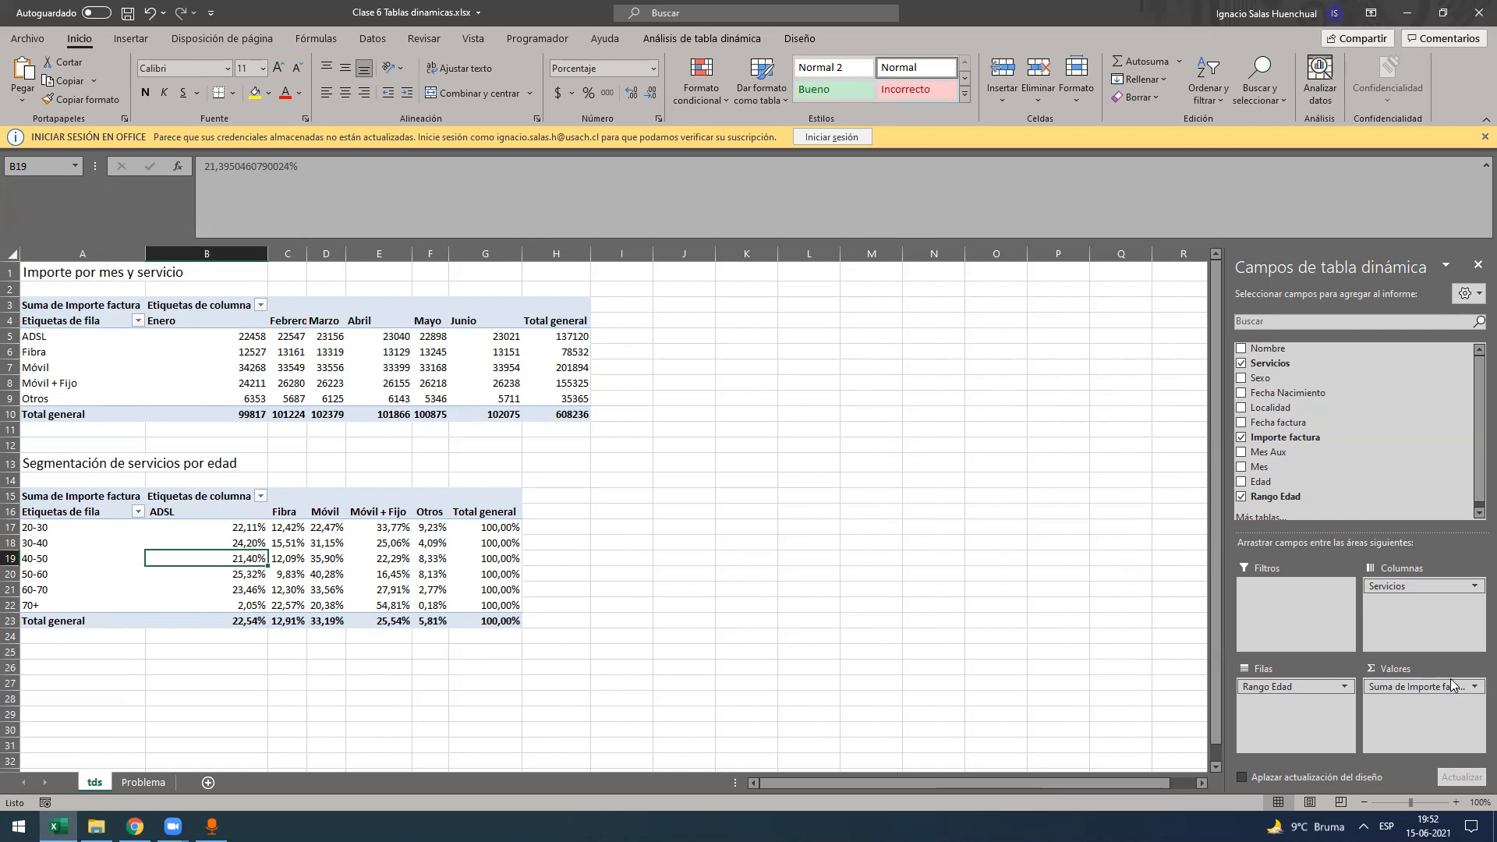
- Set the Importe factura values in the age segmentation pivot table back to "Sin cálculo"
{"action": "left_click", "coordinate": [1406, 691]}
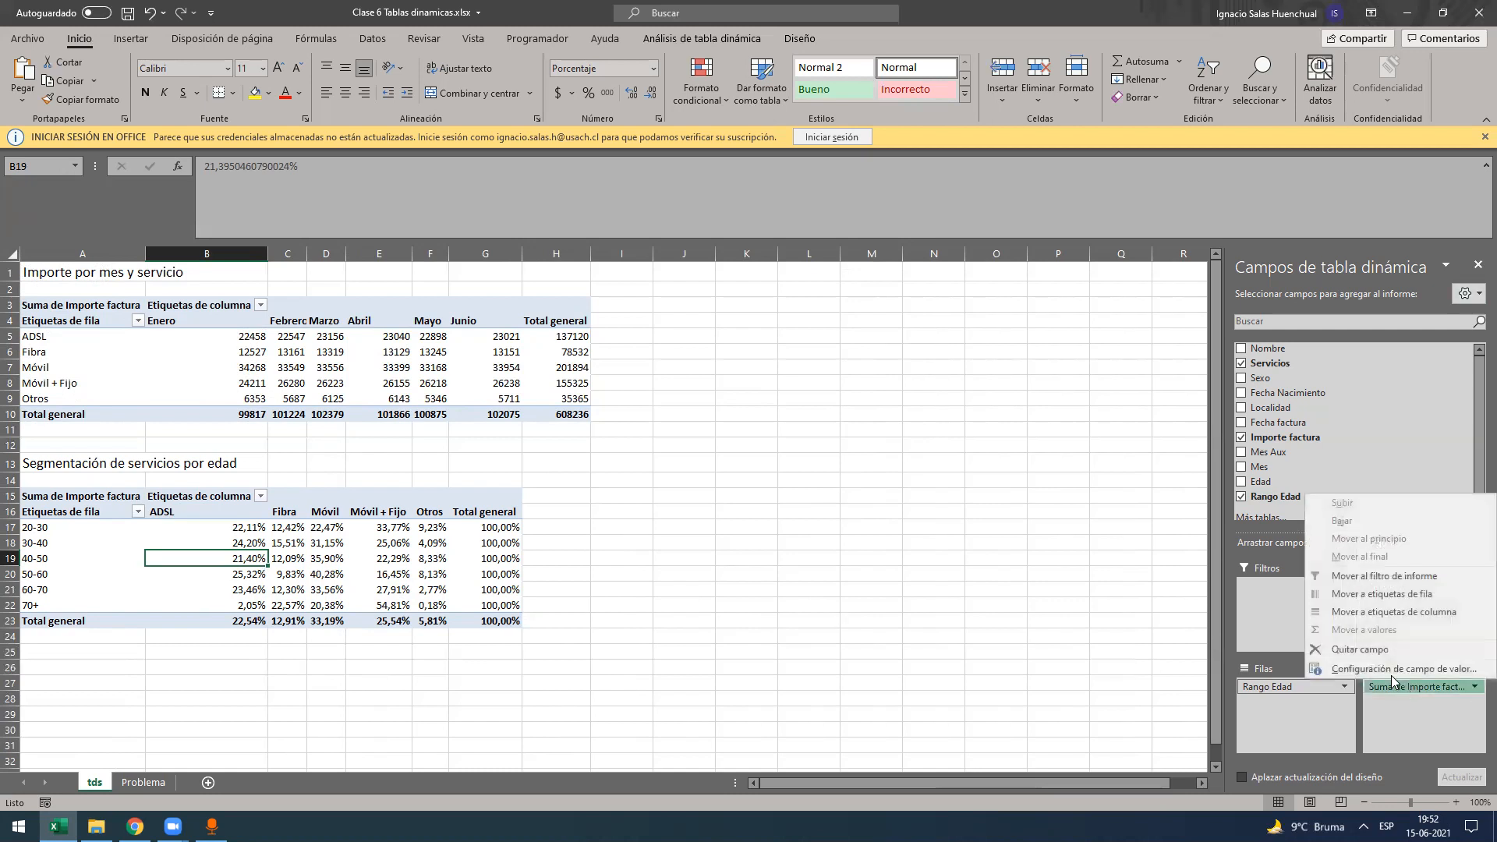
{"action": "left_click", "coordinate": [1341, 671]}
{"action": "left_click", "coordinate": [726, 348]}
{"action": "left_click", "coordinate": [706, 382]}
{"action": "left_click", "coordinate": [678, 396]}
{"action": "left_click", "coordinate": [775, 503]}
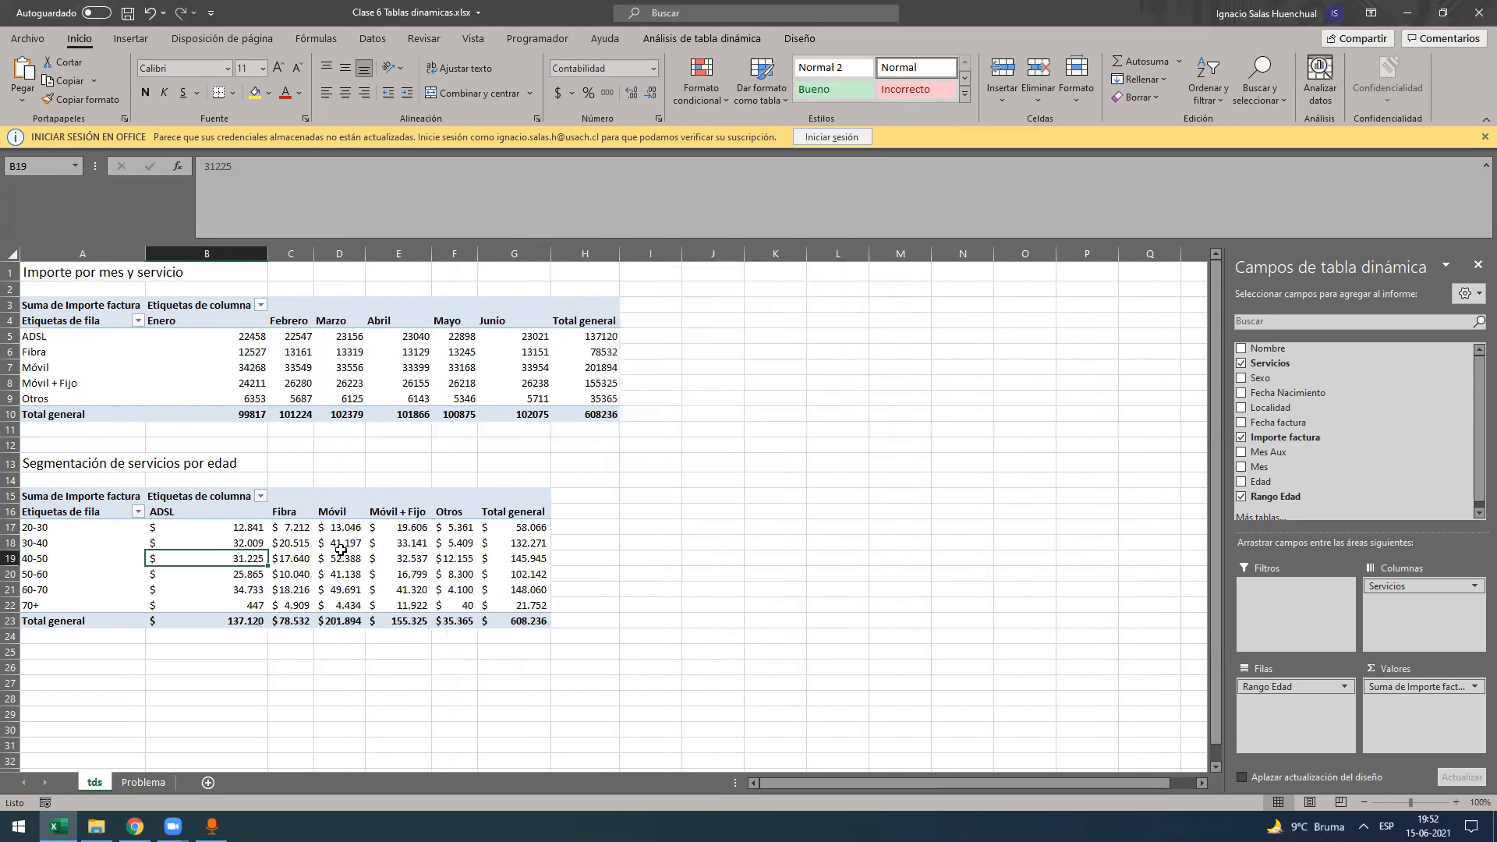
{"action": "left_click", "coordinate": [340, 543]}
- Copy the line "Segmentación de servicios por sexo" from the exercise text box on the Problema sheet
{"action": "left_click", "coordinate": [145, 783]}
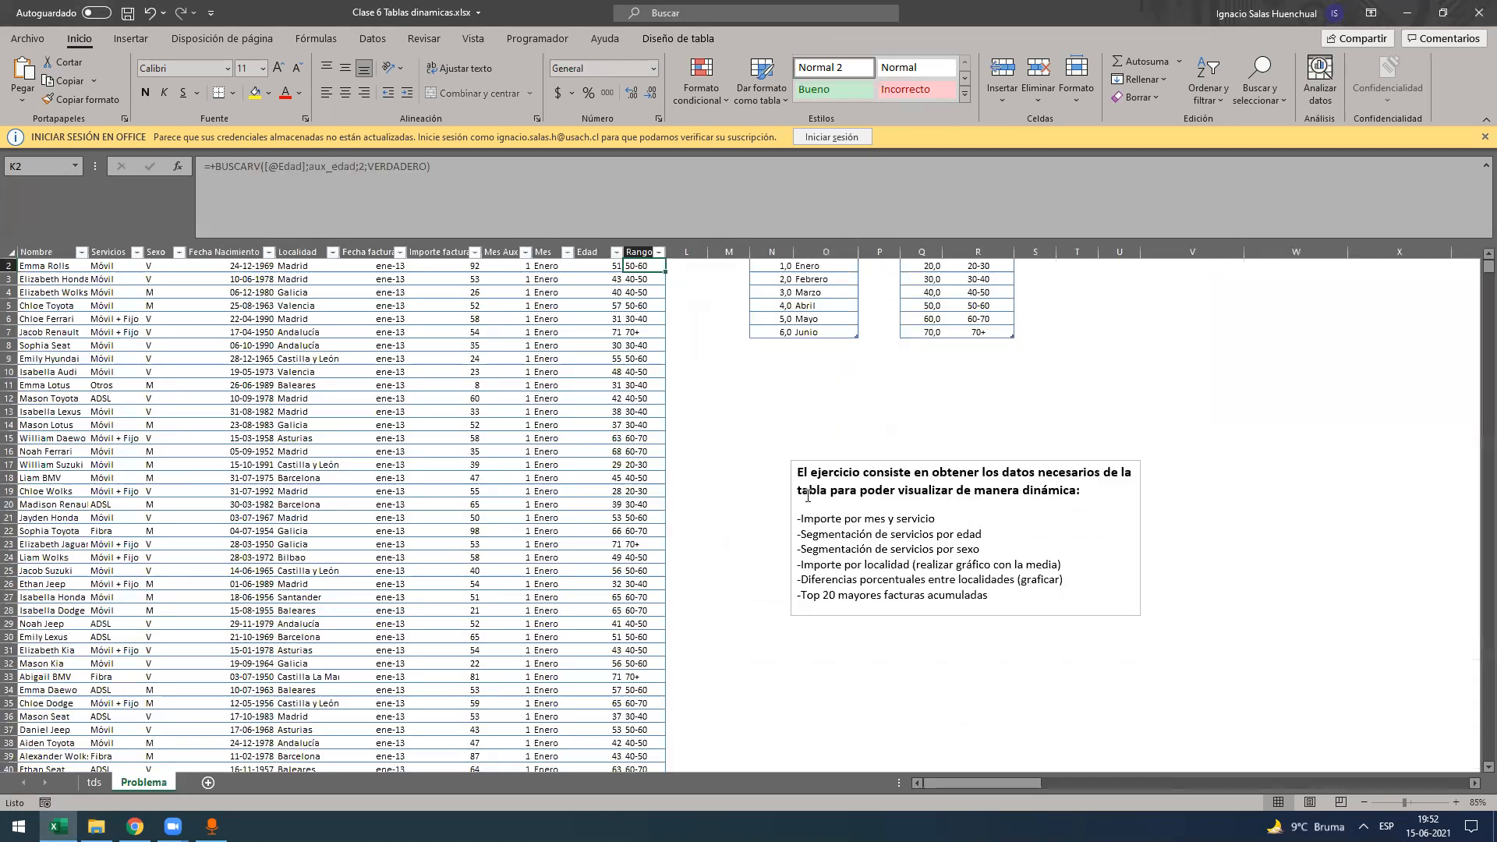
{"action": "left_click", "coordinate": [907, 538]}
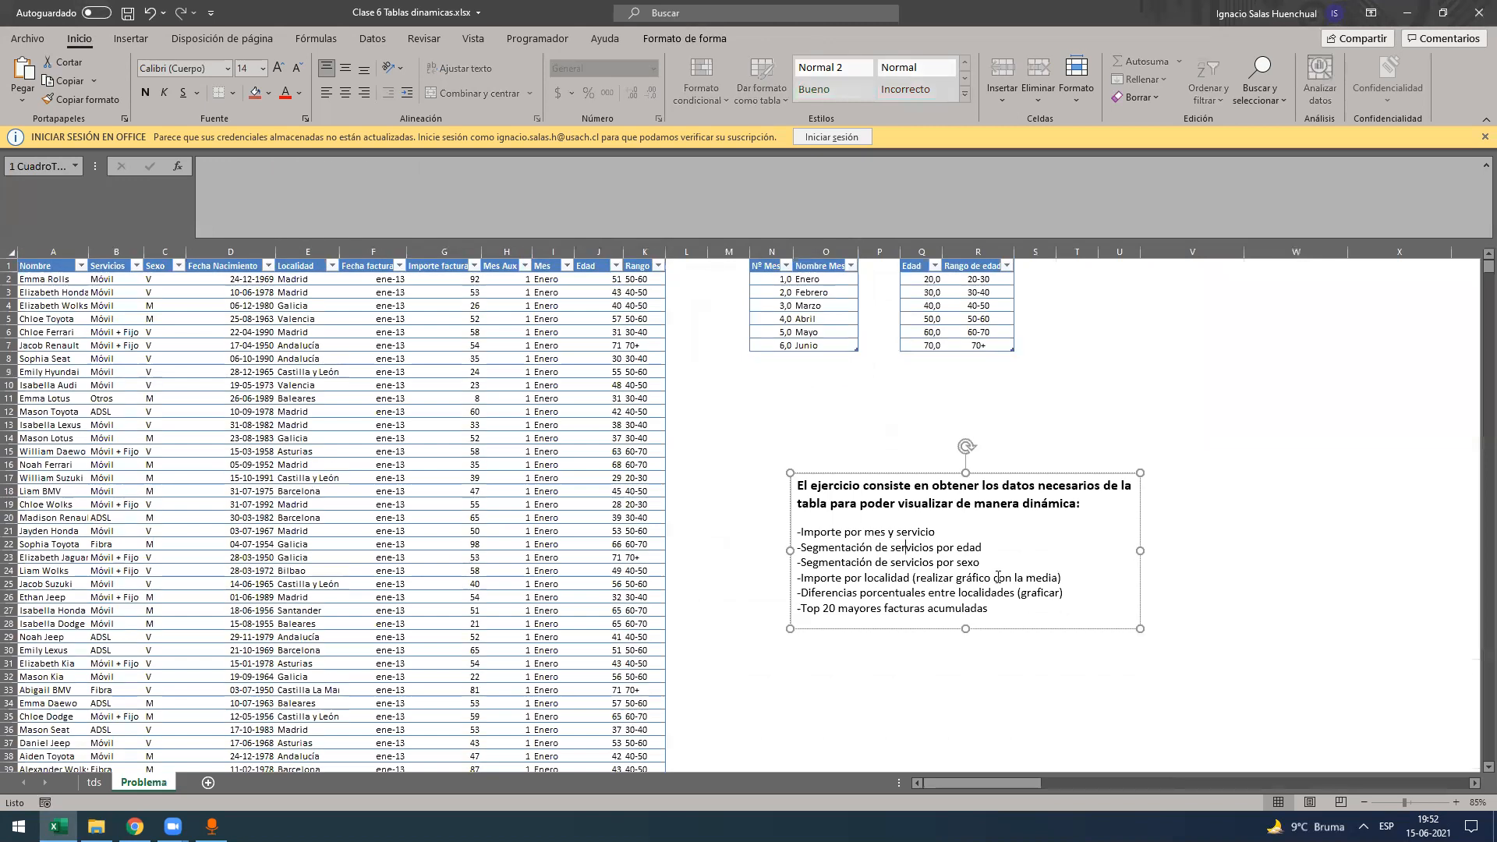
{"action": "mouse_move", "coordinate": [986, 566]}
{"action": "left_mouse_down"}
{"action": "mouse_move", "coordinate": [891, 549]}
{"action": "mouse_move", "coordinate": [822, 552]}
{"action": "mouse_move", "coordinate": [805, 570]}
{"action": "mouse_move", "coordinate": [999, 569]}
{"action": "left_mouse_up"}
{"action": "key", "text": "ctrl+c"}
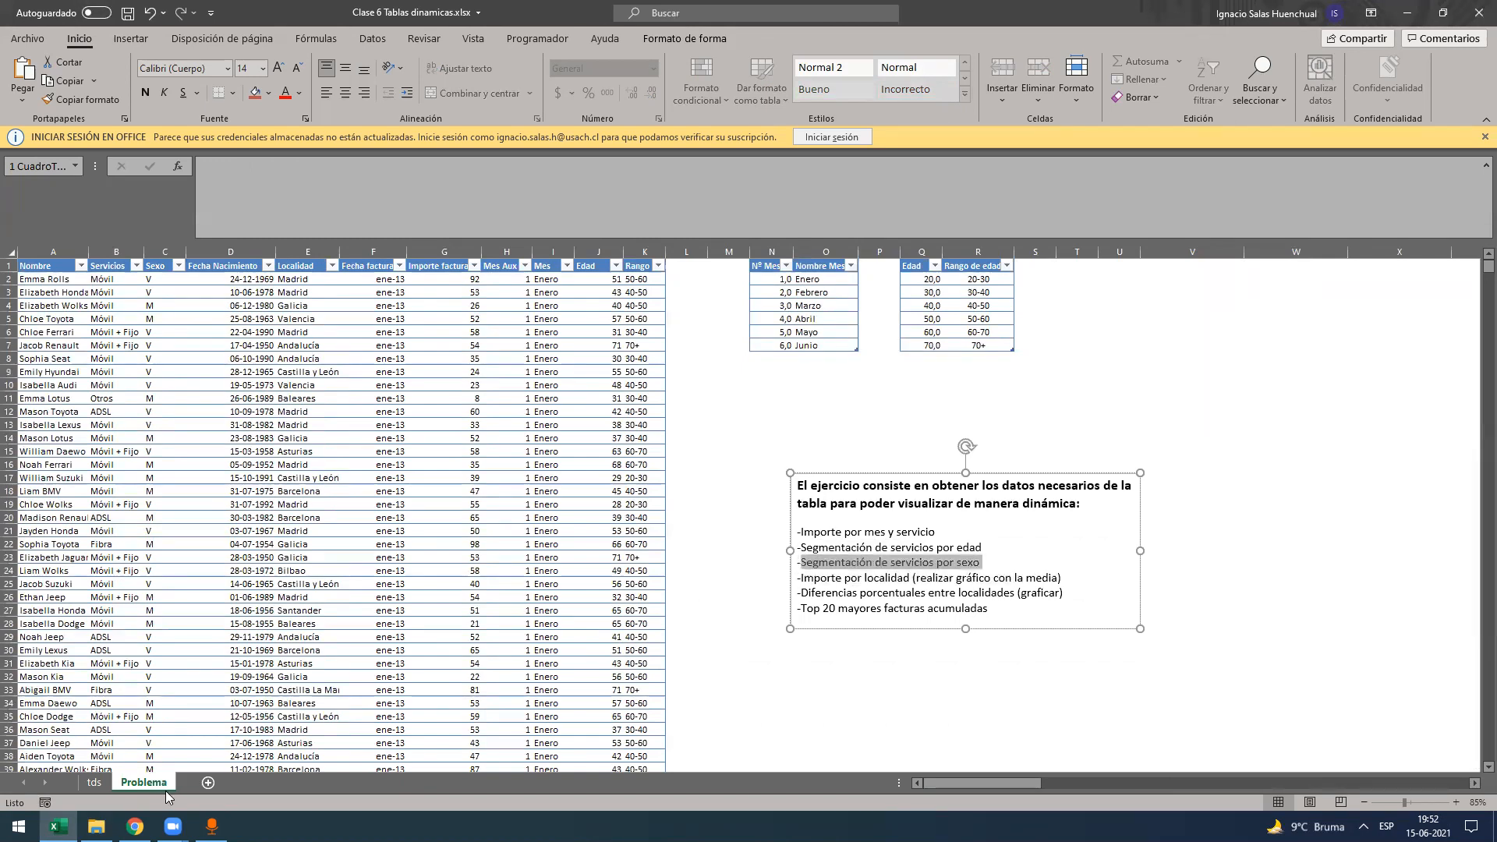
- Paste the copied heading "Segmentación de servicios por sexo" into cell A25 of the tds sheet
{"action": "left_click", "coordinate": [93, 782]}
{"action": "left_click", "coordinate": [103, 655]}
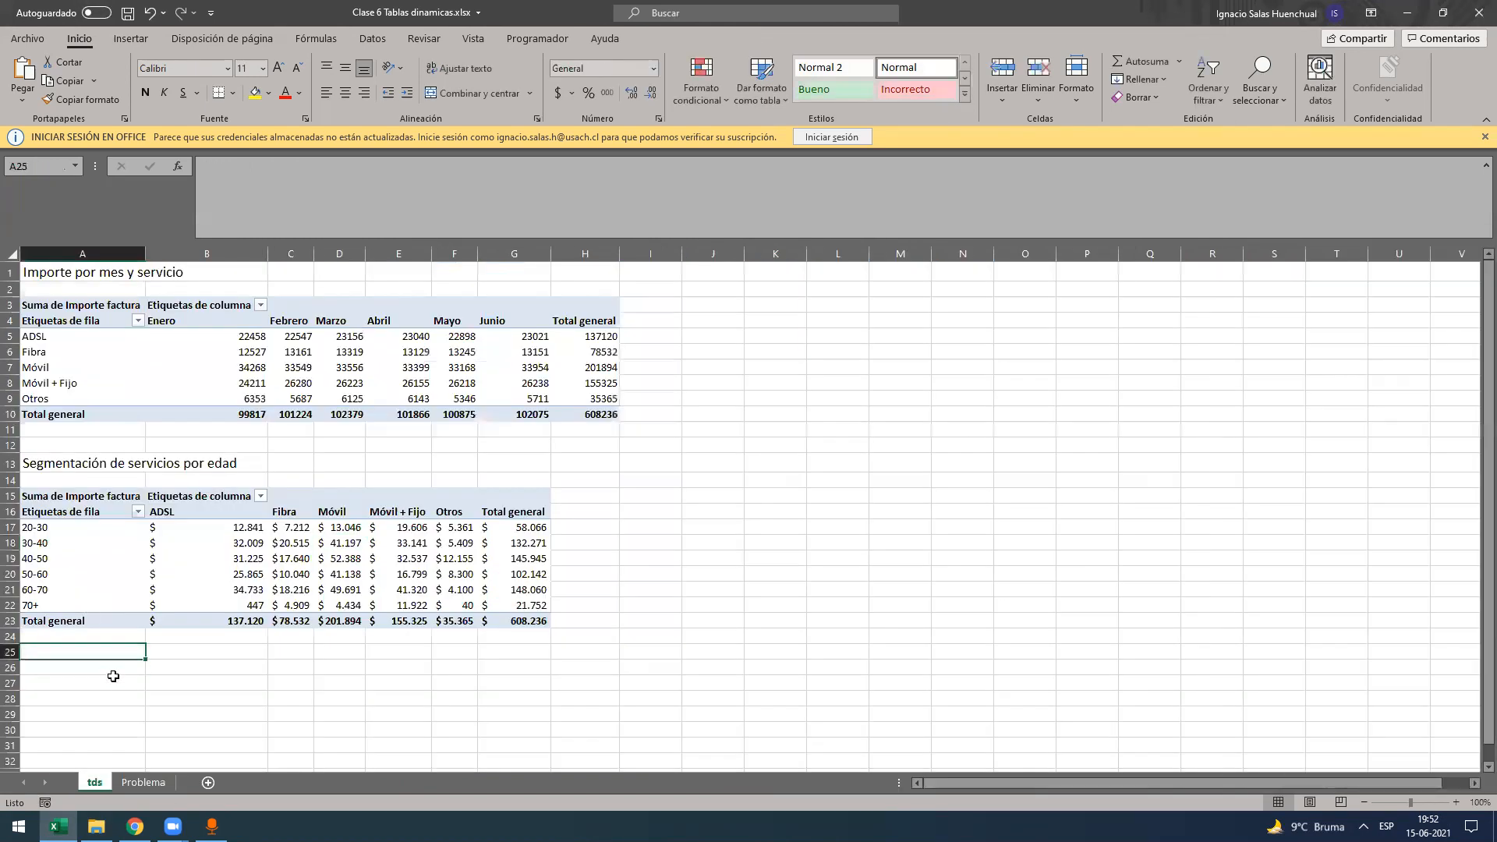
{"action": "key", "text": "ctrl+v"}
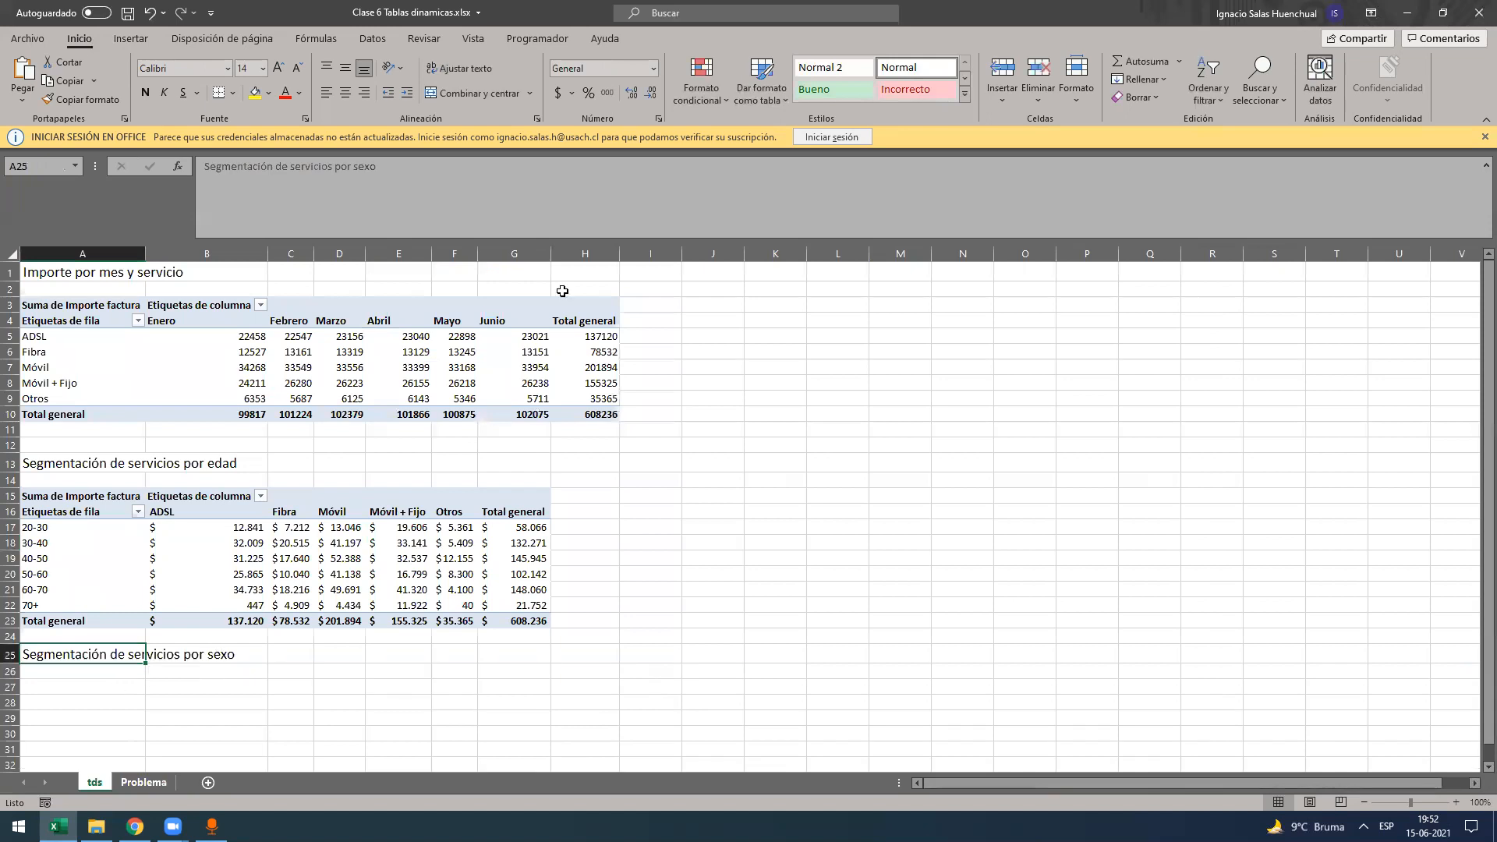
- Create a pivot table from the data table on the Problema sheet, placing it at cell A27 of the tds sheet
{"action": "key", "text": "ctrl+Page_Down"}
{"action": "left_click", "coordinate": [504, 258]}
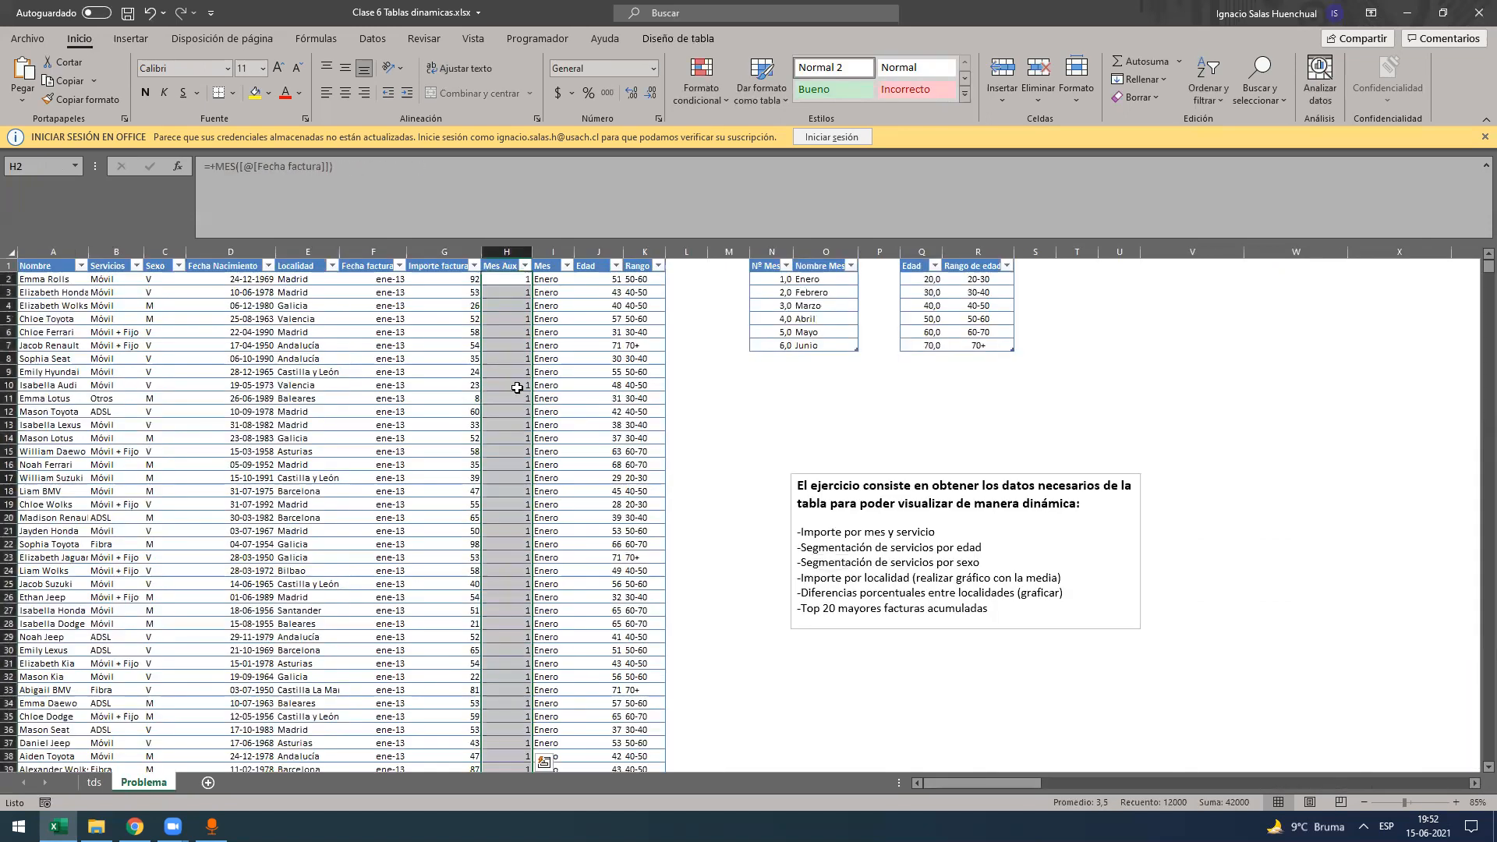
{"action": "left_click", "coordinate": [515, 345]}
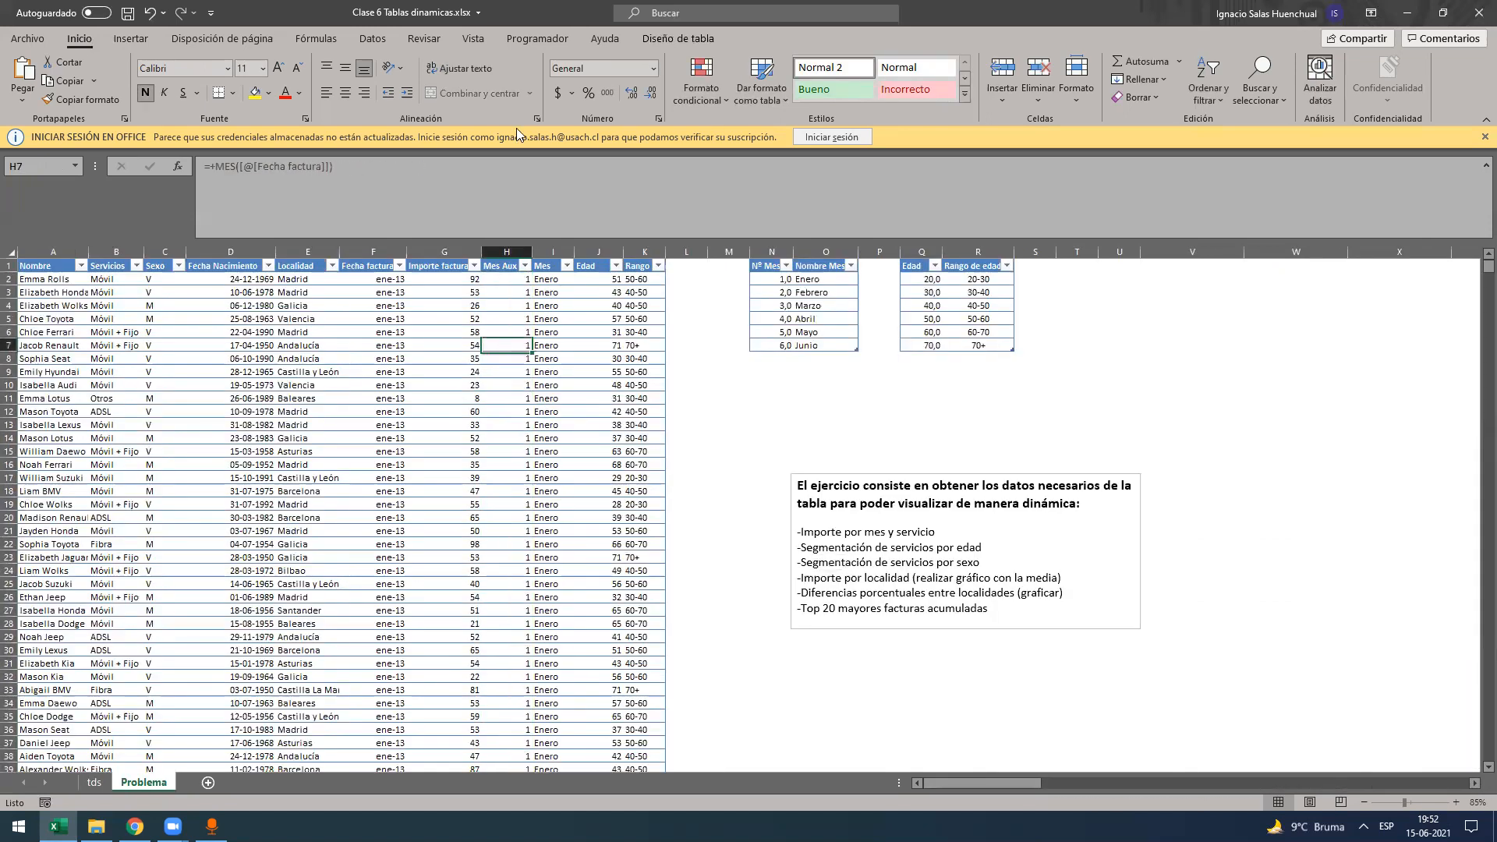
{"action": "left_click", "coordinate": [270, 67]}
{"action": "left_click", "coordinate": [659, 437]}
{"action": "left_click", "coordinate": [859, 448]}
{"action": "left_click", "coordinate": [103, 784]}
{"action": "left_click", "coordinate": [100, 684]}
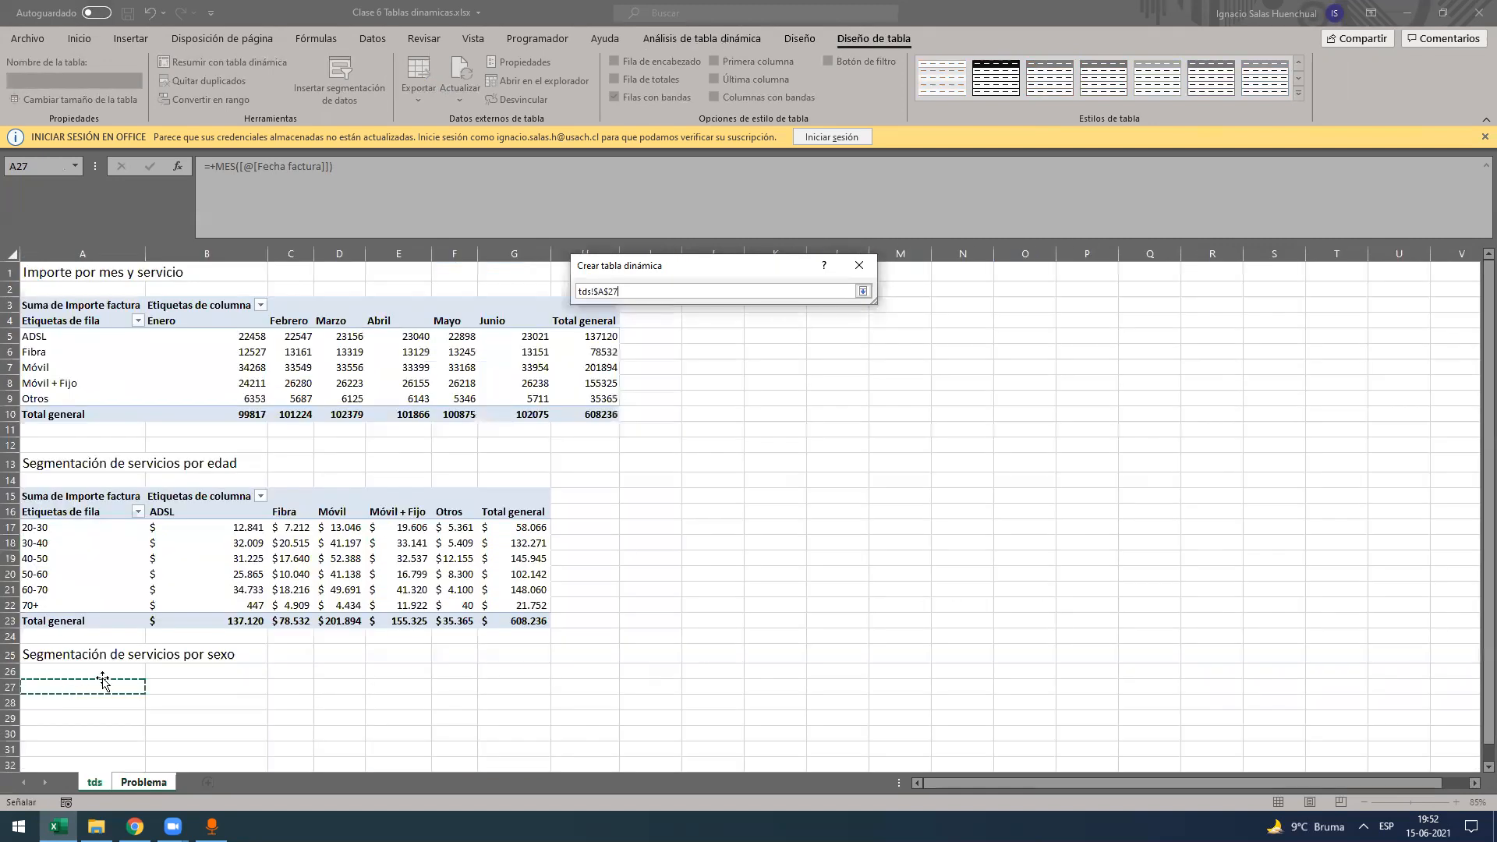
{"action": "key", "text": "Return"}
- Lay out the new pivot table with Servicios as rows, Sexo as columns and the sum of Importe factura as values
{"action": "scroll", "coordinate": [1058, 489], "scroll_direction": "down", "scroll_amount": 4}
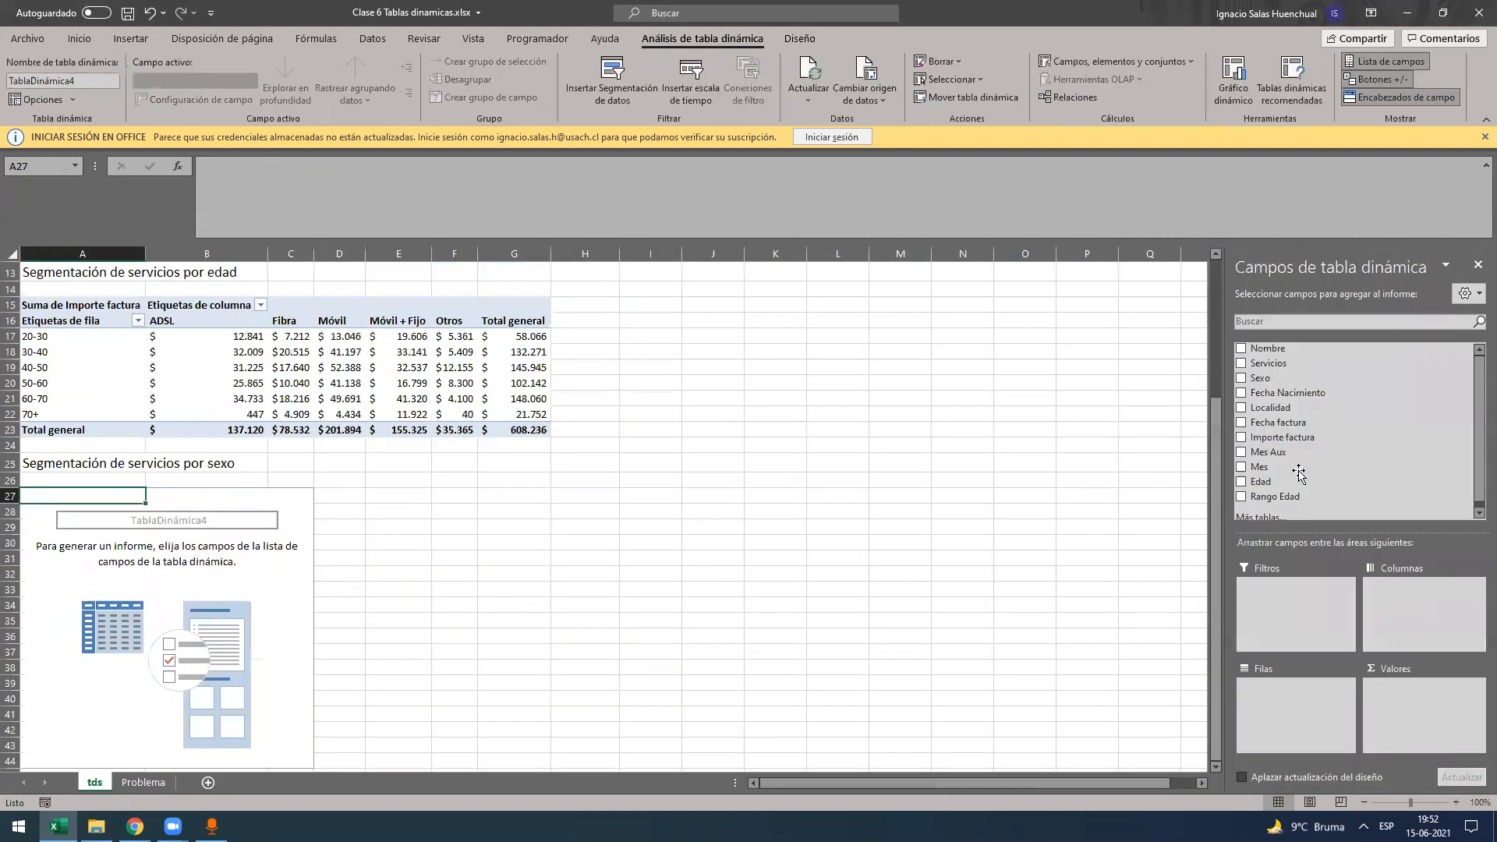
{"action": "left_click_drag", "start_coordinate": [1293, 363], "coordinate": [1425, 605]}
{"action": "left_click_drag", "start_coordinate": [1283, 437], "coordinate": [1385, 713]}
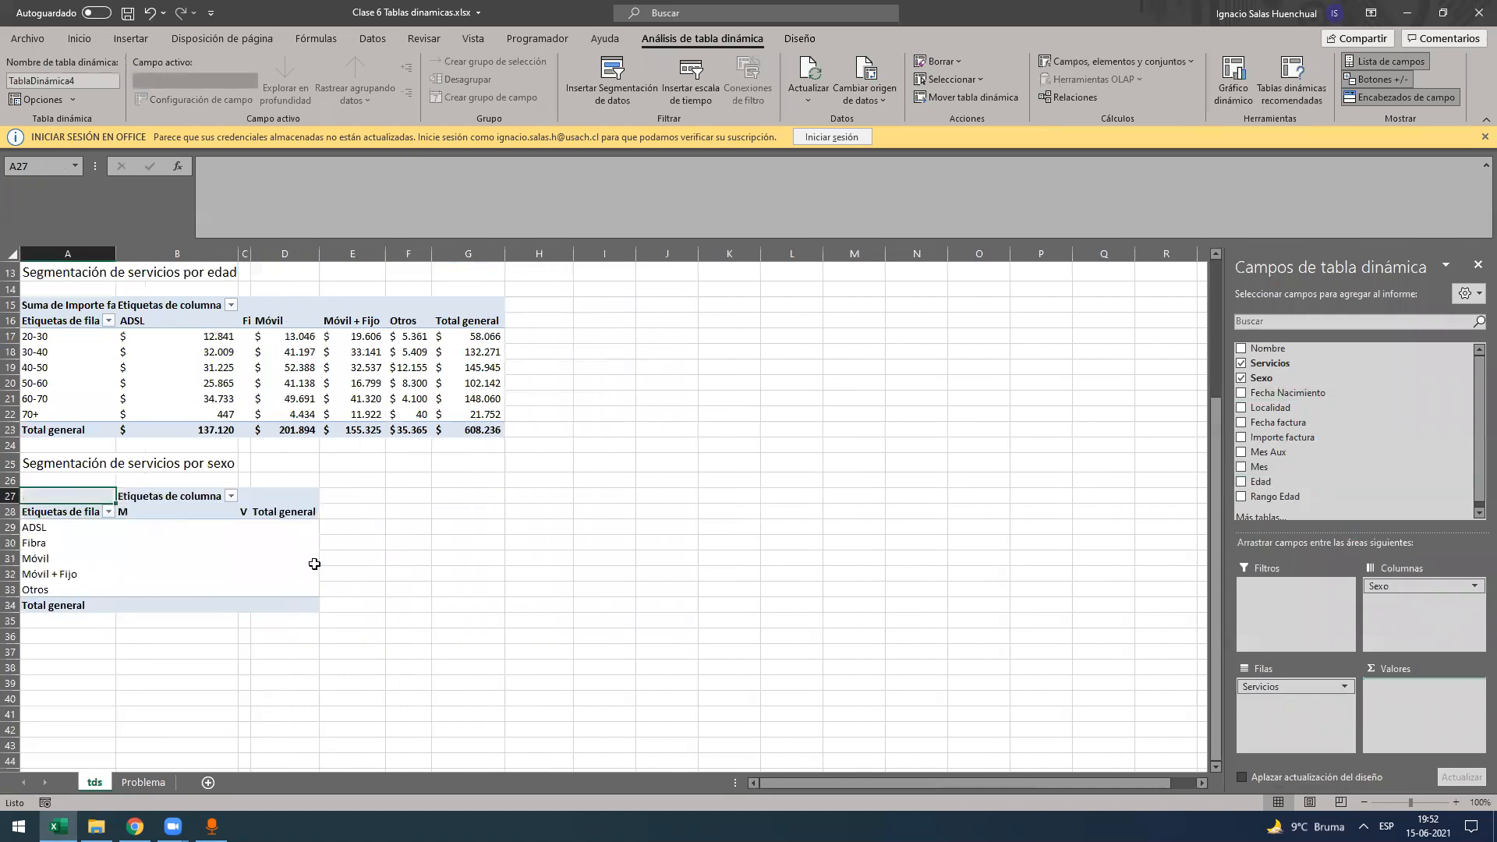
{"action": "left_click", "coordinate": [211, 544]}
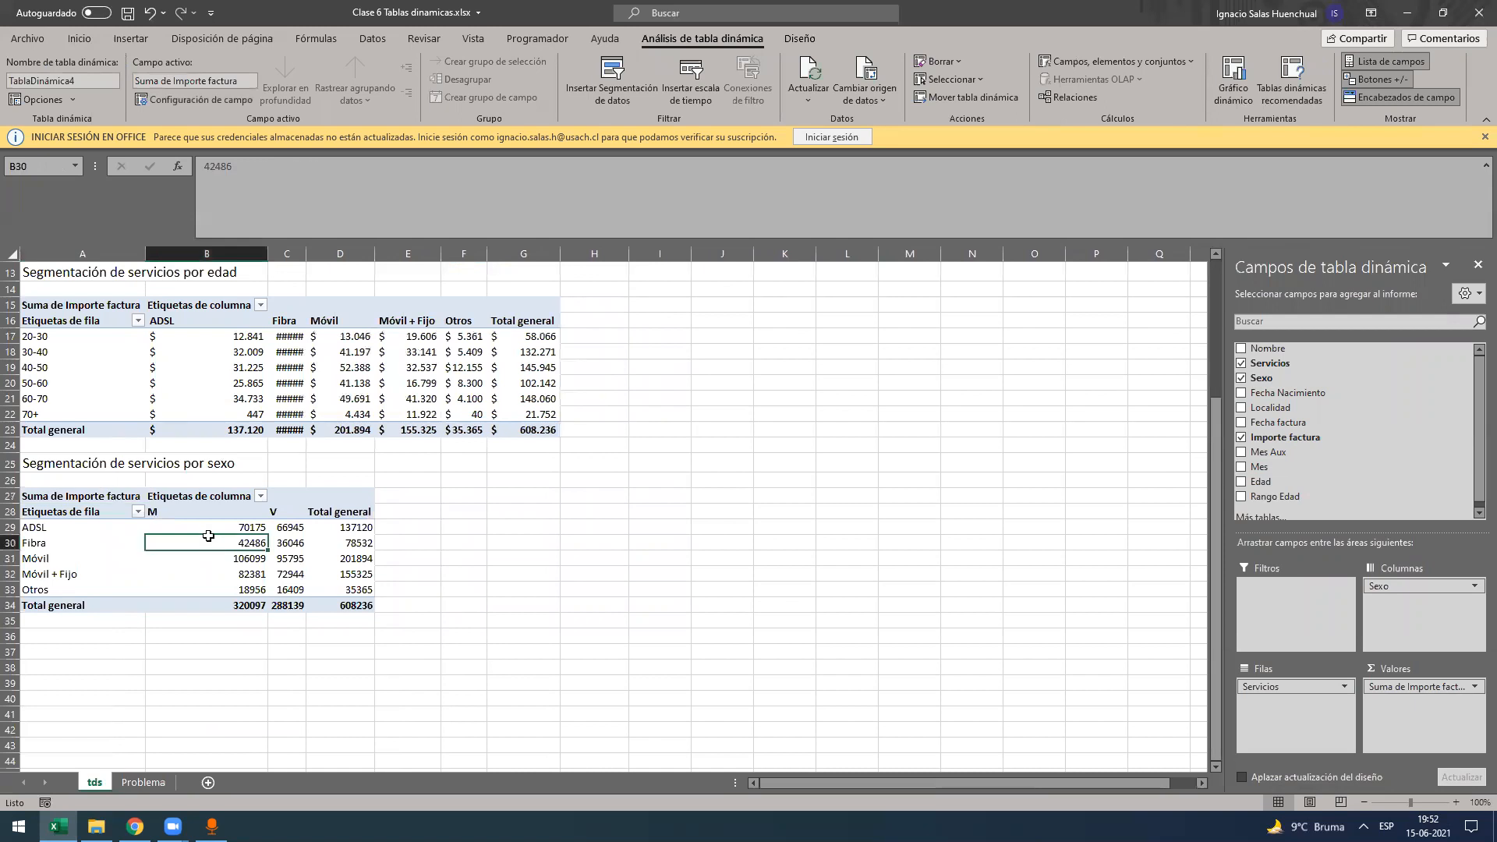
- Examine the amounts per service and sex in the pivot table, including its totals
{"action": "scroll", "coordinate": [218, 569], "scroll_direction": "up", "scroll_amount": 2}
{"action": "scroll", "coordinate": [230, 555], "scroll_direction": "down", "scroll_amount": 2}
{"action": "scroll", "coordinate": [307, 248], "scroll_direction": "up", "scroll_amount": 2}
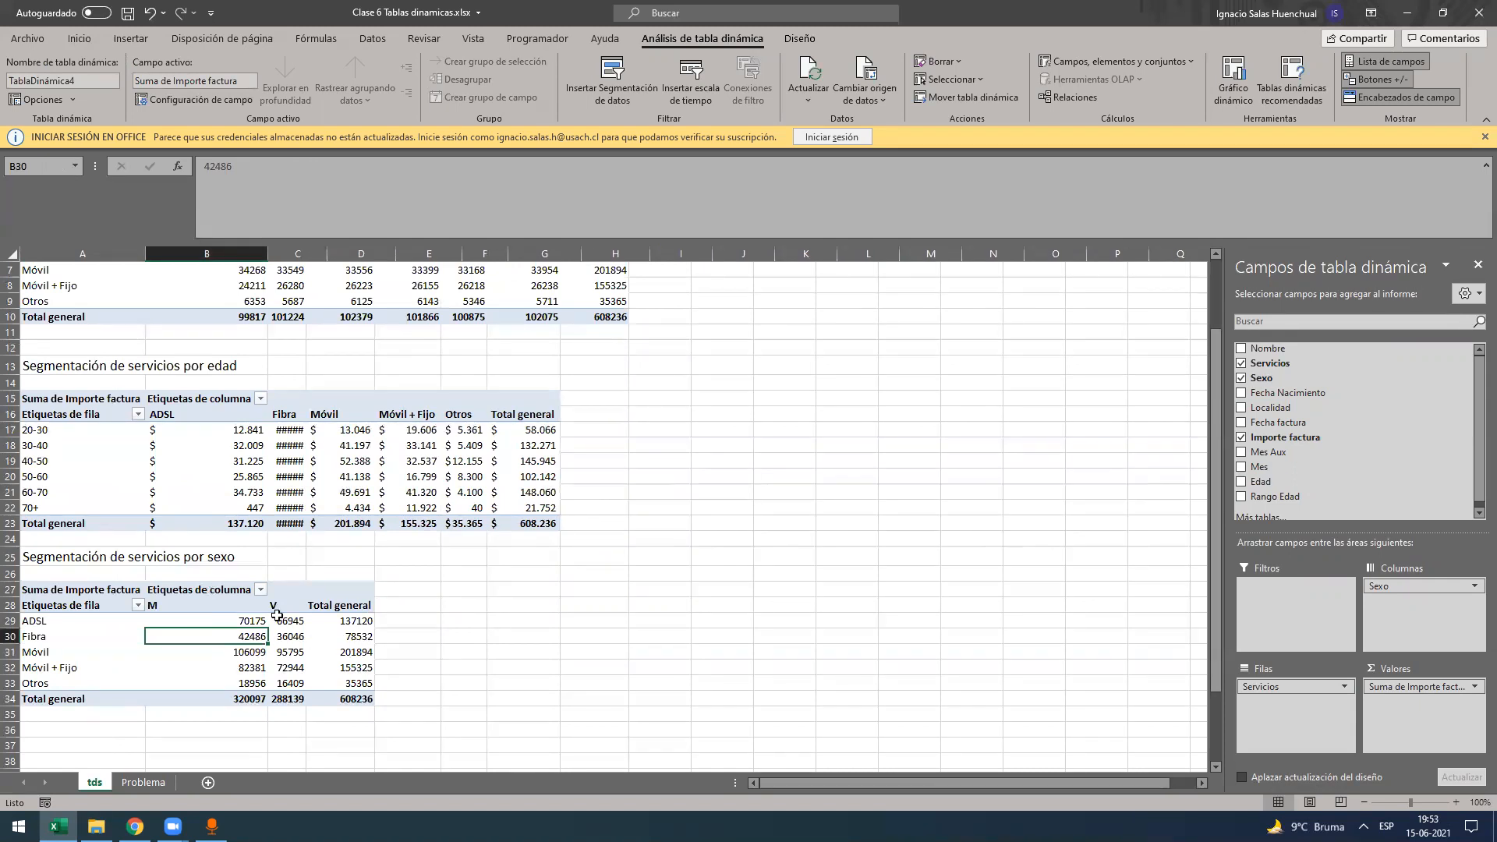
{"action": "scroll", "coordinate": [277, 616], "scroll_direction": "down", "scroll_amount": 1}
{"action": "scroll", "coordinate": [249, 560], "scroll_direction": "down", "scroll_amount": 3}
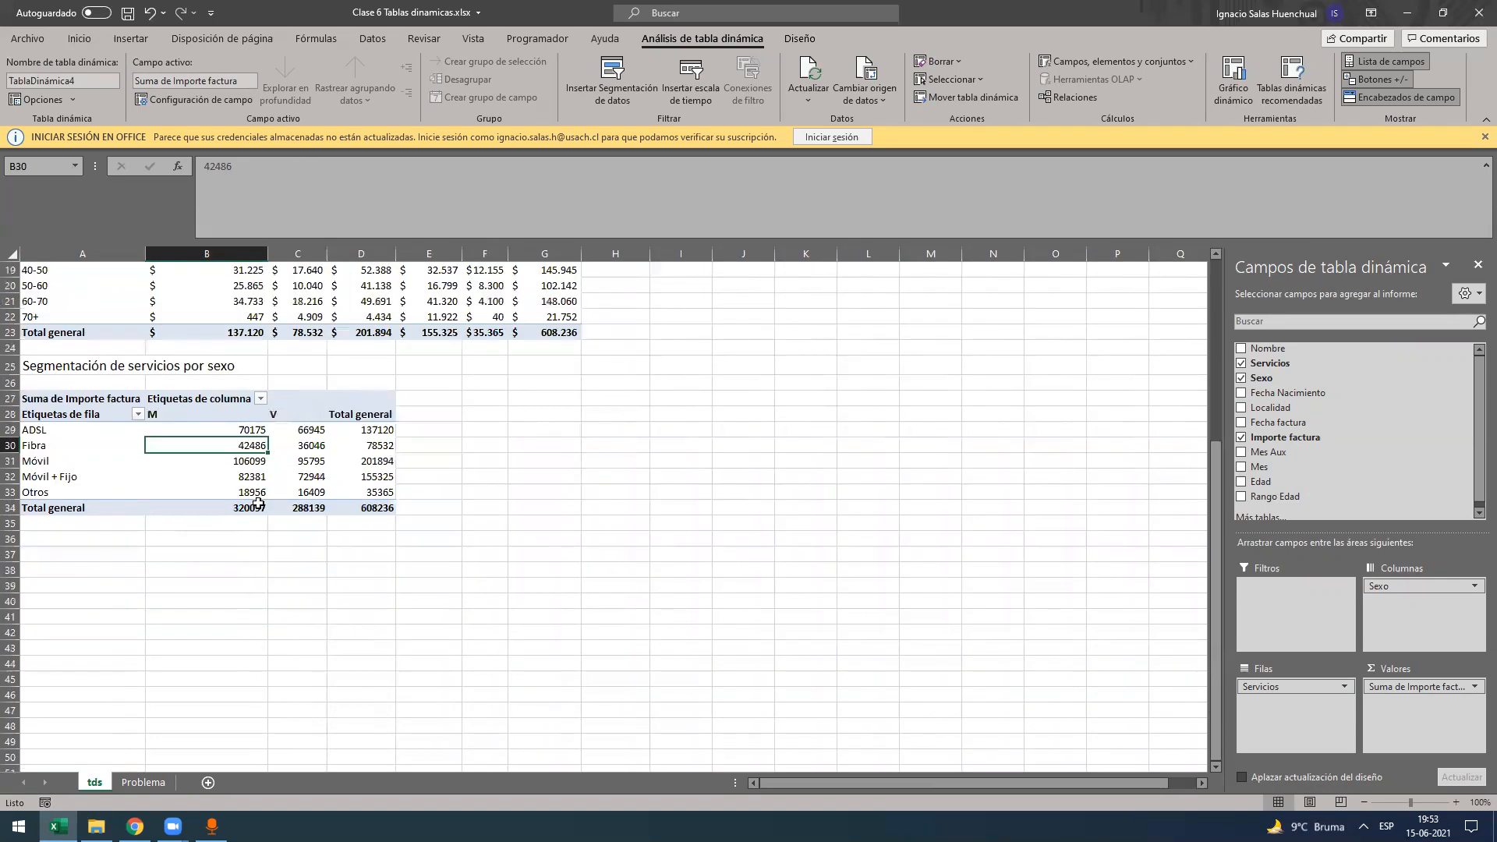
{"action": "scroll", "coordinate": [258, 503], "scroll_direction": "up", "scroll_amount": 1}
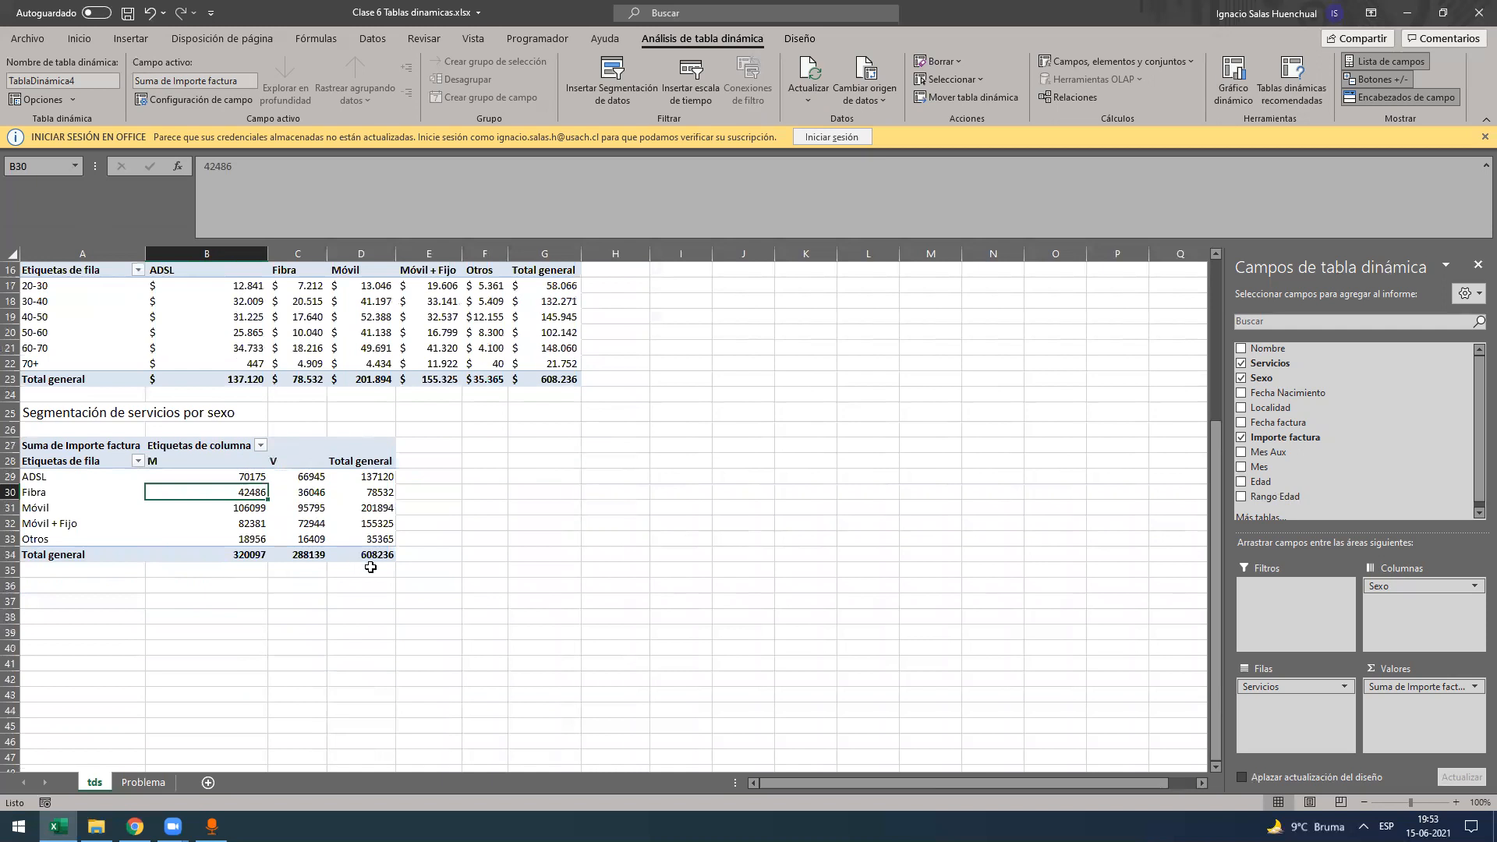
{"action": "left_click_drag", "start_coordinate": [223, 478], "coordinate": [378, 555]}
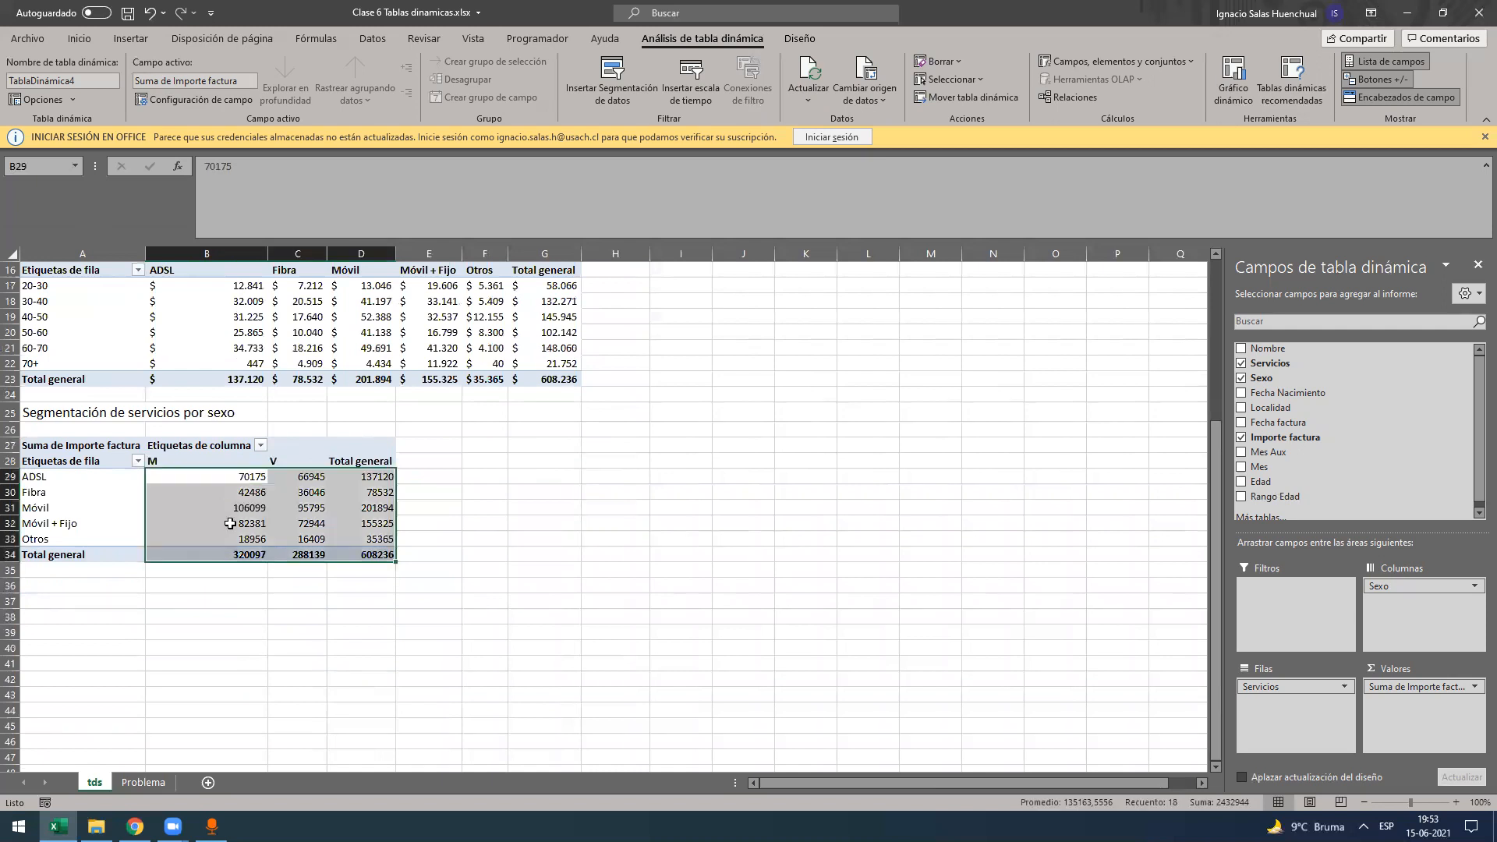
{"action": "key", "text": "Down"}
{"action": "key", "text": "Down"}
{"action": "mouse_move", "coordinate": [230, 523]}
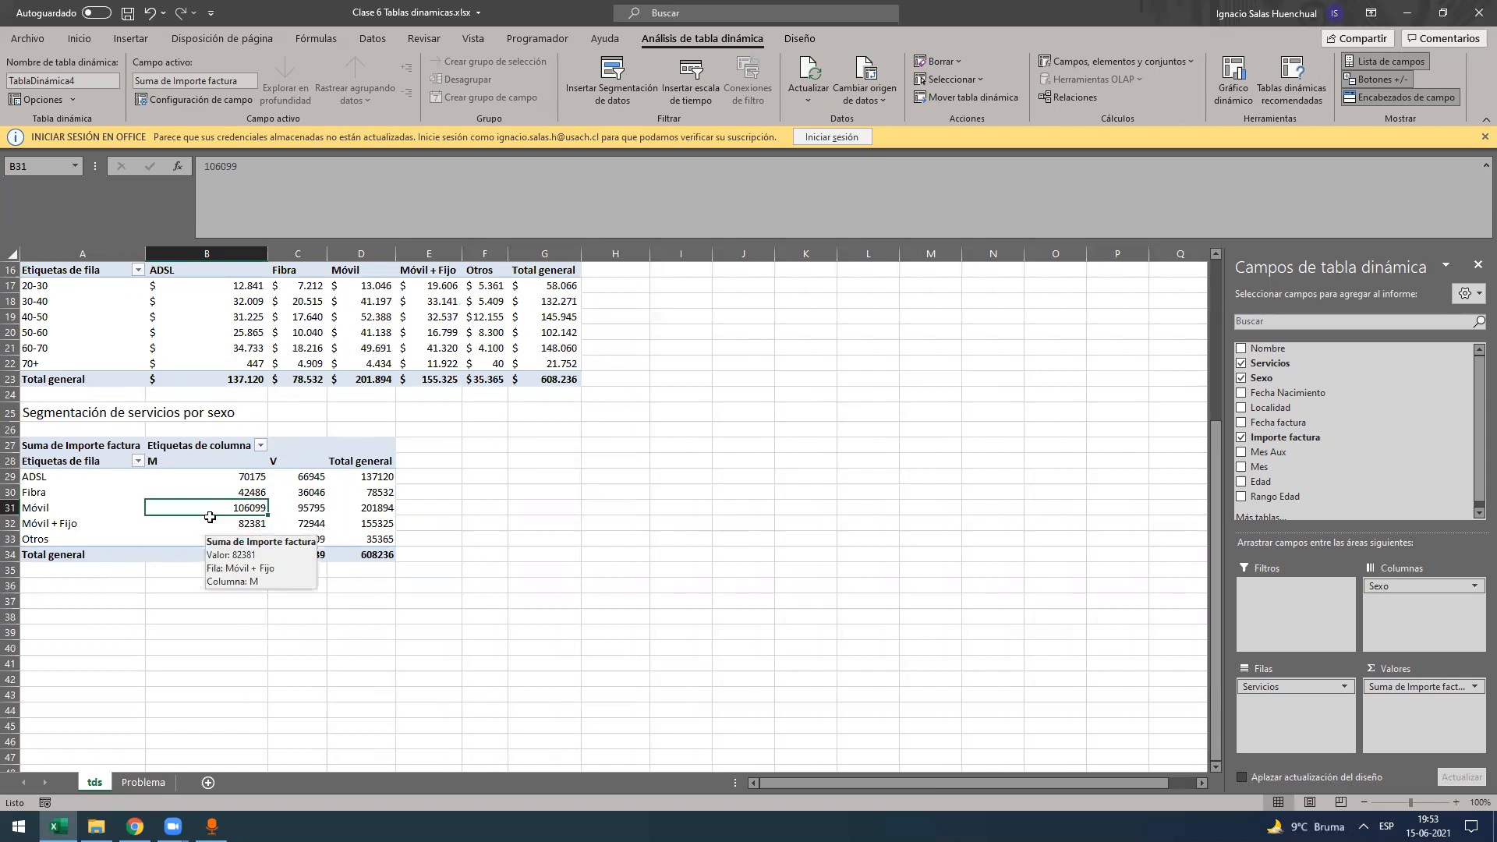
{"action": "key", "text": "Down"}
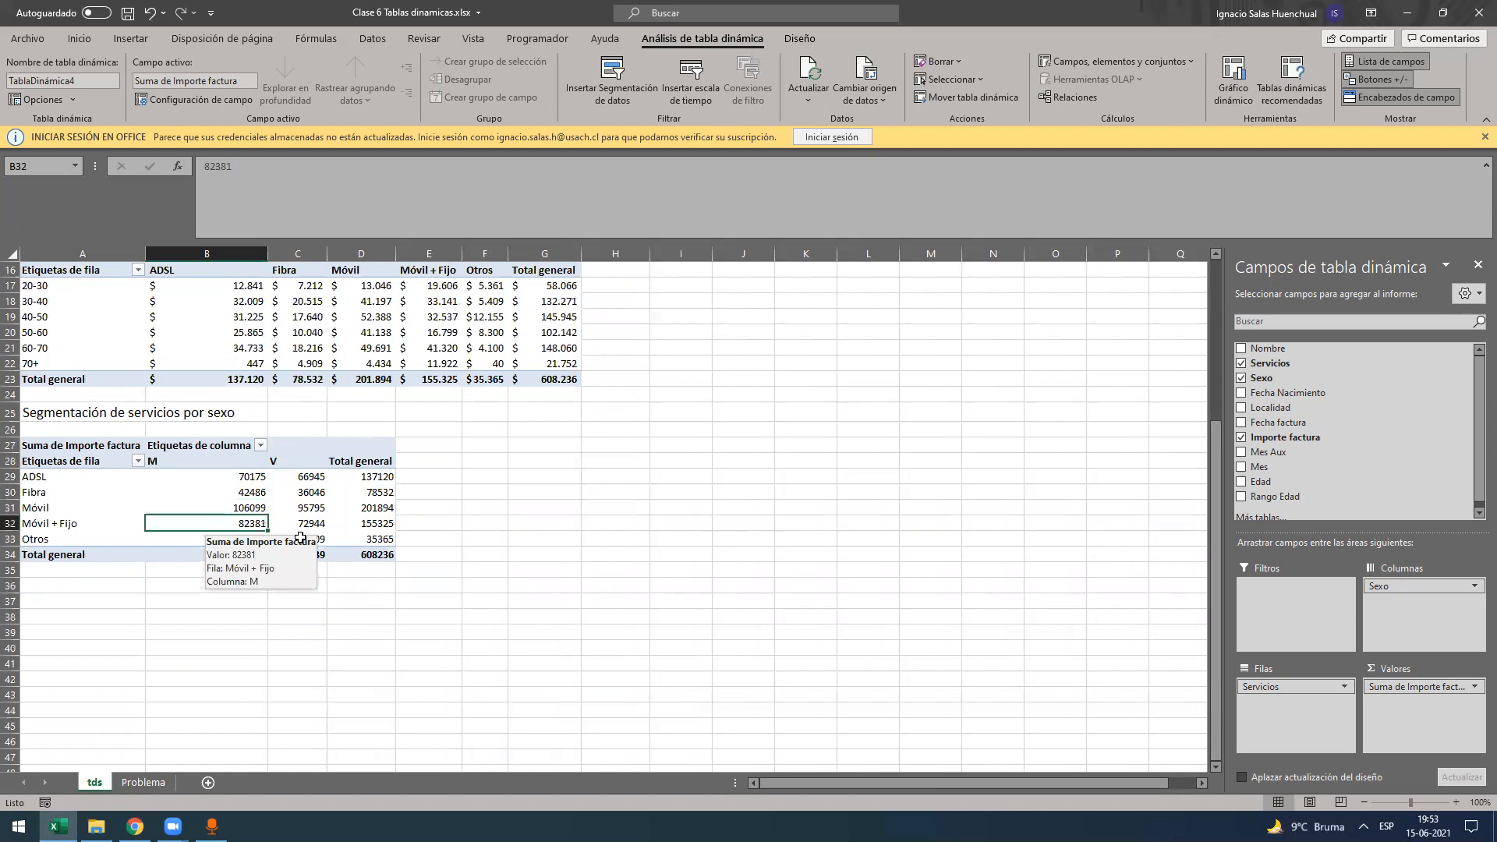
{"action": "left_click", "coordinate": [235, 497]}
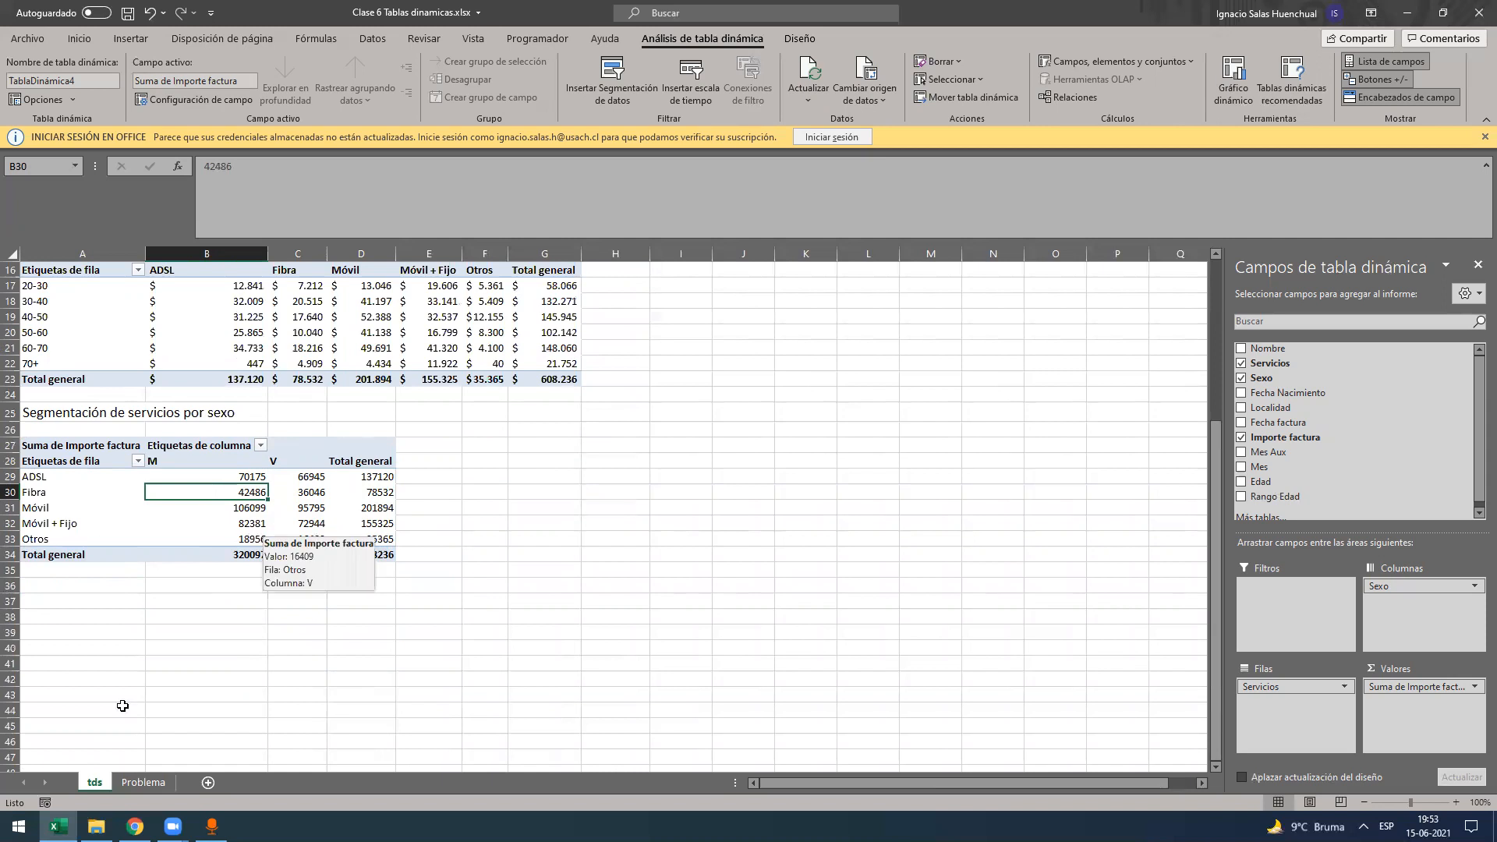
- Copy "Importe por localidad (realizar gráfico con la media)" from the Problema text box as the heading in cell A37 of the tds sheet
{"action": "key", "text": "ctrl+Page_Down"}
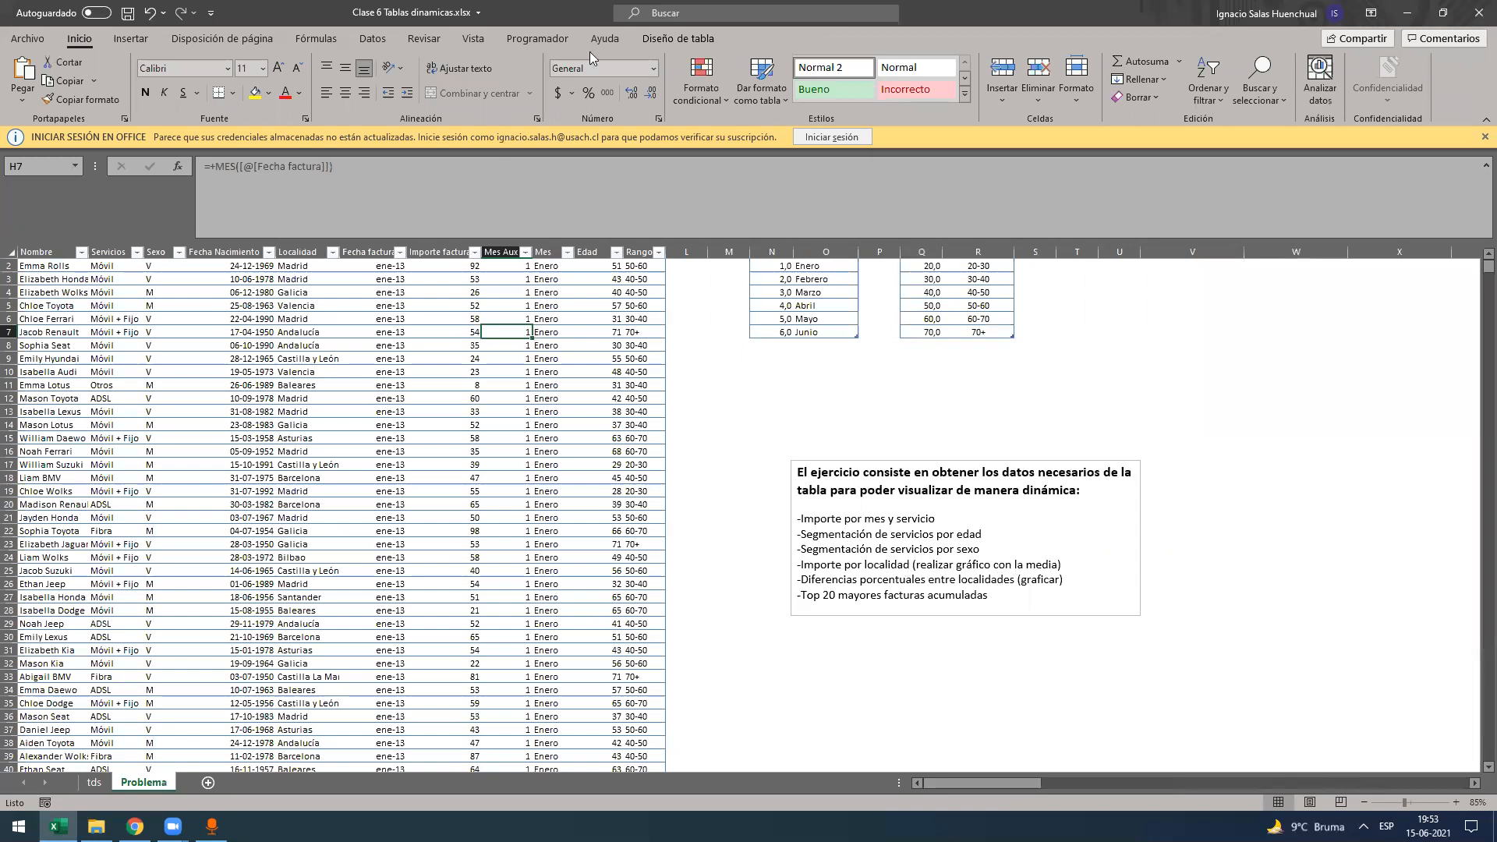
{"action": "scroll", "coordinate": [840, 605], "scroll_direction": "up", "scroll_amount": 1}
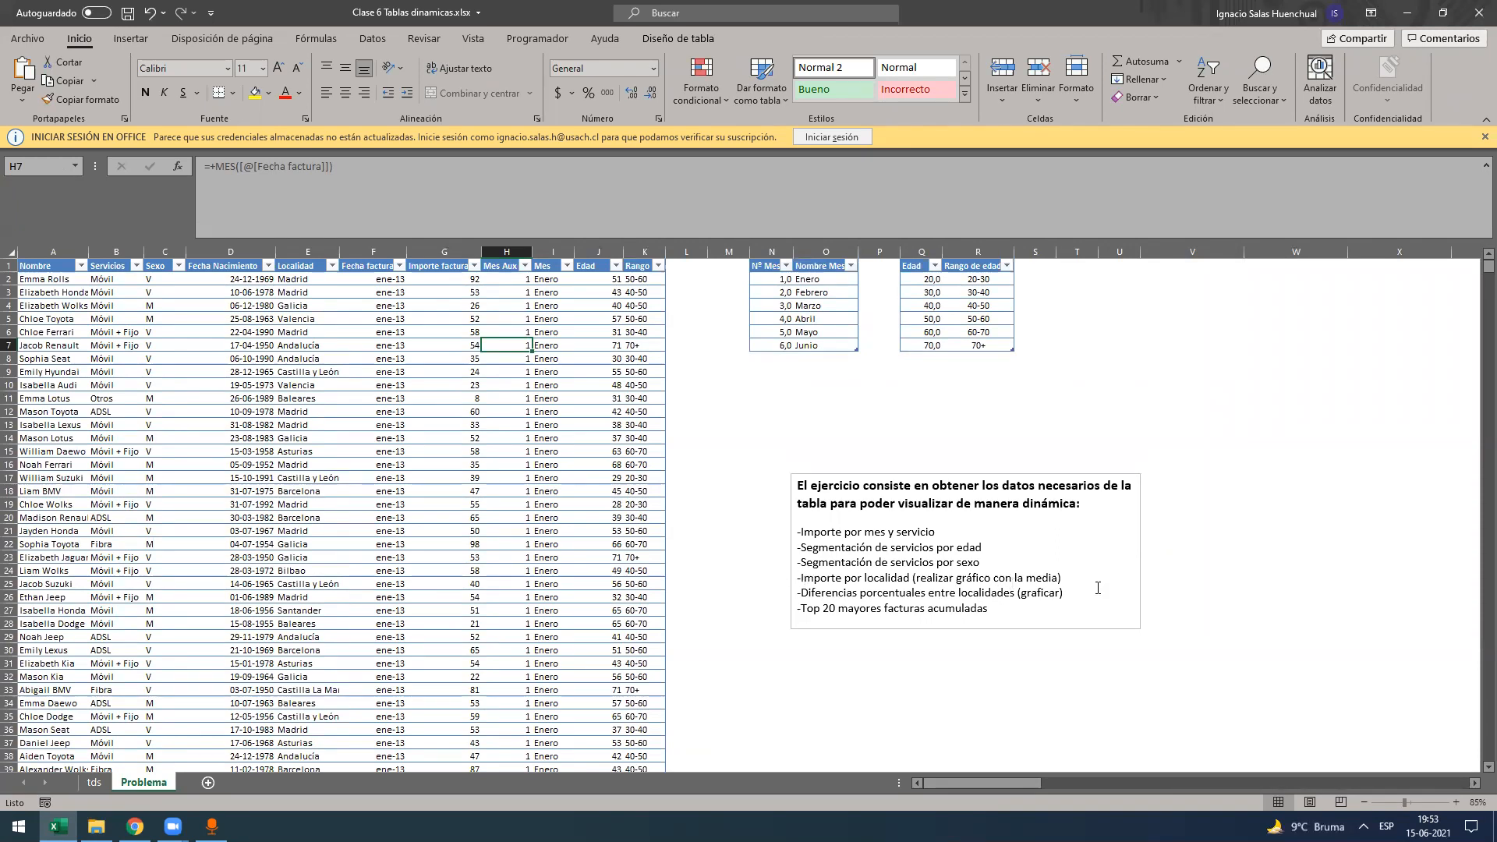
{"action": "left_click_drag", "start_coordinate": [802, 578], "coordinate": [1081, 580]}
{"action": "left_click", "coordinate": [269, 620]}
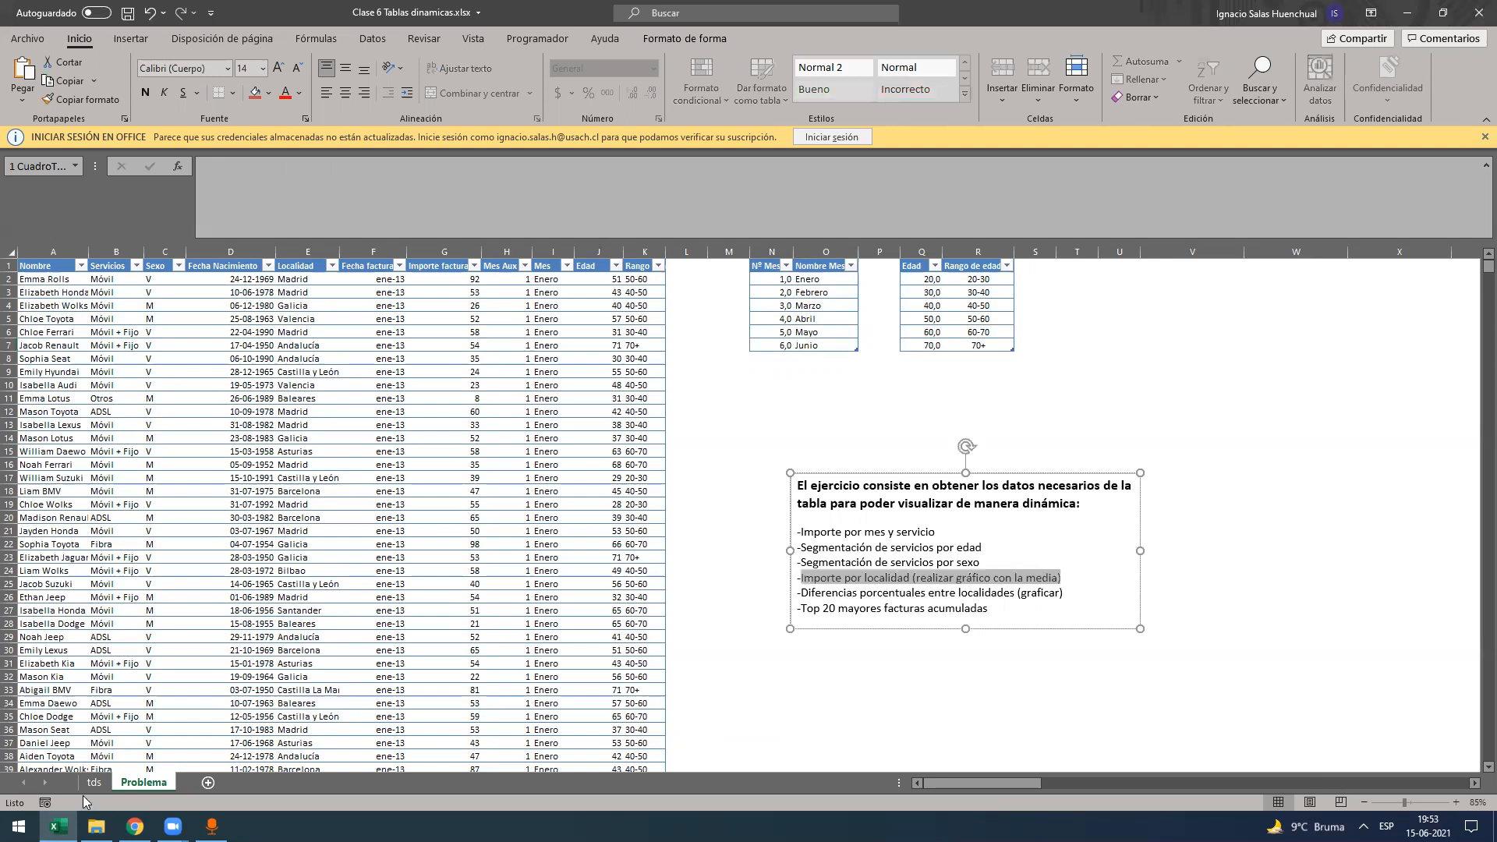
{"action": "key", "text": "ctrl+Page_Up"}
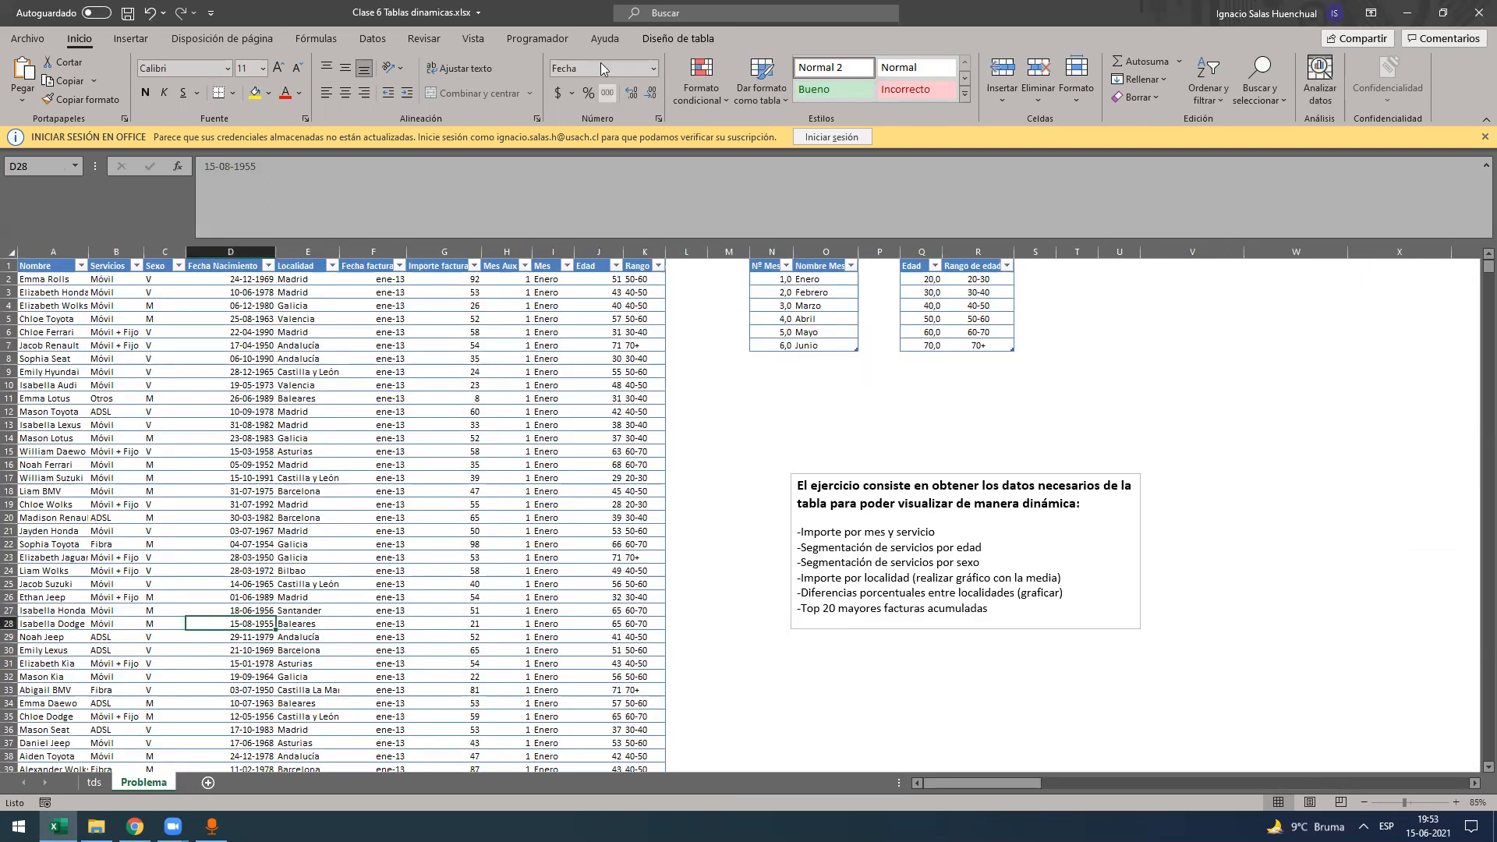
- Create another pivot table from the Problema data table, placing it at cell A39 of the tds sheet
{"action": "left_click", "coordinate": [678, 38]}
{"action": "left_click", "coordinate": [221, 62]}
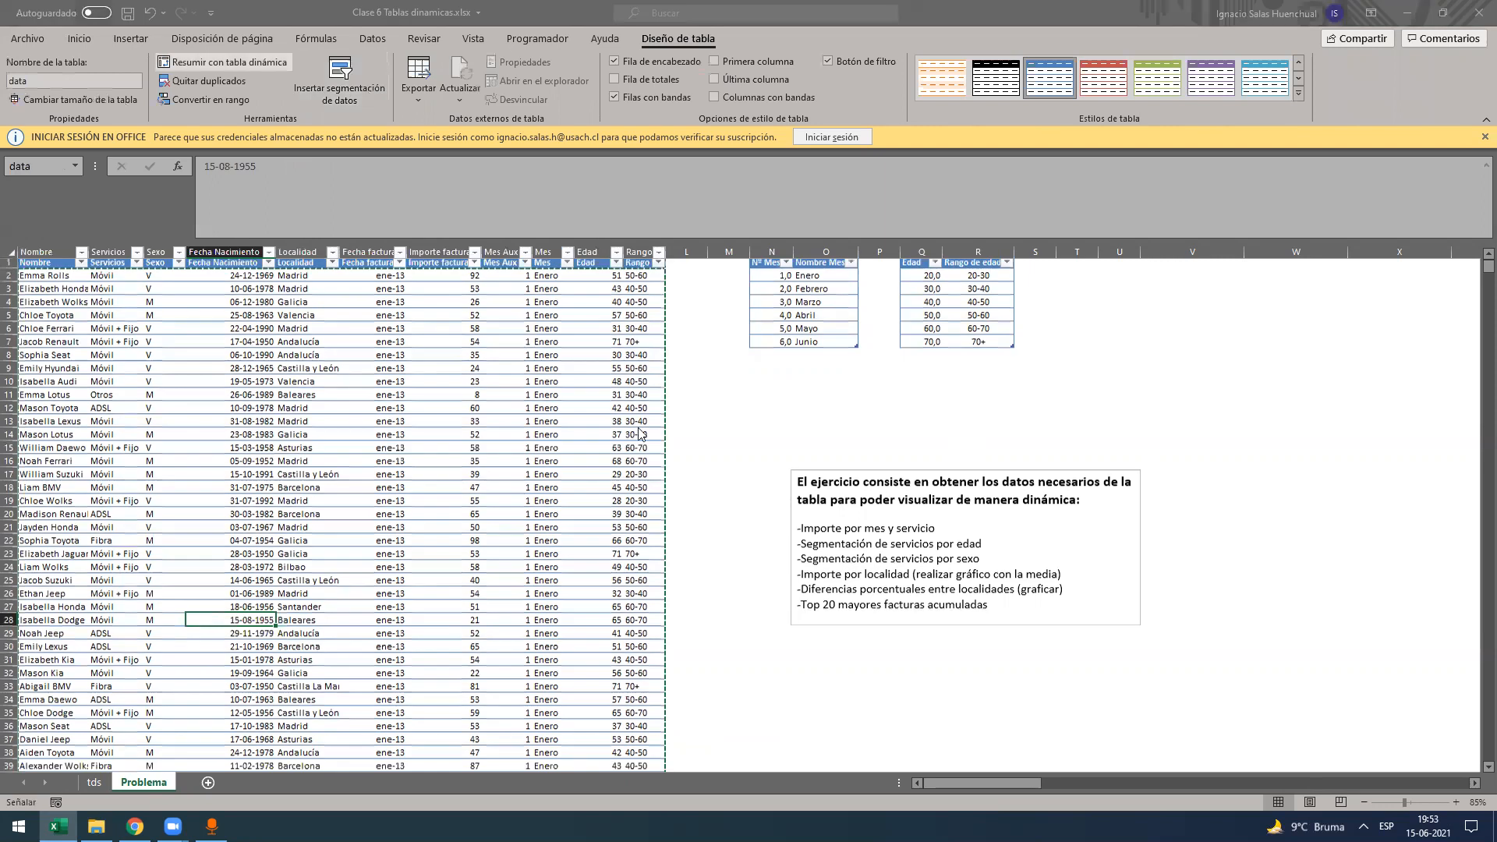
{"action": "left_click", "coordinate": [864, 454]}
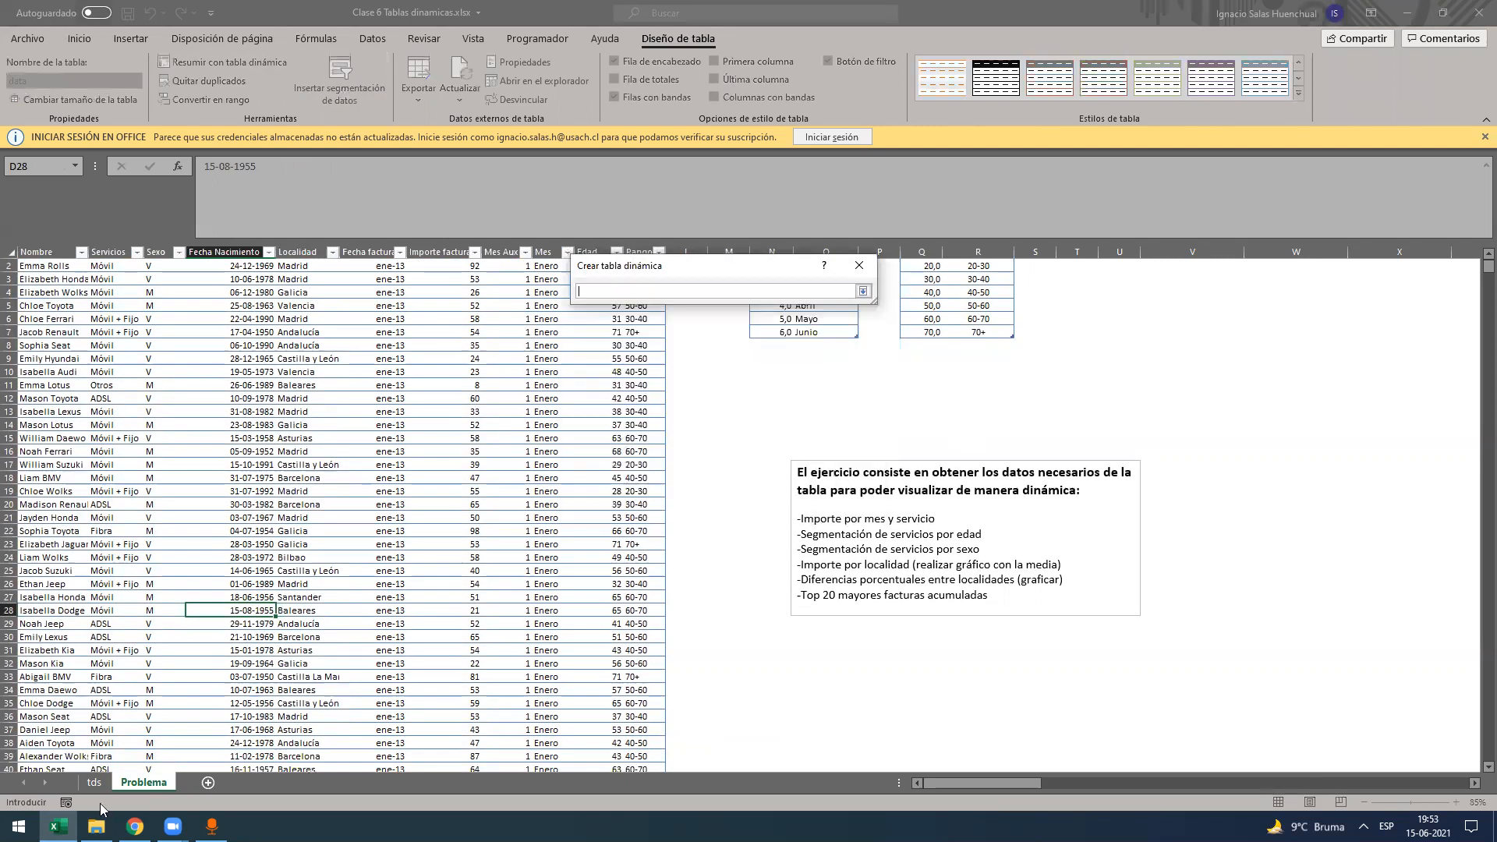
{"action": "left_click", "coordinate": [94, 782]}
{"action": "left_click", "coordinate": [65, 628]}
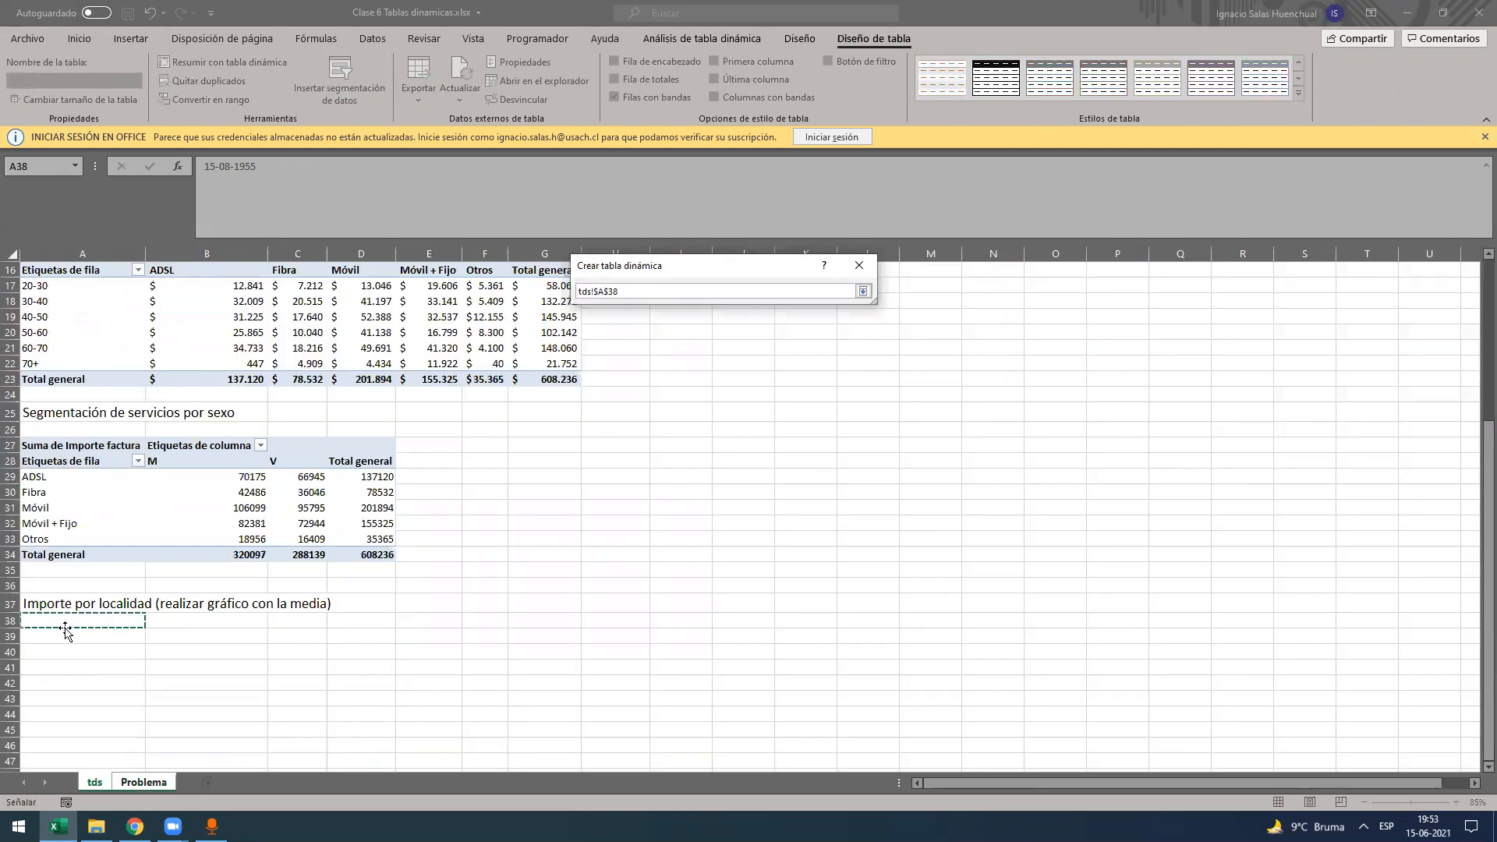
{"action": "key", "text": "Return"}
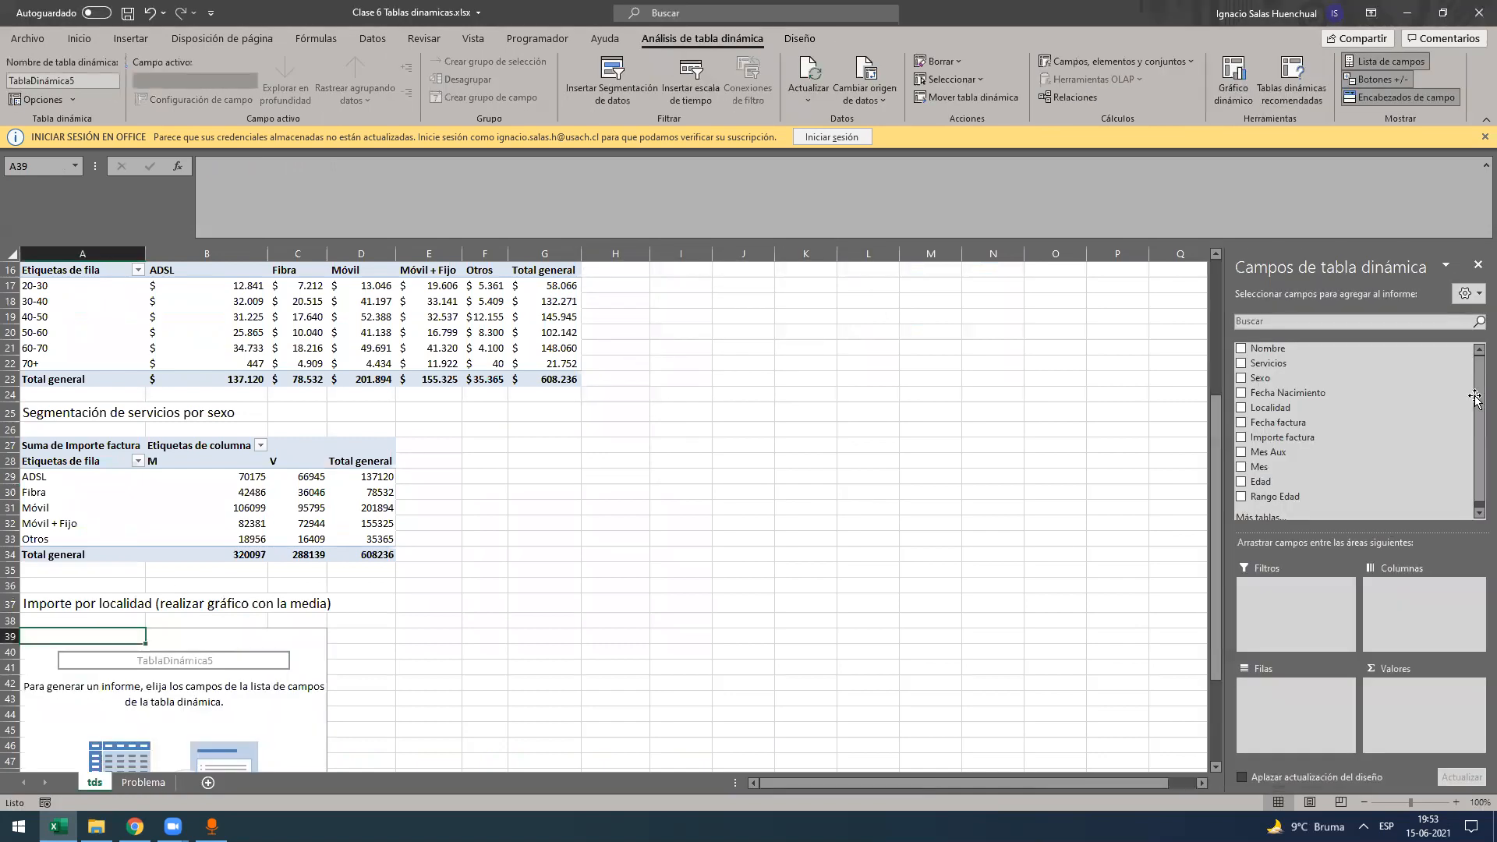
- Set Localidad as the rows and the sum of Importe factura as the values of the pivot table at A39
{"action": "left_click_drag", "start_coordinate": [1314, 407], "coordinate": [1304, 711]}
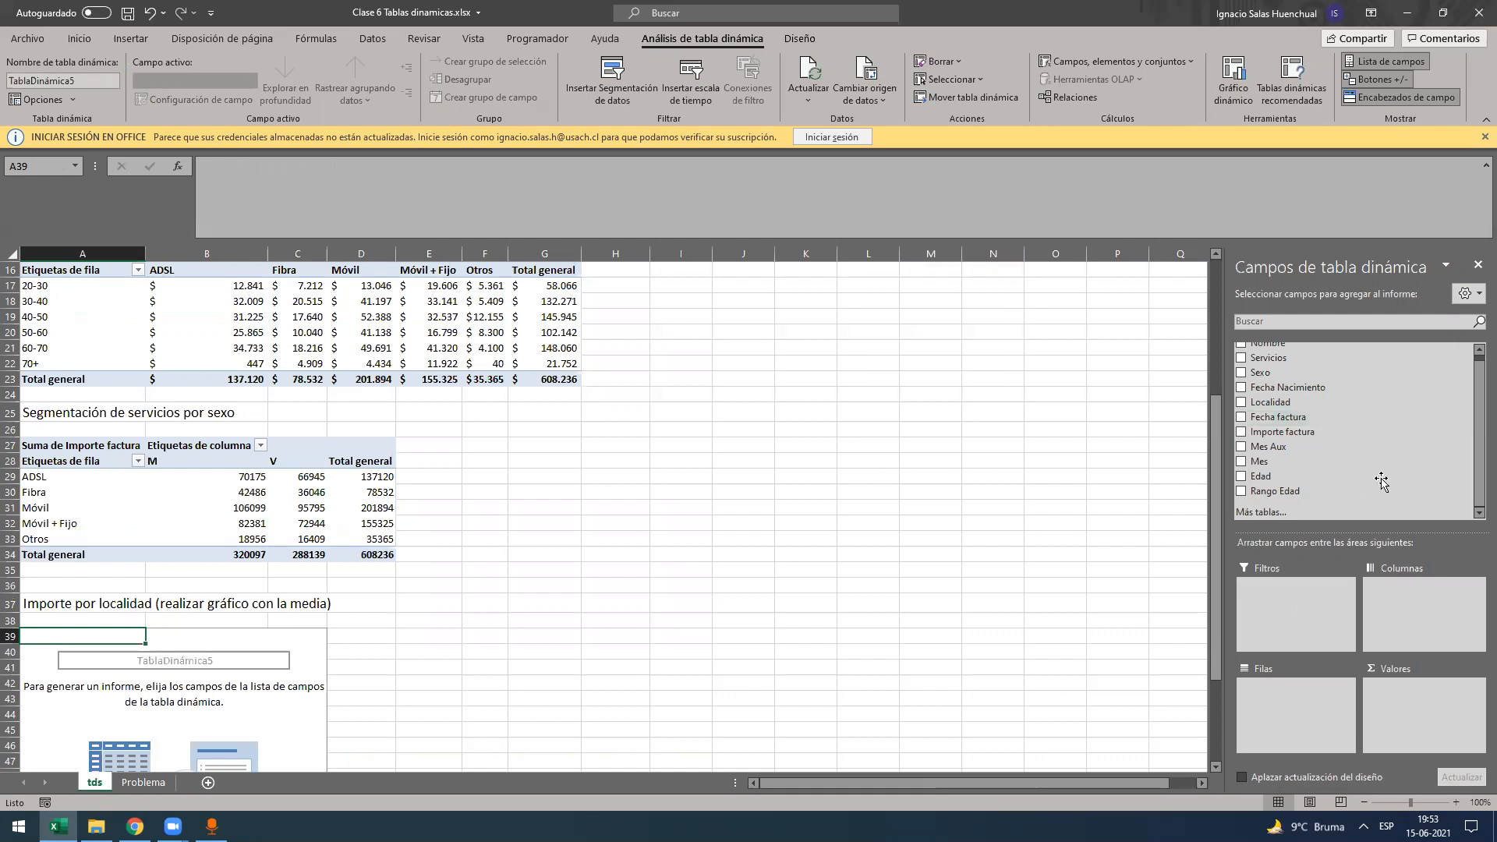
{"action": "left_click_drag", "start_coordinate": [1284, 442], "coordinate": [1411, 706]}
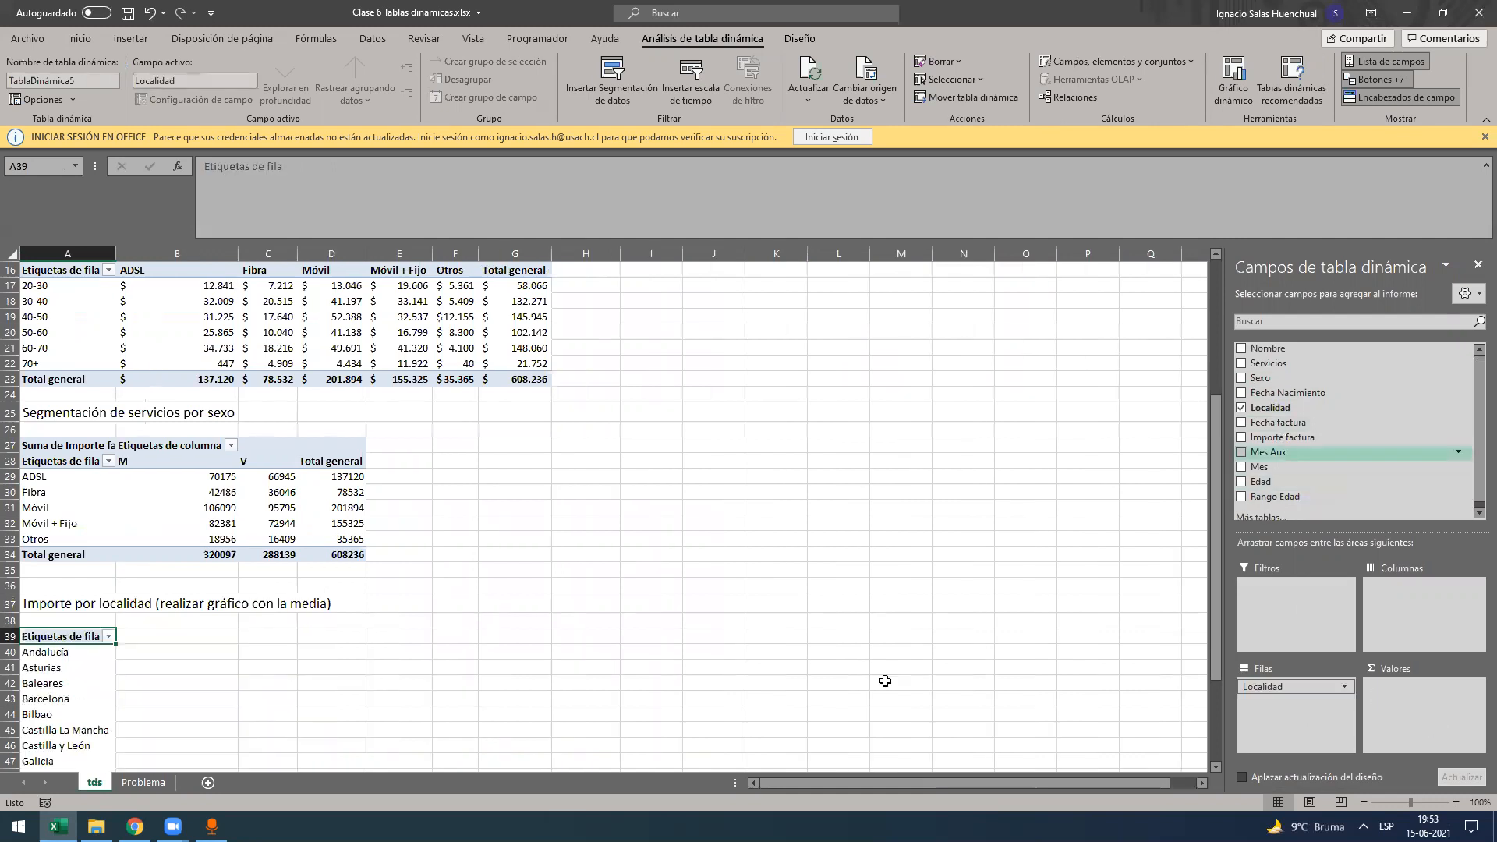
{"action": "scroll", "coordinate": [229, 610], "scroll_direction": "down", "scroll_amount": 6}
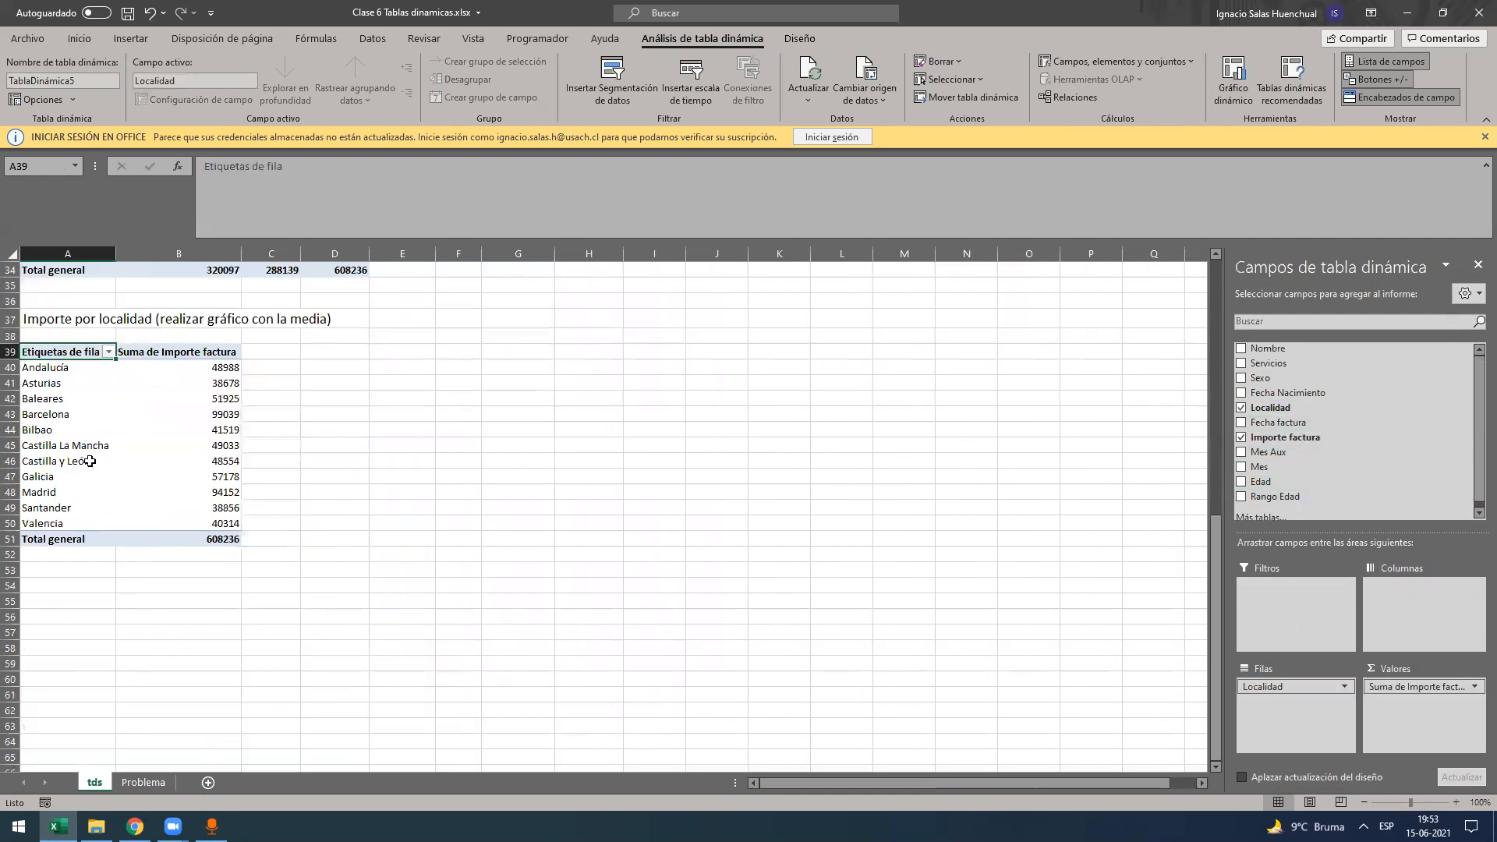
{"action": "scroll", "coordinate": [90, 461], "scroll_direction": "up", "scroll_amount": 2}
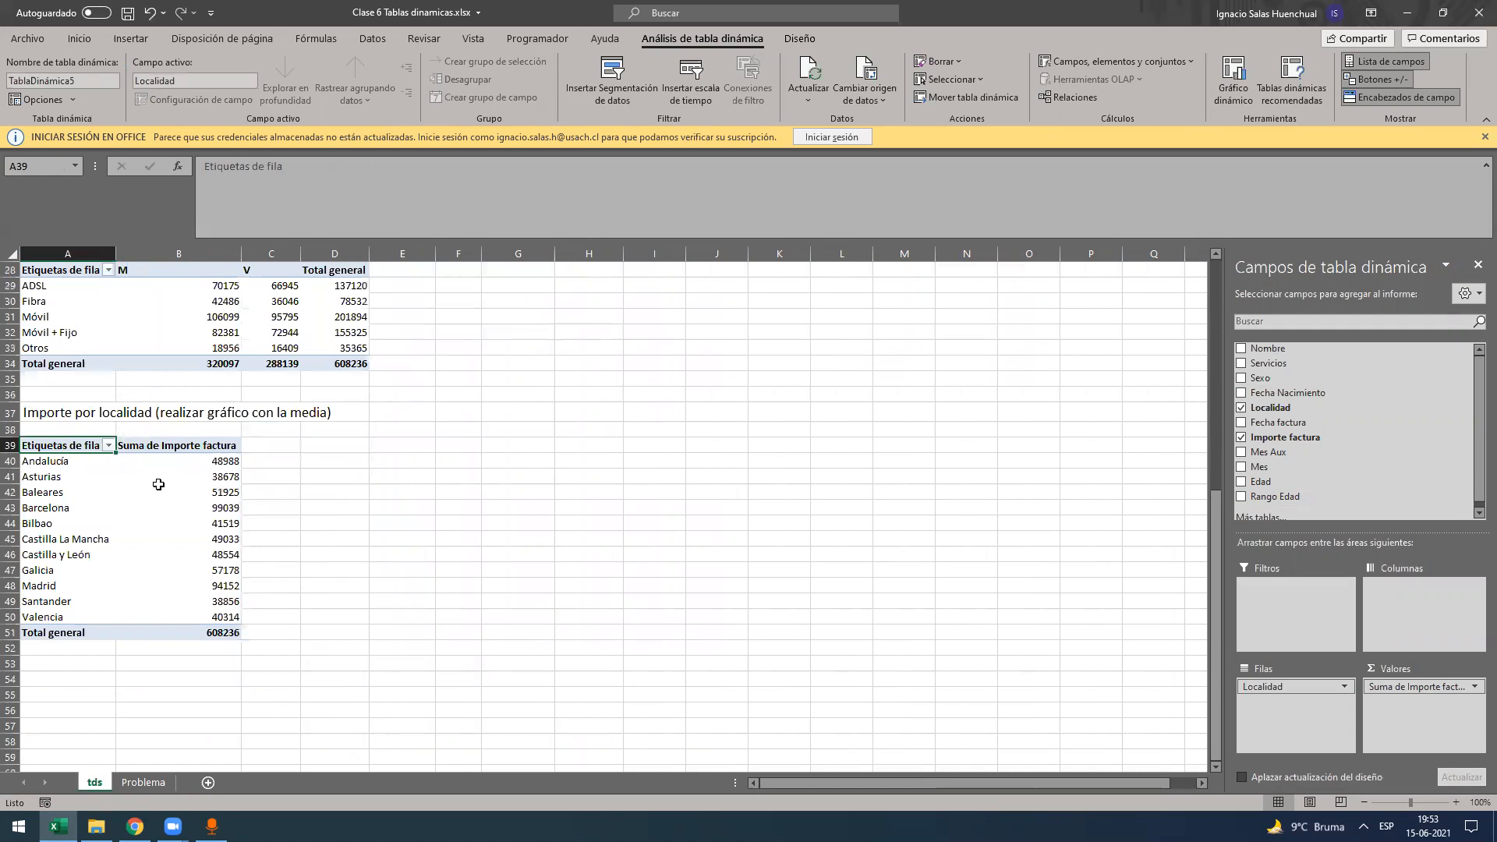
- Copy the localities and their amounts in A40:B50 and paste them starting at cell D40
{"action": "left_click", "coordinate": [192, 599]}
{"action": "left_click", "coordinate": [188, 464]}
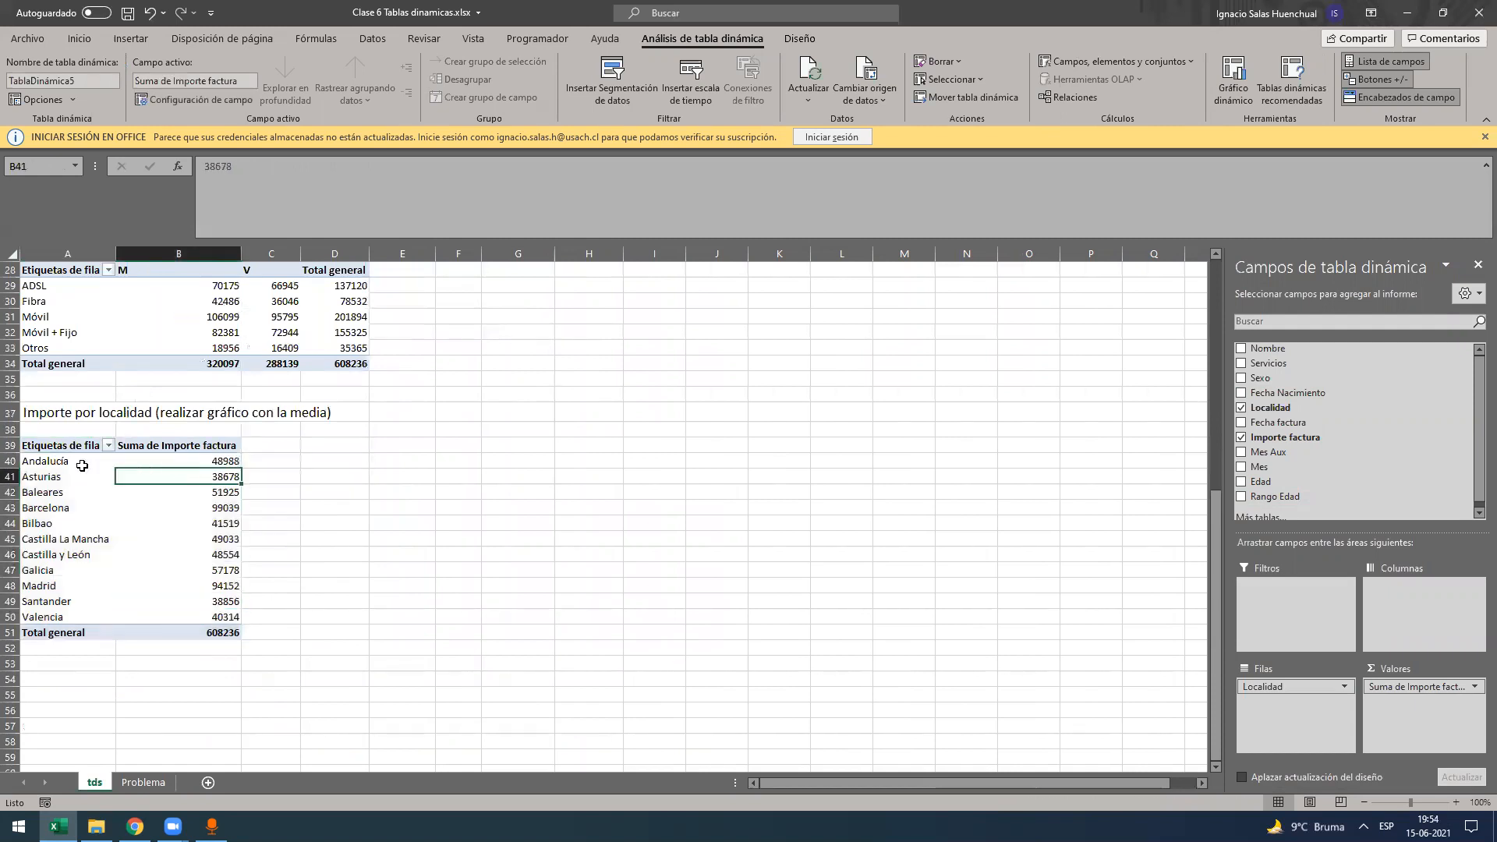
{"action": "left_click_drag", "start_coordinate": [174, 580], "coordinate": [193, 619]}
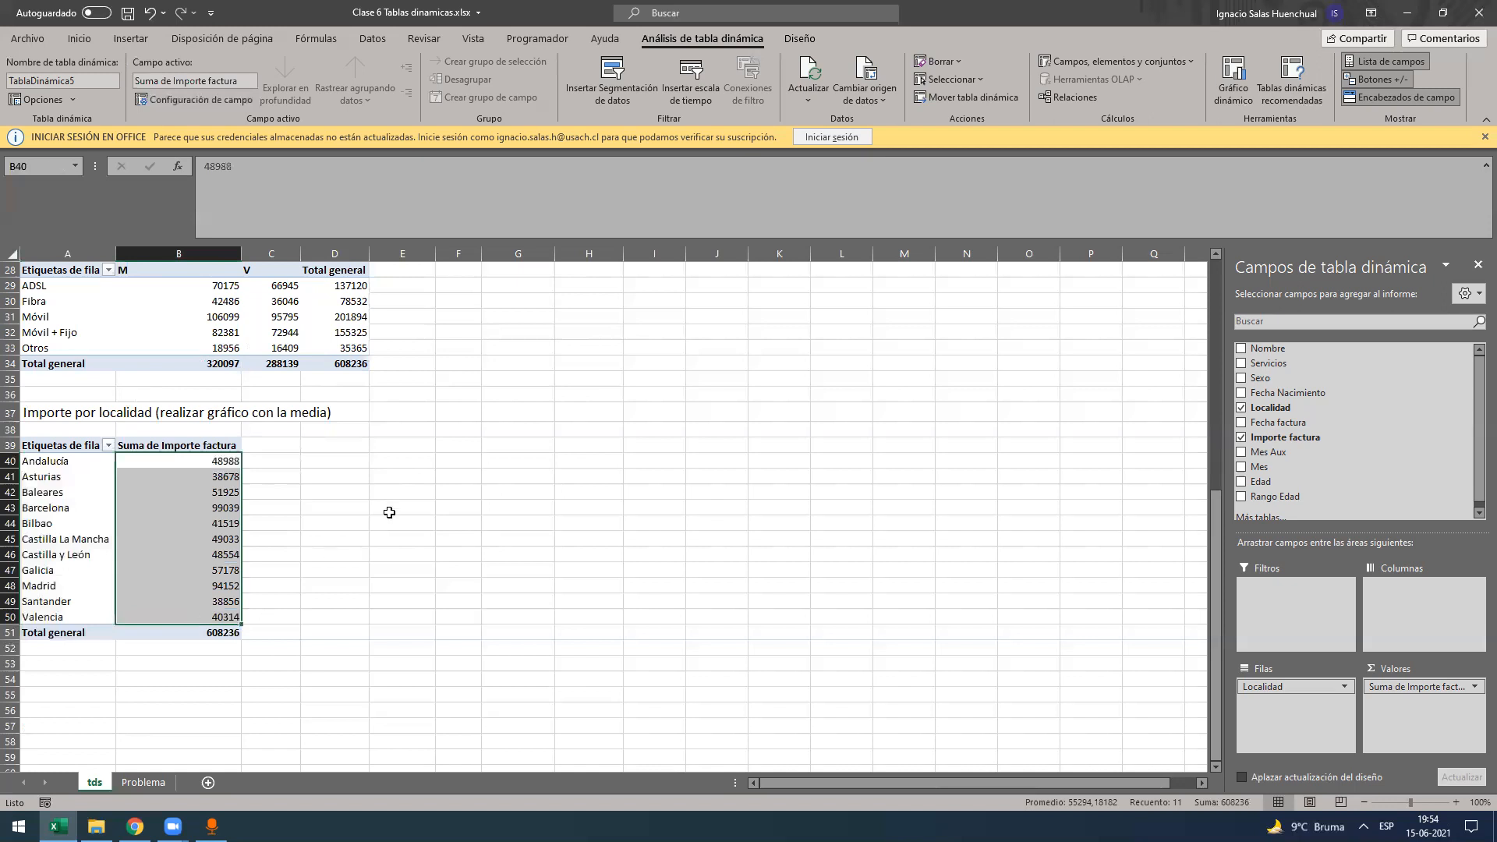
{"action": "left_click", "coordinate": [72, 466]}
{"action": "left_click_drag", "start_coordinate": [73, 466], "coordinate": [217, 616]}
{"action": "key", "text": "ctrl+c"}
{"action": "left_click", "coordinate": [351, 462]}
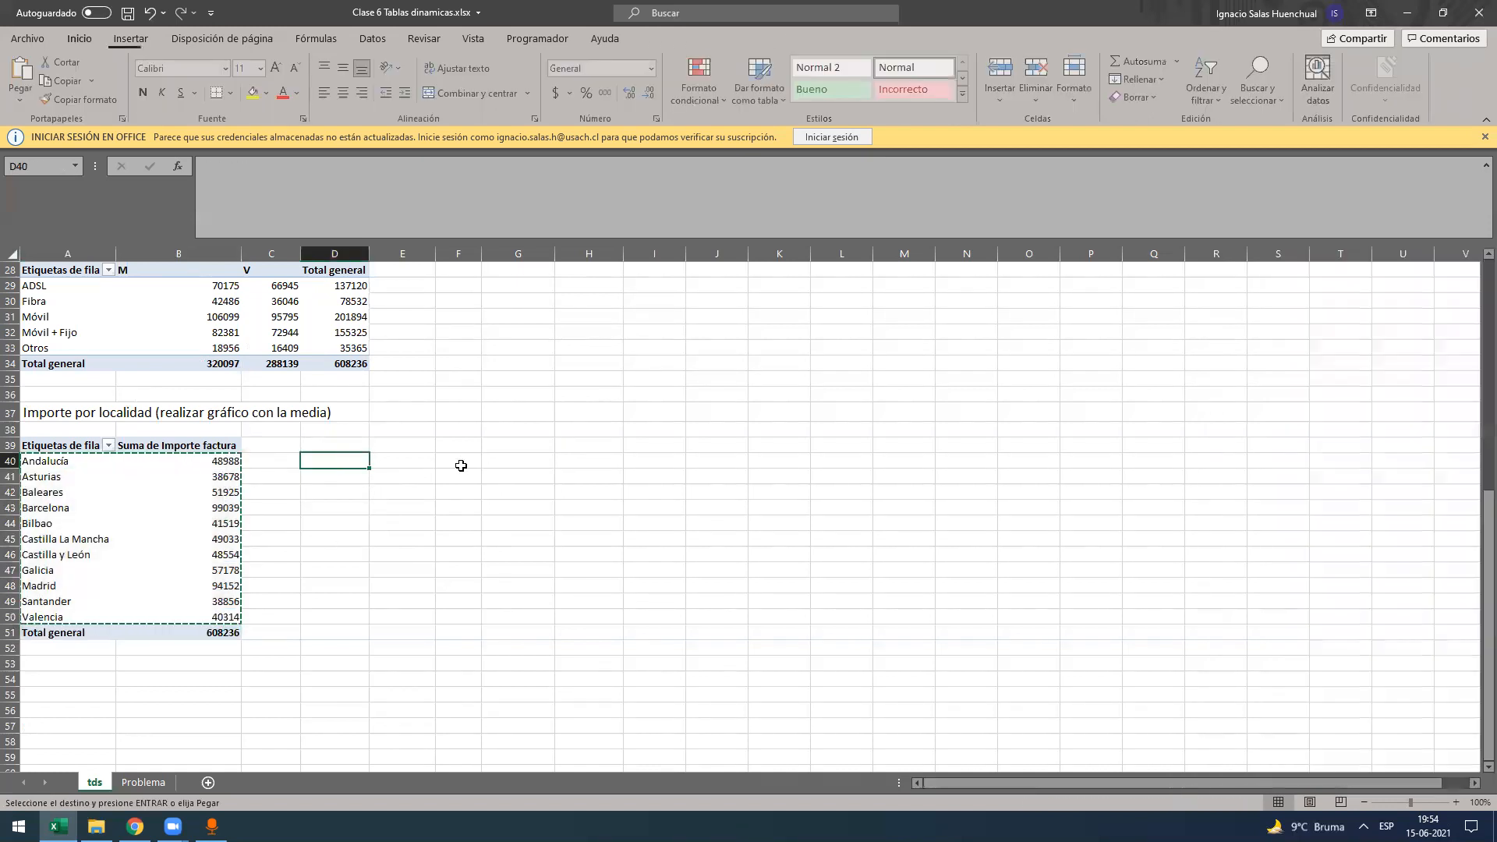
{"action": "key", "text": "ctrl+v"}
{"action": "left_click", "coordinate": [457, 462]}
{"action": "key", "text": "Escape"}
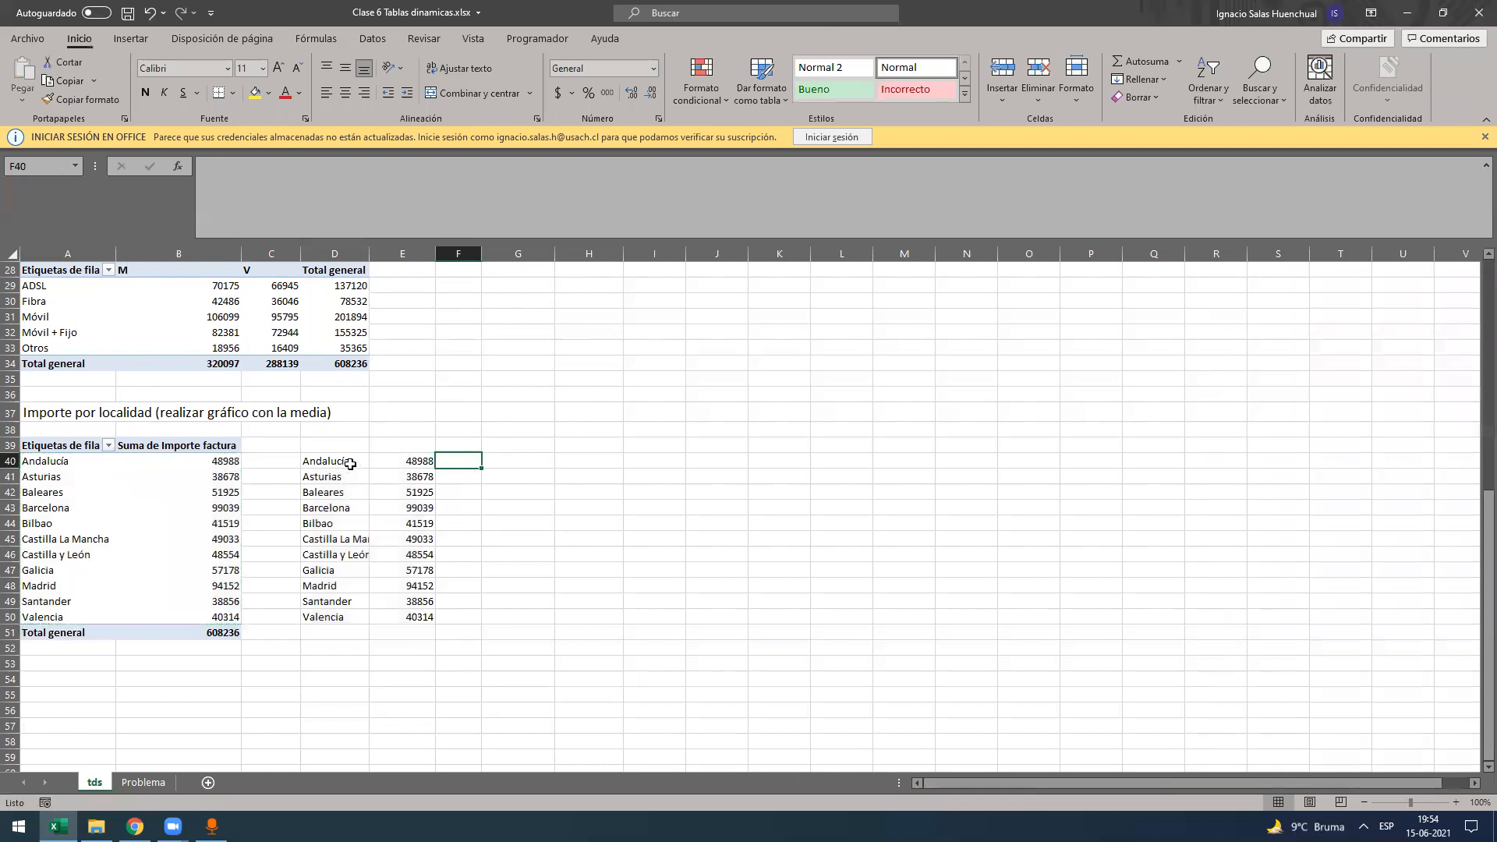
- Move the pasted localities and amounts from D40:E50 to F40:G50
{"action": "left_click", "coordinate": [351, 462]}
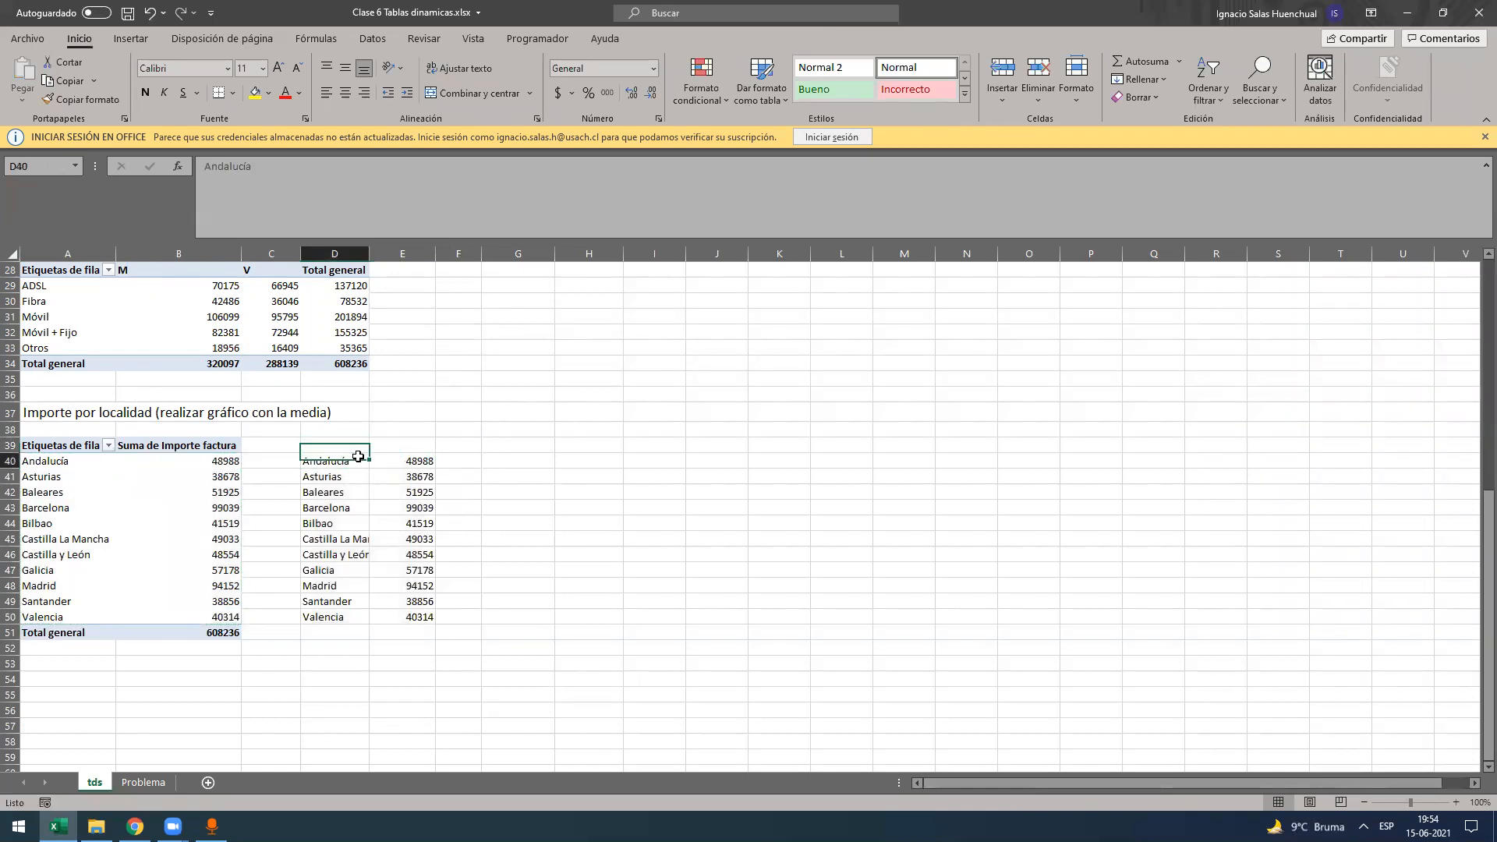
{"action": "left_click_drag", "start_coordinate": [358, 457], "coordinate": [496, 613]}
{"action": "left_click", "coordinate": [288, 531]}
{"action": "left_click", "coordinate": [322, 460]}
{"action": "type", "text": "+"}
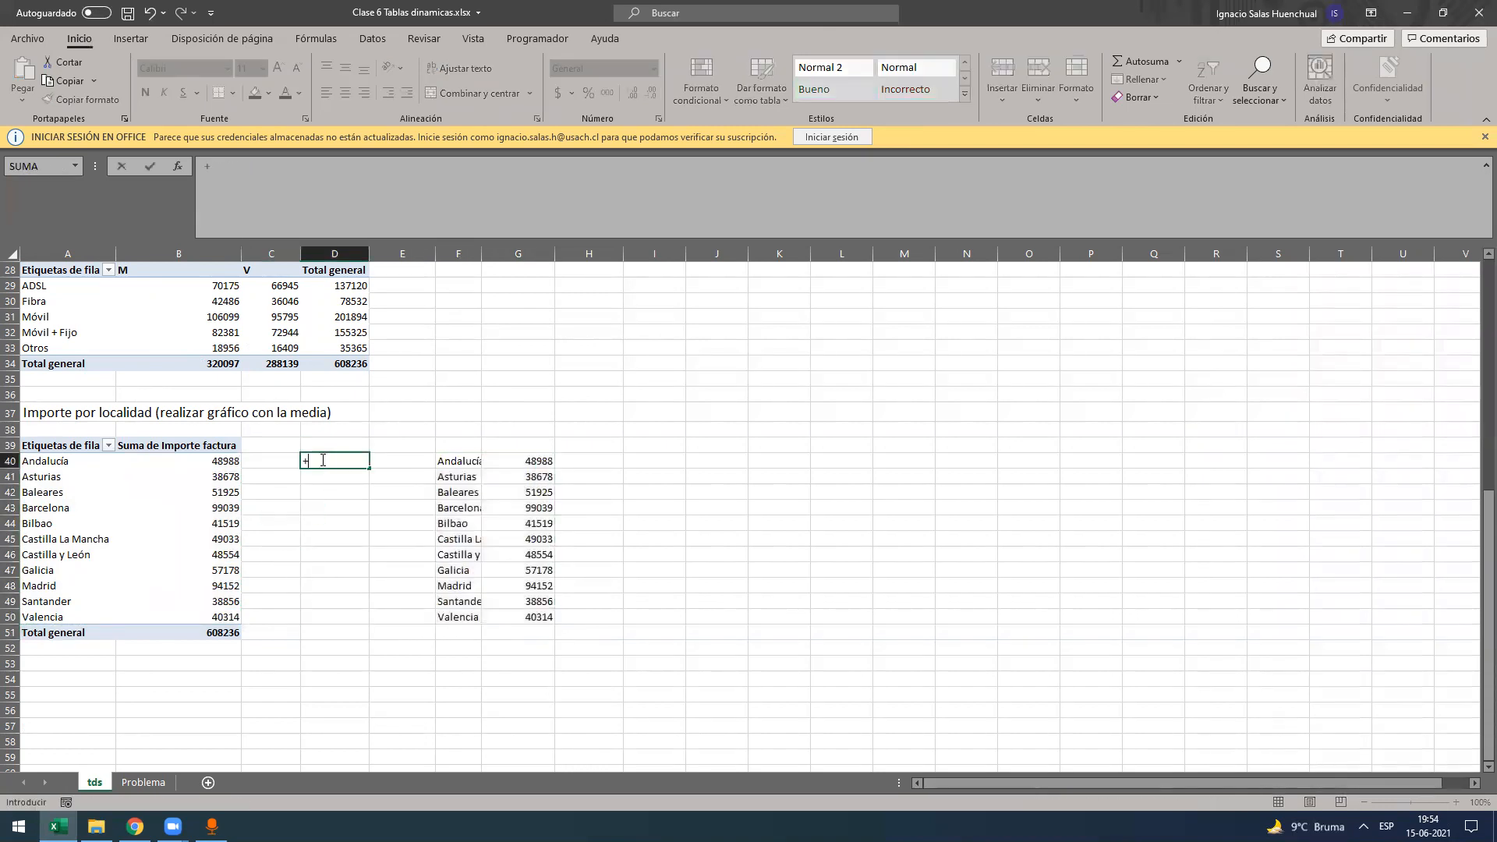
{"action": "left_click", "coordinate": [229, 461]}
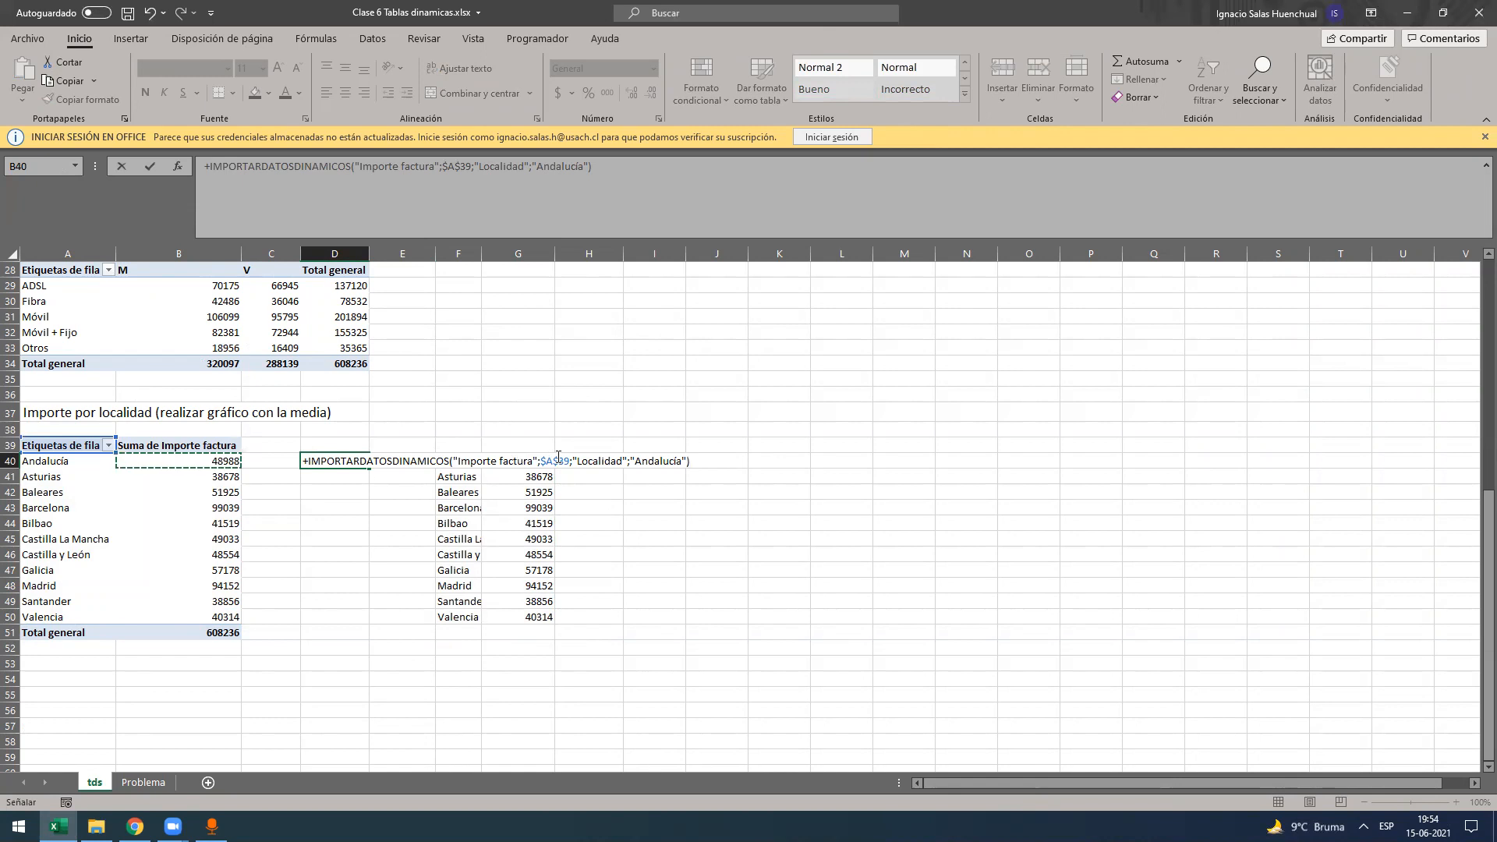
{"action": "key", "text": "Escape"}
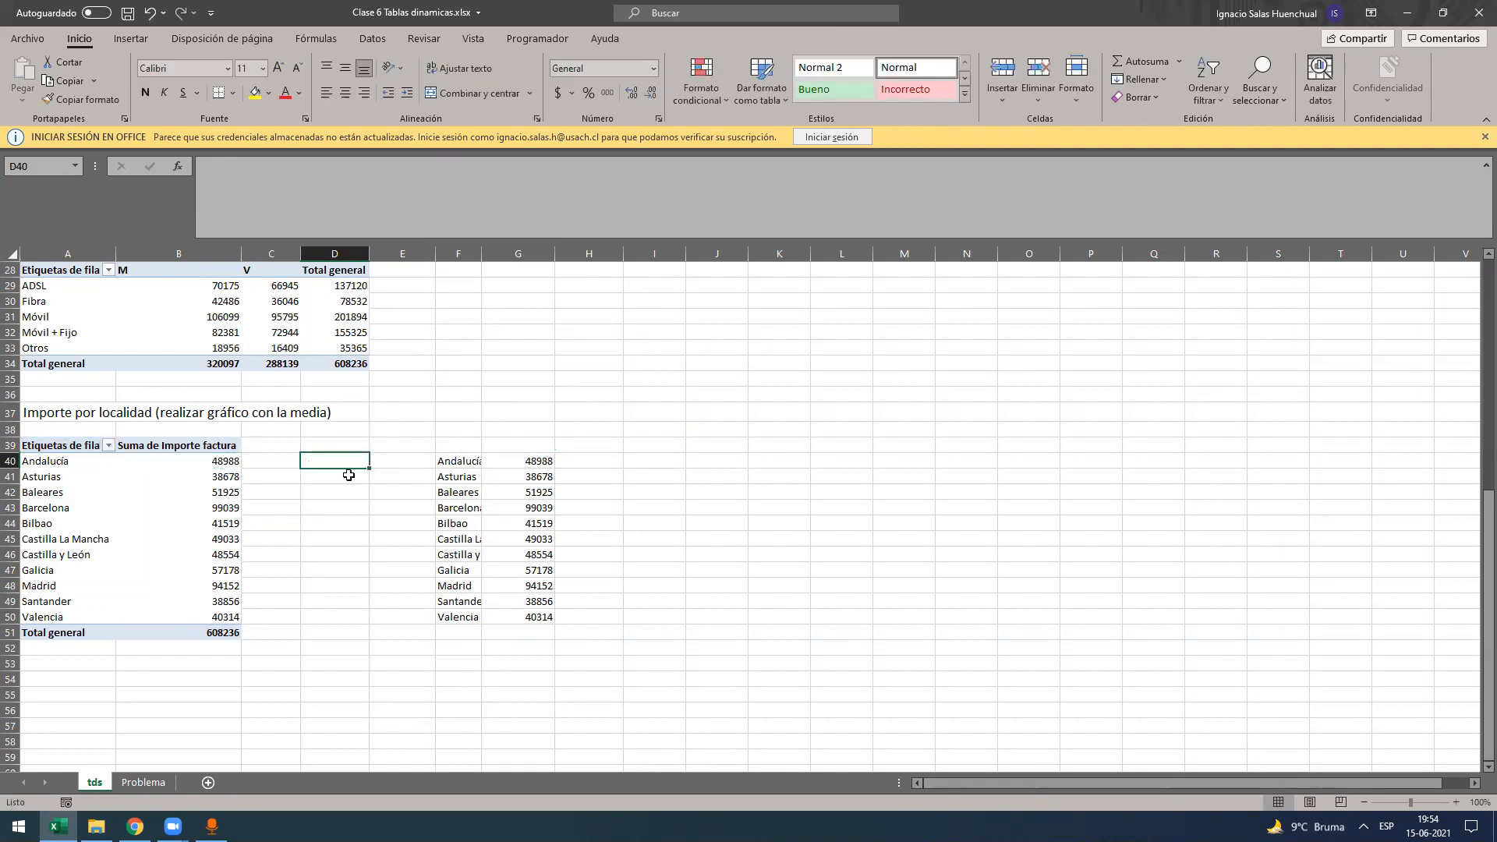
- Enter a formula in D40 that references the Andalucía amount in B40, and fill it down to D50
{"action": "type", "text": "+"}
{"action": "left_click", "coordinate": [244, 467]}
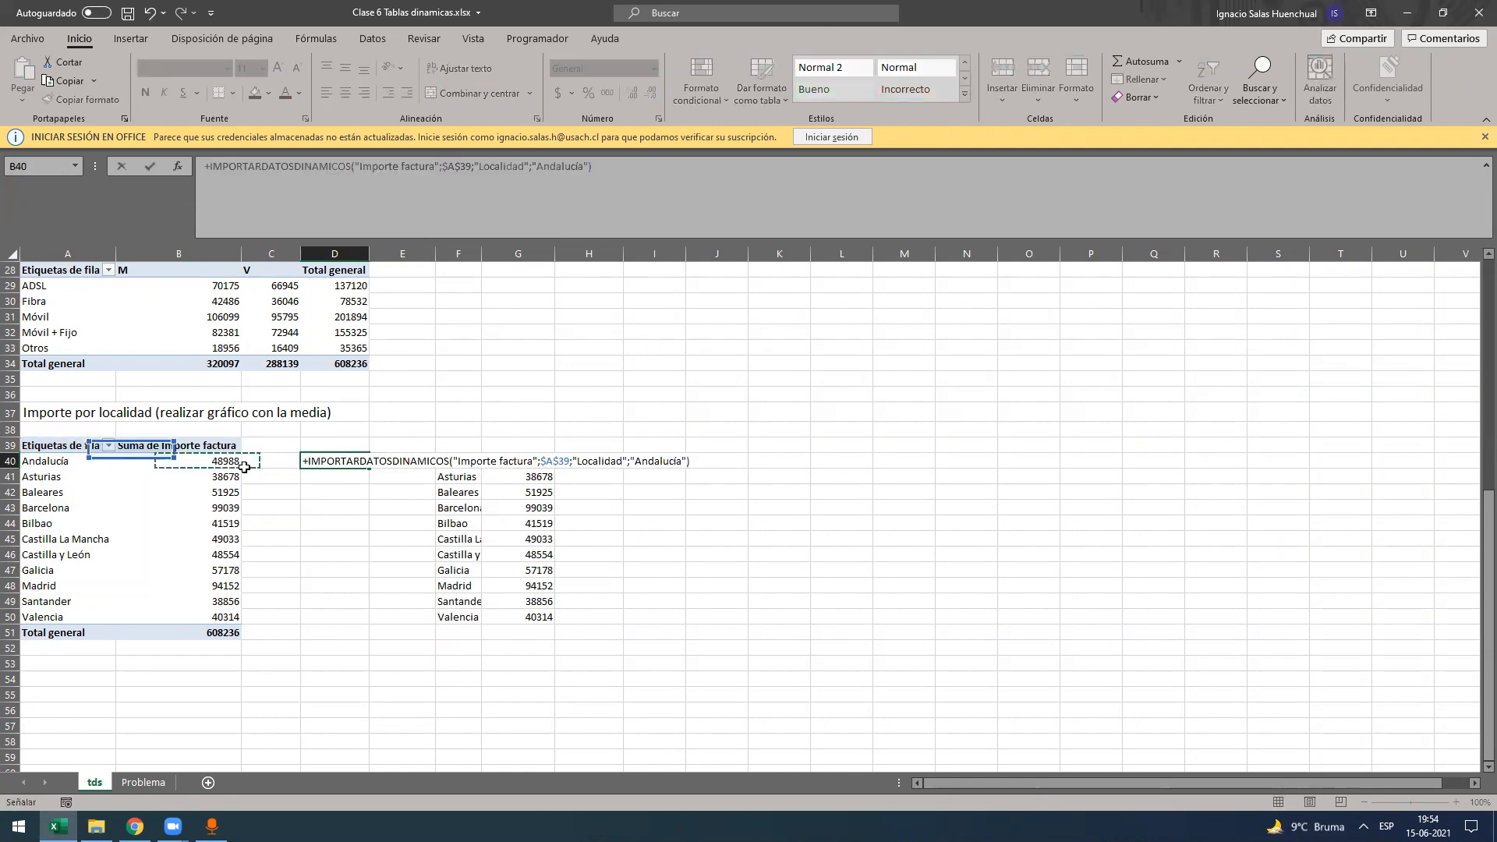
{"action": "key", "text": "Return"}
{"action": "left_click", "coordinate": [354, 460]}
{"action": "left_click_drag", "start_coordinate": [369, 469], "coordinate": [348, 616]}
- Inspect the locality argument of the IMPORTARDATOSDINAMICOS formula in D40, and clear D40:D50
{"action": "left_click", "coordinate": [345, 455]}
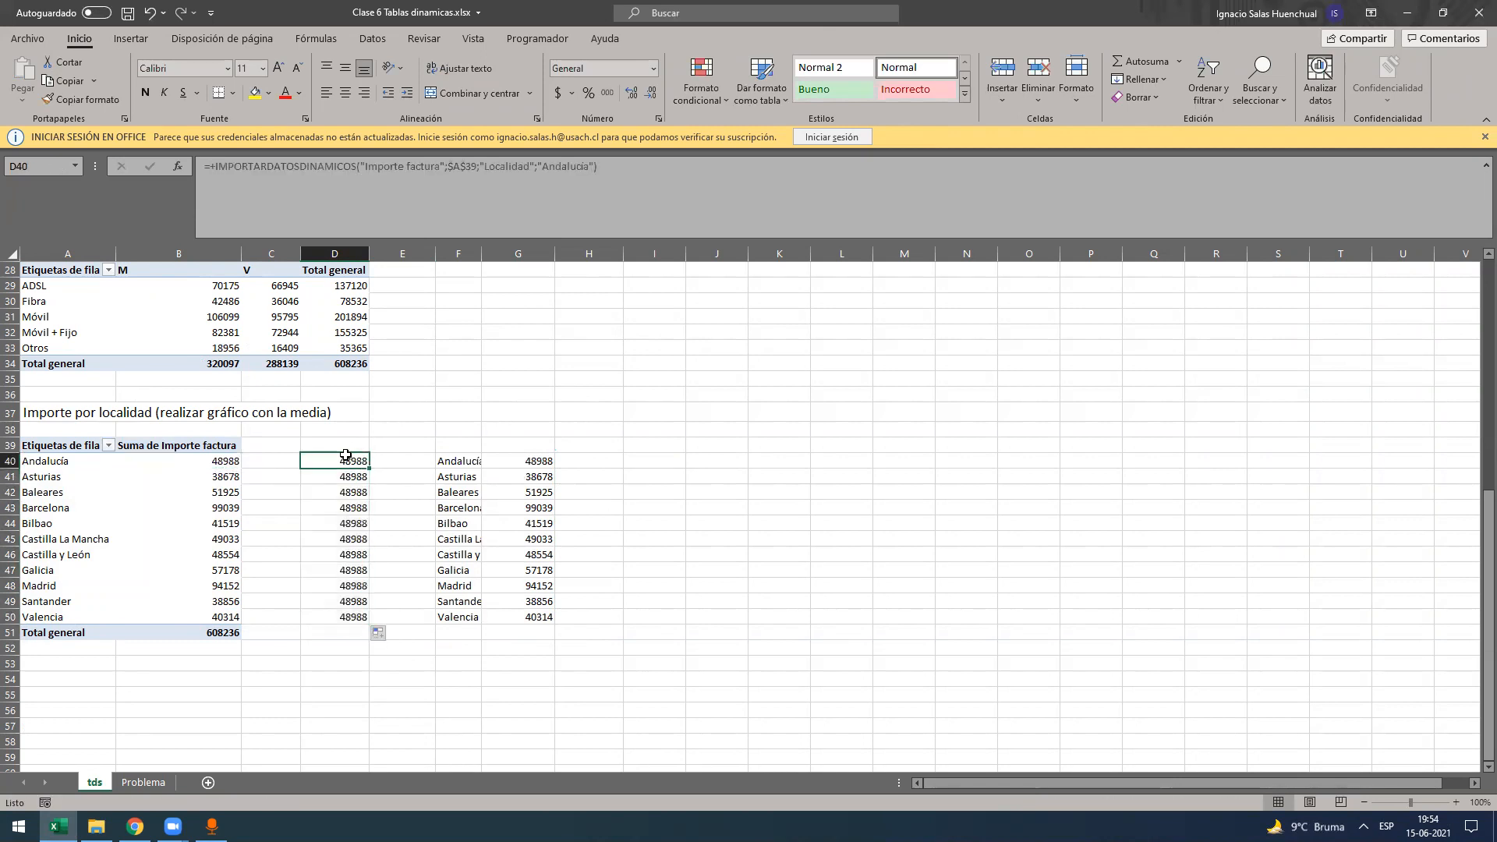
{"action": "left_click", "coordinate": [527, 217]}
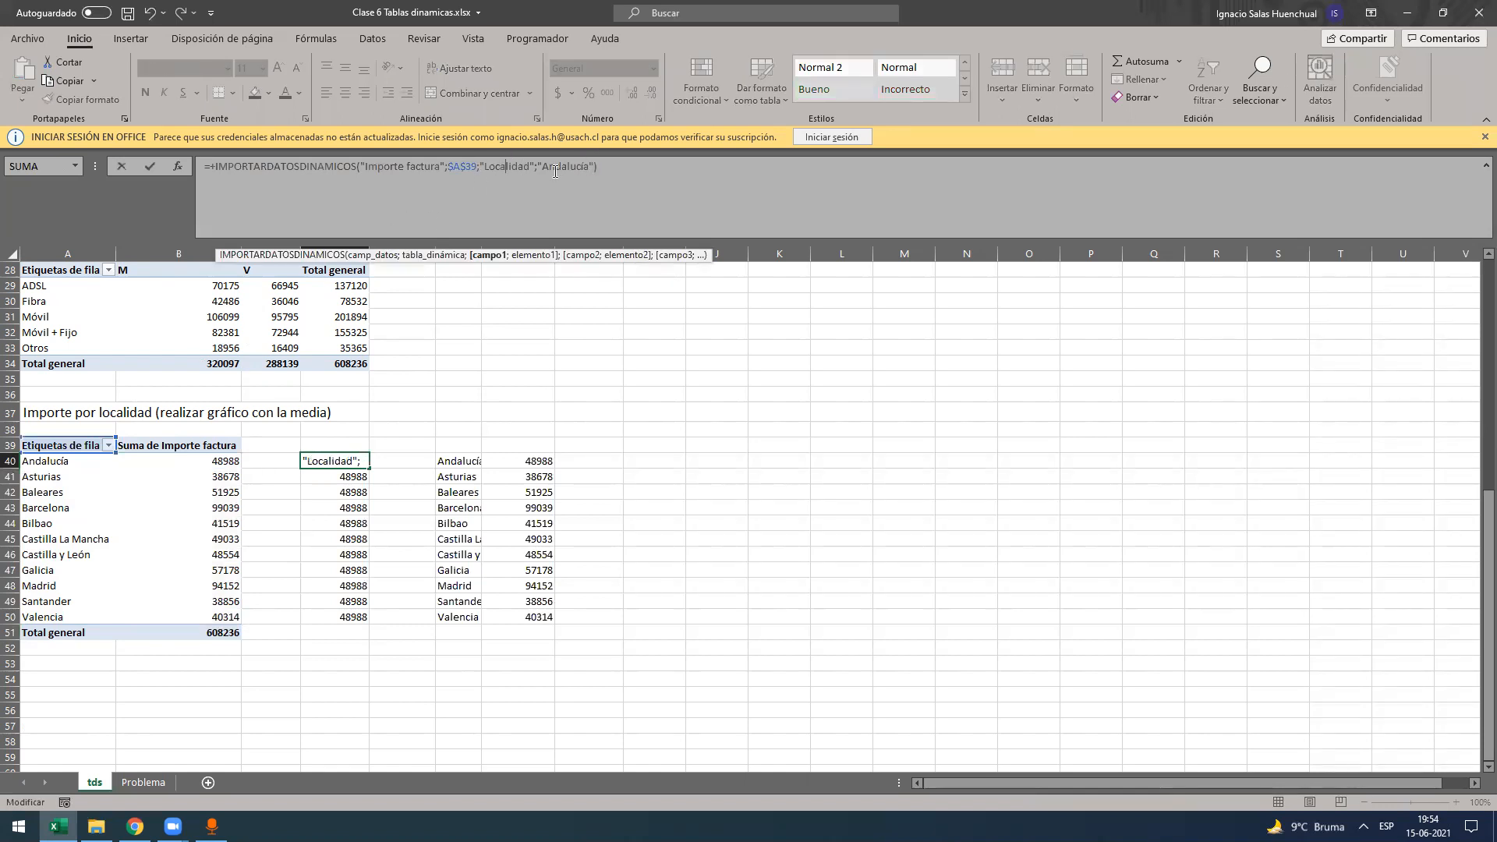
{"action": "left_click", "coordinate": [596, 170]}
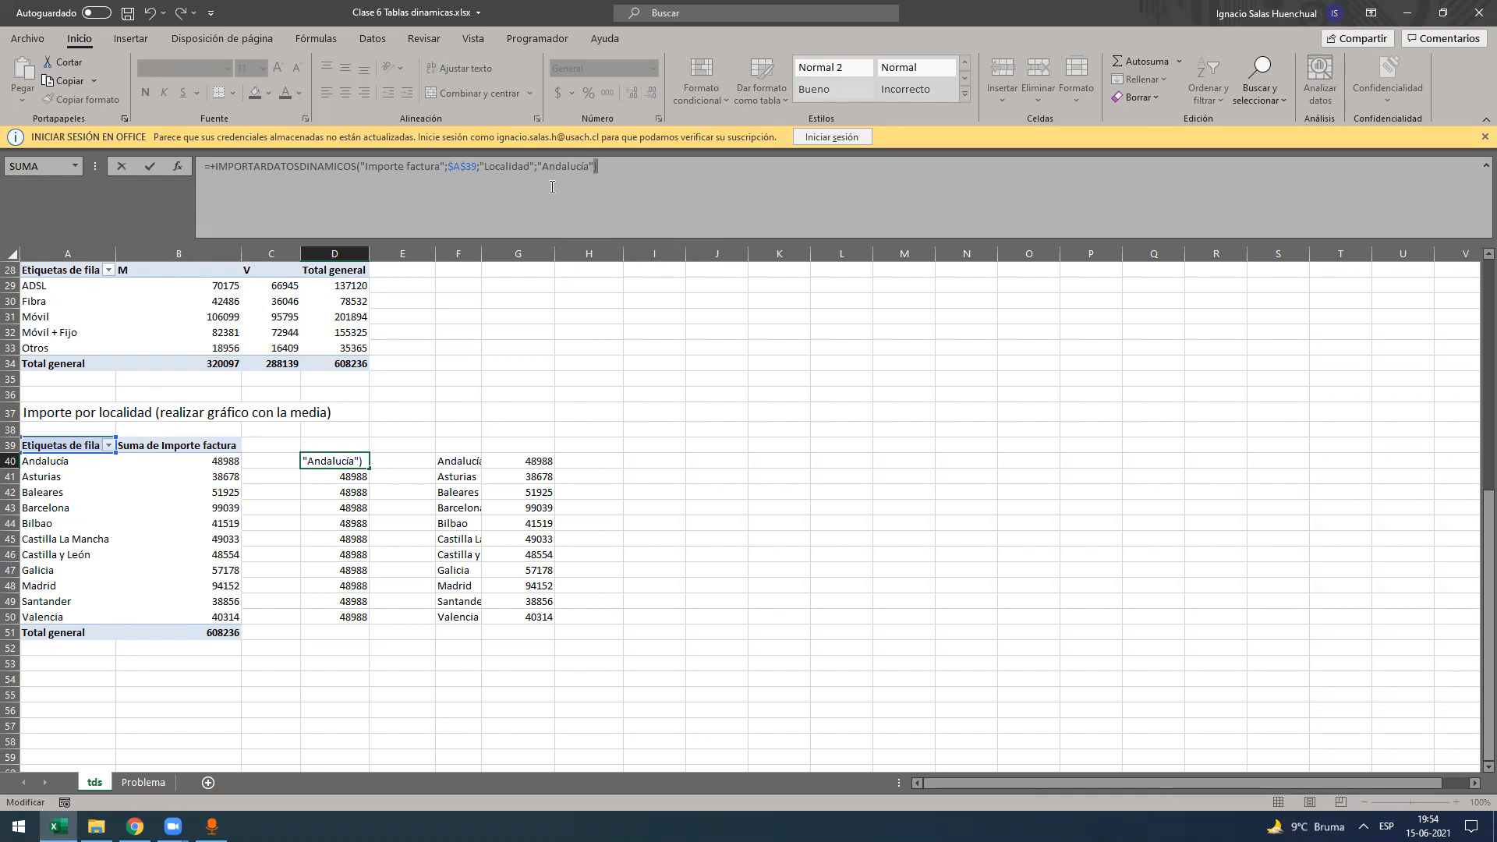
{"action": "left_click", "coordinate": [312, 460]}
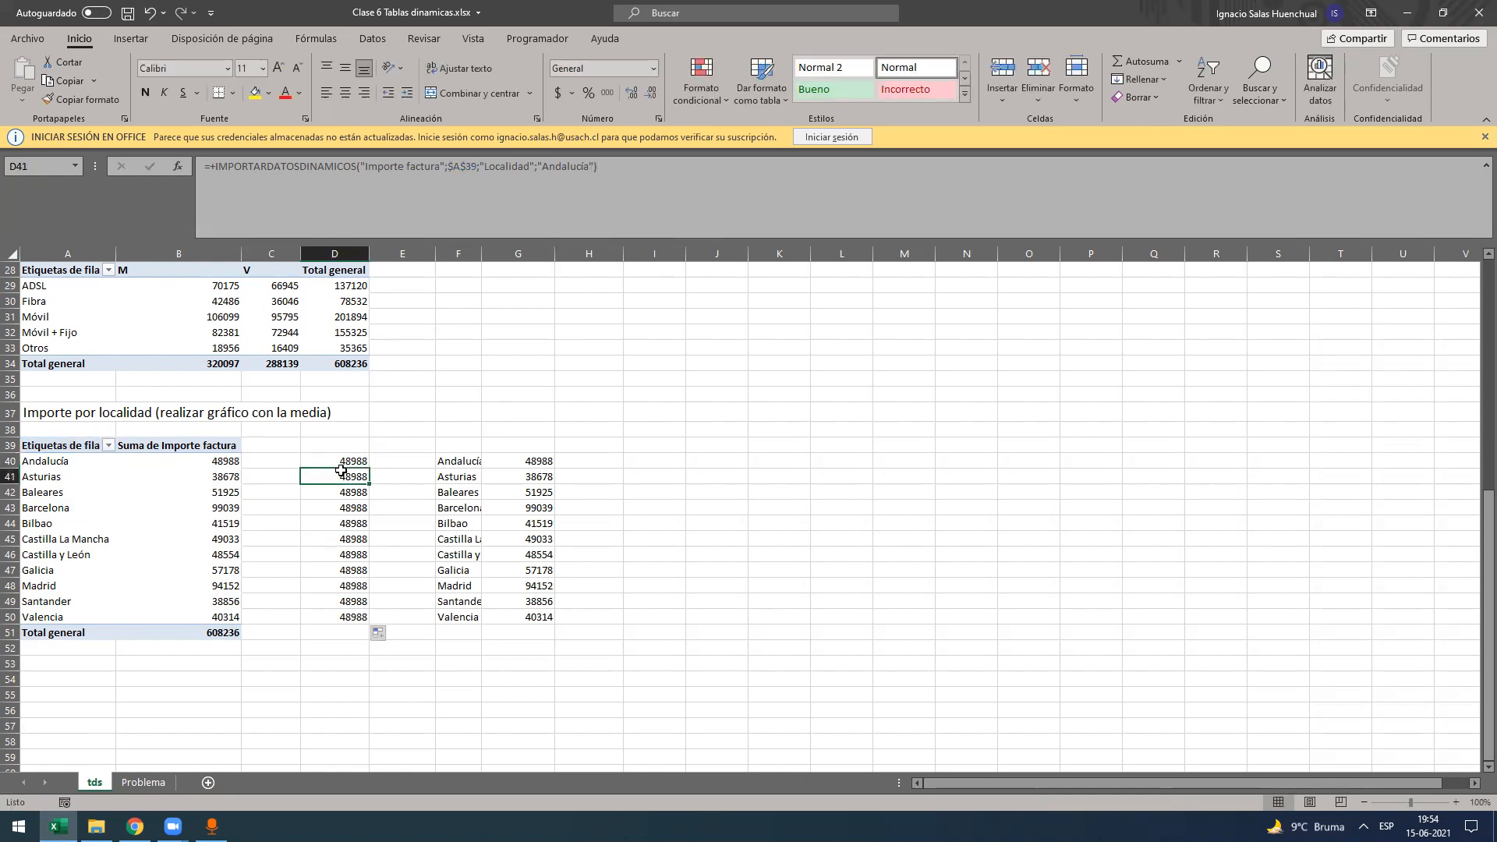
{"action": "left_click_drag", "start_coordinate": [341, 463], "coordinate": [341, 617]}
{"action": "key", "text": "Delete"}
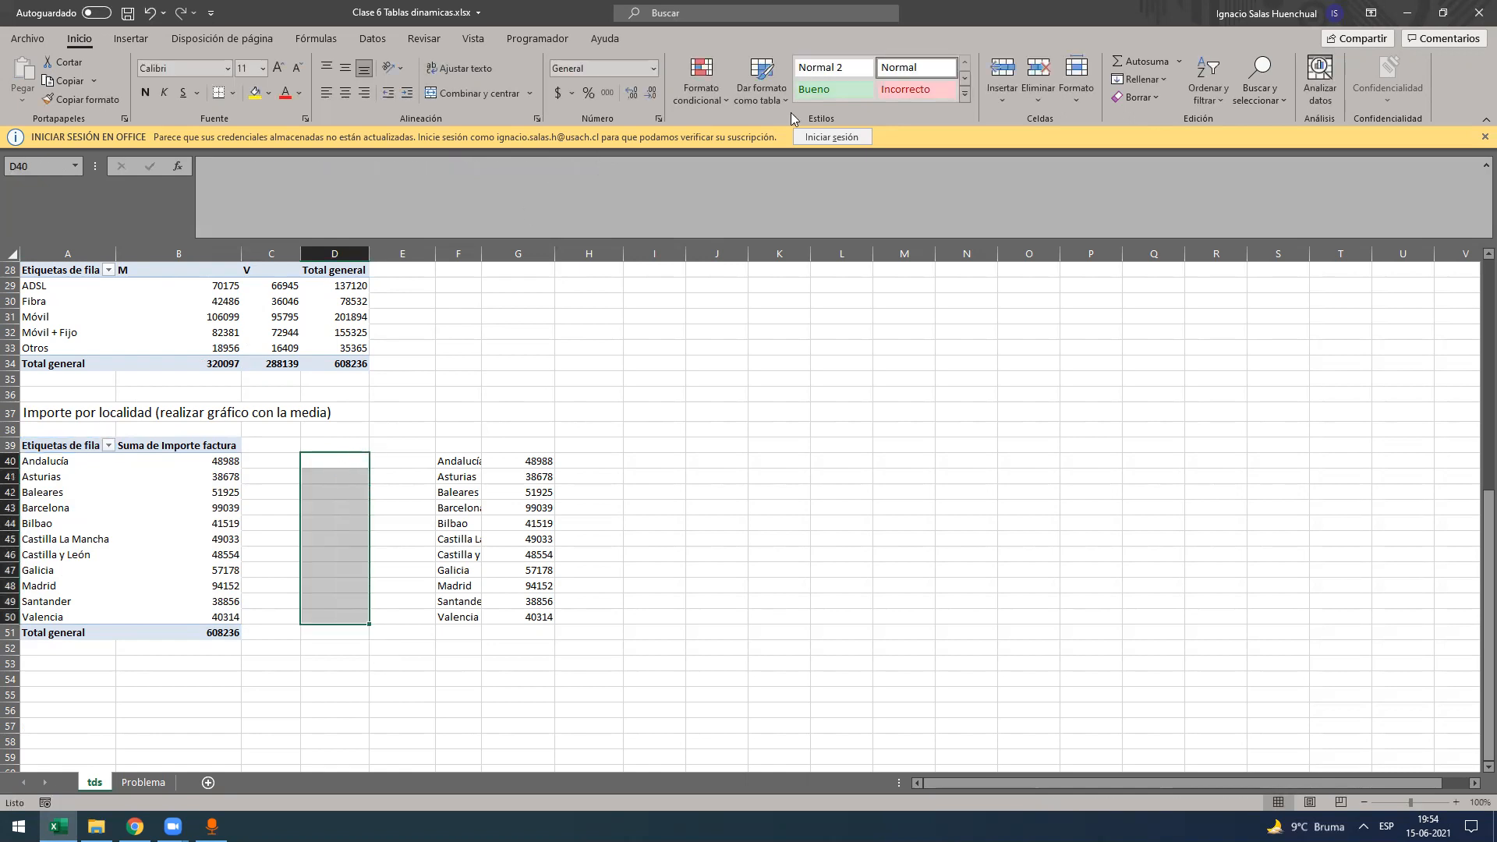
- Copy the localities and amounts in F40:G50 to D40, and clear the original range F40:G50
{"action": "left_click_drag", "start_coordinate": [450, 466], "coordinate": [546, 616]}
{"action": "key", "text": "ctrl+c"}
{"action": "left_click", "coordinate": [398, 476]}
{"action": "left_click", "coordinate": [355, 460]}
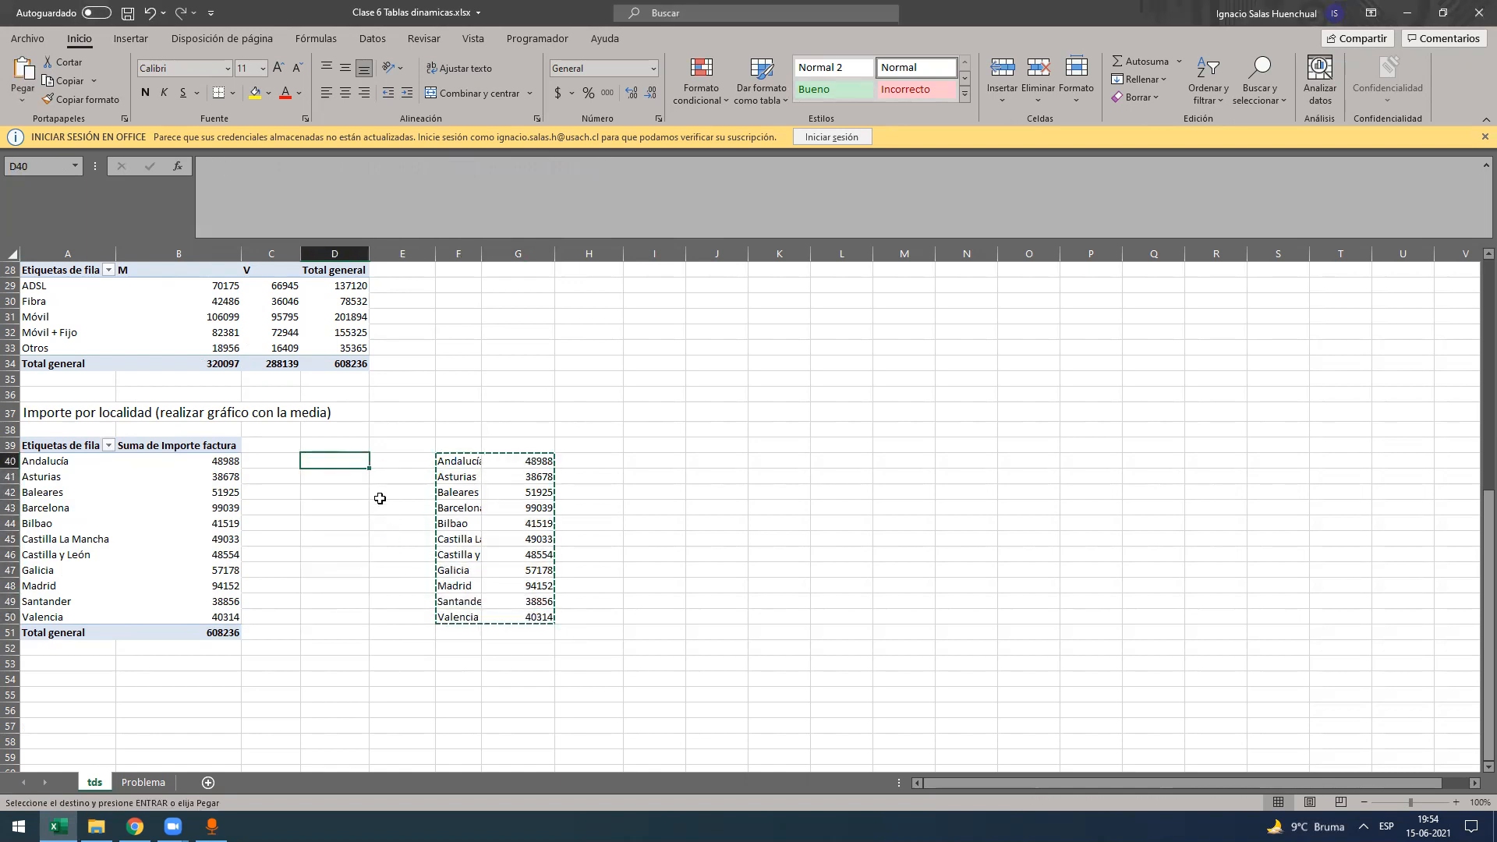
{"action": "key", "text": "ctrl+v"}
{"action": "left_click_drag", "start_coordinate": [461, 461], "coordinate": [546, 630]}
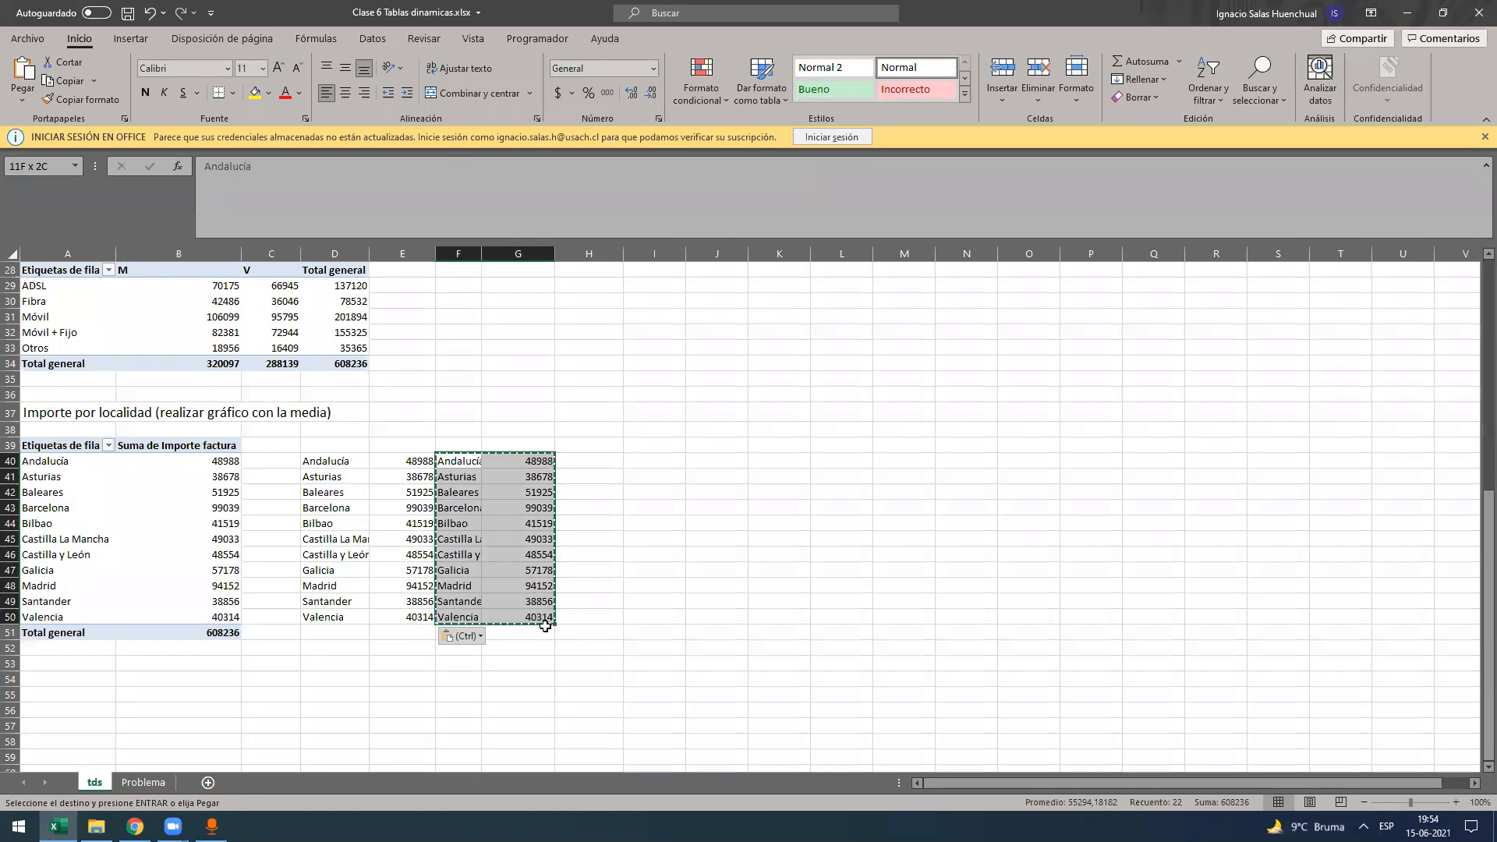
{"action": "key", "text": "Delete"}
- Calculate the average of $E$40:$E$50 in F40 with PROMEDIO, and fill the formula down to F50
{"action": "left_click", "coordinate": [455, 467]}
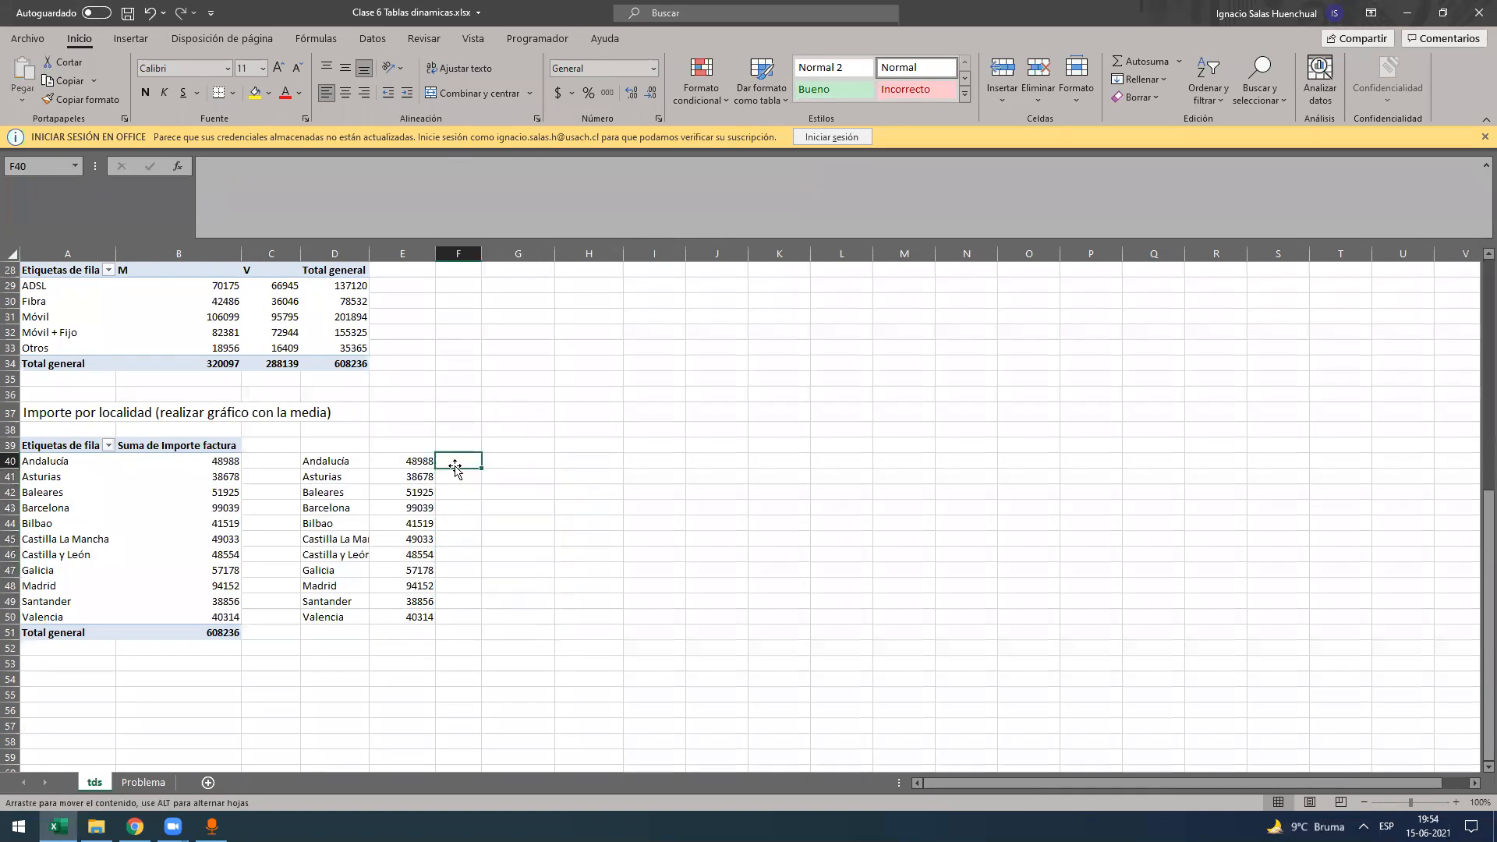
{"action": "type", "text": "+prom"}
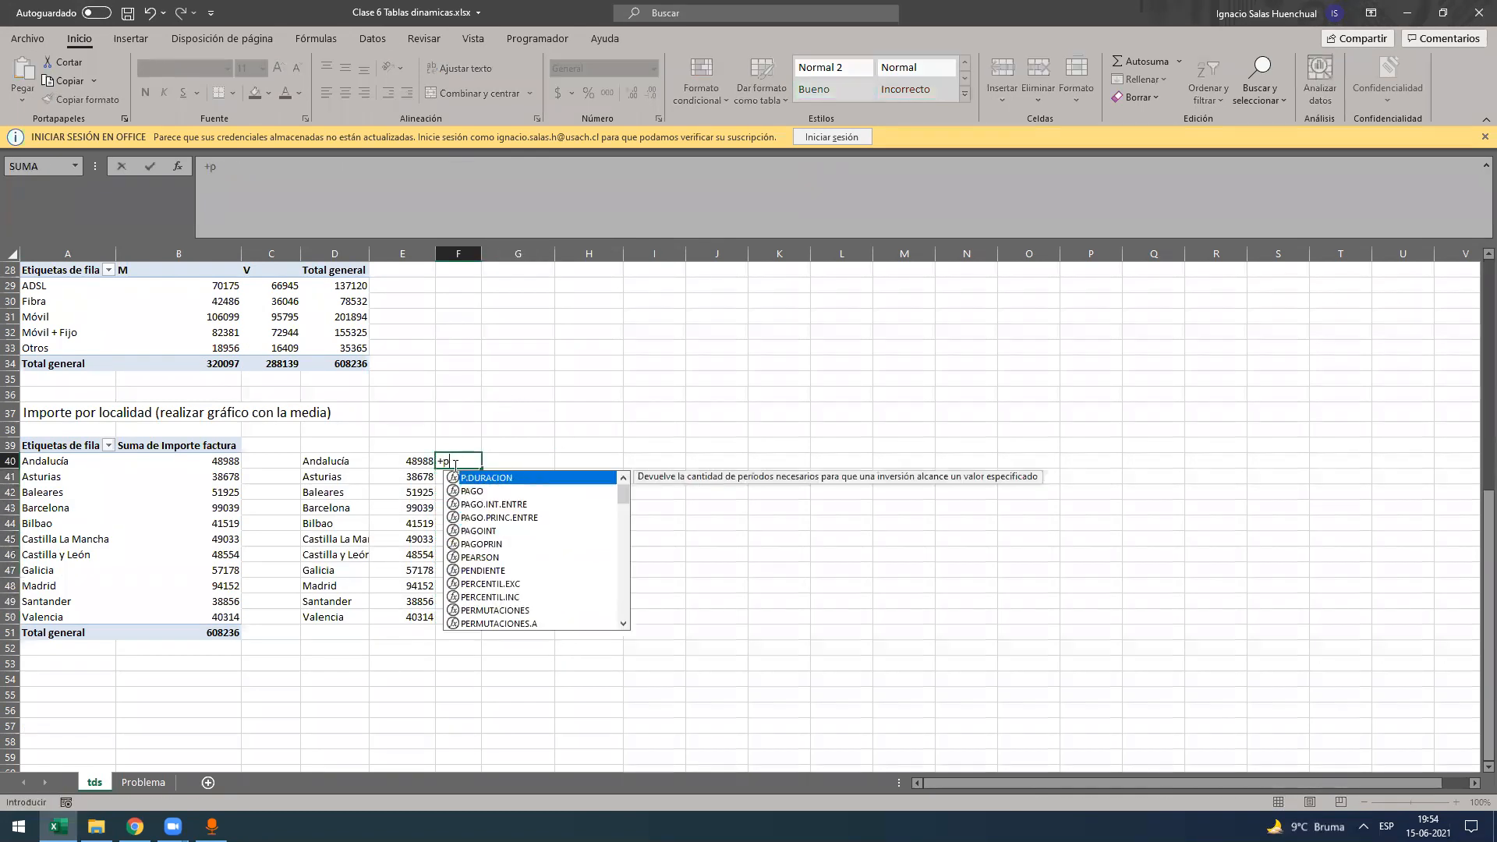
{"action": "key", "text": "Tab"}
{"action": "key", "text": "Left"}
{"action": "key", "text": "shift+Down"}
{"action": "key", "text": "shift+Down"}
{"action": "key", "text": "shift+Down"}
{"action": "key", "text": "shift+Down"}
{"action": "key", "text": "shift+Down"}
{"action": "key", "text": "shift+Down"}
{"action": "key", "text": "shift+Down"}
{"action": "key", "text": "shift+Down"}
{"action": "key", "text": "shift+Down"}
{"action": "key", "text": "shift+Down"}
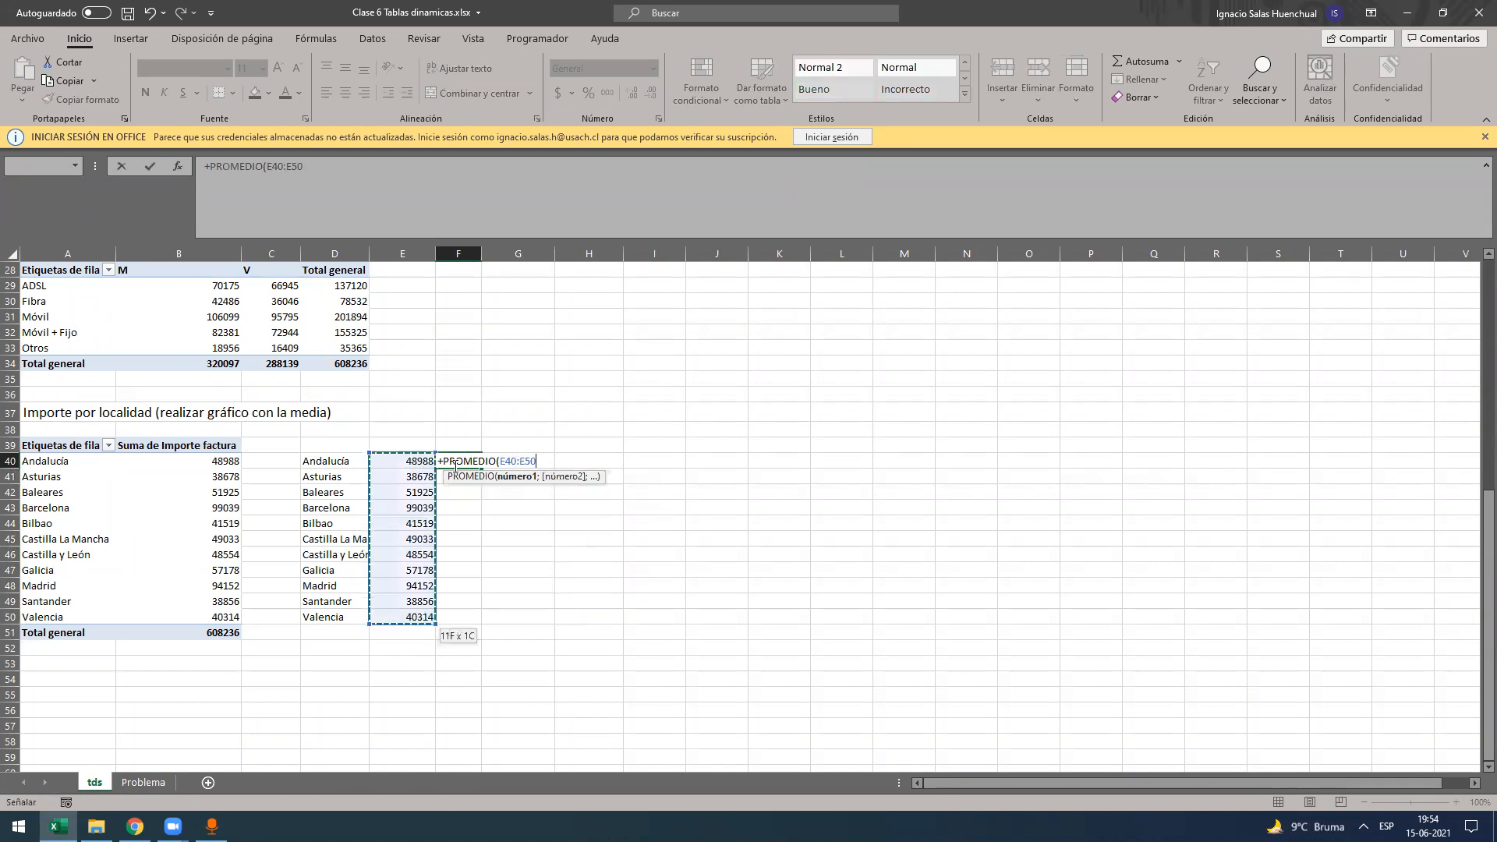
{"action": "key", "text": "Return"}
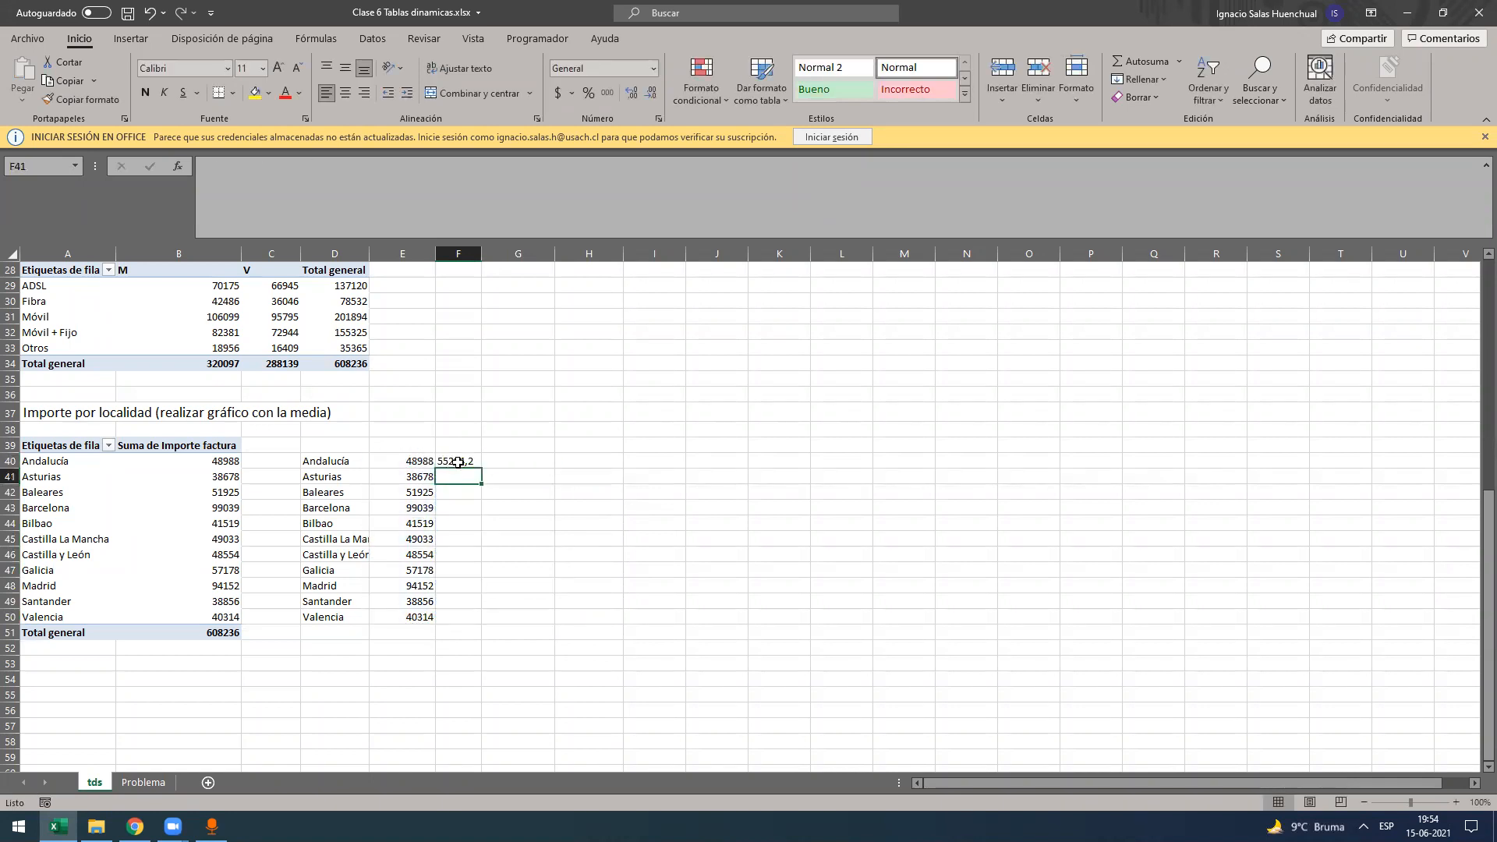
{"action": "left_click", "coordinate": [459, 465]}
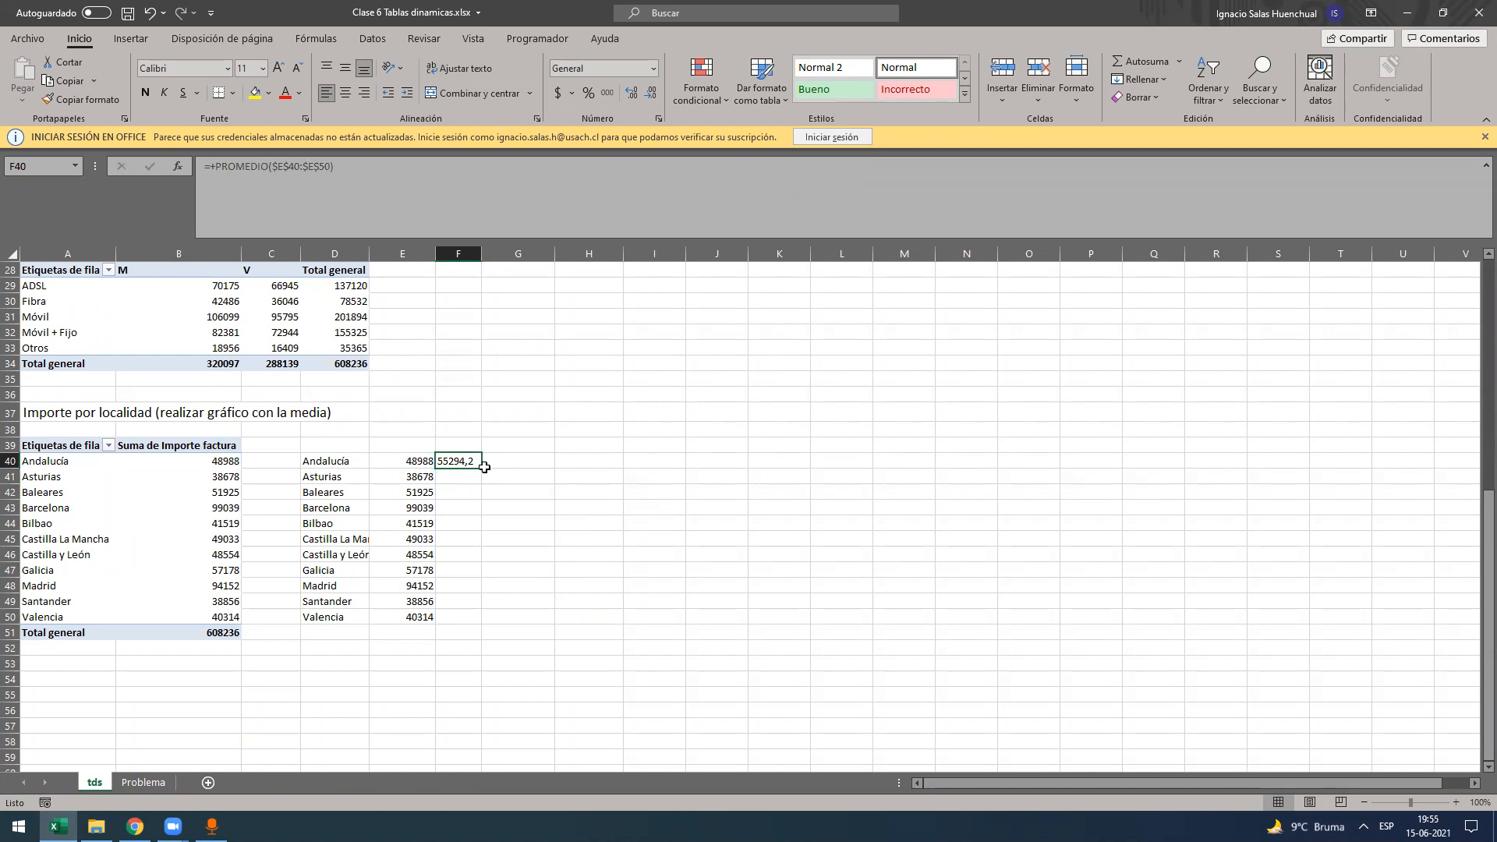
{"action": "double_click", "coordinate": [485, 466]}
- Add the headings Importe in E39 and Promedio in F39
{"action": "left_click", "coordinate": [418, 454]}
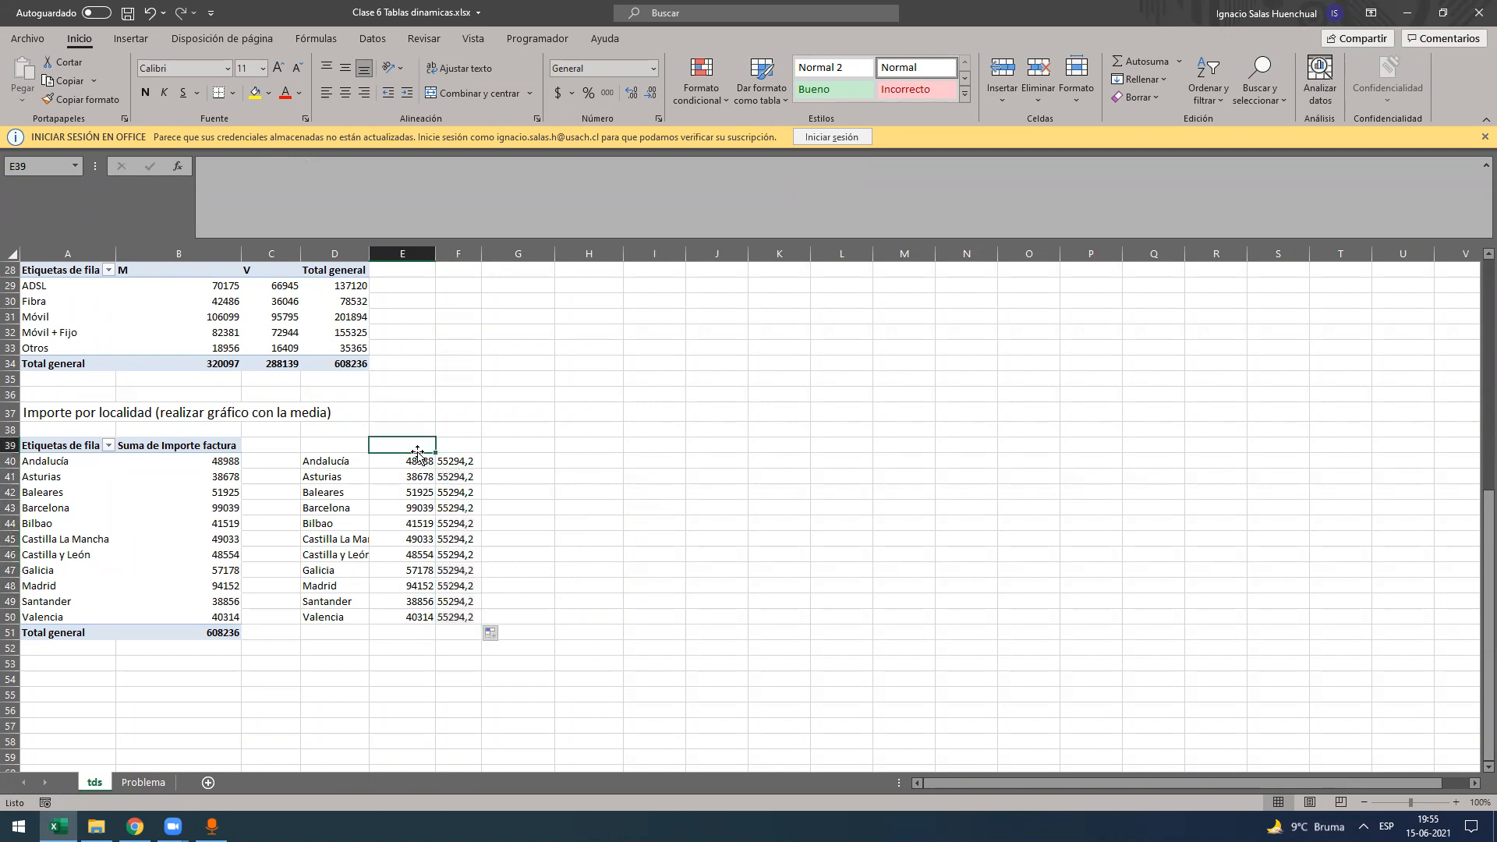
{"action": "type", "text": "Importe"}
{"action": "key", "text": "Tab"}
{"action": "type", "text": "Promedio"}
{"action": "key", "text": "Return"}
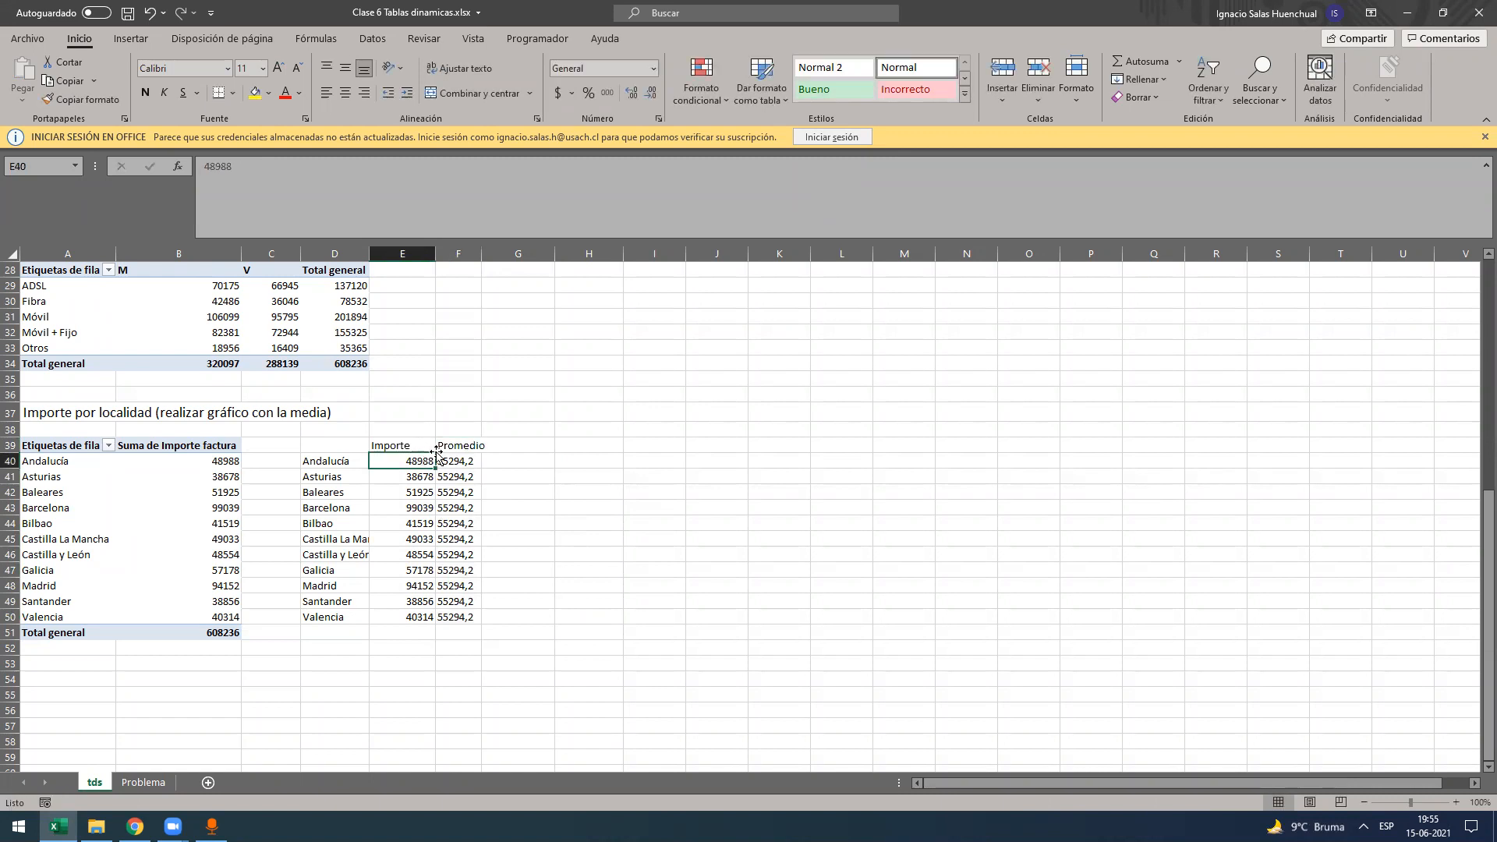
- Fit column F to its contents and format the averages in F40:F50 with no decimals
{"action": "double_click", "coordinate": [482, 255]}
{"action": "left_click_drag", "start_coordinate": [432, 477], "coordinate": [468, 623]}
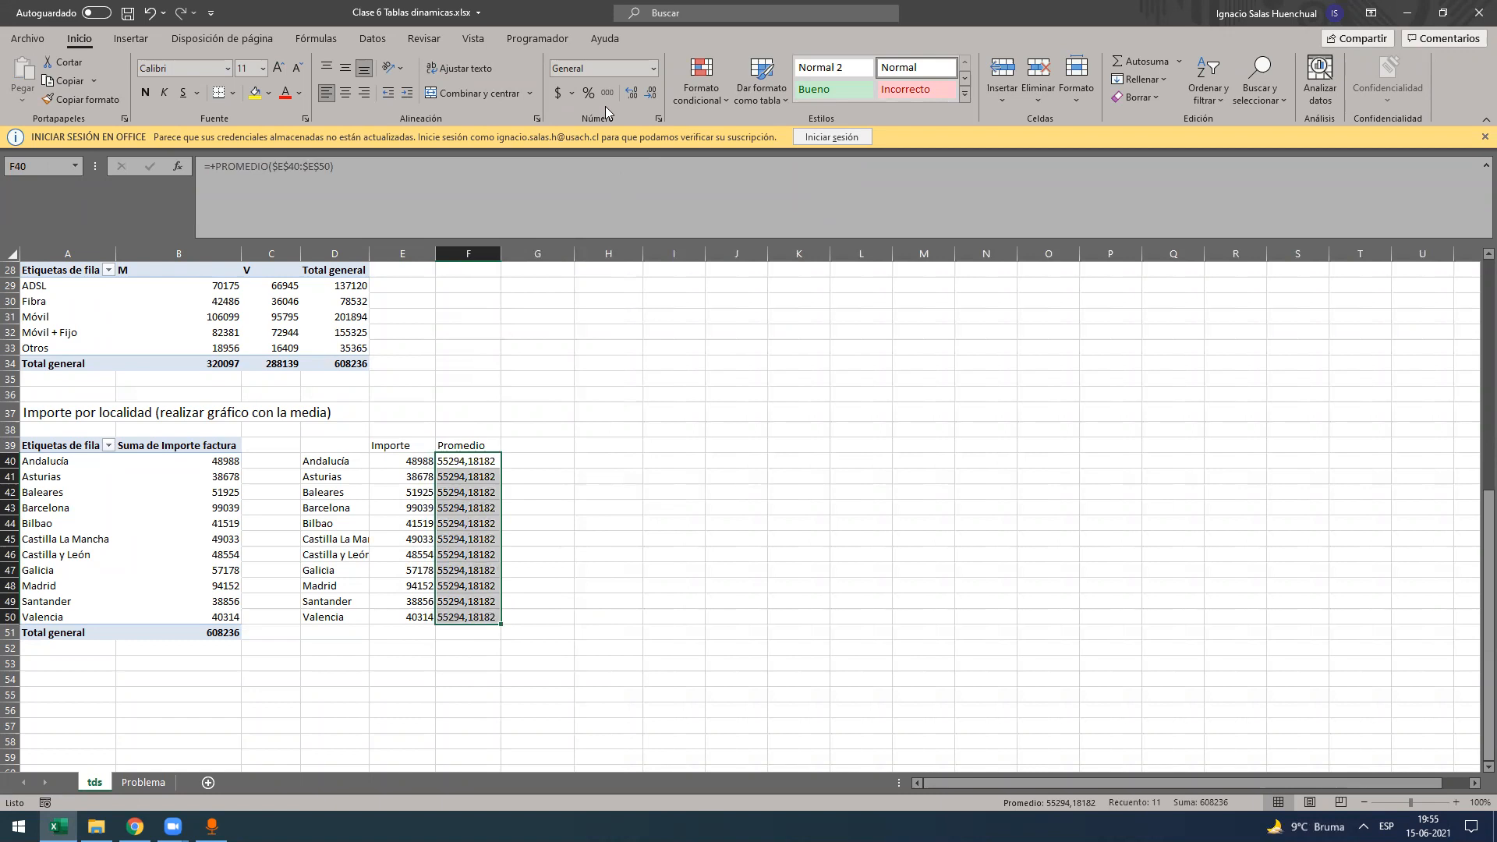
{"action": "left_click", "coordinate": [633, 92]}
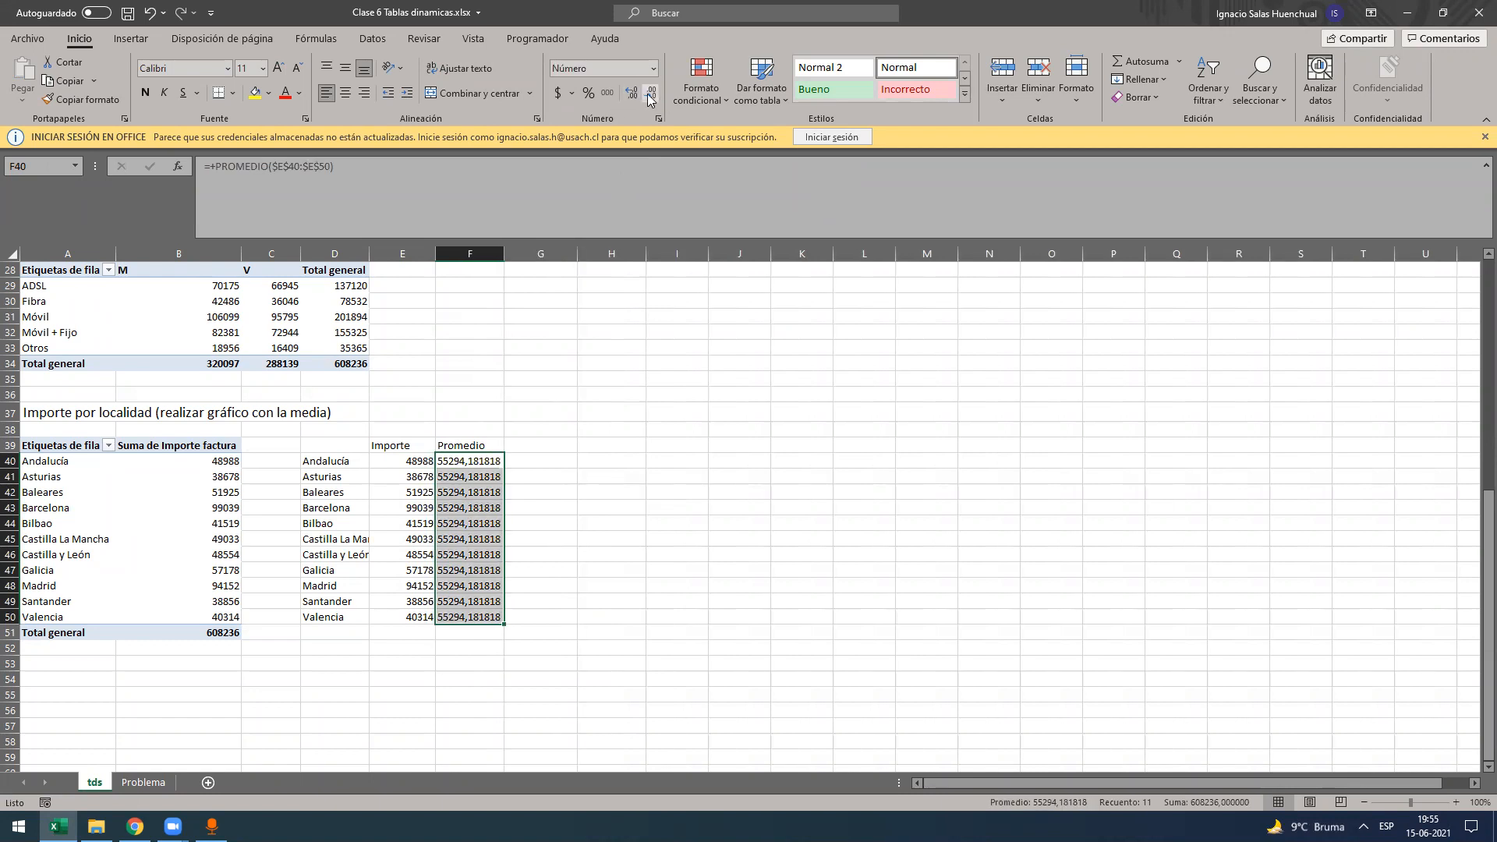
{"action": "left_click", "coordinate": [652, 93]}
{"action": "left_click", "coordinate": [652, 93]}
{"action": "left_click", "coordinate": [652, 93]}
{"action": "left_click", "coordinate": [652, 93]}
{"action": "left_click", "coordinate": [652, 93]}
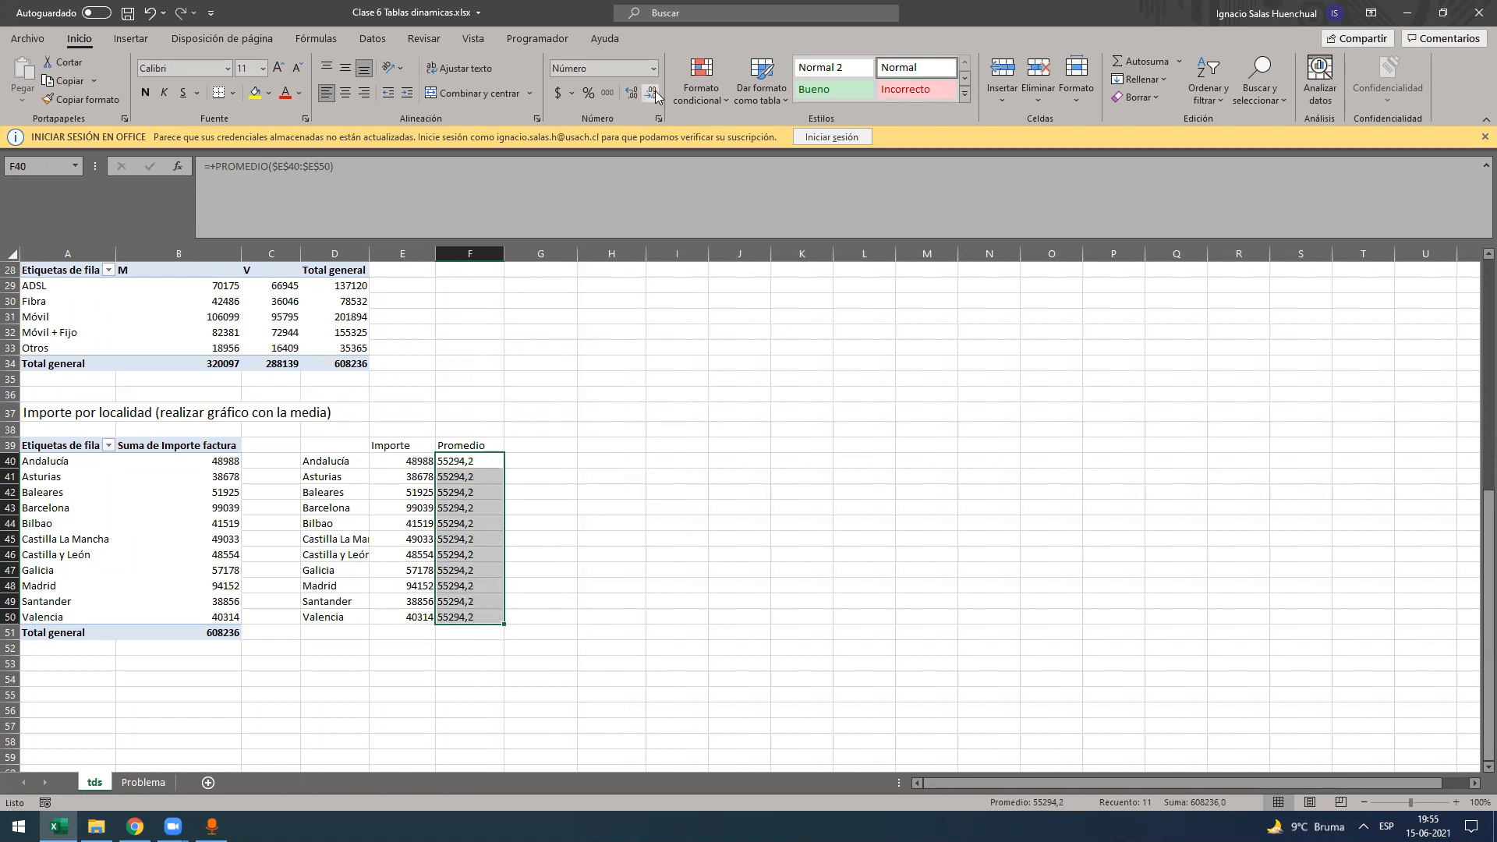
{"action": "left_click", "coordinate": [652, 92]}
{"action": "left_click", "coordinate": [468, 477]}
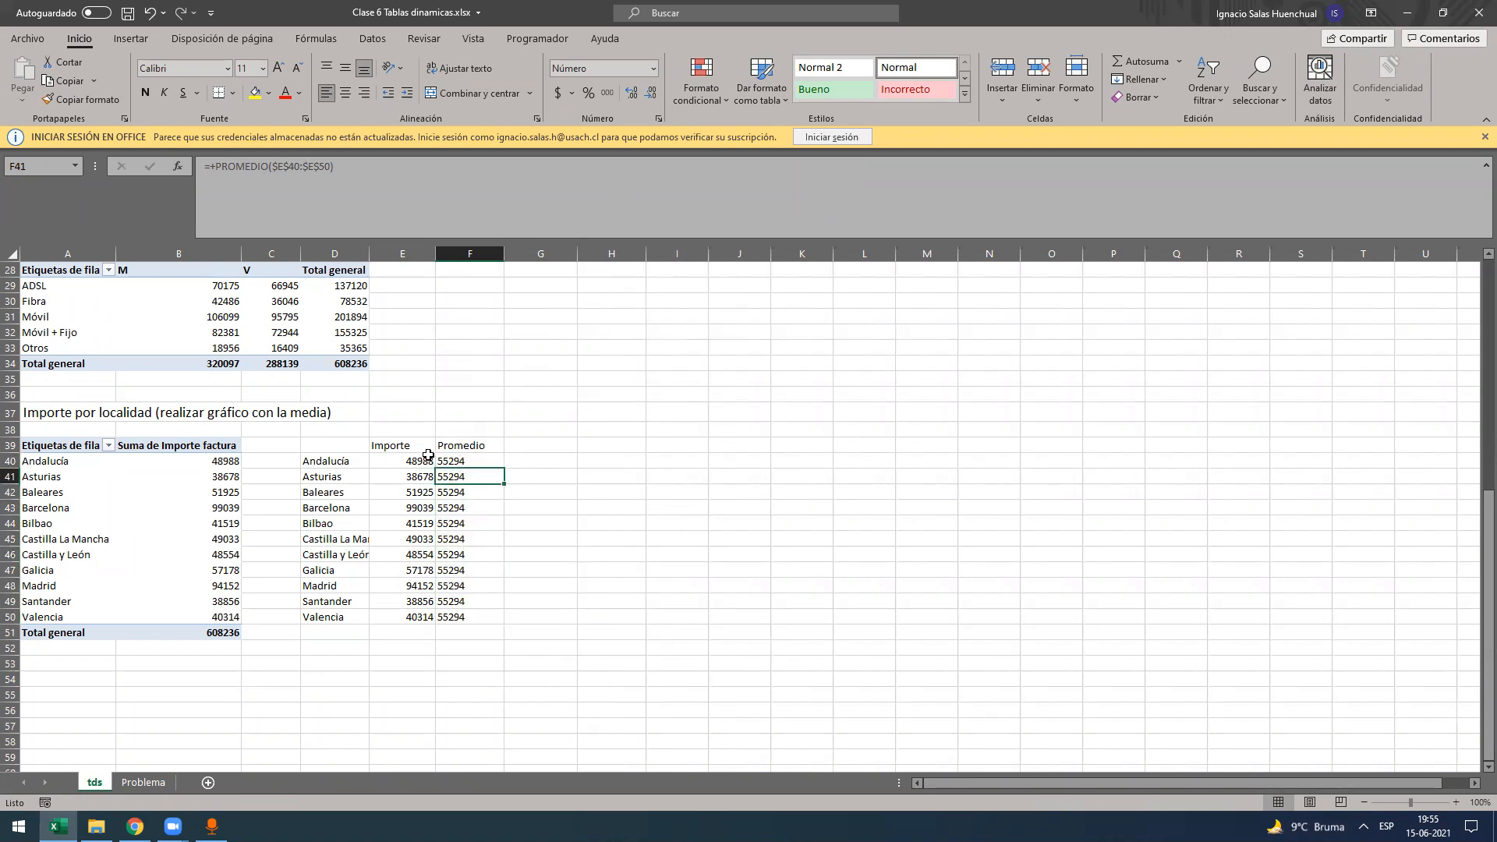
- Add the heading Localidad in D39 above the copied localities
{"action": "left_click", "coordinate": [469, 461]}
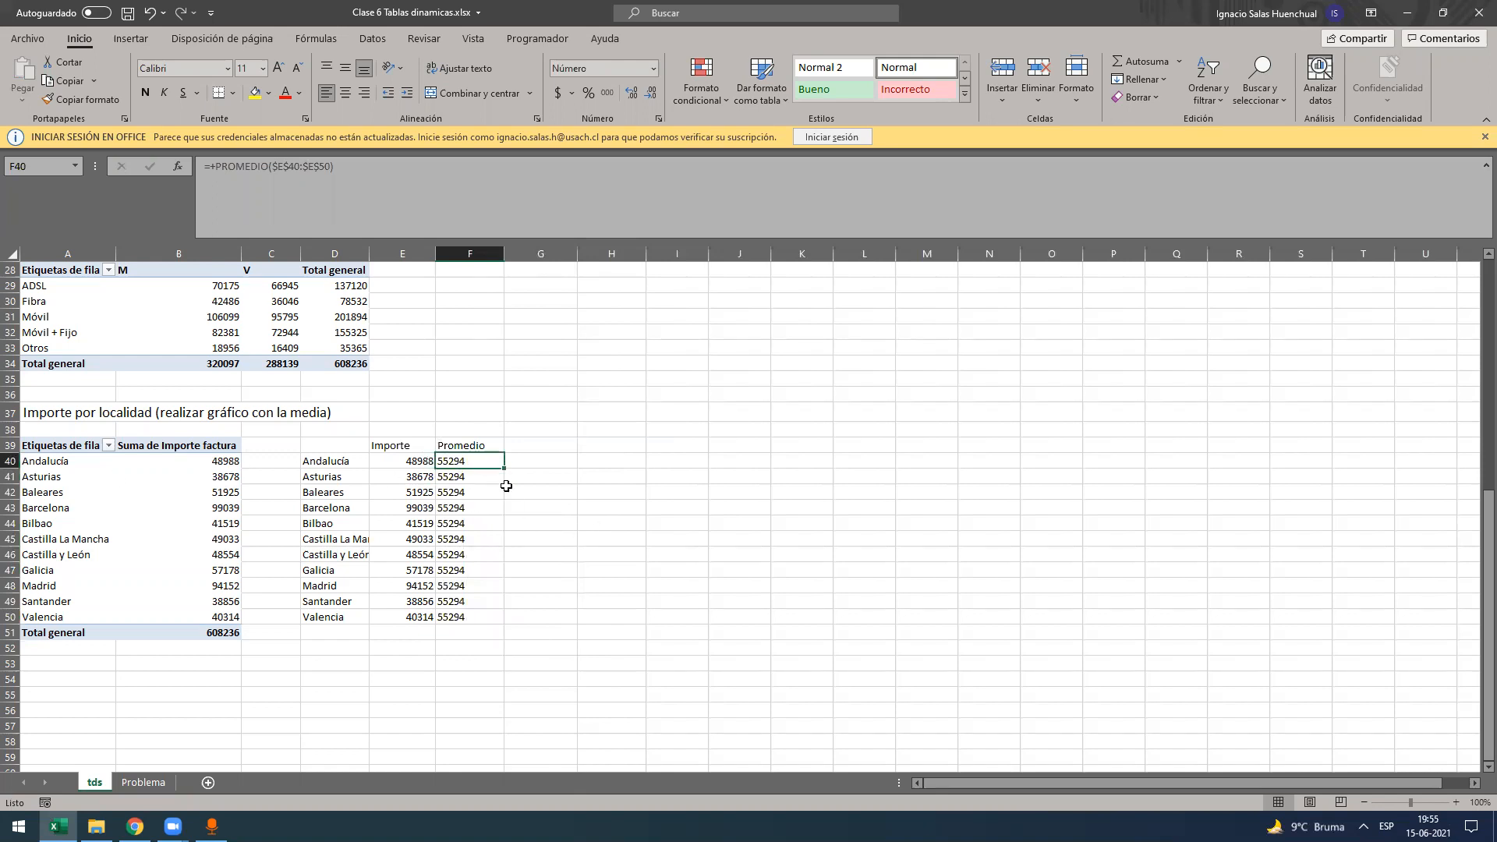
{"action": "left_click", "coordinate": [361, 472]}
{"action": "left_click", "coordinate": [349, 449]}
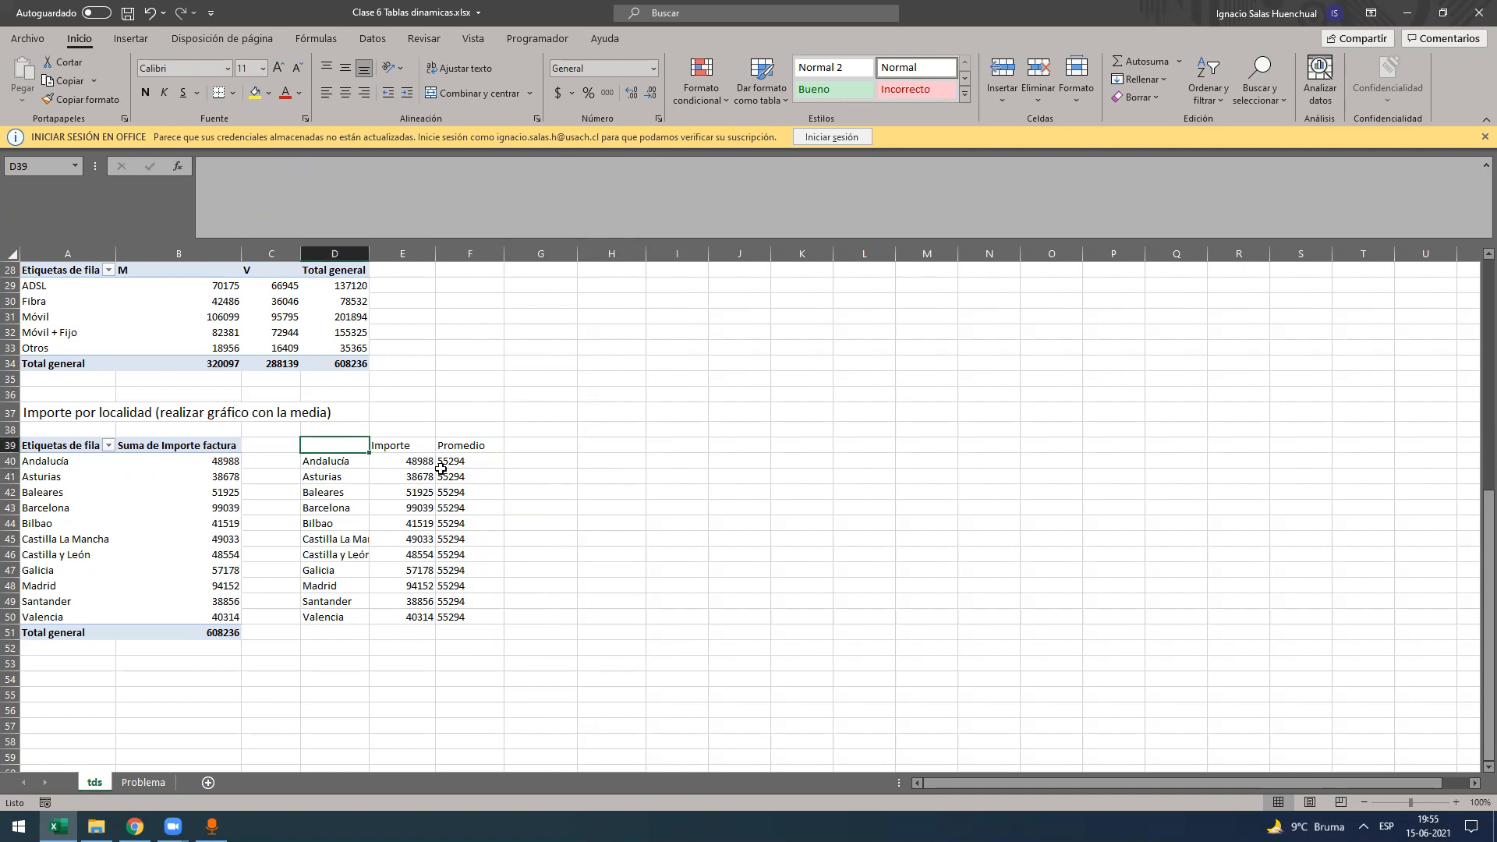
{"action": "left_click_drag", "start_coordinate": [413, 446], "coordinate": [449, 621]}
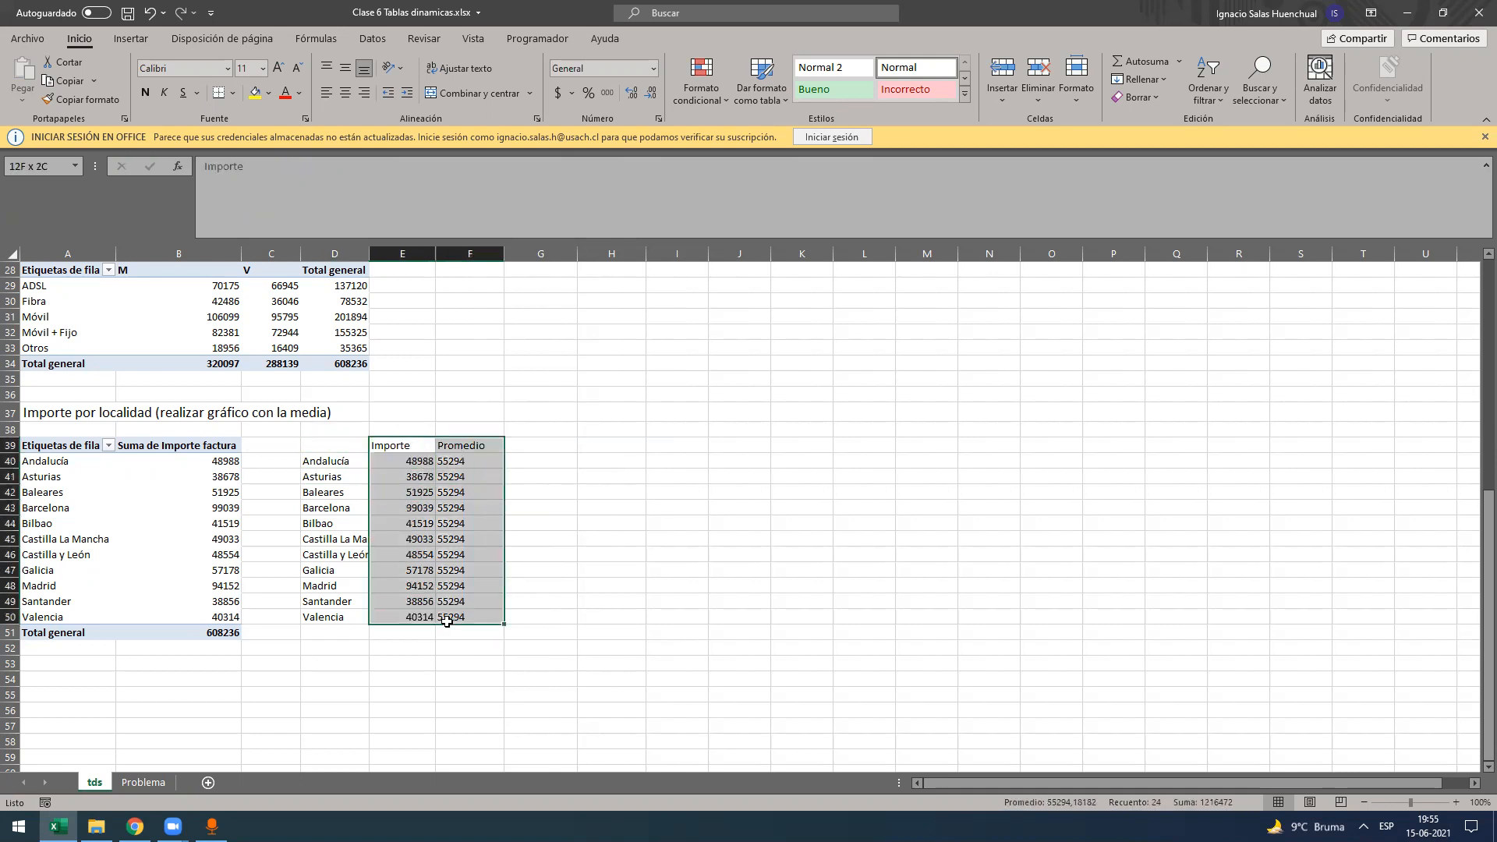
{"action": "mouse_move", "coordinate": [349, 449]}
{"action": "left_mouse_down"}
{"action": "mouse_move", "coordinate": [404, 524]}
{"action": "mouse_move", "coordinate": [351, 445]}
{"action": "mouse_move", "coordinate": [361, 455]}
{"action": "left_mouse_up"}
{"action": "type", "text": "Localidad"}
{"action": "key", "text": "Return"}
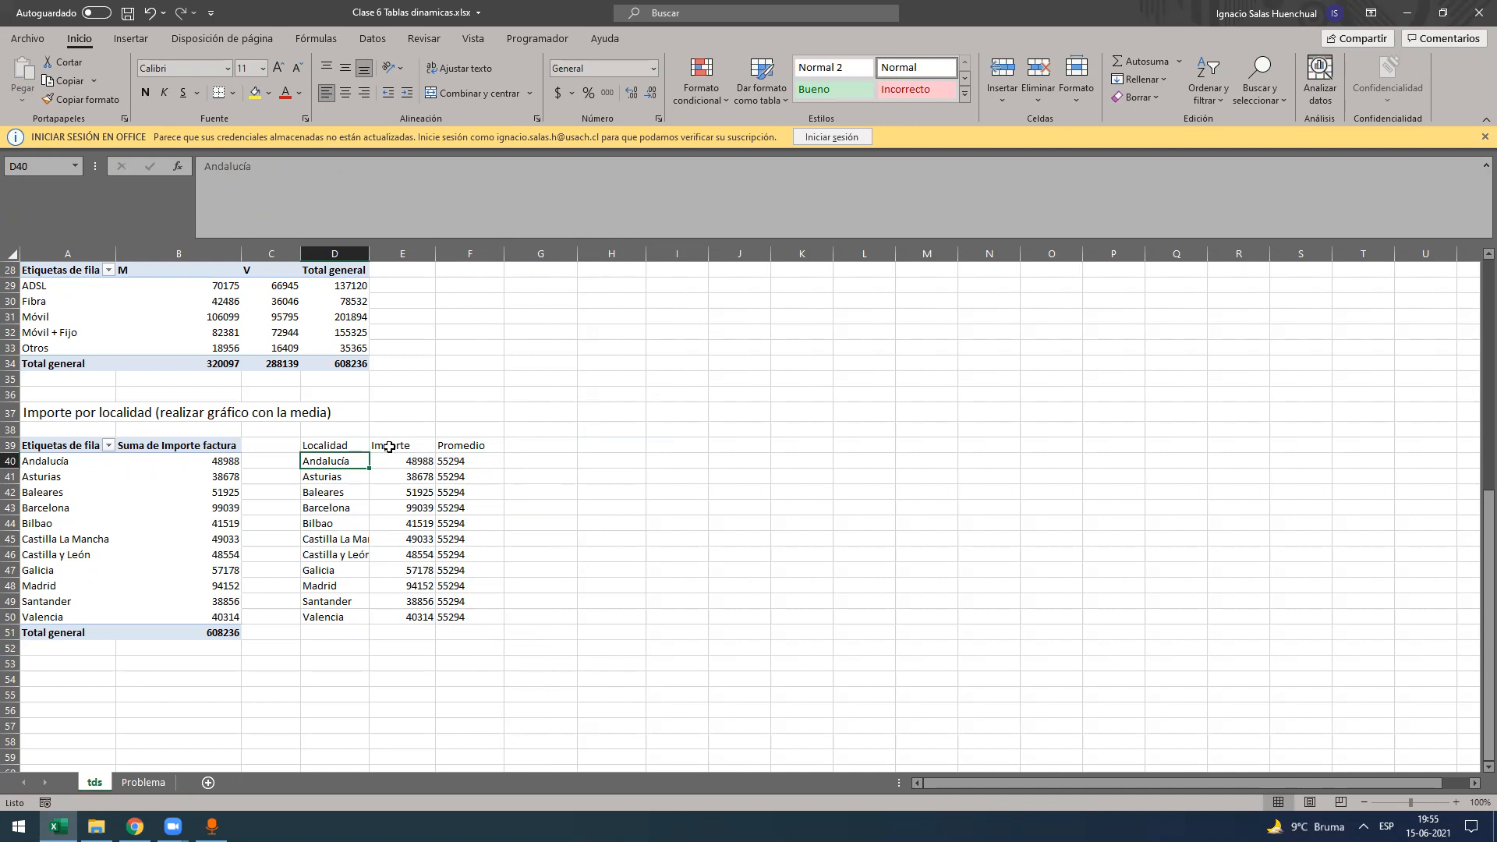
- Insert the recommended clustered column chart with Promedio as a line from the range E39:F50
{"action": "left_click_drag", "start_coordinate": [381, 446], "coordinate": [487, 618]}
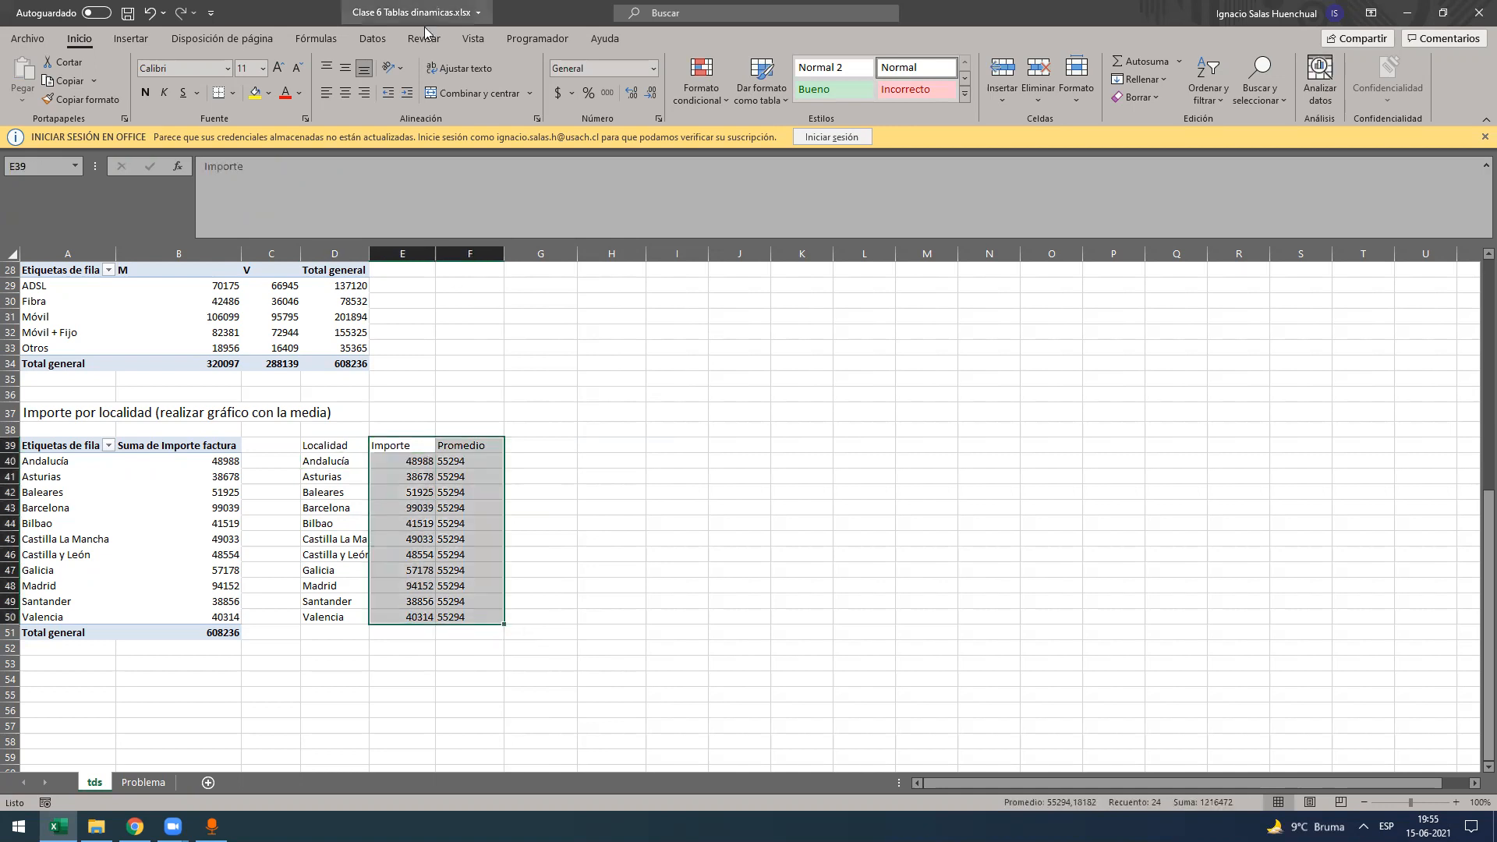
{"action": "left_click", "coordinate": [131, 38]}
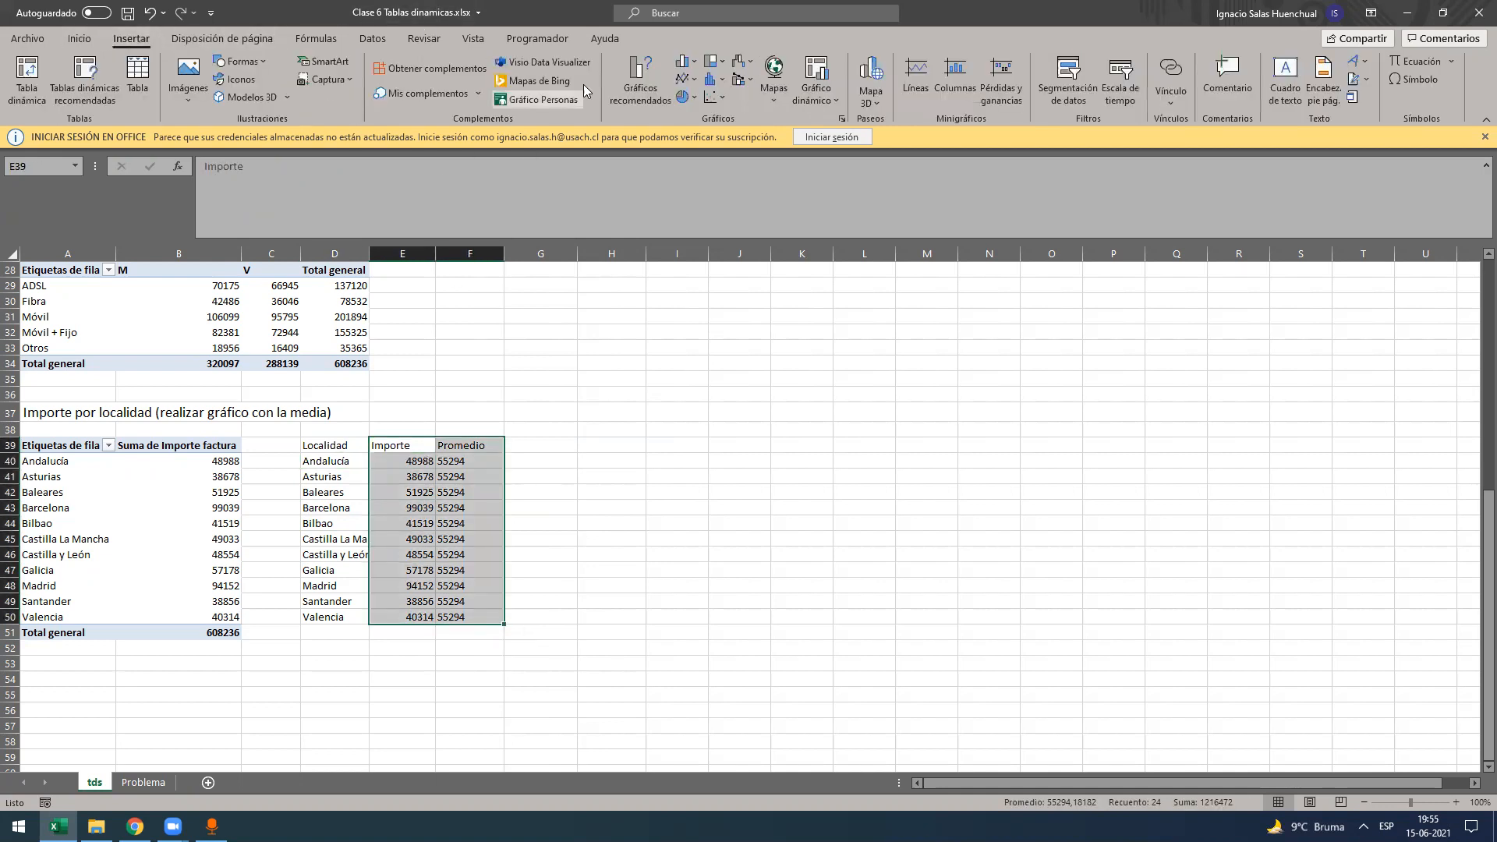
{"action": "left_click", "coordinate": [604, 98]}
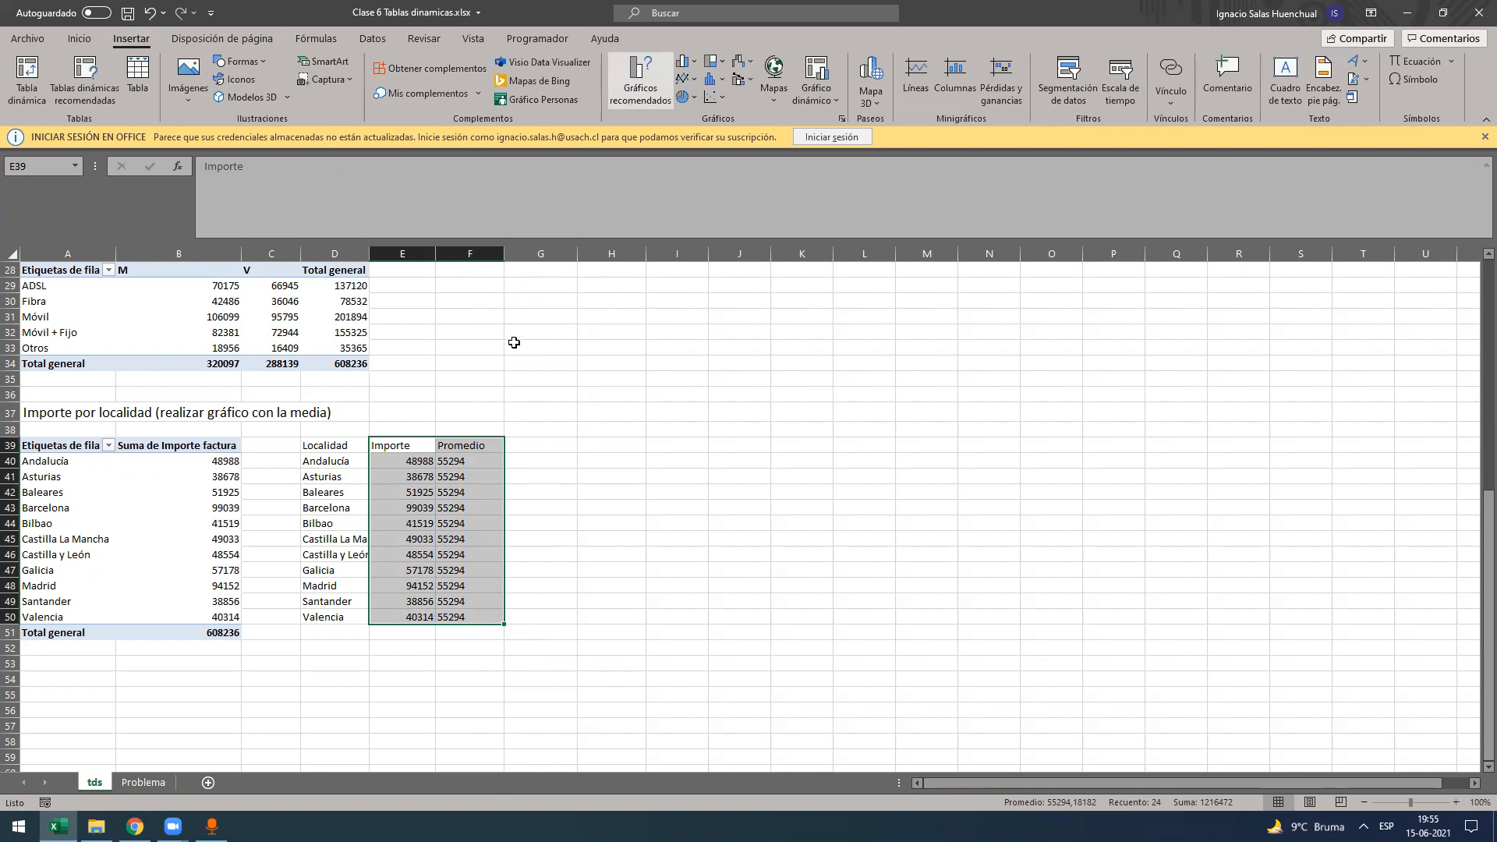
{"action": "left_click", "coordinate": [602, 365]}
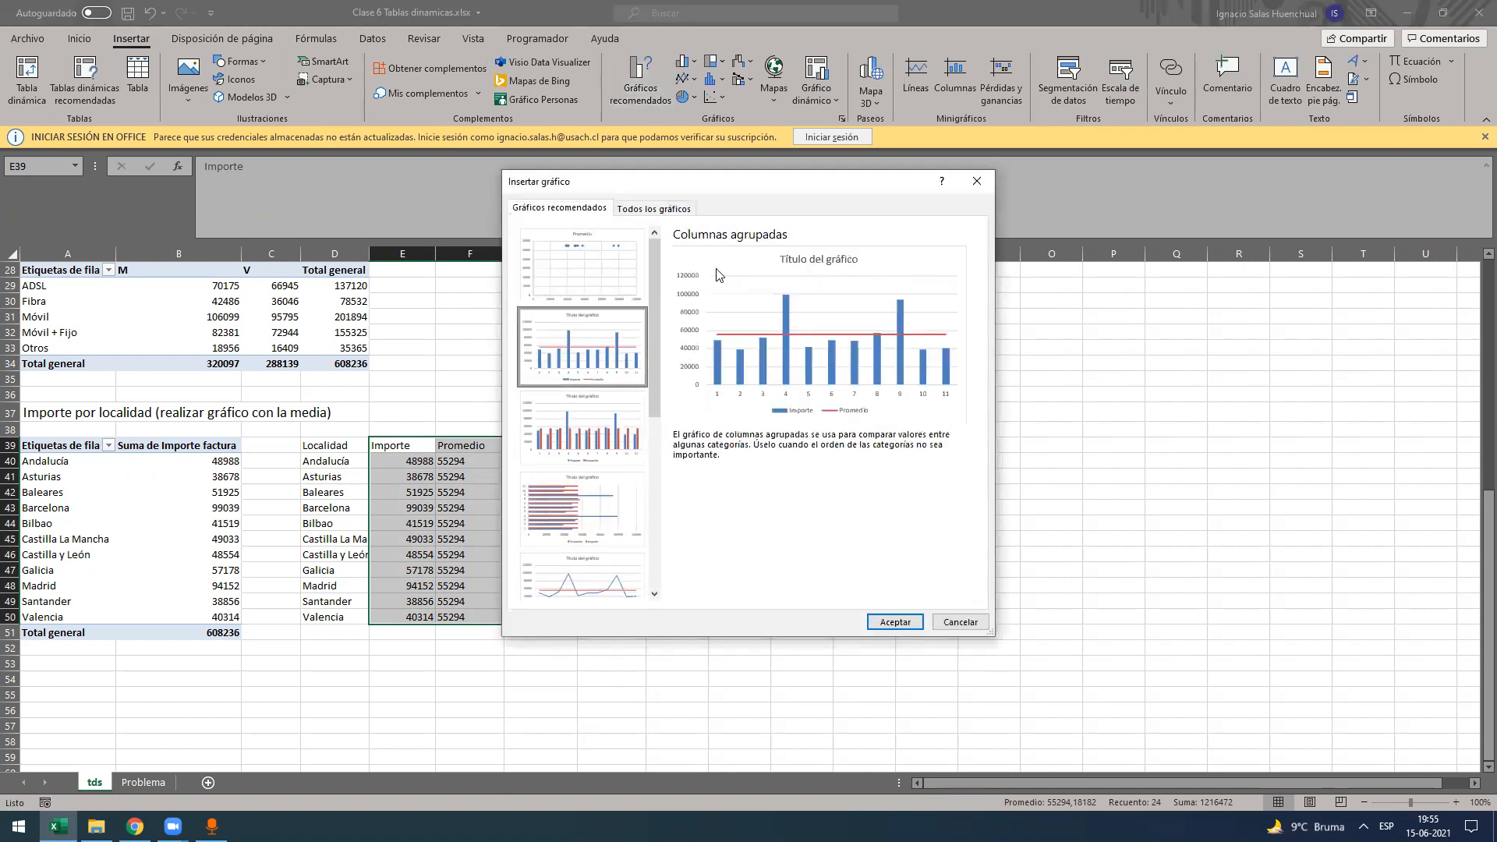
{"action": "left_click", "coordinate": [894, 621]}
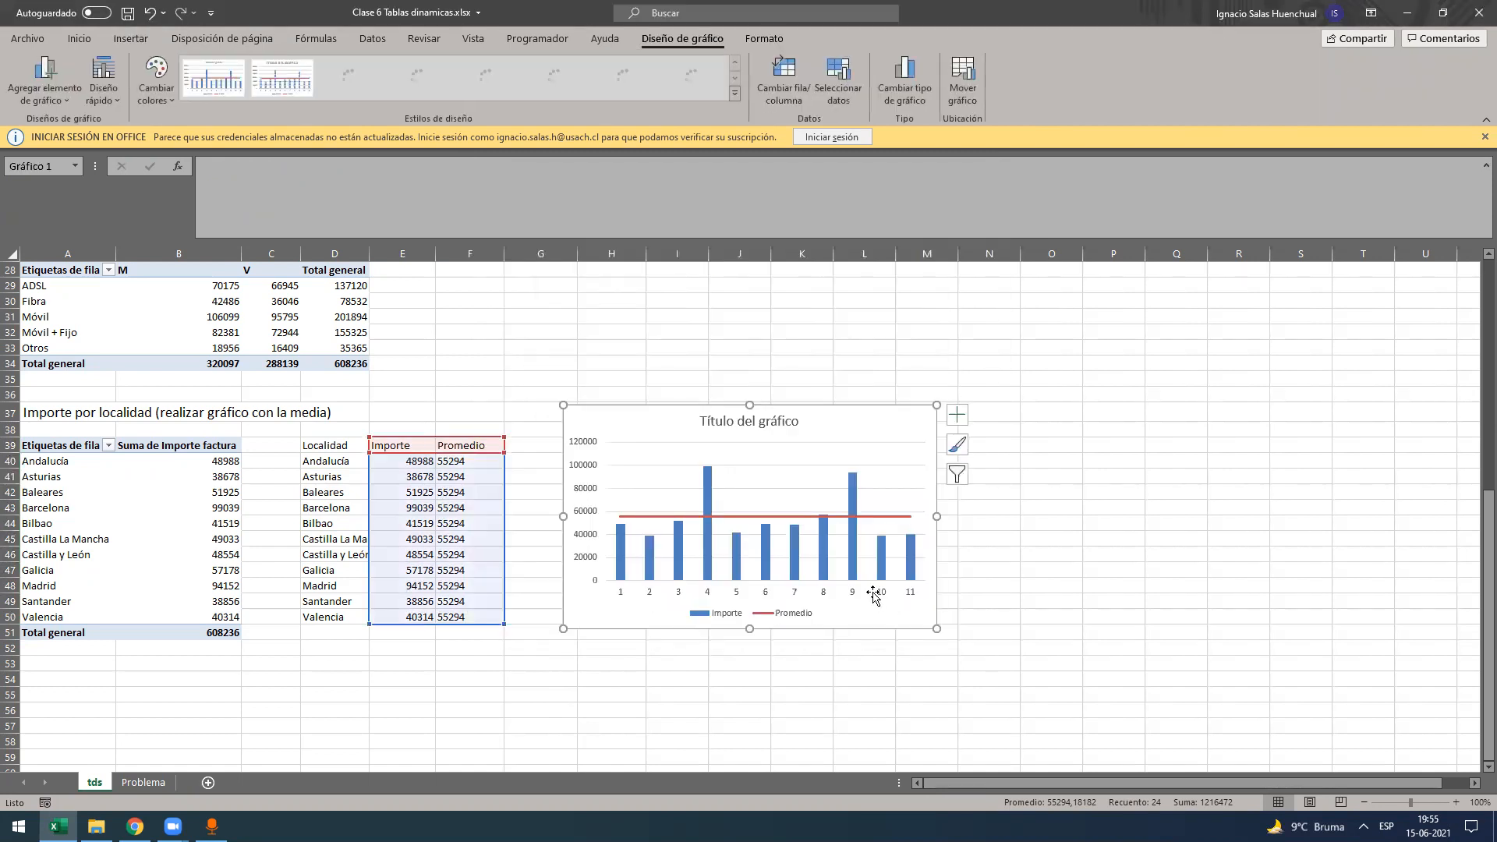
- Make the chart taller by extending its upper edge to about row 34
{"action": "left_click", "coordinate": [745, 518]}
{"action": "left_click", "coordinate": [677, 435]}
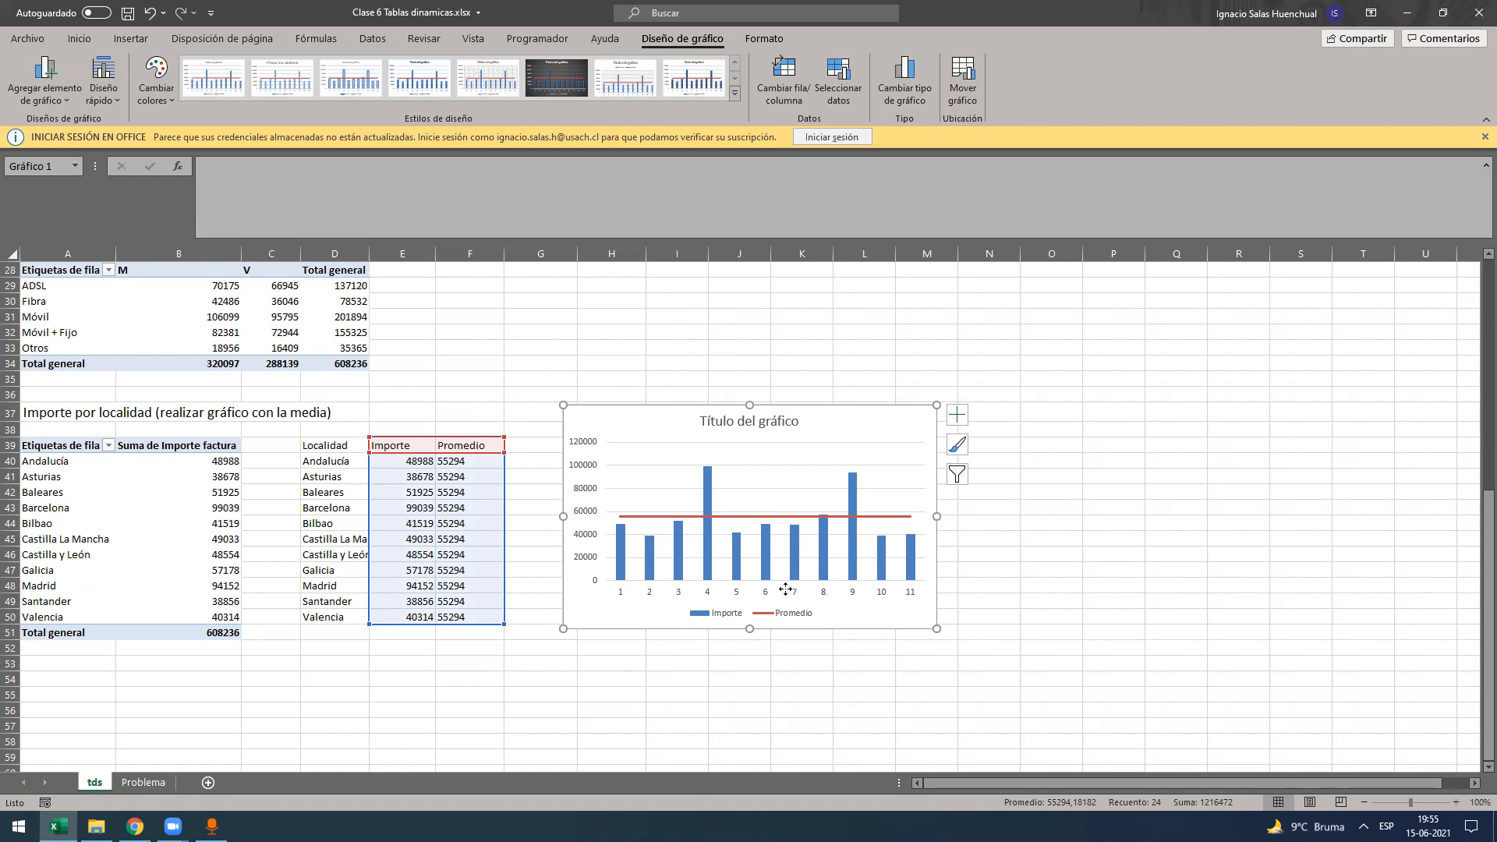
{"action": "left_click_drag", "start_coordinate": [749, 390], "coordinate": [749, 352]}
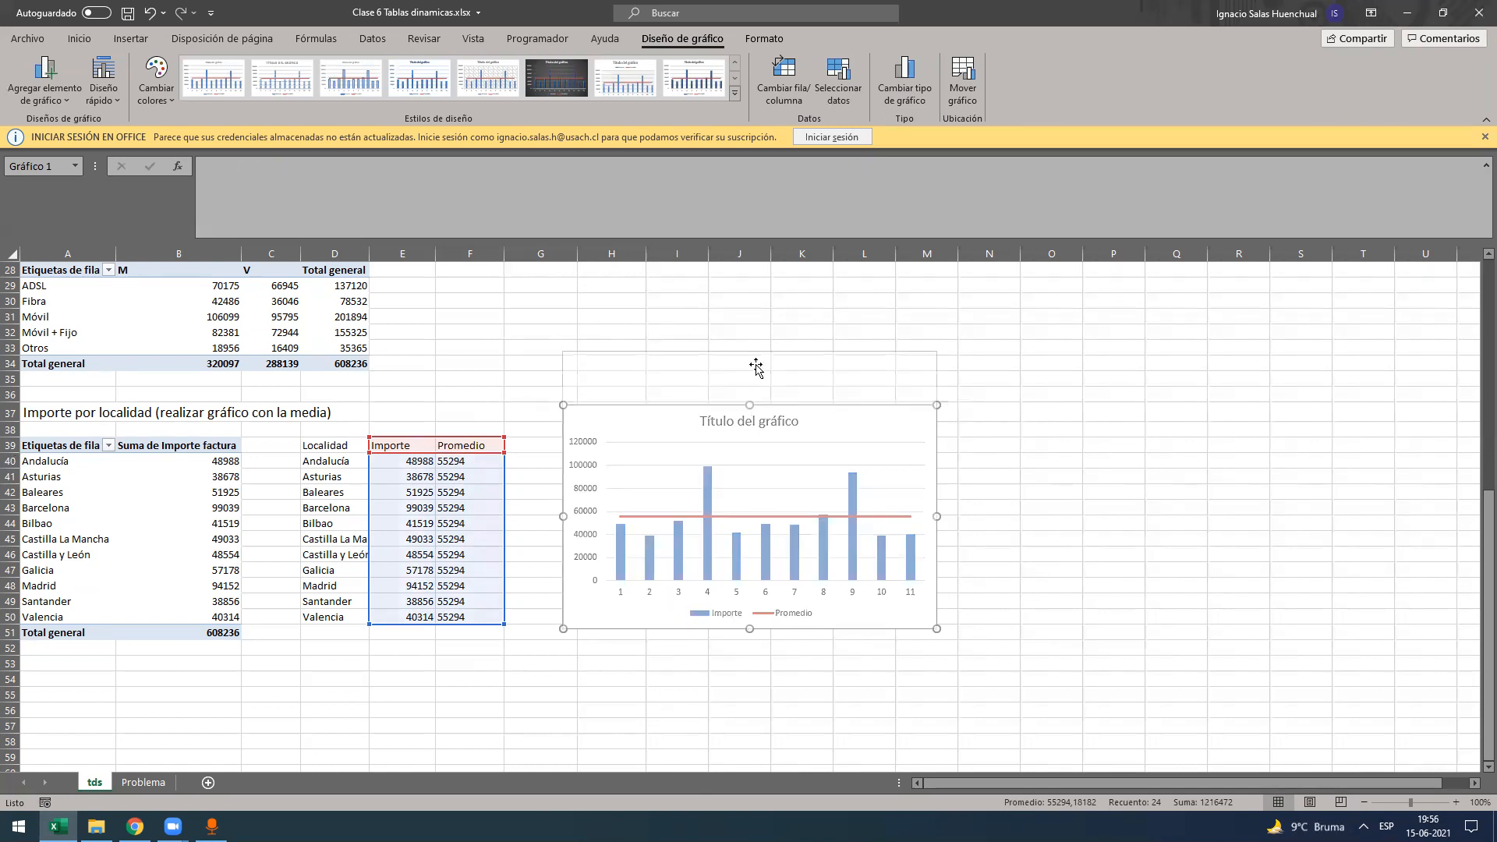
- Set the chart's horizontal axis labels to the range D39:D50
{"action": "left_click", "coordinate": [677, 596]}
{"action": "right_click", "coordinate": [674, 600]}
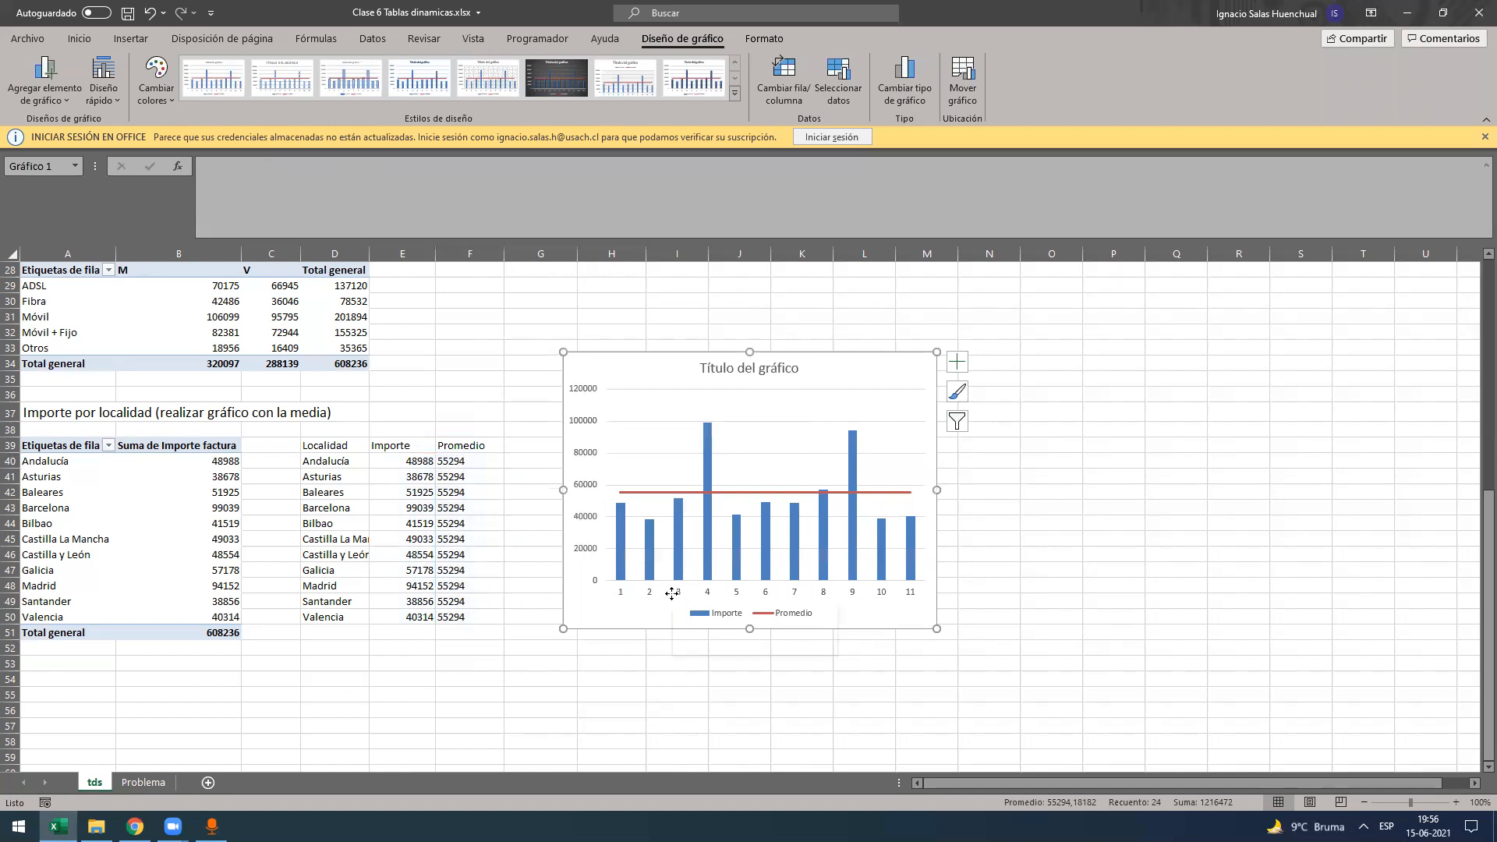
{"action": "left_click", "coordinate": [743, 352]}
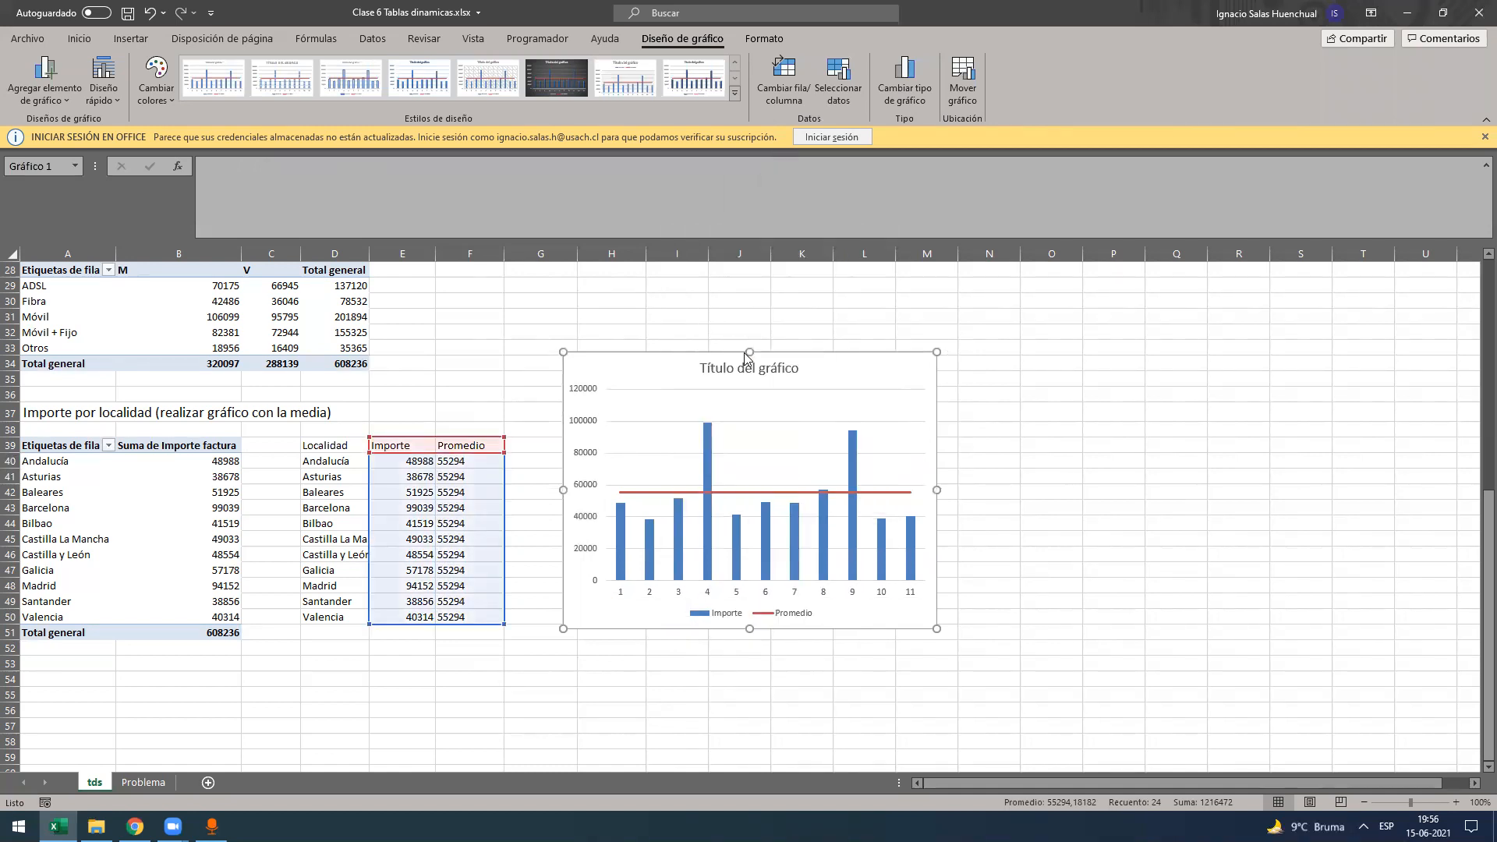
{"action": "left_click", "coordinate": [763, 412]}
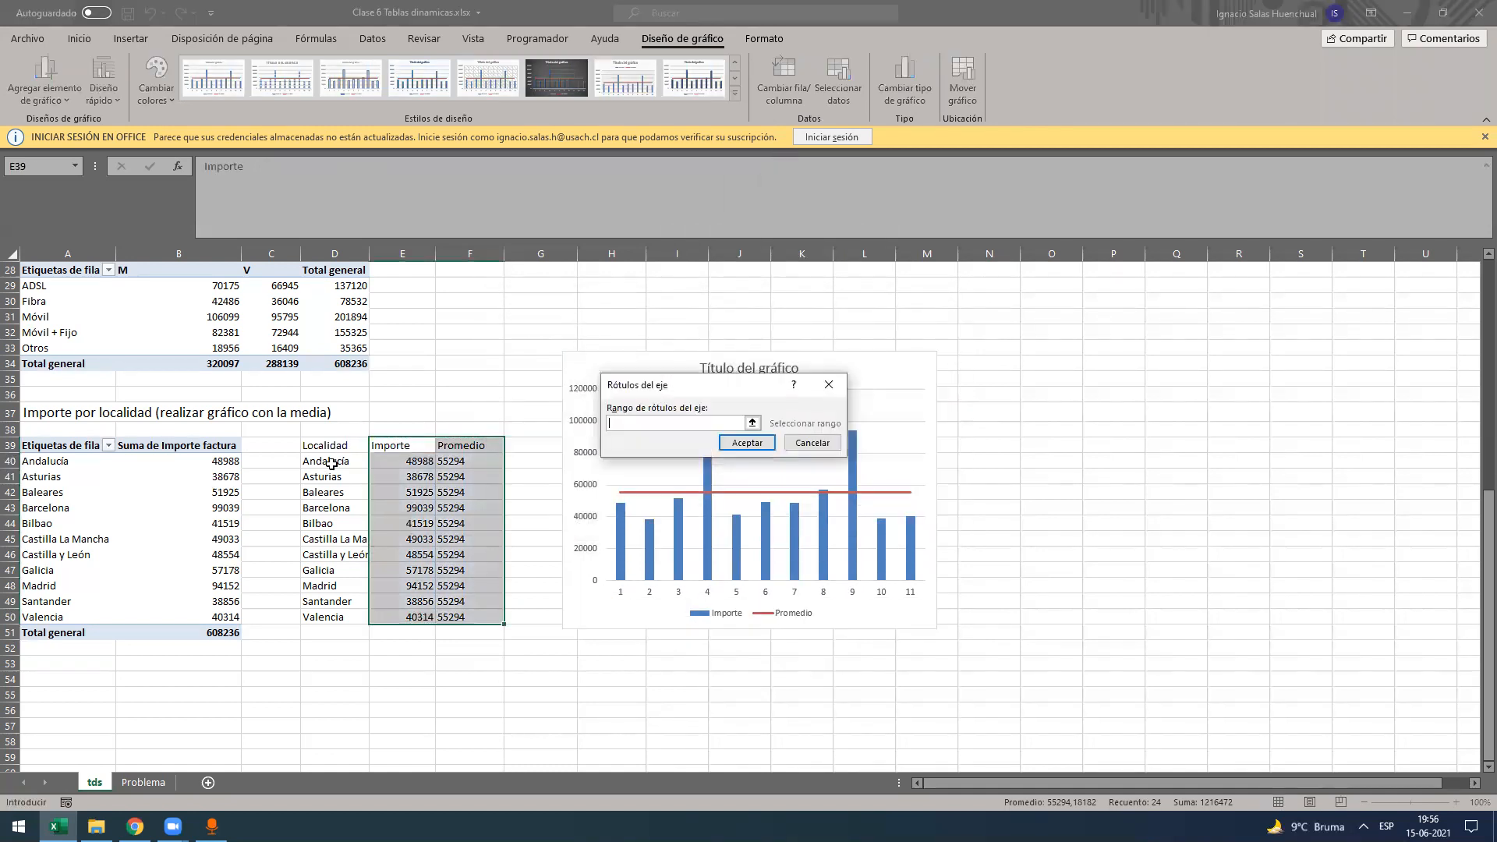
{"action": "left_click_drag", "start_coordinate": [328, 445], "coordinate": [337, 616]}
{"action": "left_click", "coordinate": [754, 442]}
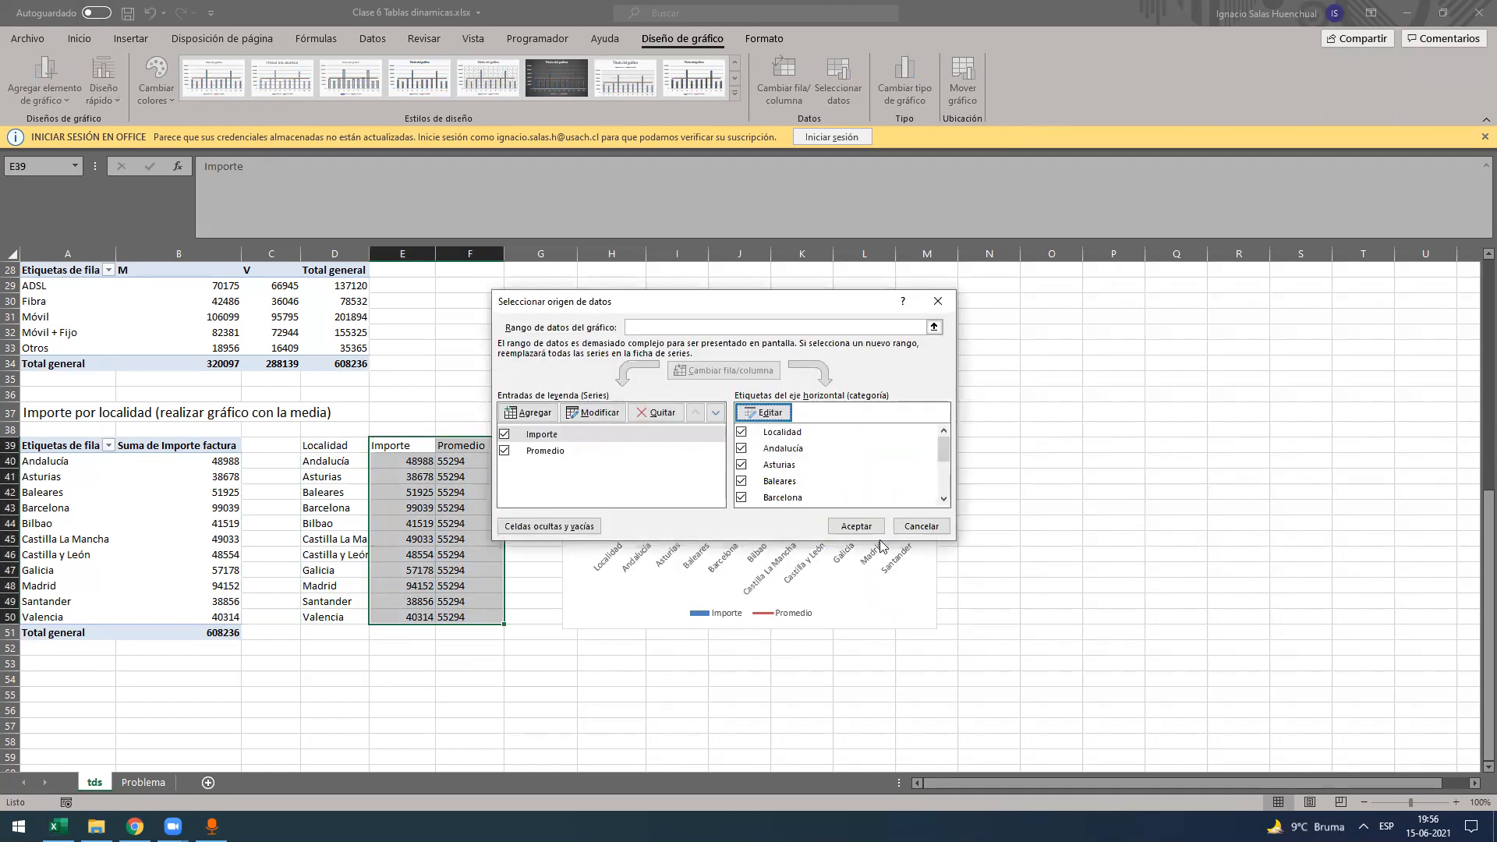
{"action": "left_click", "coordinate": [857, 530]}
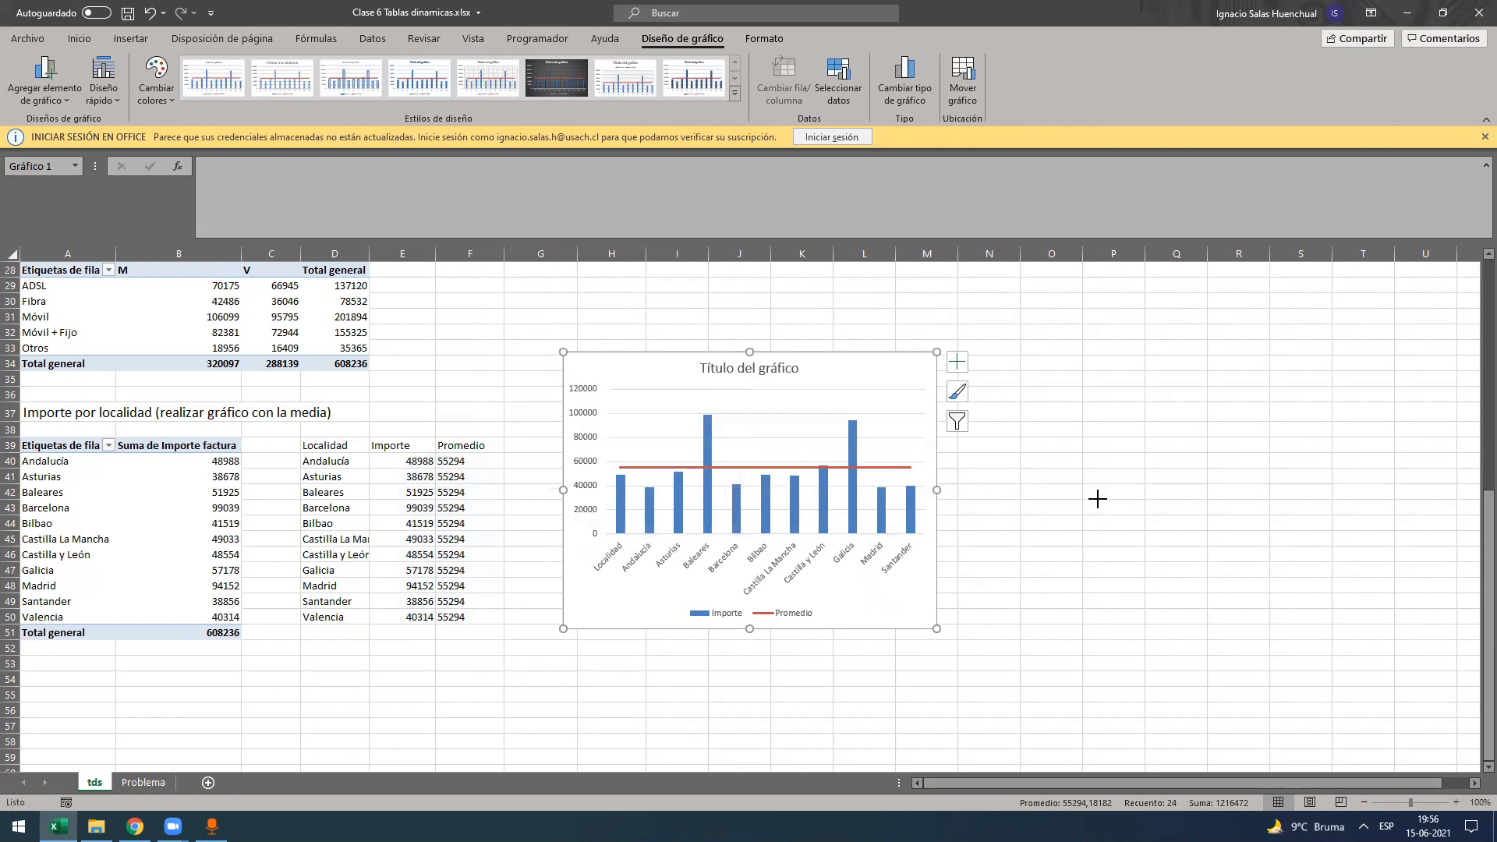
- Widen the locality chart by extending its right edge to the end of column Q
{"action": "left_click_drag", "start_coordinate": [1098, 500], "coordinate": [1220, 503]}
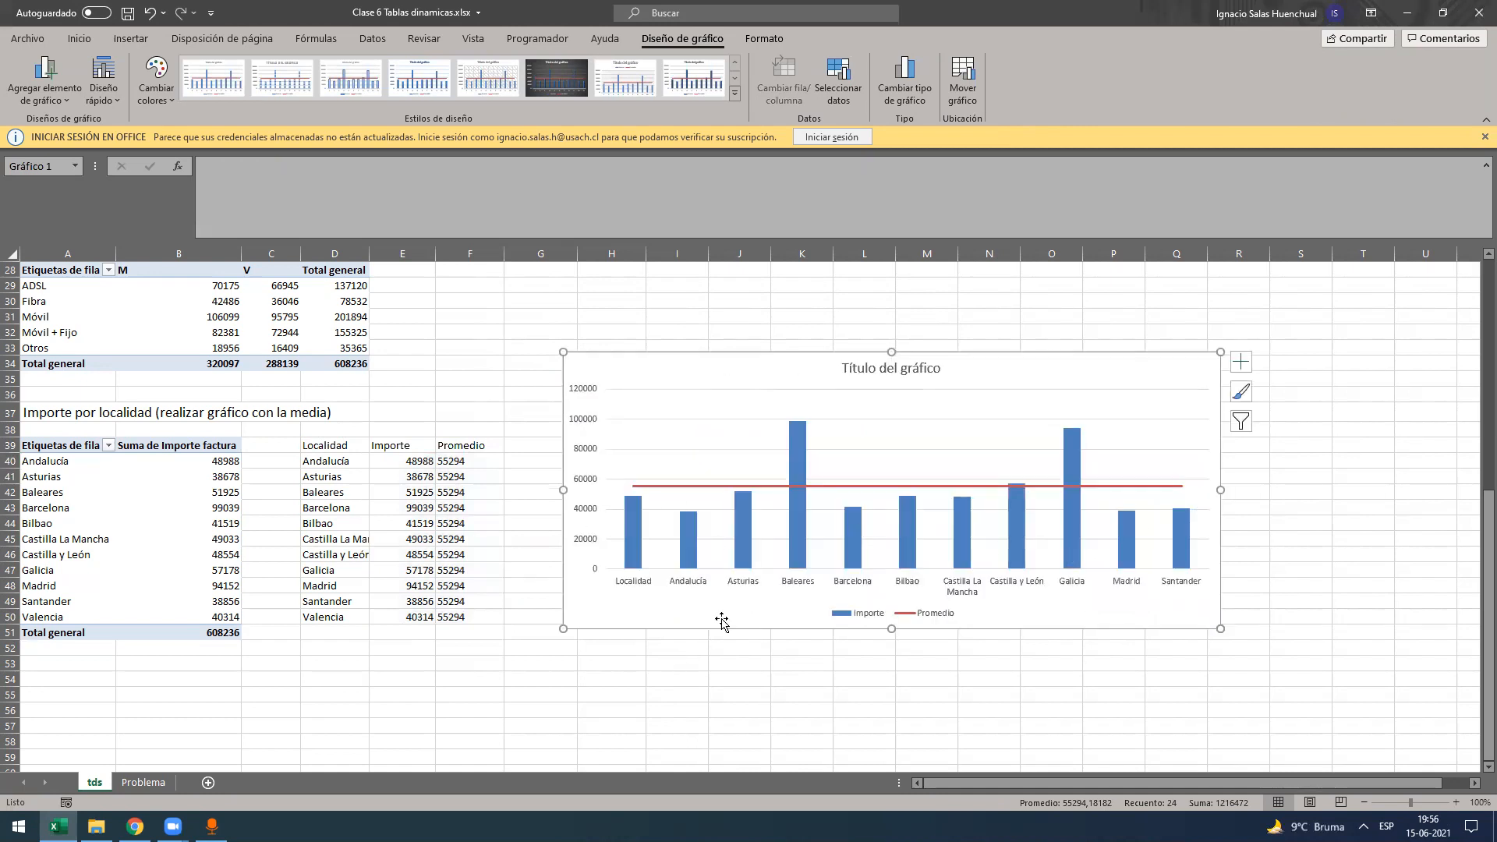
- Add a data label to only the Baleares column of the Importe series
{"action": "right_click", "coordinate": [796, 505]}
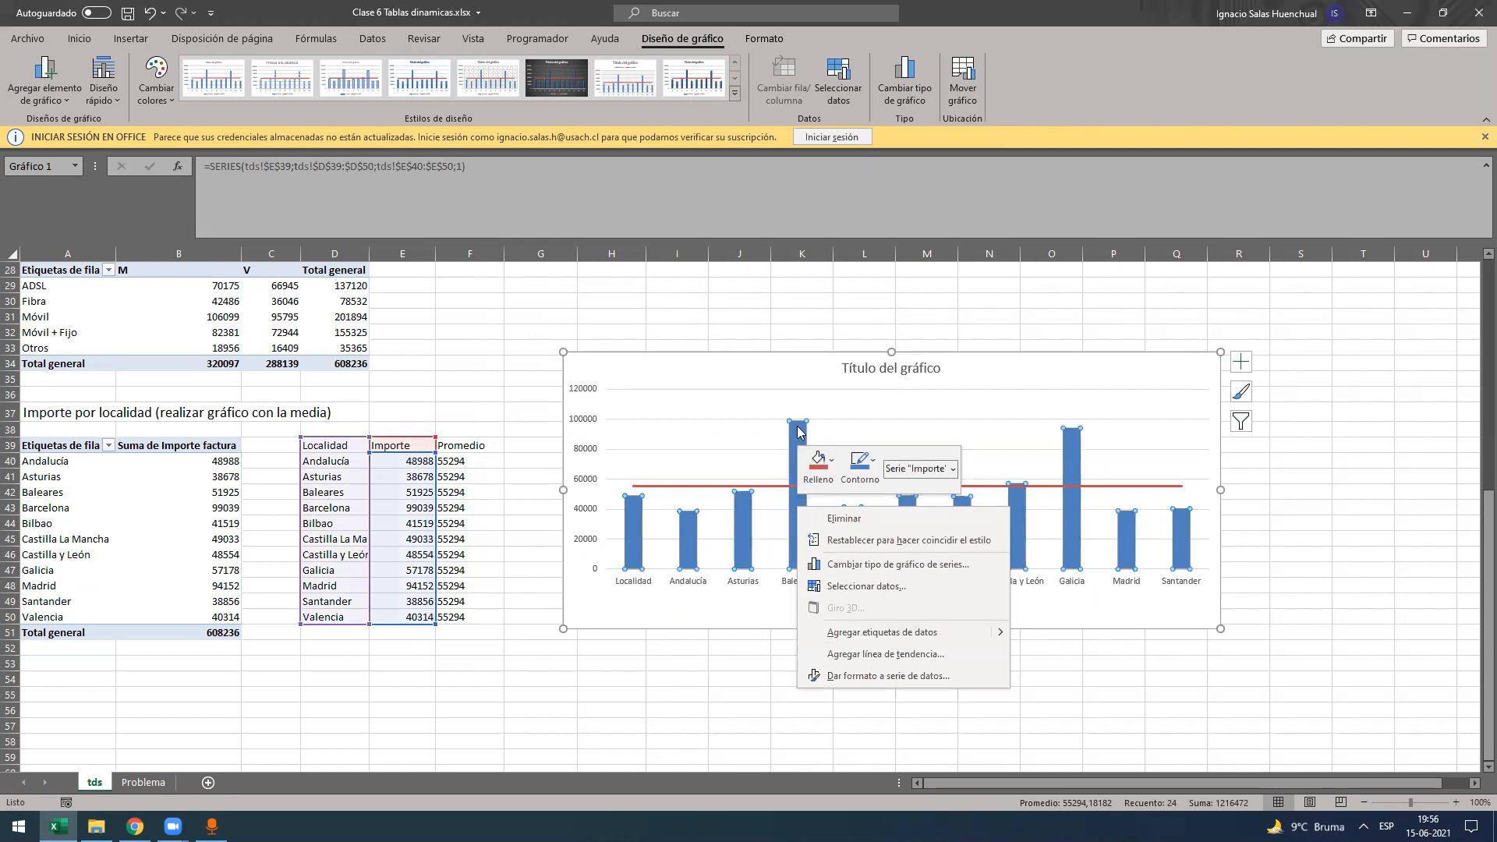
{"action": "key", "text": "Escape"}
{"action": "left_click", "coordinate": [812, 458]}
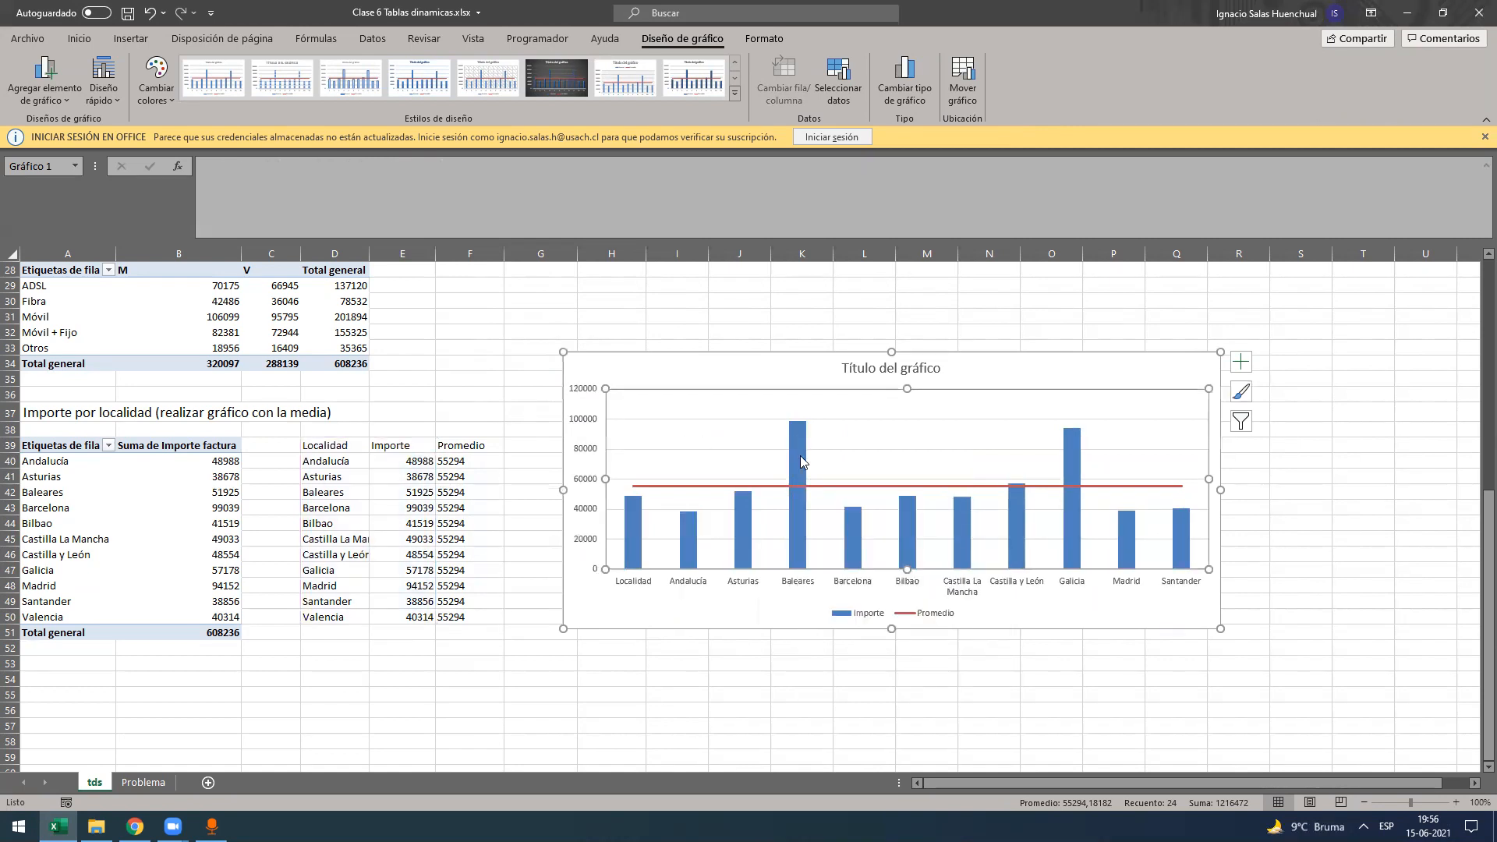
{"action": "right_click", "coordinate": [800, 457]}
{"action": "left_click", "coordinate": [797, 450]}
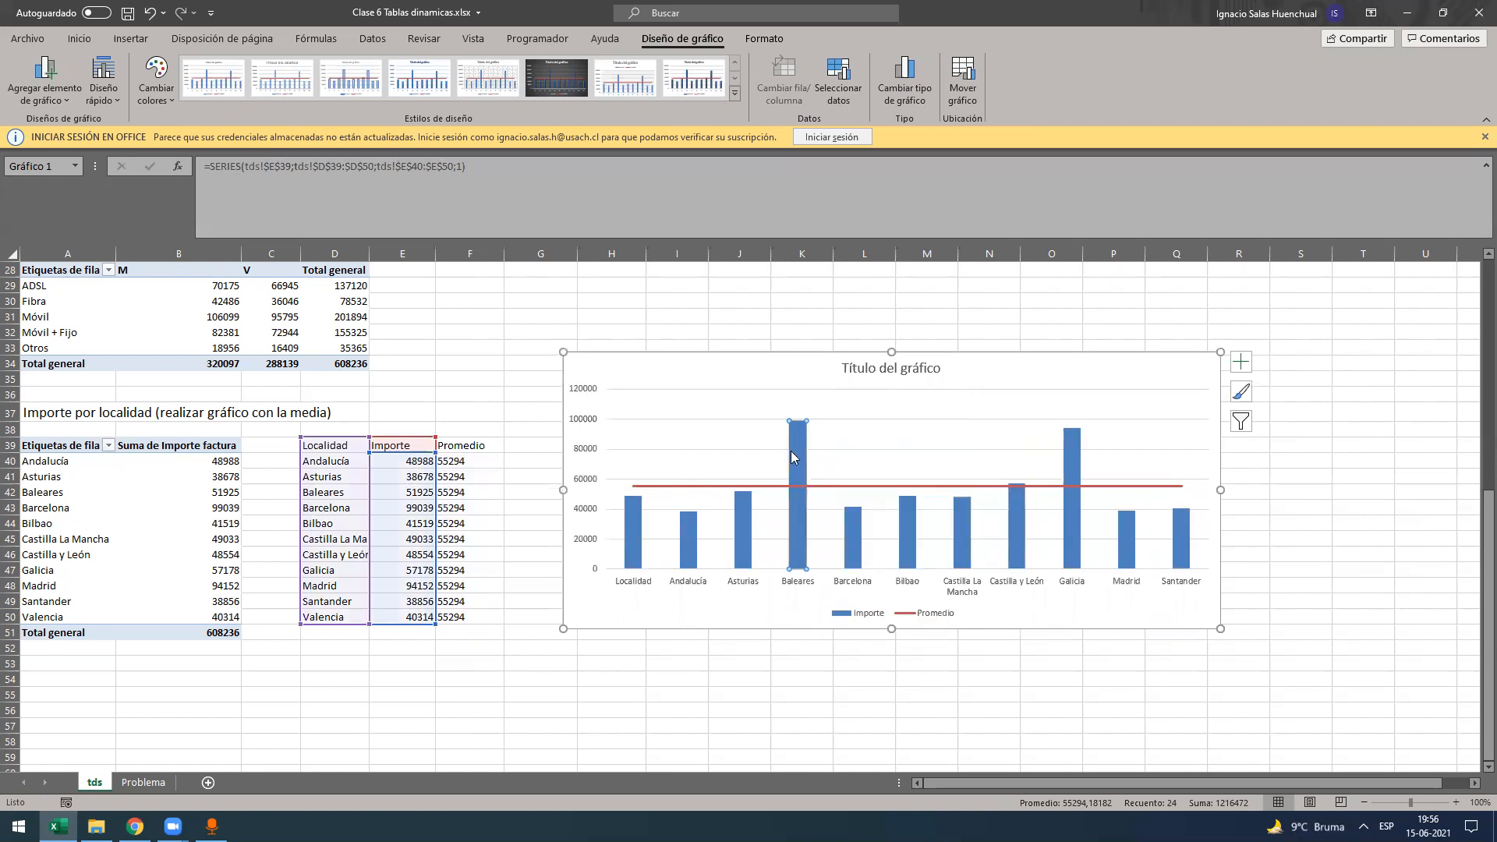
{"action": "mouse_move", "coordinate": [792, 473]}
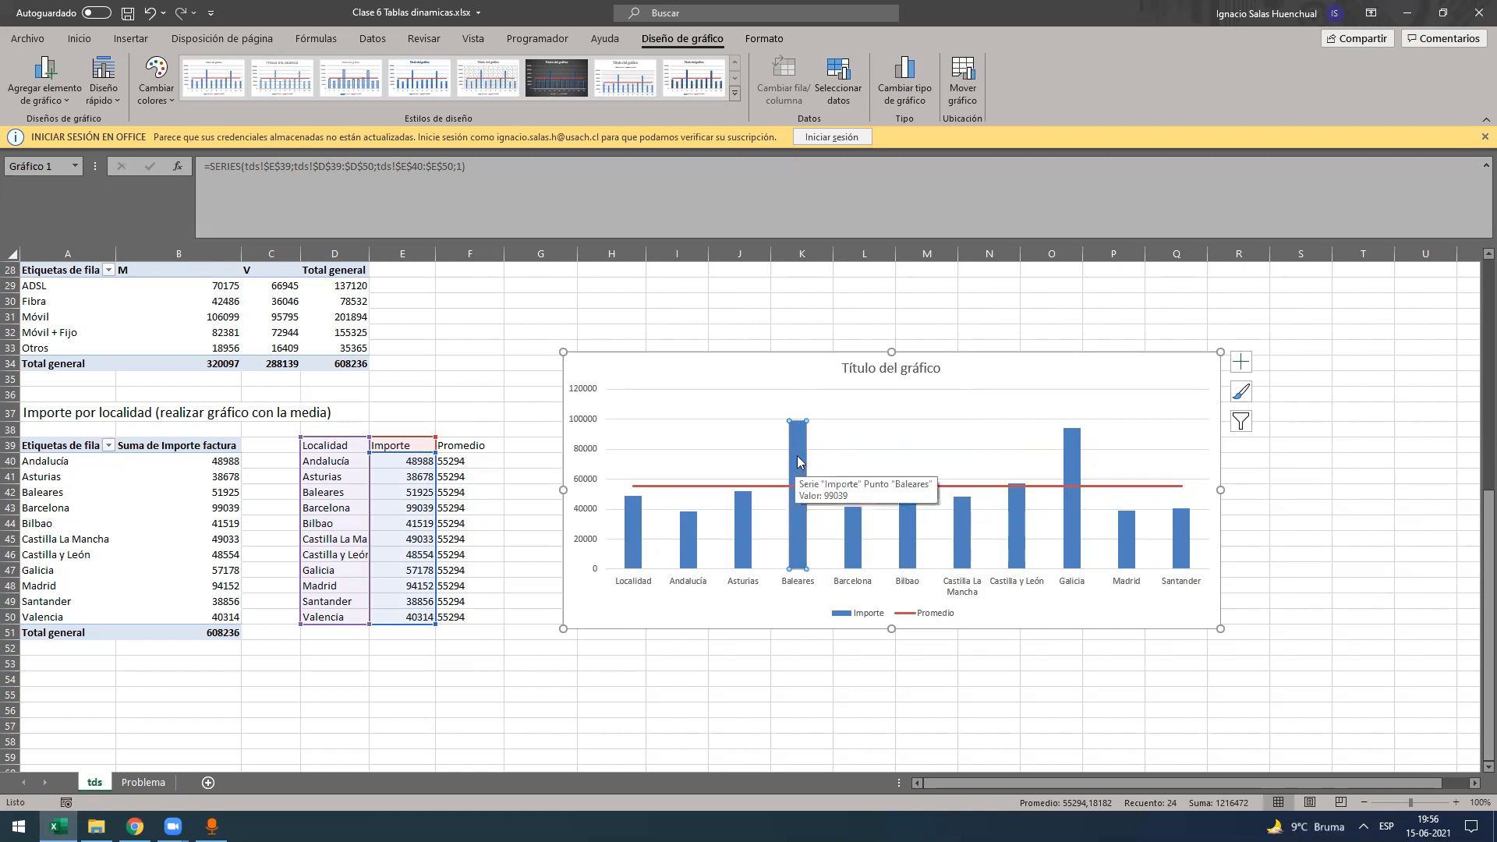
{"action": "right_click", "coordinate": [799, 453]}
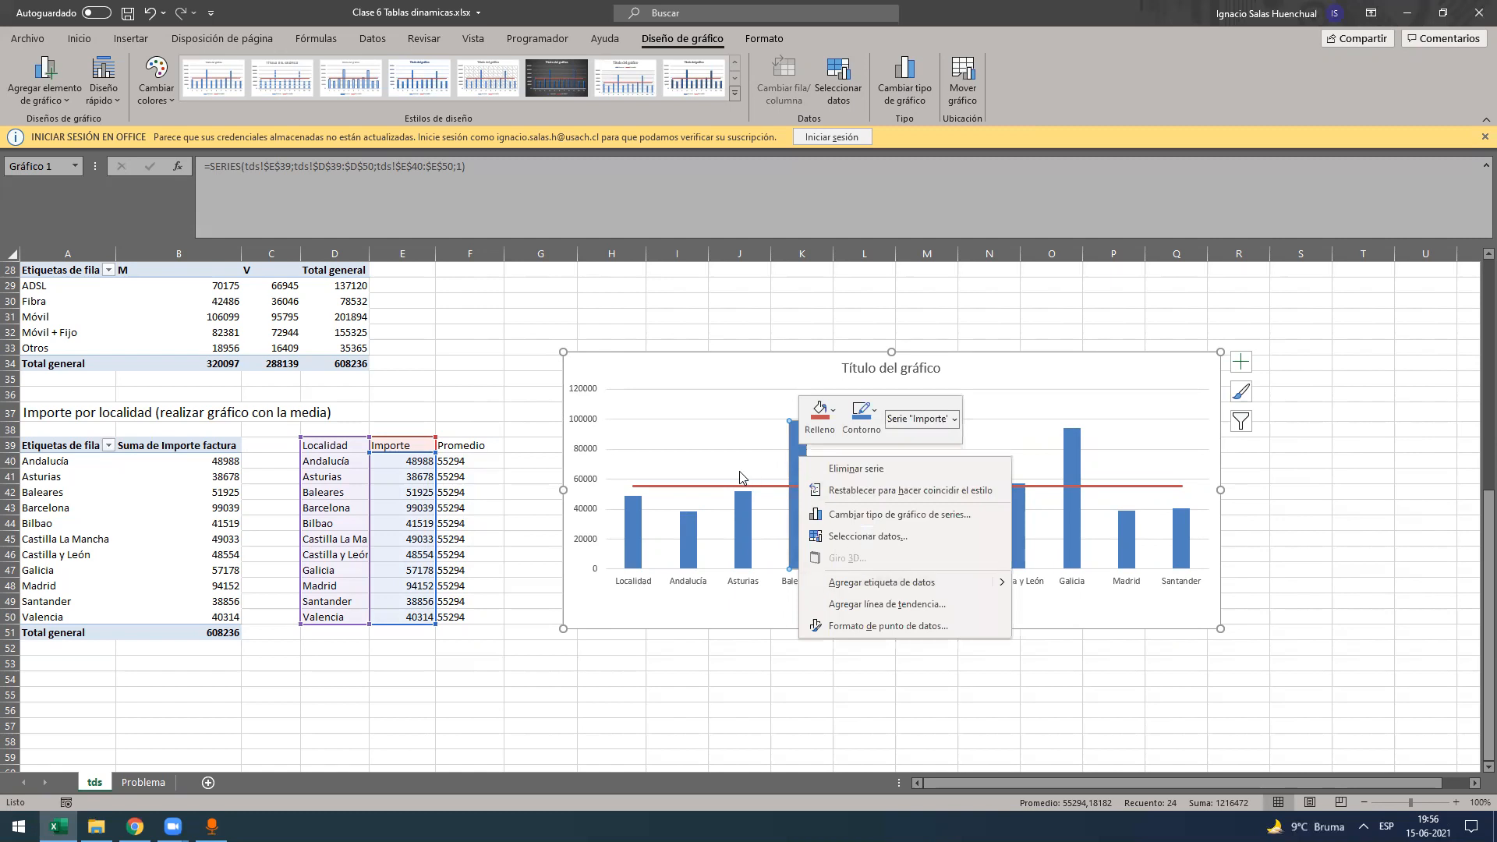
{"action": "left_click", "coordinate": [857, 591]}
{"action": "left_click", "coordinate": [705, 428]}
- Add a linear trendline to the Importe series and delete the data label on the Baleares column
{"action": "right_click", "coordinate": [797, 460]}
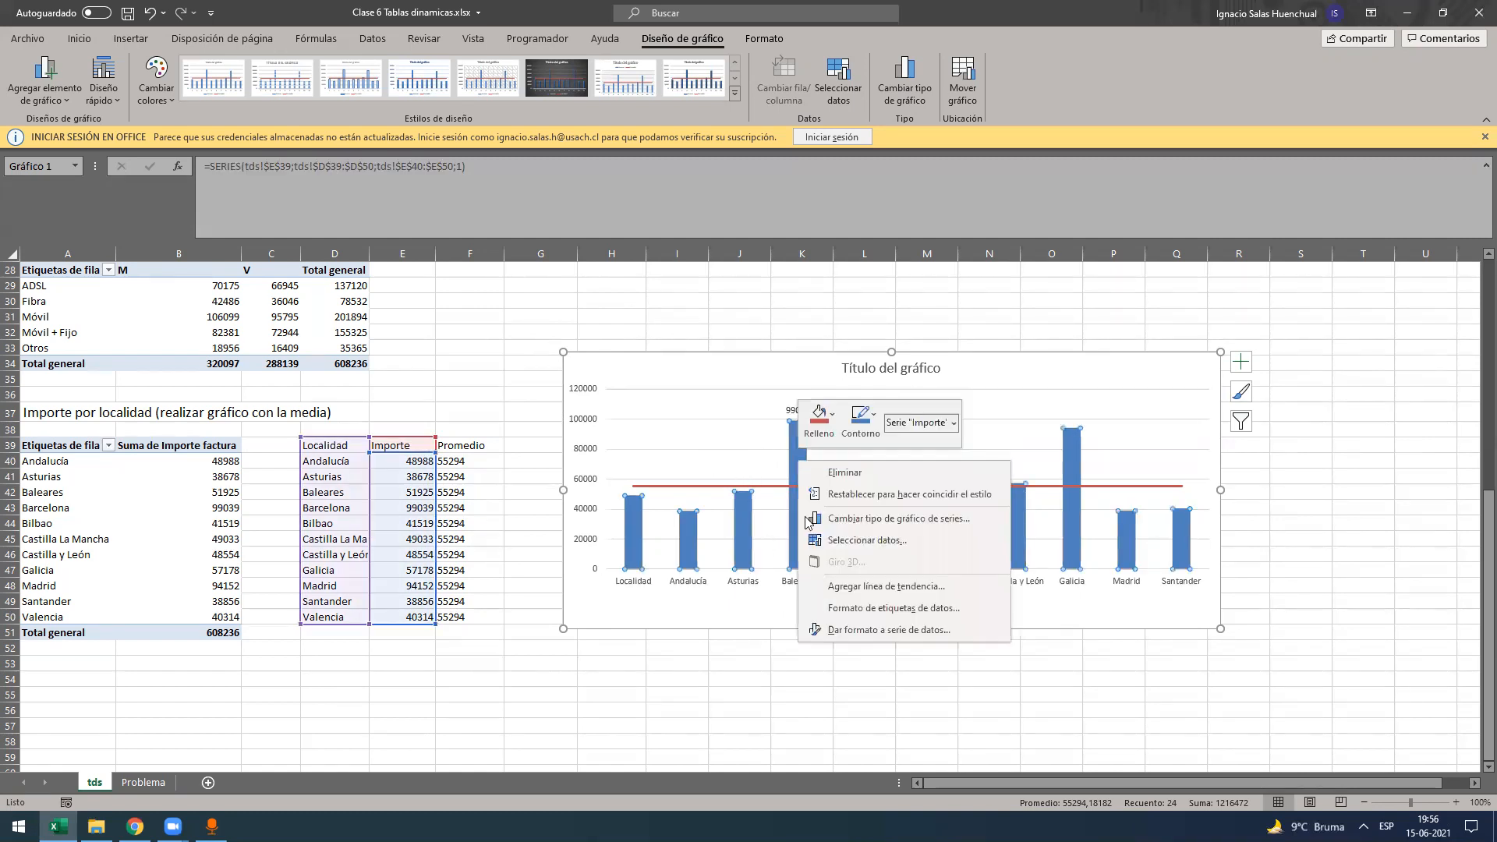
{"action": "left_click", "coordinate": [844, 587]}
{"action": "left_click", "coordinate": [792, 414]}
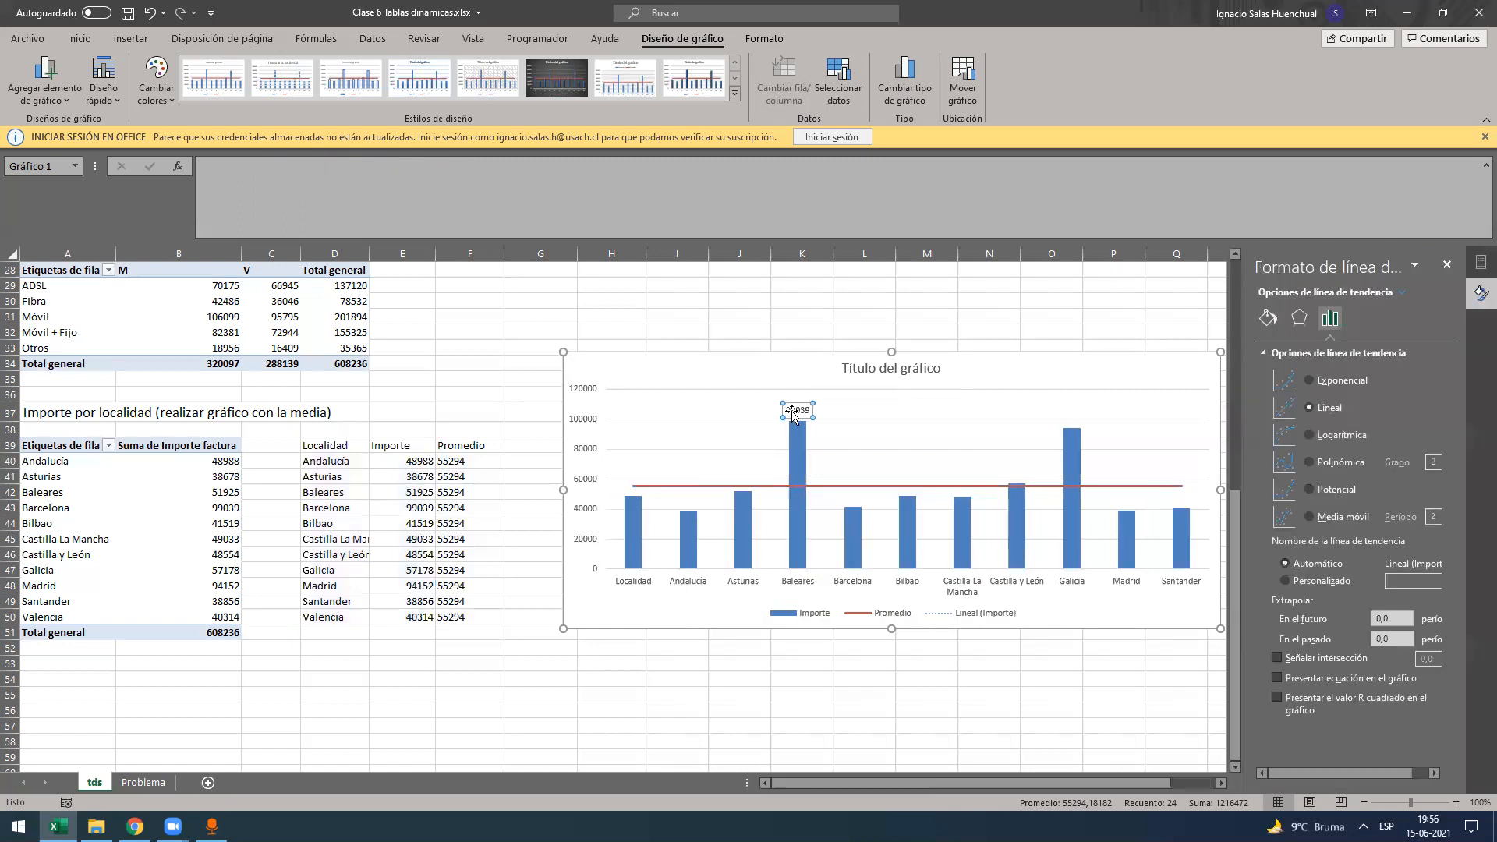
{"action": "key", "text": "Delete"}
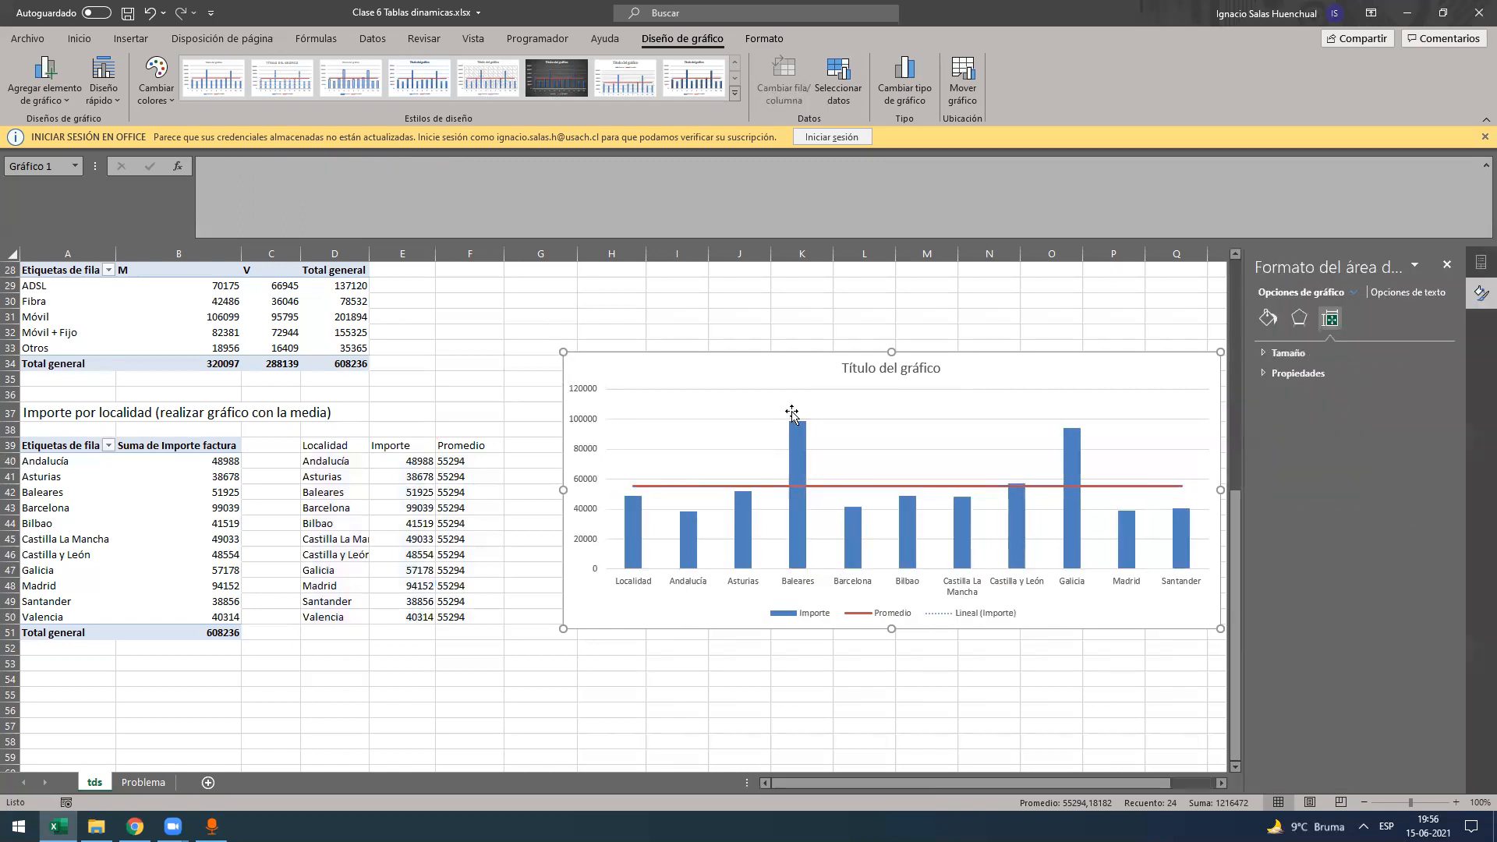
- Add data labels to all columns of the Importe series
{"action": "right_click", "coordinate": [799, 457]}
{"action": "left_click", "coordinate": [875, 590]}
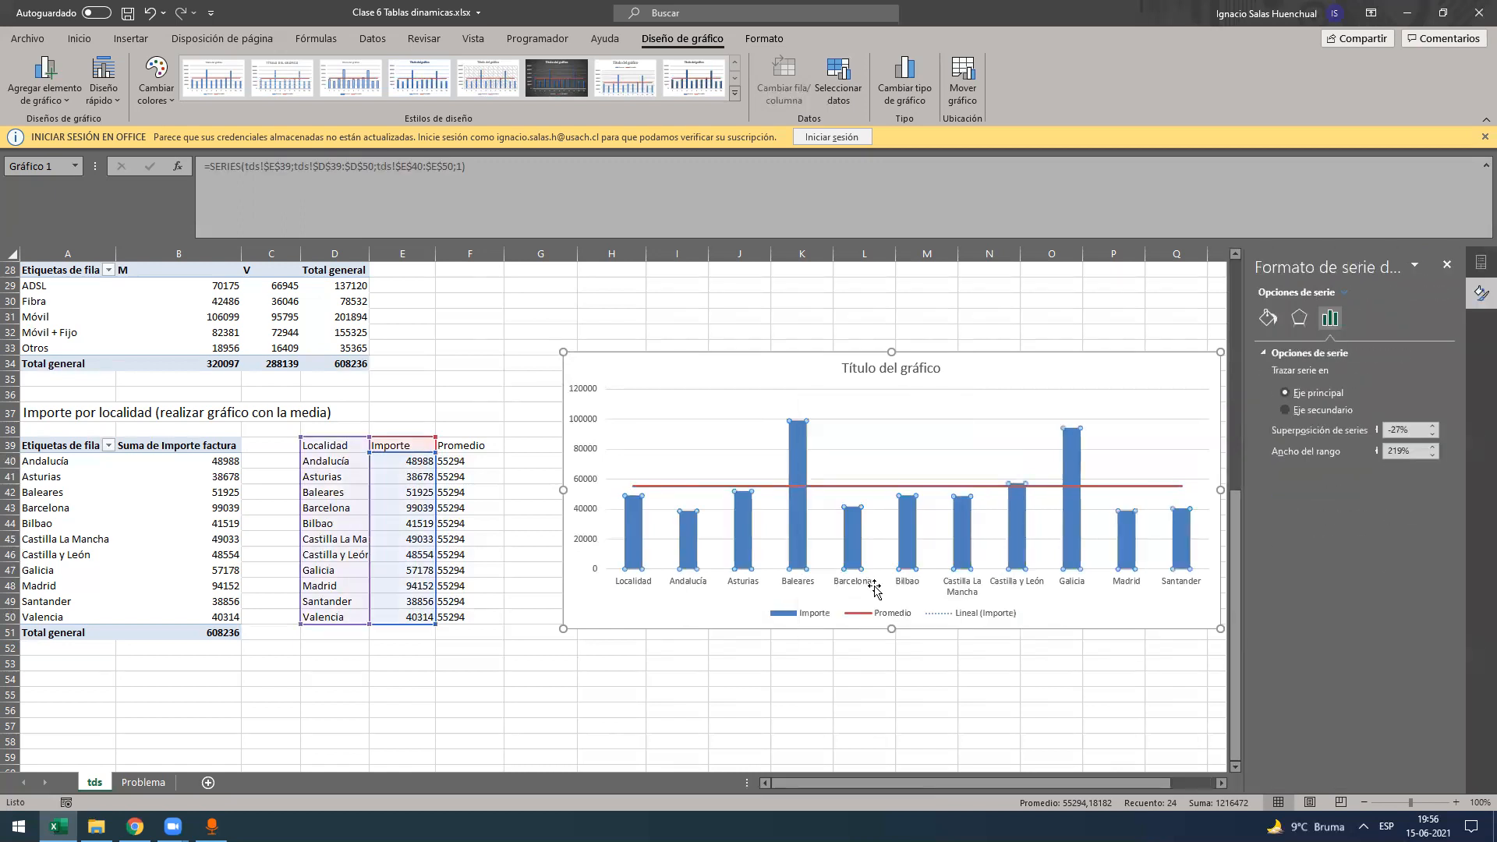
{"action": "left_click", "coordinate": [968, 697]}
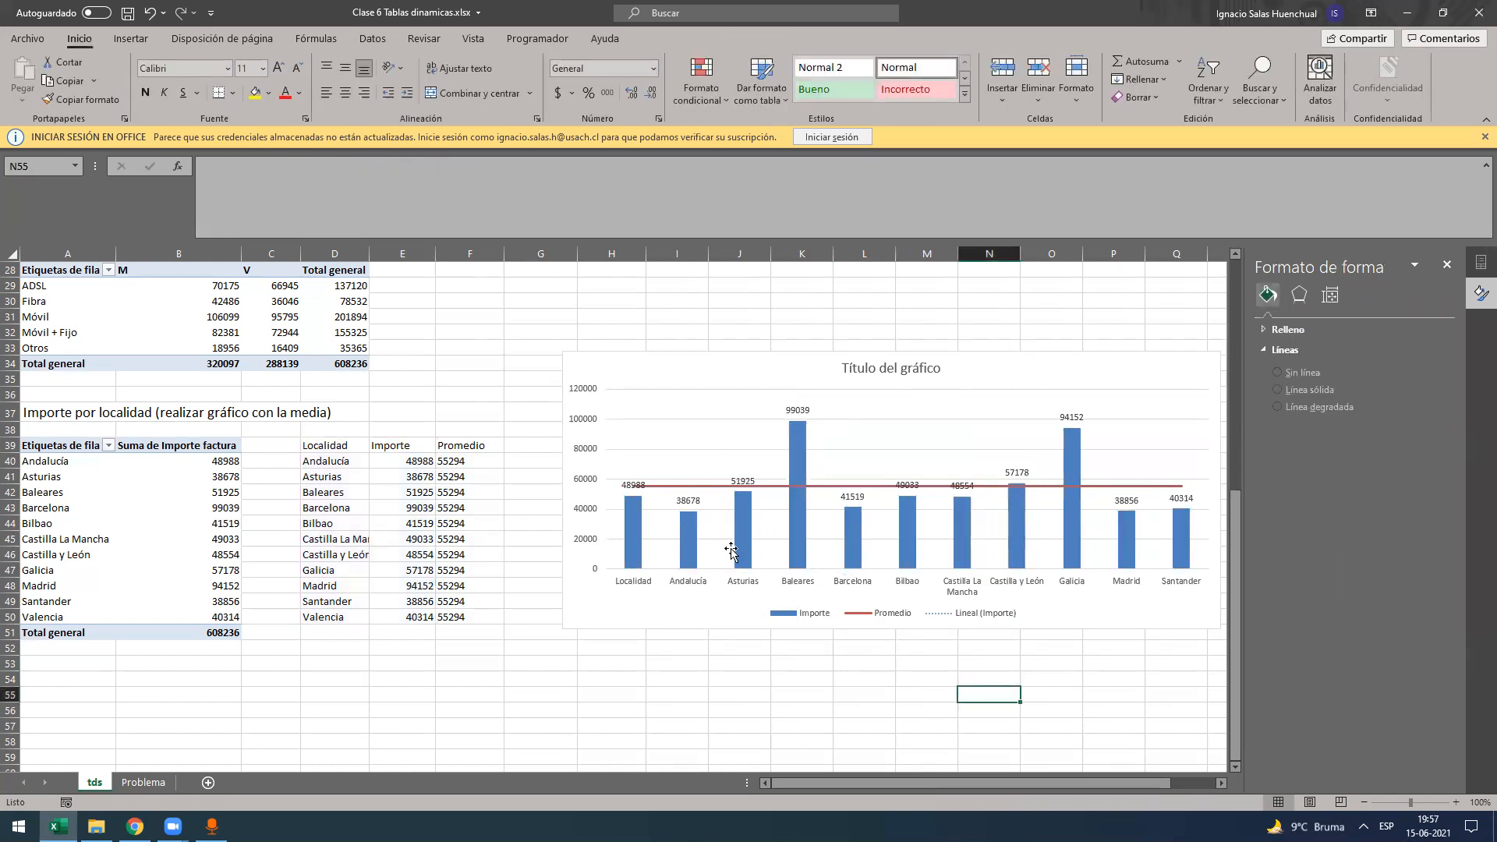
- Change the chart's colours to the monochromatic turquoise-blue palette
{"action": "left_click", "coordinate": [683, 548]}
{"action": "left_click", "coordinate": [682, 548]}
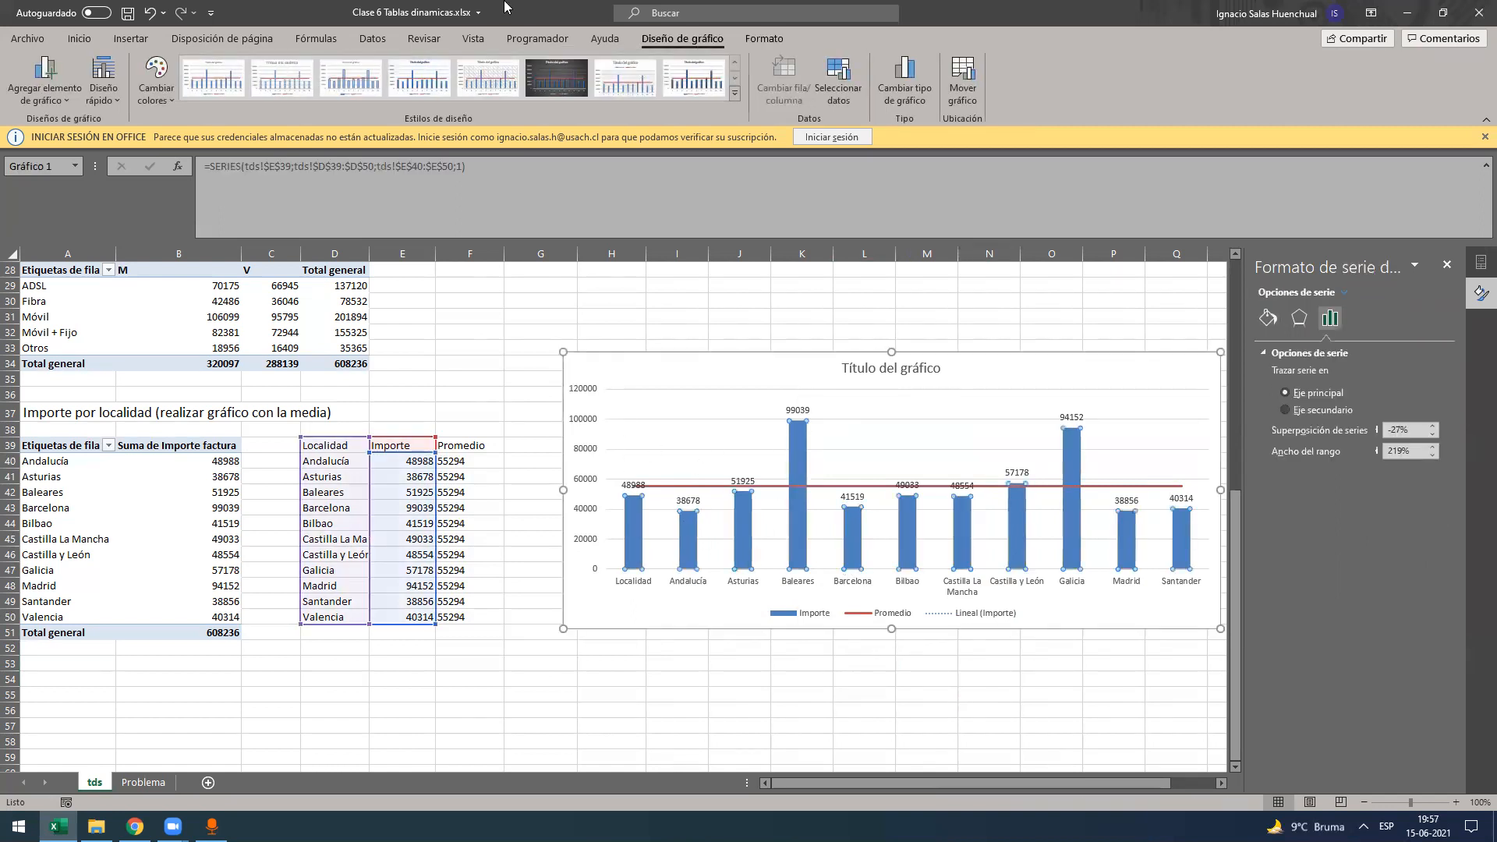
{"action": "left_click", "coordinate": [154, 78]}
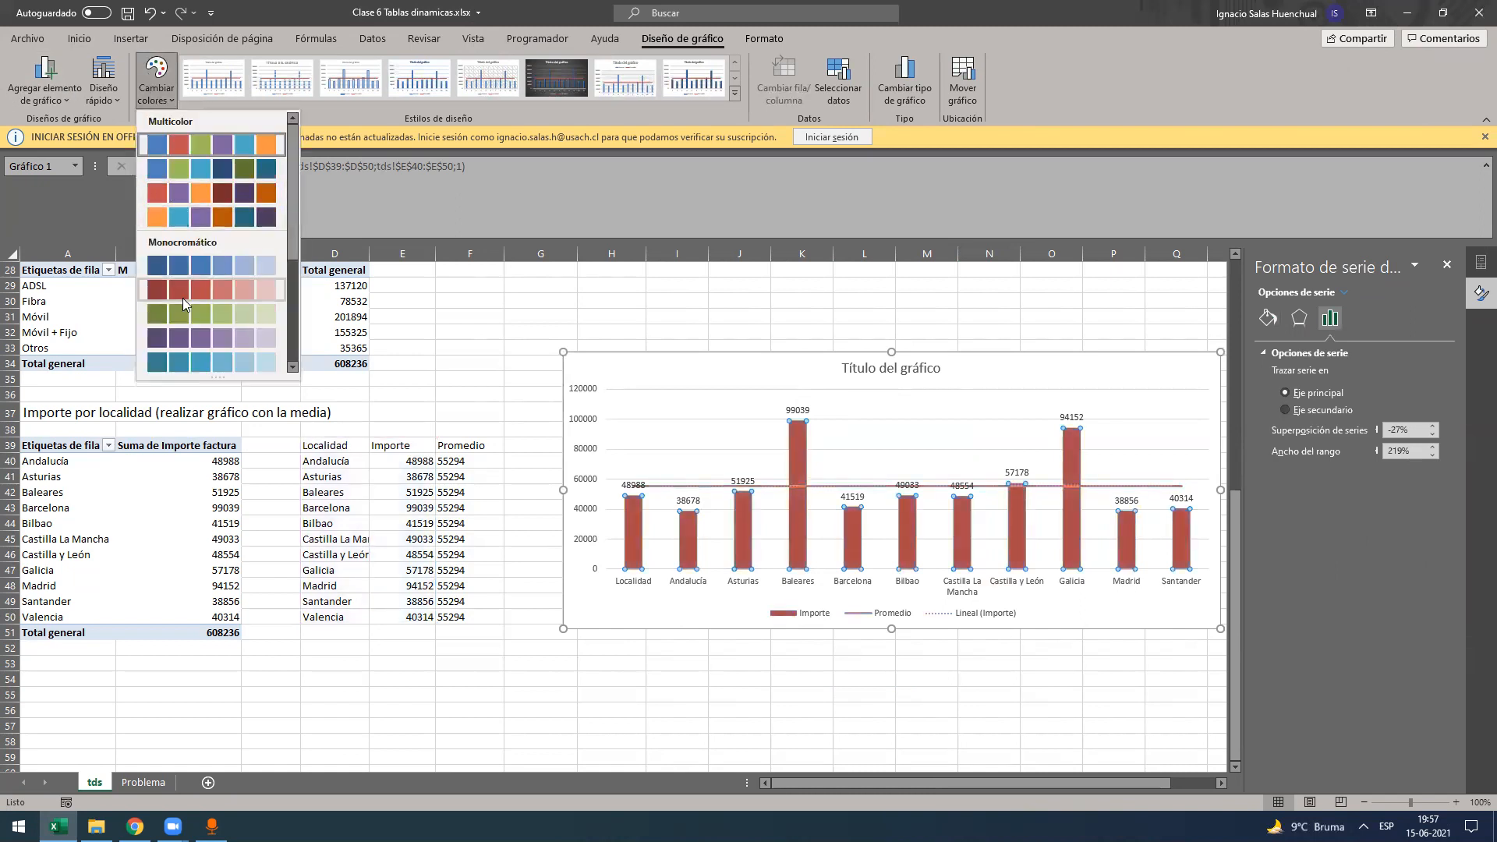
{"action": "left_click", "coordinate": [179, 367]}
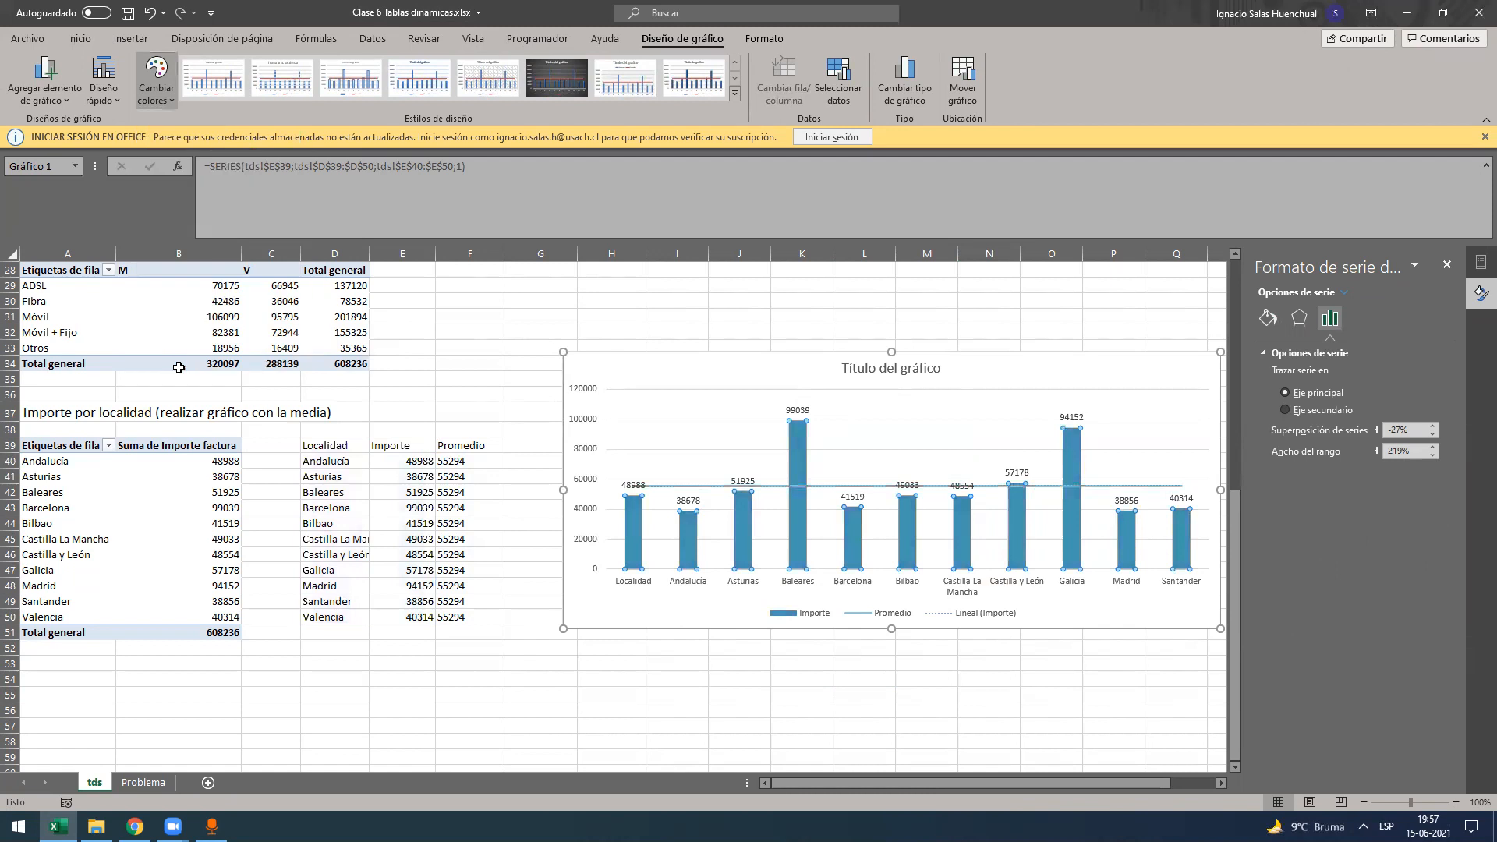
{"action": "left_click", "coordinate": [864, 694]}
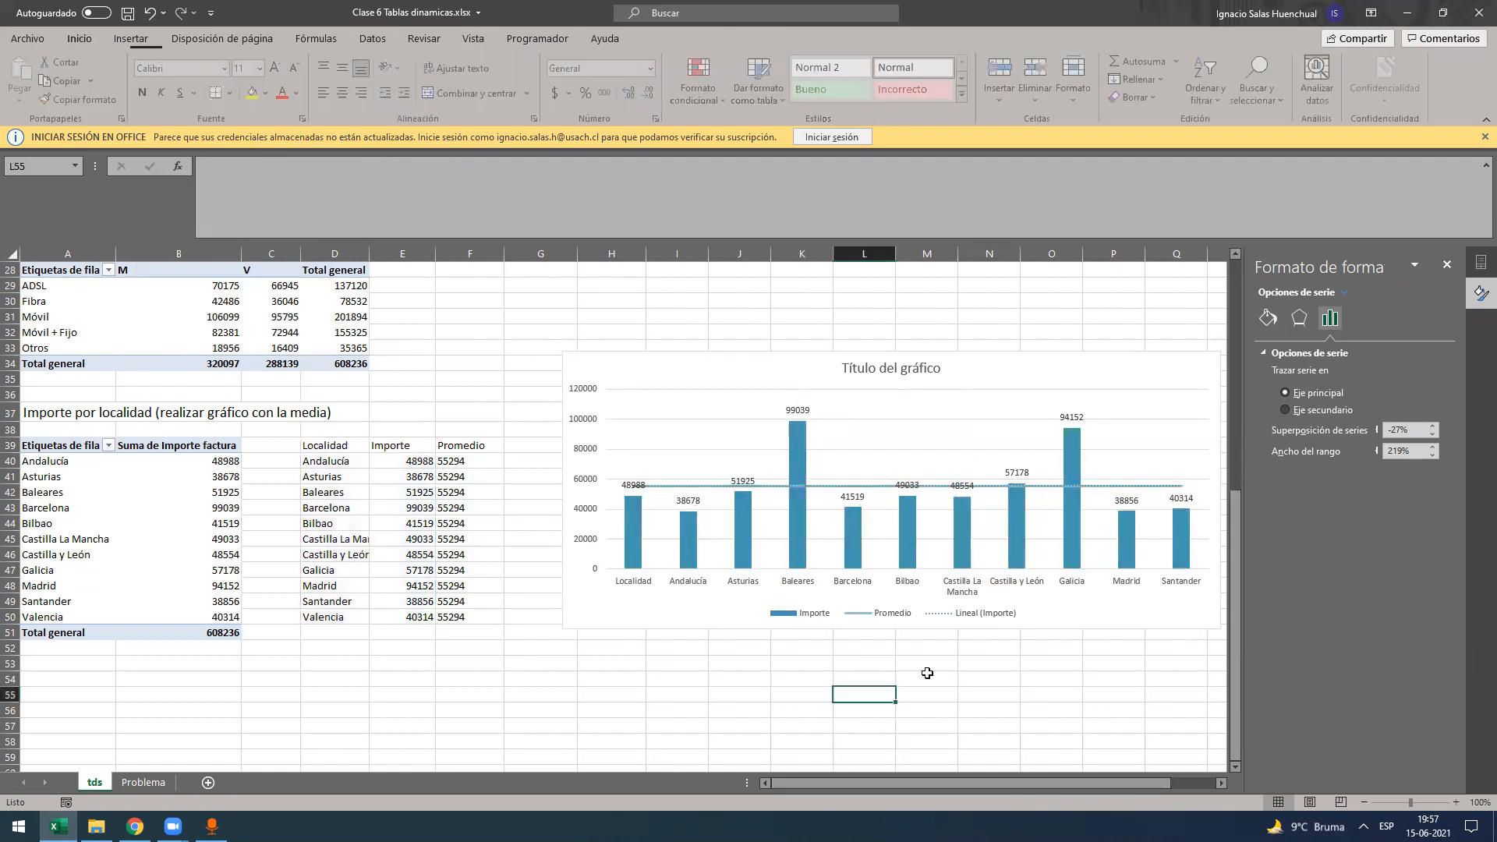
- Delete the Lineal (Importe) trendline from the chart
{"action": "left_click", "coordinate": [952, 616]}
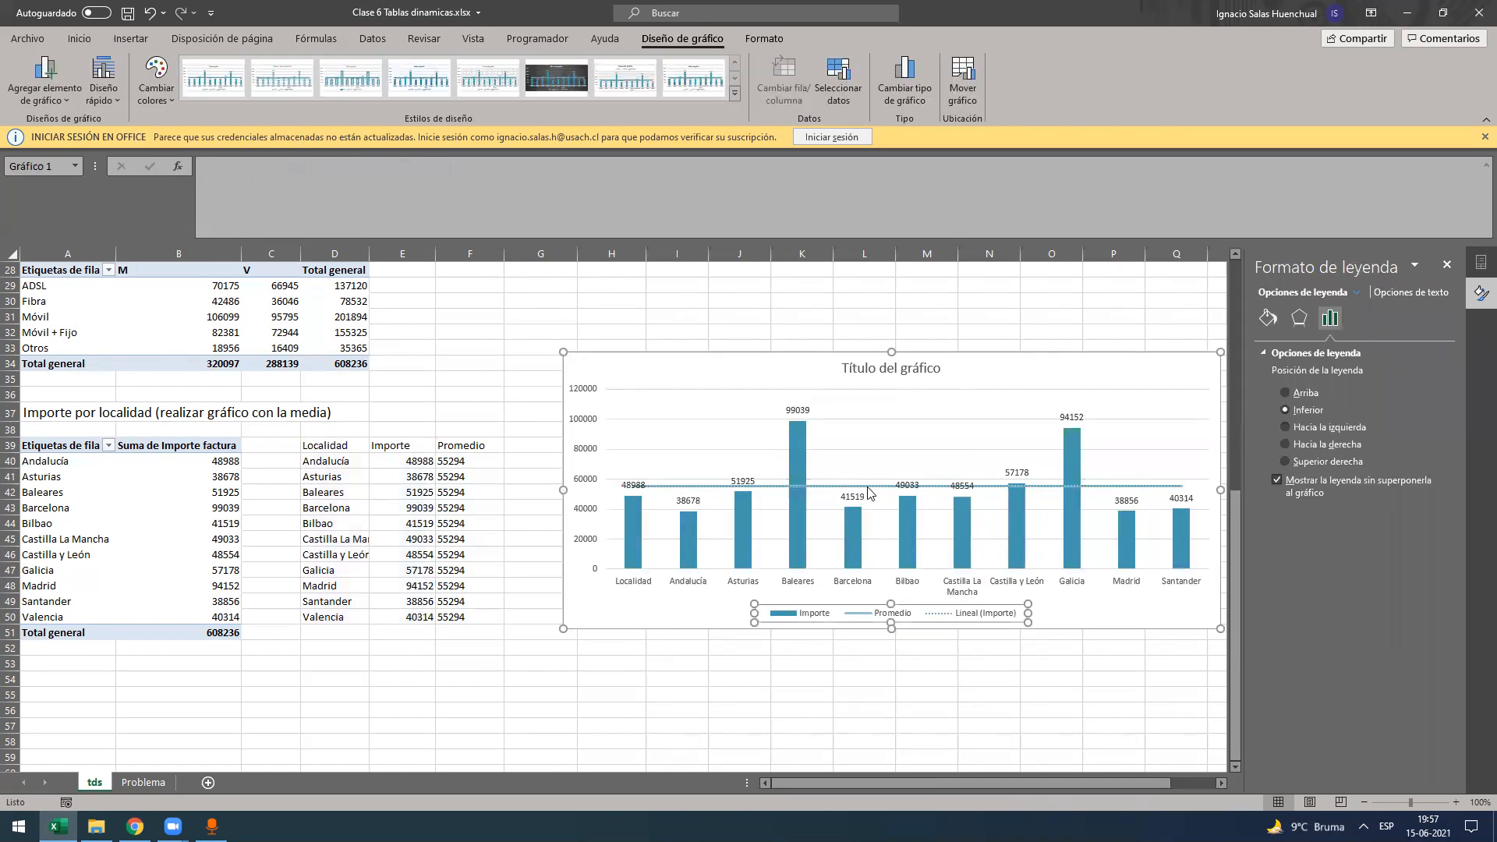
{"action": "left_click", "coordinate": [868, 487]}
{"action": "key", "text": "Delete"}
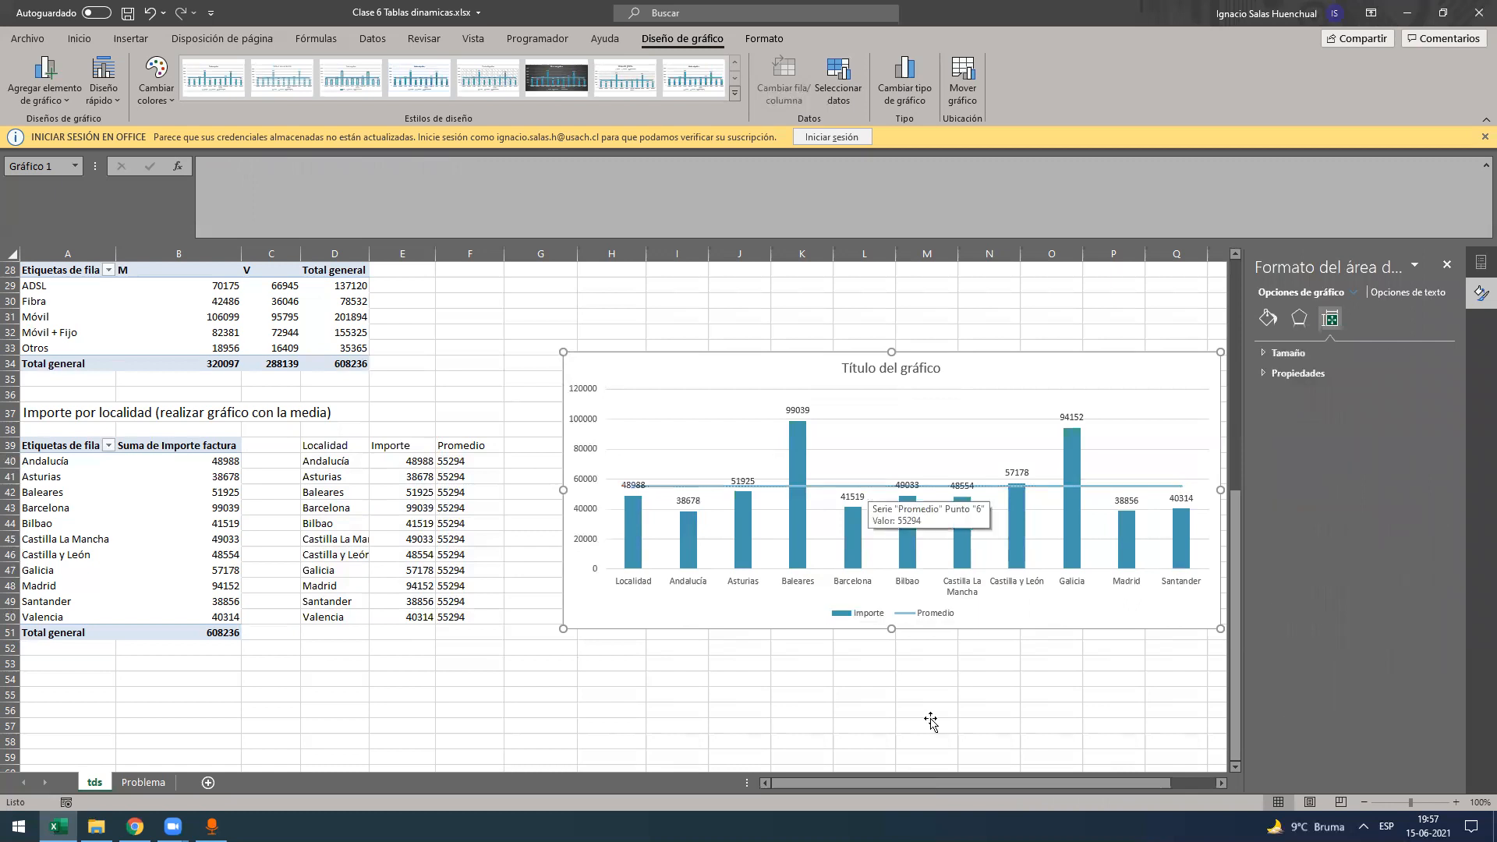
{"action": "key", "text": "Escape"}
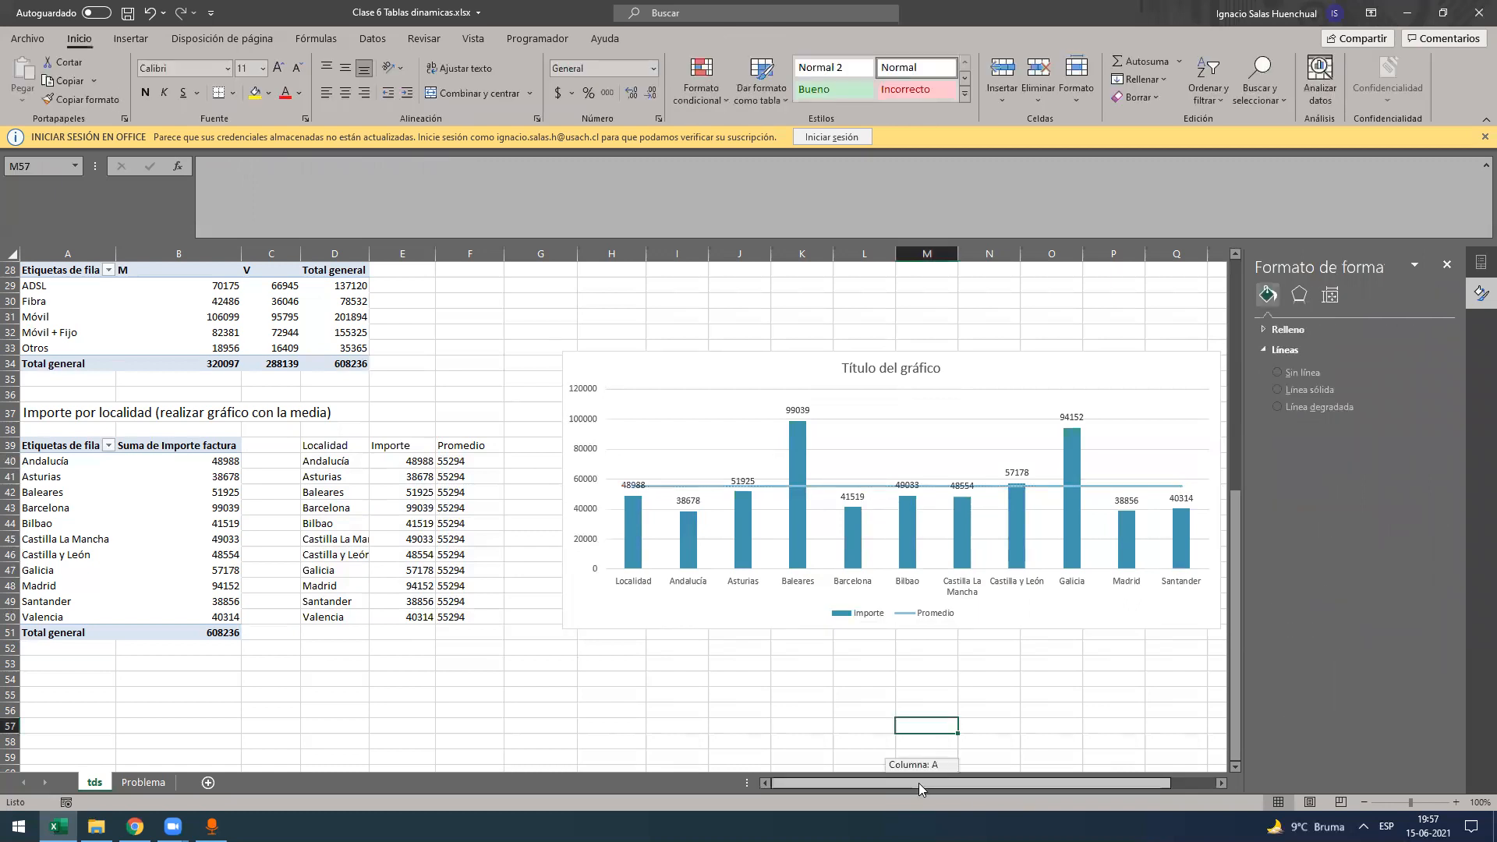
{"action": "left_click", "coordinate": [873, 625]}
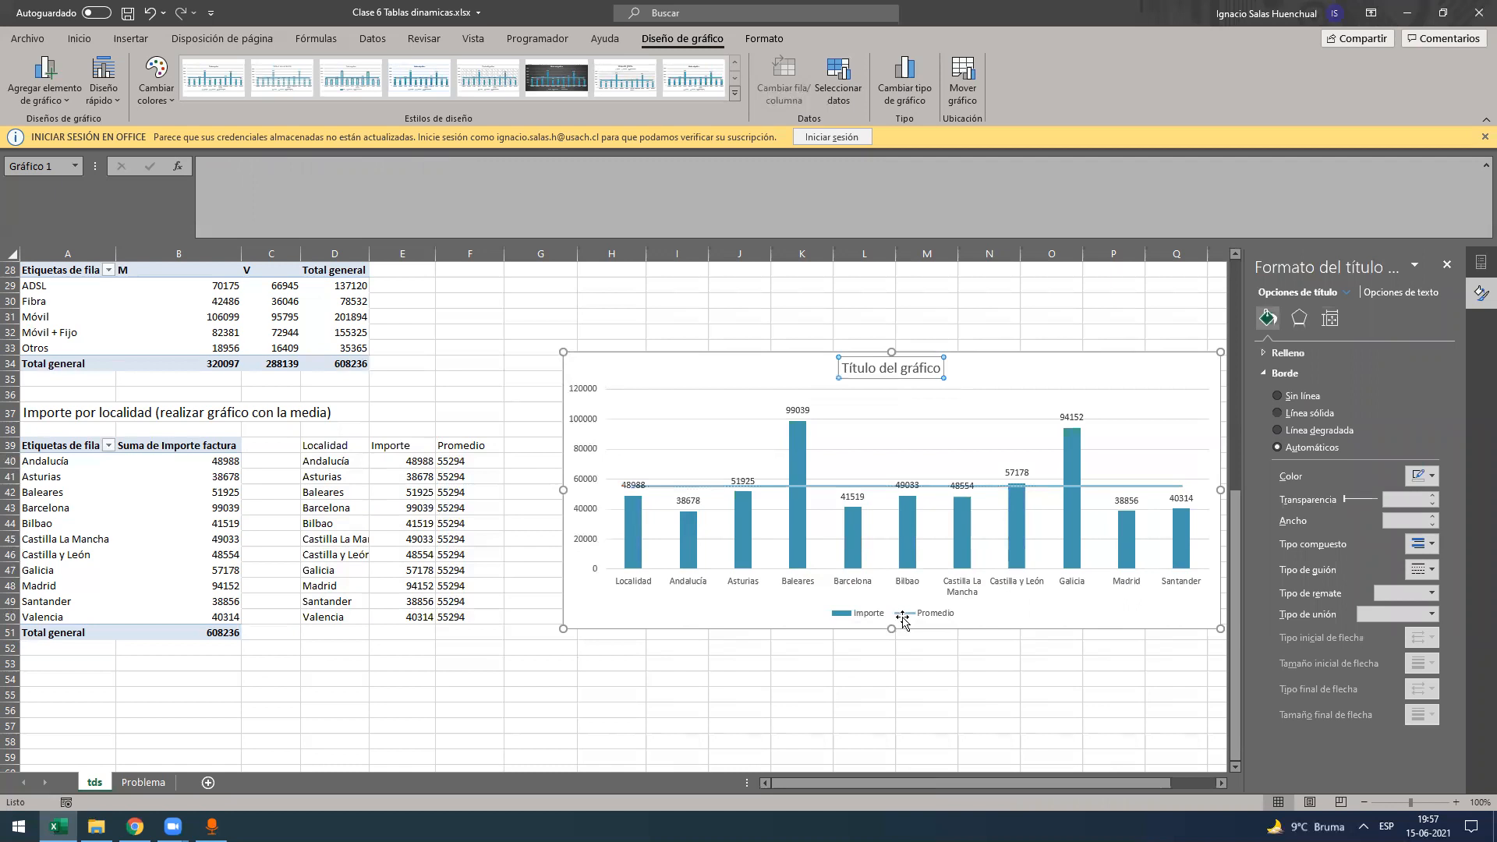
{"action": "left_click", "coordinate": [897, 615]}
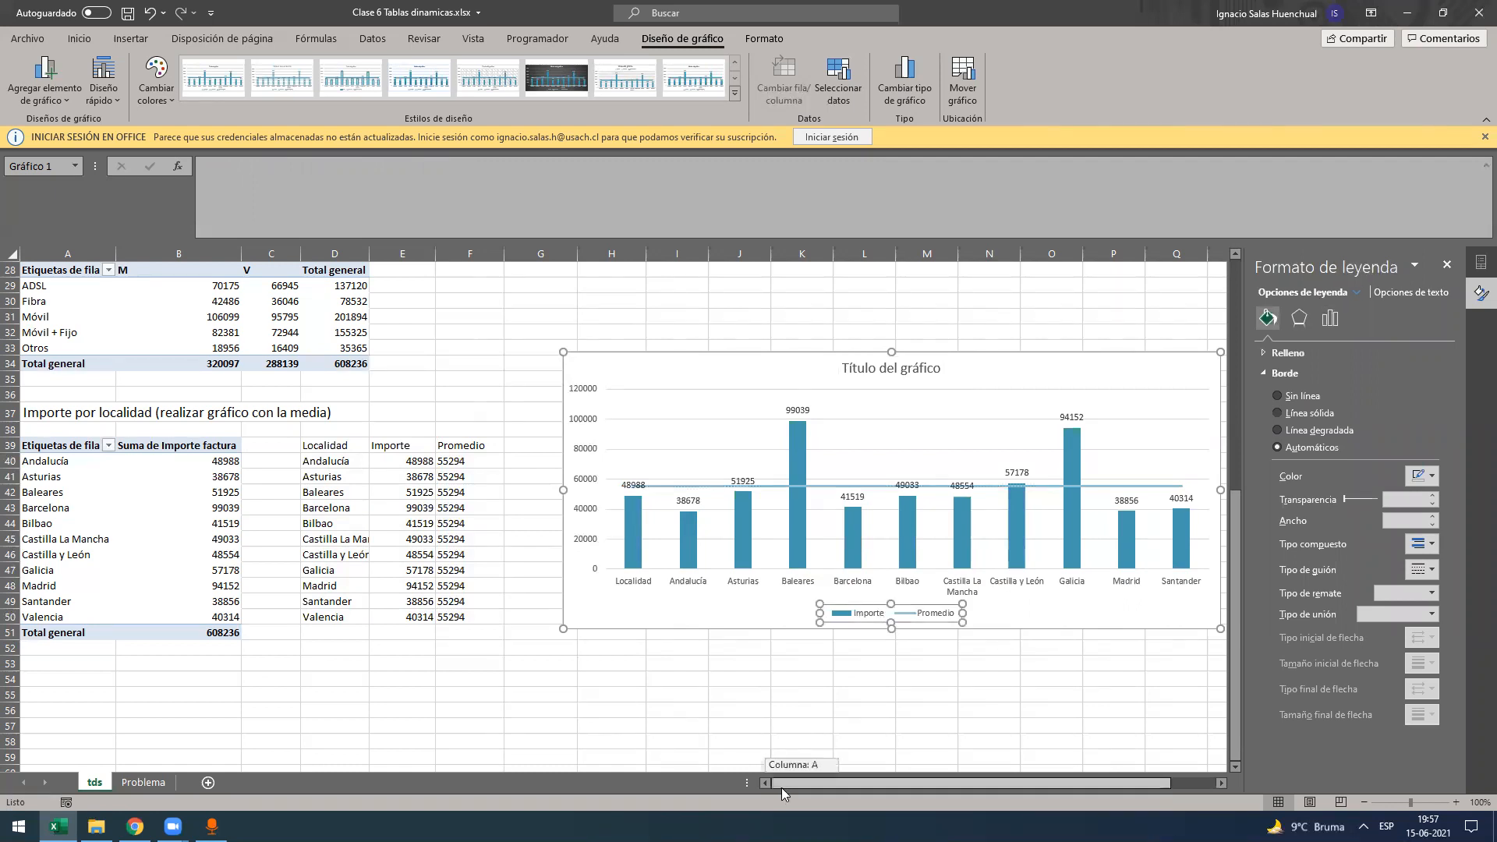
{"action": "scroll", "coordinate": [375, 591], "scroll_direction": "down", "scroll_amount": 1}
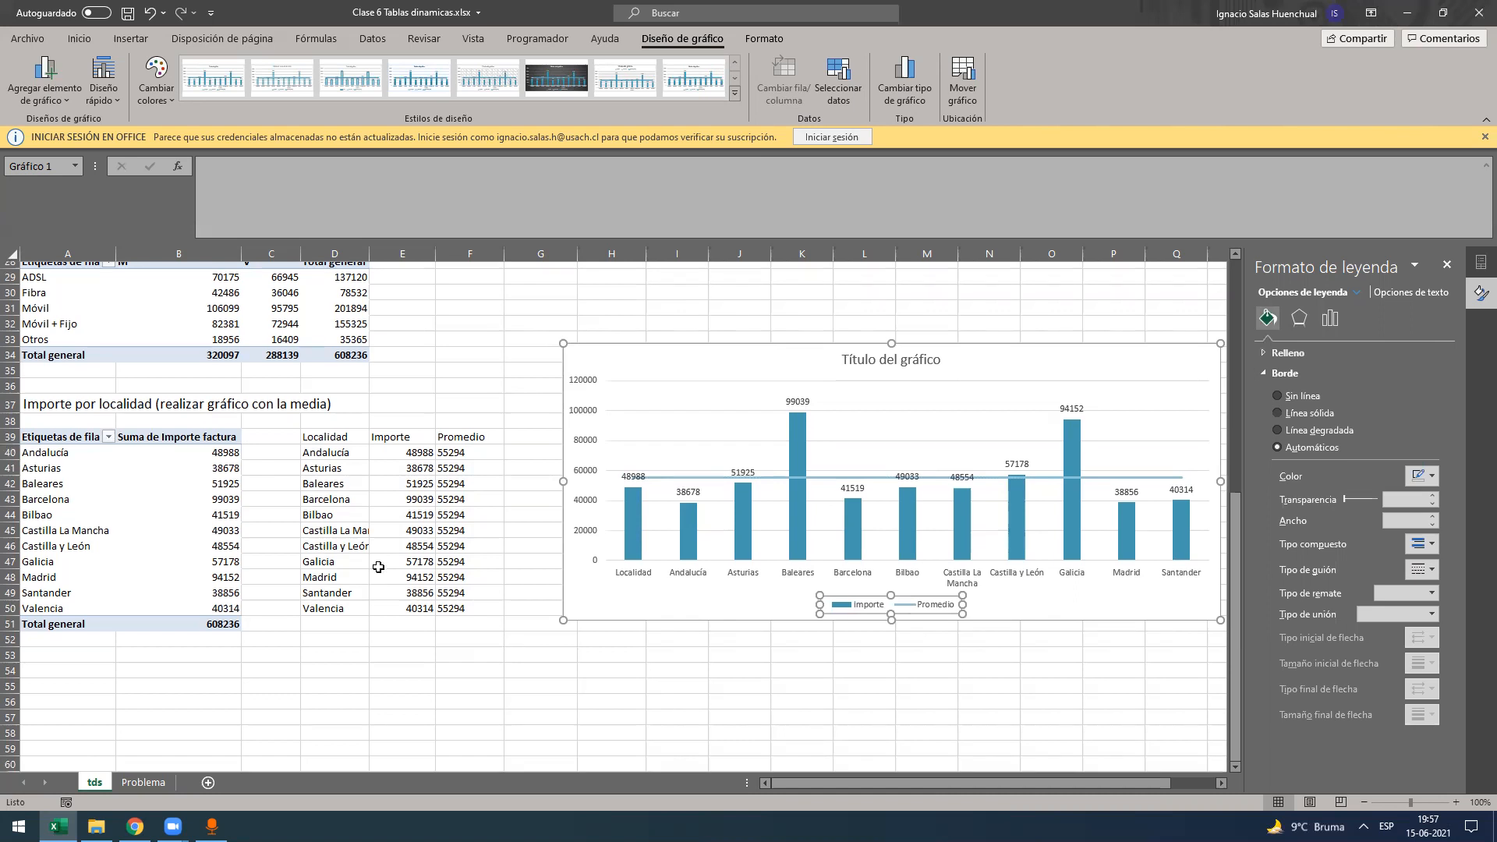
{"action": "scroll", "coordinate": [669, 490], "scroll_direction": "up", "scroll_amount": 1}
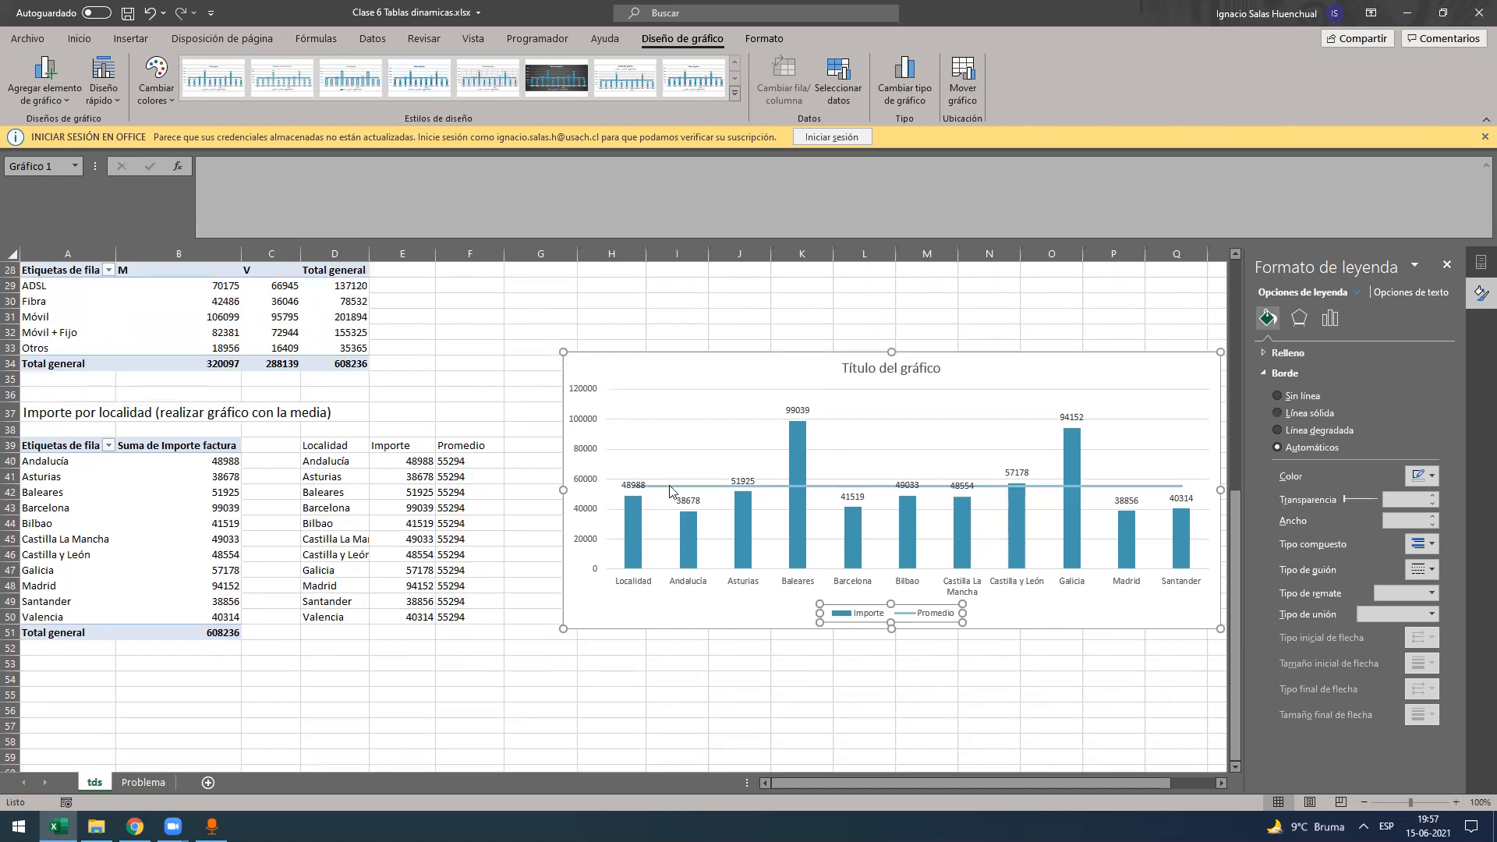
- Set the outline colour of the chart's Promedio line to red
{"action": "left_click", "coordinate": [670, 486]}
{"action": "right_click", "coordinate": [672, 486]}
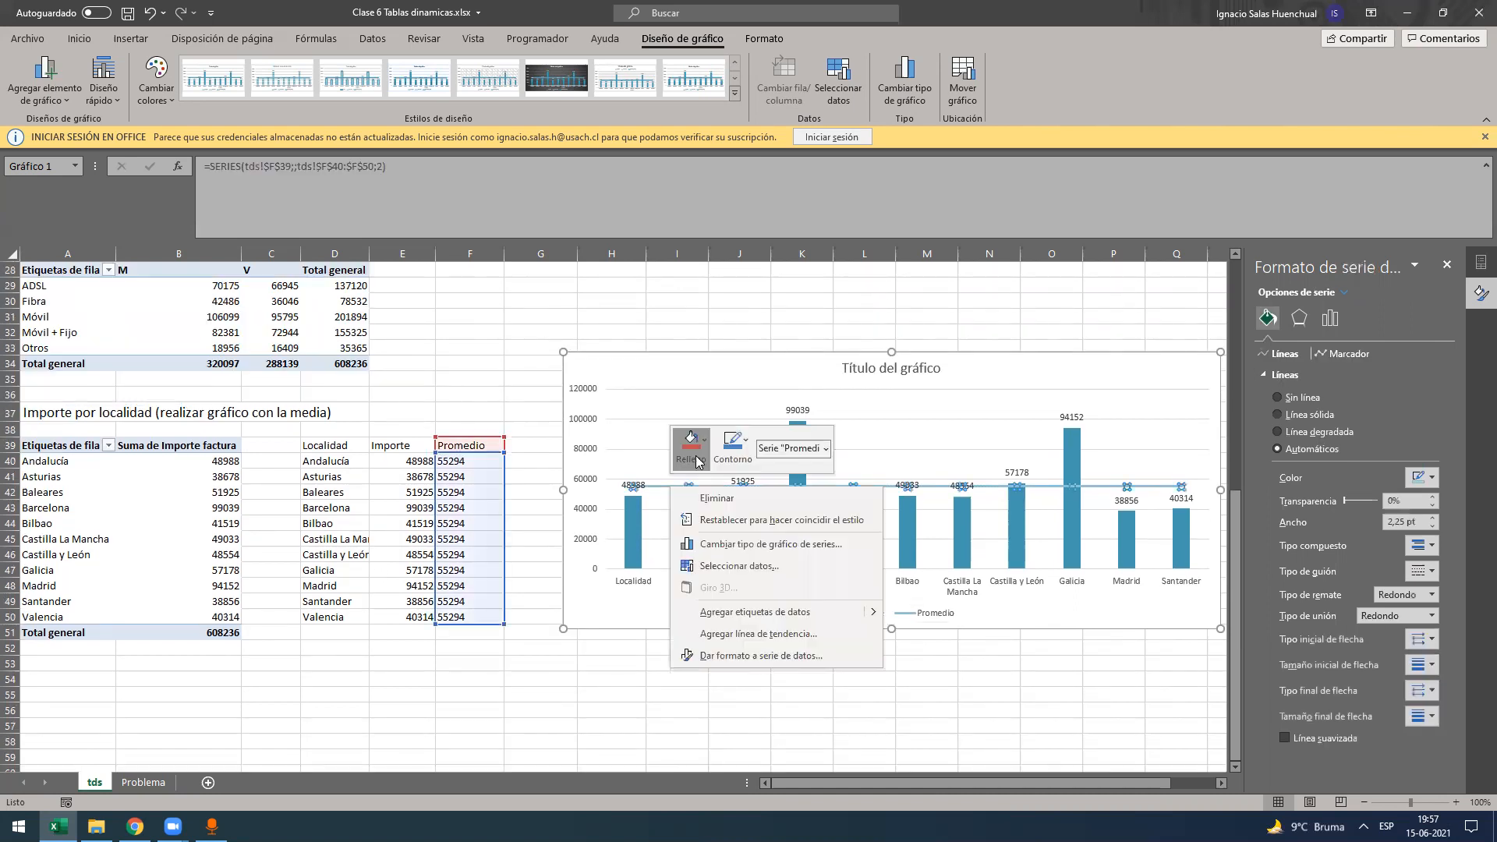
{"action": "left_click", "coordinate": [691, 443]}
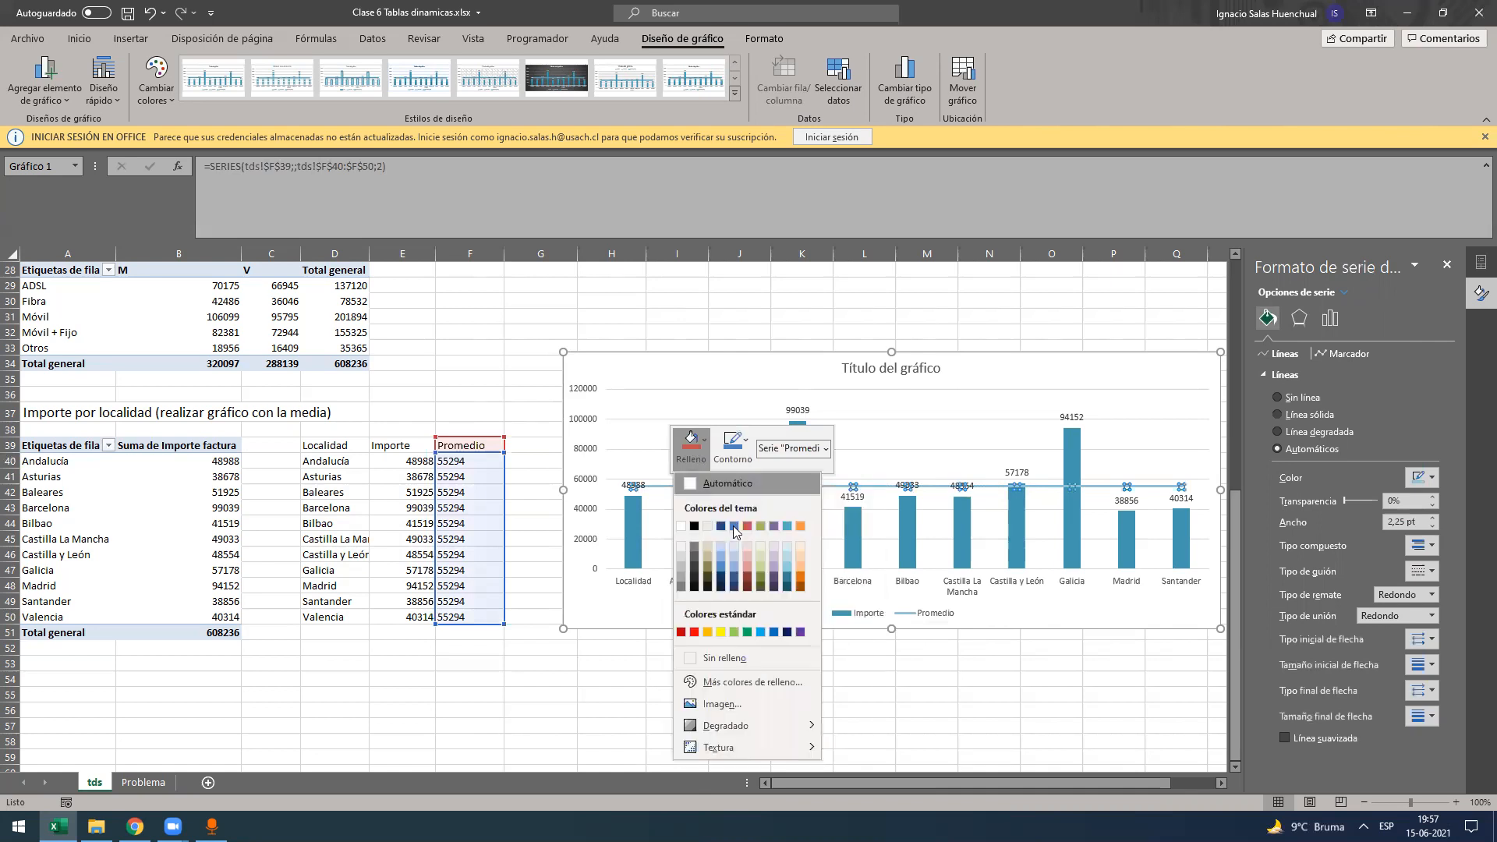
{"action": "left_click", "coordinate": [735, 444]}
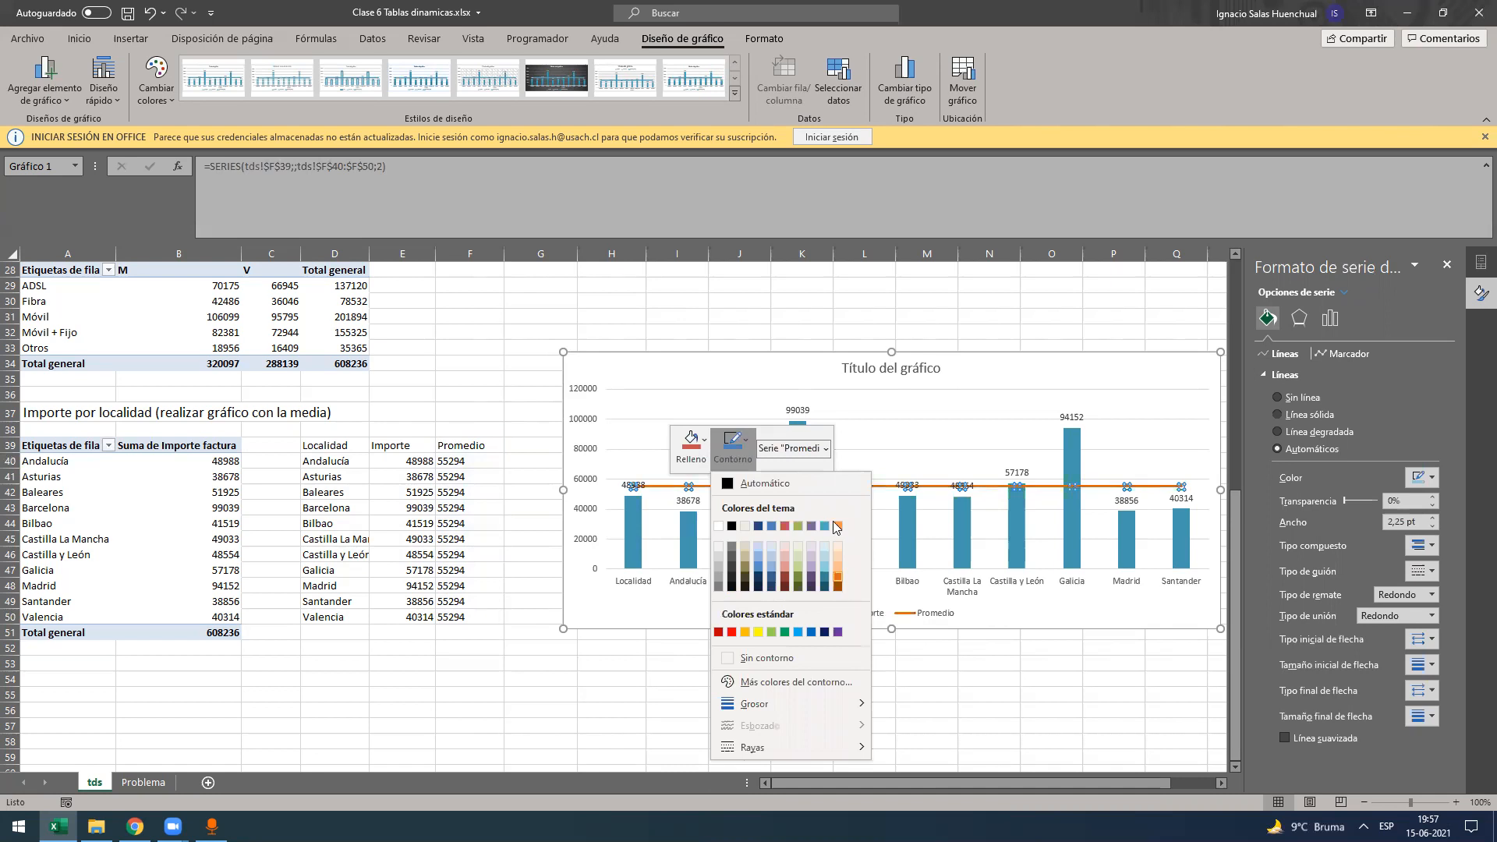
{"action": "left_click", "coordinate": [721, 652]}
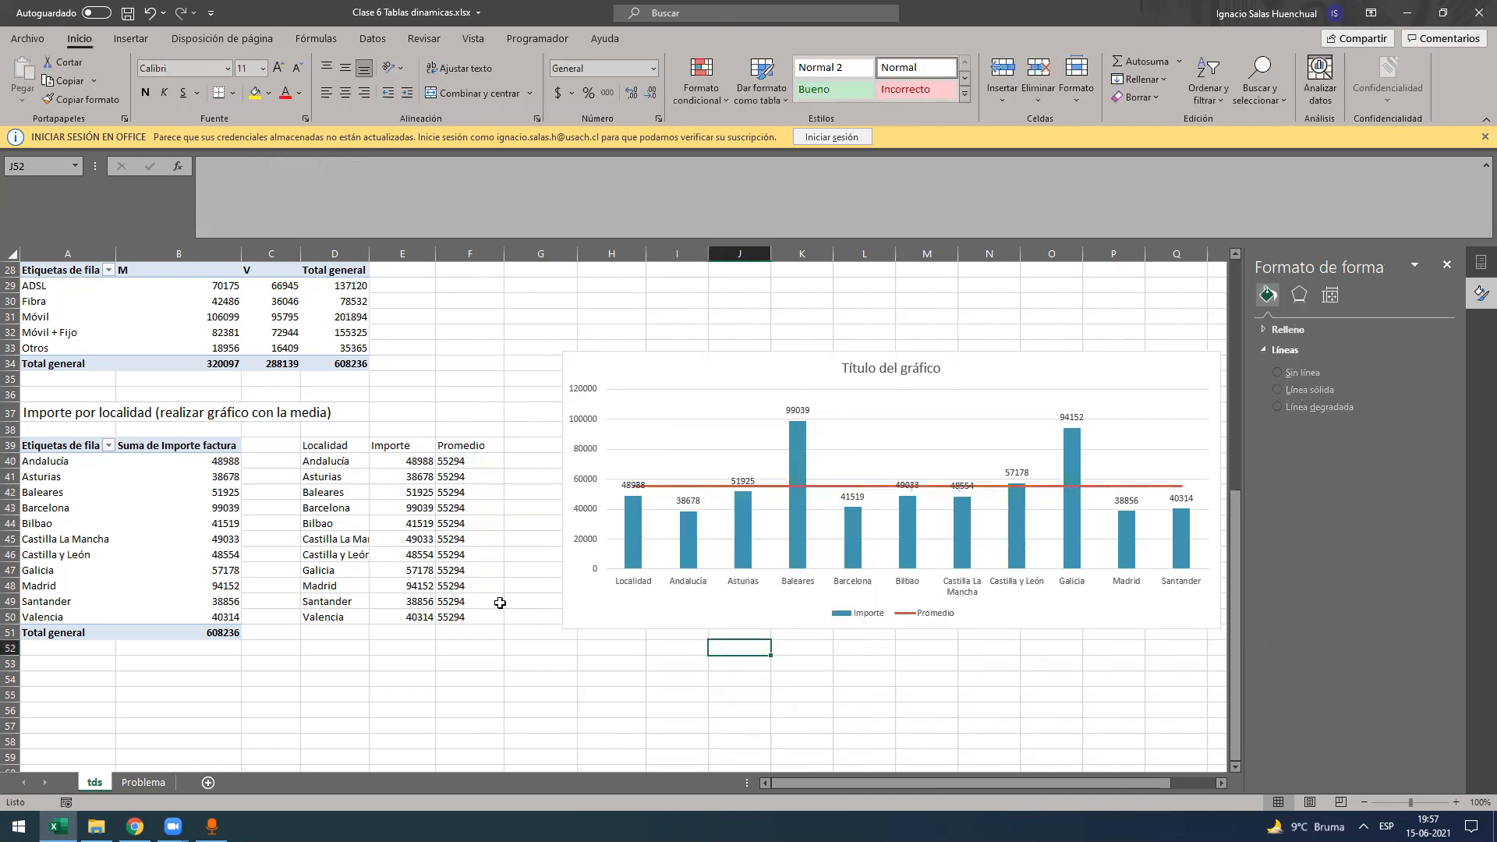
- Copy the text "Diferencias porcentuales entre localidades (graficar)" from the exercise text box on the Problema sheet
{"action": "scroll", "coordinate": [464, 588], "scroll_direction": "down", "scroll_amount": 1}
{"action": "scroll", "coordinate": [481, 609], "scroll_direction": "up", "scroll_amount": 1}
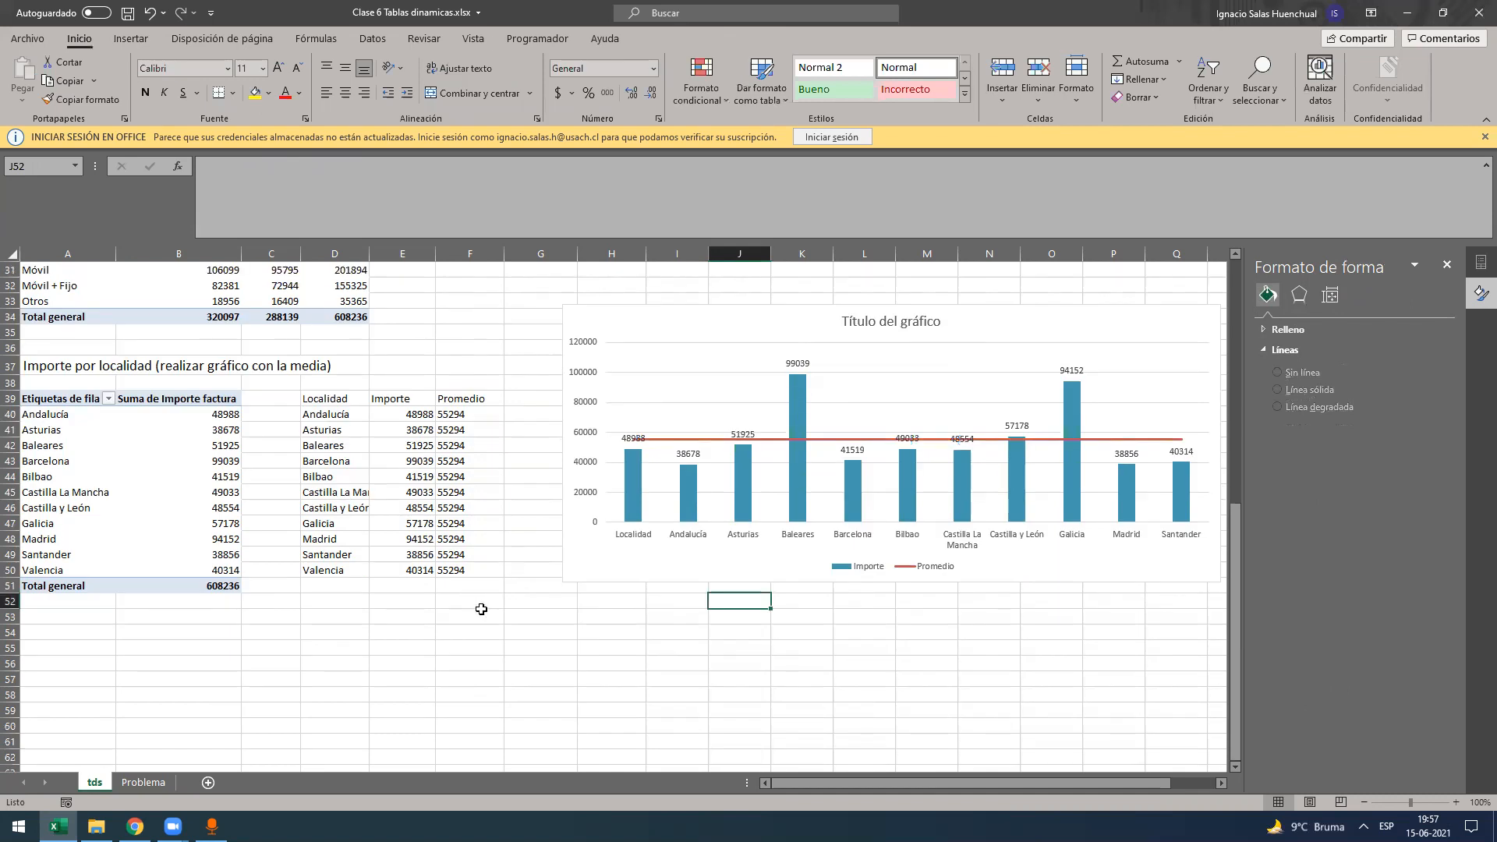
{"action": "scroll", "coordinate": [384, 595], "scroll_direction": "down", "scroll_amount": 1}
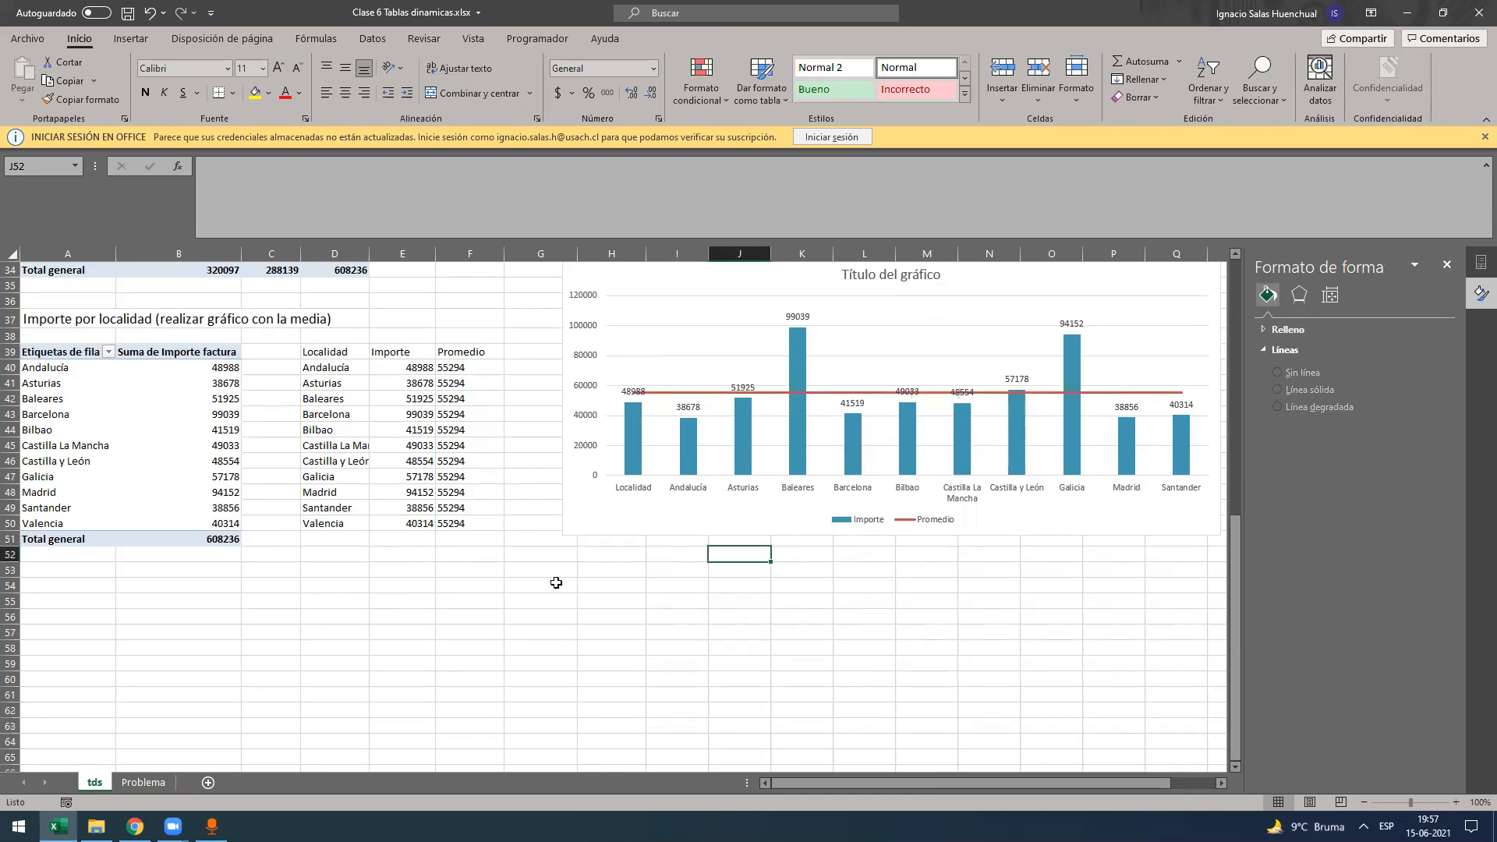
{"action": "key", "text": "ctrl+Page_Down"}
{"action": "scroll", "coordinate": [829, 613], "scroll_direction": "up", "scroll_amount": 1}
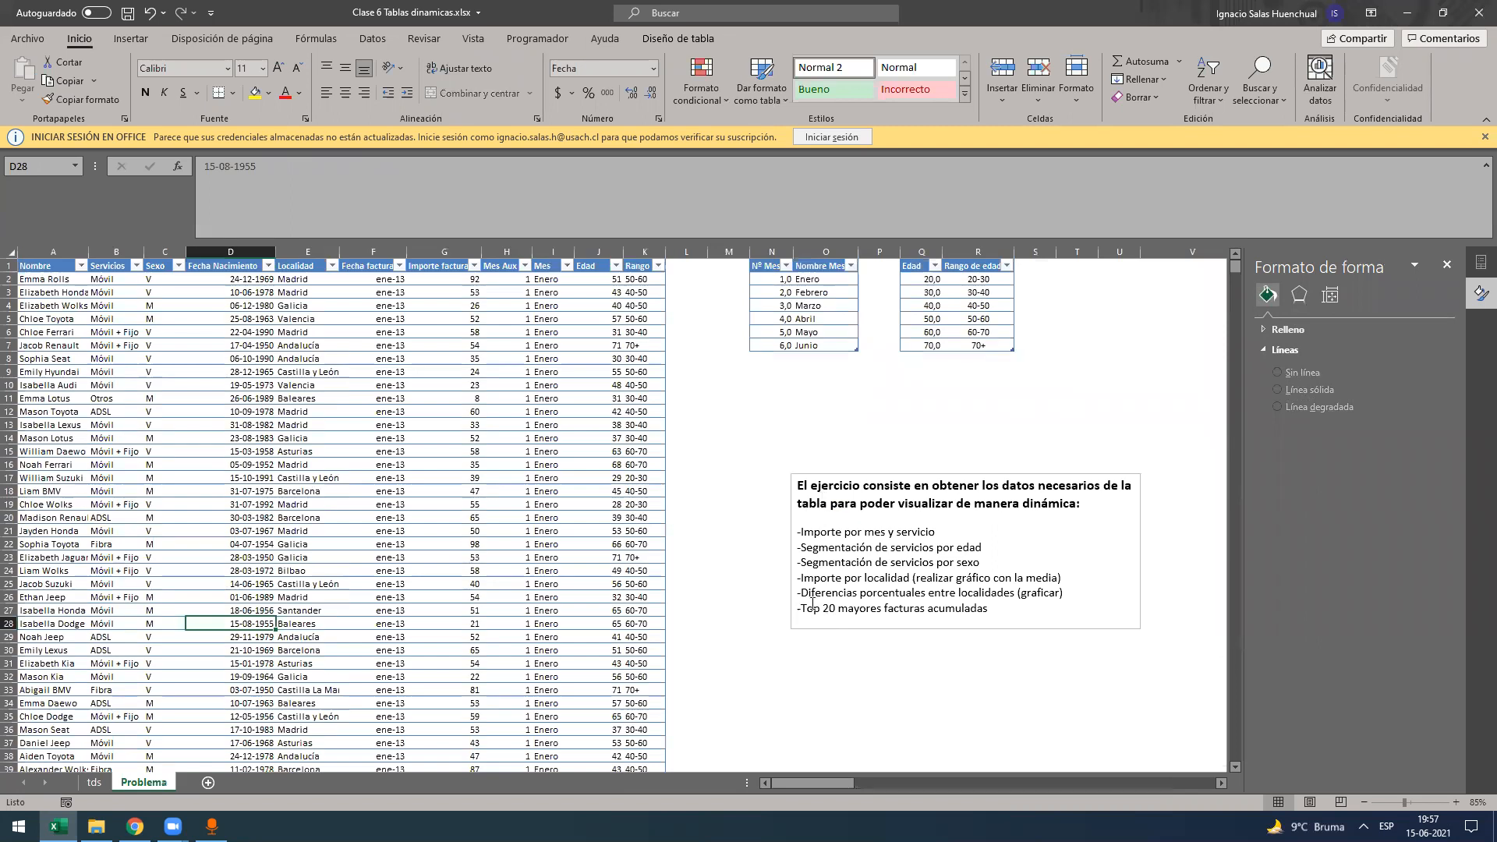
{"action": "left_click", "coordinate": [800, 590]}
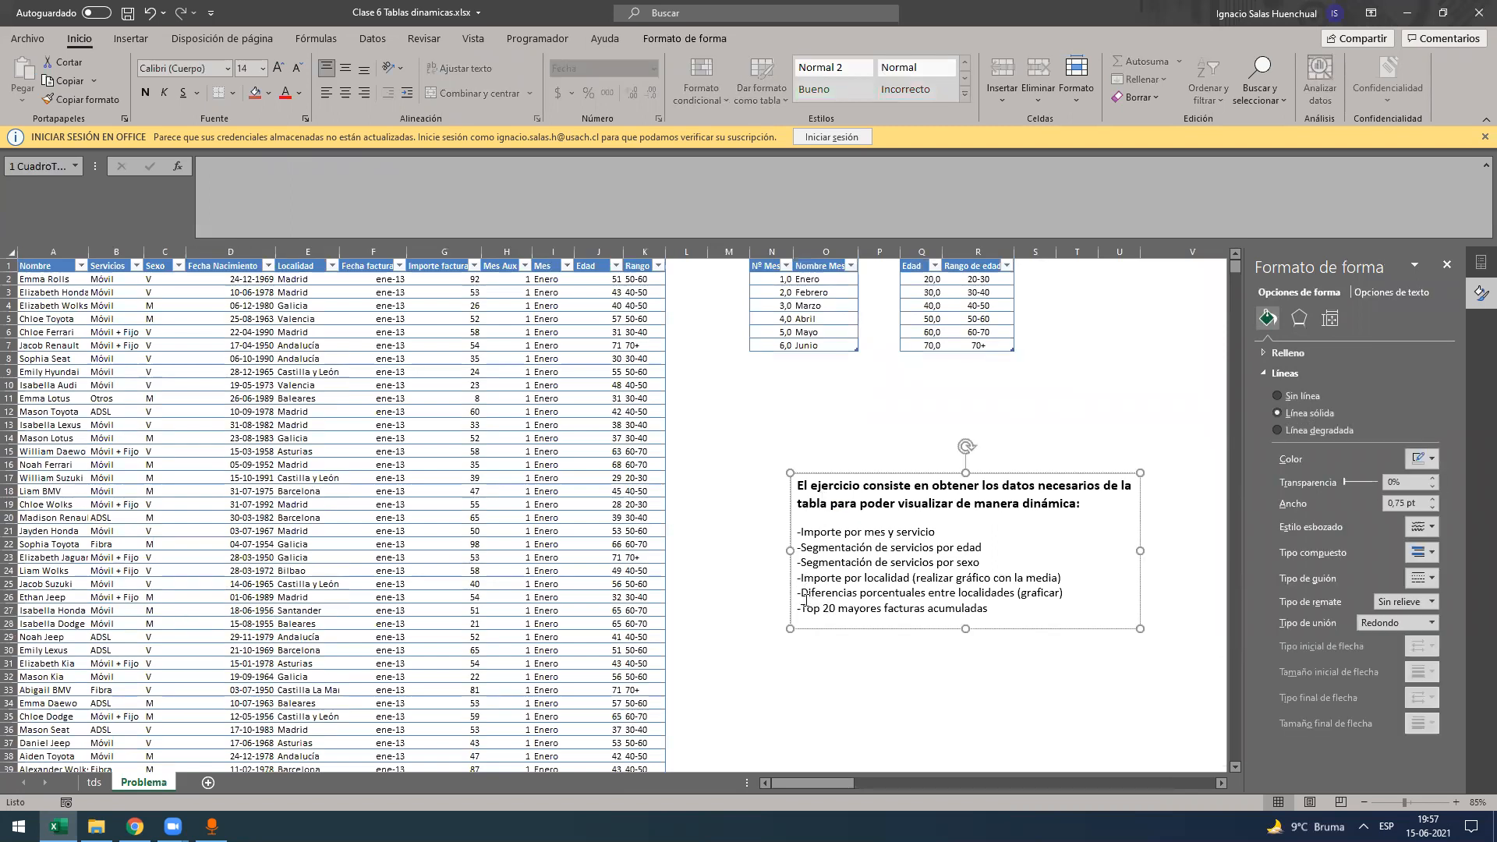
{"action": "left_click_drag", "start_coordinate": [908, 593], "coordinate": [802, 592]}
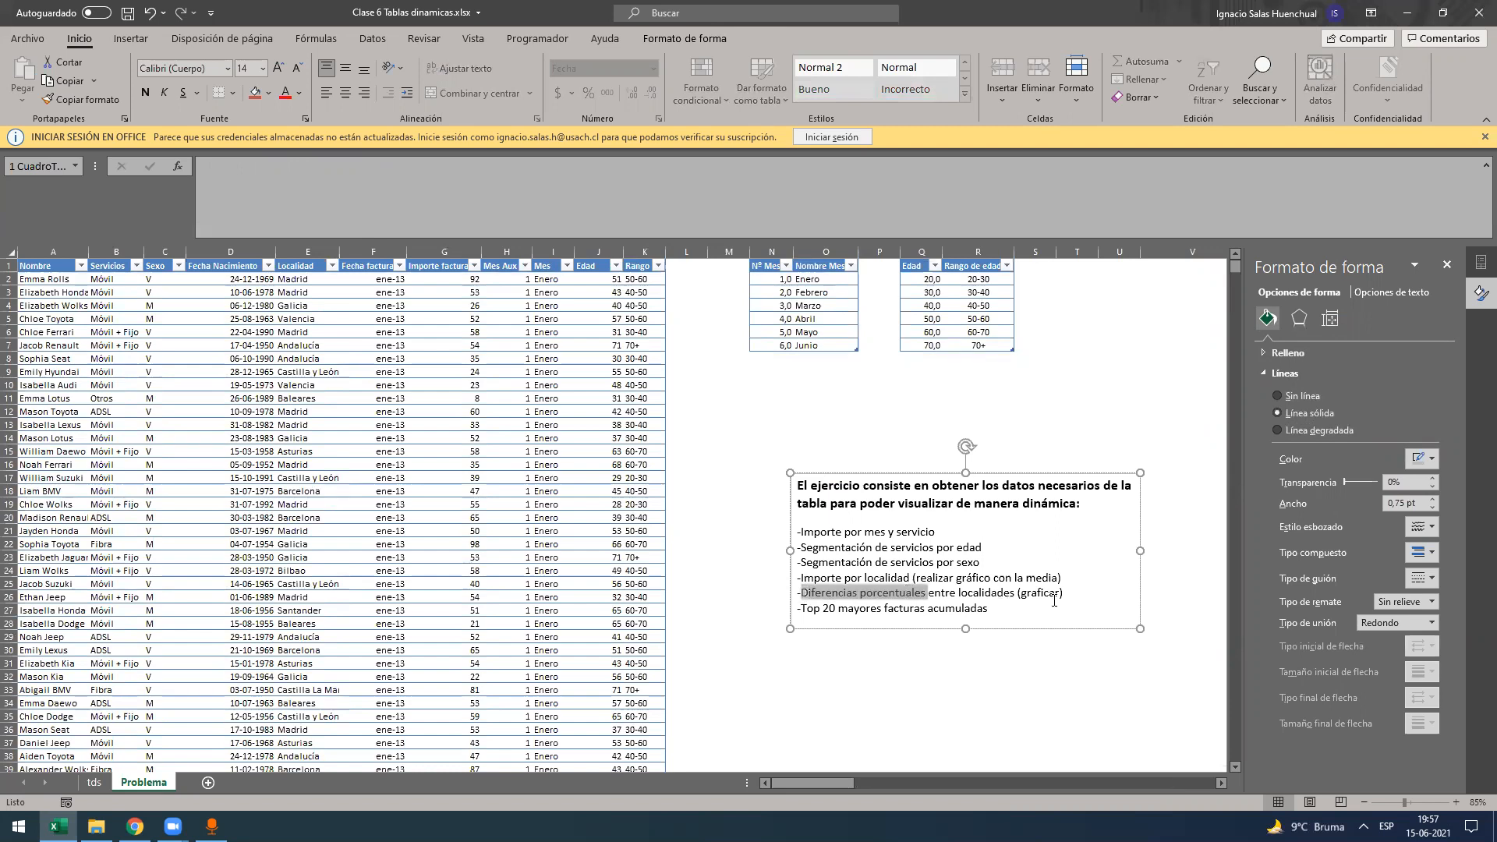
{"action": "left_click", "coordinate": [1067, 594], "text": "shift"}
{"action": "key", "text": "ctrl+c"}
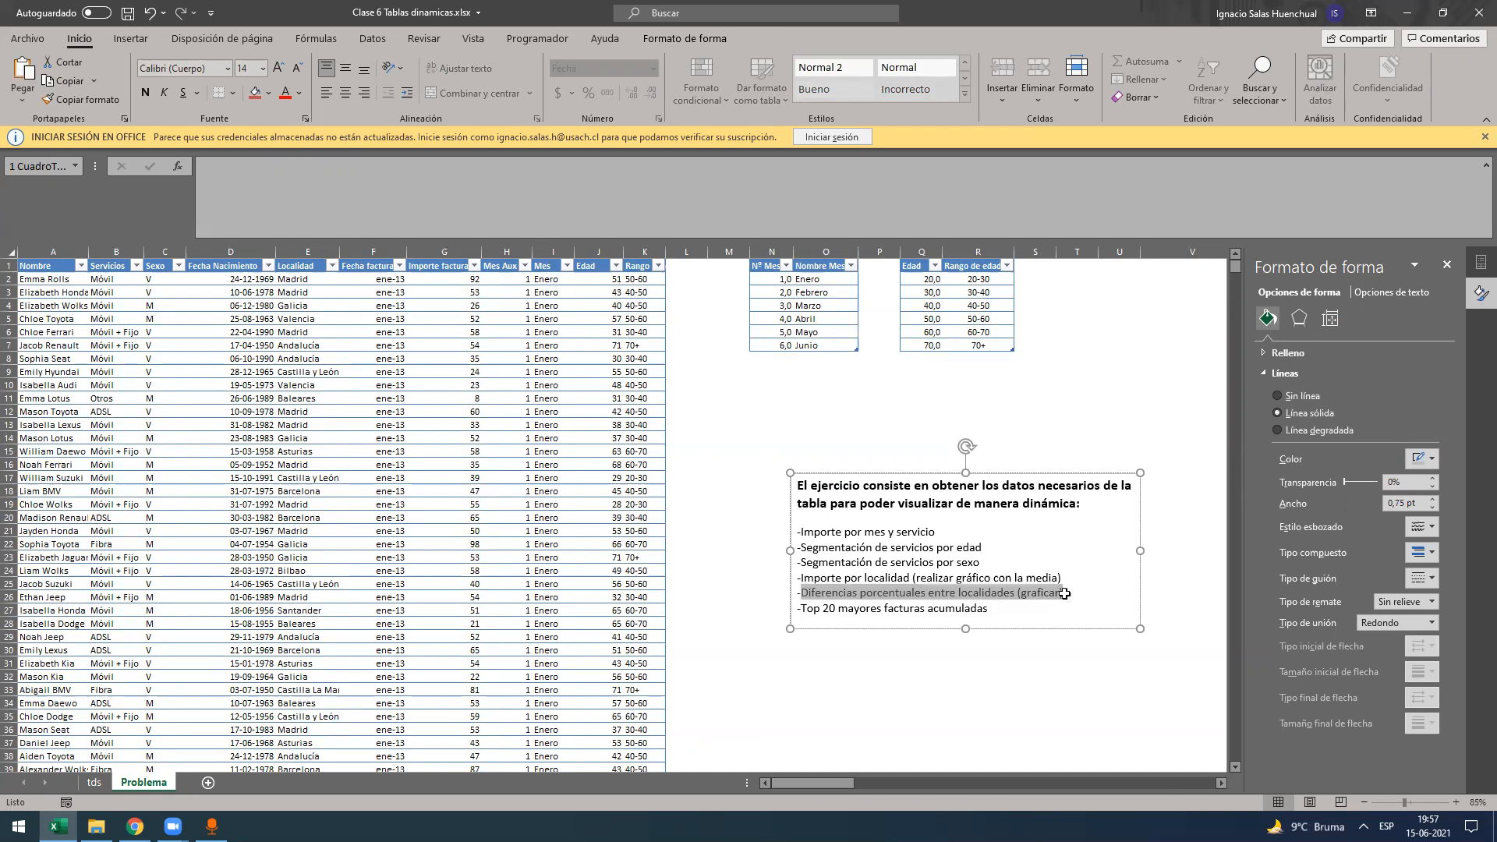
- Paste the copied exercise heading into cell A54 of the tds sheet, below the locality pivot table
{"action": "key", "text": "ctrl+Page_Up"}
{"action": "key", "text": "ctrl+Left"}
{"action": "key", "text": "Down"}
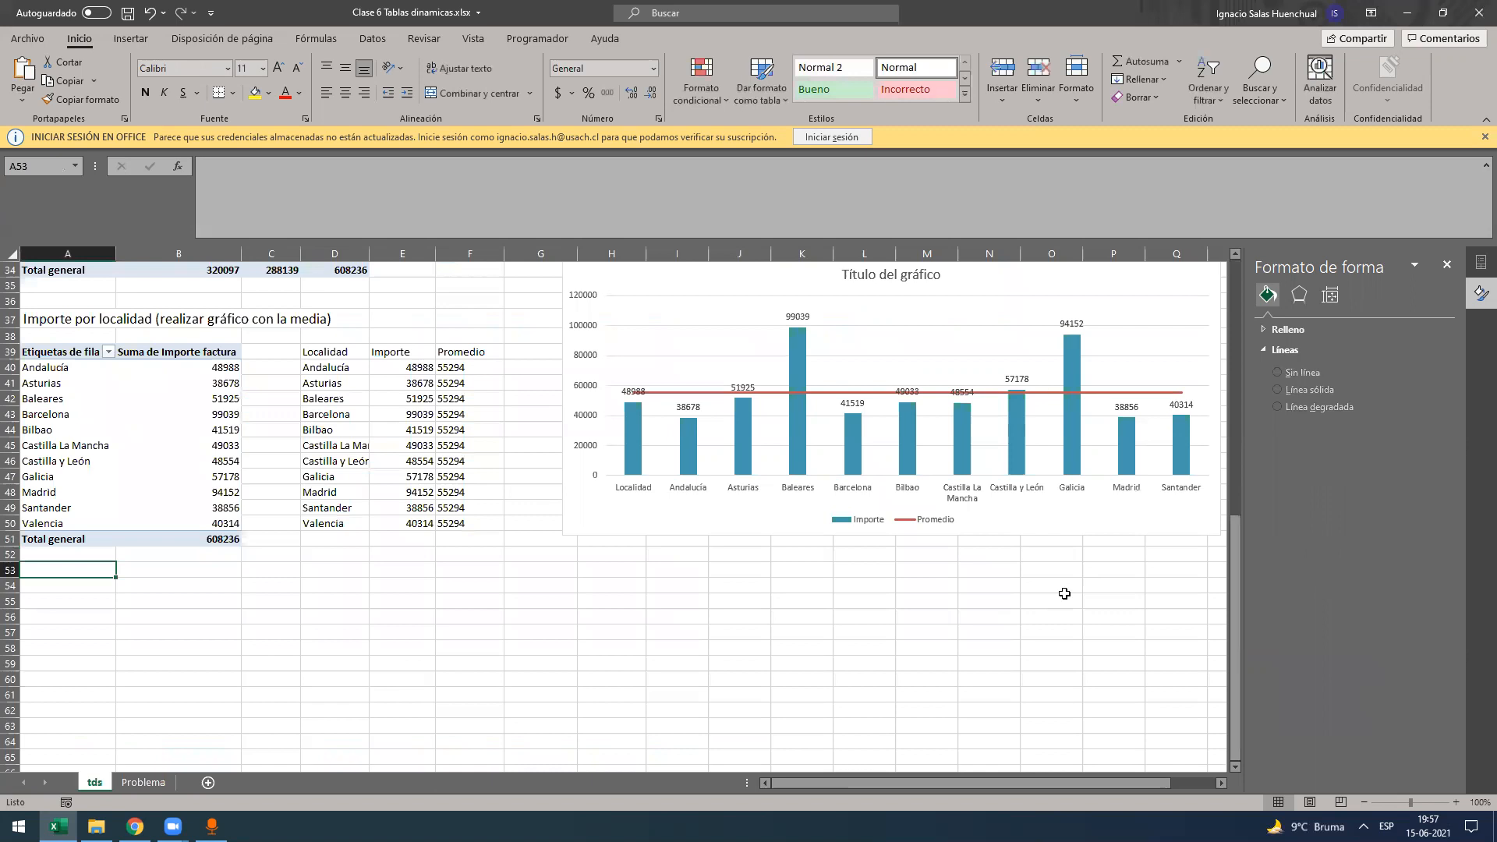
{"action": "key", "text": "Down"}
{"action": "key", "text": "ctrl+v"}
{"action": "scroll", "coordinate": [145, 788], "scroll_direction": "down", "scroll_amount": 1}
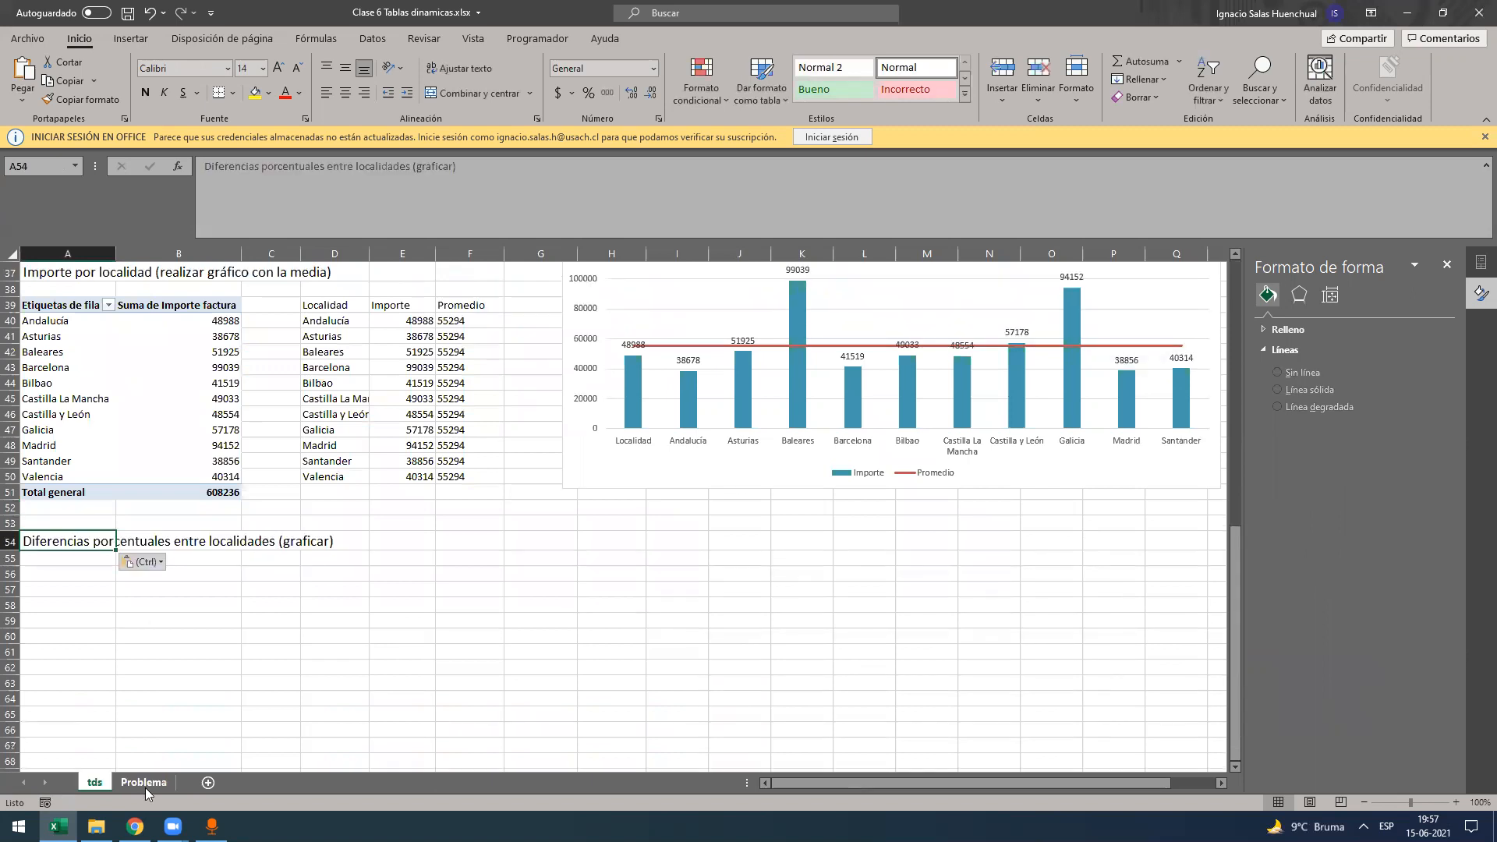
- Create a pivot table from the data table on the Problema sheet, placing it in cell A56 of the tds sheet
{"action": "left_click", "coordinate": [145, 784]}
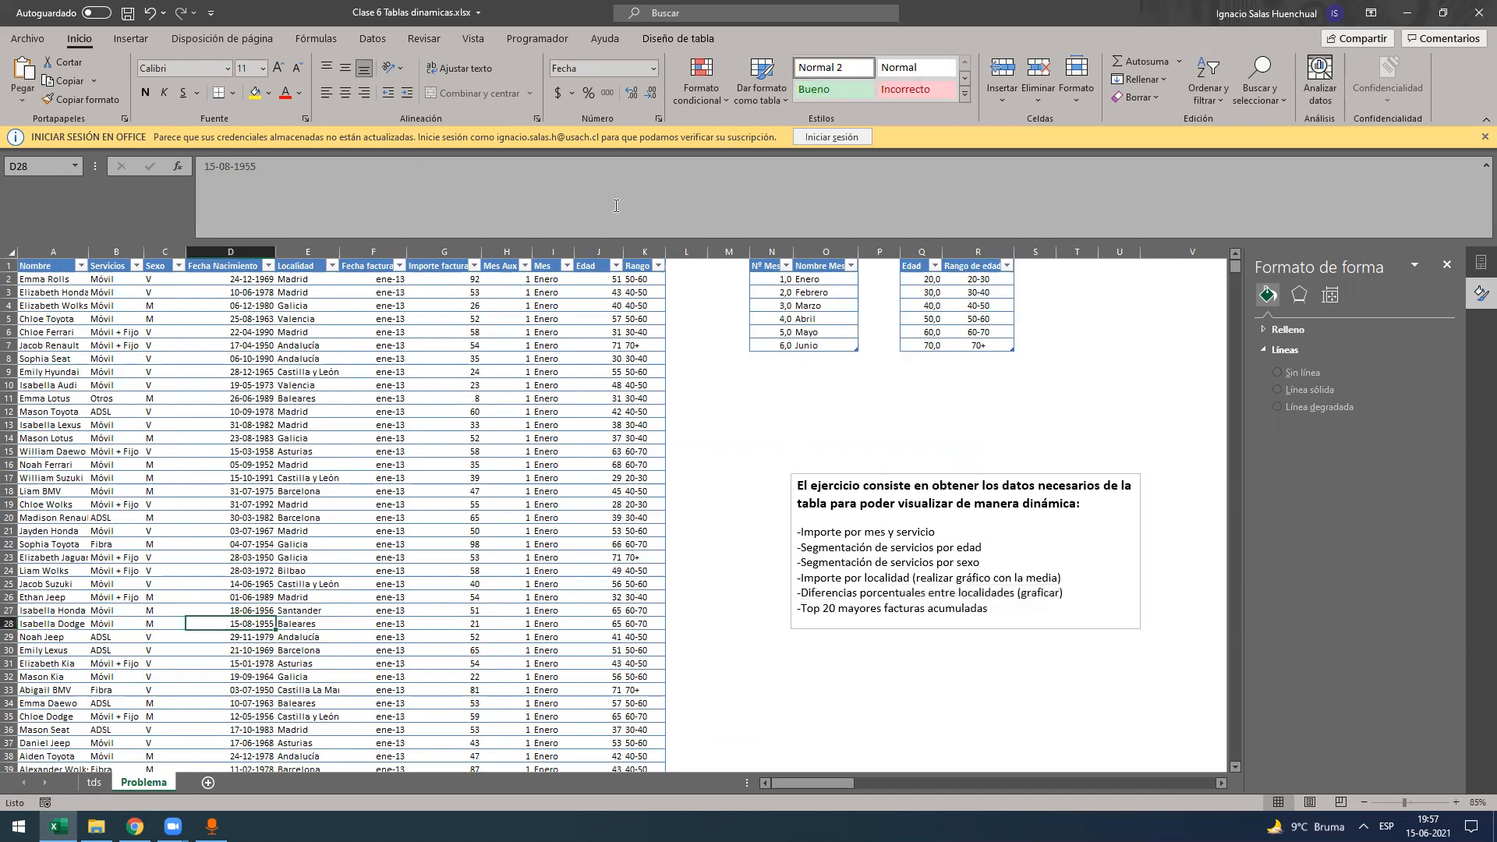
{"action": "left_click", "coordinate": [678, 39]}
{"action": "left_click", "coordinate": [222, 61]}
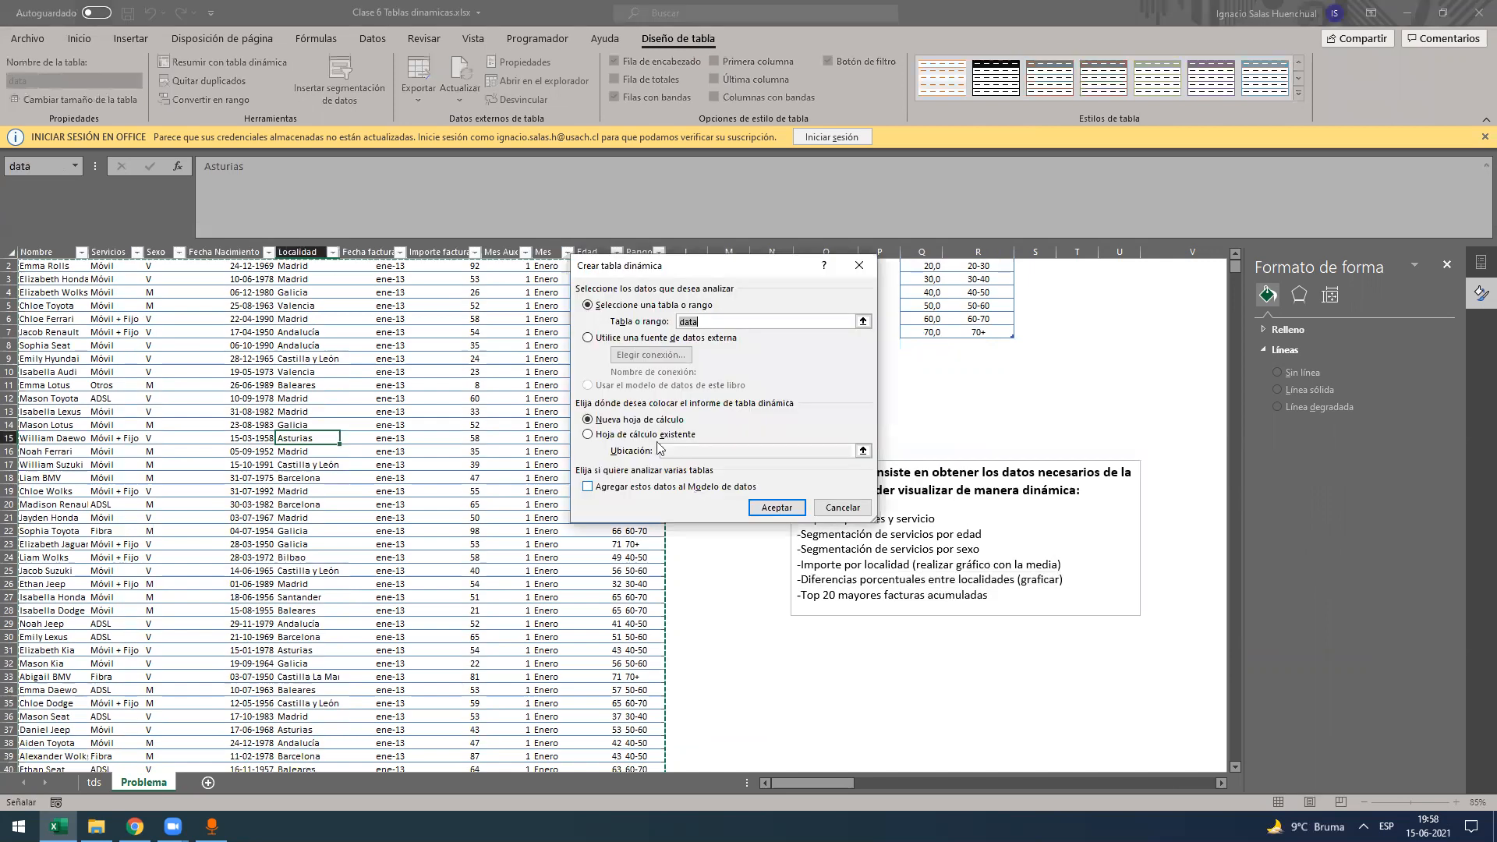
{"action": "left_click", "coordinate": [777, 453]}
{"action": "left_click", "coordinate": [860, 453]}
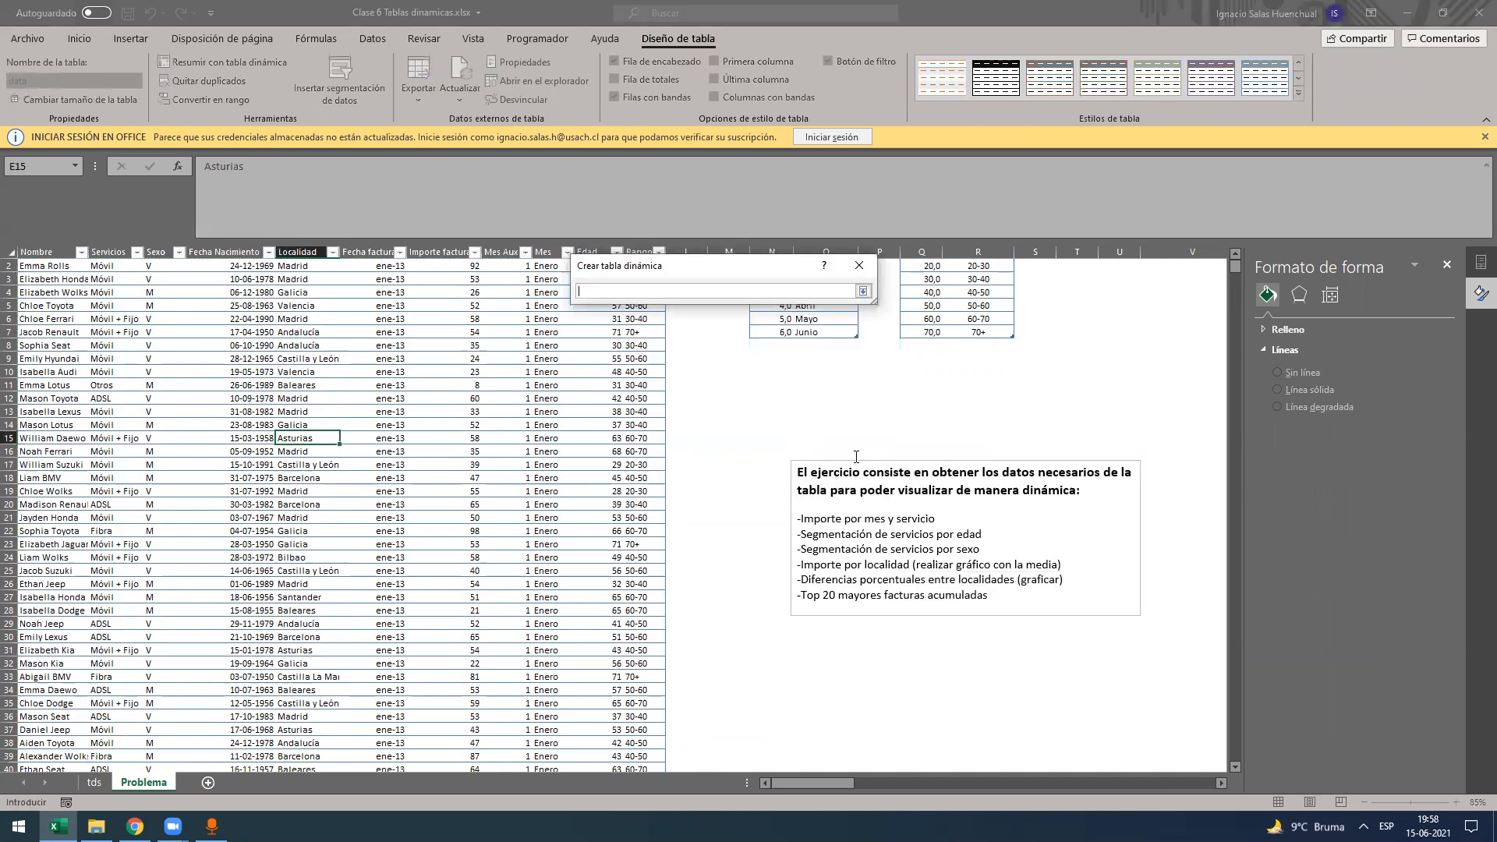
{"action": "left_click", "coordinate": [94, 782]}
{"action": "left_click", "coordinate": [85, 572]}
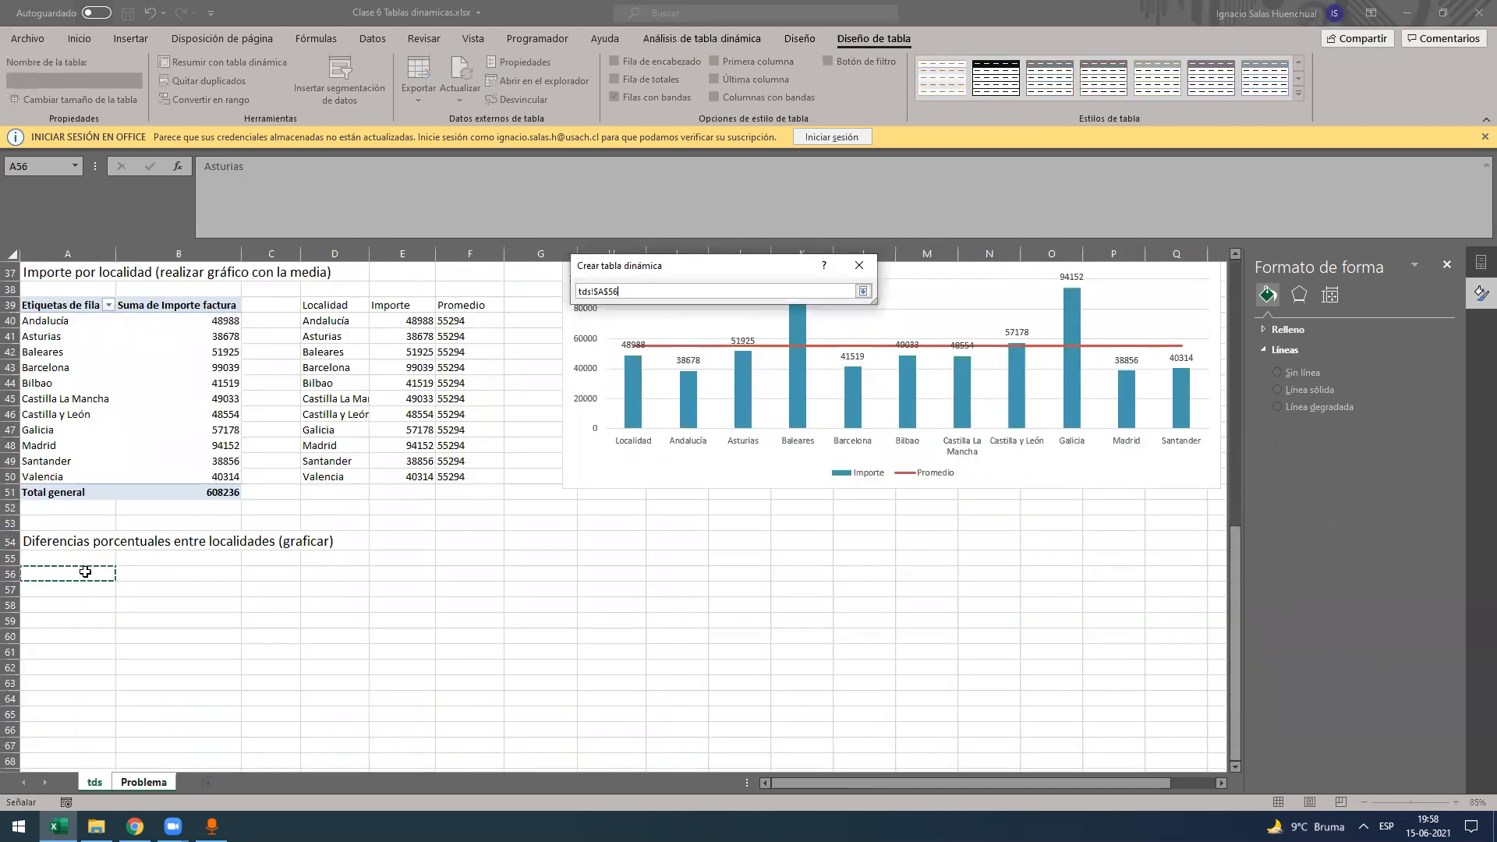
{"action": "key", "text": "Return"}
- Add Localidad as rows and Importe factura as summed values in the new pivot table
{"action": "left_click_drag", "start_coordinate": [1275, 407], "coordinate": [1281, 704]}
{"action": "left_click_drag", "start_coordinate": [1248, 437], "coordinate": [1397, 696]}
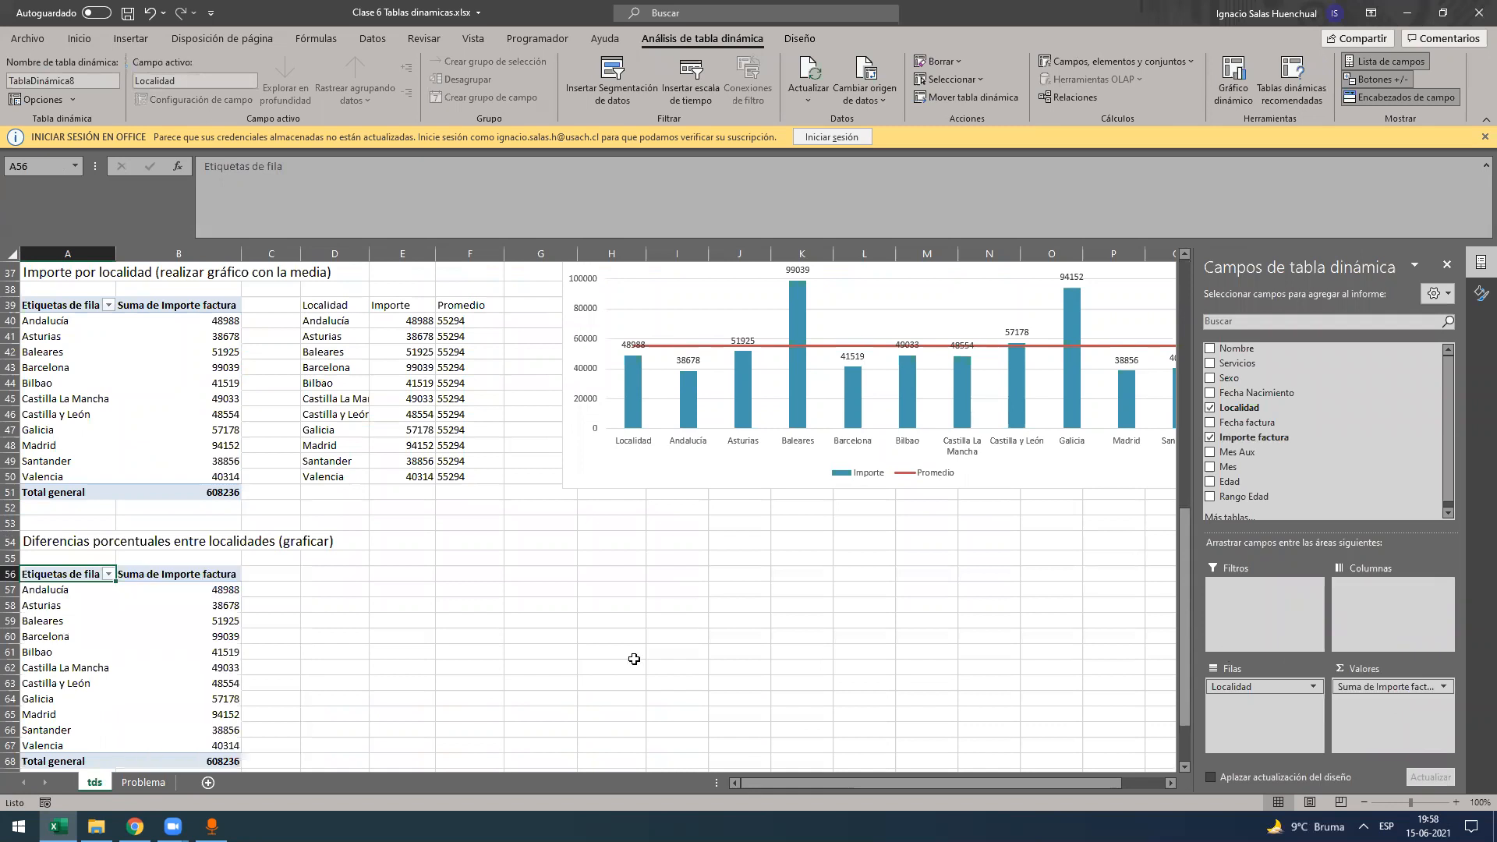
{"action": "scroll", "coordinate": [1370, 673], "scroll_direction": "down", "scroll_amount": 2}
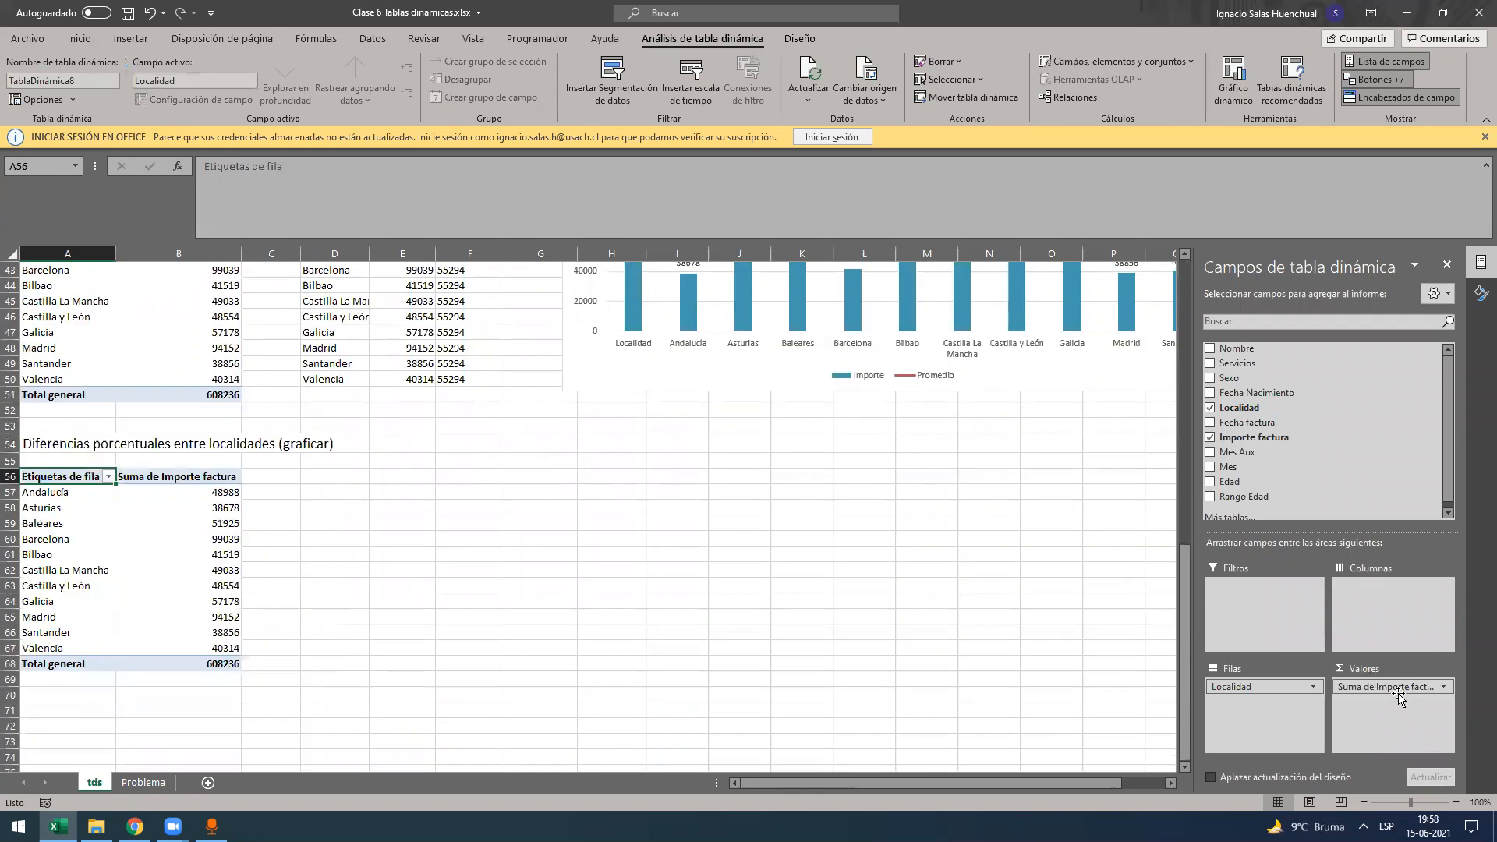
- Show the Suma de Importe factura values in the new pivot table as percentages of the total
{"action": "double_click", "coordinate": [1373, 687]}
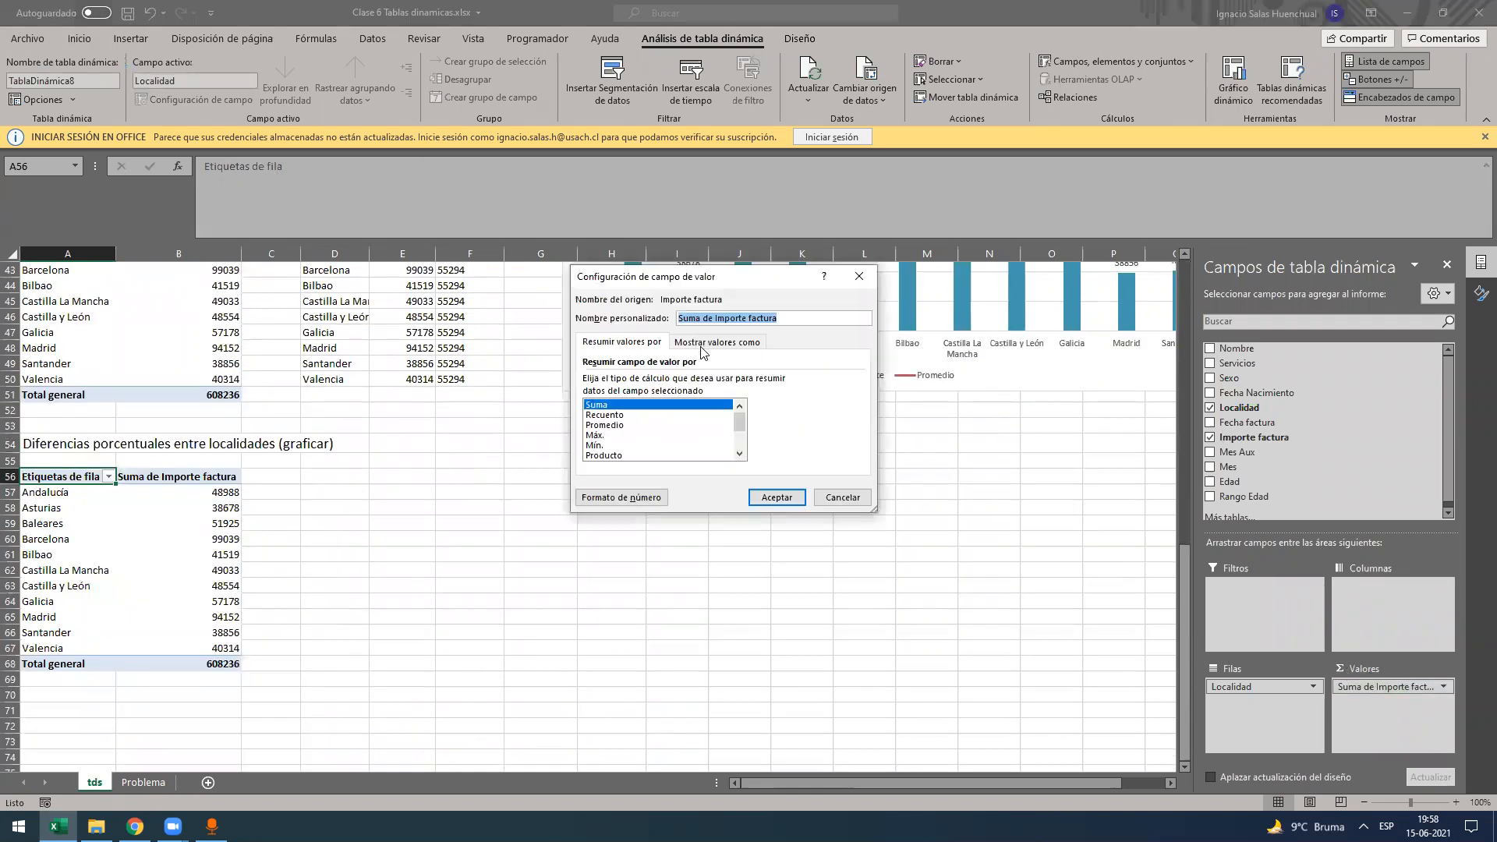
{"action": "left_click", "coordinate": [717, 342]}
{"action": "left_click", "coordinate": [710, 381]}
{"action": "left_click", "coordinate": [705, 414]}
{"action": "left_click", "coordinate": [777, 496]}
{"action": "left_click", "coordinate": [195, 560]}
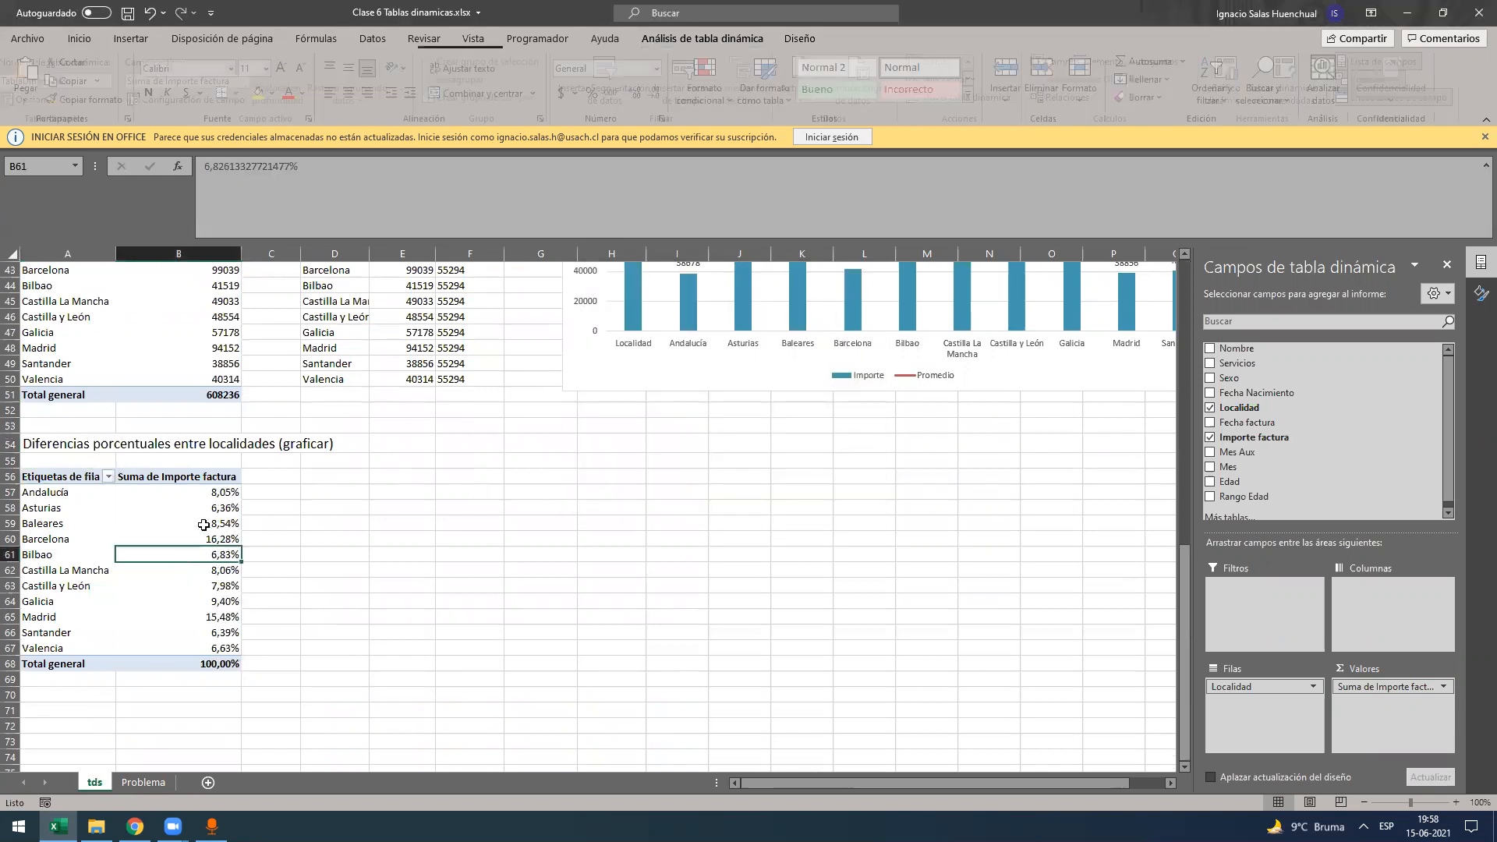
- Copy the localities and their percentages from the pivot table's A57:B67 to the range starting at D57, without the total row
{"action": "left_click_drag", "start_coordinate": [114, 492], "coordinate": [194, 644]}
{"action": "key", "text": "ctrl+c"}
{"action": "left_click", "coordinate": [344, 477]}
{"action": "key", "text": "Down"}
{"action": "key", "text": "ctrl+v"}
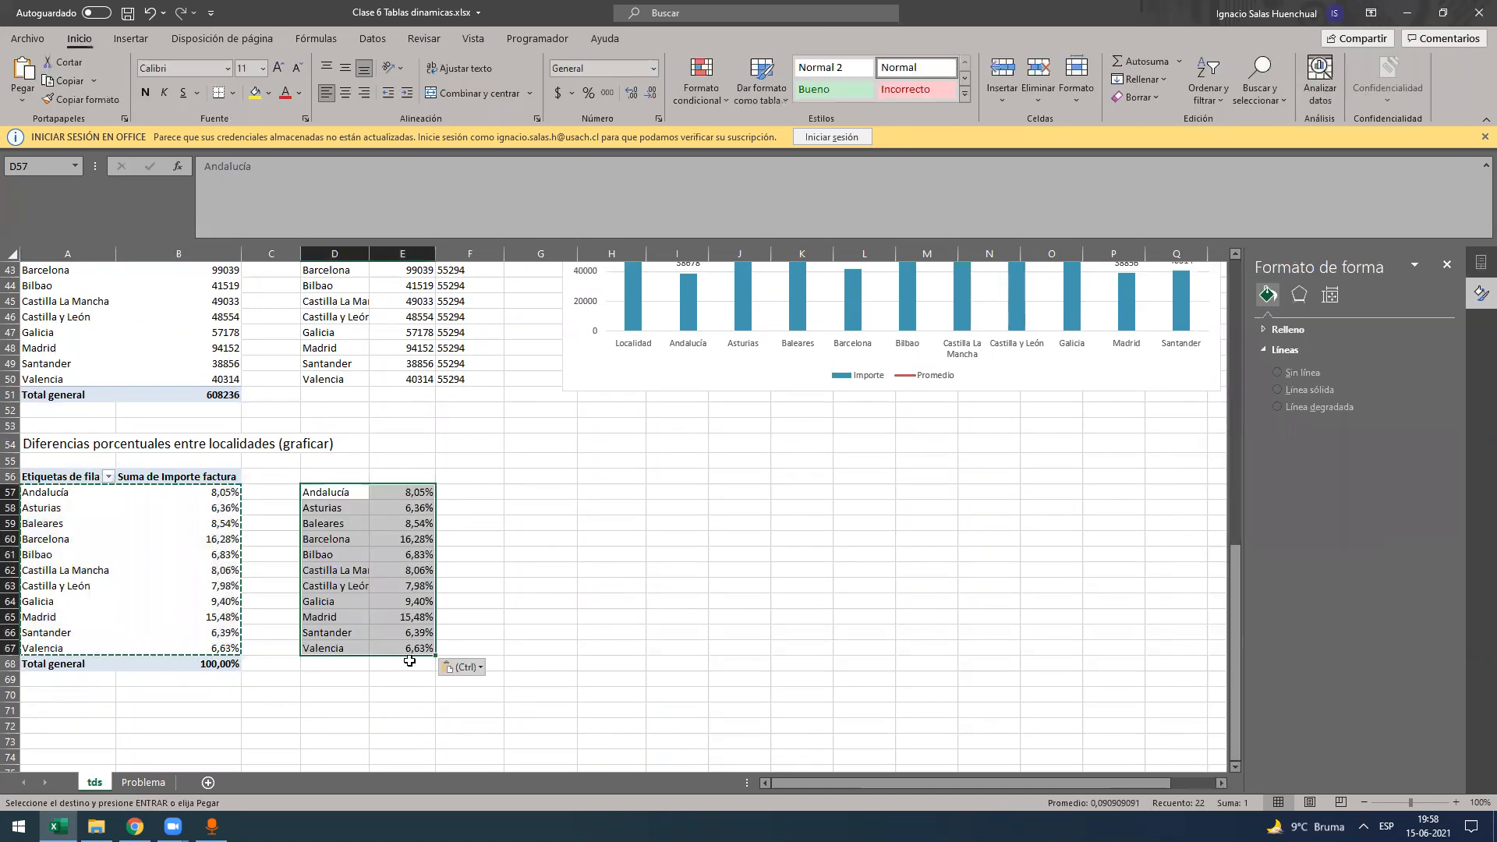
- Calculate the average of the percentages E57:E67 in cell E68 with the PROMEDIO function
{"action": "left_click", "coordinate": [422, 662]}
{"action": "type", "text": "+prome"}
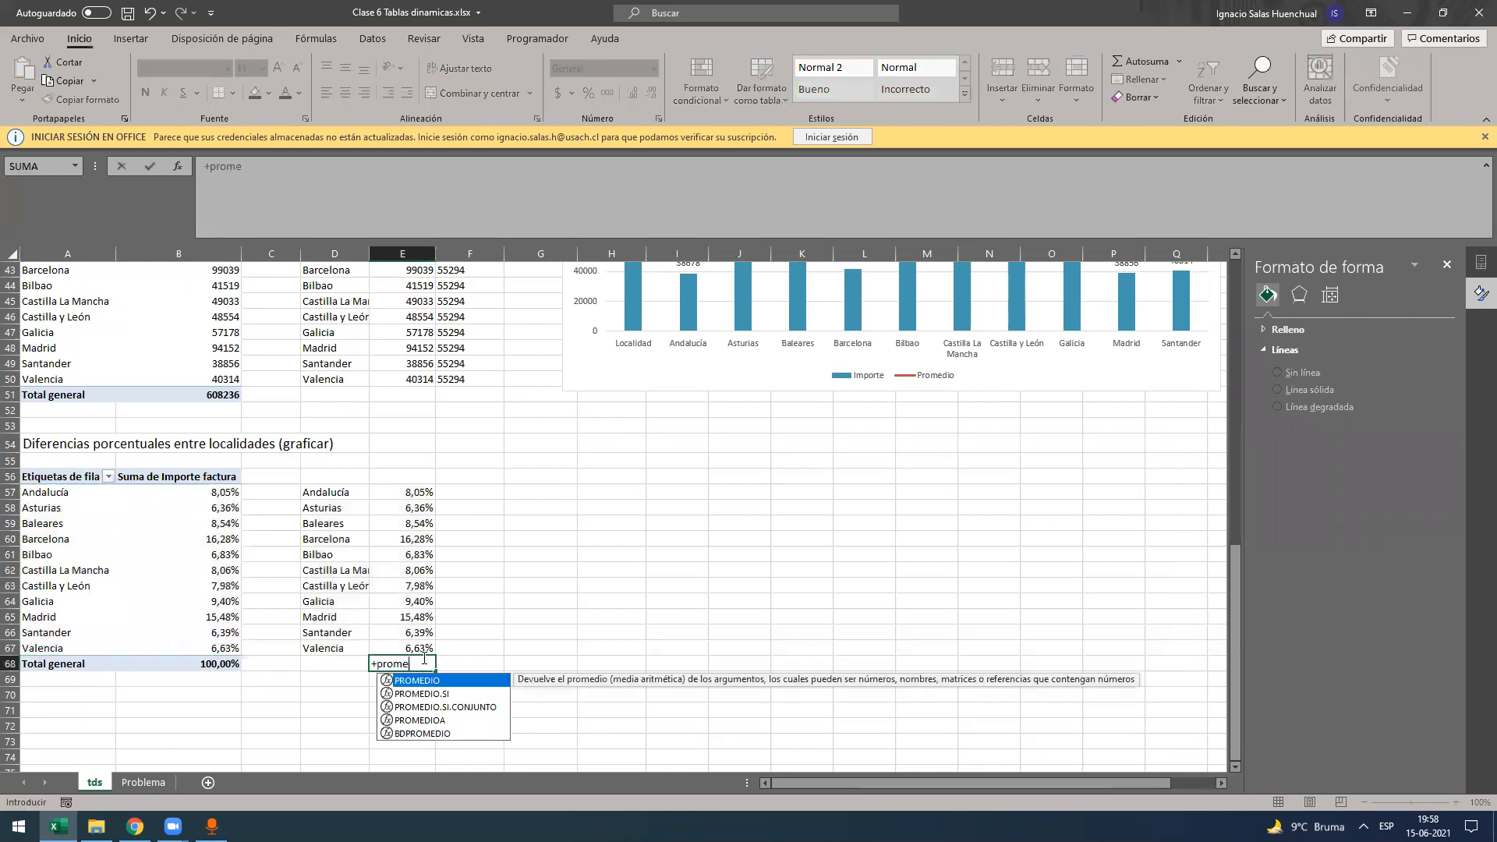
{"action": "key", "text": "Tab"}
{"action": "left_click_drag", "start_coordinate": [421, 492], "coordinate": [414, 649]}
{"action": "key", "text": "Return"}
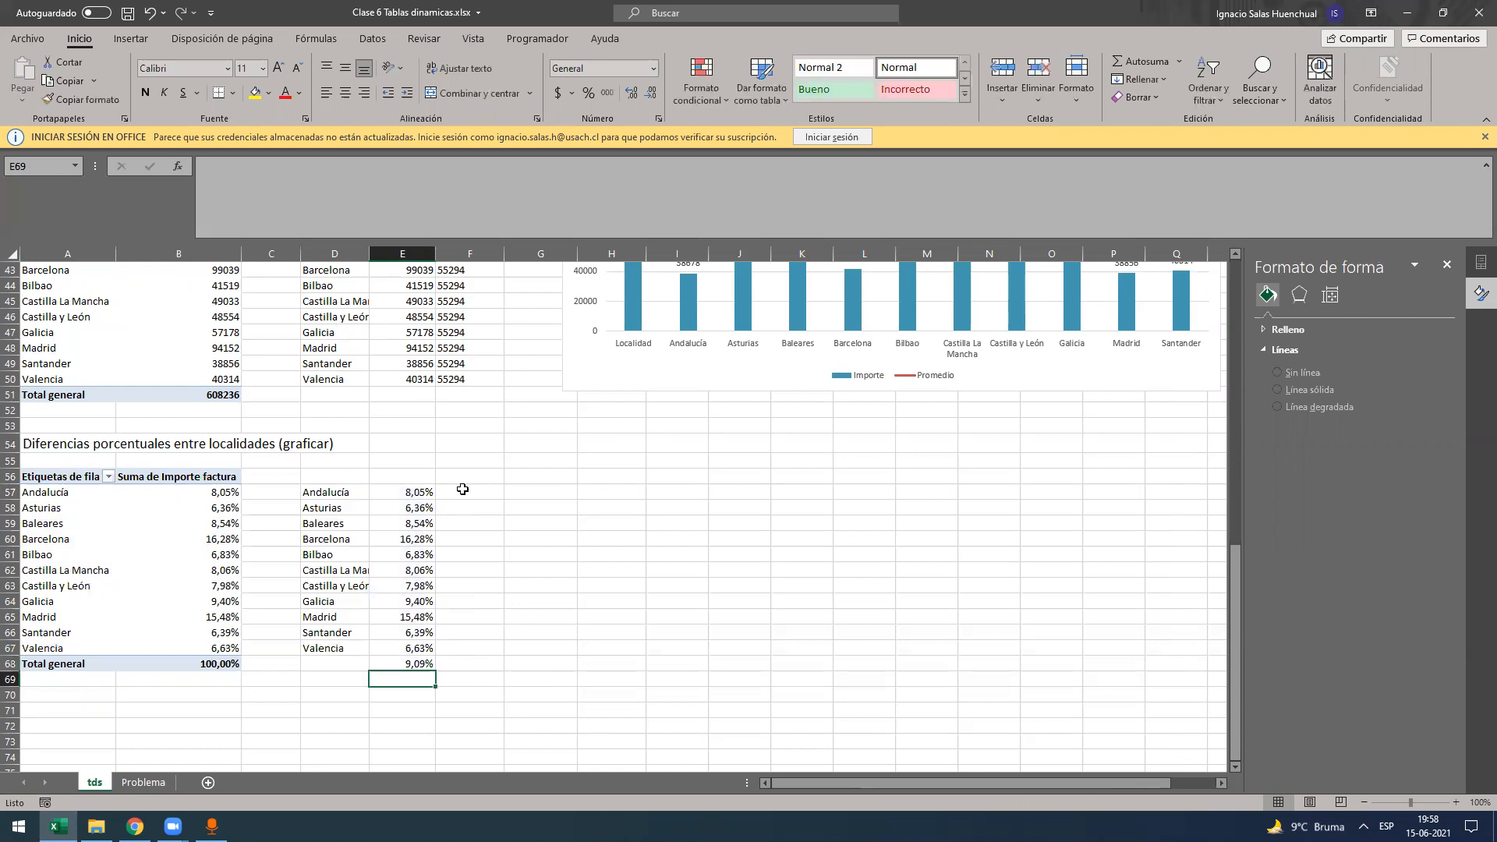
- Enter the formula +E57-$E$68 in F57 to get Andalucía's difference from the average
{"action": "left_click", "coordinate": [499, 493]}
{"action": "type", "text": "+"}
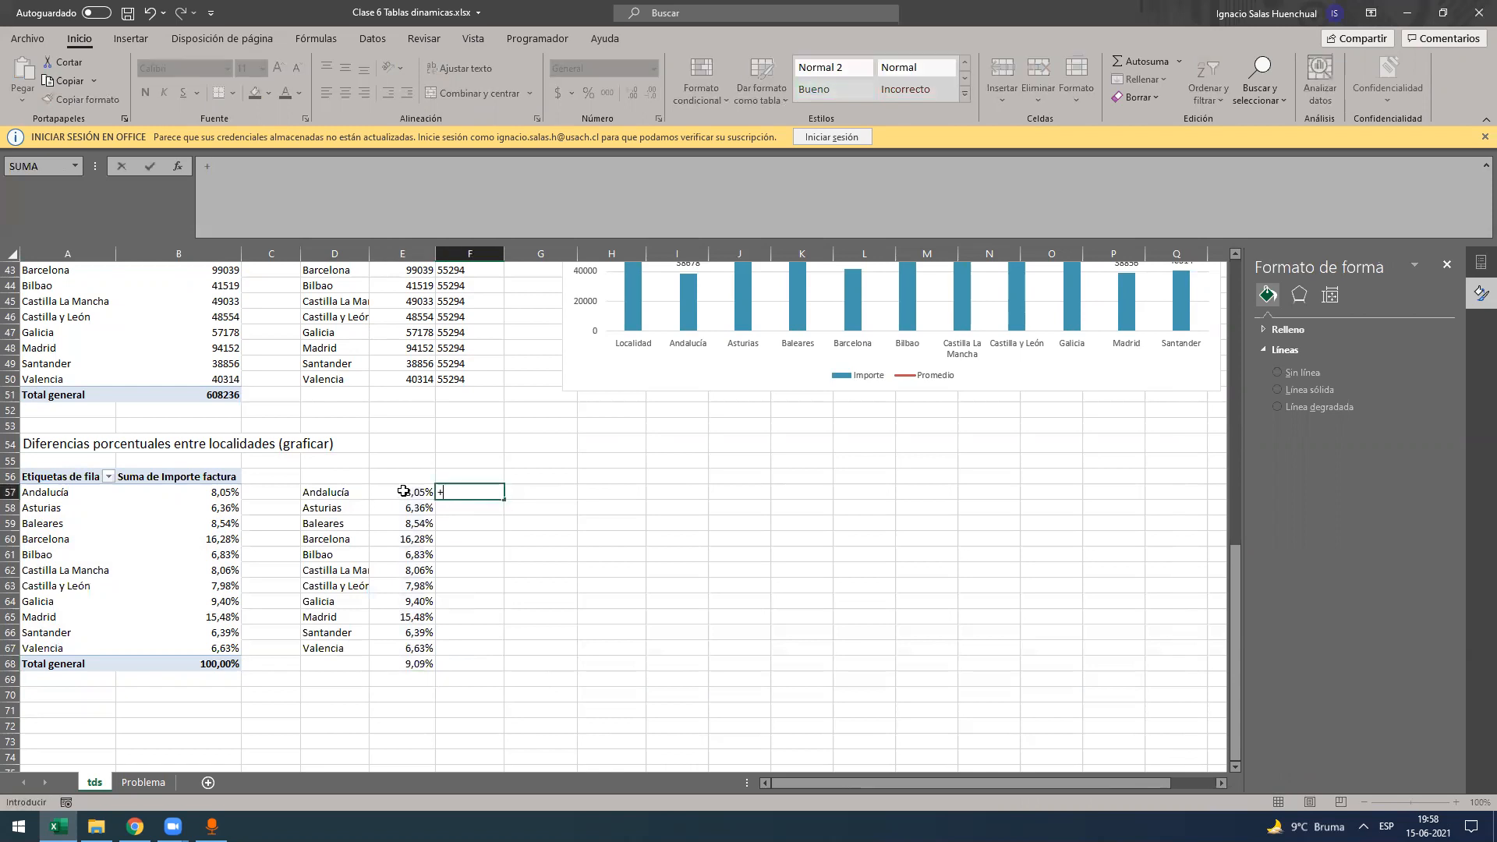
{"action": "left_click", "coordinate": [407, 491]}
{"action": "type", "text": "-"}
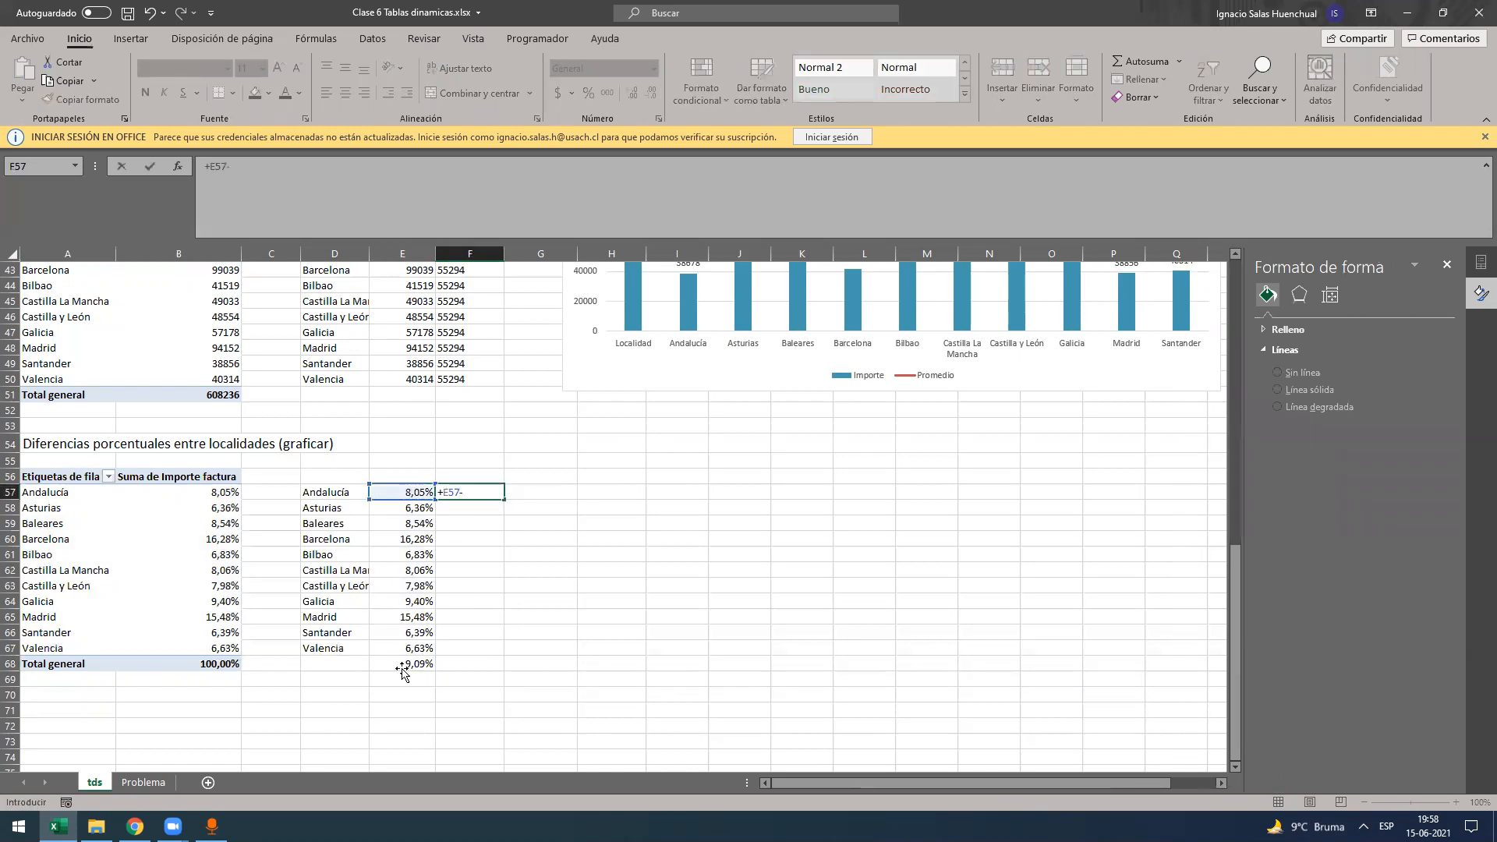
{"action": "left_click", "coordinate": [402, 665]}
{"action": "key", "text": "F4"}
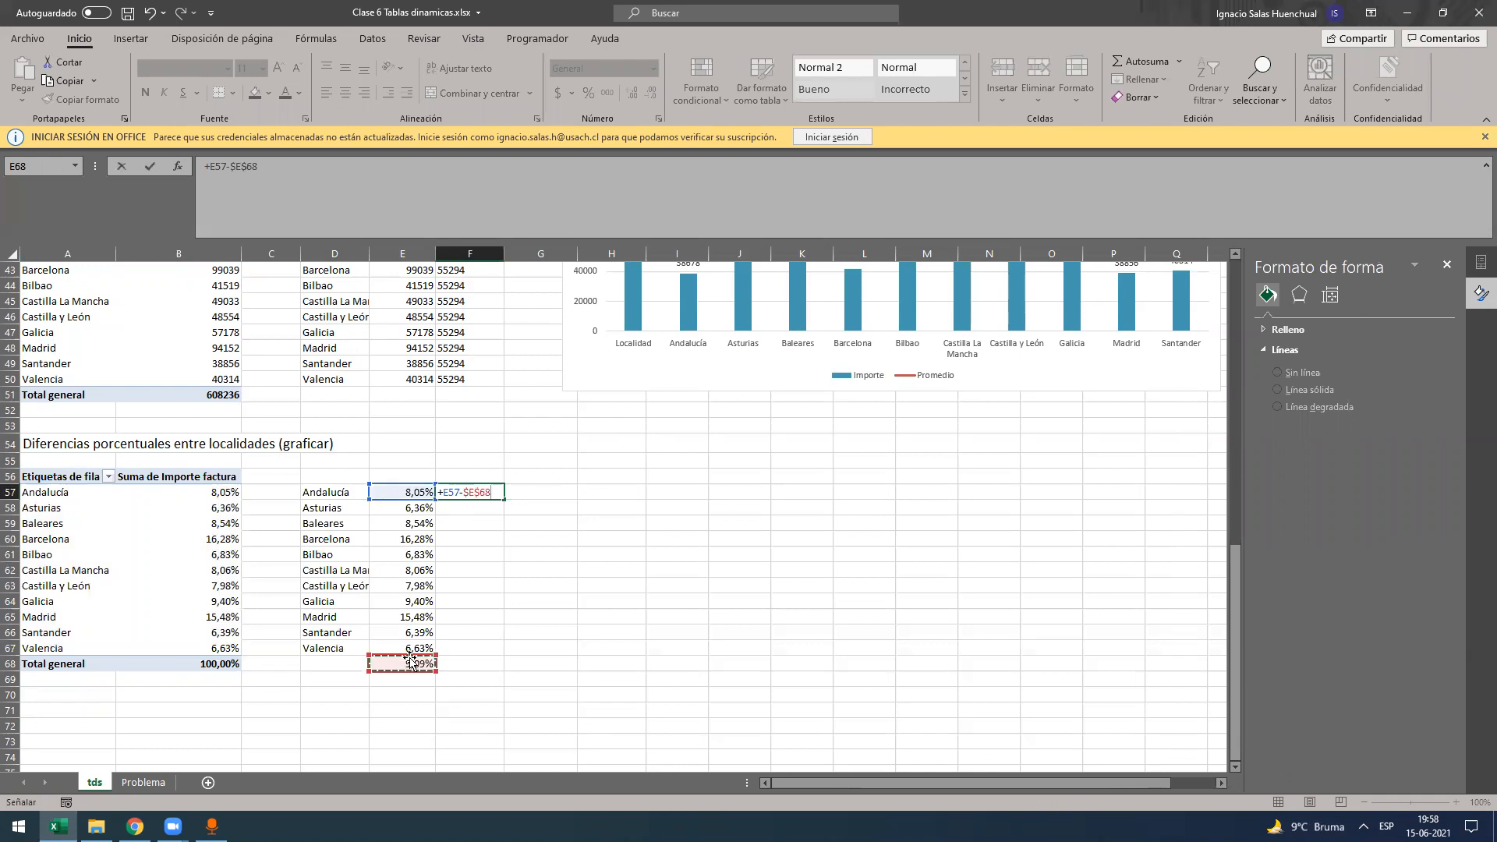
{"action": "key", "text": "Return"}
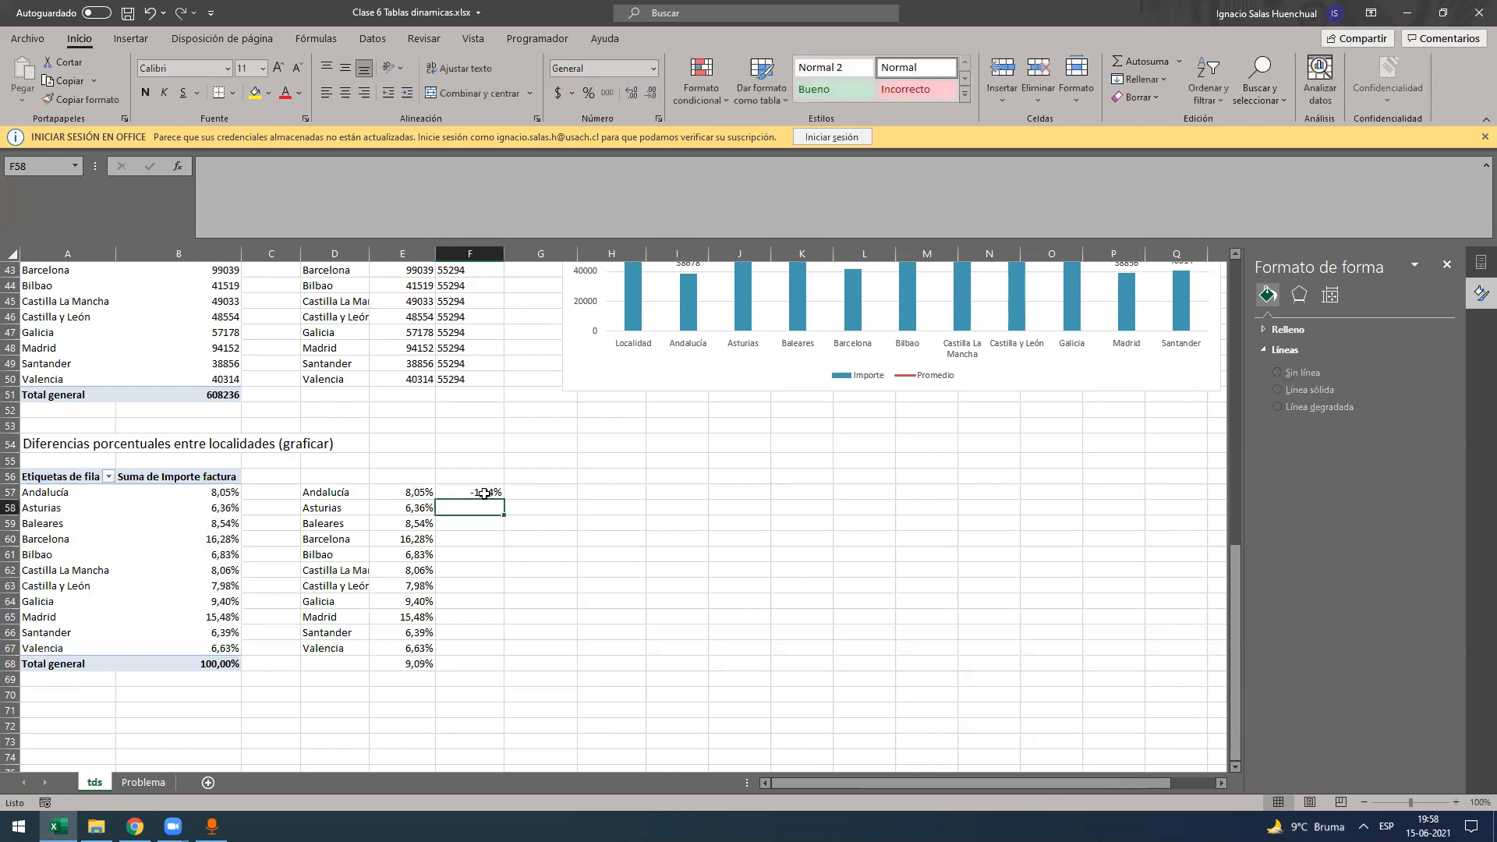
- Move the difference formula from F57 to H57 and fill it down to H67
{"action": "left_click", "coordinate": [484, 493]}
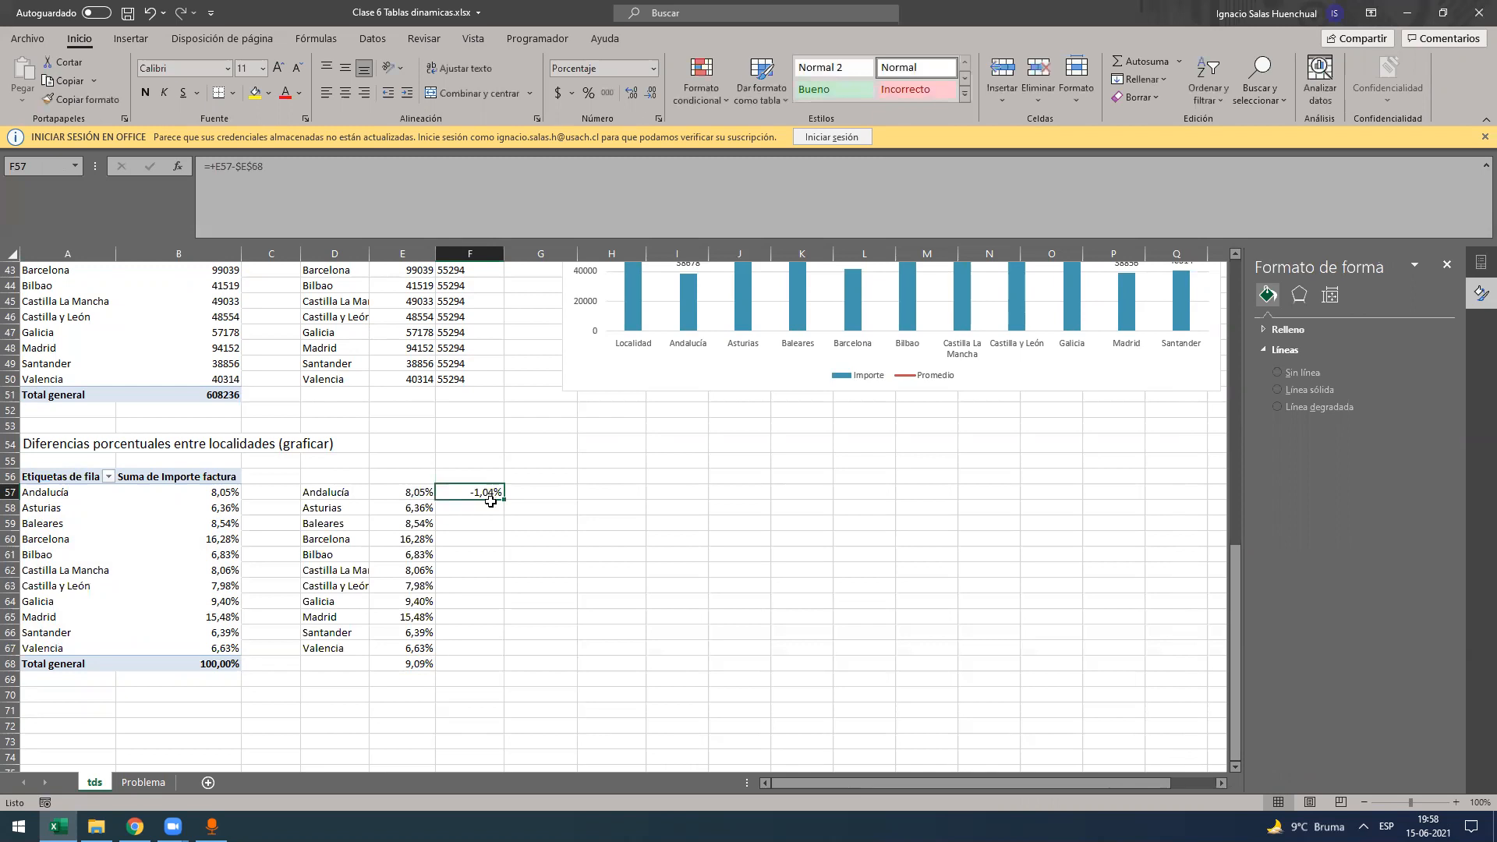
{"action": "left_click_drag", "start_coordinate": [624, 505], "coordinate": [635, 652]}
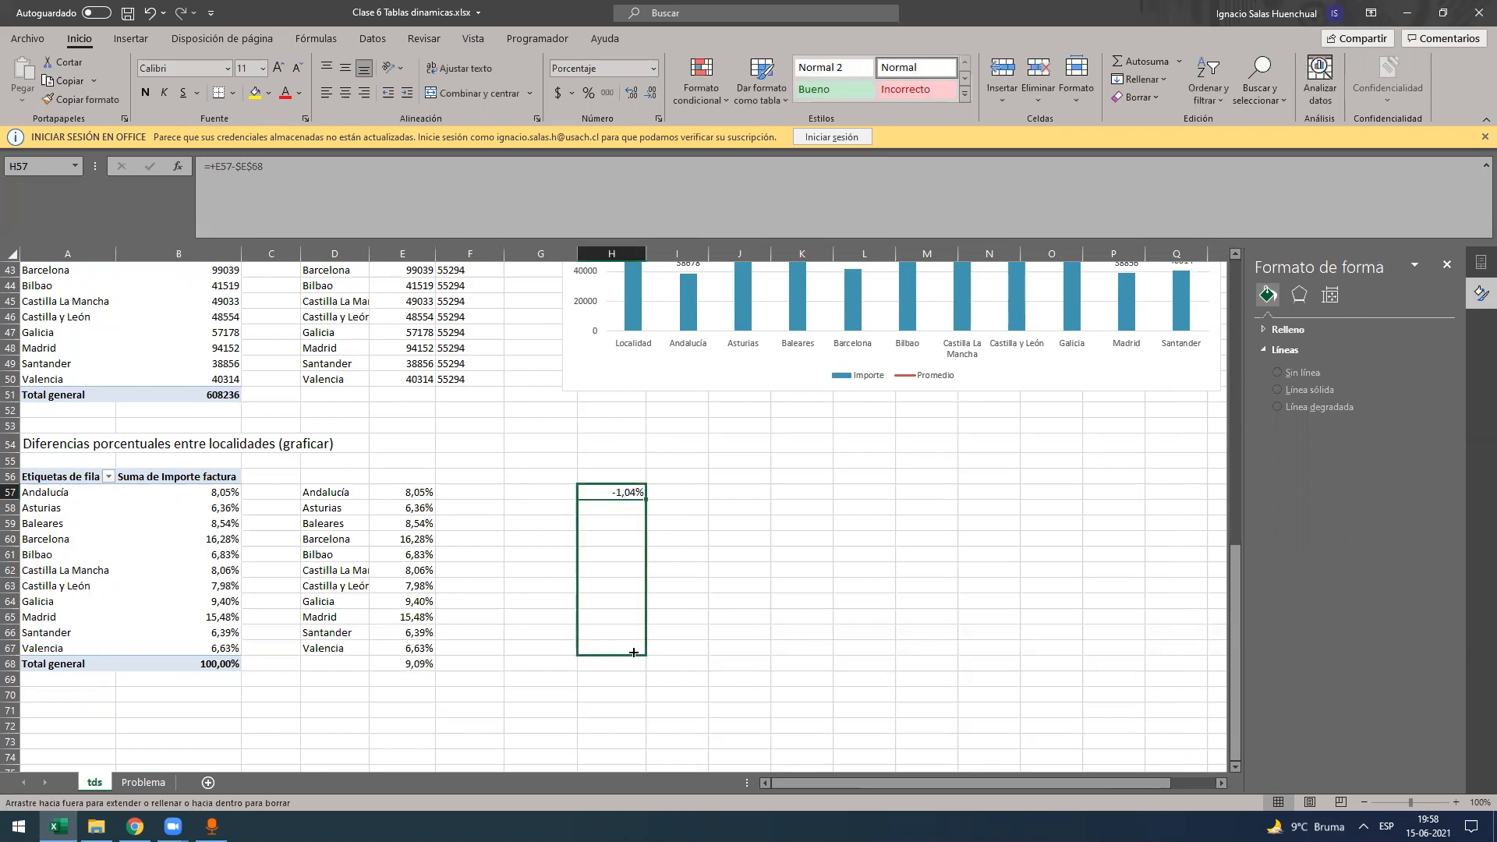
- Move the positive differences for Barcelona, Galicia and Madrid from column H to the same rows of column G
{"action": "left_click", "coordinate": [621, 538]}
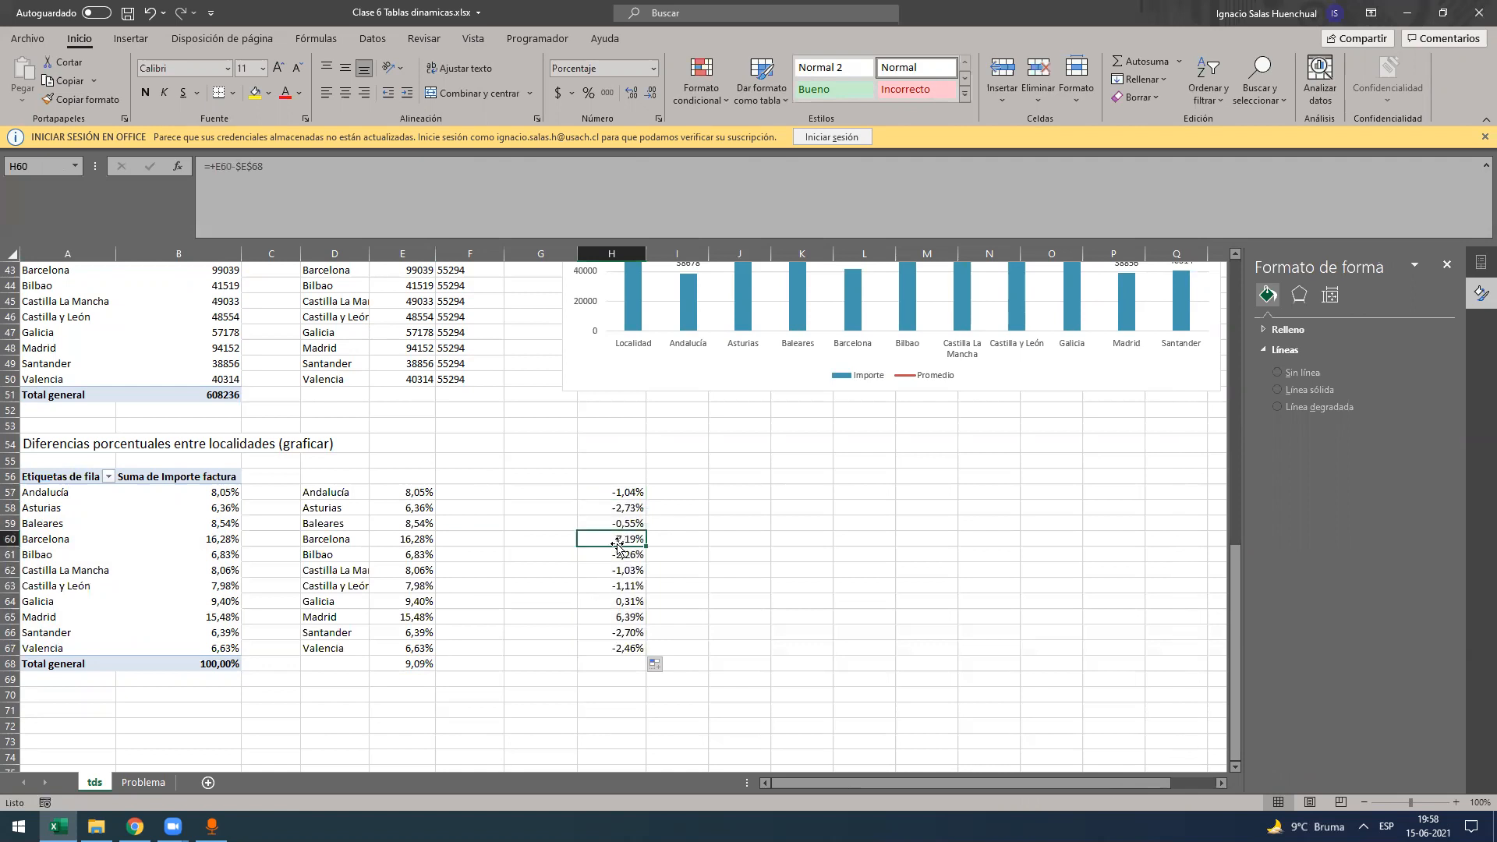
{"action": "key", "text": "ctrl+c"}
{"action": "key", "text": "Left"}
{"action": "key", "text": "ctrl+v"}
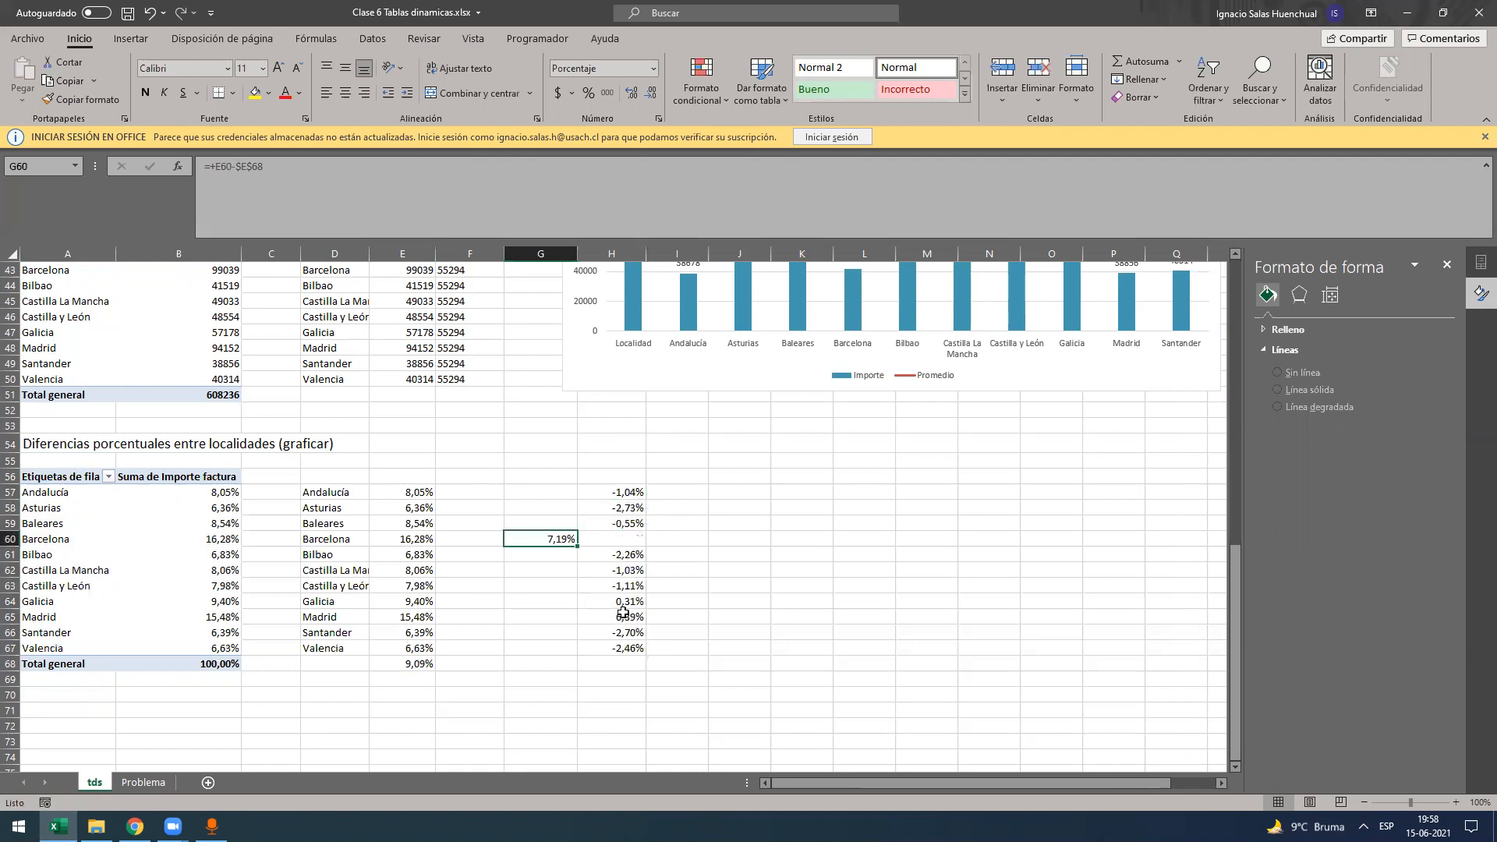
{"action": "left_click_drag", "start_coordinate": [628, 616], "coordinate": [629, 601]}
{"action": "key", "text": "ctrl+c"}
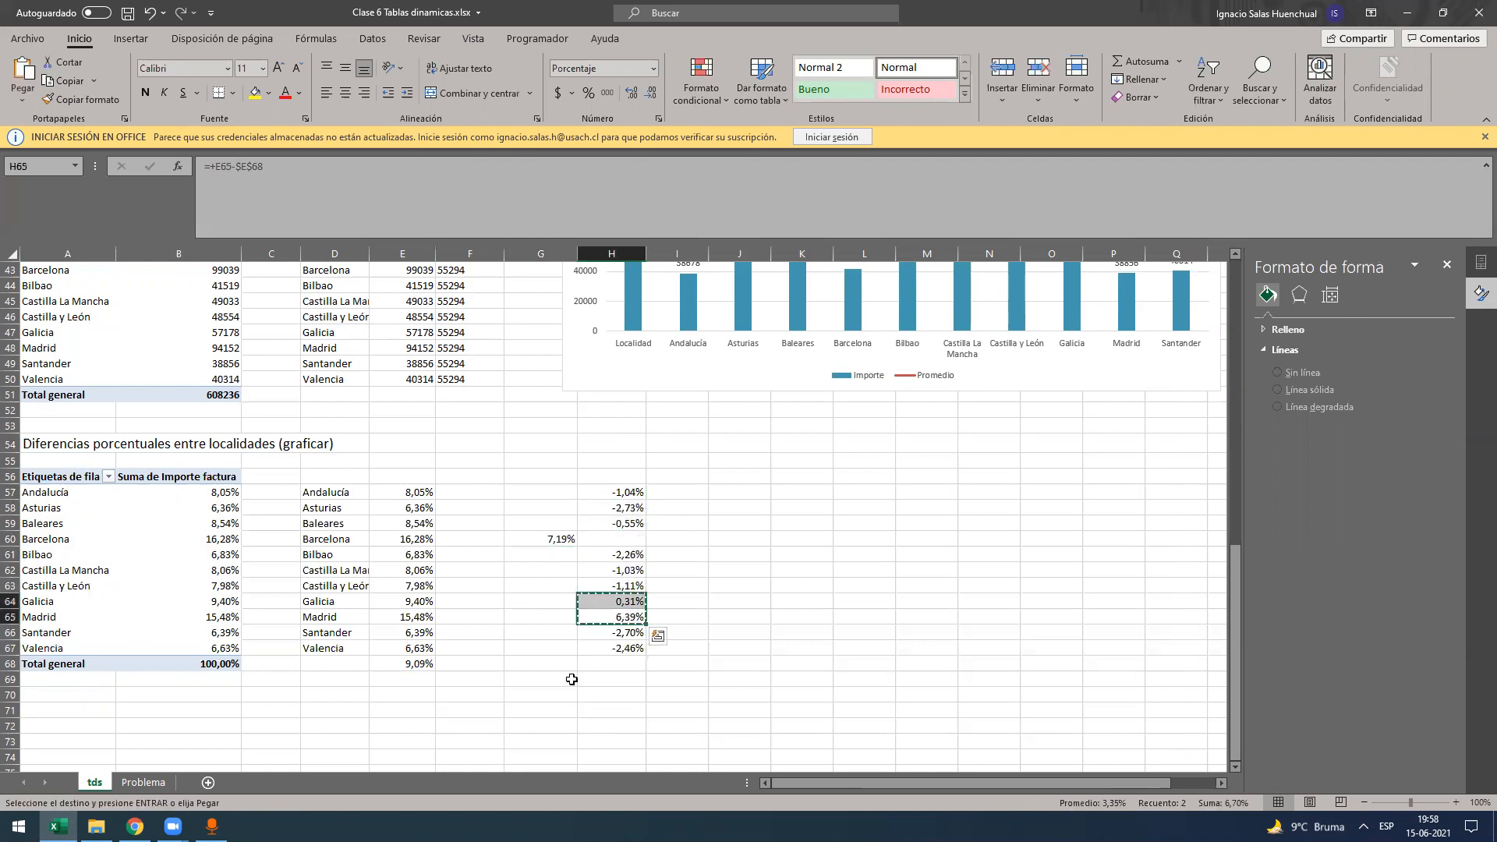
{"action": "left_click", "coordinate": [563, 601]}
{"action": "key", "text": "ctrl+v"}
{"action": "left_click", "coordinate": [572, 677]}
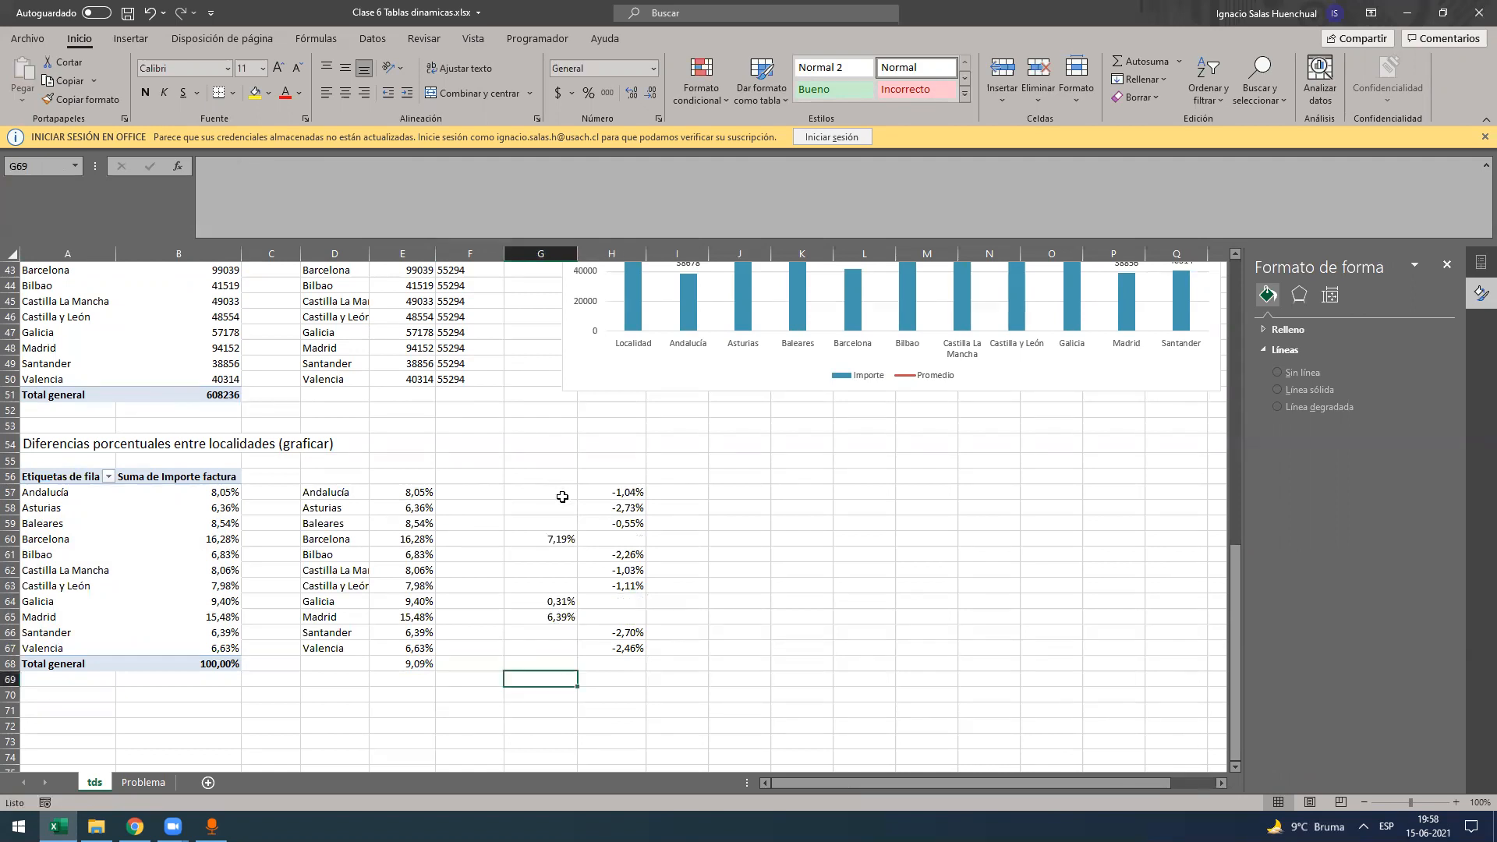
- Enter the headers "Mayores media" in G56 and "Menores media" in H56
{"action": "left_click", "coordinate": [562, 477]}
{"action": "type", "text": "MAy"}
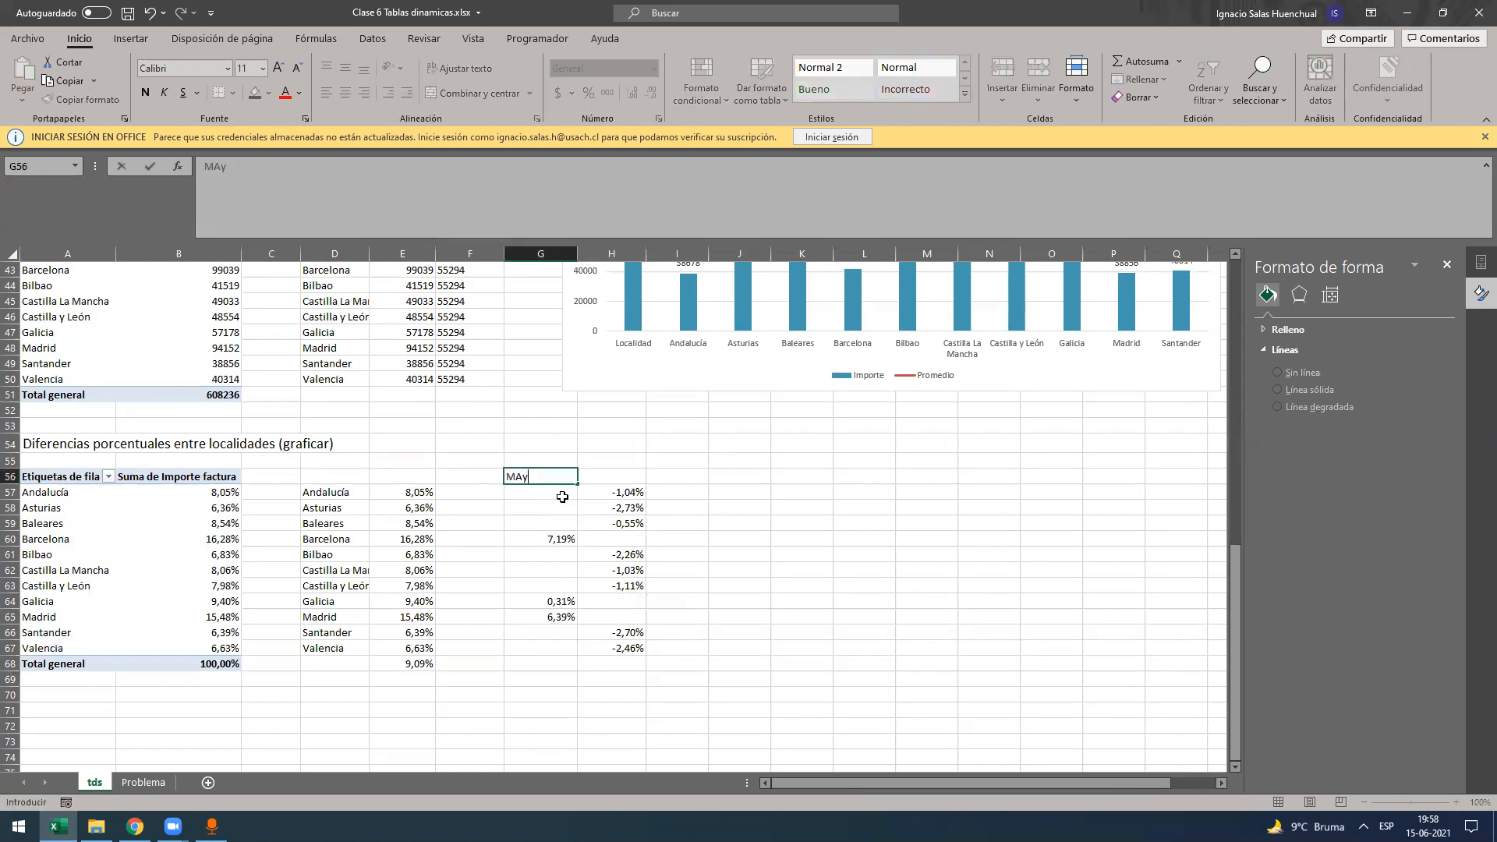
{"action": "type", "text": "ores a"}
{"action": "key", "text": "BackSpace"}
{"action": "key", "text": "BackSpace"}
{"action": "type", "text": "medi"}
{"action": "key", "text": "Tab"}
{"action": "type", "text": "M"}
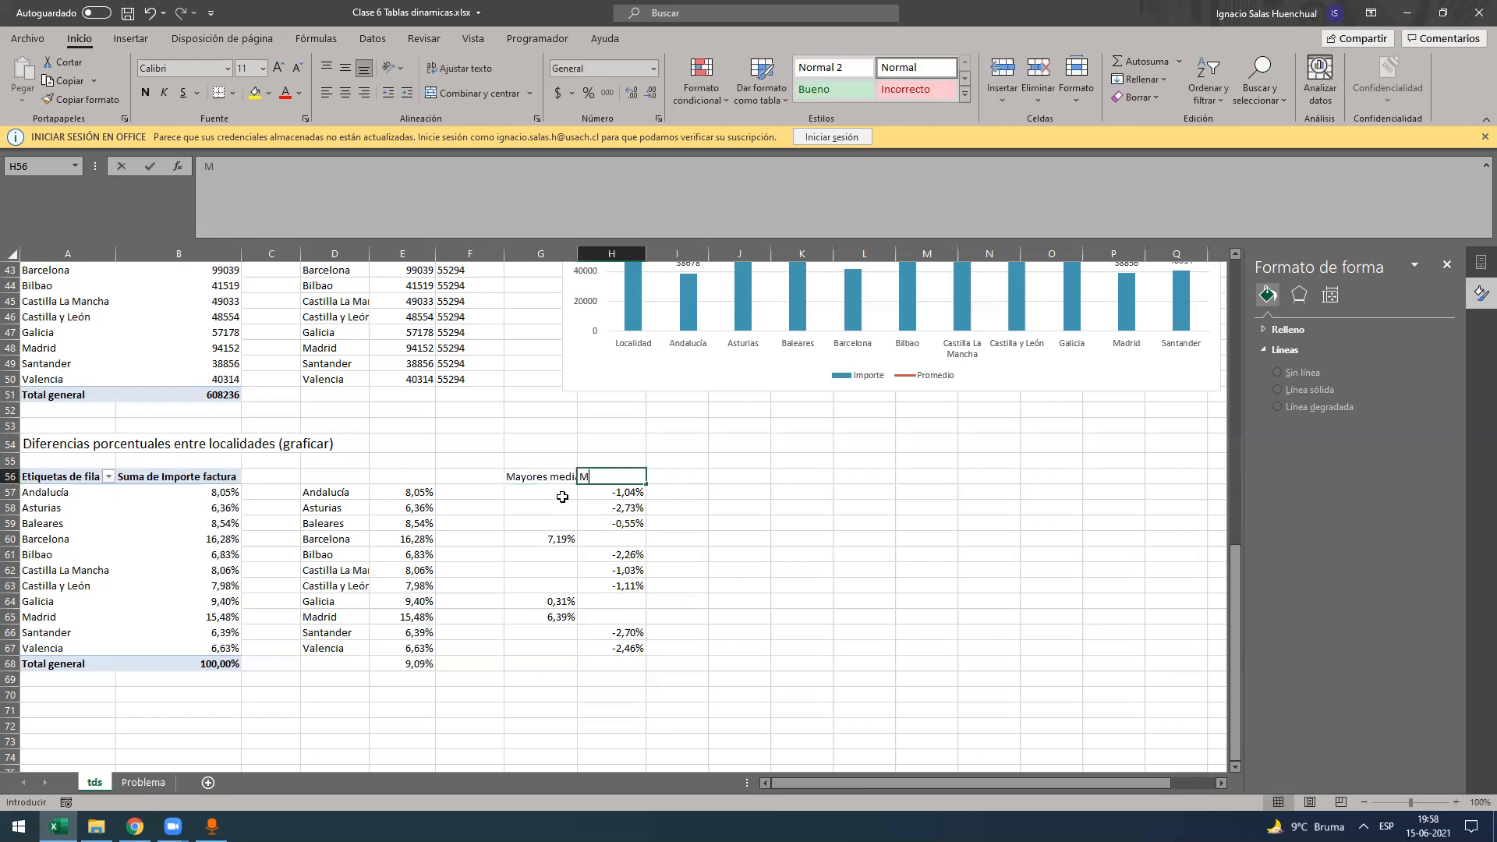
{"action": "type", "text": "enores media"}
{"action": "key", "text": "Return"}
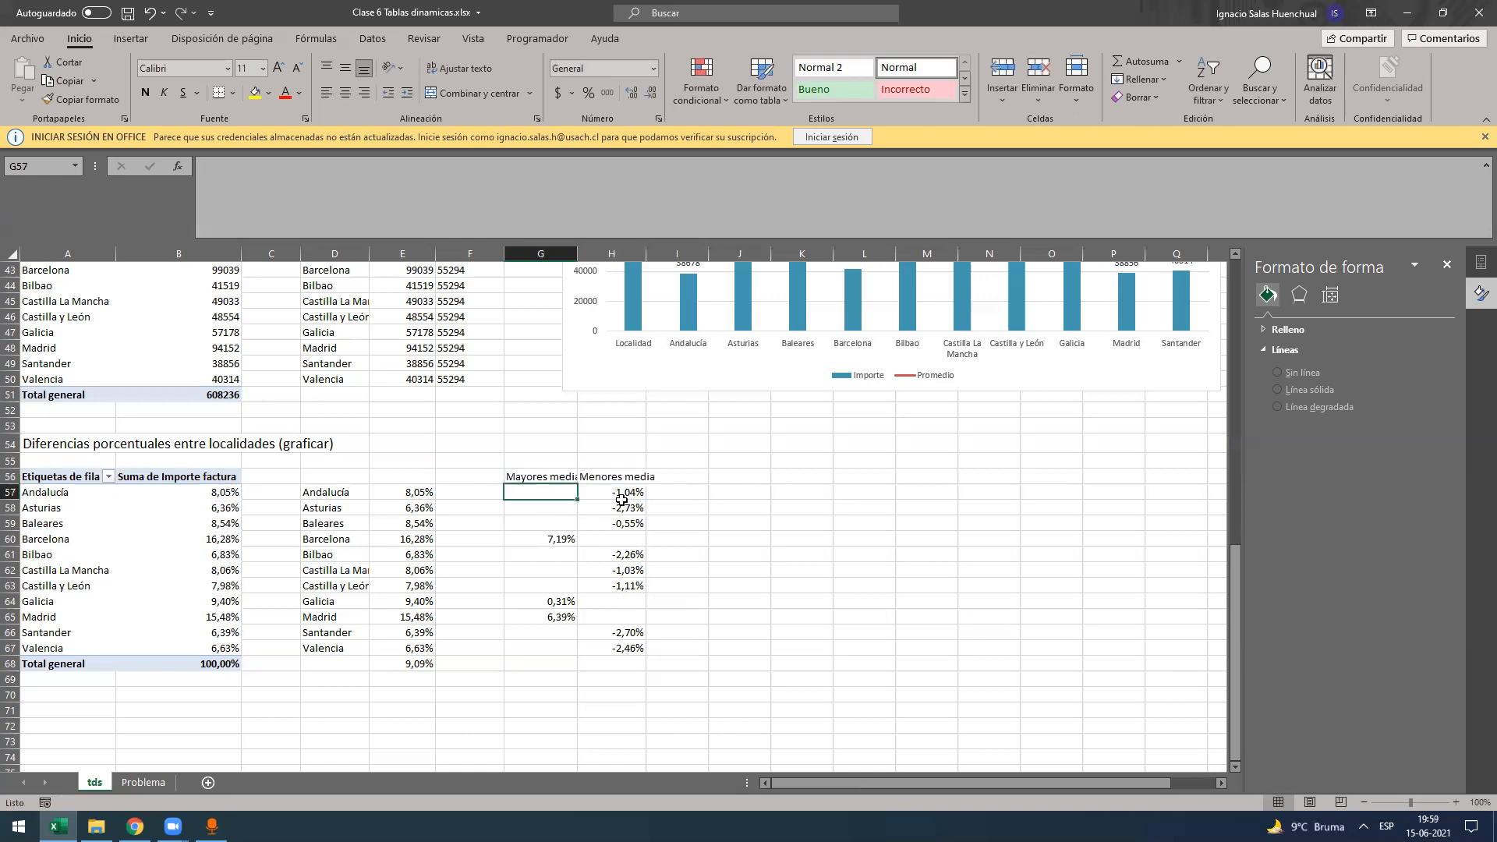
- Set the font colour of the negative differences in H57:H67 to red and of the positive ones in G60:G65 to blue
{"action": "left_click_drag", "start_coordinate": [612, 492], "coordinate": [612, 648]}
{"action": "left_click", "coordinate": [285, 92]}
{"action": "left_click_drag", "start_coordinate": [541, 539], "coordinate": [563, 609]}
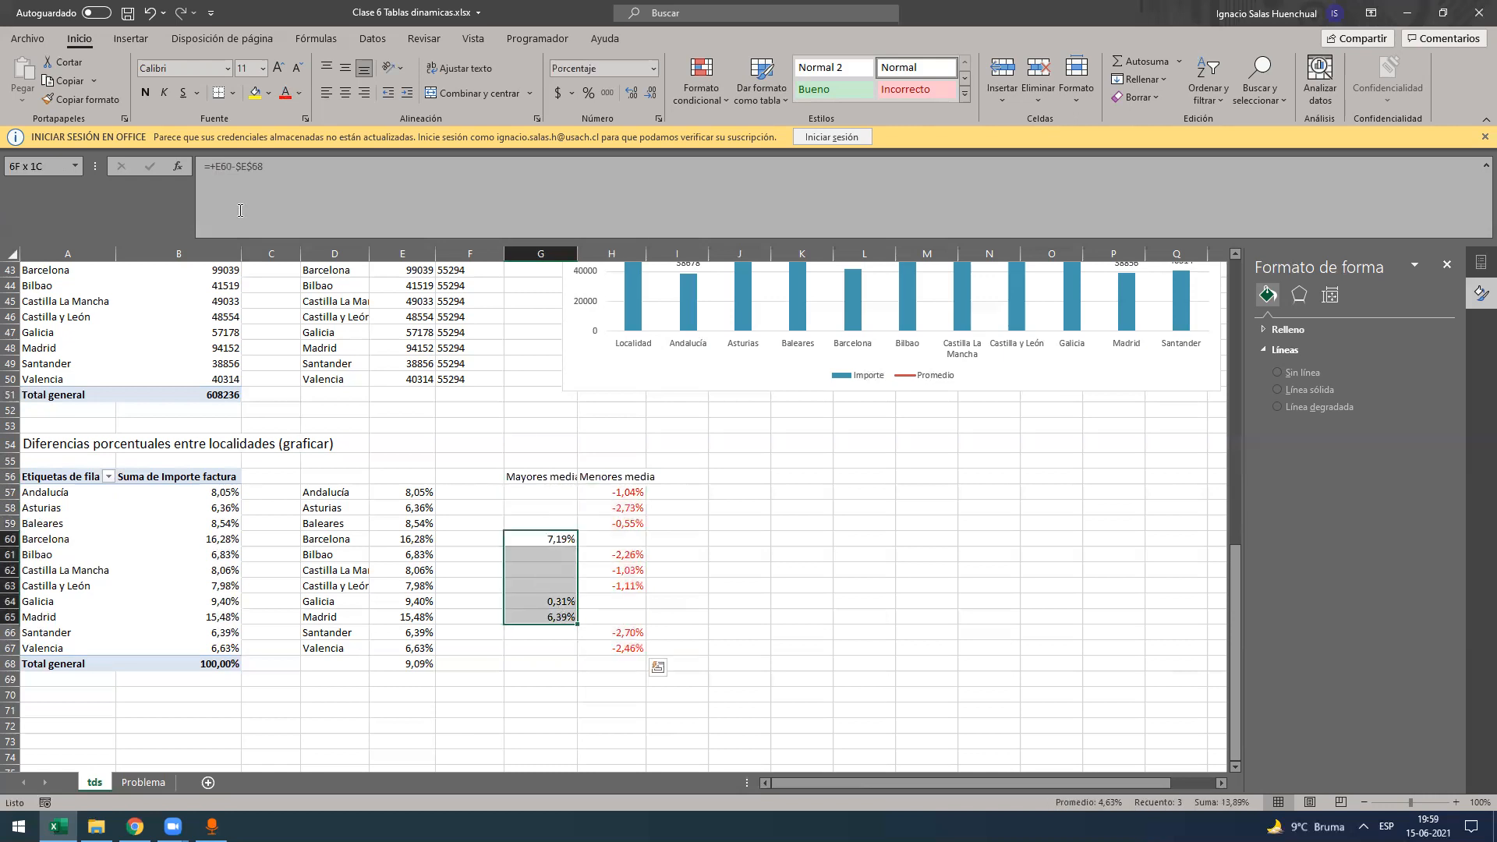
{"action": "left_click", "coordinate": [298, 93]}
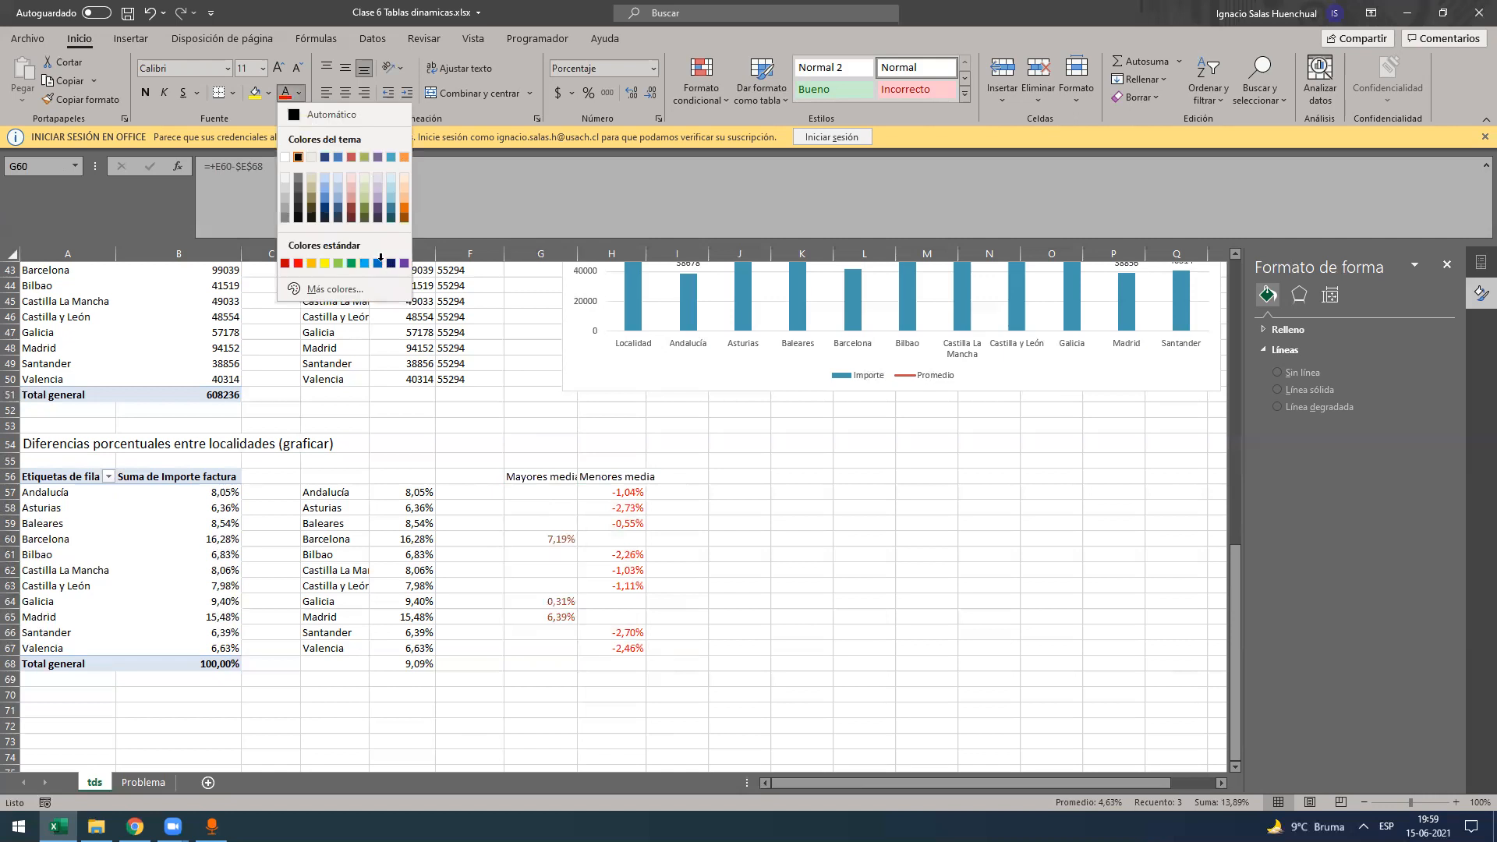
{"action": "left_click", "coordinate": [525, 618]}
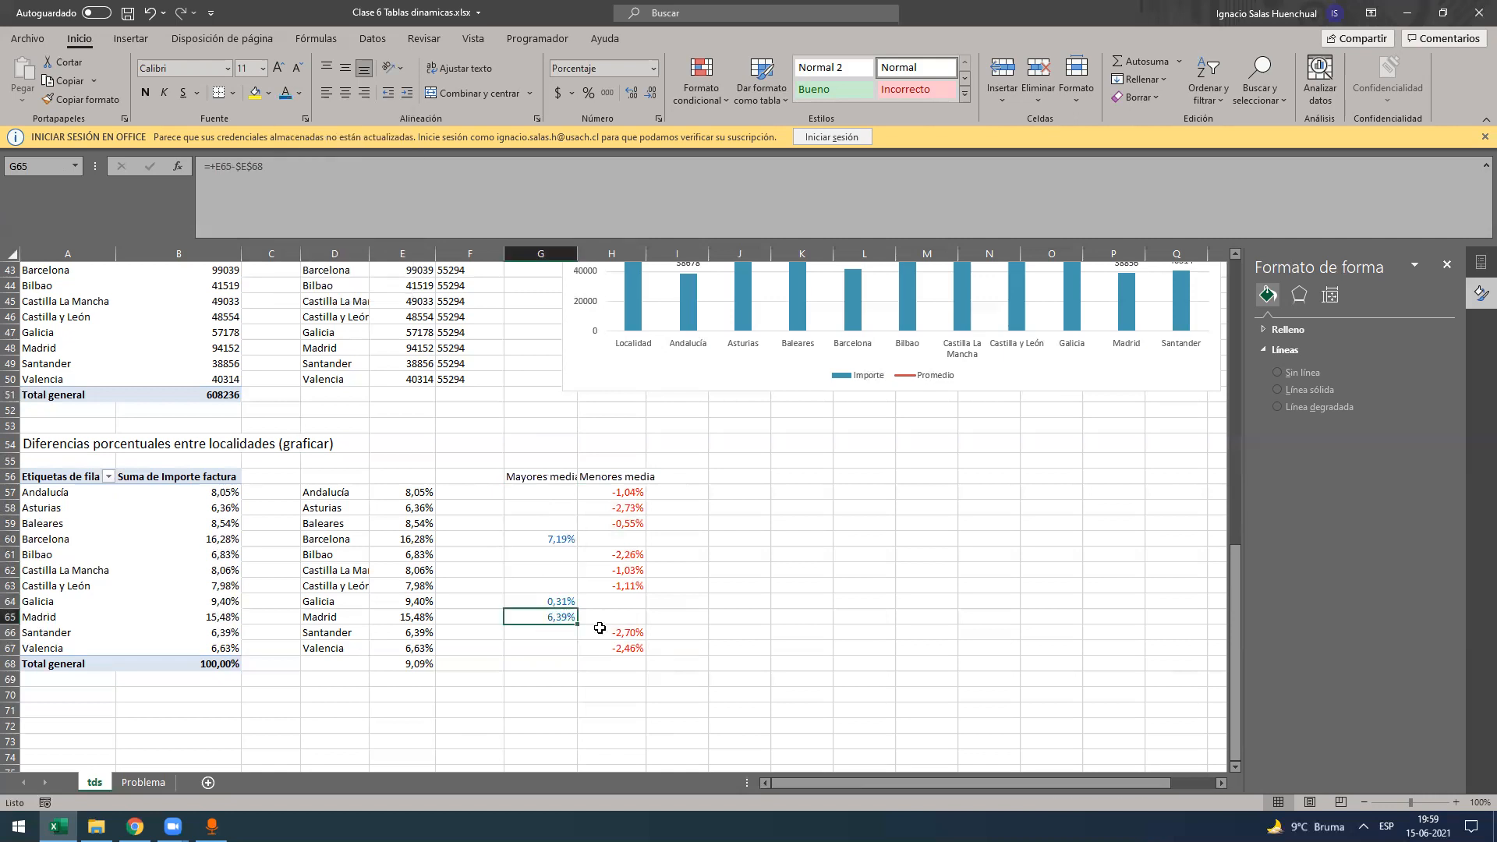
- Insert a clustered column chart (Columnas agrupadas) of G56:H67 and place it beside the difference columns, below the locality chart
{"action": "left_click_drag", "start_coordinate": [541, 476], "coordinate": [609, 647]}
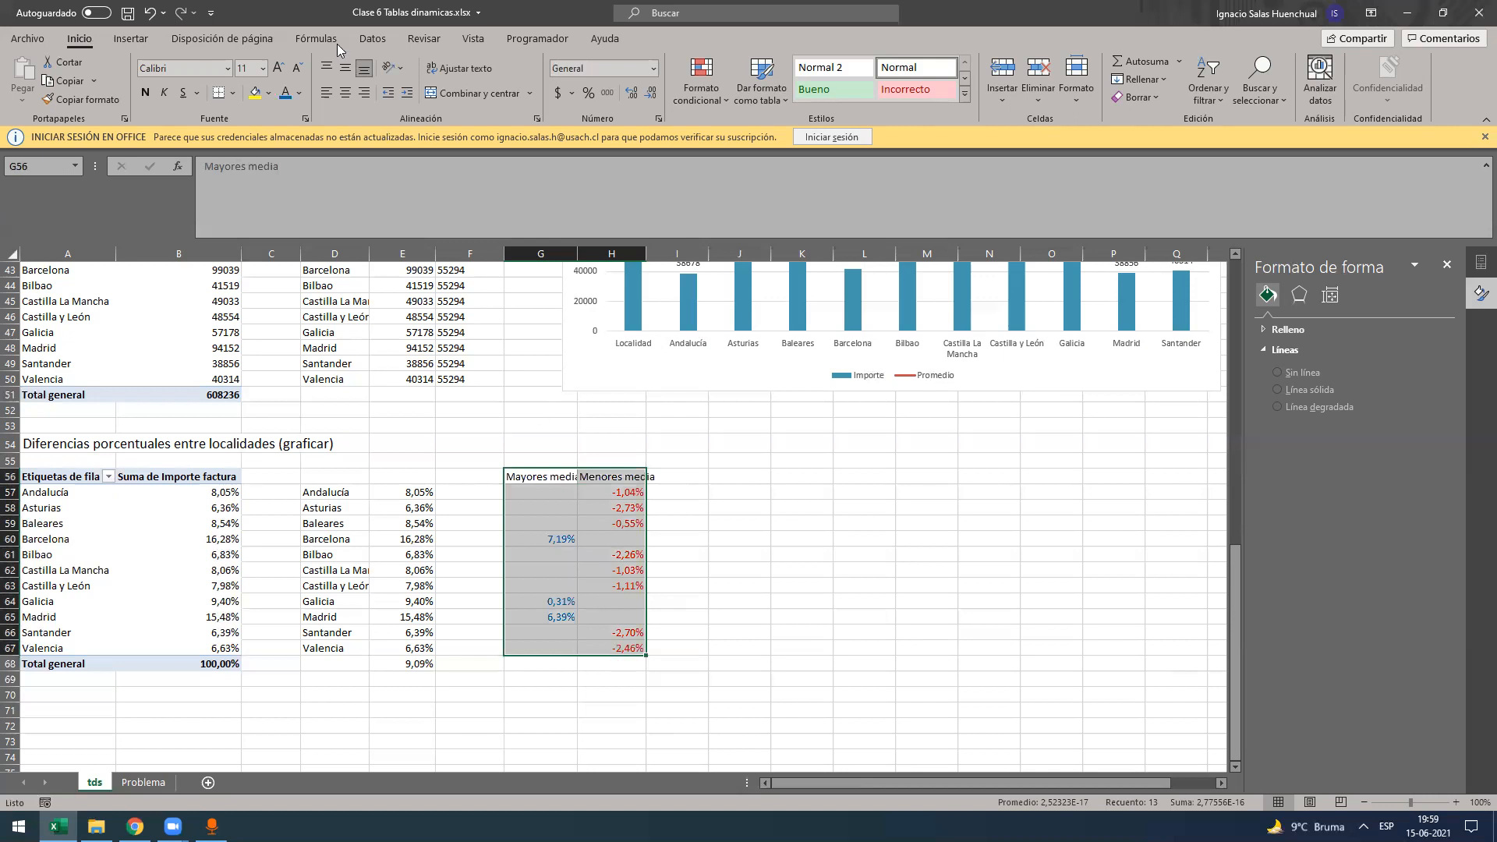
{"action": "left_click", "coordinate": [132, 40]}
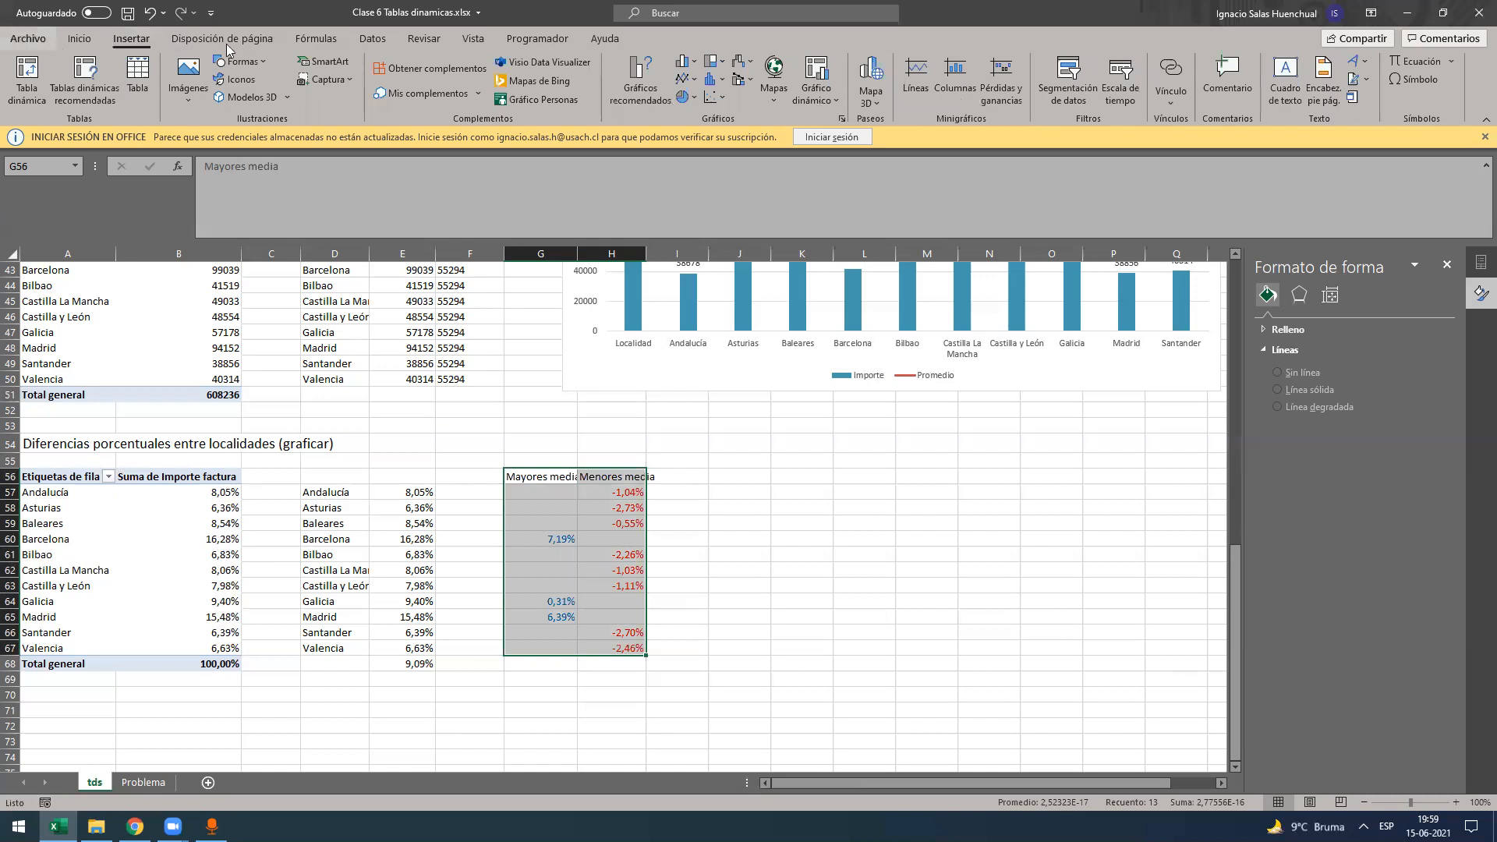
{"action": "left_click", "coordinate": [585, 347]}
{"action": "left_click", "coordinate": [882, 617]}
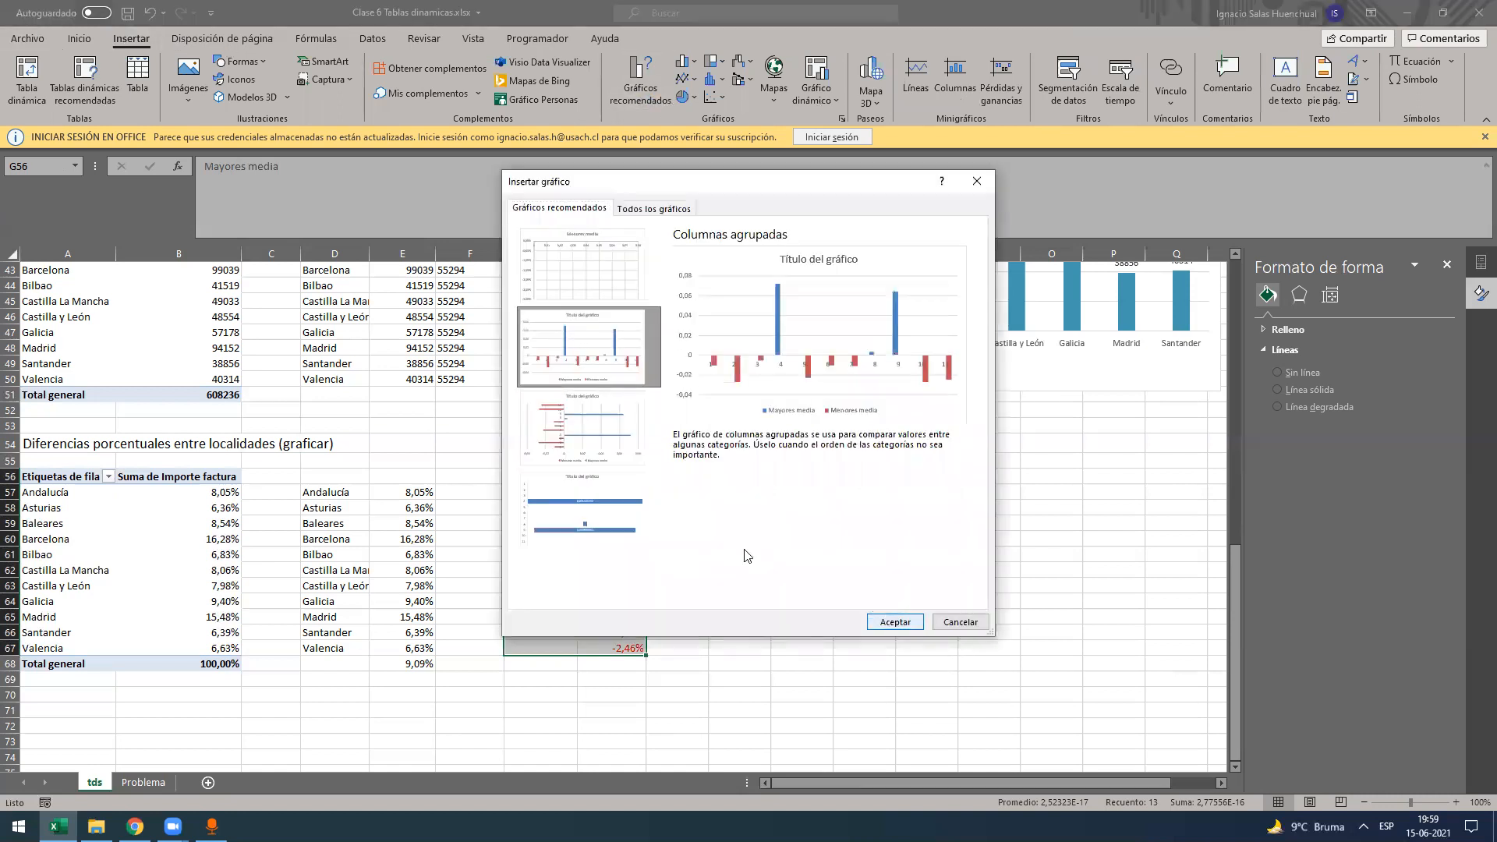
{"action": "left_click_drag", "start_coordinate": [799, 521], "coordinate": [1240, 546]}
{"action": "scroll", "coordinate": [1058, 782], "scroll_direction": "right", "scroll_amount": 2}
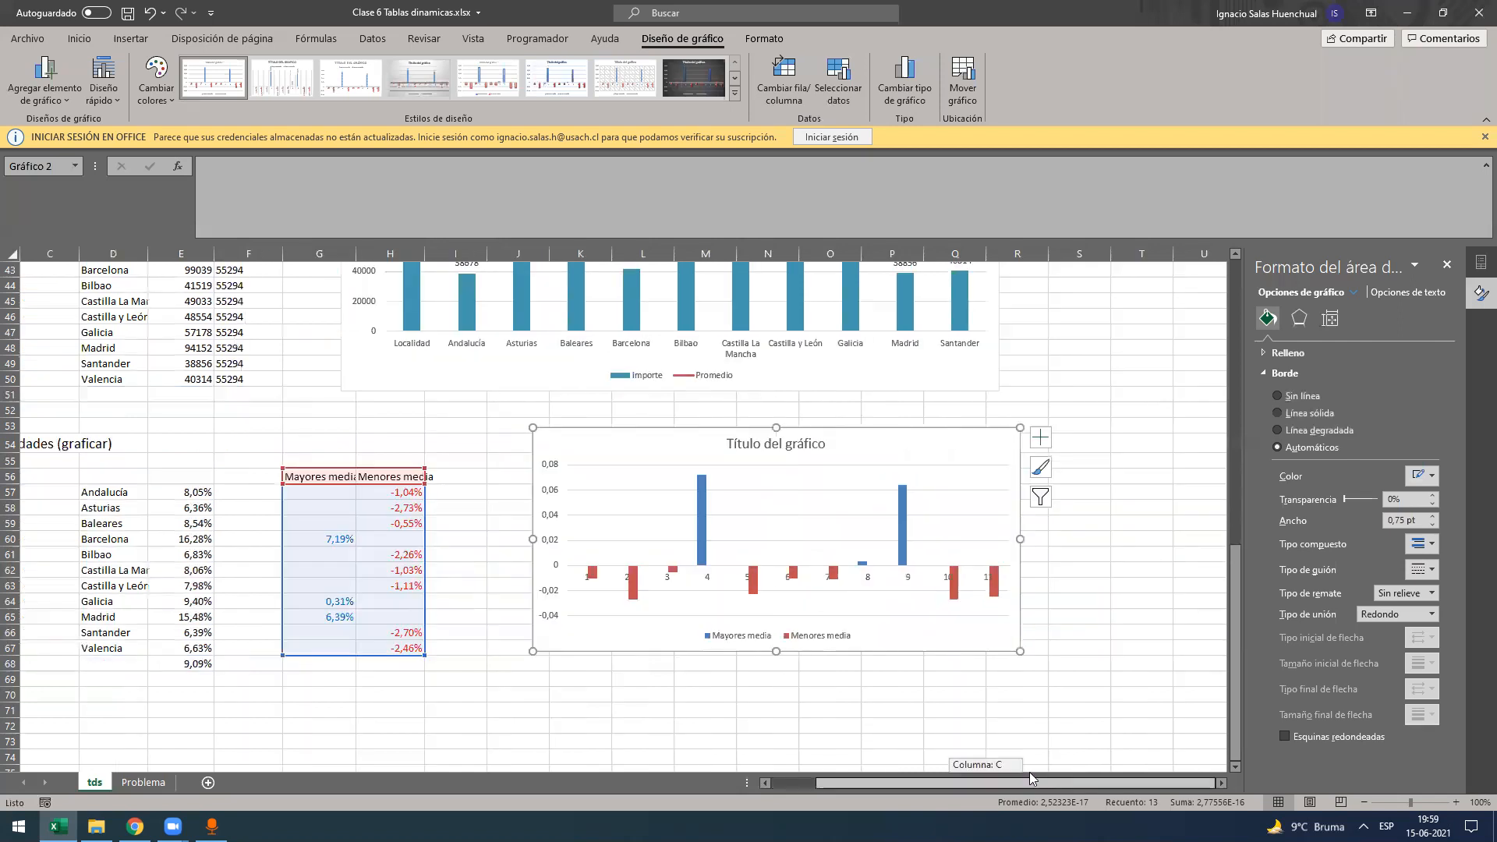
- Set the difference chart's horizontal axis labels to the locality names in D57:D67
{"action": "left_click", "coordinate": [707, 581]}
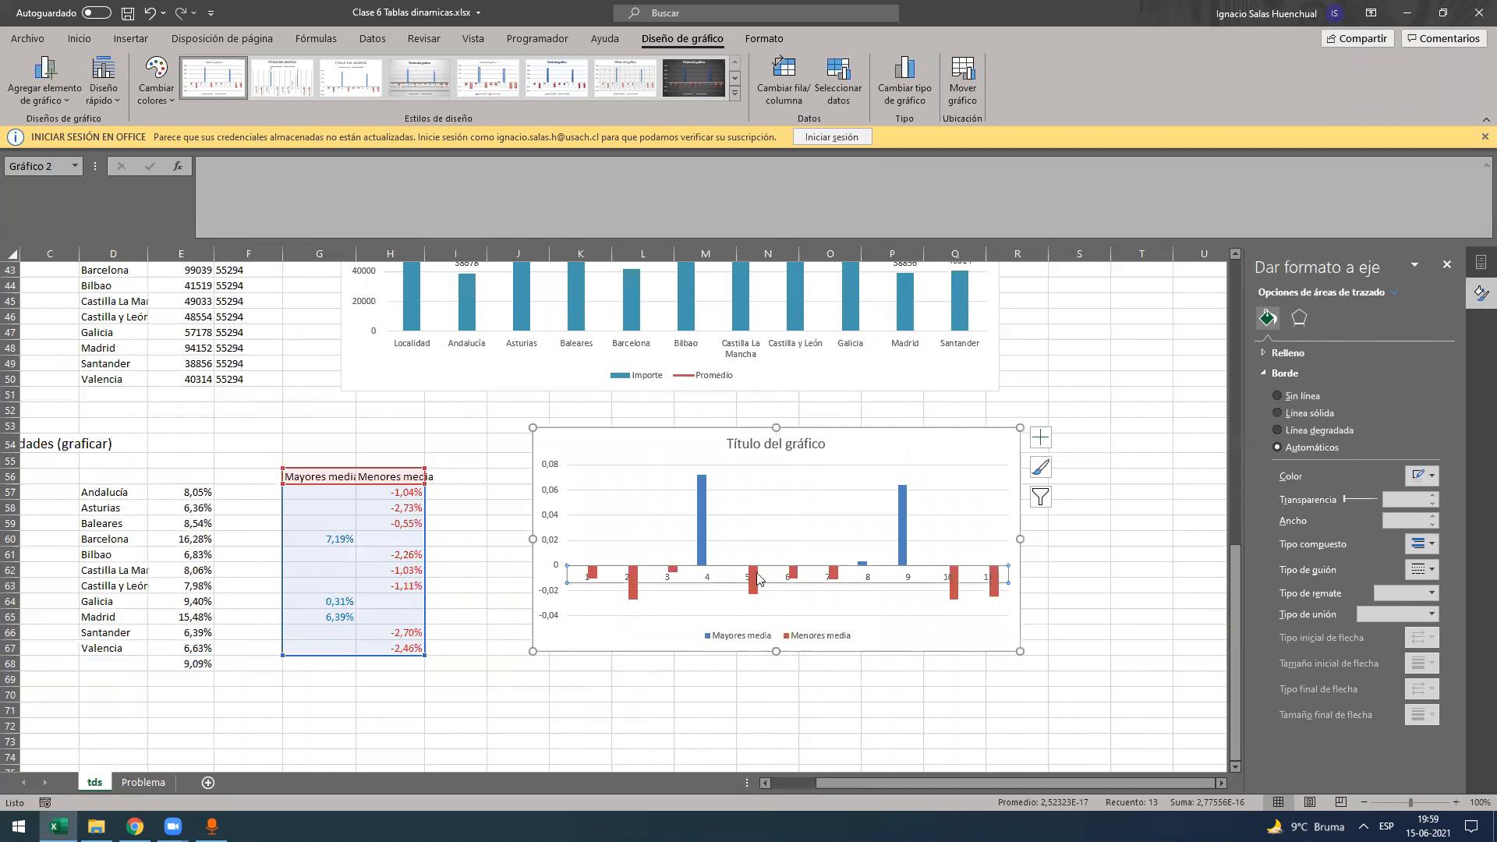
{"action": "right_click", "coordinate": [711, 578]}
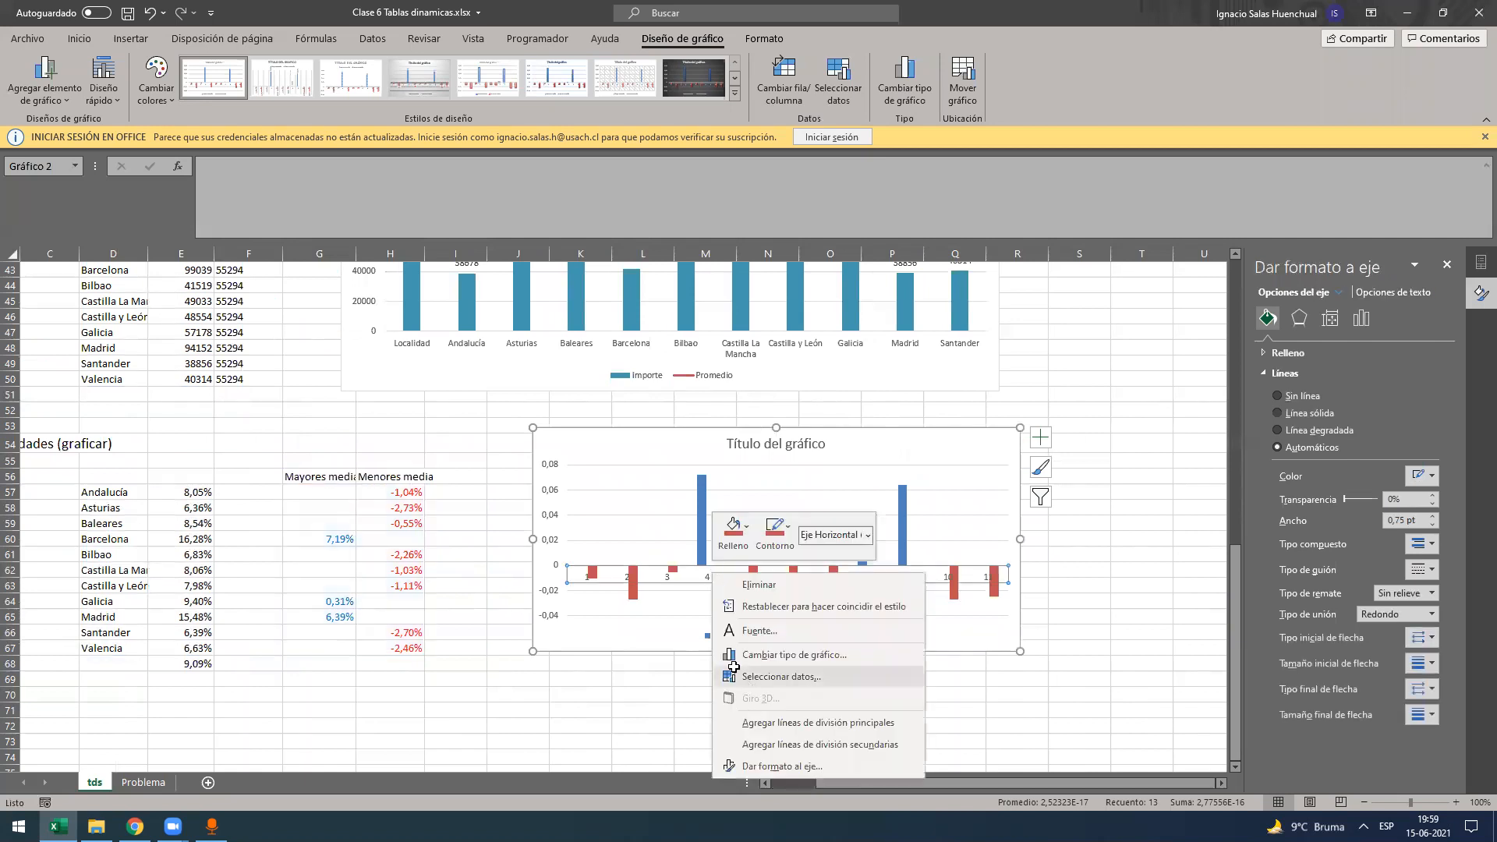
{"action": "left_click", "coordinate": [782, 677]}
{"action": "left_click", "coordinate": [762, 417]}
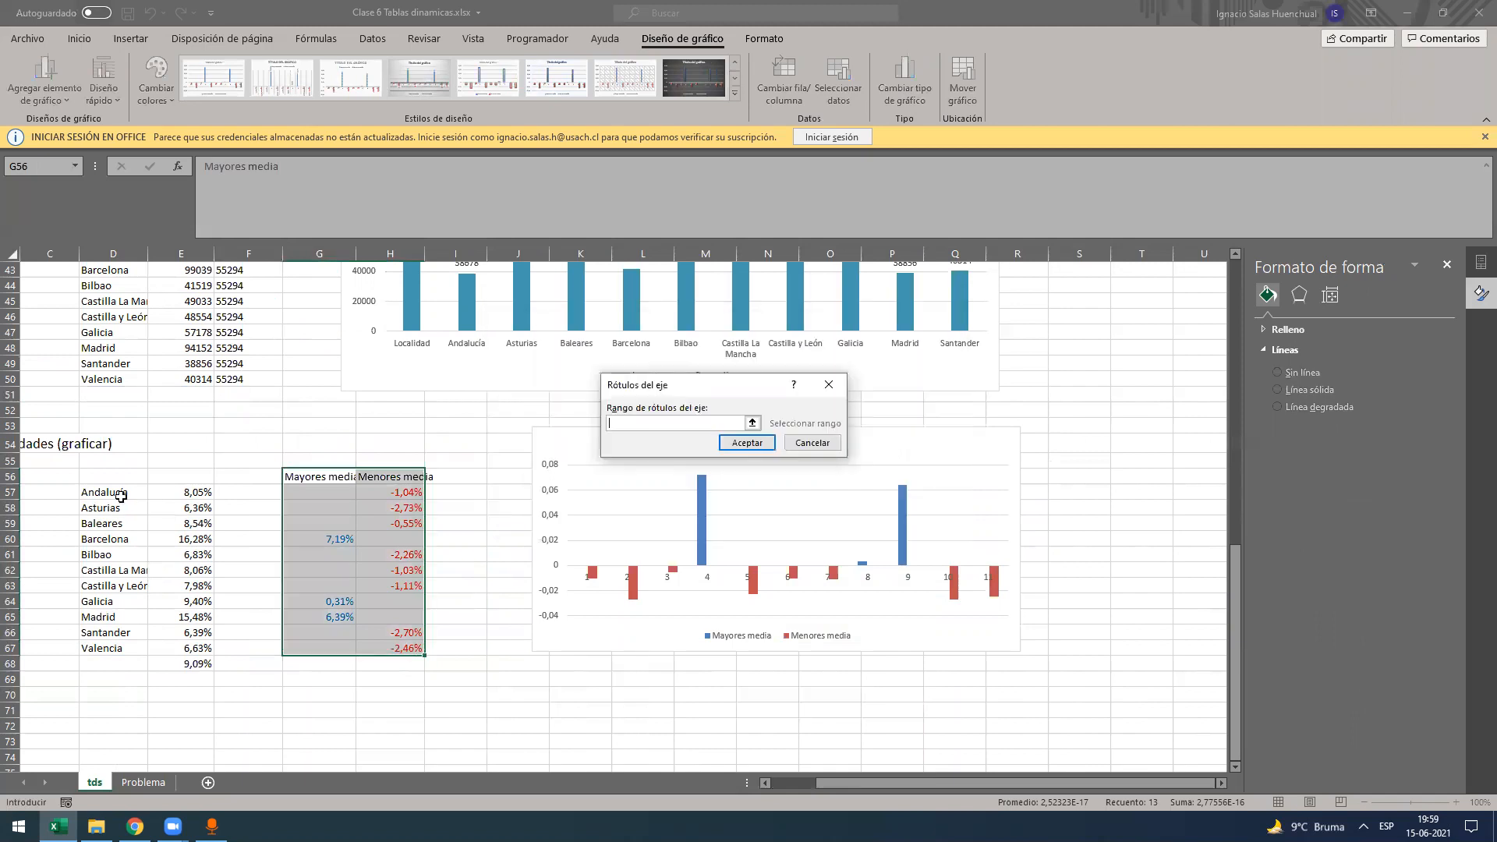
{"action": "left_click_drag", "start_coordinate": [113, 492], "coordinate": [117, 651]}
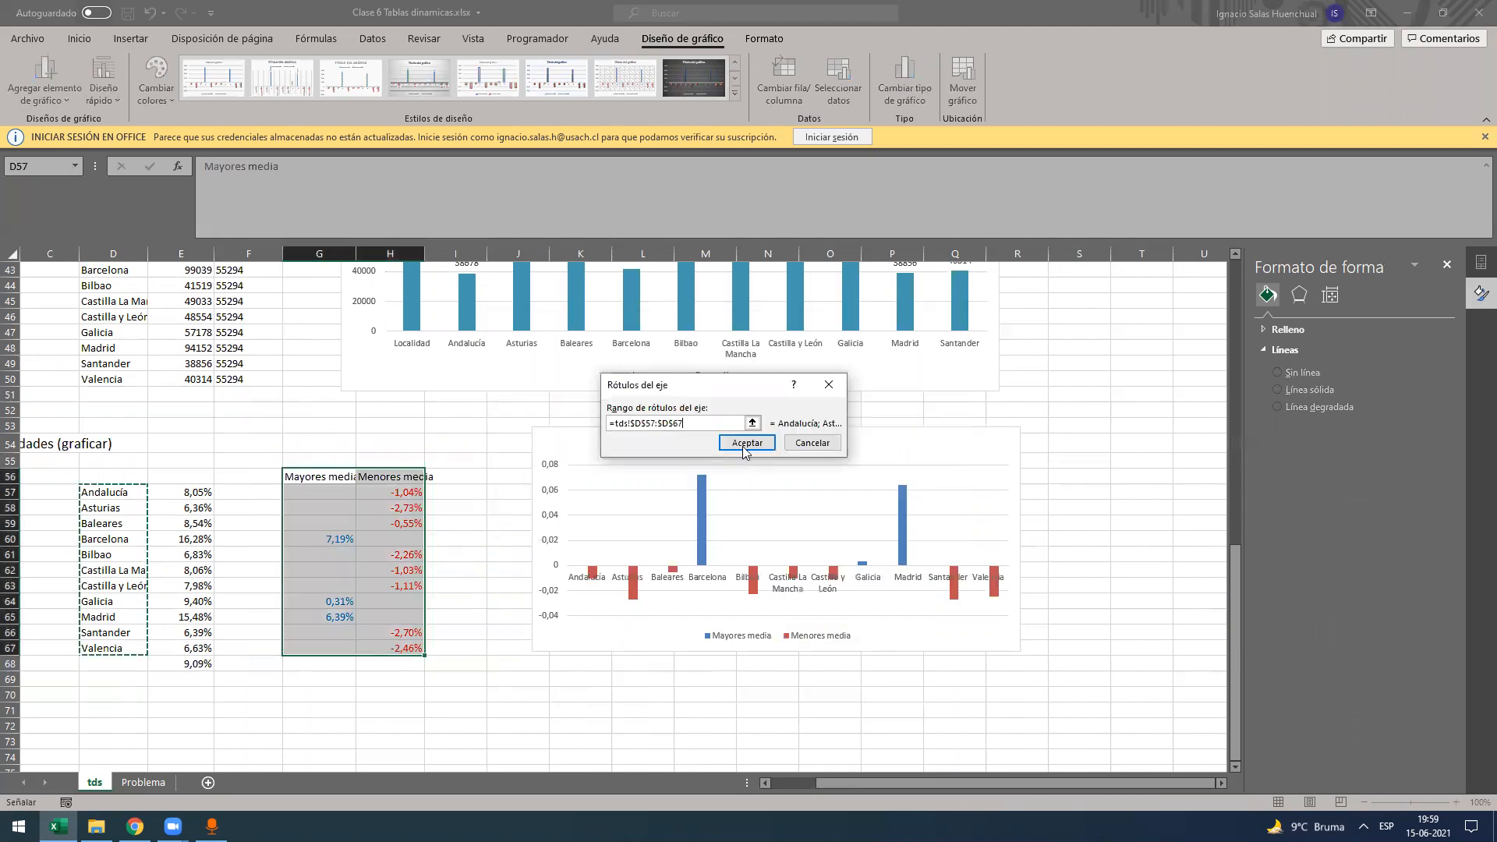
{"action": "left_click", "coordinate": [747, 443]}
{"action": "left_click", "coordinate": [847, 530]}
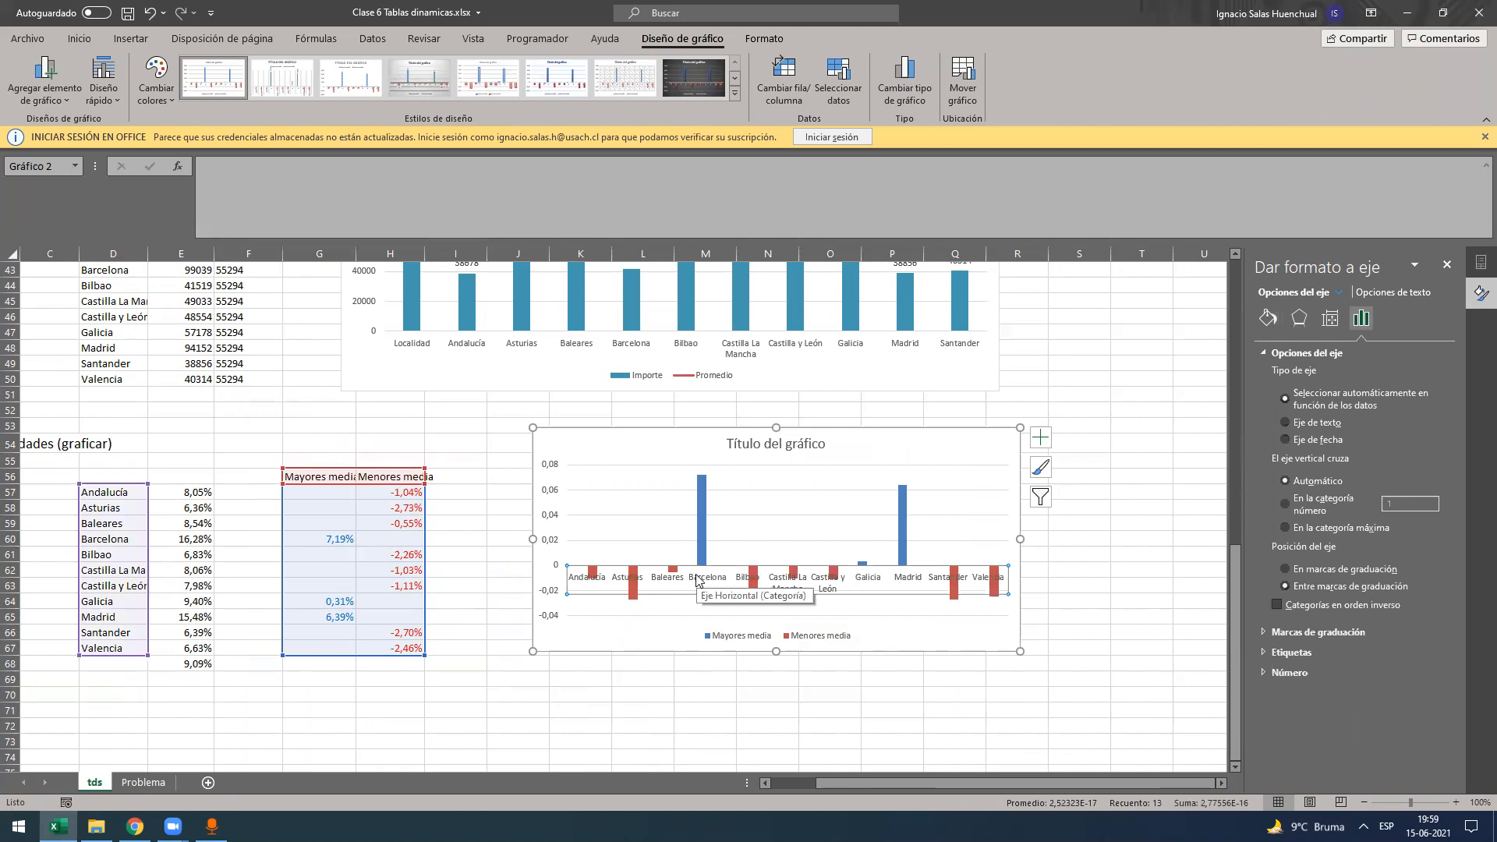
- Change the label position of the difference chart's horizontal axis so the locality names sit below the negative columns
{"action": "right_click", "coordinate": [698, 581]}
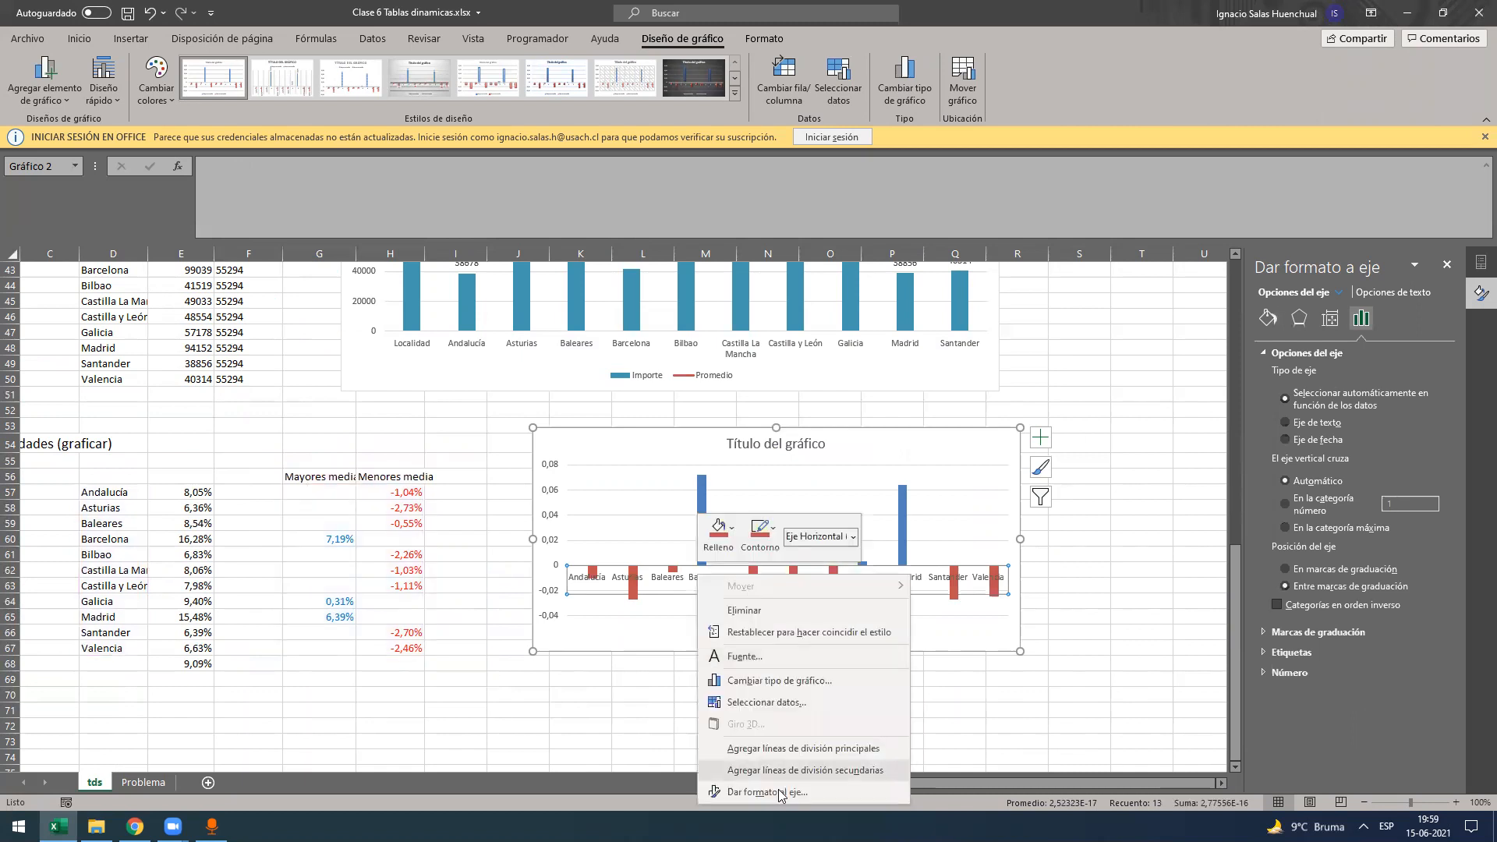
{"action": "left_click", "coordinate": [1063, 512]}
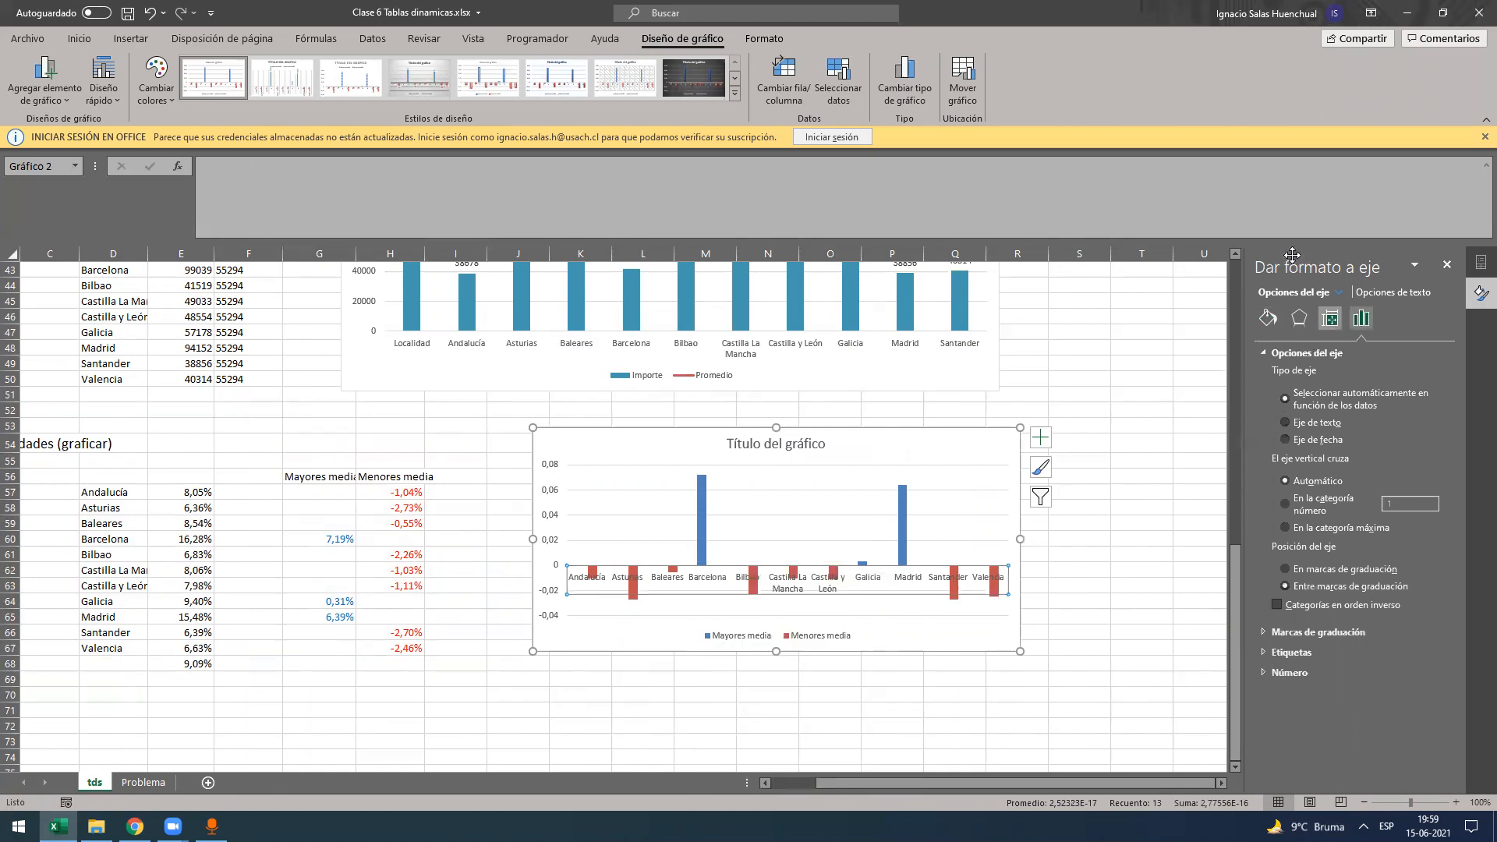
{"action": "left_click", "coordinate": [1265, 652]}
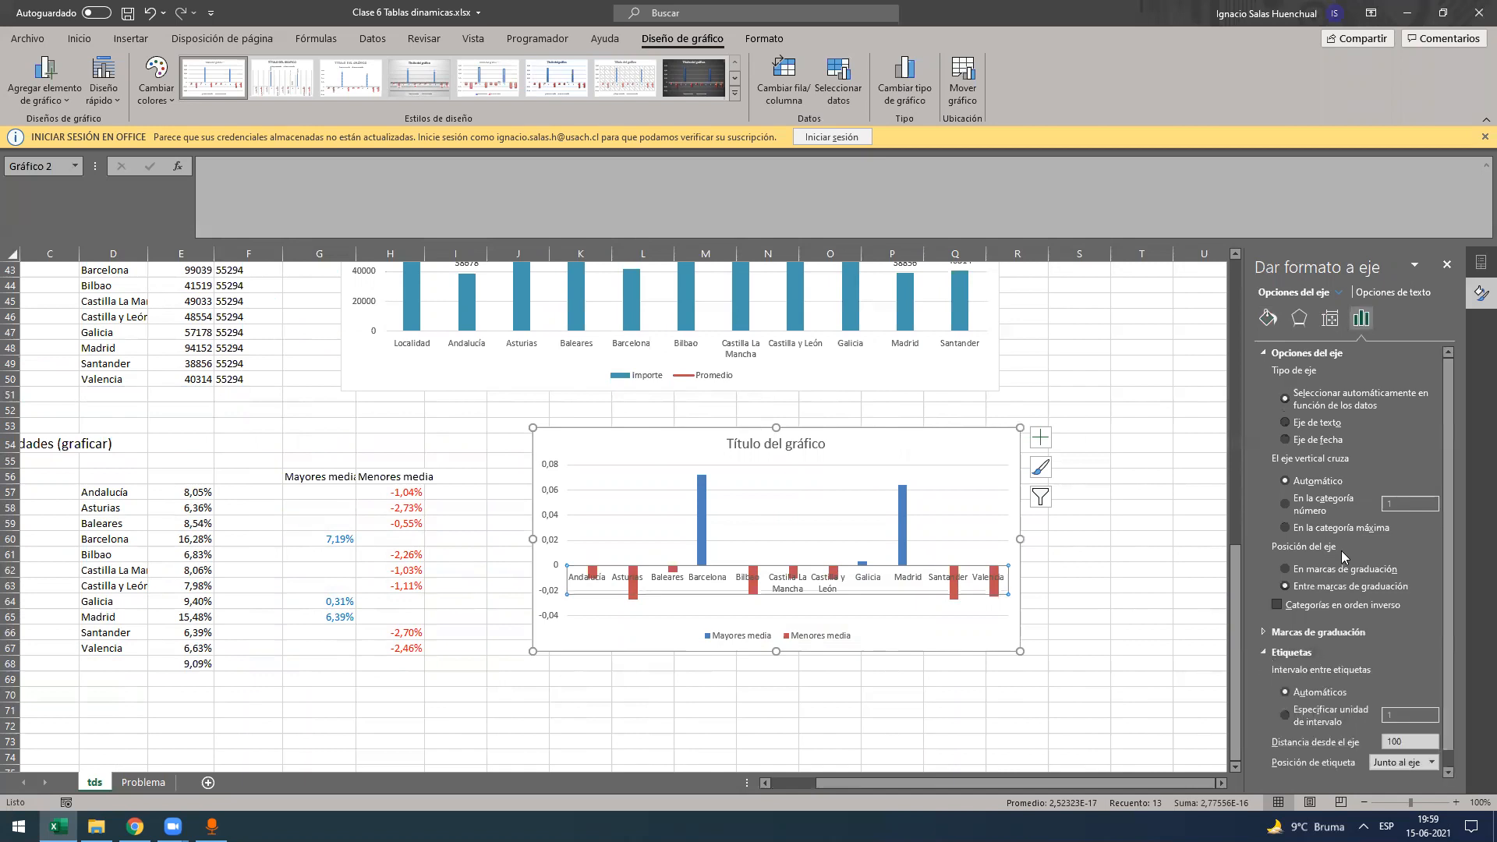
{"action": "scroll", "coordinate": [1335, 706], "scroll_direction": "down", "scroll_amount": 1}
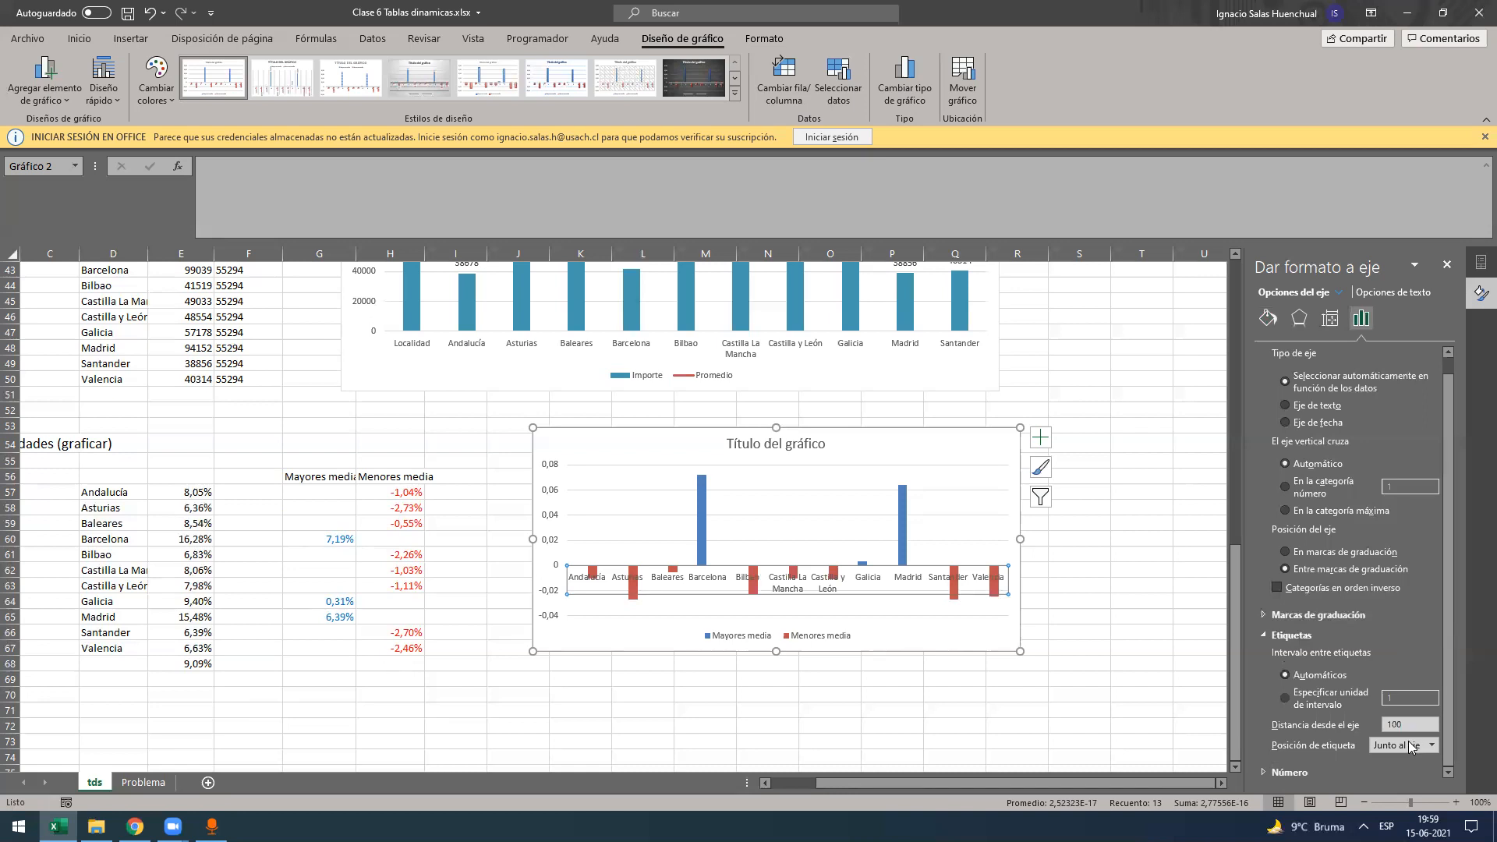
{"action": "left_click", "coordinate": [1406, 746]}
{"action": "left_click", "coordinate": [1388, 712]}
{"action": "key", "text": "Escape"}
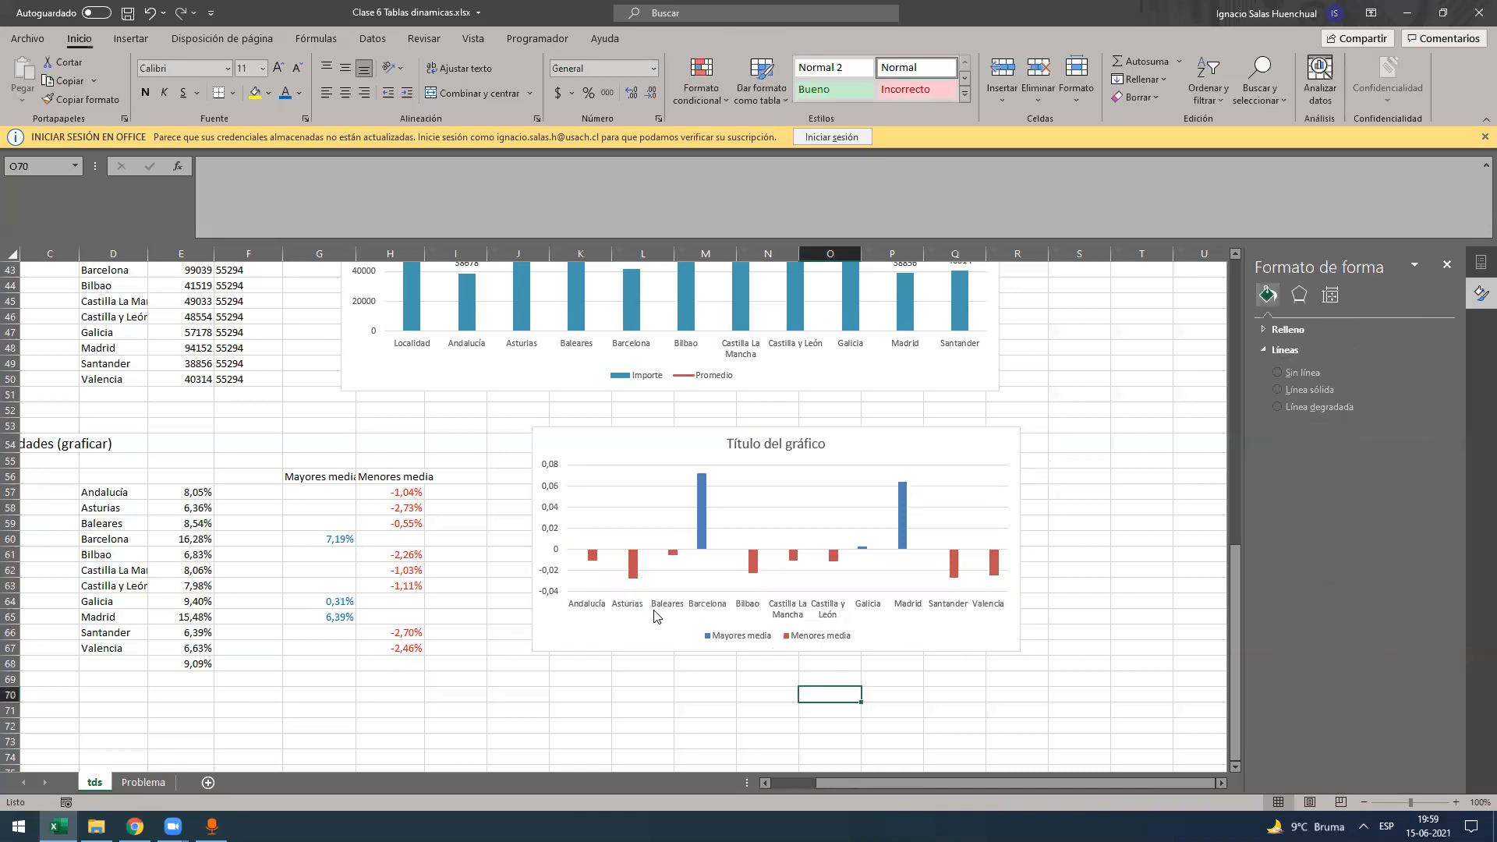
- Add data labels to the Menores media and Mayores media series and extend the difference chart's right edge
{"action": "left_click", "coordinate": [907, 599]}
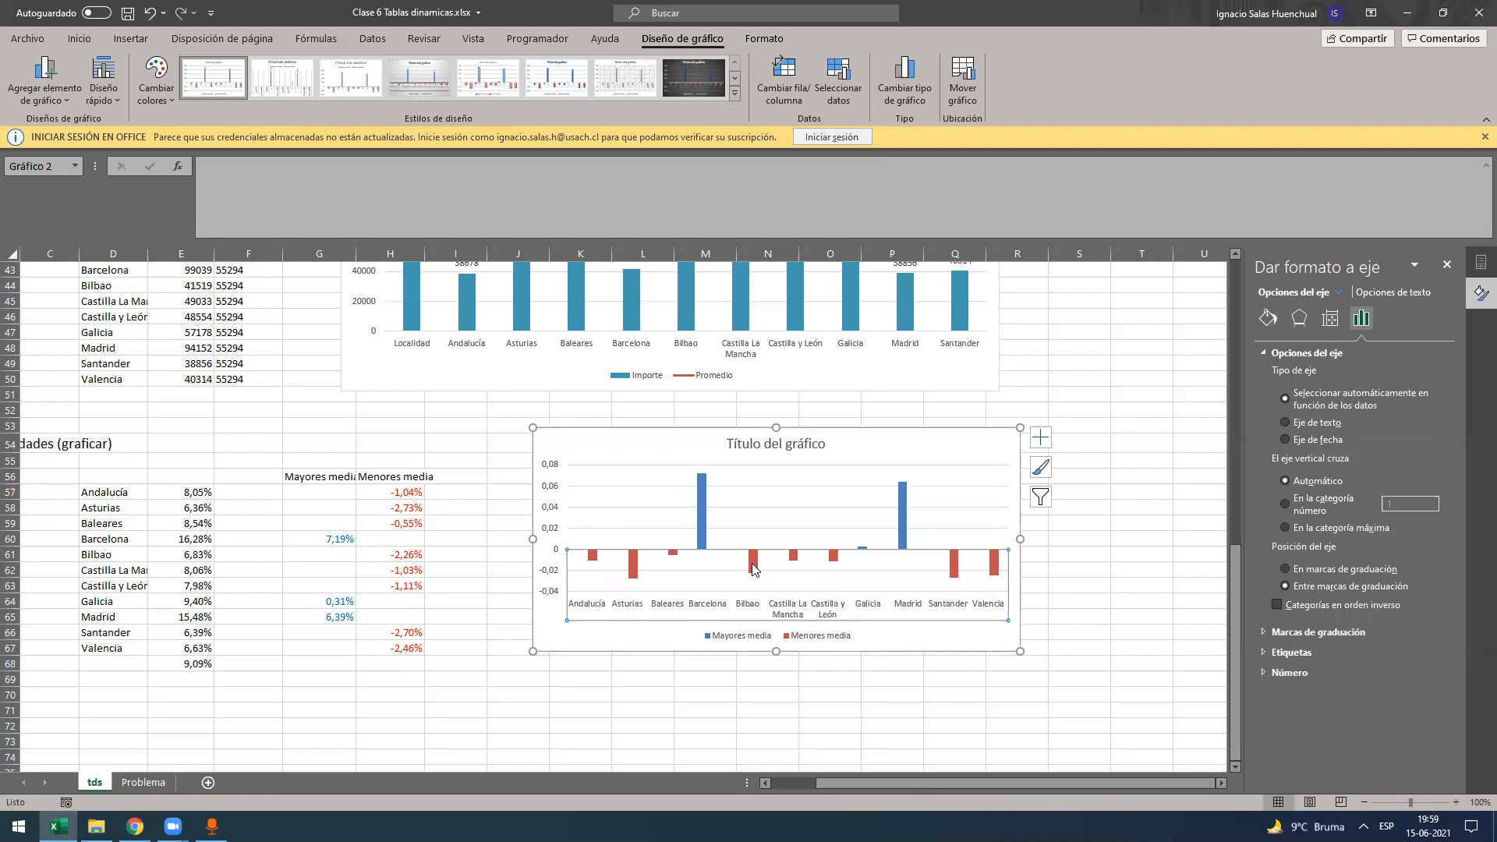
{"action": "right_click", "coordinate": [752, 568]}
{"action": "left_click", "coordinate": [779, 643]}
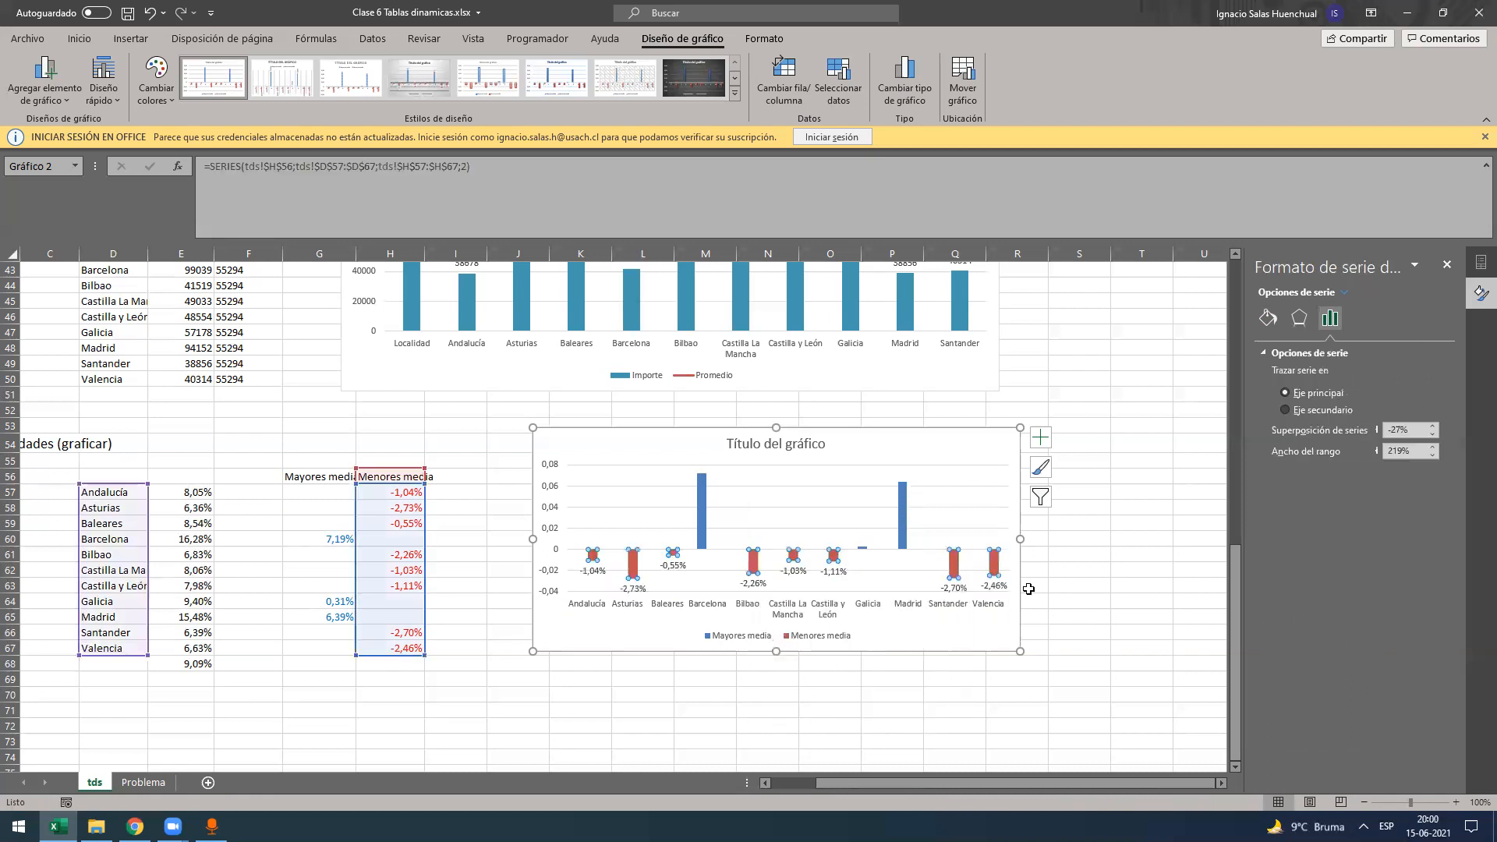
{"action": "left_click", "coordinate": [1021, 541]}
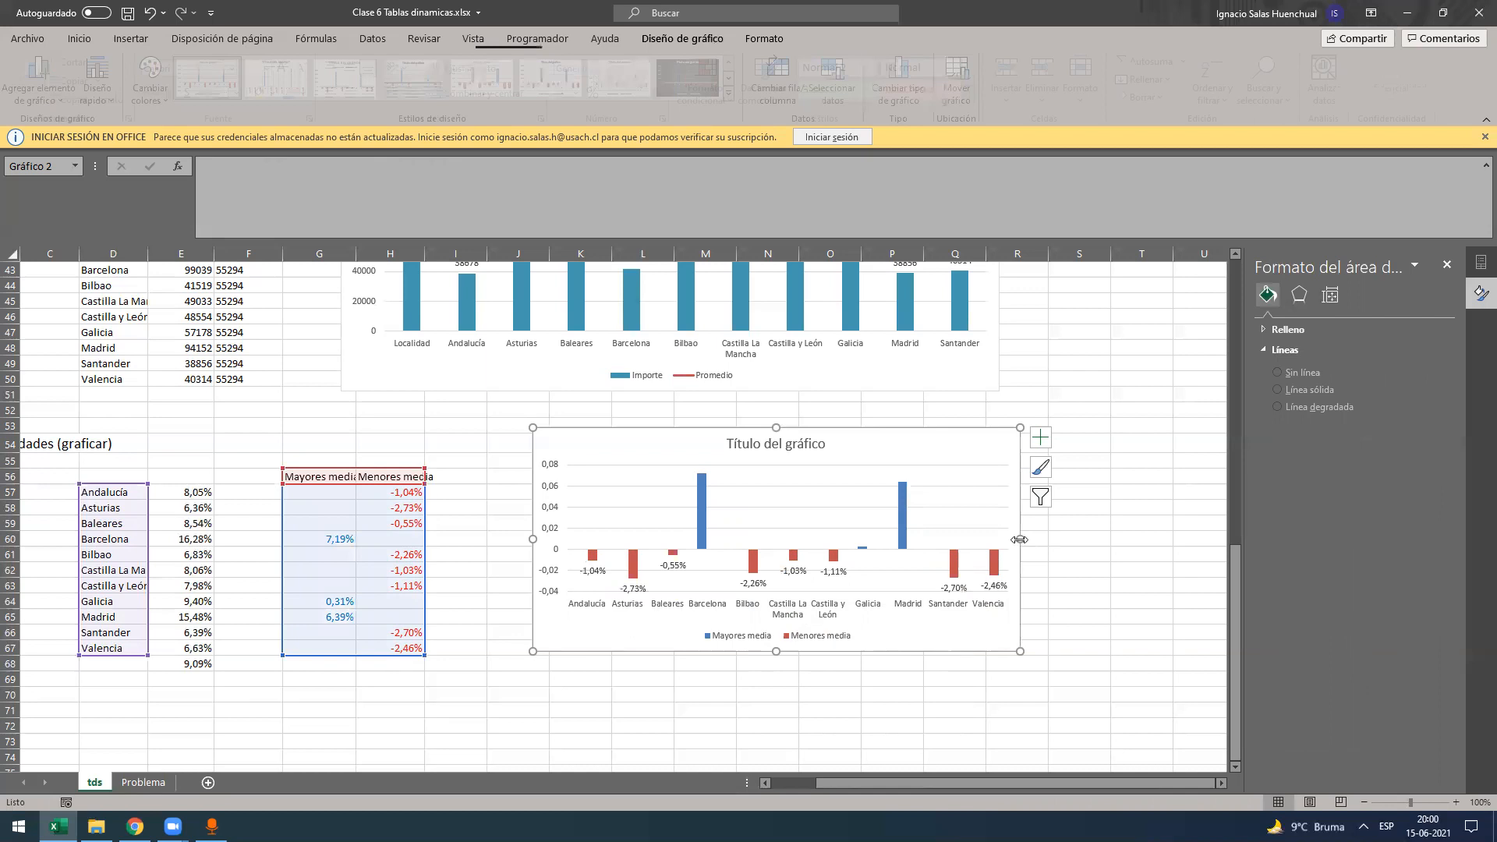
{"action": "left_click_drag", "start_coordinate": [1074, 534], "coordinate": [1071, 537]}
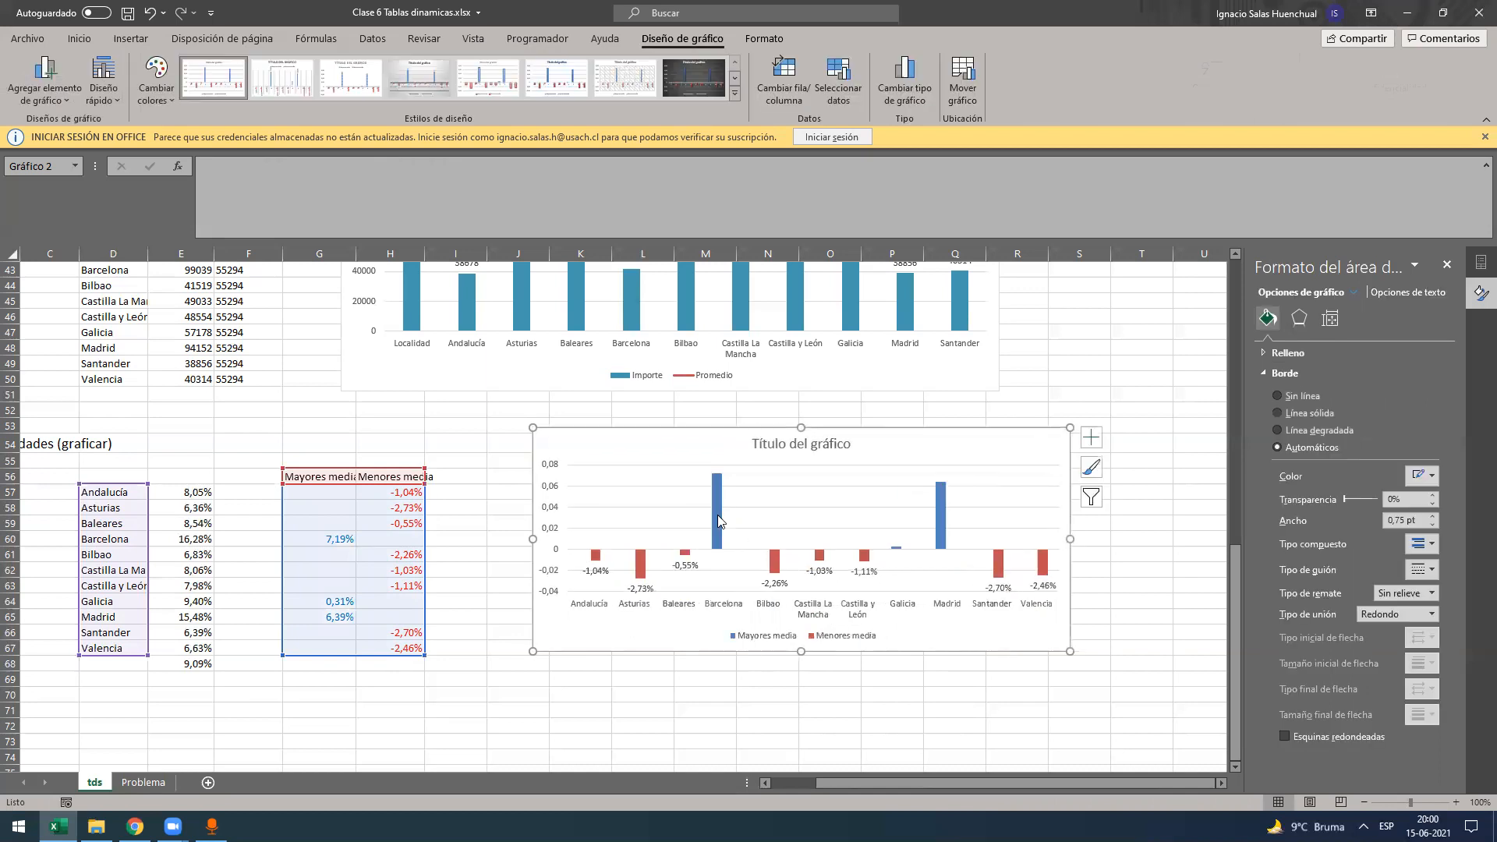
{"action": "right_click", "coordinate": [778, 641]}
{"action": "left_click", "coordinate": [759, 590]}
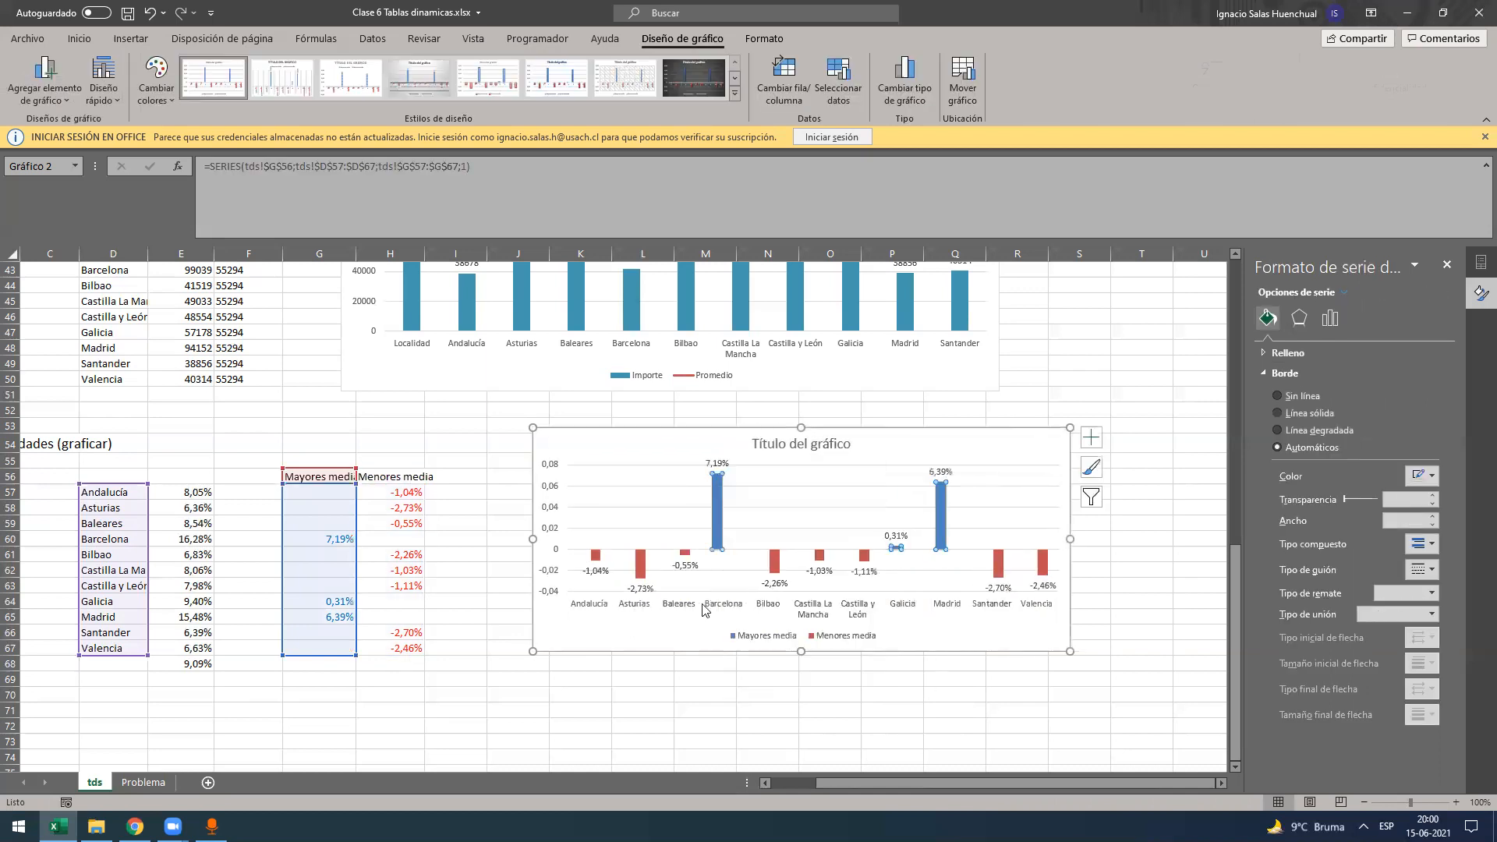
- Widen the difference chart by extending its left edge to about the start of column J
{"action": "left_click", "coordinate": [698, 612]}
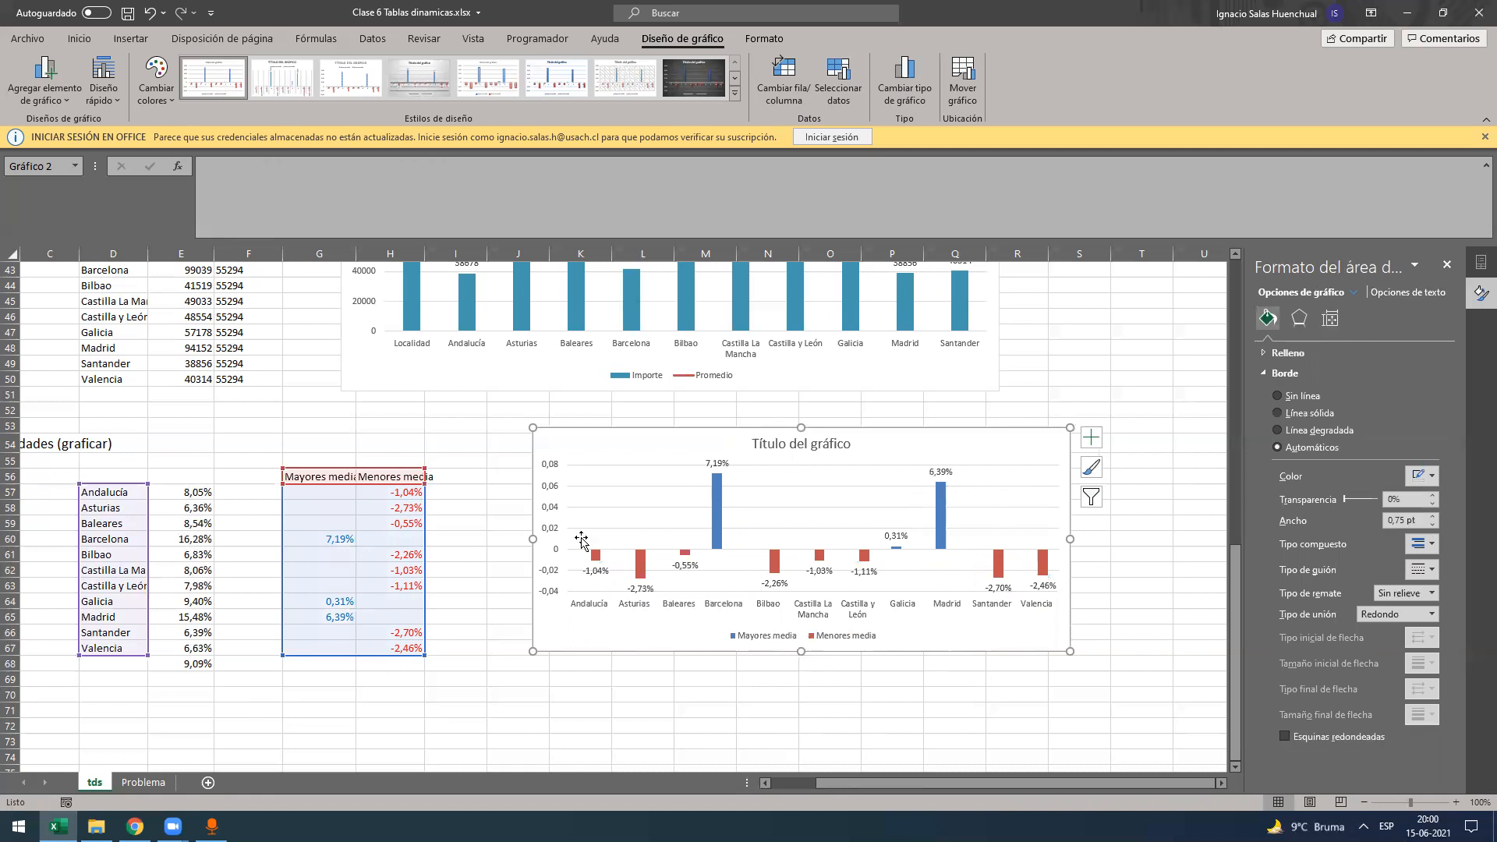
{"action": "left_click_drag", "start_coordinate": [530, 540], "coordinate": [494, 539]}
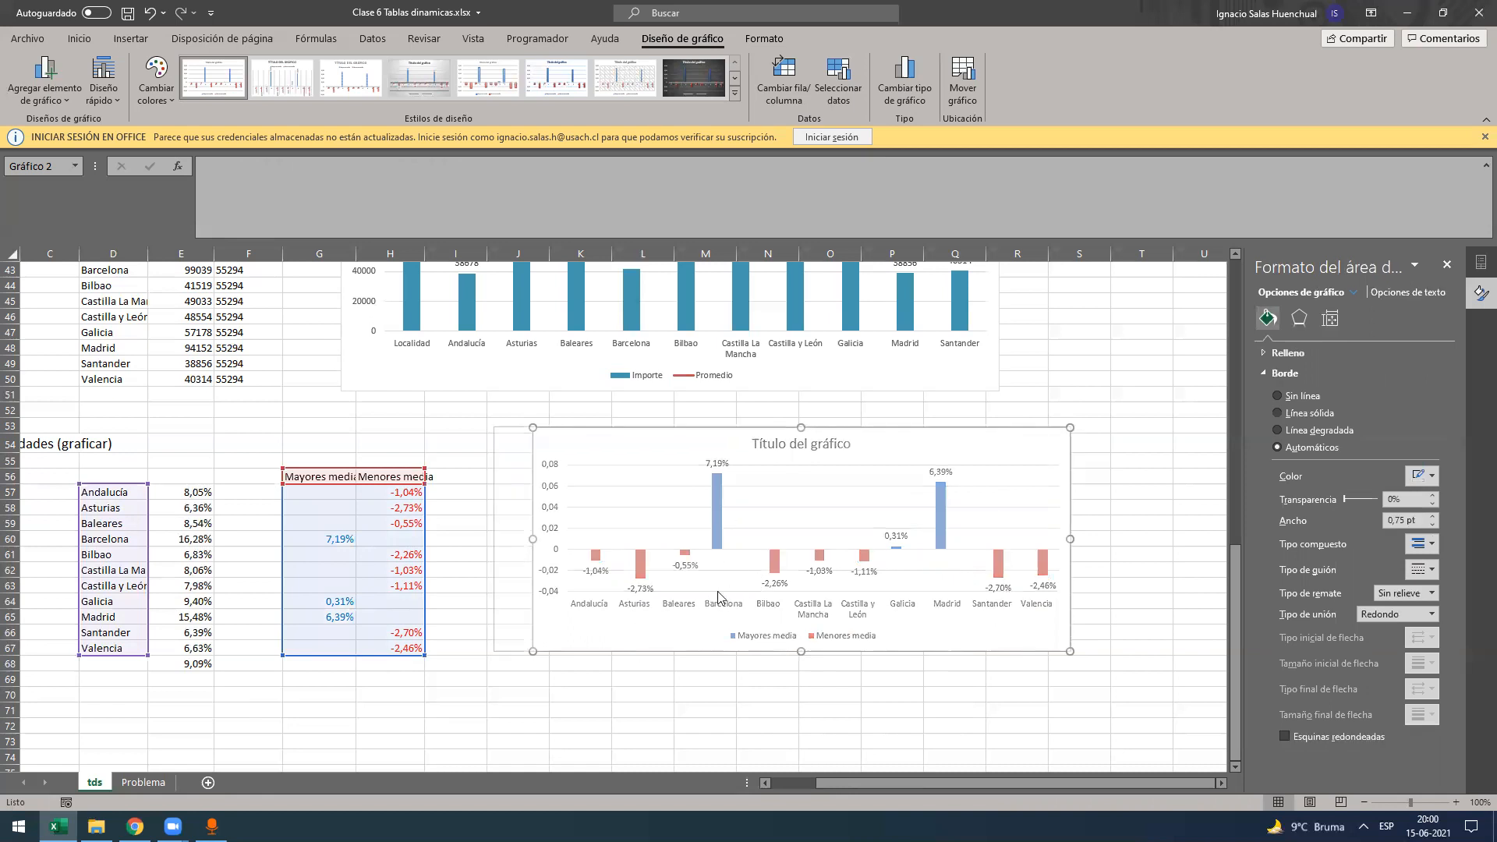
{"action": "left_click", "coordinate": [688, 499]}
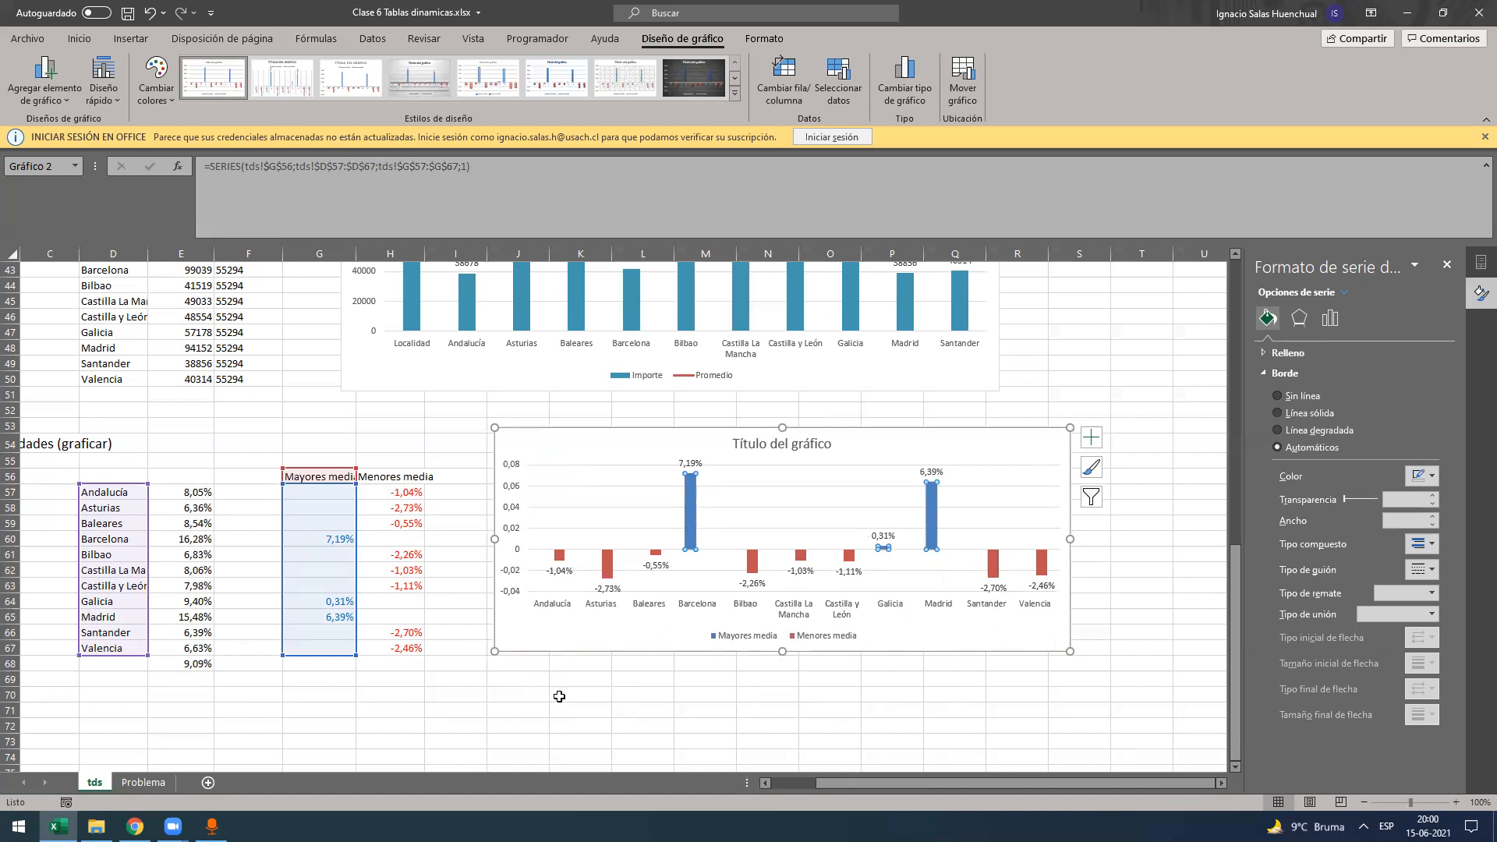
{"action": "key", "text": "Escape"}
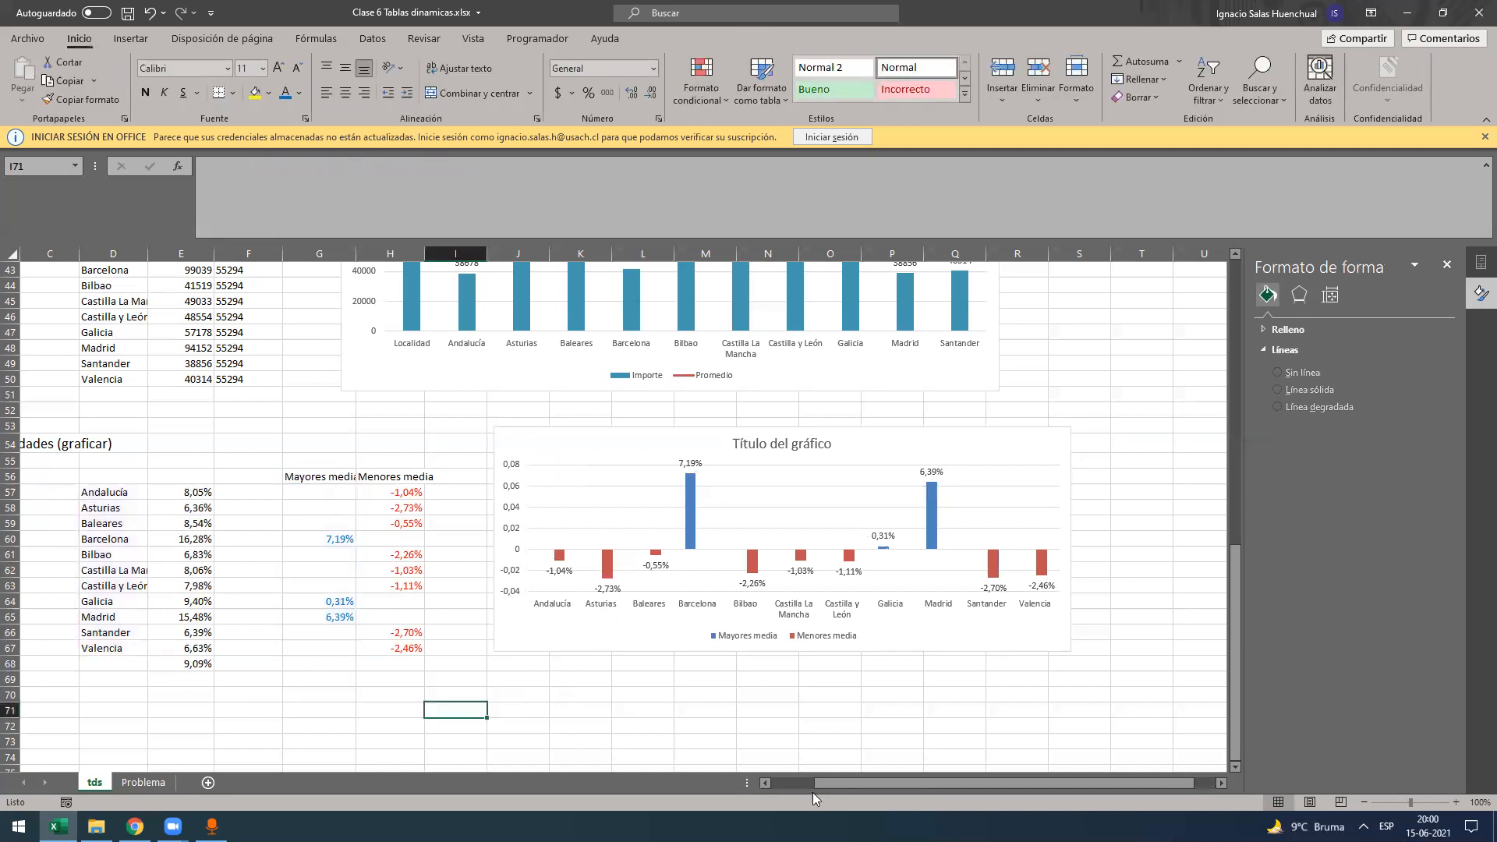
{"action": "left_click_drag", "start_coordinate": [828, 783], "coordinate": [762, 771]}
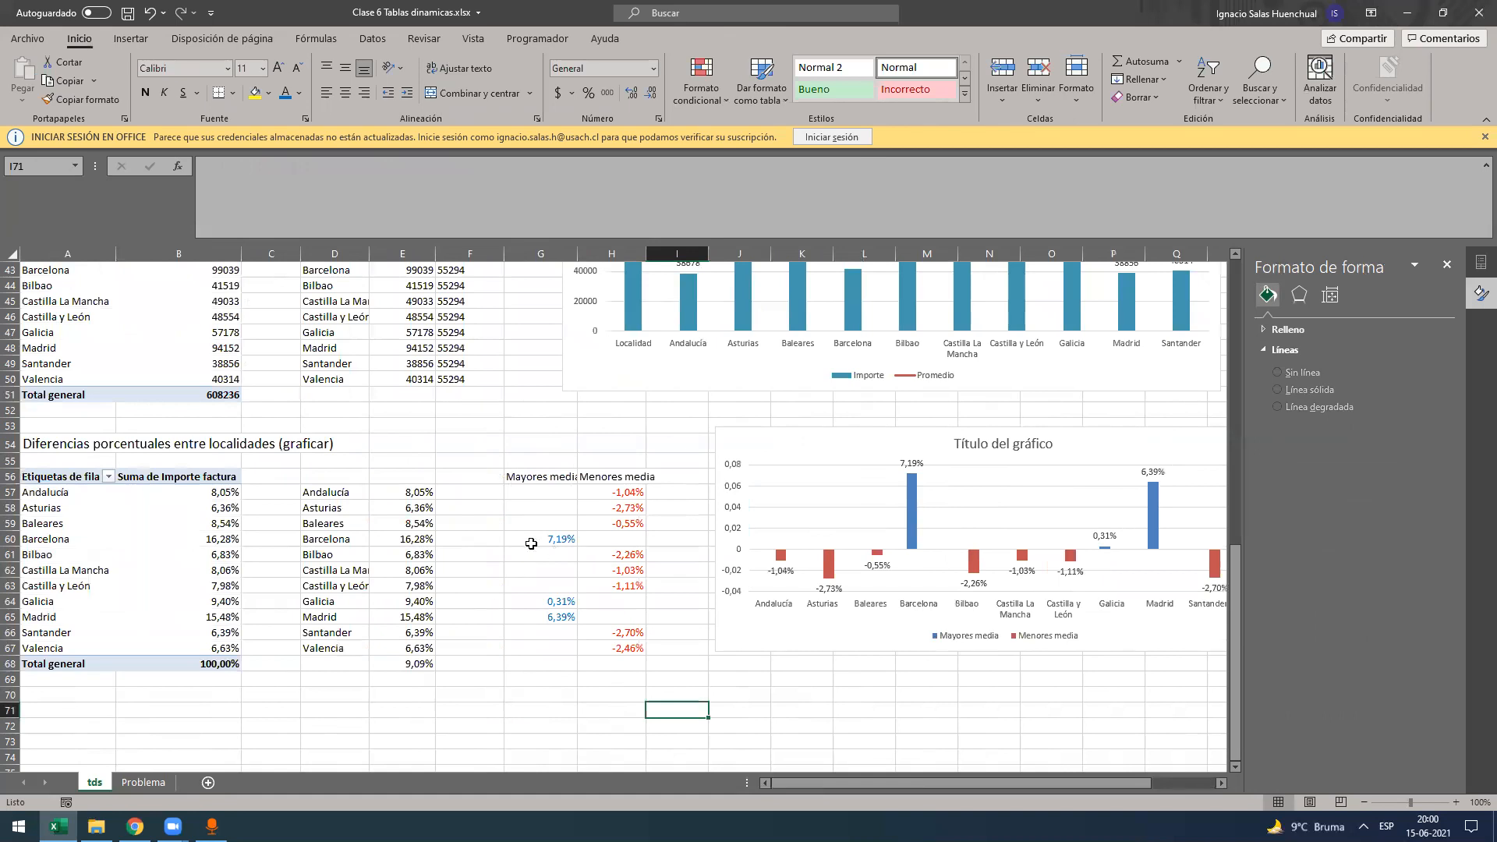
{"action": "left_click", "coordinate": [183, 510]}
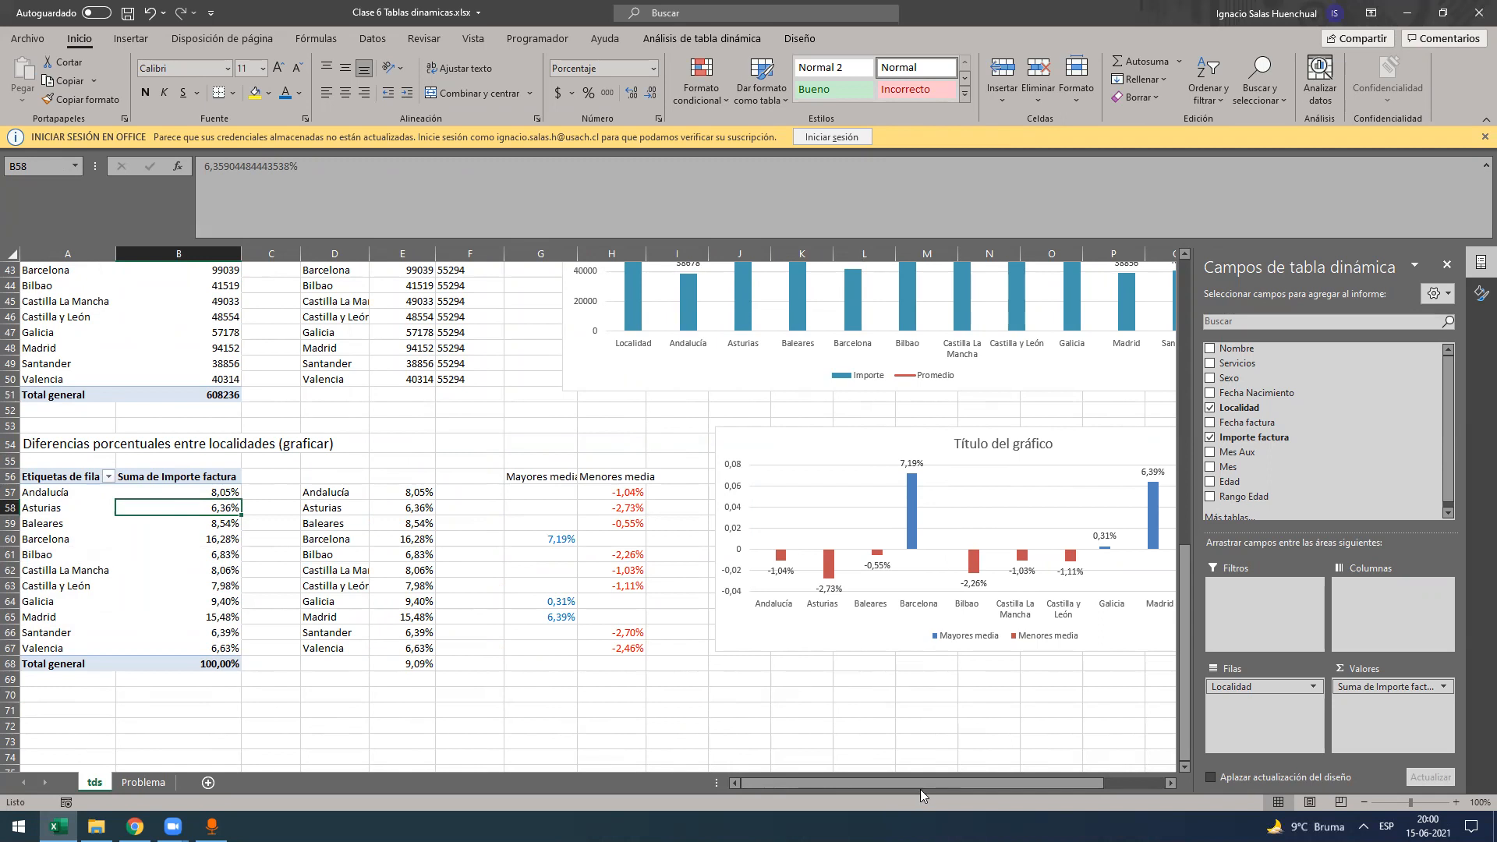
{"action": "mouse_move", "coordinate": [957, 786]}
{"action": "left_mouse_down"}
{"action": "mouse_move", "coordinate": [1089, 781]}
{"action": "mouse_move", "coordinate": [870, 783]}
{"action": "mouse_move", "coordinate": [1035, 787]}
{"action": "mouse_move", "coordinate": [995, 785]}
{"action": "left_mouse_up"}
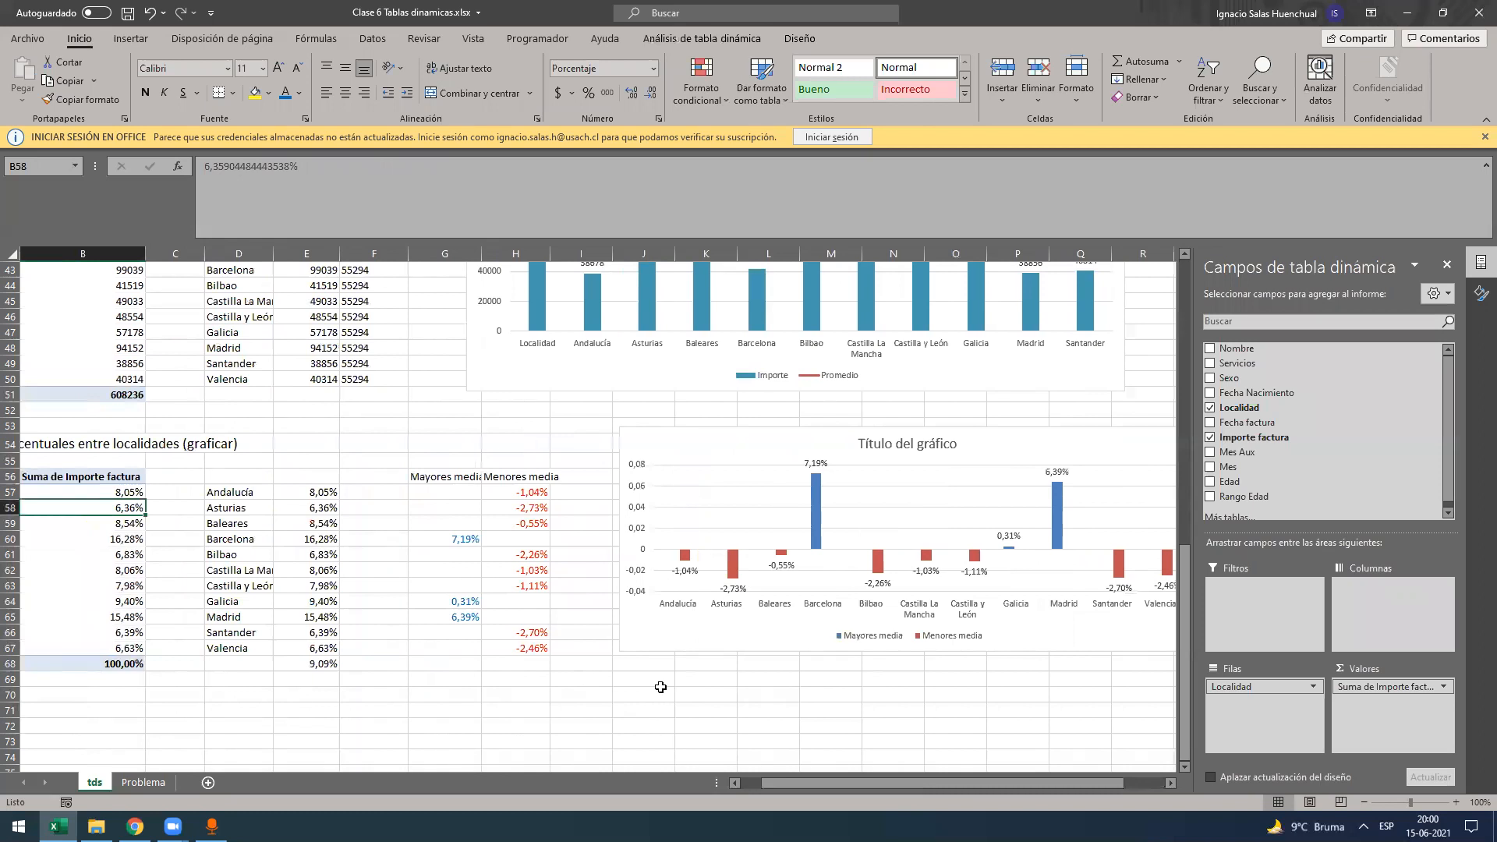
{"action": "mouse_move", "coordinate": [823, 788]}
{"action": "left_mouse_down"}
{"action": "mouse_move", "coordinate": [795, 788]}
{"action": "mouse_move", "coordinate": [845, 786]}
{"action": "left_mouse_up"}
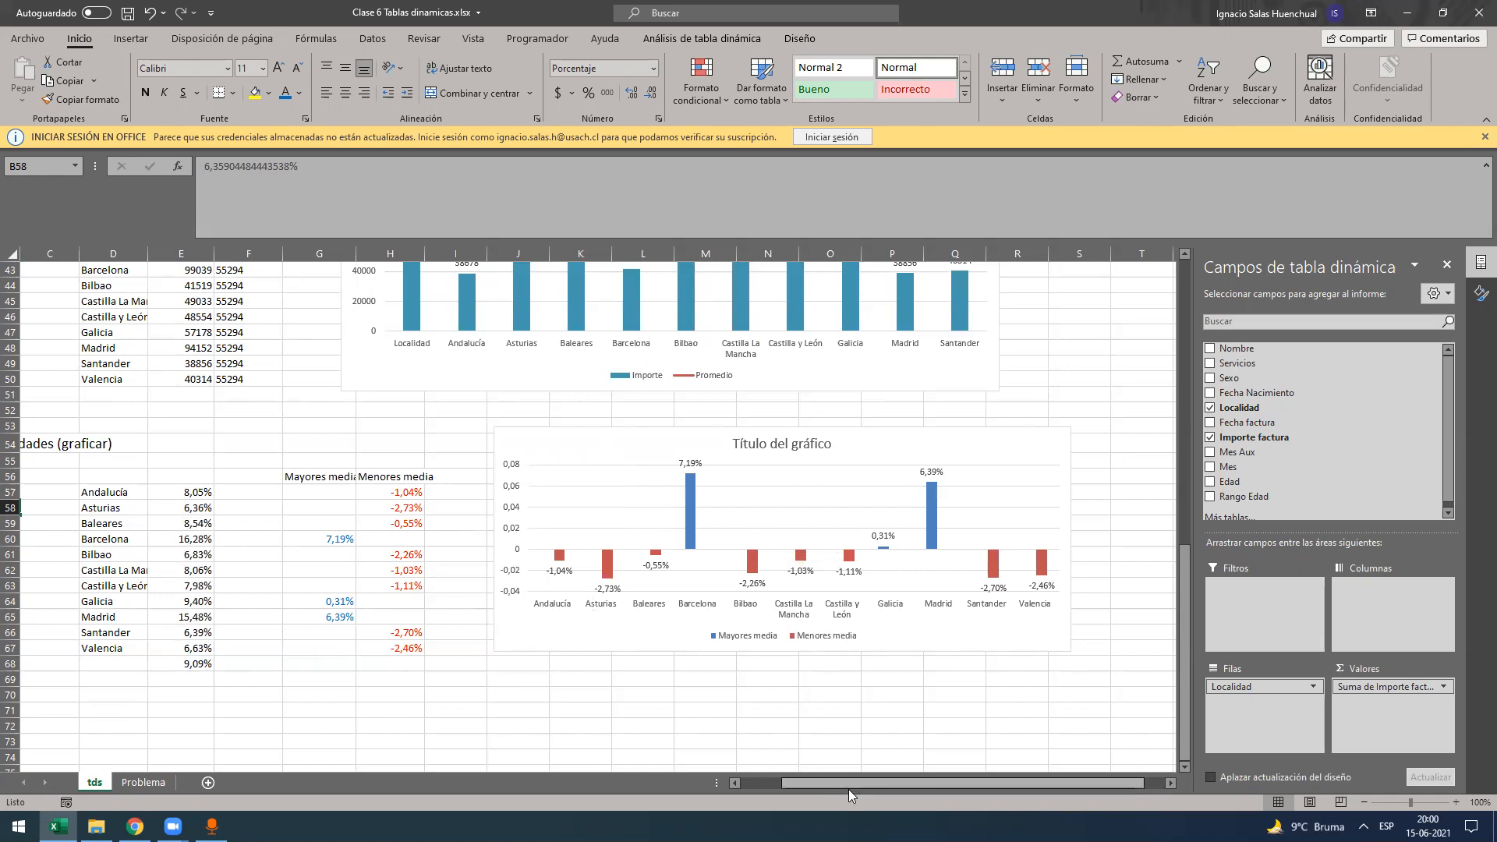
{"action": "left_click_drag", "start_coordinate": [819, 786], "coordinate": [789, 786]}
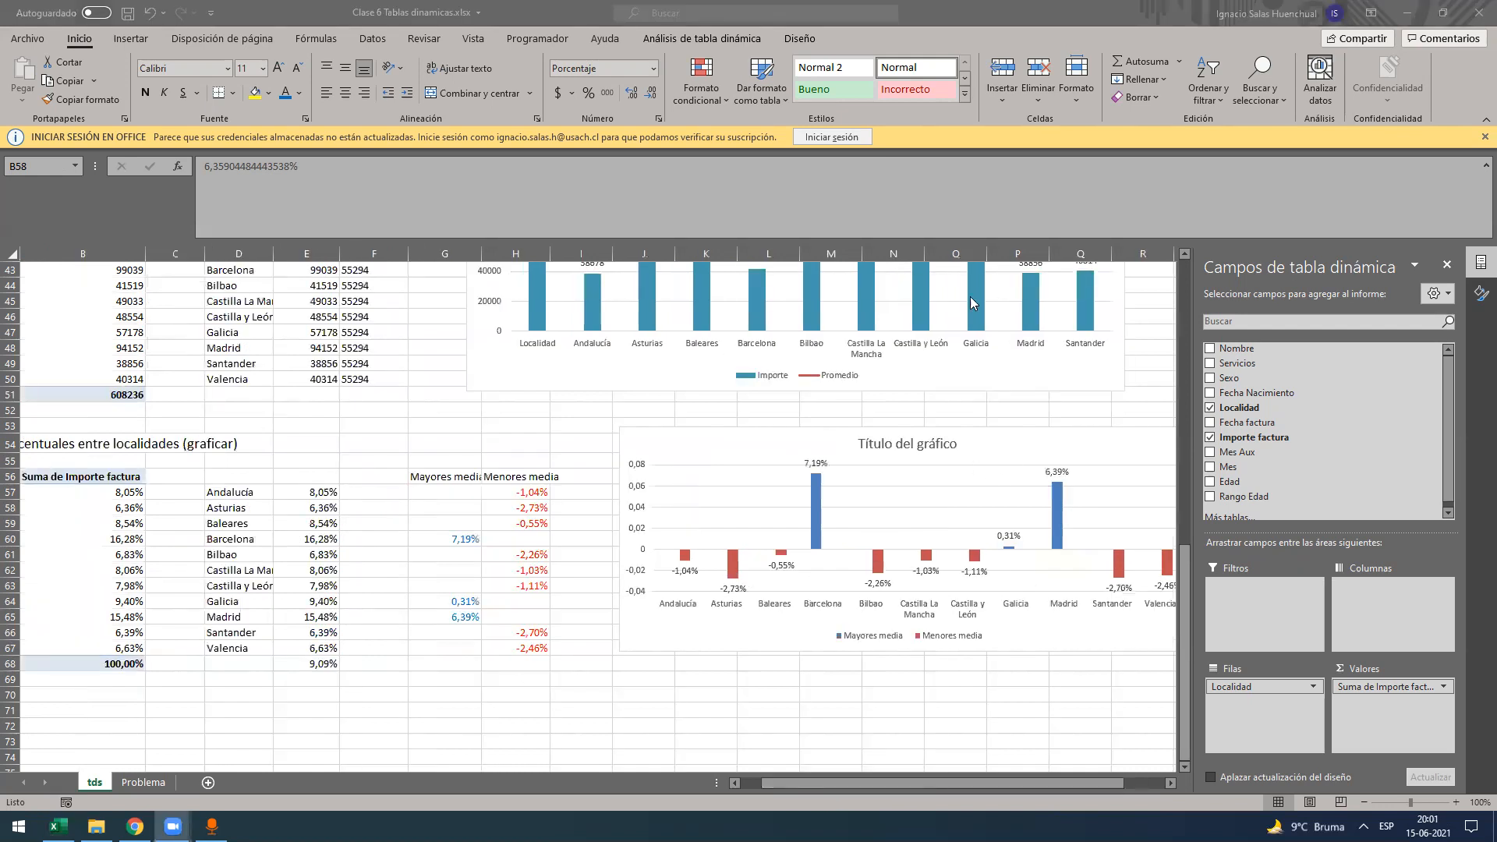
{"action": "left_click", "coordinate": [844, 396]}
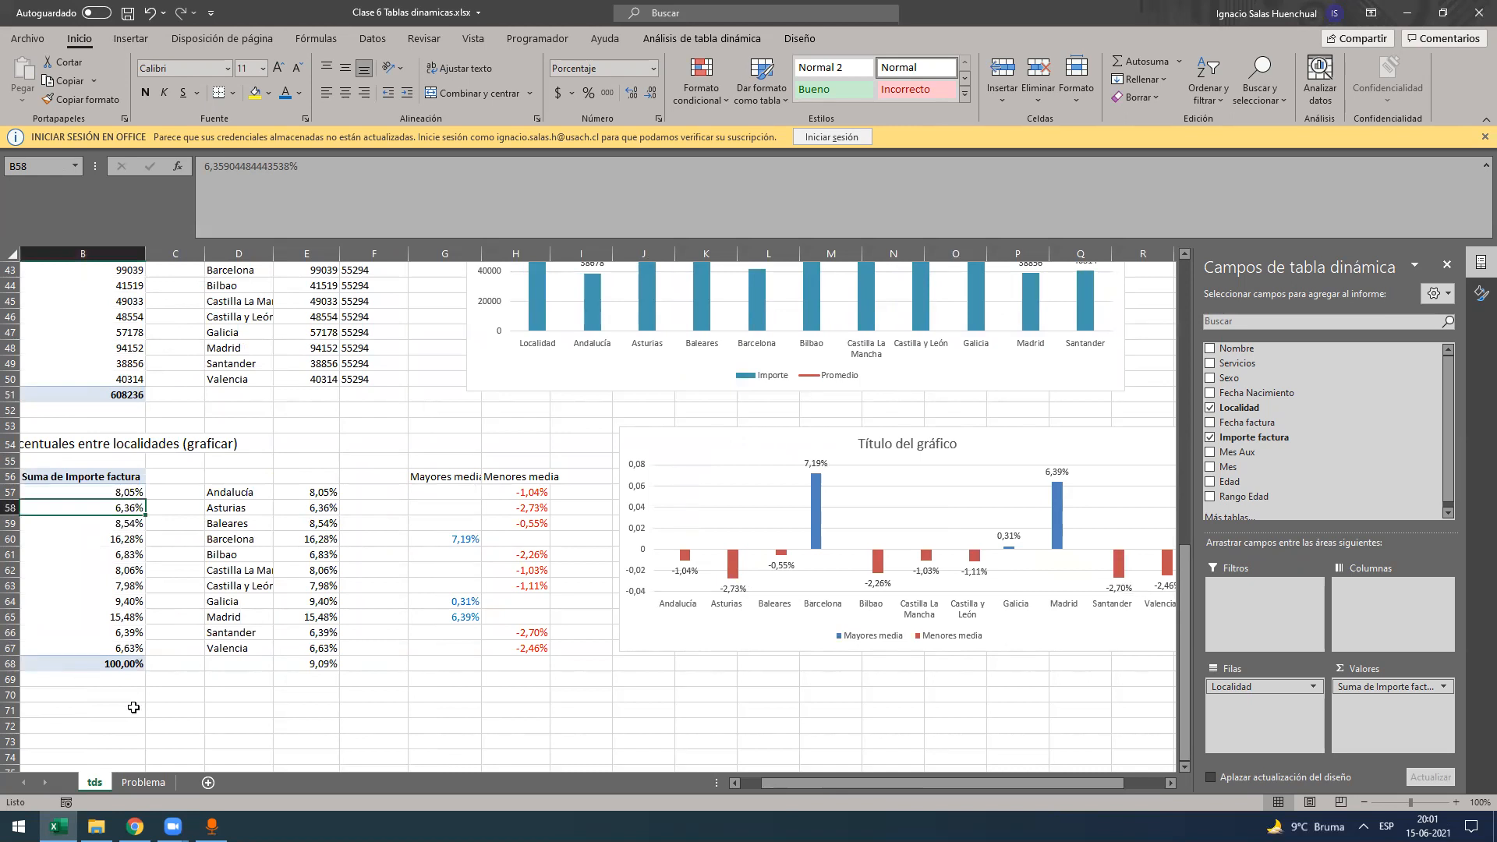
- Copy the text "Top 20 mayores facturas acumuladas" from the Problema sheet's exercise text box into cell A71 of the tds sheet
{"action": "left_click", "coordinate": [143, 782]}
{"action": "scroll", "coordinate": [756, 586], "scroll_direction": "up", "scroll_amount": 1}
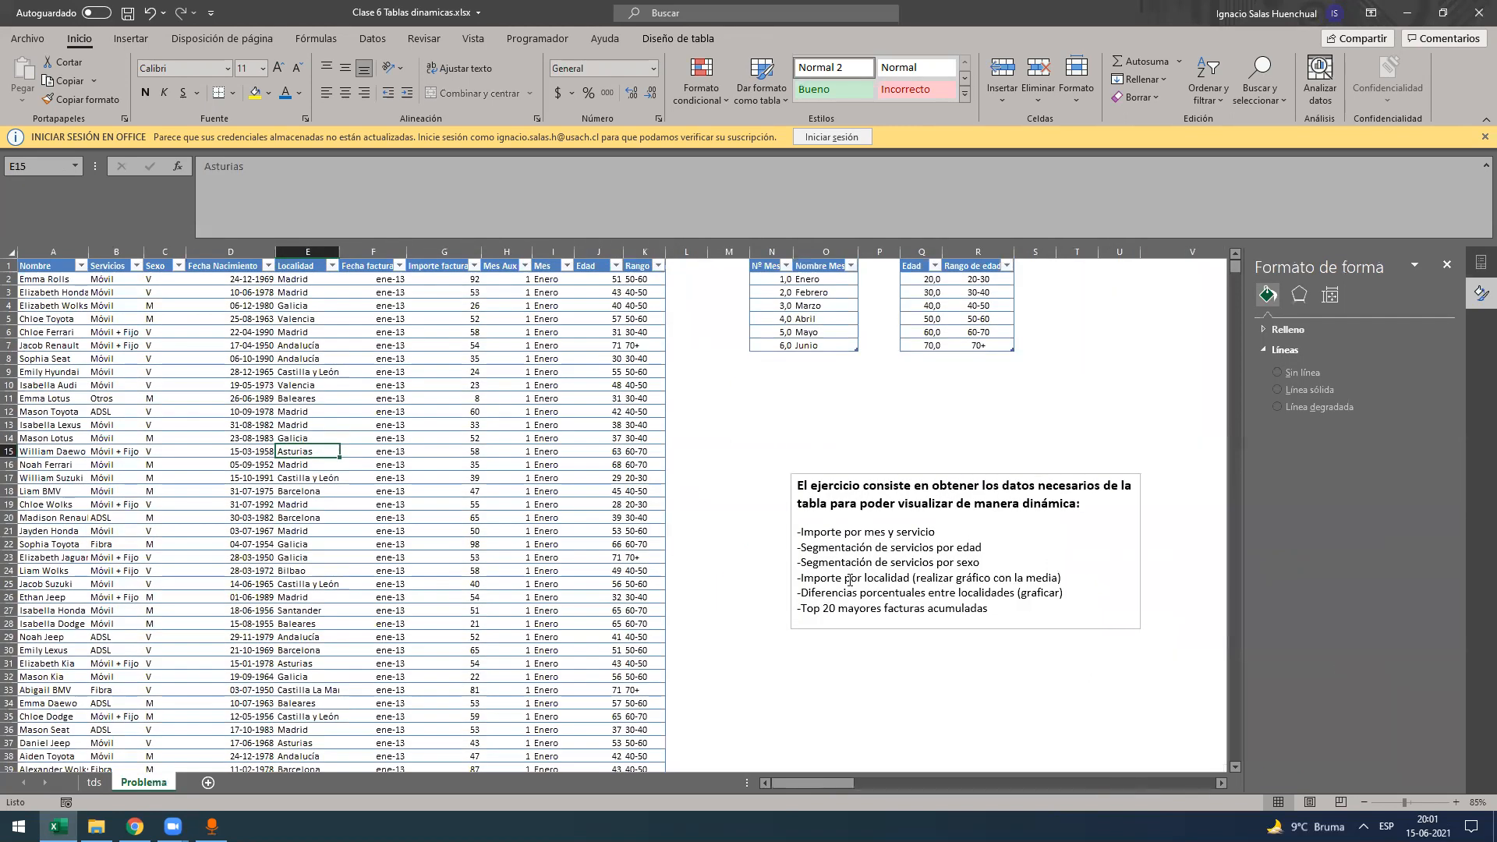
{"action": "left_click_drag", "start_coordinate": [989, 609], "coordinate": [811, 602]}
{"action": "key", "text": "ctrl+c"}
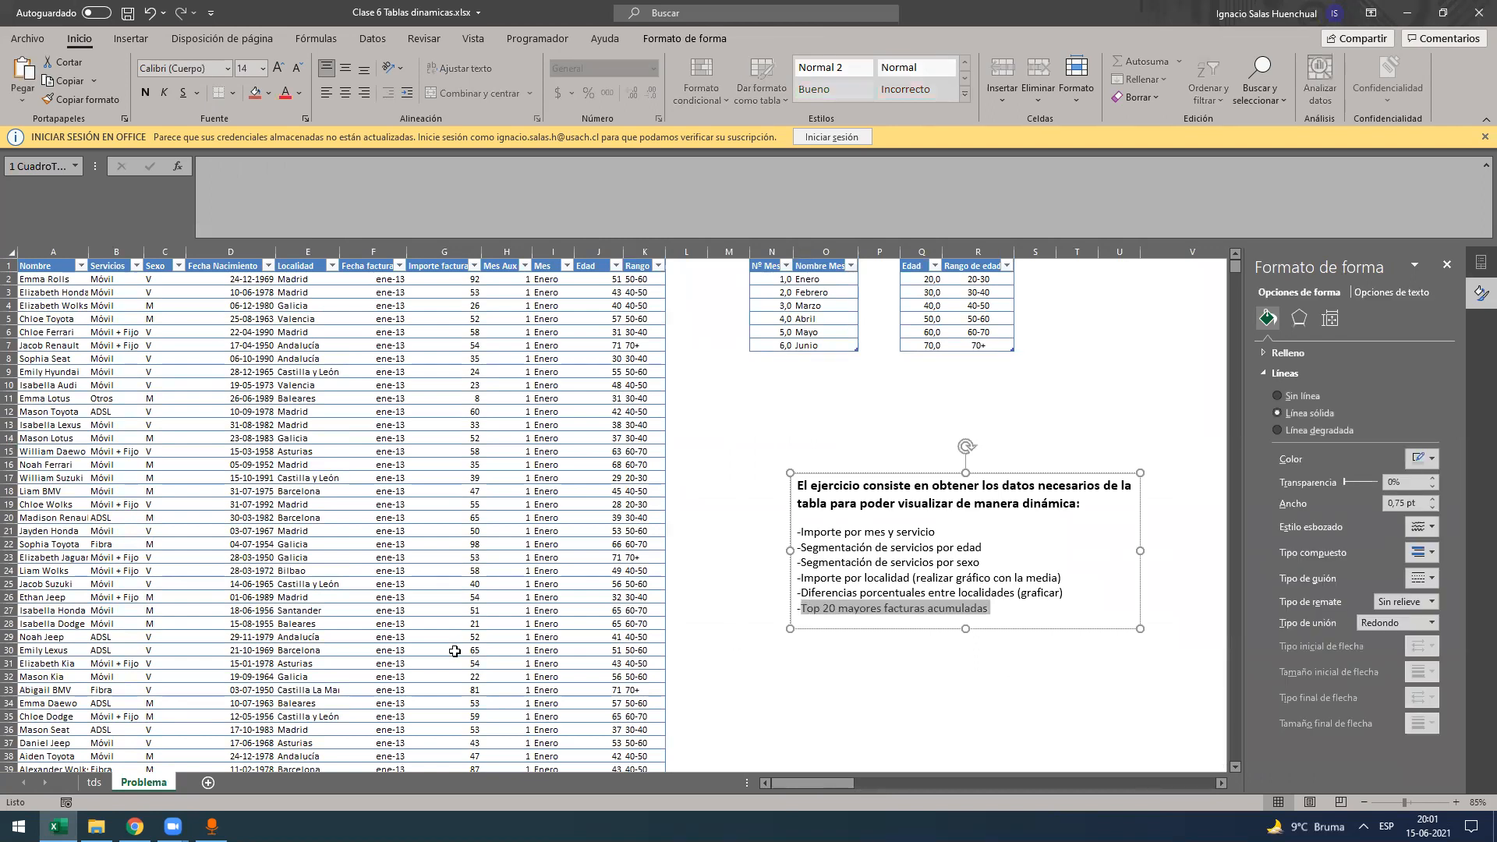
{"action": "key", "text": "ctrl+Page_Up"}
{"action": "key", "text": "Down"}
{"action": "key", "text": "Down"}
{"action": "key", "text": "Down"}
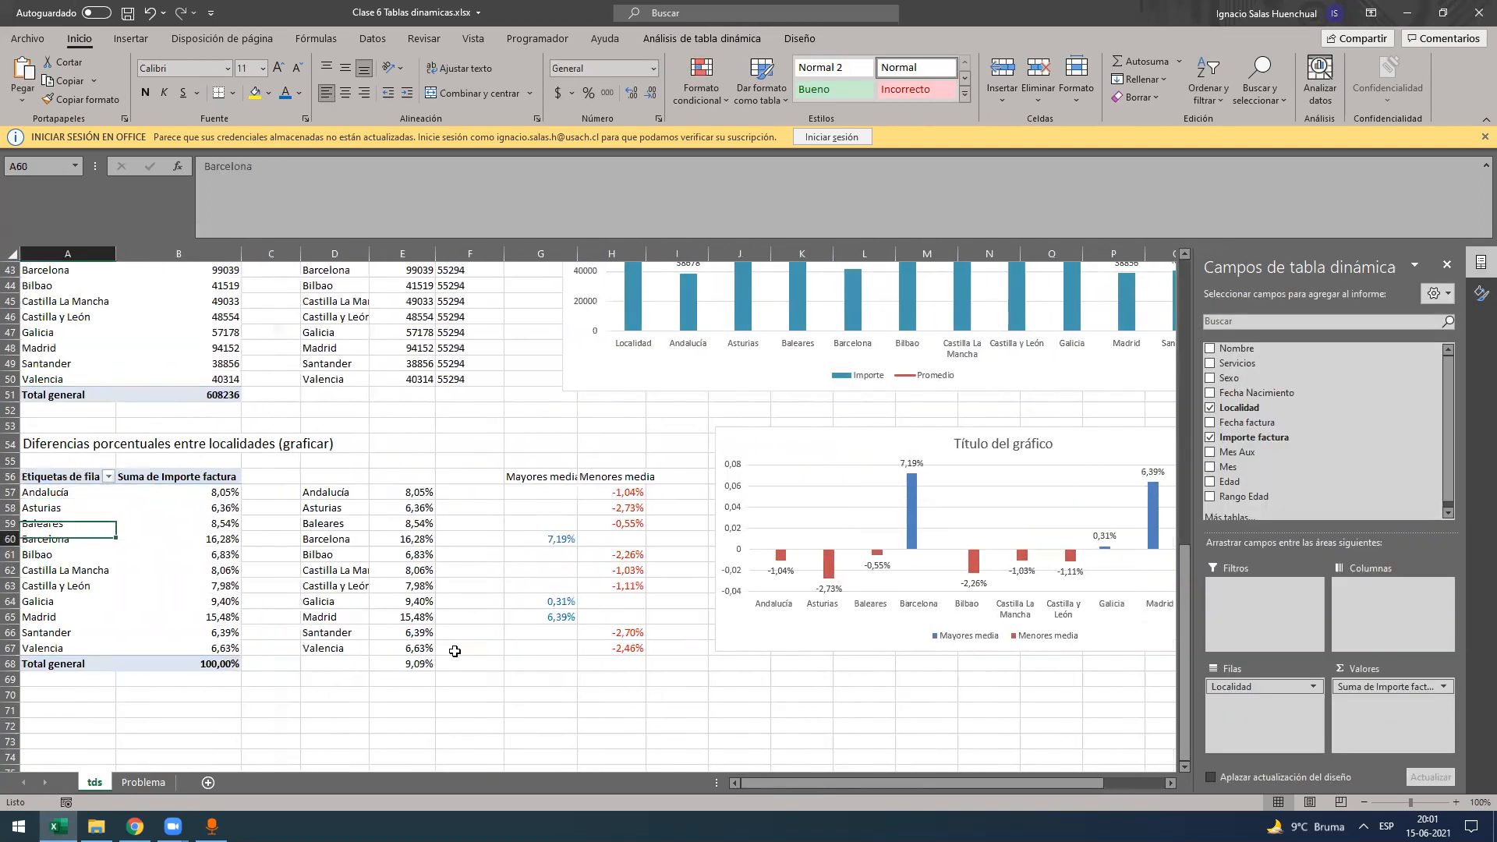
{"action": "key", "text": "Down"}
{"action": "key", "text": "Down"}
{"action": "key", "text": "Down"}
{"action": "key", "text": "Down"}
{"action": "key", "text": "Down"}
{"action": "key", "text": "Down"}
{"action": "key", "text": "Down"}
{"action": "key", "text": "Down"}
{"action": "key", "text": "Down"}
{"action": "key", "text": "ctrl+v"}
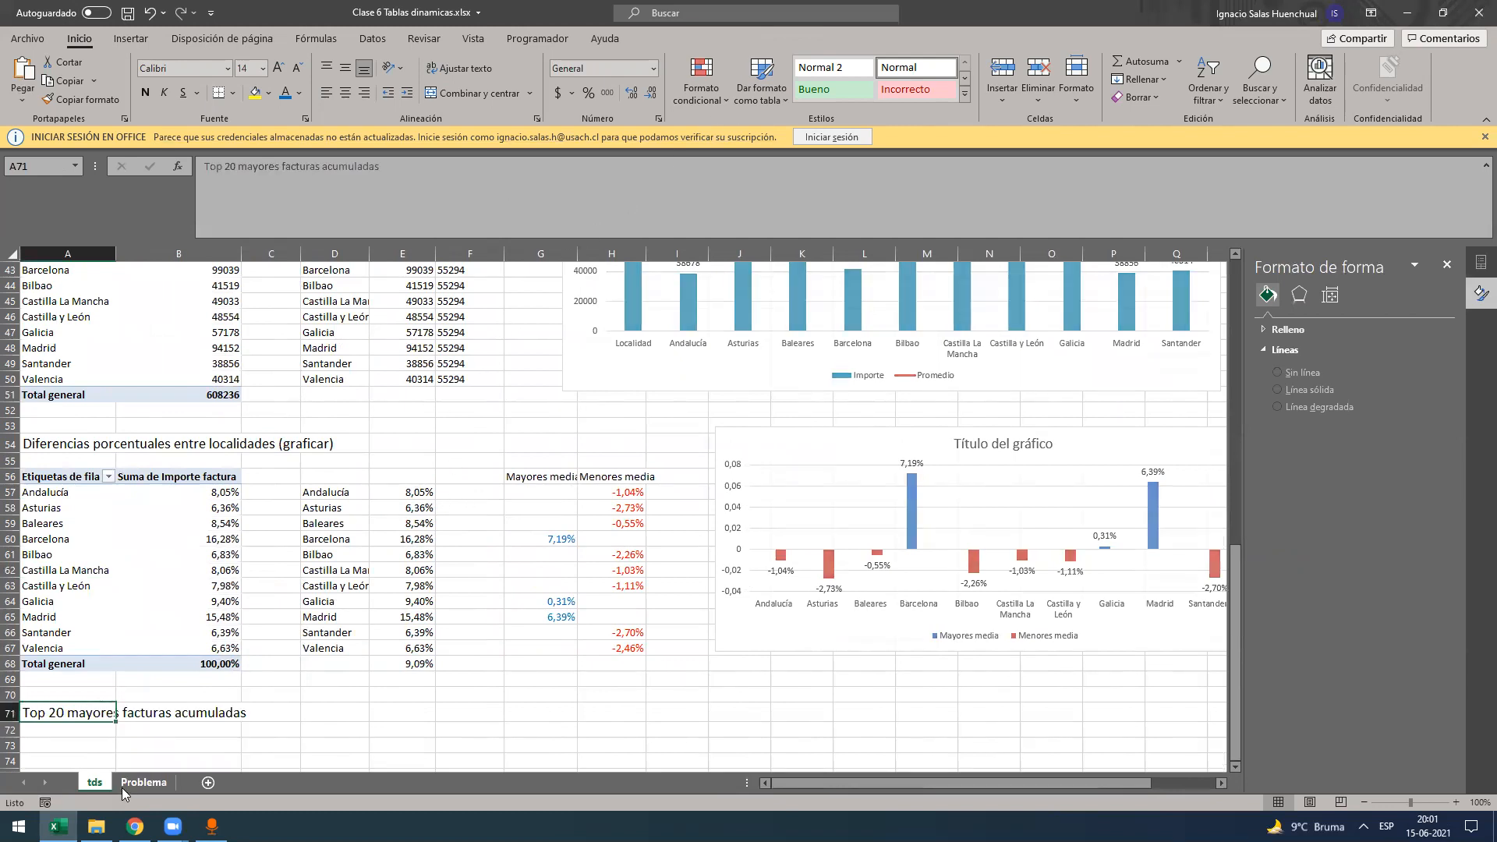
- Create a pivot table from the data table on the Problema sheet, placed in the existing tds sheet at A73
{"action": "key", "text": "ctrl+Page_Down"}
{"action": "left_click", "coordinate": [678, 38]}
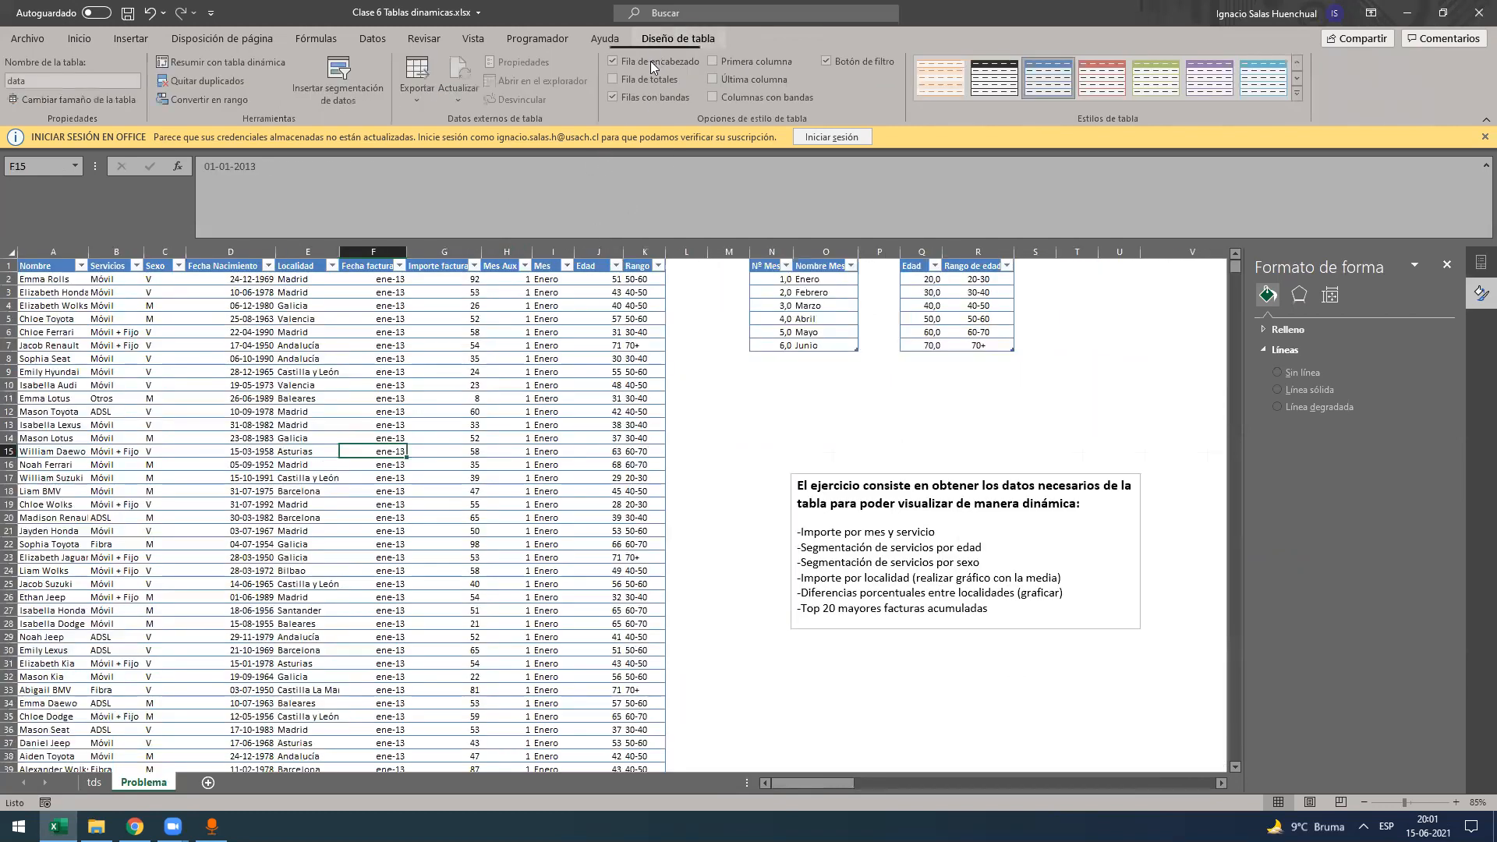
{"action": "left_click", "coordinate": [225, 62]}
{"action": "left_click", "coordinate": [631, 435]}
{"action": "left_click", "coordinate": [93, 782]}
{"action": "left_click", "coordinate": [68, 745]}
{"action": "key", "text": "Return"}
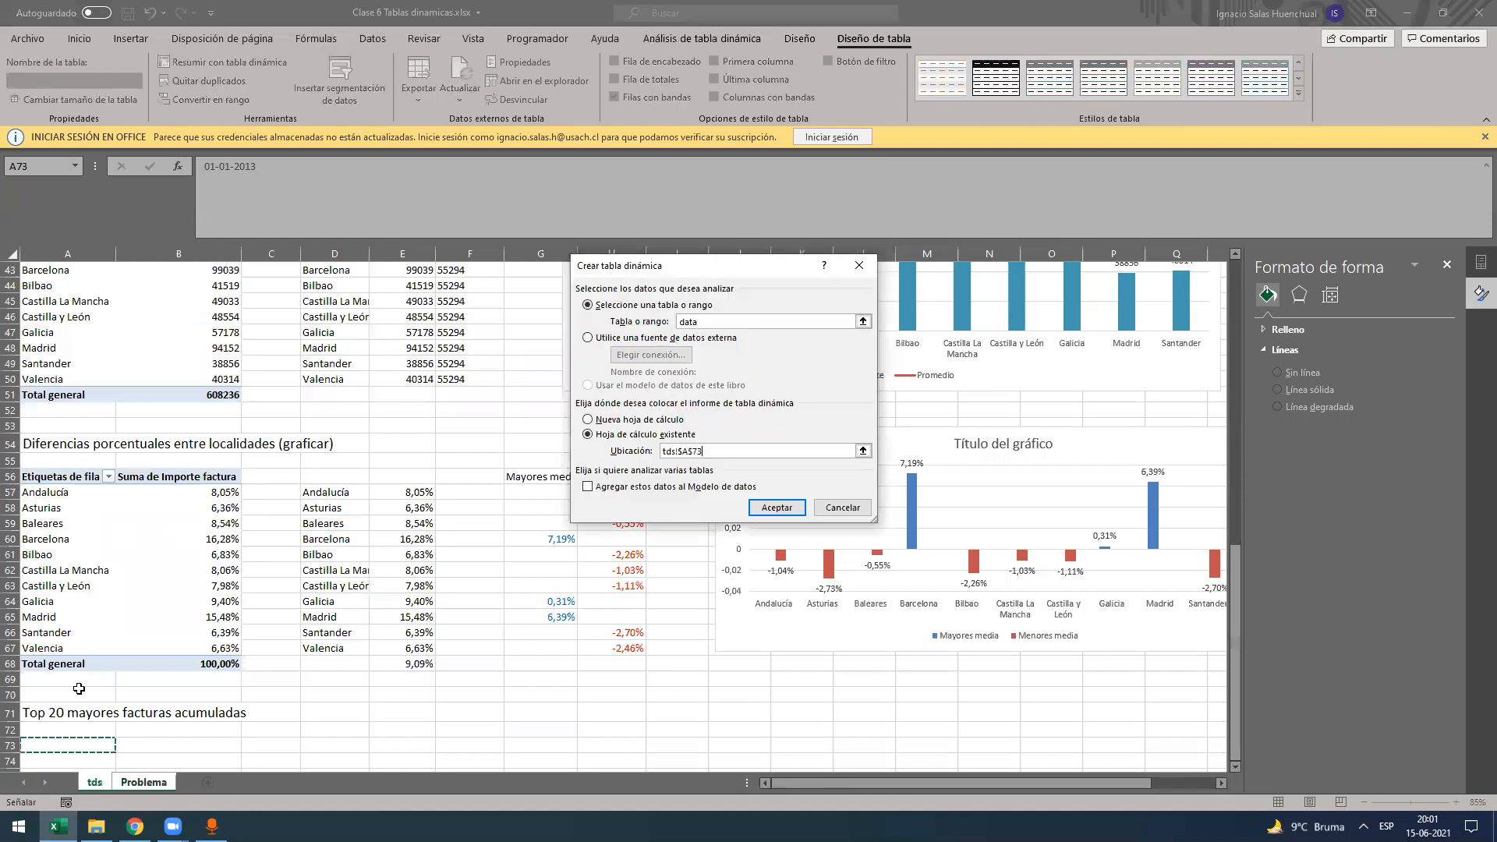
{"action": "key", "text": "Return"}
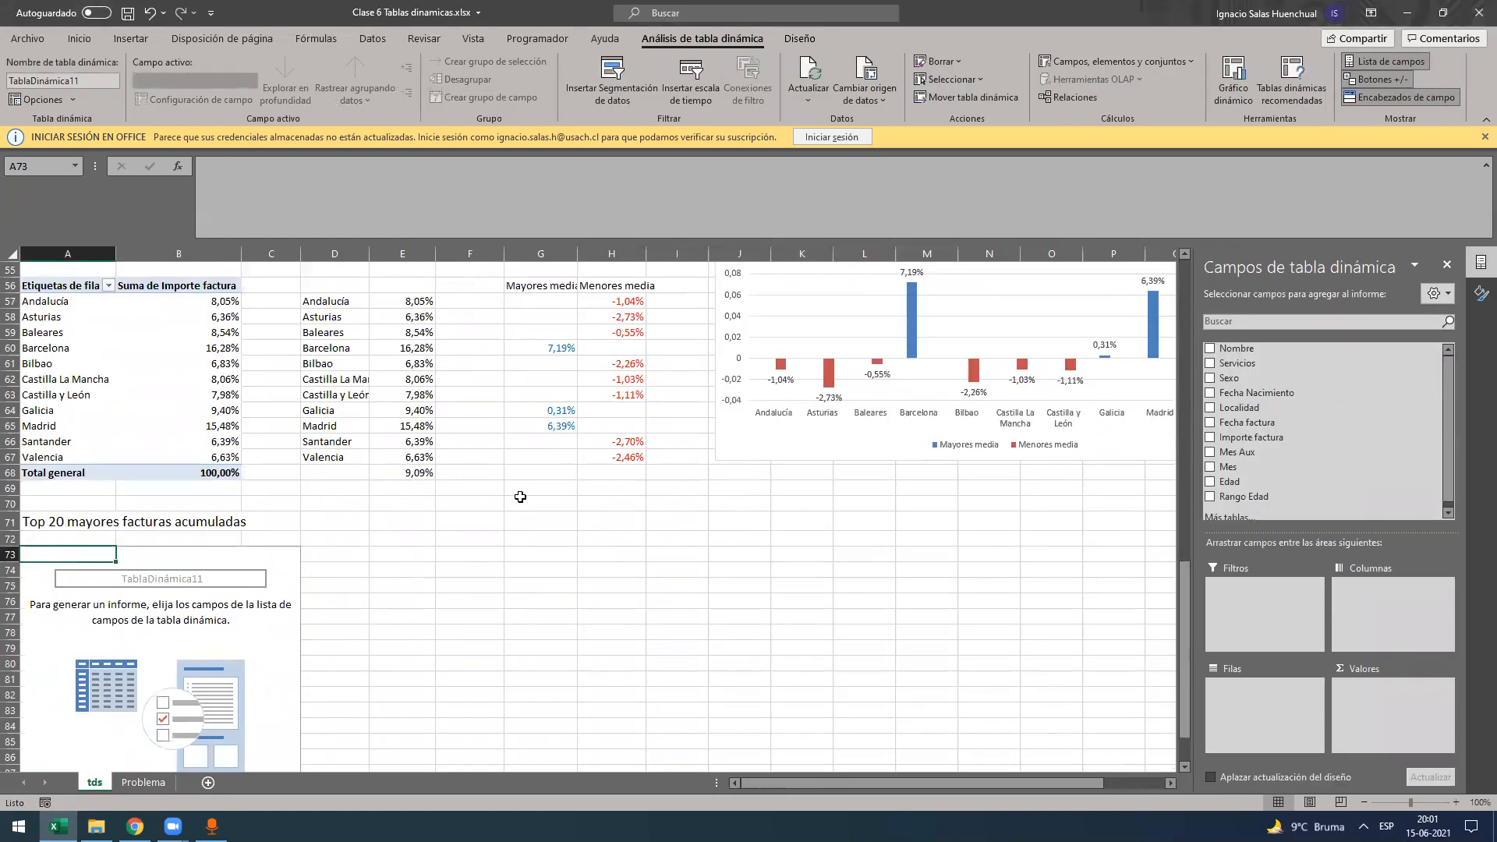
- Add Nombre to the rows and Importe factura to the values of the new pivot table at A73
{"action": "key", "text": "ctrl+Page_Down"}
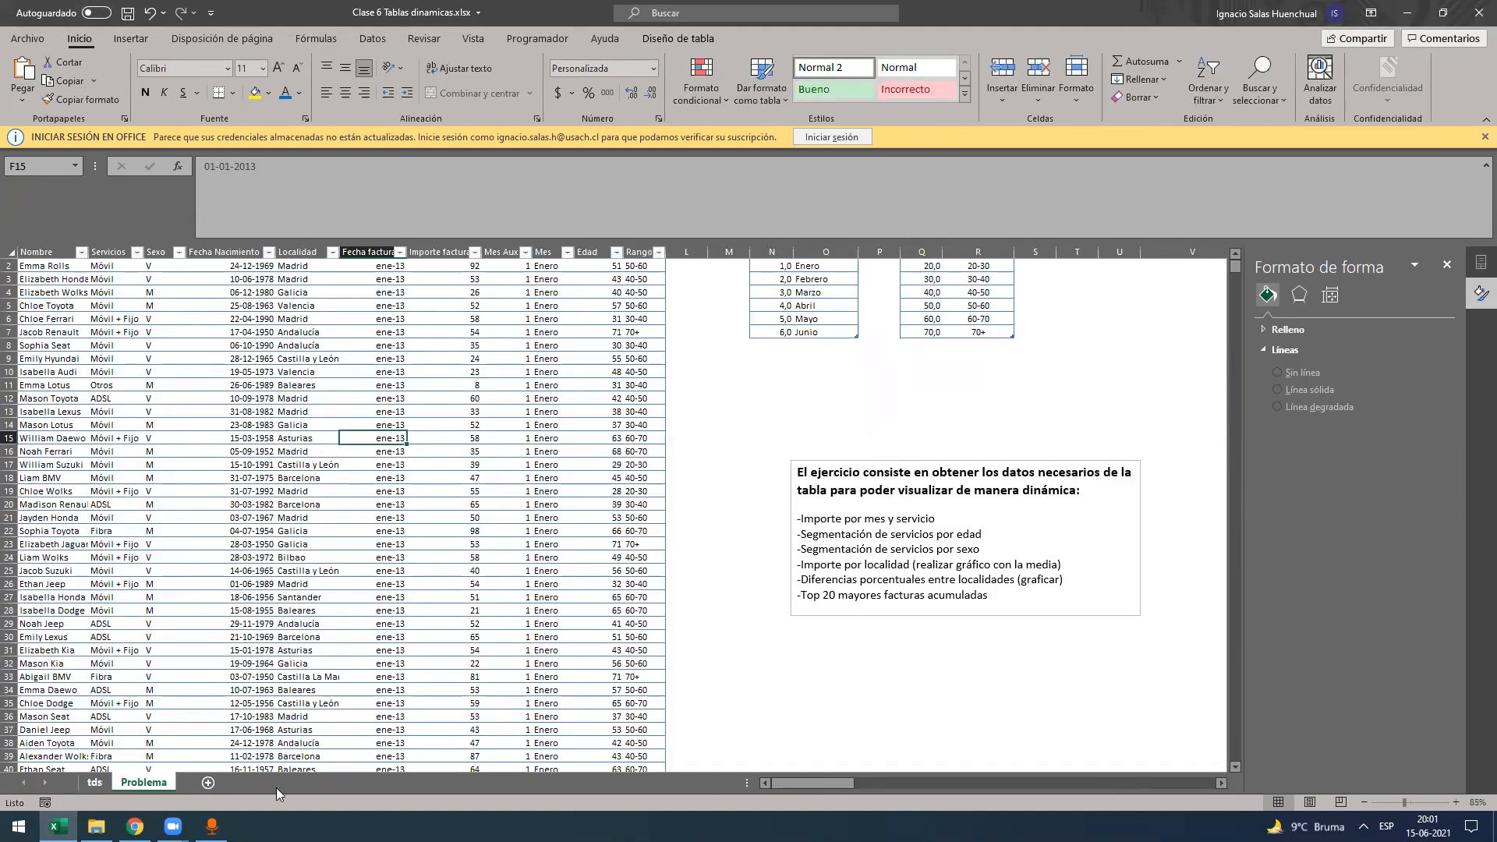
{"action": "key", "text": "ctrl+Page_Up"}
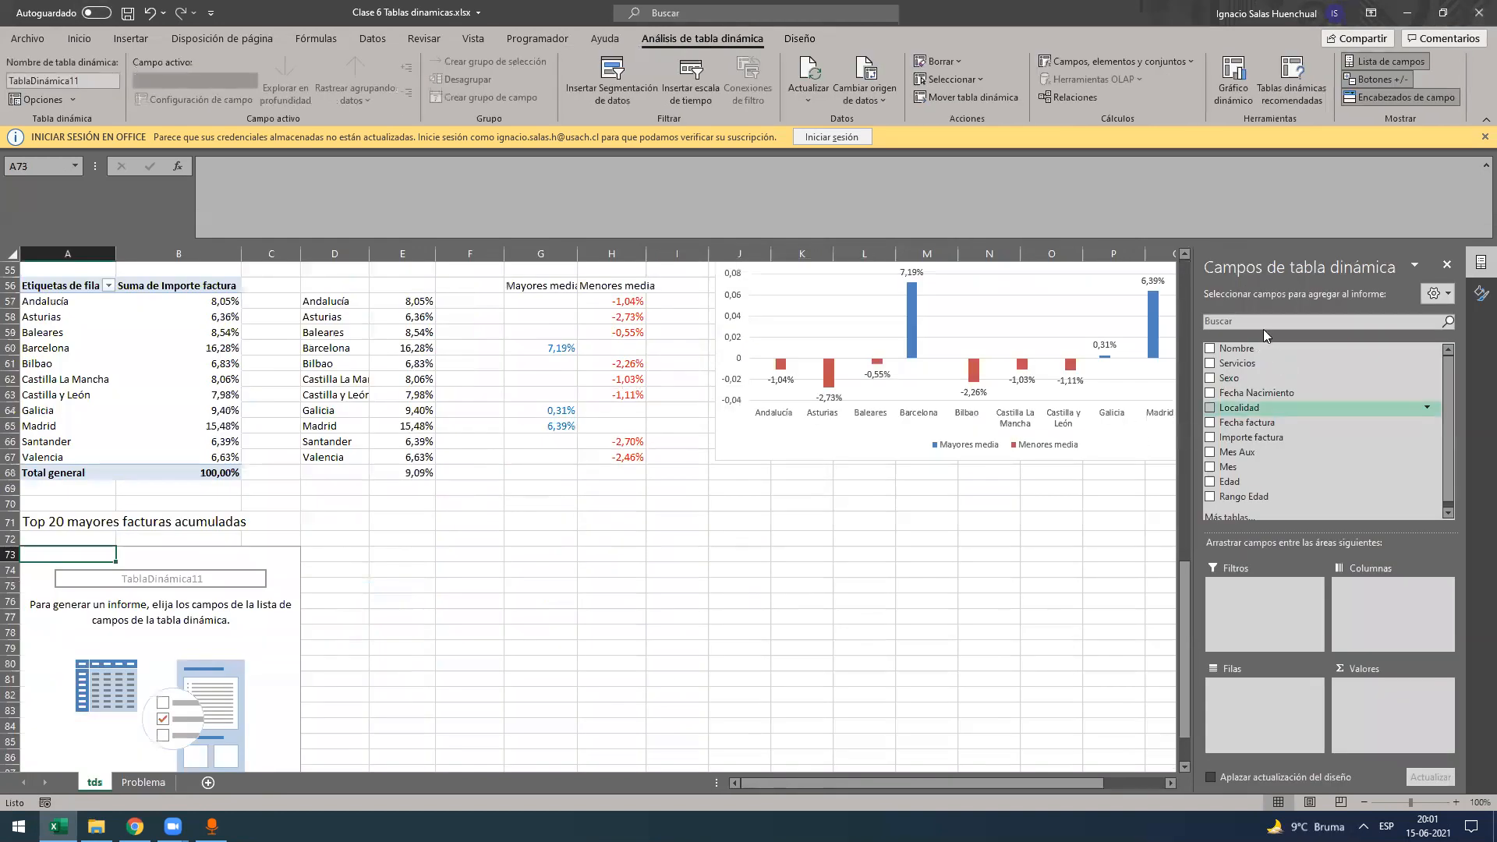
{"action": "left_click_drag", "start_coordinate": [1242, 350], "coordinate": [1230, 749]}
{"action": "left_click_drag", "start_coordinate": [1252, 438], "coordinate": [1377, 694]}
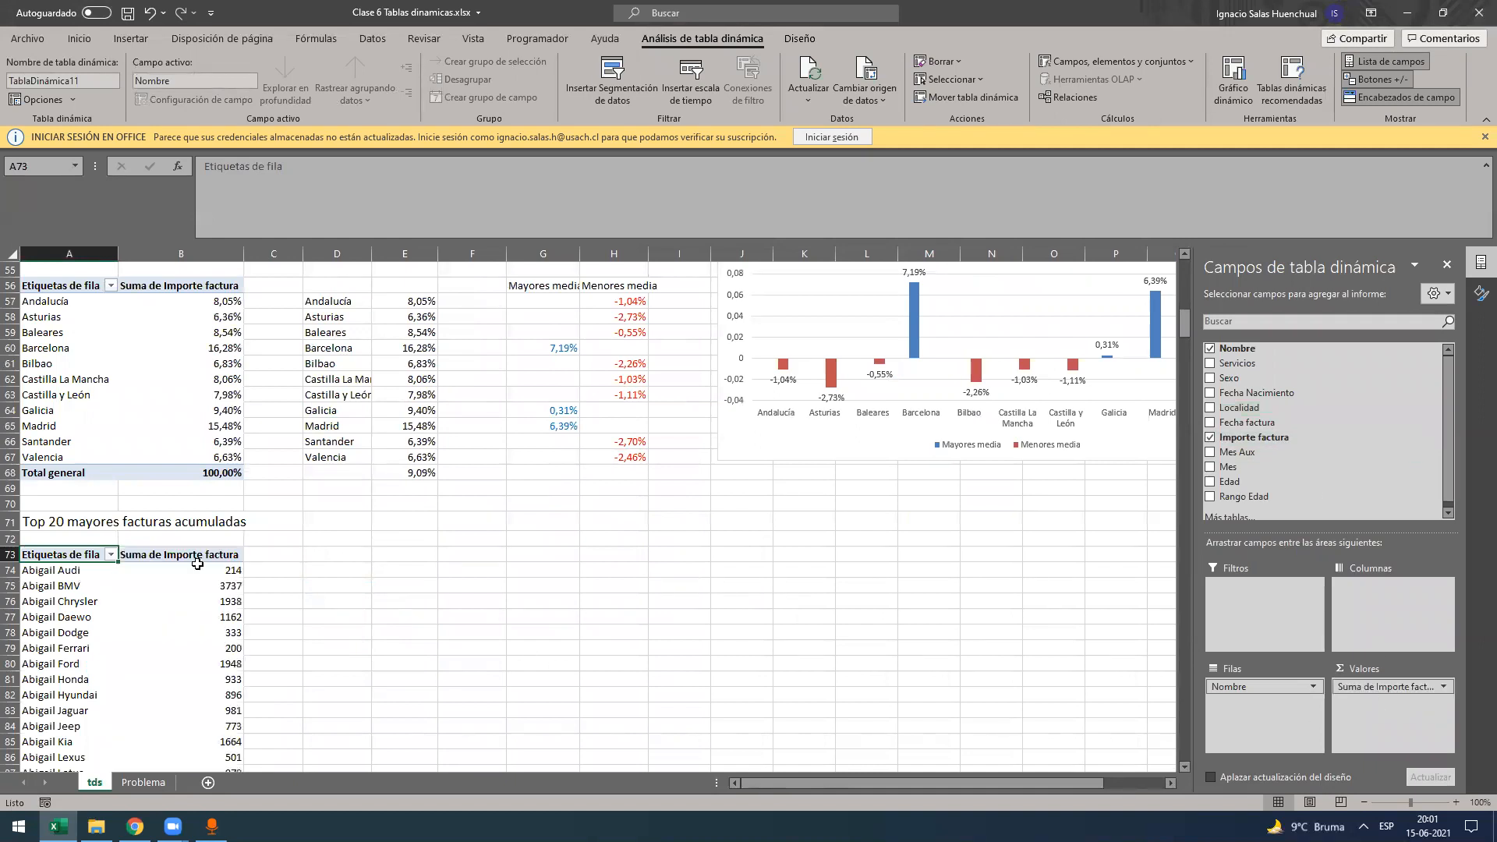
- Look through the customer names and accumulated invoice amounts listed in the pivot table at A73
{"action": "left_click", "coordinate": [160, 548]}
{"action": "scroll", "coordinate": [163, 546], "scroll_direction": "down", "scroll_amount": 3}
{"action": "scroll", "coordinate": [164, 546], "scroll_direction": "up", "scroll_amount": 2}
{"action": "scroll", "coordinate": [166, 546], "scroll_direction": "down", "scroll_amount": 4}
{"action": "scroll", "coordinate": [166, 547], "scroll_direction": "down", "scroll_amount": 7}
{"action": "scroll", "coordinate": [167, 522], "scroll_direction": "up", "scroll_amount": 14}
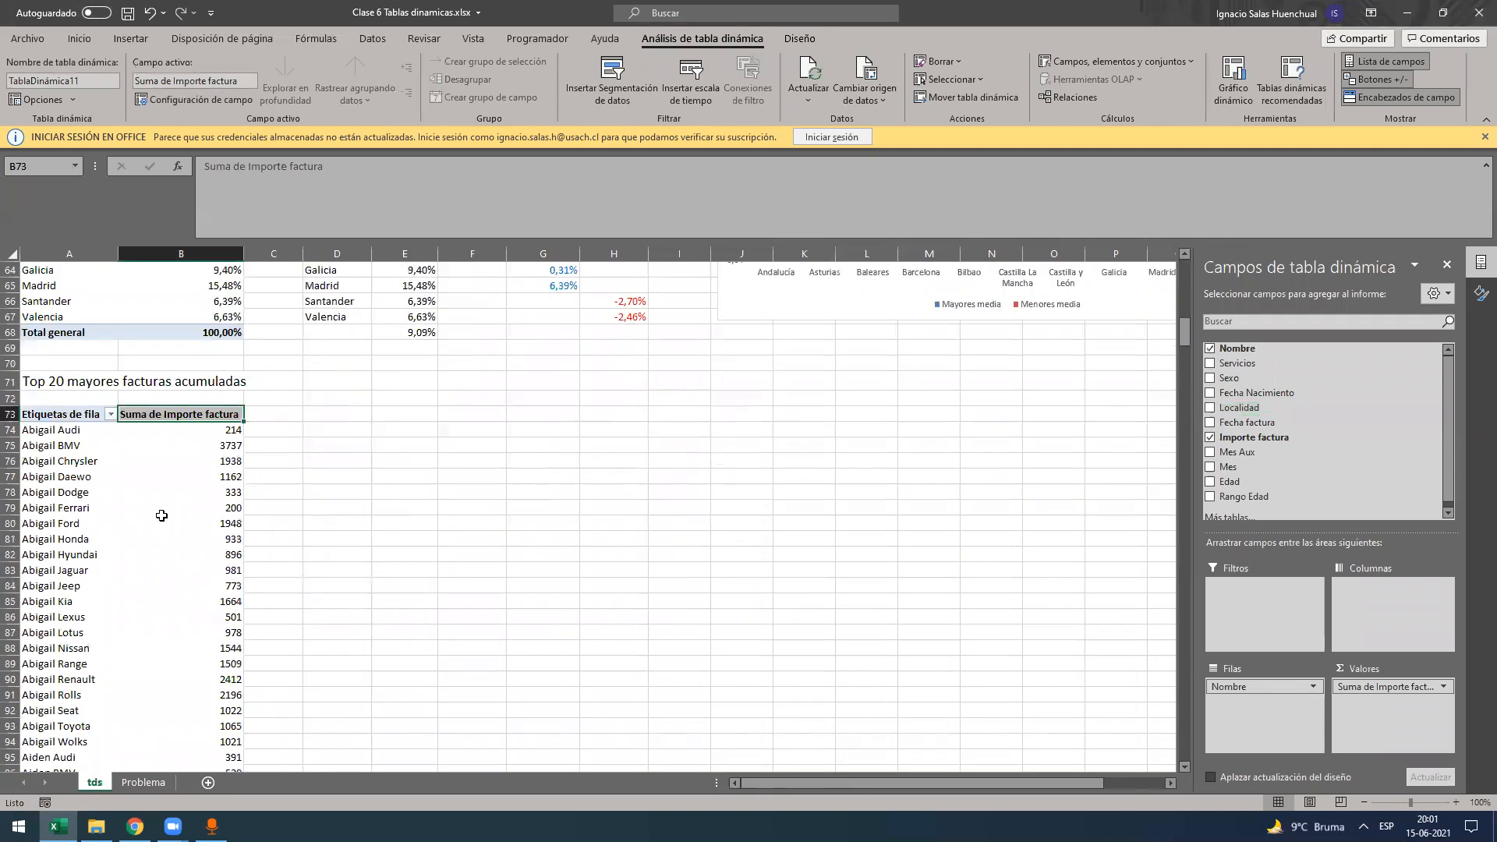
{"action": "left_click", "coordinate": [143, 665]}
{"action": "left_click", "coordinate": [144, 637]}
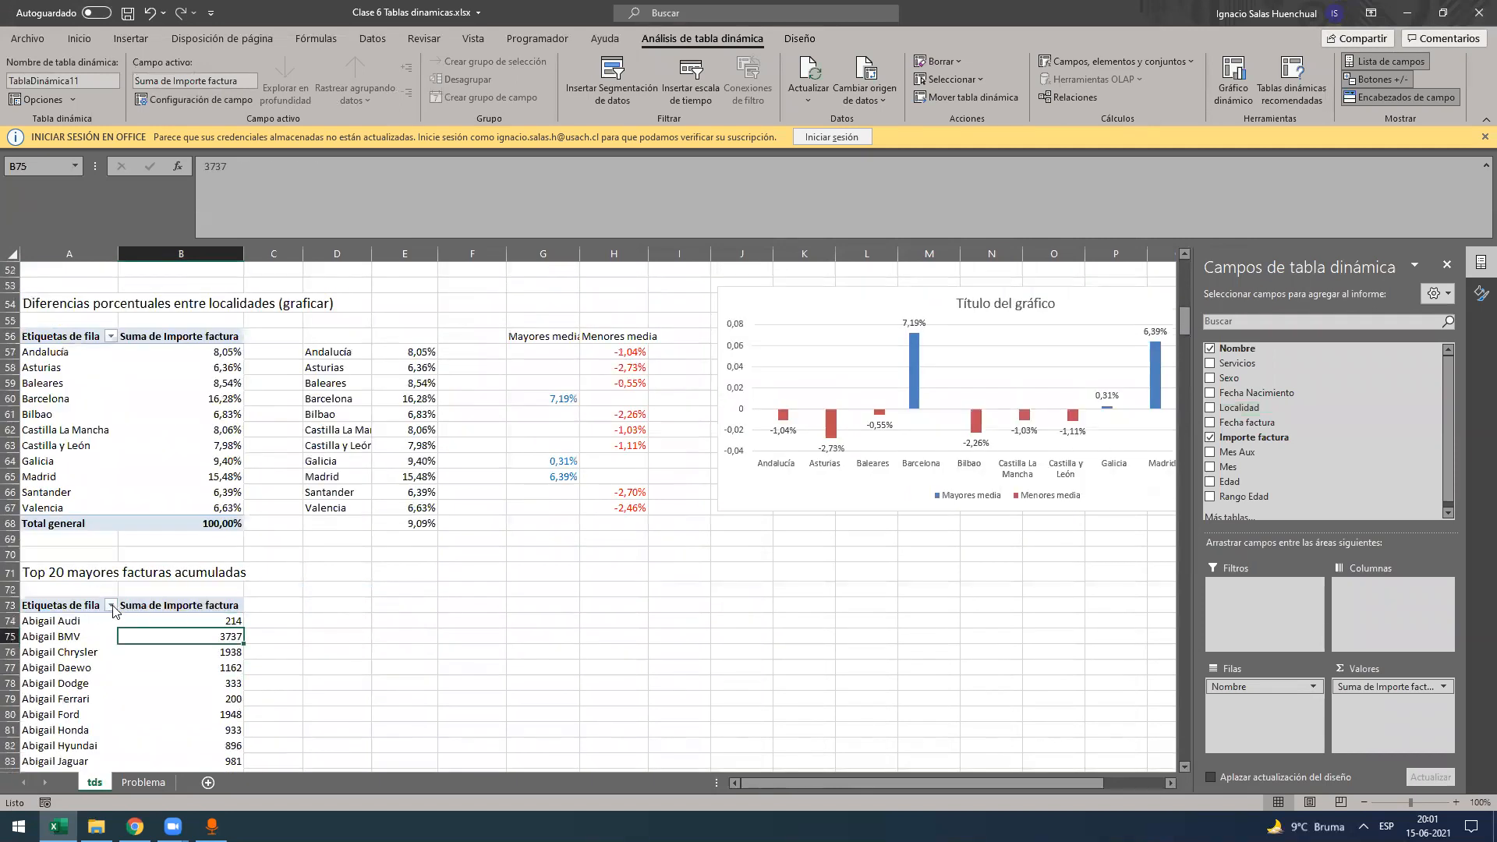
- Open the Diez mejores value filter for the pivot table's row labels, keeping superiores, Elementos and Suma de Importe factura as its criteria
{"action": "left_click", "coordinate": [111, 605]}
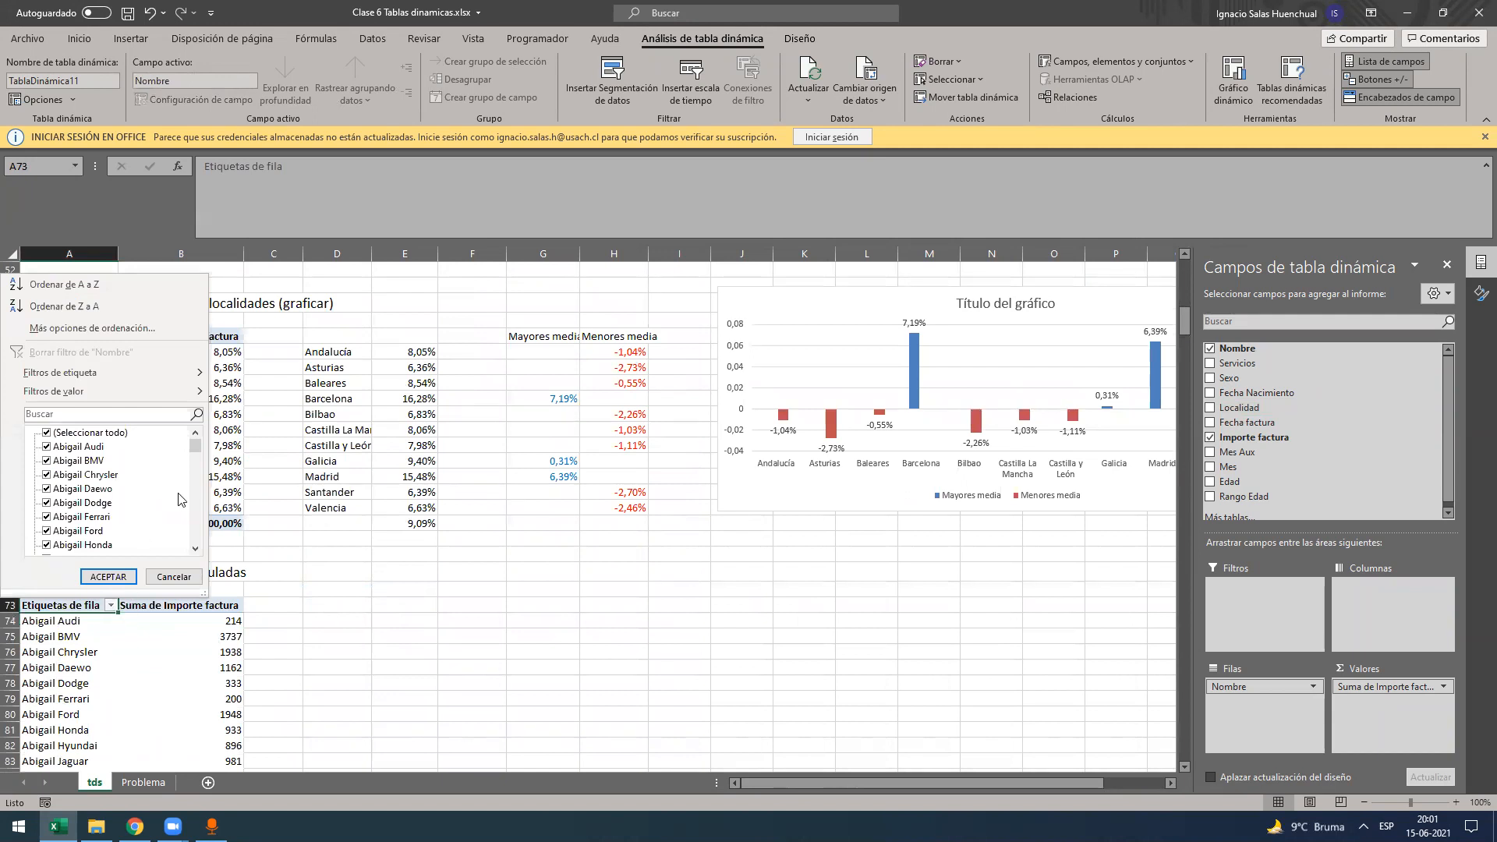
{"action": "mouse_move", "coordinate": [150, 387]}
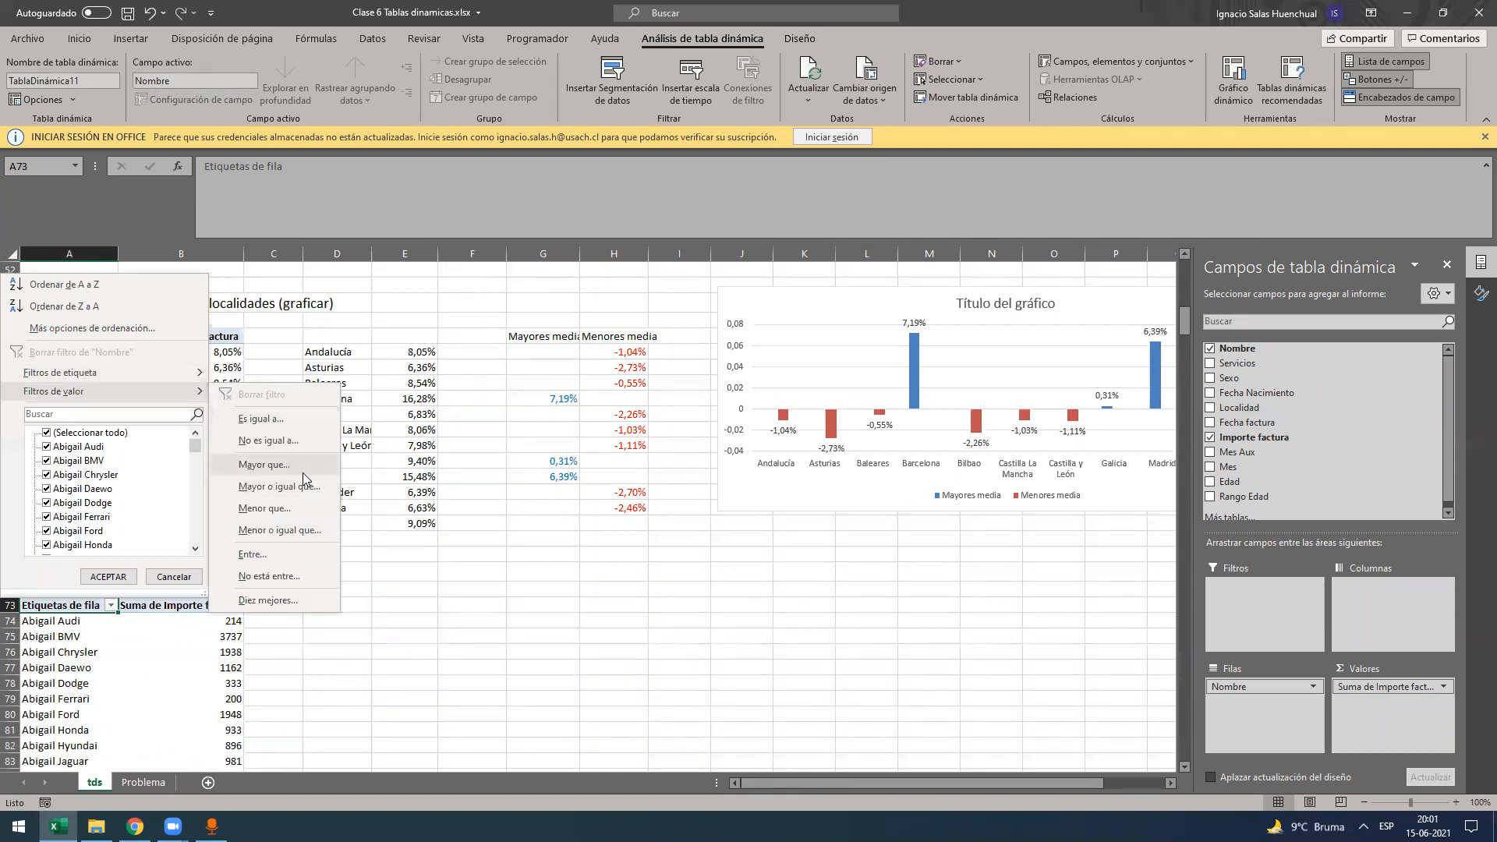
{"action": "left_click", "coordinate": [282, 600]}
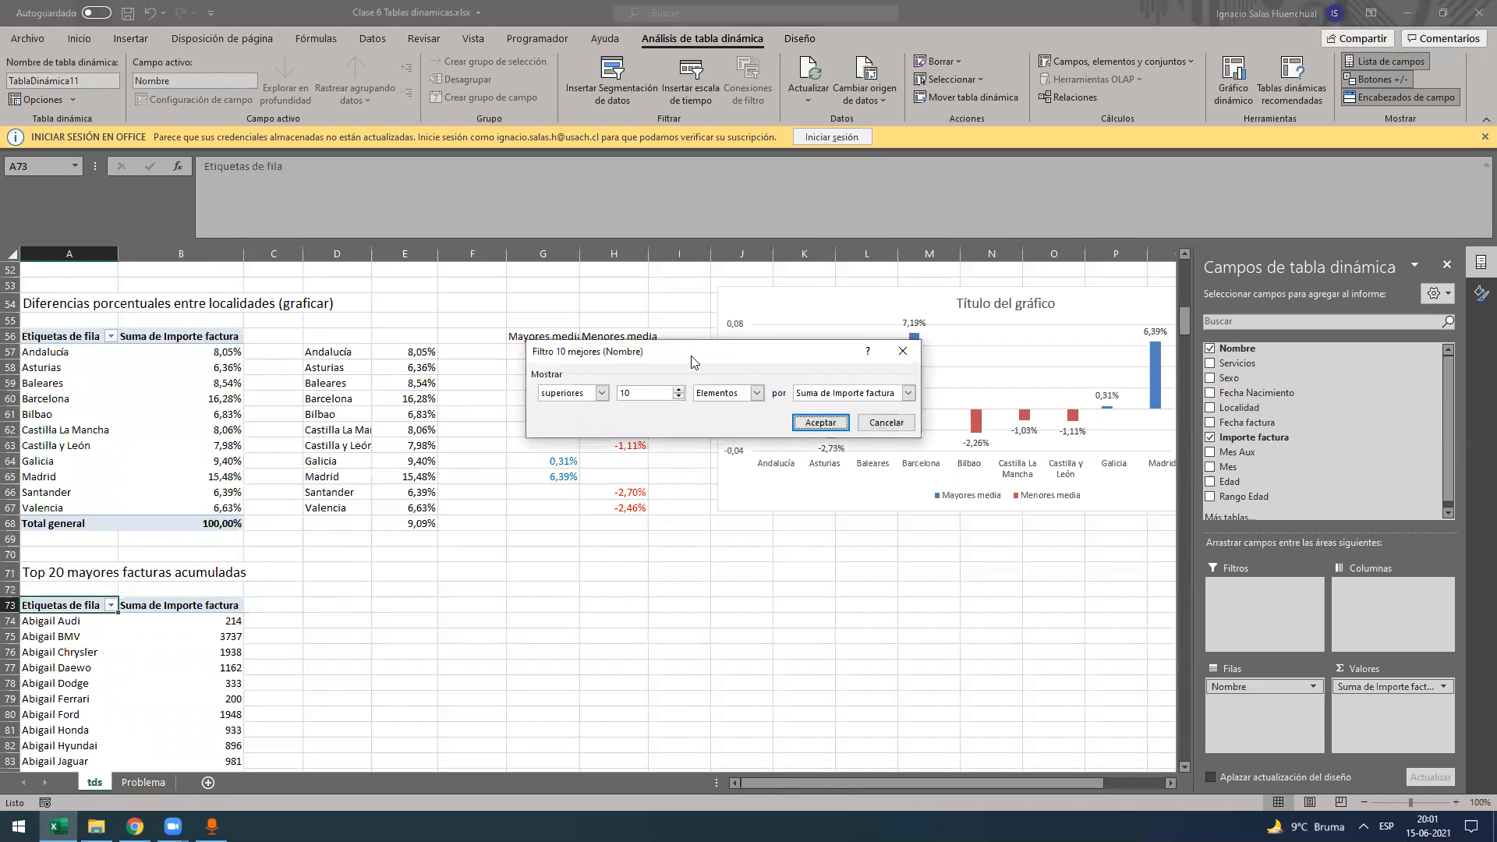
{"action": "left_click_drag", "start_coordinate": [691, 361], "coordinate": [564, 574]}
{"action": "left_click", "coordinate": [472, 606]}
{"action": "left_click", "coordinate": [467, 606]}
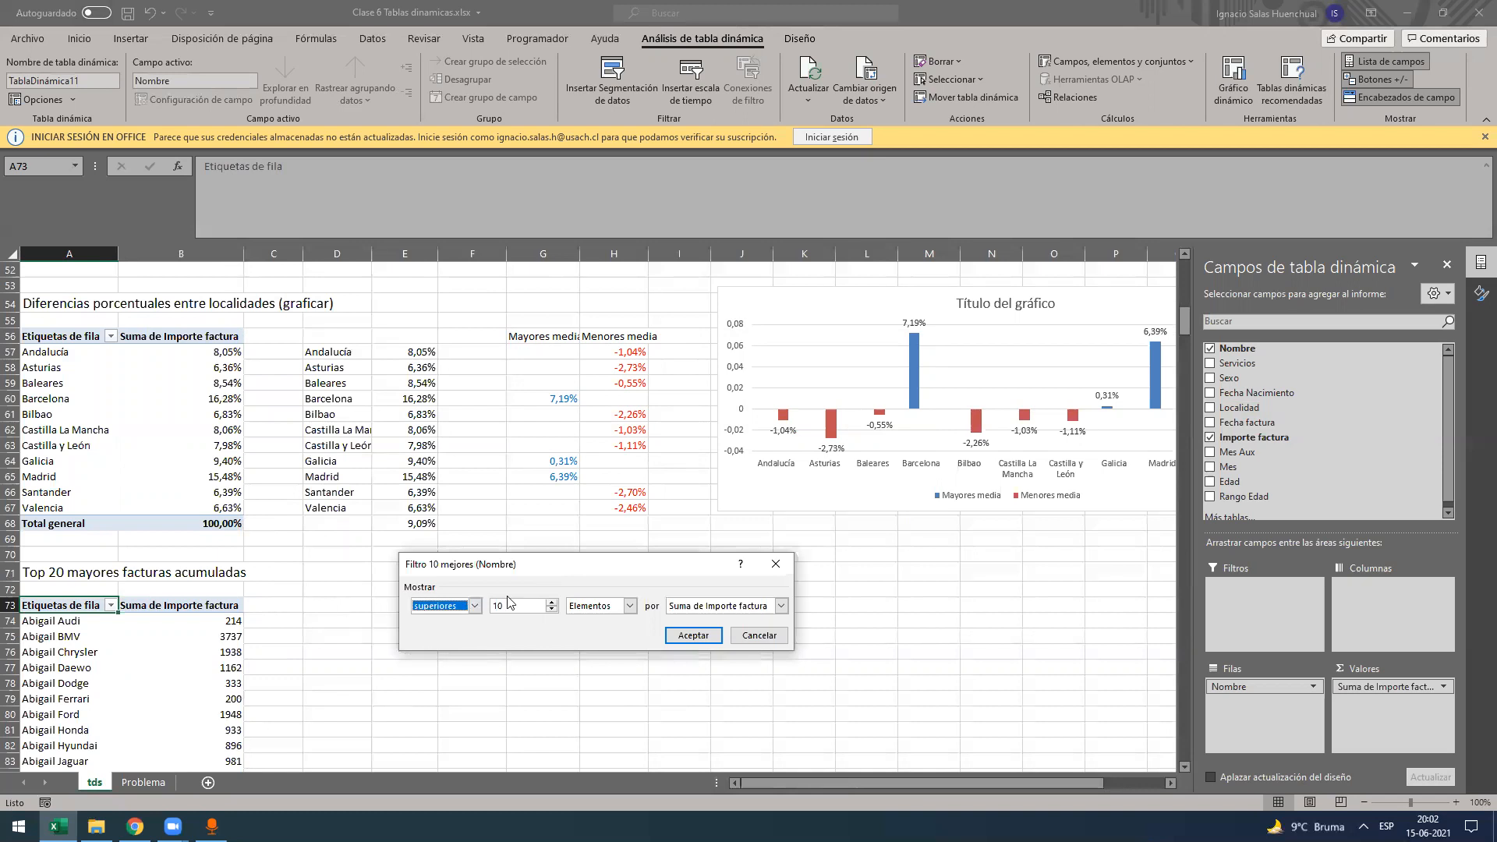
{"action": "left_click", "coordinate": [505, 606]}
{"action": "left_click", "coordinate": [581, 613]}
{"action": "left_click", "coordinate": [586, 619]}
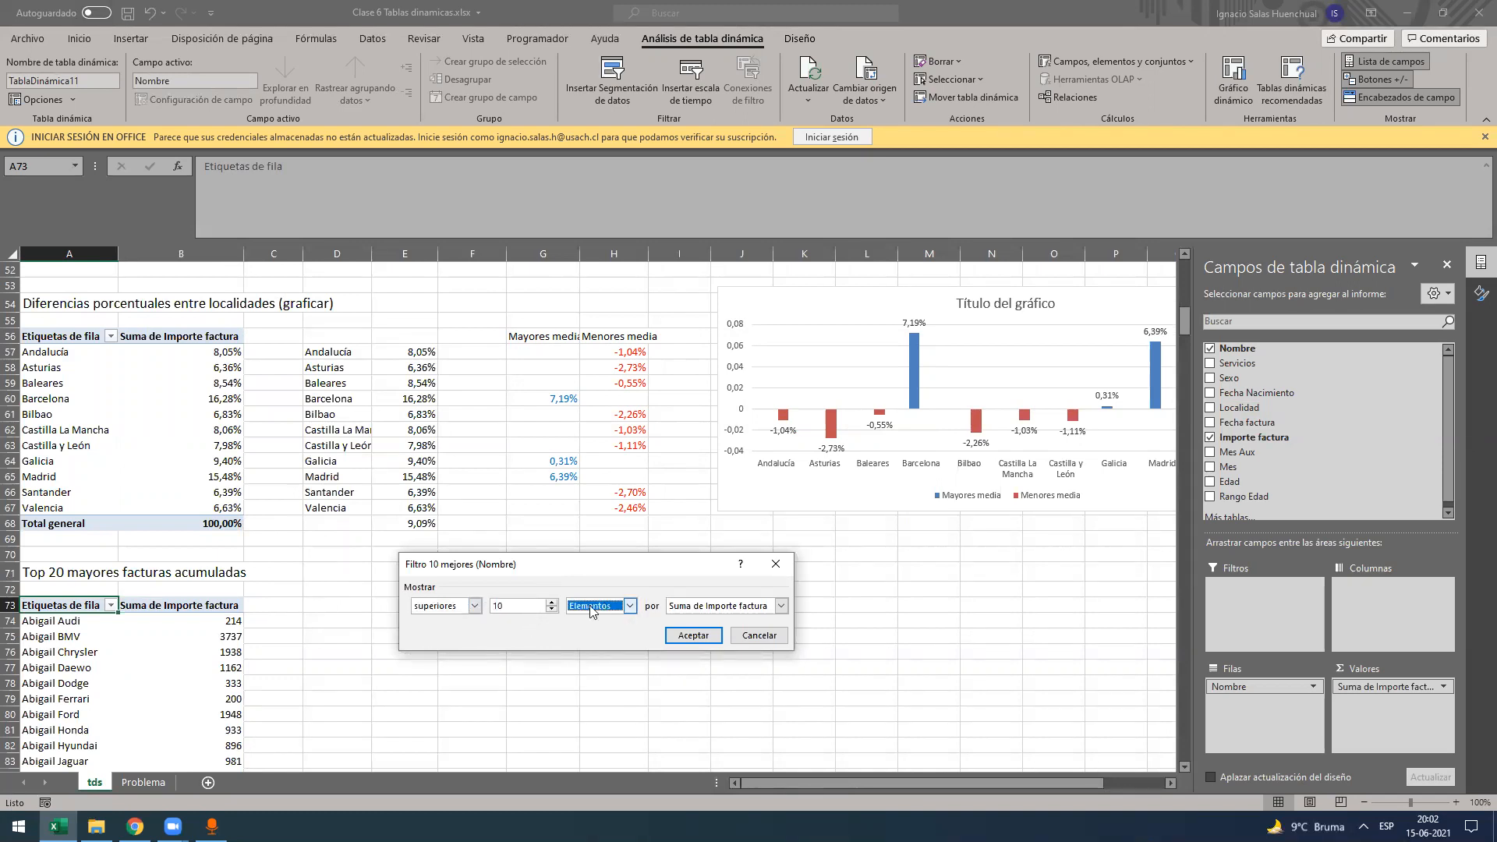
{"action": "left_click", "coordinate": [618, 610]}
{"action": "left_click", "coordinate": [593, 618]}
{"action": "left_click", "coordinate": [733, 604]}
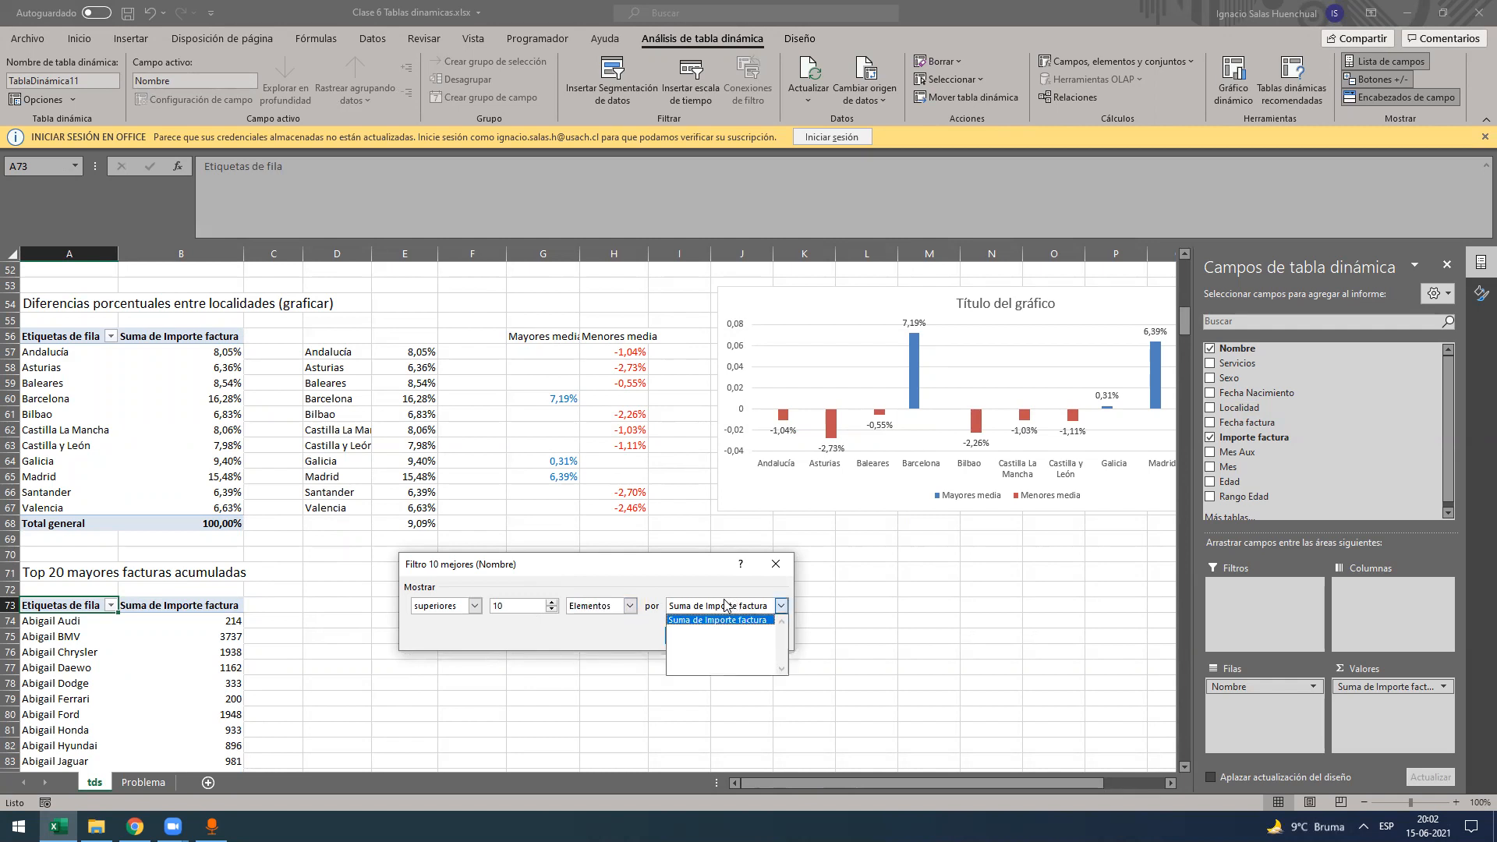
{"action": "left_click", "coordinate": [725, 605]}
{"action": "left_click", "coordinate": [714, 607]}
{"action": "left_click", "coordinate": [710, 618]}
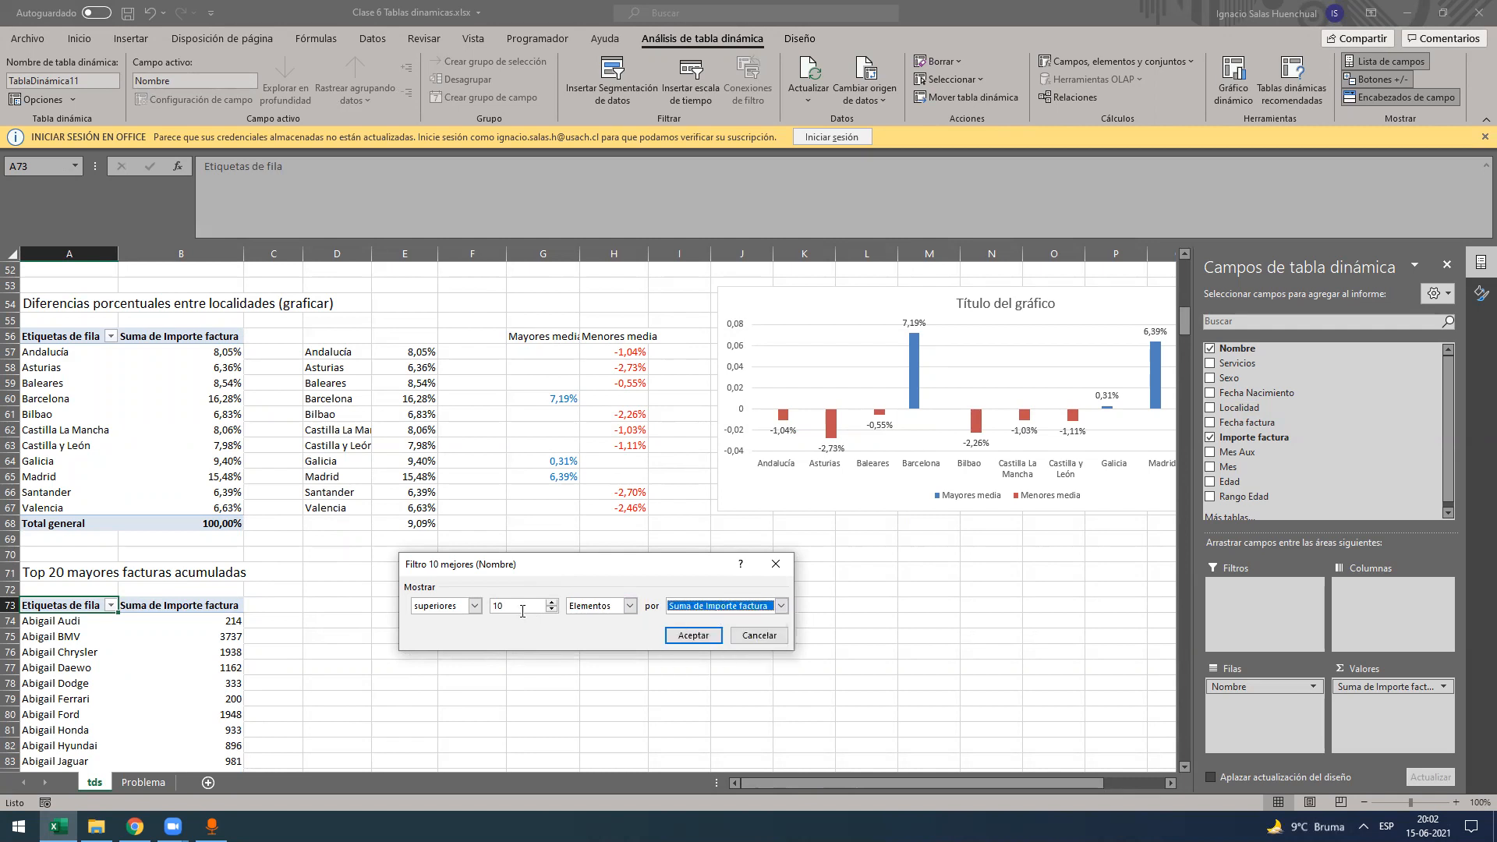
- Set the value filter to show the top 20 items and apply it to the pivot table
{"action": "left_click", "coordinate": [523, 612]}
{"action": "type", "text": "20"}
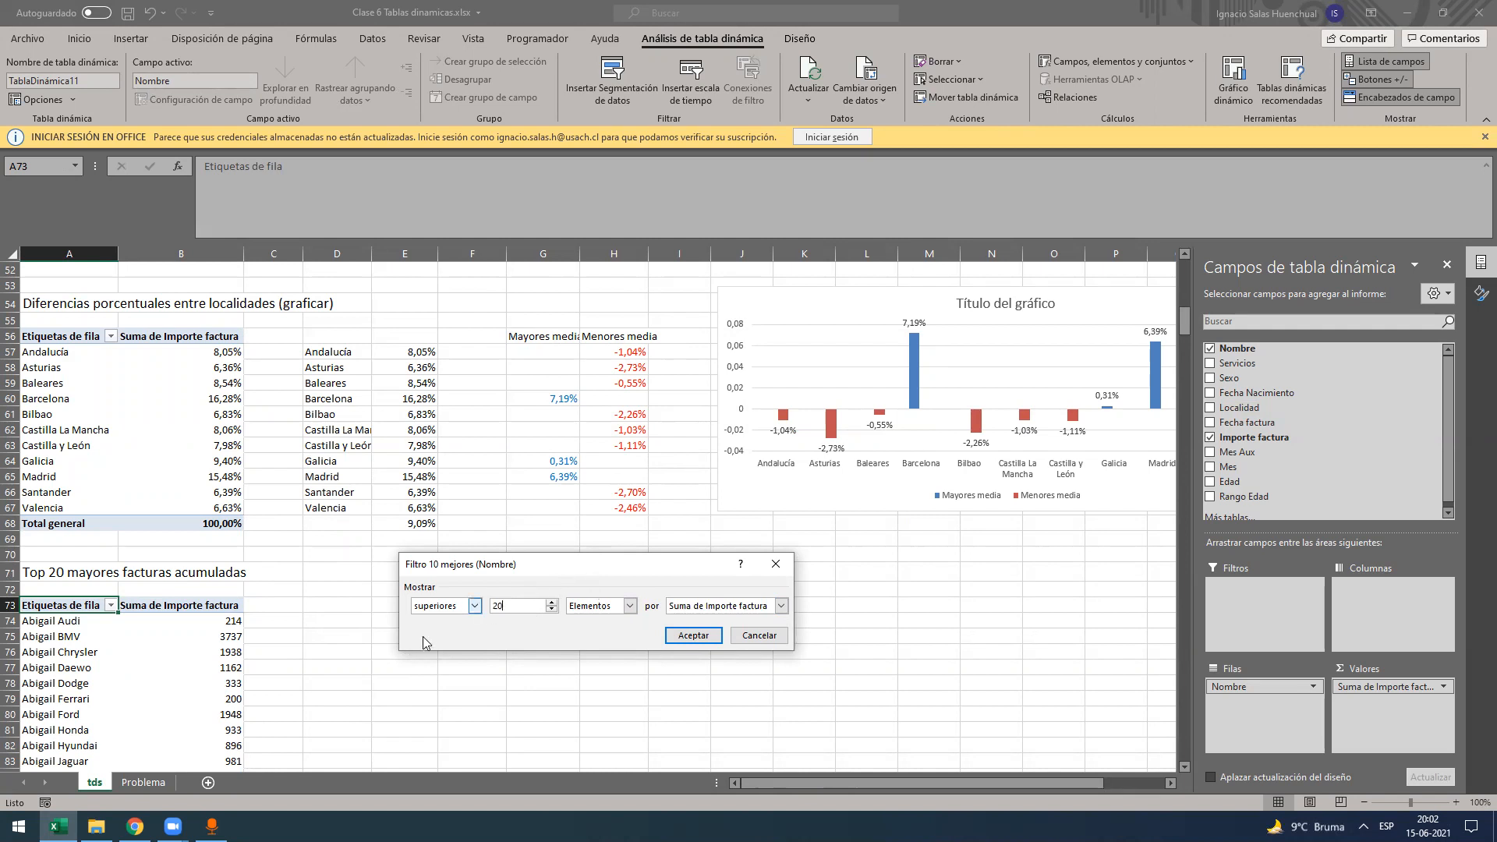
{"action": "left_click", "coordinate": [686, 639]}
- Examine the filtered pivot table's names and invoice sums in rows 74 to 94
{"action": "scroll", "coordinate": [297, 598], "scroll_direction": "down", "scroll_amount": 6}
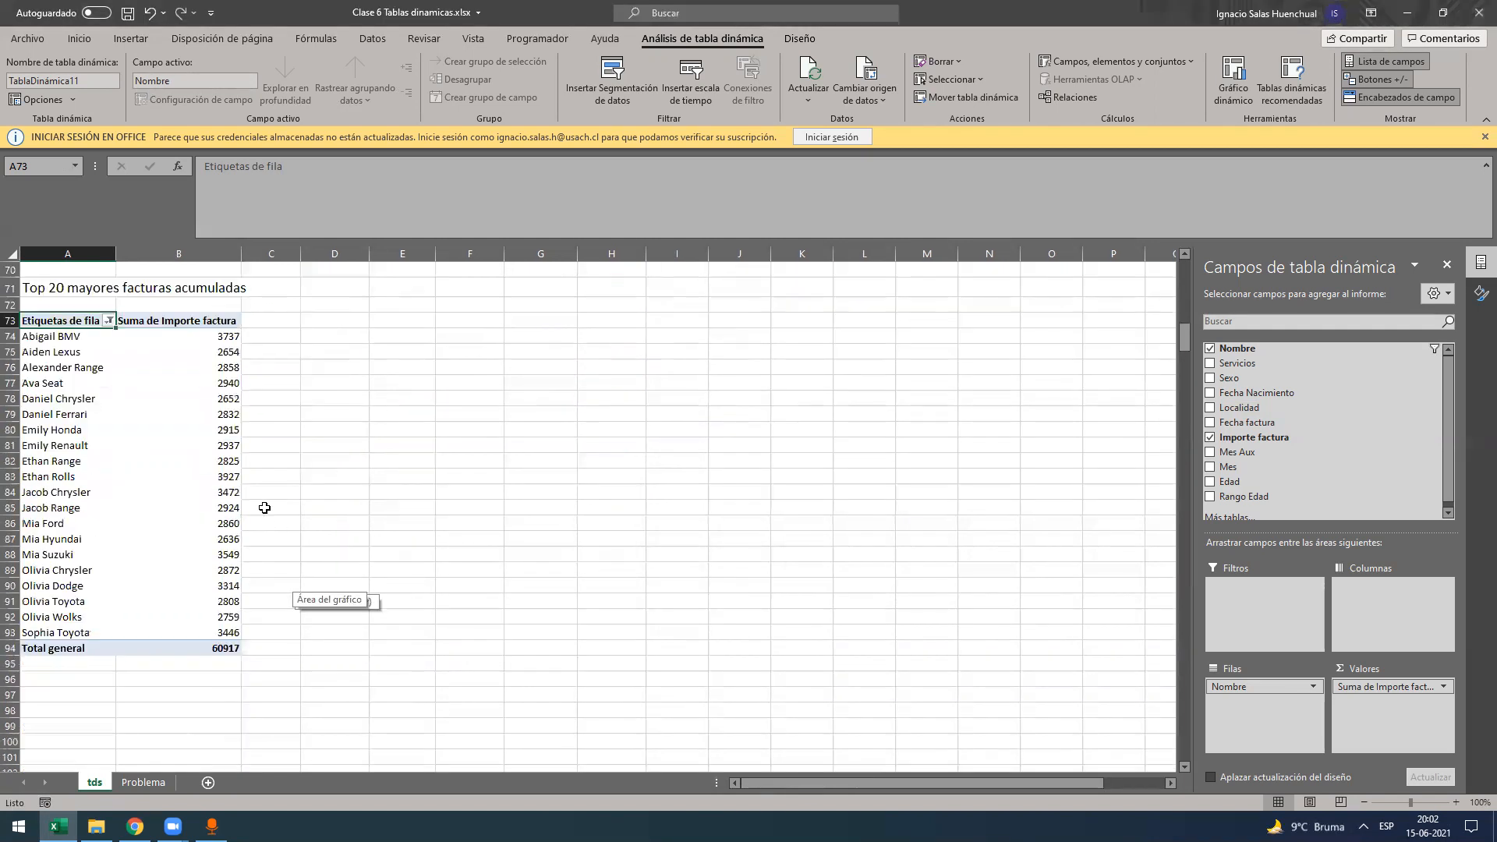
{"action": "scroll", "coordinate": [179, 438], "scroll_direction": "up", "scroll_amount": 1}
{"action": "left_click", "coordinate": [206, 372]}
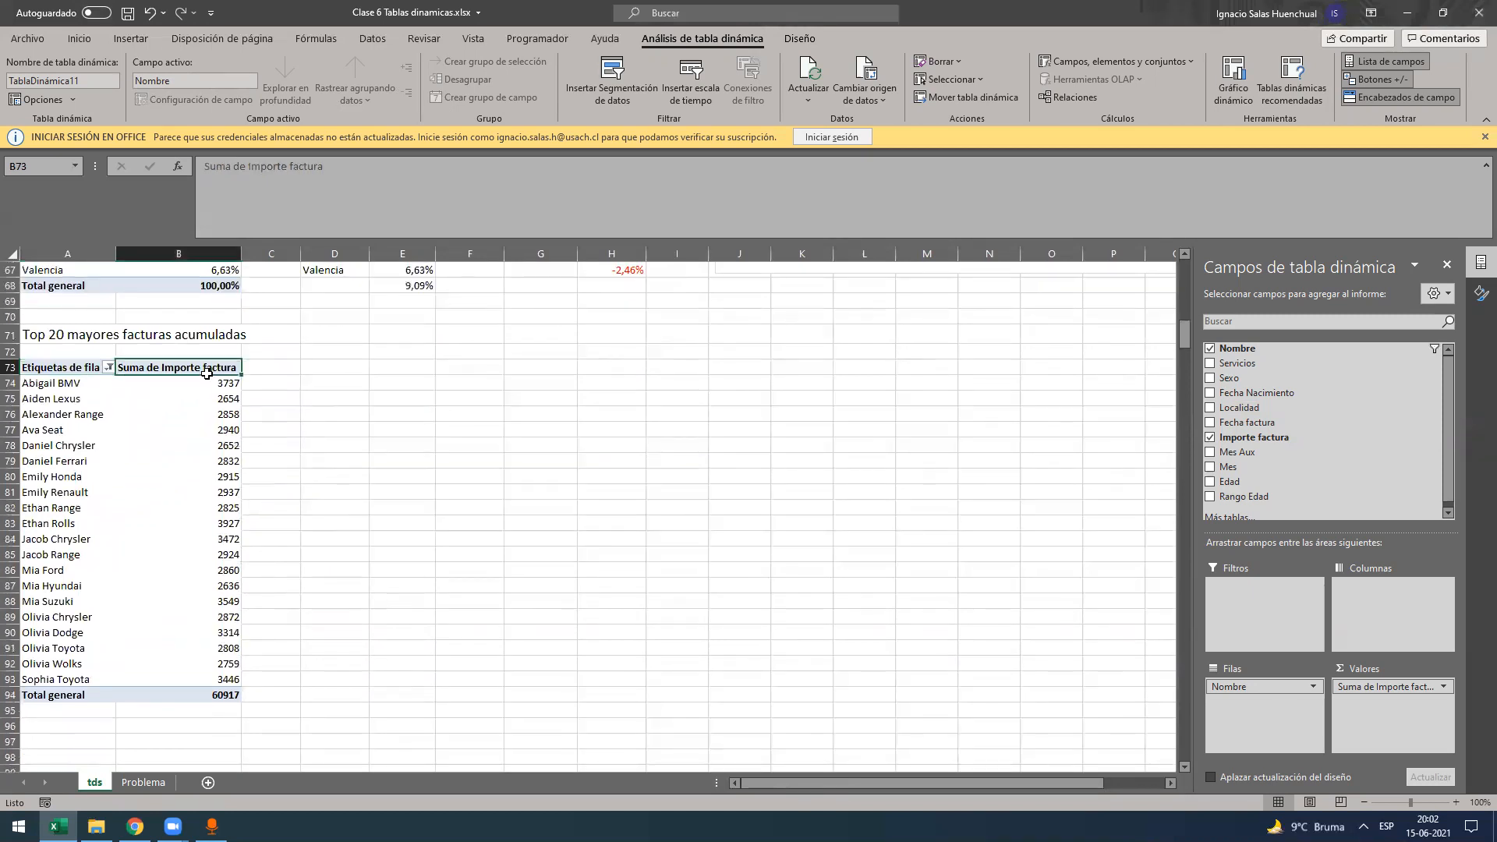
{"action": "left_click_drag", "start_coordinate": [214, 386], "coordinate": [215, 680]}
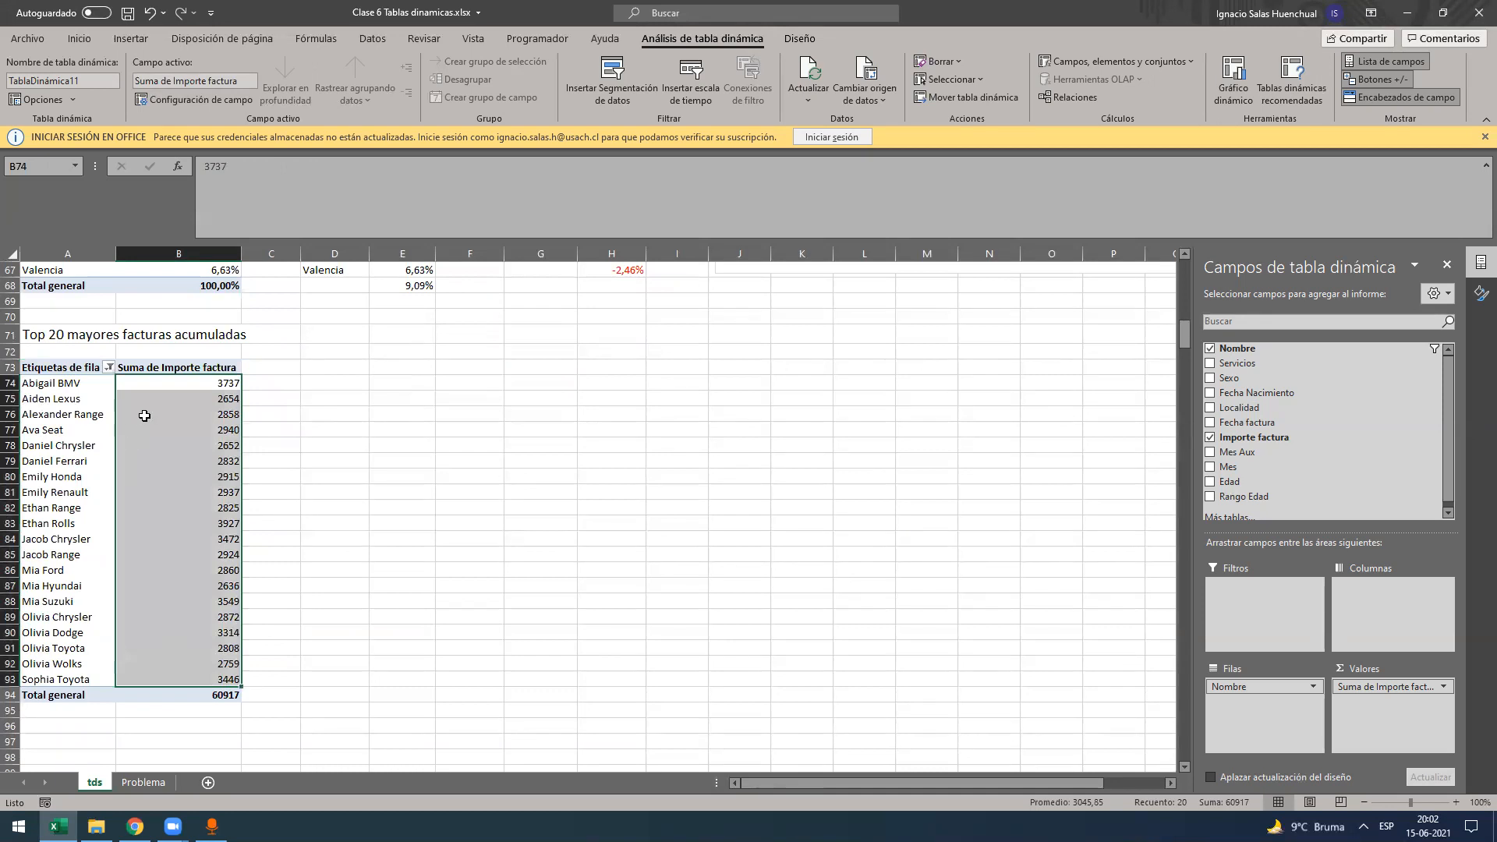
{"action": "mouse_move", "coordinate": [144, 416]}
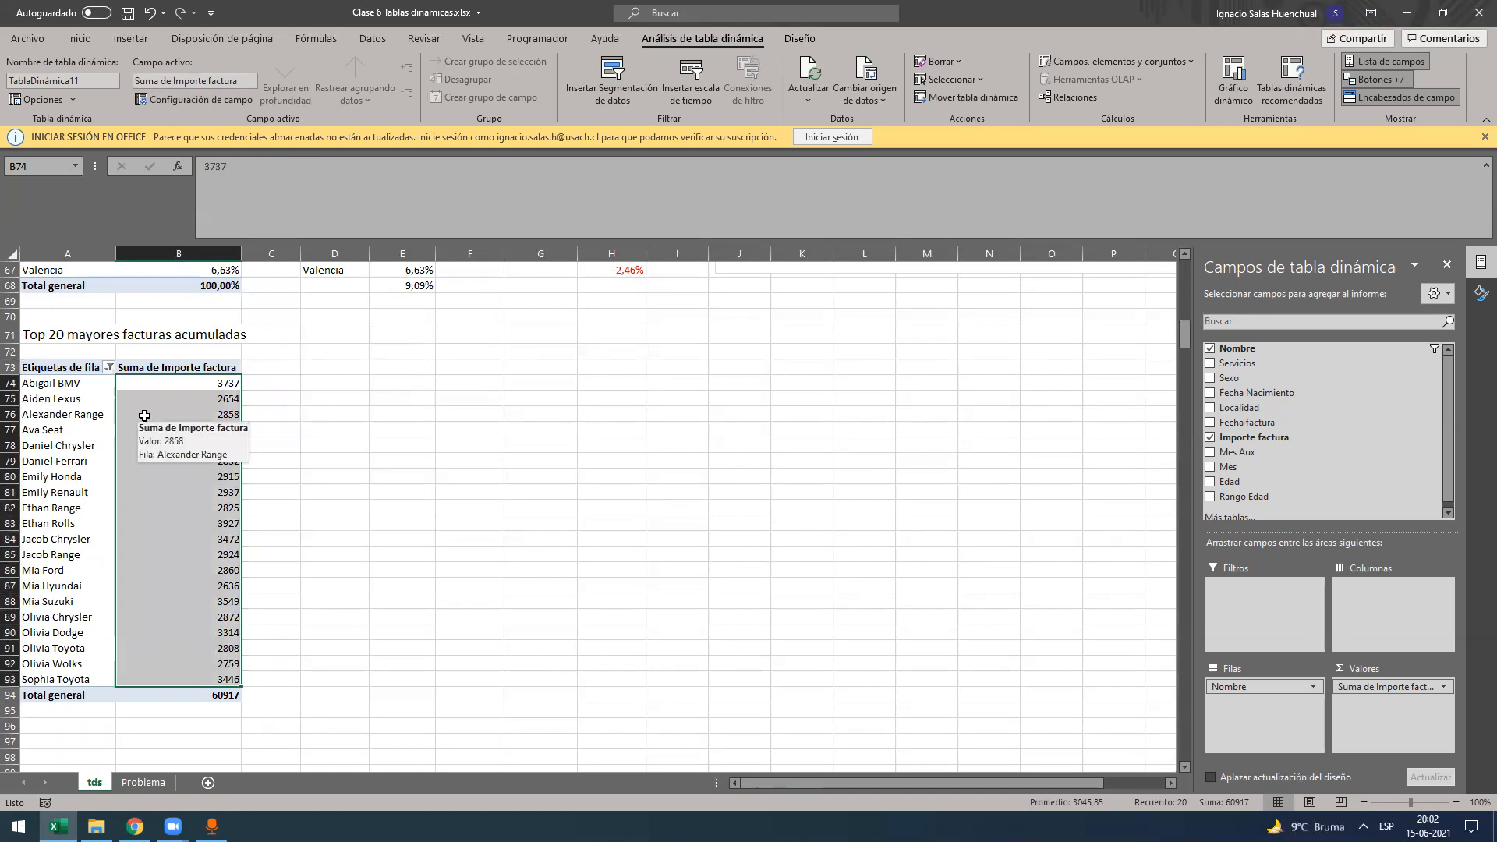
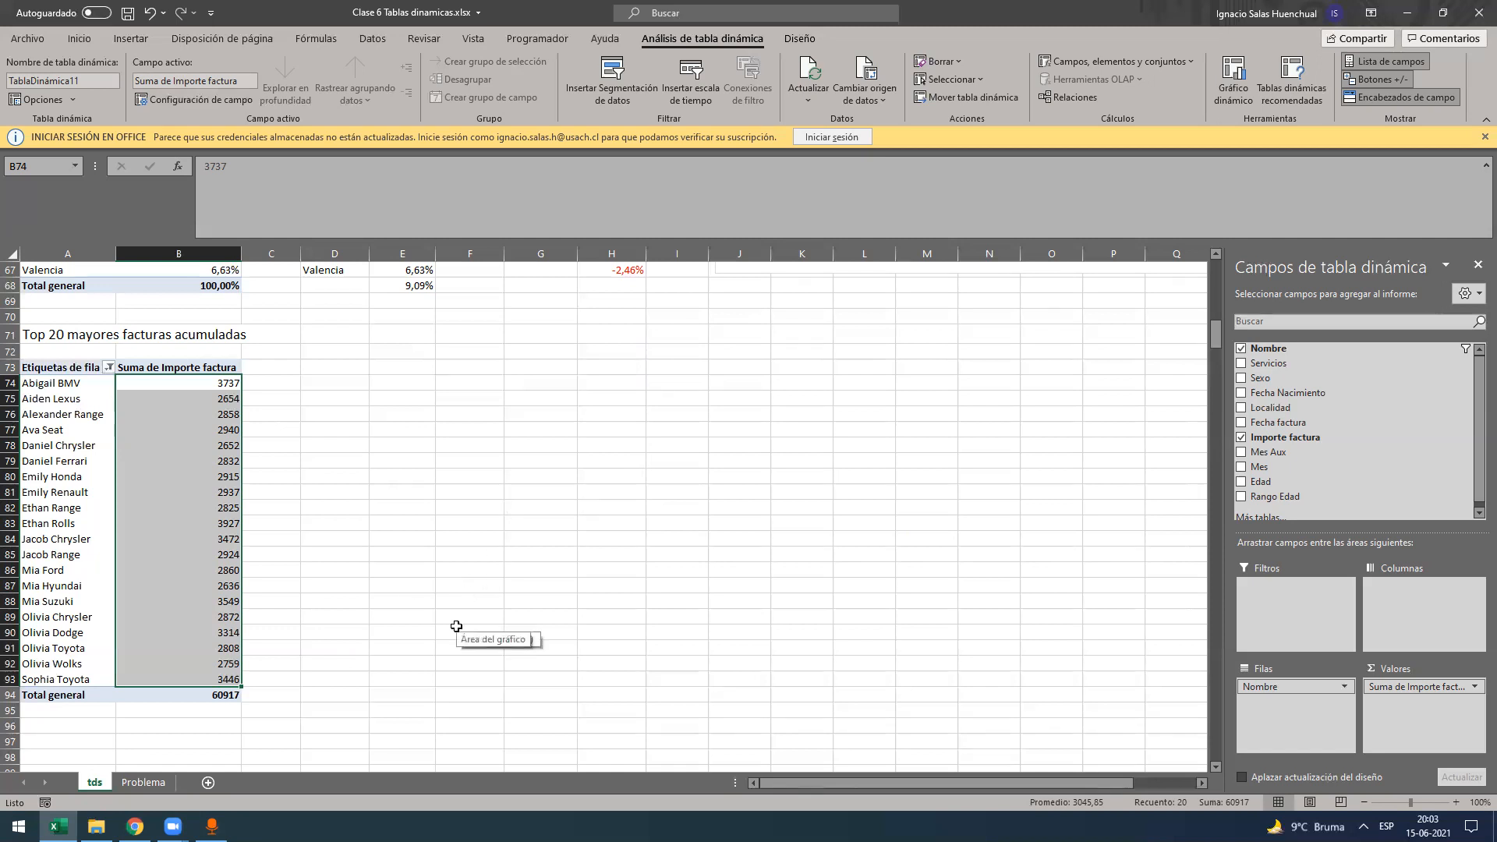
{"action": "scroll", "coordinate": [328, 517], "scroll_direction": "down", "scroll_amount": 1}
{"action": "left_click", "coordinate": [324, 492]}
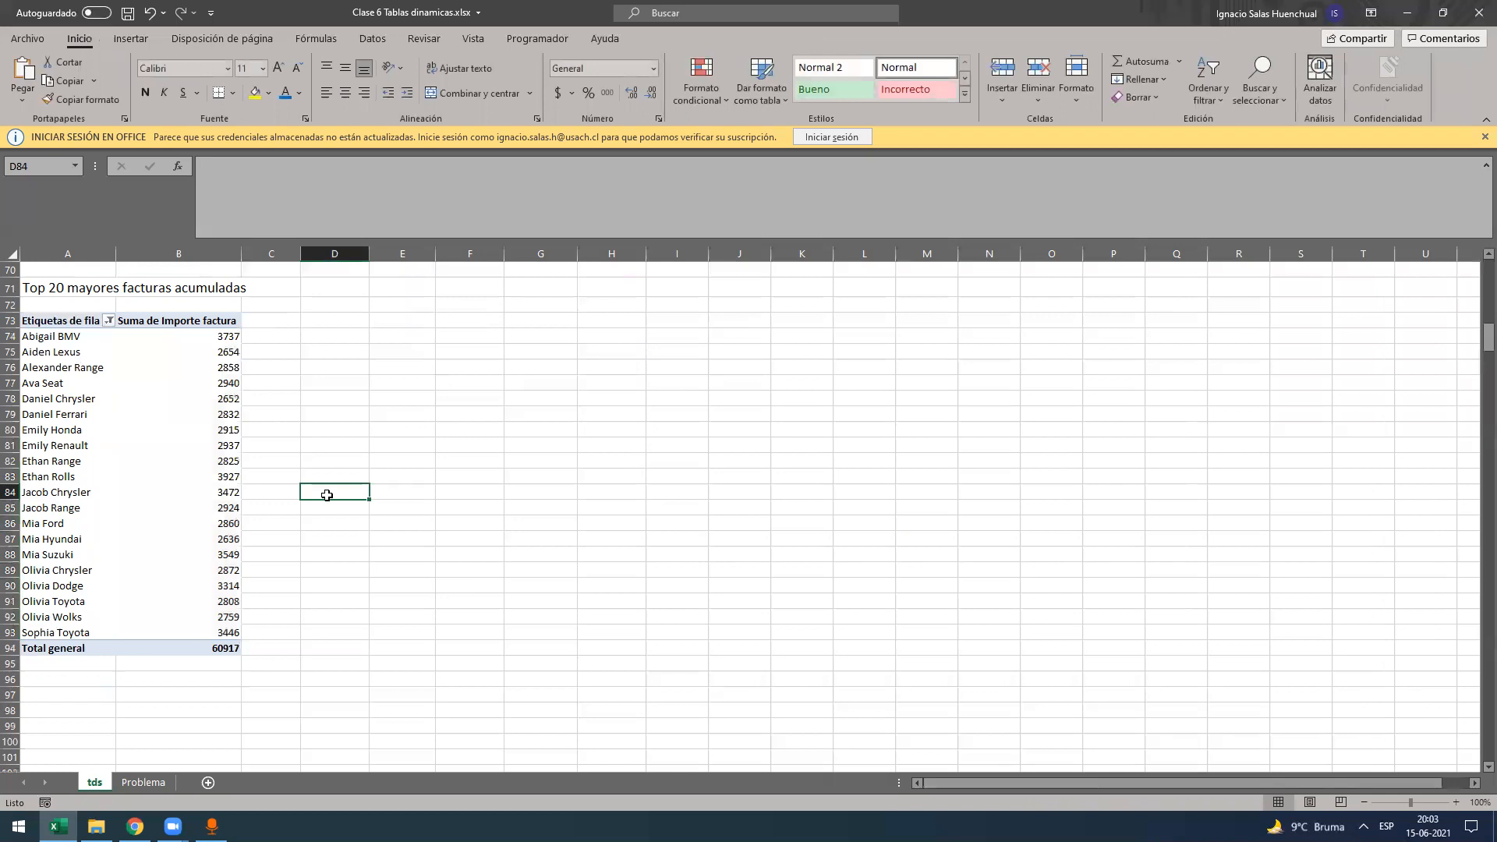
{"action": "scroll", "coordinate": [324, 492], "scroll_direction": "up", "scroll_amount": 1}
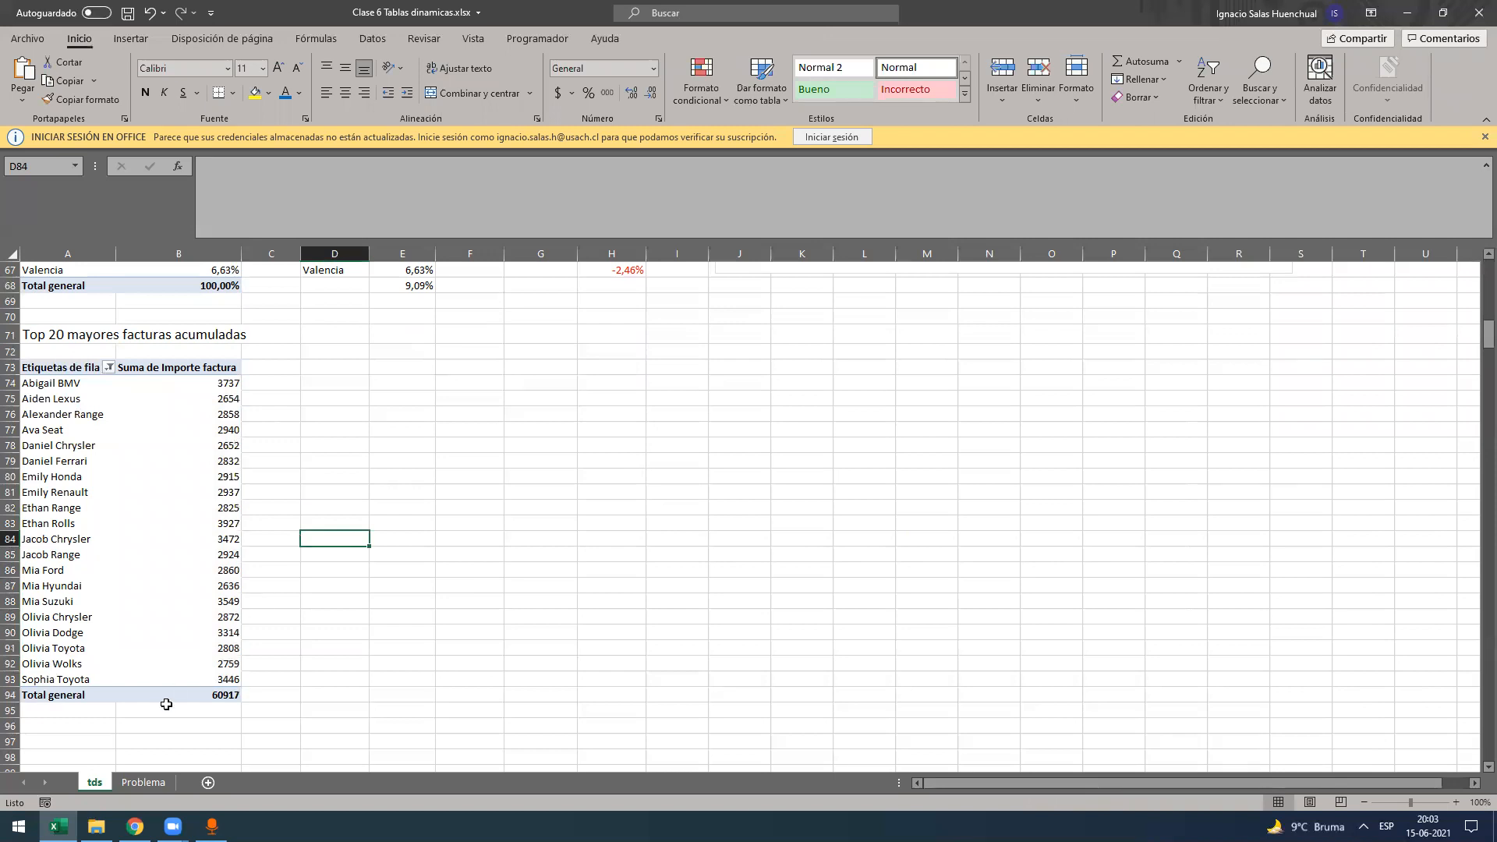
{"action": "left_click", "coordinate": [100, 492]}
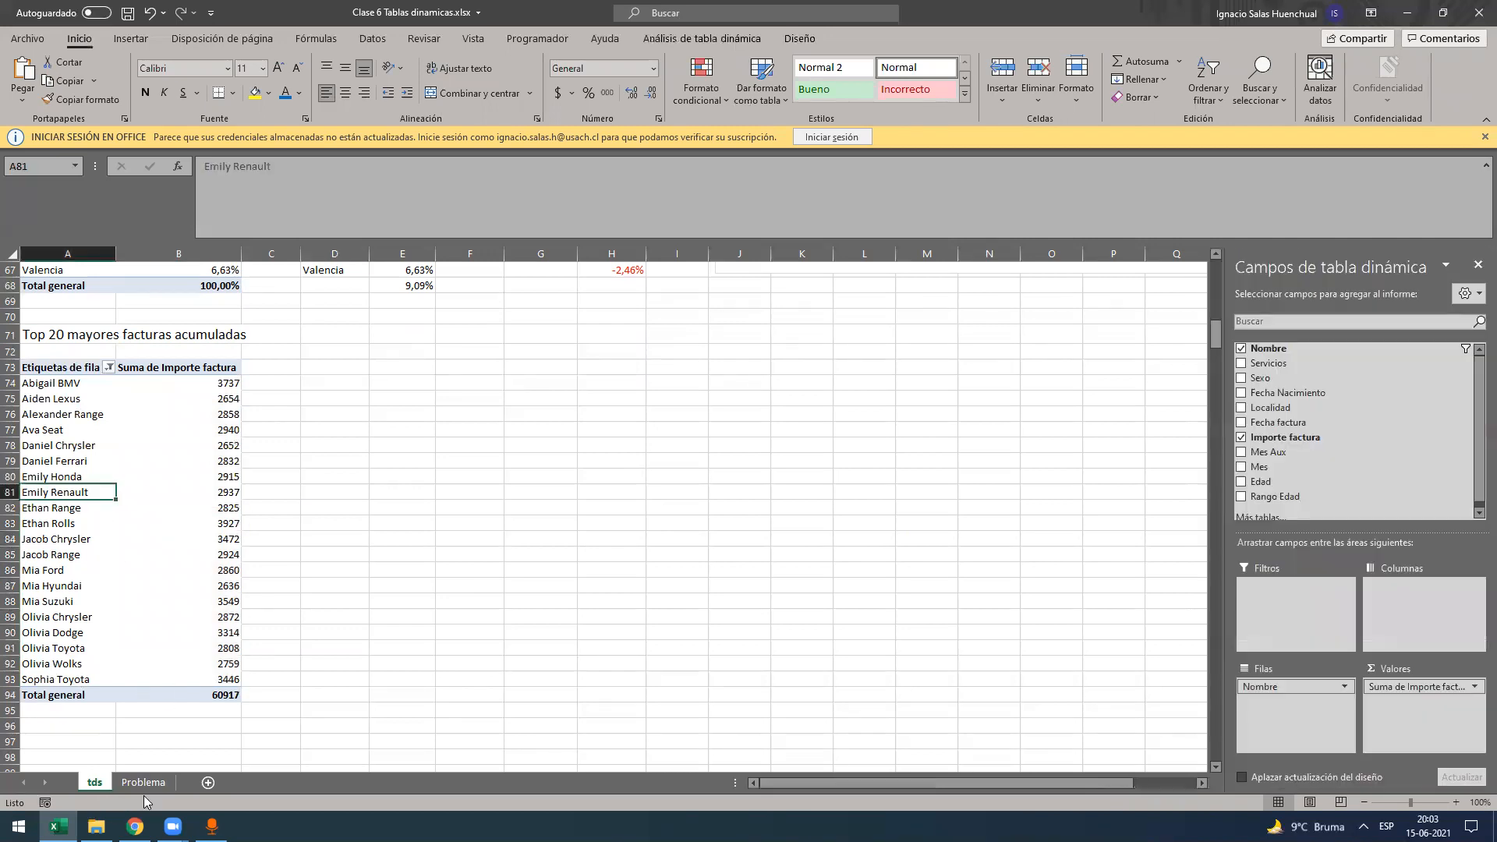
- Select cell N10 below the month table on the Problema sheet as the destination for a copy of the pivot table
{"action": "left_click", "coordinate": [144, 782]}
{"action": "scroll", "coordinate": [1030, 419], "scroll_direction": "up", "scroll_amount": 1}
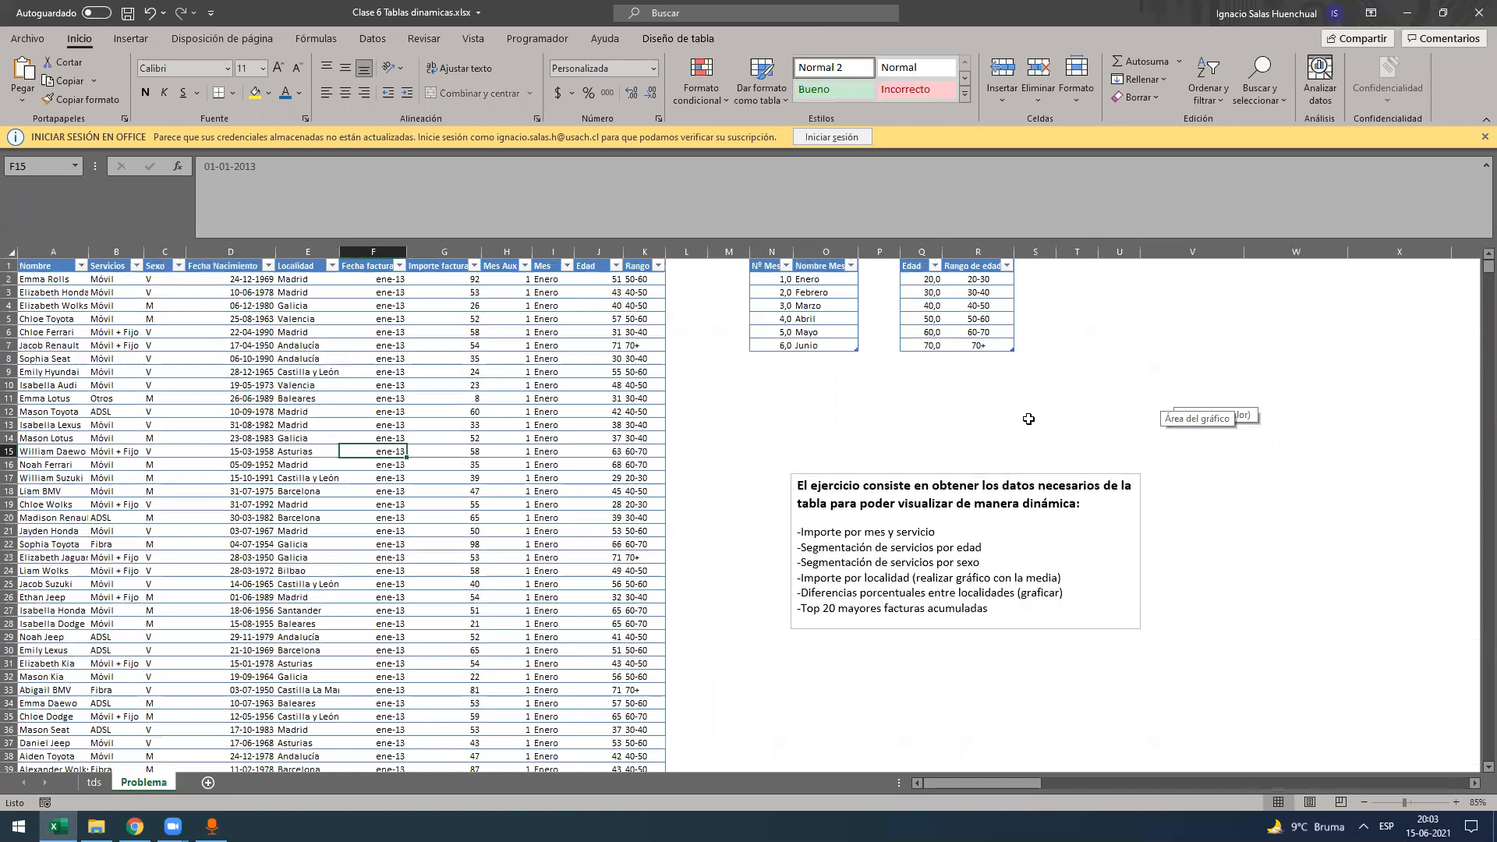
{"action": "left_click", "coordinate": [94, 783]}
{"action": "left_click", "coordinate": [139, 783]}
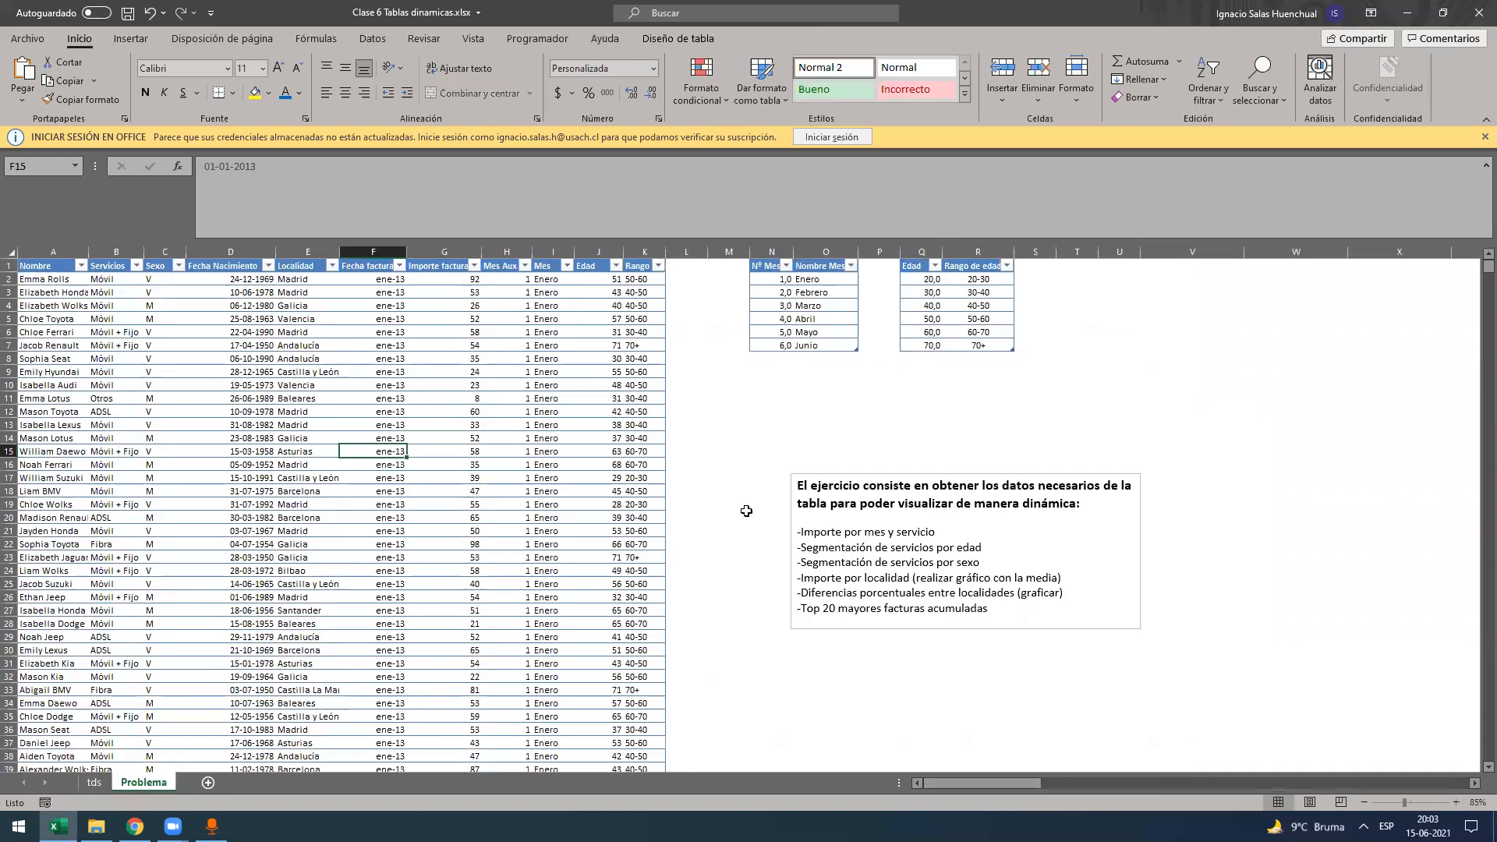
{"action": "left_click", "coordinate": [804, 424]}
{"action": "left_click", "coordinate": [800, 386]}
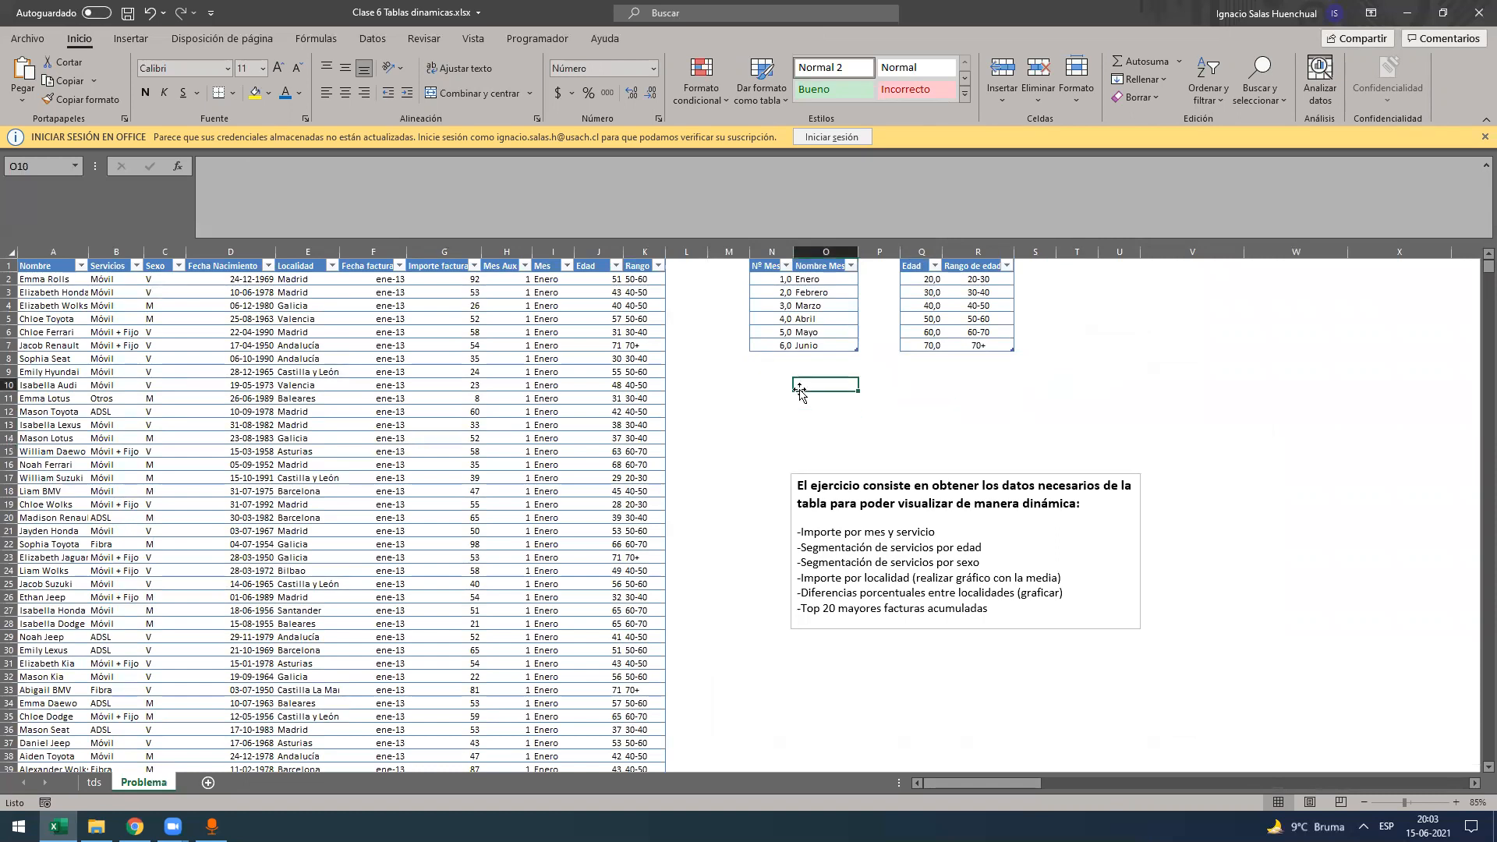
{"action": "left_click", "coordinate": [772, 382]}
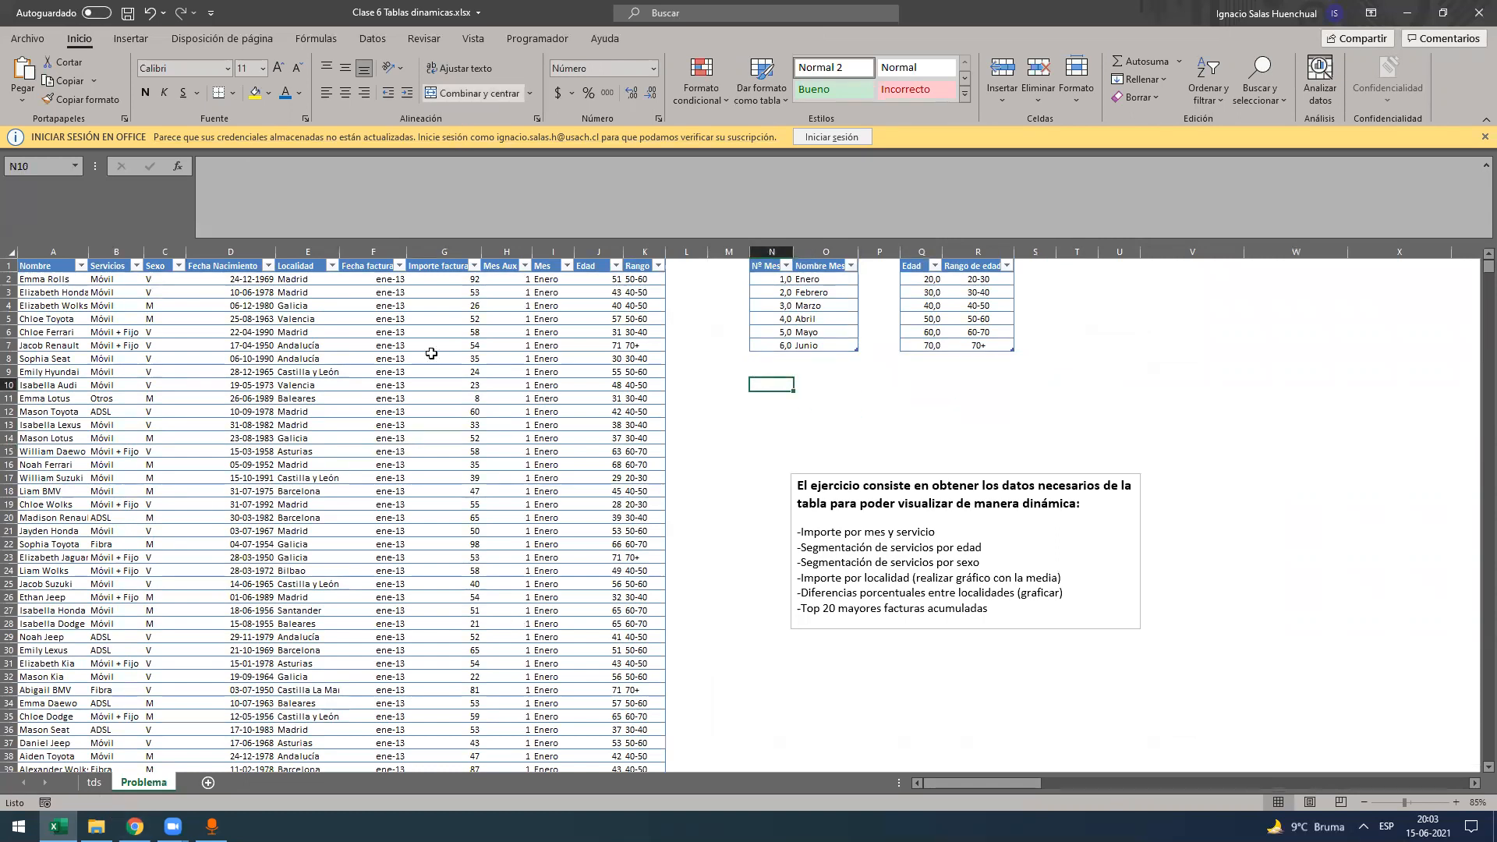
{"action": "left_click", "coordinate": [94, 782]}
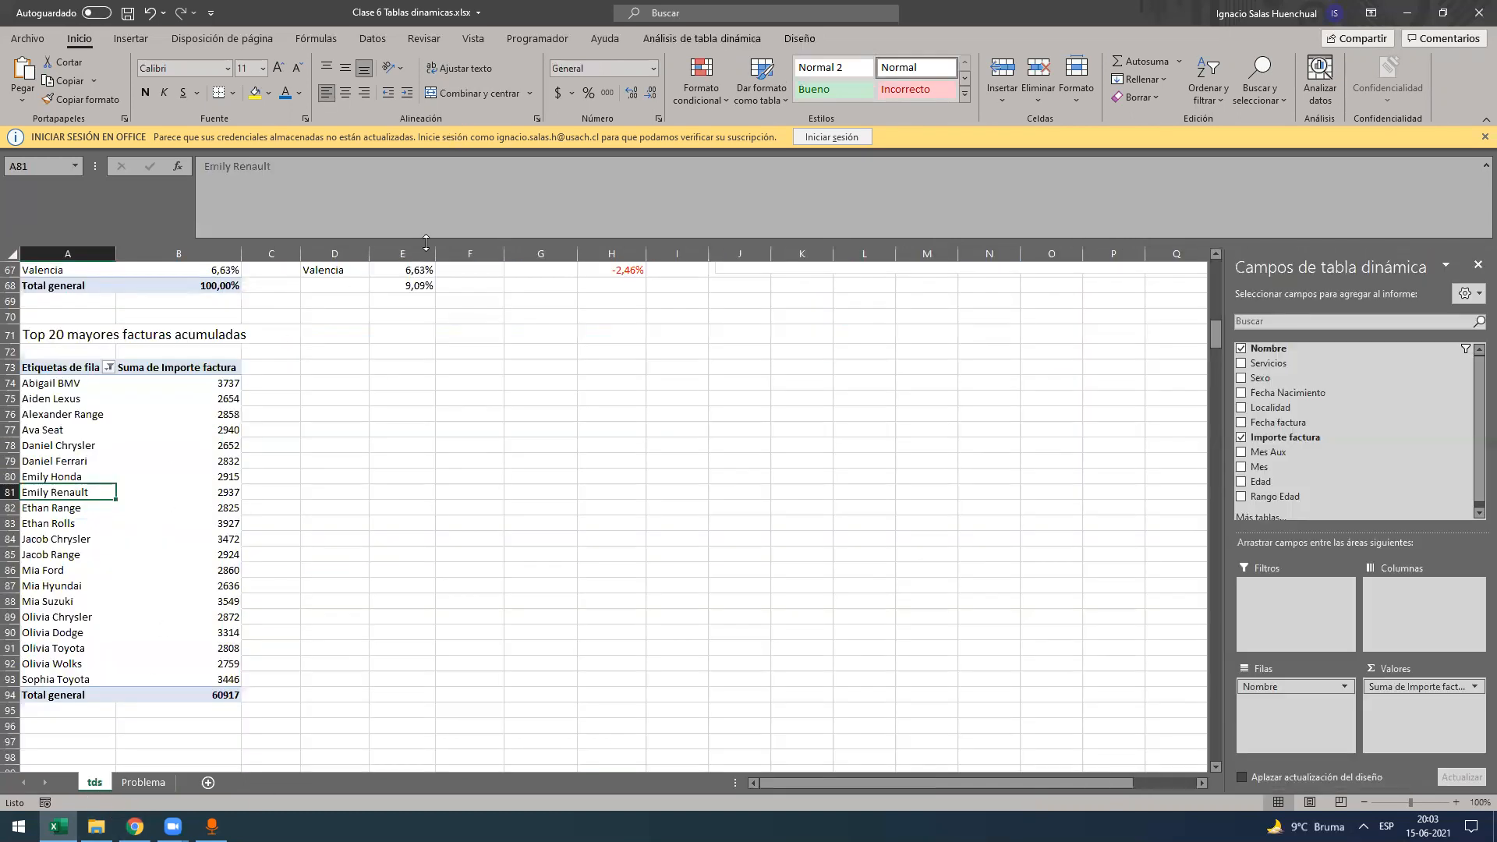
{"action": "left_click", "coordinate": [702, 38]}
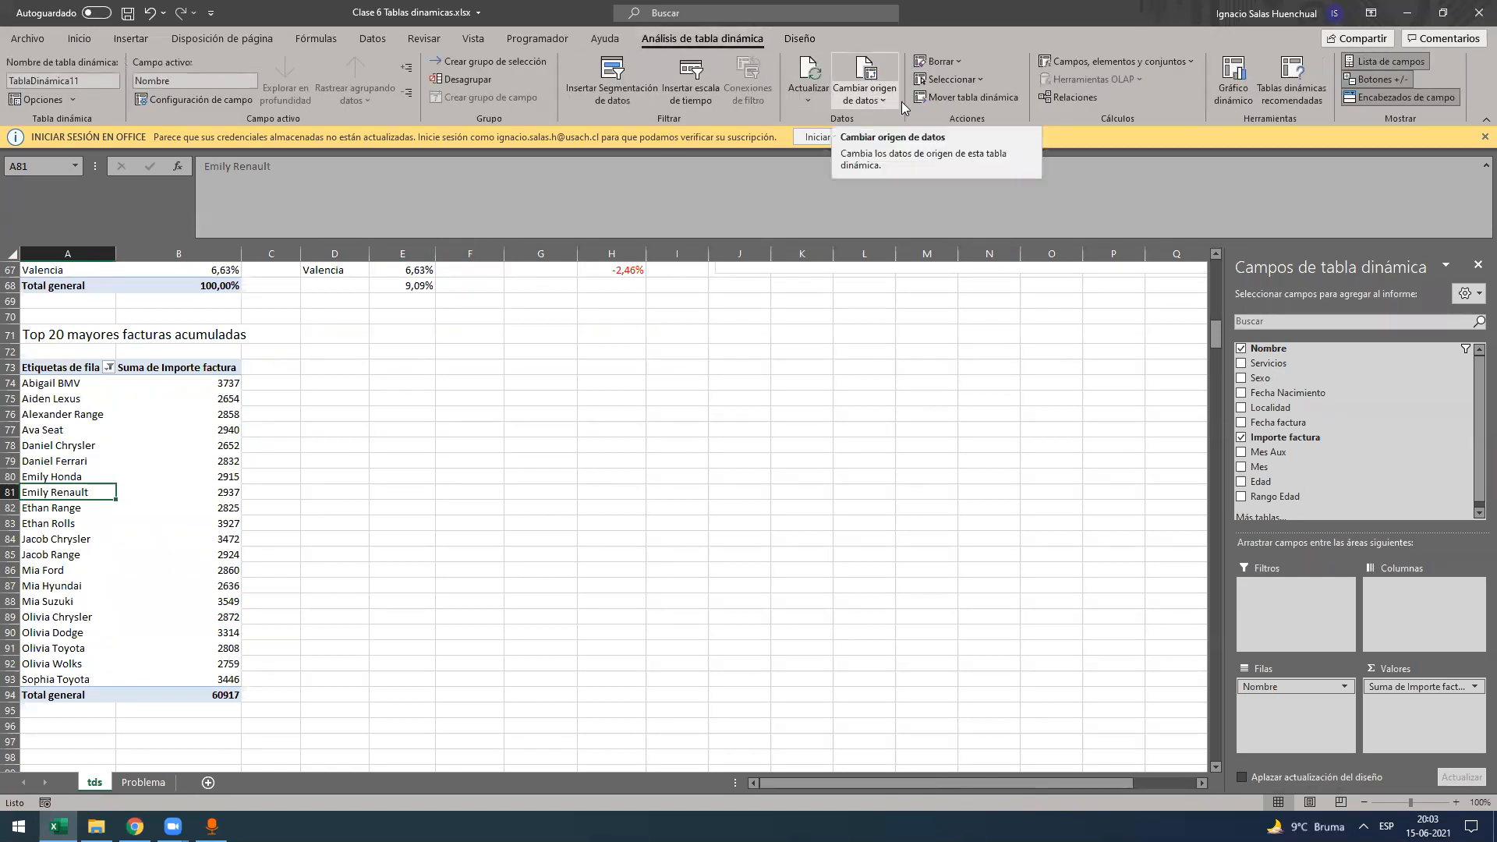
{"action": "left_click", "coordinate": [983, 96]}
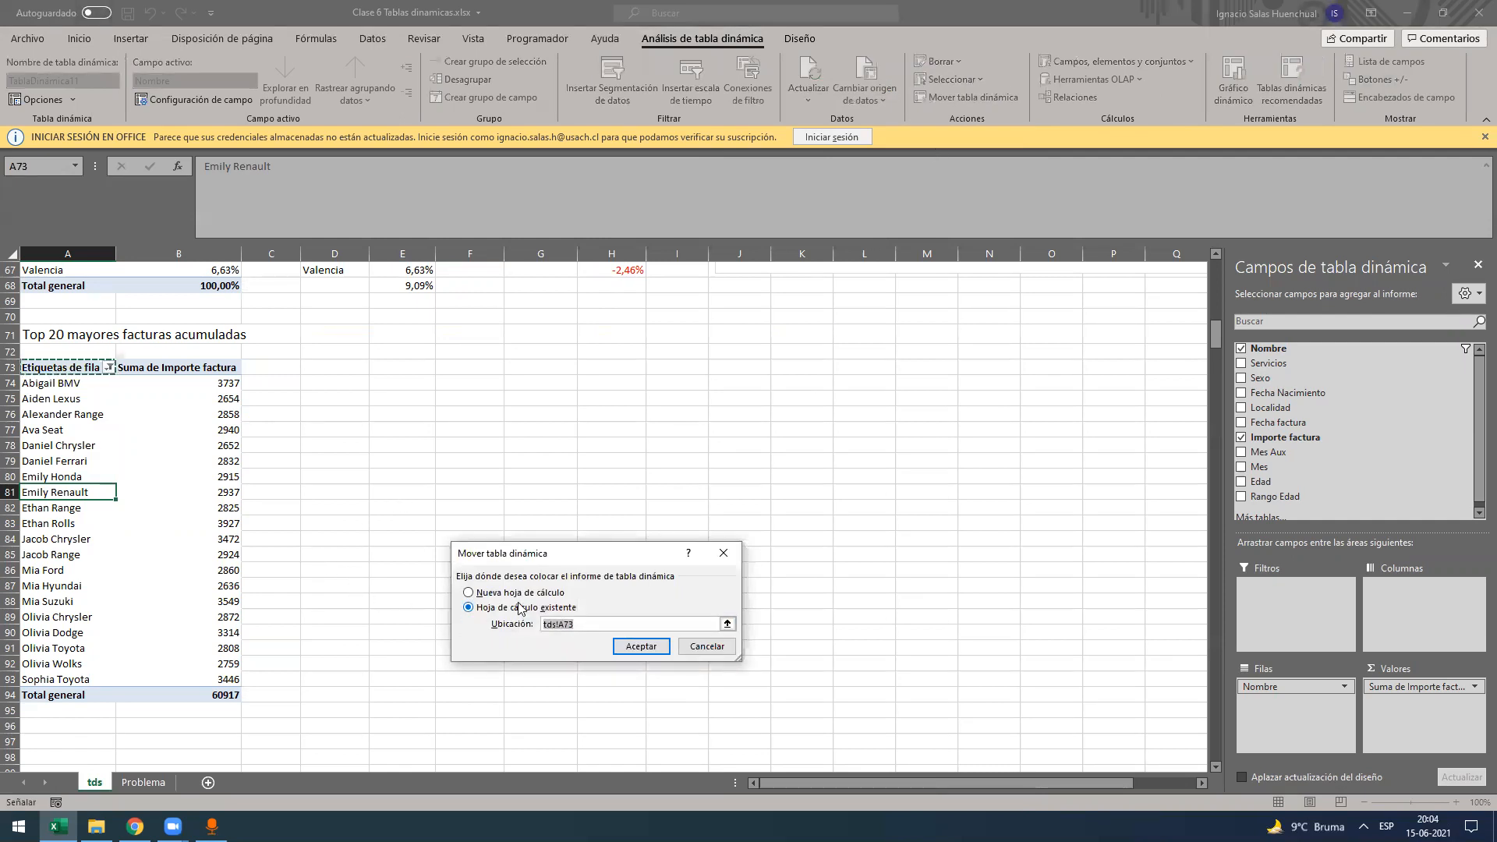
{"action": "left_click", "coordinate": [718, 654]}
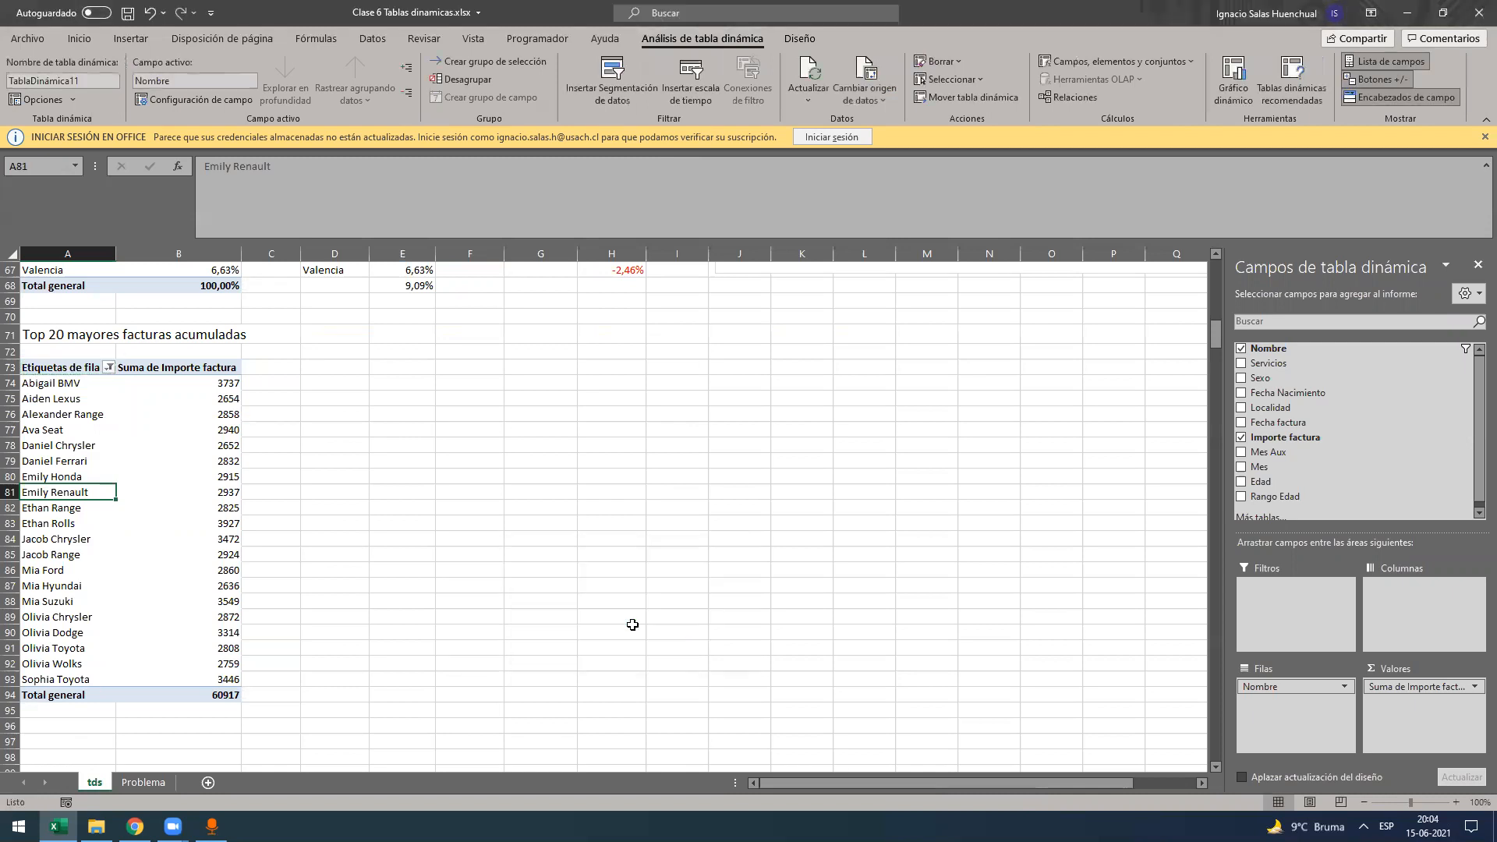
- Copy the whole top 20 pivot table, A73:B94 on the tds sheet, and paste it at N10 on the Problema sheet
{"action": "left_click_drag", "start_coordinate": [76, 364], "coordinate": [226, 695]}
{"action": "key", "text": "ctrl+c"}
{"action": "key", "text": "ctrl+Page_Down"}
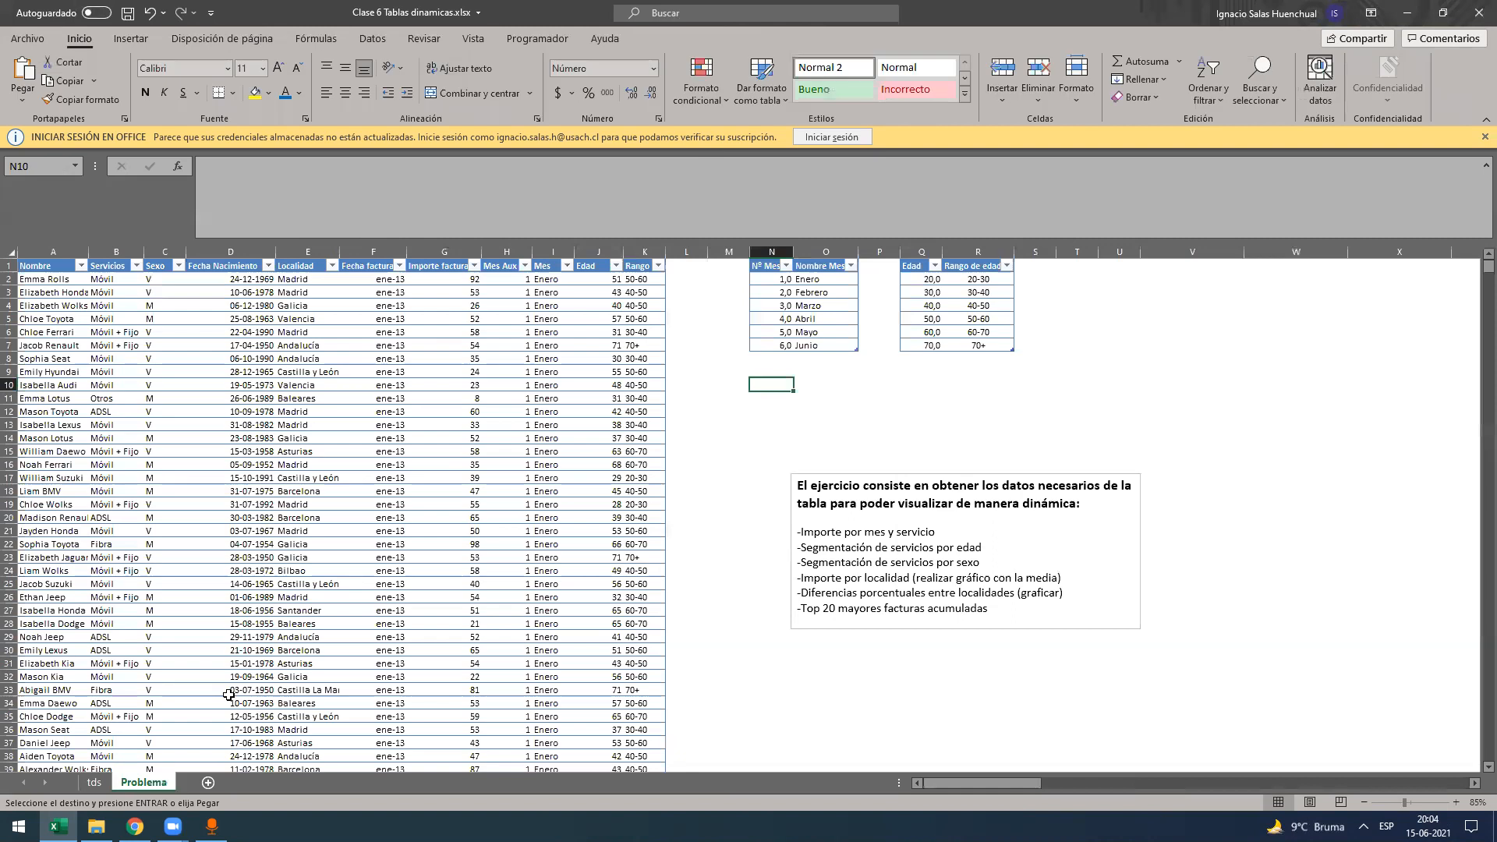
{"action": "key", "text": "ctrl+v"}
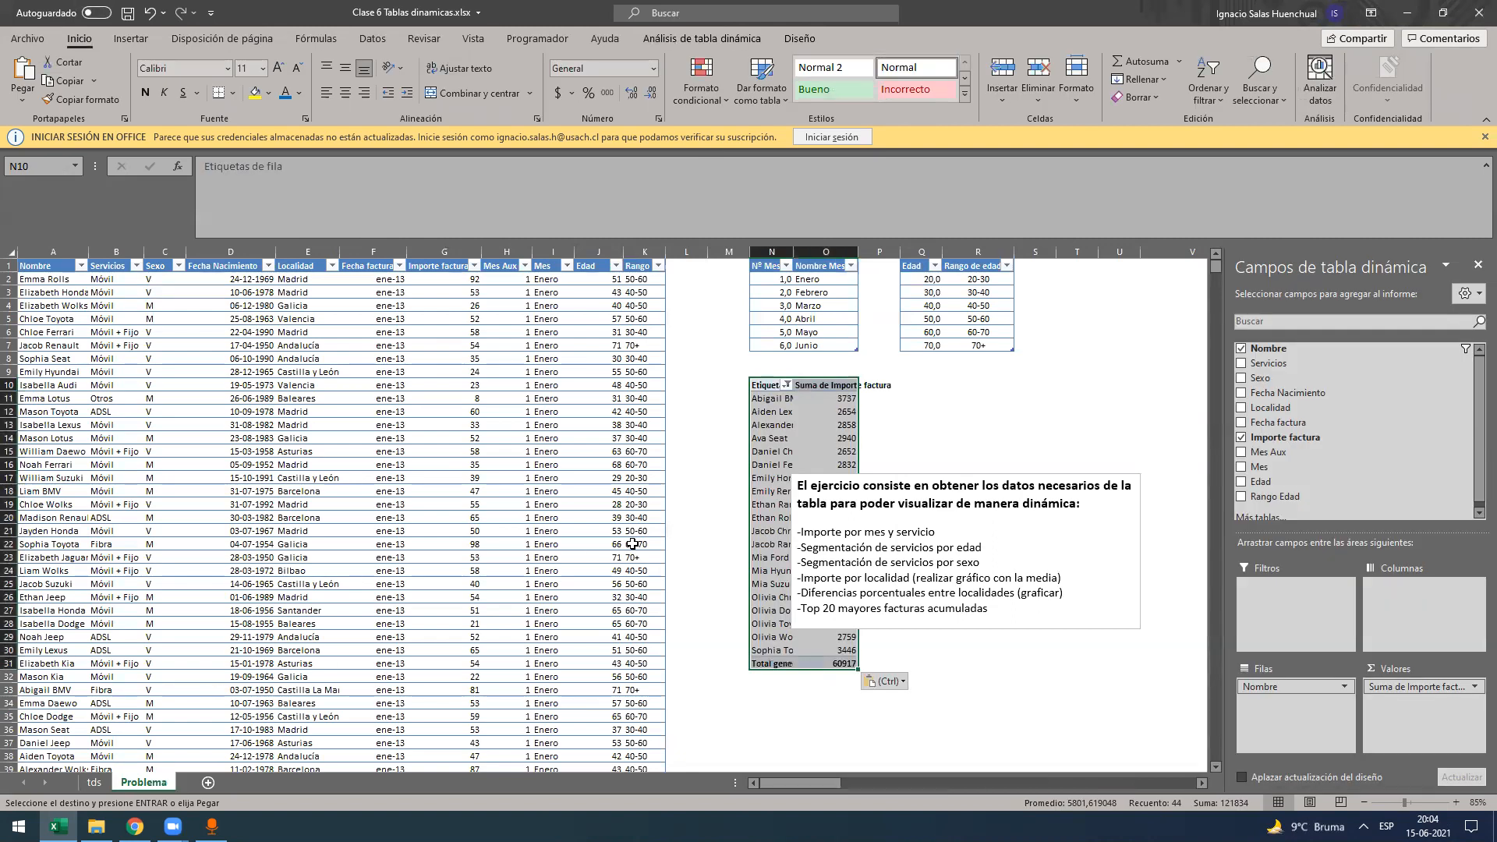
- Move the exercise text box clear of the pasted pivot table, to about column R and row 11
{"action": "left_click", "coordinate": [926, 496]}
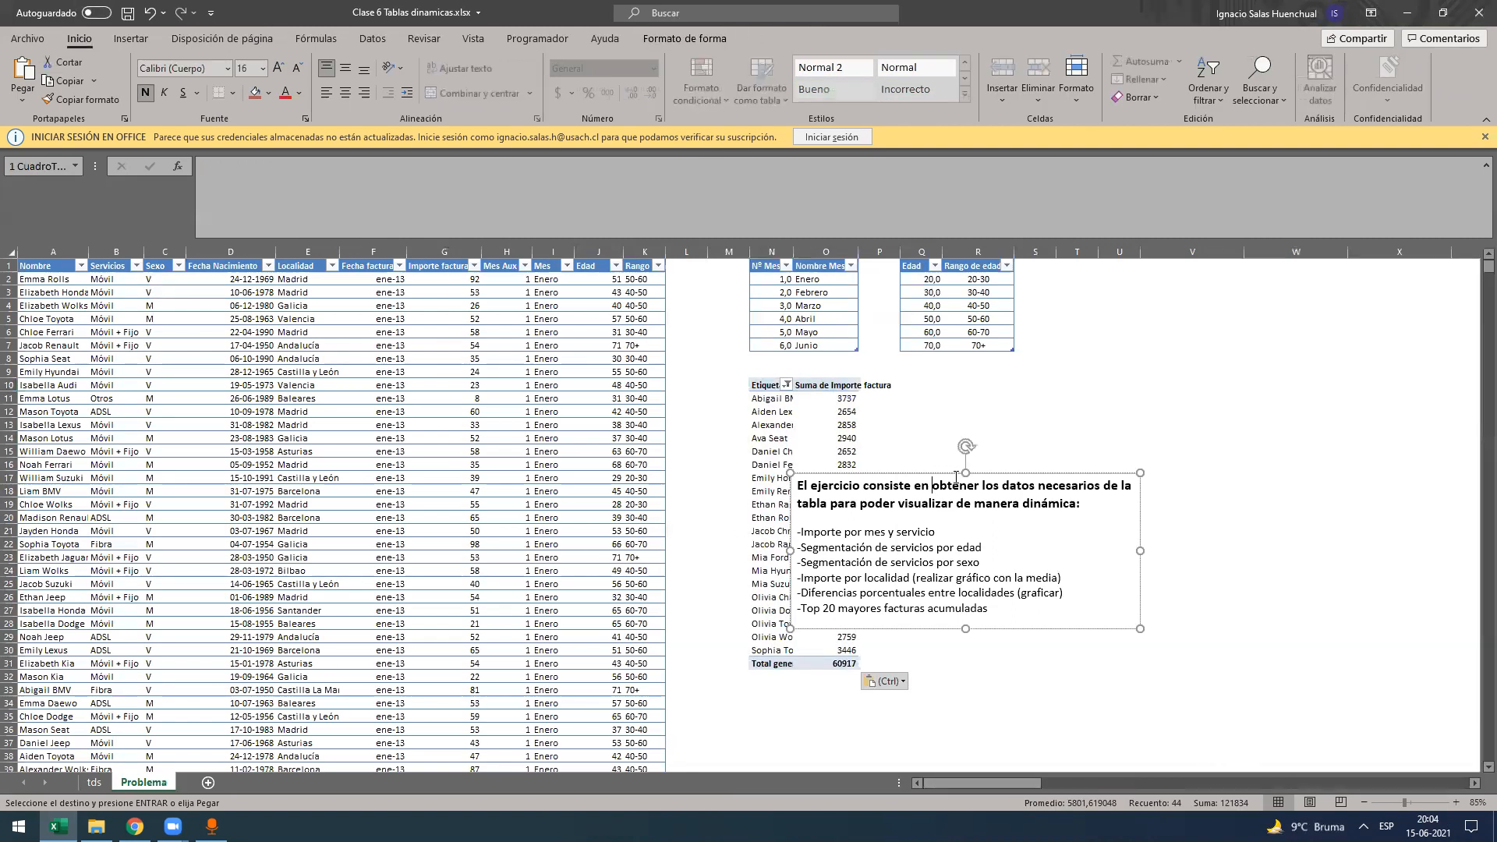
{"action": "left_click_drag", "start_coordinate": [952, 475], "coordinate": [1140, 398]}
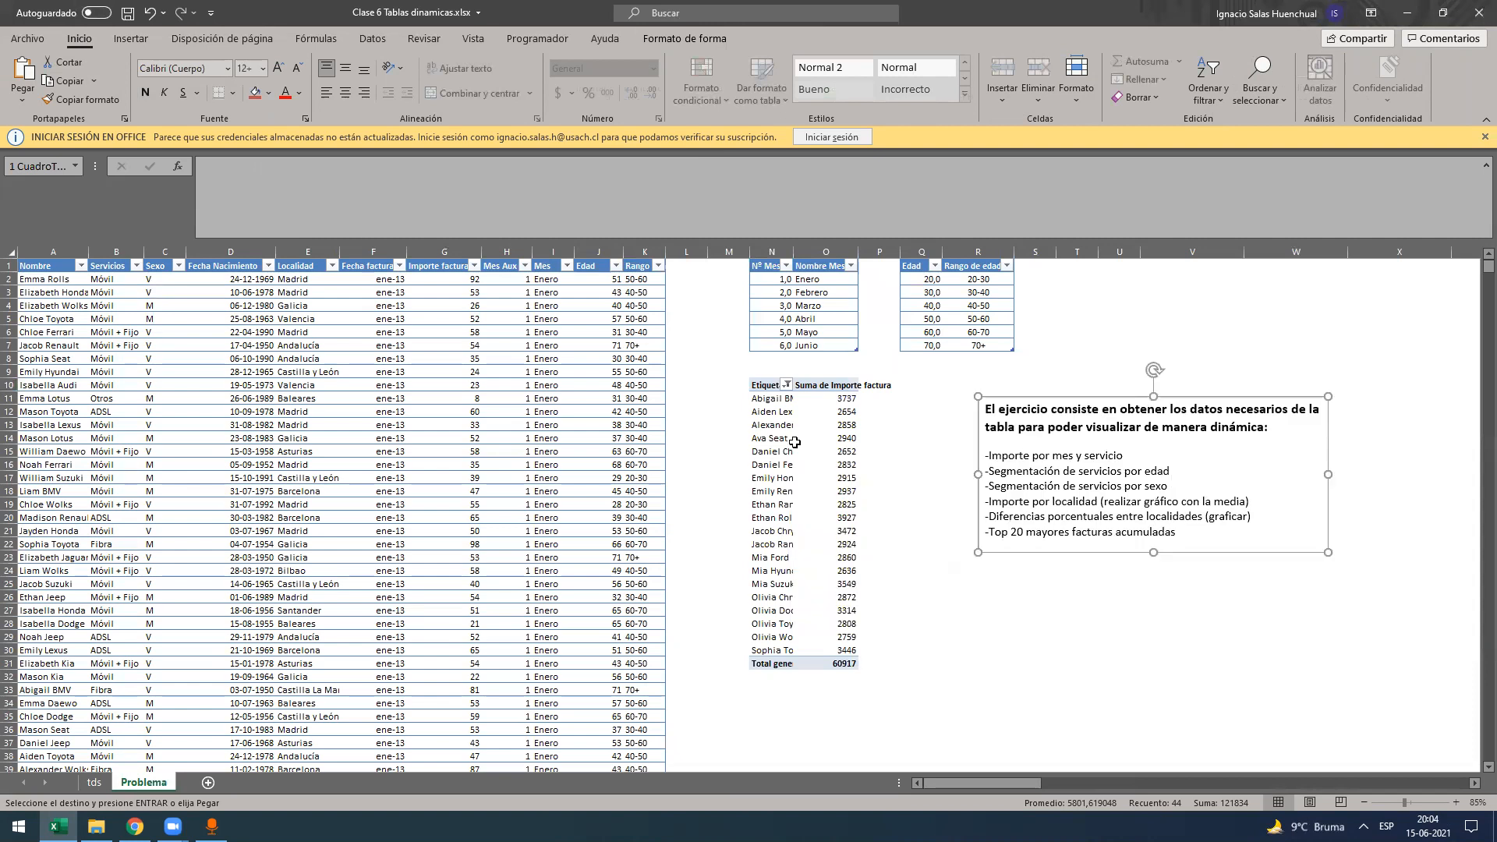
{"action": "left_click", "coordinate": [779, 466]}
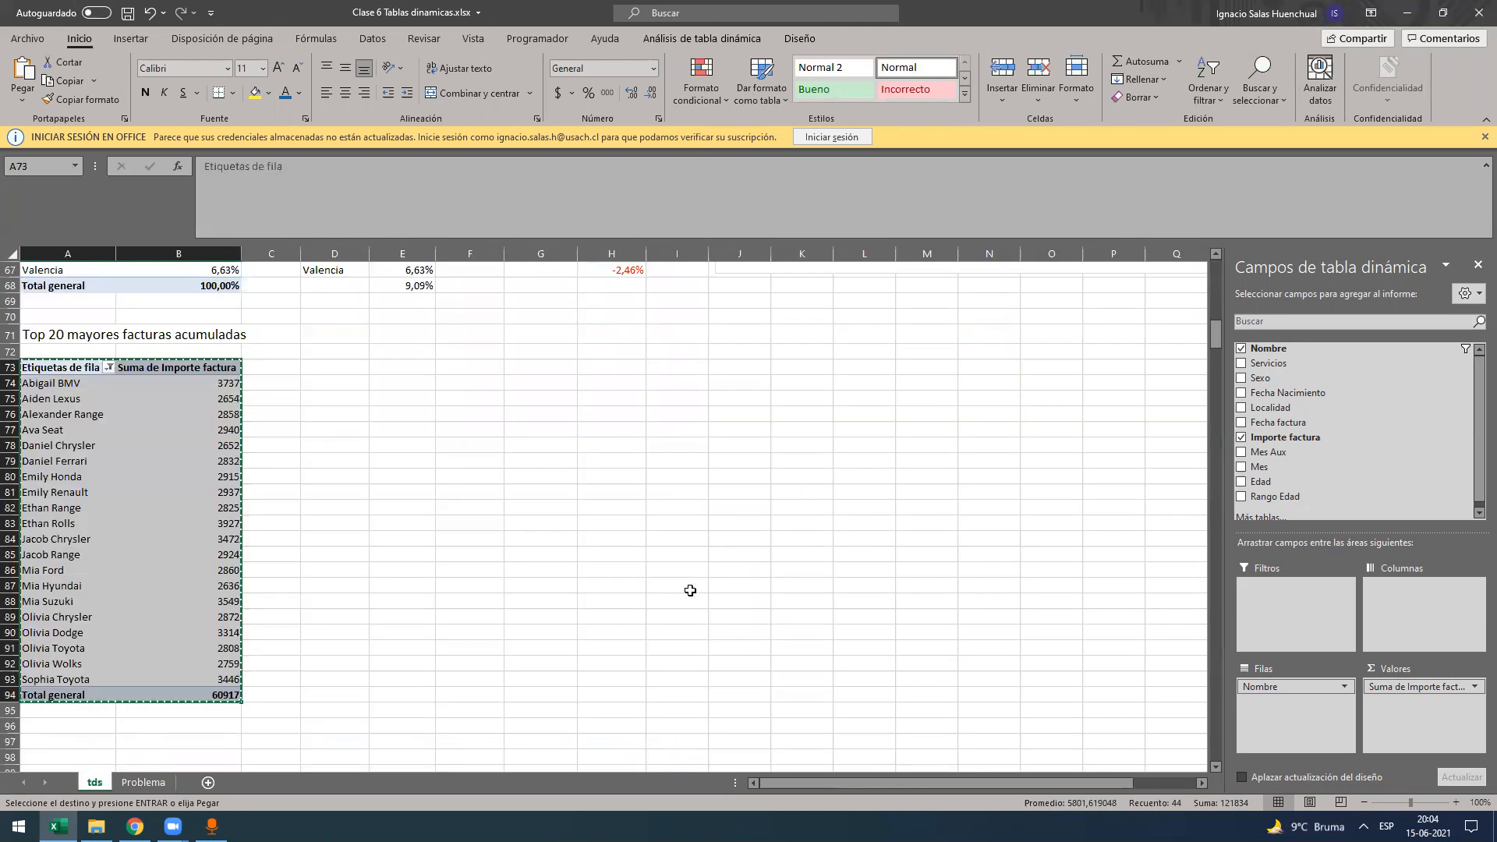
- Clear the Nombre filter from the original pivot table at A73 on the tds sheet
{"action": "left_click", "coordinate": [121, 446]}
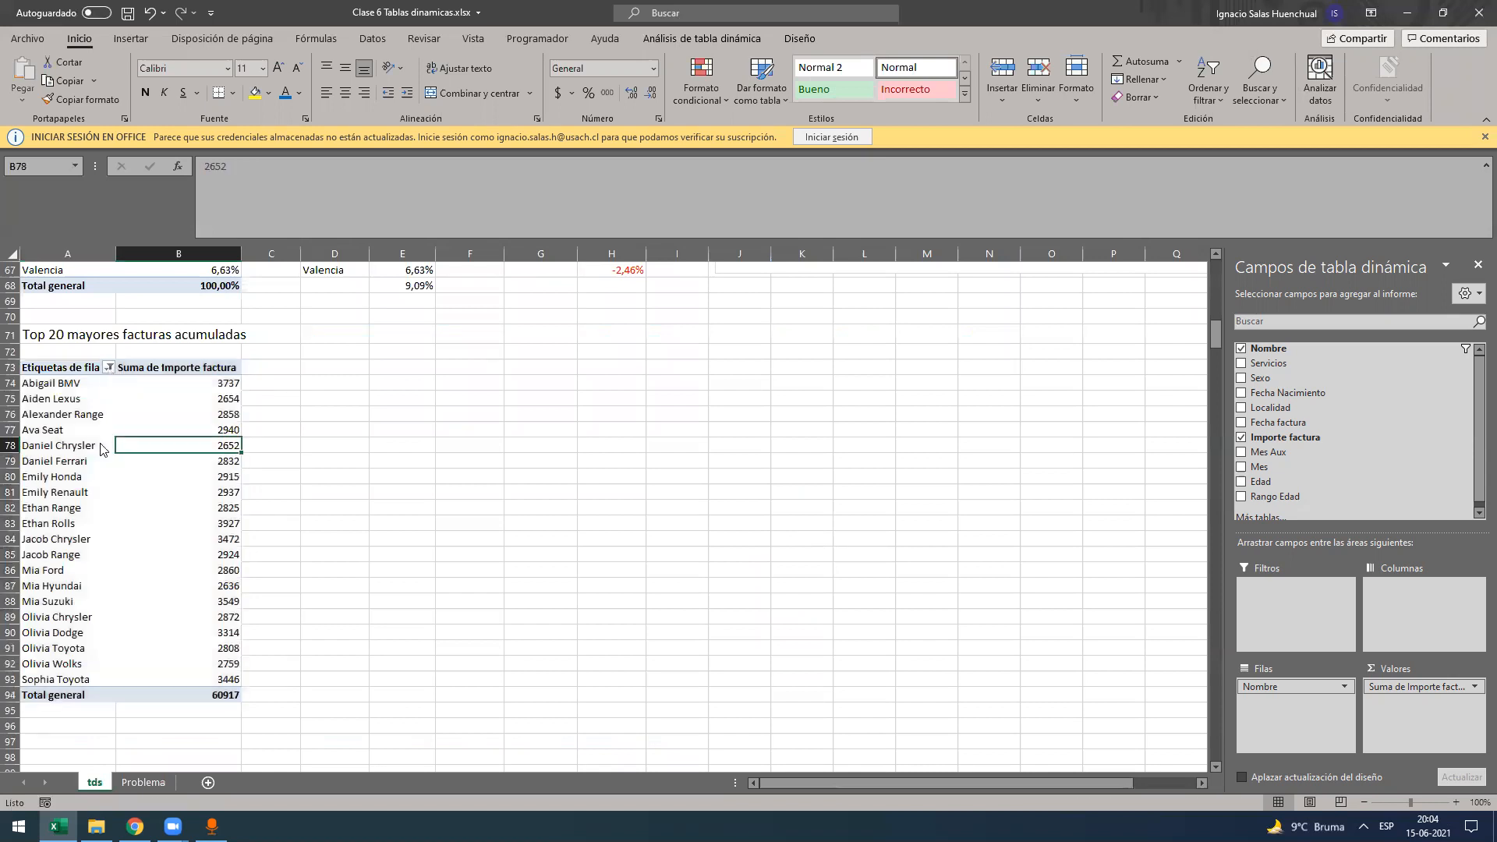
{"action": "left_click", "coordinate": [109, 367]}
{"action": "left_click", "coordinate": [177, 427]}
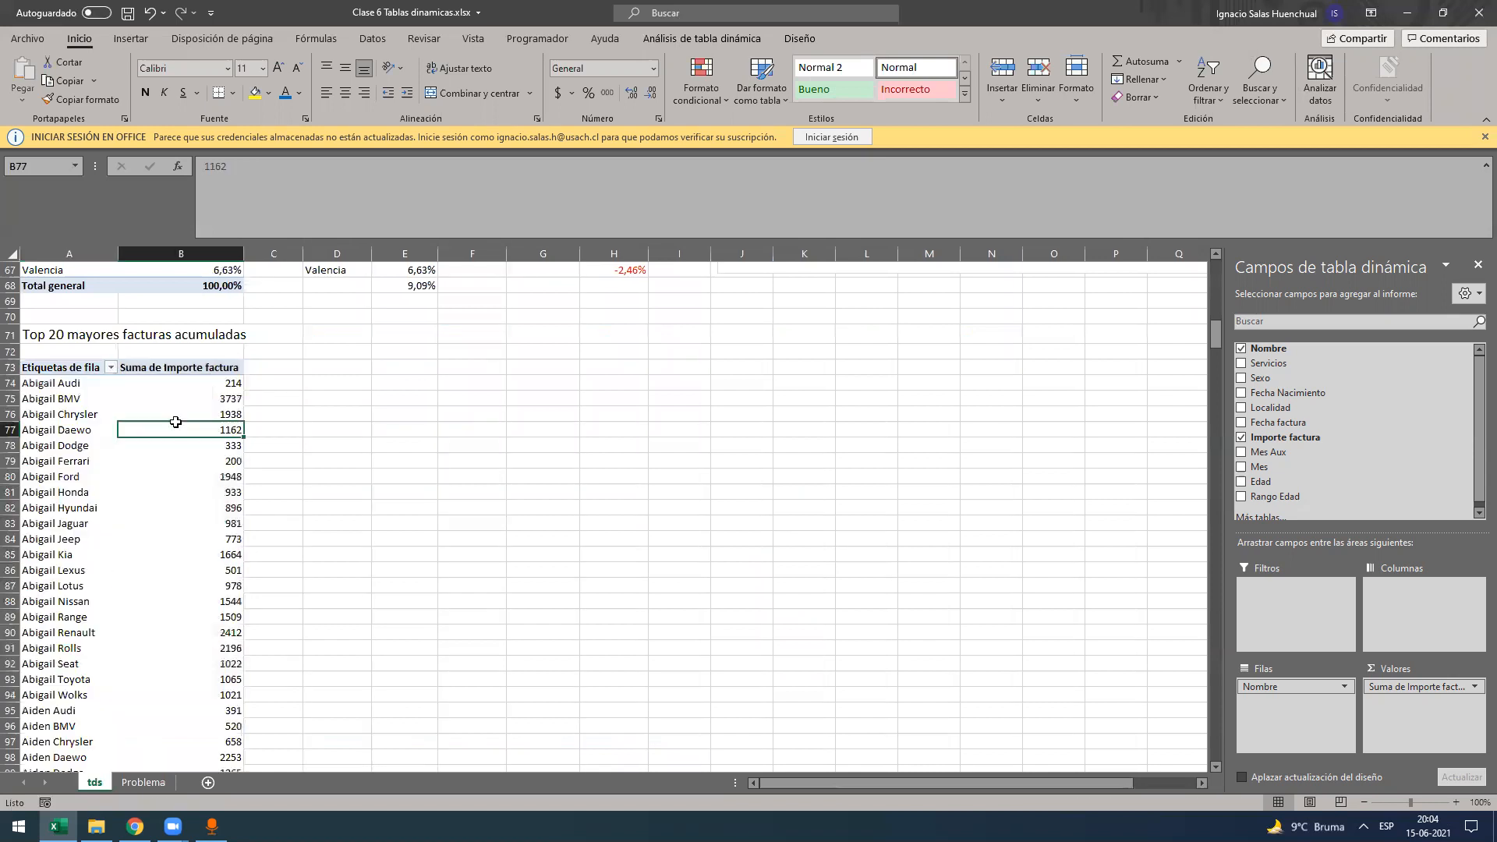
- Compare the pasted pivot table on the Problema sheet with the original on tds, and copy cell B77 of the original
{"action": "key", "text": "ctrl+Page_Down"}
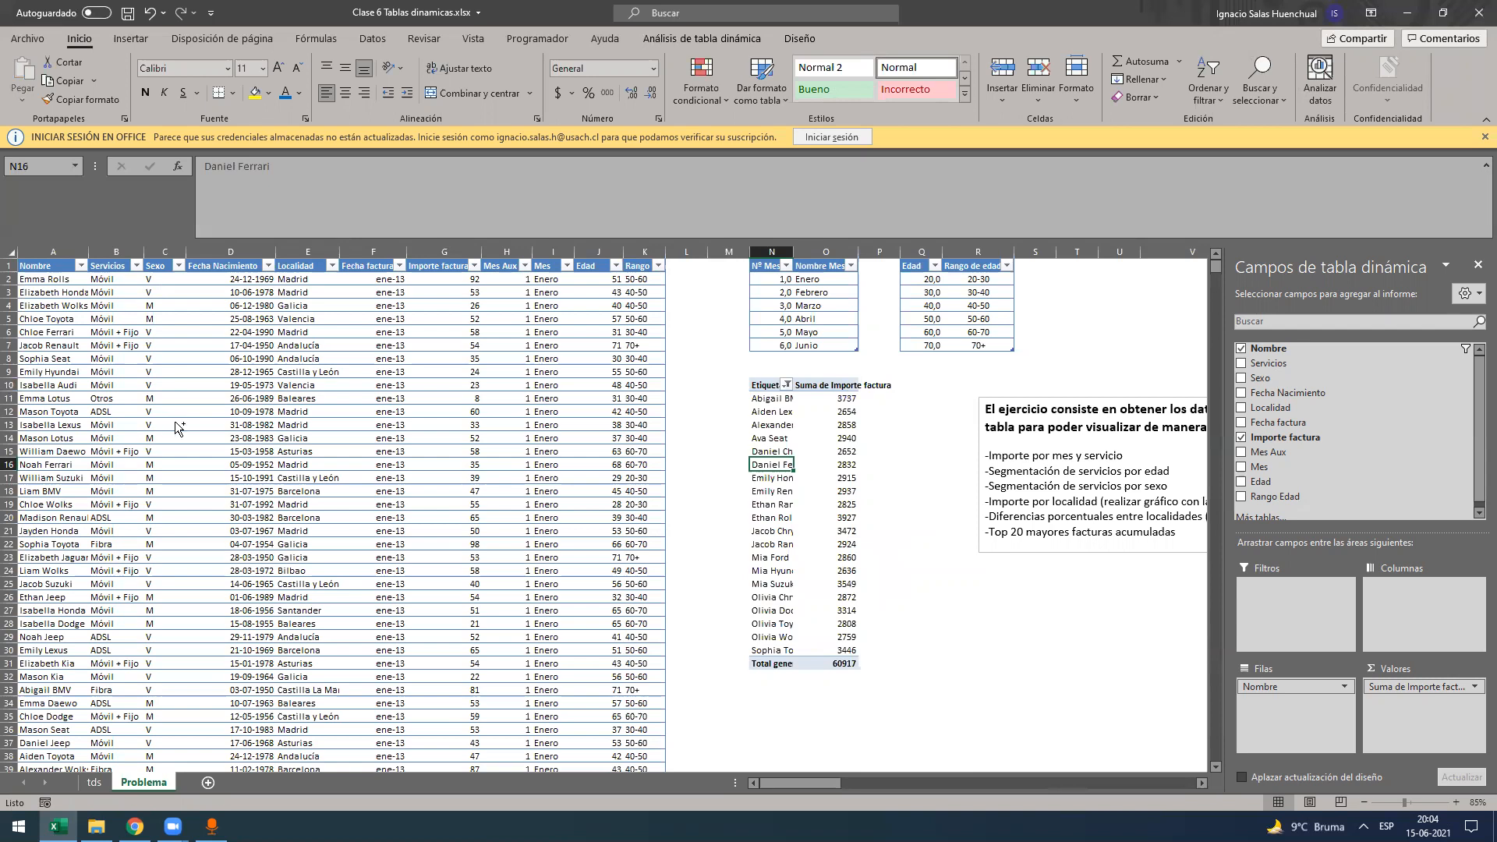
{"action": "key", "text": "ctrl+Page_Up"}
{"action": "key", "text": "ctrl+c"}
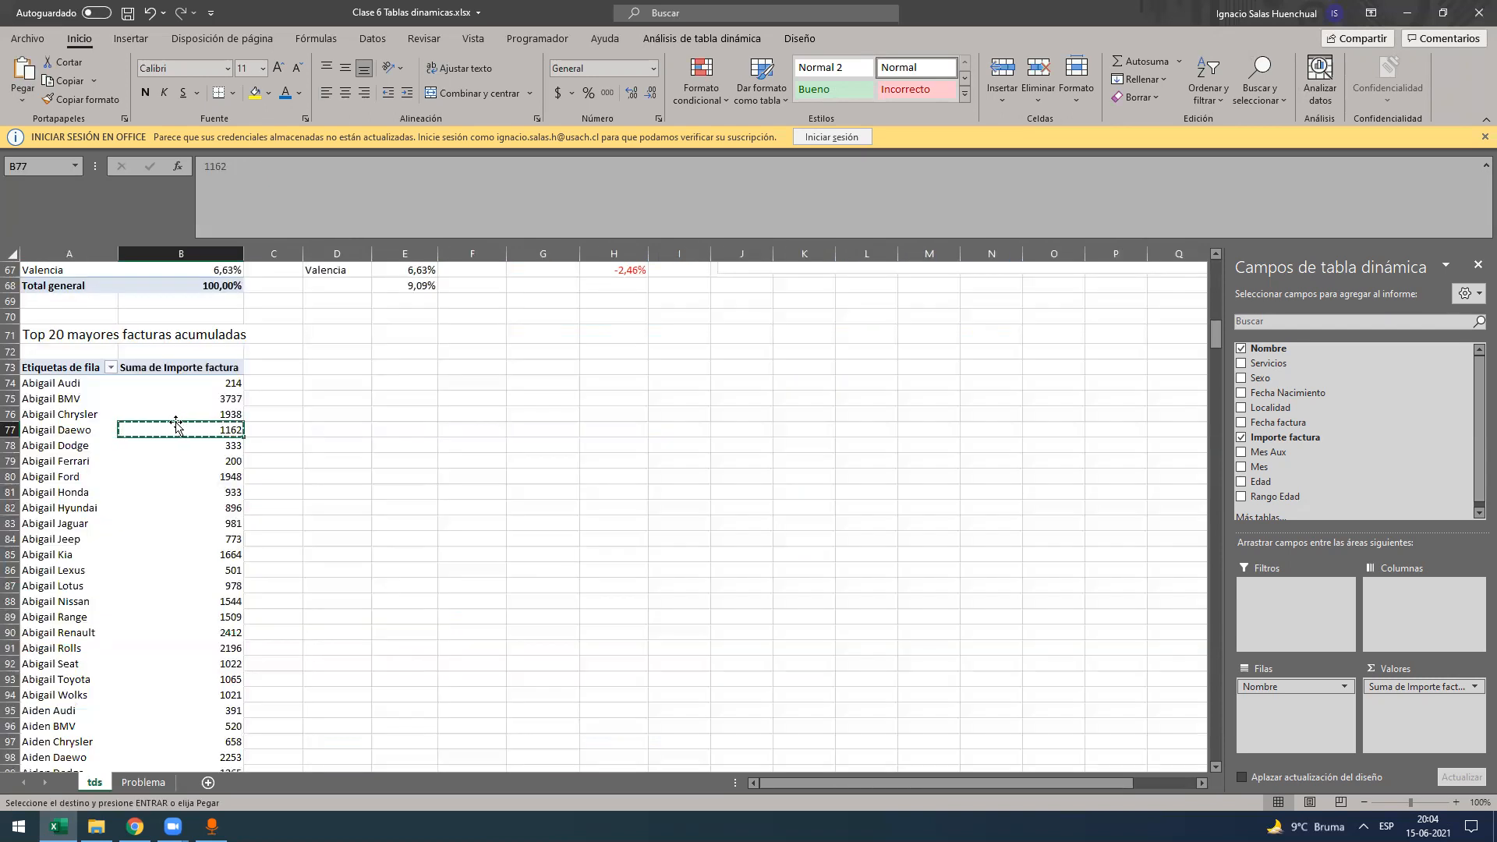
- Undo the clearing of the Nombre filter on the original pivot table at A73 and go back to the source data on Problema
{"action": "left_click", "coordinate": [386, 425]}
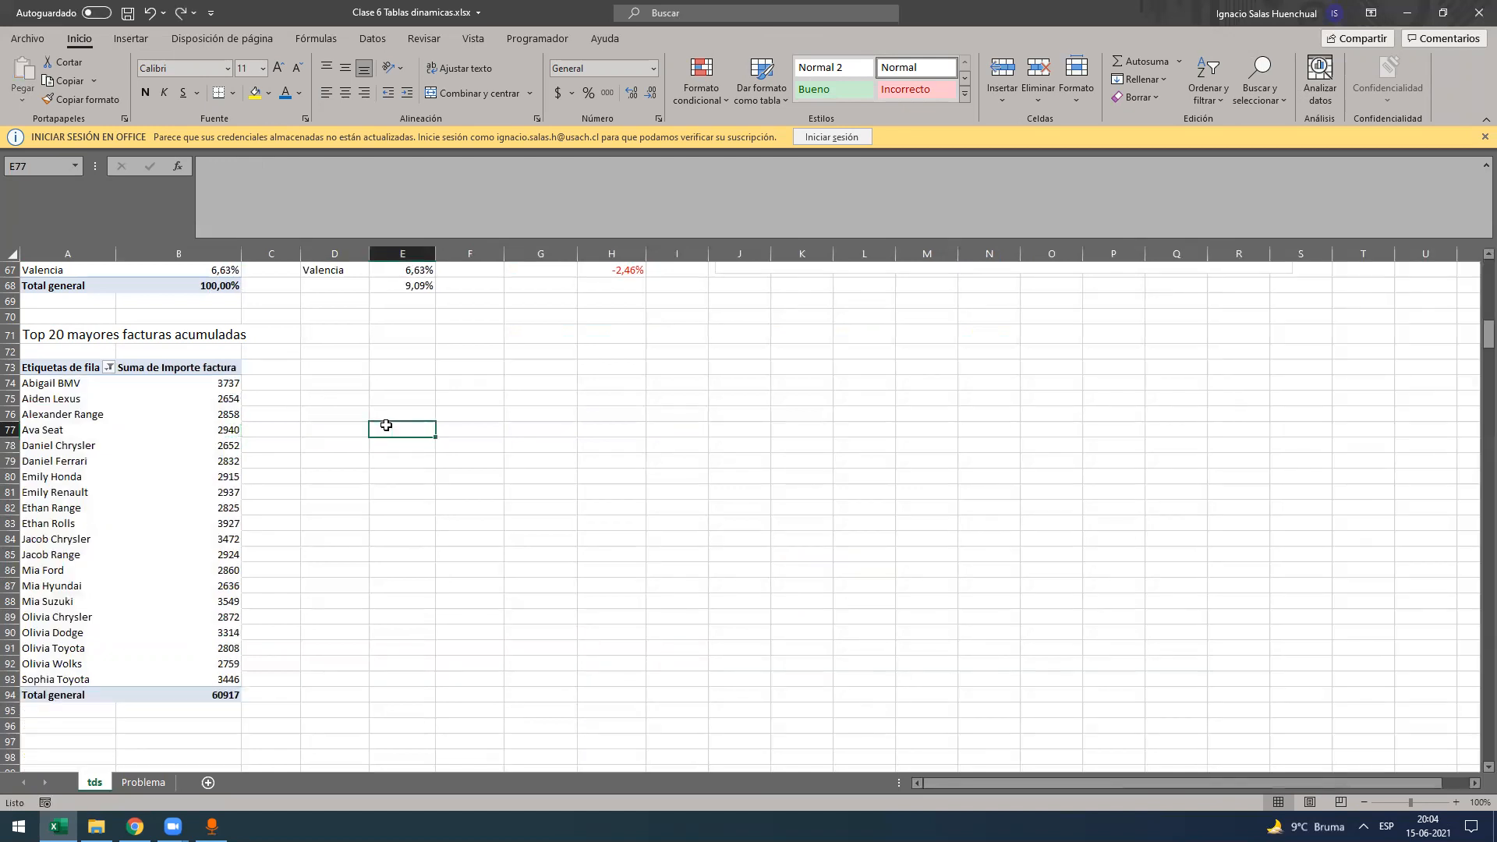
{"action": "key", "text": "ctrl+Page_Down"}
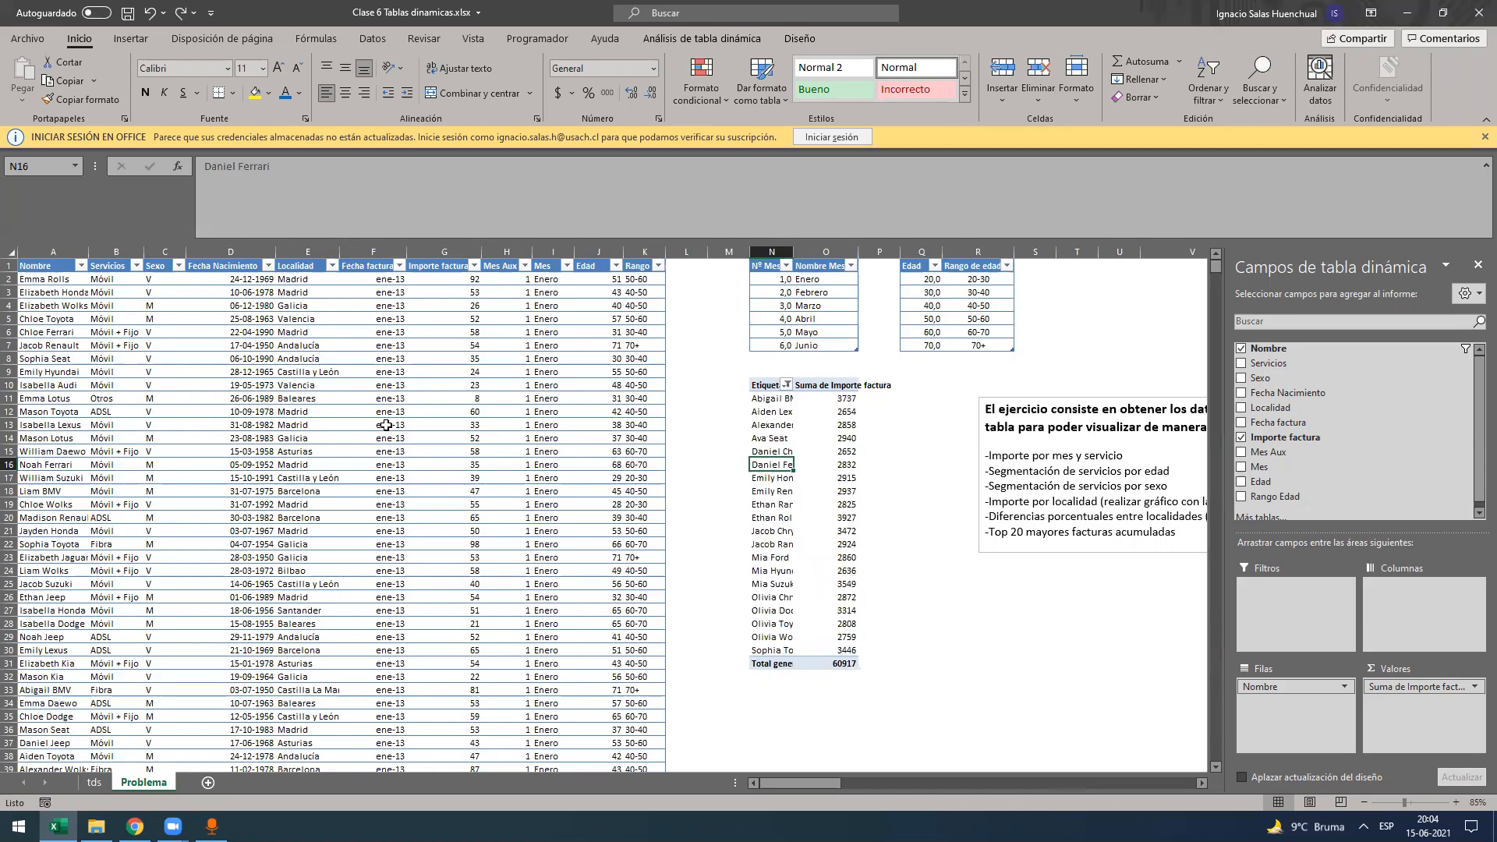
{"action": "left_click_drag", "start_coordinate": [234, 358], "coordinate": [414, 358]}
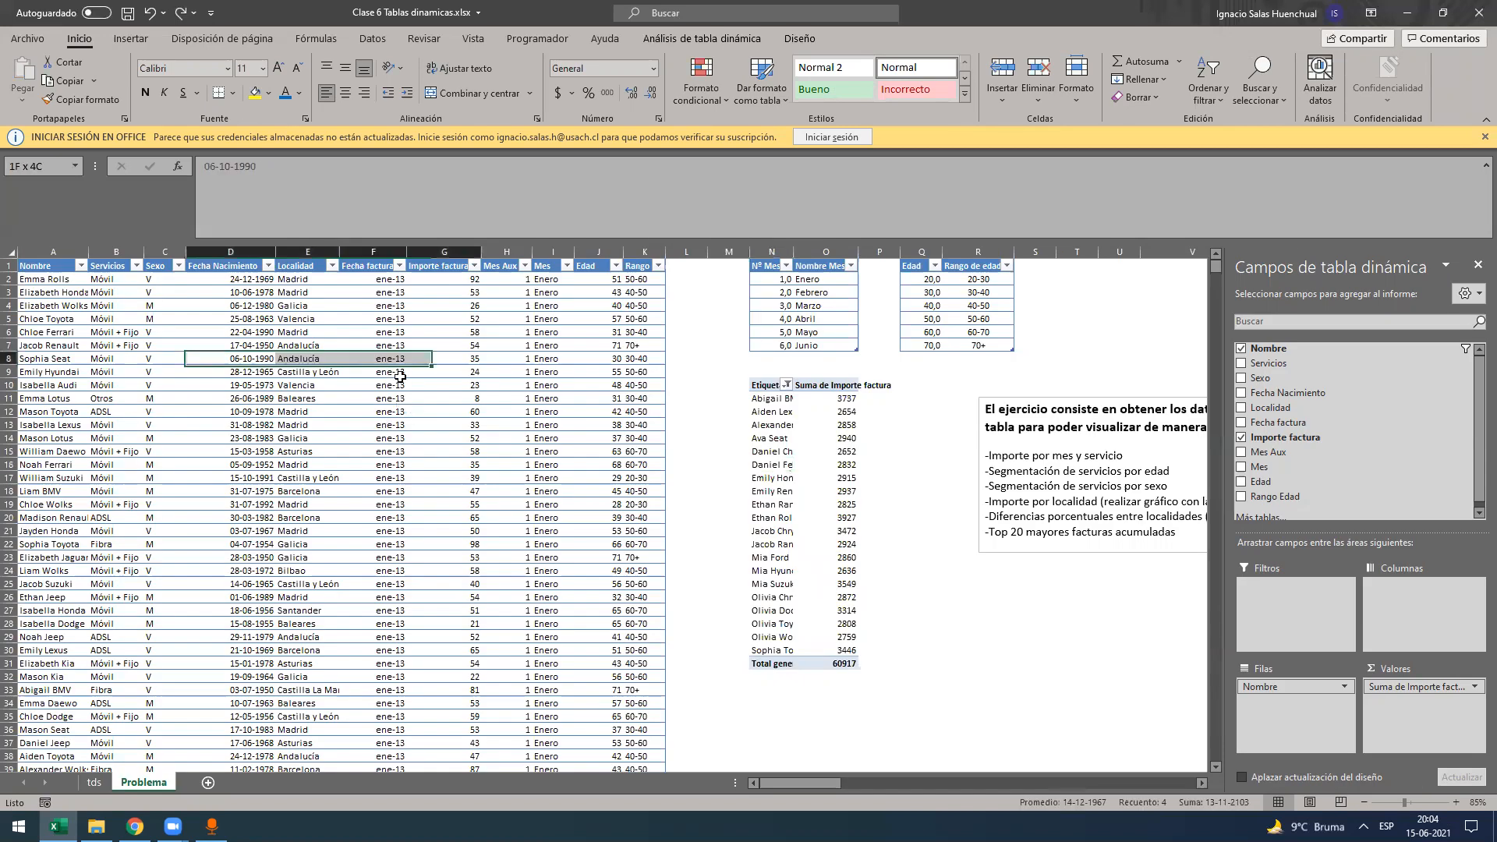
{"action": "left_click", "coordinate": [444, 358]}
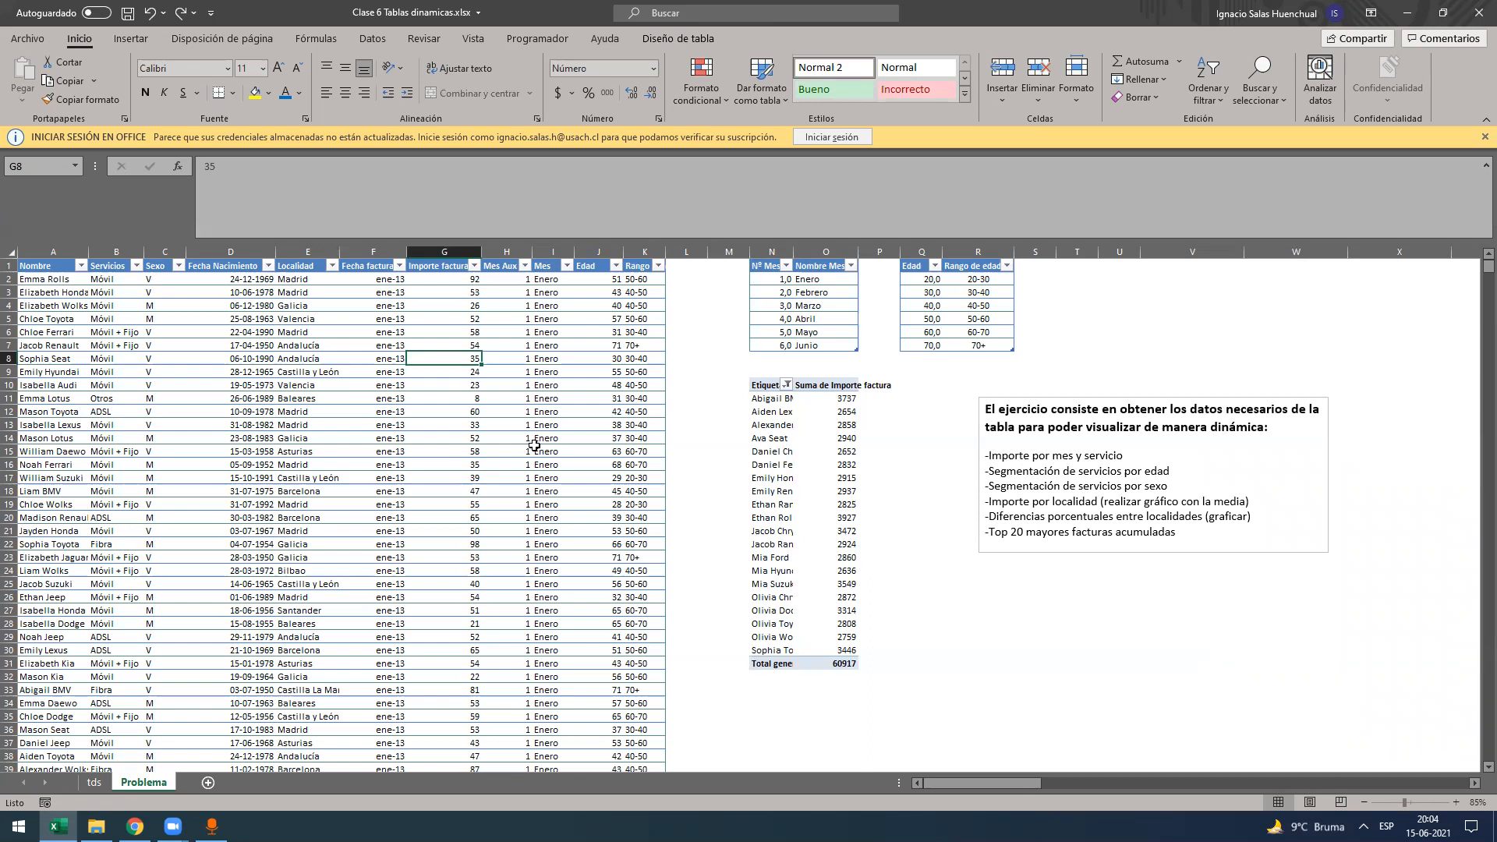
- Examine the refresh options of the pasted pivot table on Problema, and the earlier pivot tables and charts on the tds sheet
{"action": "left_click", "coordinate": [827, 451]}
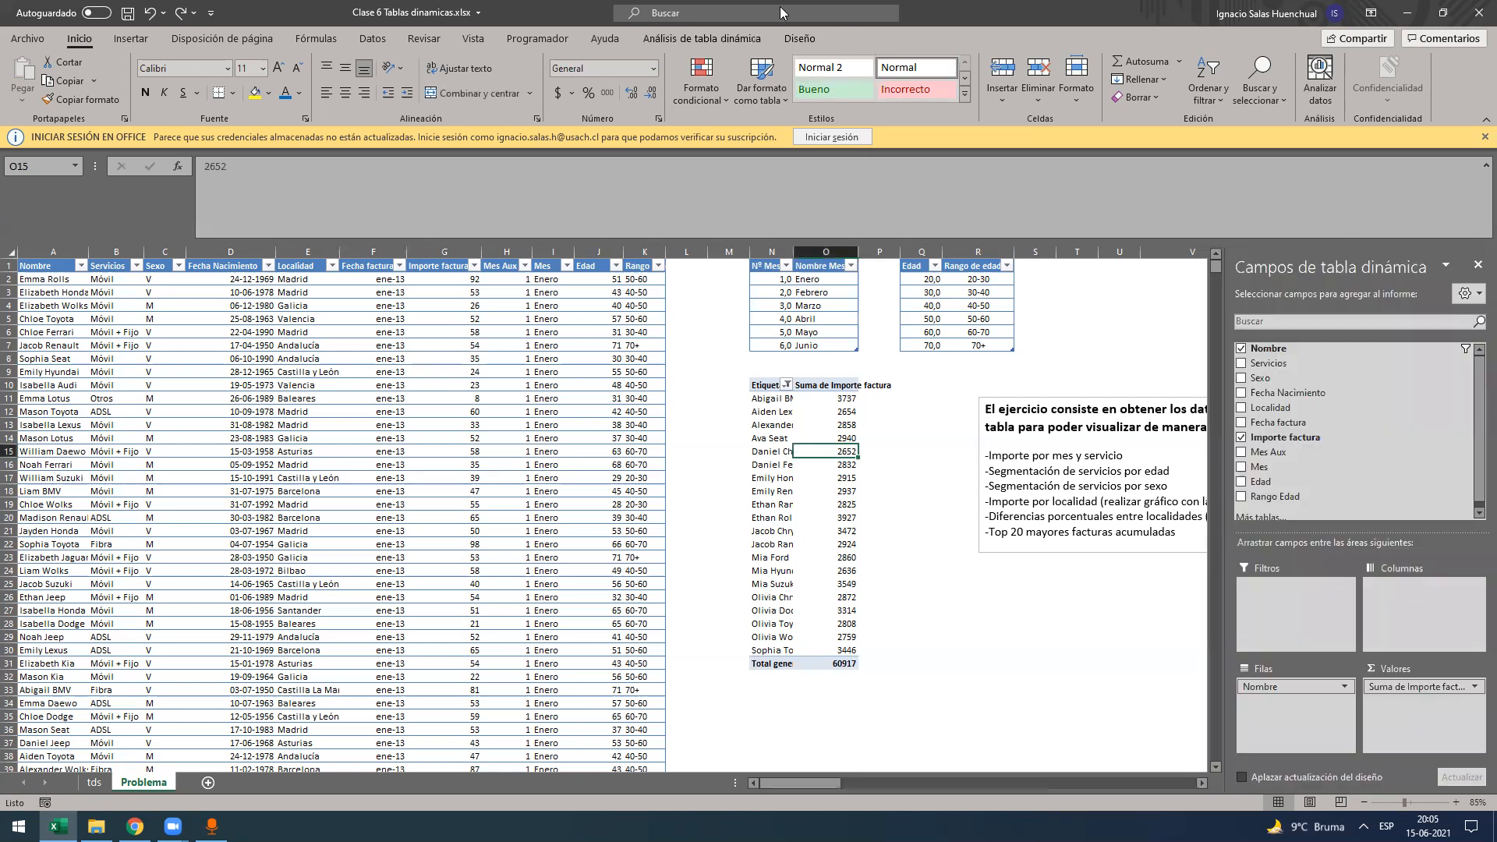
{"action": "left_click", "coordinate": [680, 41]}
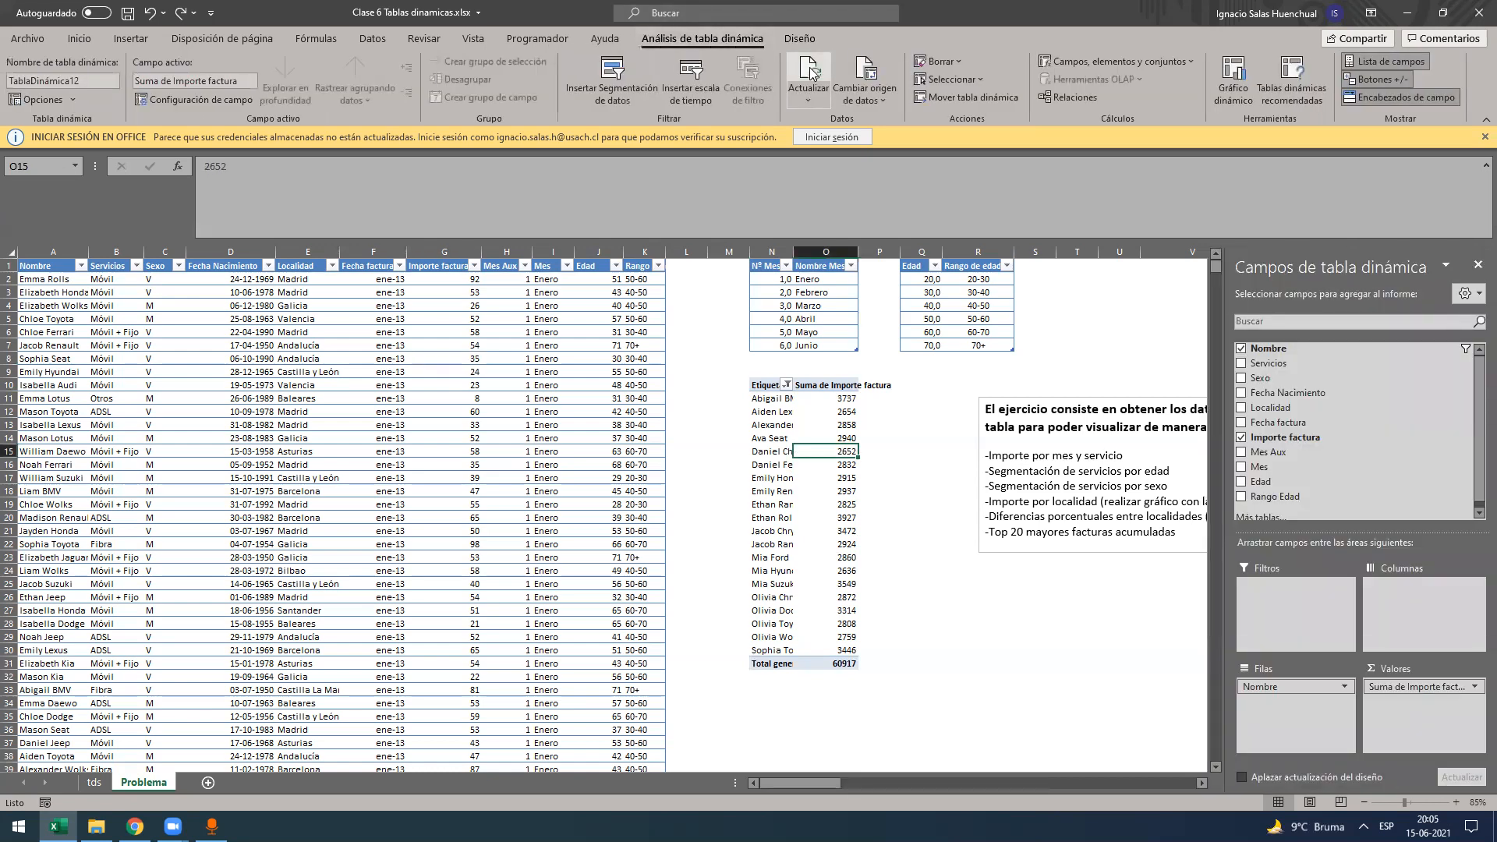
{"action": "left_click", "coordinate": [805, 100]}
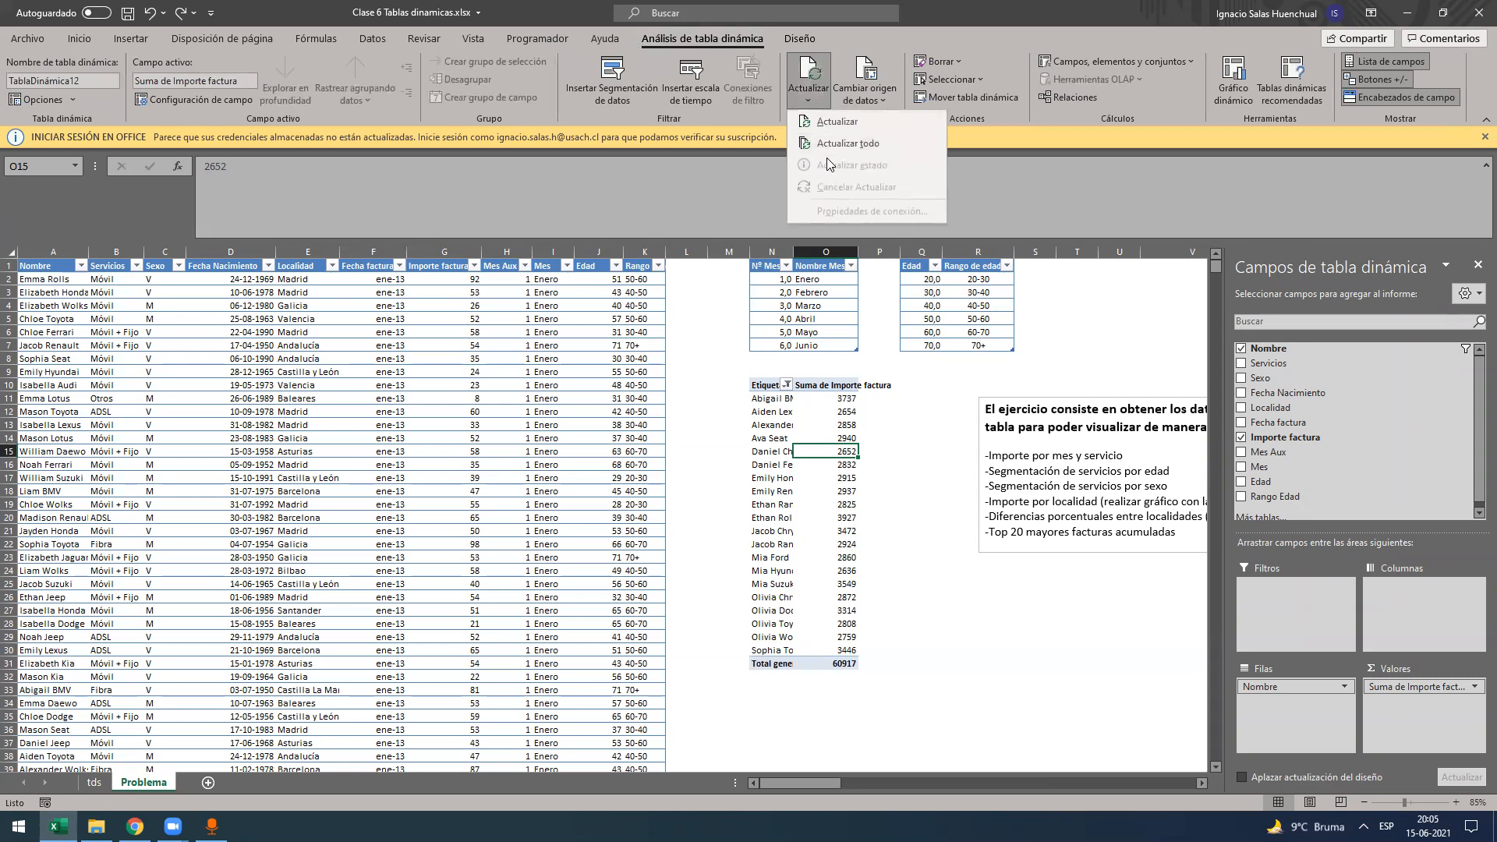
{"action": "left_click", "coordinate": [893, 457]}
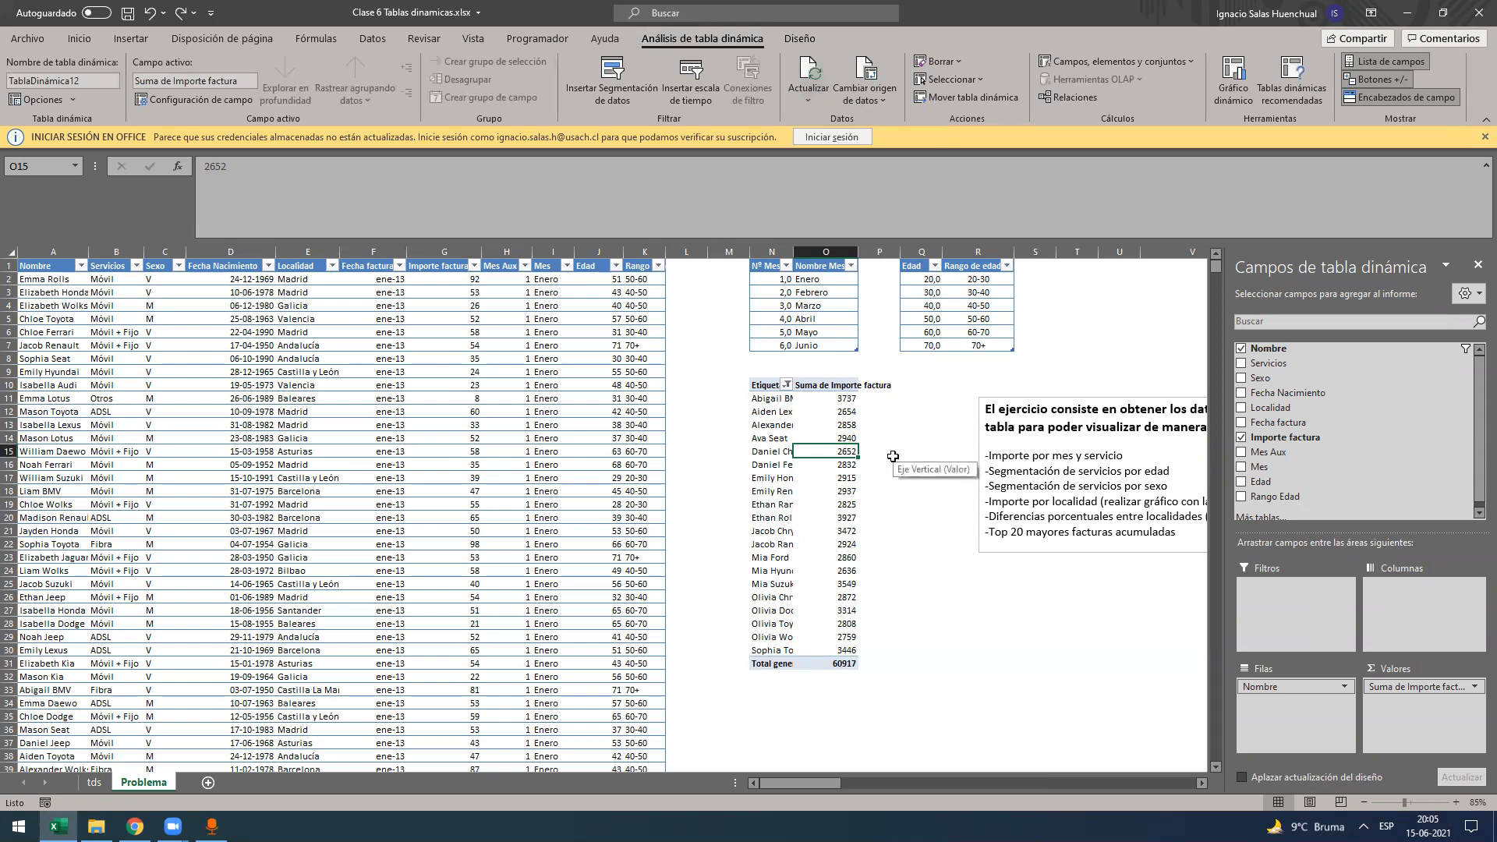
{"action": "left_click", "coordinate": [774, 451]}
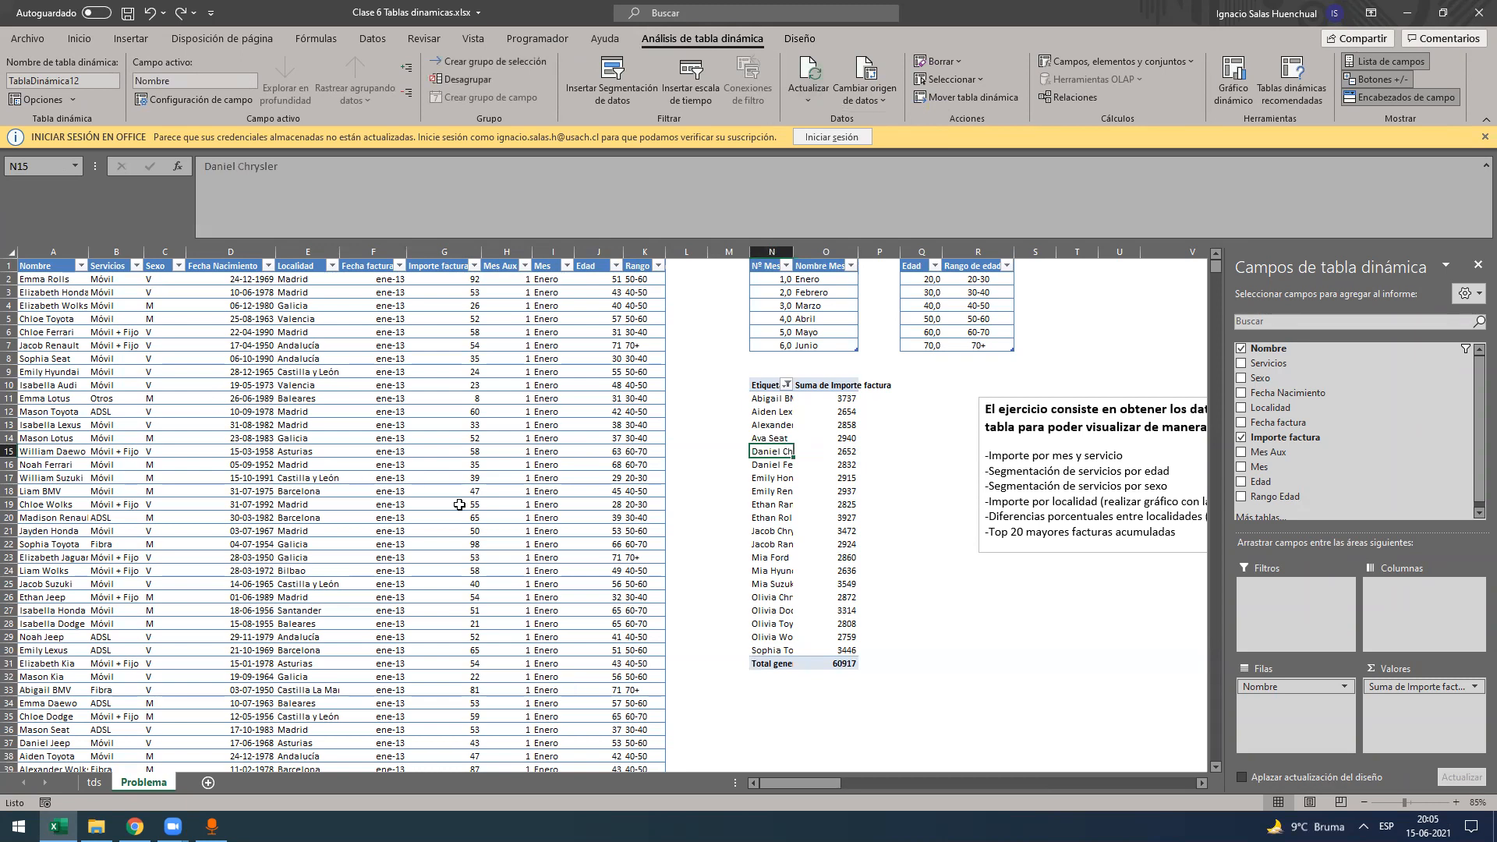
{"action": "left_click", "coordinate": [322, 385]}
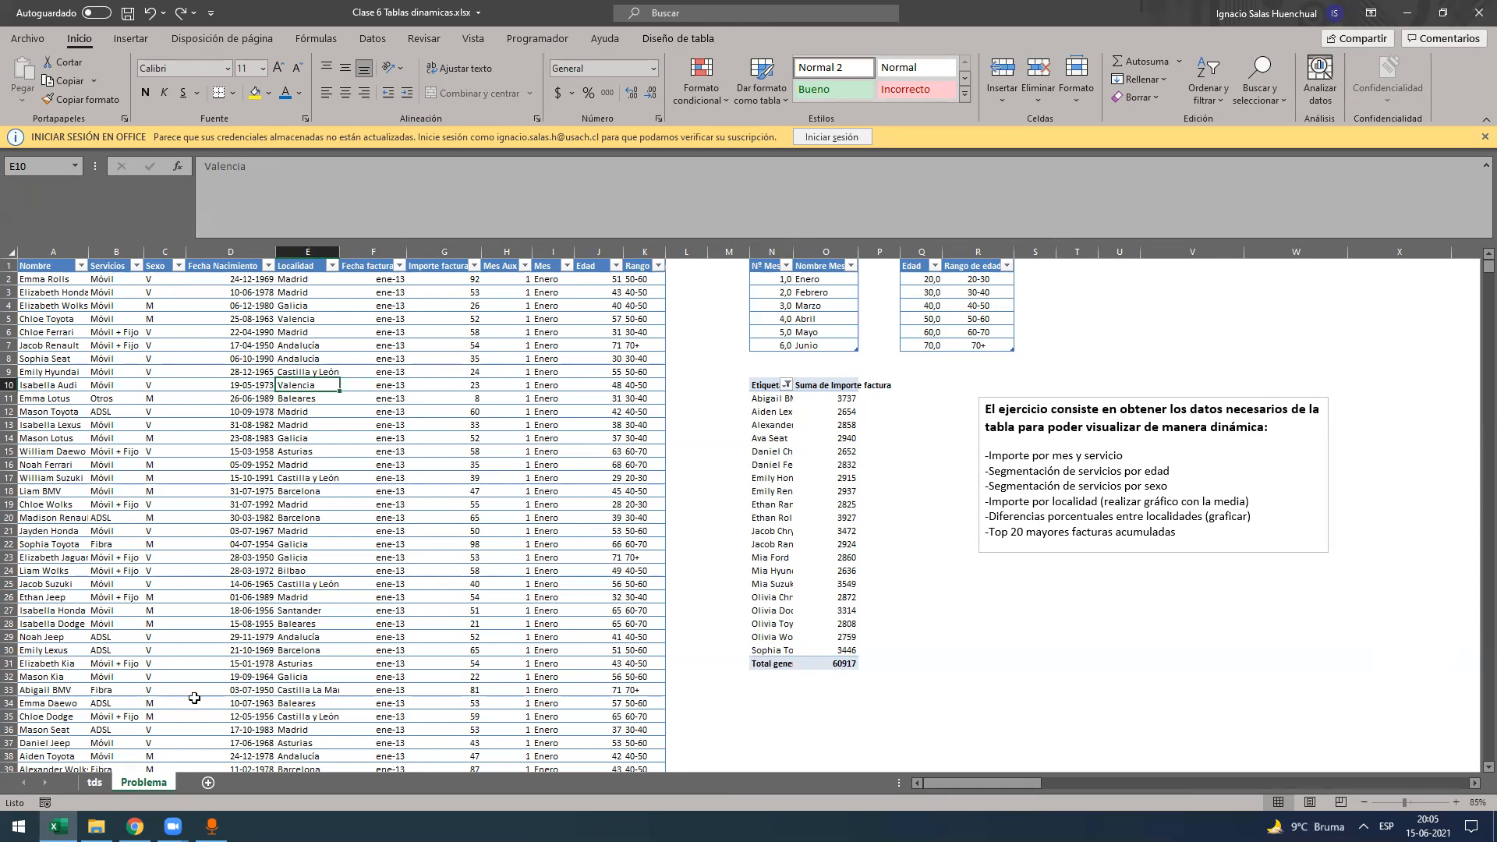
{"action": "key", "text": "ctrl+Page_Up"}
{"action": "scroll", "coordinate": [294, 522], "scroll_direction": "up", "scroll_amount": 5}
{"action": "scroll", "coordinate": [310, 522], "scroll_direction": "down", "scroll_amount": 2}
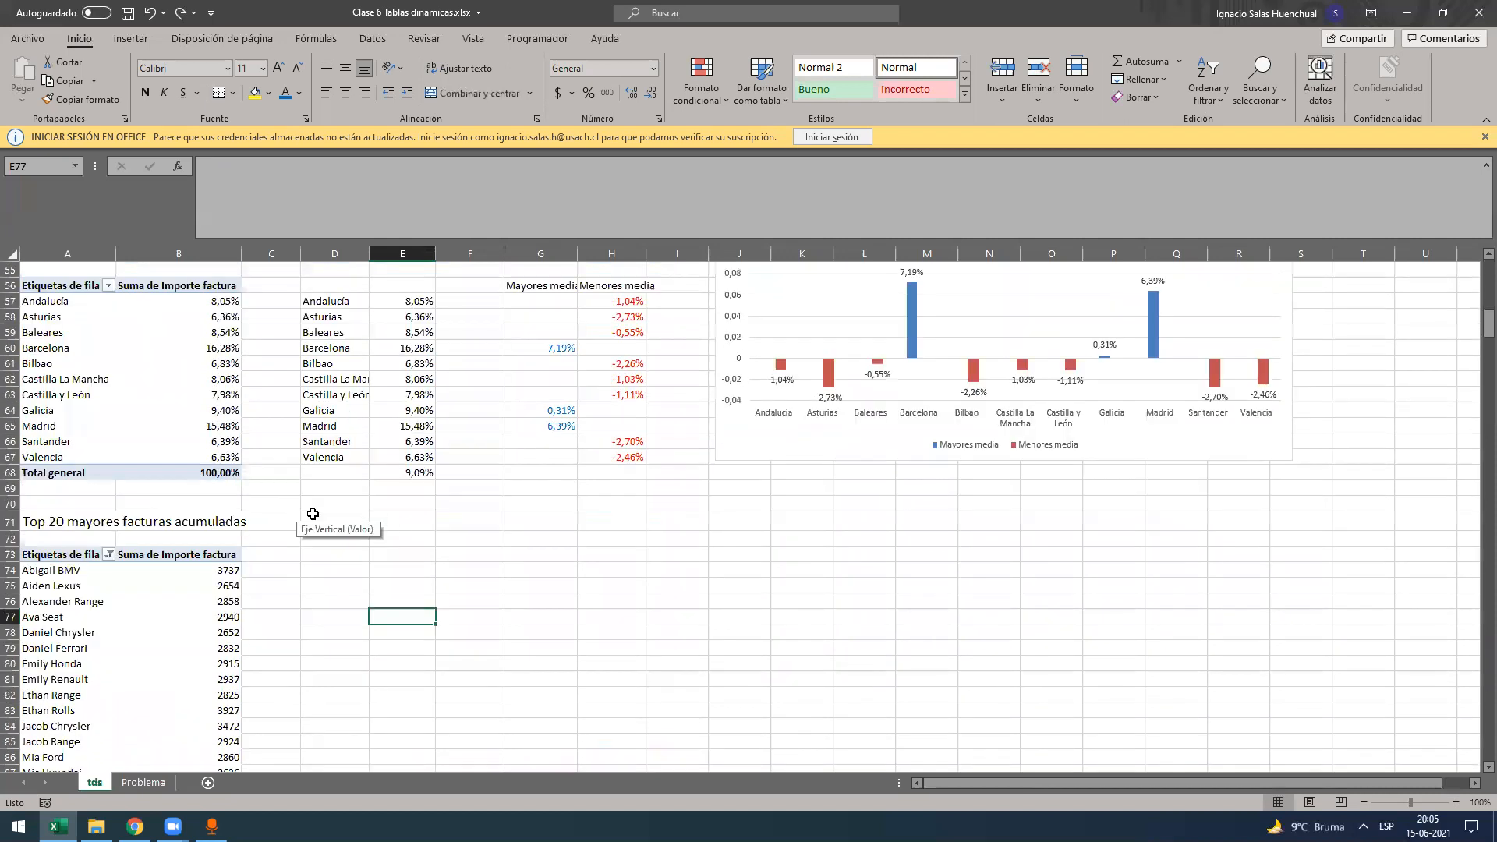
{"action": "scroll", "coordinate": [301, 538], "scroll_direction": "up", "scroll_amount": 13}
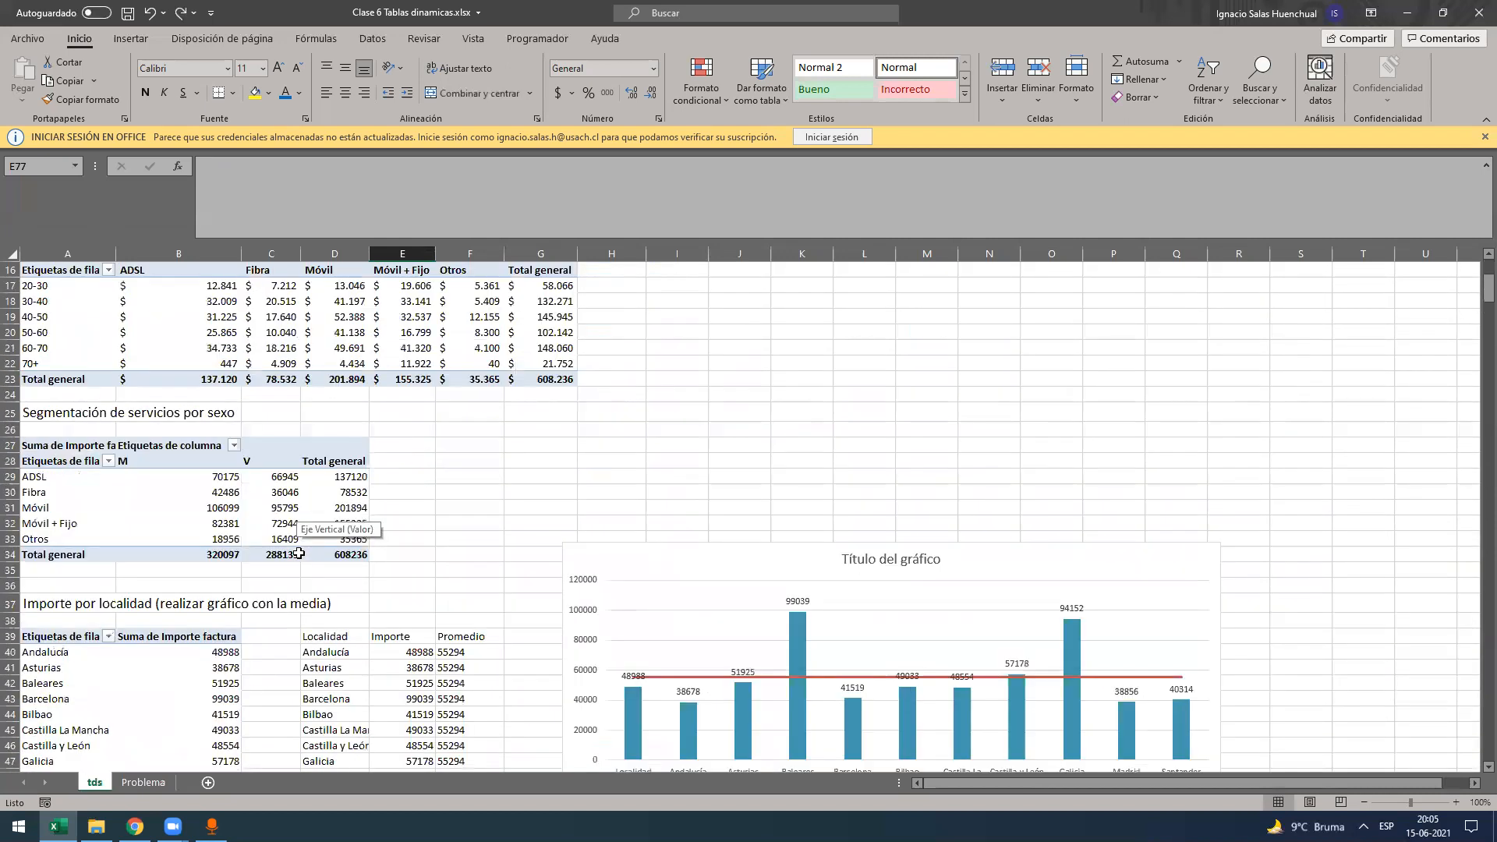
{"action": "scroll", "coordinate": [299, 554], "scroll_direction": "down", "scroll_amount": 9}
- Create a pivot table from the data table on the Problema sheet, placed on the existing tds sheet at cell A98
{"action": "key", "text": "ctrl+Page_Down"}
{"action": "left_click", "coordinate": [316, 341]}
{"action": "left_click", "coordinate": [657, 44]}
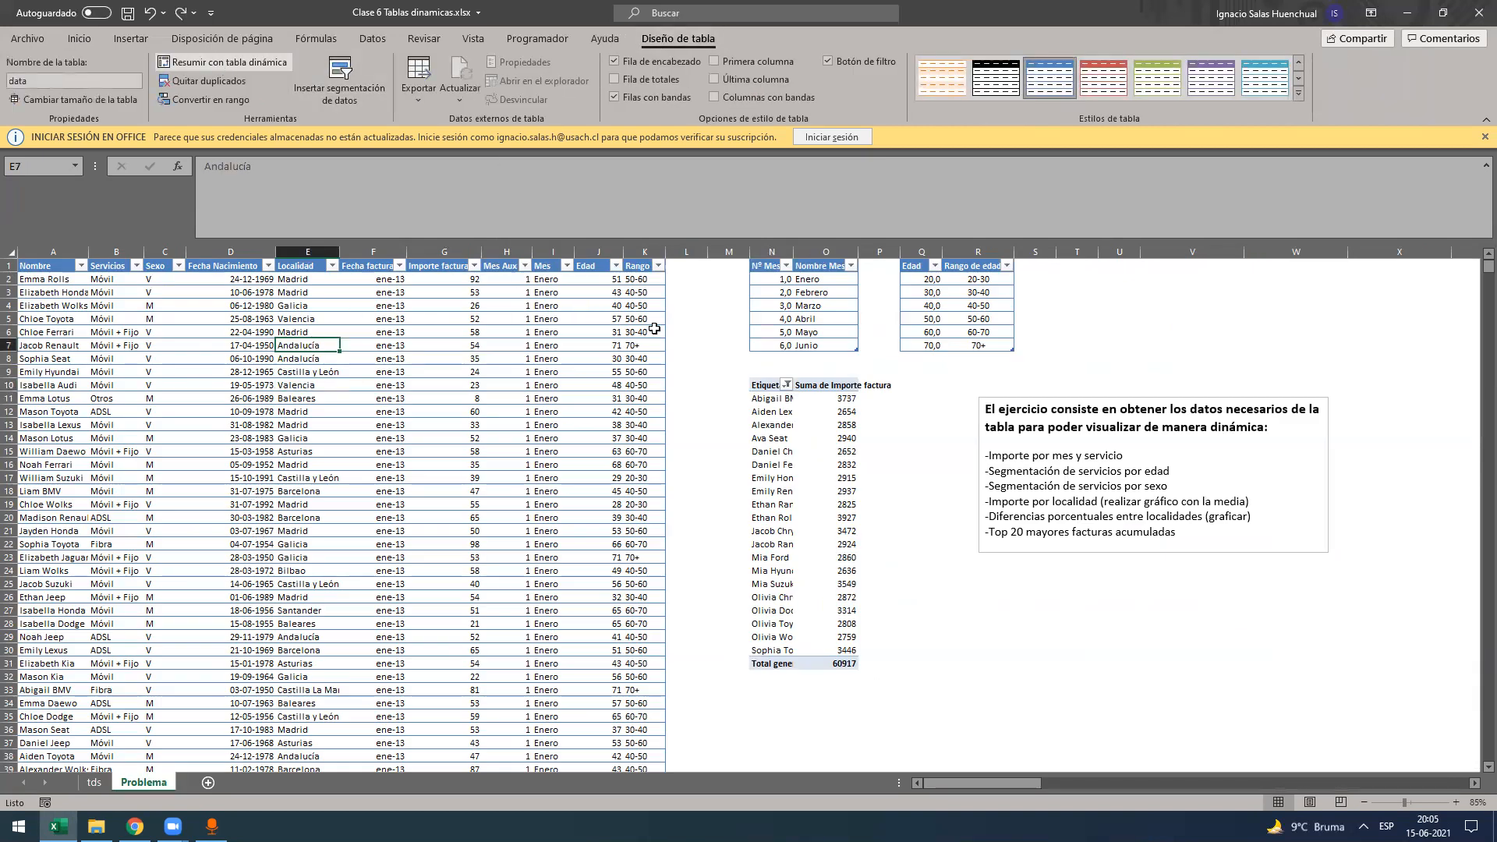
{"action": "left_click", "coordinate": [222, 62]}
{"action": "left_click", "coordinate": [483, 647]}
{"action": "left_click", "coordinate": [735, 663]}
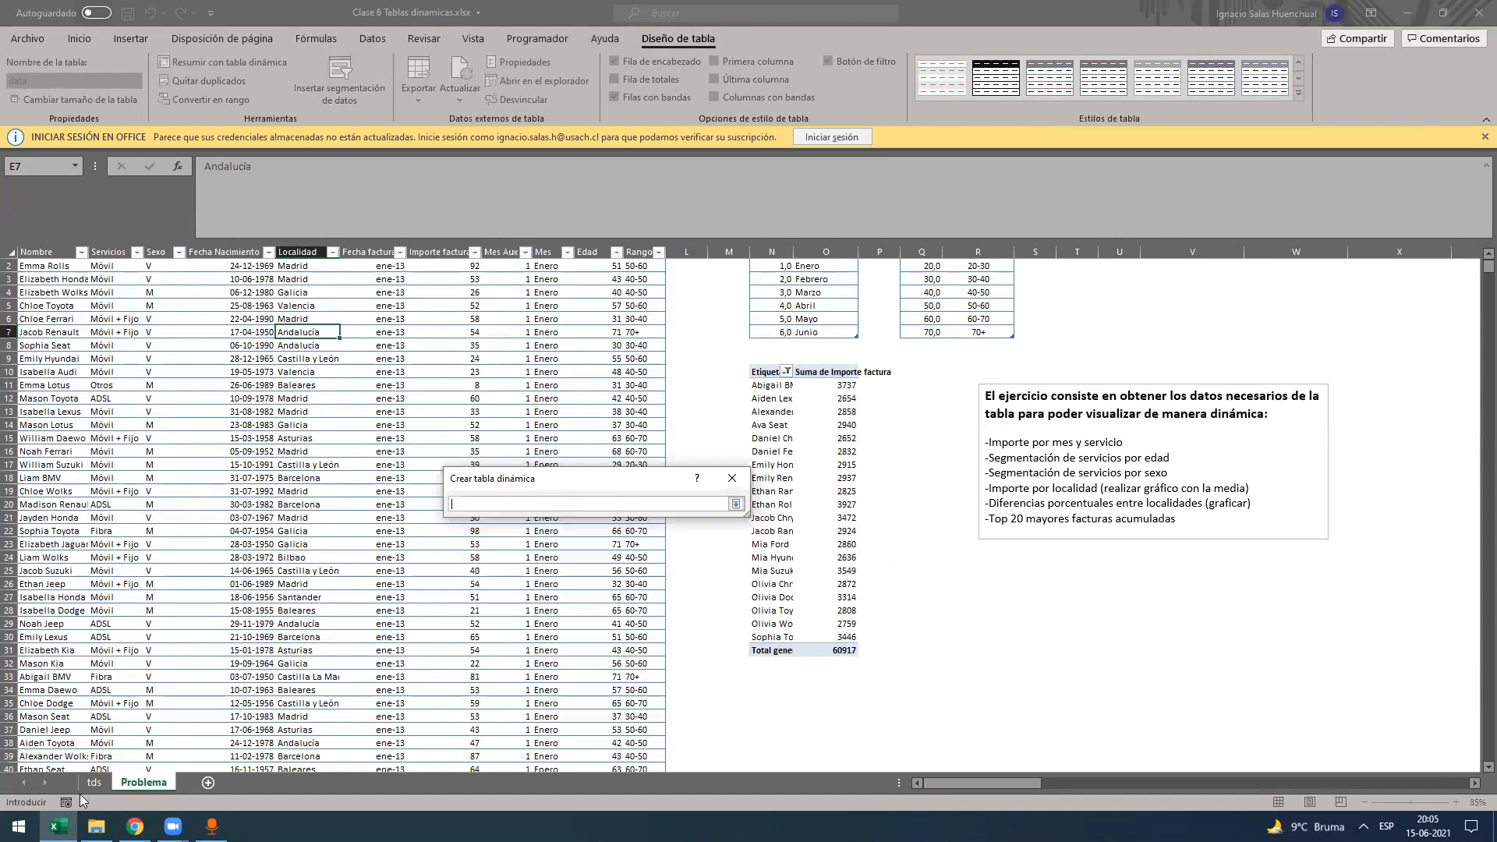
{"action": "left_click", "coordinate": [82, 786]}
{"action": "scroll", "coordinate": [168, 626], "scroll_direction": "down", "scroll_amount": 18}
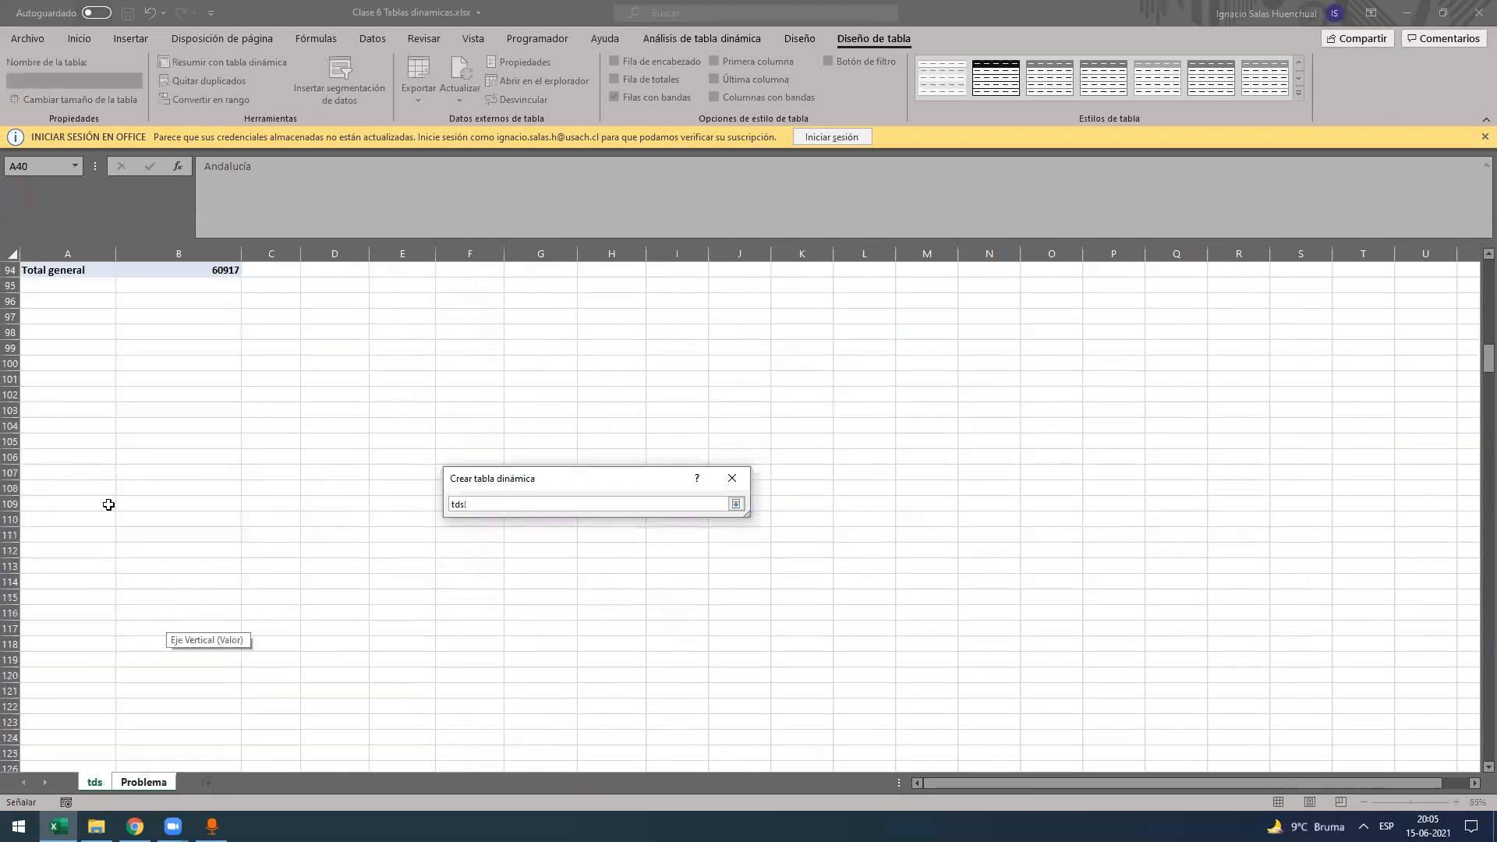
{"action": "left_click", "coordinate": [85, 330]}
{"action": "key", "text": "Return"}
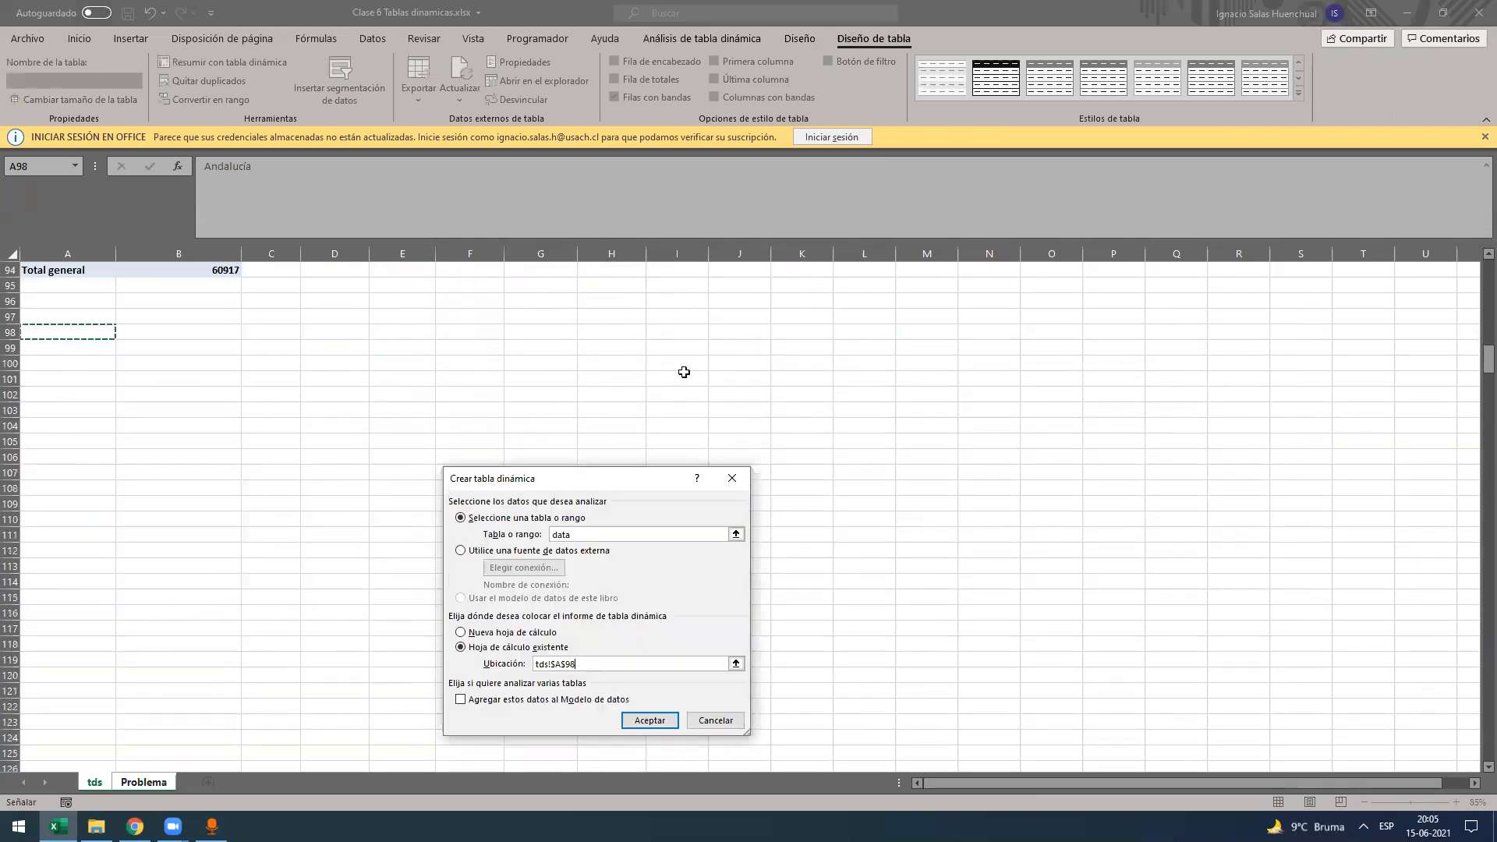
{"action": "key", "text": "Return"}
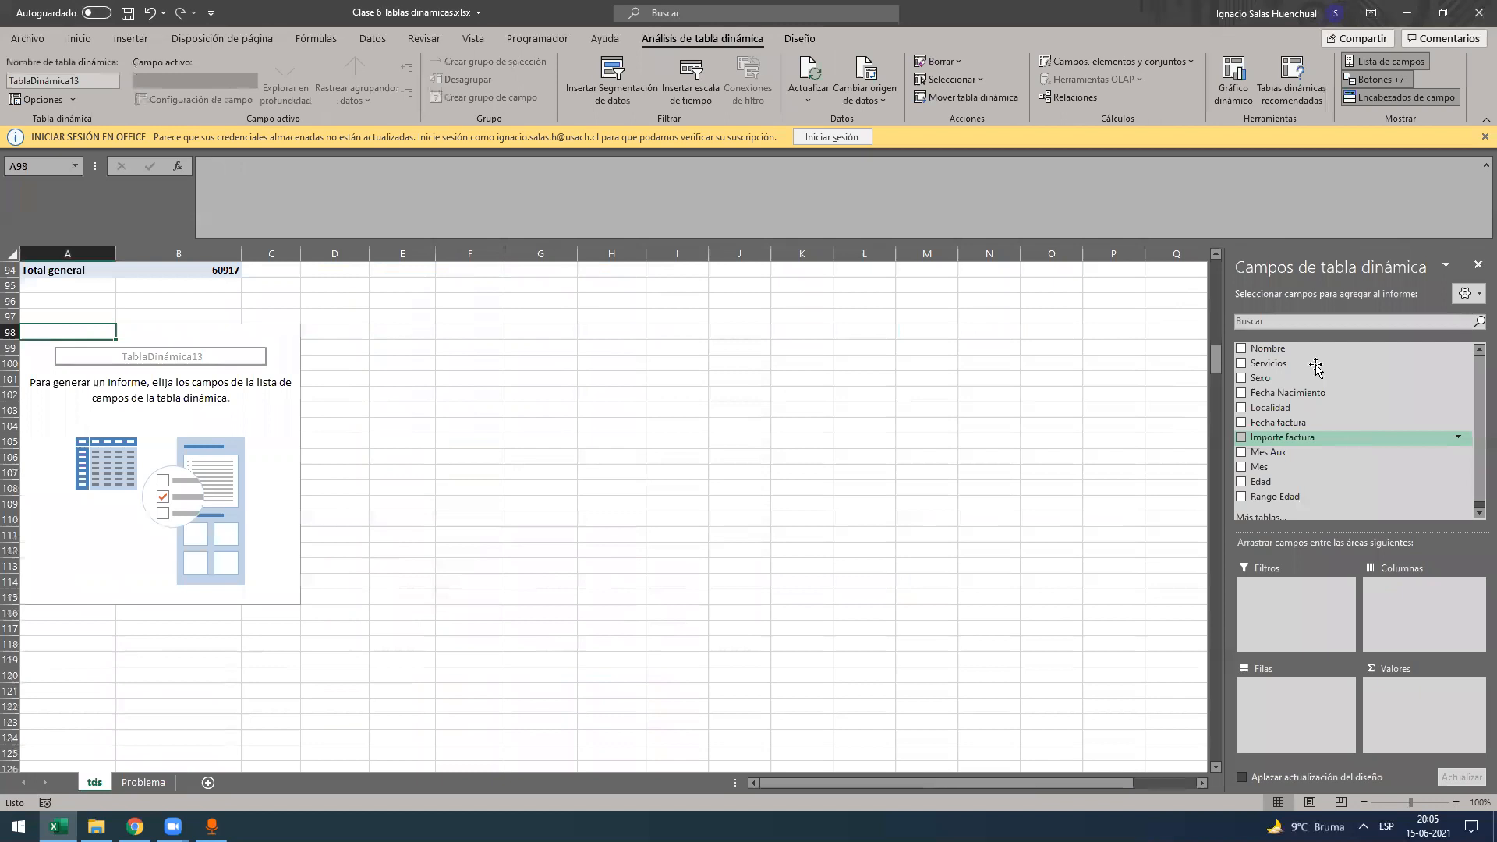
- Lay out the pivot table at A98 with Localidad above Servicios as rows, Mes as columns and the sum of Importe factura as values
{"action": "left_click_drag", "start_coordinate": [1285, 378], "coordinate": [1303, 718]}
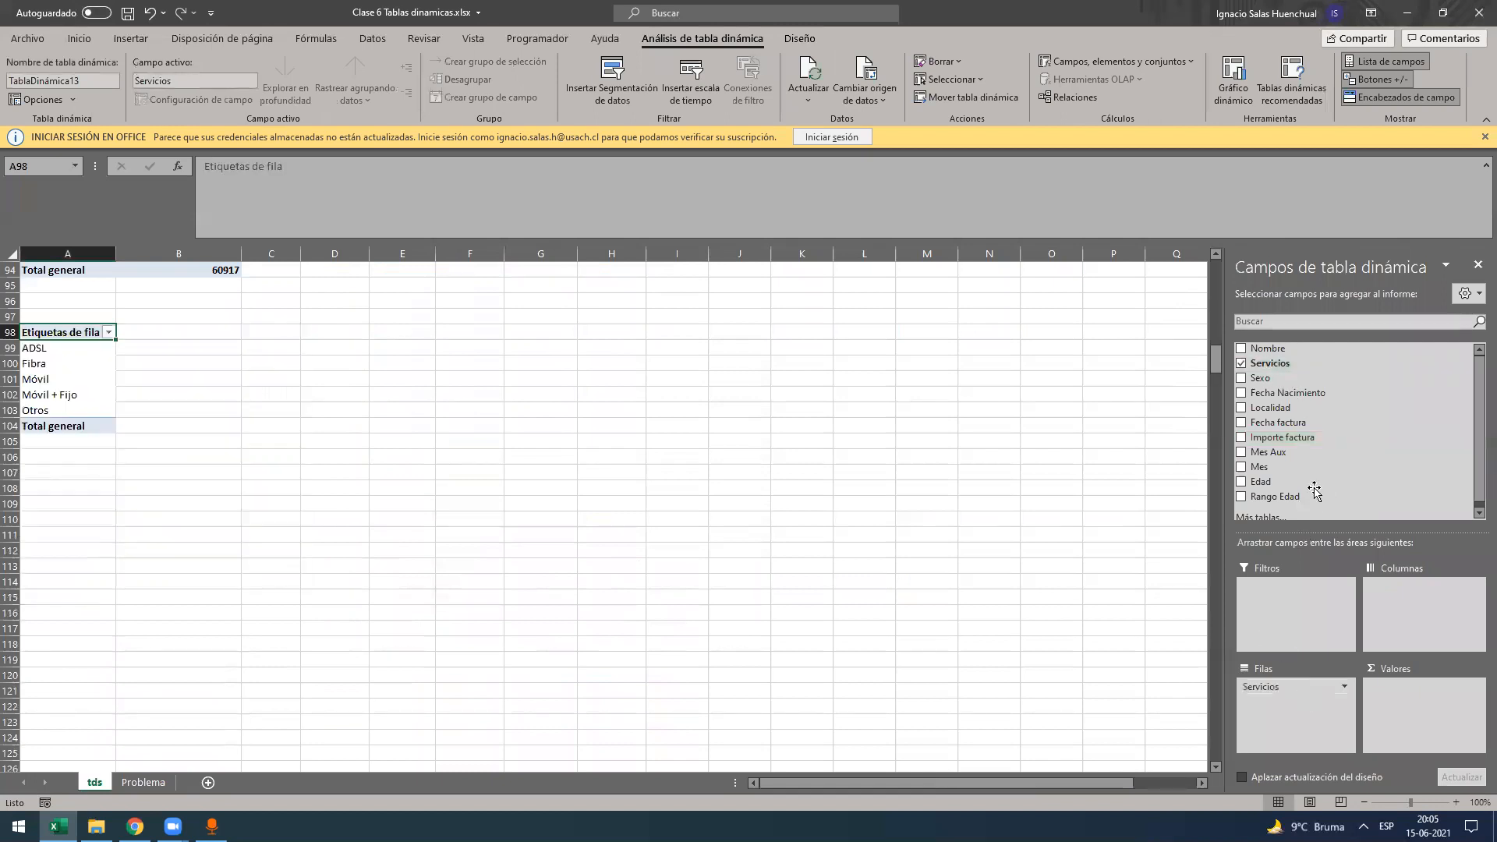
{"action": "left_click_drag", "start_coordinate": [1314, 410], "coordinate": [1295, 684]}
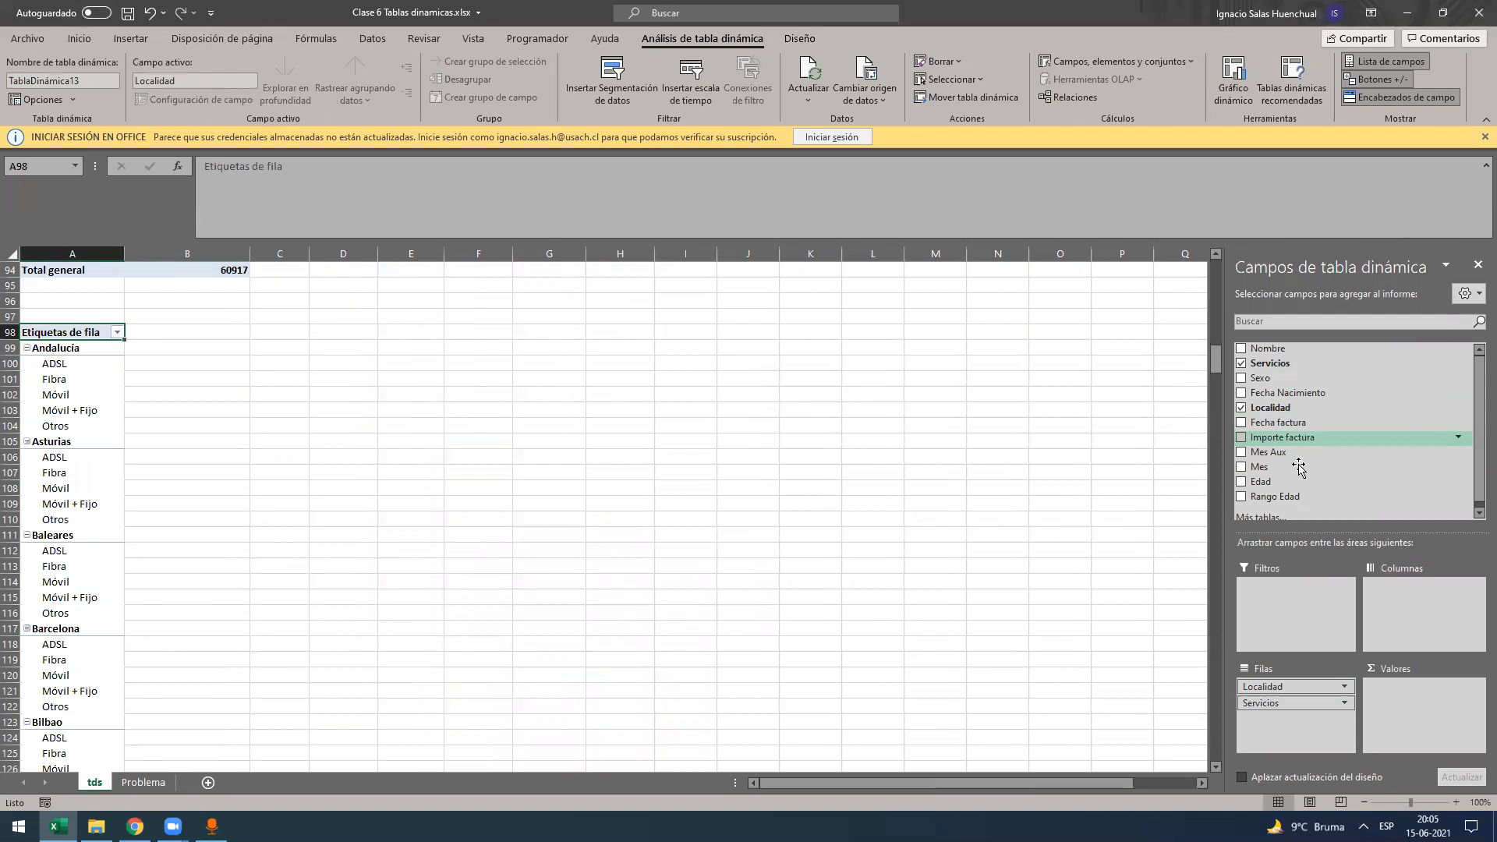
{"action": "left_click", "coordinate": [1287, 467]}
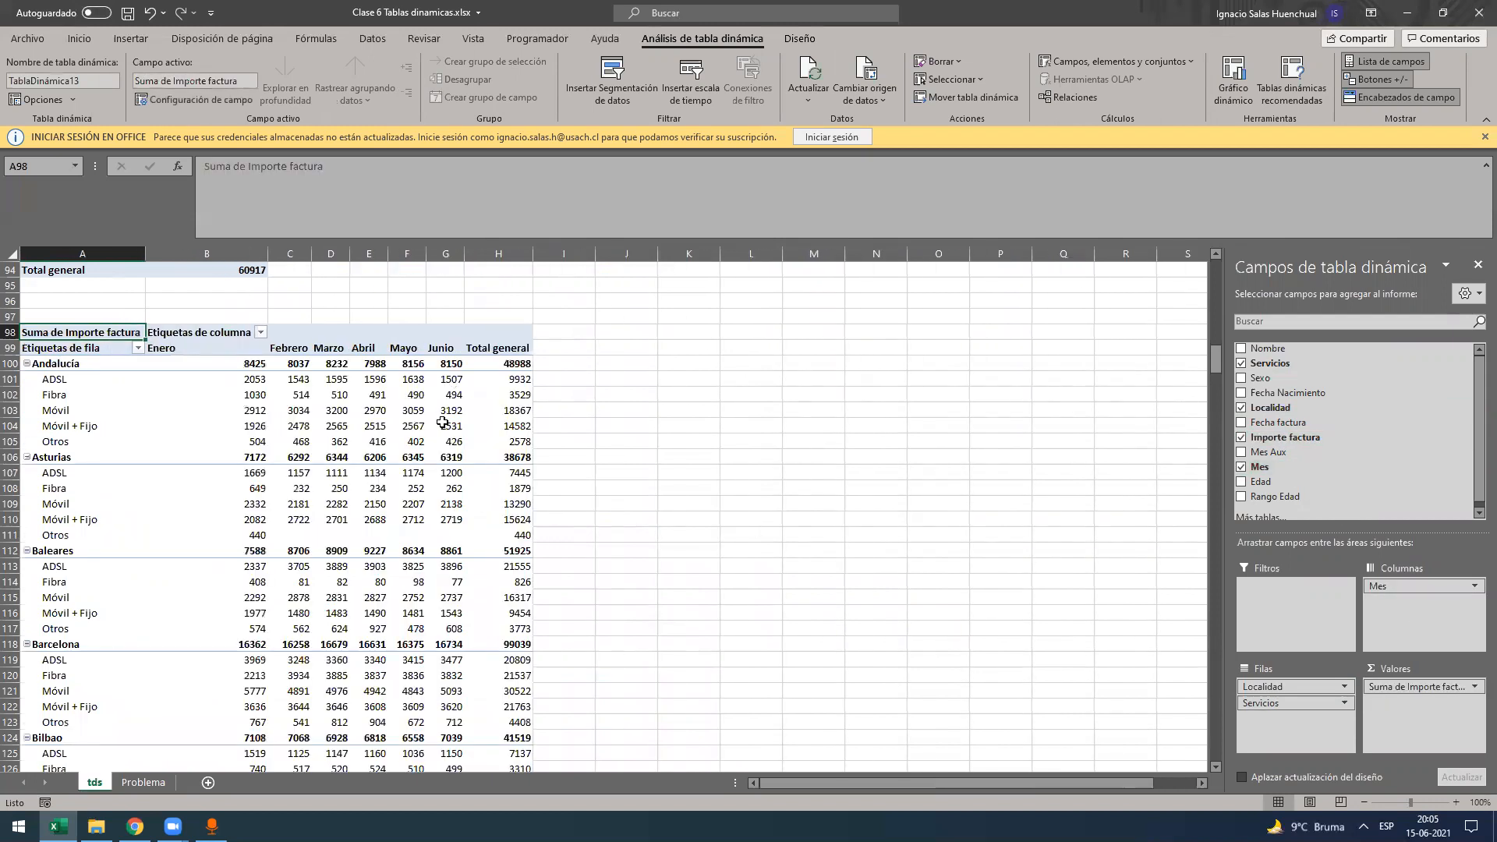
- Examine the new pivot table by locality, service and month, and the Servicios column of the source data on Problema
{"action": "scroll", "coordinate": [433, 421], "scroll_direction": "up", "scroll_amount": 1}
{"action": "scroll", "coordinate": [433, 421], "scroll_direction": "down", "scroll_amount": 1}
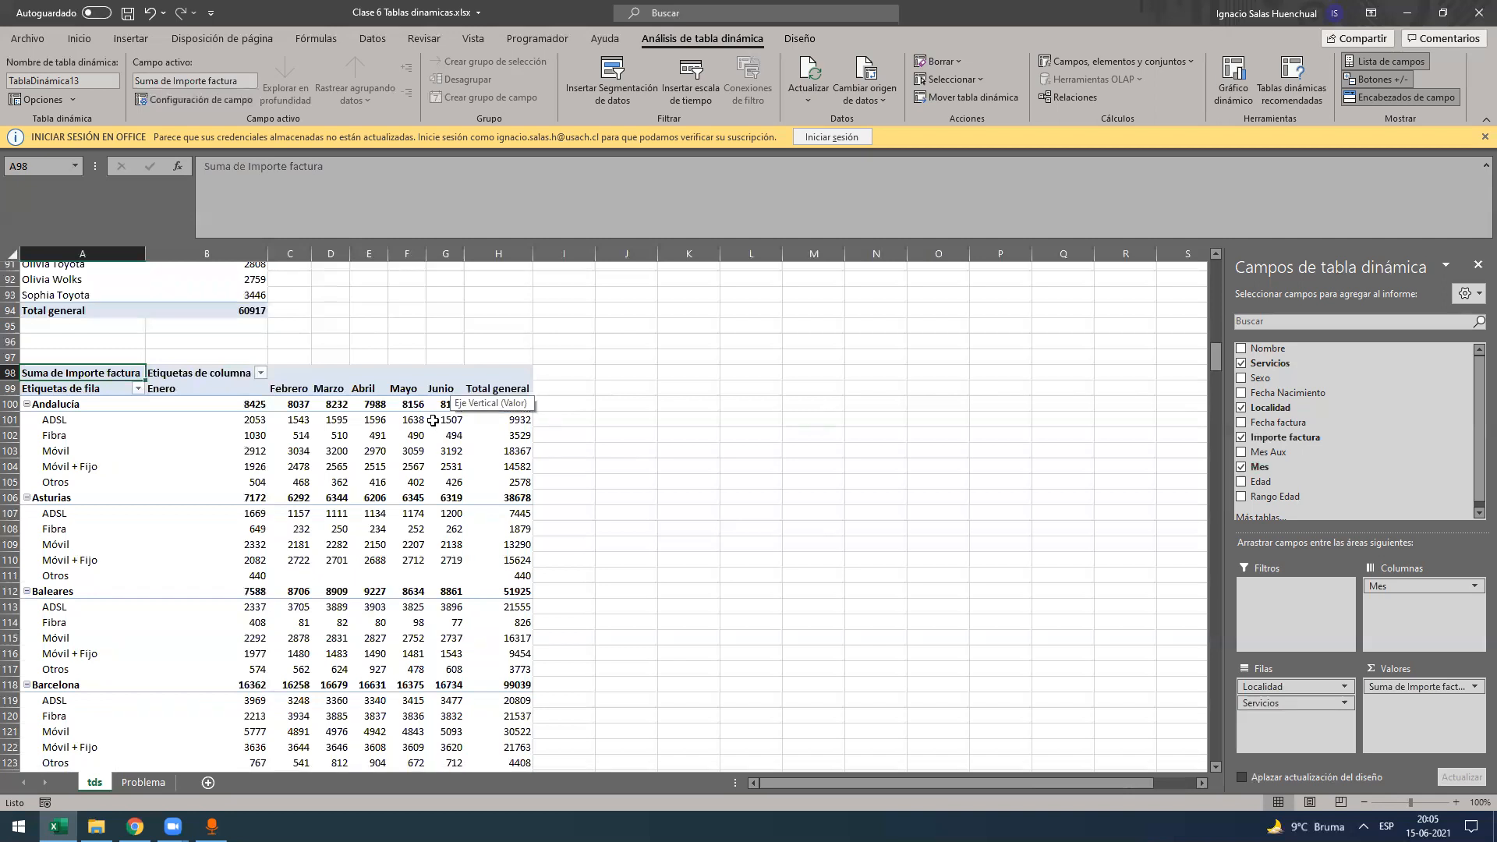
{"action": "scroll", "coordinate": [456, 410], "scroll_direction": "down", "scroll_amount": 2}
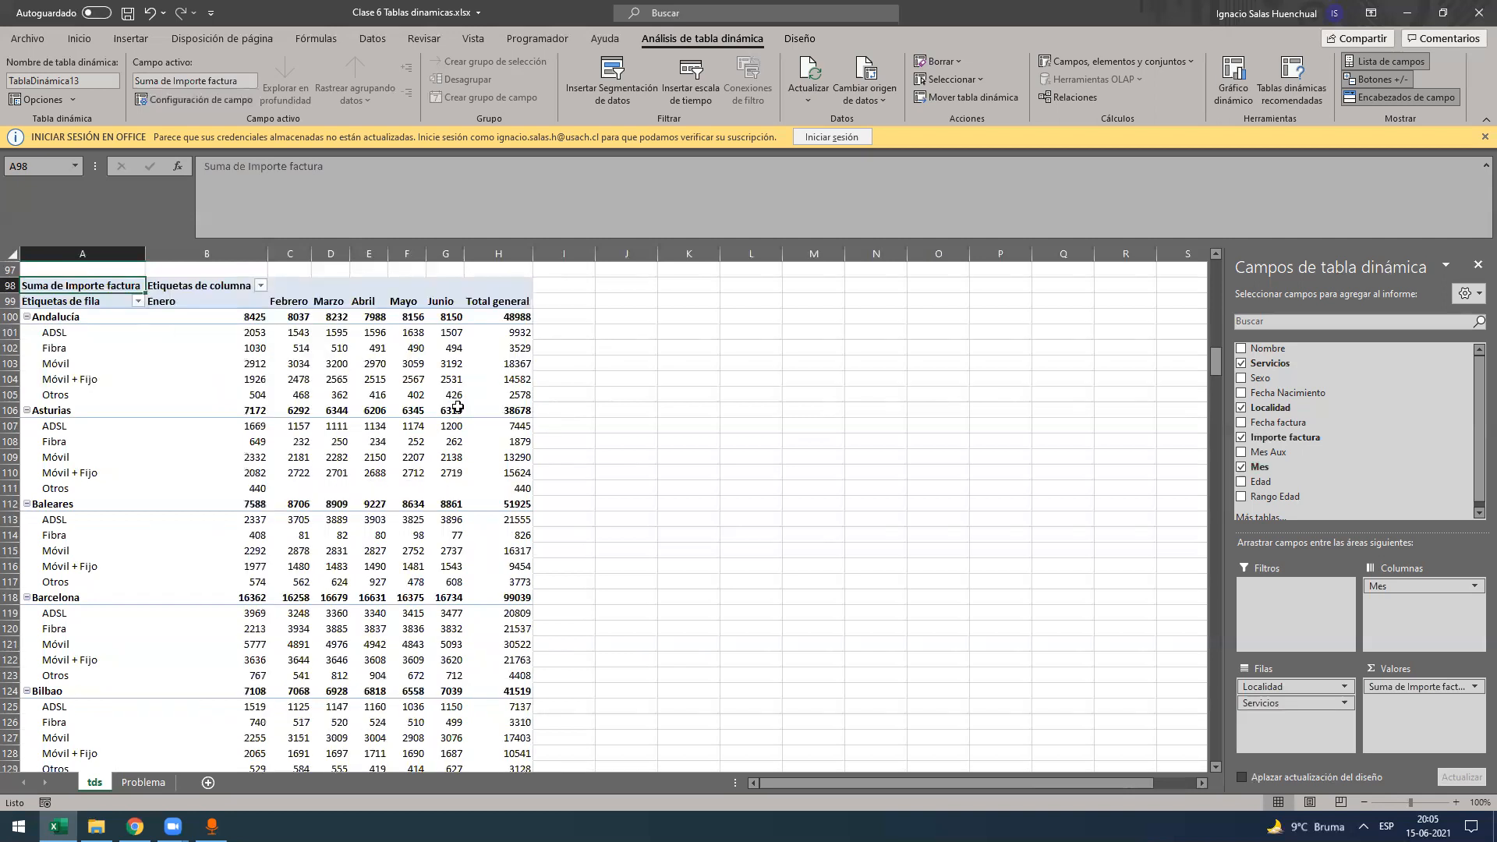
{"action": "scroll", "coordinate": [458, 406], "scroll_direction": "up", "scroll_amount": 2}
{"action": "mouse_move", "coordinate": [458, 406]}
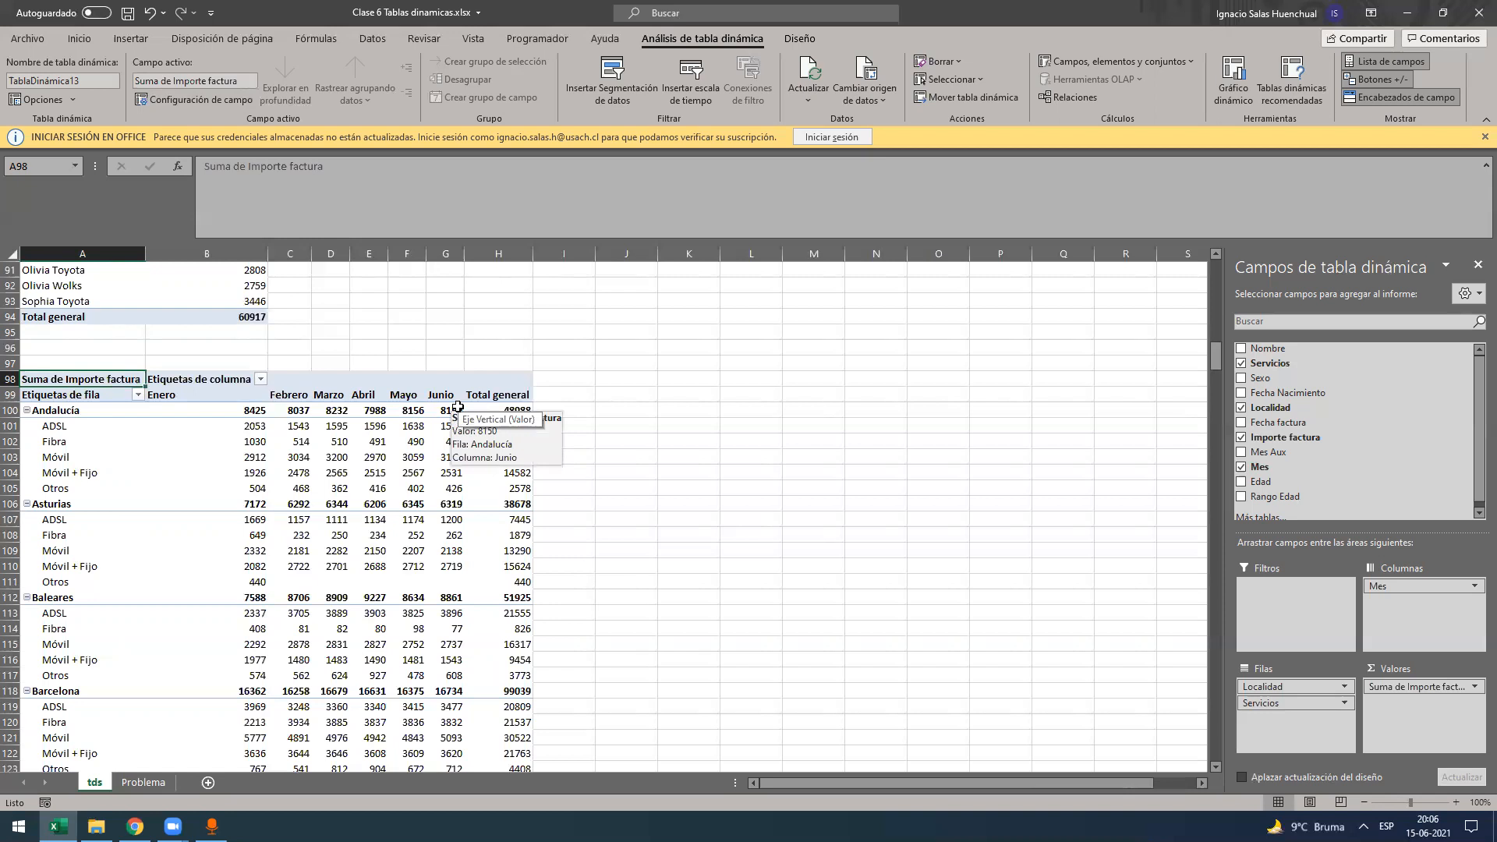
{"action": "scroll", "coordinate": [461, 414], "scroll_direction": "down", "scroll_amount": 1}
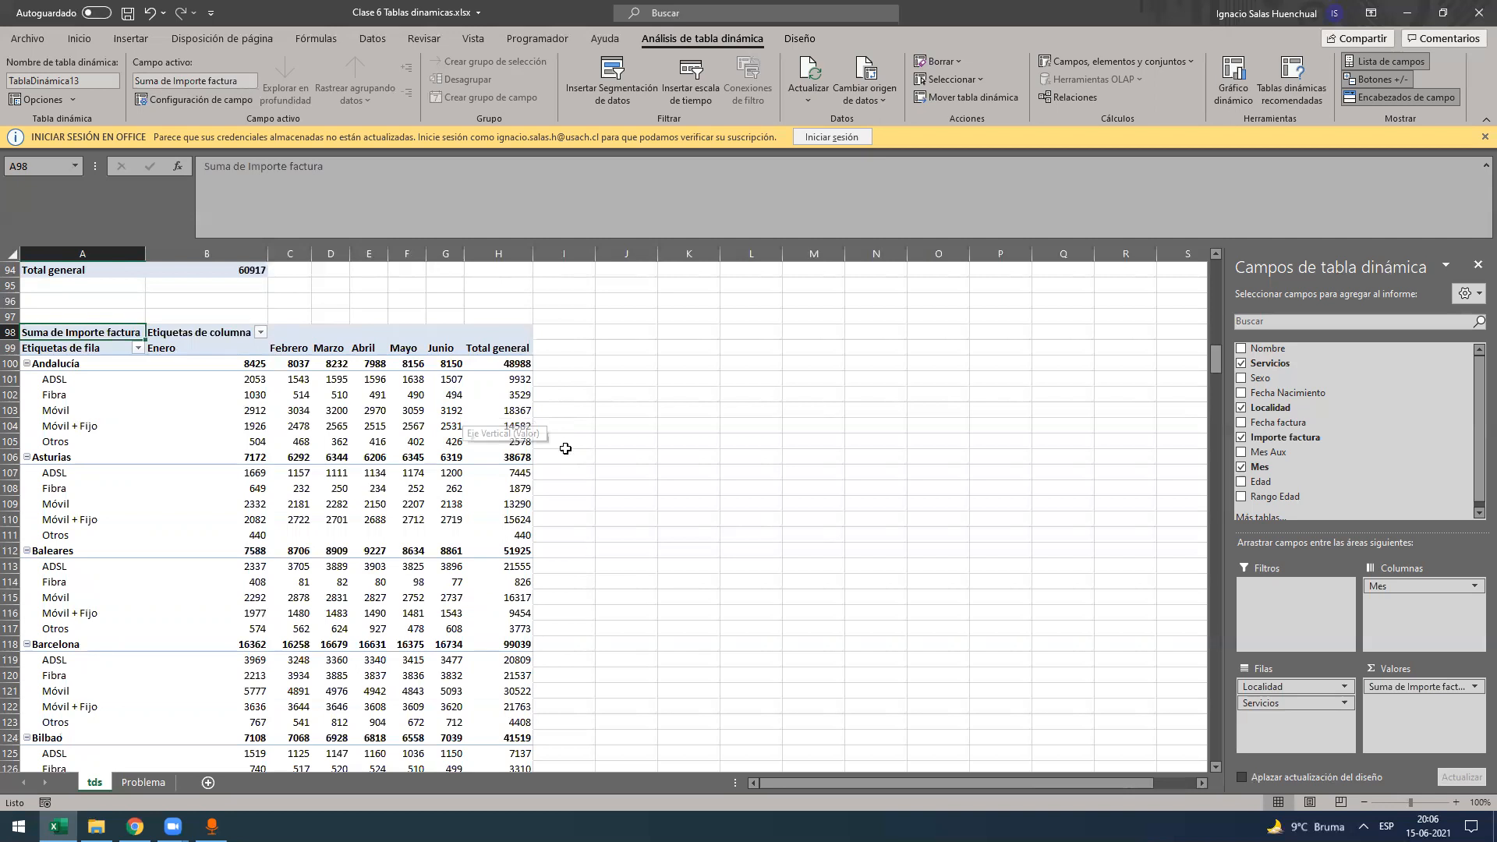
{"action": "scroll", "coordinate": [640, 437], "scroll_direction": "up", "scroll_amount": 1}
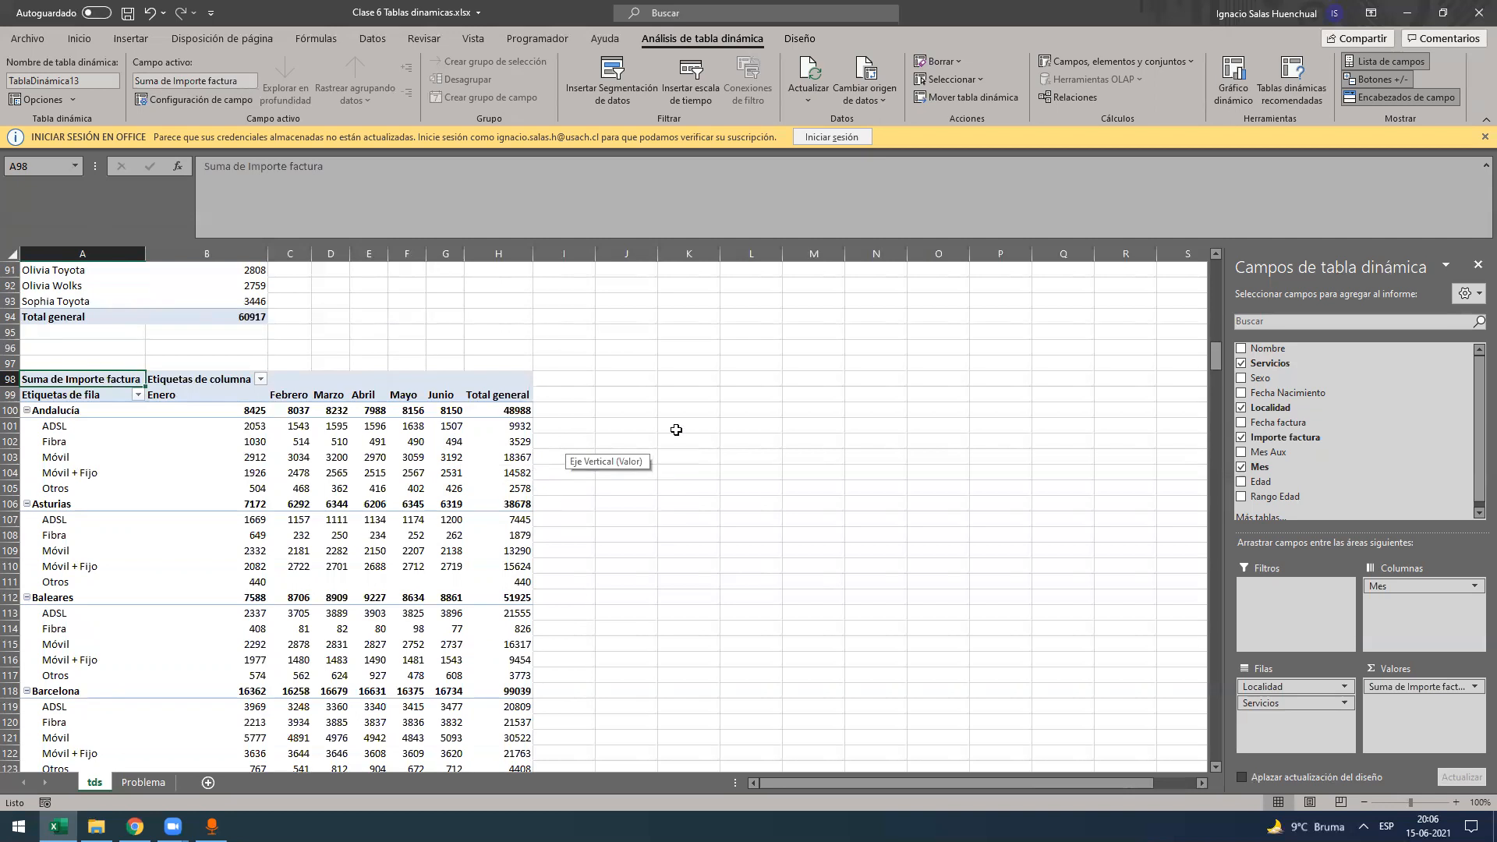
{"action": "left_click", "coordinate": [676, 430]}
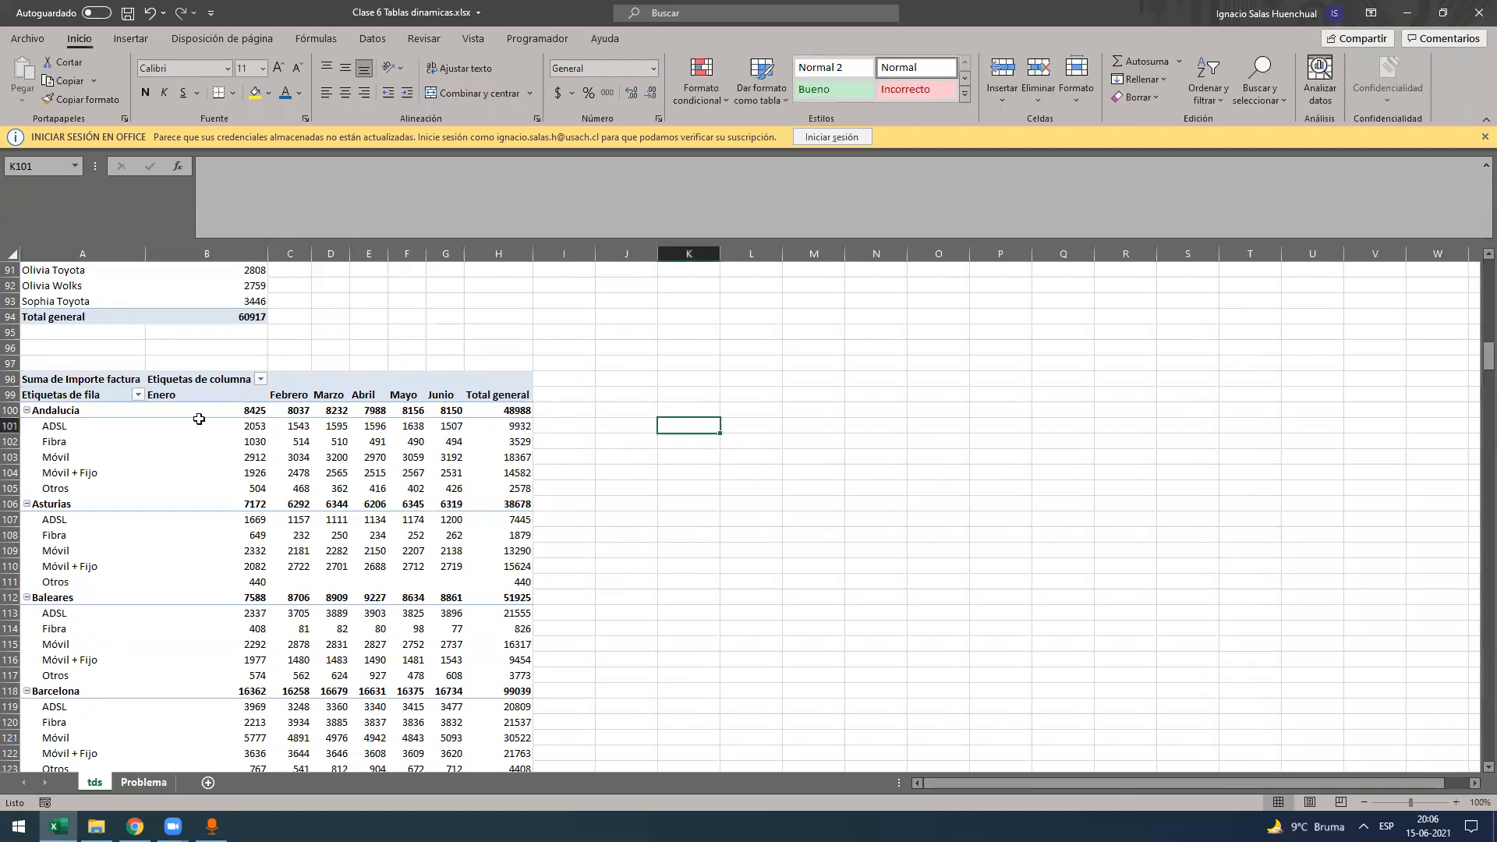
{"action": "key", "text": "ctrl+Page_Down"}
{"action": "left_click", "coordinate": [107, 288]}
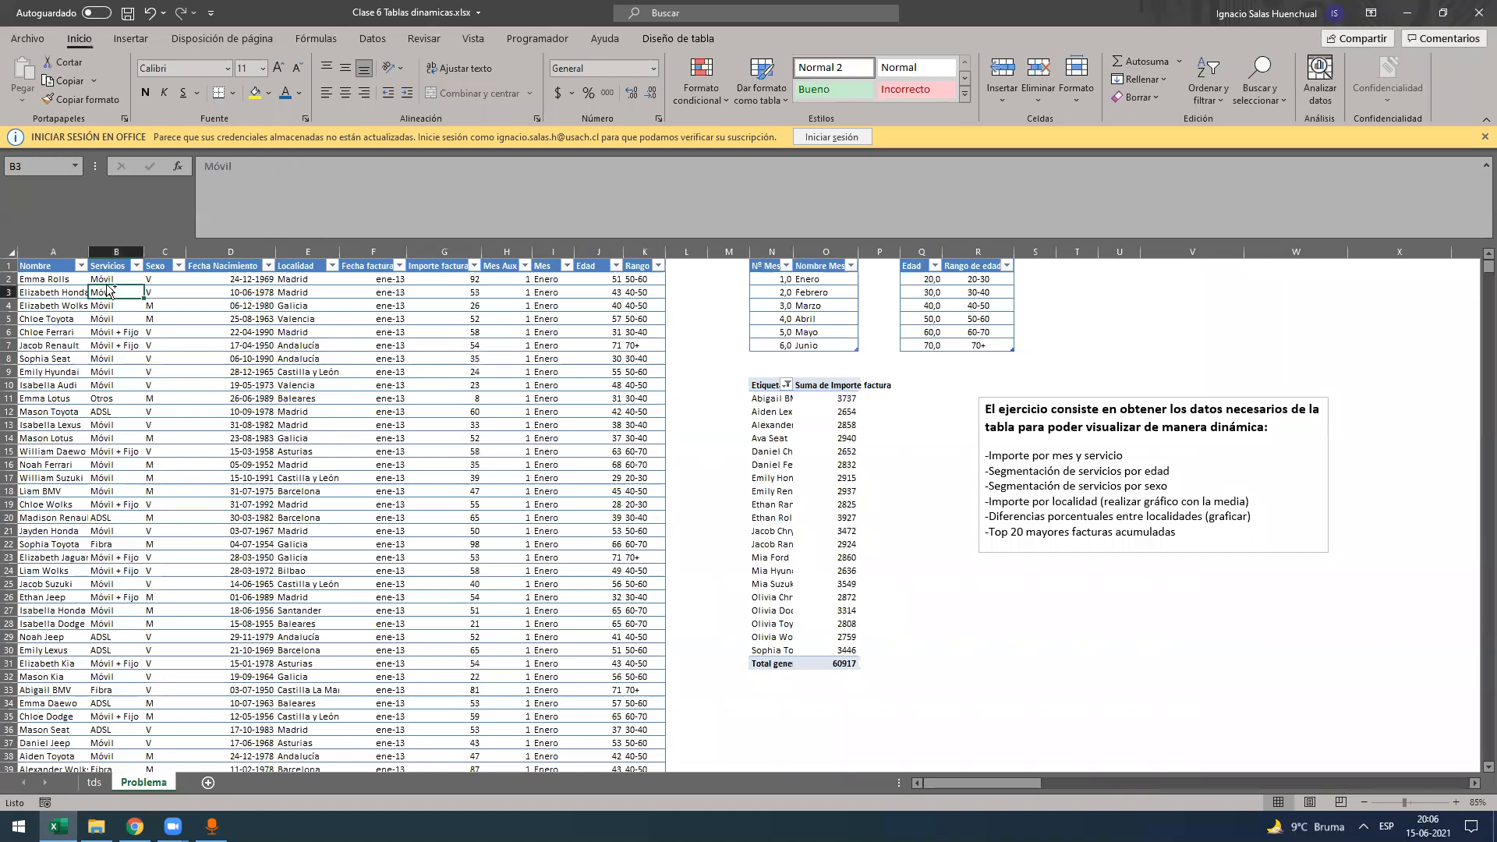
{"action": "key", "text": "ctrl+Page_Up"}
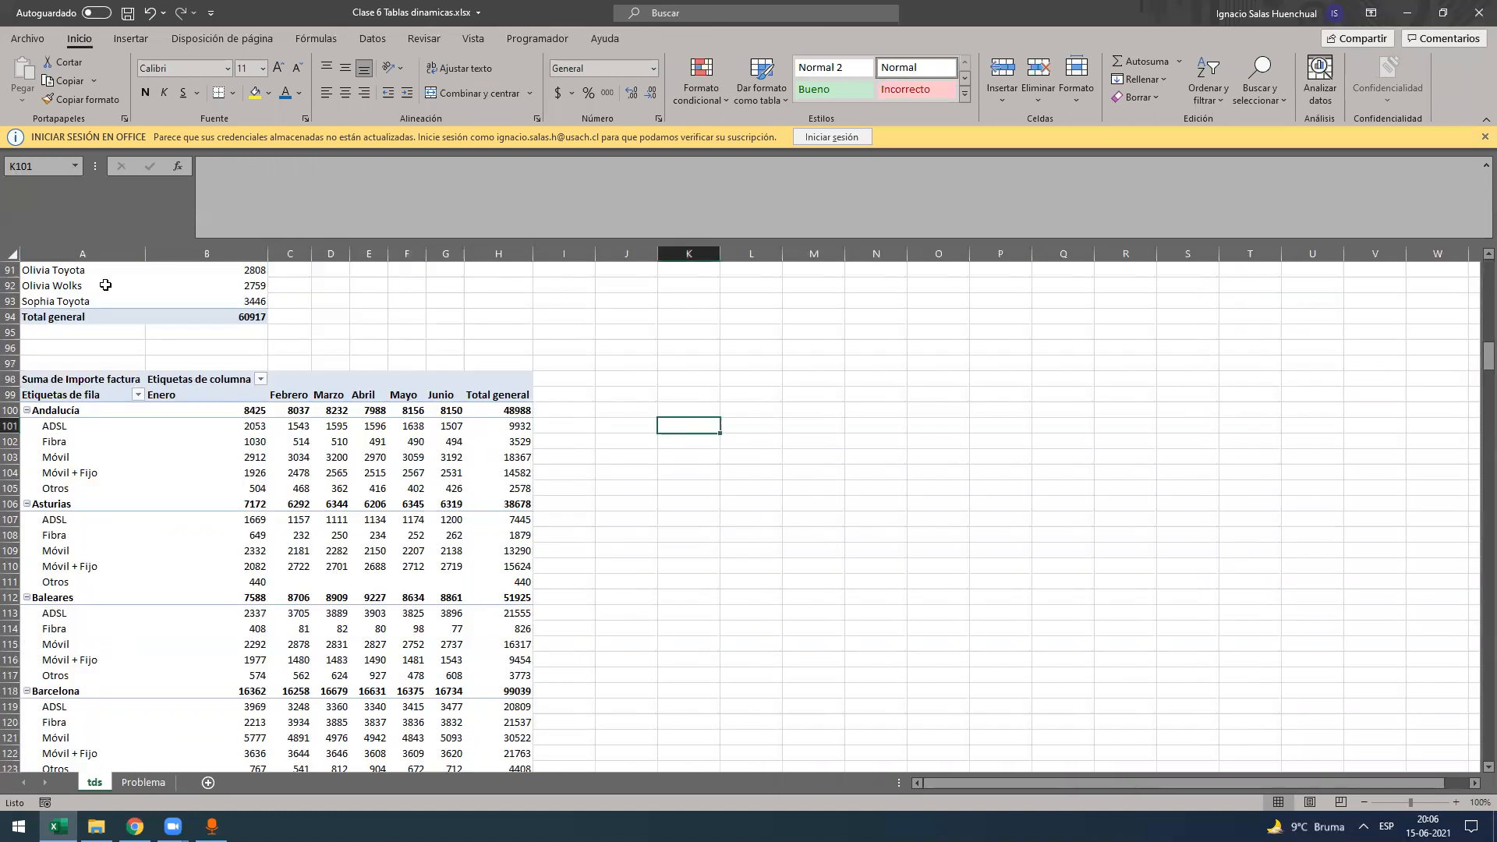
- Copy the five service names under Andalucía, A101:A105 on the tds sheet, and paste them at O100
{"action": "left_click", "coordinate": [55, 418]}
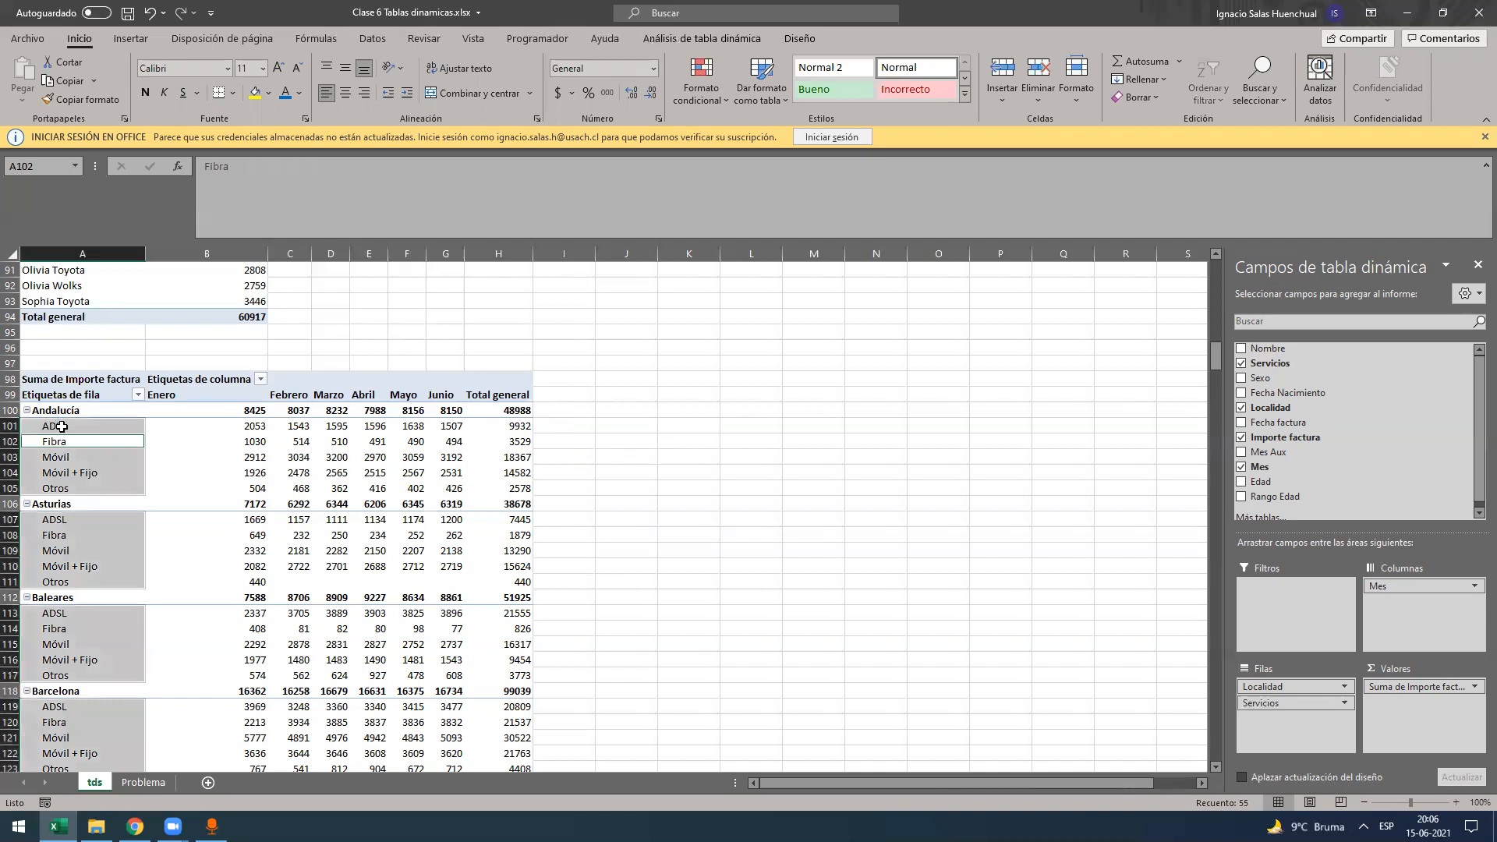
{"action": "left_click", "coordinate": [62, 427]}
{"action": "left_click_drag", "start_coordinate": [74, 486], "coordinate": [74, 486]}
{"action": "key", "text": "ctrl+c"}
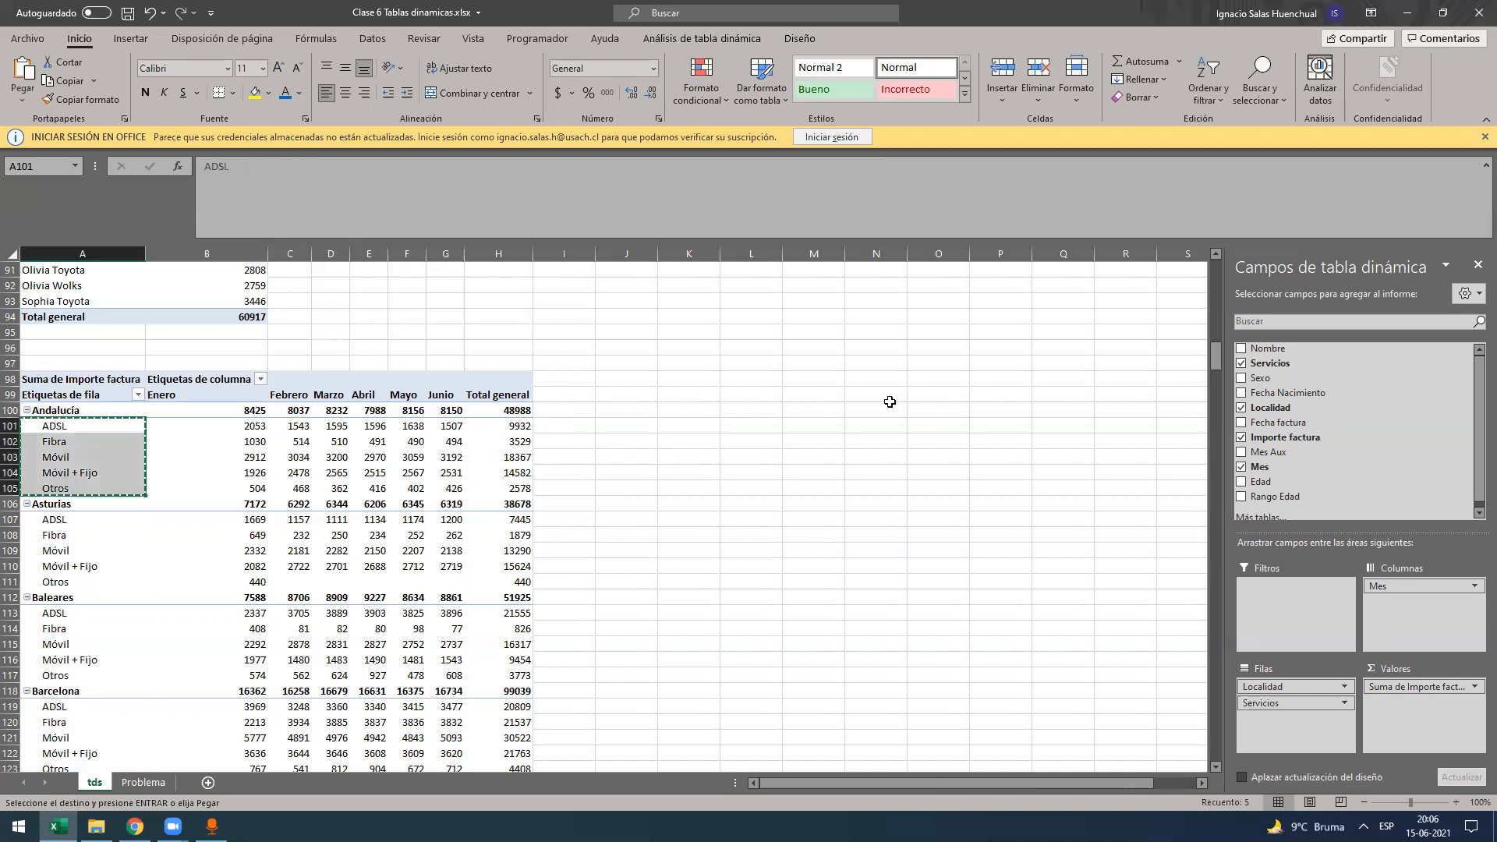
{"action": "left_click", "coordinate": [914, 405]}
{"action": "key", "text": "ctrl+v"}
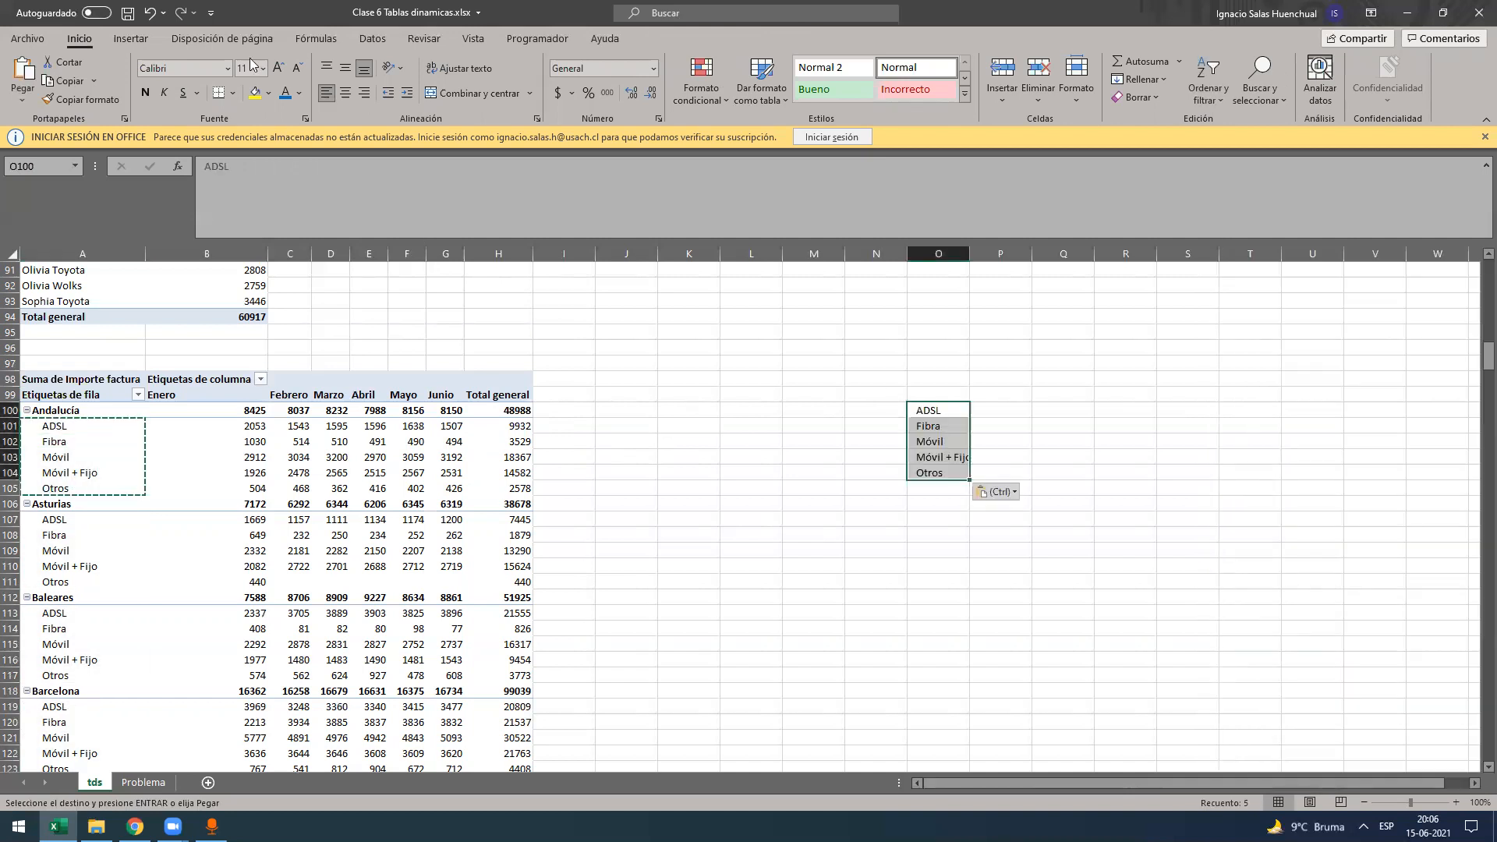
- Fill cell K100 with yellow
{"action": "key", "text": "Left"}
{"action": "key", "text": "Left"}
{"action": "key", "text": "Left"}
{"action": "key", "text": "Left"}
{"action": "left_click", "coordinate": [262, 99]}
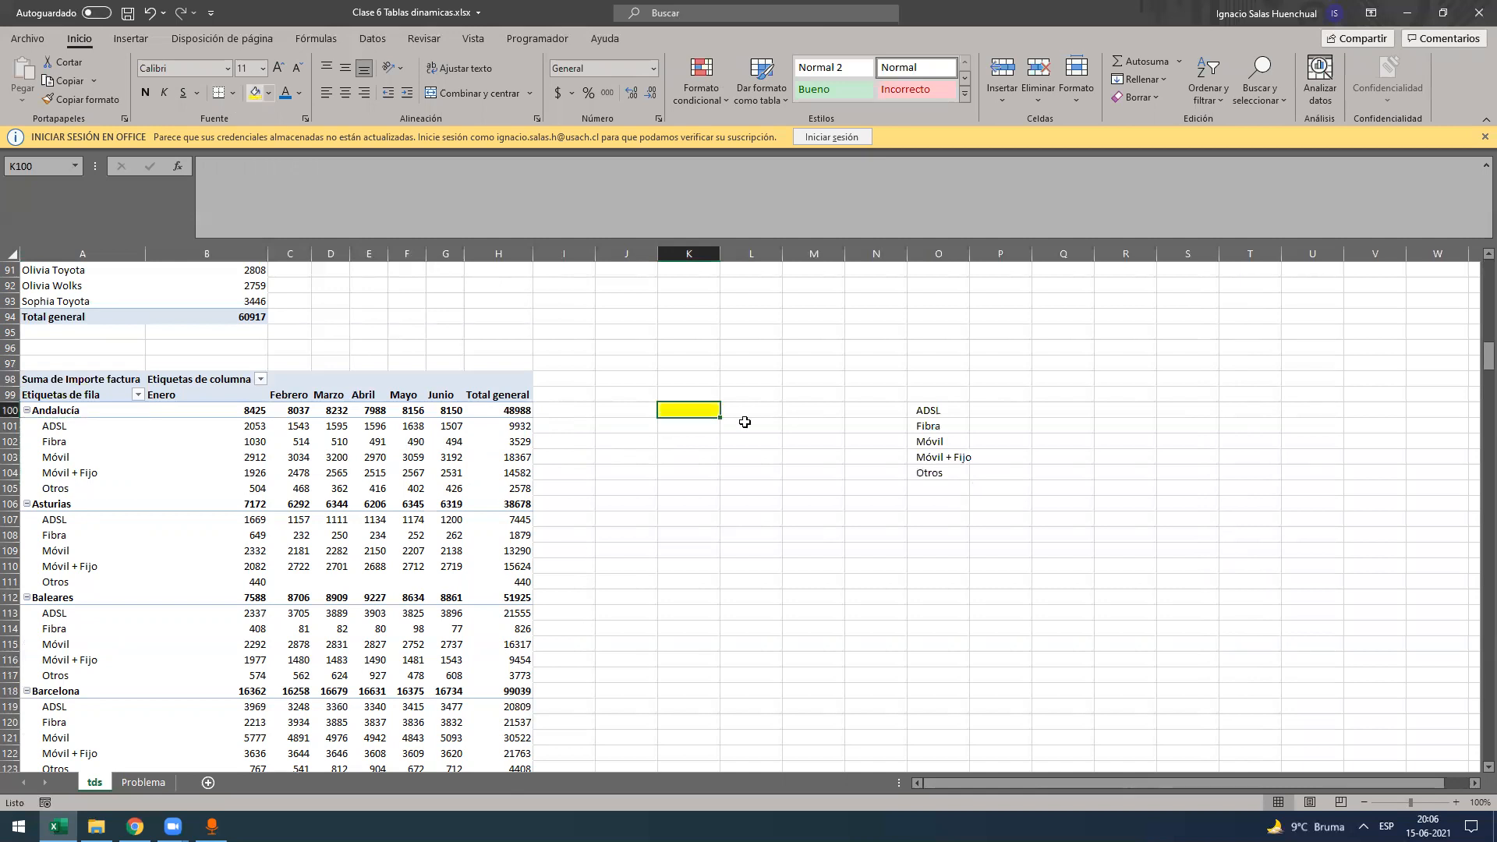
{"action": "key", "text": "Right"}
{"action": "key", "text": "Right"}
{"action": "key", "text": "Down"}
{"action": "key", "text": "Down"}
{"action": "key", "text": "Left"}
{"action": "key", "text": "Left"}
{"action": "key", "text": "Up"}
{"action": "key", "text": "Up"}
- Restrict cell K100 to a list through data validation, with the service names in O100:O104 as the source
{"action": "left_click", "coordinate": [372, 40]}
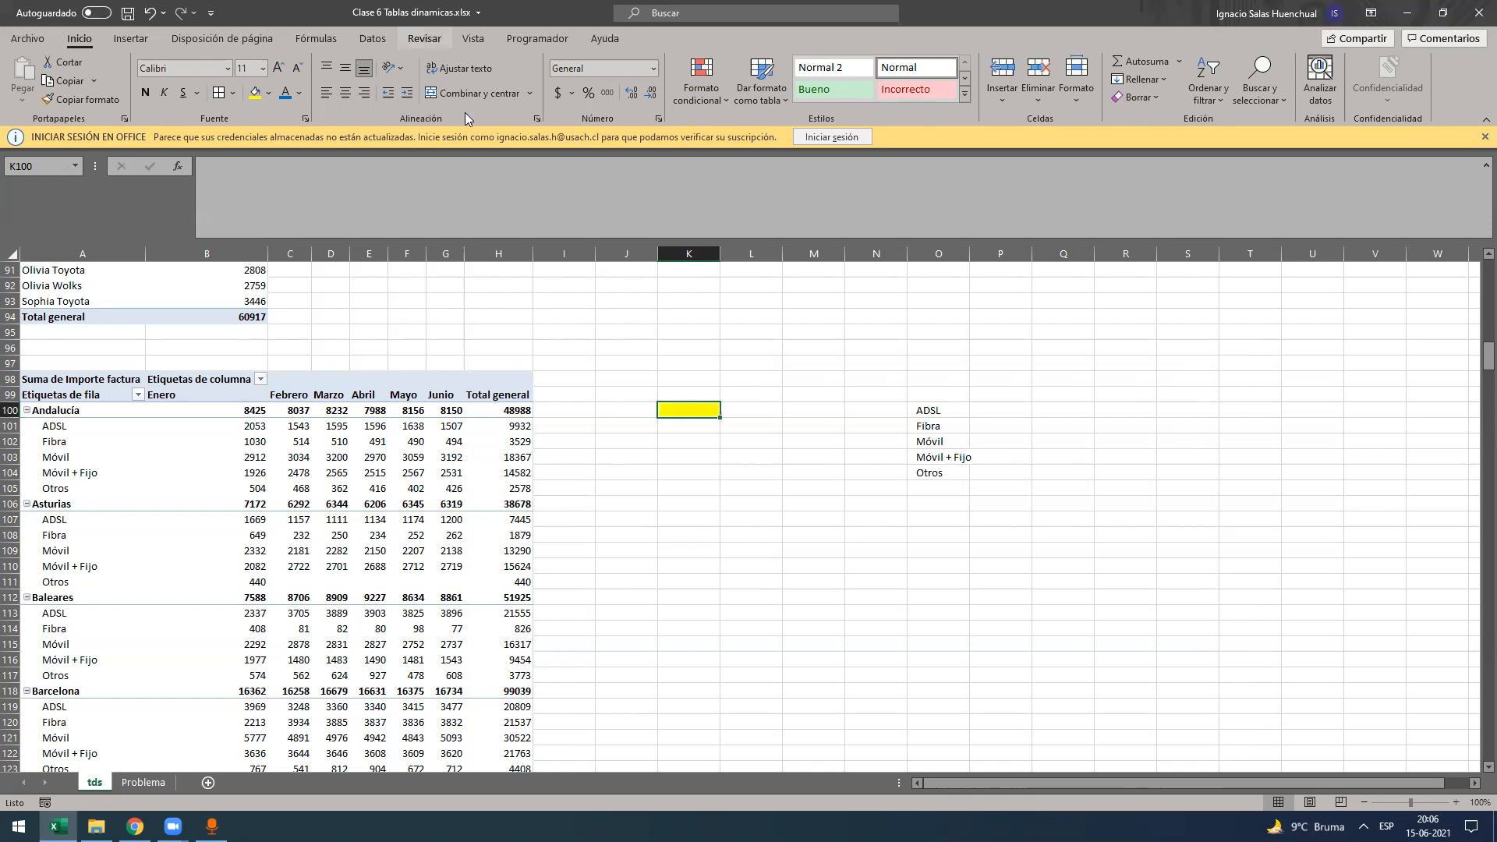
{"action": "left_click", "coordinate": [885, 96]}
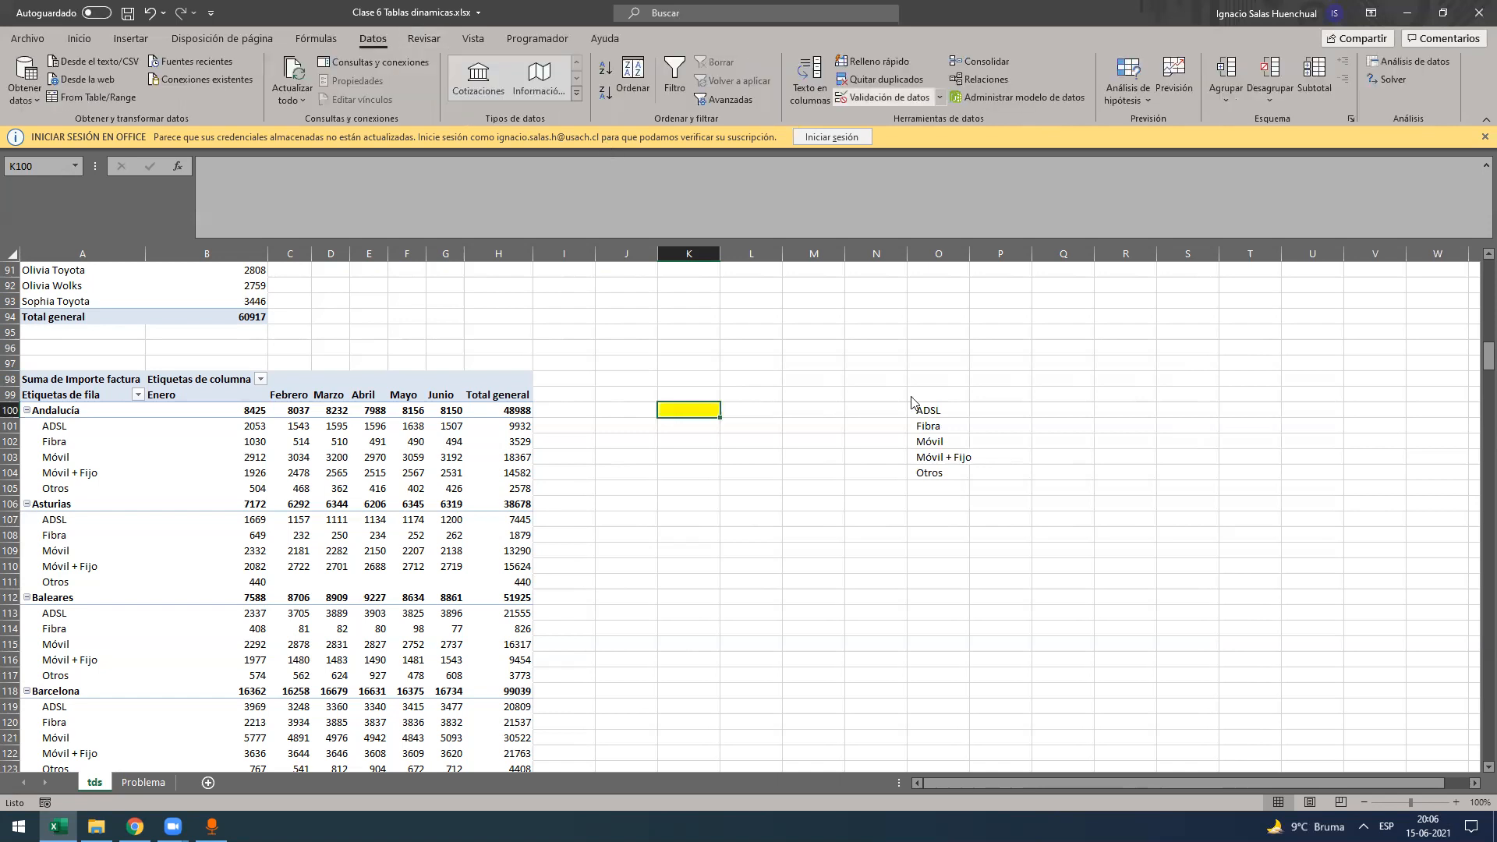
{"action": "left_click", "coordinate": [542, 569]}
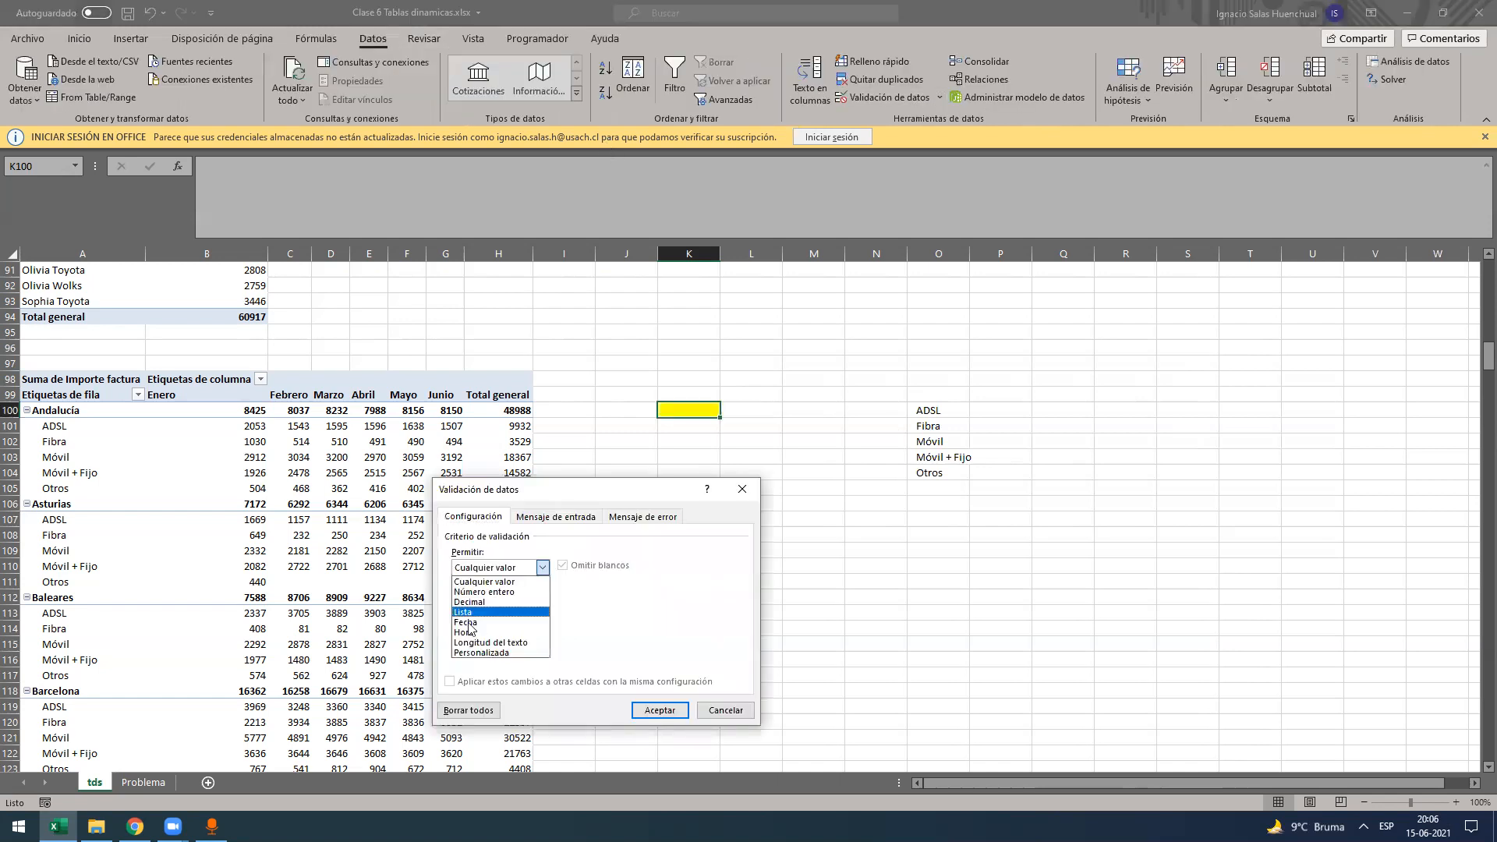
{"action": "left_click", "coordinate": [468, 612]}
{"action": "left_click", "coordinate": [645, 635]}
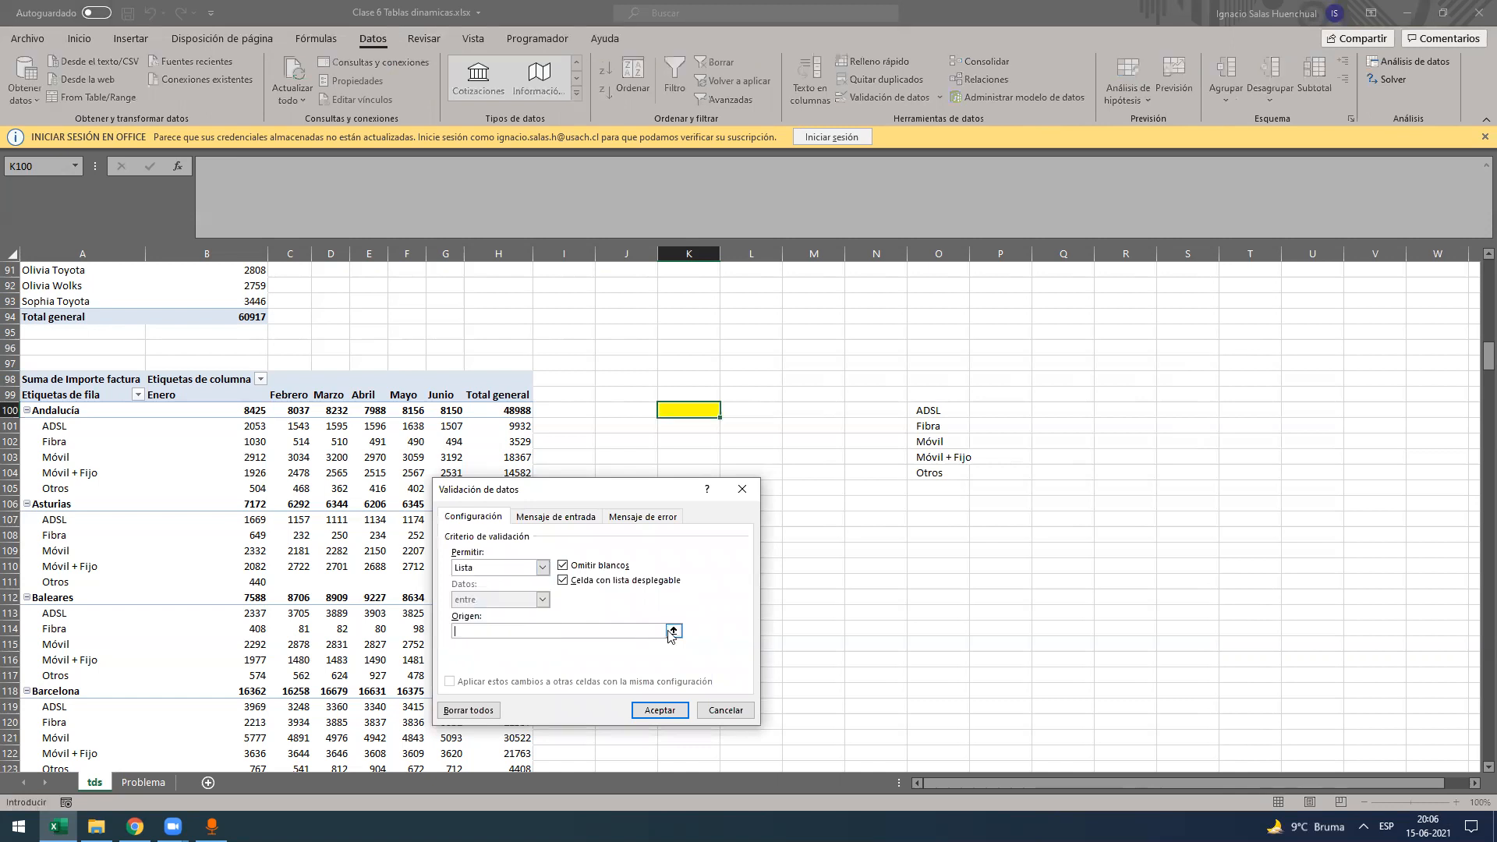
{"action": "left_click_drag", "start_coordinate": [919, 411], "coordinate": [941, 479]}
{"action": "key", "text": "Return"}
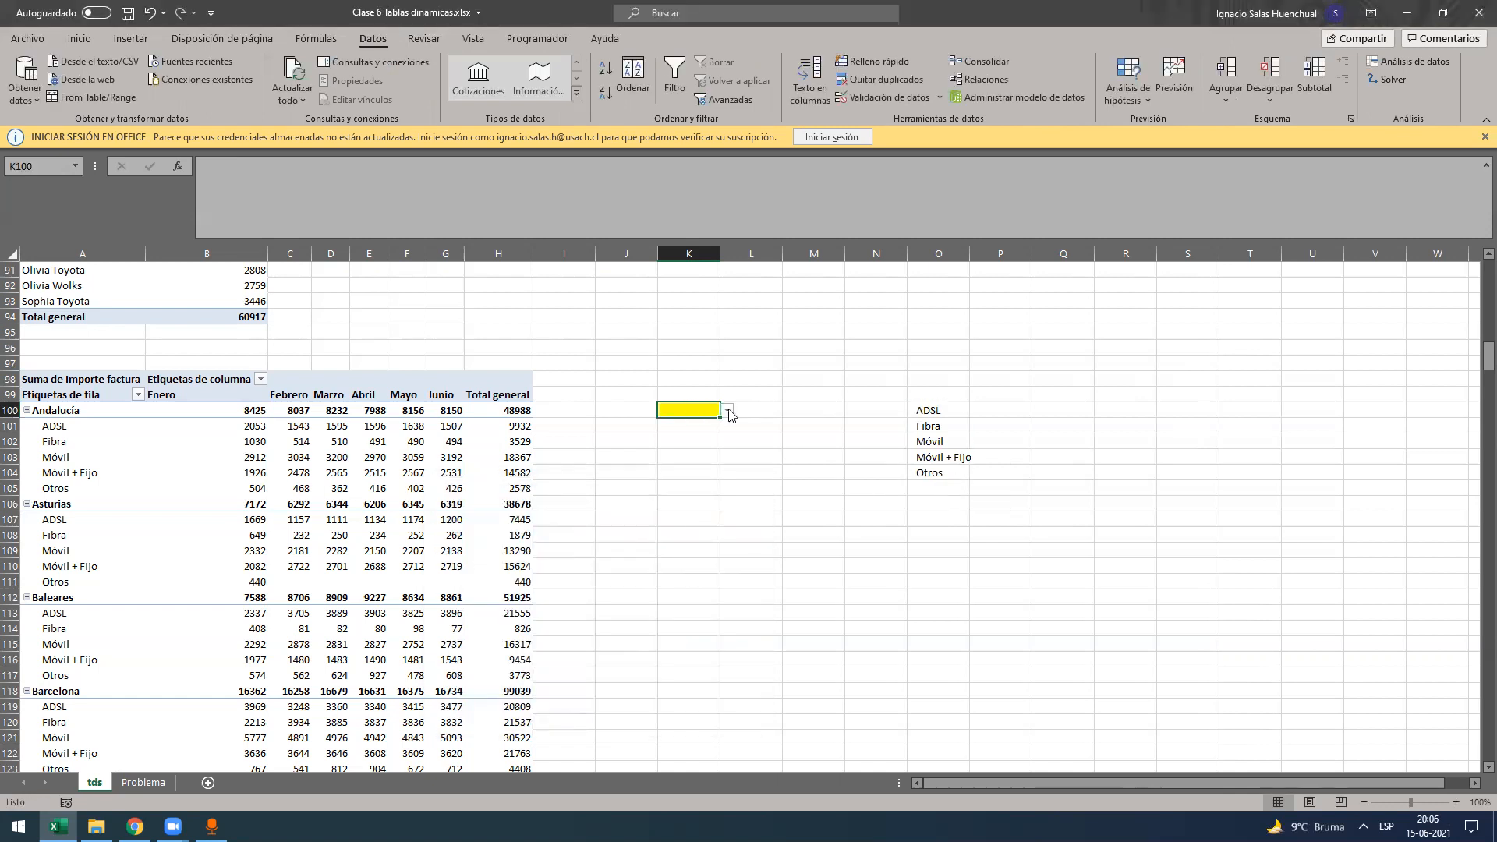
- Set the selector cell K100 to ADSL and name the cell servicios
{"action": "type", "text": "ADSL"}
{"action": "key", "text": "Return"}
{"action": "key", "text": "Up"}
{"action": "left_click", "coordinate": [52, 165]}
{"action": "type", "text": "servicios"}
{"action": "key", "text": "Return"}
{"action": "left_click", "coordinate": [652, 487]}
{"action": "left_click", "coordinate": [691, 425]}
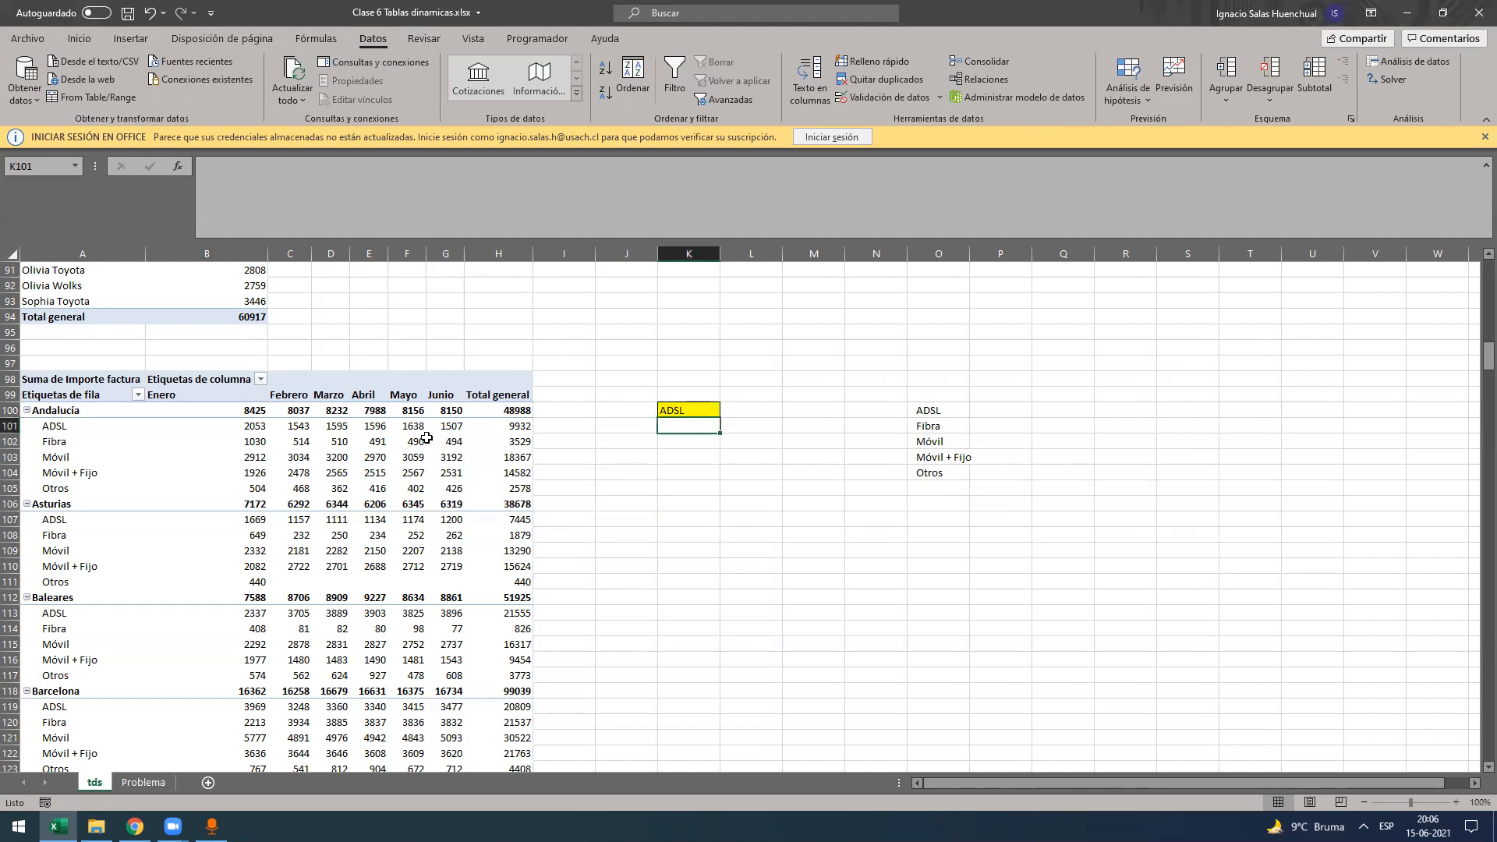
{"action": "type", "text": "+"}
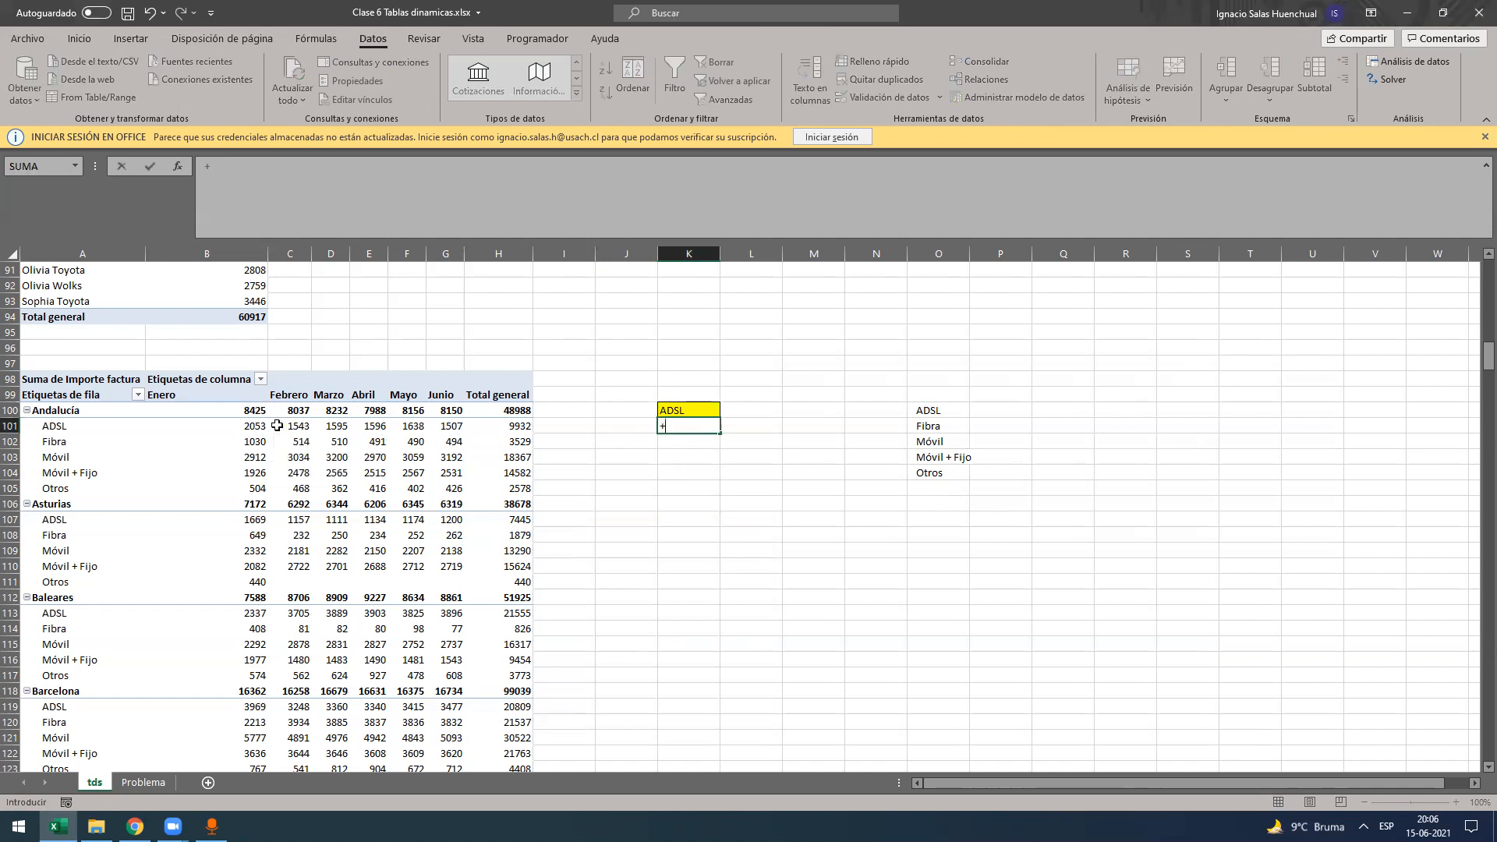
{"action": "key", "text": "Escape"}
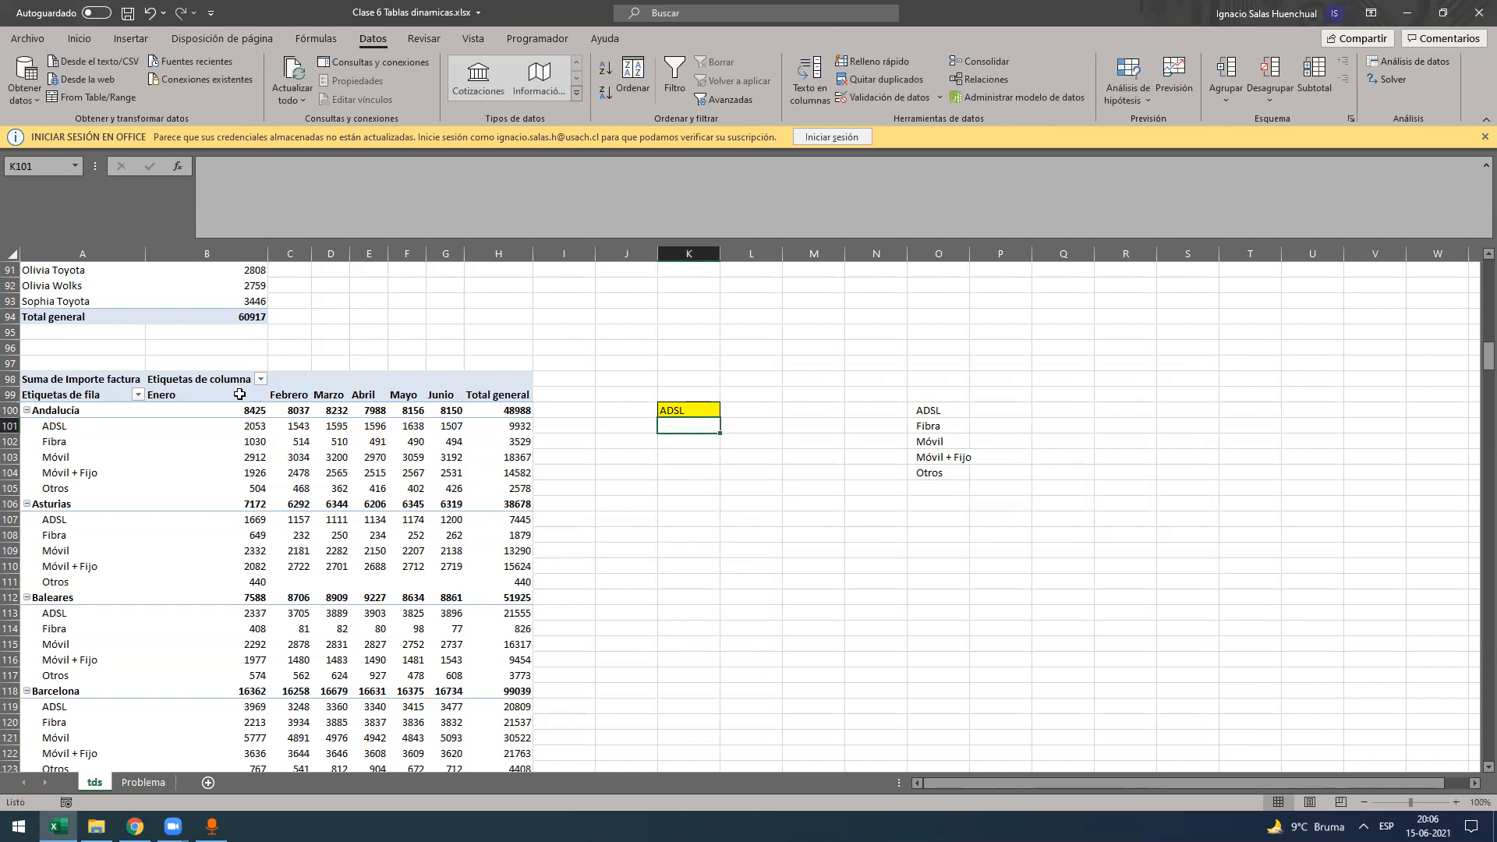
{"action": "left_click", "coordinate": [239, 395]}
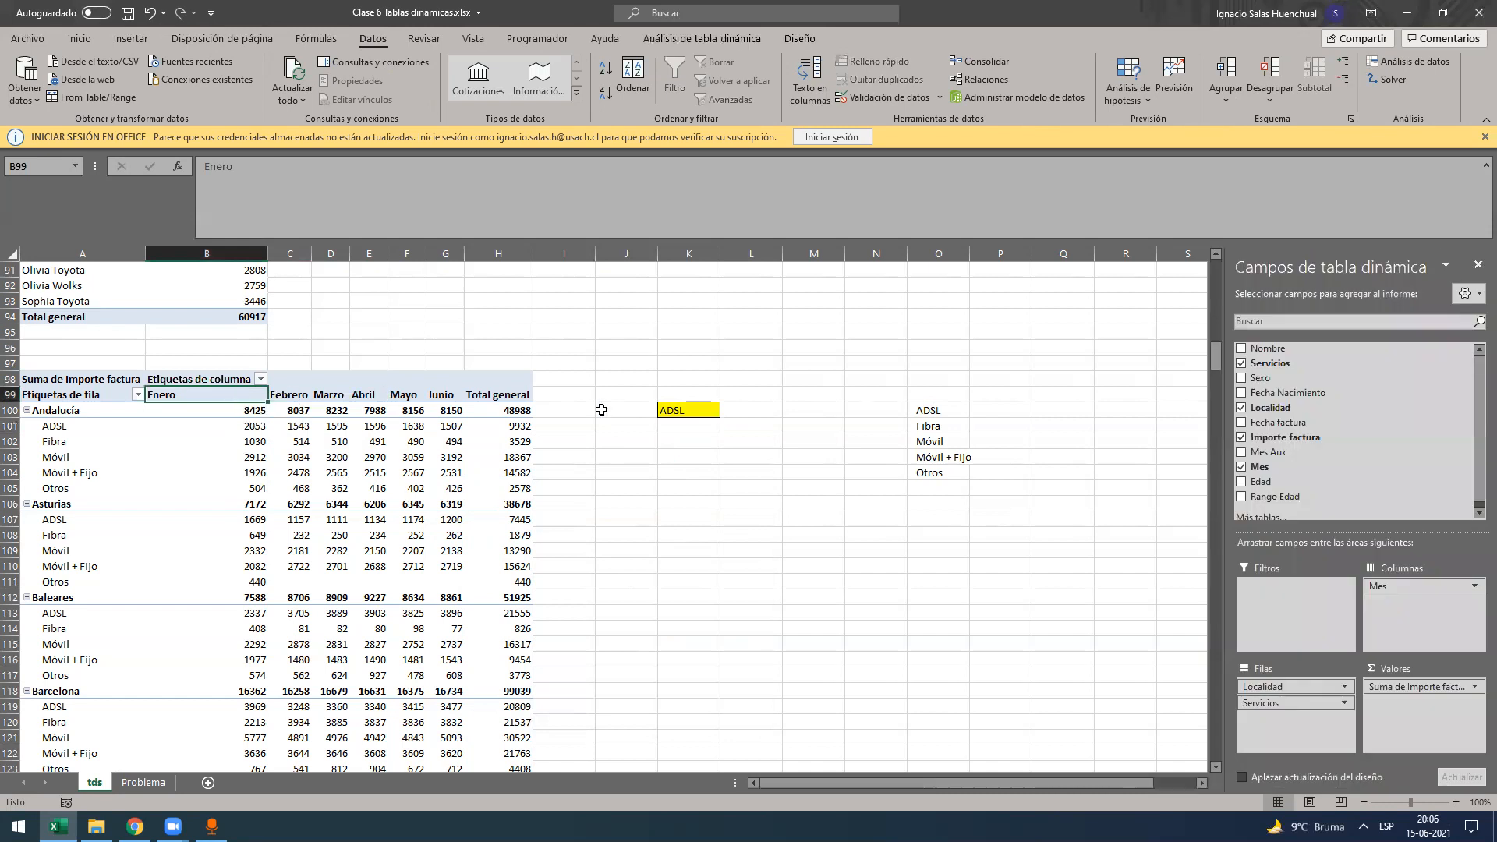
{"action": "left_click", "coordinate": [239, 426]}
{"action": "left_click", "coordinate": [766, 434]}
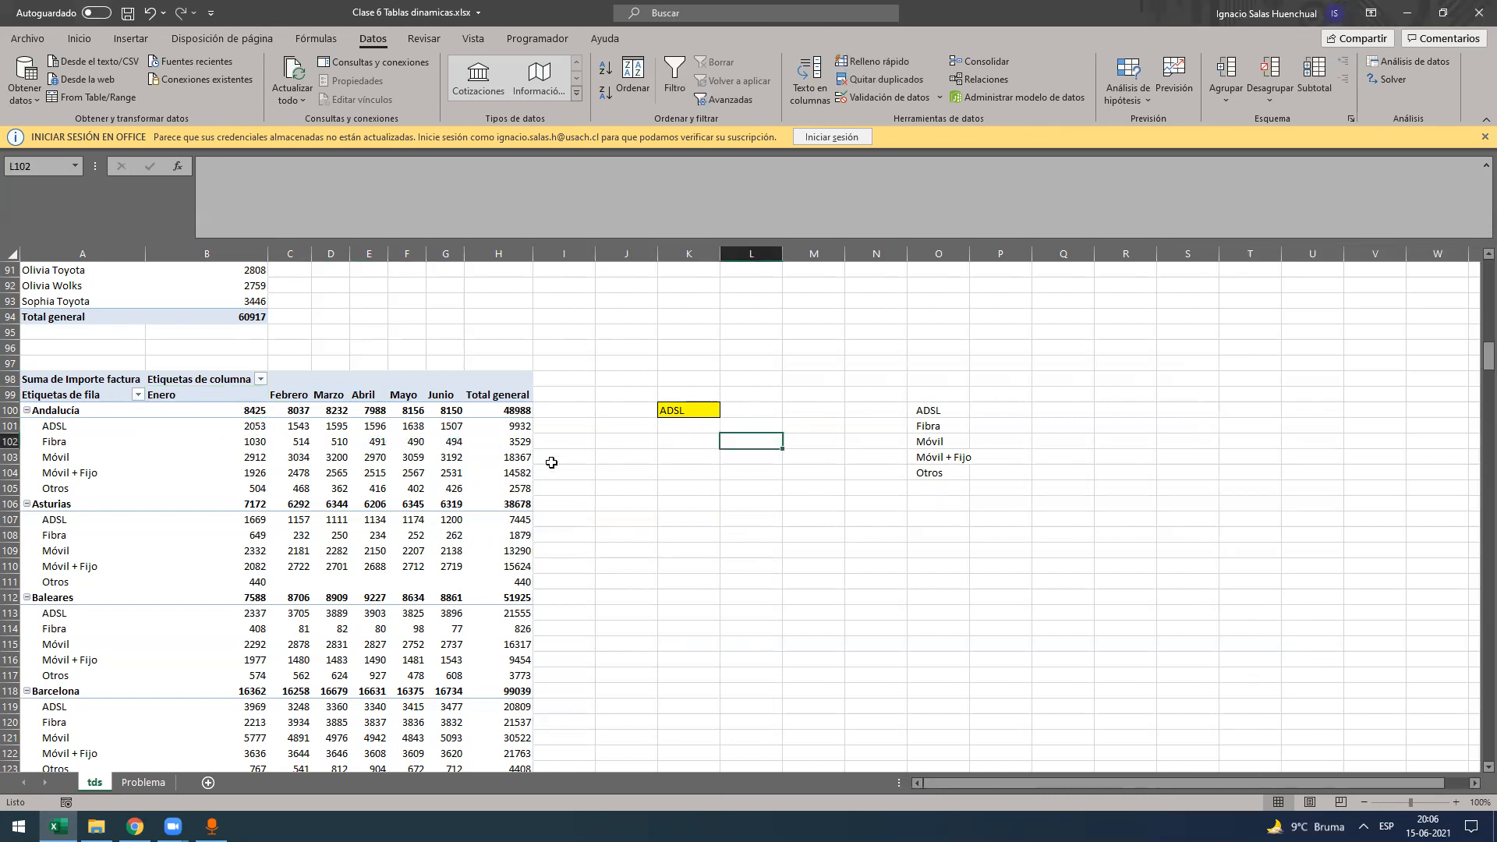
{"action": "key", "text": "Left"}
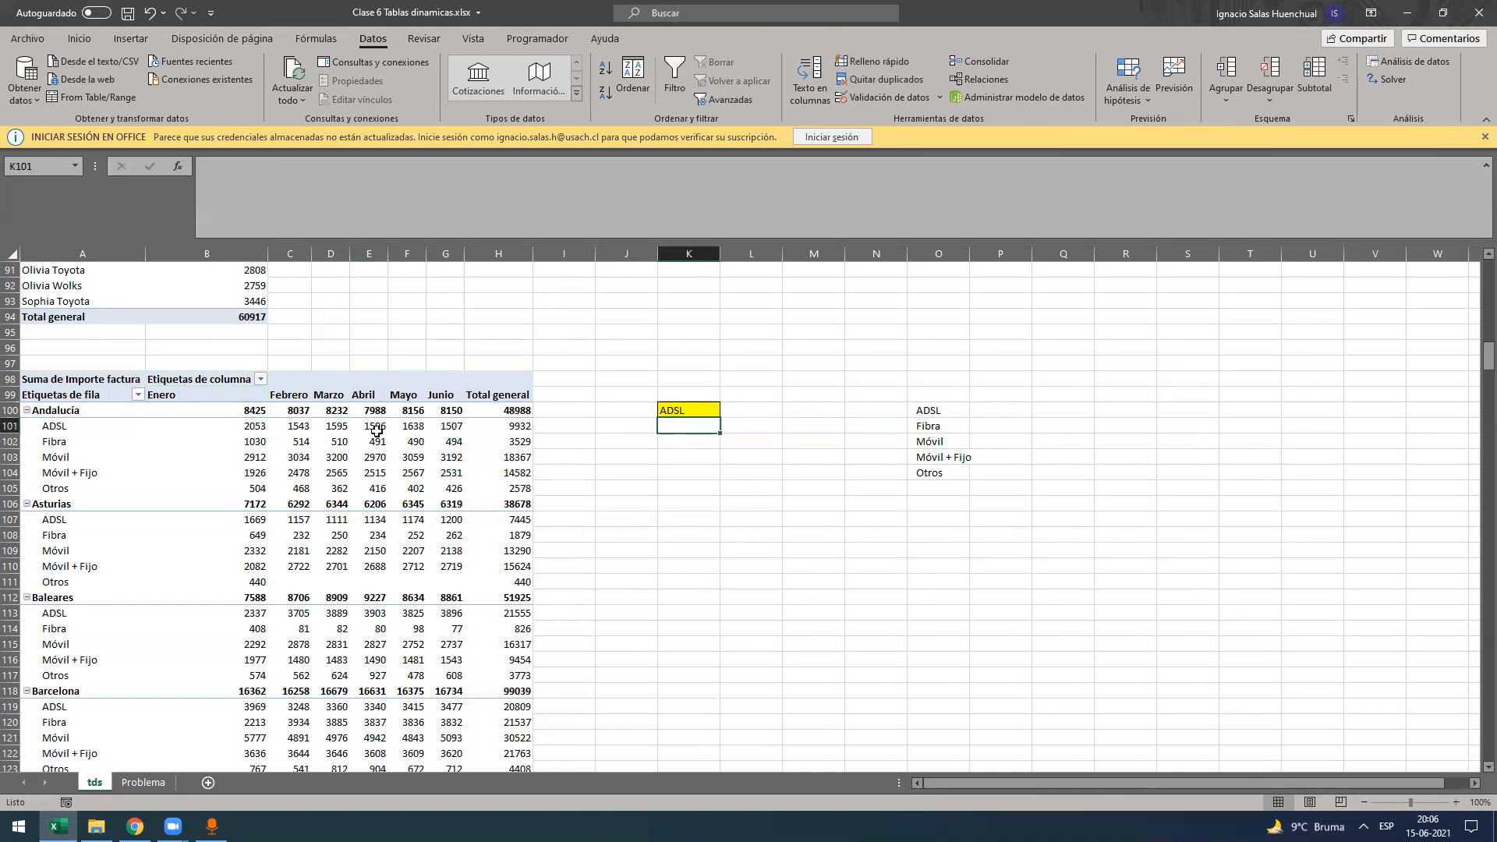
- Enter a formula in K102 that retrieves Andalucía's ADSL amount for Enero from pivot table cell B101
{"action": "type", "text": "+"}
{"action": "left_click", "coordinate": [241, 431]}
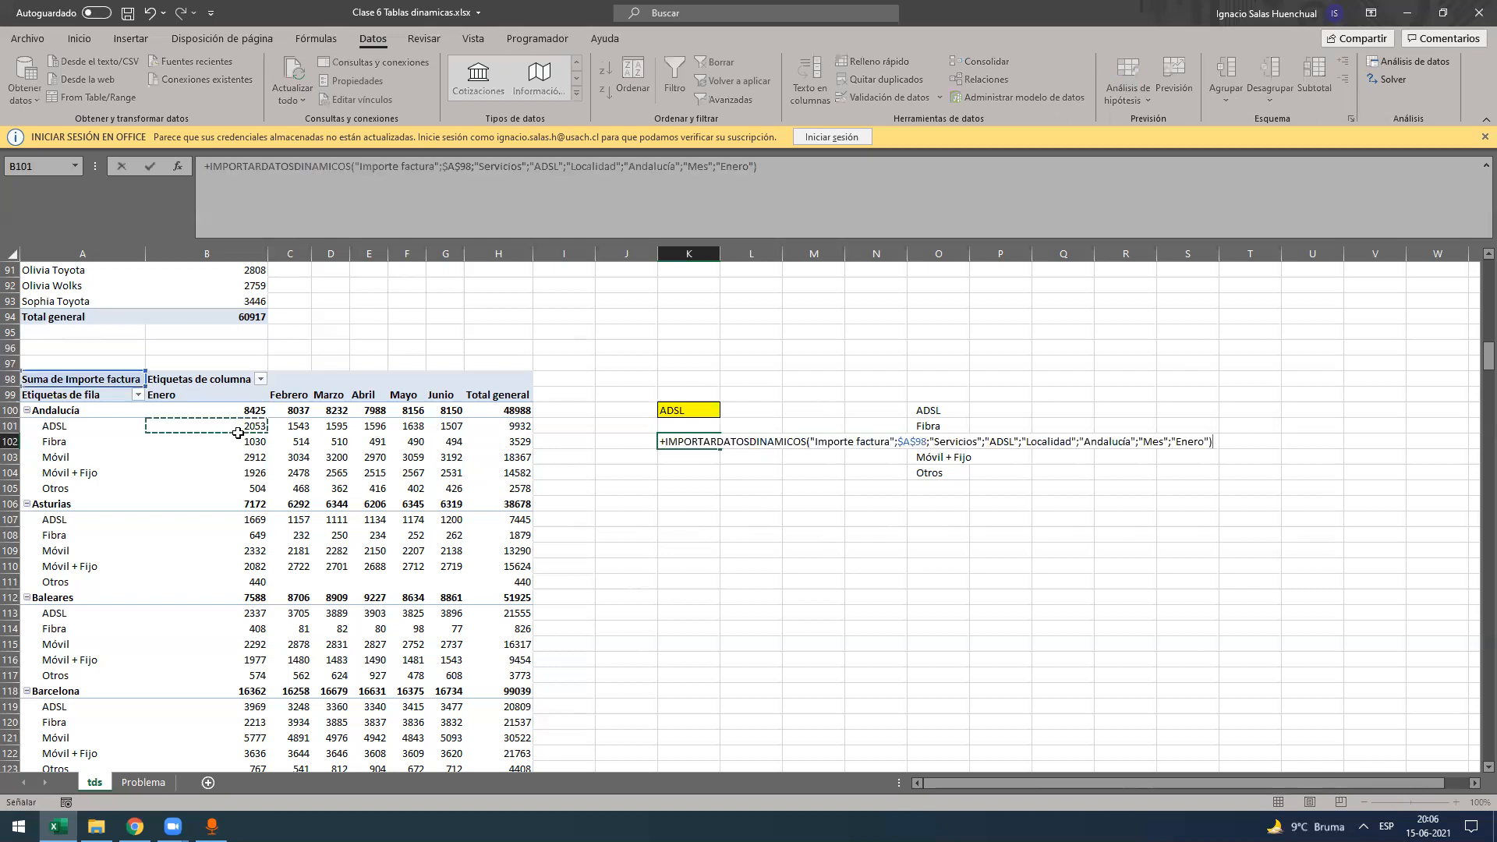
{"action": "key", "text": "Return"}
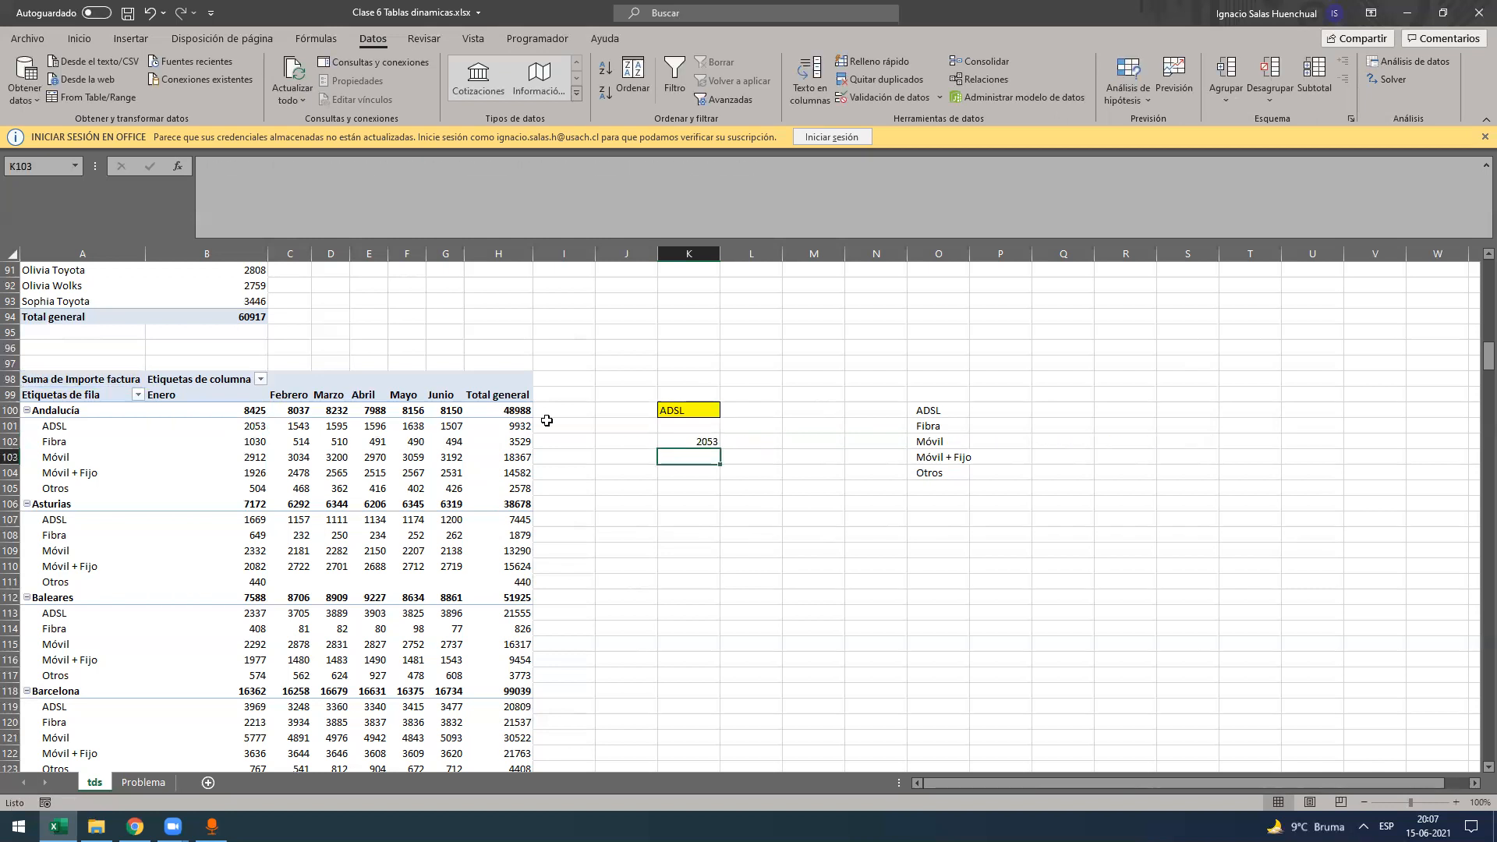
- Add the heading Enero above the K102 formula and move both cells down one row to K102:K103
{"action": "left_click", "coordinate": [686, 437]}
{"action": "key", "text": "Up"}
{"action": "type", "text": "Enero"}
{"action": "key", "text": "Return"}
{"action": "key", "text": "Up"}
{"action": "left_click_drag", "start_coordinate": [701, 432], "coordinate": [700, 457]}
- Look at the service options in K100 and make the Enero heading in K102 bold
{"action": "left_click", "coordinate": [705, 414]}
{"action": "left_click", "coordinate": [726, 411]}
{"action": "left_click", "coordinate": [726, 411]}
{"action": "left_click", "coordinate": [707, 439]}
{"action": "left_click", "coordinate": [81, 39]}
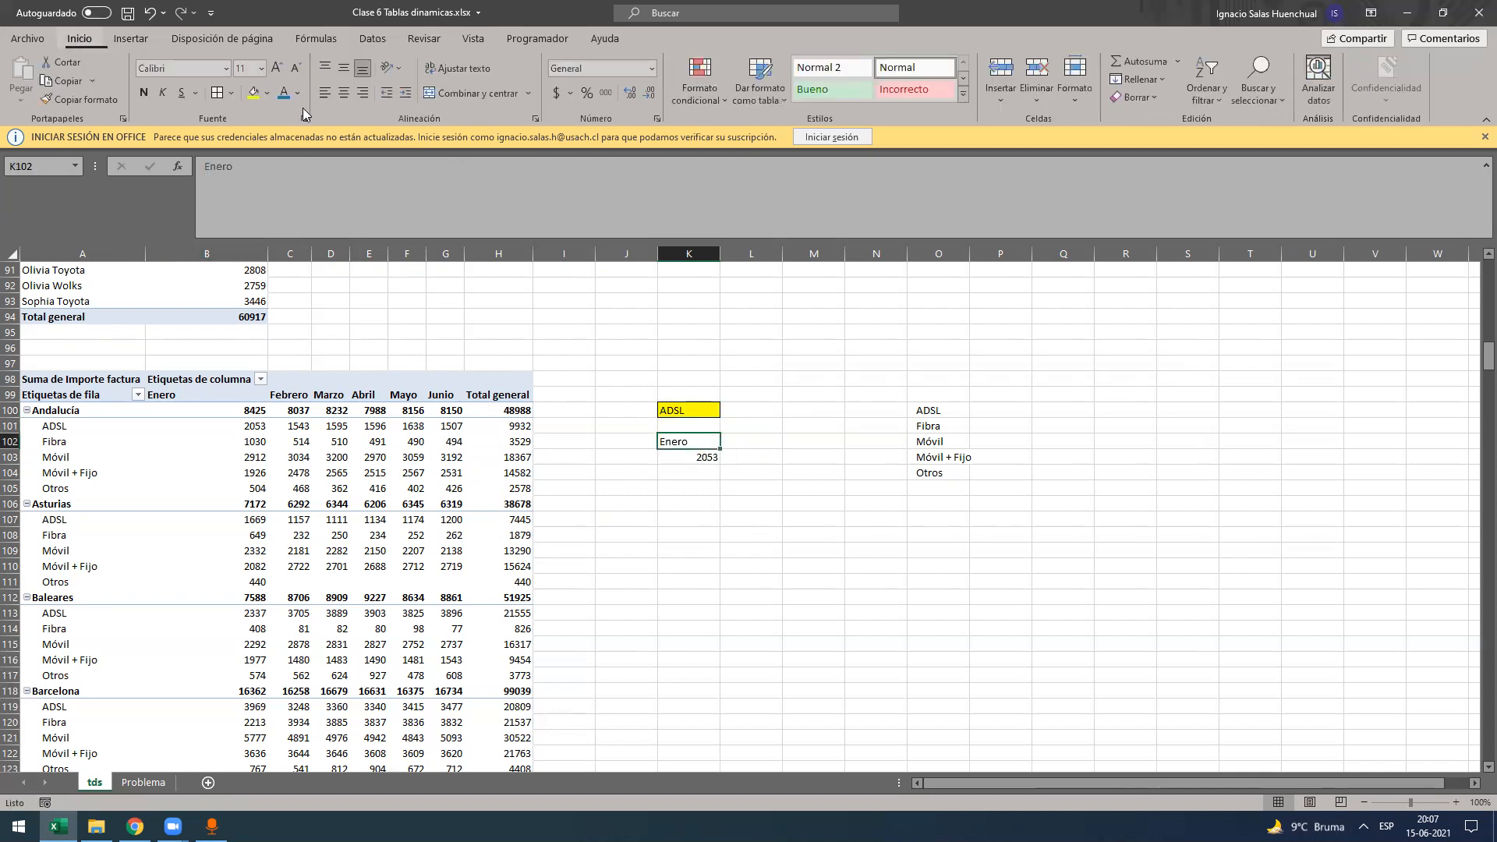
{"action": "left_click", "coordinate": [145, 92]}
{"action": "left_click", "coordinate": [726, 491]}
{"action": "left_click", "coordinate": [694, 442]}
- Examine the arguments of the IMPORTARDATOSDINAMICOS formula in K103, including its pivot table reference and field and item pairs
{"action": "left_click", "coordinate": [699, 456]}
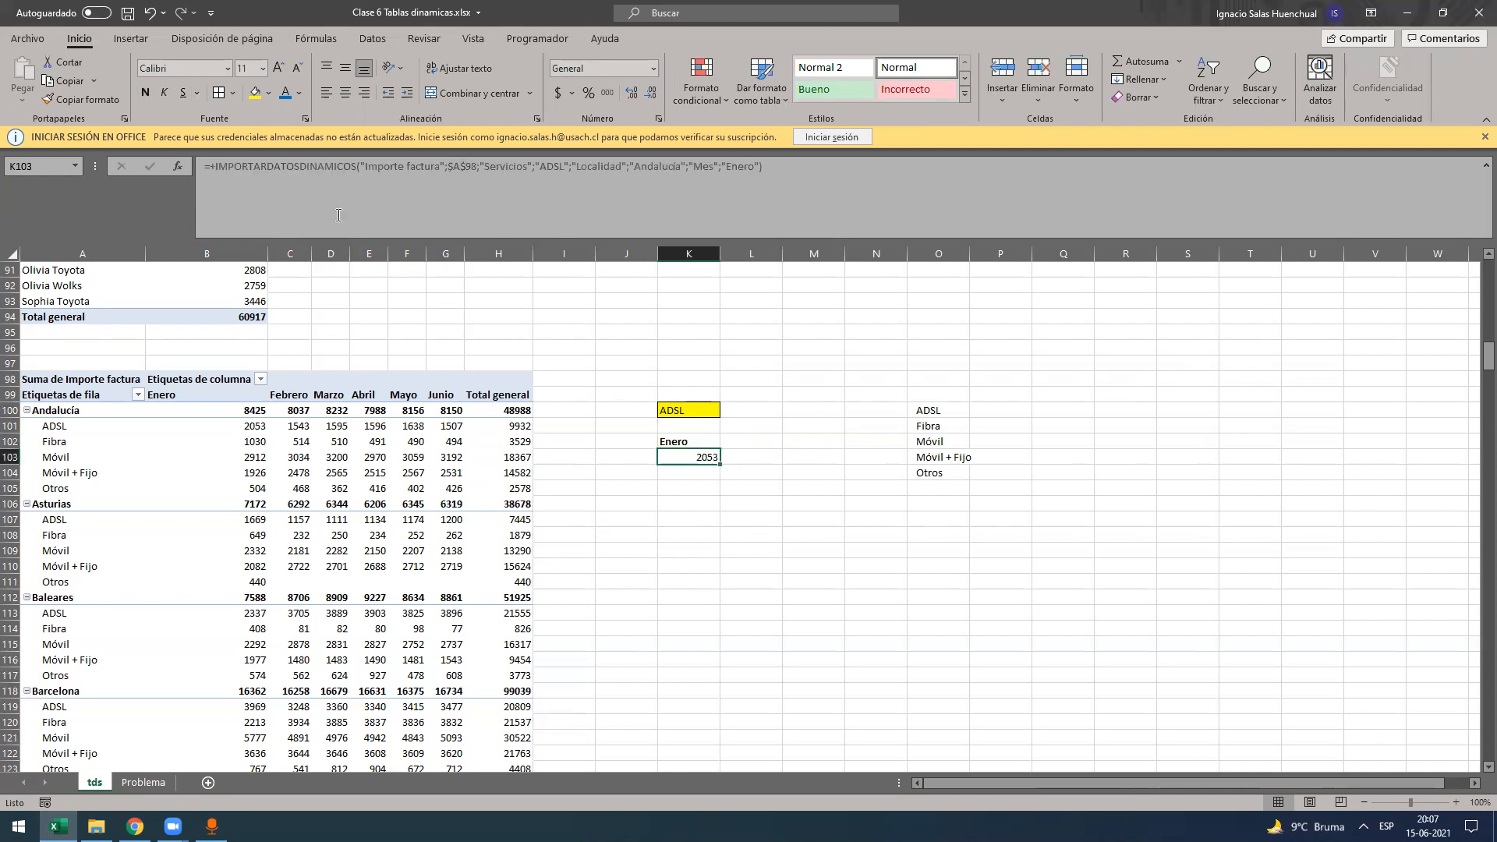
{"action": "left_click", "coordinate": [319, 168]}
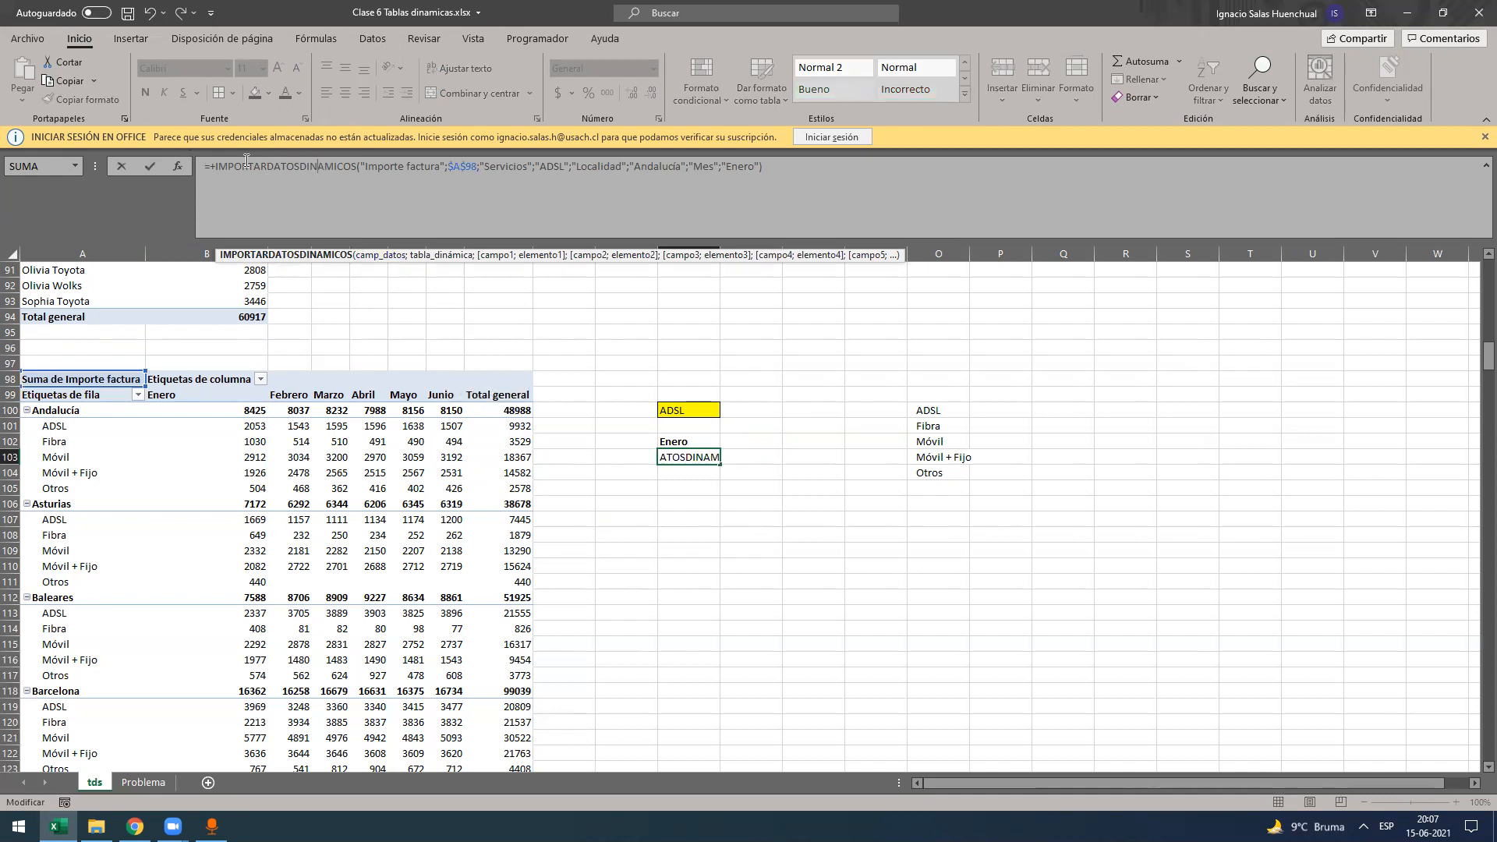
{"action": "left_click", "coordinate": [507, 166]}
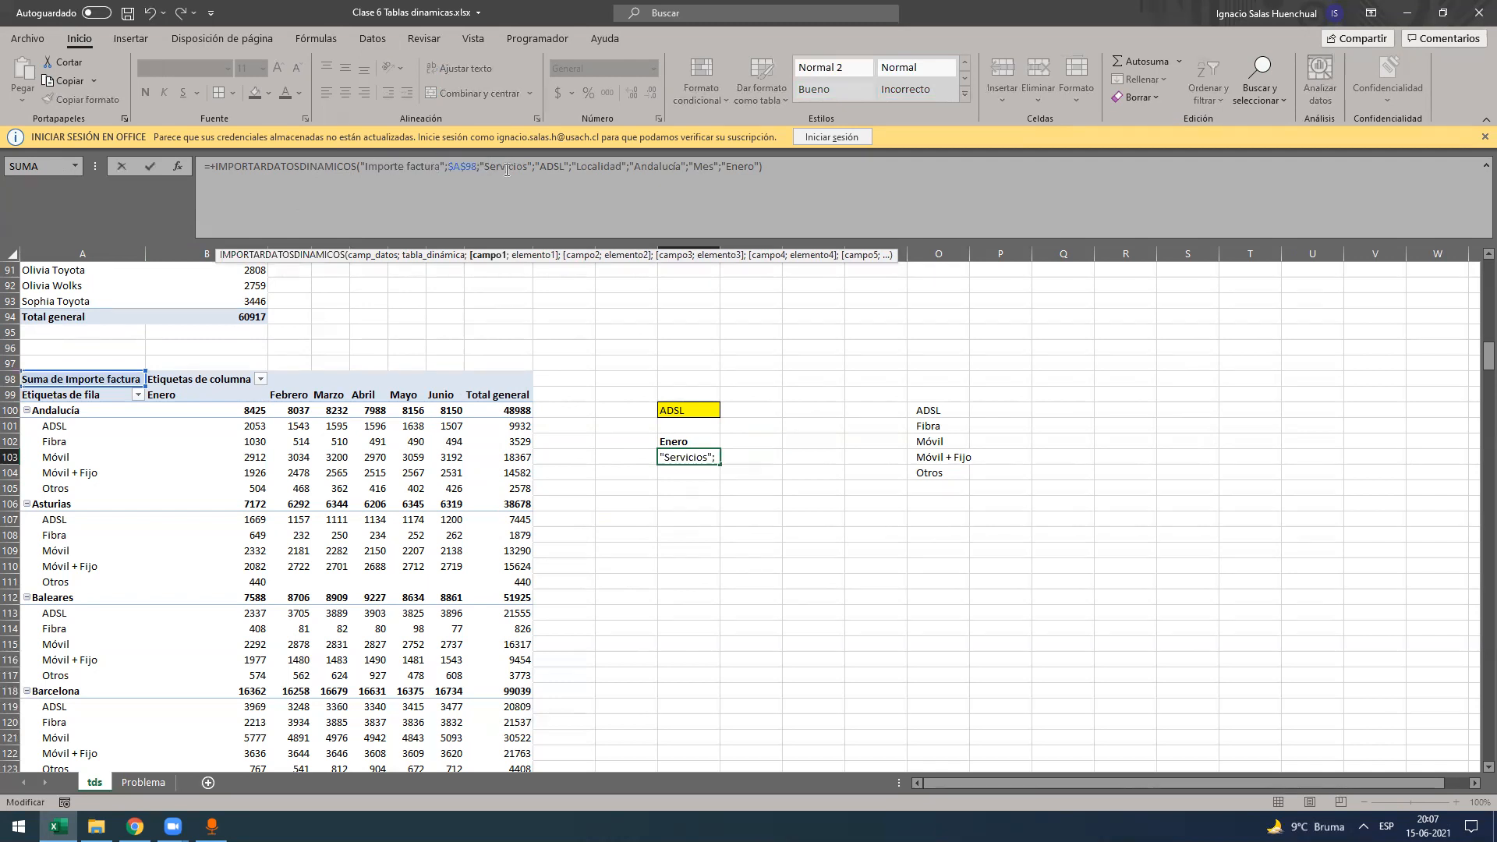
{"action": "left_click", "coordinate": [468, 167]}
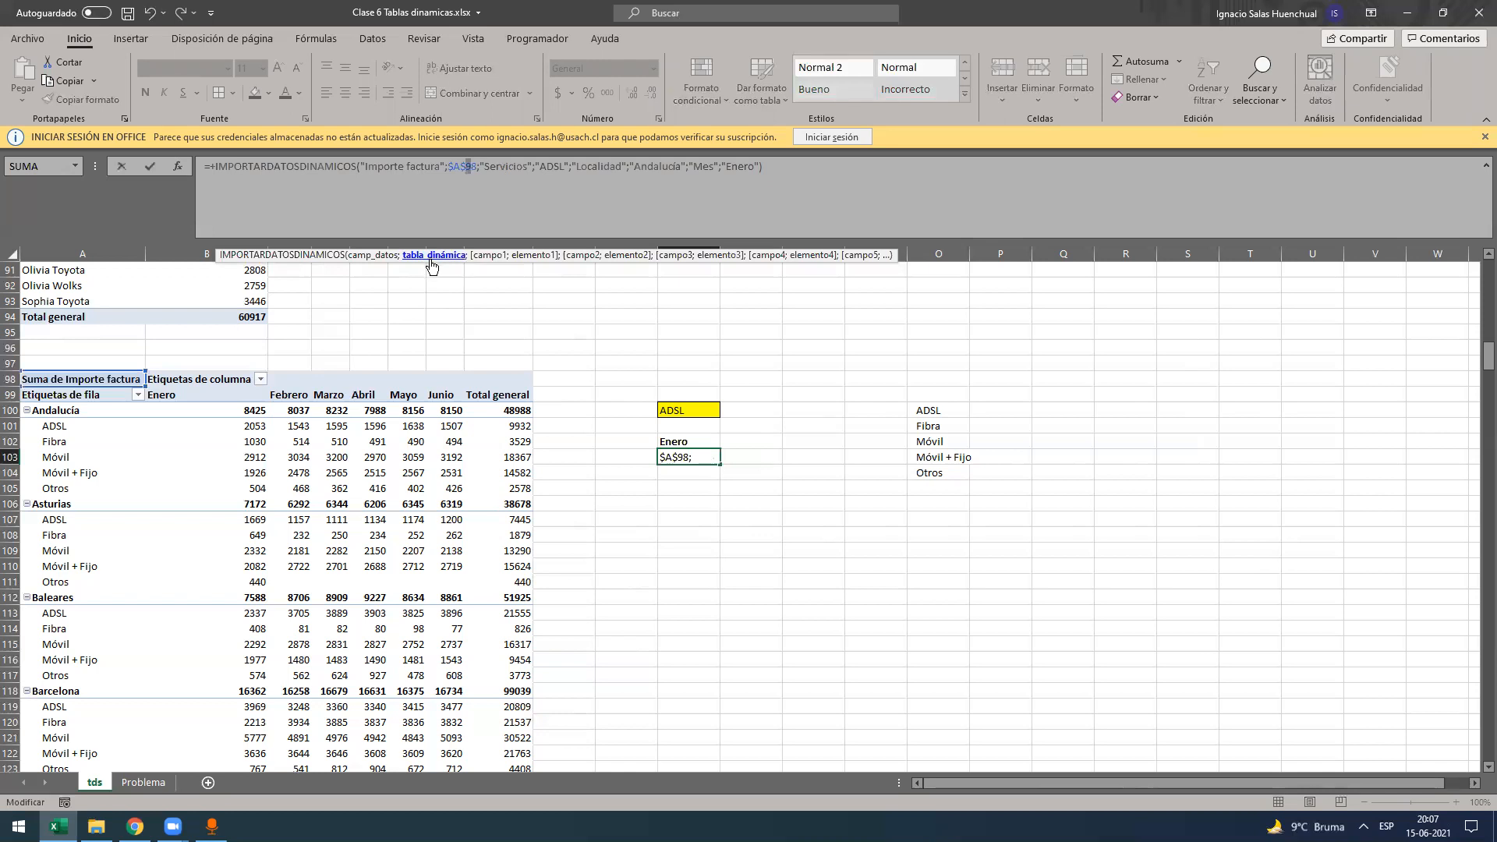
{"action": "left_click", "coordinate": [514, 168]}
{"action": "left_click_drag", "start_coordinate": [499, 166], "coordinate": [710, 166]}
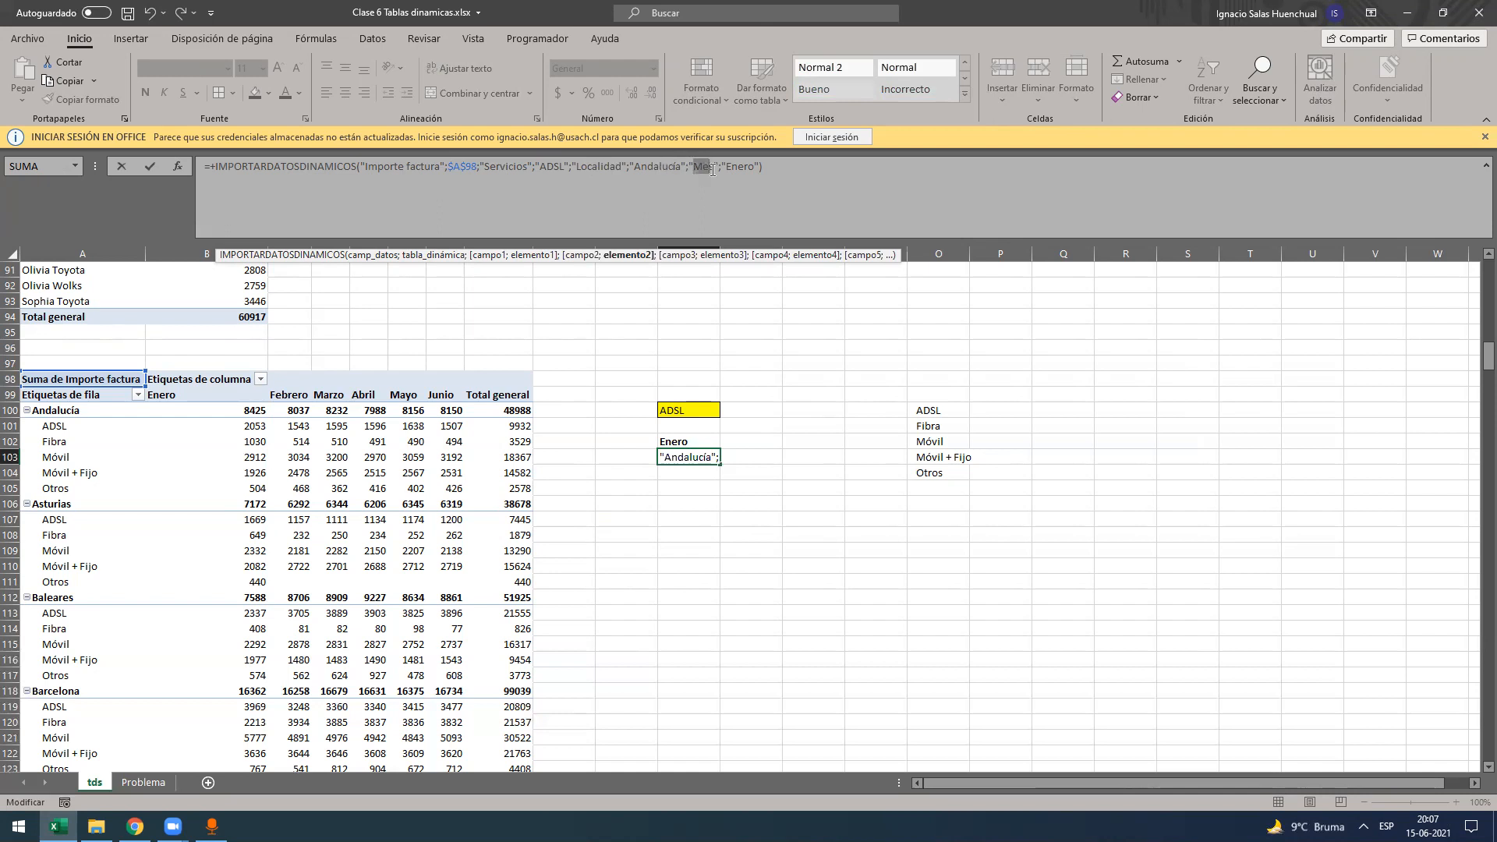
{"action": "double_click", "coordinate": [733, 167]}
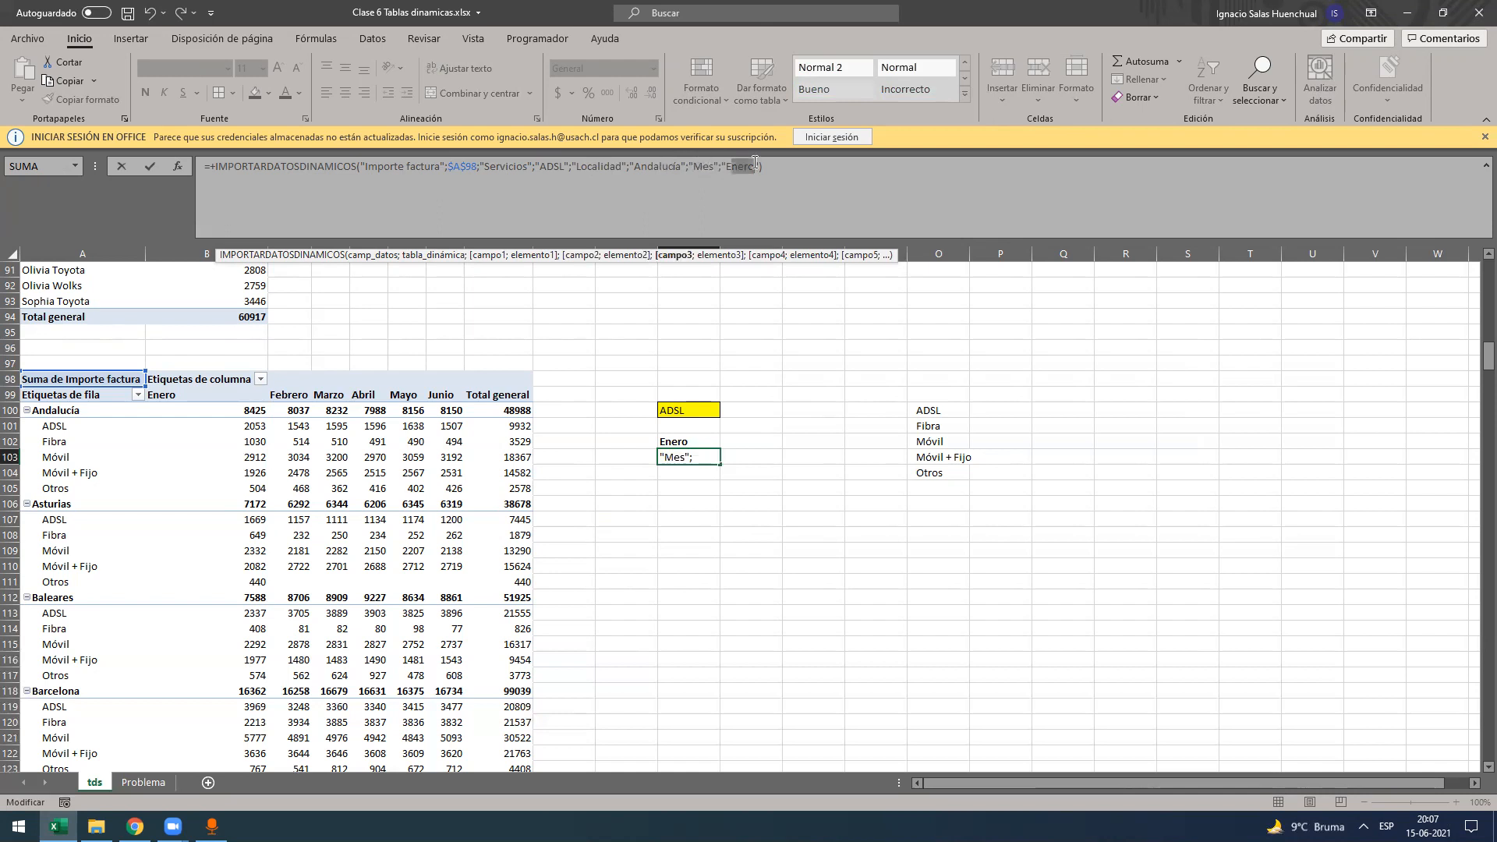
{"action": "left_click", "coordinate": [746, 166]}
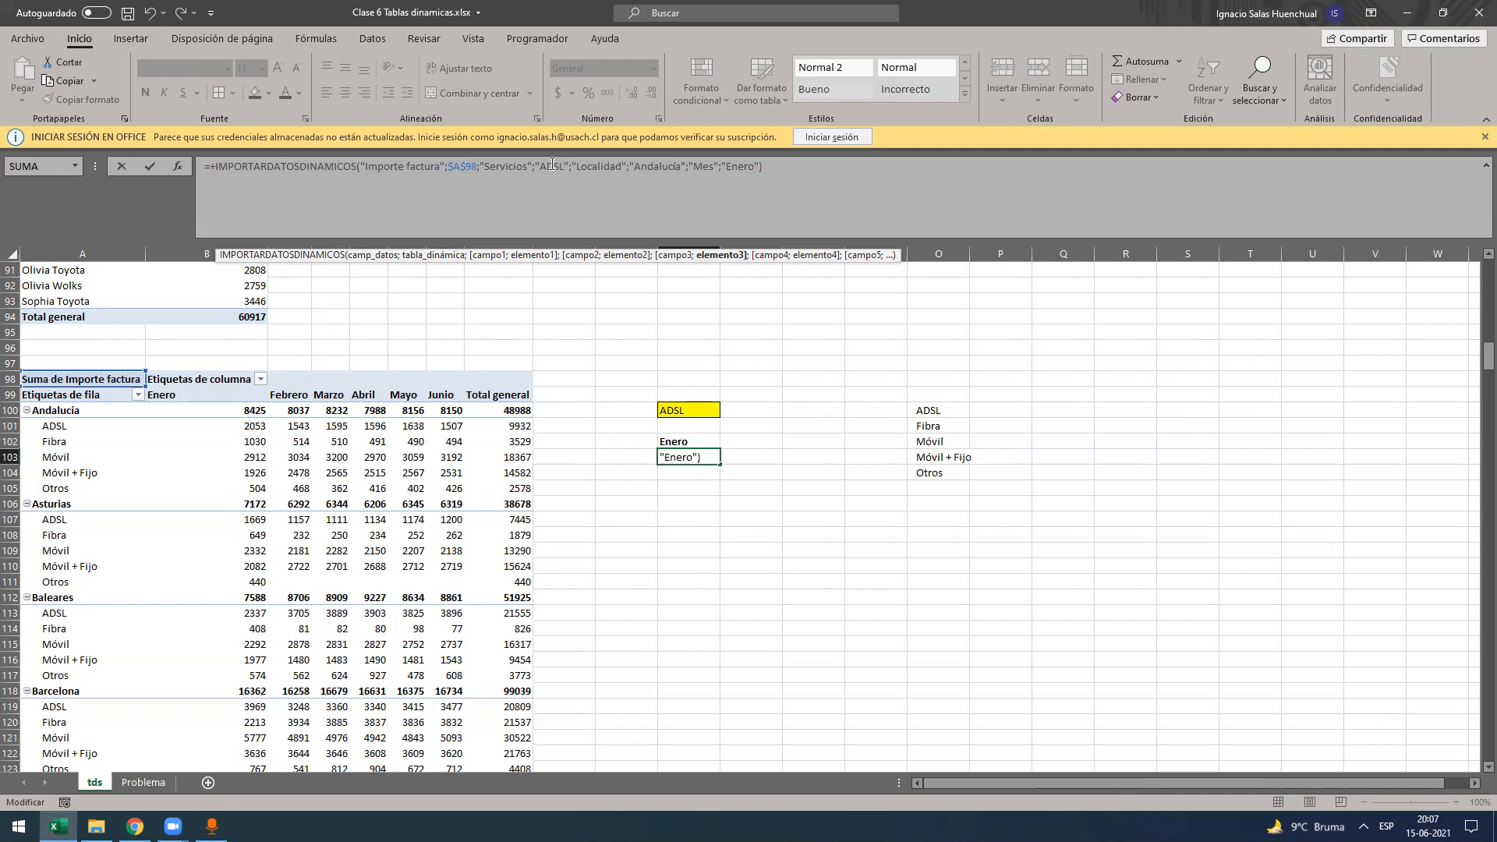
{"action": "left_click", "coordinate": [553, 164]}
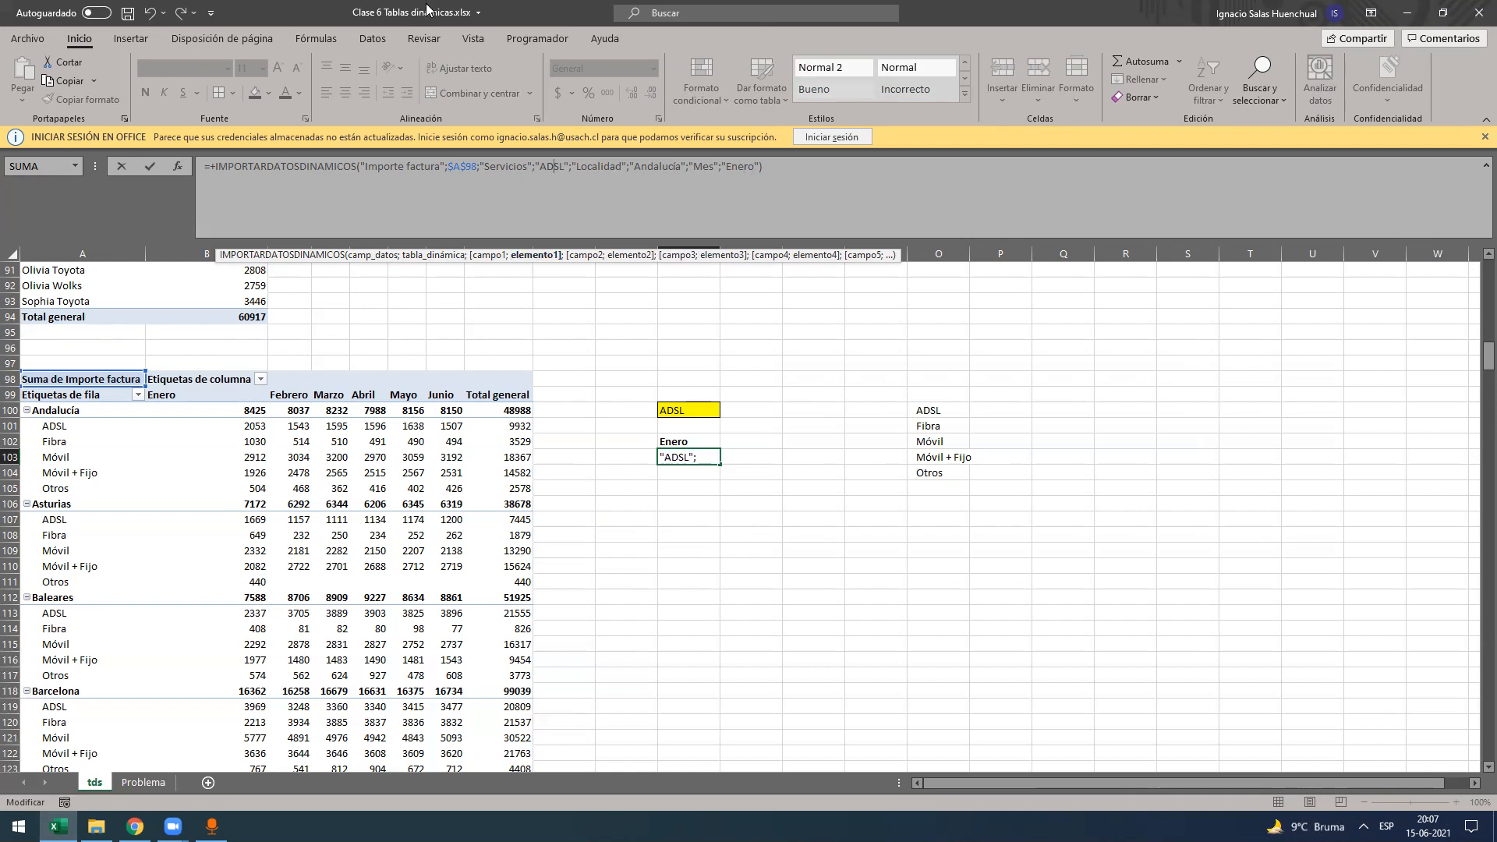
- Replace the fixed "ADSL" item in the K103 formula with the named cell servicios, and check the edited argument
{"action": "left_click", "coordinate": [545, 256]}
{"action": "key", "text": "Delete"}
{"action": "key", "text": "Delete"}
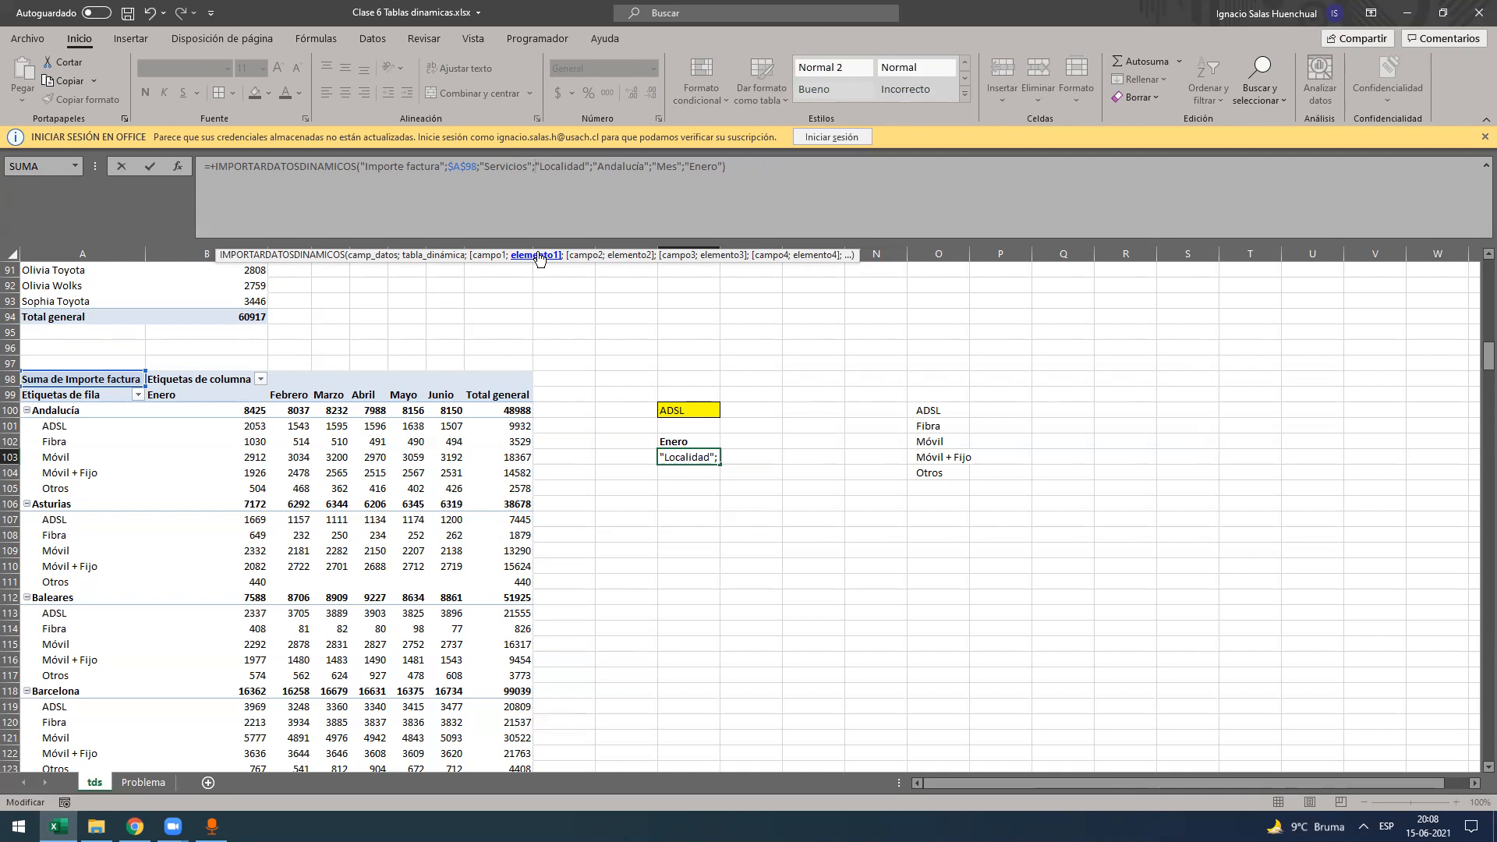
{"action": "key", "text": "Left"}
{"action": "key", "text": "Left"}
{"action": "key", "text": "Left"}
{"action": "key", "text": "Left"}
{"action": "key", "text": "Left"}
{"action": "key", "text": "Left"}
{"action": "key", "text": "Left"}
{"action": "key", "text": "Left"}
{"action": "key", "text": "Left"}
{"action": "key", "text": "Left"}
{"action": "key", "text": "Left"}
{"action": "key", "text": "Left"}
{"action": "key", "text": "Left"}
{"action": "type", "text": ";ser"}
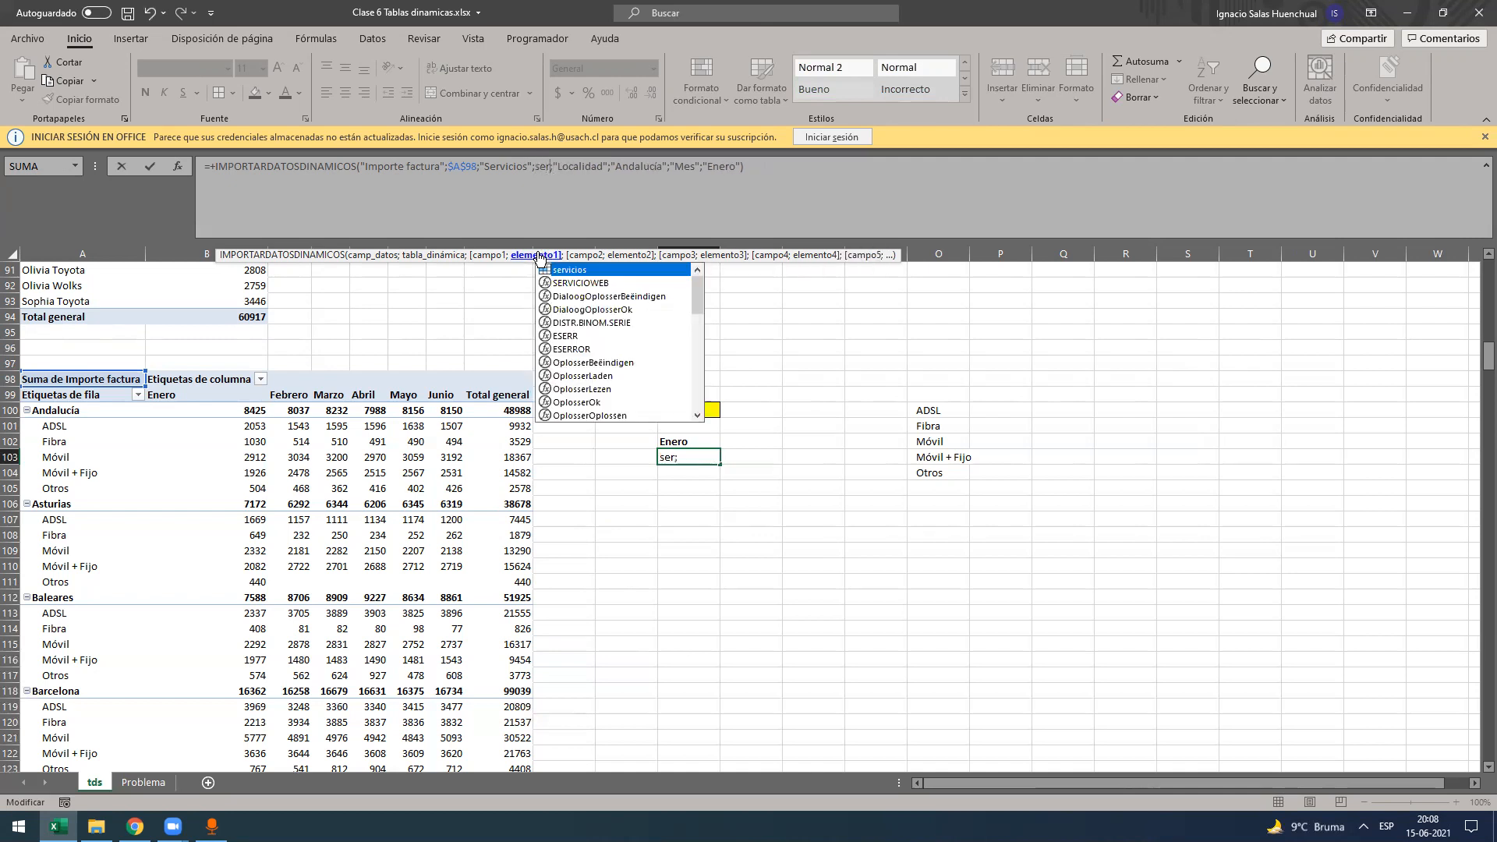
{"action": "key", "text": "Tab"}
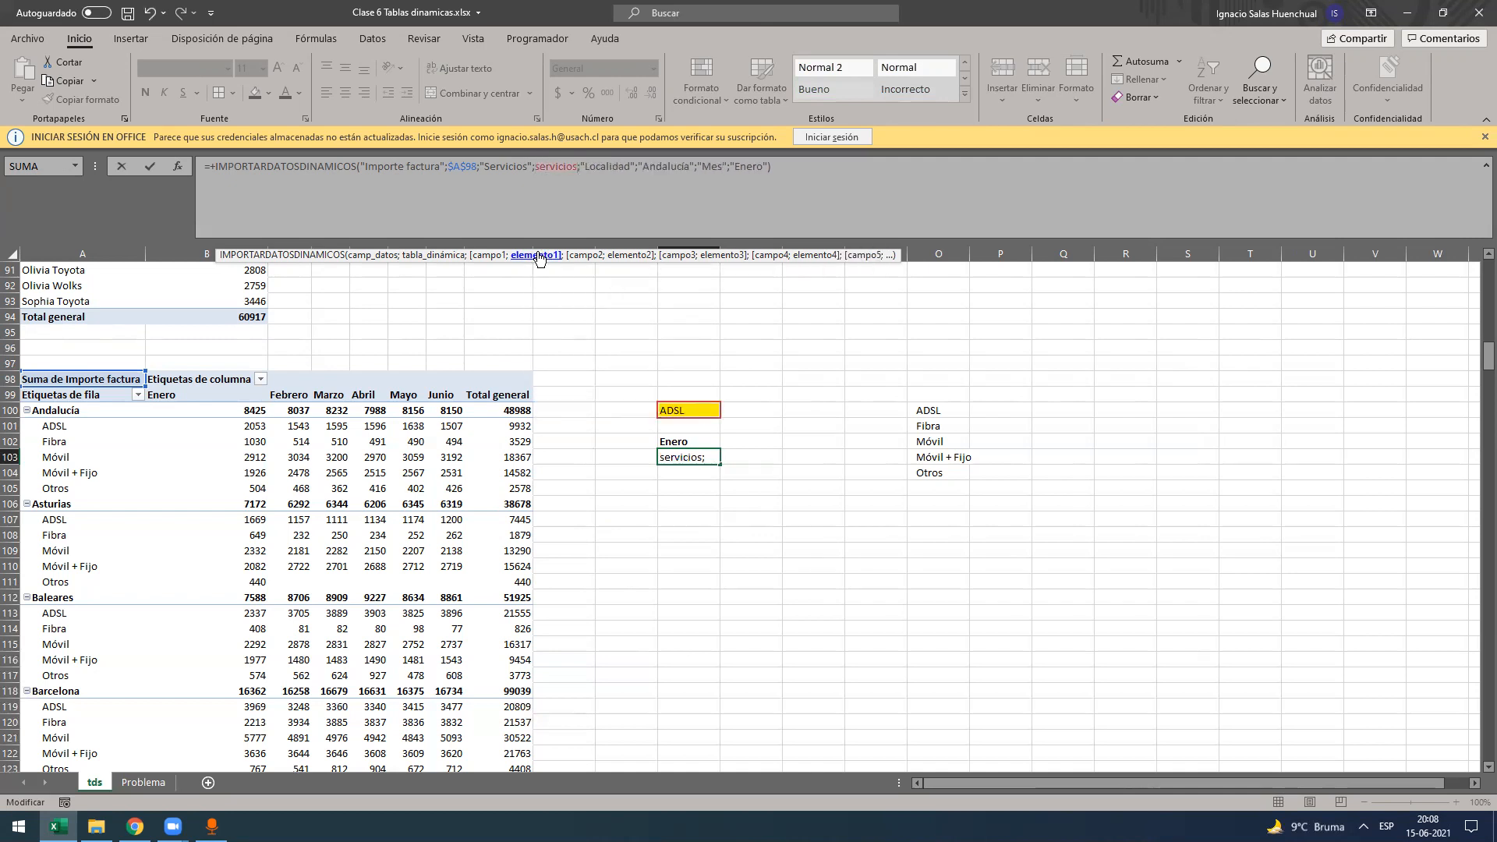
{"action": "key", "text": "Return"}
{"action": "key", "text": "Up"}
{"action": "left_click", "coordinate": [569, 174]}
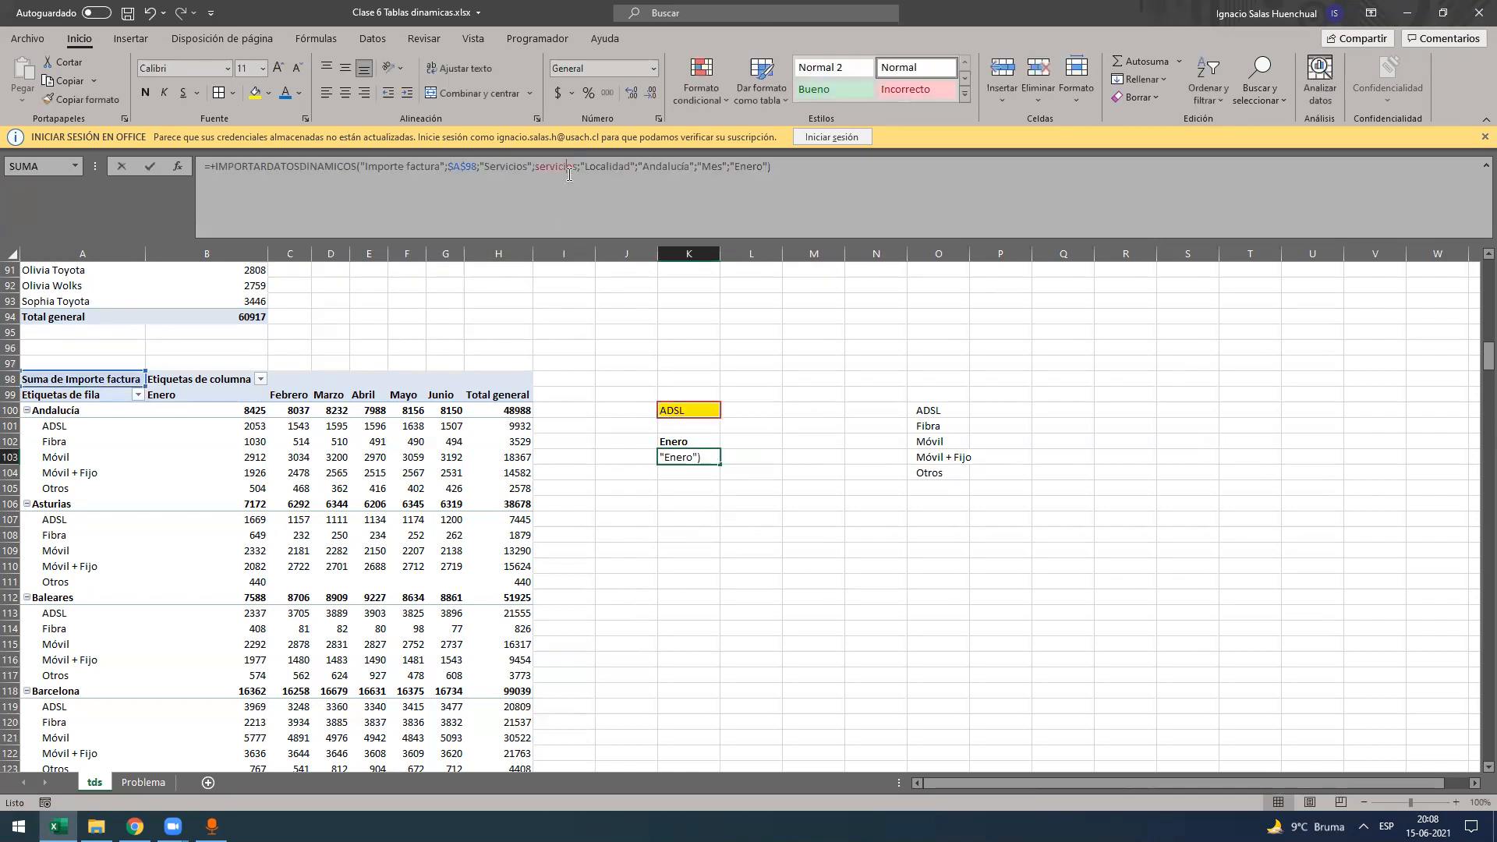
{"action": "left_click", "coordinate": [555, 165]}
{"action": "left_click", "coordinate": [582, 166]}
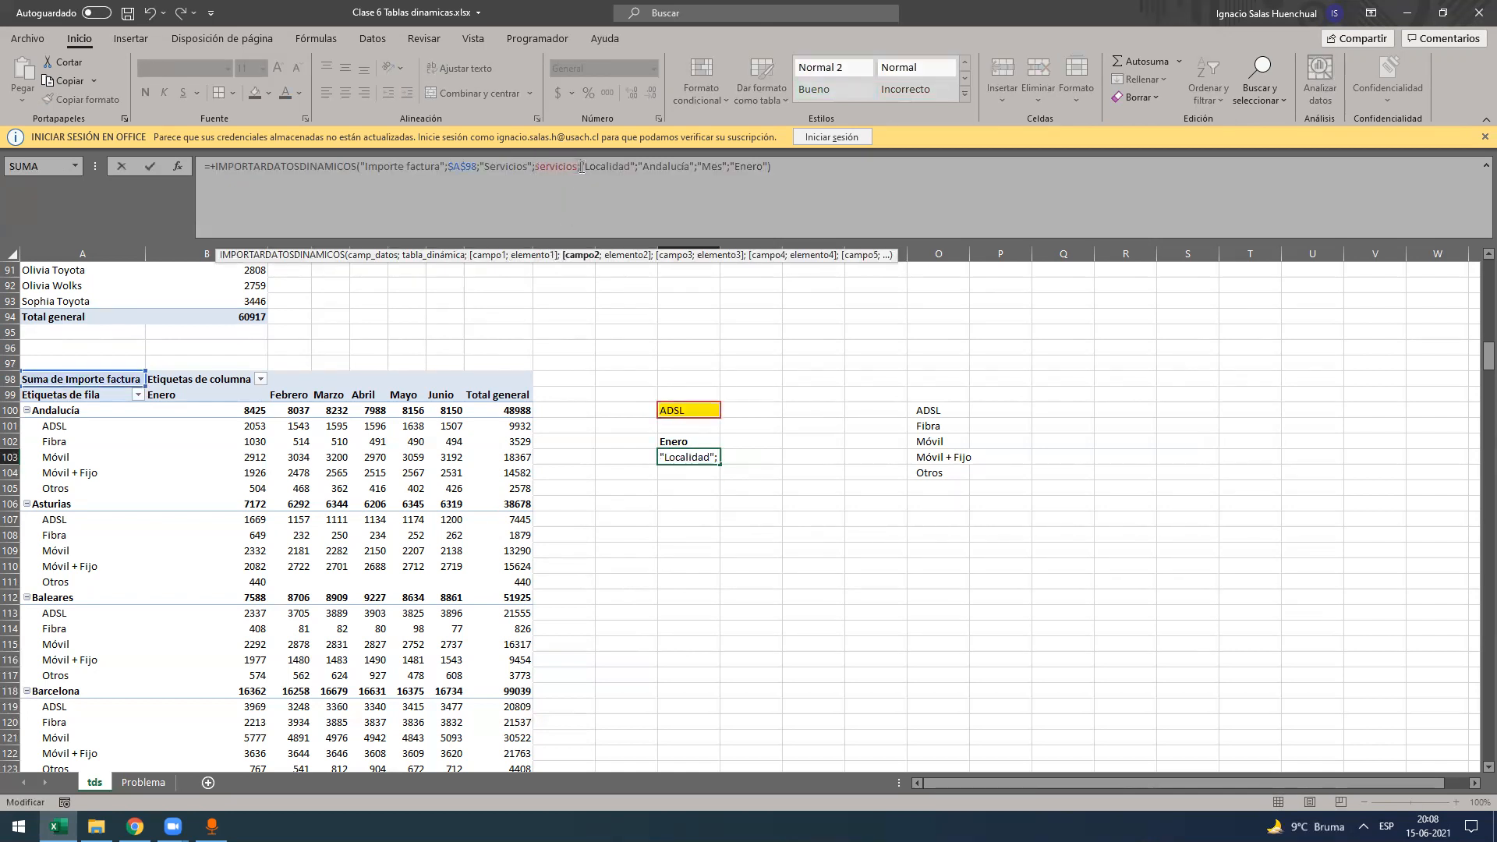
{"action": "key", "text": "Escape"}
- Set the service selector K100 to Fibra to test the K103 formula
{"action": "left_click", "coordinate": [726, 426]}
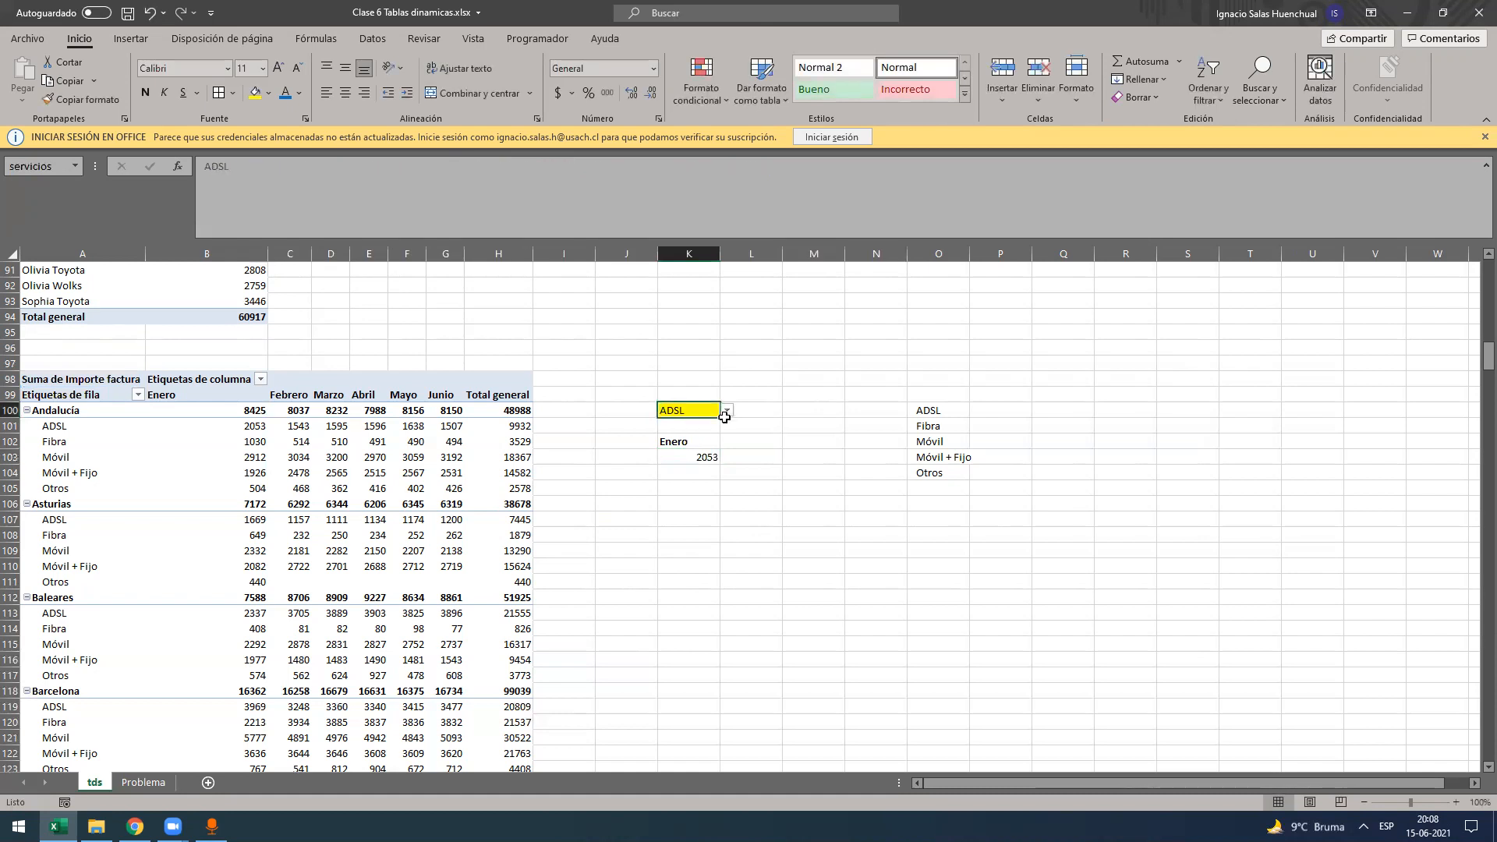
{"action": "left_click", "coordinate": [726, 410]}
{"action": "left_click", "coordinate": [702, 410]}
{"action": "left_click", "coordinate": [726, 411]}
{"action": "left_click", "coordinate": [703, 432]}
{"action": "left_click", "coordinate": [696, 457]}
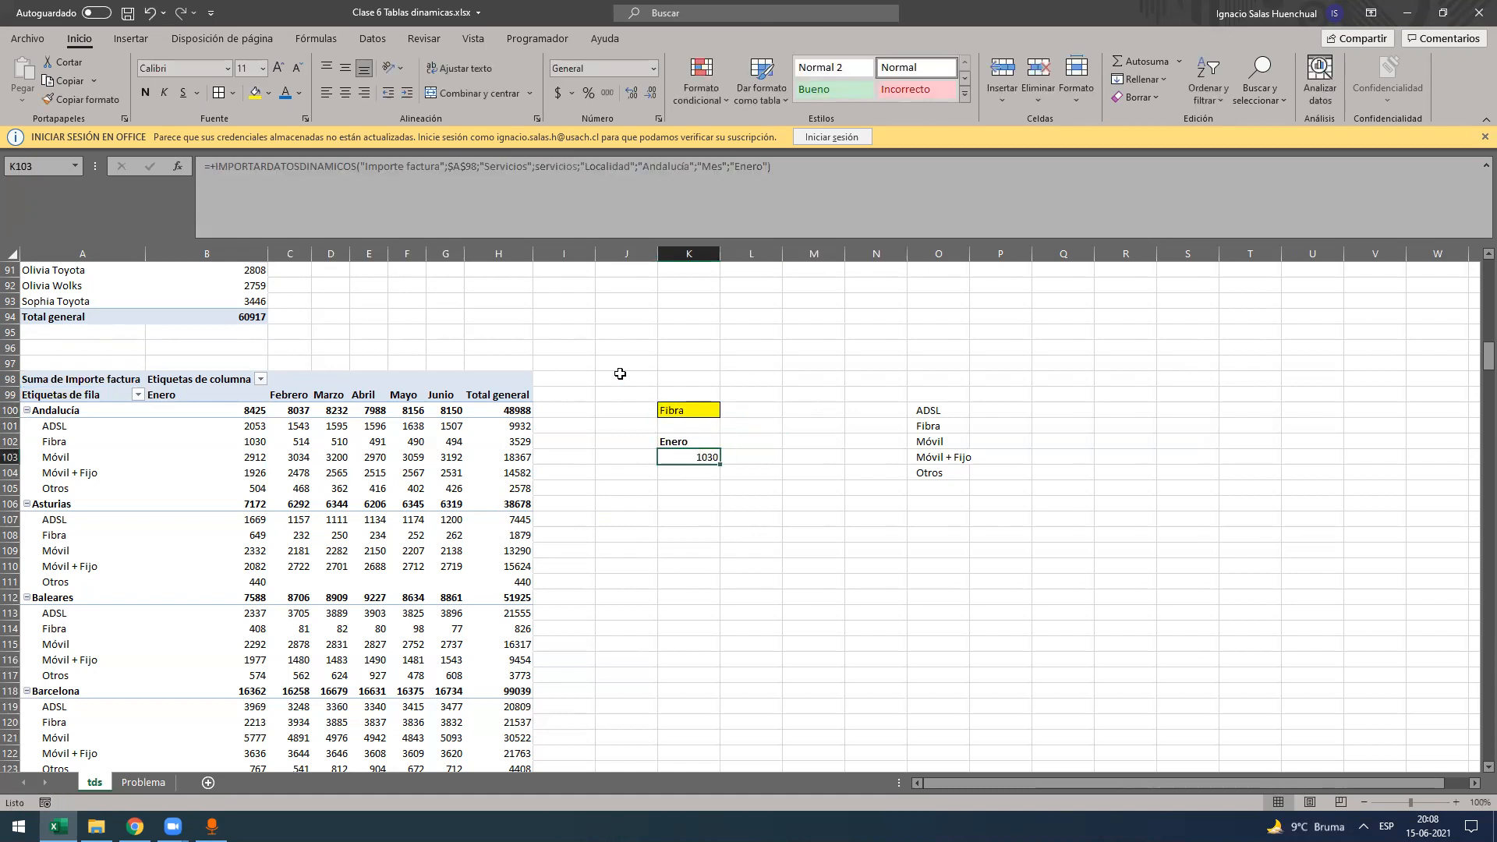
- Check how the K103 formula takes its service from the servicios cell and compare it with the pivot table
{"action": "key", "text": "F2"}
{"action": "left_click", "coordinate": [543, 166]}
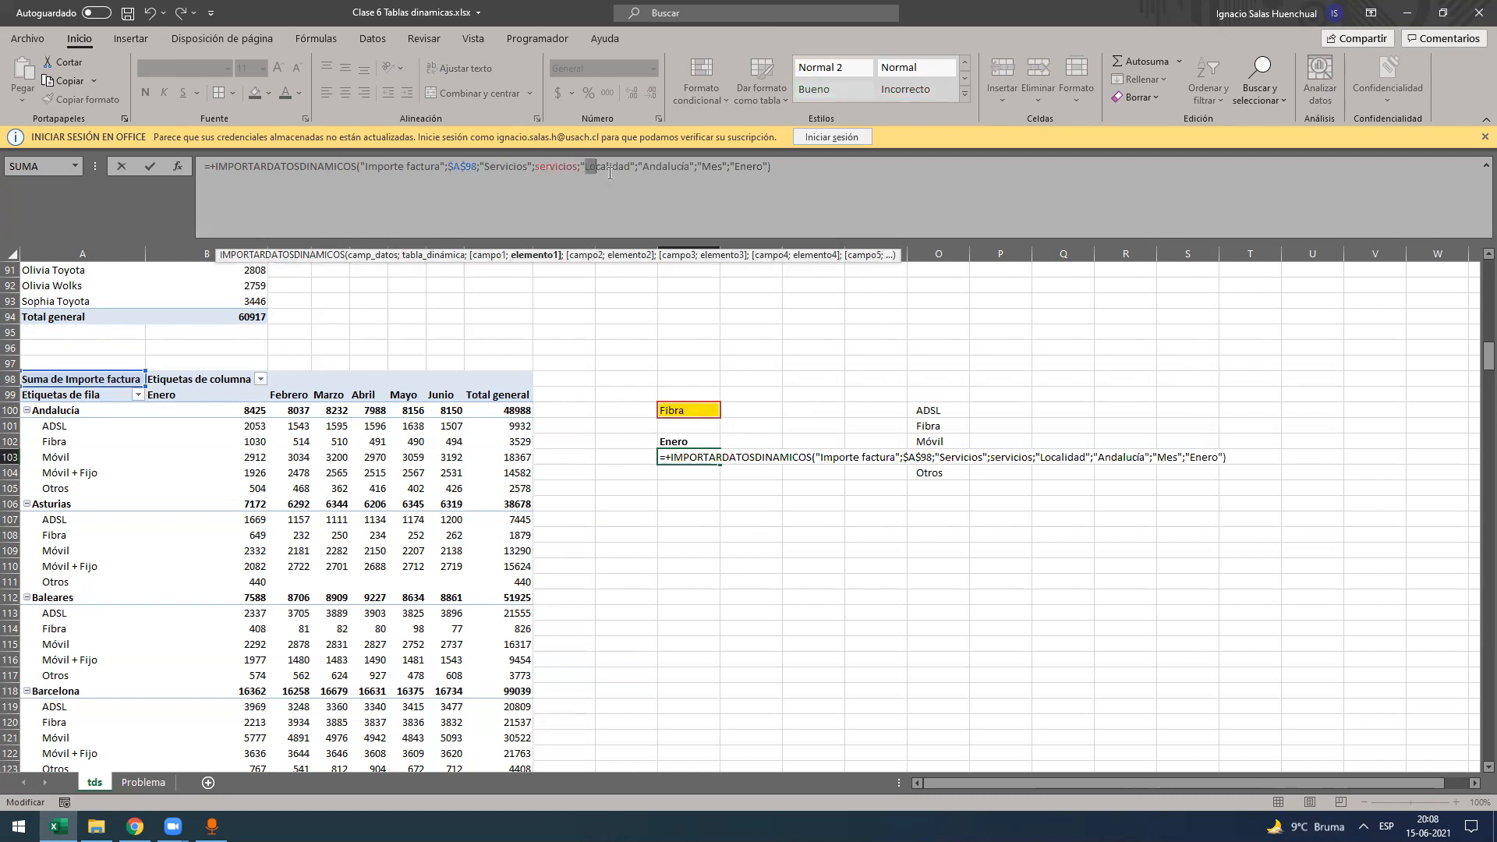
{"action": "left_click", "coordinate": [554, 166]}
{"action": "left_click", "coordinate": [684, 407]}
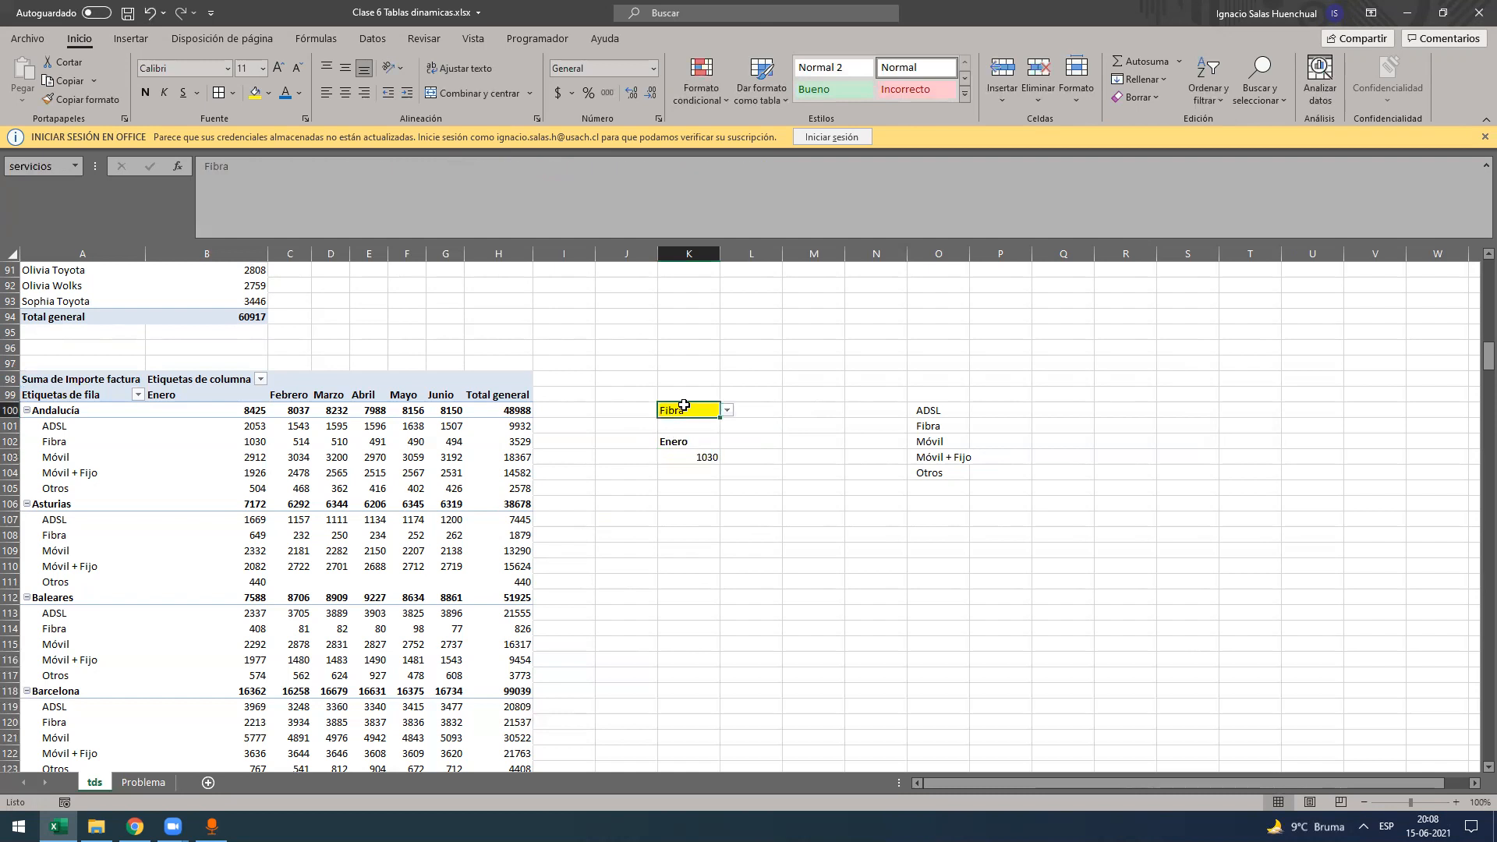
{"action": "left_click", "coordinate": [690, 459]}
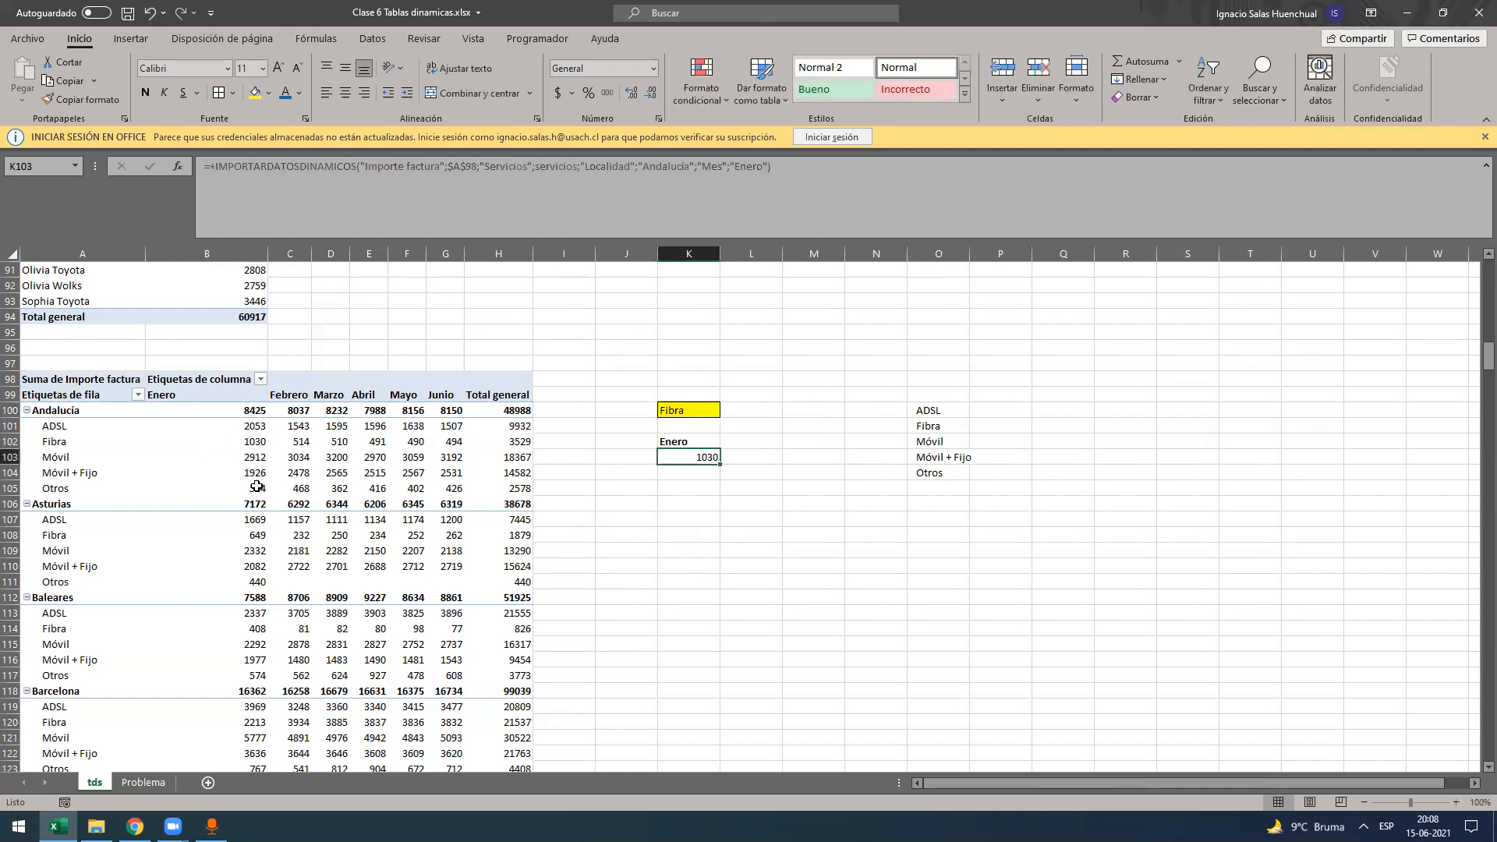
{"action": "key", "text": "F2"}
{"action": "key", "text": "Escape"}
- Set the service selector K100 to Móvil + Fijo and check the amount under Enero
{"action": "left_click", "coordinate": [709, 408]}
{"action": "left_click", "coordinate": [727, 410]}
{"action": "left_click", "coordinate": [687, 463]}
{"action": "left_click", "coordinate": [727, 410]}
{"action": "left_click", "coordinate": [686, 453]}
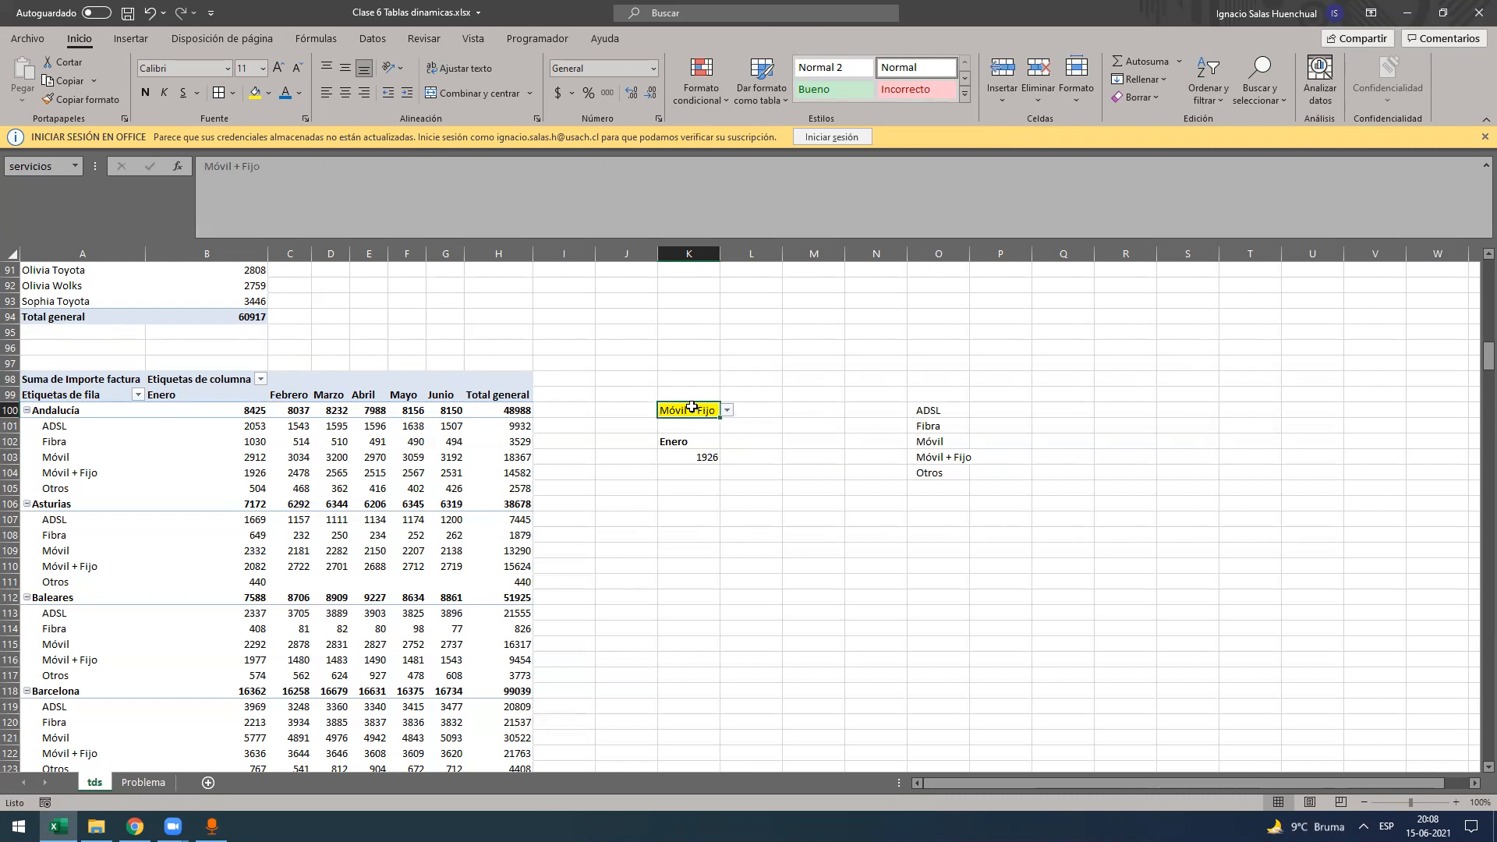
{"action": "left_click", "coordinate": [687, 443]}
{"action": "left_click_drag", "start_coordinate": [690, 449], "coordinate": [730, 421]}
- Copy the month headings Enero to Junio from B99:G99 and paste them transposed at P100
{"action": "left_click_drag", "start_coordinate": [232, 396], "coordinate": [450, 404]}
{"action": "key", "text": "ctrl+c"}
{"action": "left_click", "coordinate": [986, 407]}
{"action": "key", "text": "ctrl+v"}
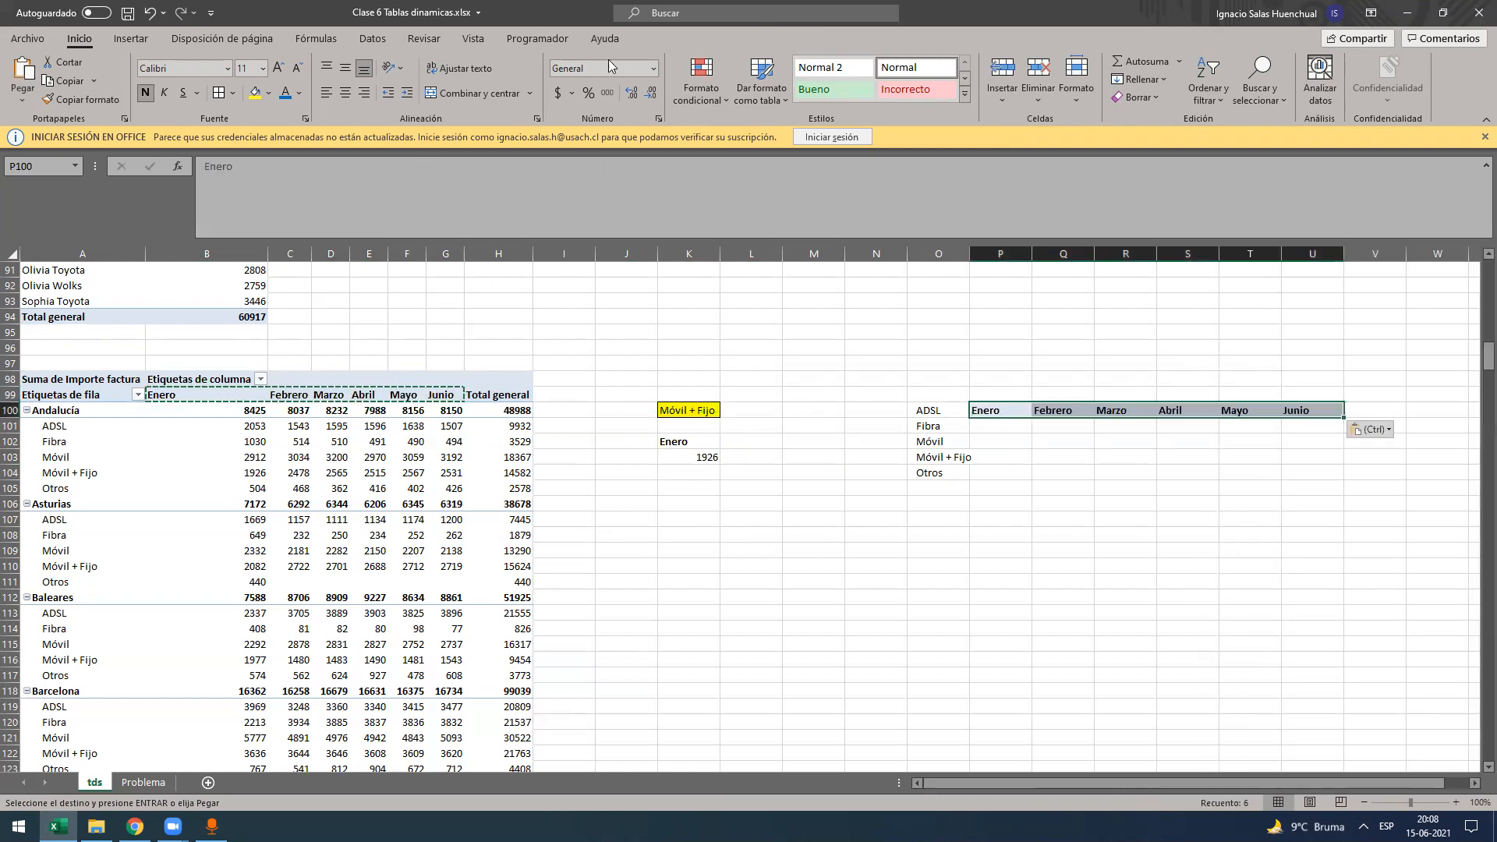
{"action": "key", "text": "ctrl"}
{"action": "key", "text": "t"}
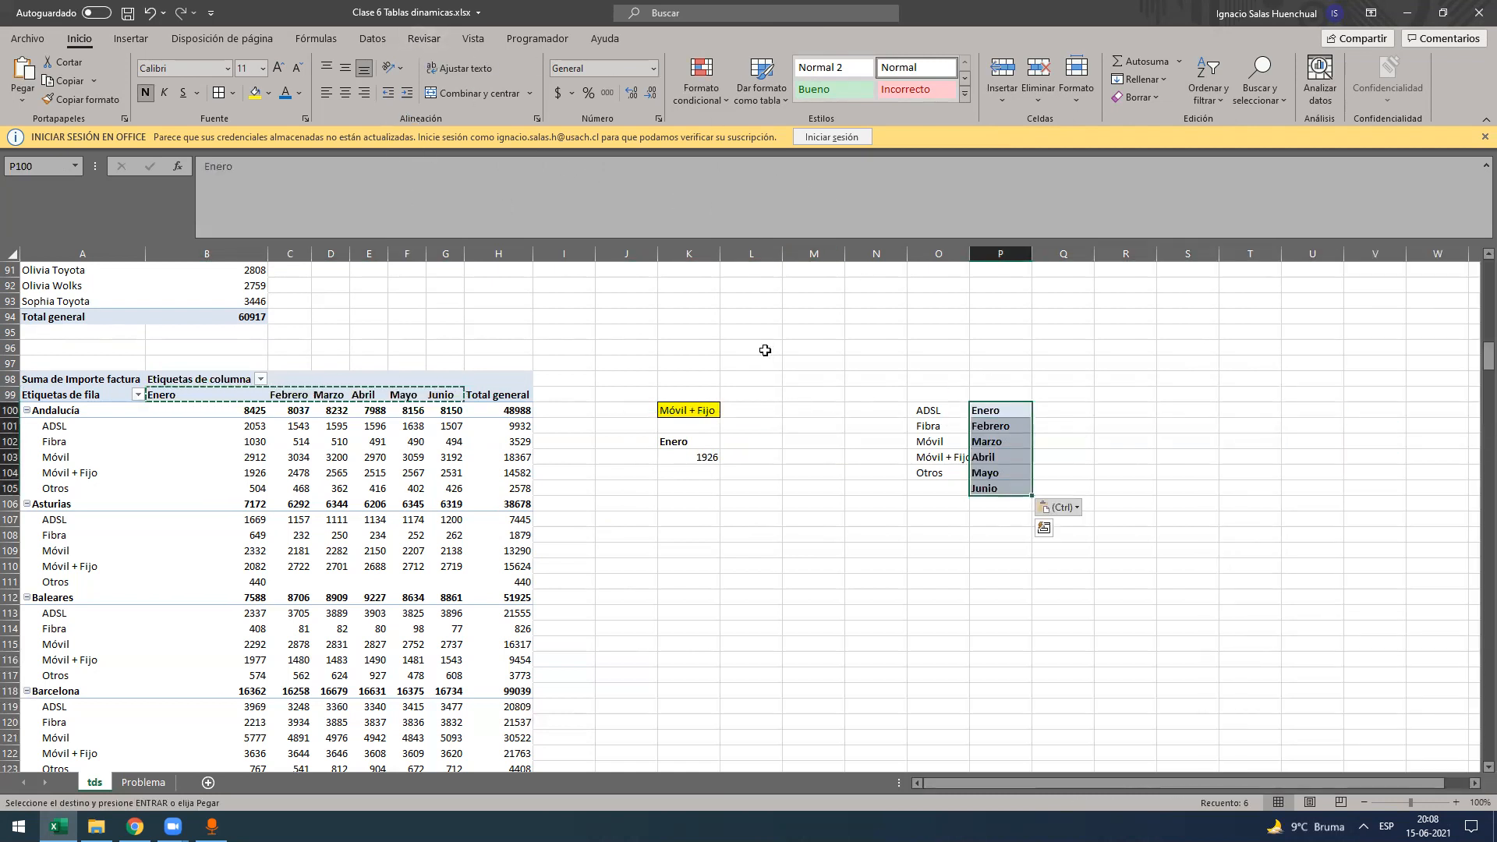
- Add a list data validation to L100 sourced from P100:P104 and choose Enero as its month
{"action": "left_click", "coordinate": [751, 410]}
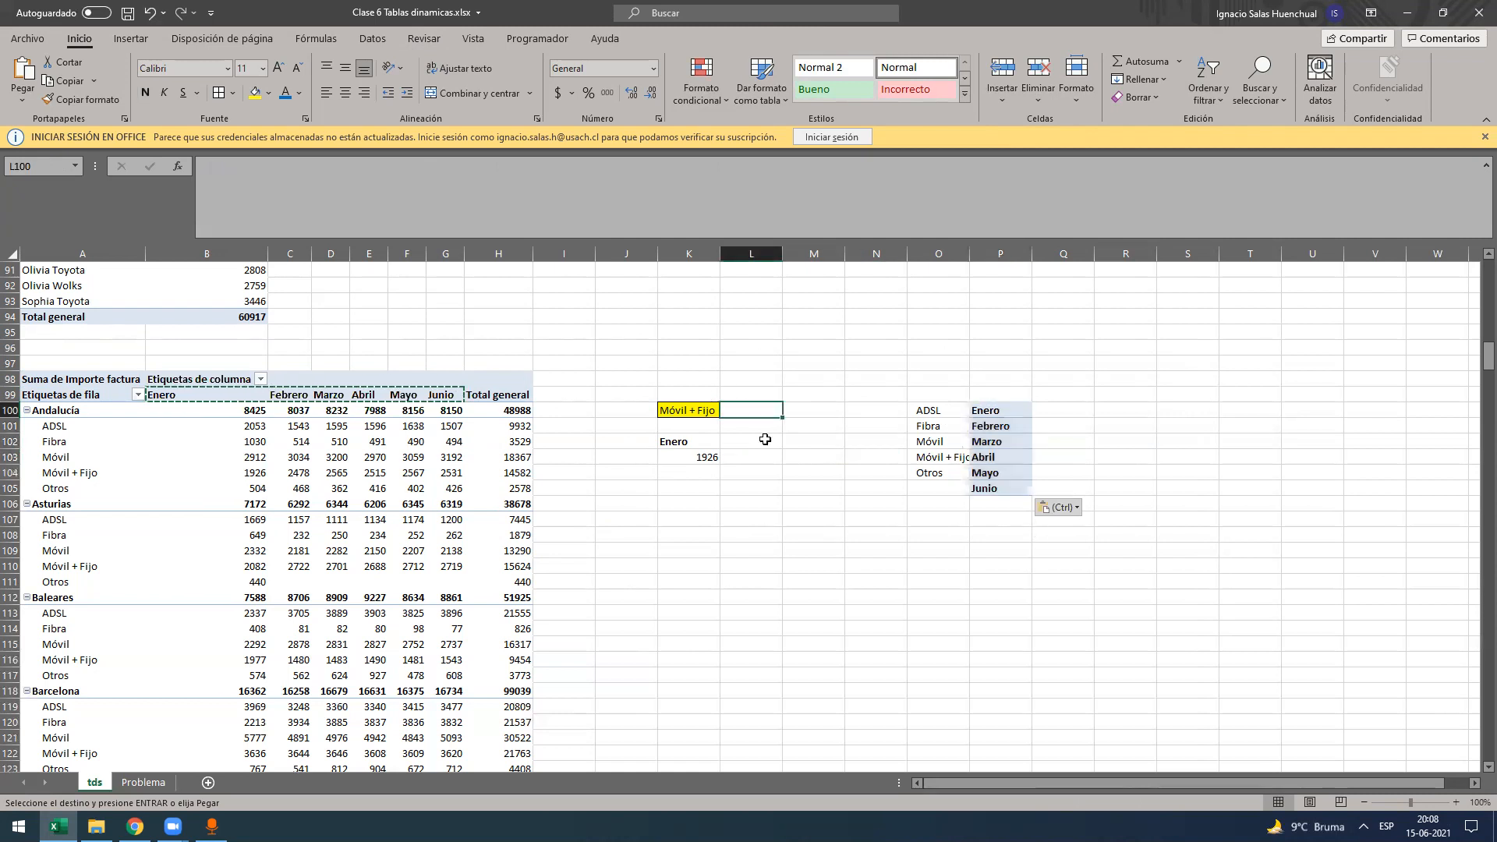
{"action": "left_click", "coordinate": [372, 38]}
{"action": "left_click", "coordinate": [861, 101]}
{"action": "left_click", "coordinate": [542, 567]}
{"action": "left_click", "coordinate": [491, 612]}
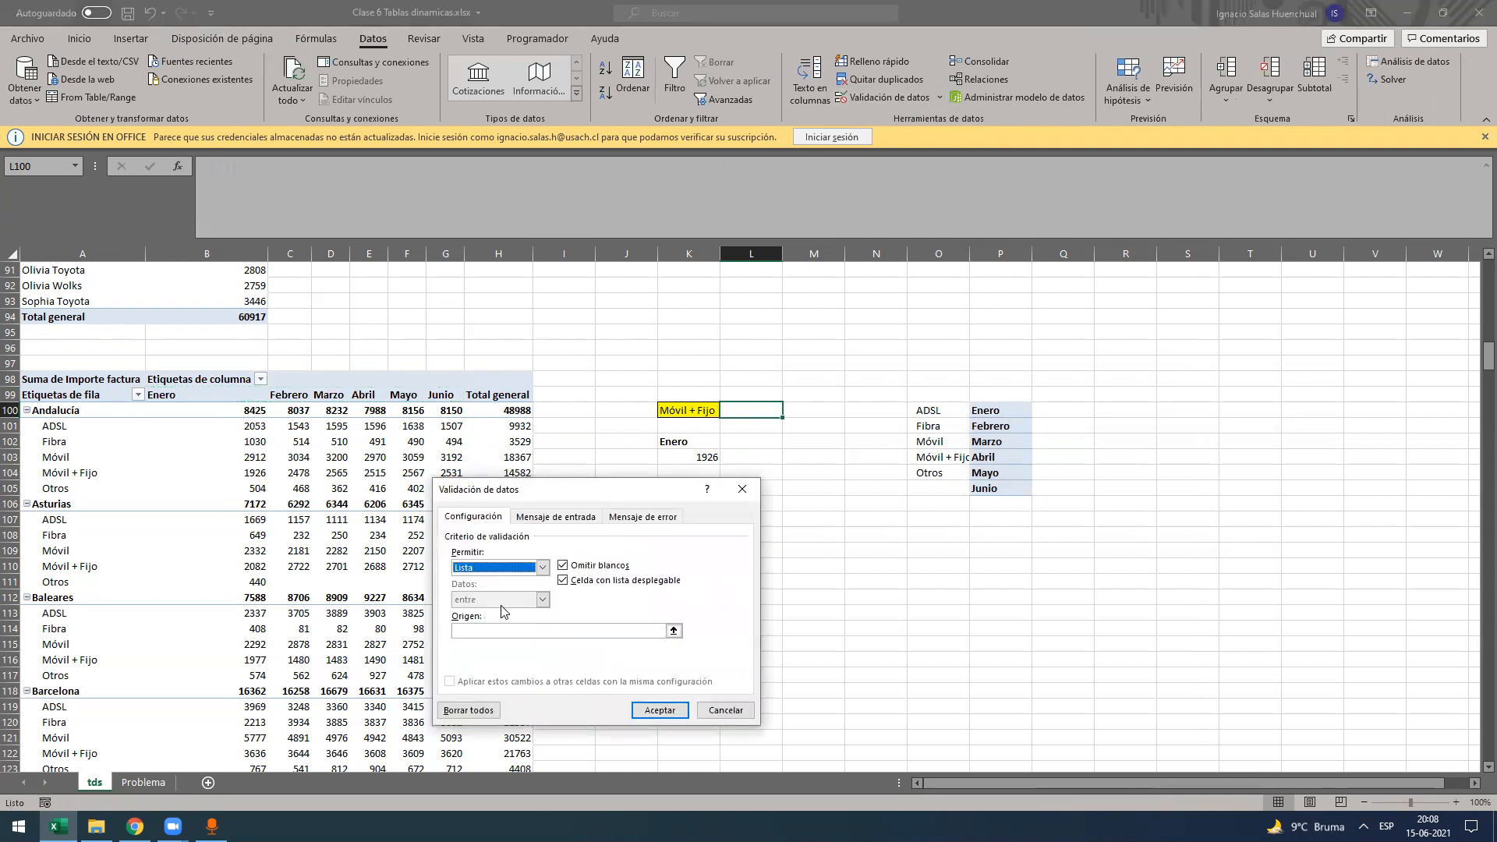
{"action": "left_click", "coordinate": [674, 631]}
{"action": "left_click_drag", "start_coordinate": [985, 410], "coordinate": [989, 478]}
{"action": "left_click", "coordinate": [989, 497]}
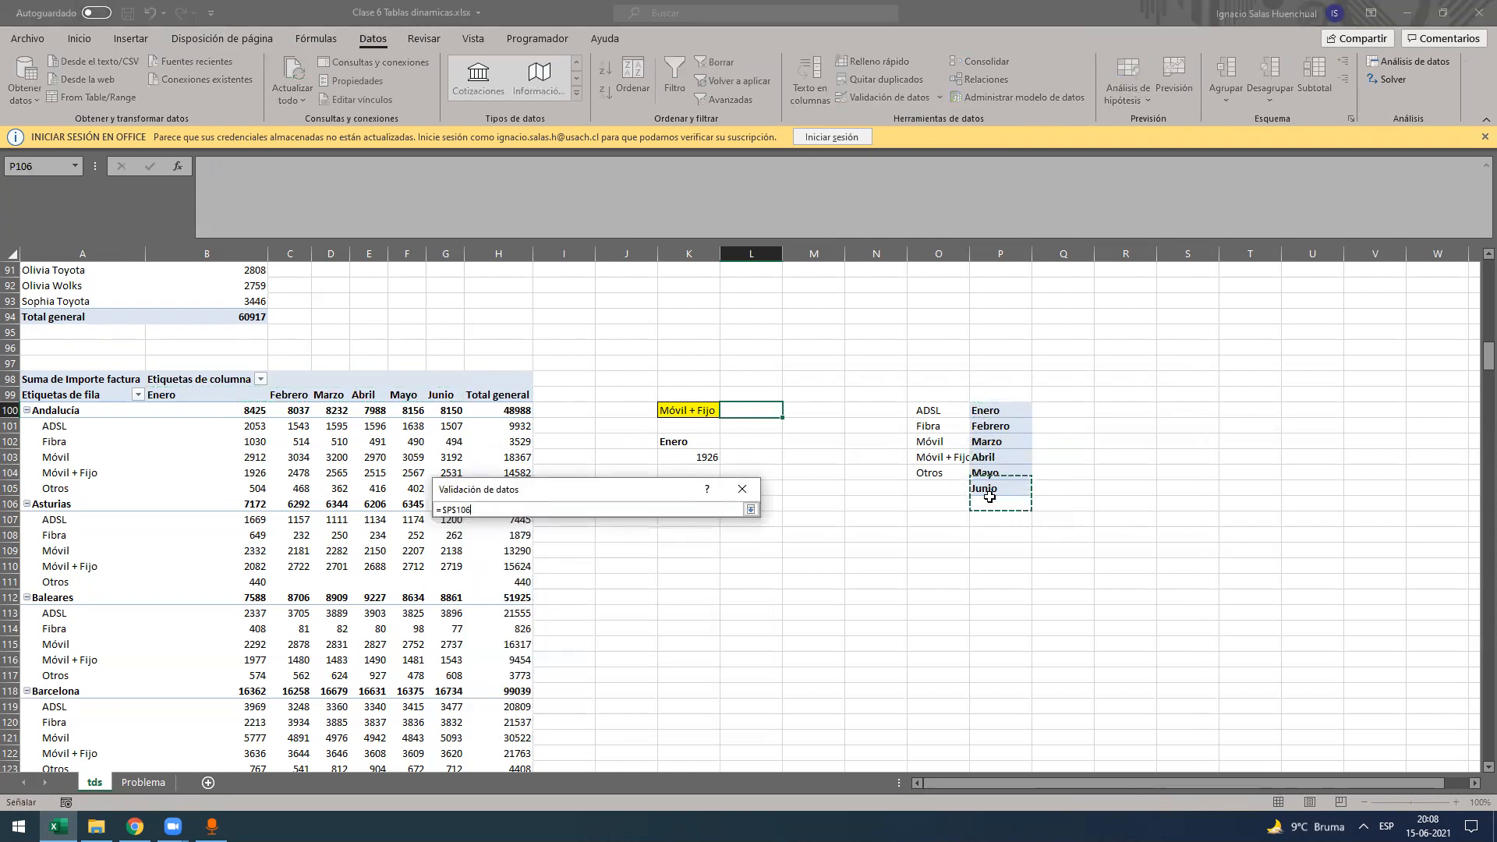
{"action": "left_click_drag", "start_coordinate": [1002, 408], "coordinate": [999, 472]}
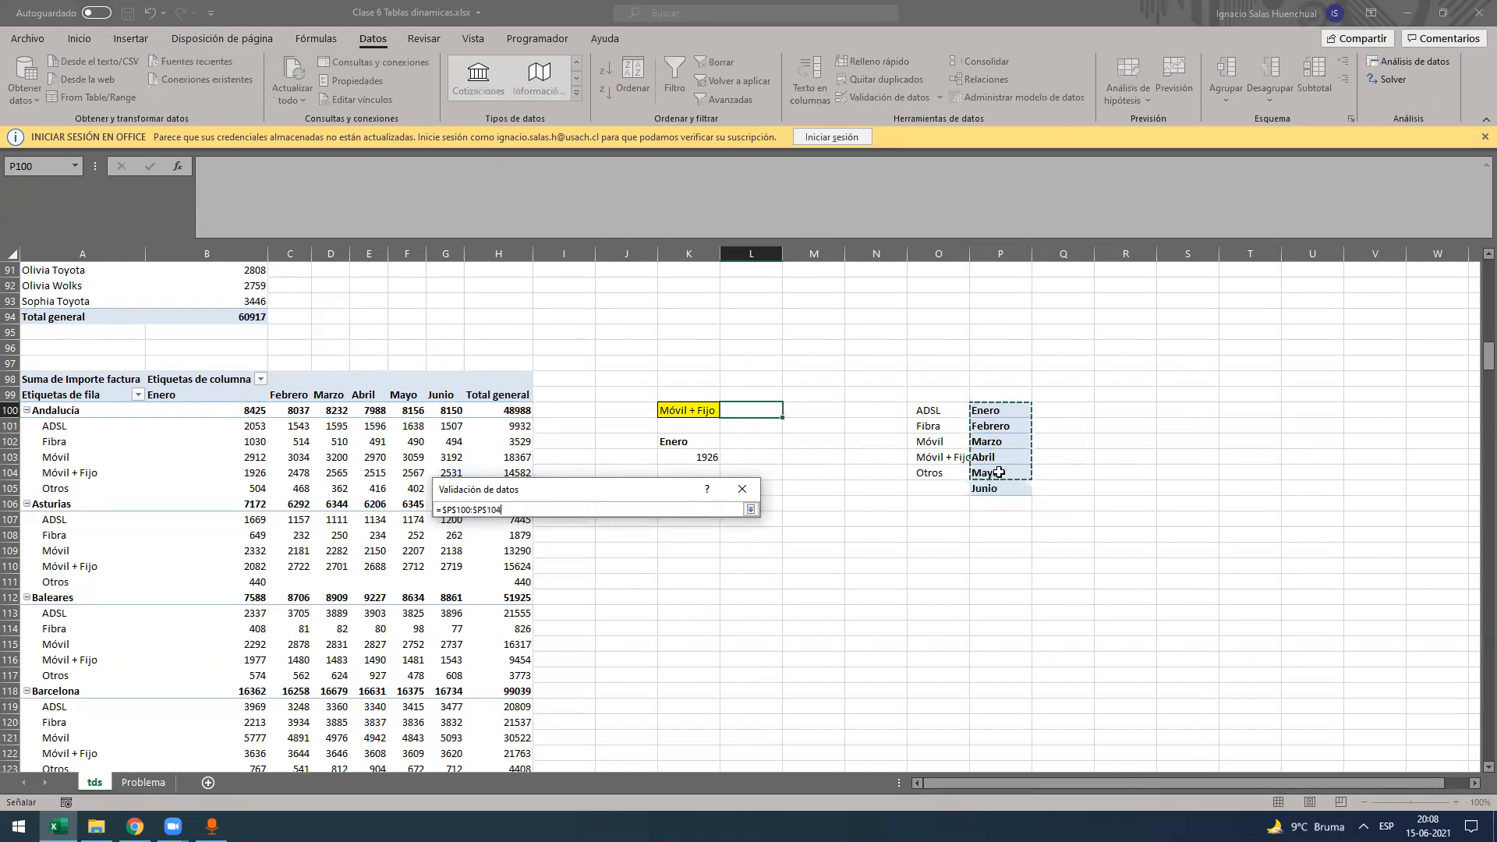
{"action": "key", "text": "Return"}
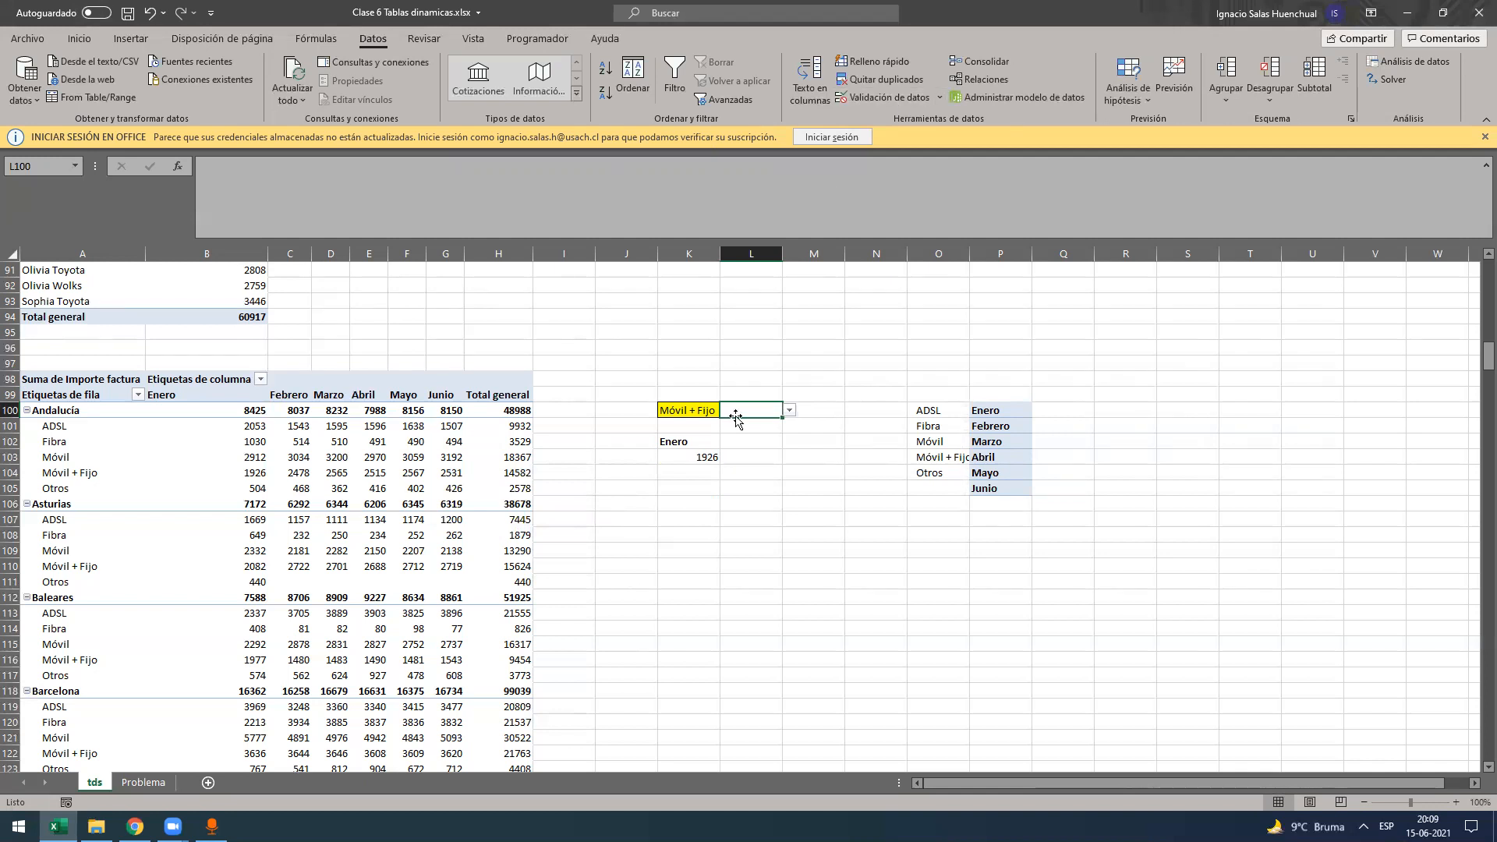
{"action": "left_click", "coordinate": [790, 410]}
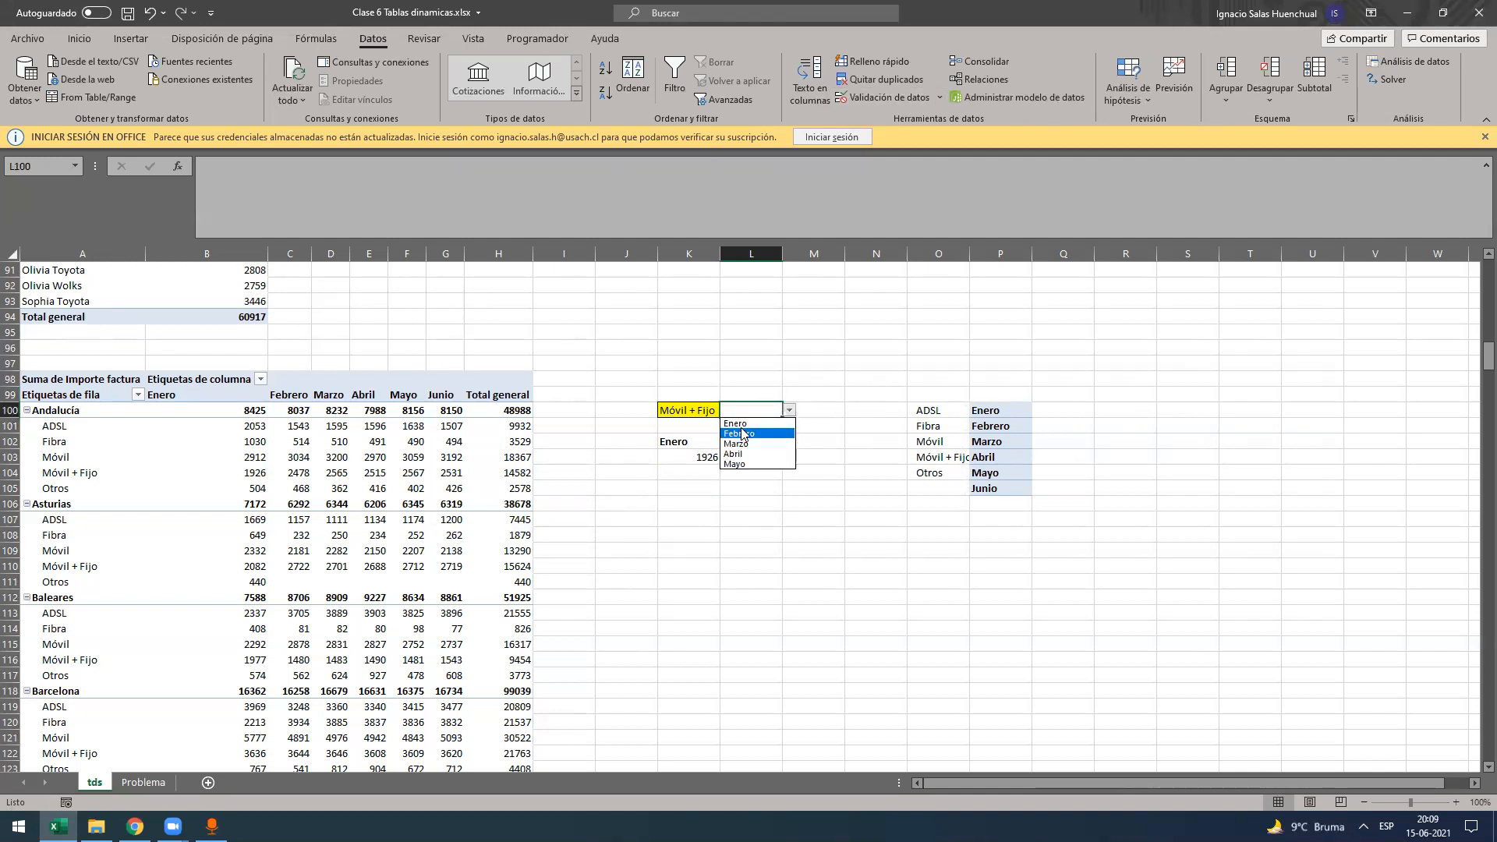
{"action": "left_click", "coordinate": [735, 424]}
- Give the month selector cell L100 the name meses
{"action": "left_click", "coordinate": [690, 441]}
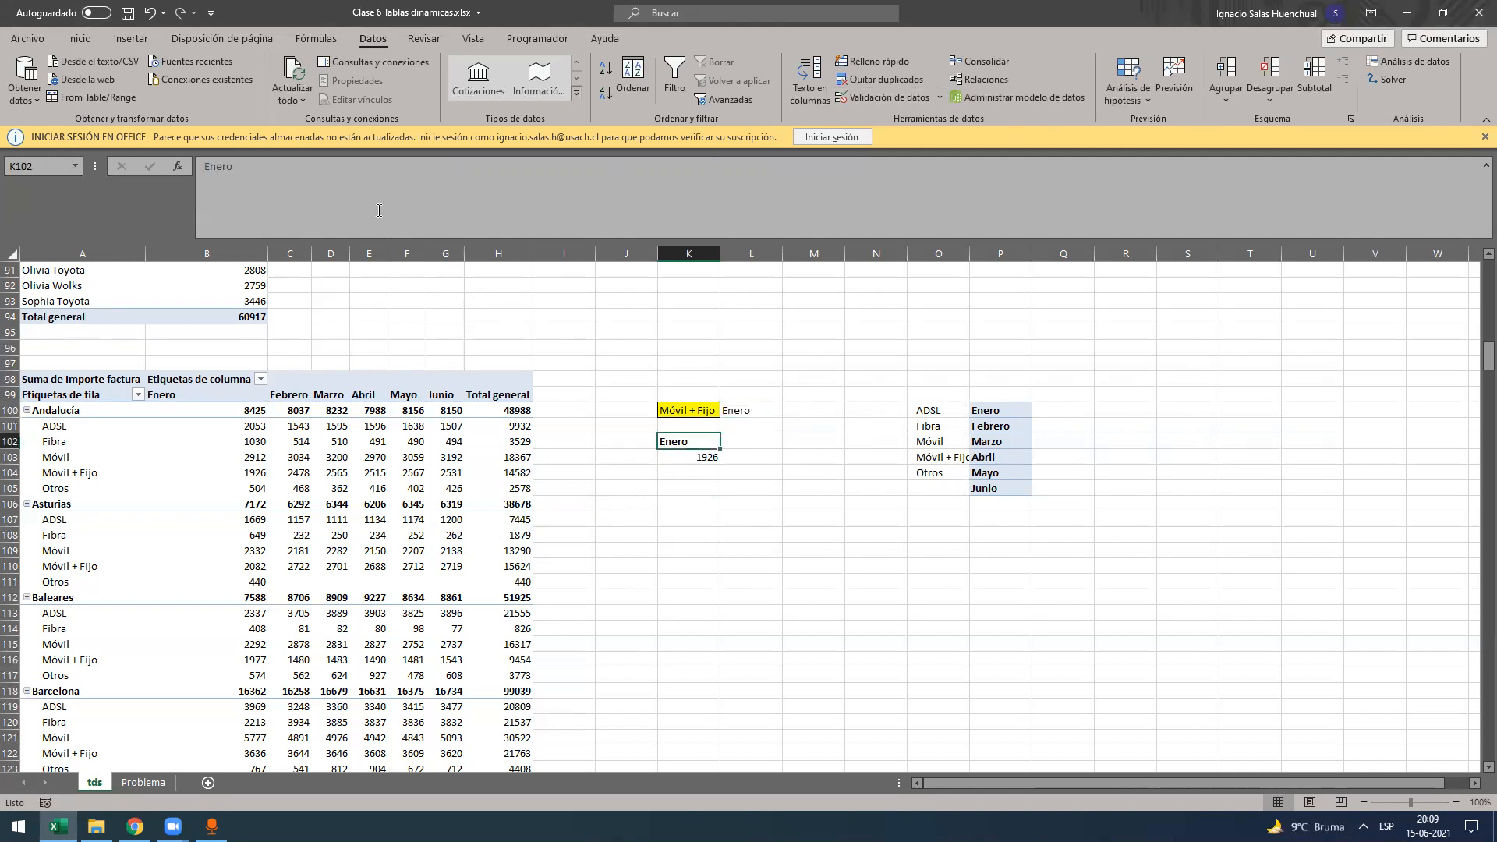
{"action": "left_click", "coordinate": [687, 462]}
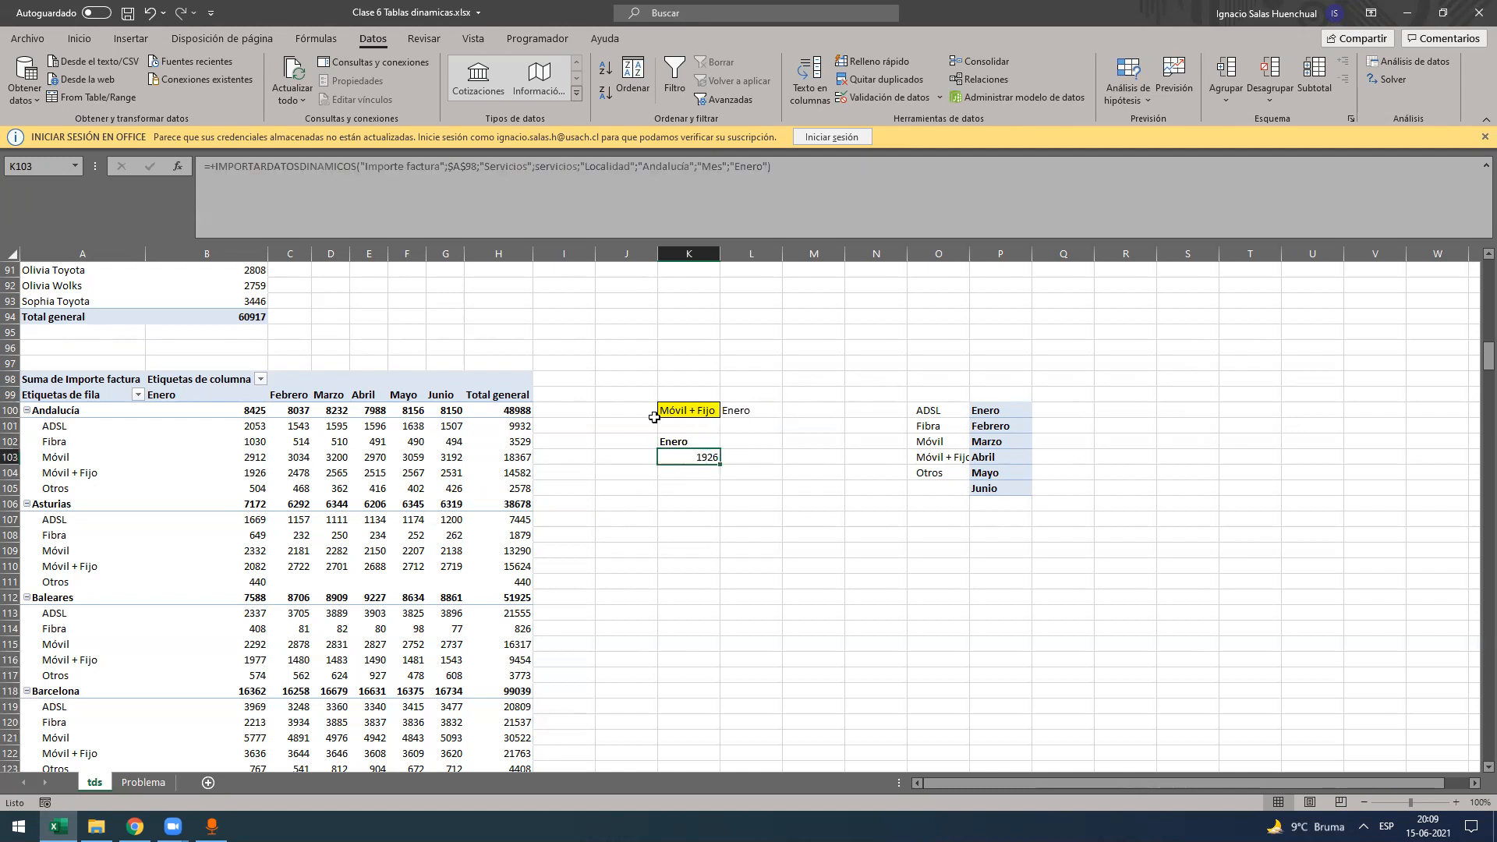
{"action": "left_click", "coordinate": [543, 172]}
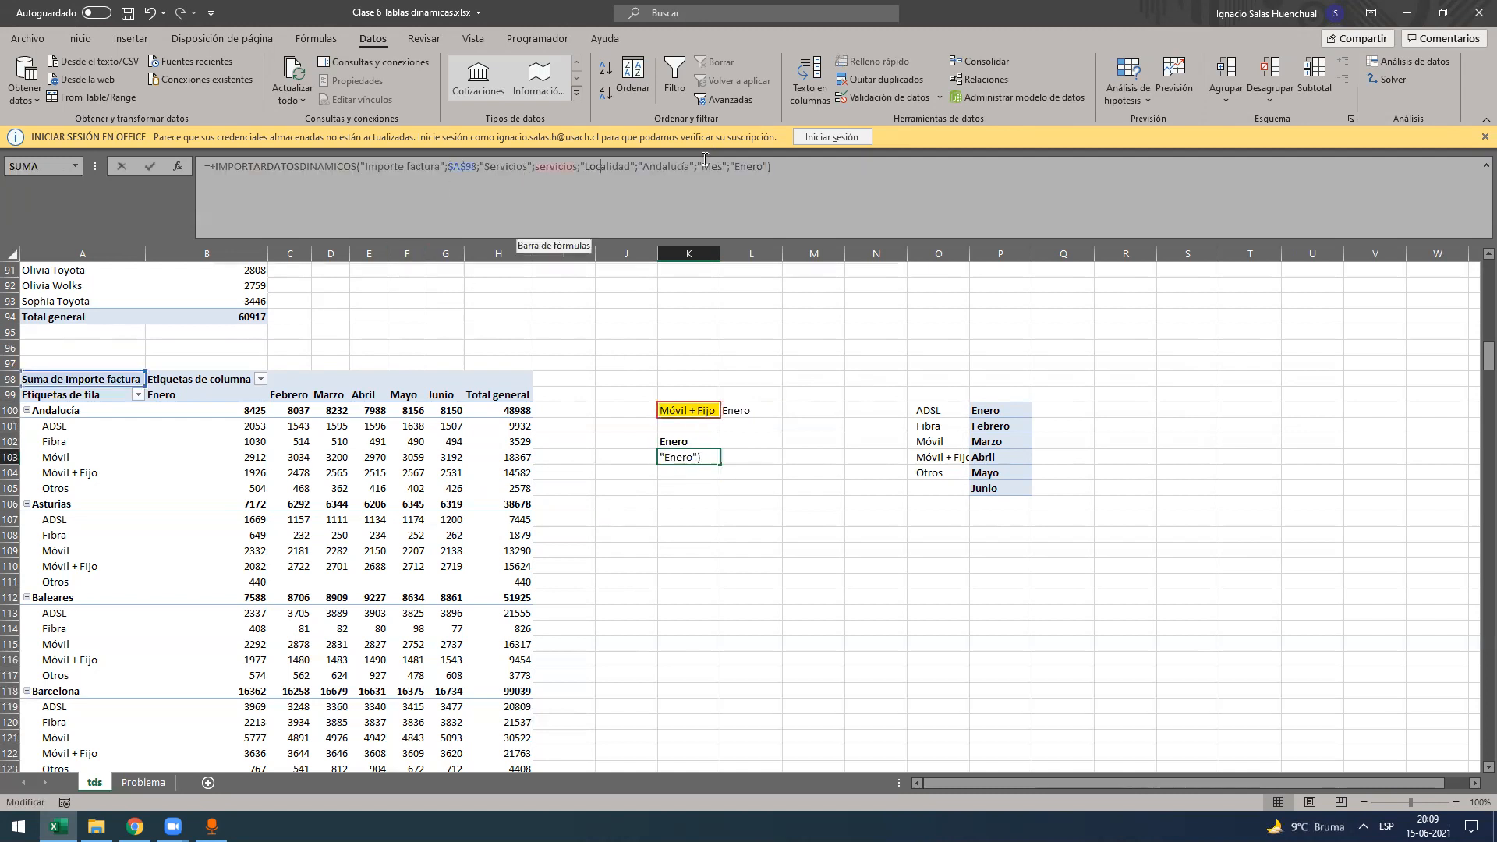
{"action": "left_click", "coordinate": [762, 412]}
{"action": "left_click", "coordinate": [49, 170]}
{"action": "type", "text": "meses"}
{"action": "key", "text": "Return"}
- Replace the fixed "Enero" month argument in the K103 IMPORTARDATOSDINAMICOS formula with the named cell meses
{"action": "double_click", "coordinate": [708, 457]}
{"action": "left_click", "coordinate": [715, 255]}
{"action": "type", "text": "mes"}
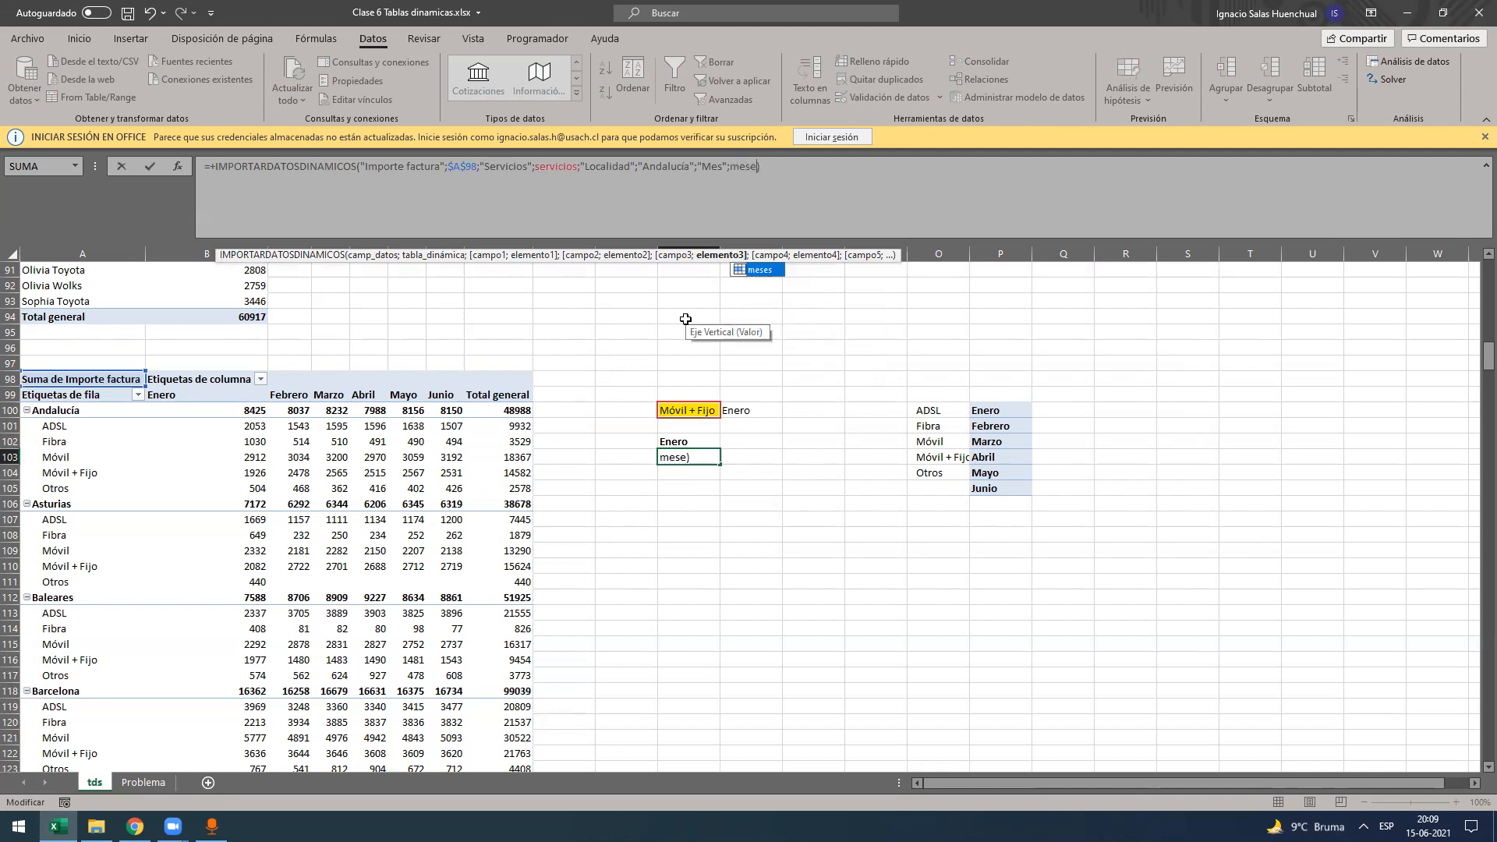
{"action": "key", "text": "Return"}
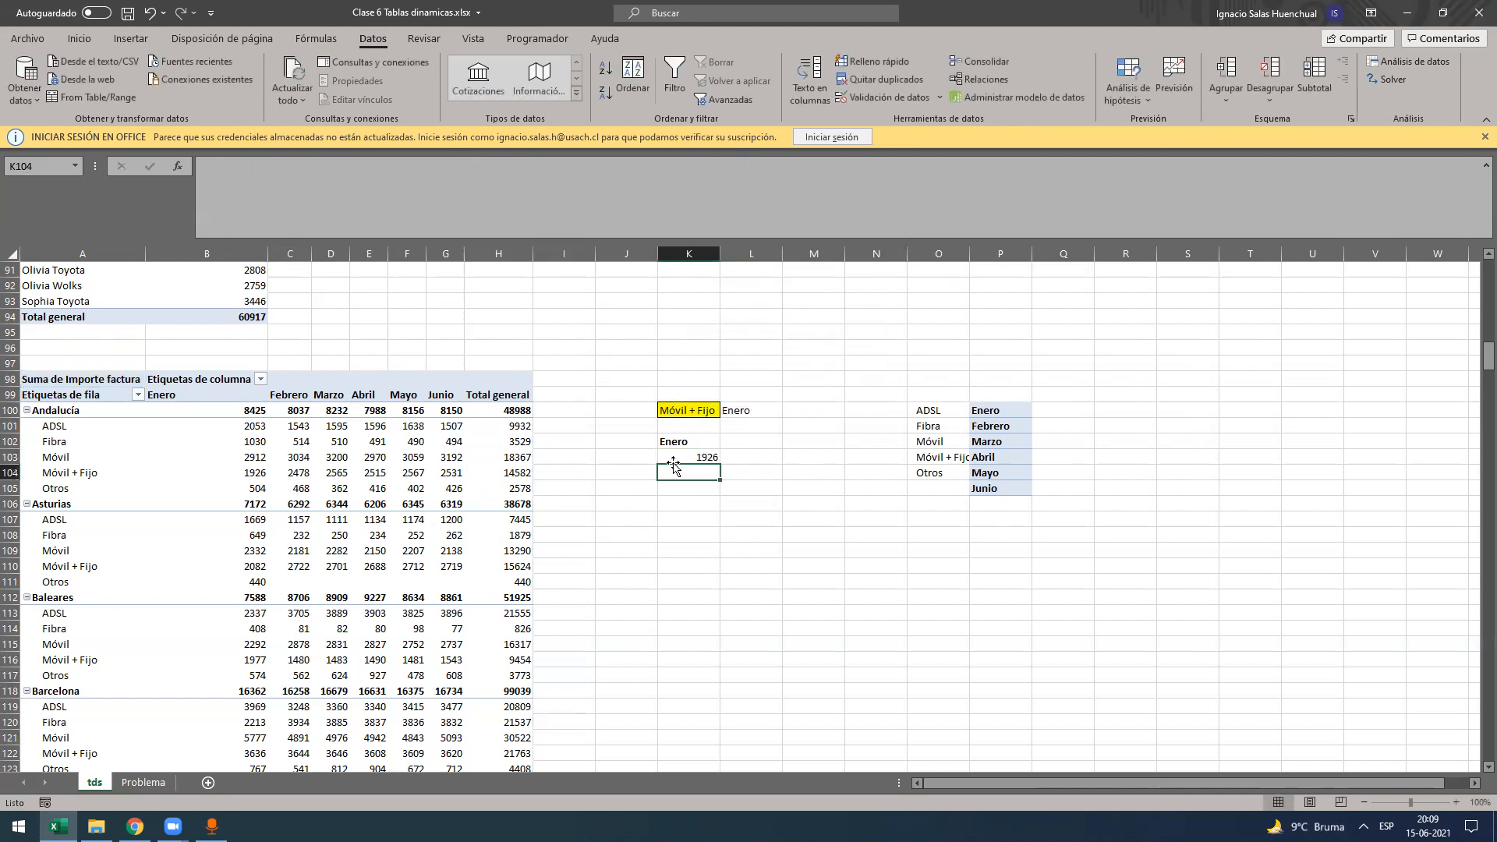
- Set the month selector L100 to Marzo and the service selector K100 to Móvil to test the K103 formula
{"action": "left_click", "coordinate": [744, 410]}
{"action": "left_click", "coordinate": [790, 410]}
{"action": "left_click", "coordinate": [736, 444]}
{"action": "left_click", "coordinate": [698, 410]}
{"action": "left_click", "coordinate": [727, 410]}
{"action": "left_click", "coordinate": [709, 443]}
{"action": "left_click", "coordinate": [704, 460]}
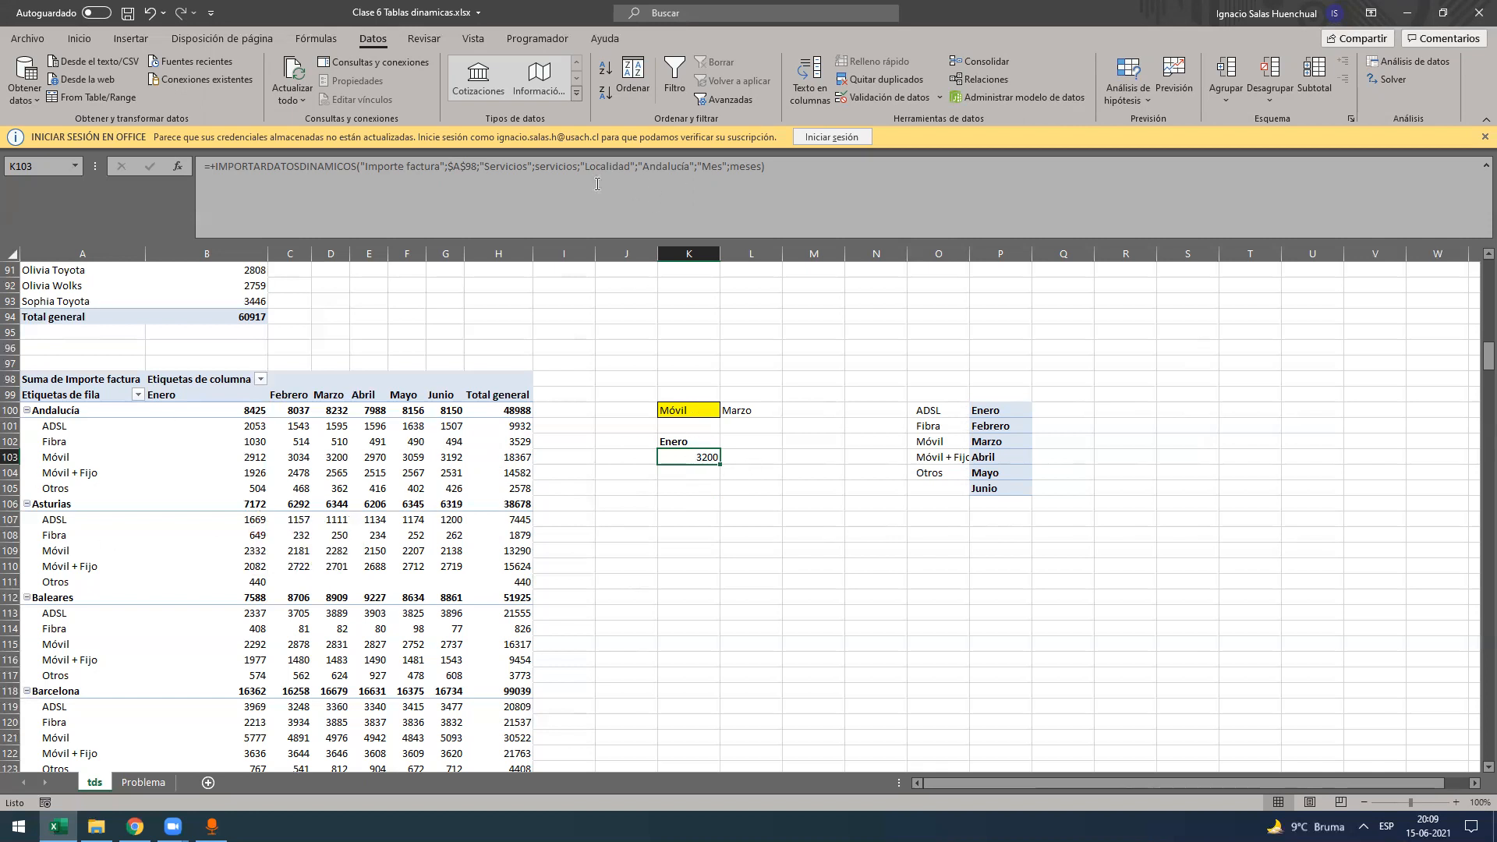
{"action": "left_click", "coordinate": [656, 167]}
{"action": "left_click", "coordinate": [642, 258]}
{"action": "left_click", "coordinate": [729, 508]}
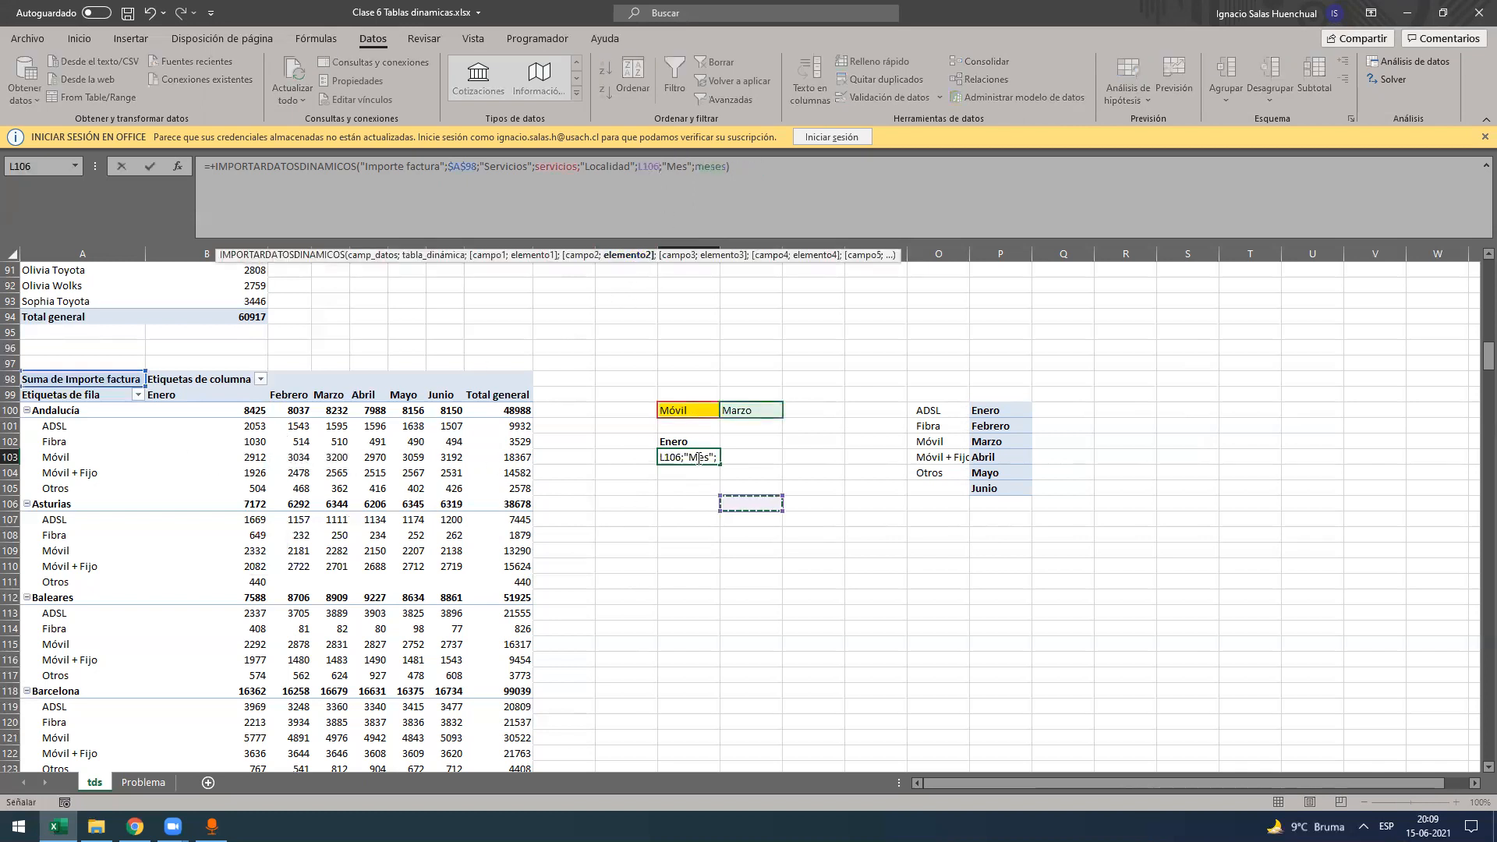
{"action": "key", "text": "Return"}
- Examine how the service and month selectors in K100:L100 correspond to Andalucía's amounts in the pivot table
{"action": "left_click", "coordinate": [749, 409]}
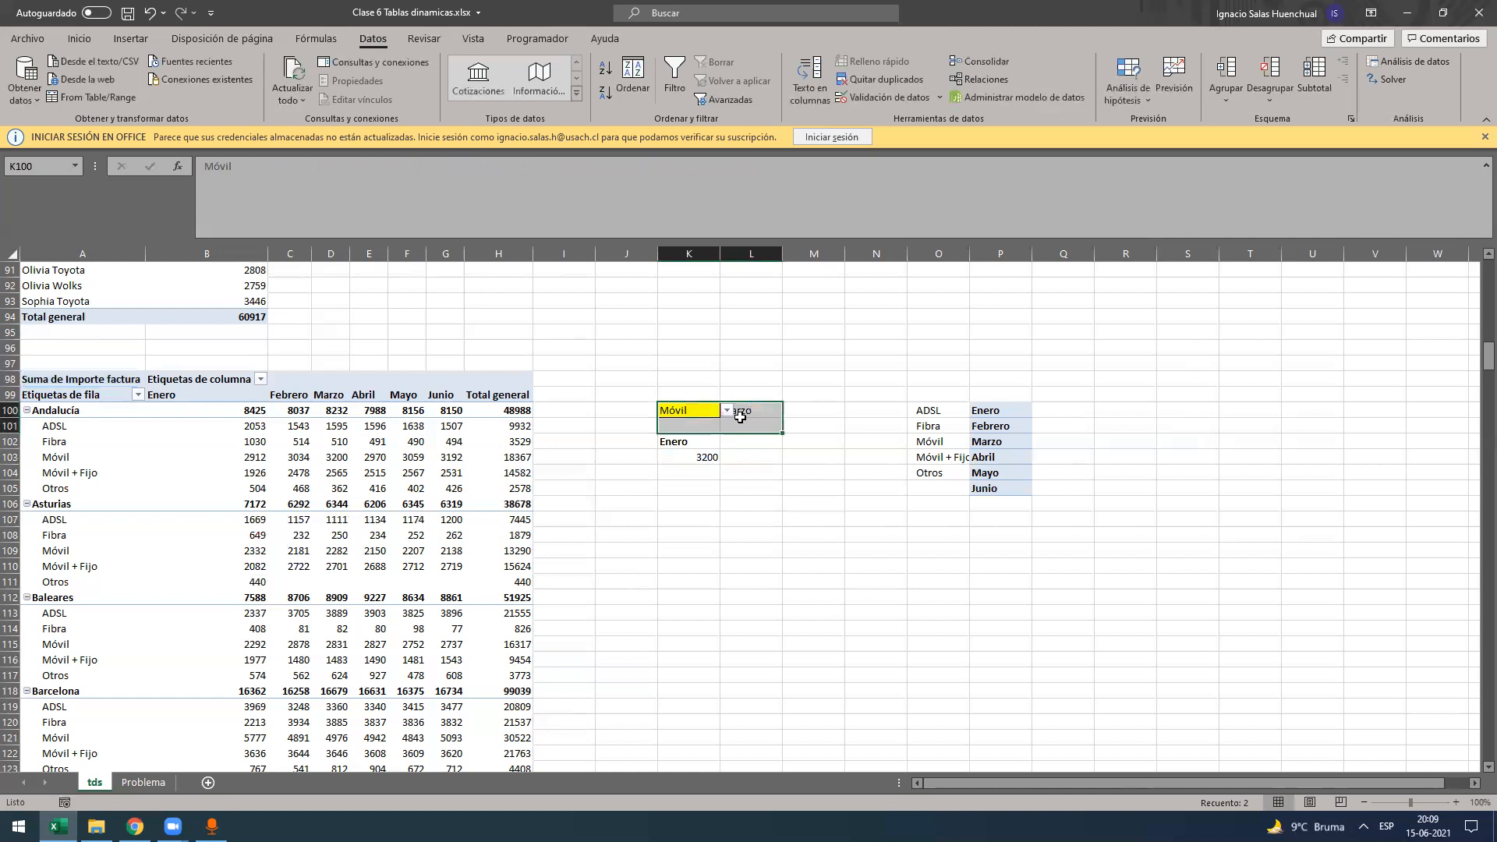
{"action": "left_click_drag", "start_coordinate": [254, 427], "coordinate": [459, 486]}
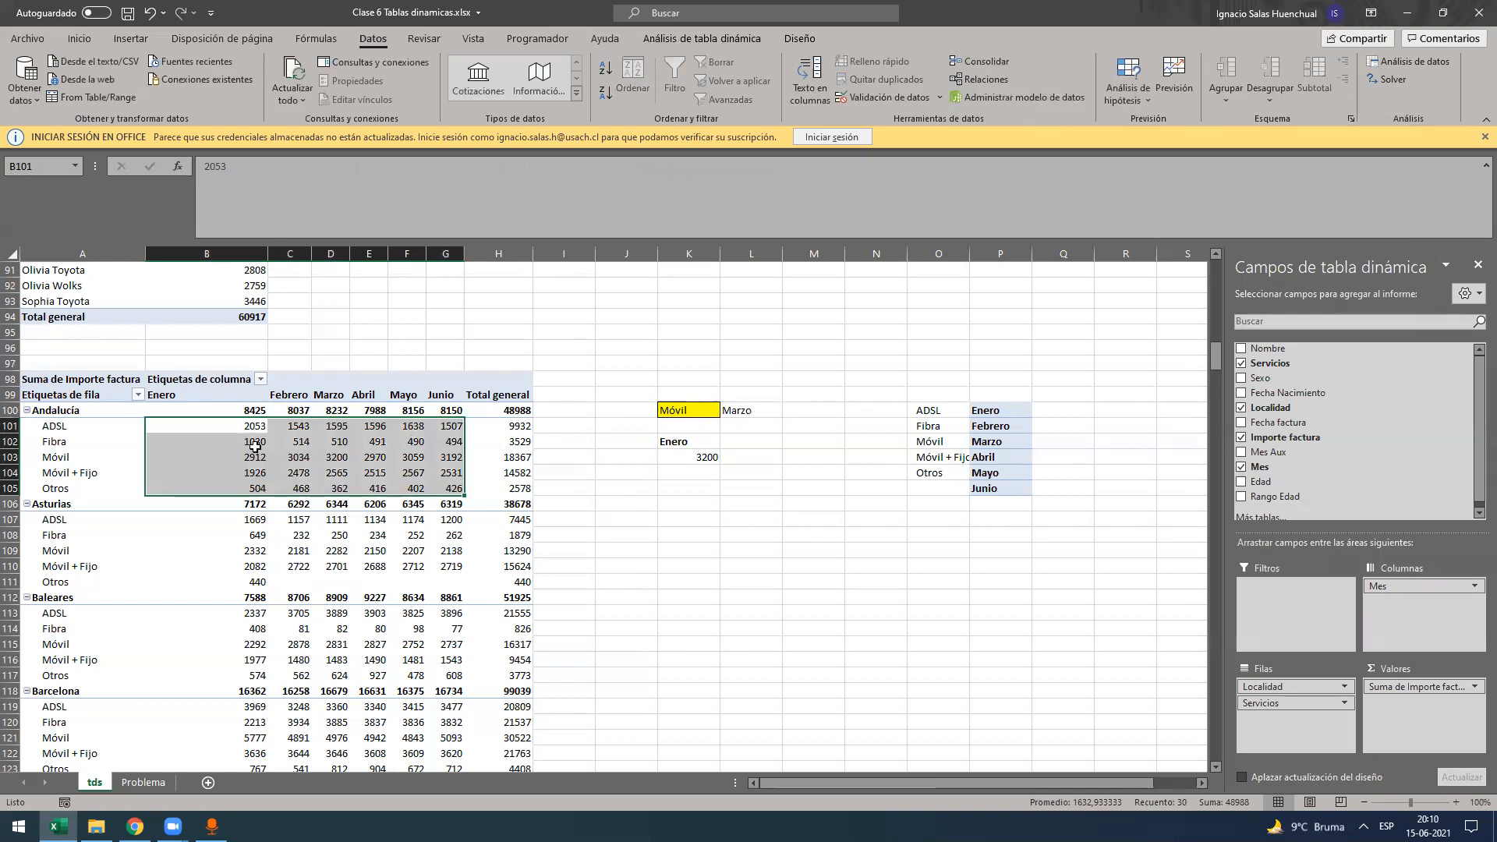
{"action": "scroll", "coordinate": [249, 446], "scroll_direction": "down", "scroll_amount": 1}
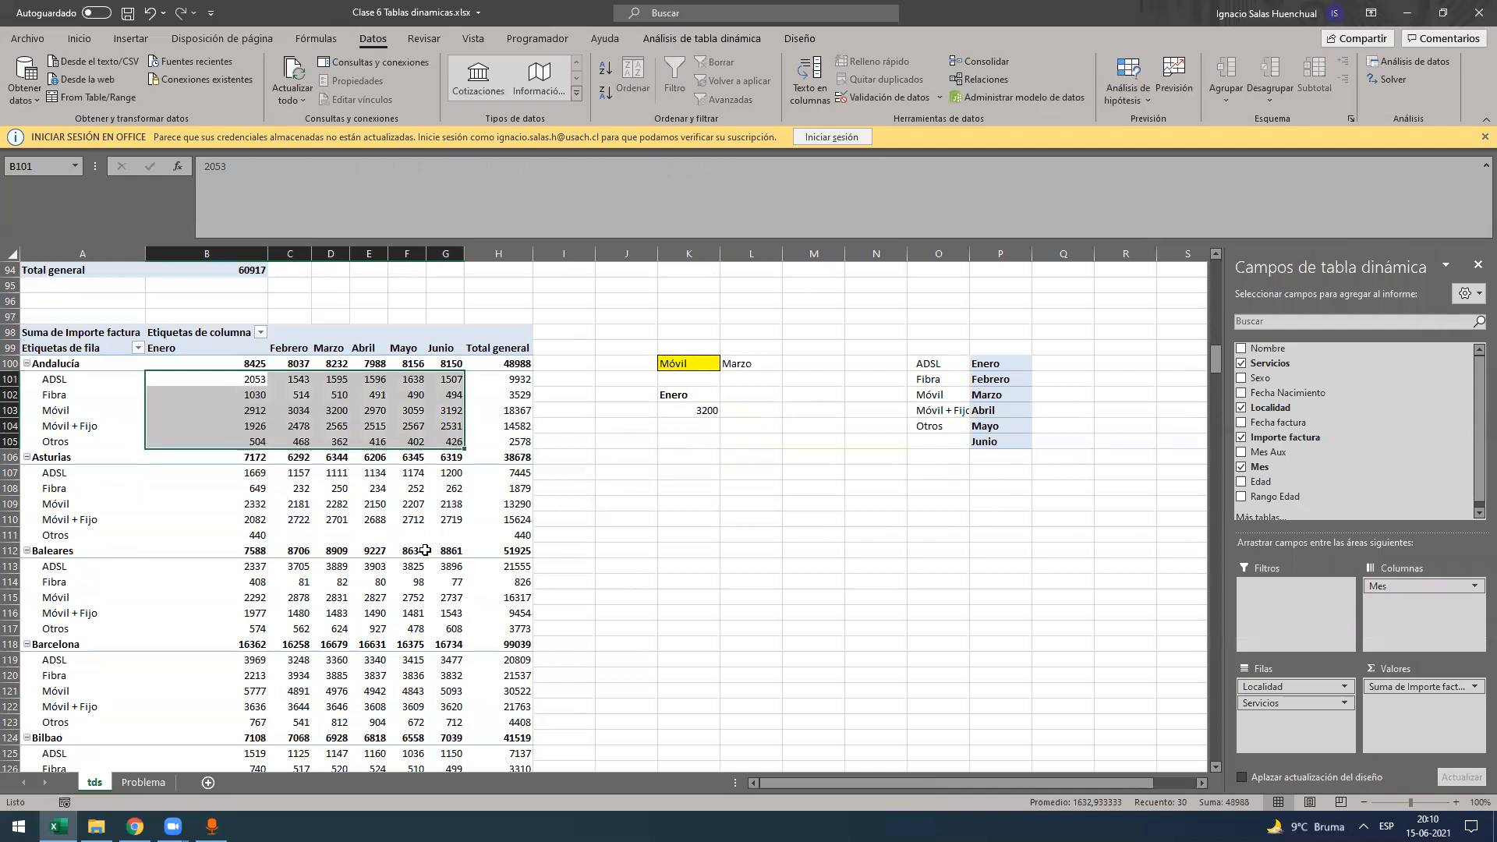
{"action": "scroll", "coordinate": [368, 519], "scroll_direction": "up", "scroll_amount": 2}
{"action": "scroll", "coordinate": [468, 499], "scroll_direction": "down", "scroll_amount": 1}
{"action": "scroll", "coordinate": [672, 480], "scroll_direction": "down", "scroll_amount": 1}
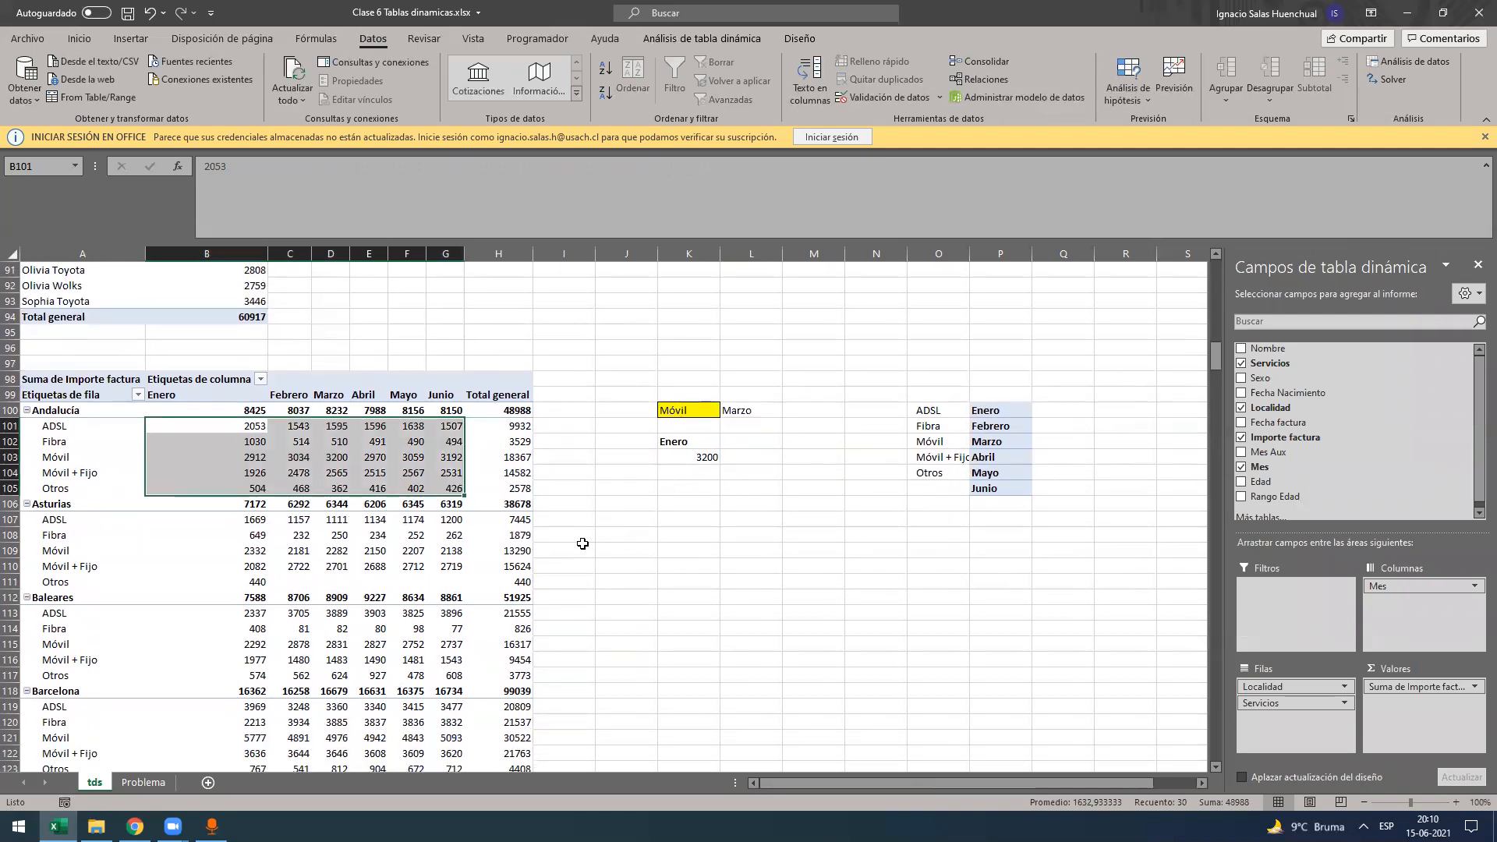
{"action": "left_click", "coordinate": [685, 441]}
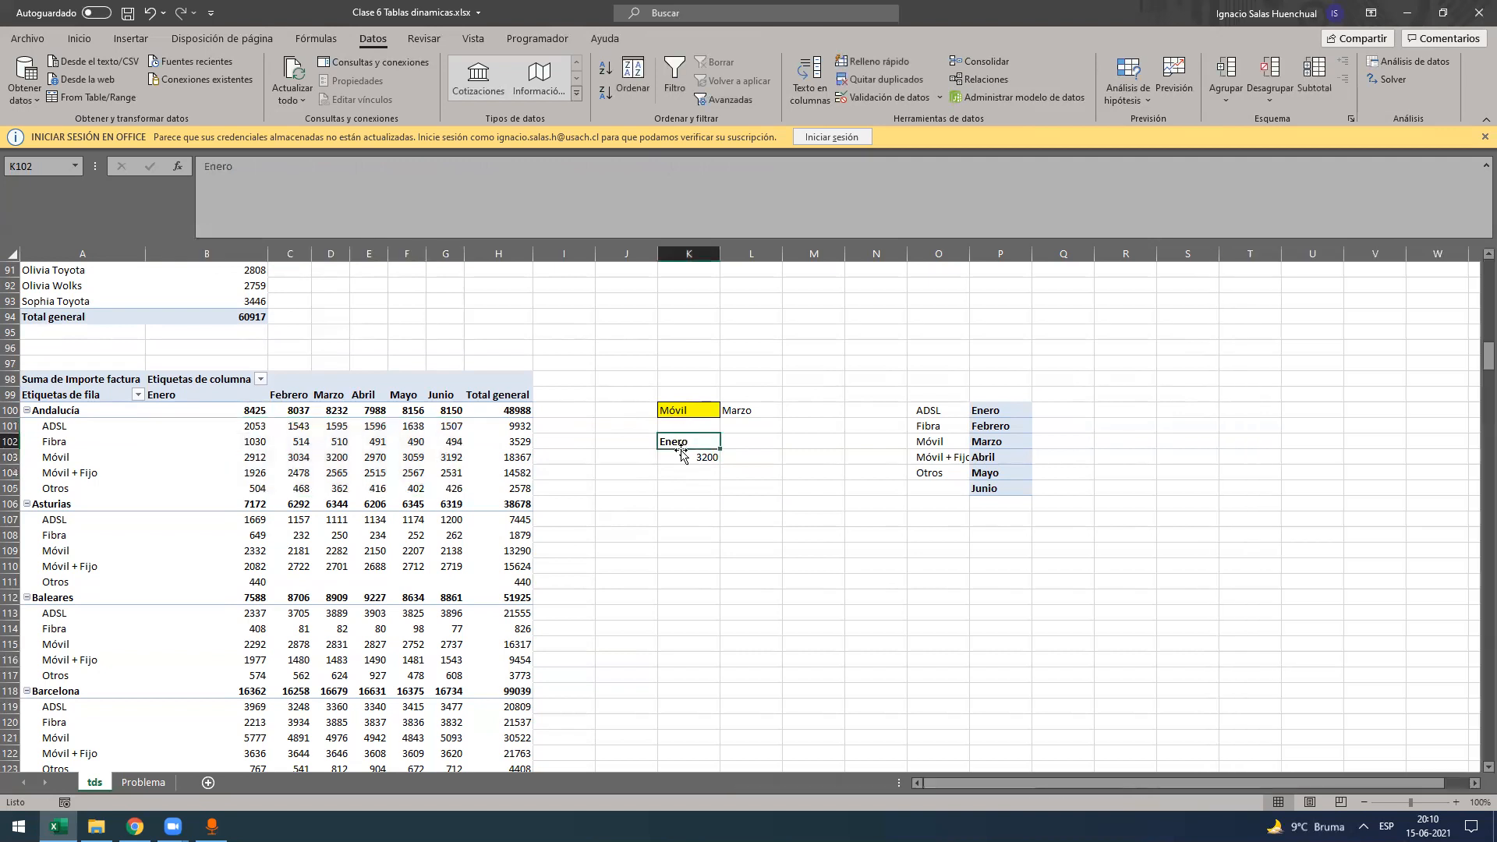
{"action": "key", "text": "shift+Right"}
{"action": "key", "text": "shift+Right"}
{"action": "key", "text": "shift+Right"}
{"action": "left_click_drag", "start_coordinate": [697, 408], "coordinate": [742, 407]}
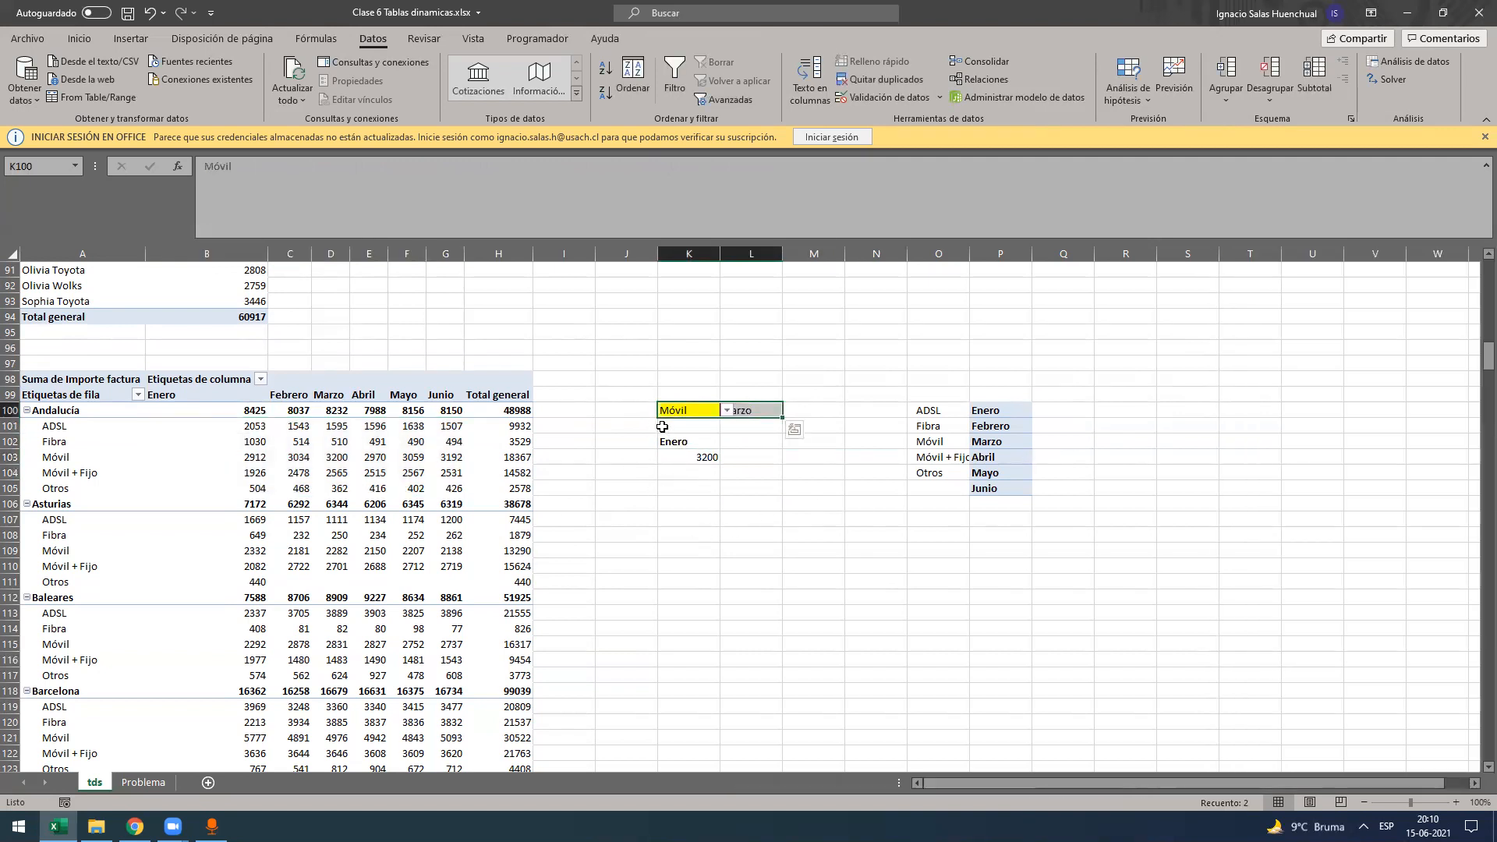
{"action": "left_click", "coordinate": [725, 411]}
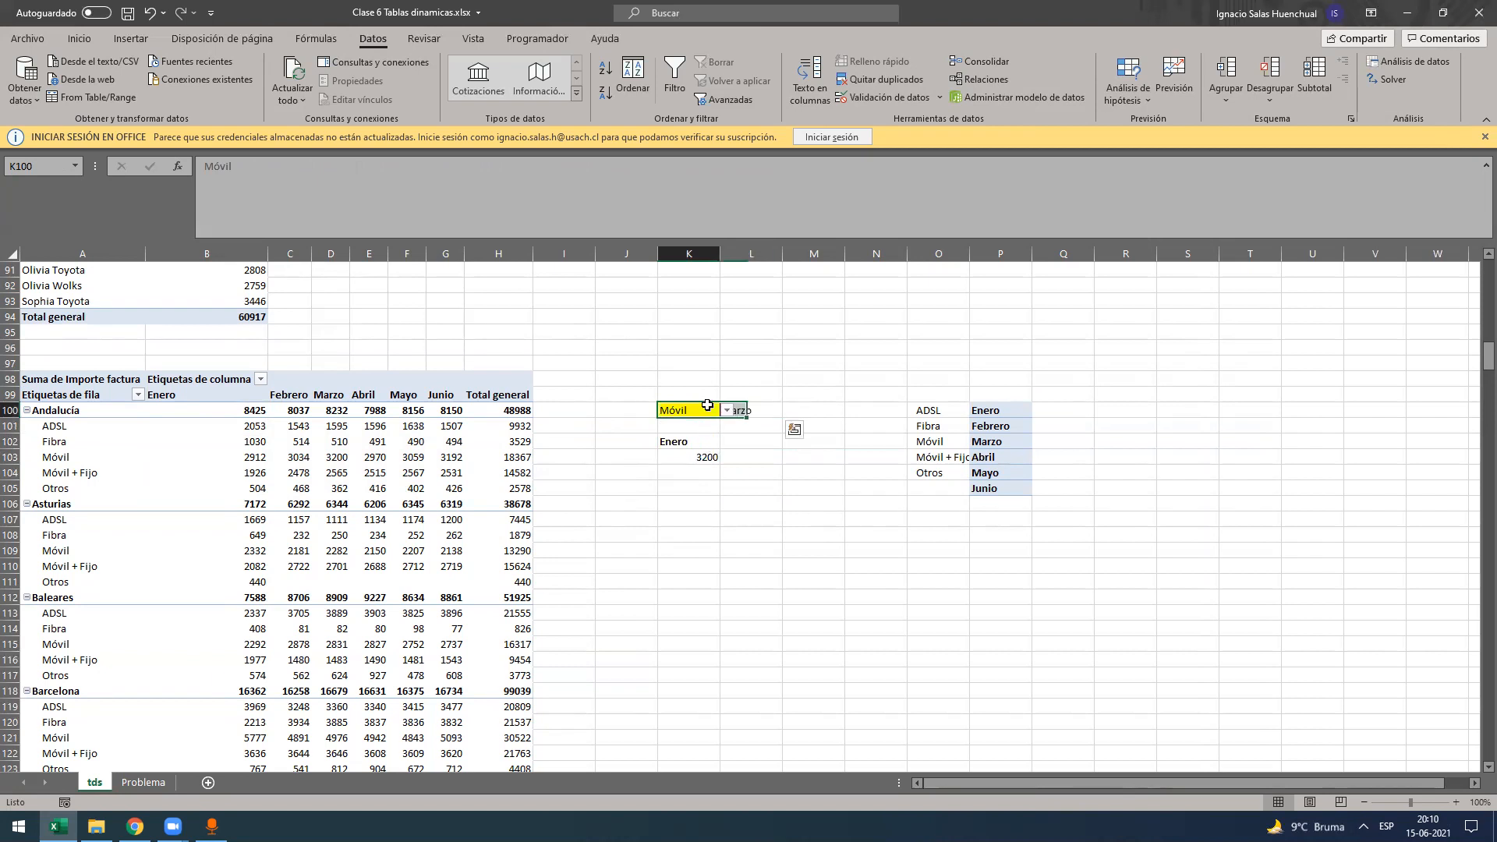
{"action": "left_click", "coordinate": [724, 413]}
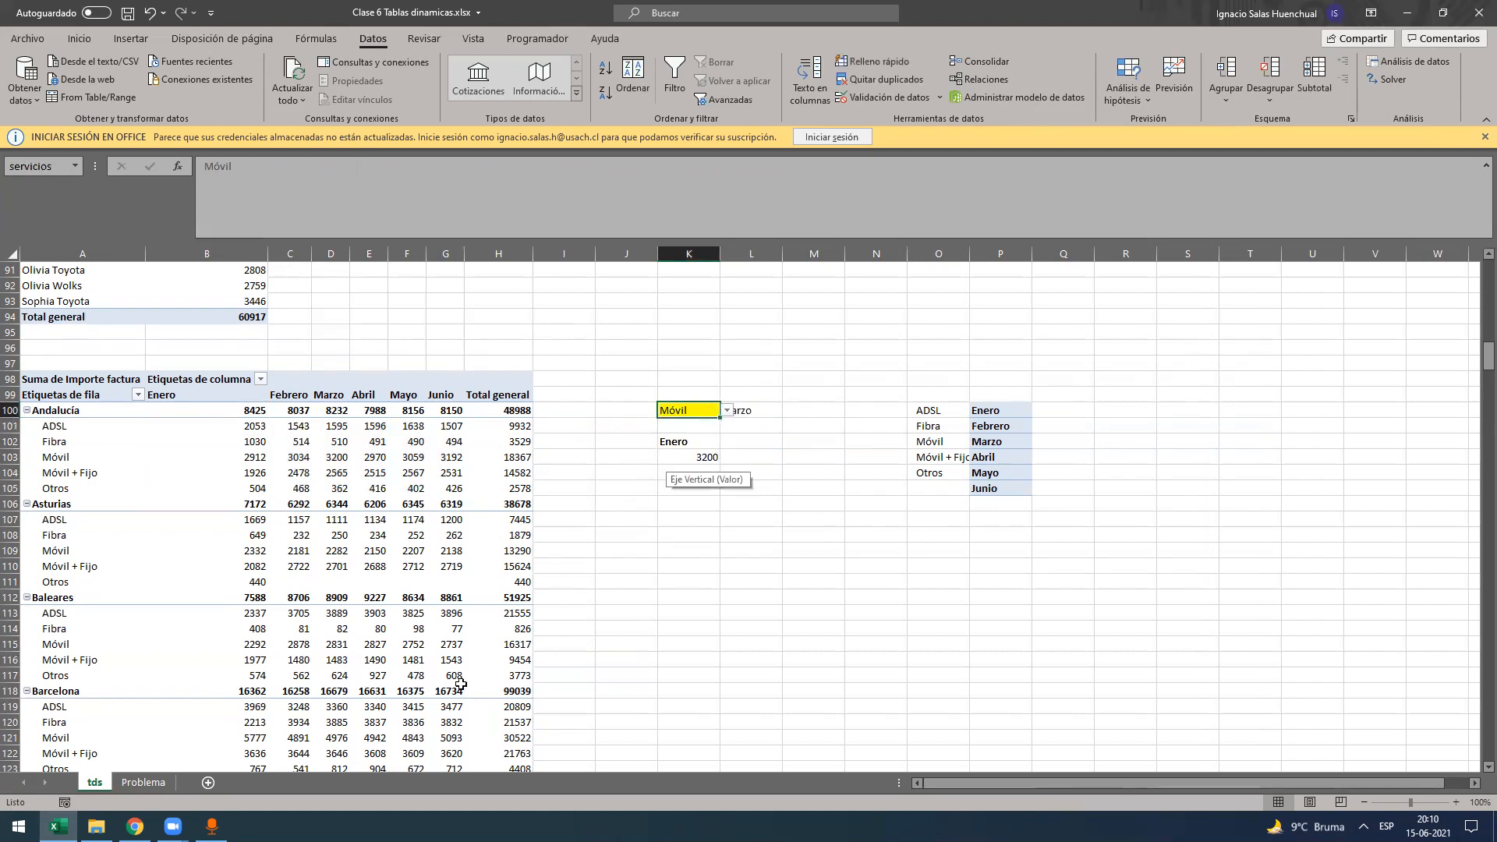